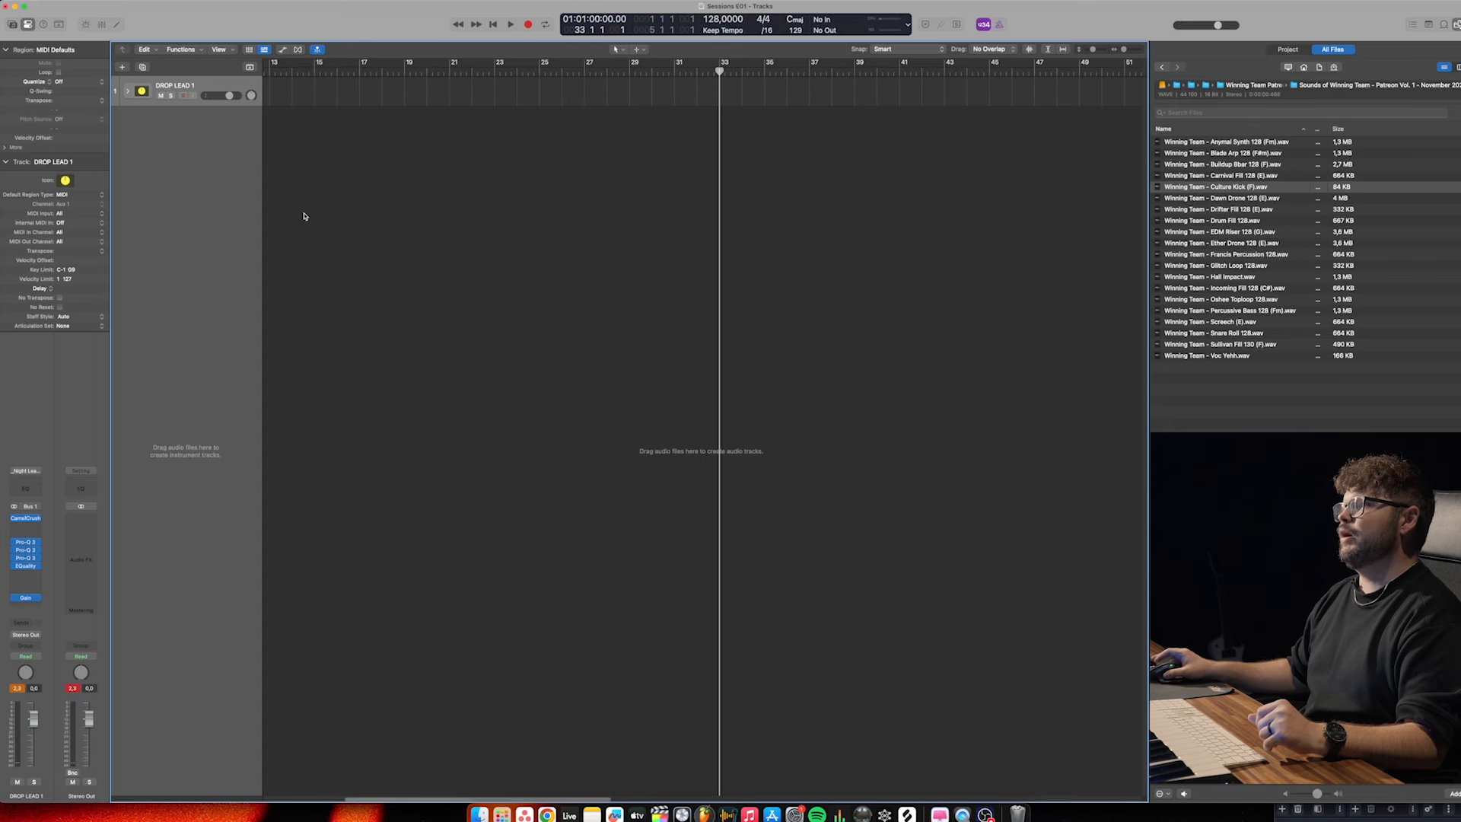
Record a MIDI melody on the DROP LEAD 1 track from bar 33 and open the recorded region for note editing
left_click(13, 25)
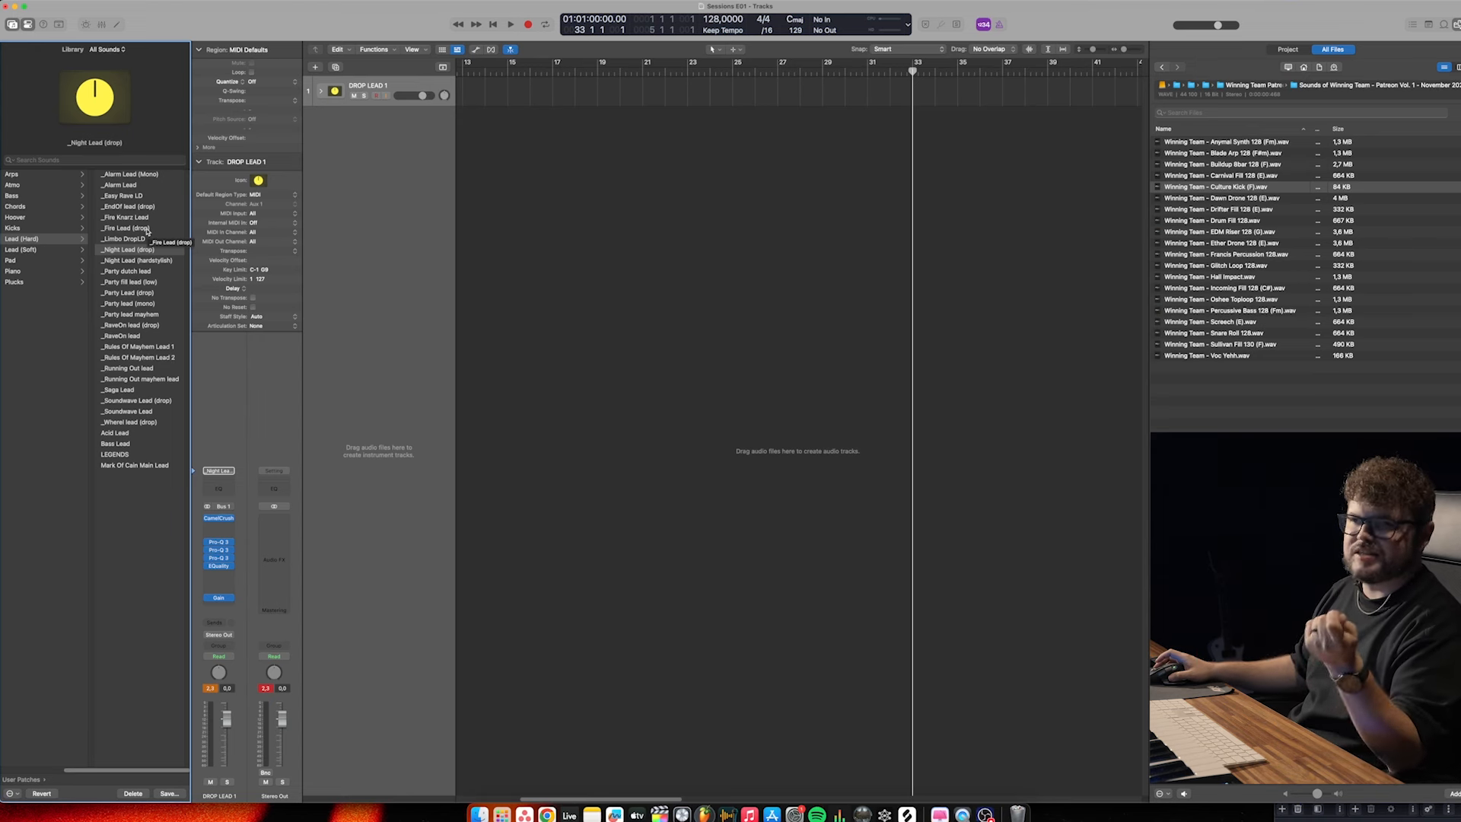
left_click(15, 27)
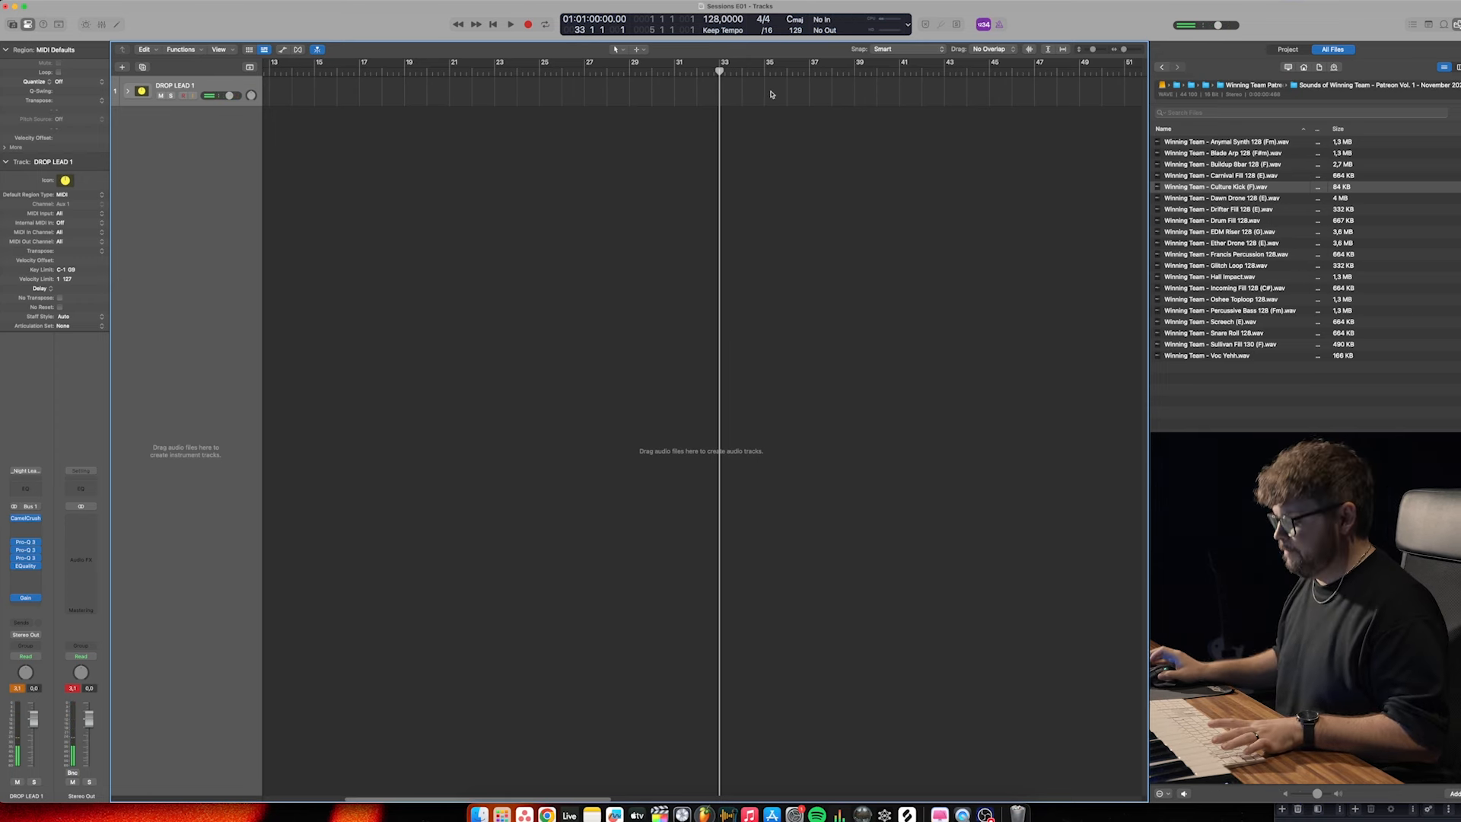
key("r")
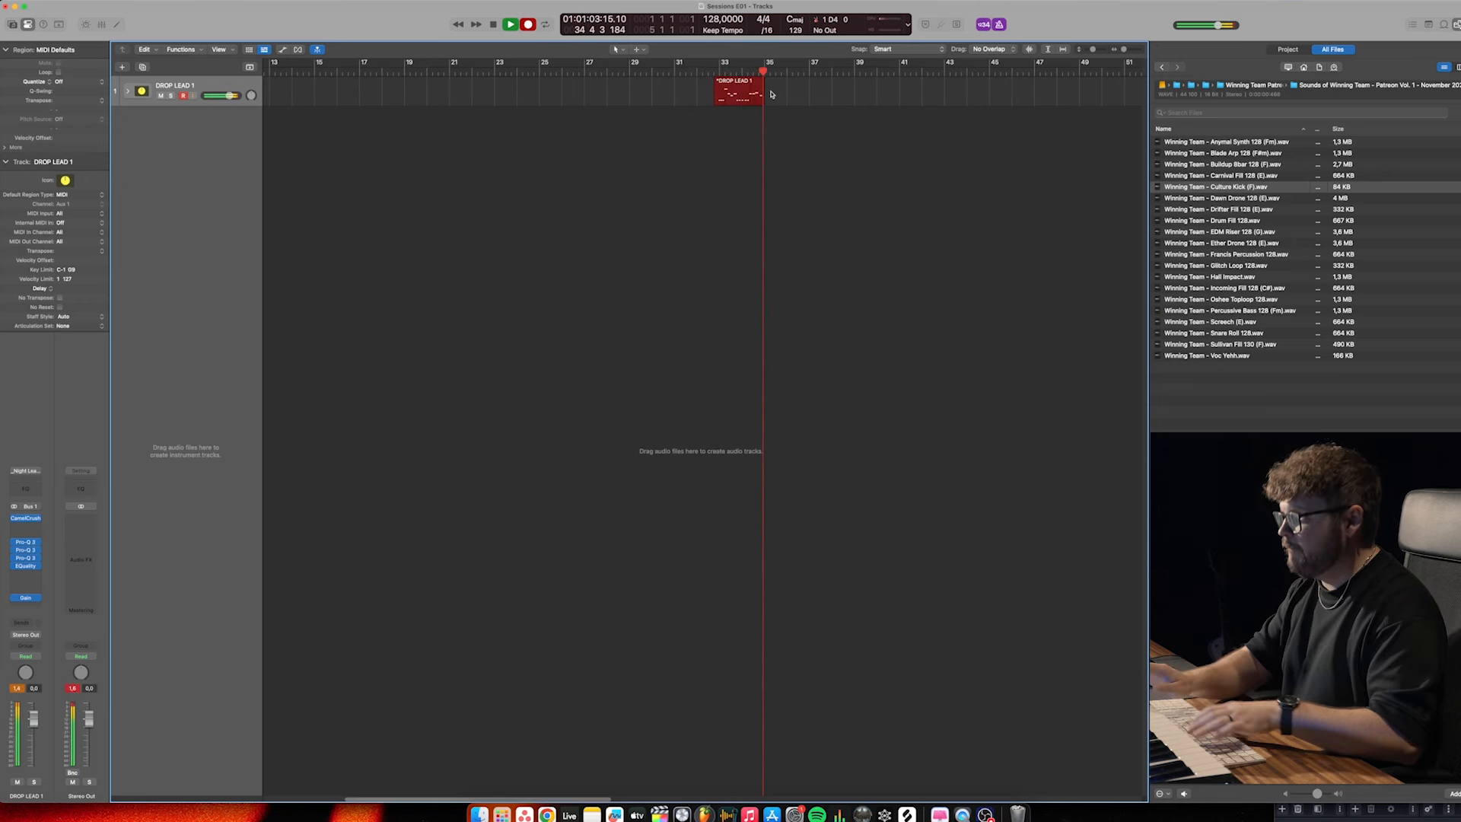
key("space")
key("e")
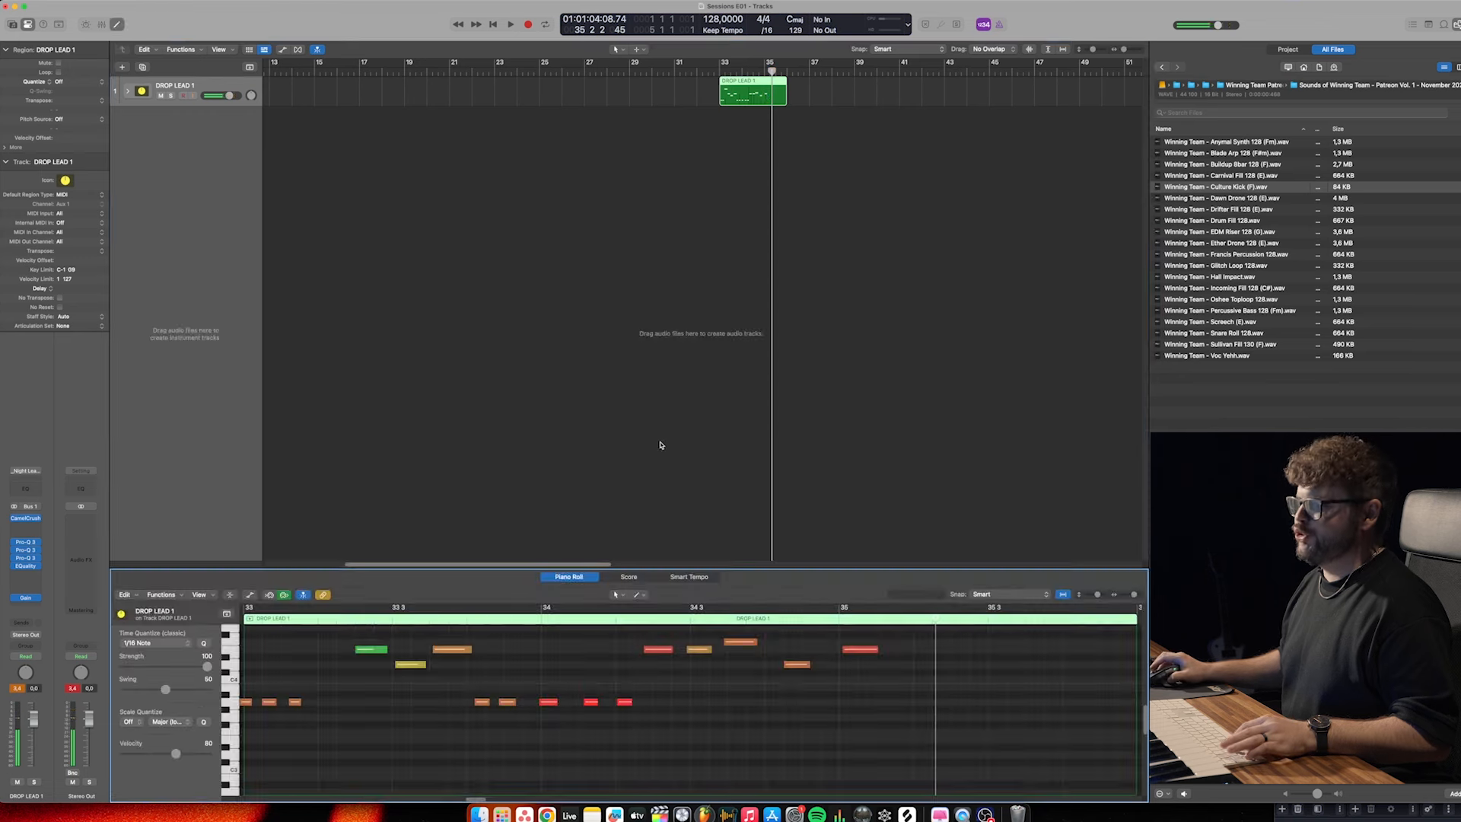
Enlarge the piano roll and quantize all notes of the recorded region to 1/16
scroll(586, 695, "left", 2)
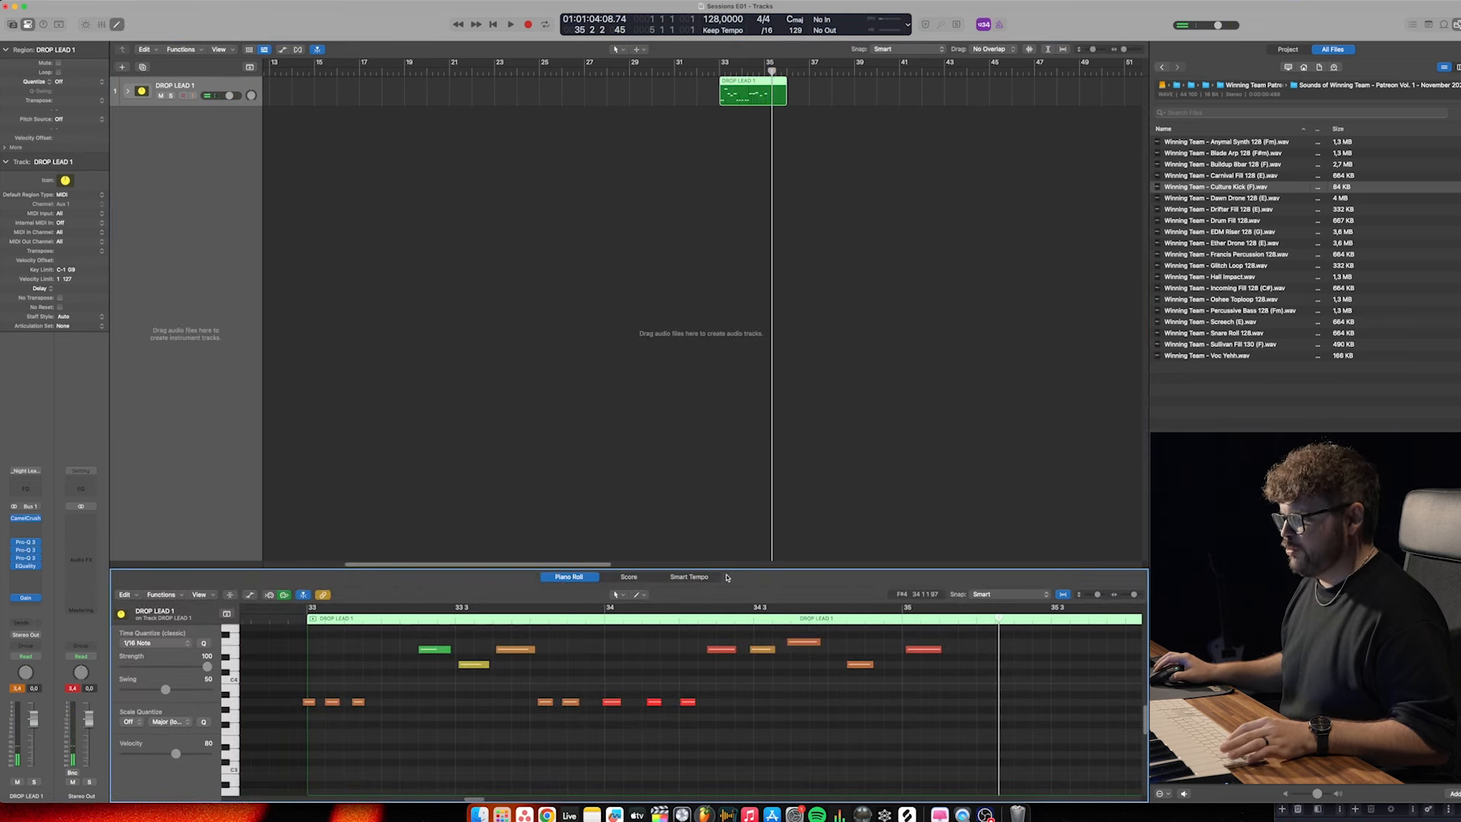
left_click_drag(734, 567, 735, 350)
scroll(746, 571, "left", 3)
scroll(746, 571, "up", 5)
key("super+a")
scroll(669, 662, "right", 5)
scroll(672, 666, "left", 3)
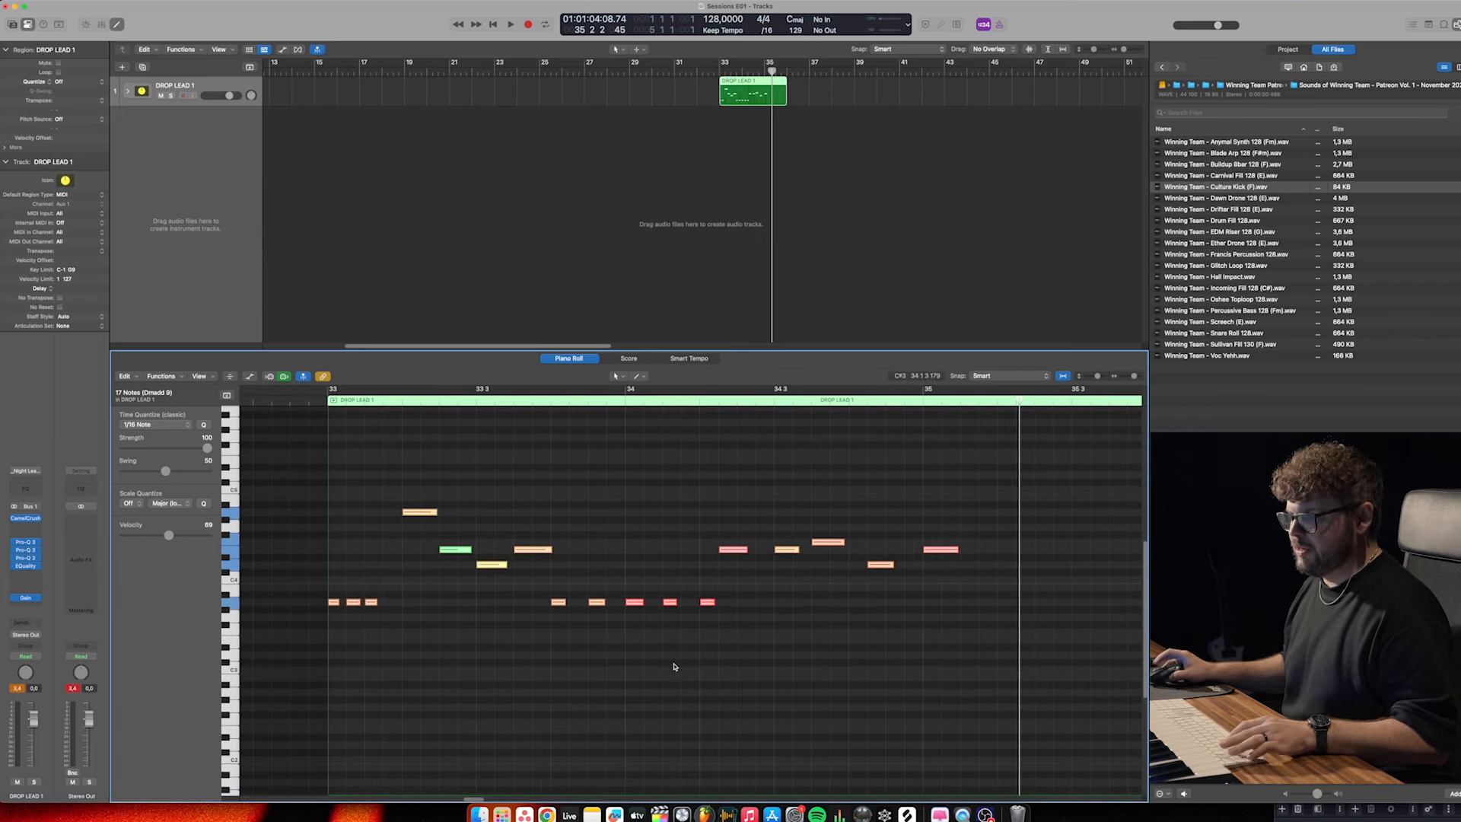
Set a cycle range from bar 33 to bar 35 and play the melody
left_click_drag(721, 63, 769, 63)
key("space")
key("space")
Move the third opening A3 note one sixteenth later, keep the second at its original position, and play the loop
left_click(415, 595)
mouse_move(386, 597)
left_mouse_down()
mouse_move(336, 606)
mouse_move(373, 603)
left_mouse_up()
left_click(403, 587)
left_click(381, 626)
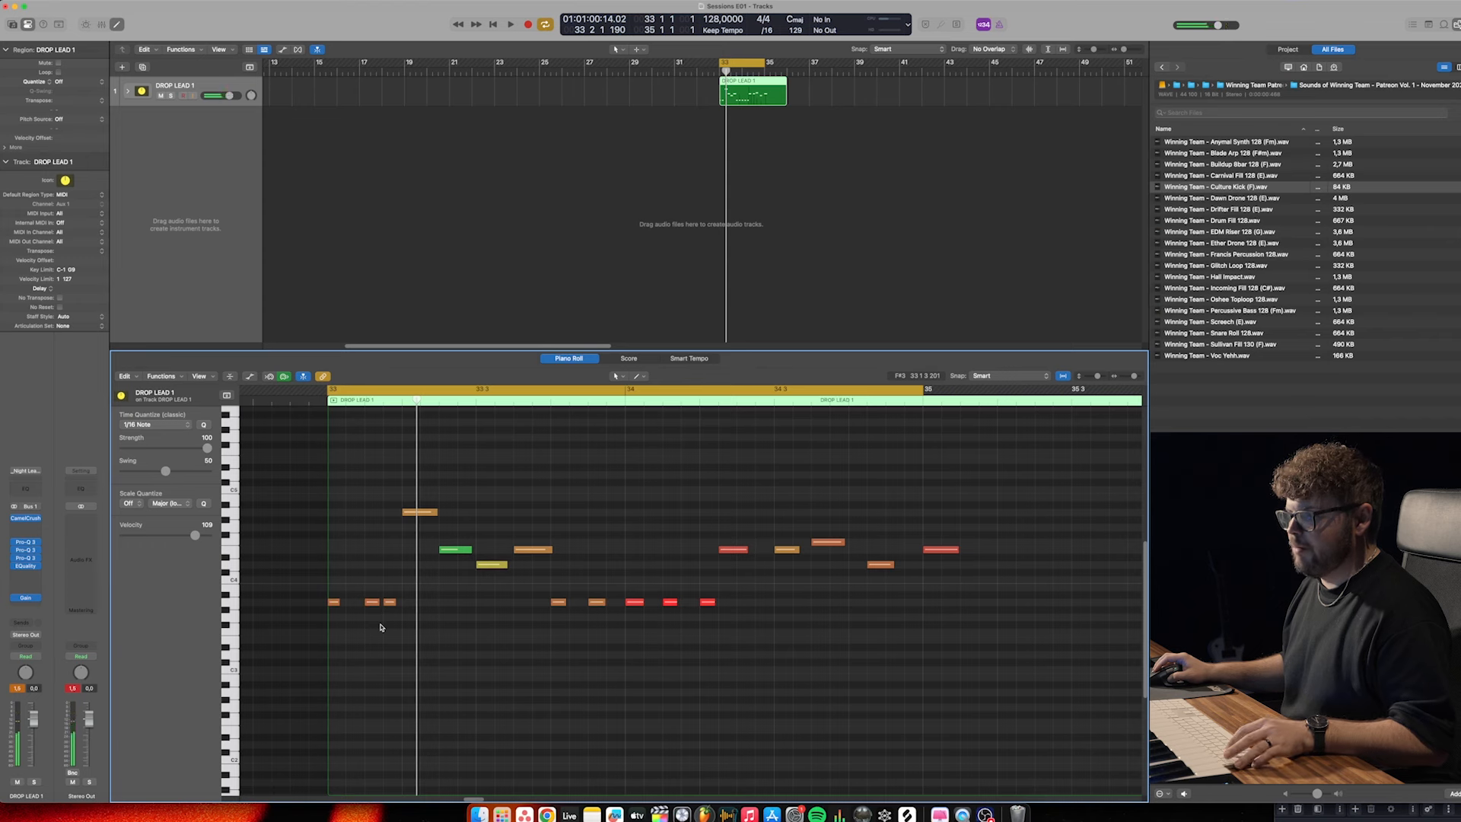
left_click(364, 602)
mouse_move(363, 605)
left_mouse_down()
mouse_move(335, 606)
mouse_move(355, 606)
left_mouse_up()
key("space")
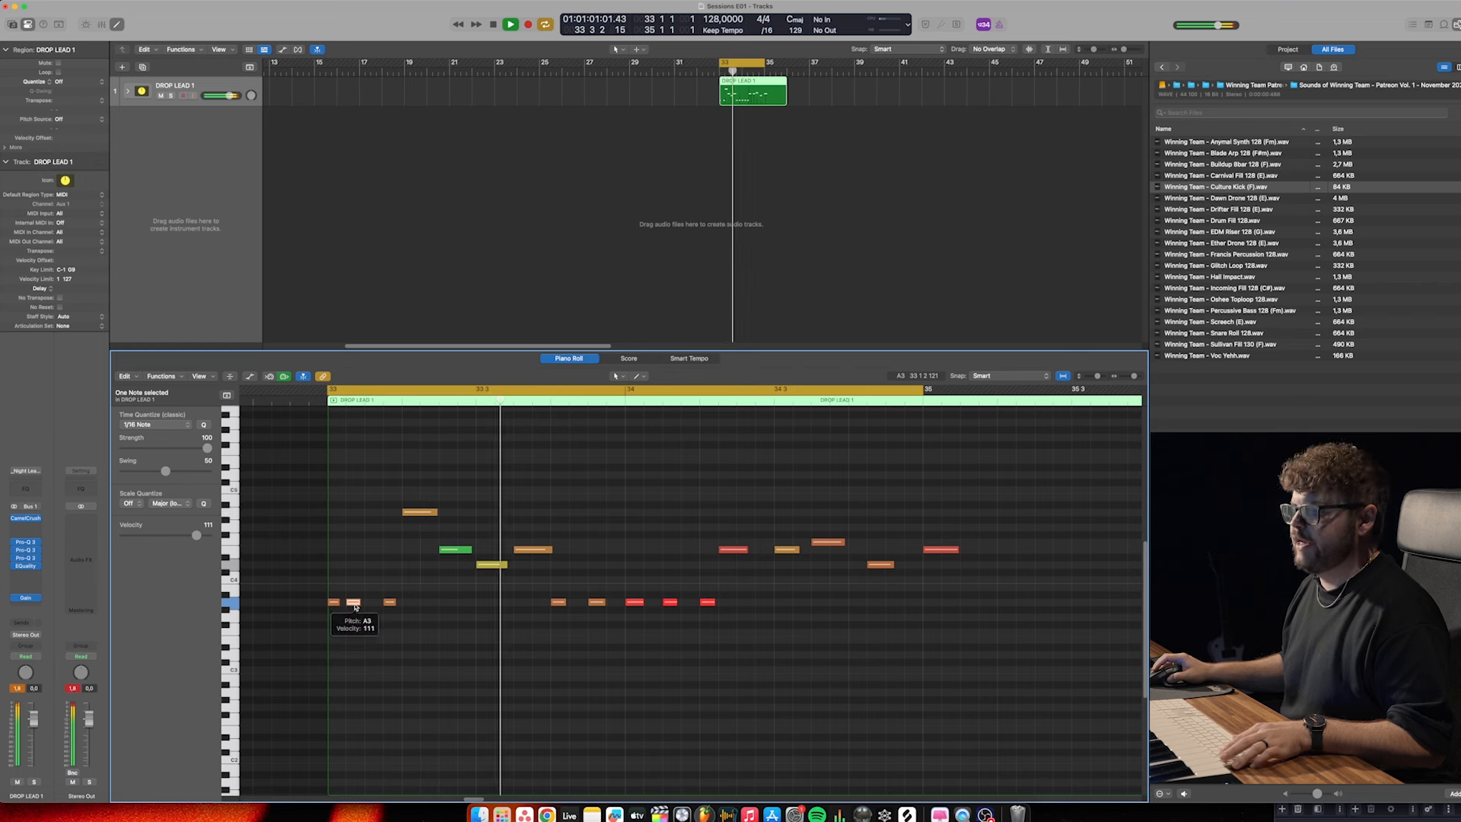
key("space")
Move the last four A3 notes of the middle group one sixteenth earlier, checking the rhythm with playback
left_click_drag(597, 603, 576, 605)
key("space")
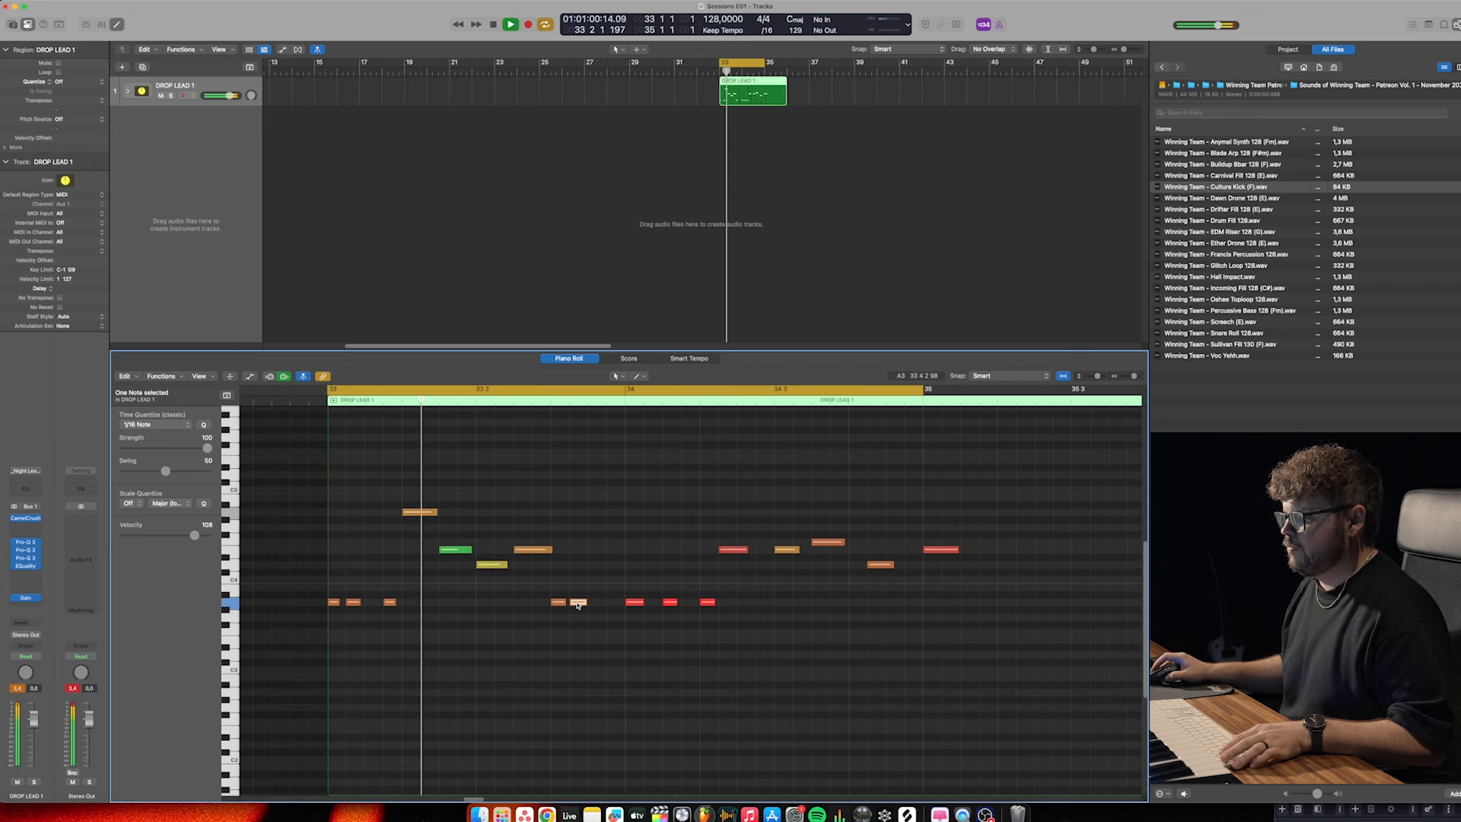
key("space")
left_click_drag(738, 595, 616, 605)
key("space")
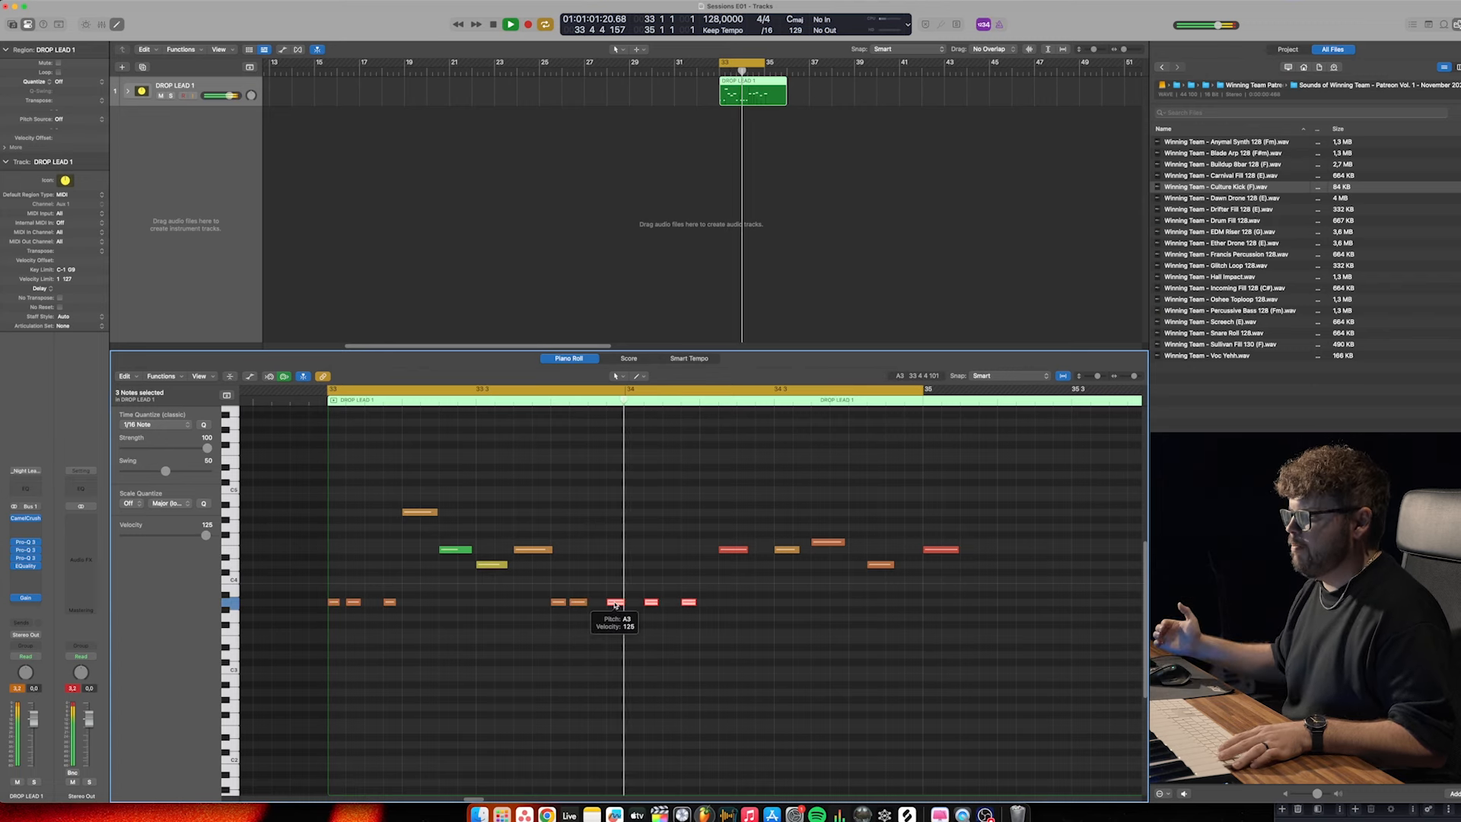
key("space")
Shift the final five melody notes one sixteenth earlier, then the last four of them one further sixteenth earlier
left_click_drag(970, 507, 717, 551)
key("space")
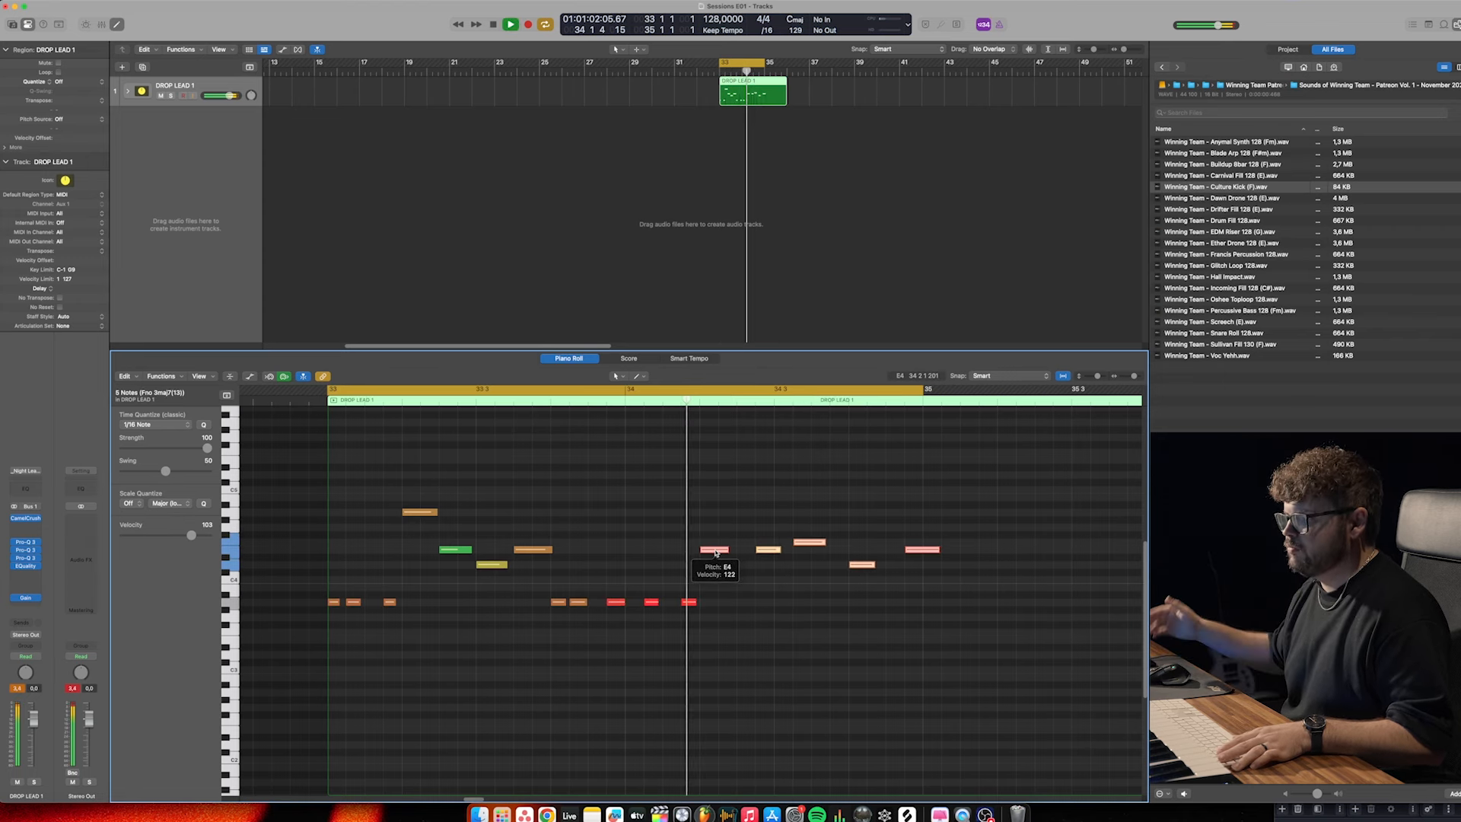
key("space")
left_click(765, 549)
left_click_drag(765, 549, 747, 553)
left_click_drag(986, 519, 805, 603)
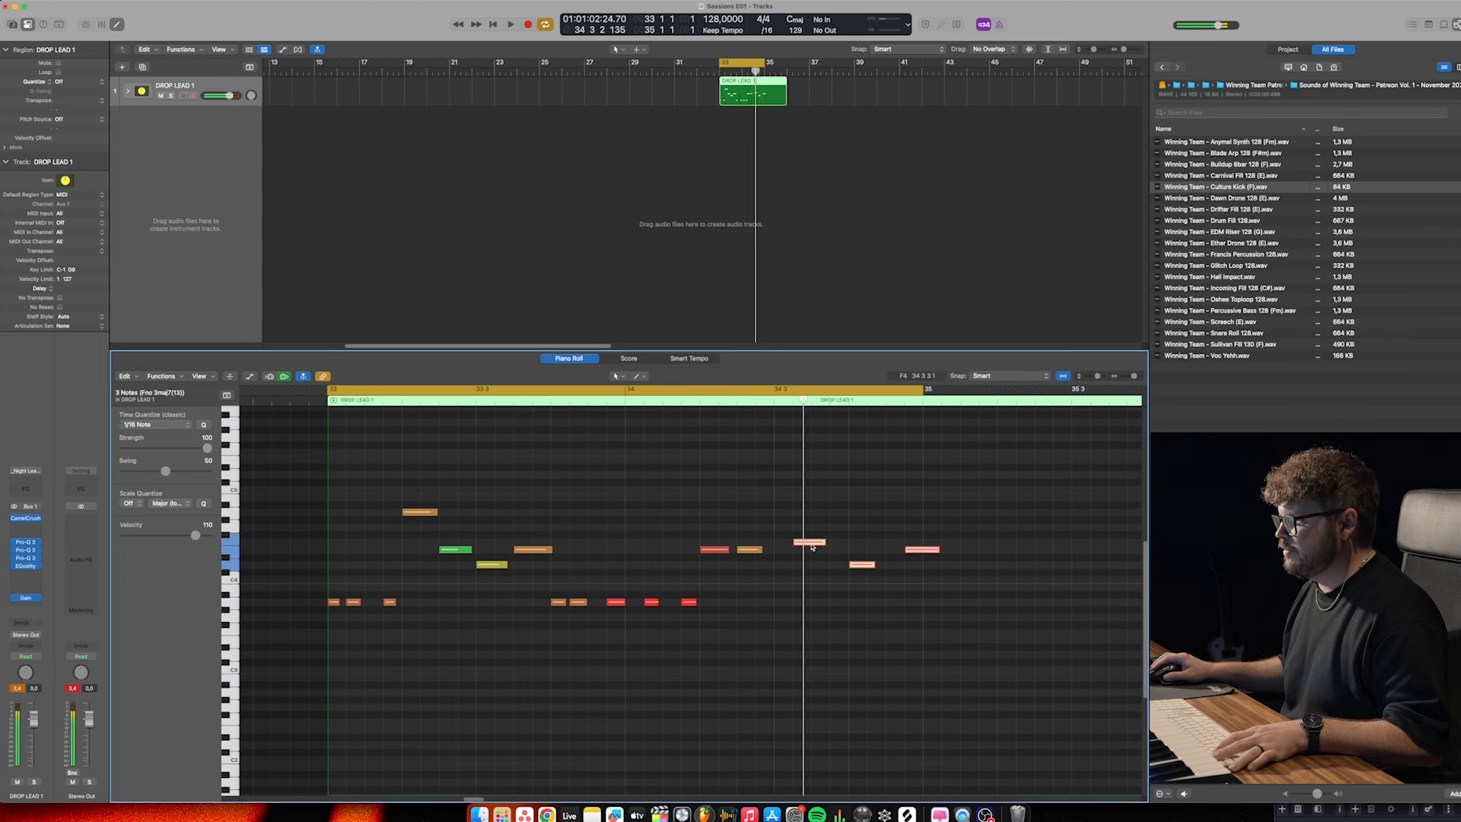
left_click_drag(808, 542, 789, 543)
key("space")
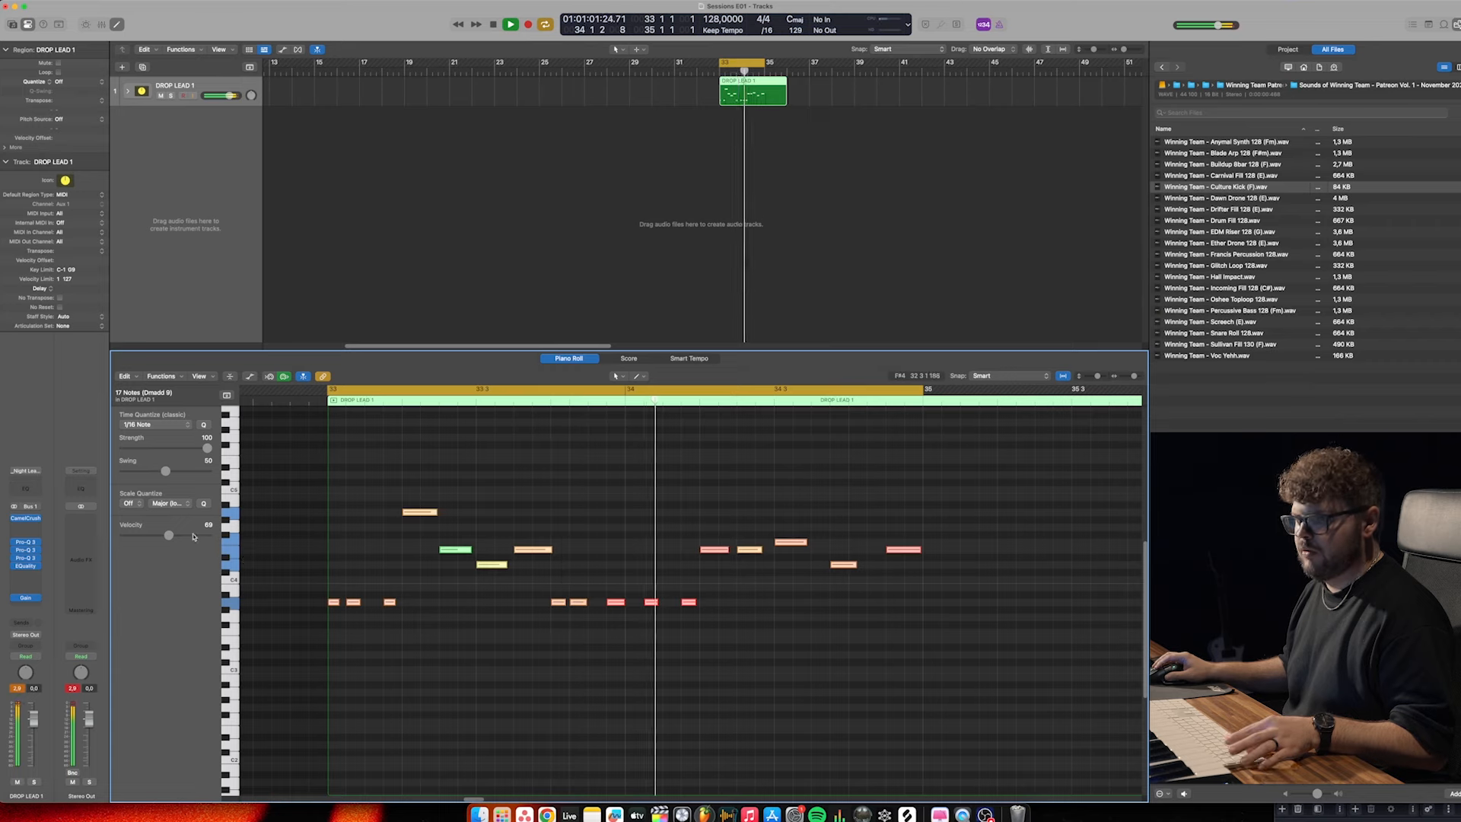
Set the velocity of all notes to 127 and trim the end of the E4 note just before bar 33 beat 4
key("super+a")
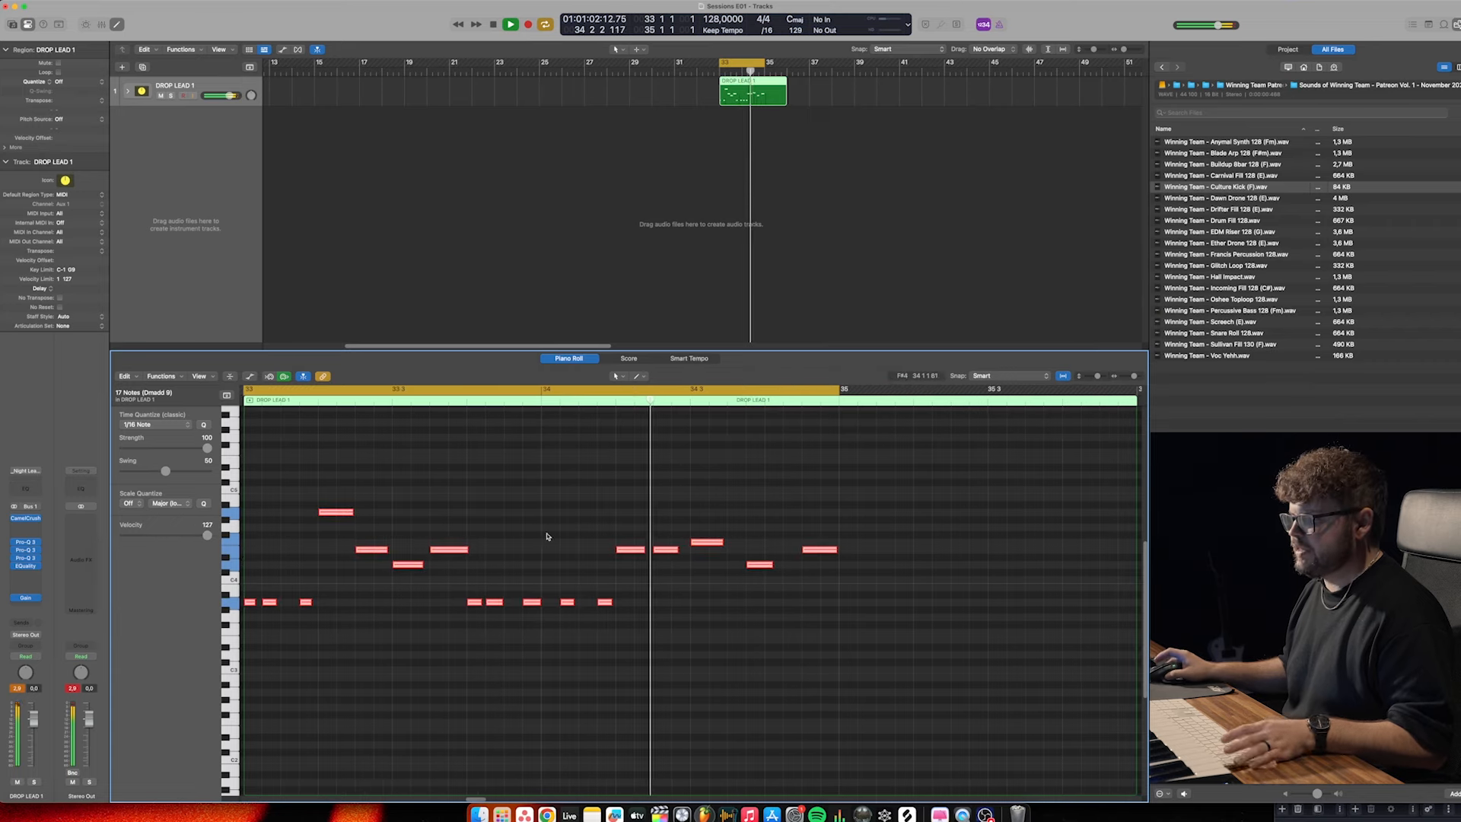
left_click(606, 665)
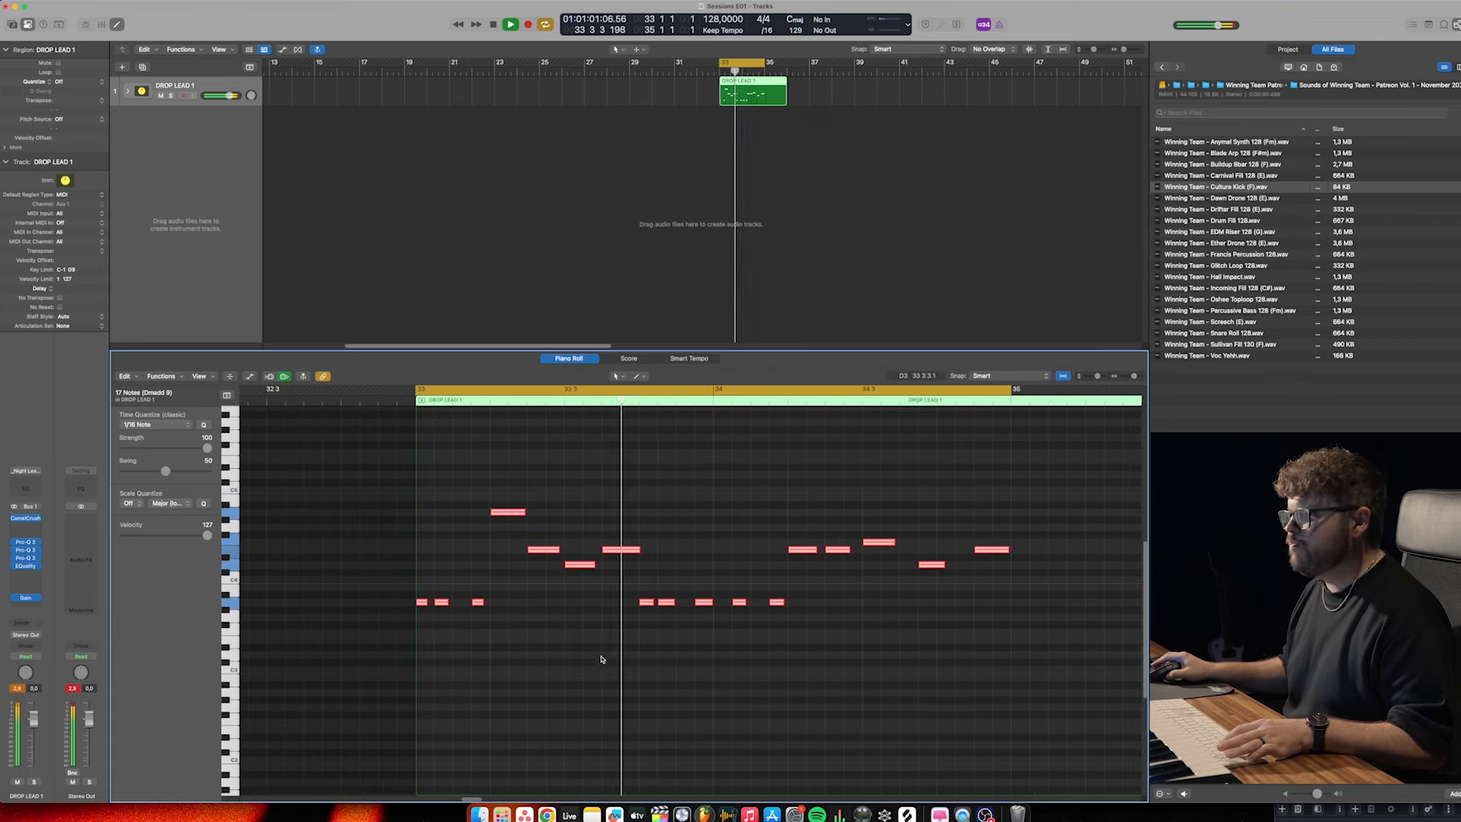
left_click(637, 550)
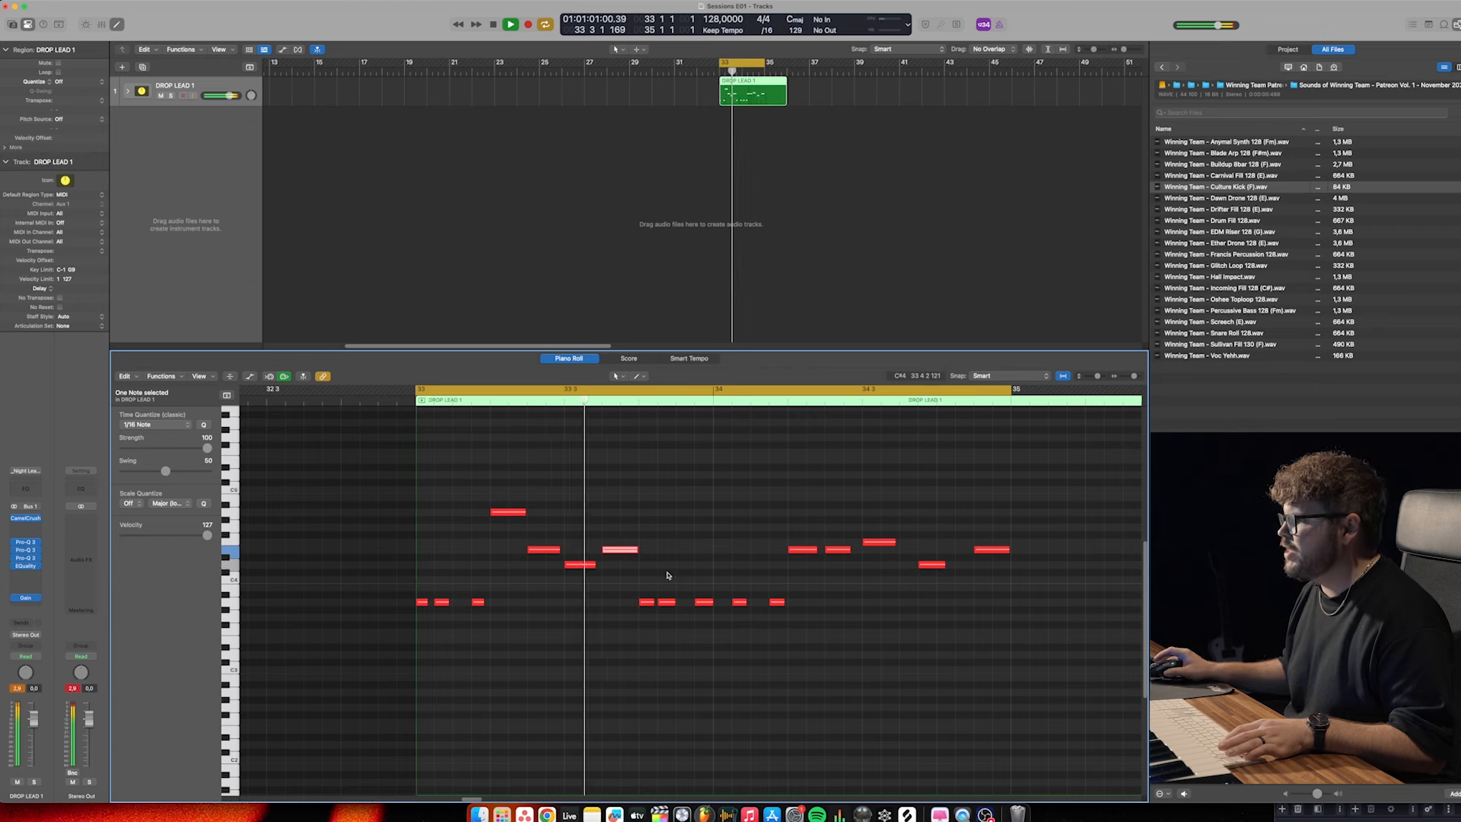
double_click(626, 552)
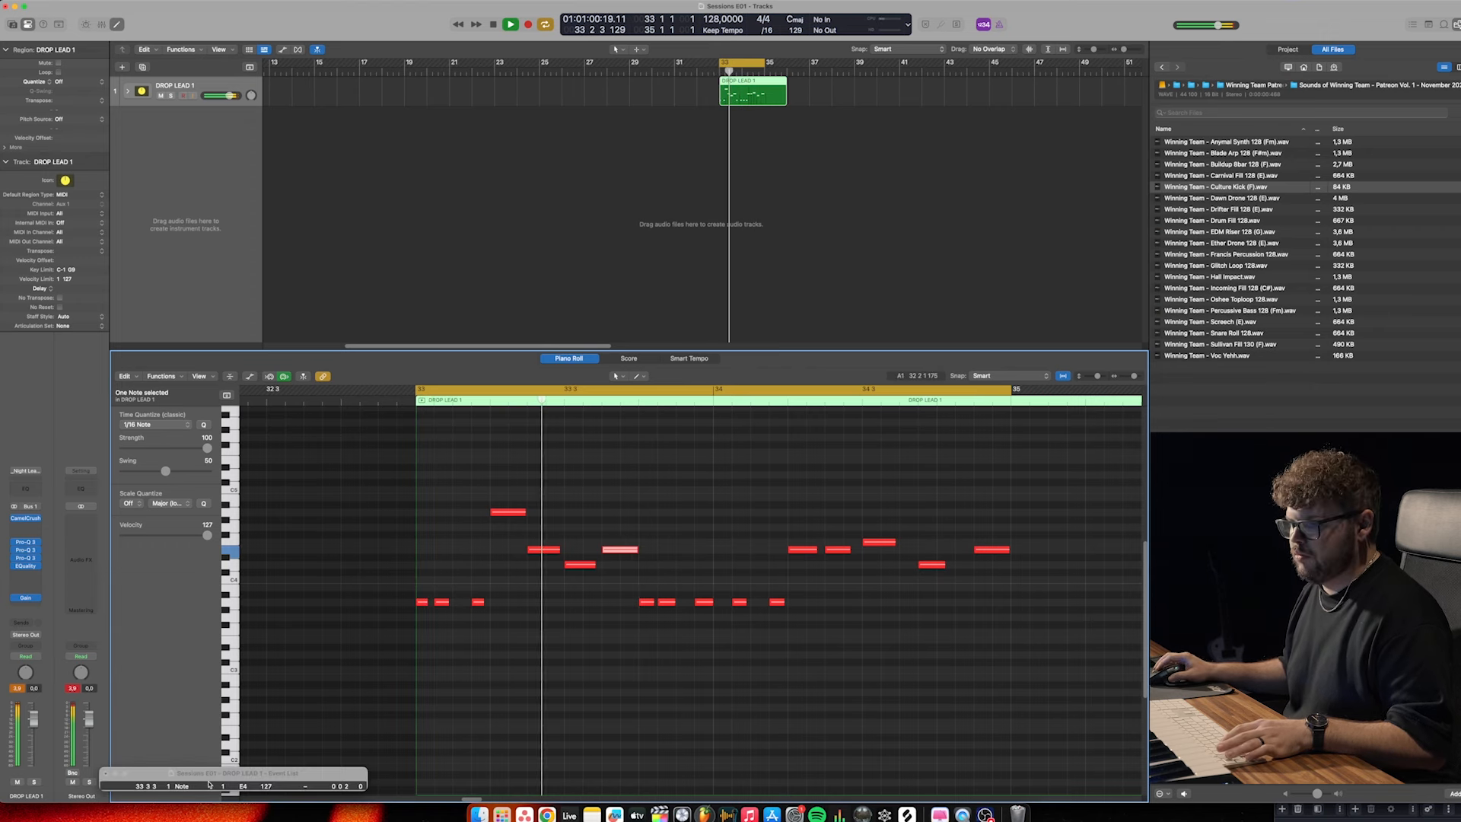
left_click(105, 773)
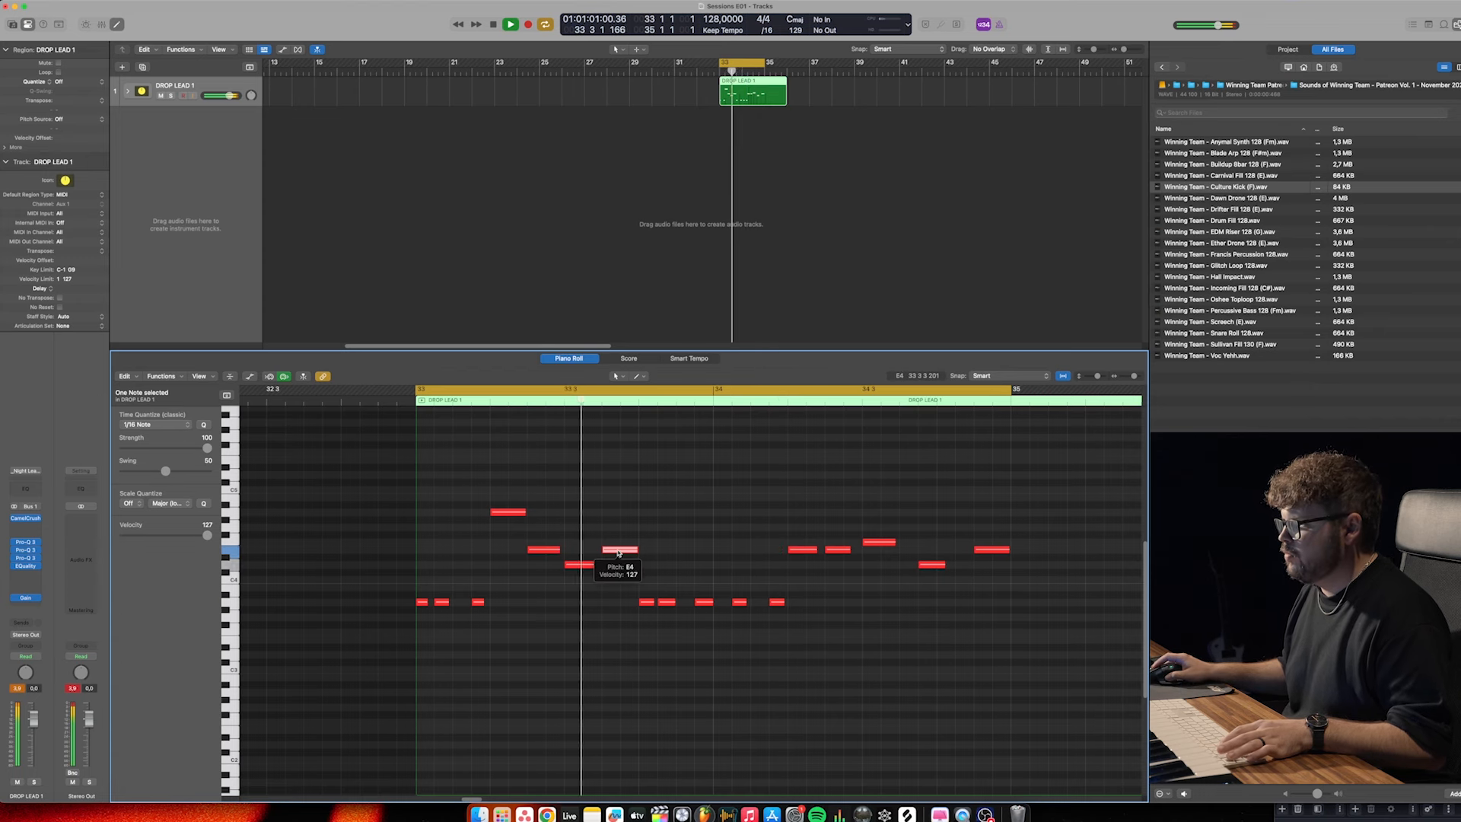
key("space")
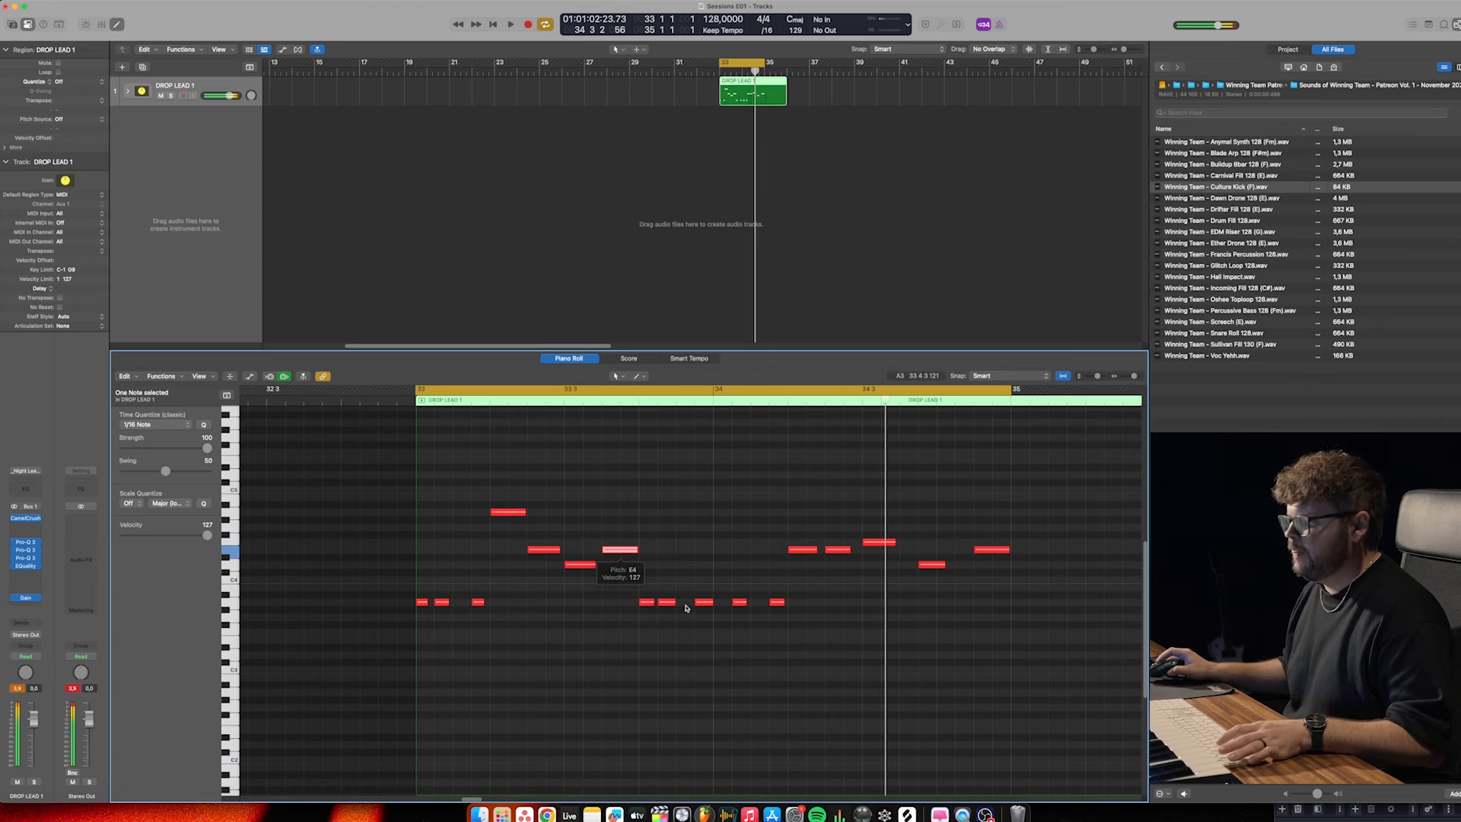
Select all eight A3 notes, give them the same short length, and play the loop
left_click_drag(493, 596, 417, 620)
left_click_drag(849, 648, 495, 594)
left_click_drag(845, 647, 432, 604)
key("space")
key("space")
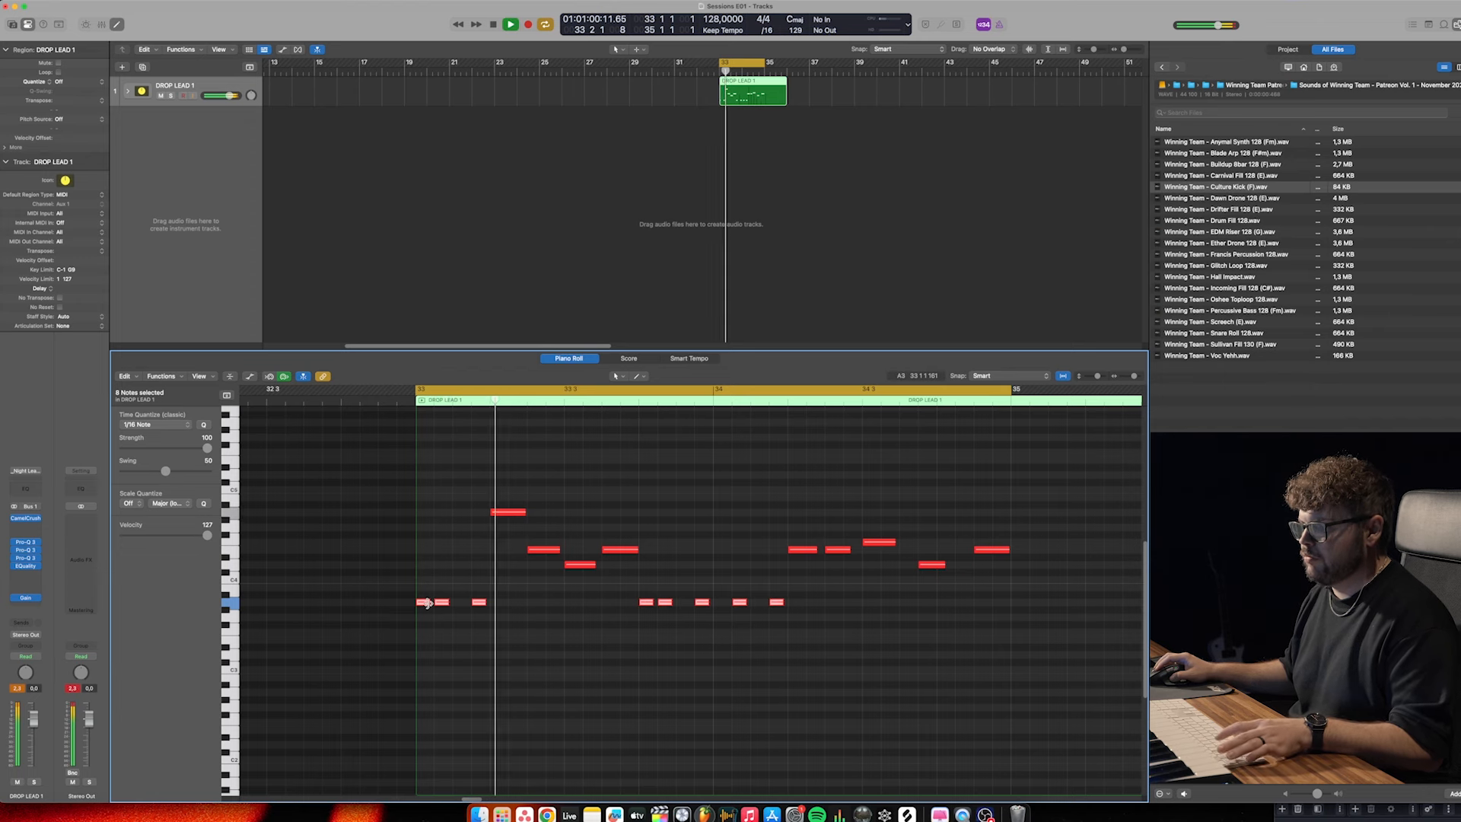
Extend the A4 note to a length of 0 0 2 0, shorten the following E4 note and lengthen the D4 note after it
left_click(524, 514)
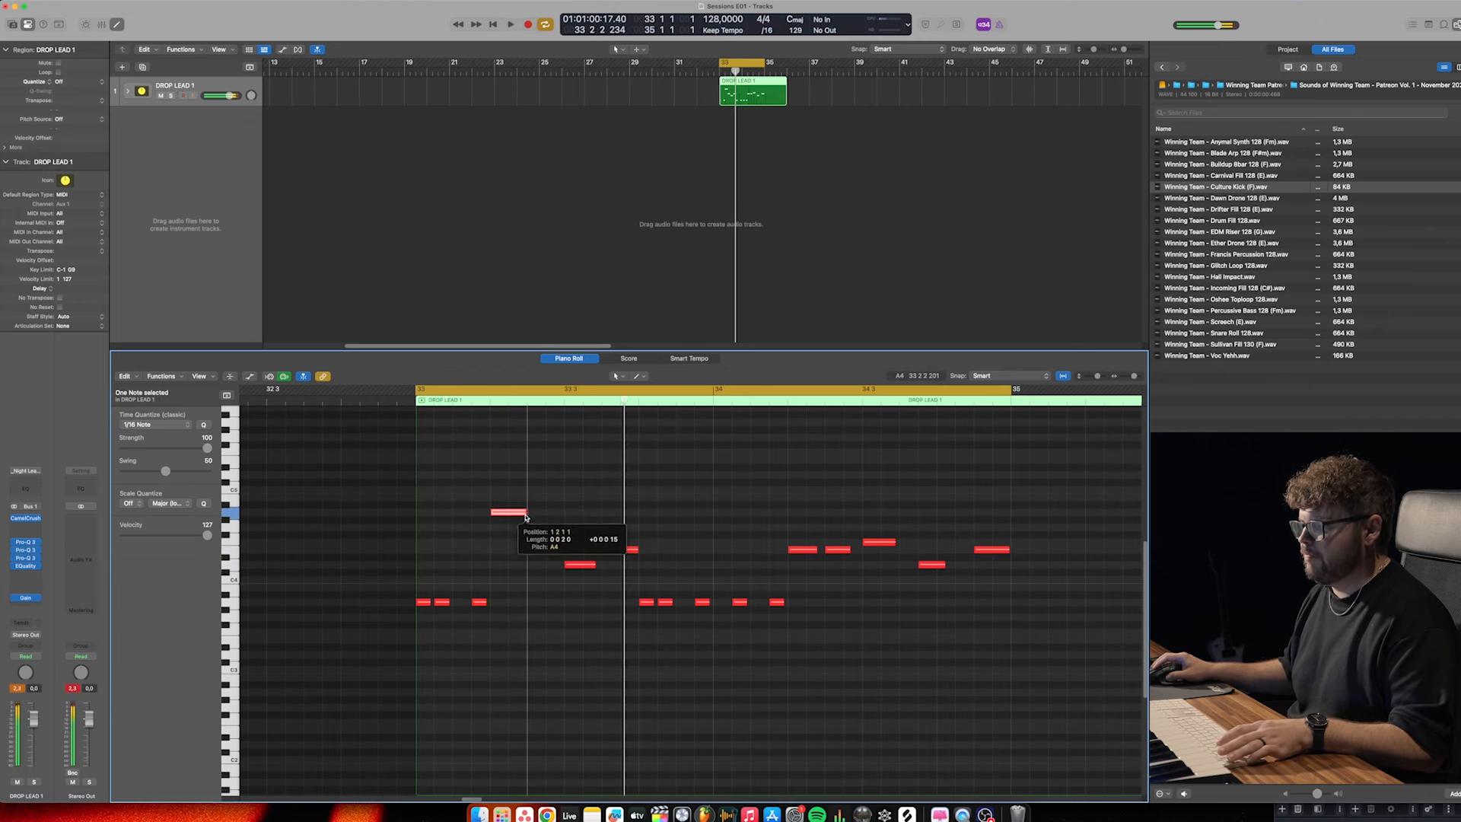
left_click_drag(556, 554, 542, 555)
key("space")
key("space")
left_click_drag(594, 567, 553, 550)
key("space")
key("space")
key("space")
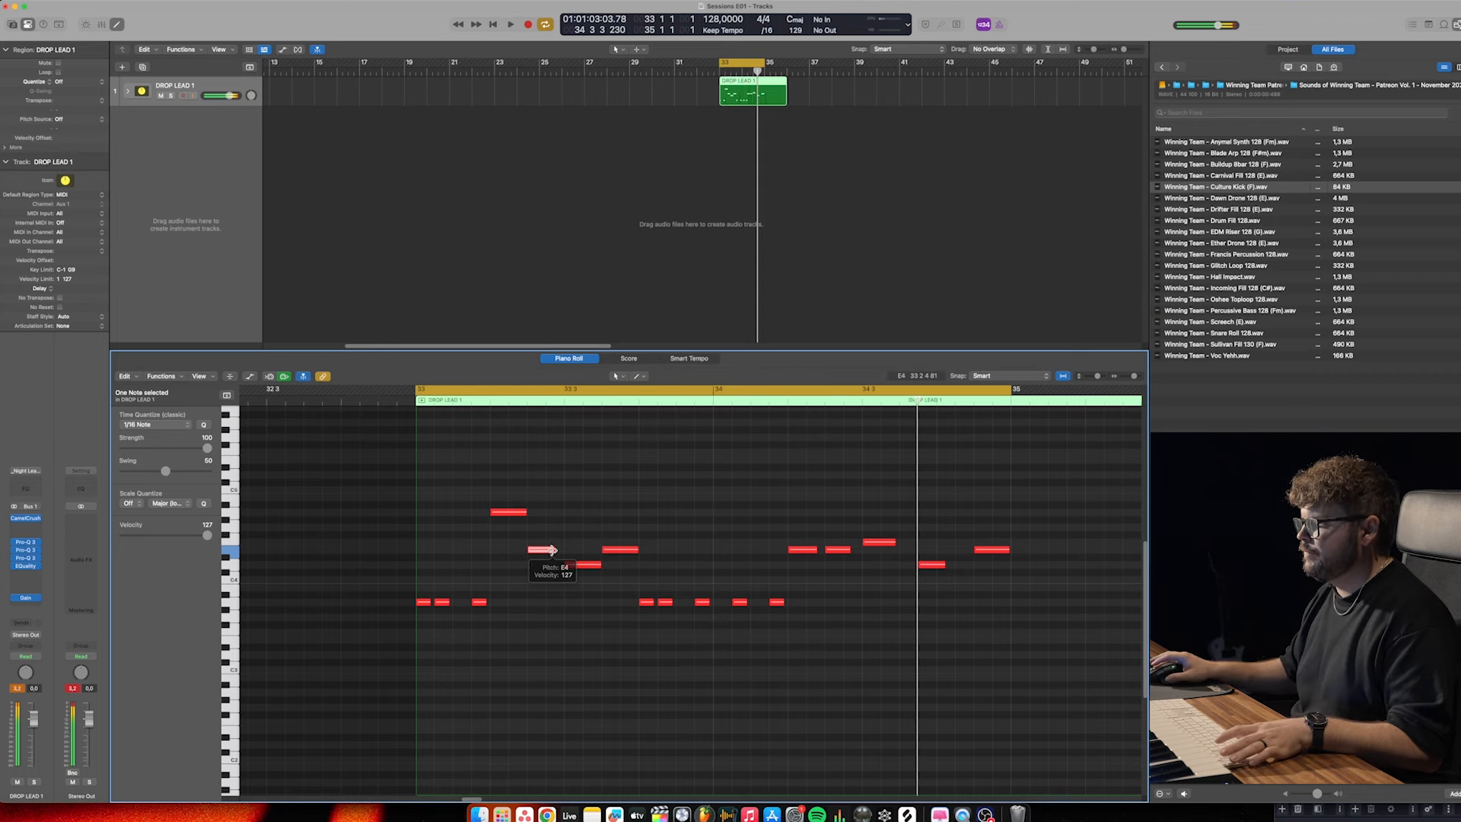
key("space")
Shorten the two E4 notes before bar 34 beat 3, lengthen the F4 and D4 notes, and end the last E4 at bar 35
left_click_drag(813, 550, 853, 556)
key("space")
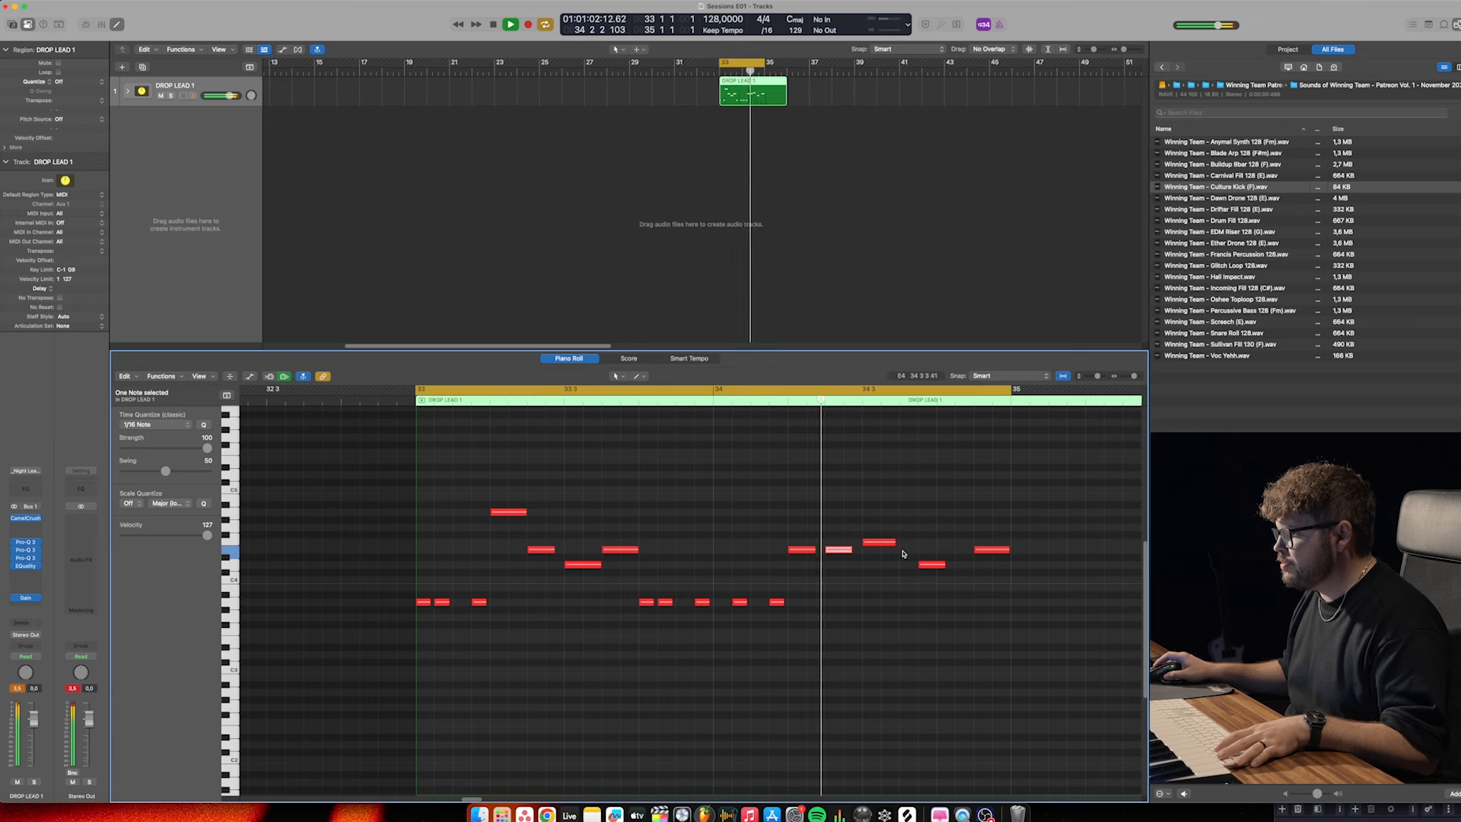
key("space")
left_click_drag(895, 544, 957, 570)
left_click(1007, 549)
key("space")
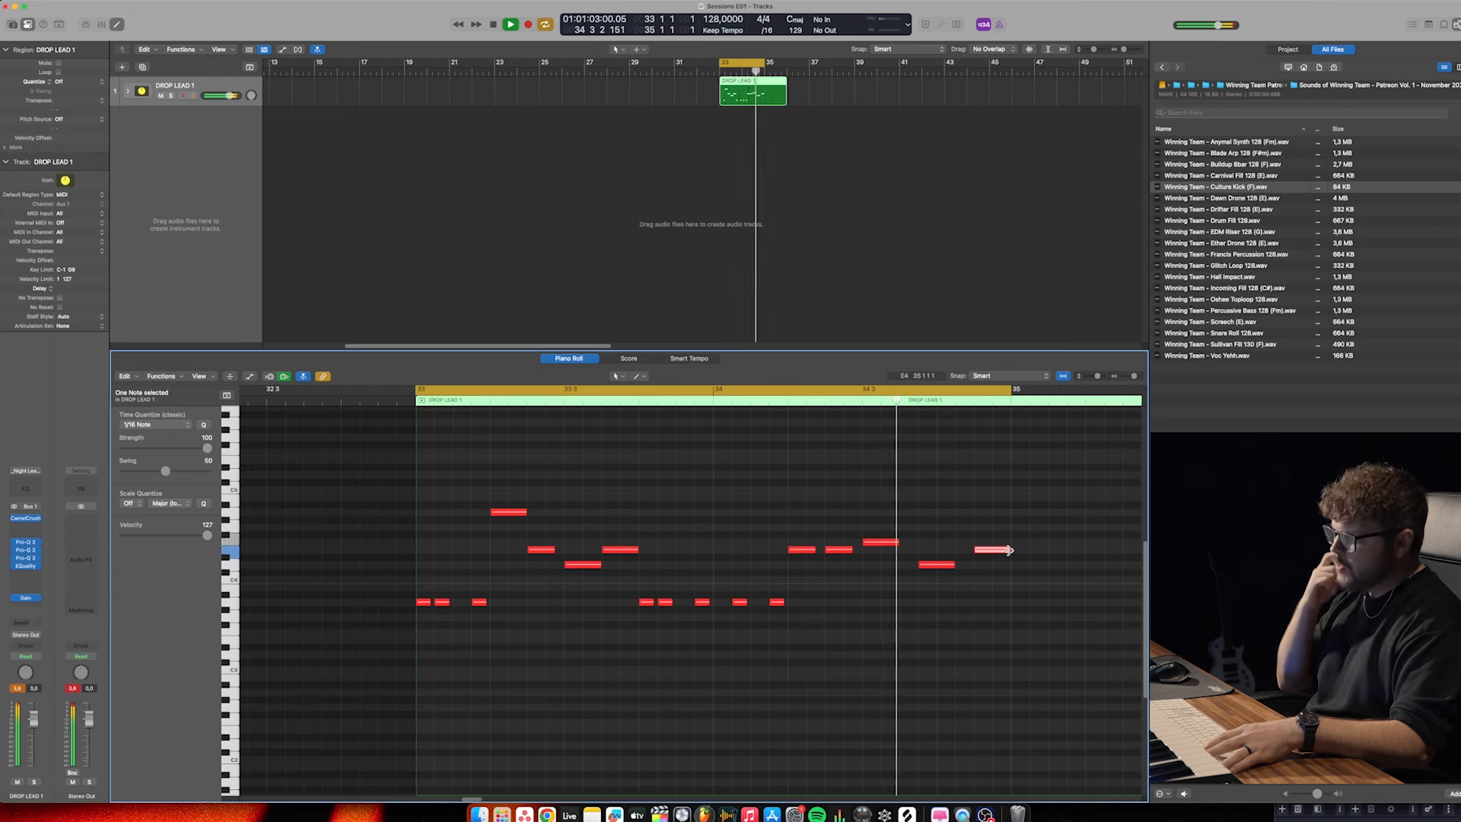
key("space")
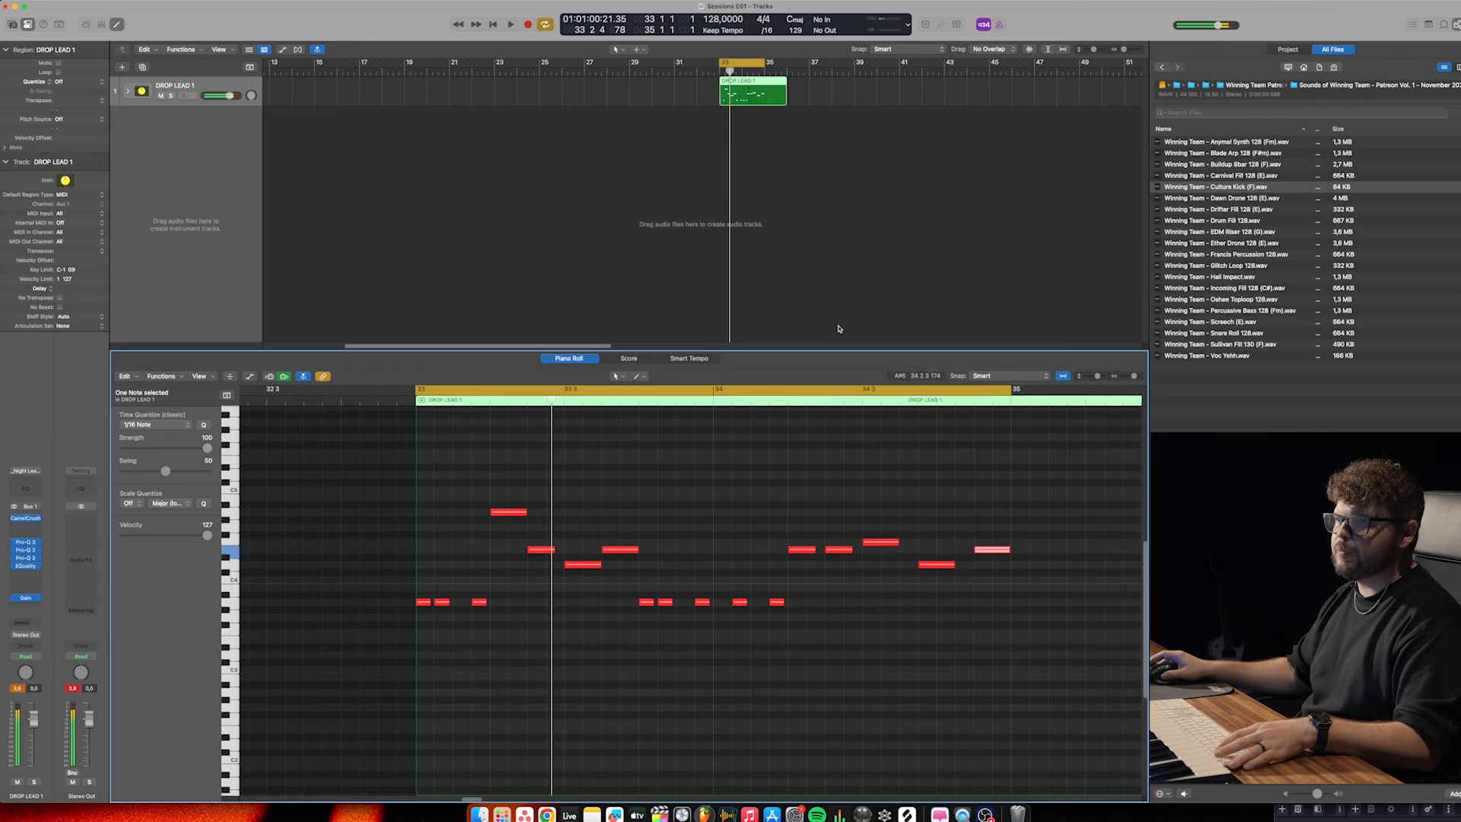
Show the region's Aftertouch automation in the piano roll, delete all its points and hide the automation lane
key("e")
double_click(752, 100)
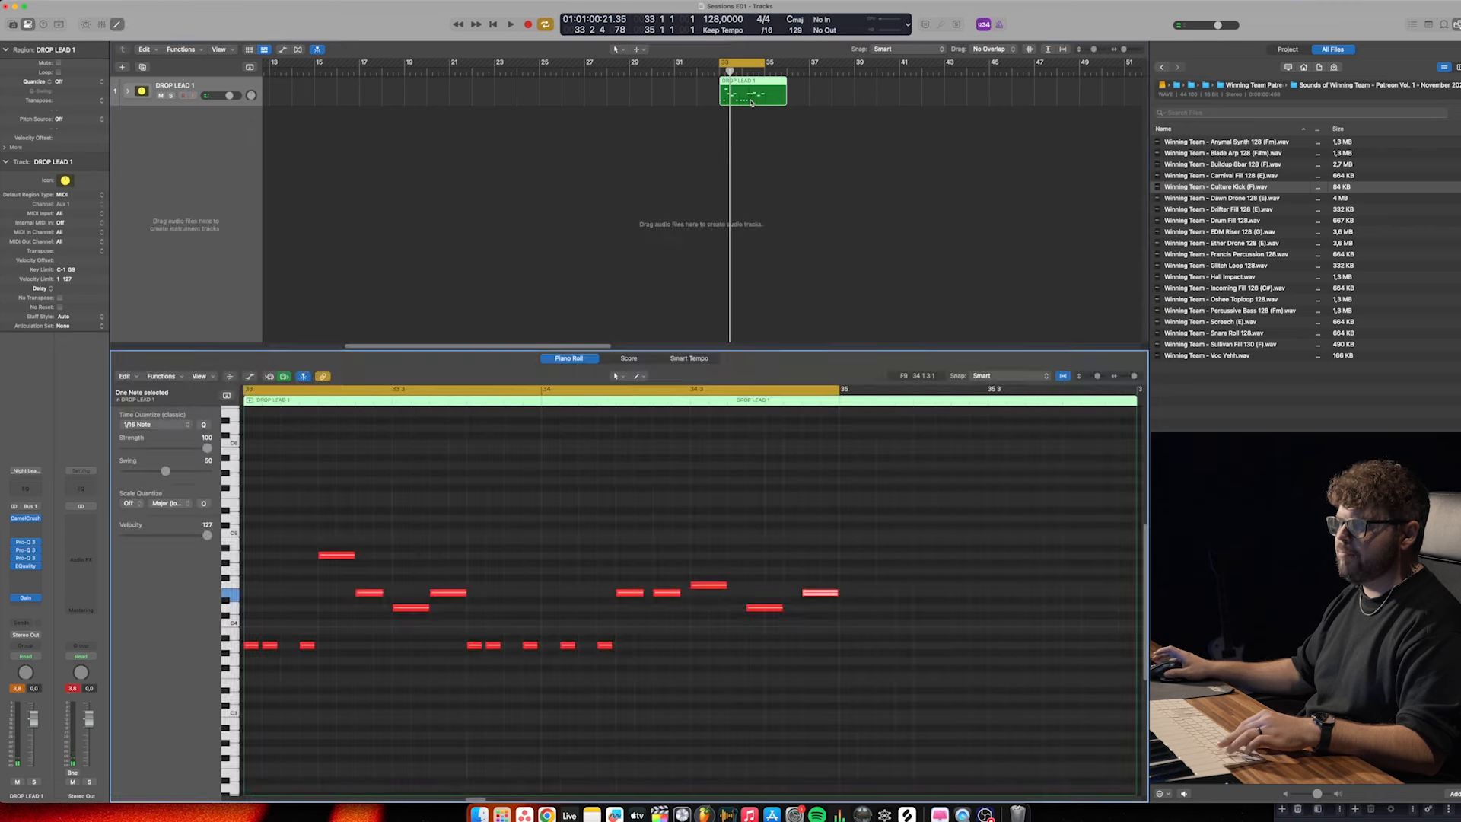
scroll(424, 457, "left", 1)
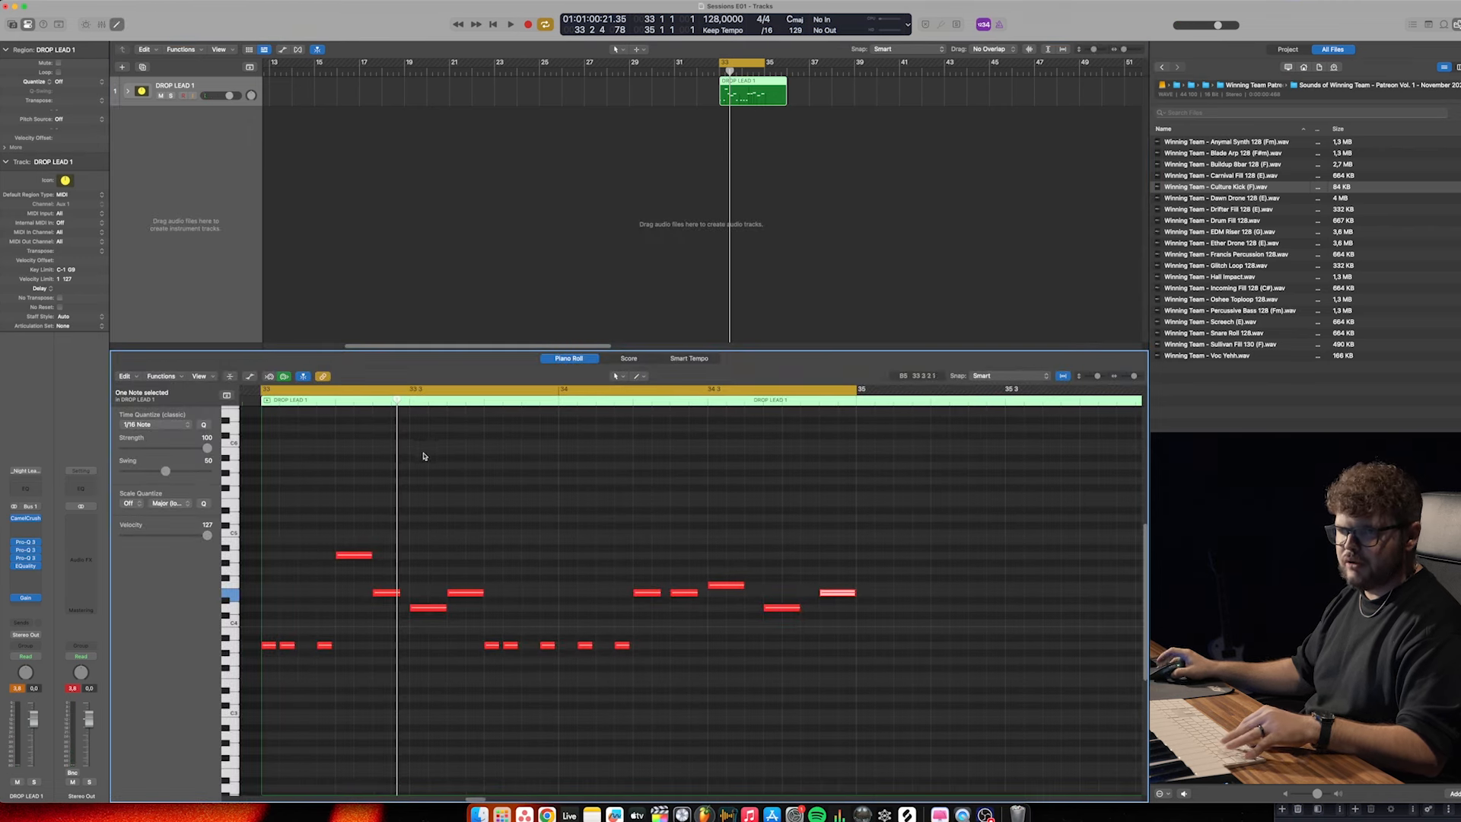
left_click(250, 375)
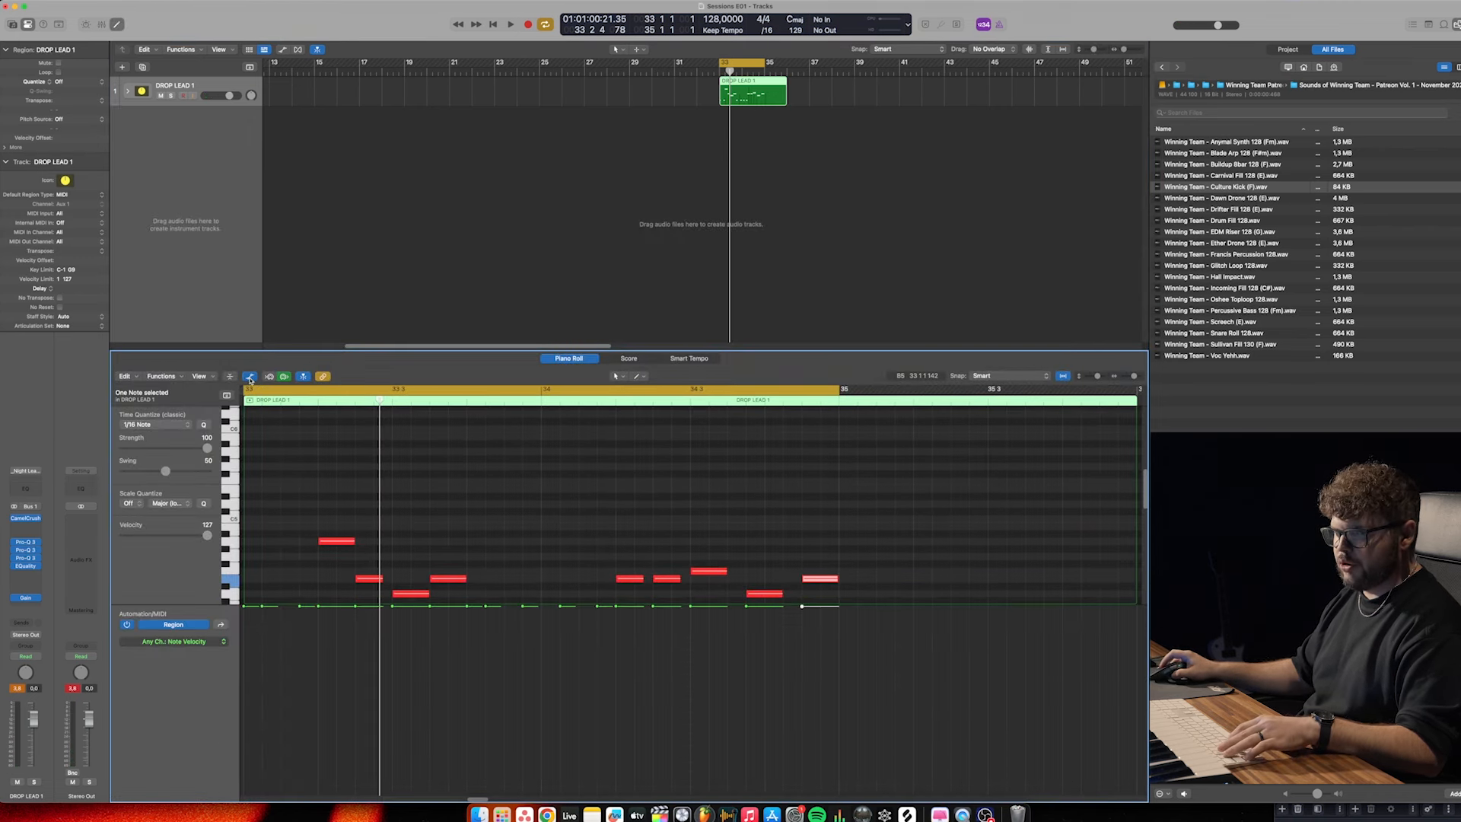
left_click(222, 625)
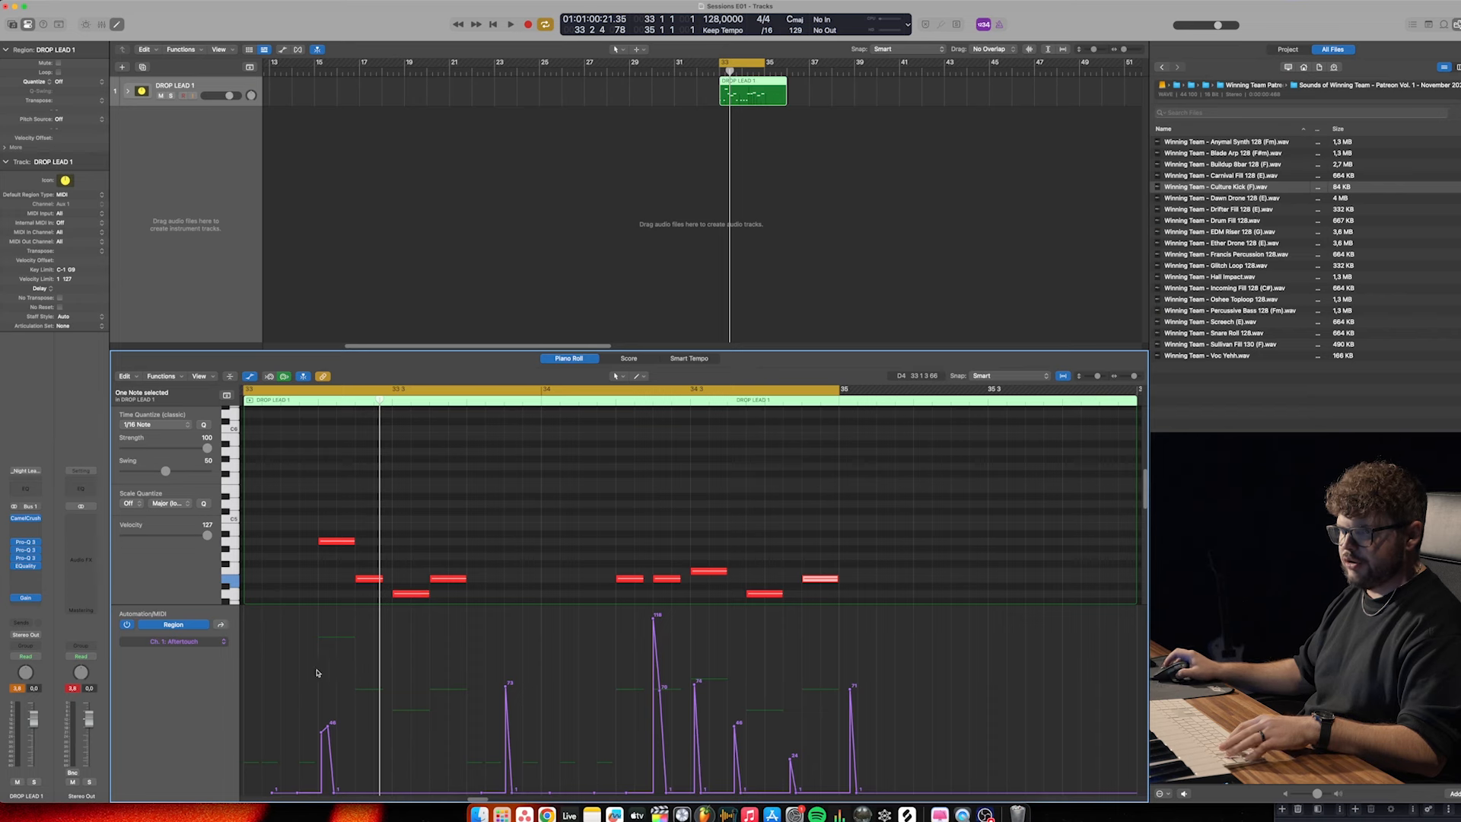
scroll(317, 672, "left", 1)
left_click_drag(249, 683, 916, 791)
scroll(726, 674, "right", 1)
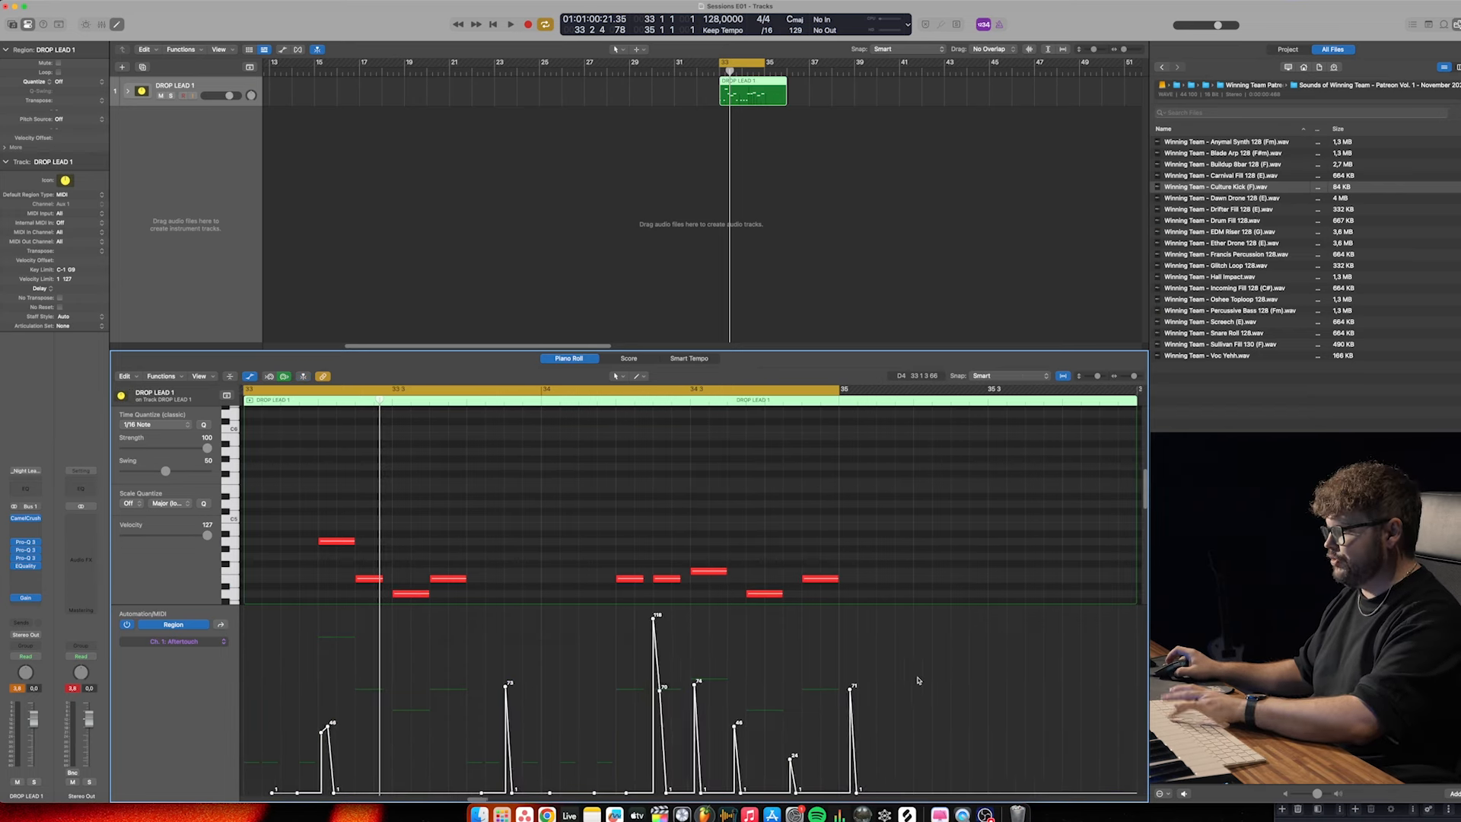
key("Delete")
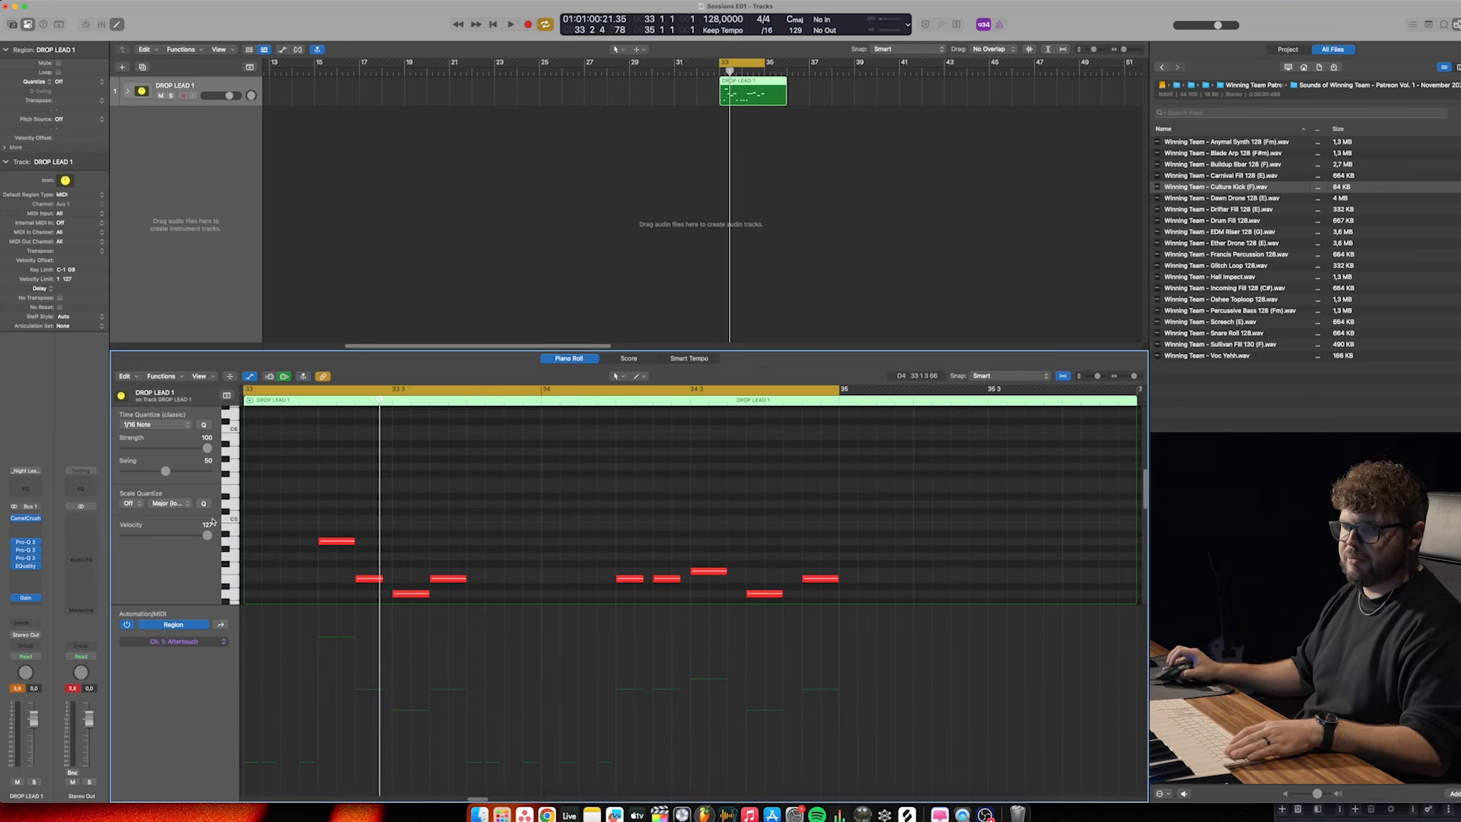
left_click(248, 378)
scroll(441, 581, "left", 4)
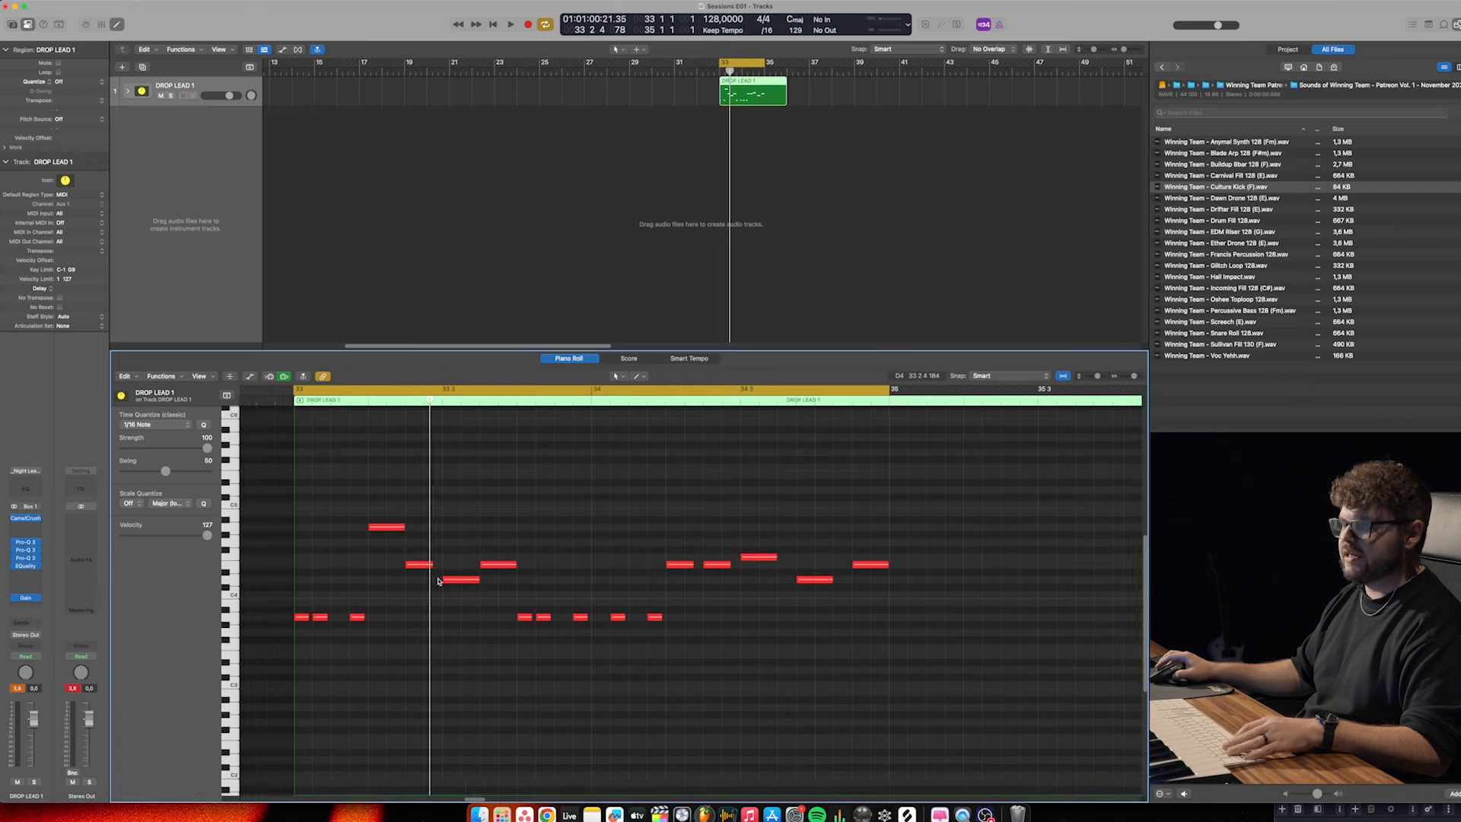
Shorten the DROP LEAD 1 region so it ends at bar 35 and play the loop
left_click(788, 111)
left_click_drag(785, 100, 764, 105)
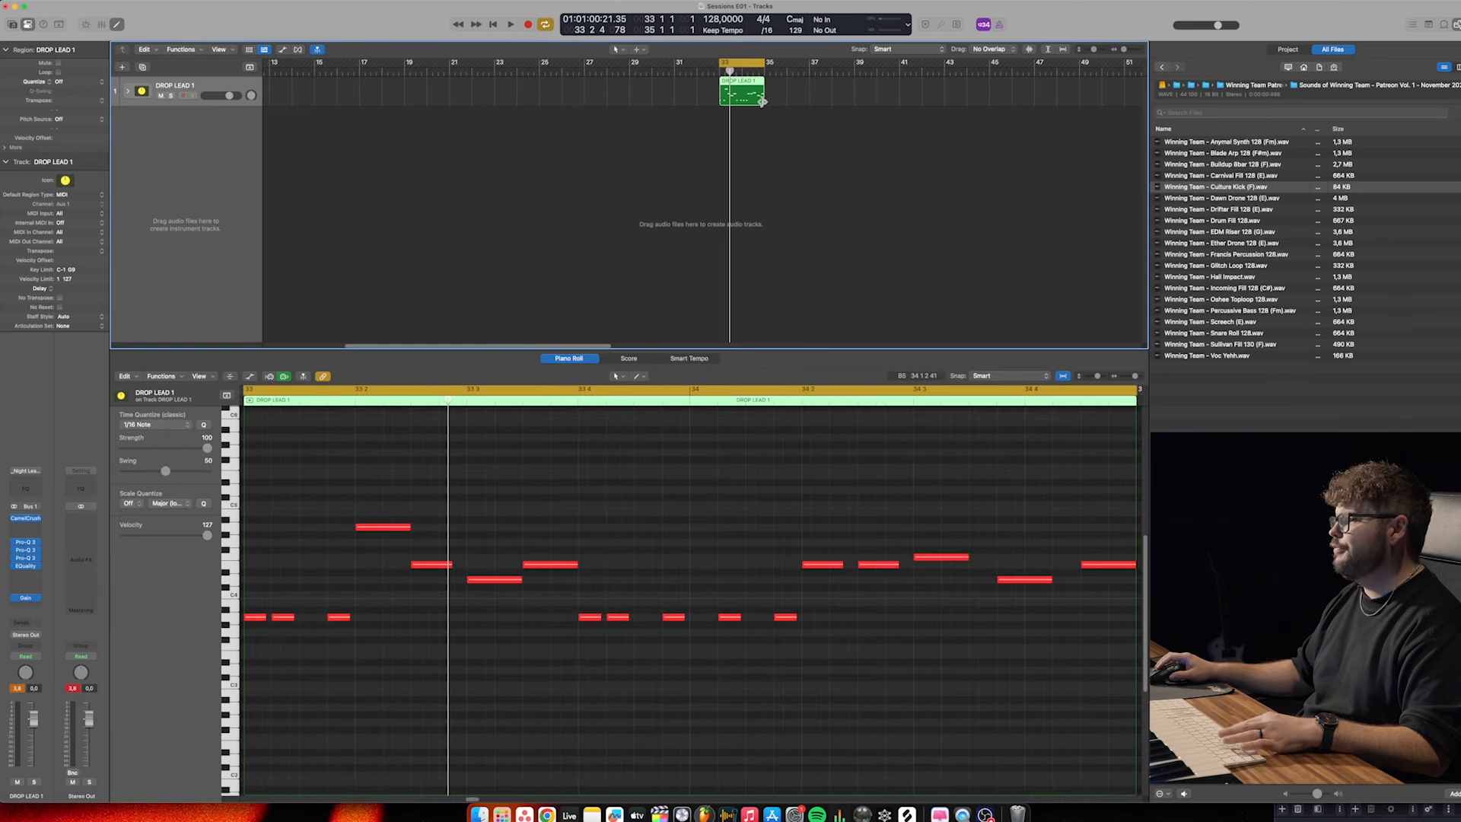
key("space")
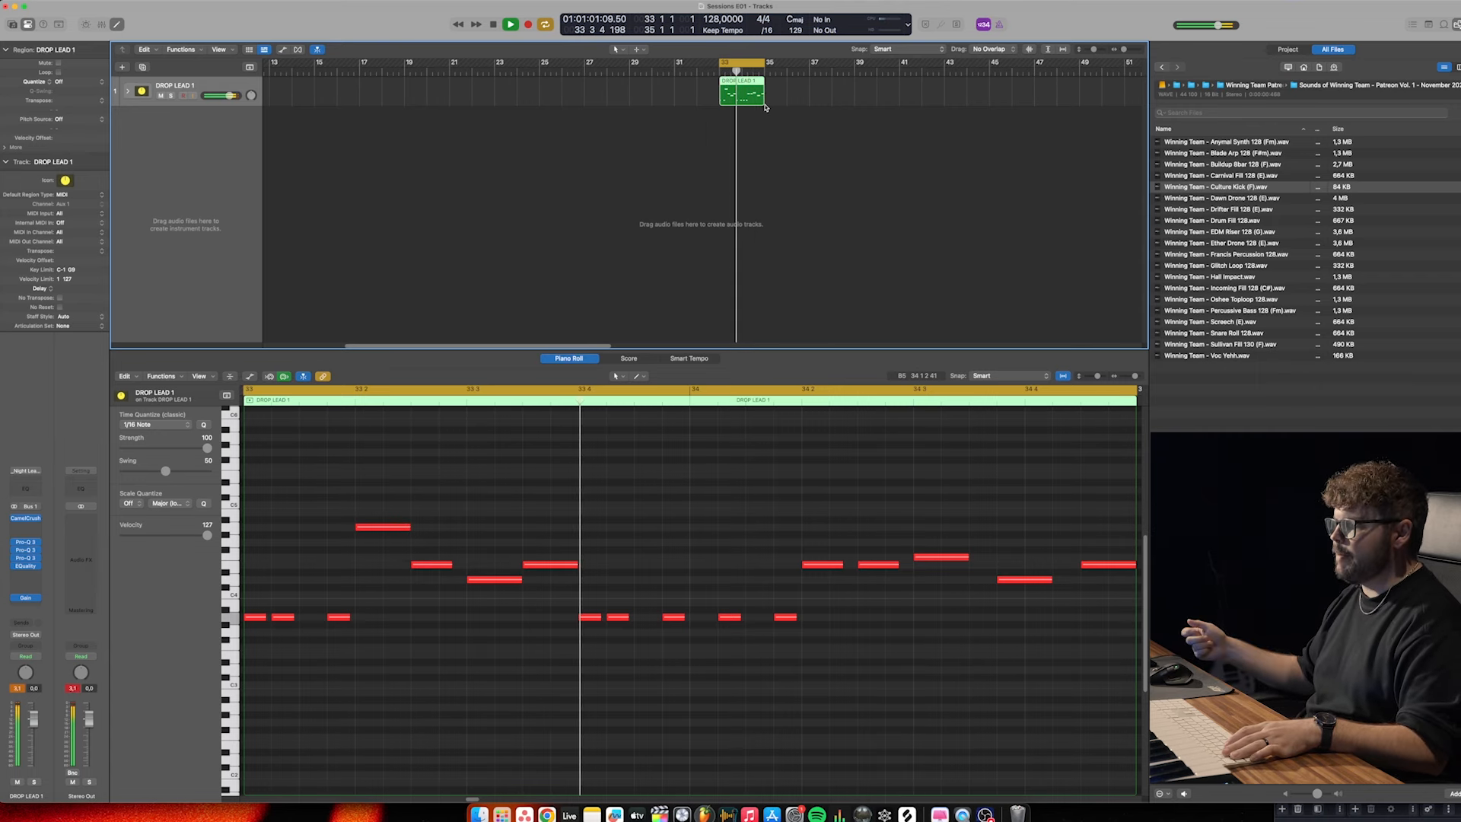
key("space")
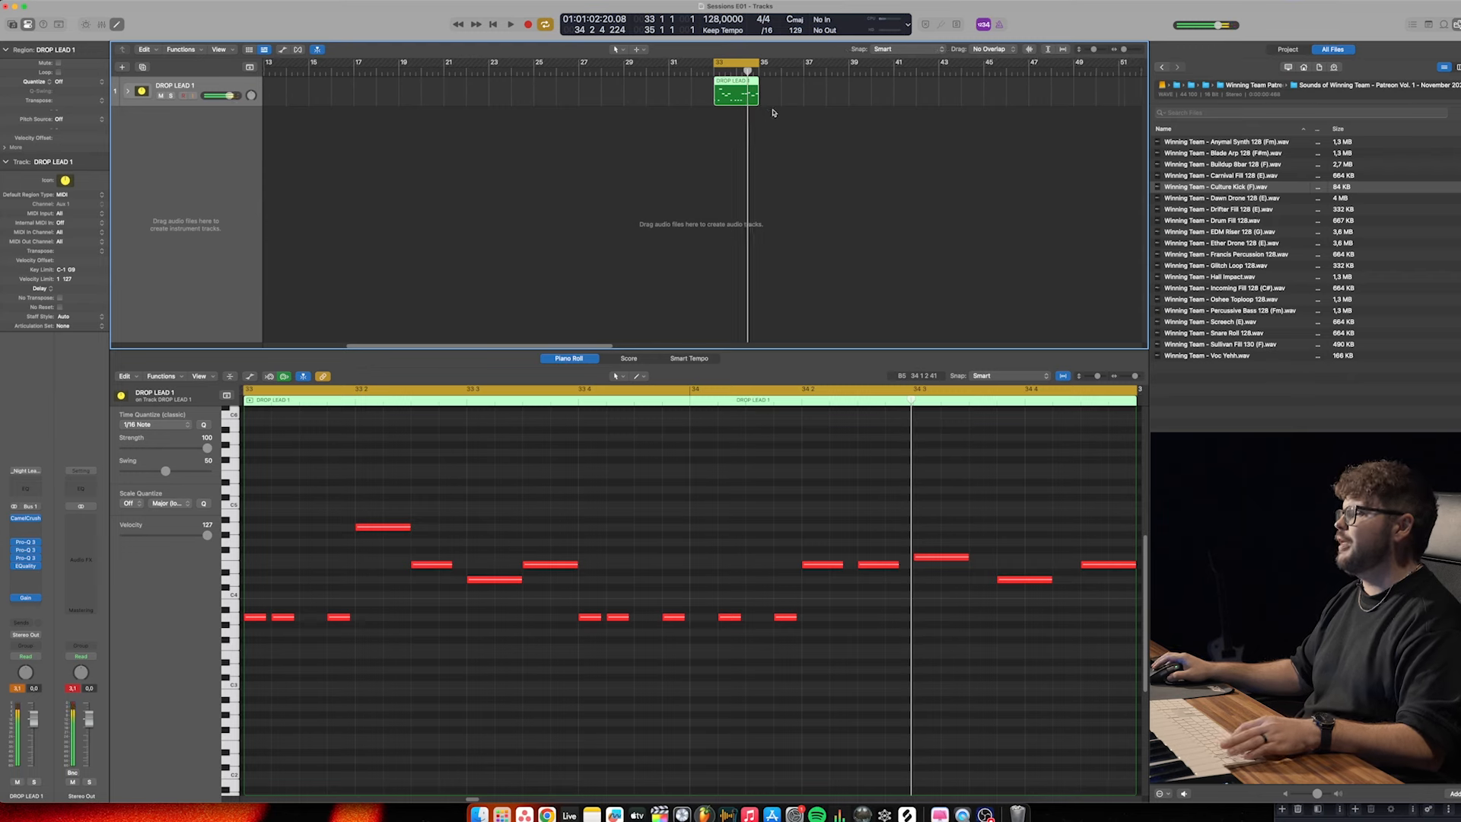
Transpose all notes of the DROP LEAD 1 region down four semitones so the first note is F3, and play the loop
scroll(723, 490, "down", 4)
scroll(722, 490, "up", 1)
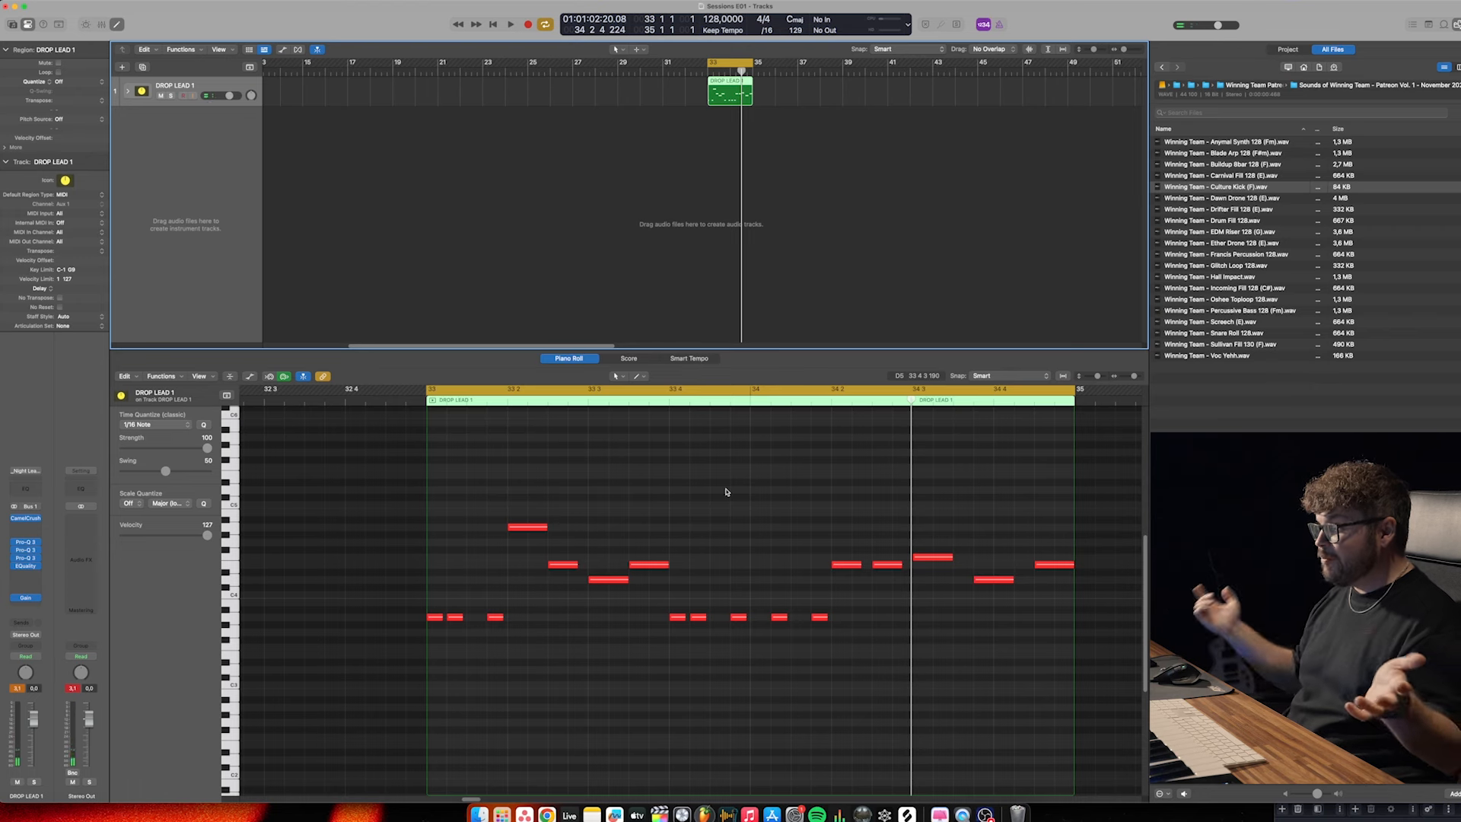
left_click(721, 501)
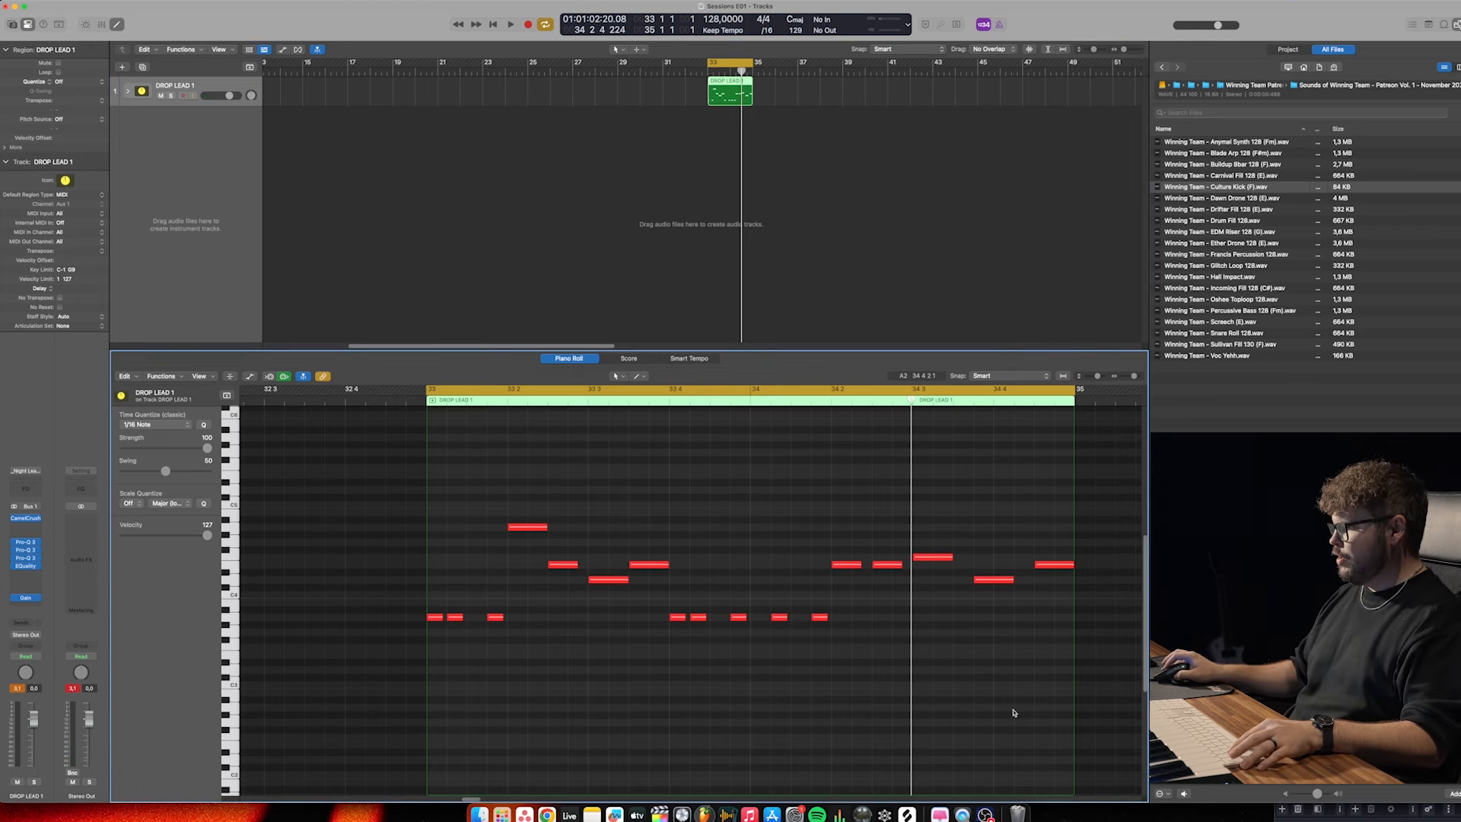
key("super+a")
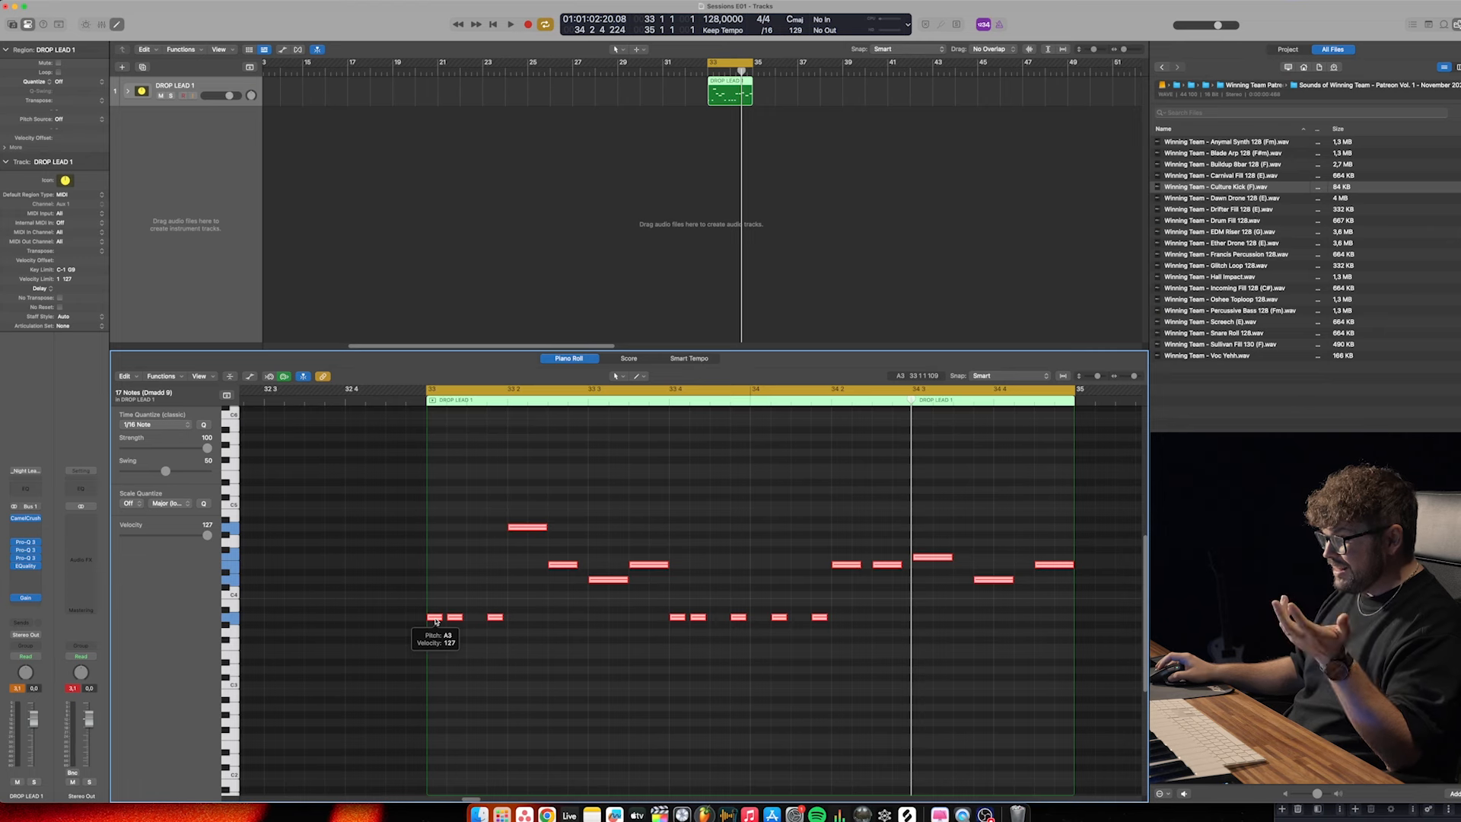
left_click_drag(436, 620, 438, 648)
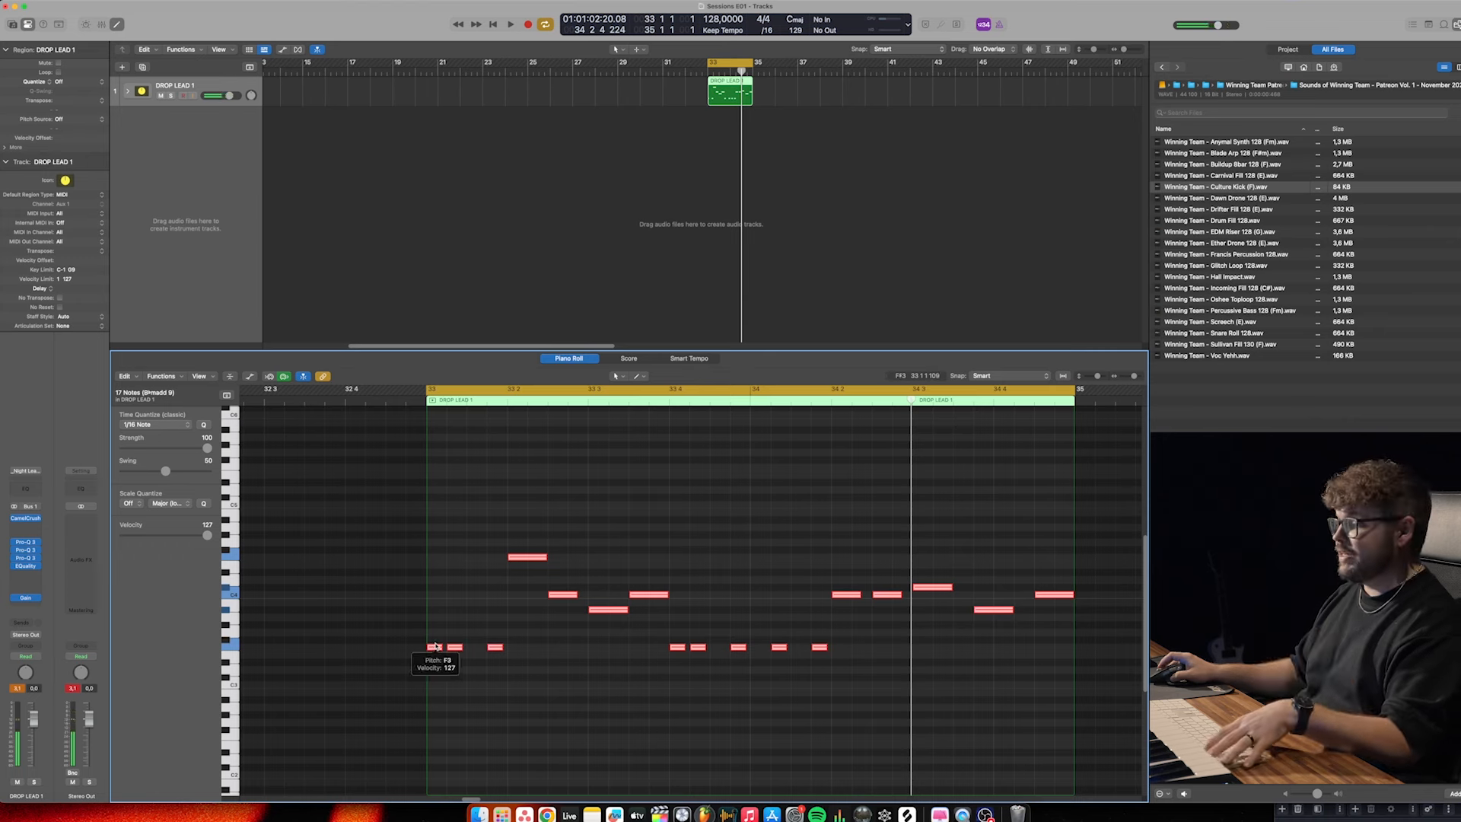
key("space")
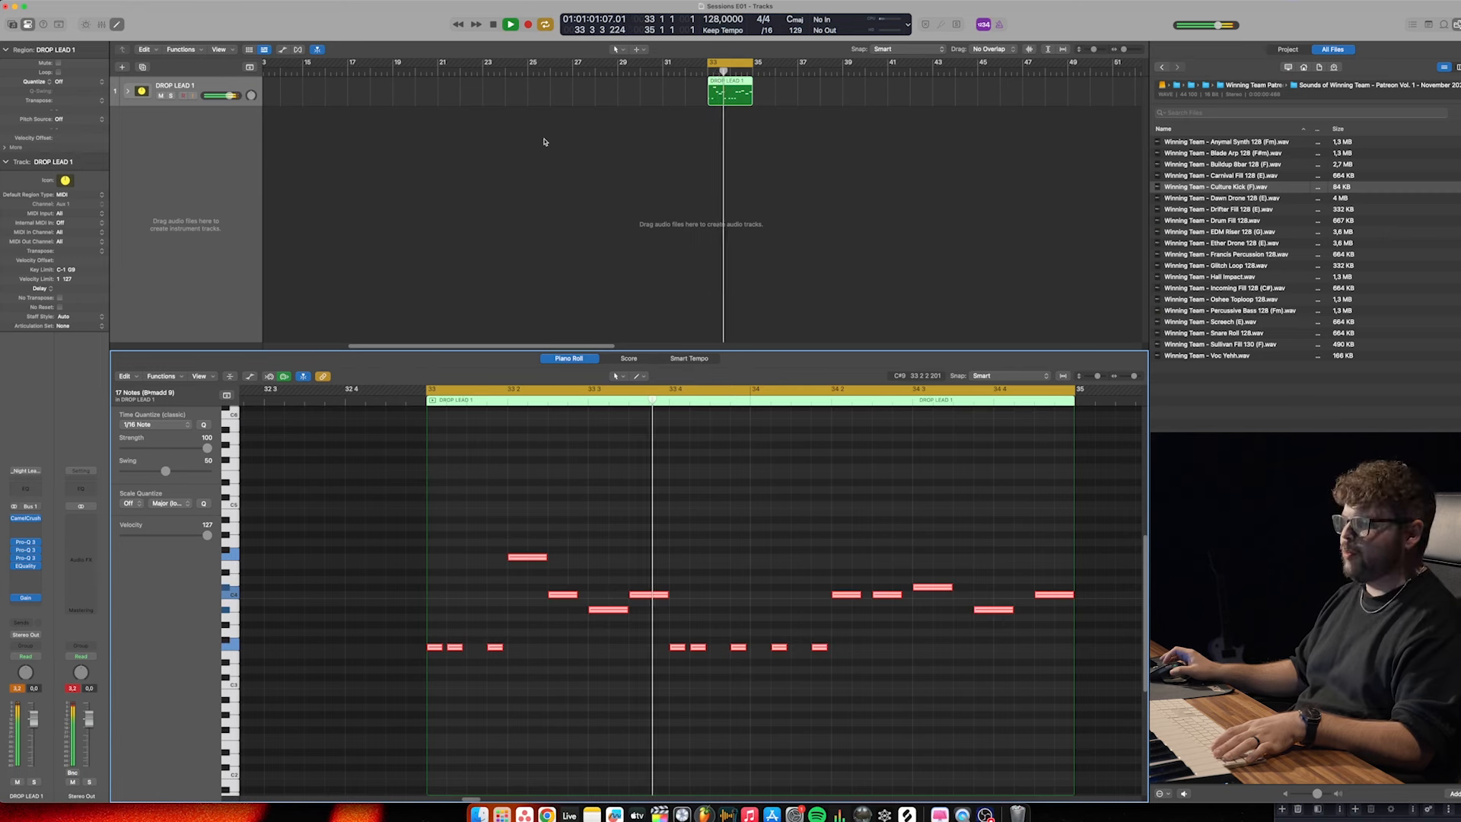
Repeat the DROP LEAD 1 region once directly after itself with cycle mode off, and join both copies into one region
left_click(773, 225)
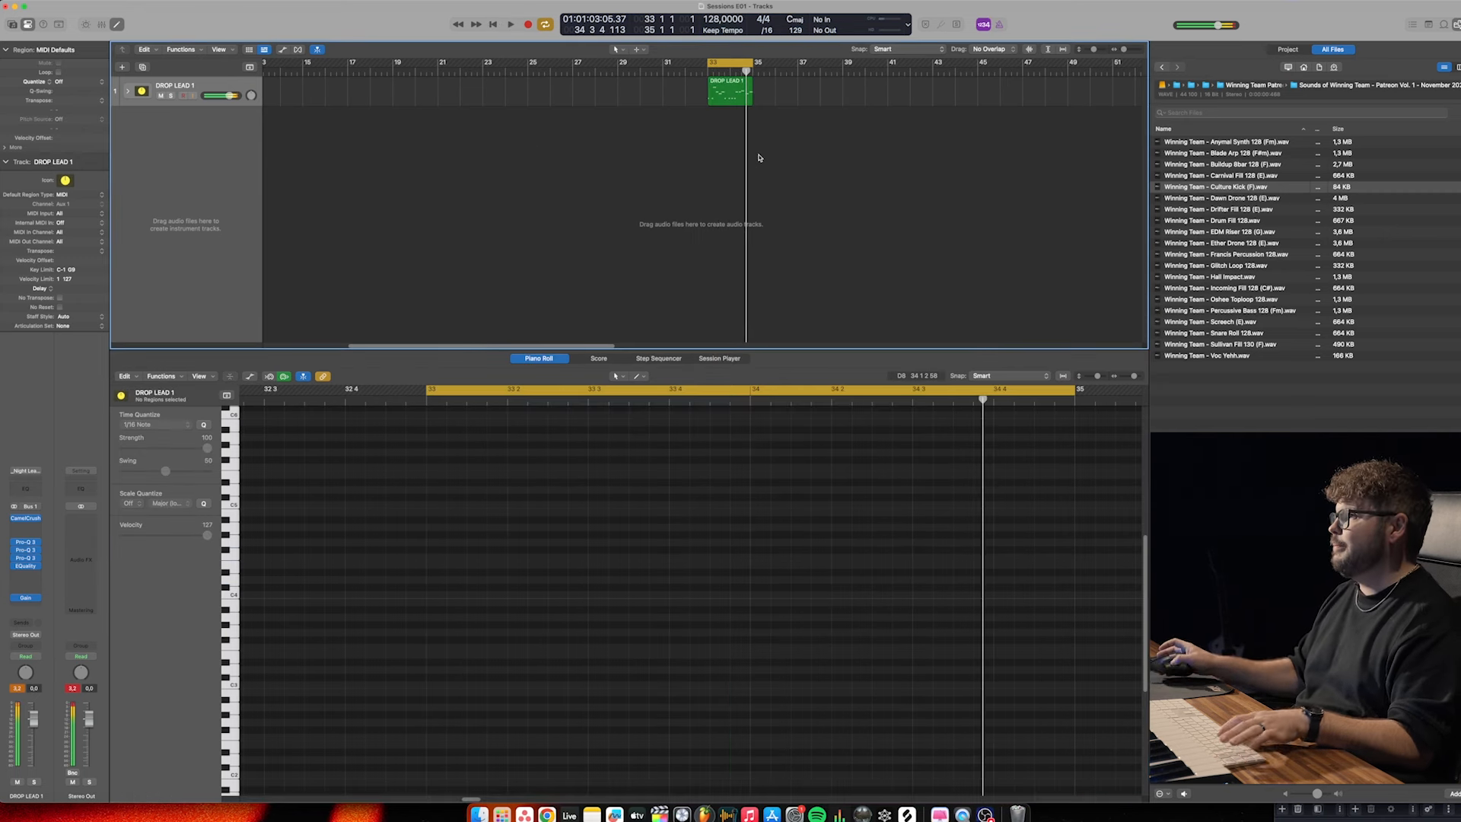
scroll(790, 128, "up", 5)
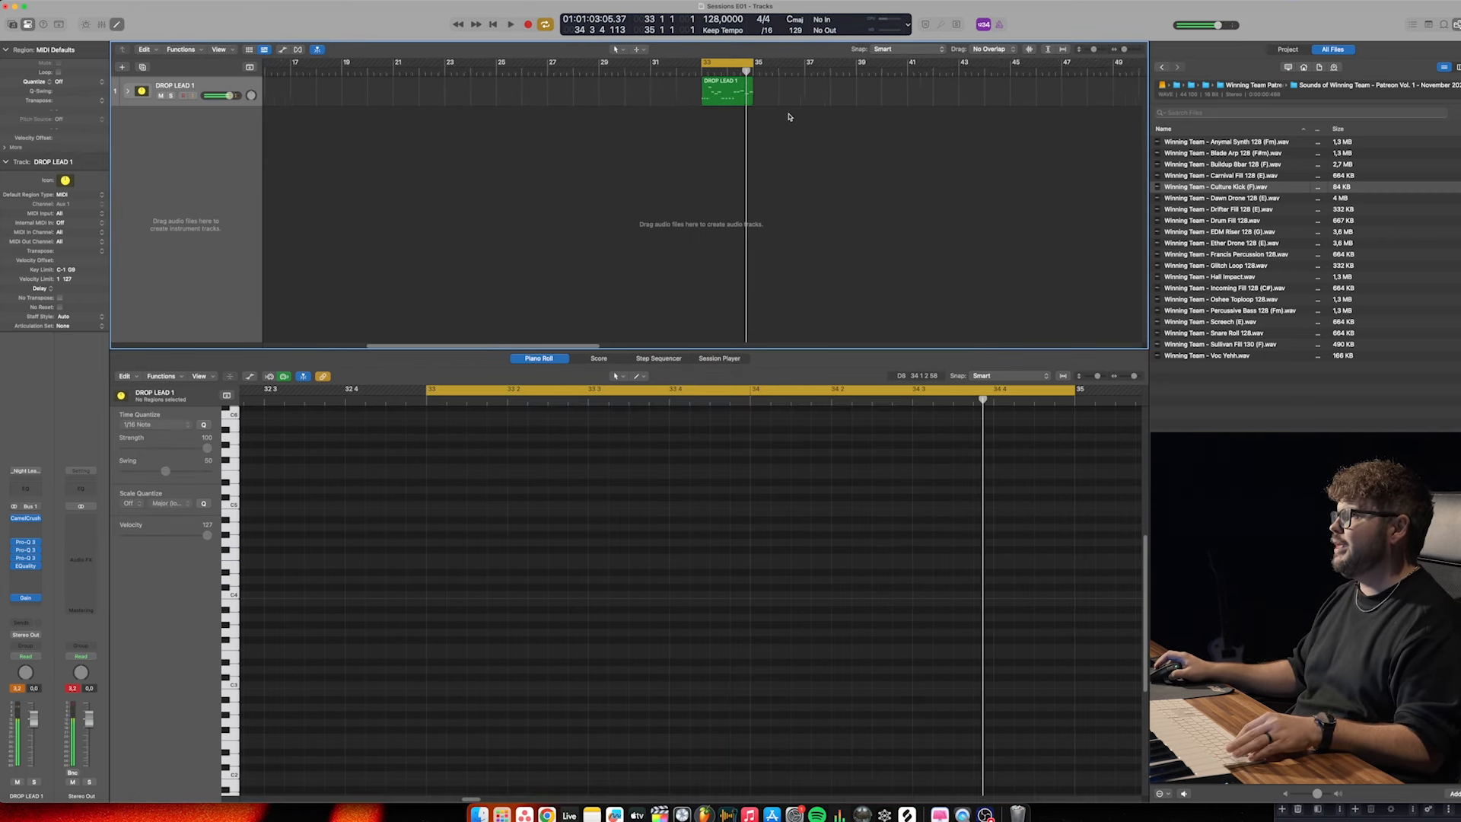
left_click(745, 62)
left_click(741, 101)
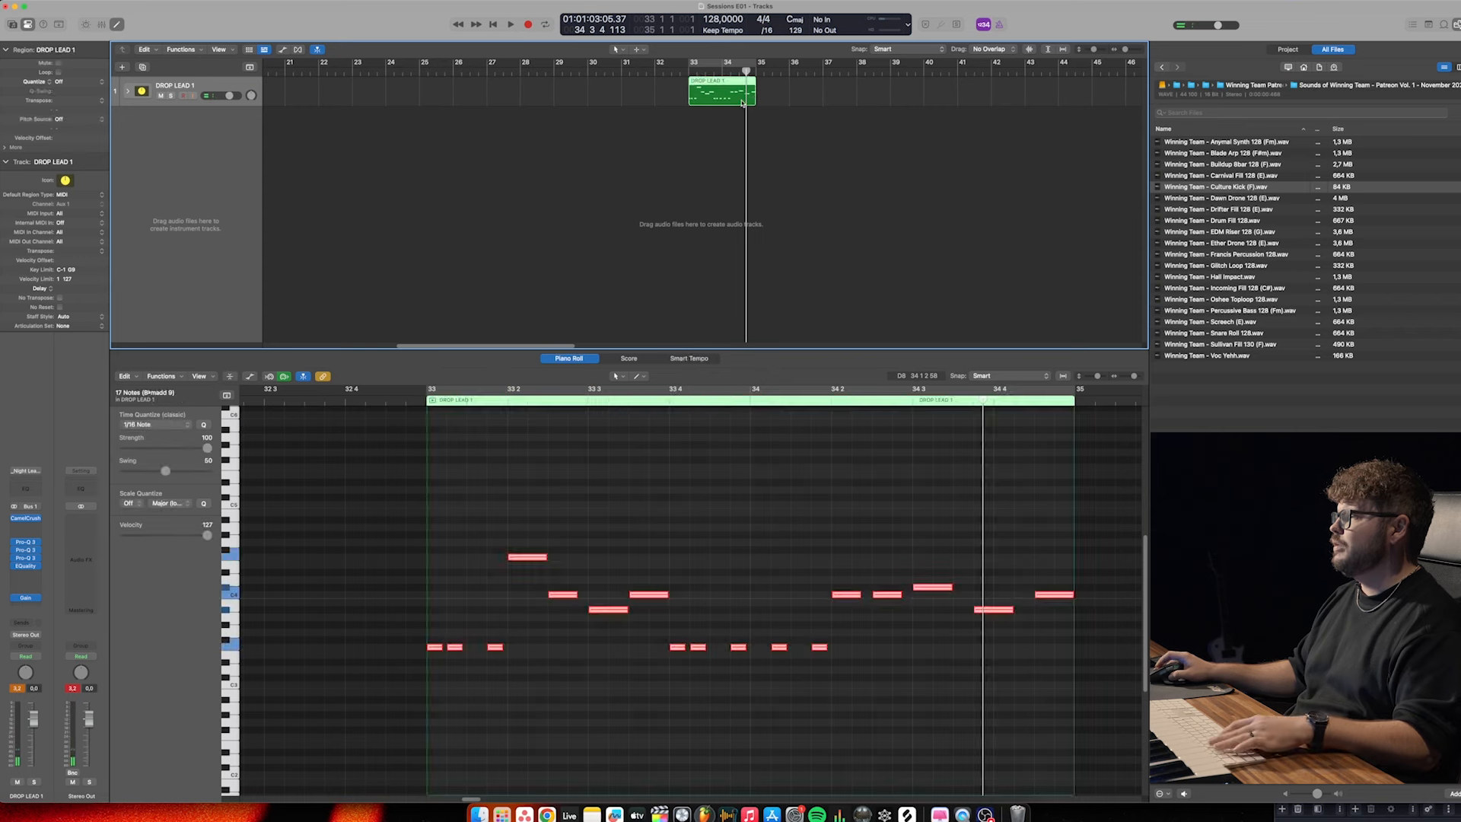
key("super+r")
left_click_drag(806, 148, 732, 102)
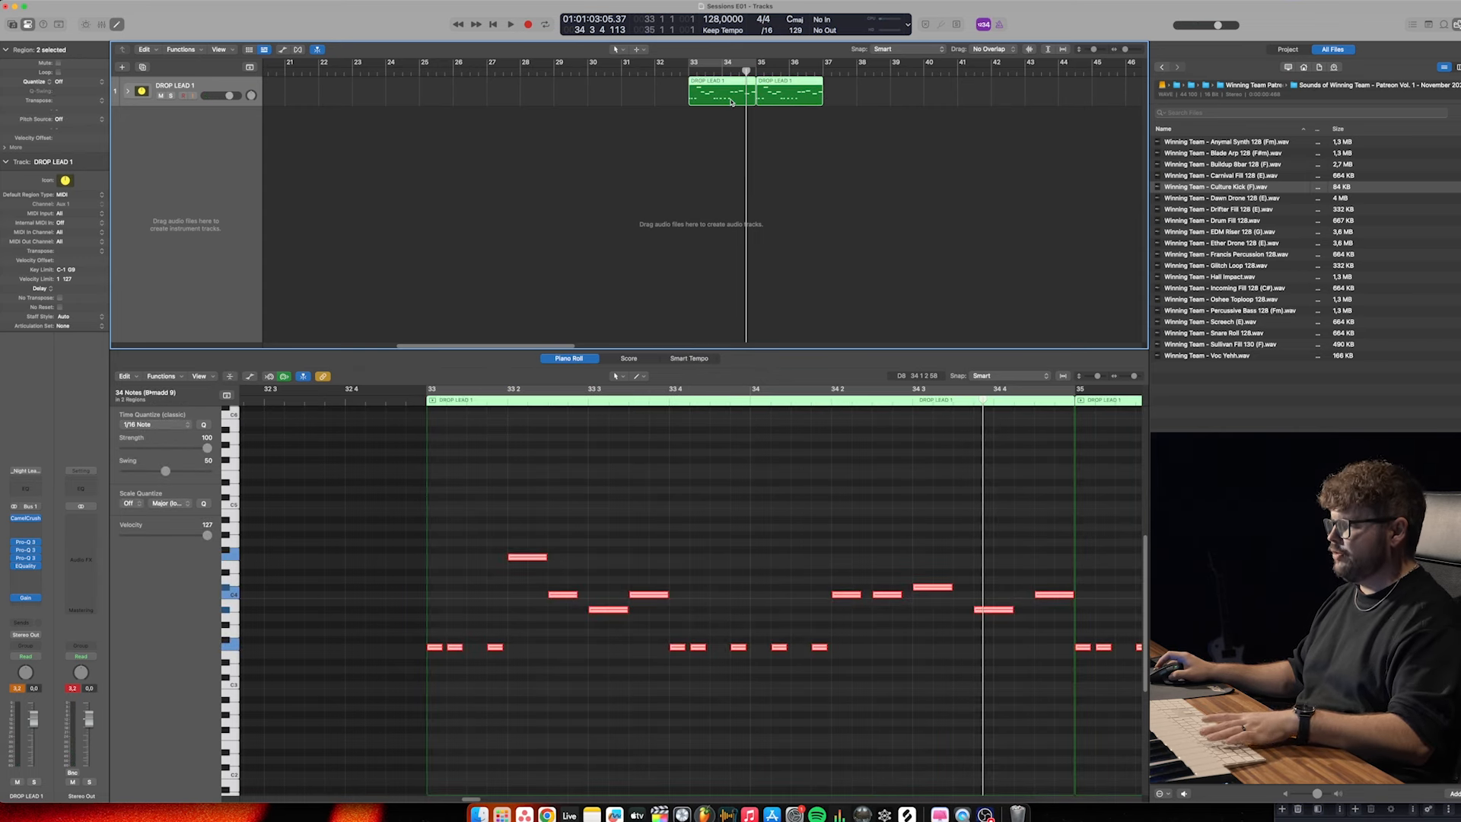
key("super+j")
left_click(800, 172)
scroll(800, 172, "down", 2)
scroll(800, 172, "right", 1)
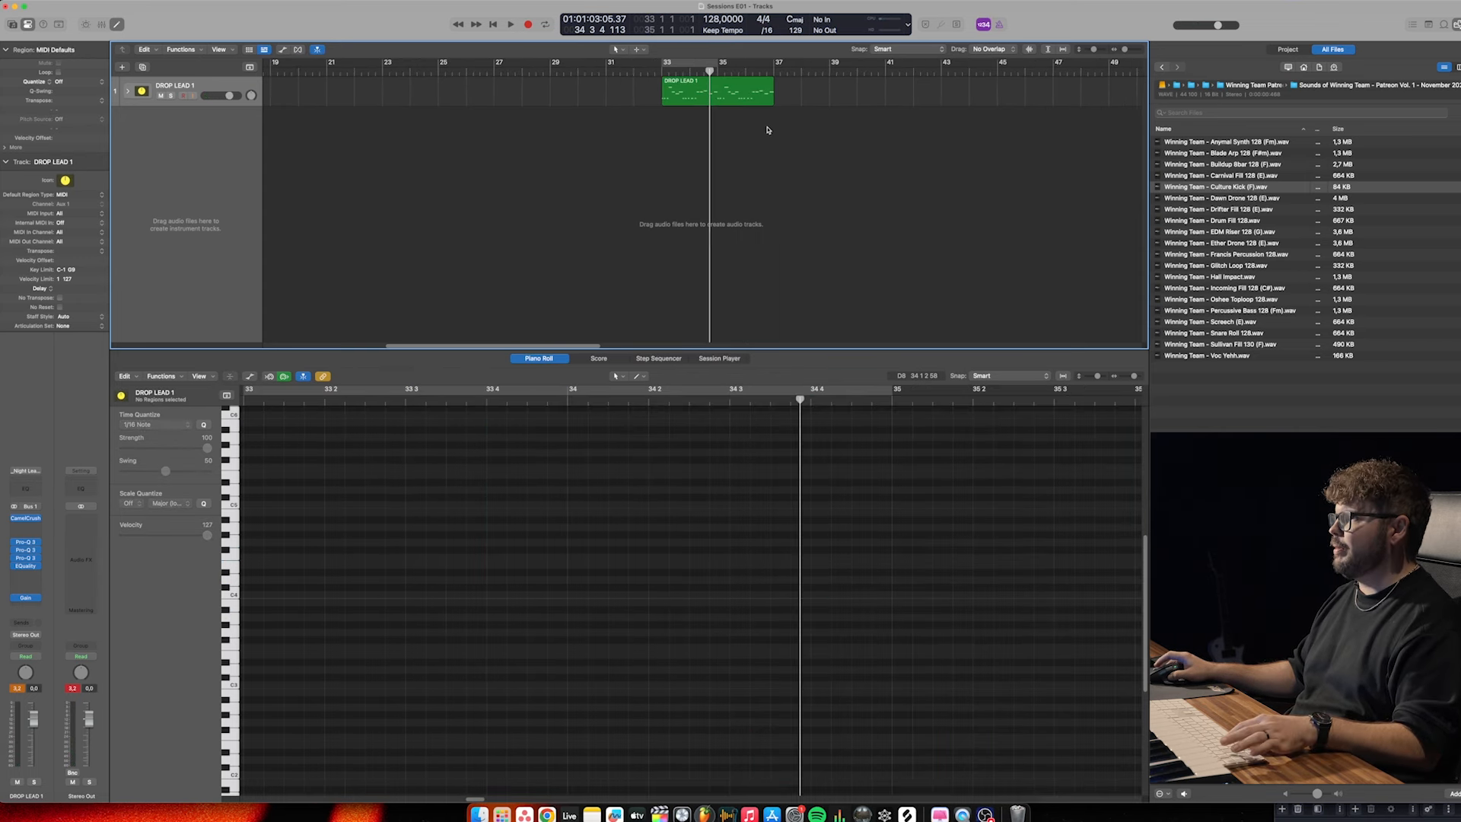
Turn cycle mode back on, extend the cycle range to bar 37 and select the joined DROP LEAD 1 region
left_click(710, 69)
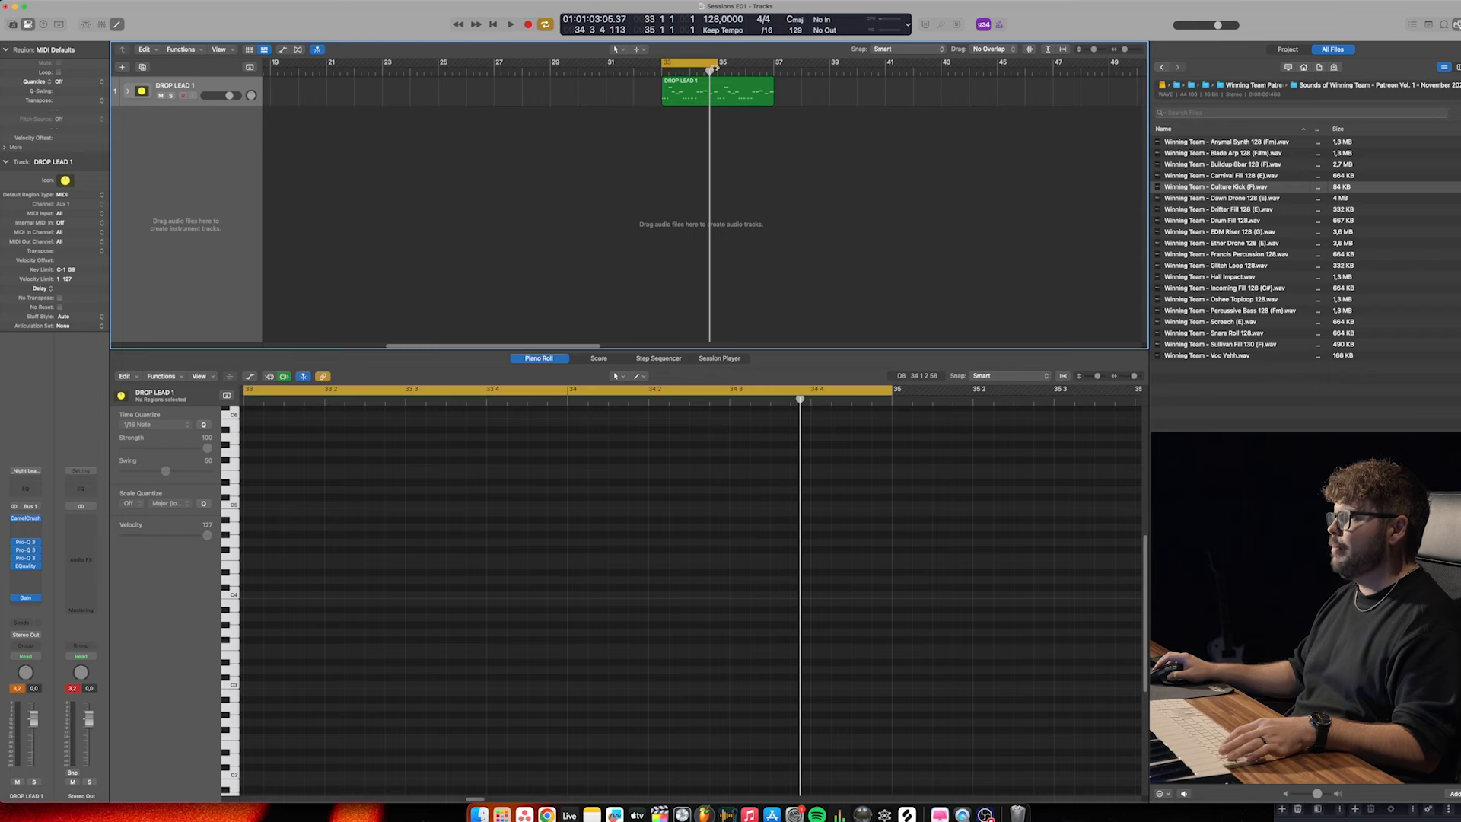
left_click_drag(716, 65, 772, 67)
left_click(762, 95)
scroll(772, 143, "right", 1)
scroll(791, 197, "right", 1)
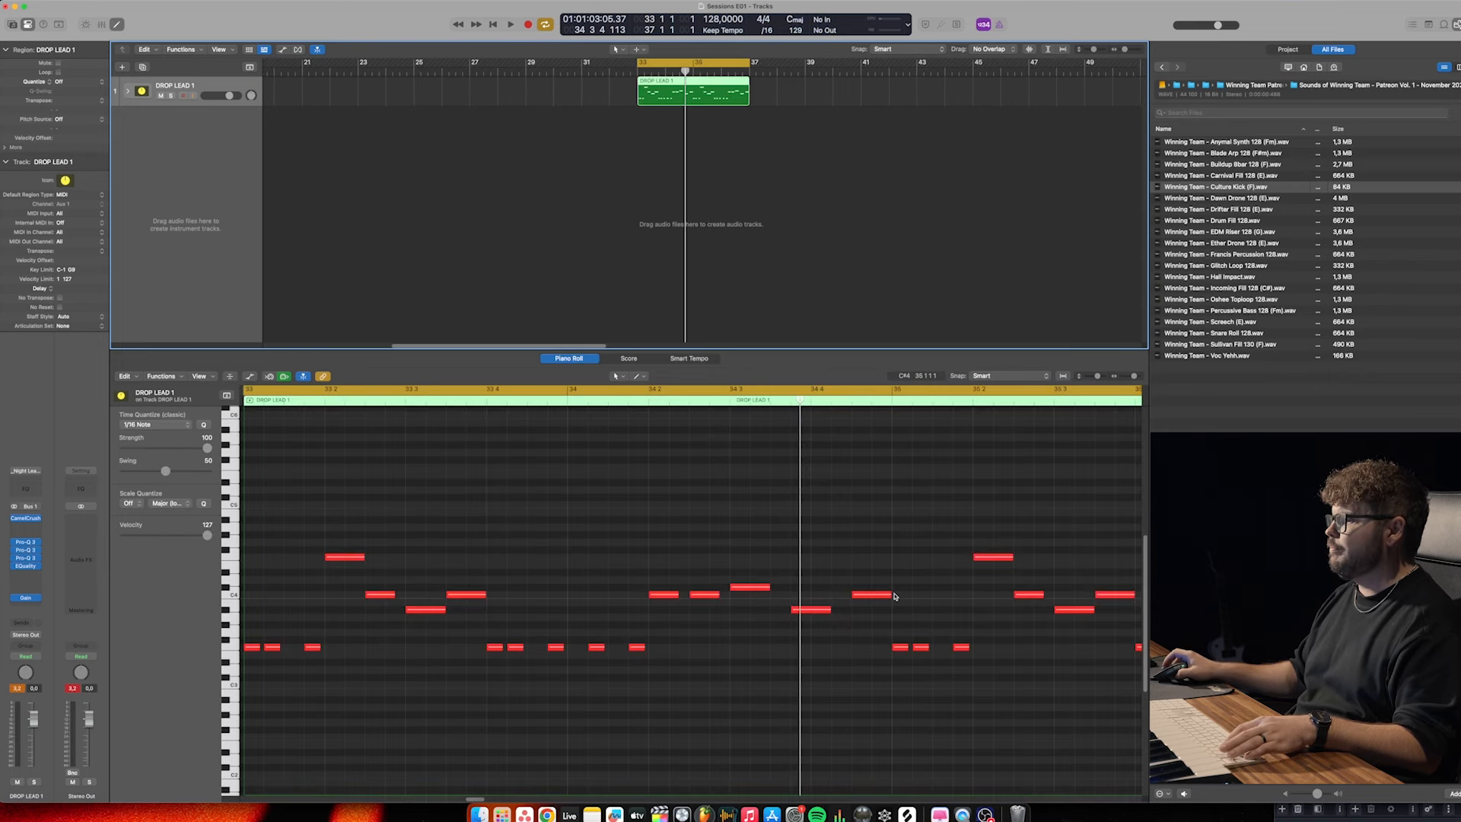
Raise the three evenly spaced F3 notes around the start of bar 36 to G#3 and play the melody
scroll(892, 587, "down", 3)
scroll(892, 587, "right", 5)
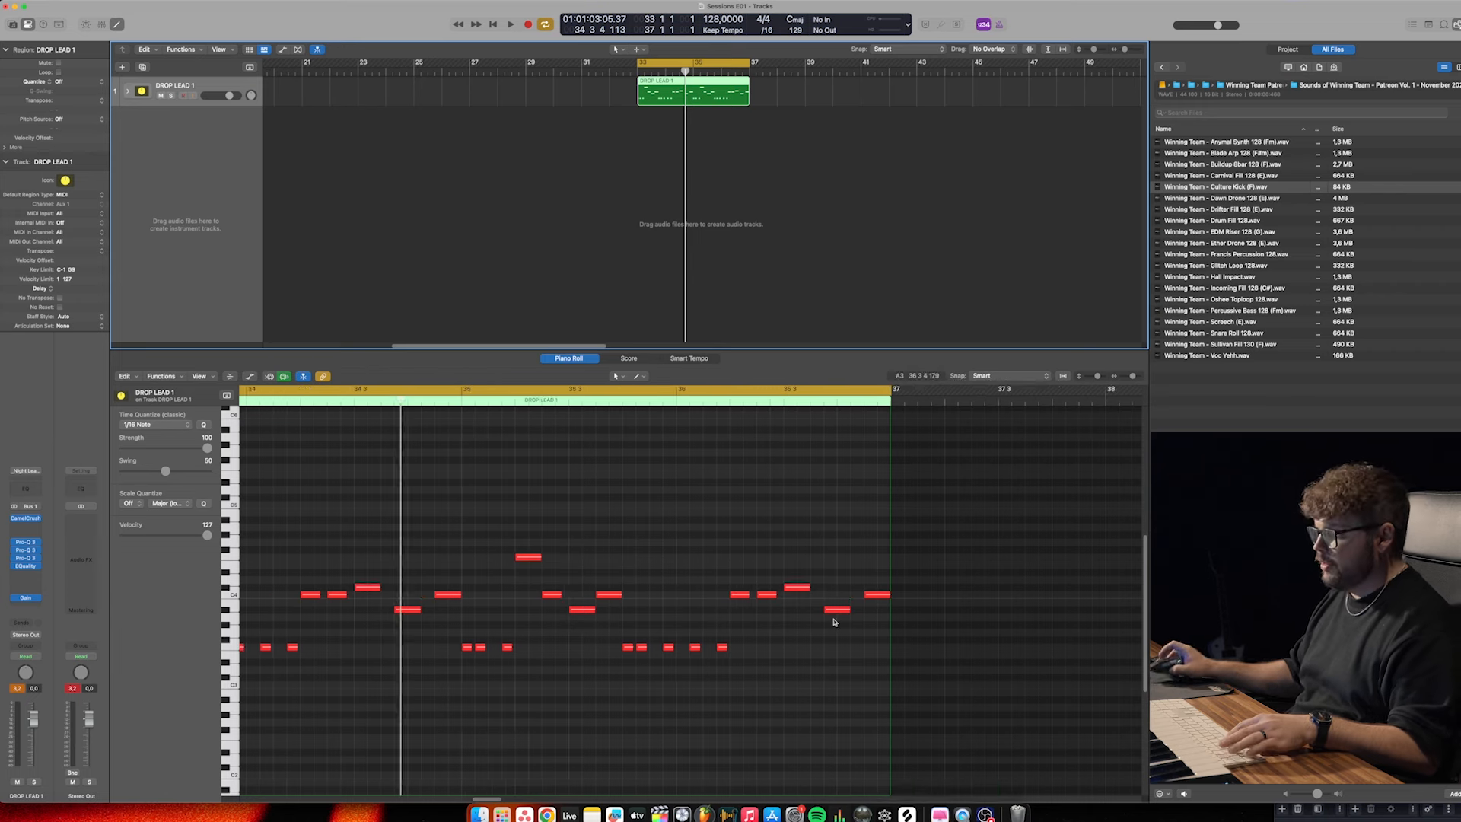
left_click_drag(732, 655, 658, 640)
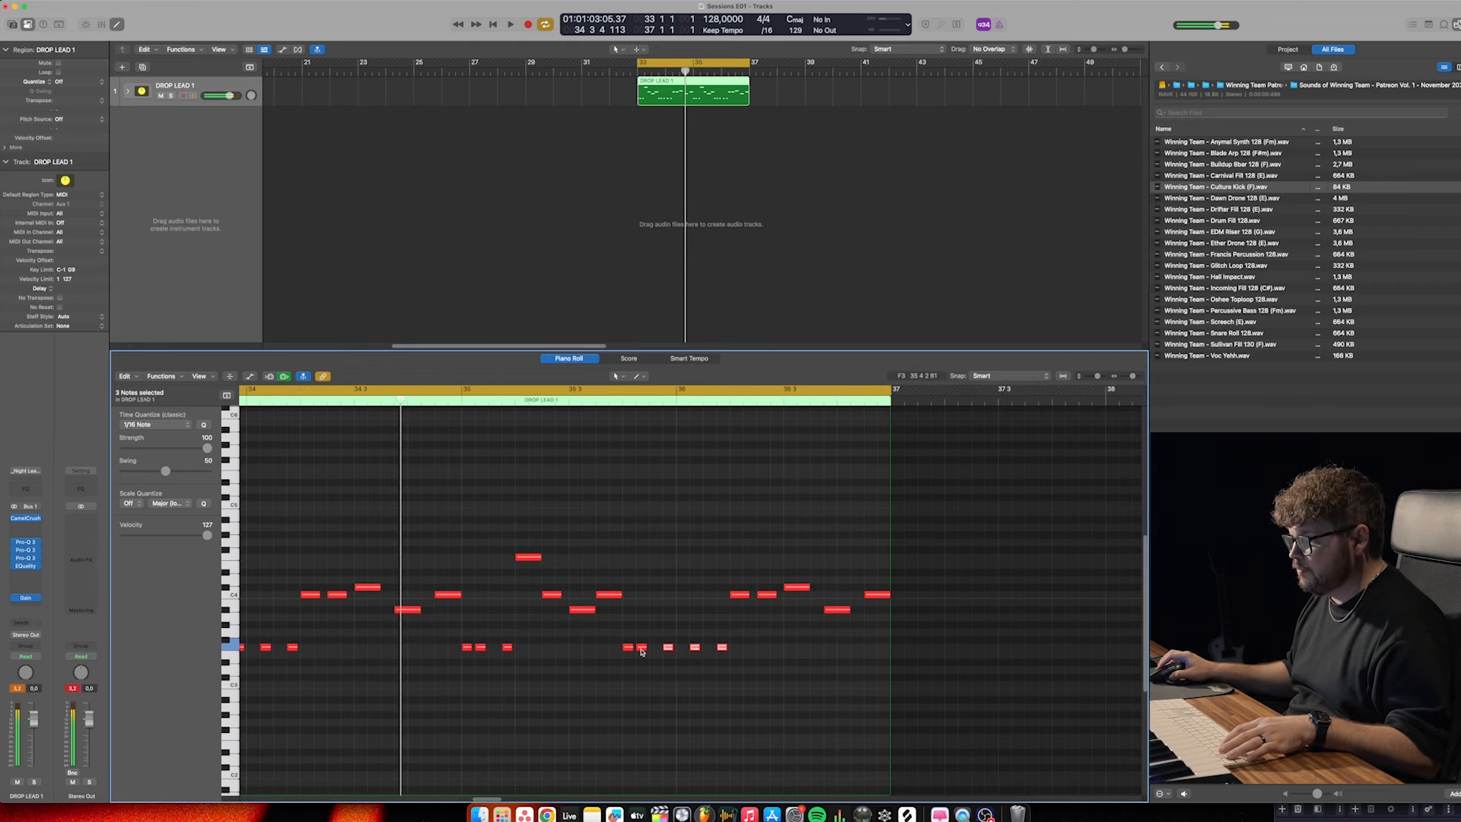
key("alt+e")
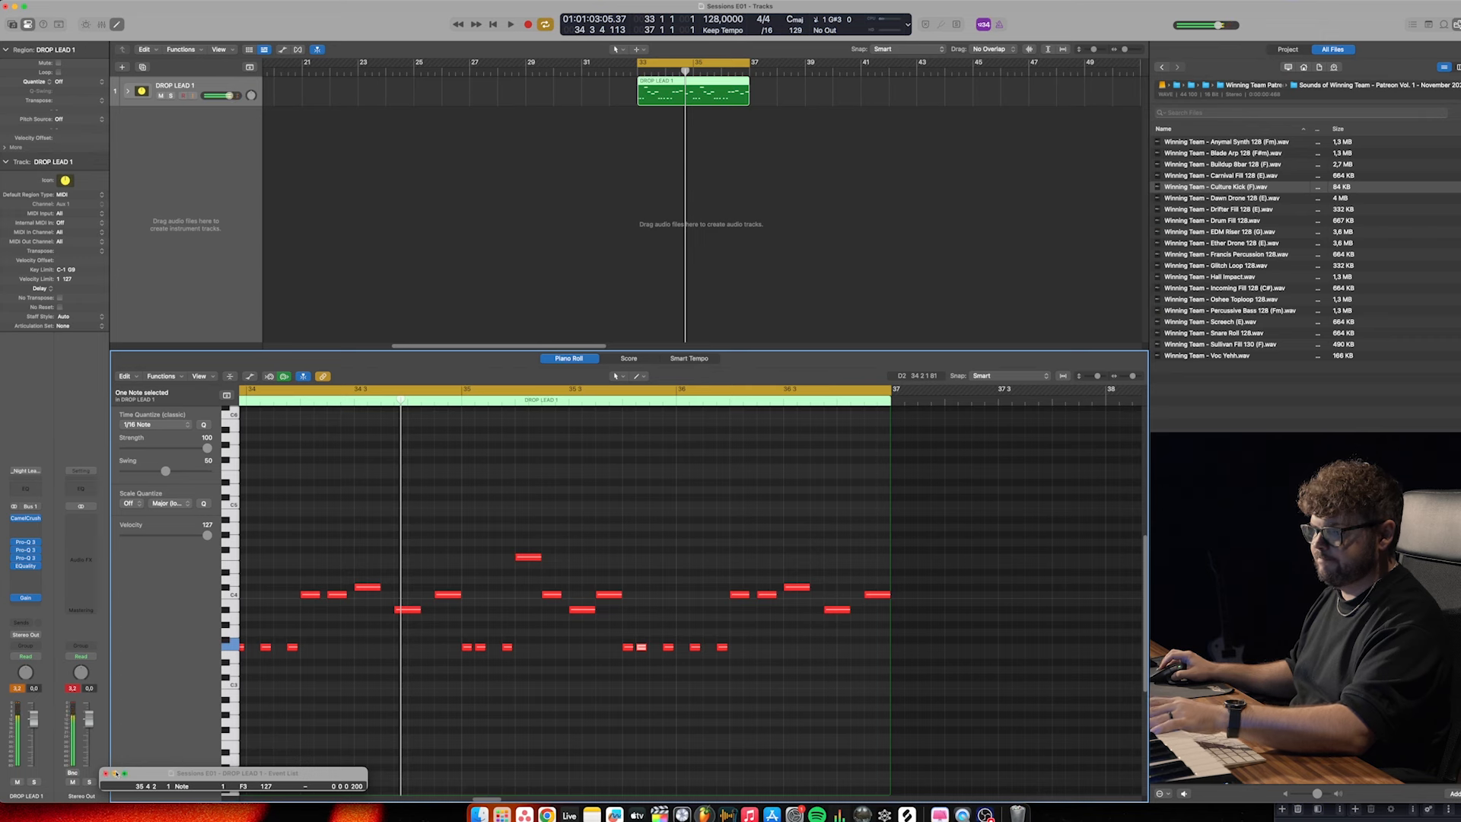
left_click(106, 774)
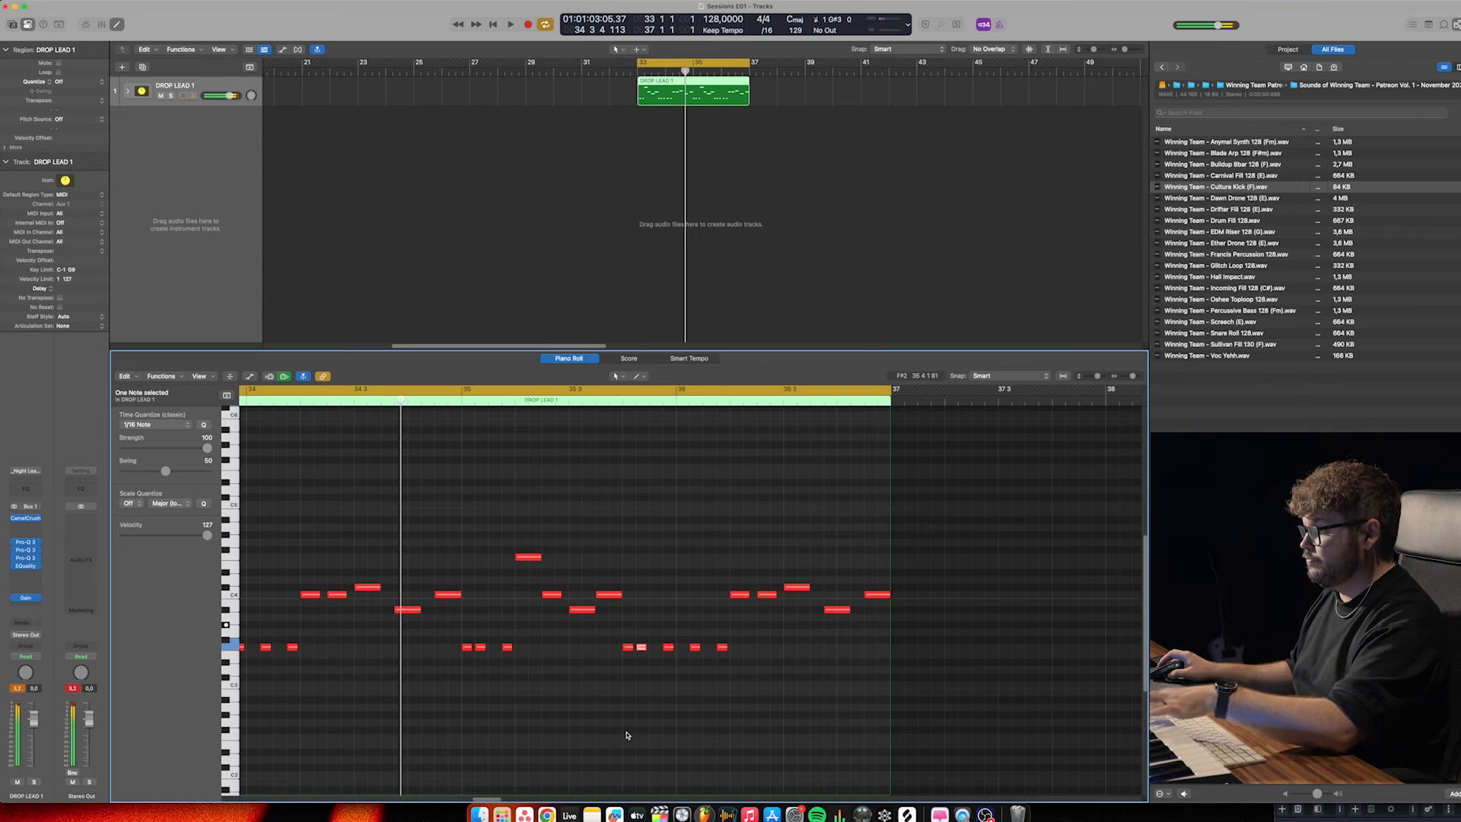
left_click_drag(735, 687, 668, 624)
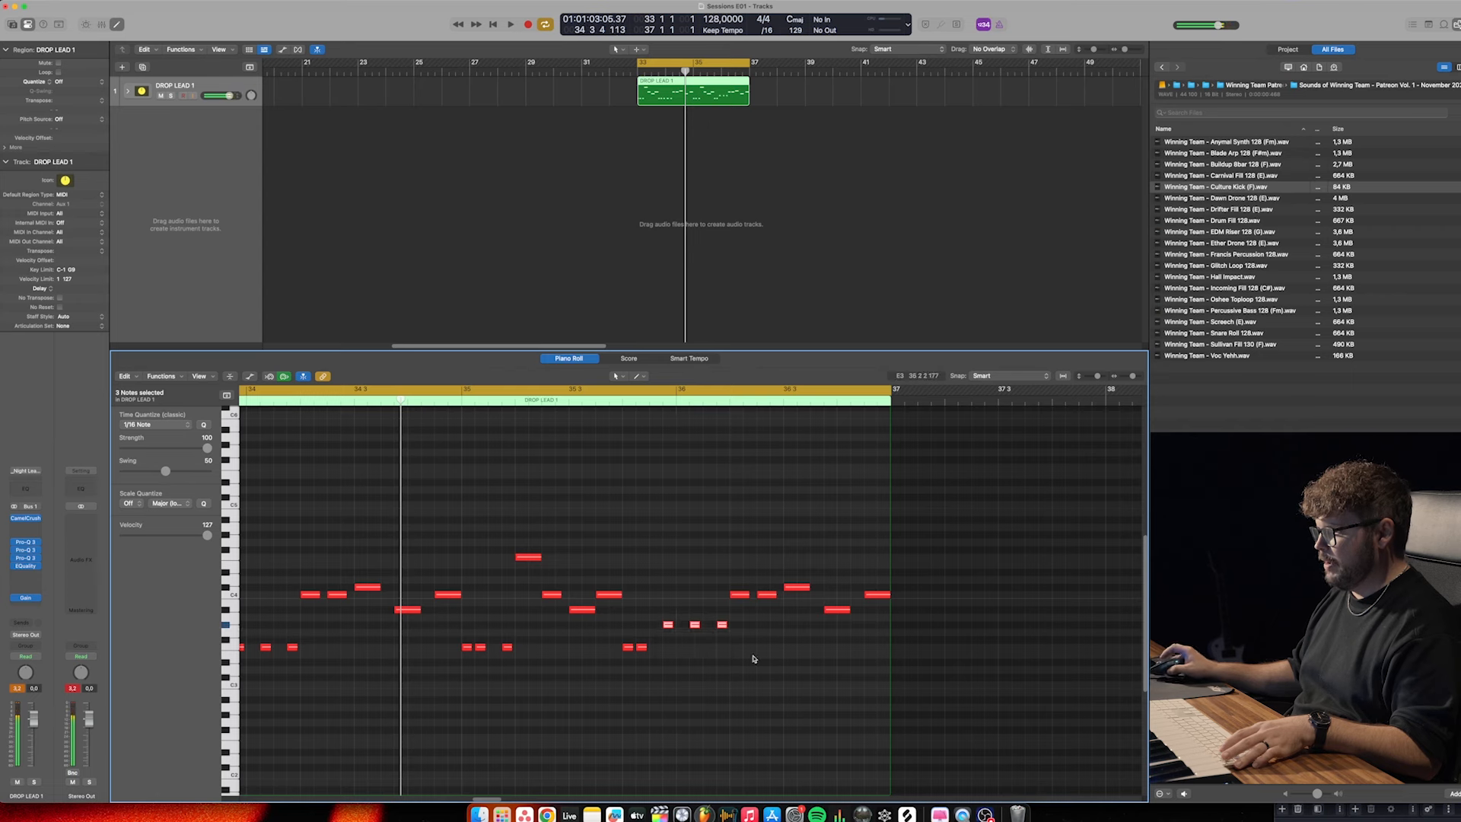
key("space")
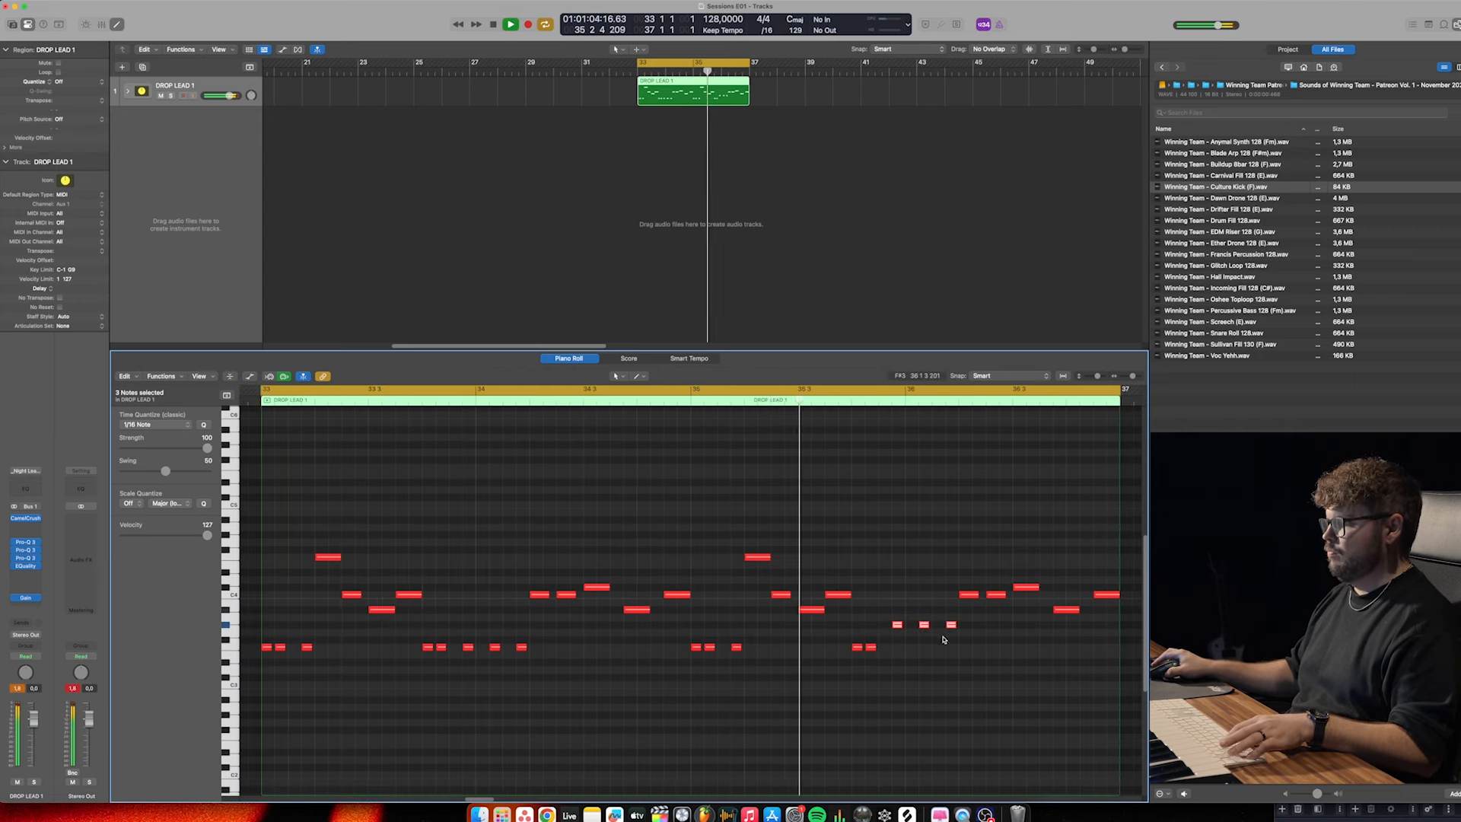
key("space")
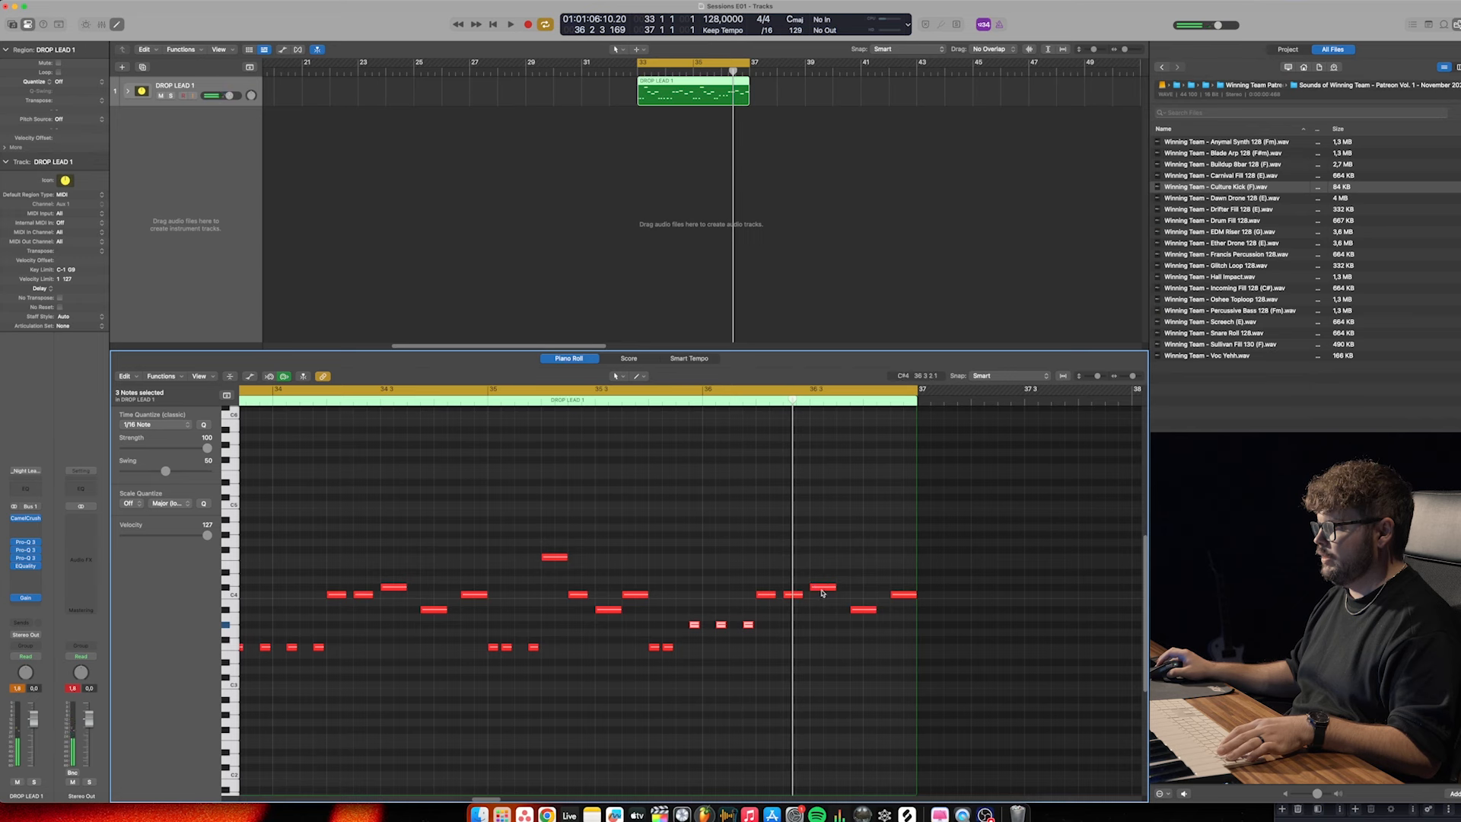
Lower the last three notes before bar 37 to G3, G3 and F3, and play the ending
left_click_drag(825, 613, 899, 659)
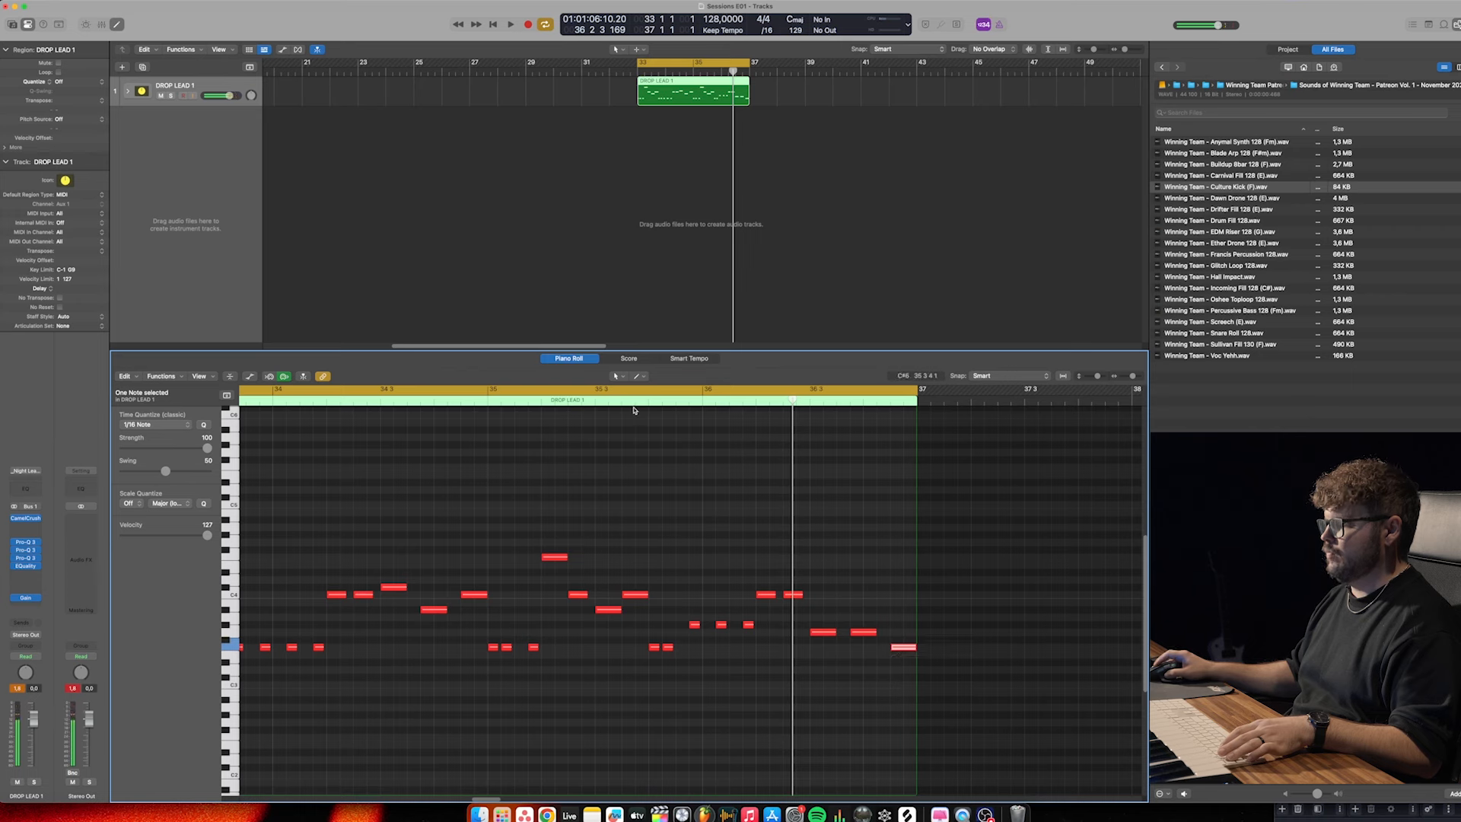
key("space")
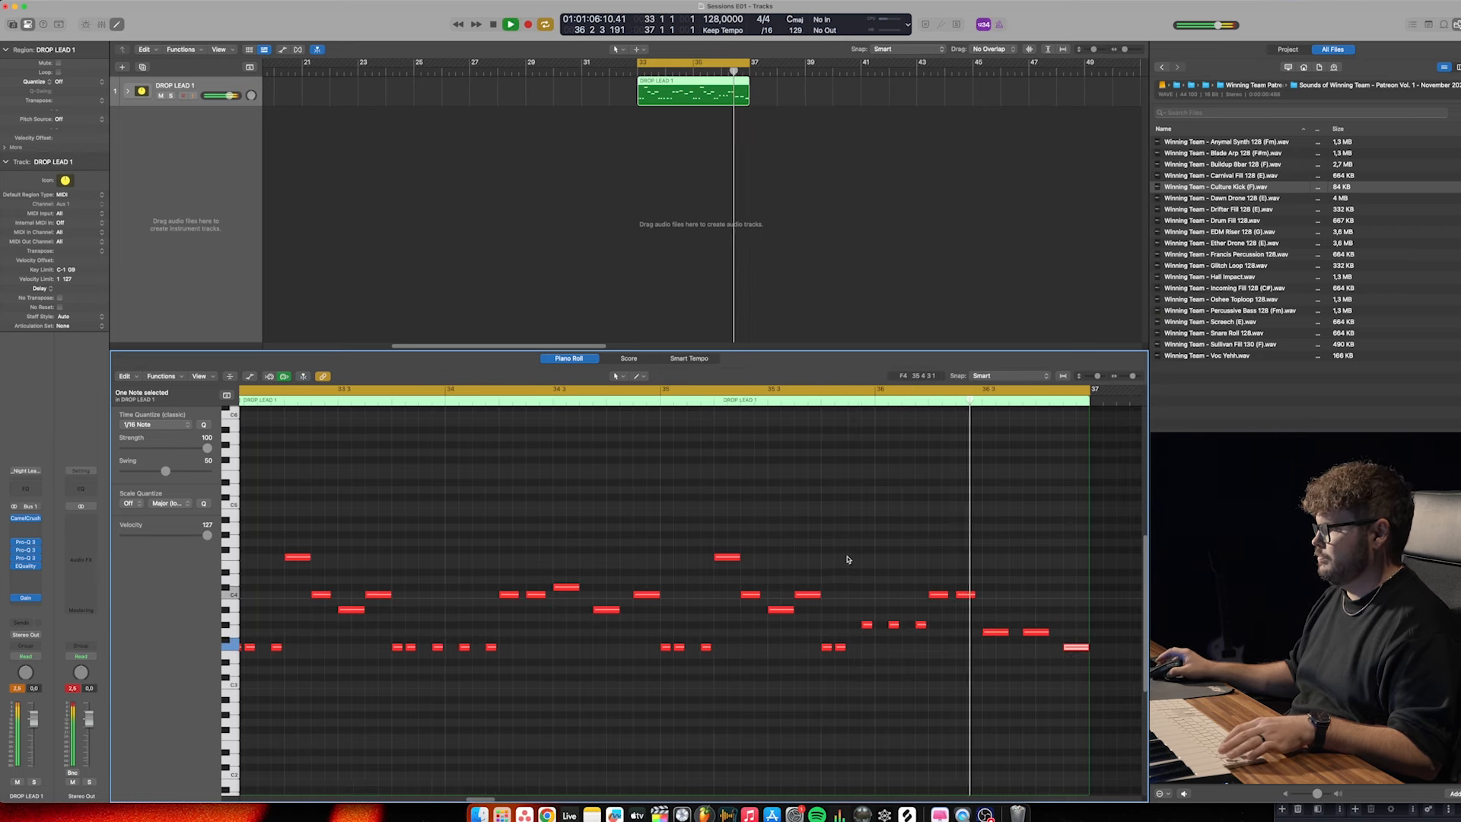
key("space")
Lower the two C4 notes from bar 36 beat 2 to G#3 and A#3, playing the loop to check them
left_click_drag(987, 576, 930, 595)
left_click_drag(937, 594, 937, 624)
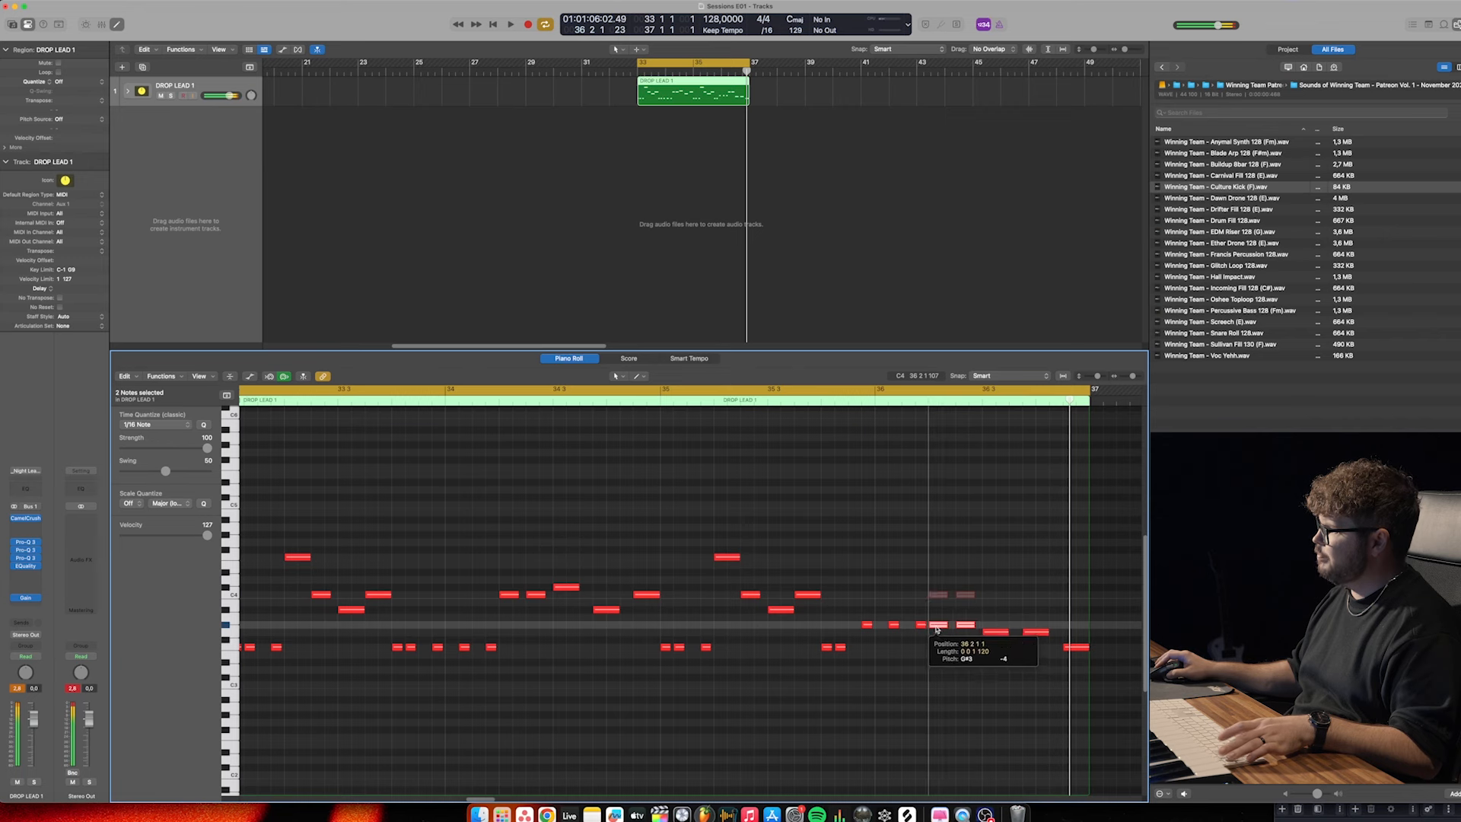
key("space")
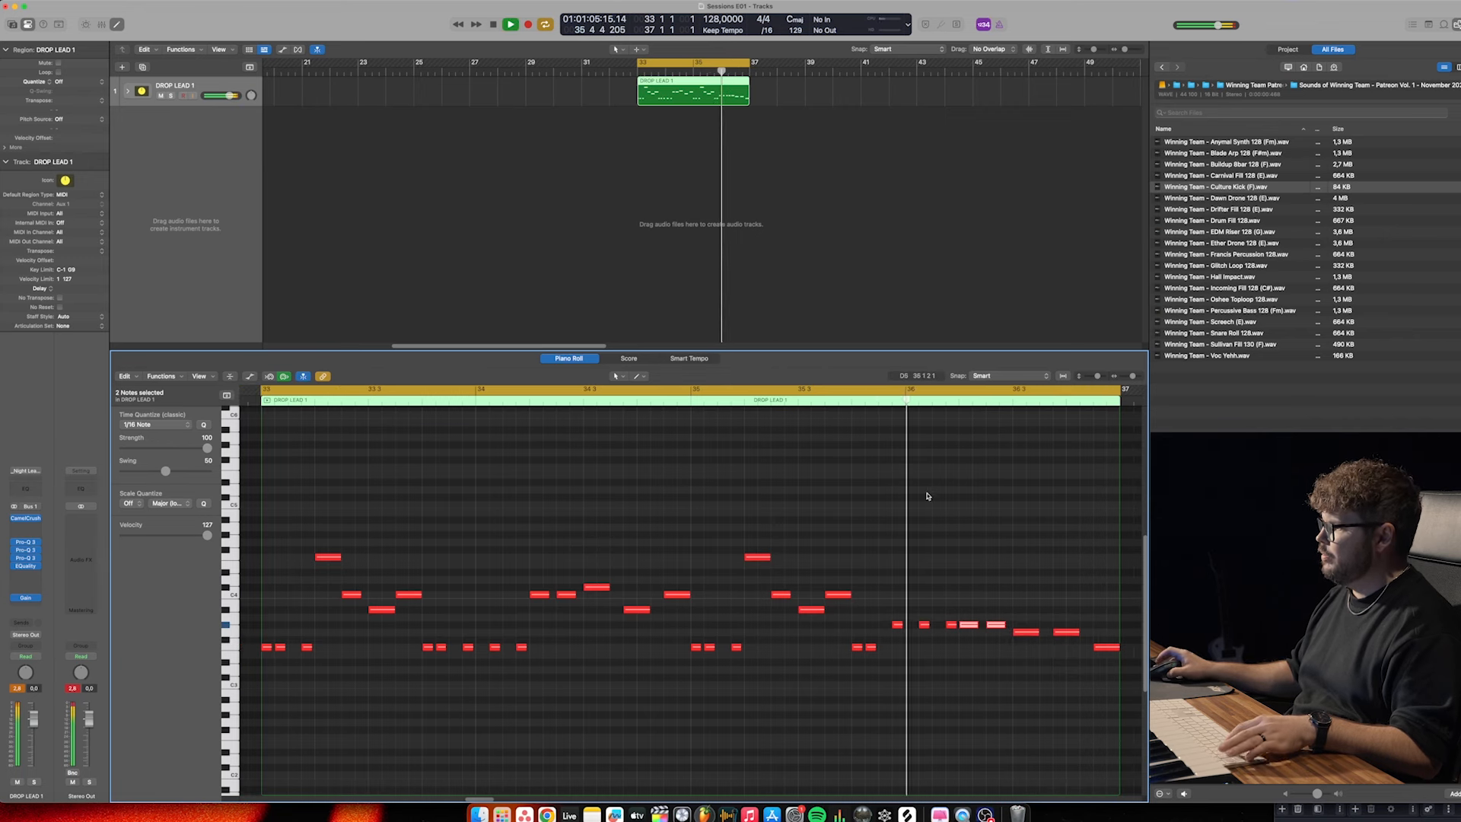
key("space")
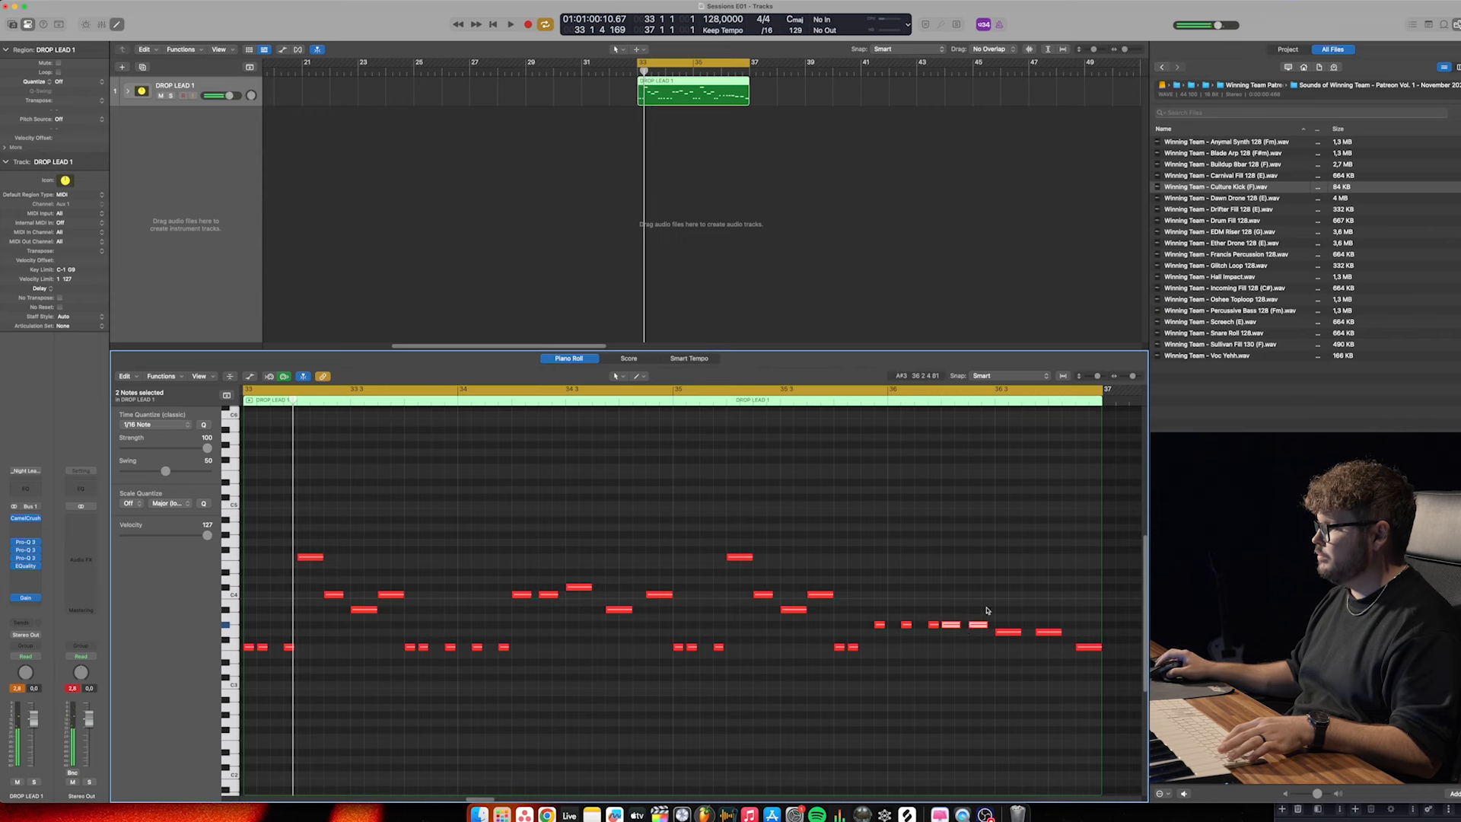
left_click_drag(979, 625, 979, 609)
key("space")
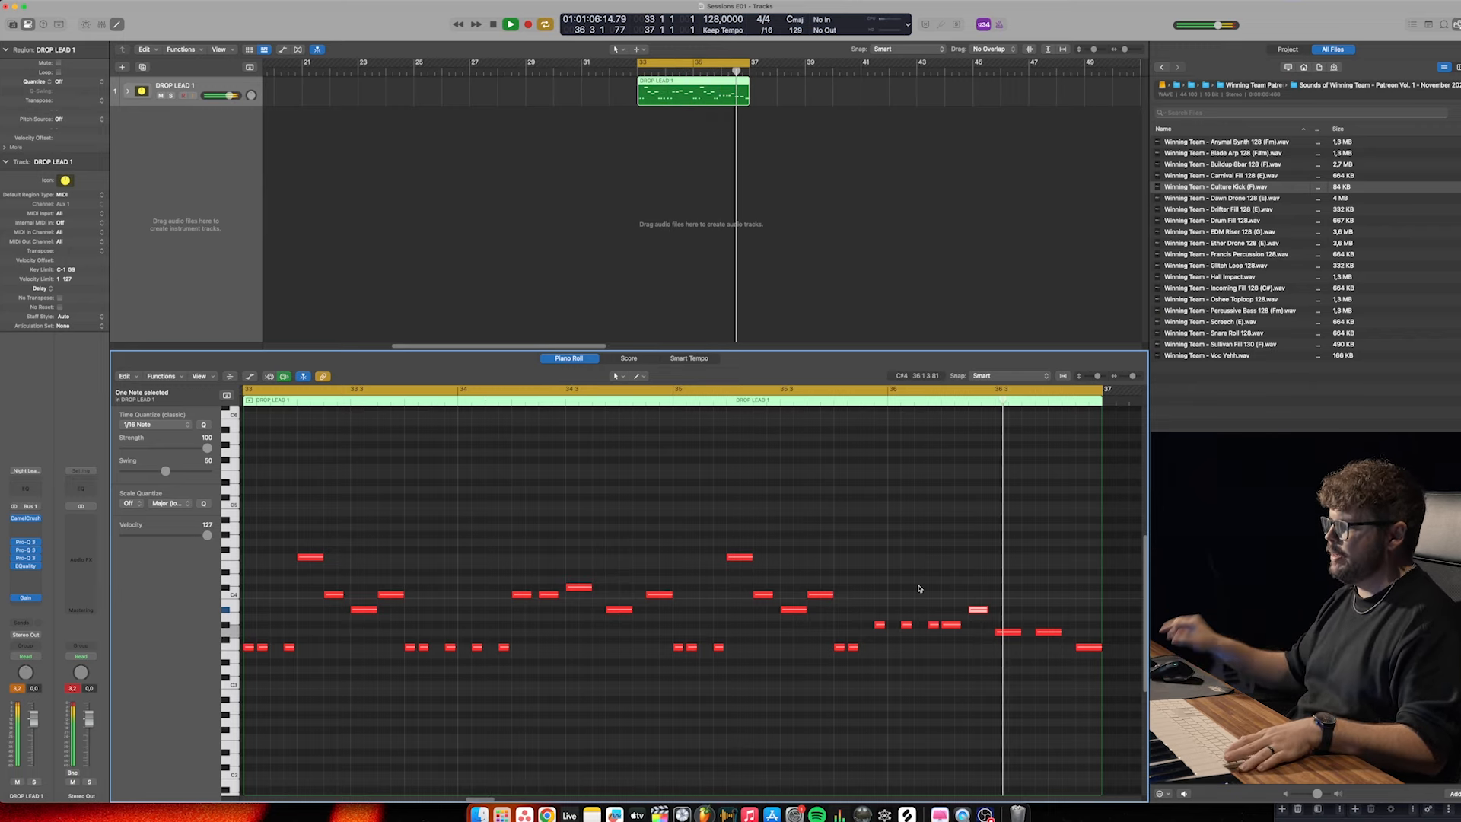
key("space")
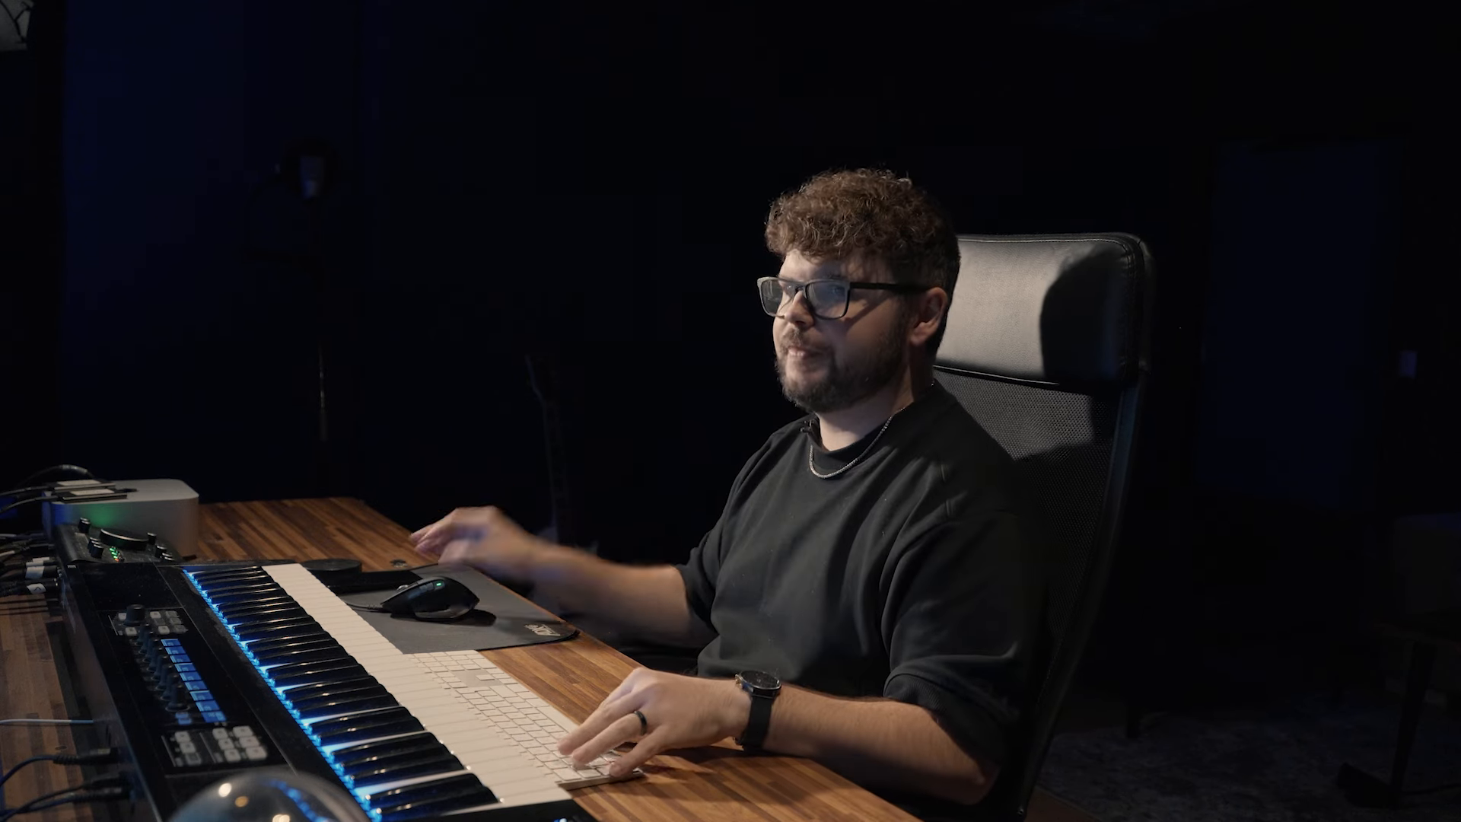
Close the piano roll and preview the Winning Team - Culture Kick (F).wav sample
left_click(747, 206)
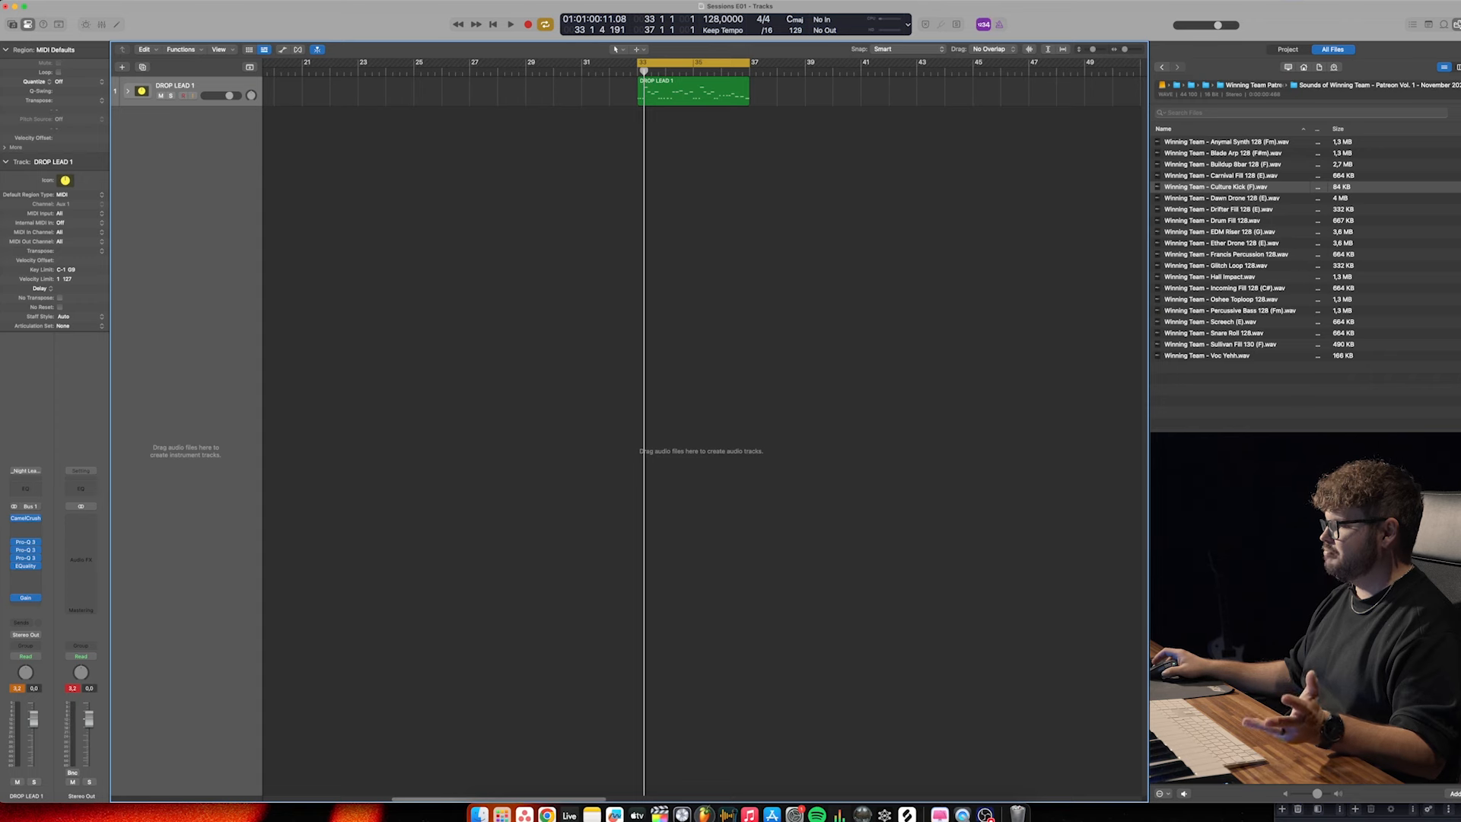
left_click(1233, 378)
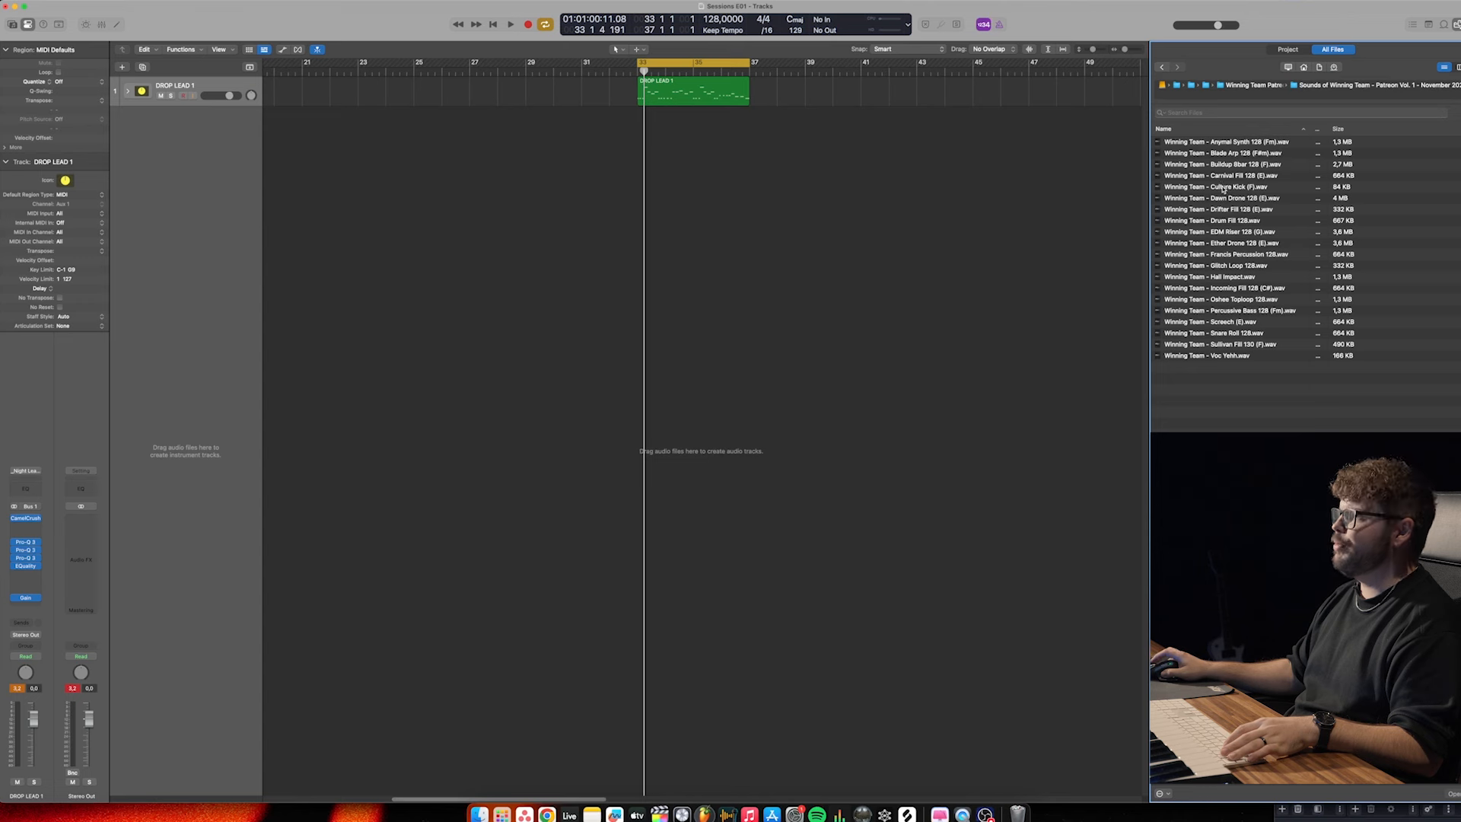
left_click(385, 249)
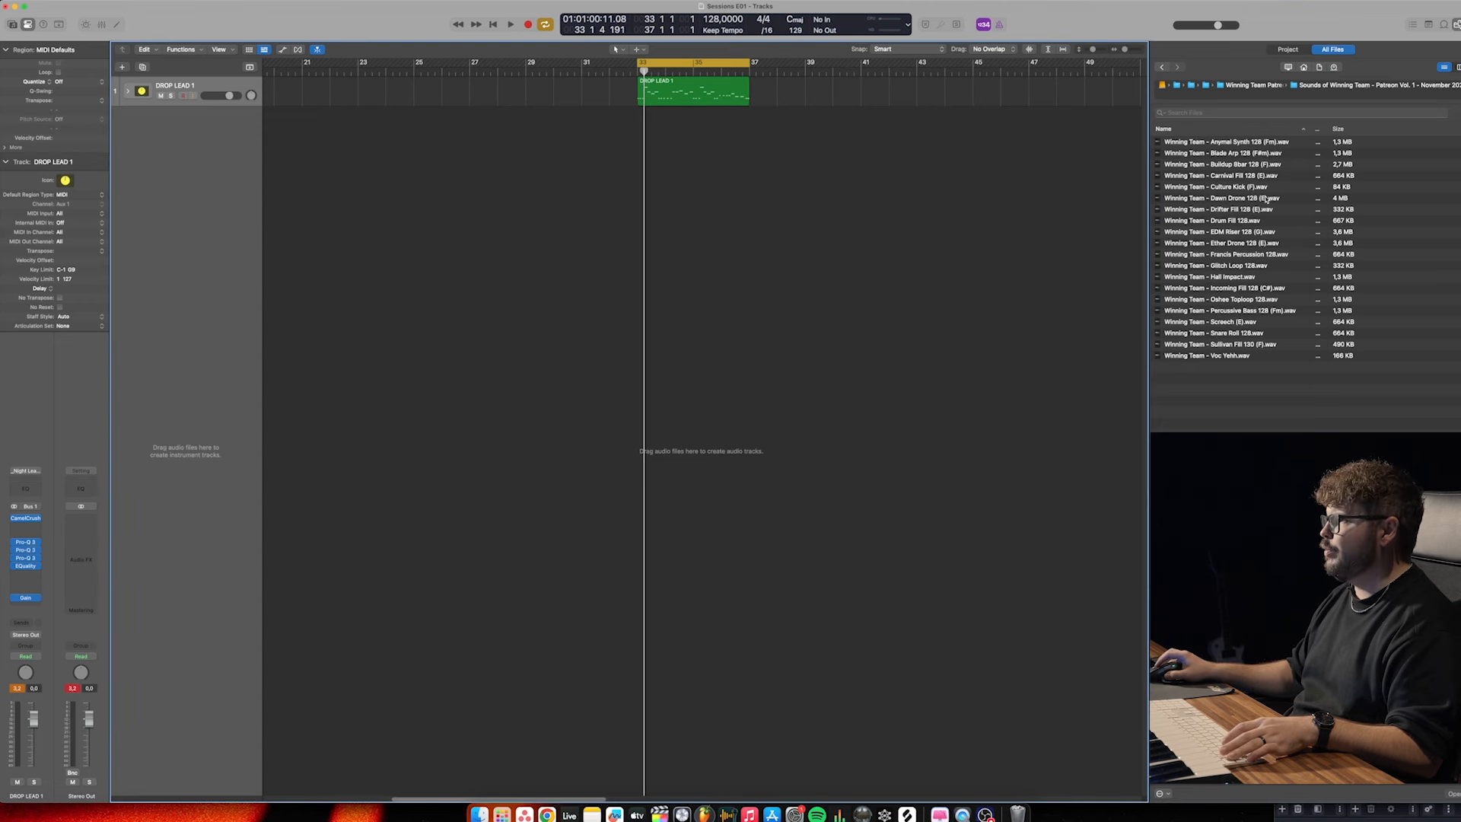
left_click(1232, 188)
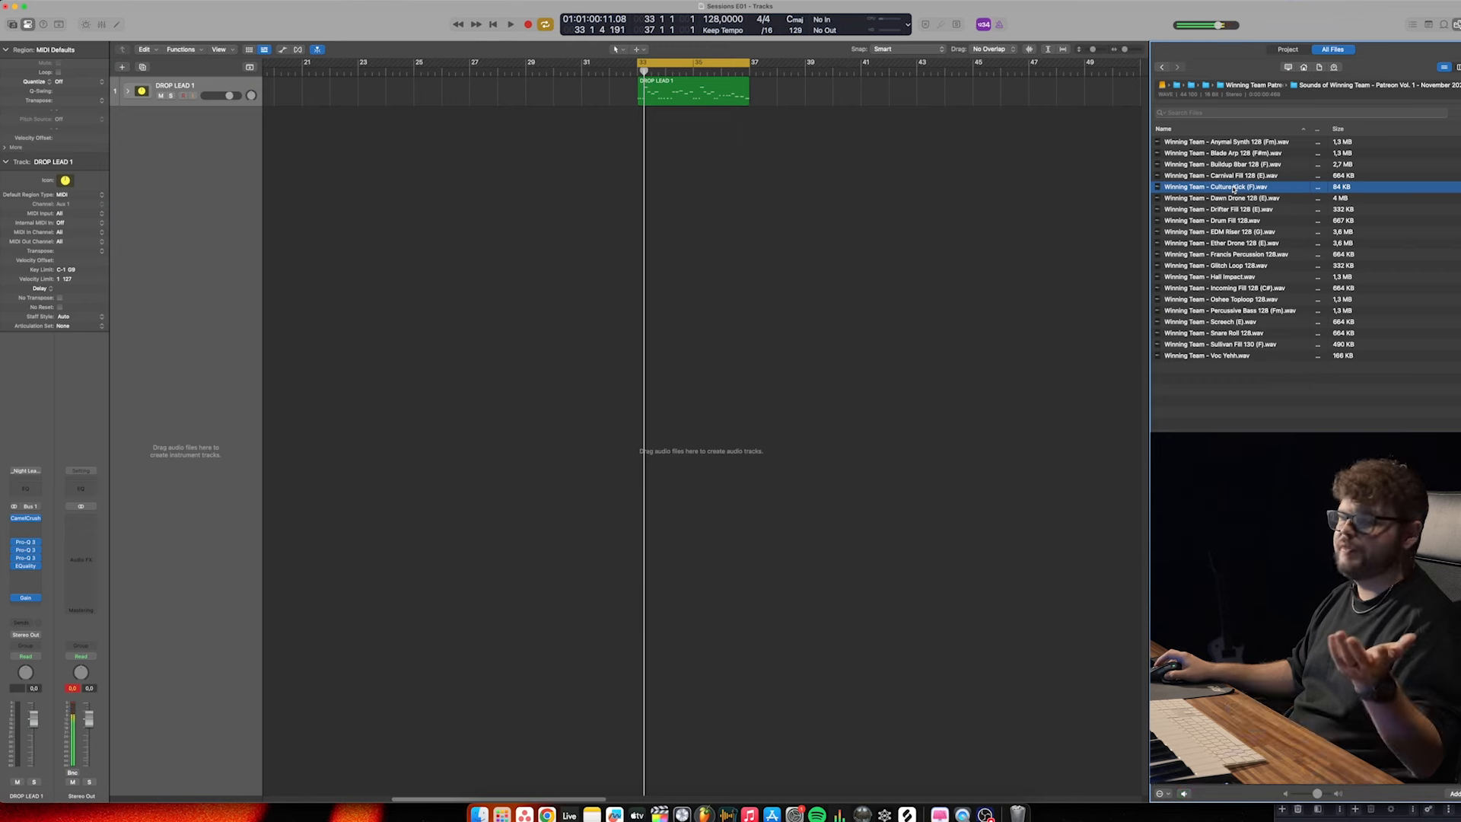
Create a software instrument track and load Nimble Kick as its instrument
key("alt+super+n")
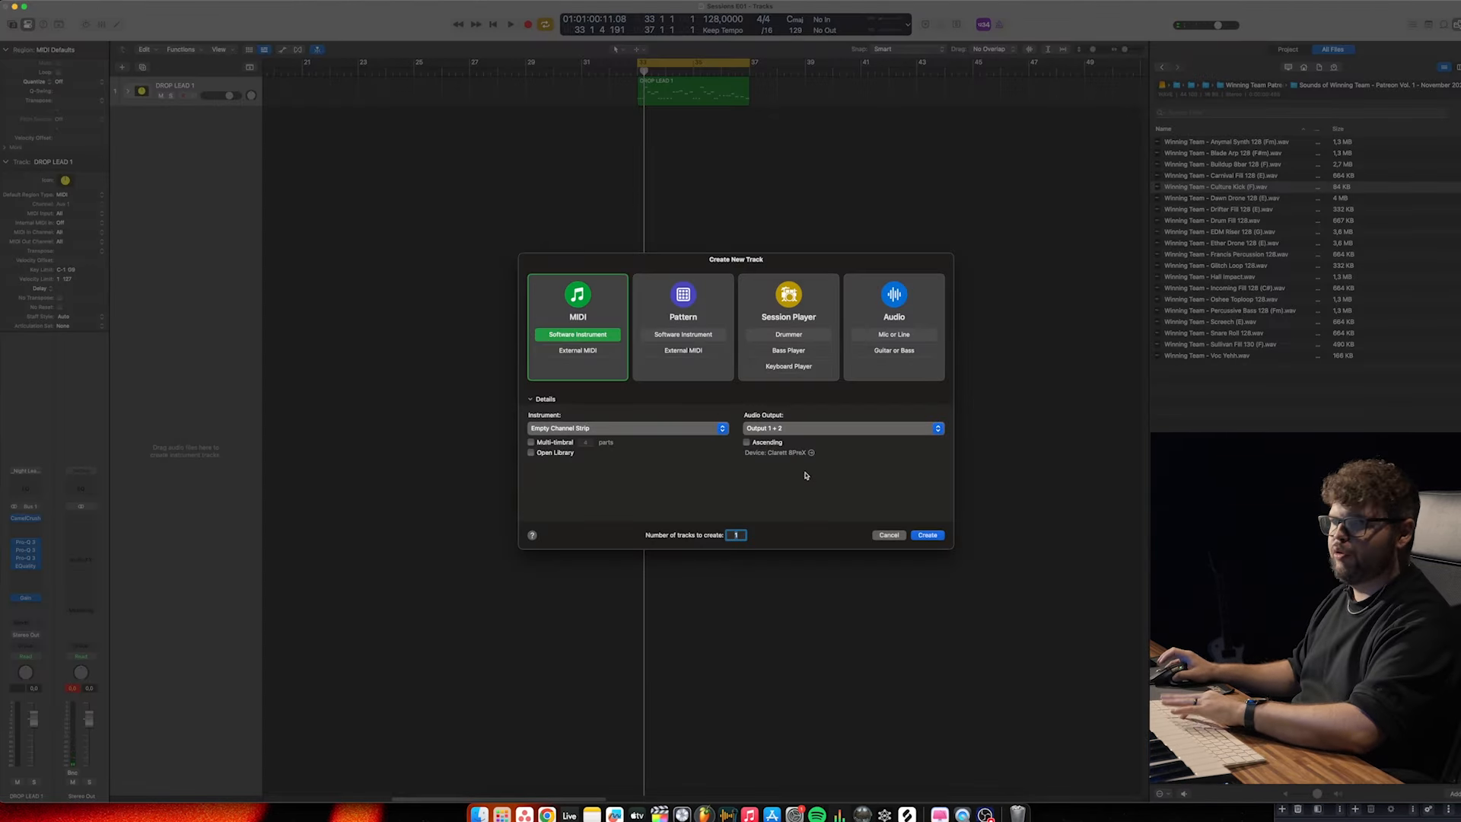
key("Return")
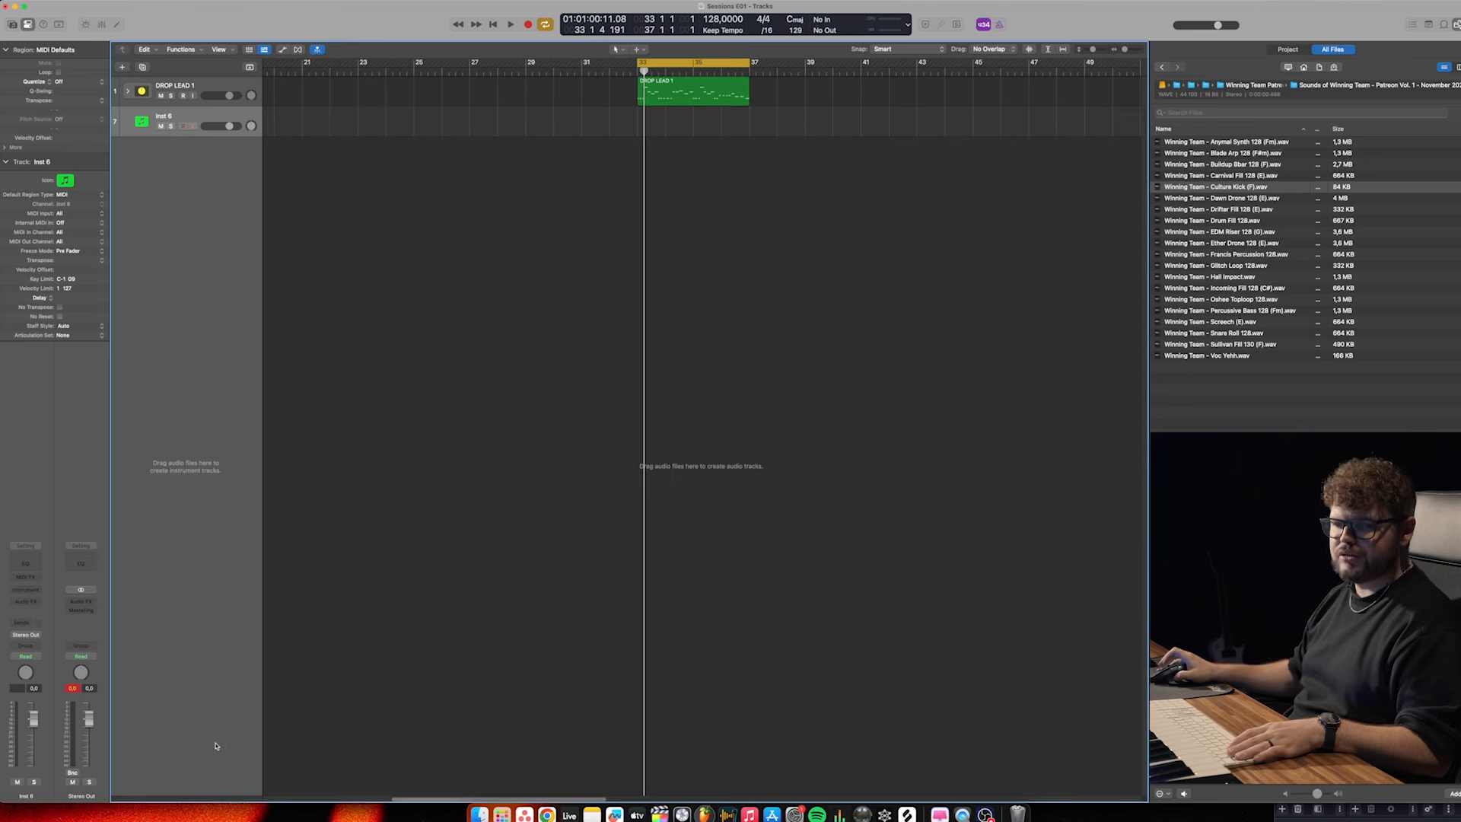
left_click(32, 594)
type("ni")
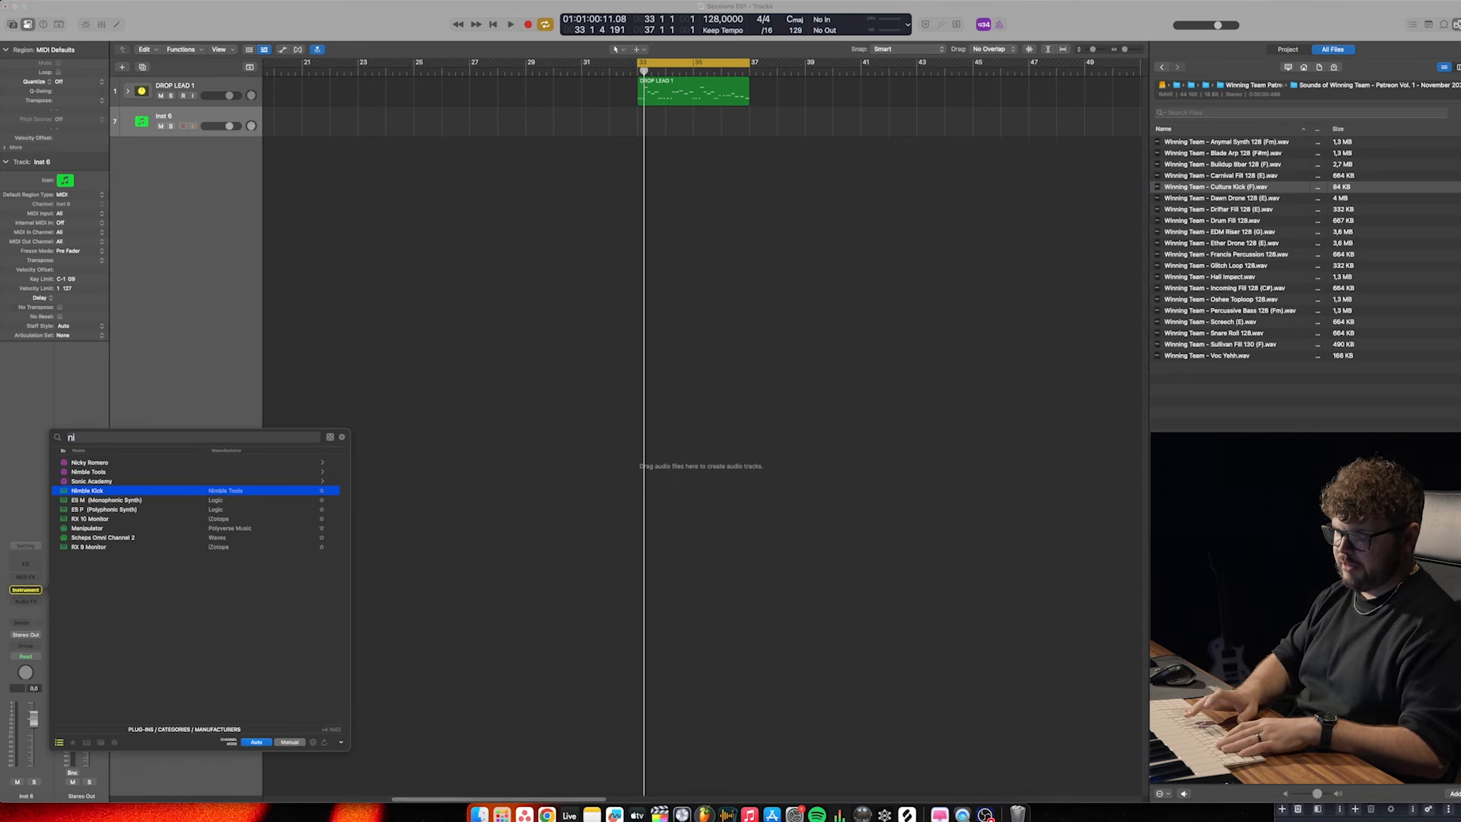
type("m")
key("BackSpace")
key("BackSpace")
key("BackSpace")
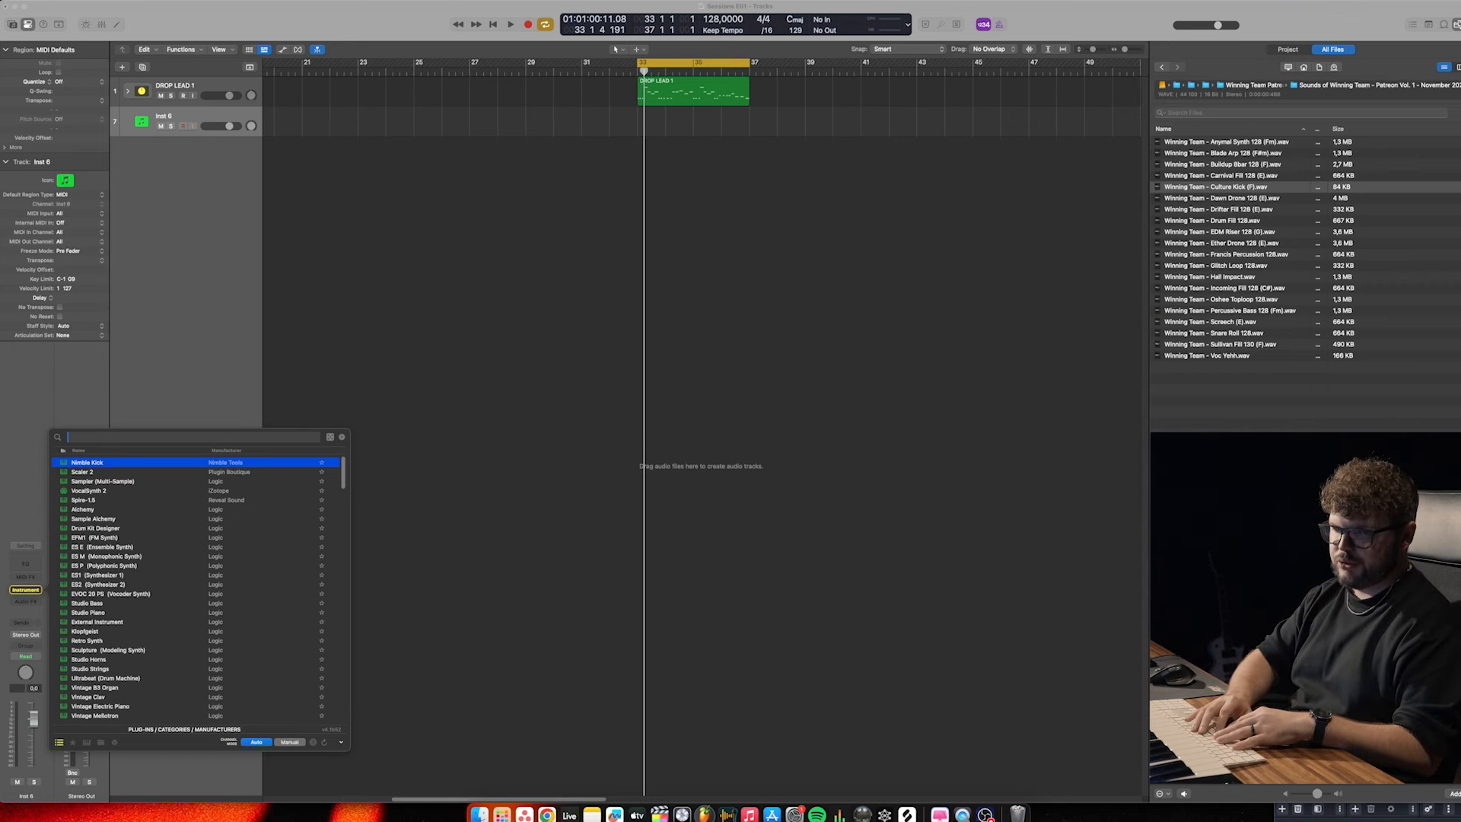
type("n")
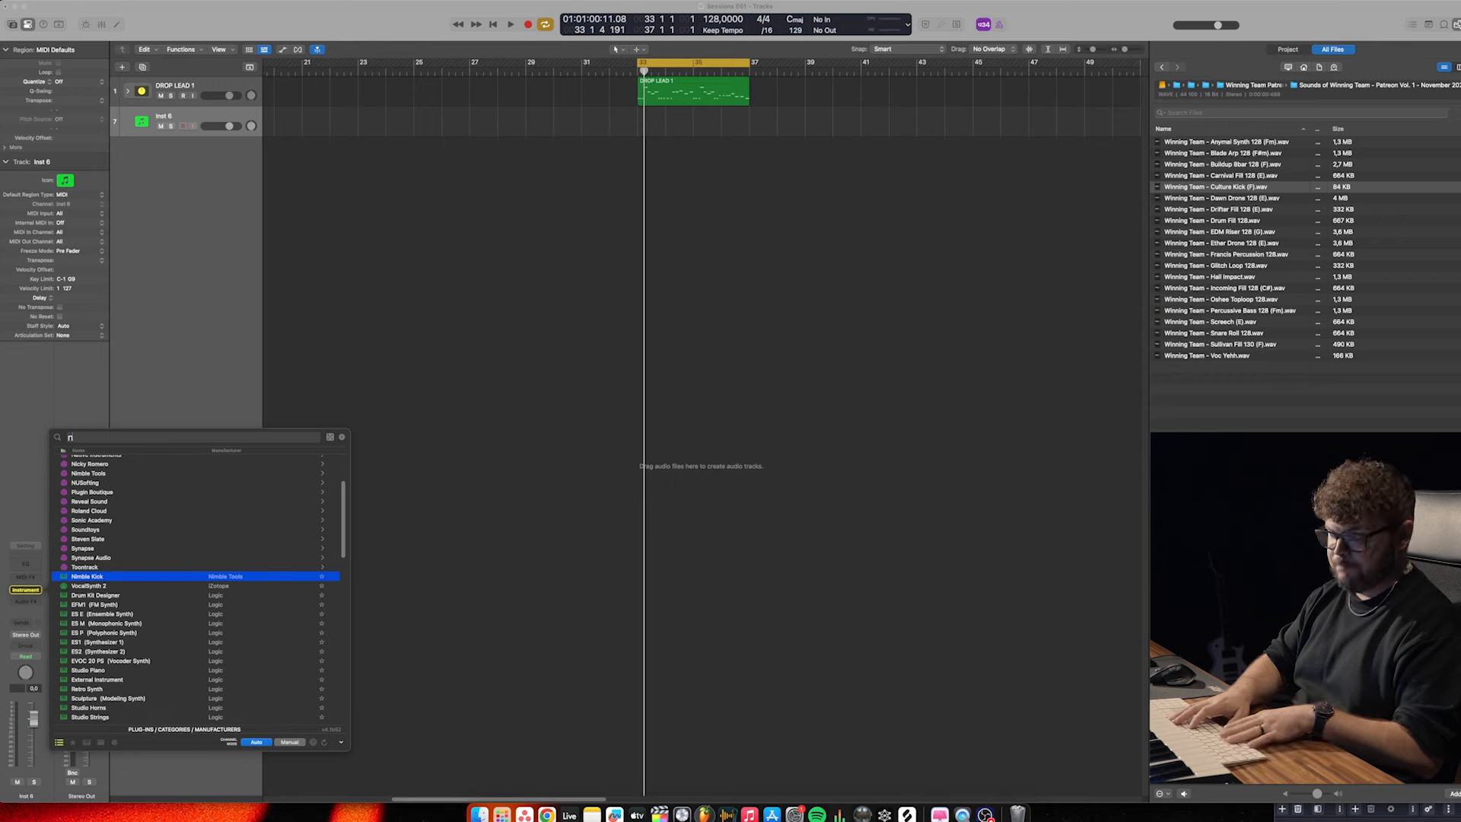
type("im")
mouse_move(40, 774)
mouse_move(157, 673)
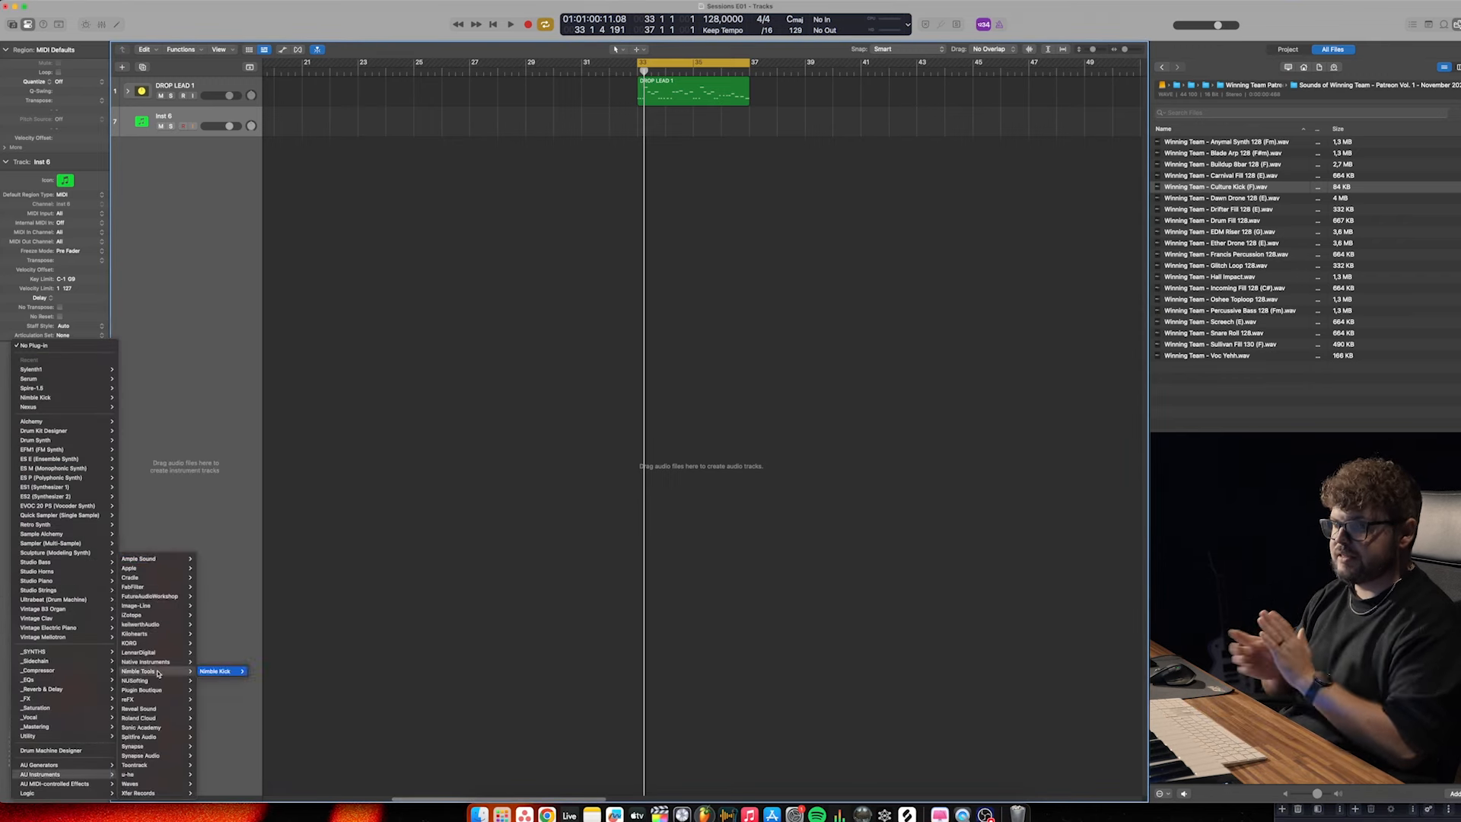
left_click(217, 671)
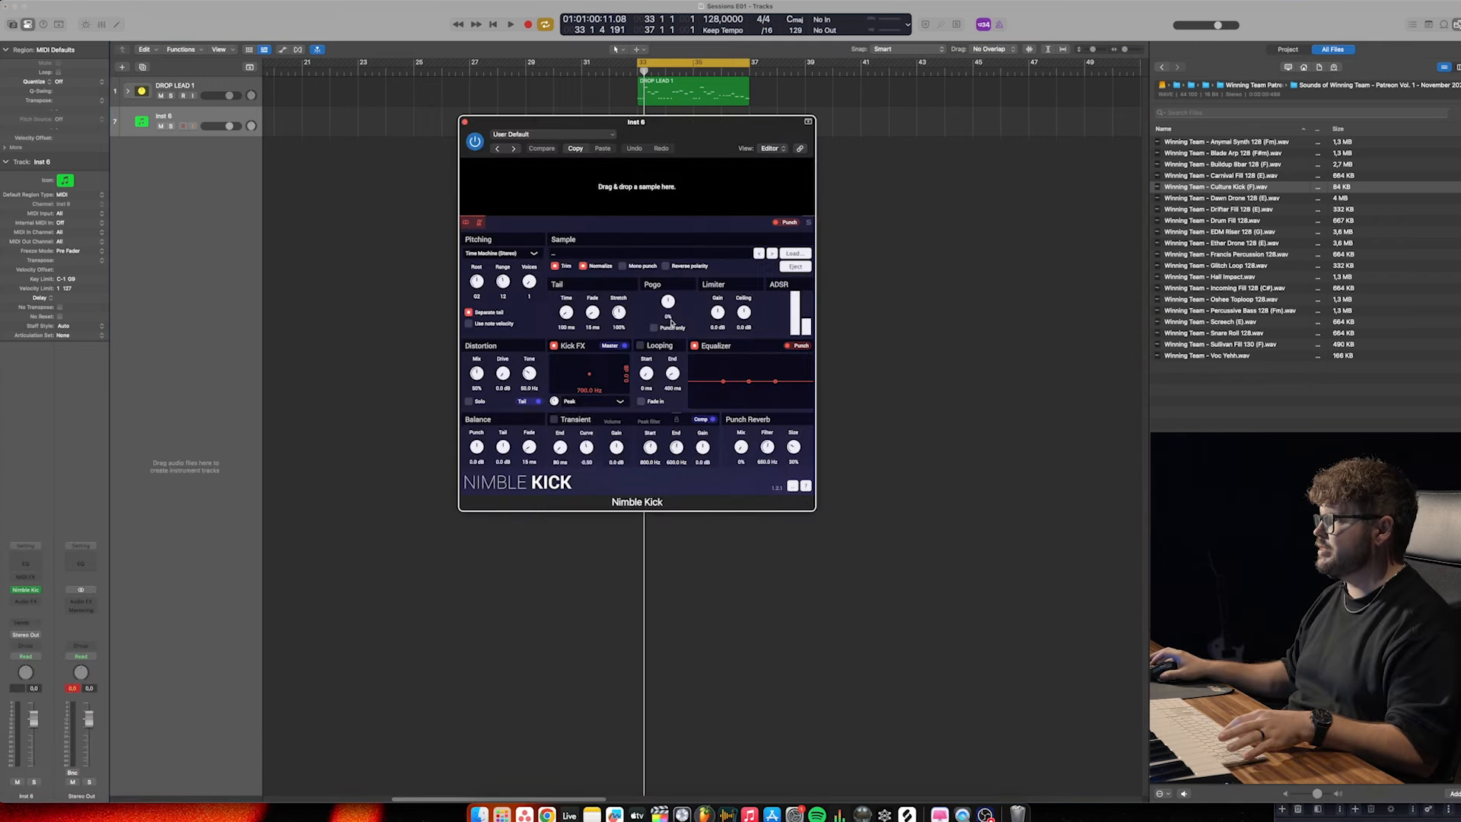
Load Winning Team - Culture Kick (F).wav into Nimble Kick with root F2, Mono punch enabled and an 84 ms tail time
left_click_drag(1200, 189, 690, 205)
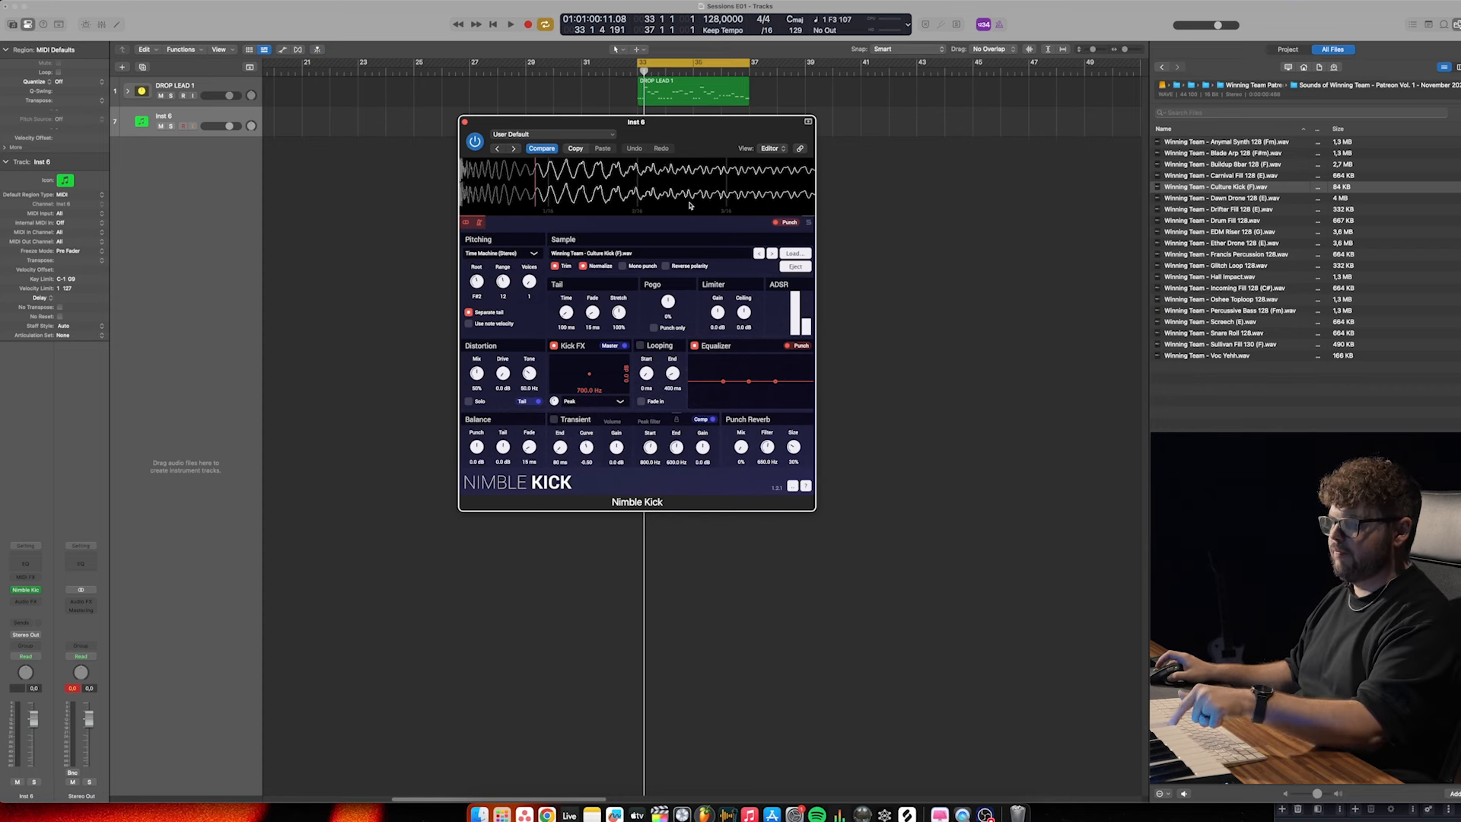
left_click_drag(472, 284, 470, 289)
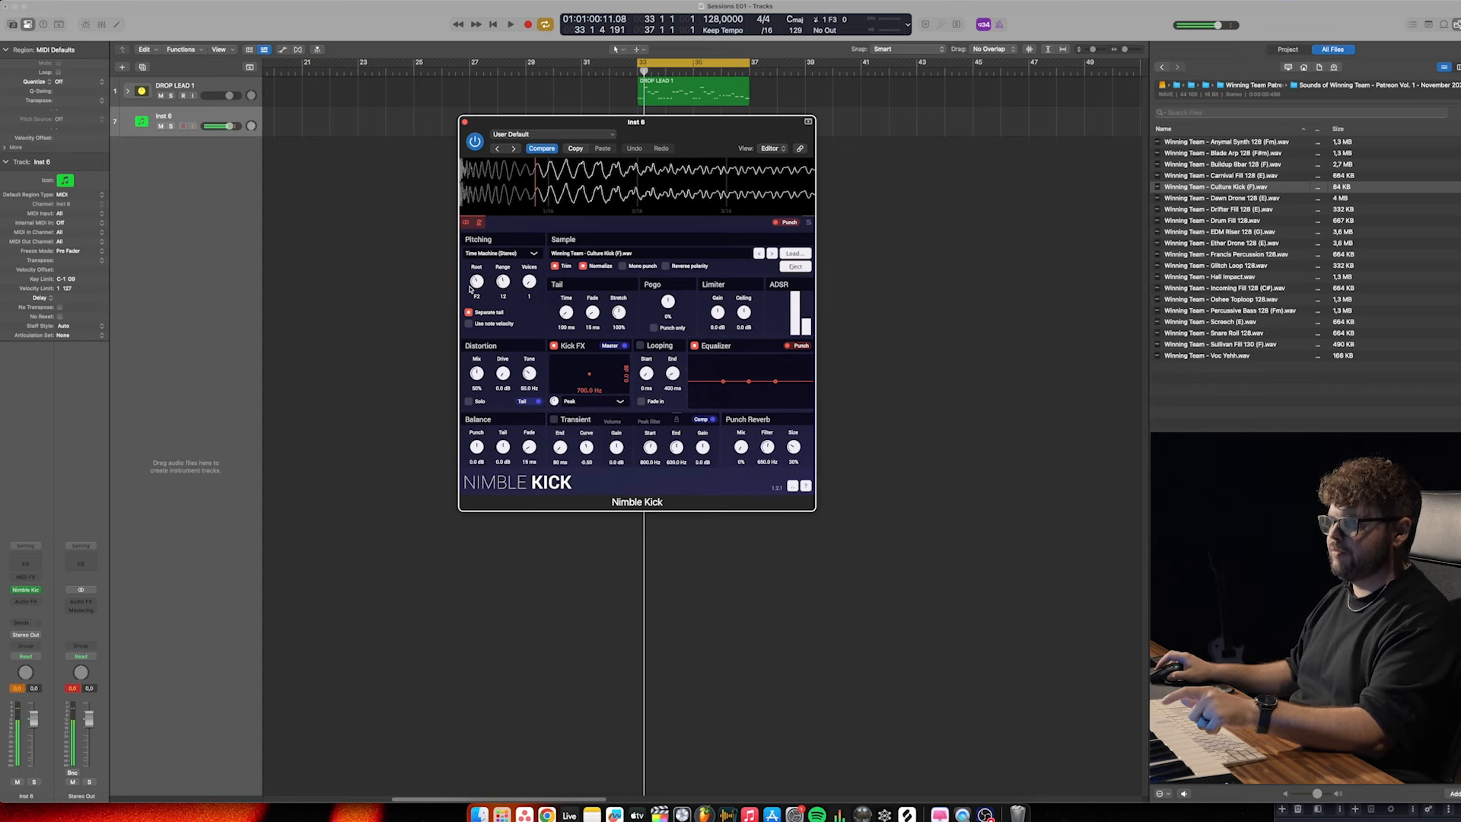
left_click(623, 267)
left_click_drag(535, 172, 524, 173)
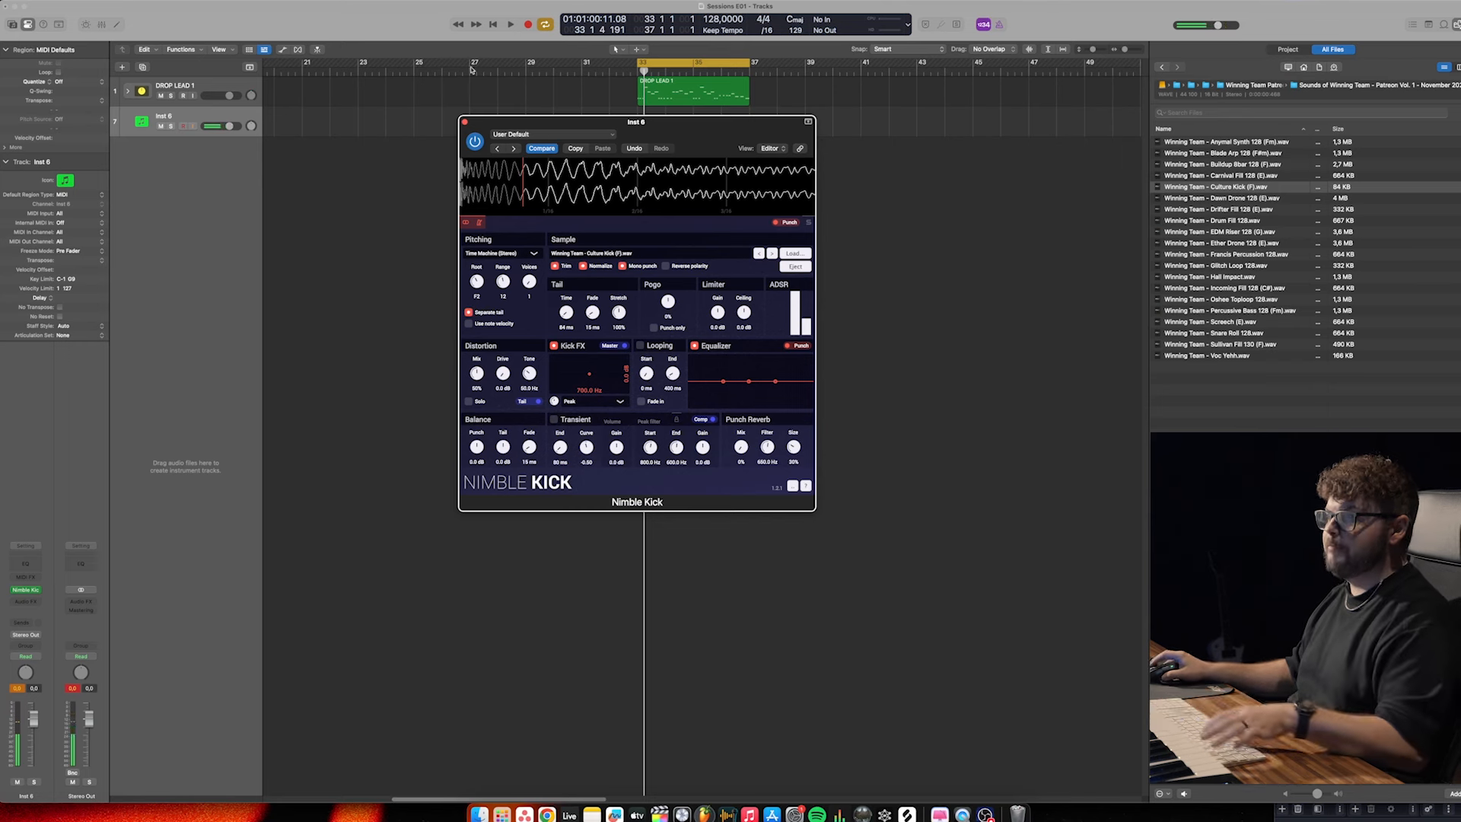
left_click(466, 122)
Rename the new track KICK and create an empty MIDI region on it from bar 33 to bar 37
double_click(166, 116)
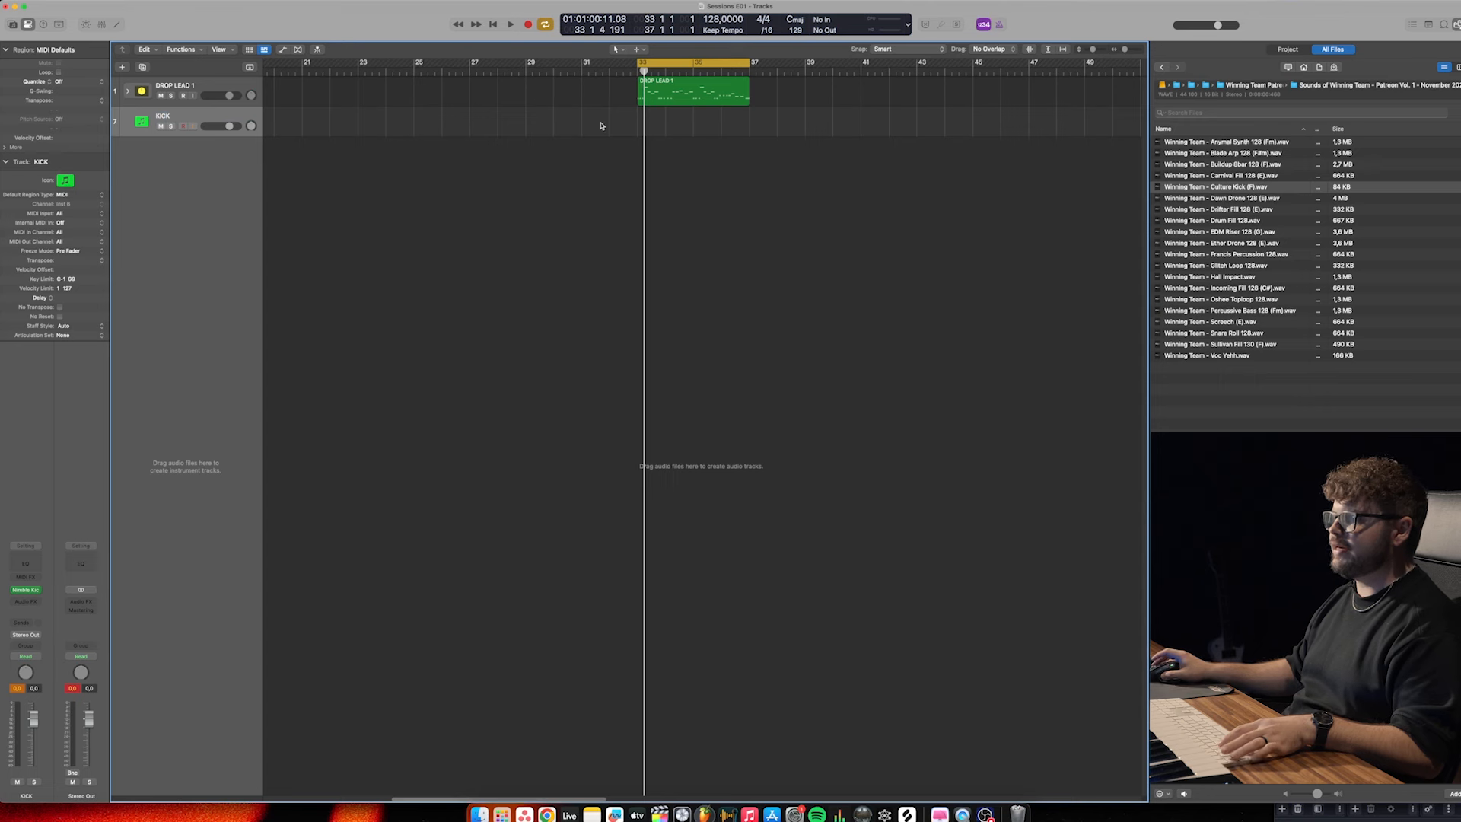
right_click(639, 122)
left_click(682, 158)
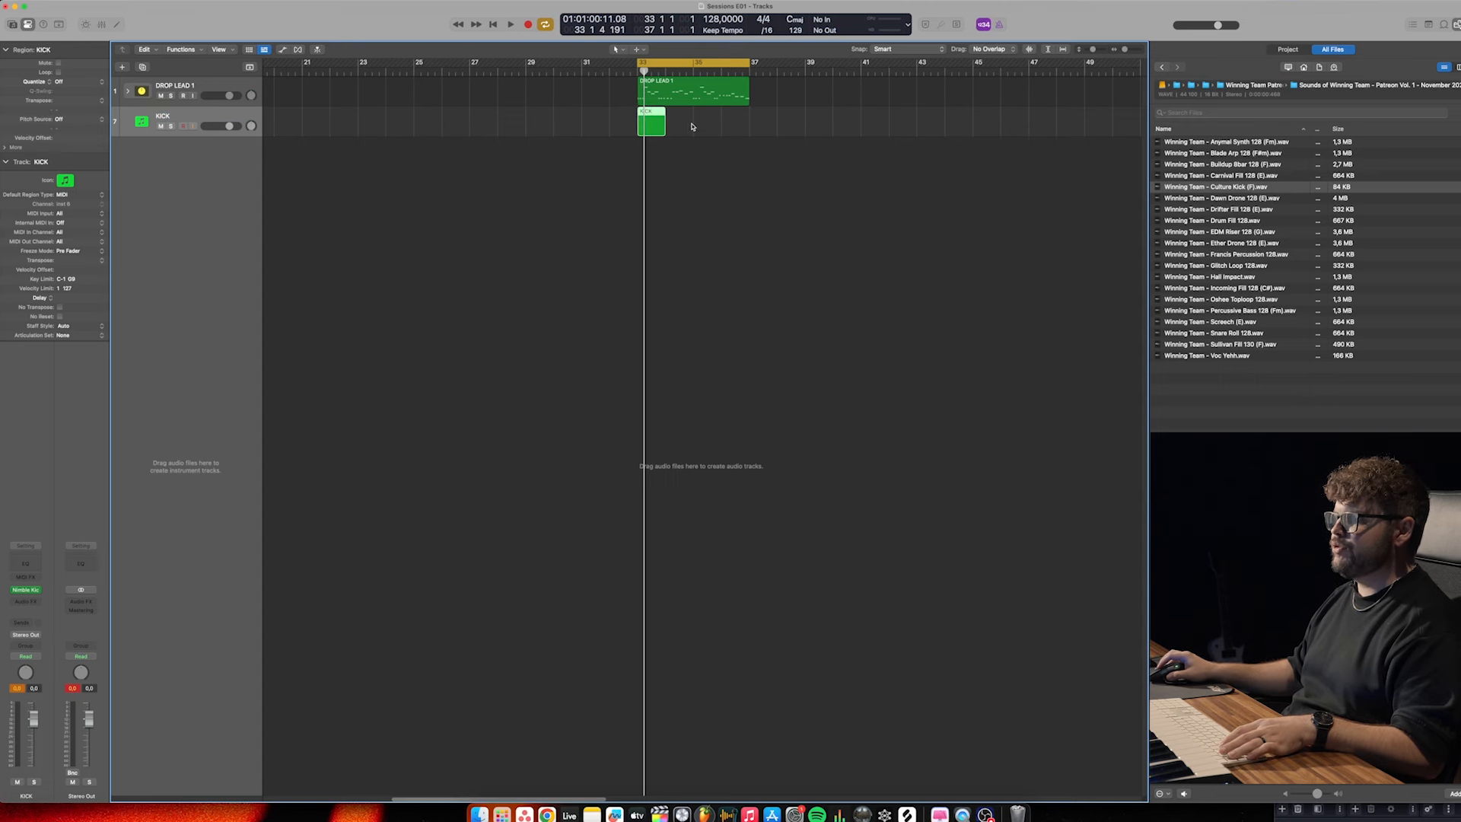
left_click_drag(662, 131, 749, 129)
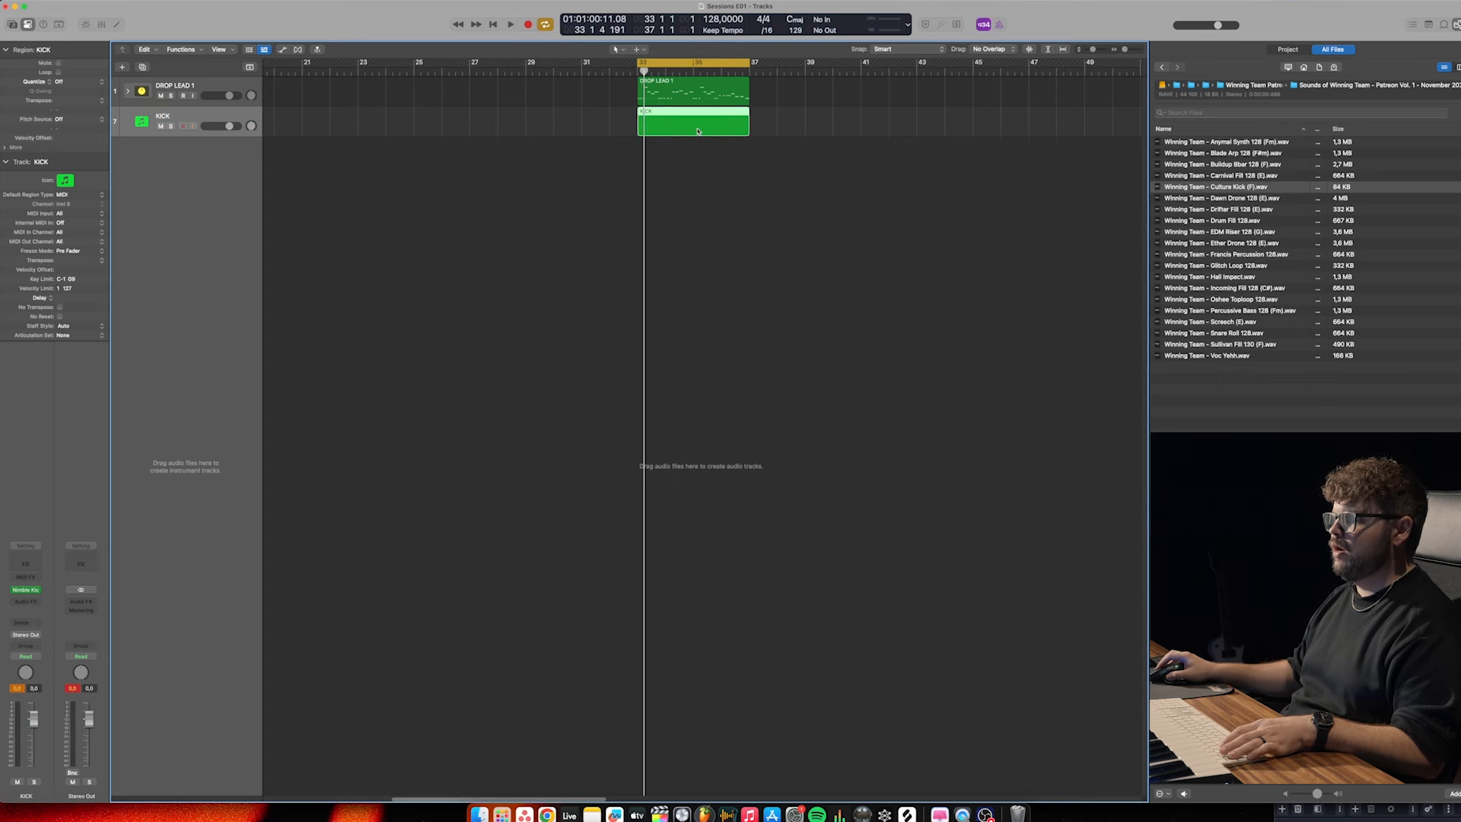
Draw a one-beat F3 note at bar 33 in the KICK region and repeat it every beat up to bar 36
double_click(731, 125)
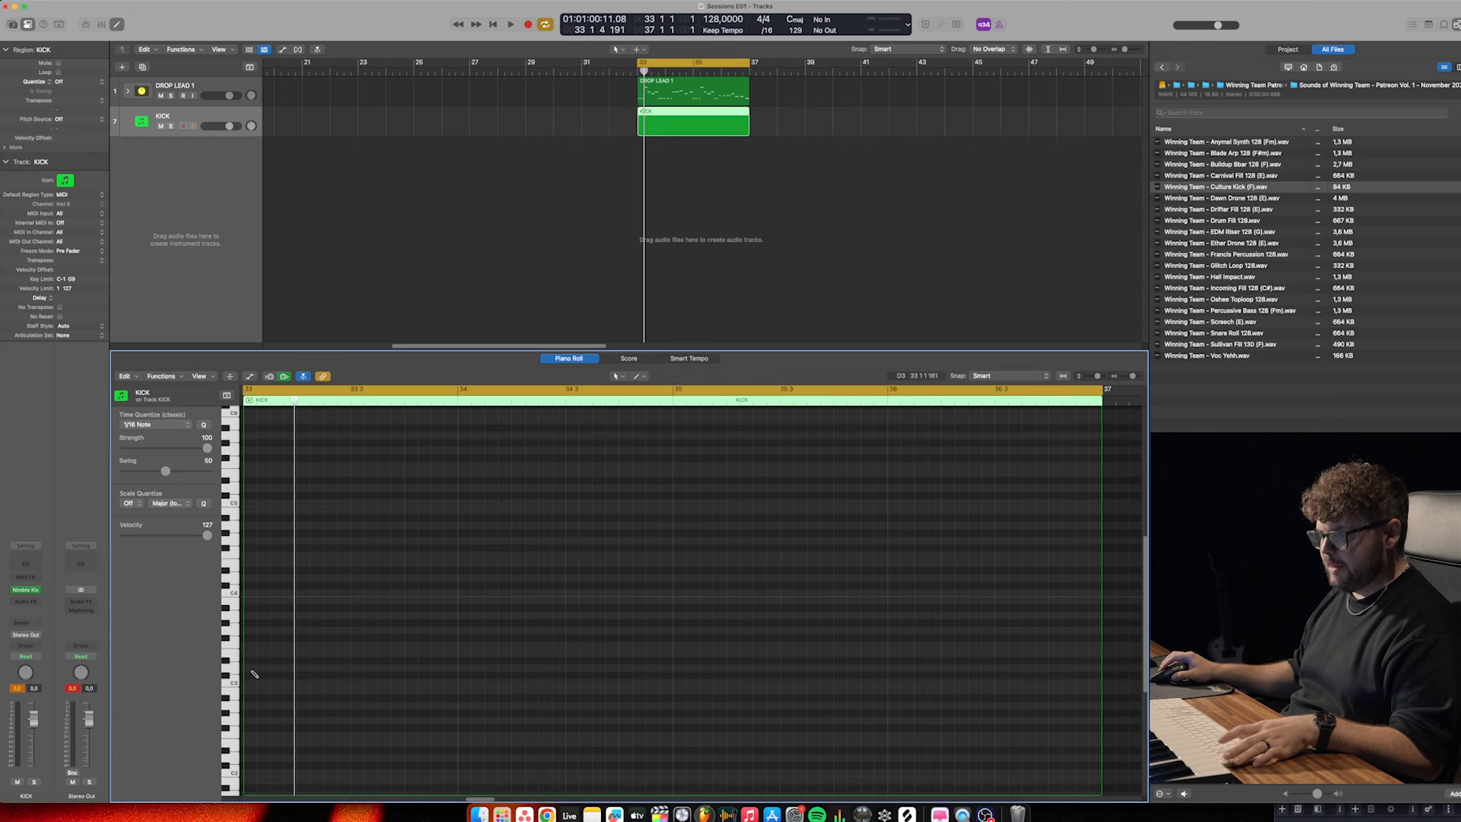
left_click(250, 646)
left_click_drag(261, 646, 297, 651)
key("super+r")
key("super+r")
key("super+r")
key("super+r")
key("super+r")
key("super+r")
key("super+r")
key("super+r")
key("super+r")
key("super+r")
key("super+r")
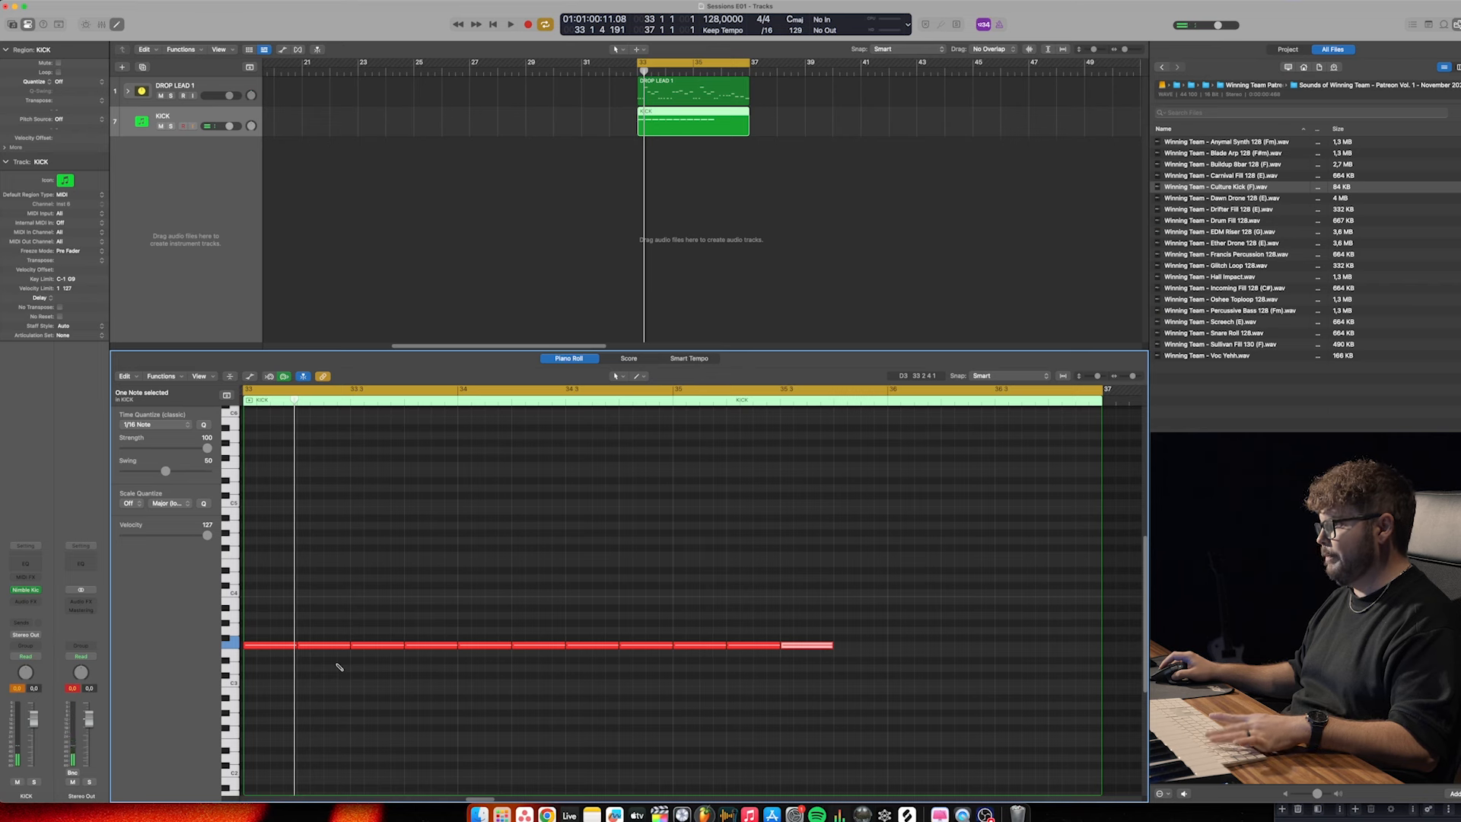
Add one-beat G#3 notes on beats 1 and 2 of bar 36 and a D#3 note on beat 3, and play the result
left_click(893, 624)
key("super+r")
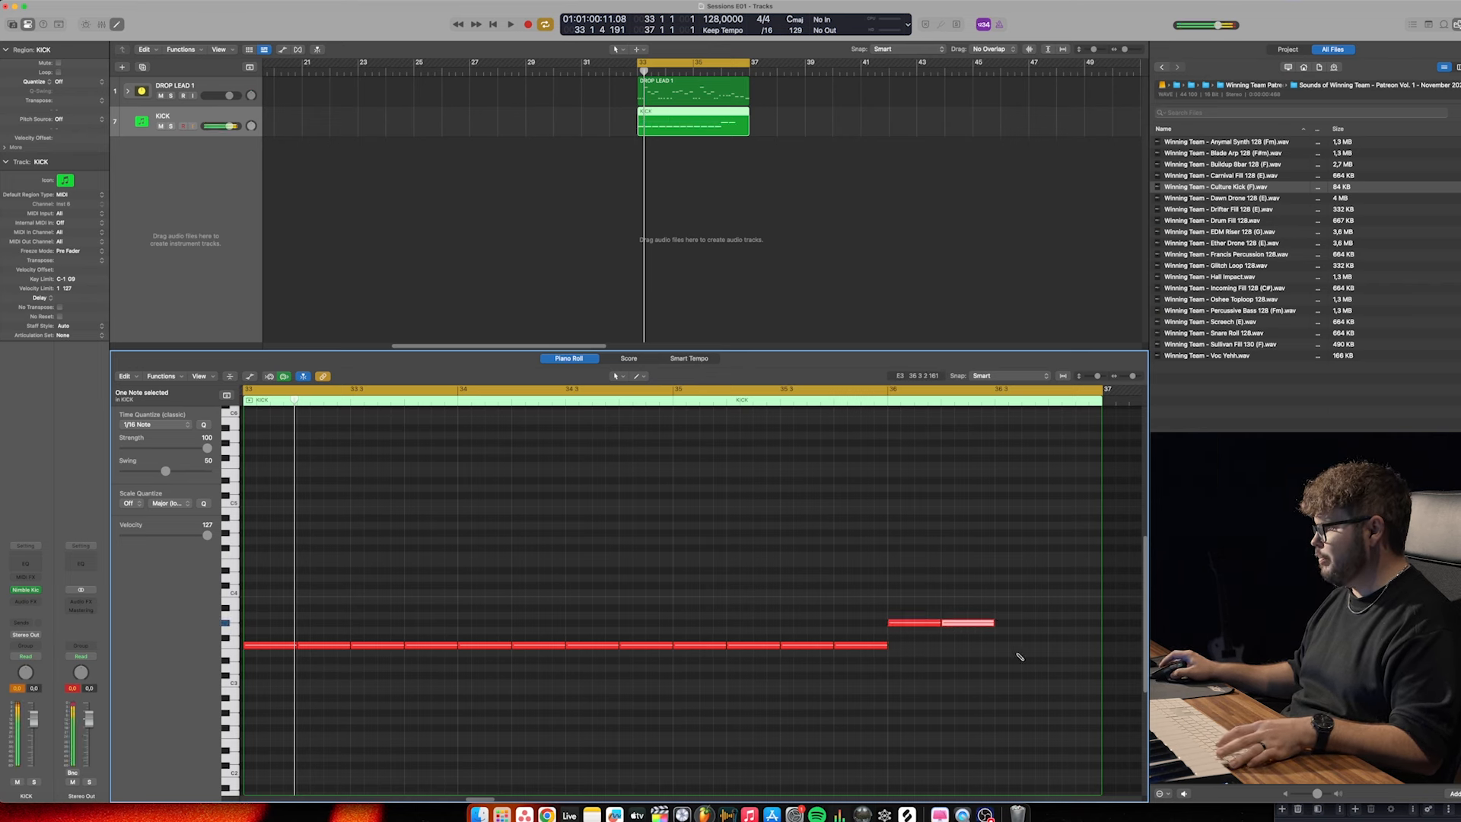
left_click(998, 659)
key("space")
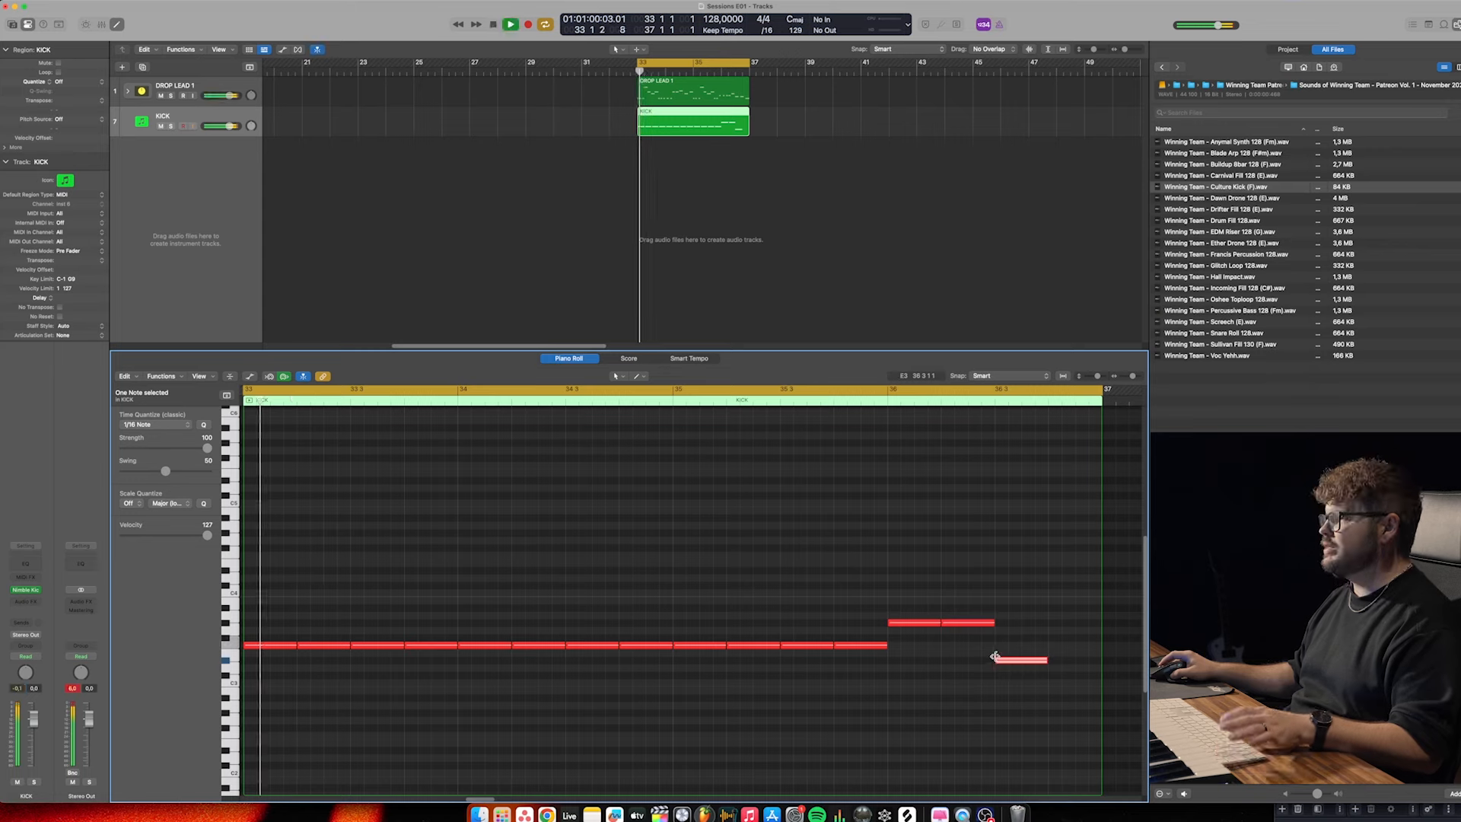
key("space")
Show the mixer and lower the DROP LEAD 1 and KICK channel volumes together to about -5 dB
key("Up")
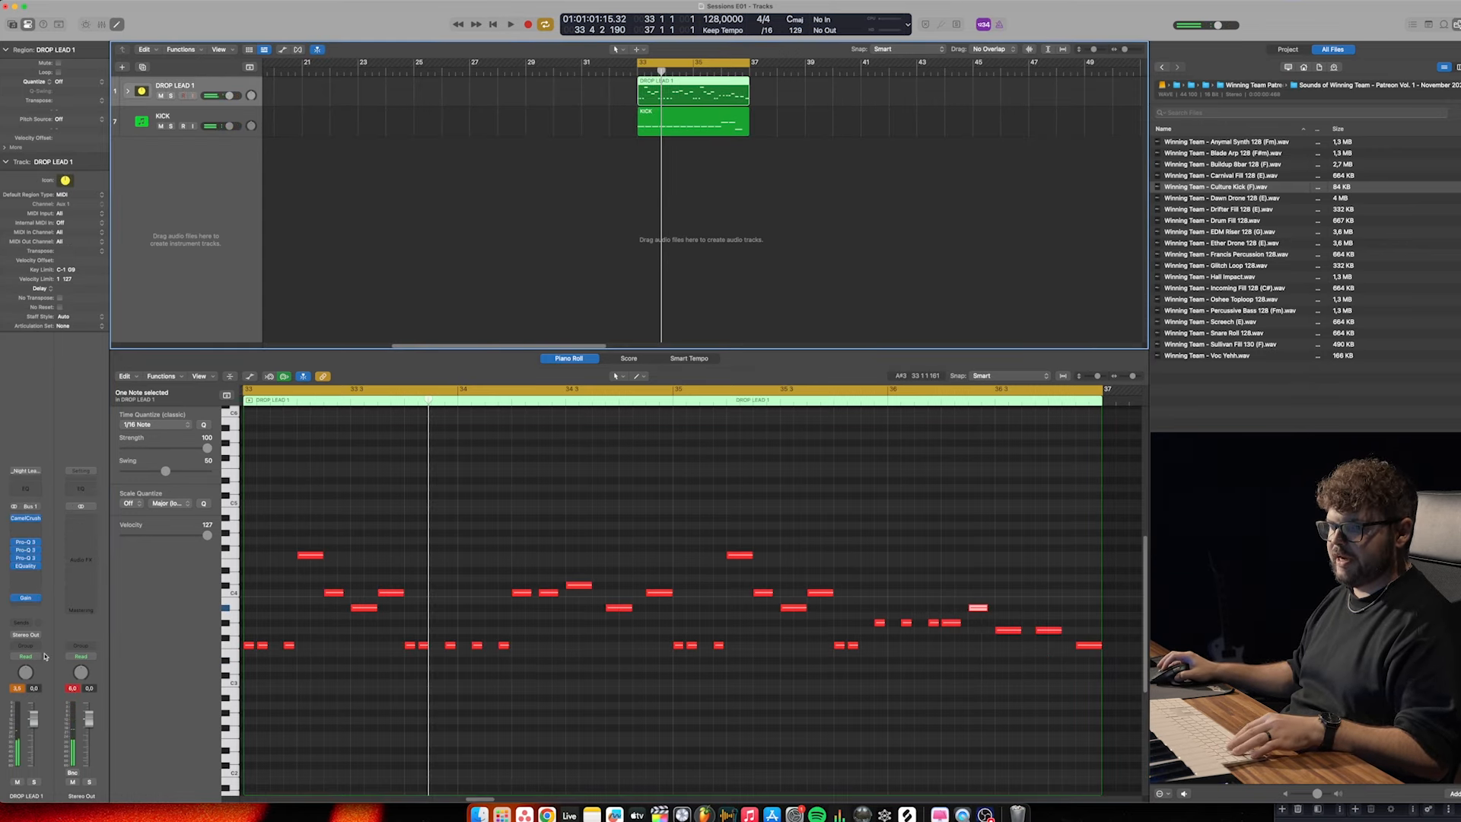
key("x")
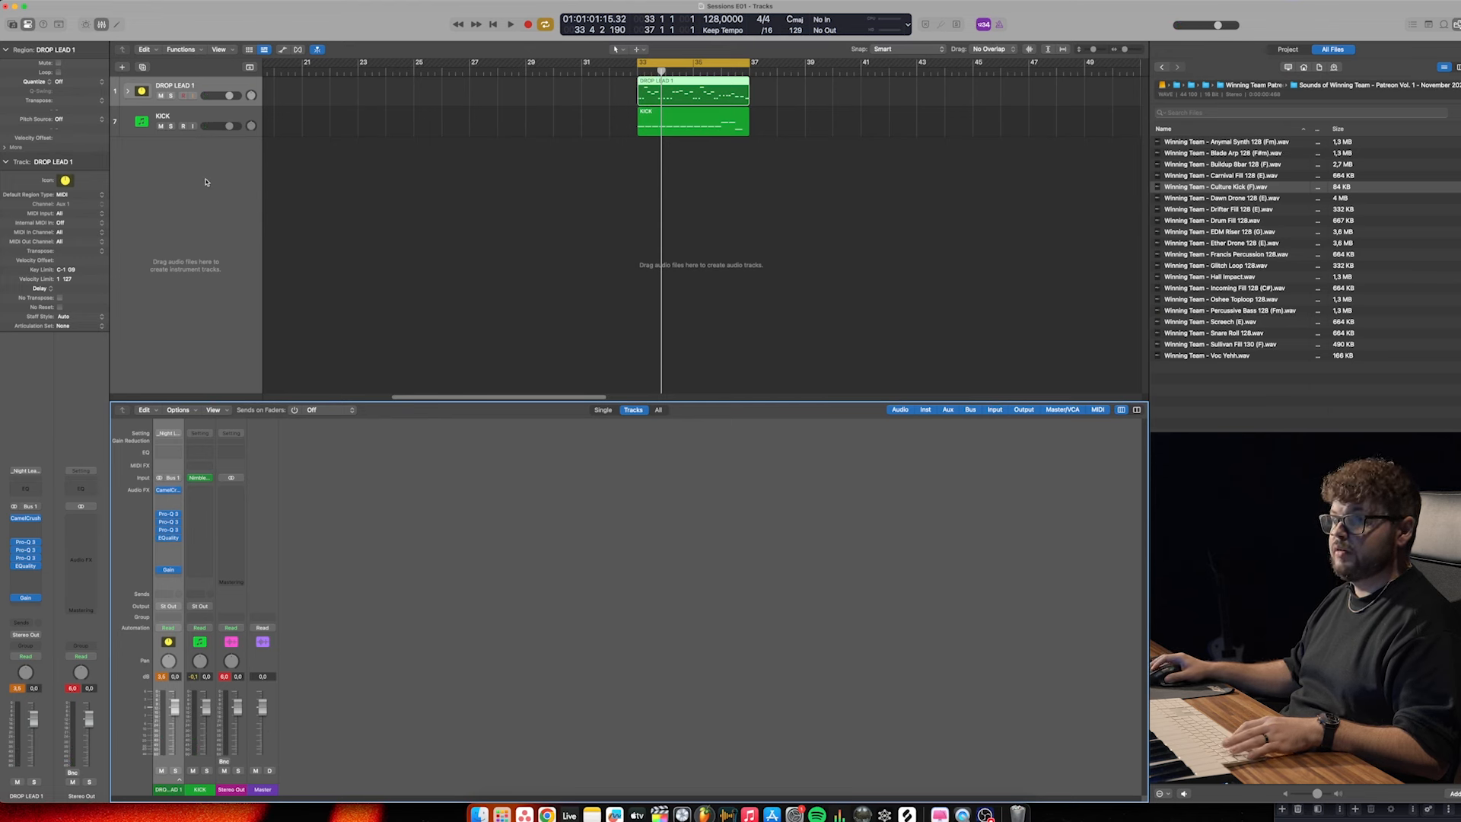
left_click(210, 690, "shift")
left_click_drag(206, 709, 208, 718)
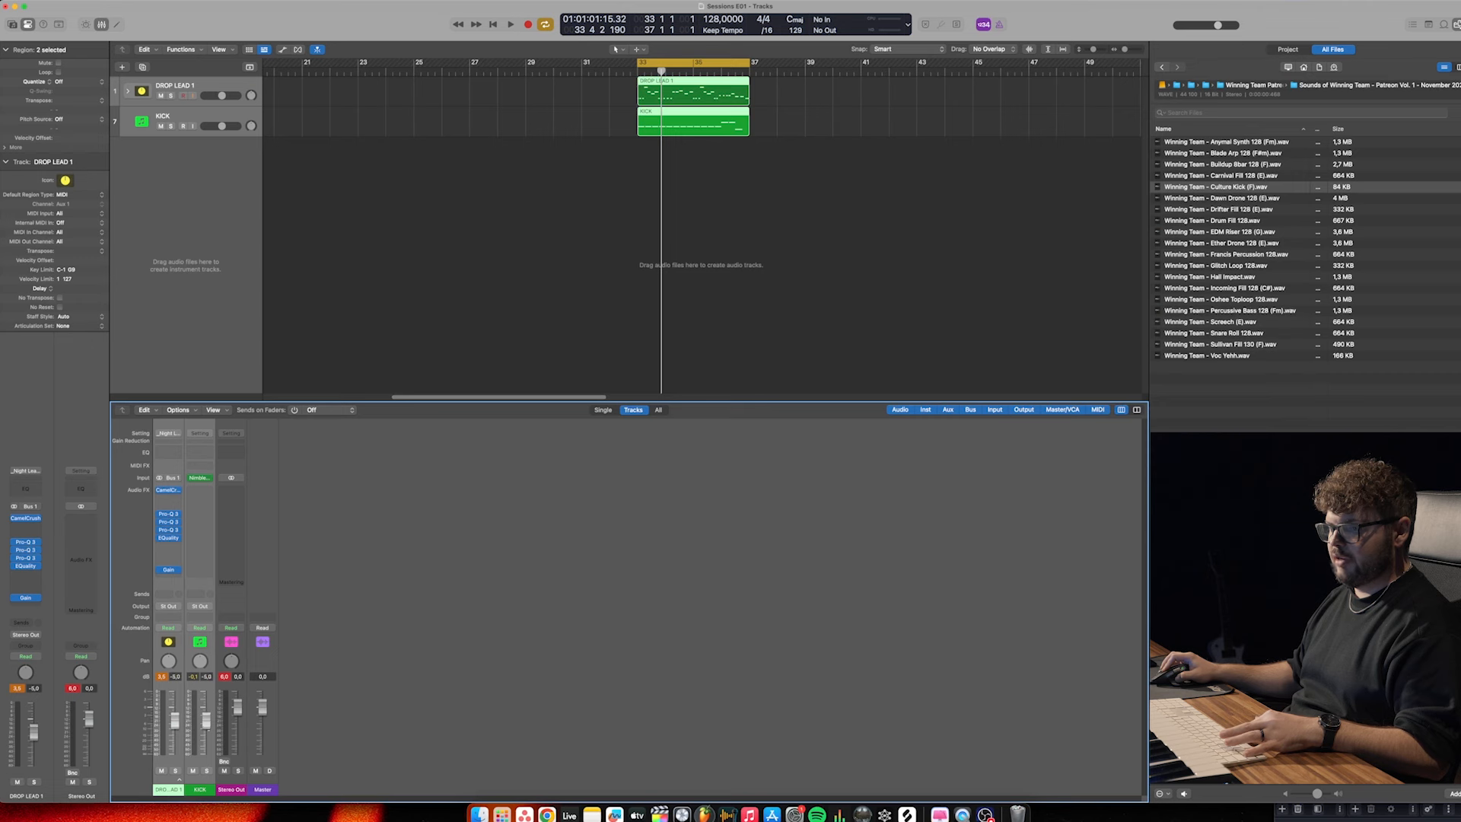
Insert Kickstart 2 on the DROP LEAD 1 channel in the slot just before Gain
left_click(428, 589)
left_click(170, 562)
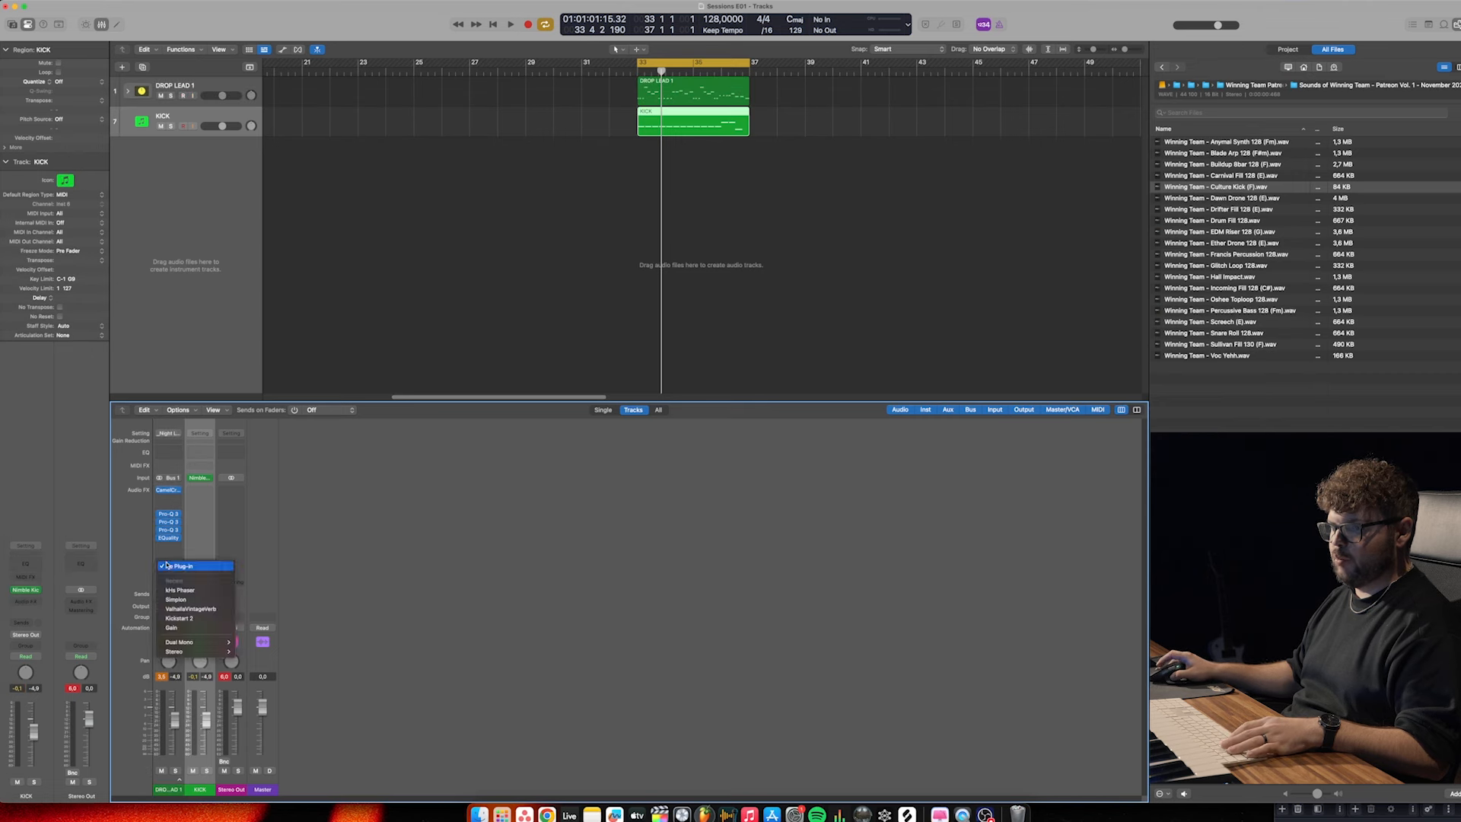
left_click(404, 591)
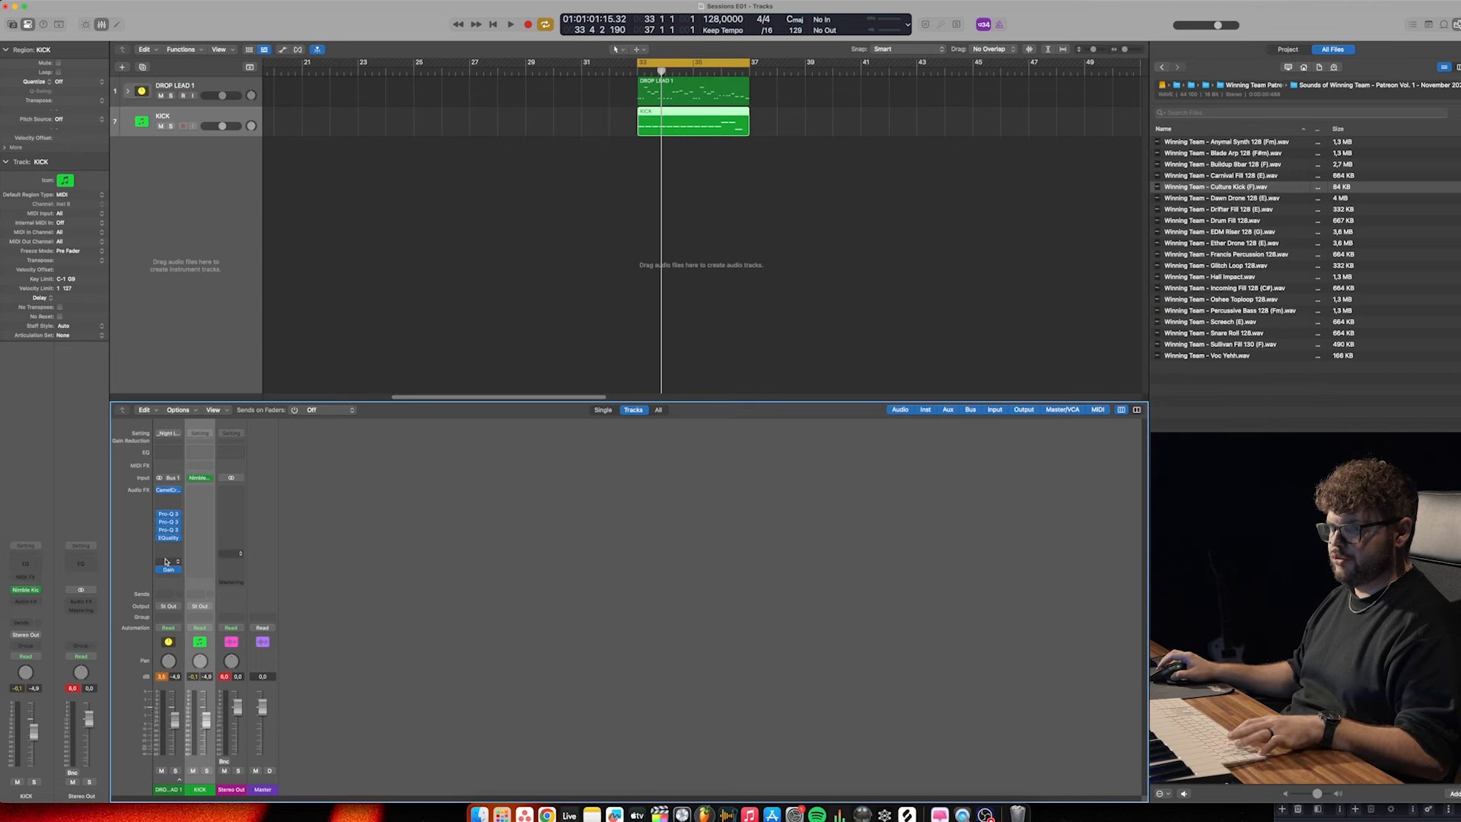
left_click(168, 562)
mouse_move(204, 573)
left_click(251, 571)
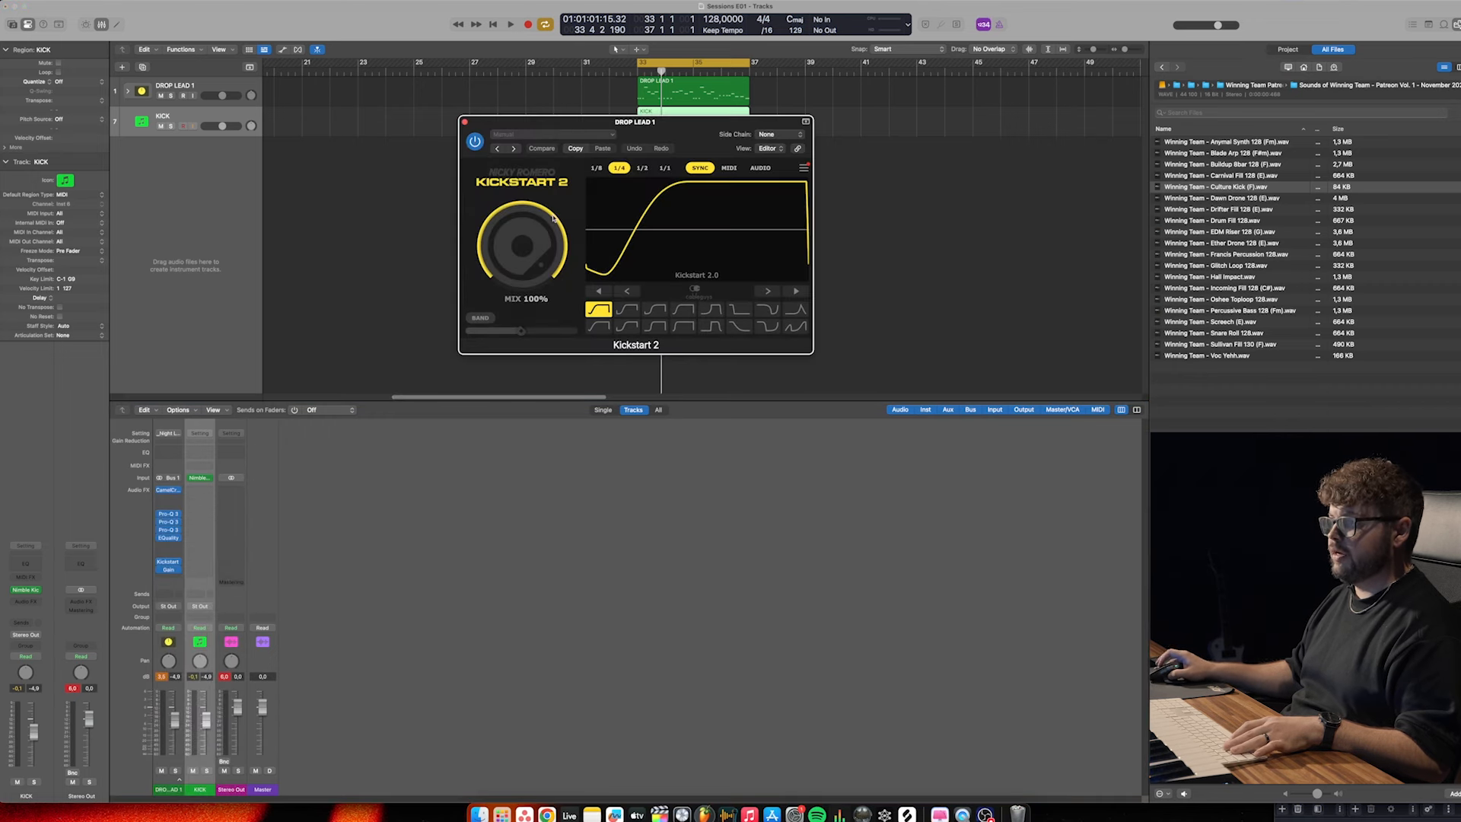
Set the Kickstart 2 mix to 75% and play the lead with the kick to check the ducking
left_click_drag(539, 228, 538, 247)
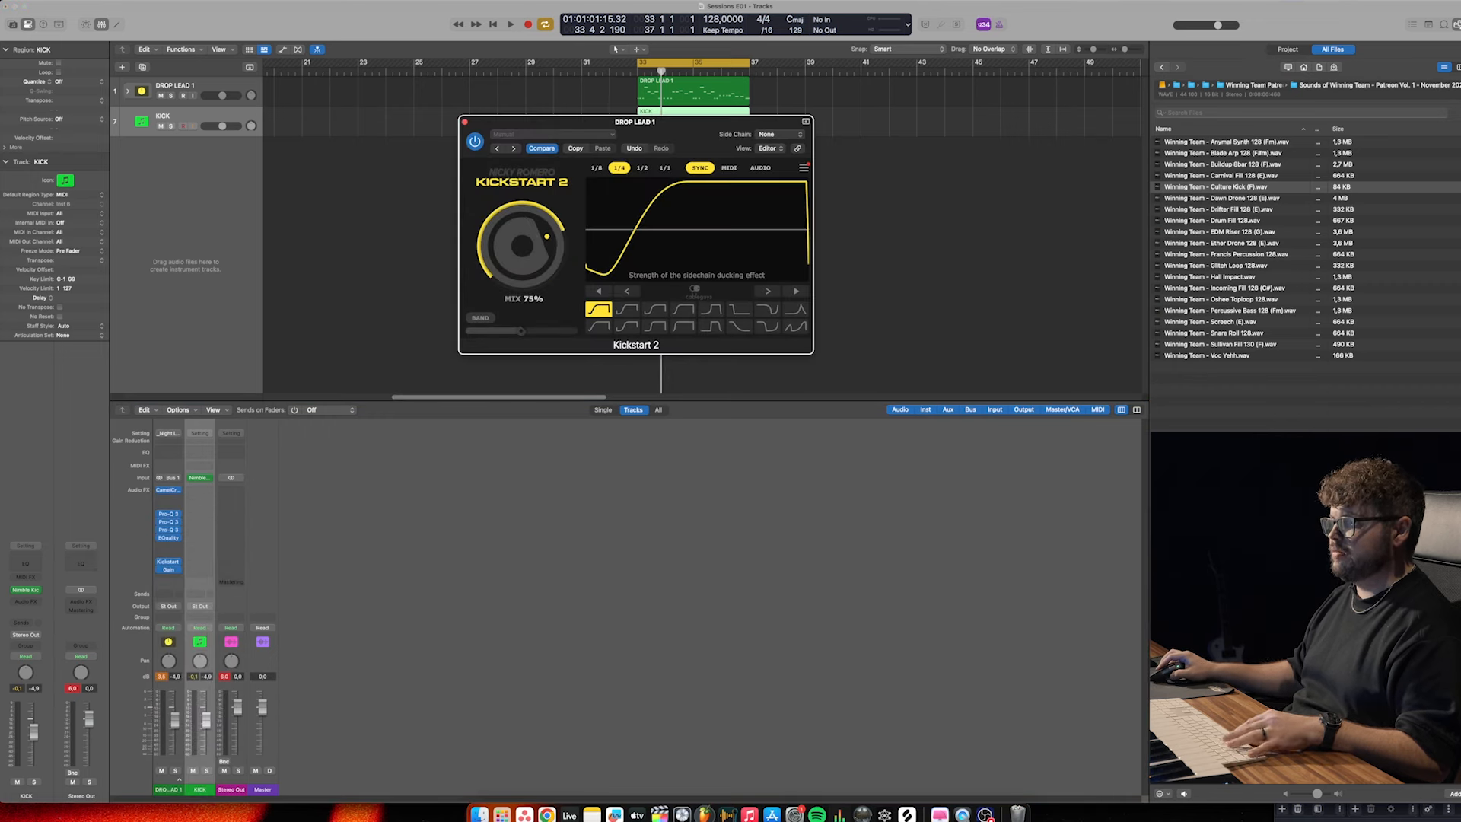
key("space")
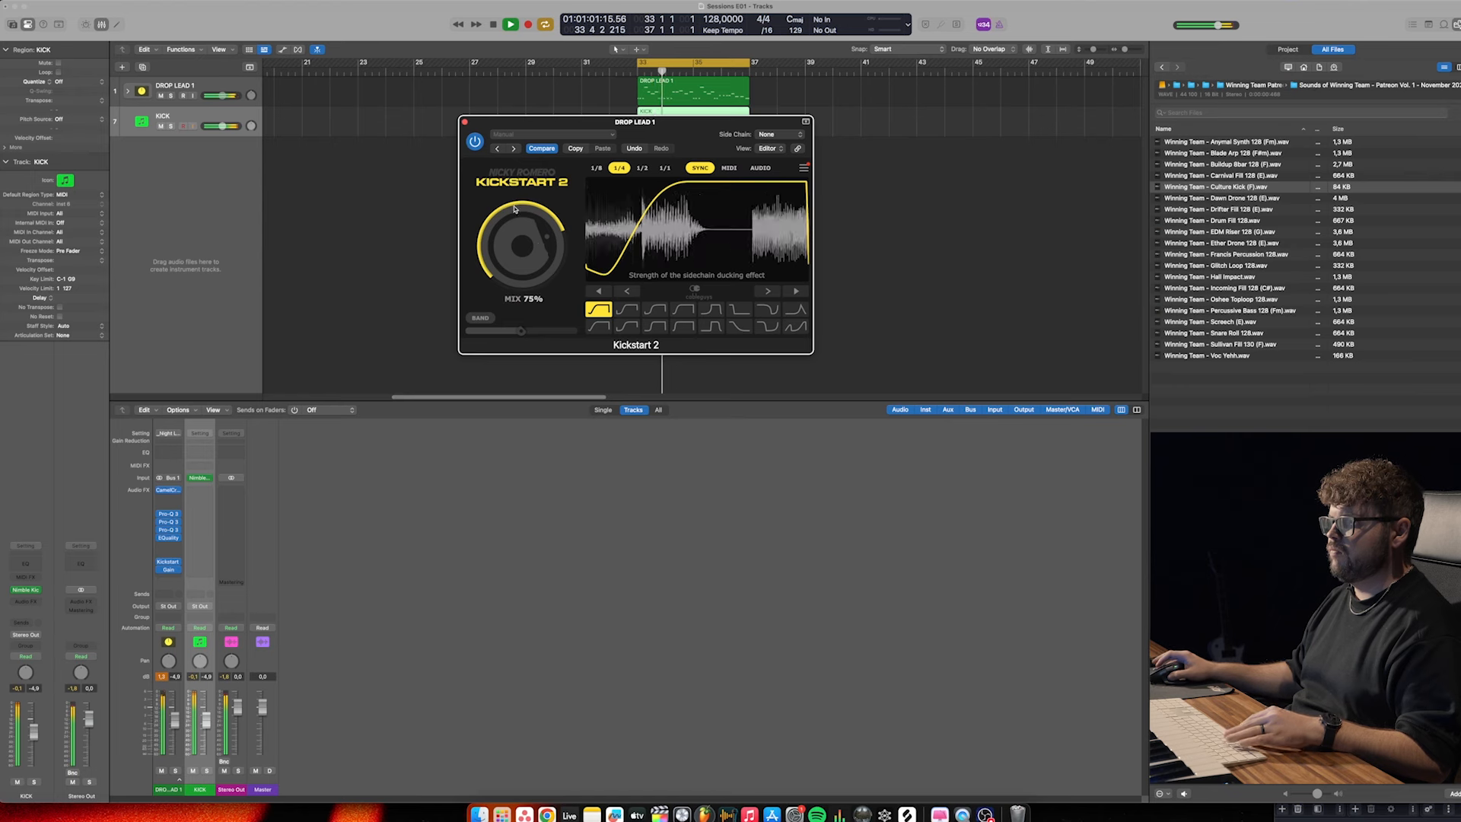
left_click(465, 121)
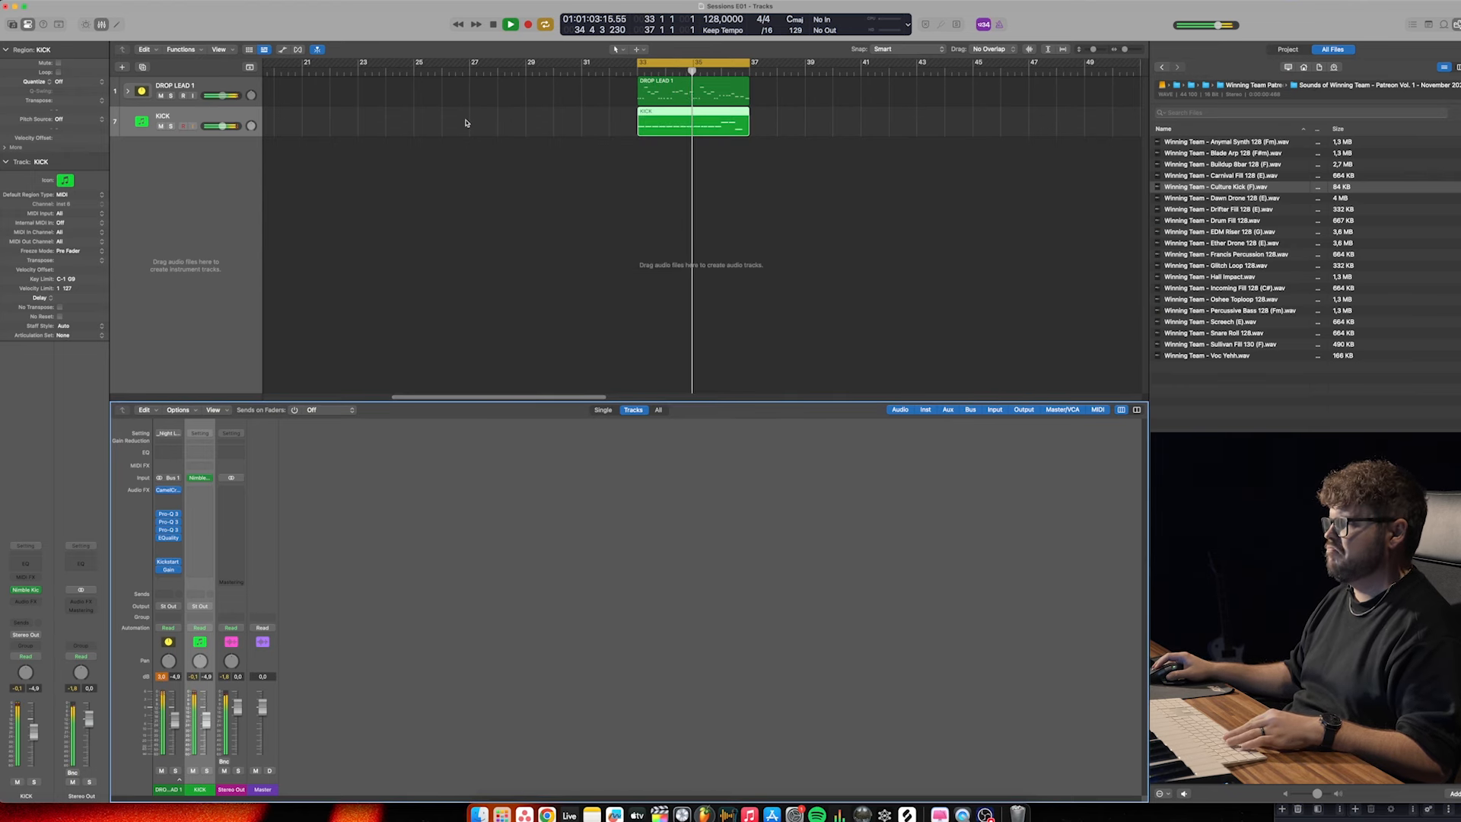
left_click(743, 185)
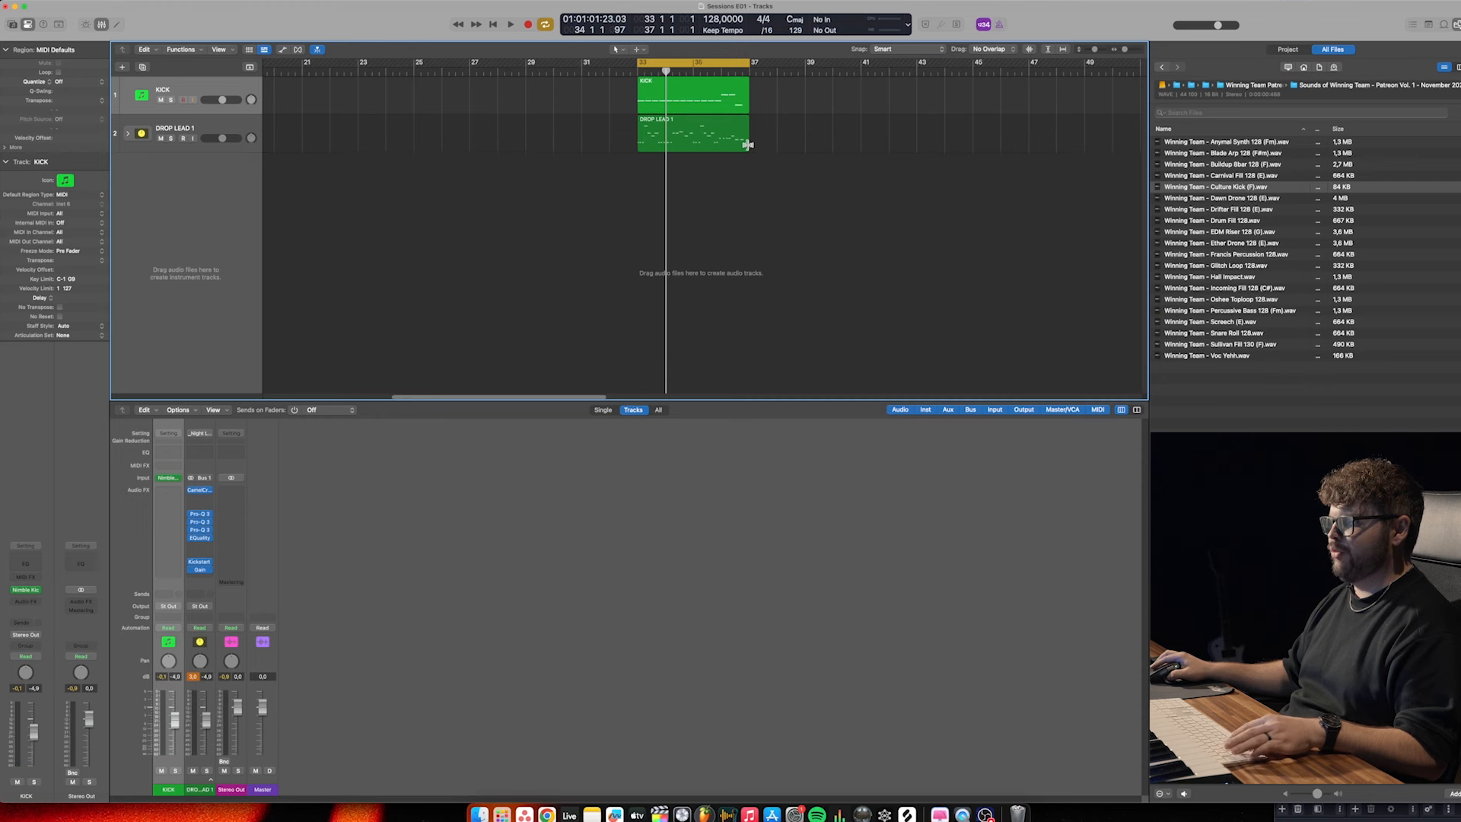
Add a software instrument track below DROP LEAD 1, load Sylenth1 in stereo on it and open the synth
key("super+Right")
key("super+Right")
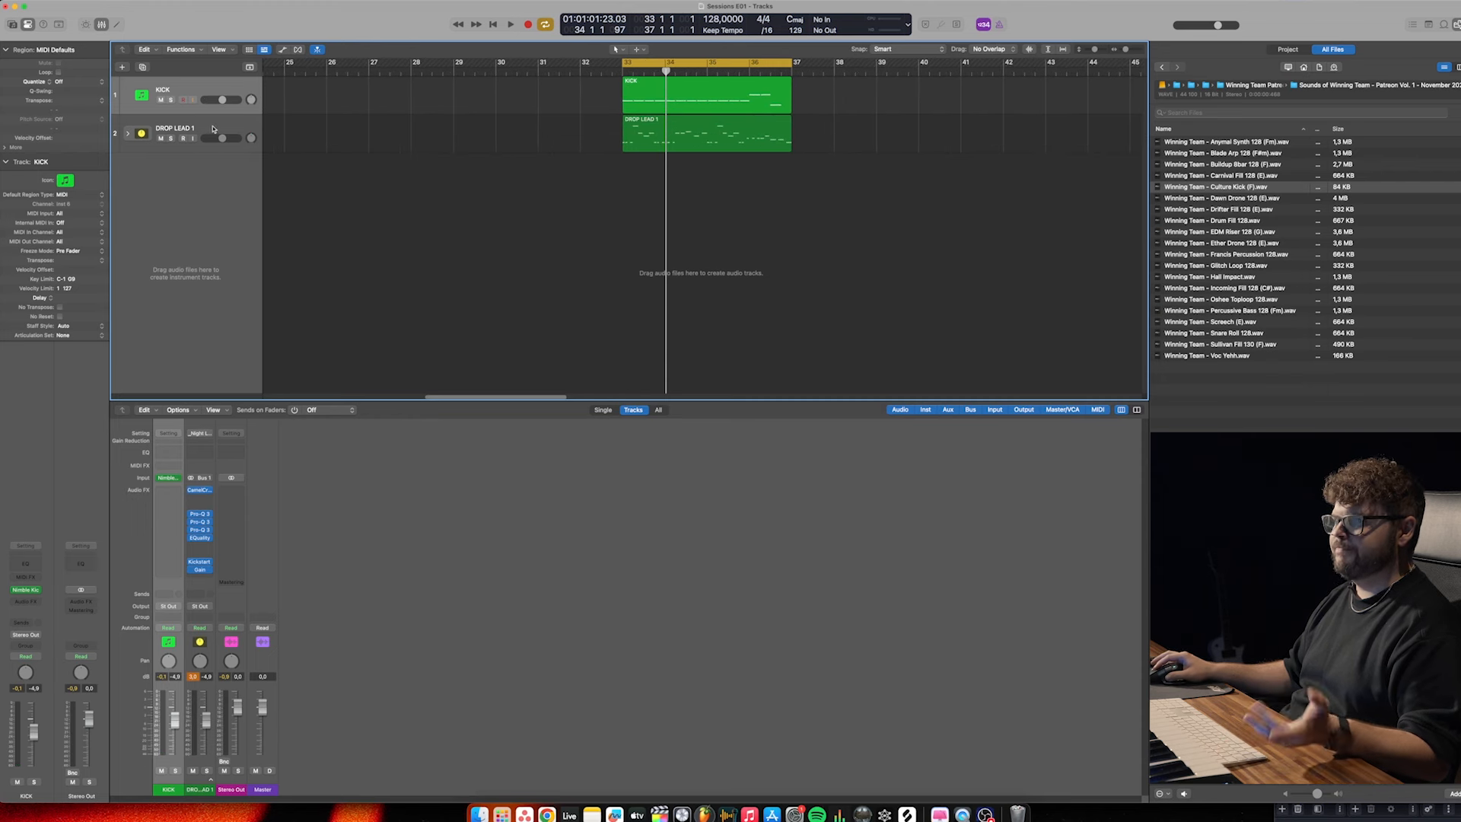
left_click(183, 129)
left_click(122, 67)
left_click(927, 523)
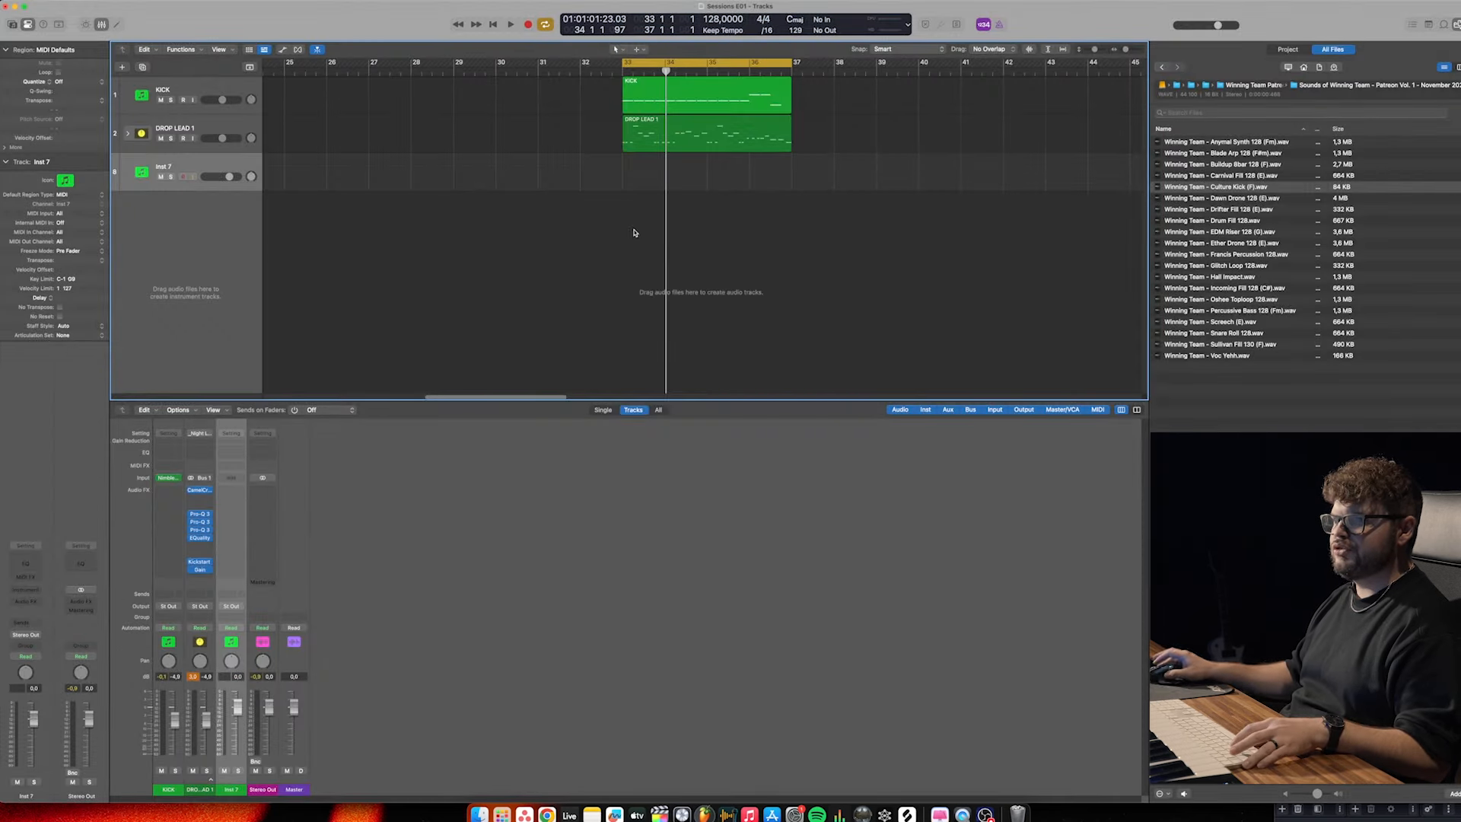
left_click(236, 479)
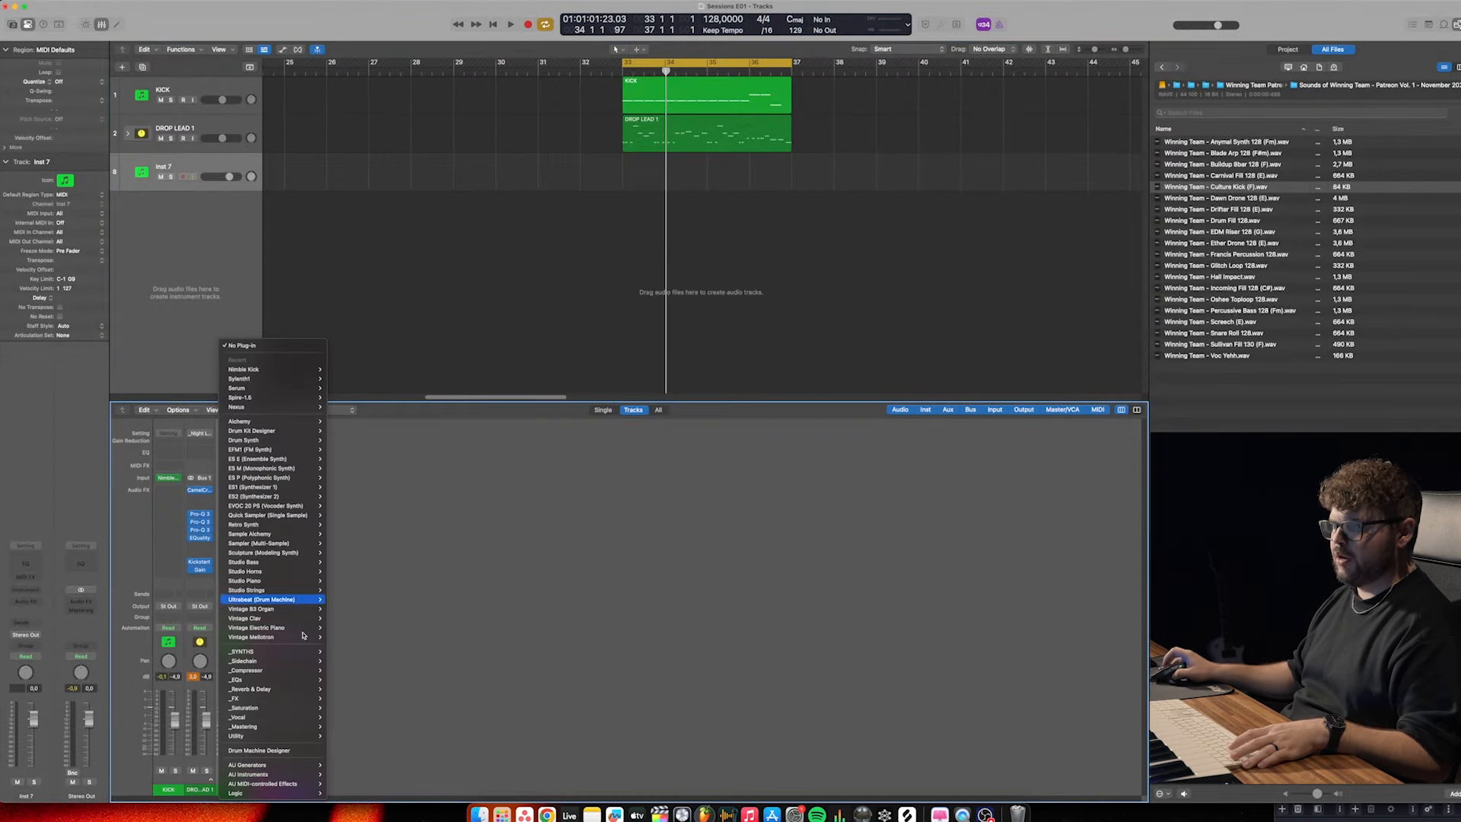
mouse_move(270, 389)
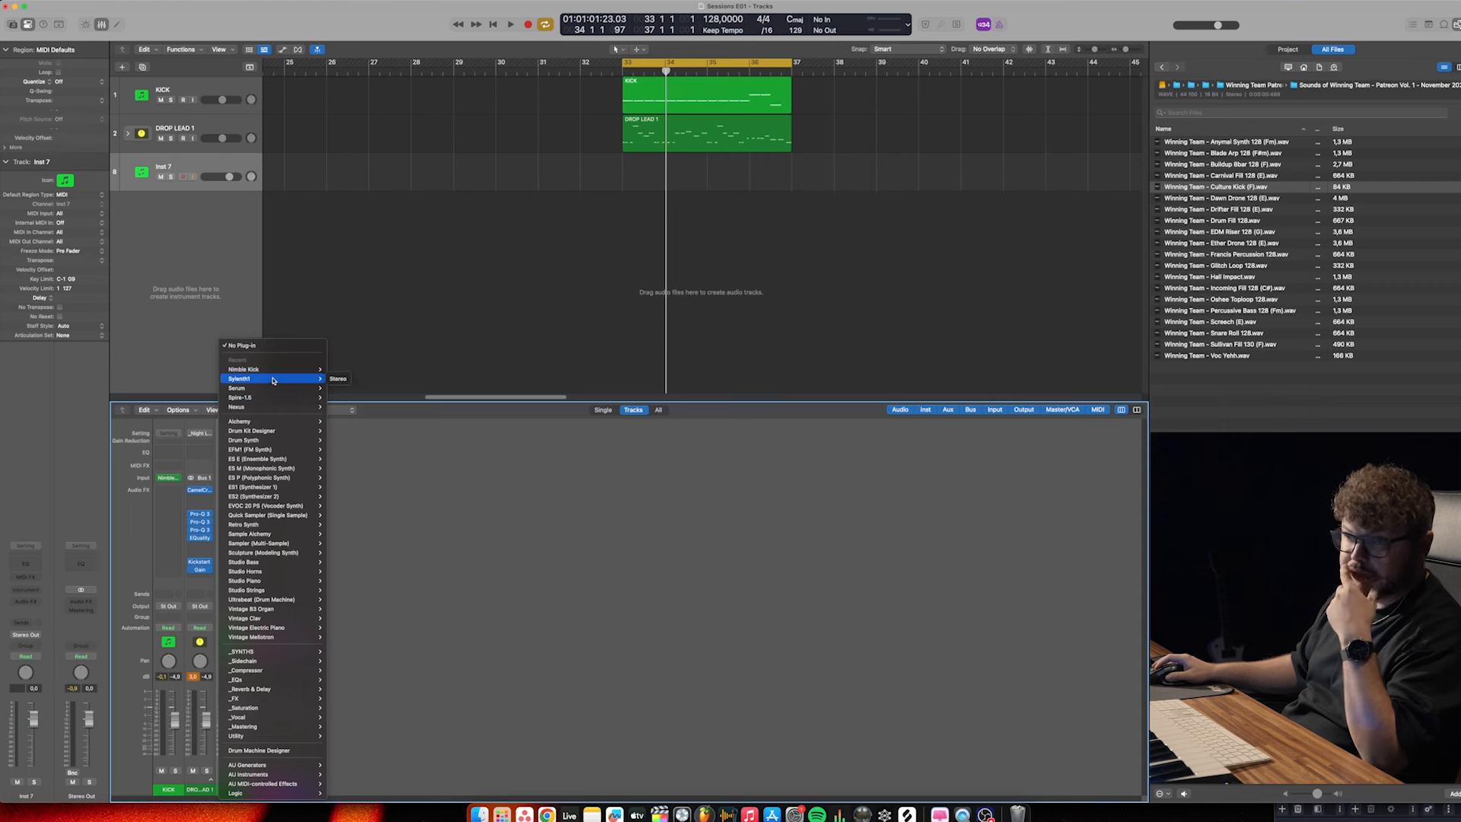
left_click(338, 378)
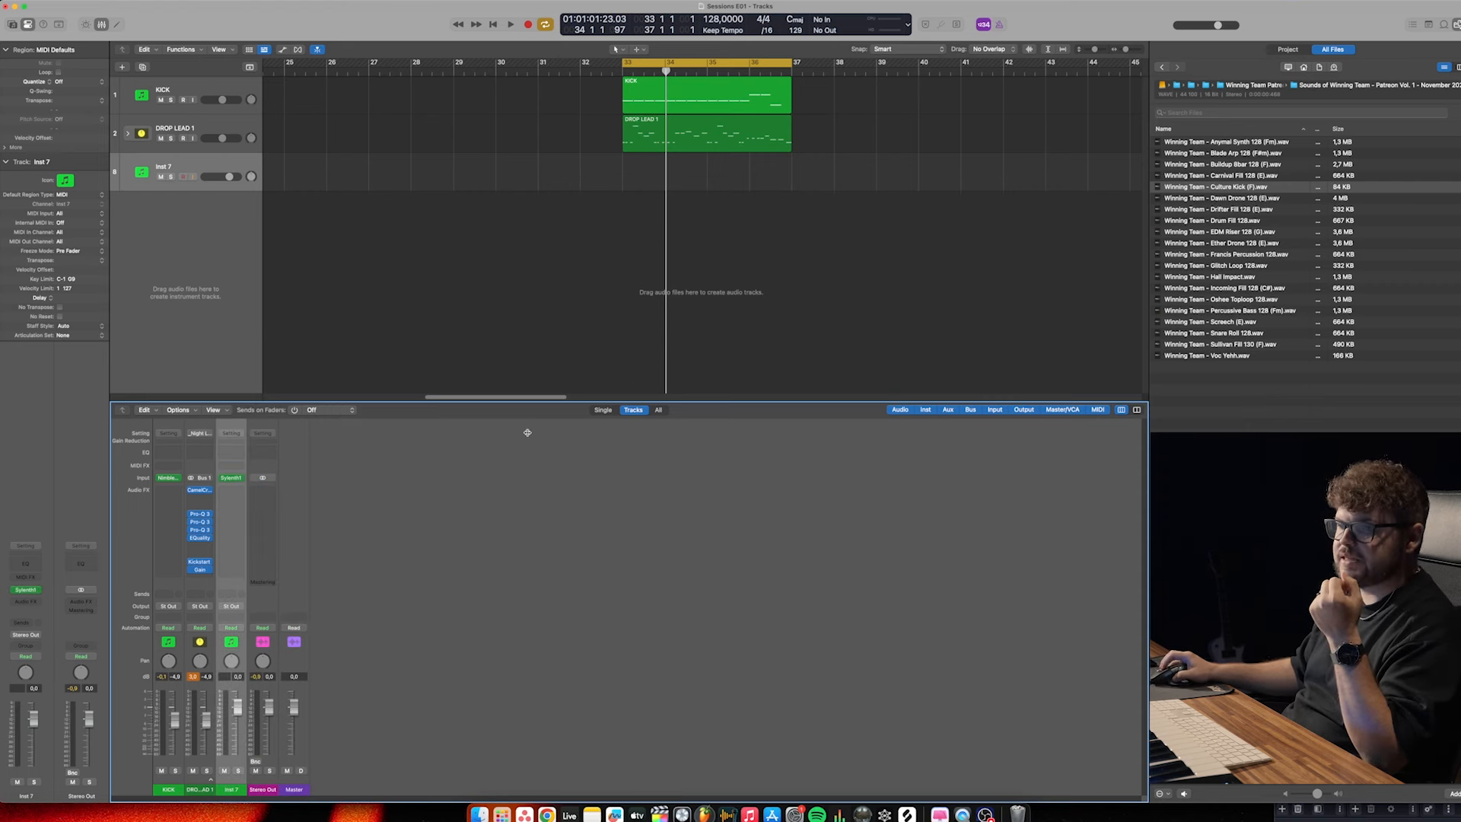
left_click(230, 477)
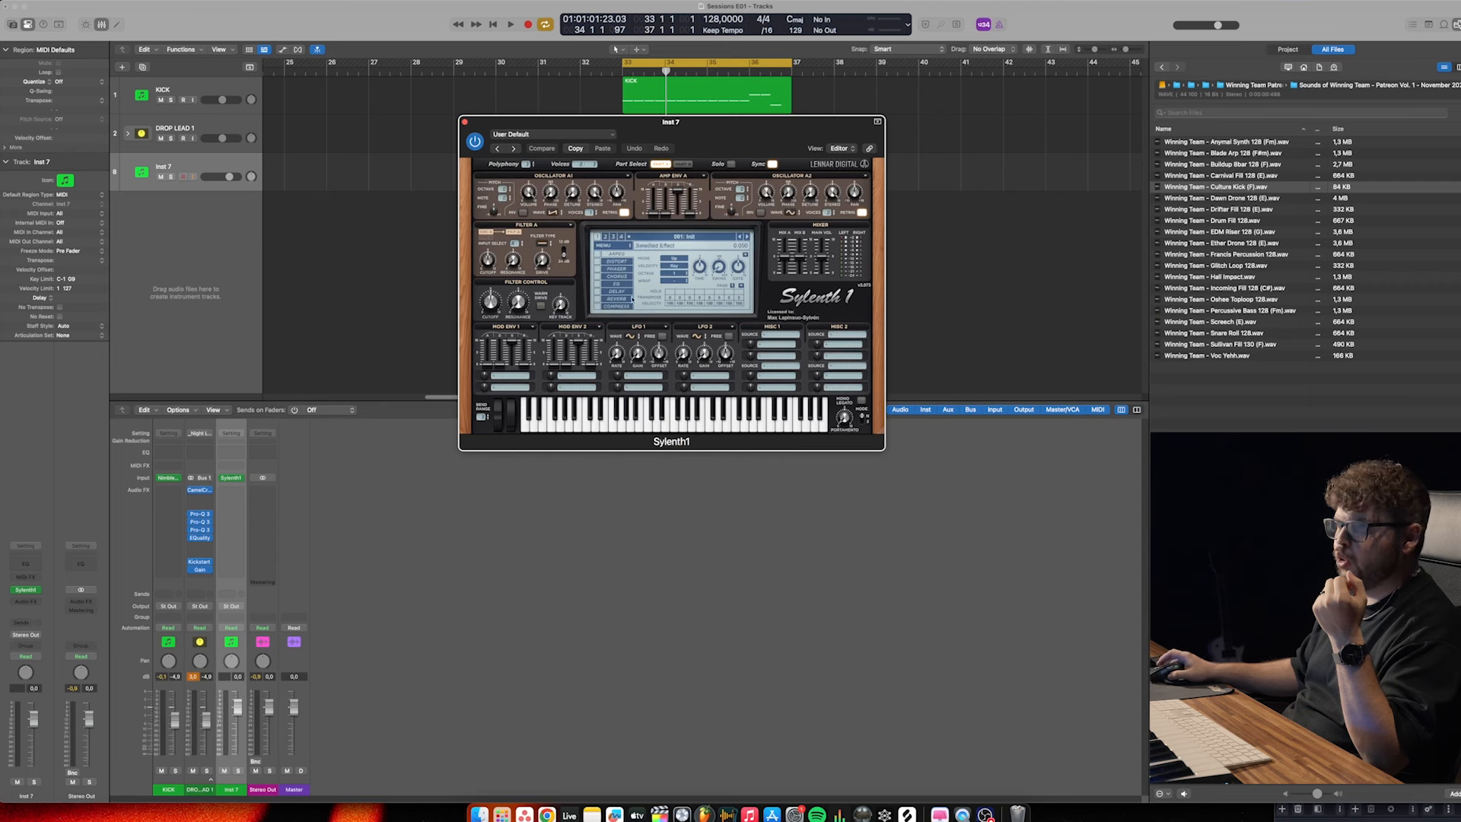
Try the Kevu Next Level Sounds bank from Sylenth1's factory EVO banks and audition its BA Progressive Drive bass presets
left_click(611, 248)
mouse_move(662, 263)
mouse_move(726, 263)
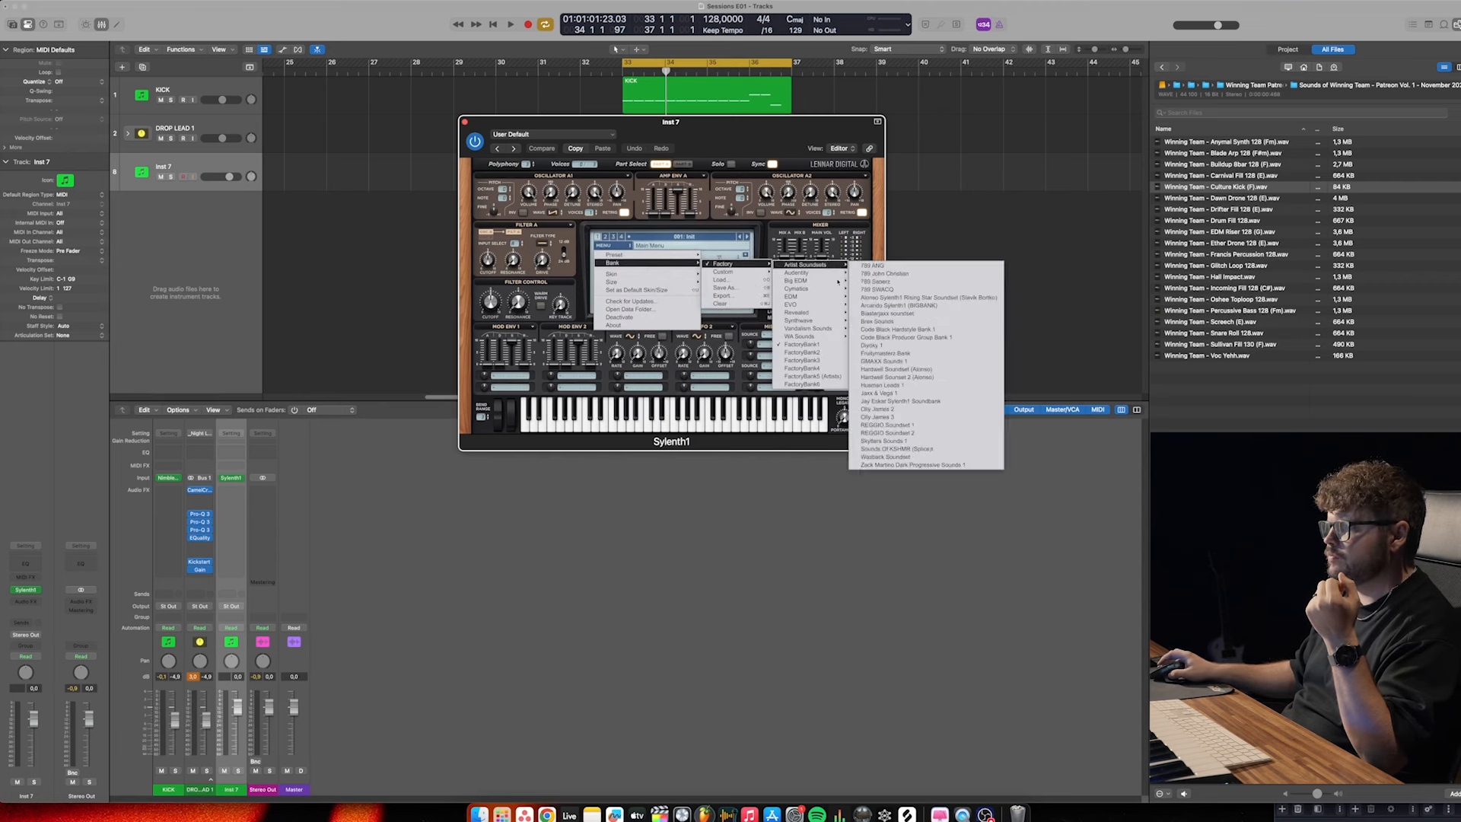
mouse_move(807, 305)
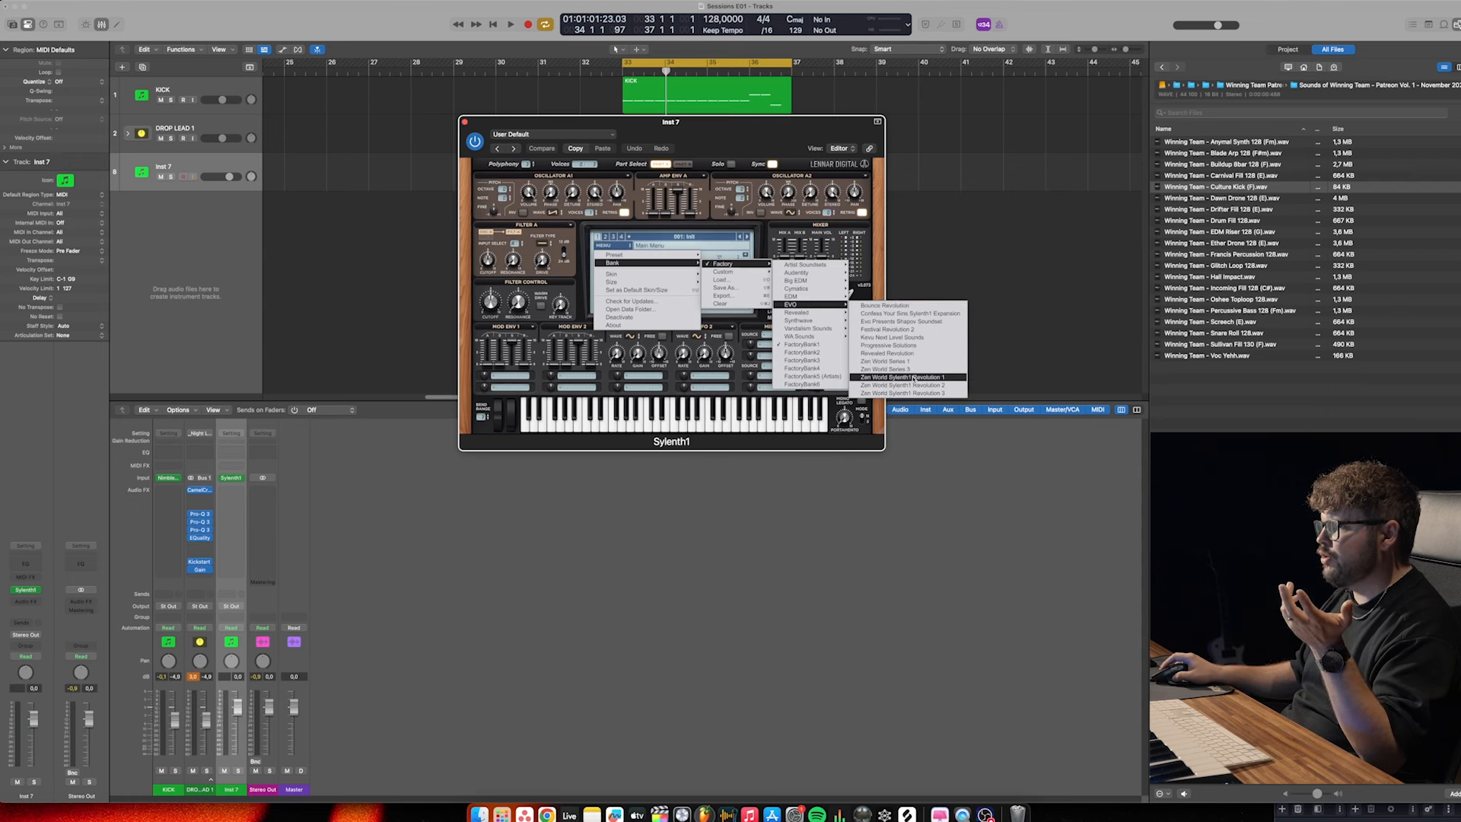
left_click(892, 337)
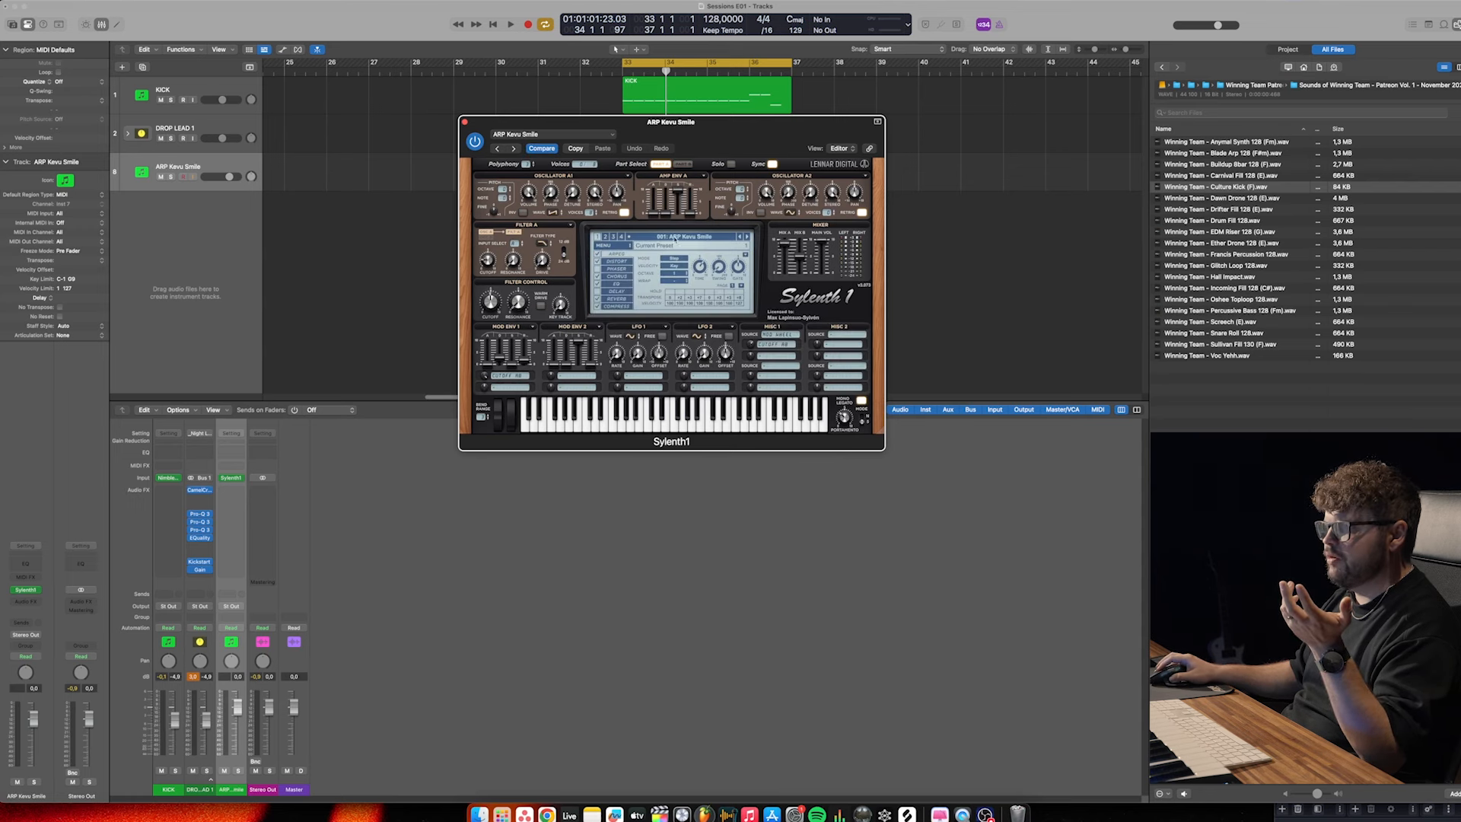
left_click(675, 238)
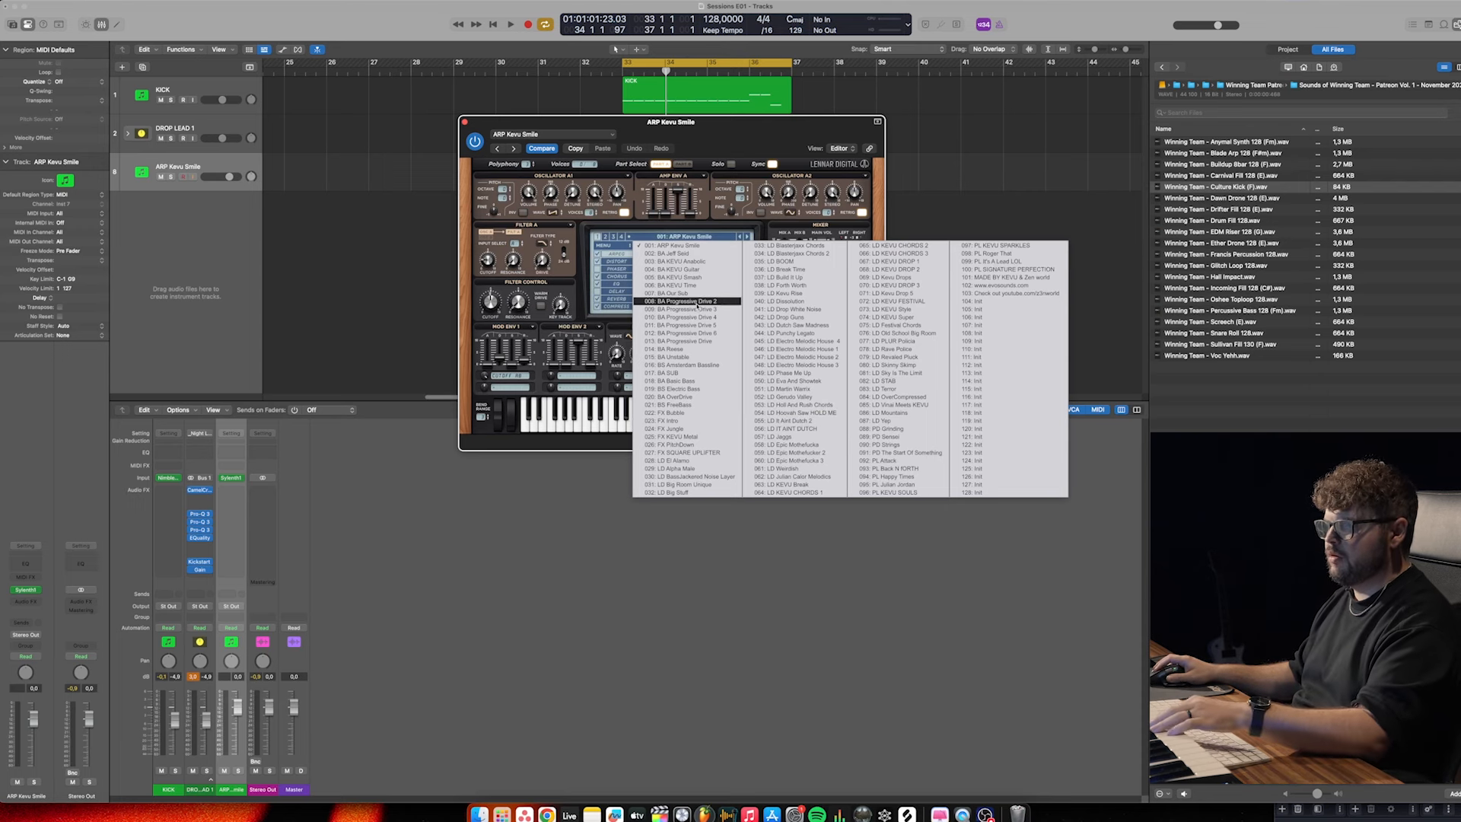
left_click(694, 303)
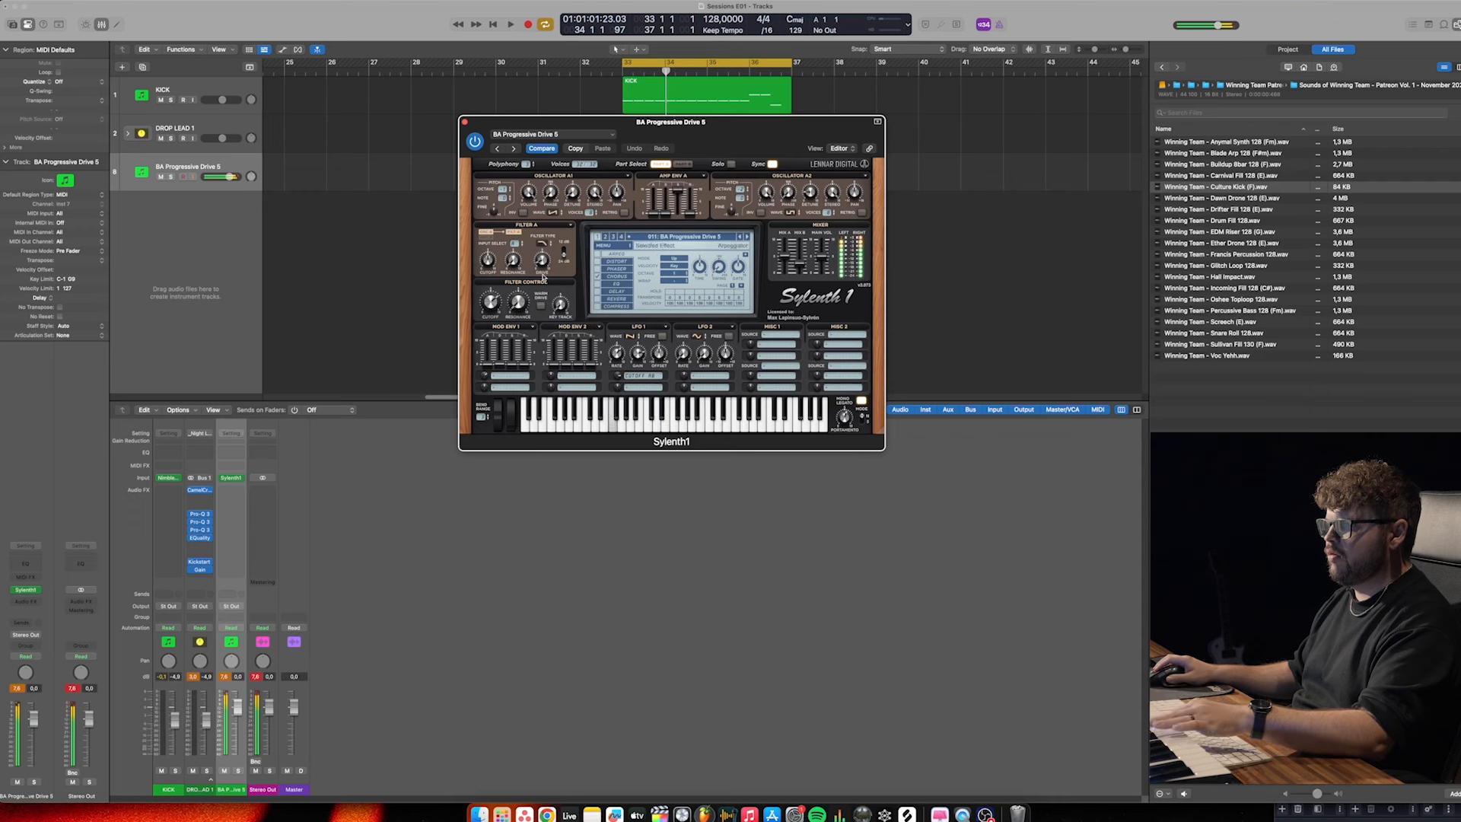
left_click(746, 238)
Load the Zen World Sylenth1 Revolution 1 bank from the EVO banks, use its BA Anju F Your Mama preset and close the synth
left_click(613, 245)
mouse_move(670, 263)
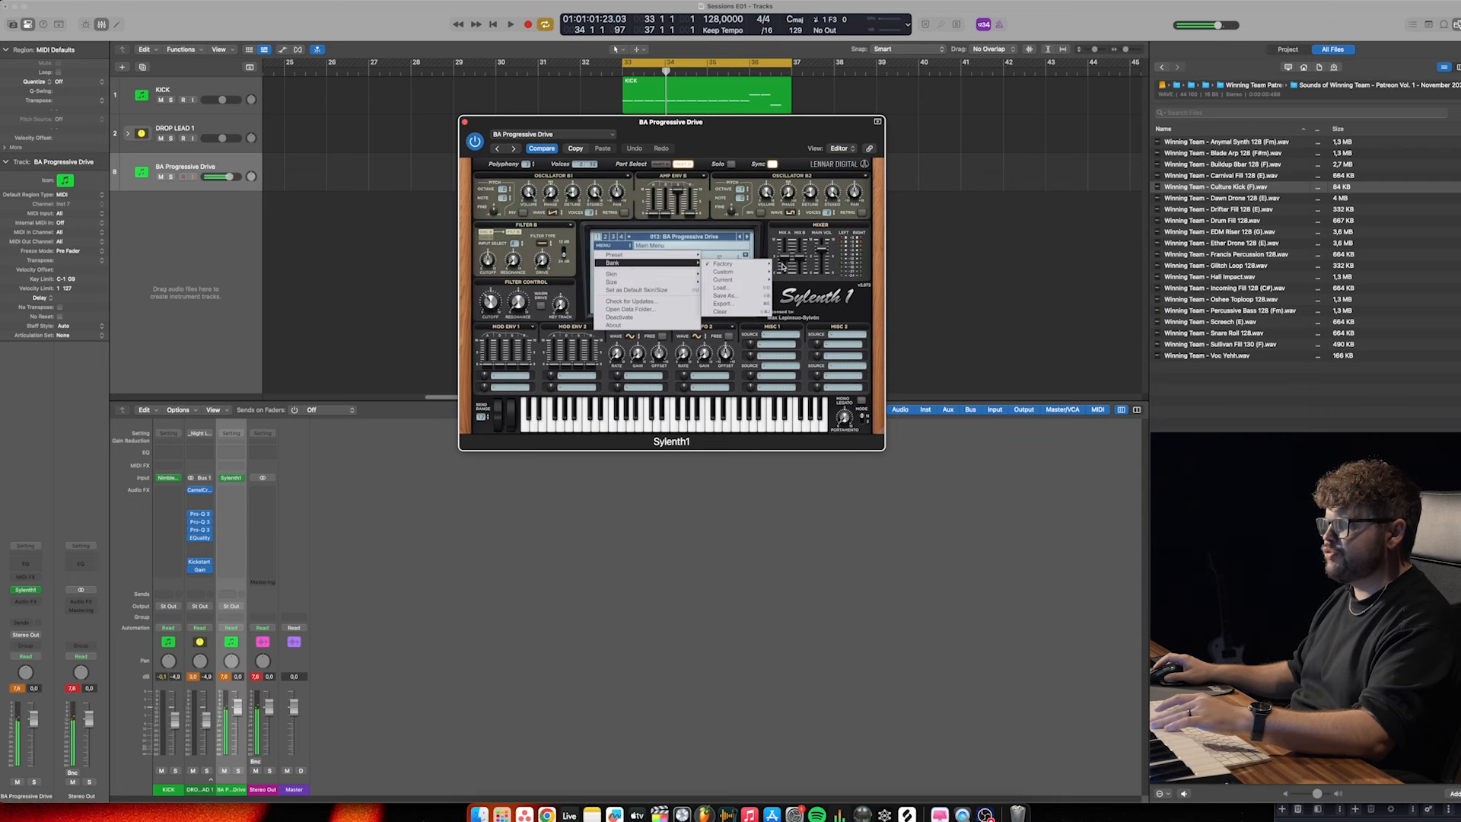
mouse_move(768, 263)
mouse_move(805, 306)
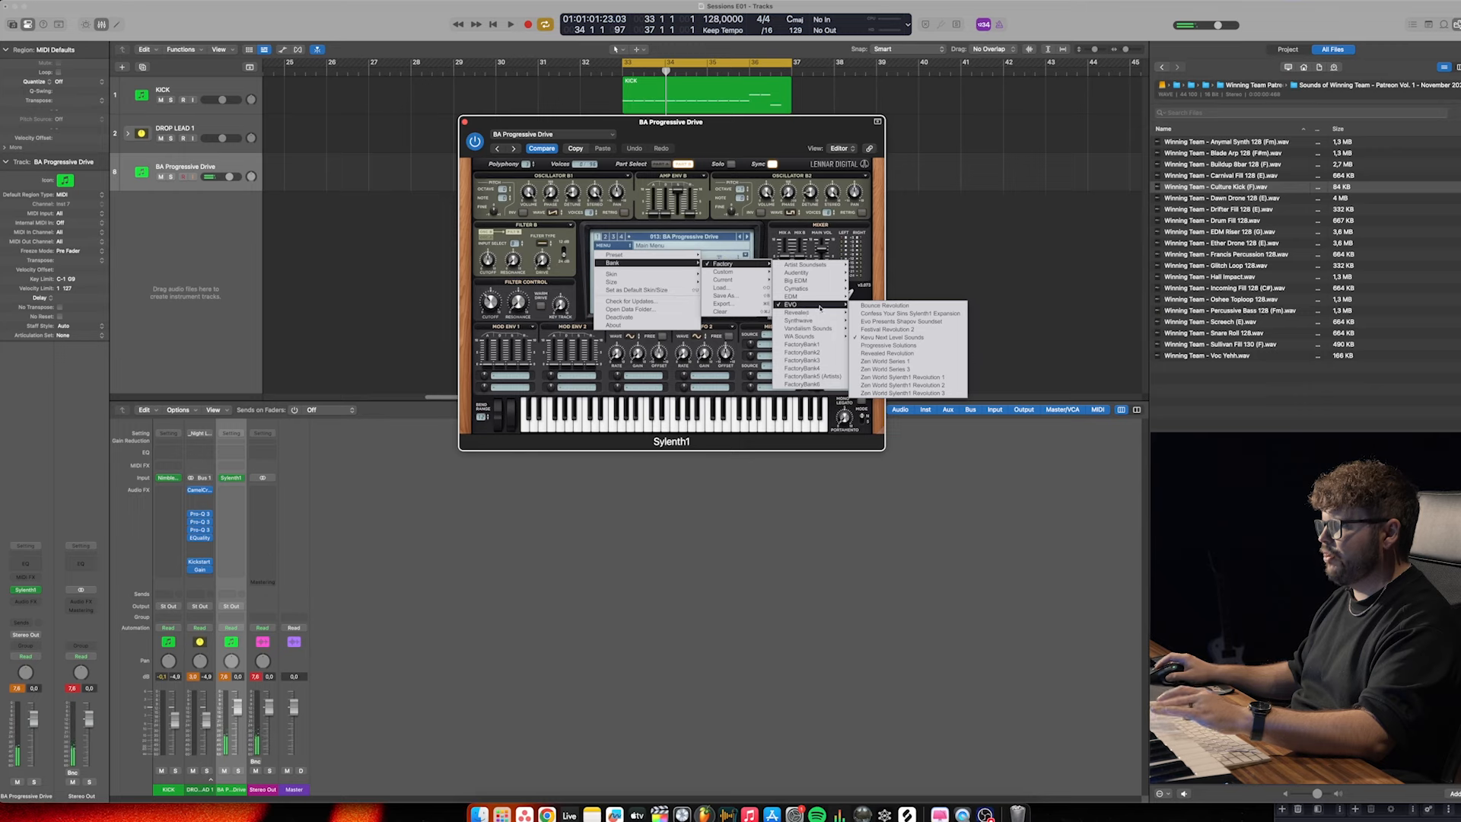
left_click(900, 378)
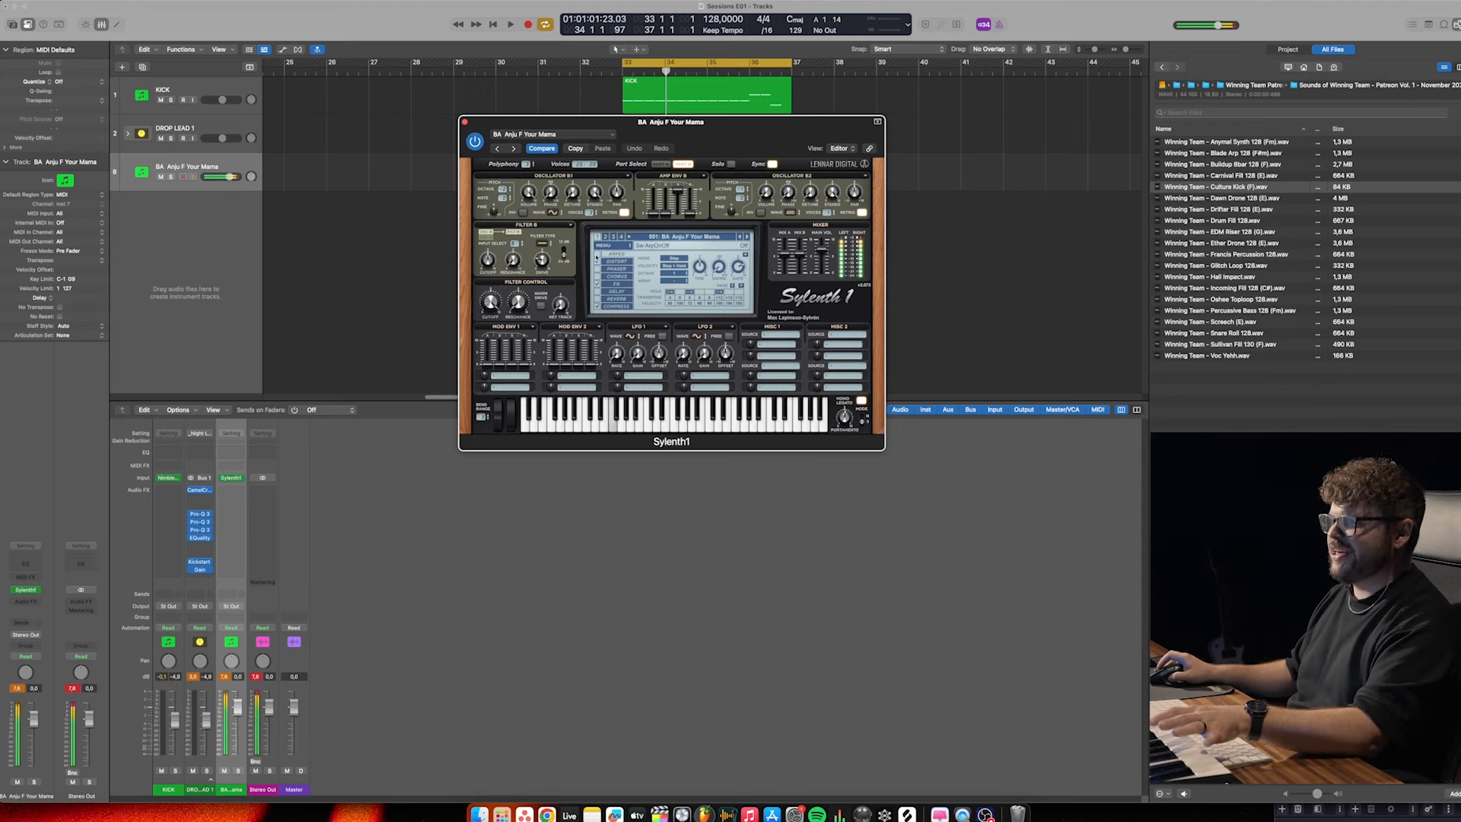
left_click(464, 122)
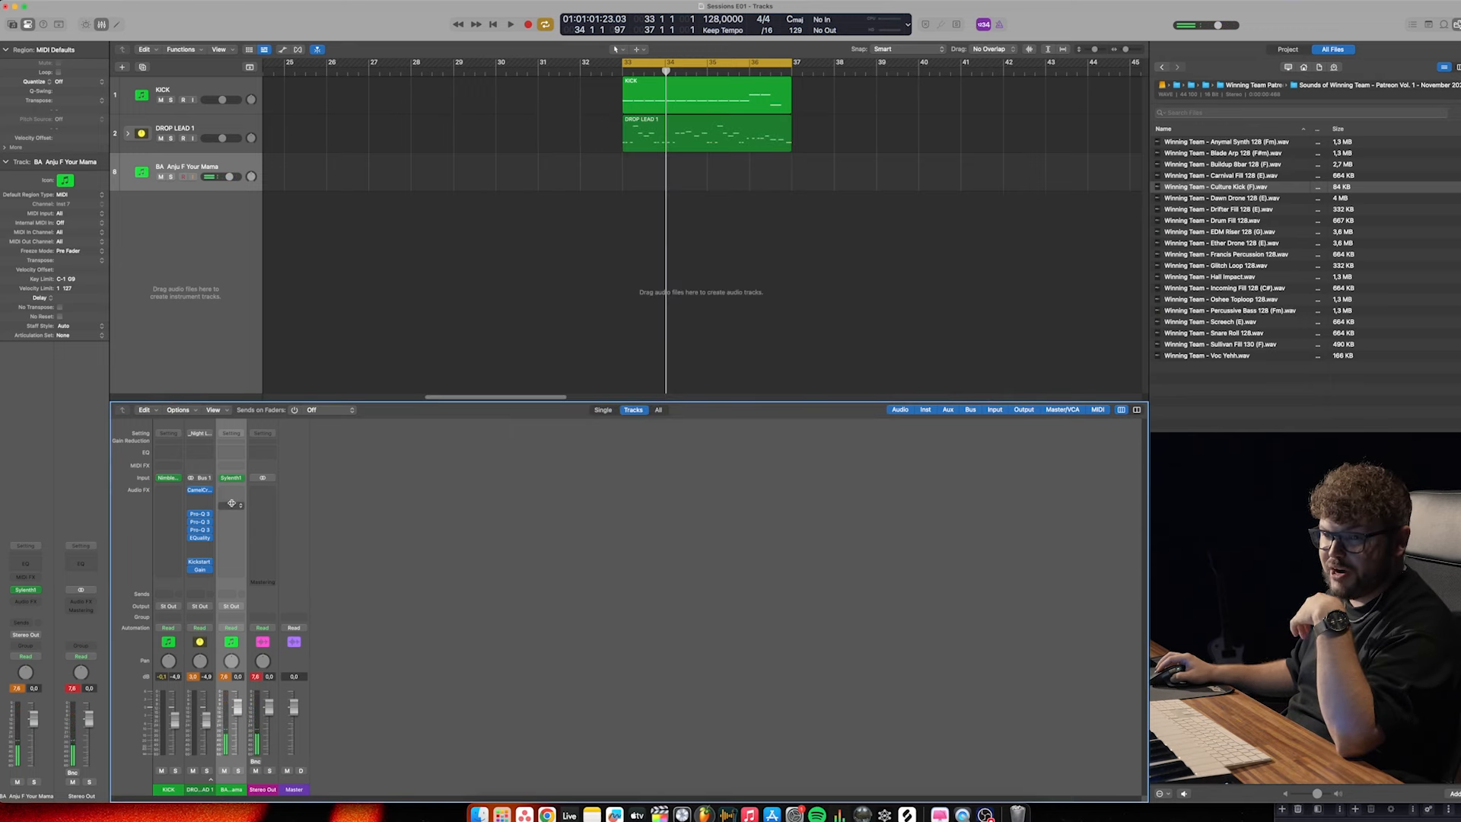
Mute the DROP LEAD 1 track and insert Pro-Q 3 in the first effect slot of the new bass channel
left_click(234, 492)
left_click(517, 551)
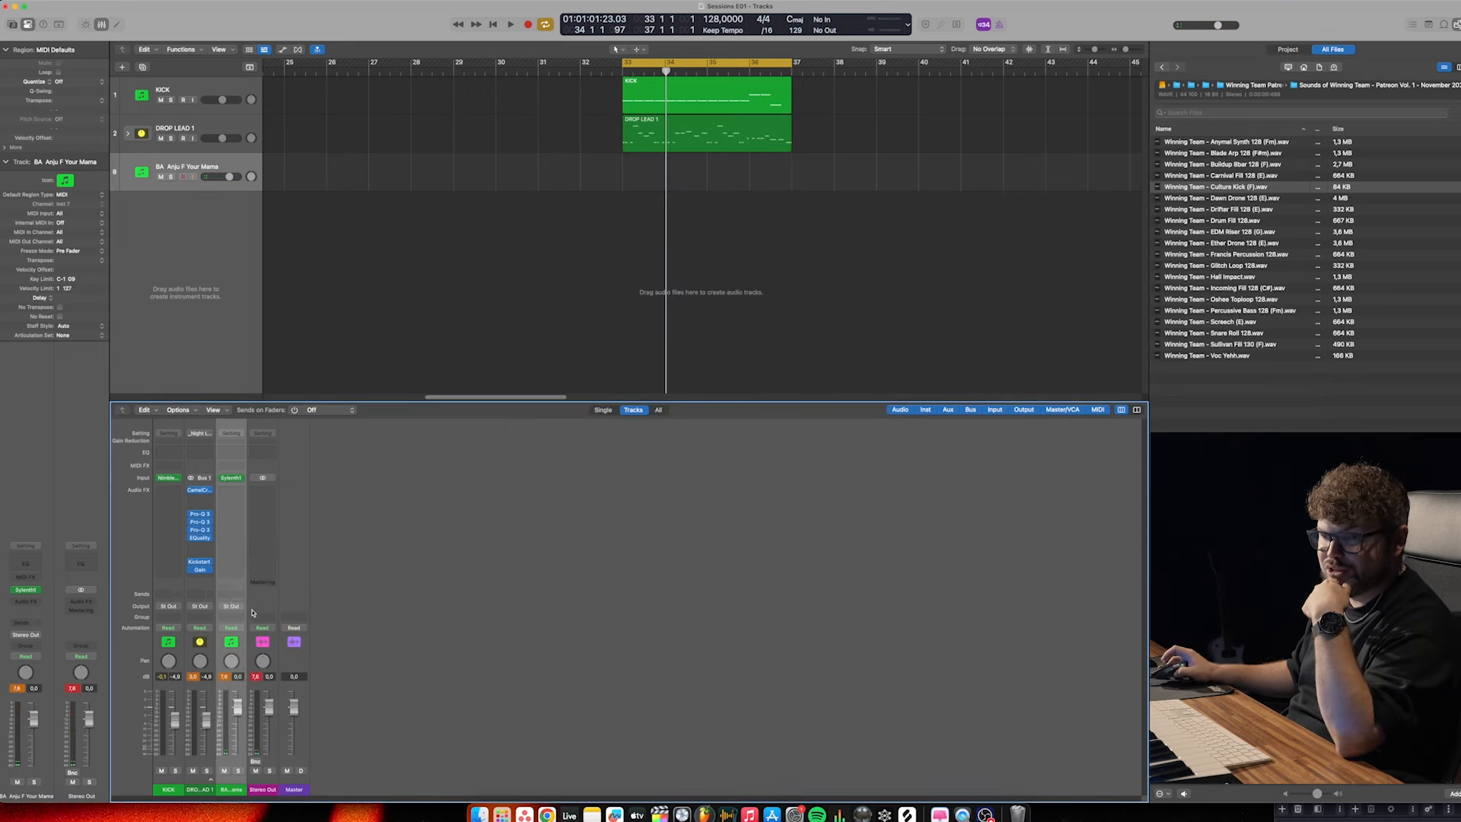
left_click(161, 139)
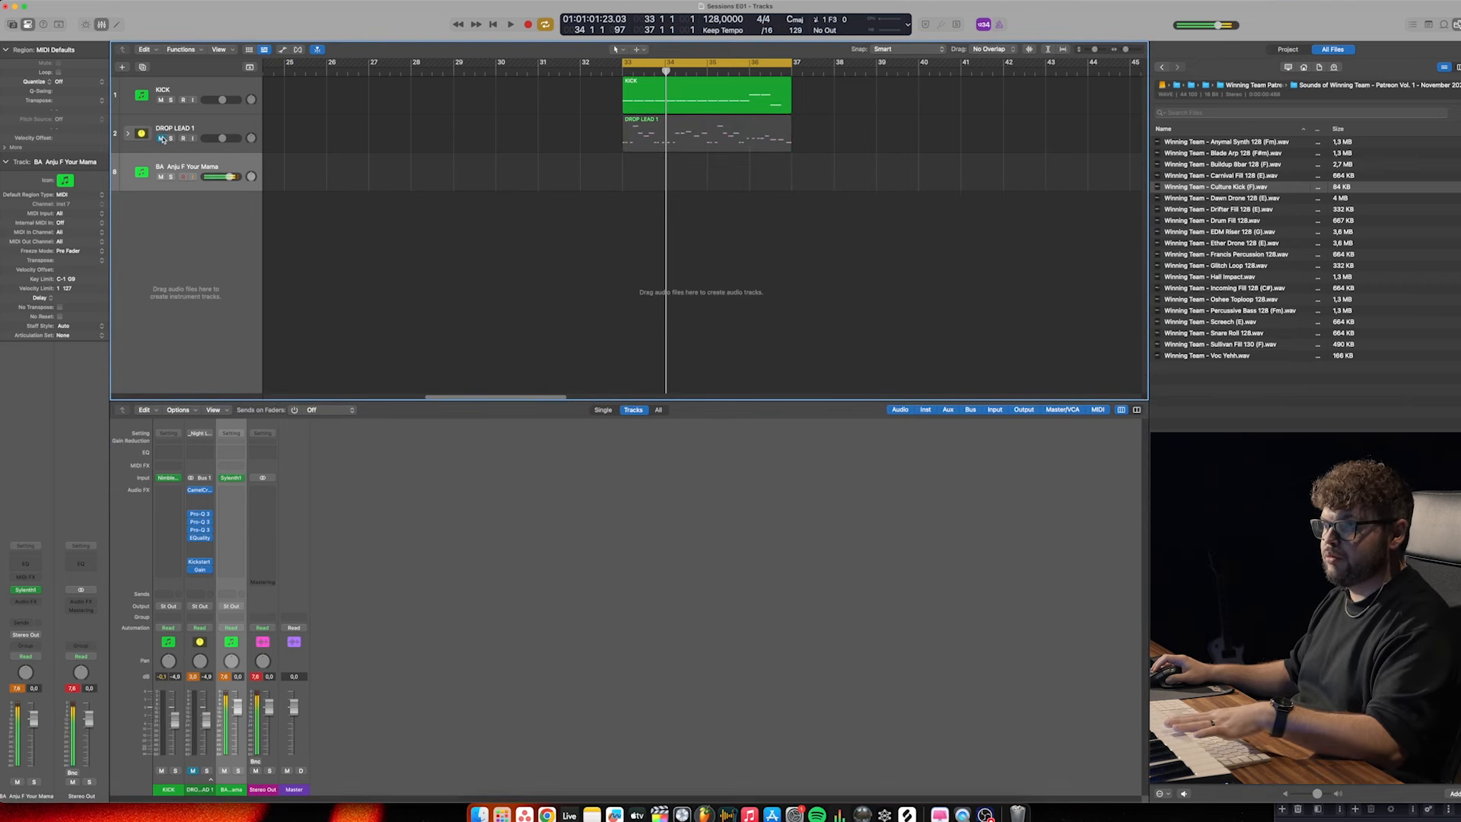
left_click(230, 493)
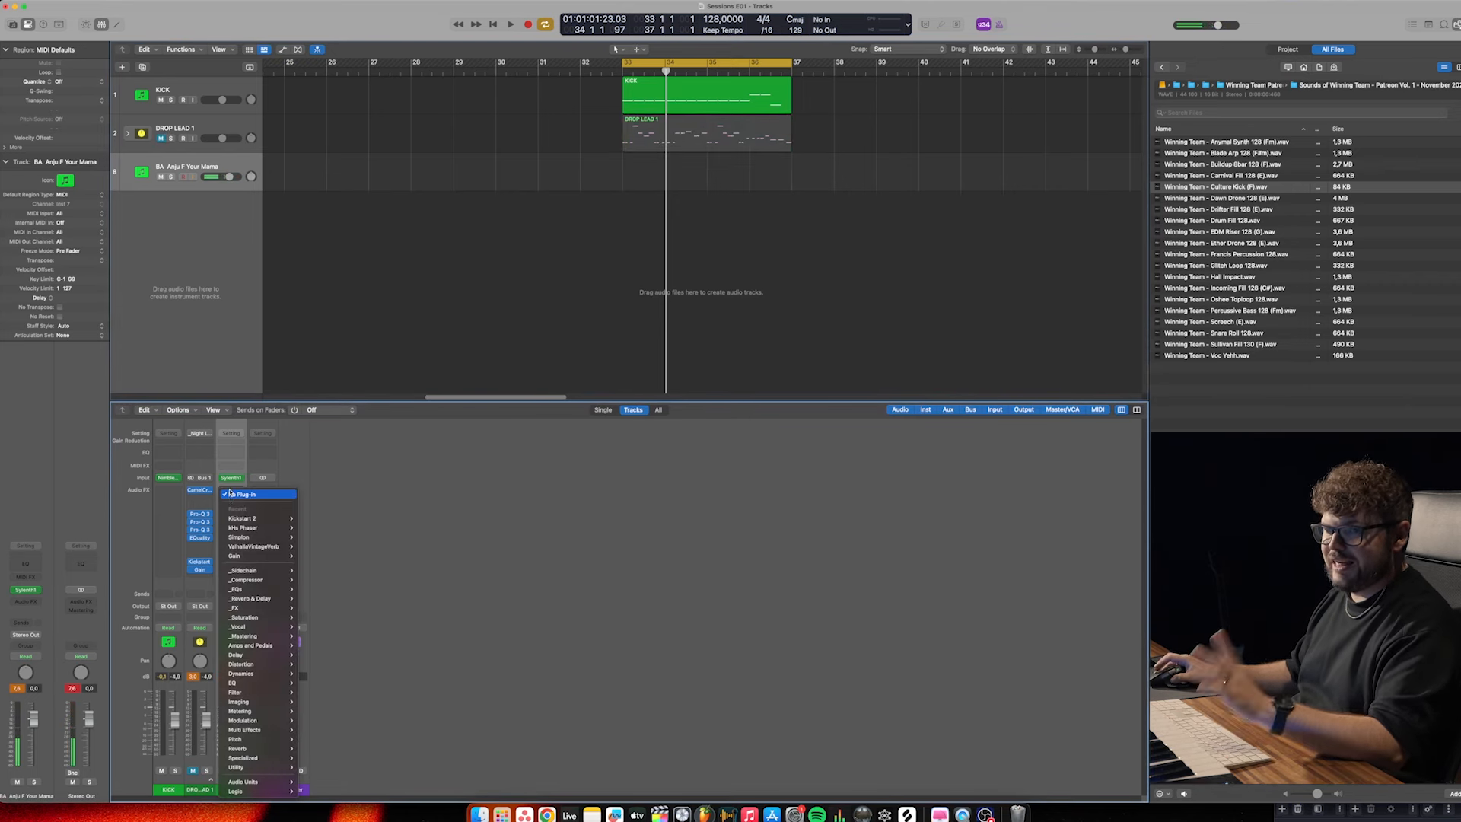
mouse_move(259, 588)
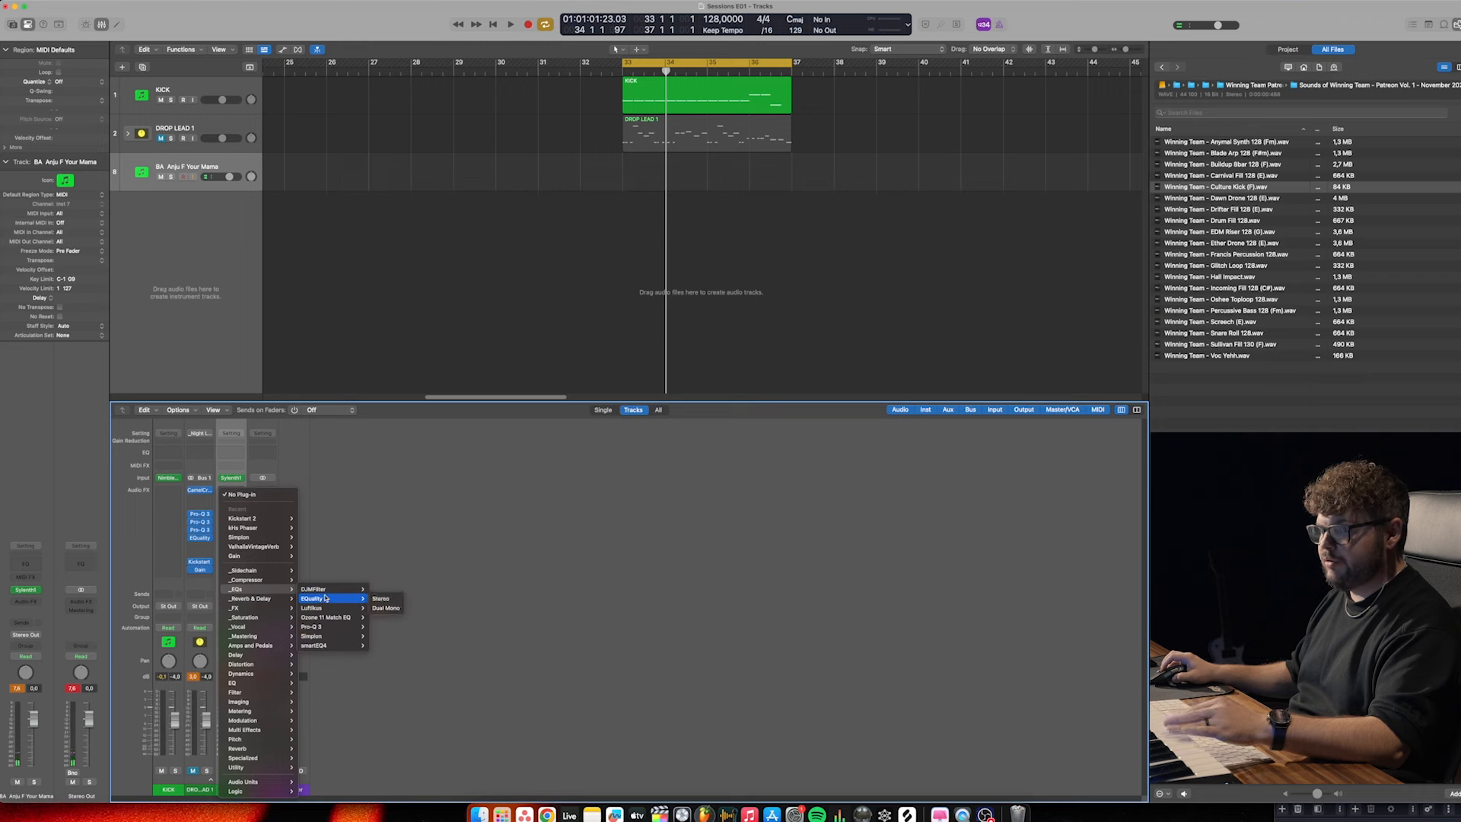
mouse_move(336, 628)
left_click(387, 627)
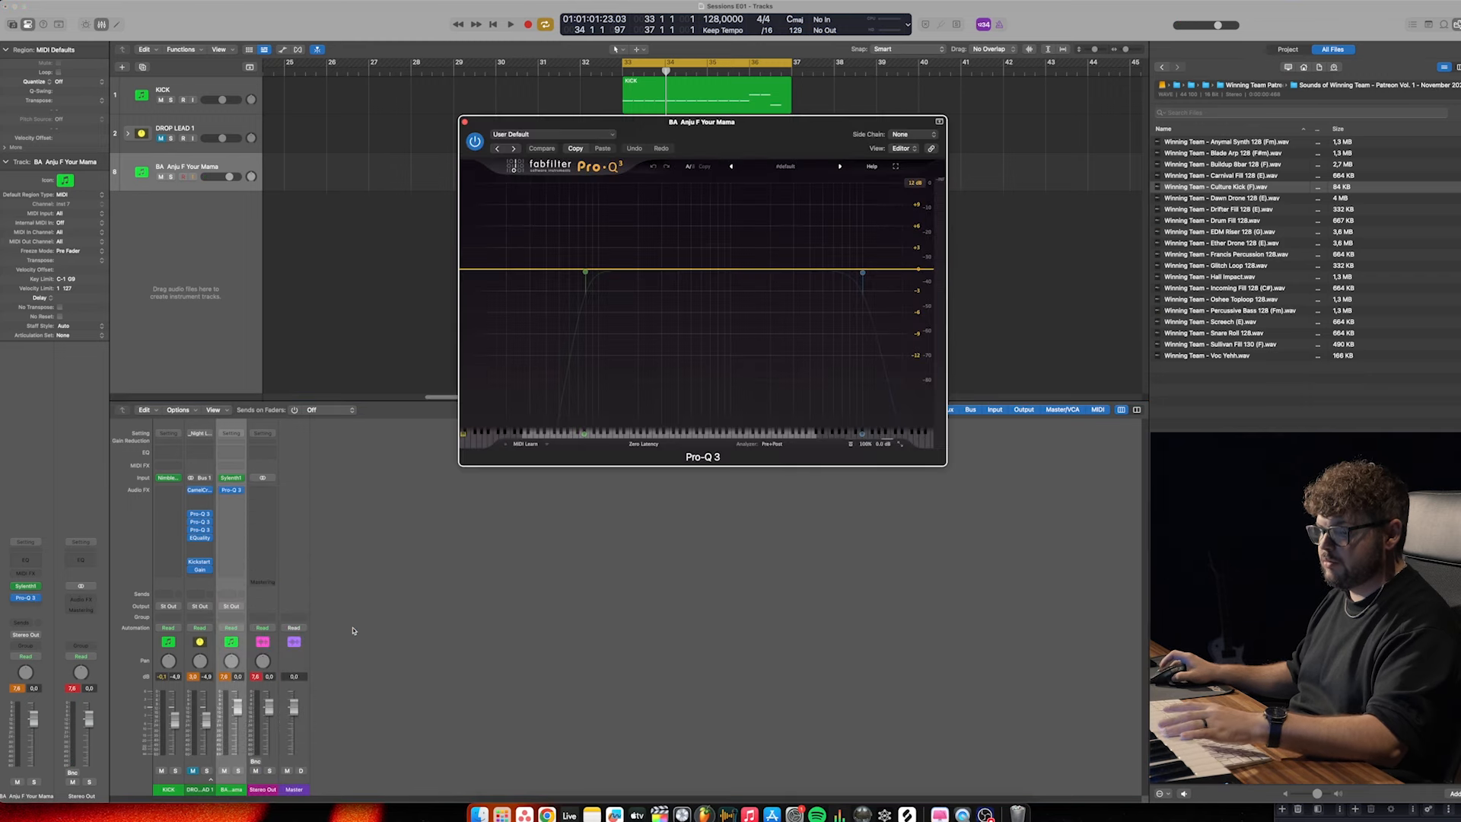
Enable the low cut band in the bass channel's Pro-Q 3, move it to about 101 Hz and close the plug-in
mouse_move(578, 273)
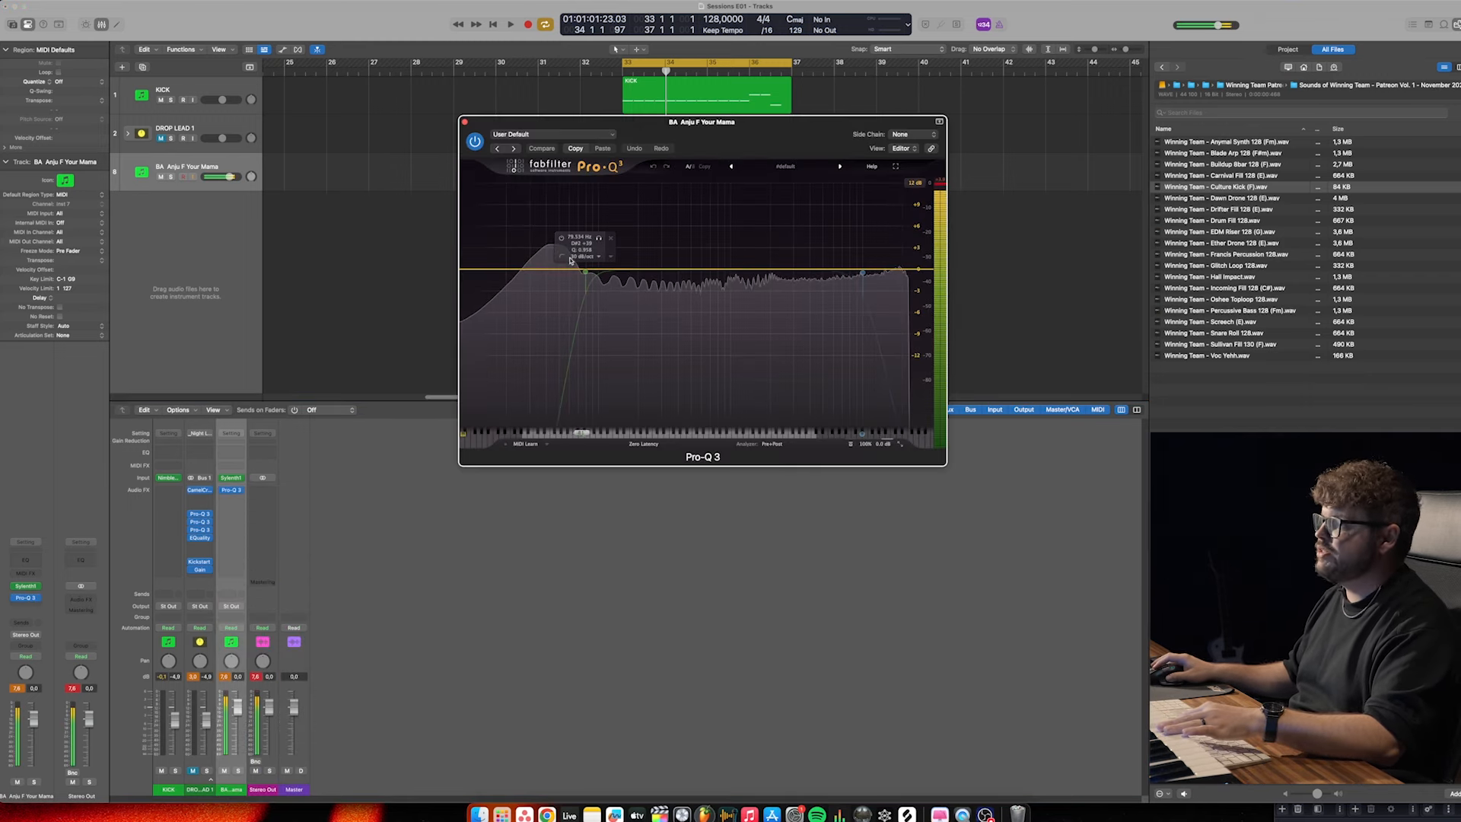
left_click(563, 239)
left_click_drag(585, 274, 600, 273)
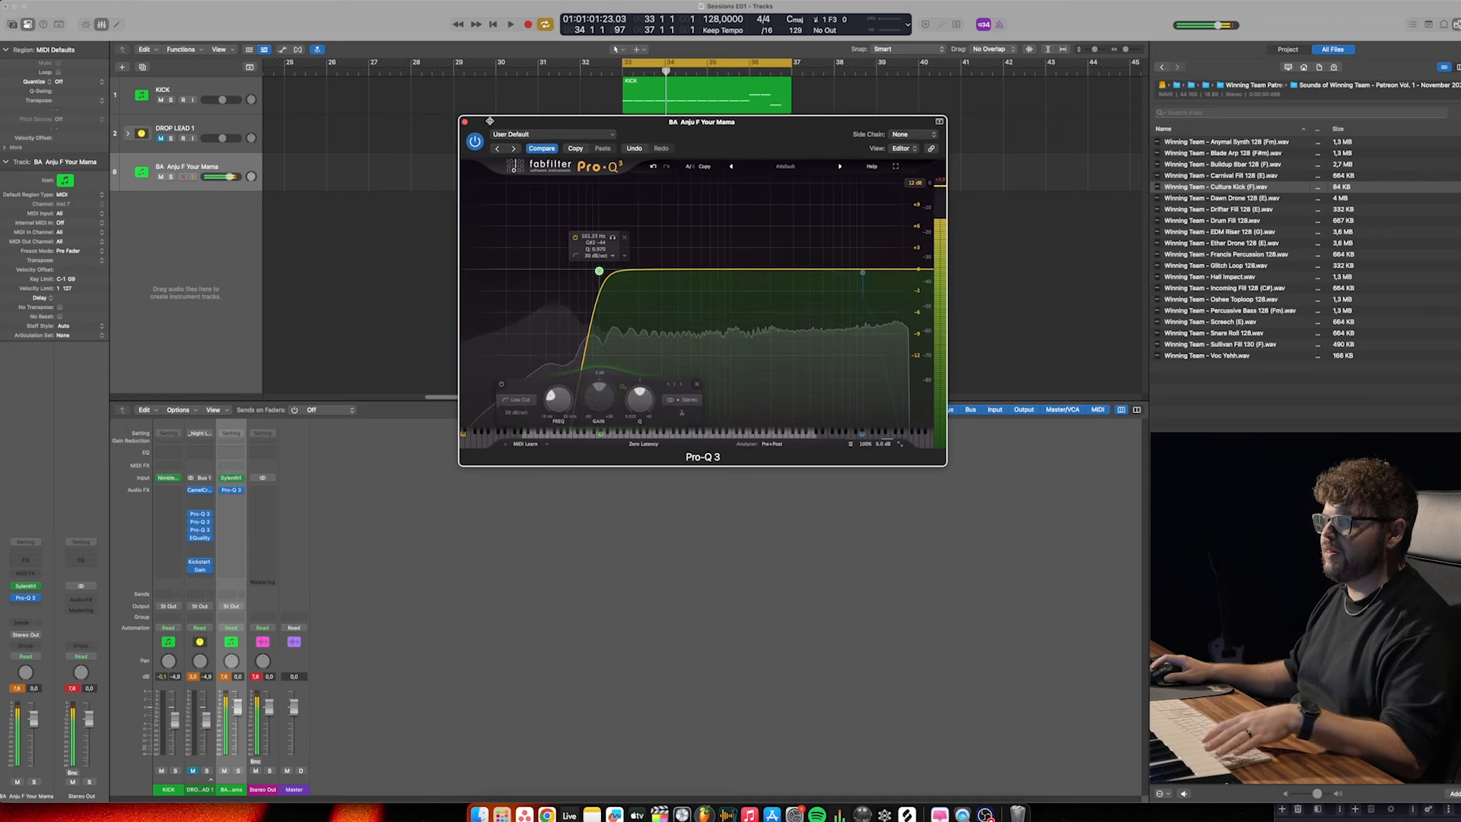
left_click(464, 122)
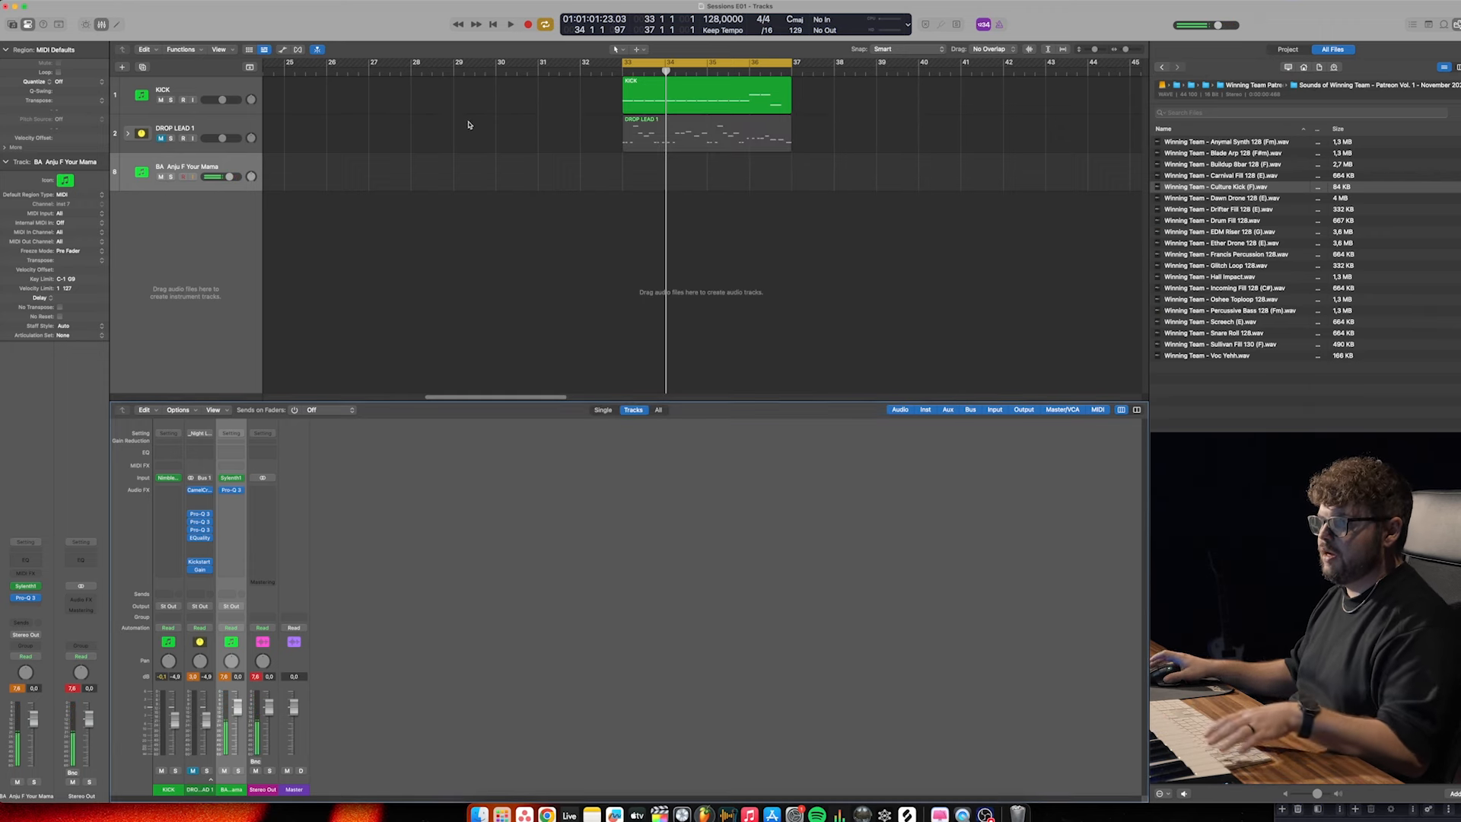
Copy the DROP LEAD 1 region onto the bass track and delete the copy's higher melody notes in bars 33 to 35
left_click_drag(670, 143, 671, 176)
double_click(685, 174)
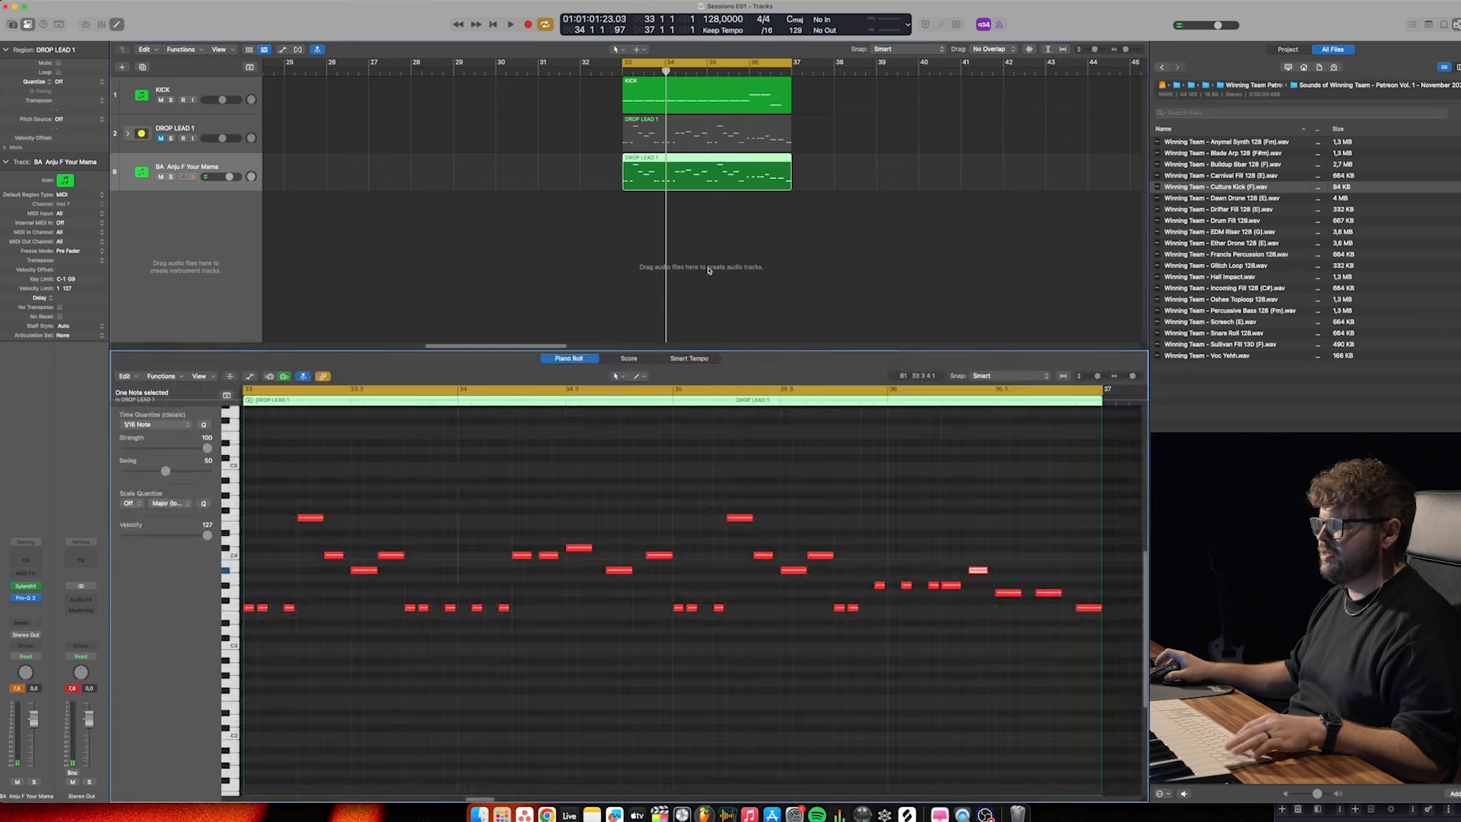
key("super+Left")
key("super+Left")
key("super+Left")
left_click_drag(349, 471, 714, 596)
key("Delete")
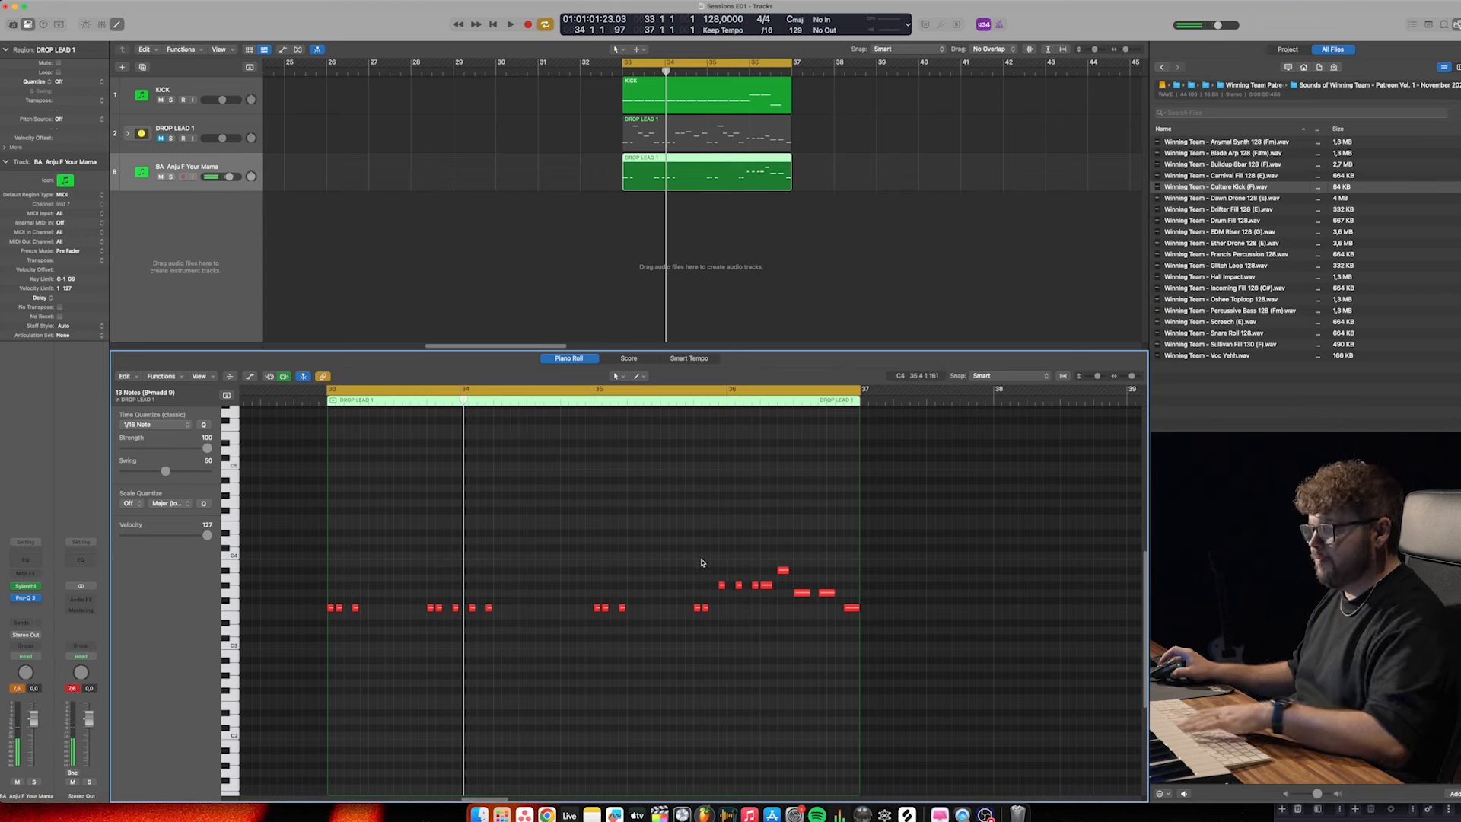
Mute the KICK track and play the thinned bass part on its own
key("space")
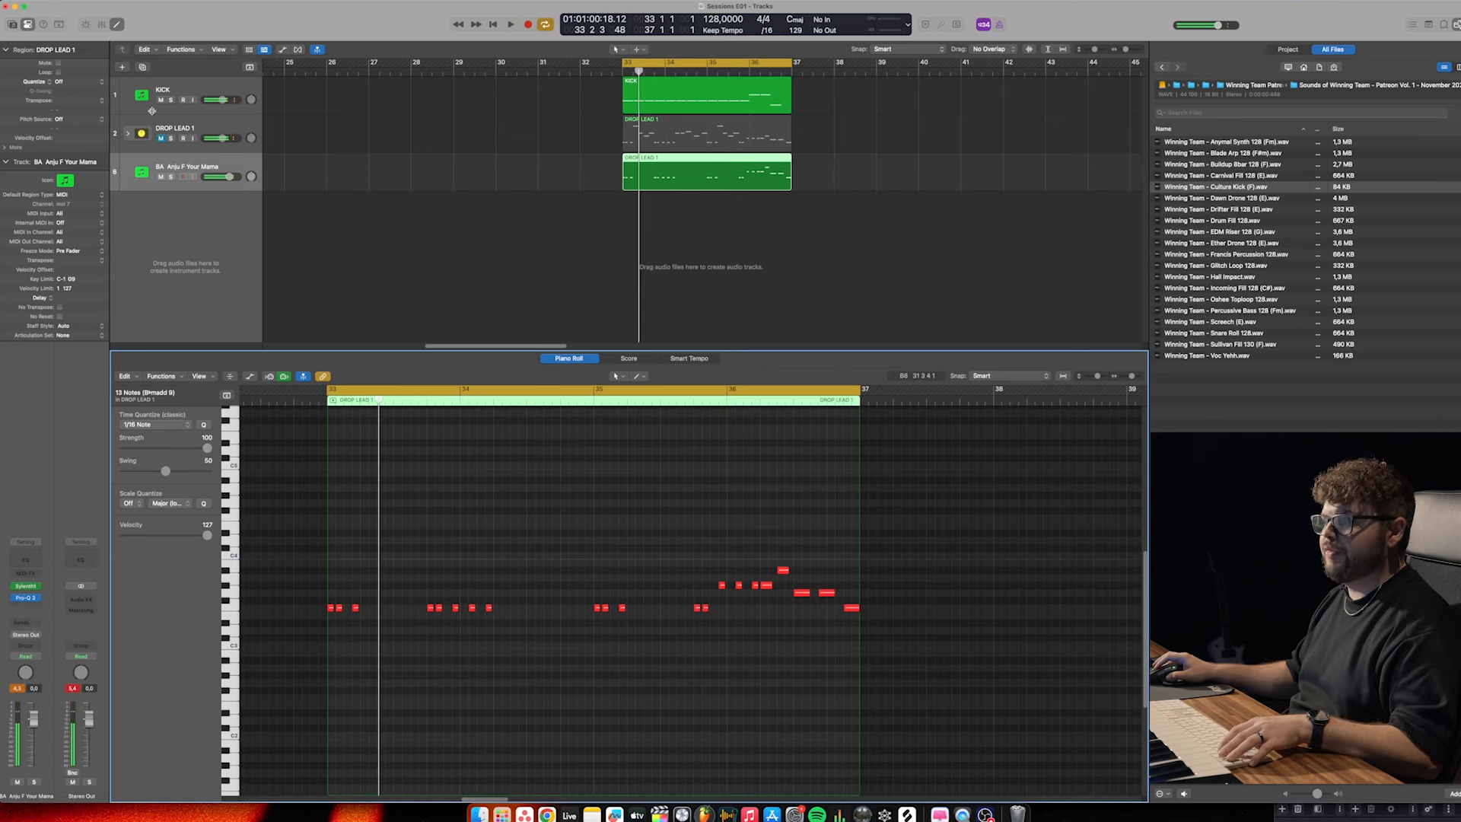
left_click(161, 99)
key("space")
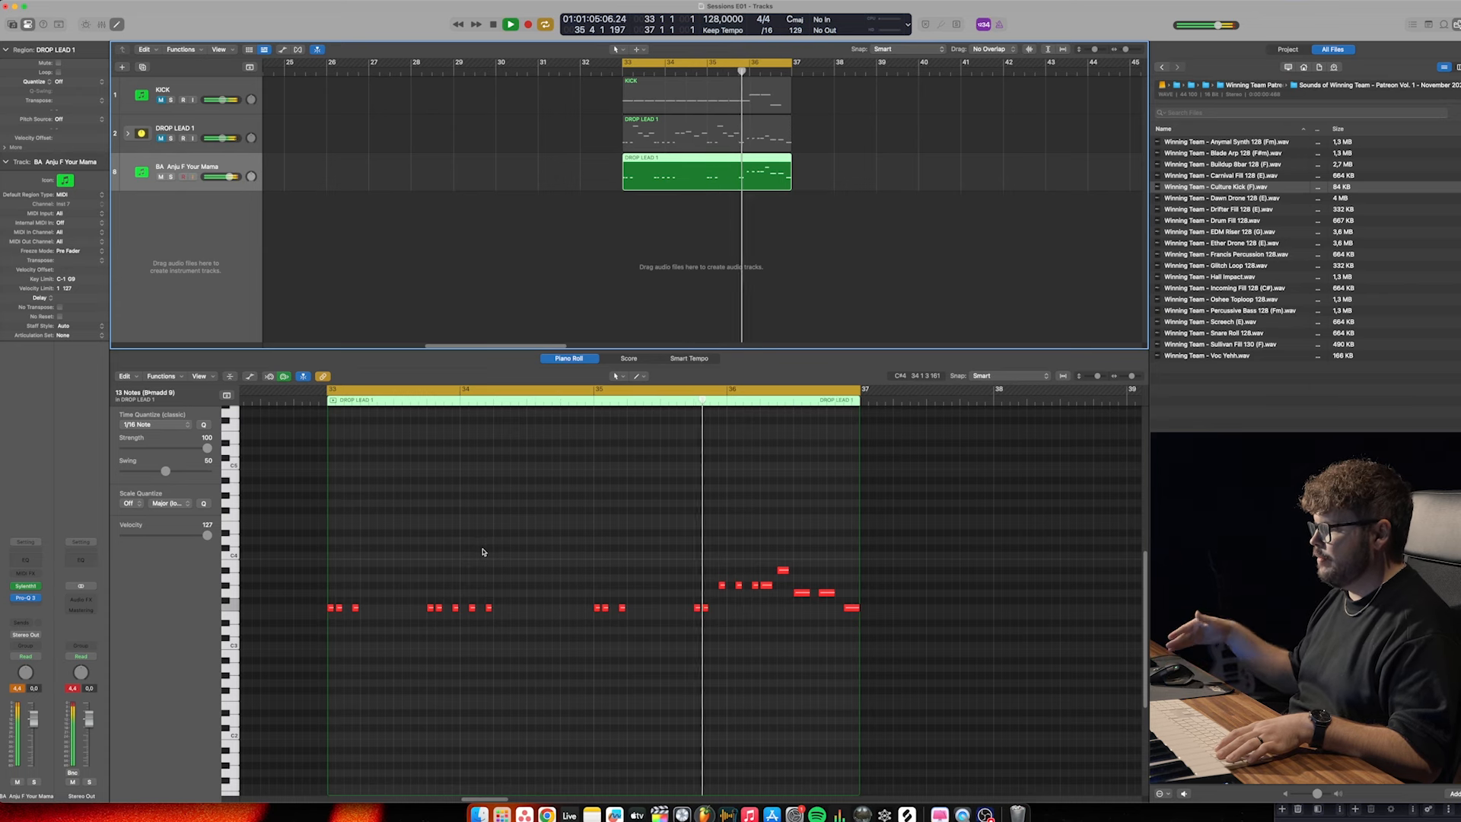
key("space")
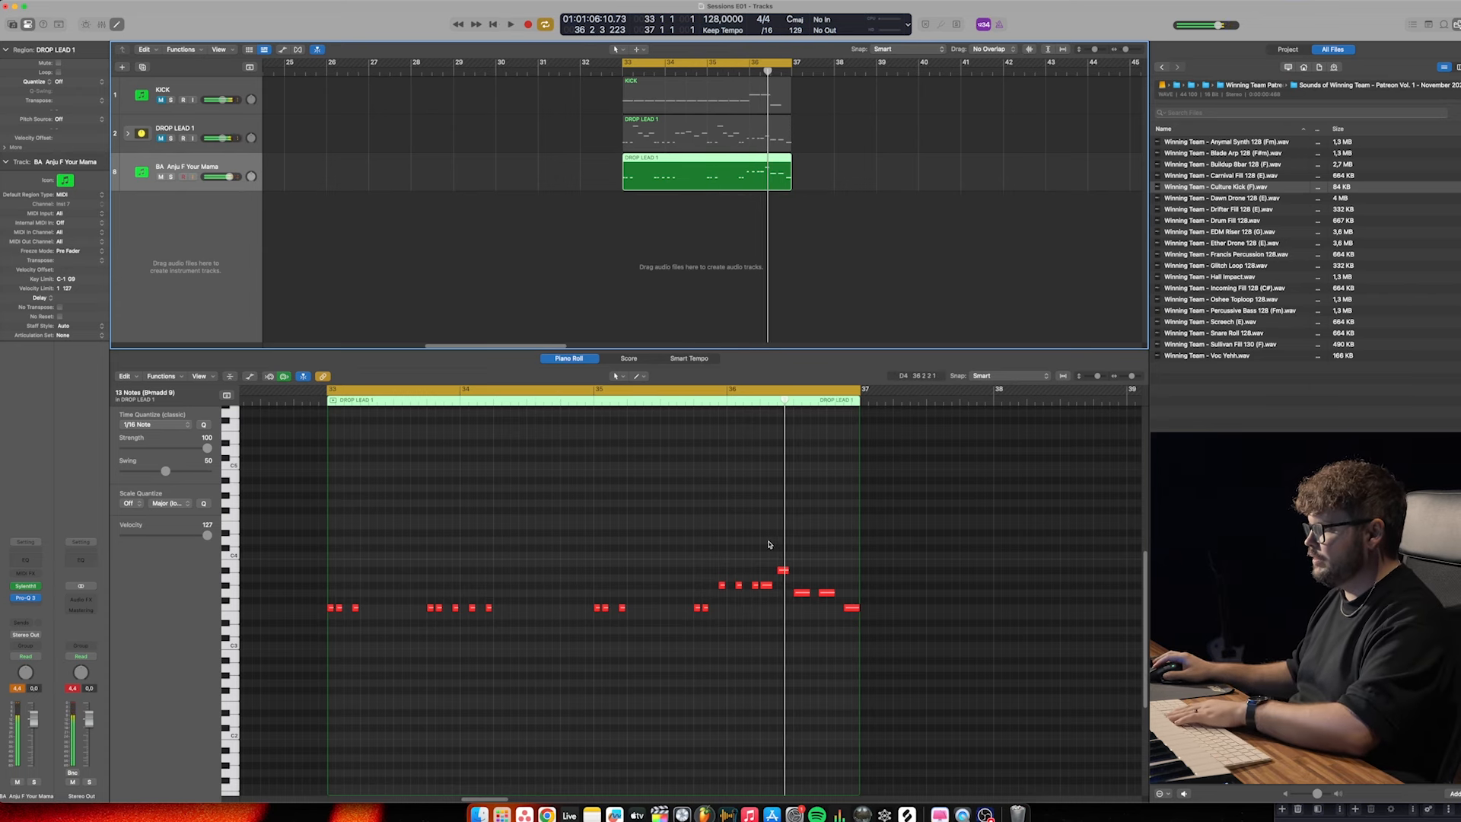
Delete the last five notes of the bass region in bar 36 and play the part again
left_click_drag(771, 549, 857, 652)
key("Delete")
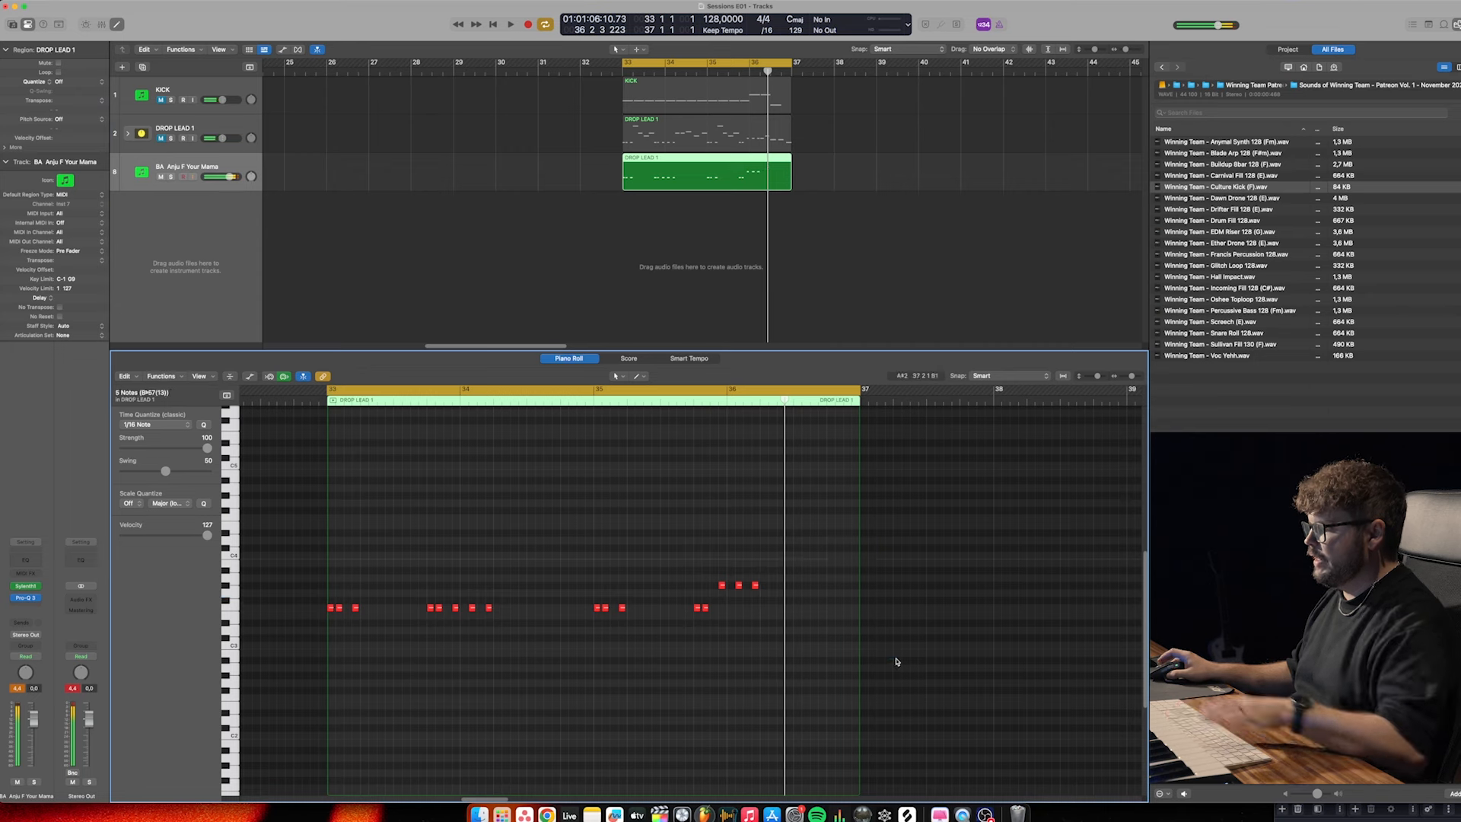
key("space")
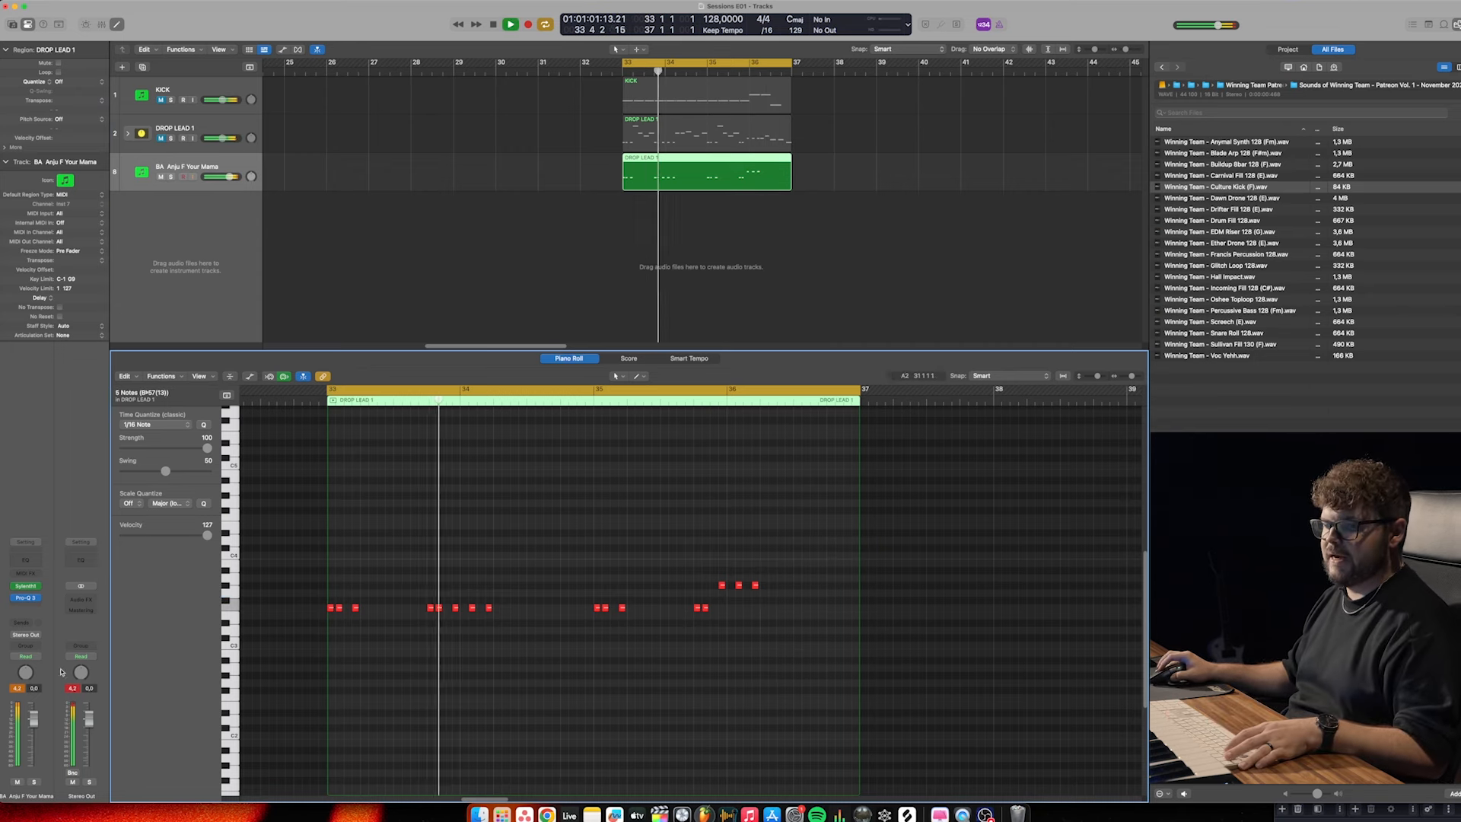
Show the mixer, insert Output's Thermal below Pro-Q 3 on the bass channel and open its window
key("x")
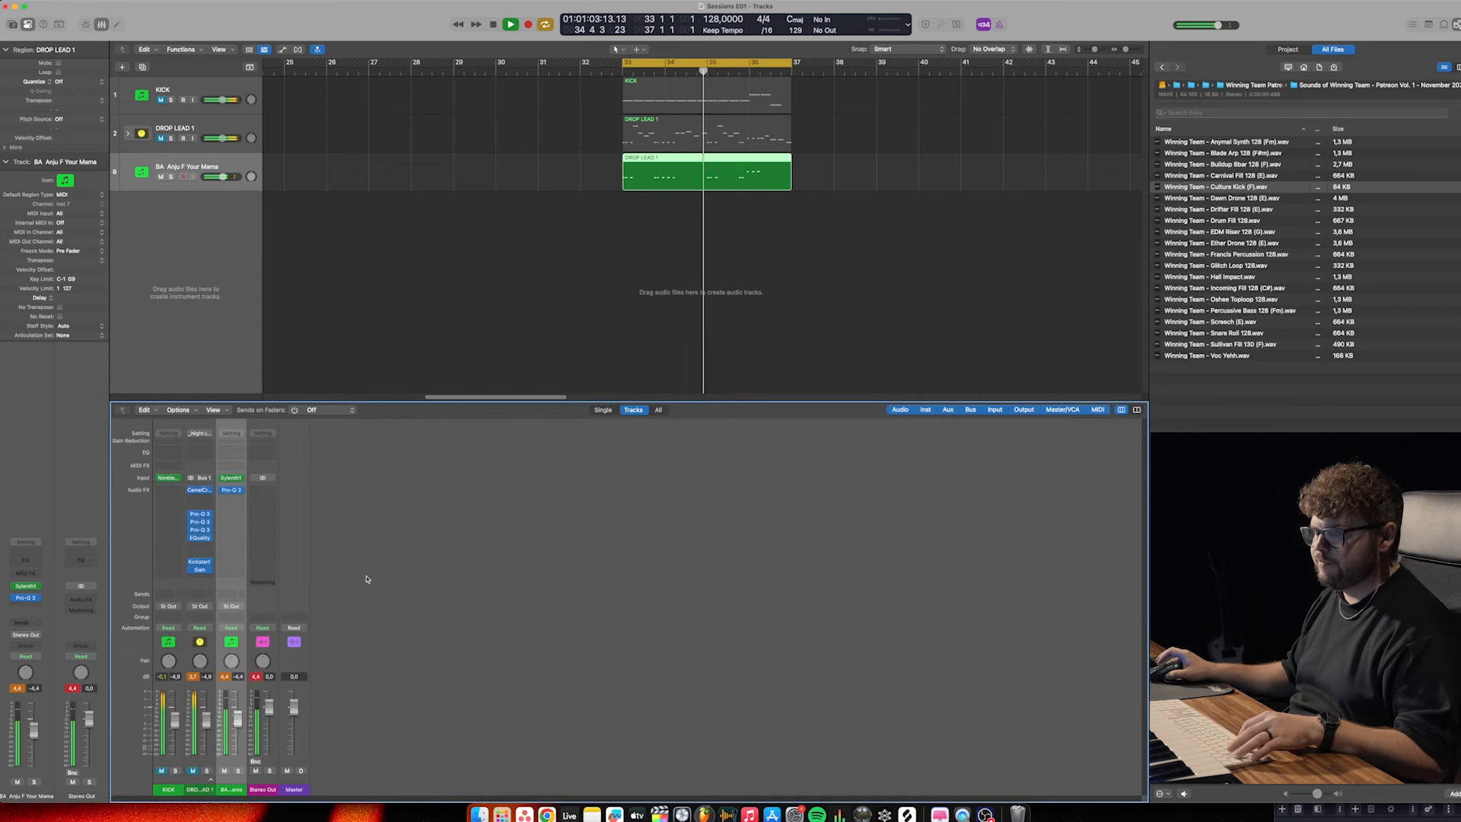
left_click(227, 506)
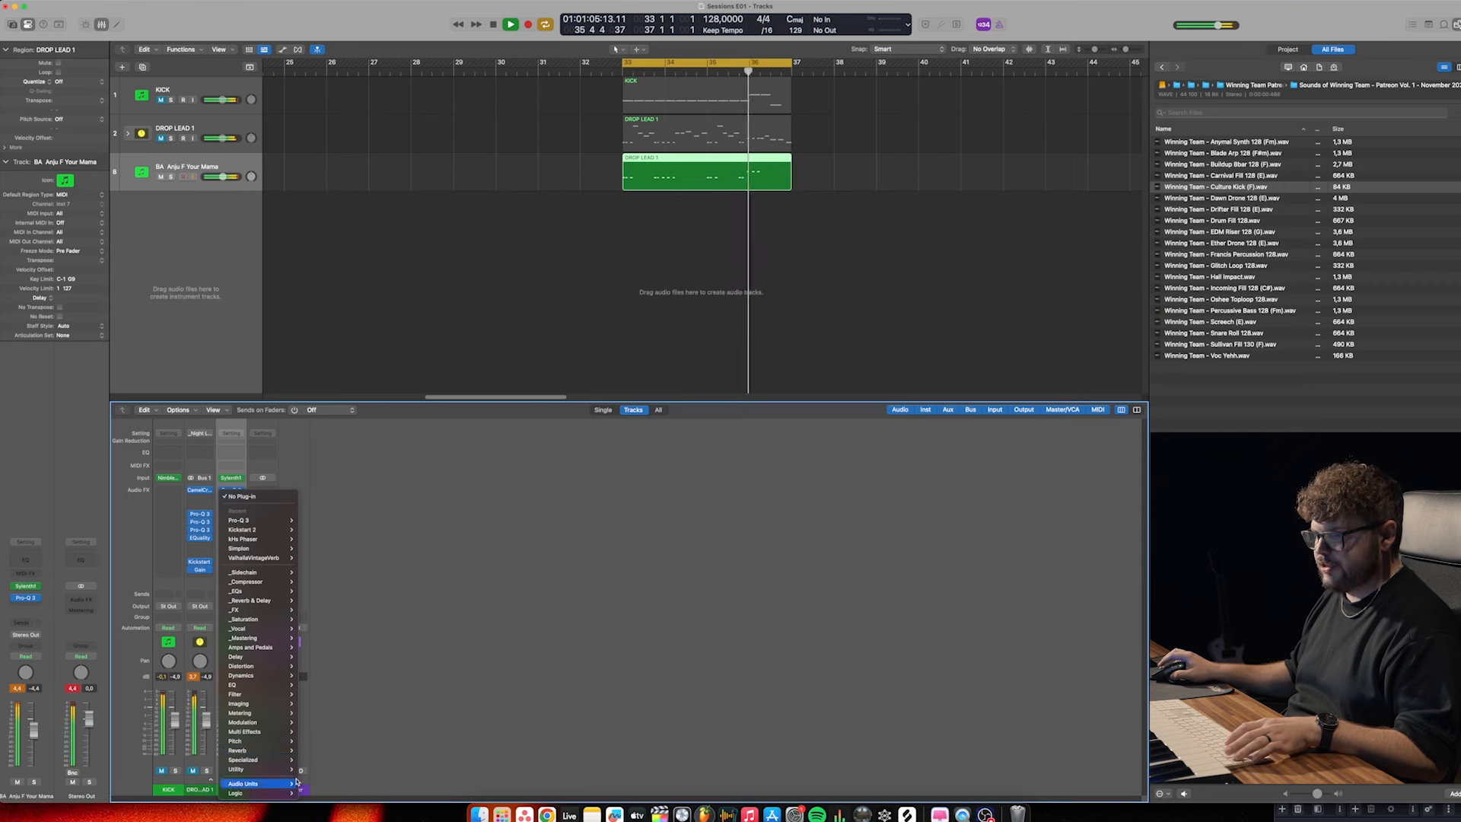
mouse_move(251, 783)
mouse_move(345, 691)
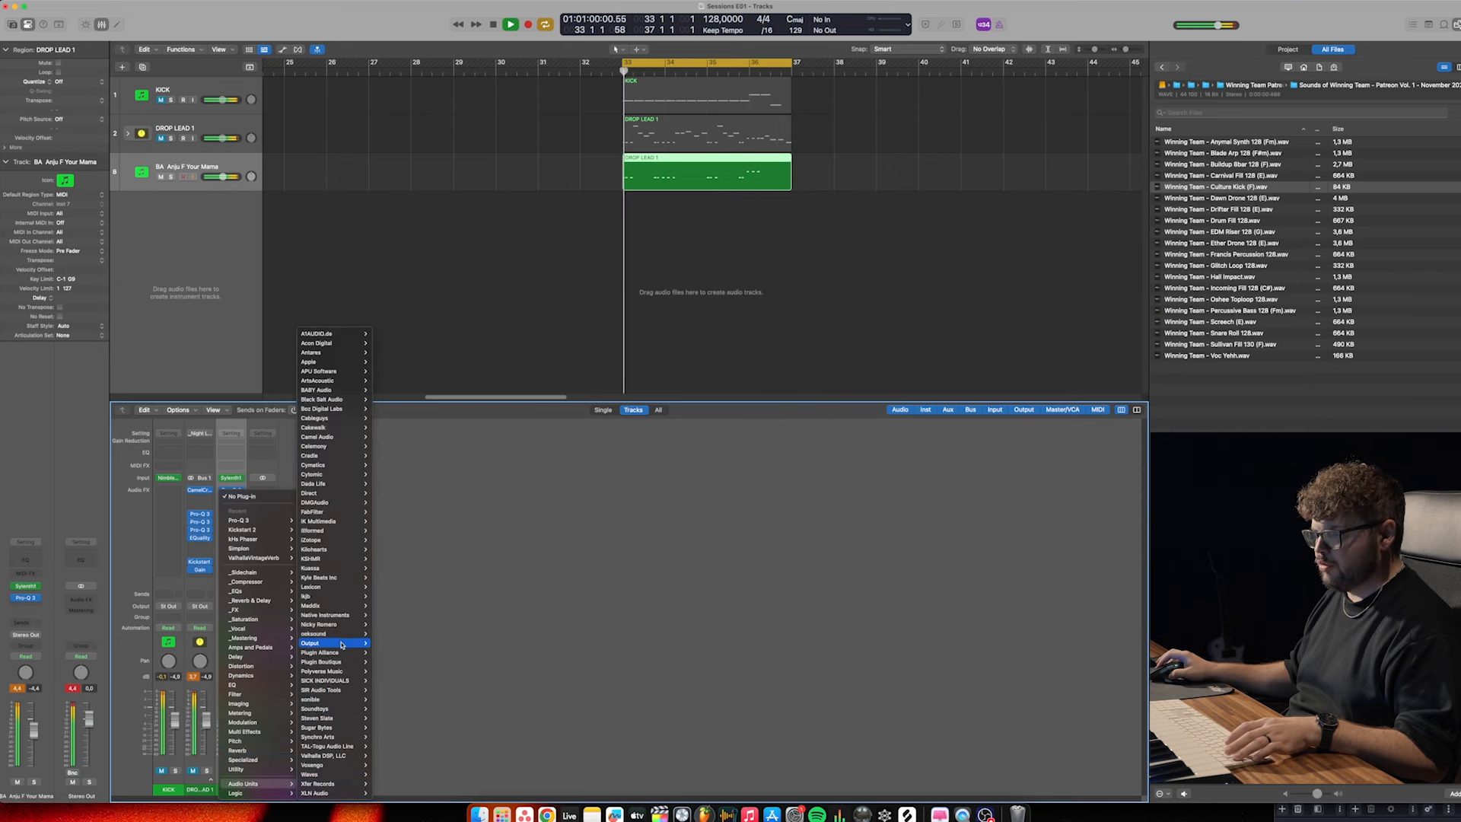
left_click(397, 645)
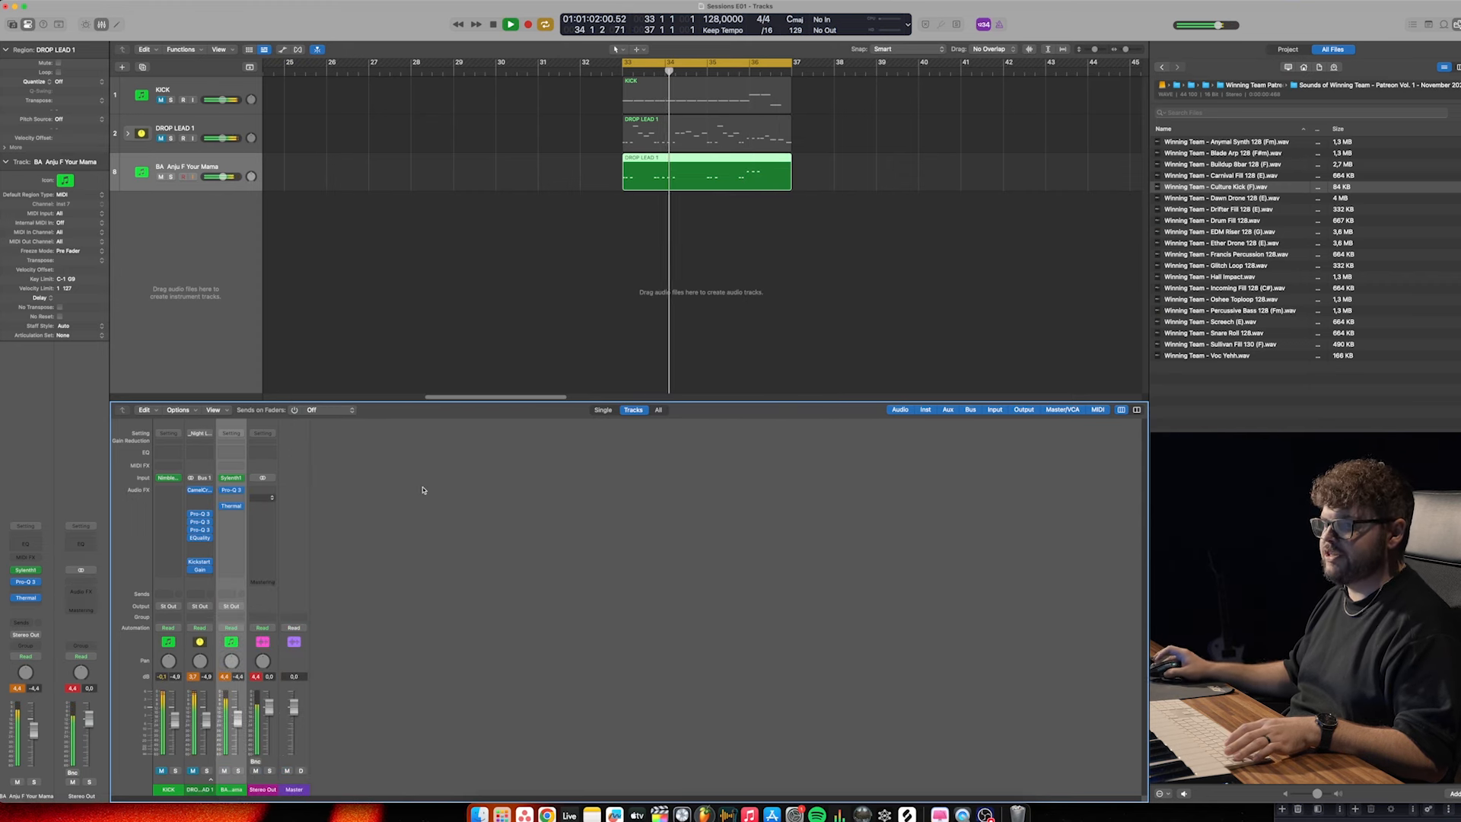
left_click(231, 507)
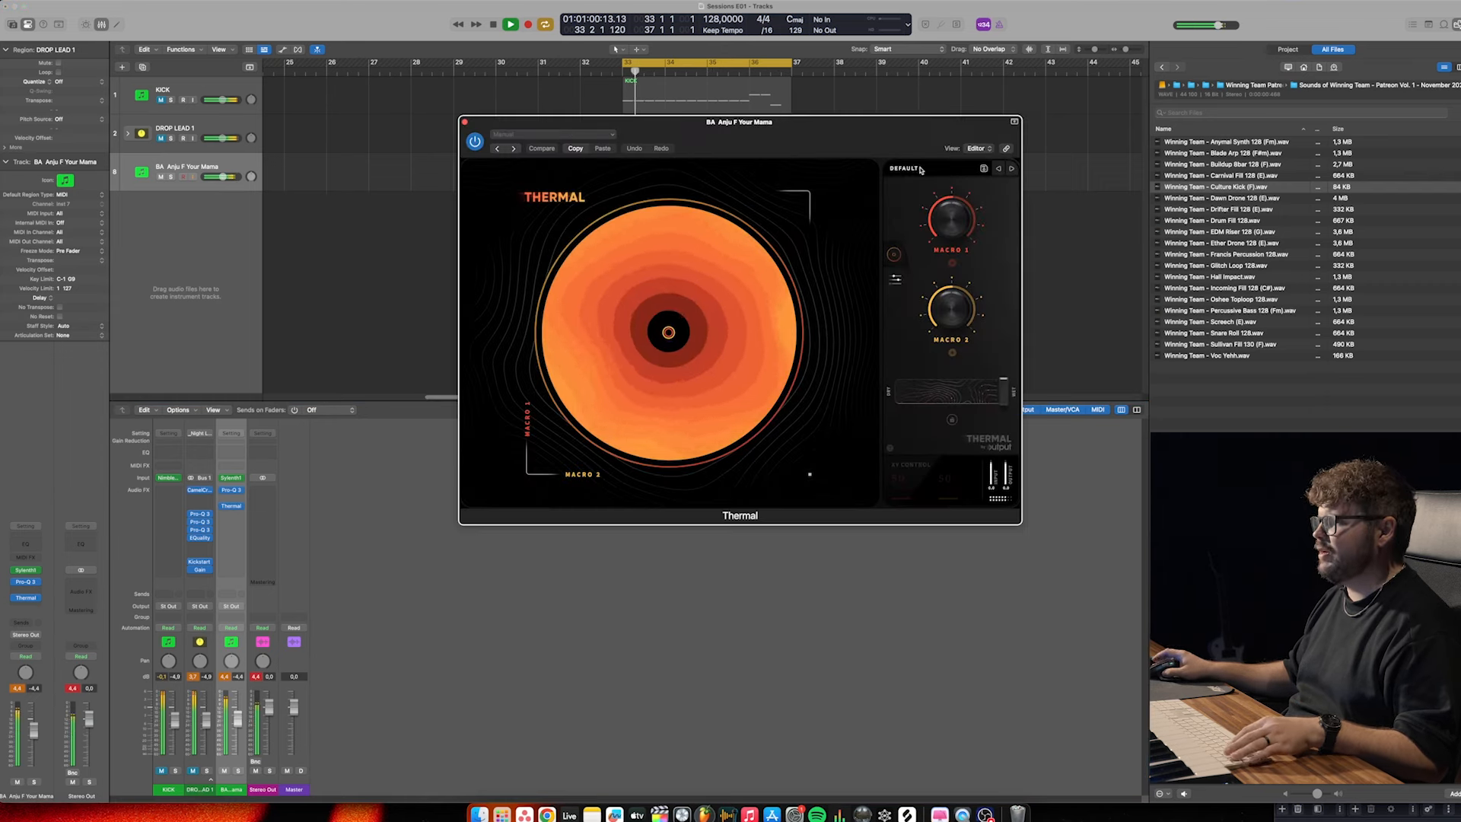
Audition the Thick Fold, Agitated Lows and Fat Sliders bass presets in Thermal and settle on Agitated Lows
left_click(905, 169)
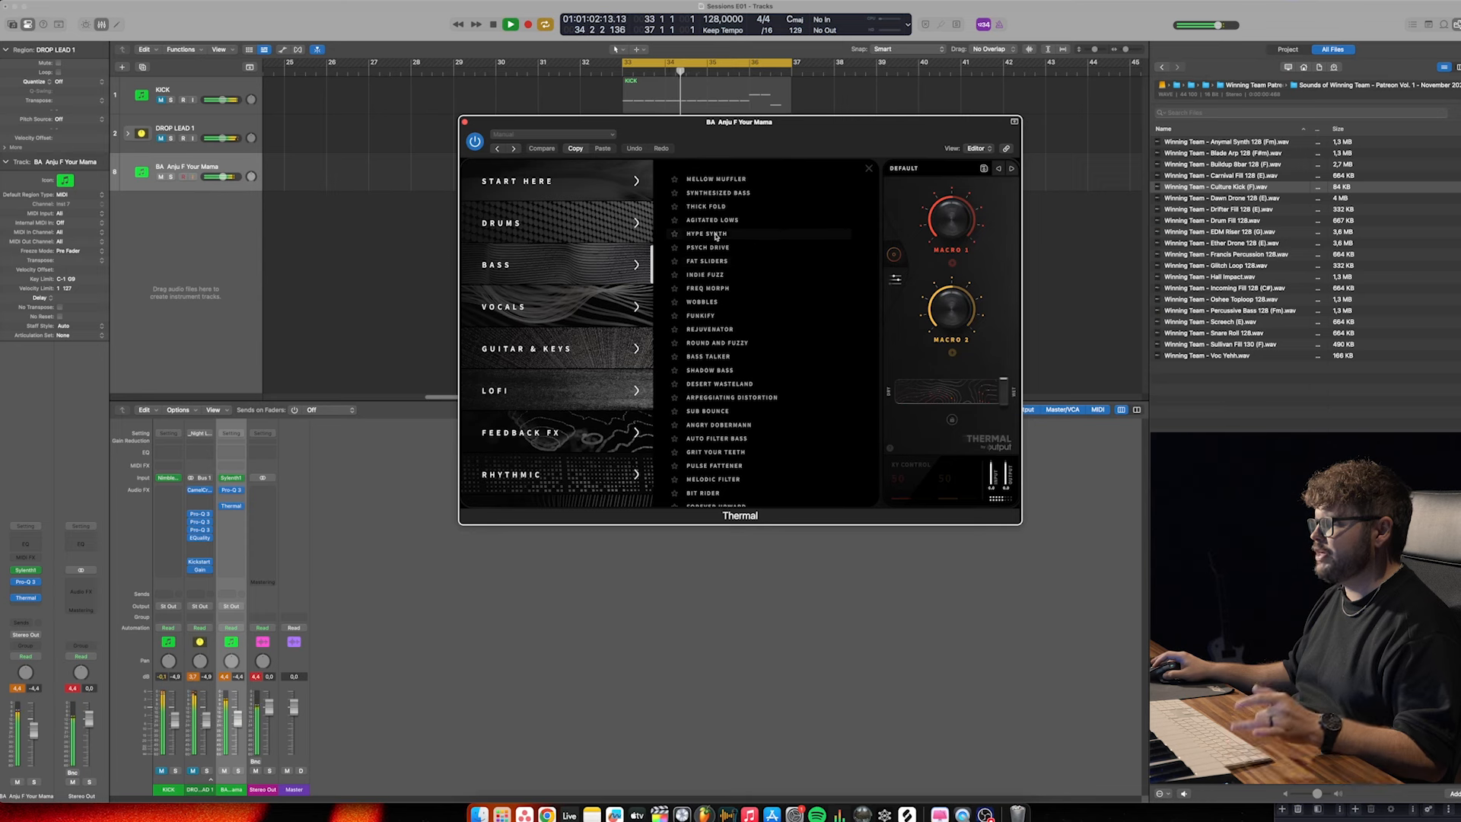
left_click(716, 207)
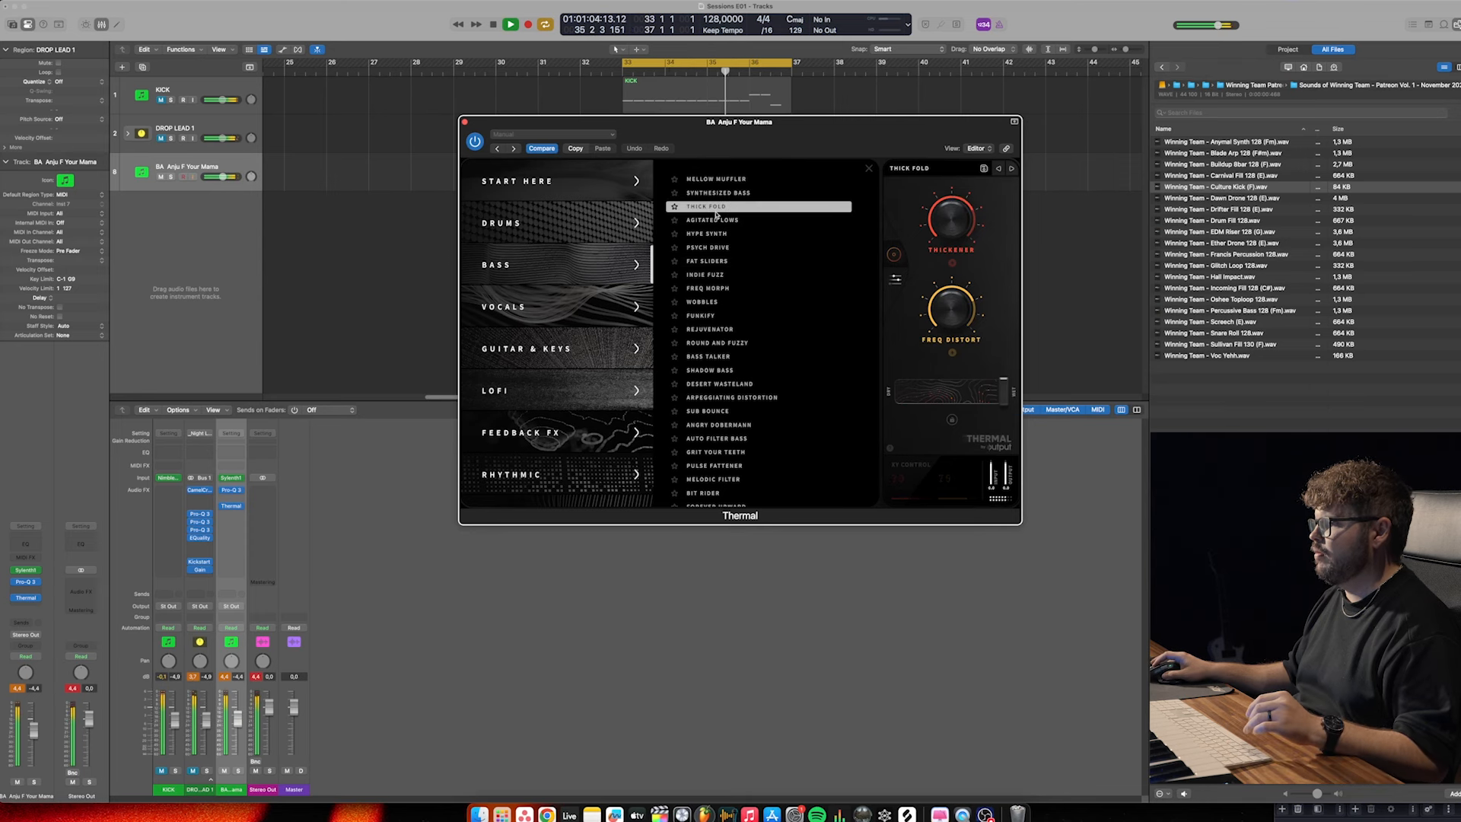
left_click(716, 220)
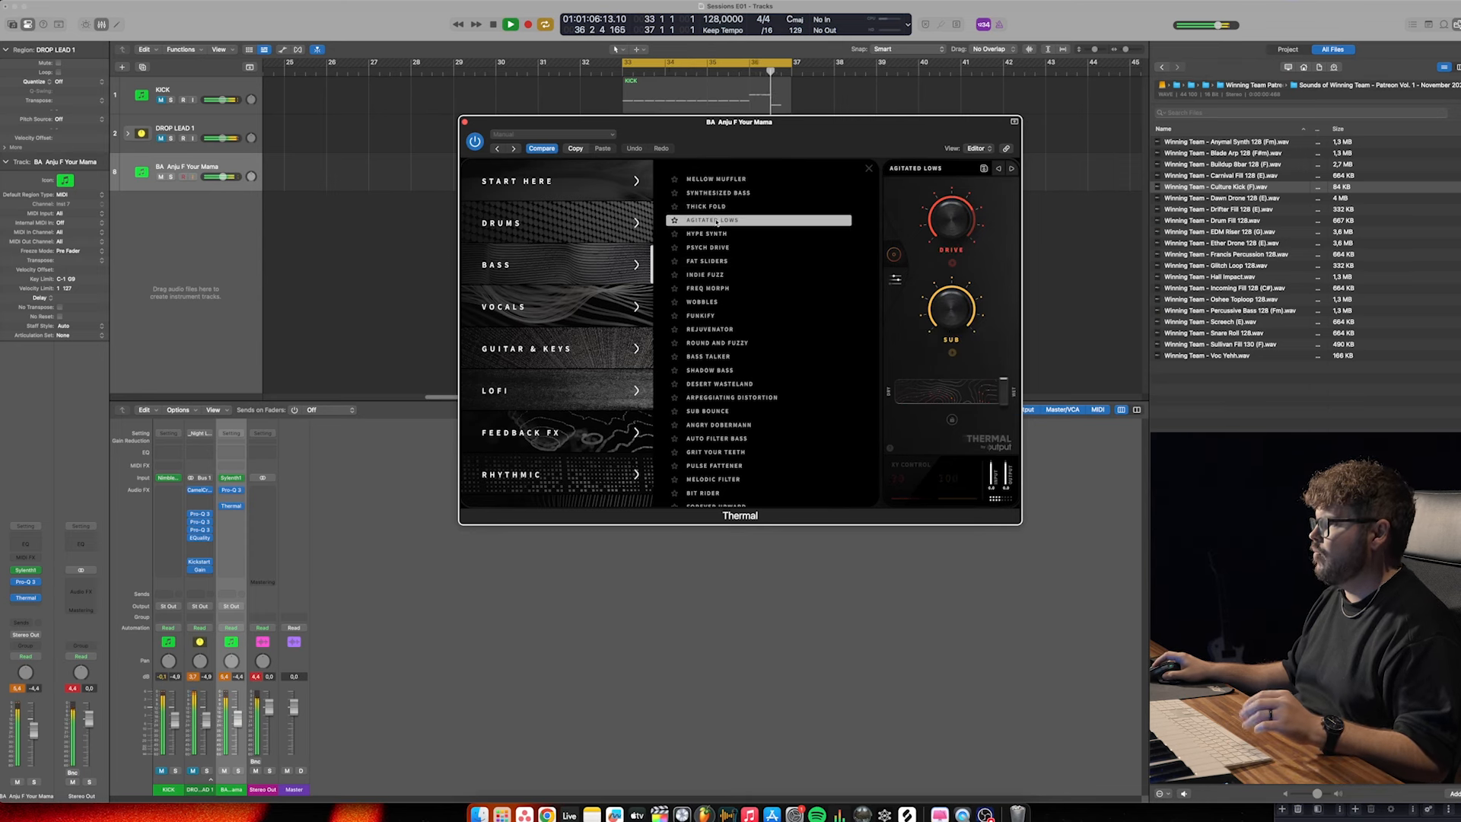
left_click(725, 260)
left_click(720, 223)
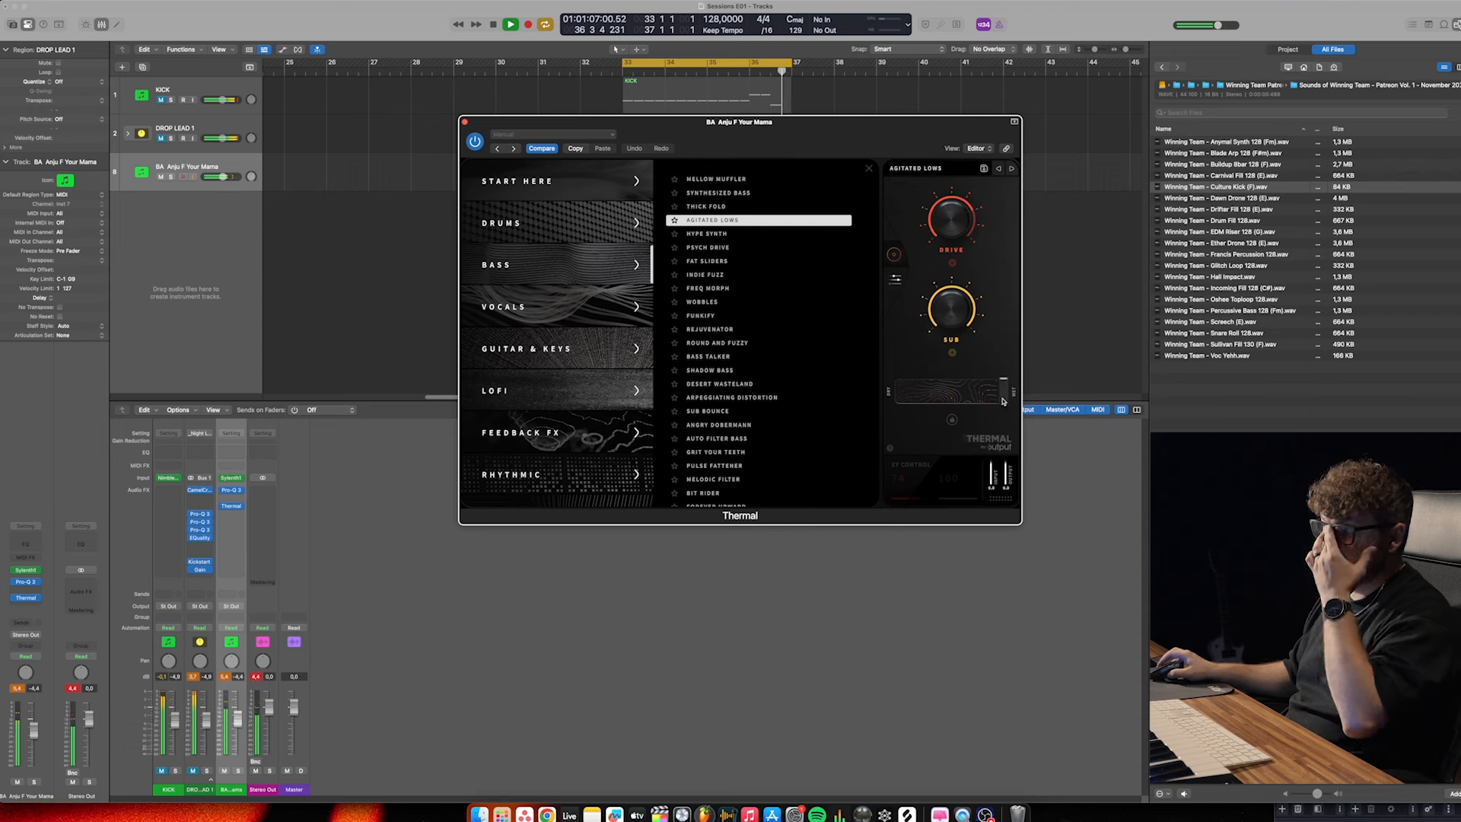
Move Thermal directly beneath Pro-Q 3 on the bass channel and insert a second Pro-Q 3 in the slot after it
left_click_drag(232, 500, 233, 499)
left_click(232, 508)
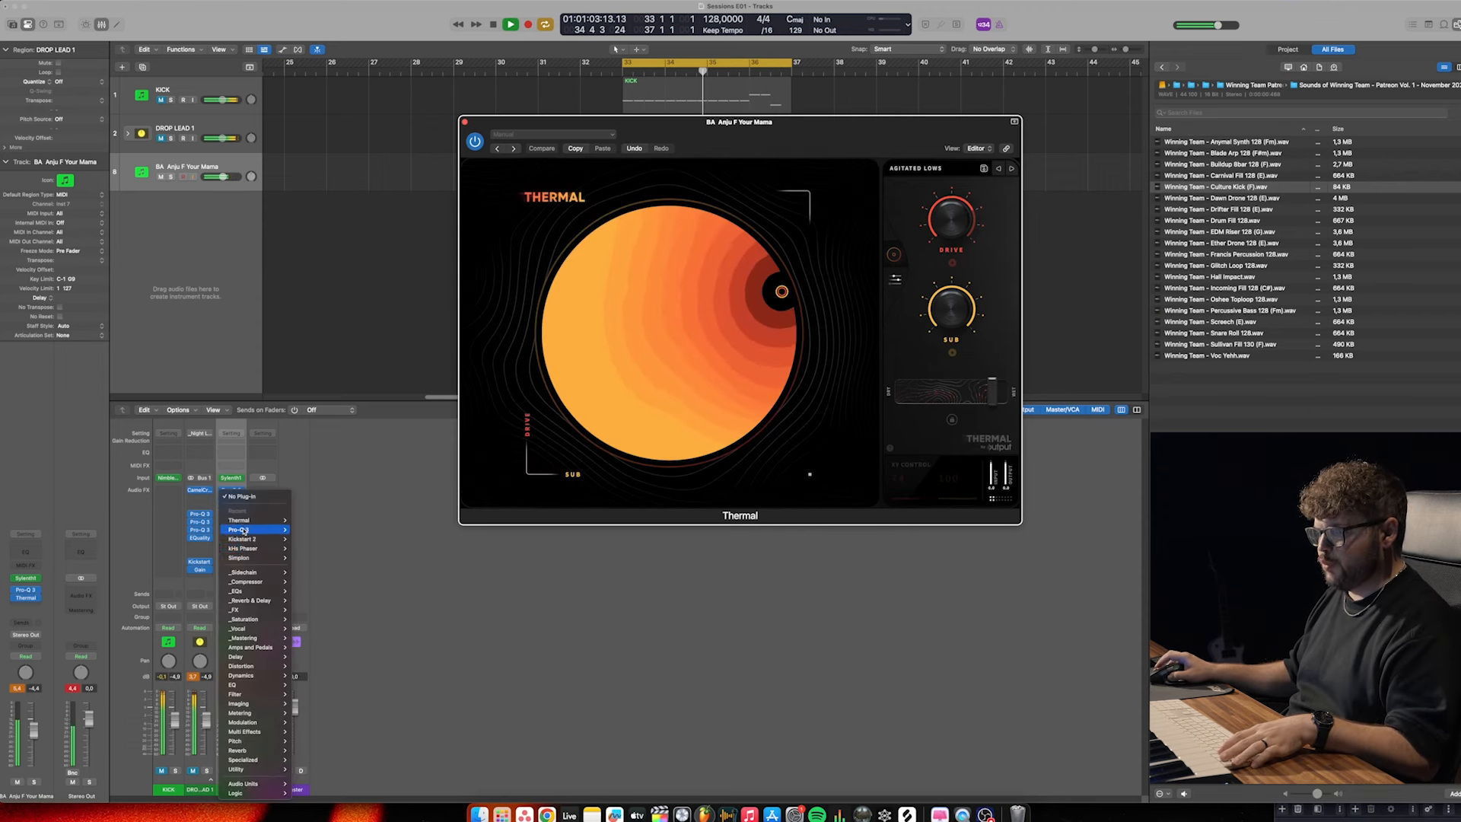
mouse_move(253, 526)
left_click(302, 529)
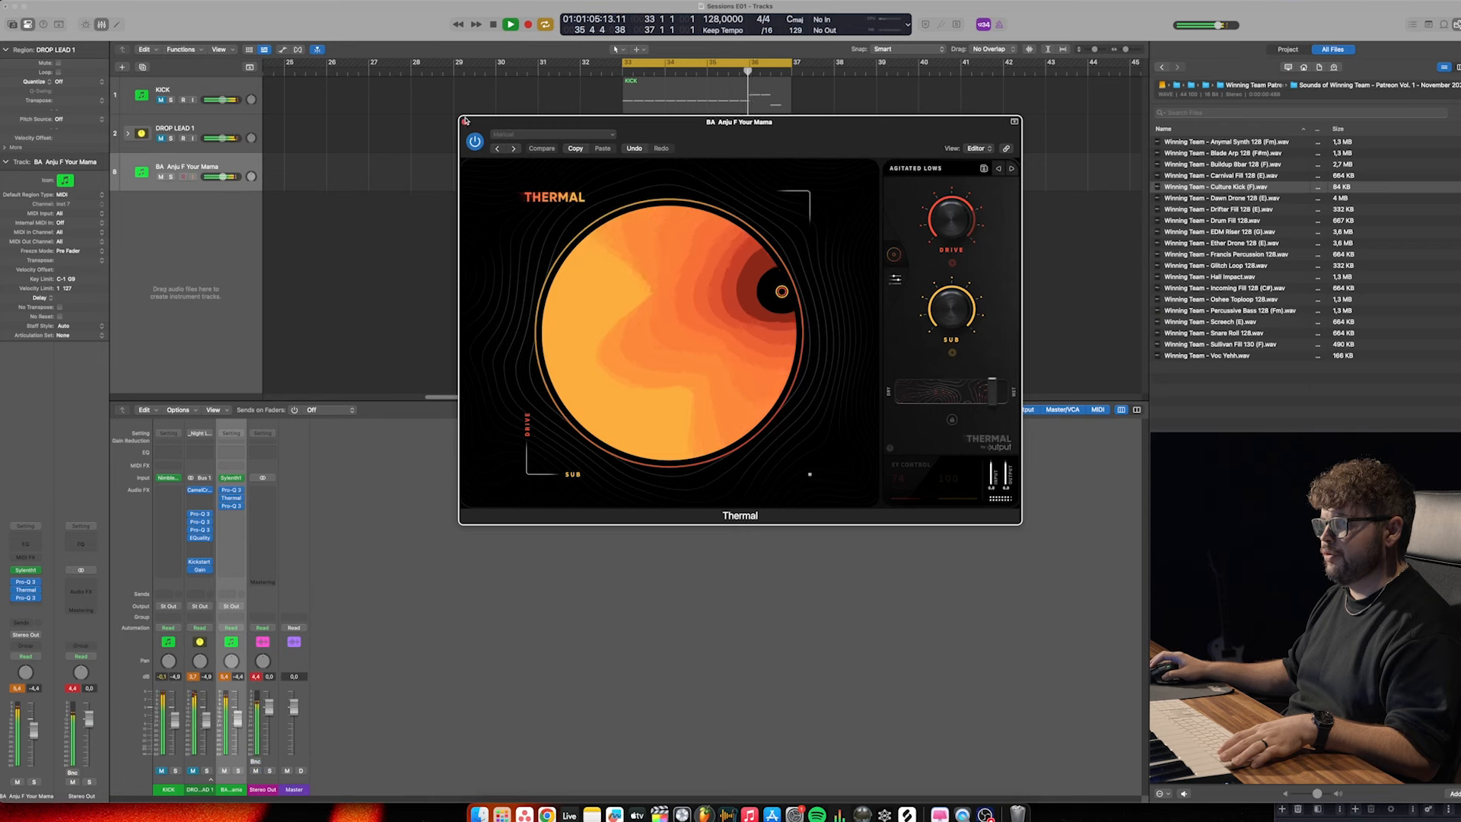
Close Thermal and raise the low-cut frequency in the second Pro-Q 3 on the bass channel
left_click_drag(811, 129, 771, 158)
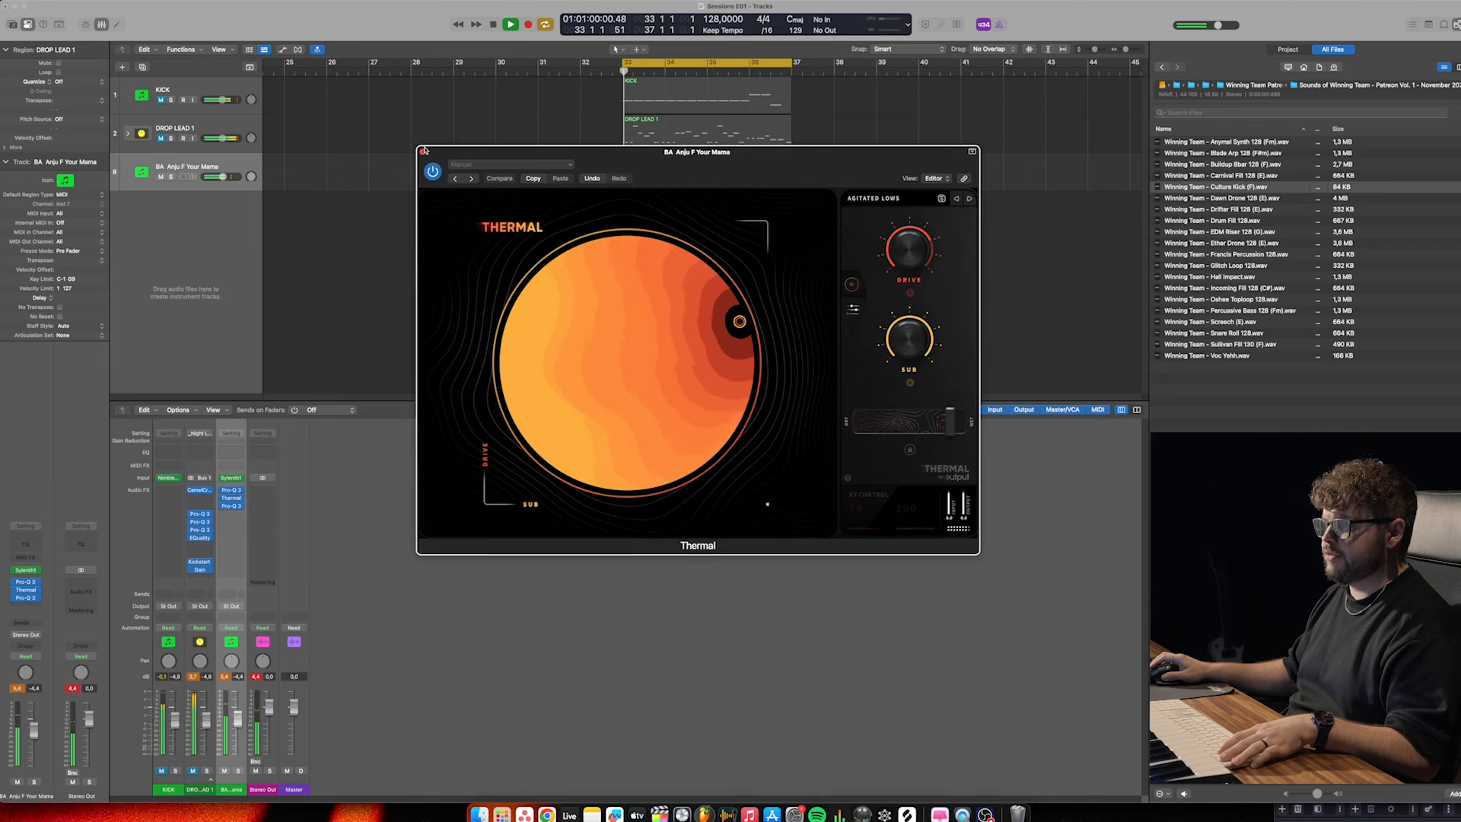
left_click(424, 152)
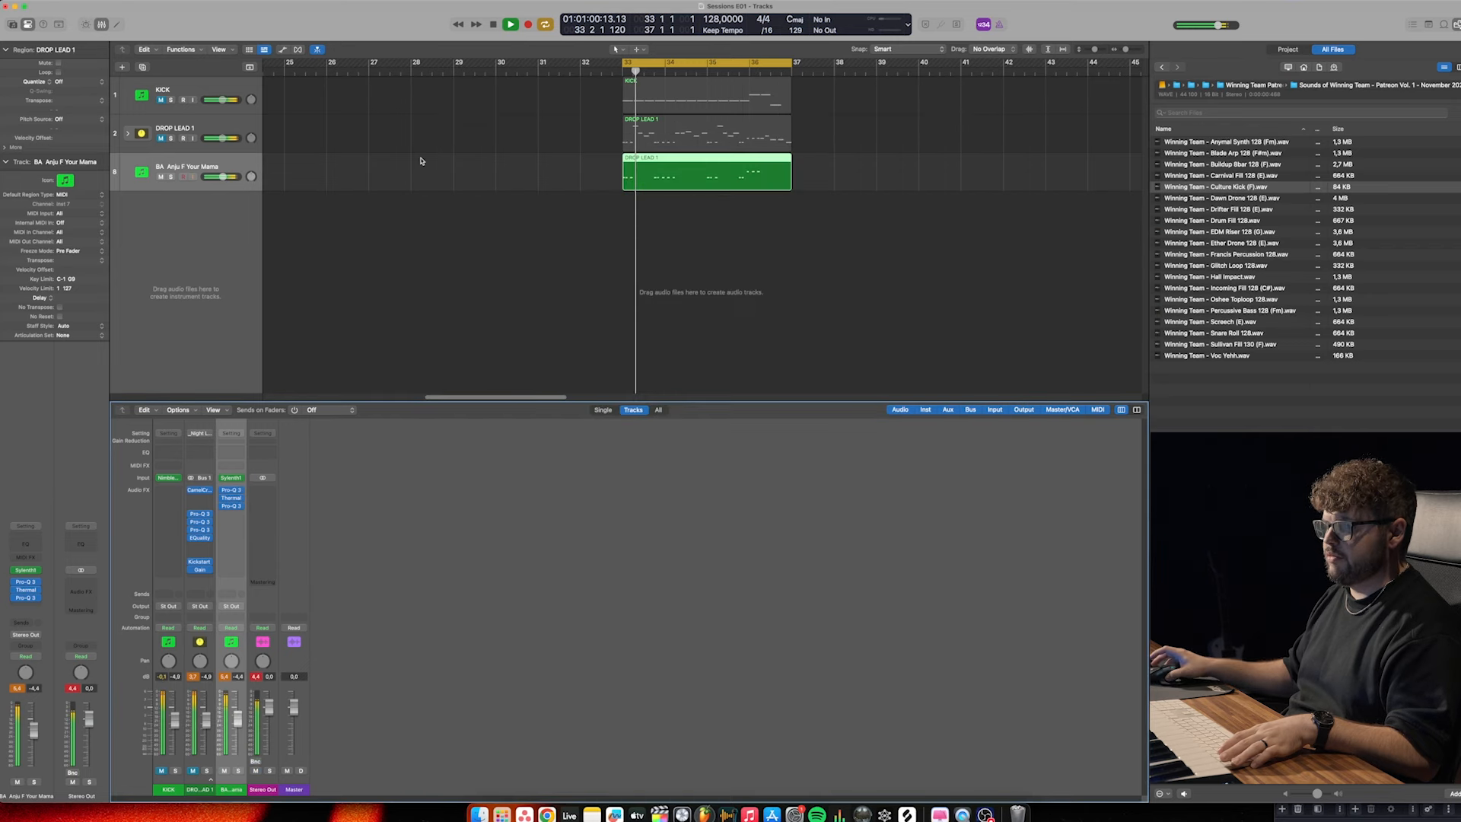
left_click(230, 507)
left_click_drag(586, 280, 601, 279)
Solo the kick and bass, copy Kickstart 2 from the lead channel to the bass channel and set its mix to 81%
left_click(172, 100)
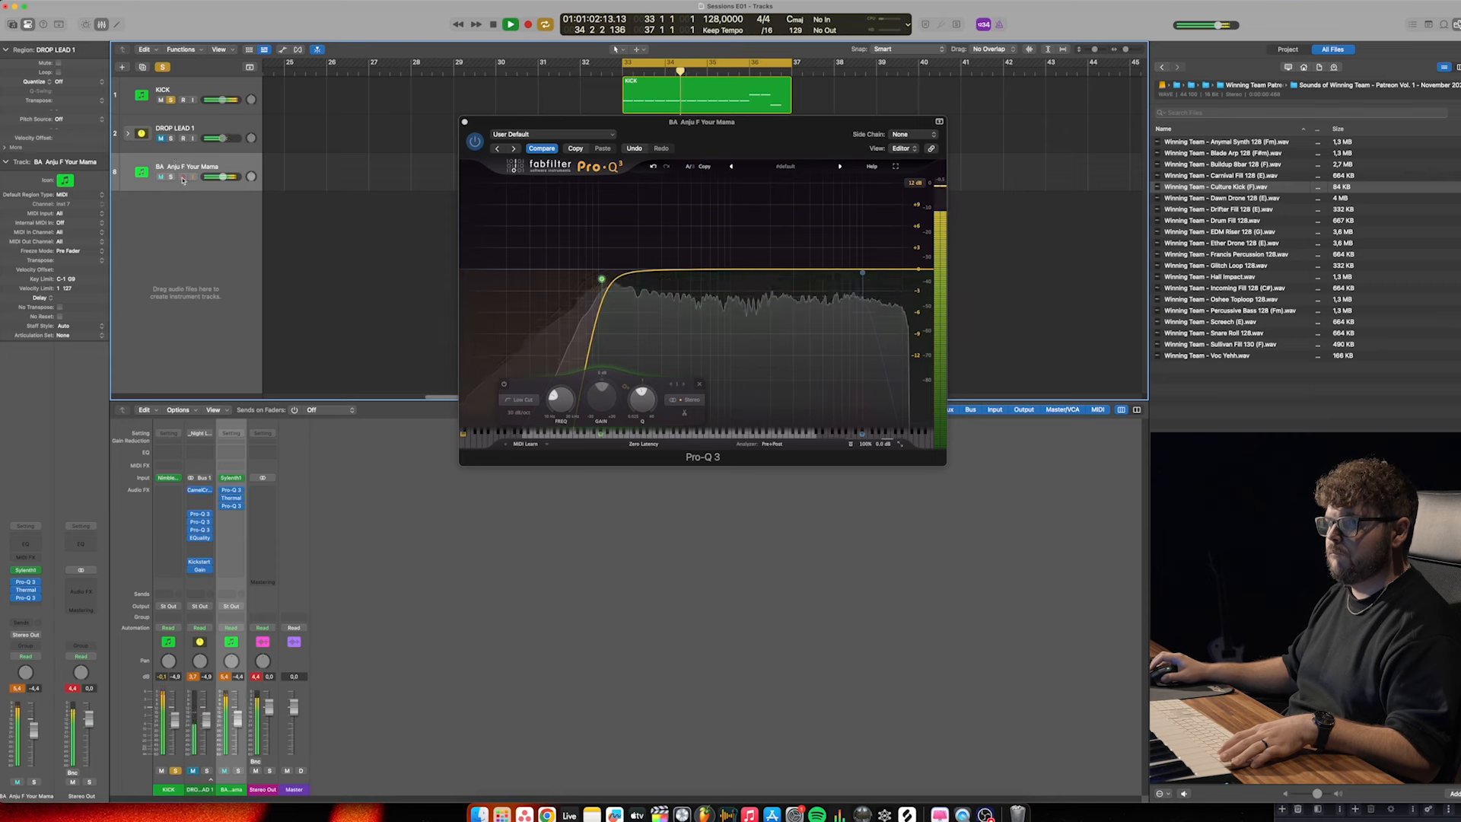
left_click(171, 176)
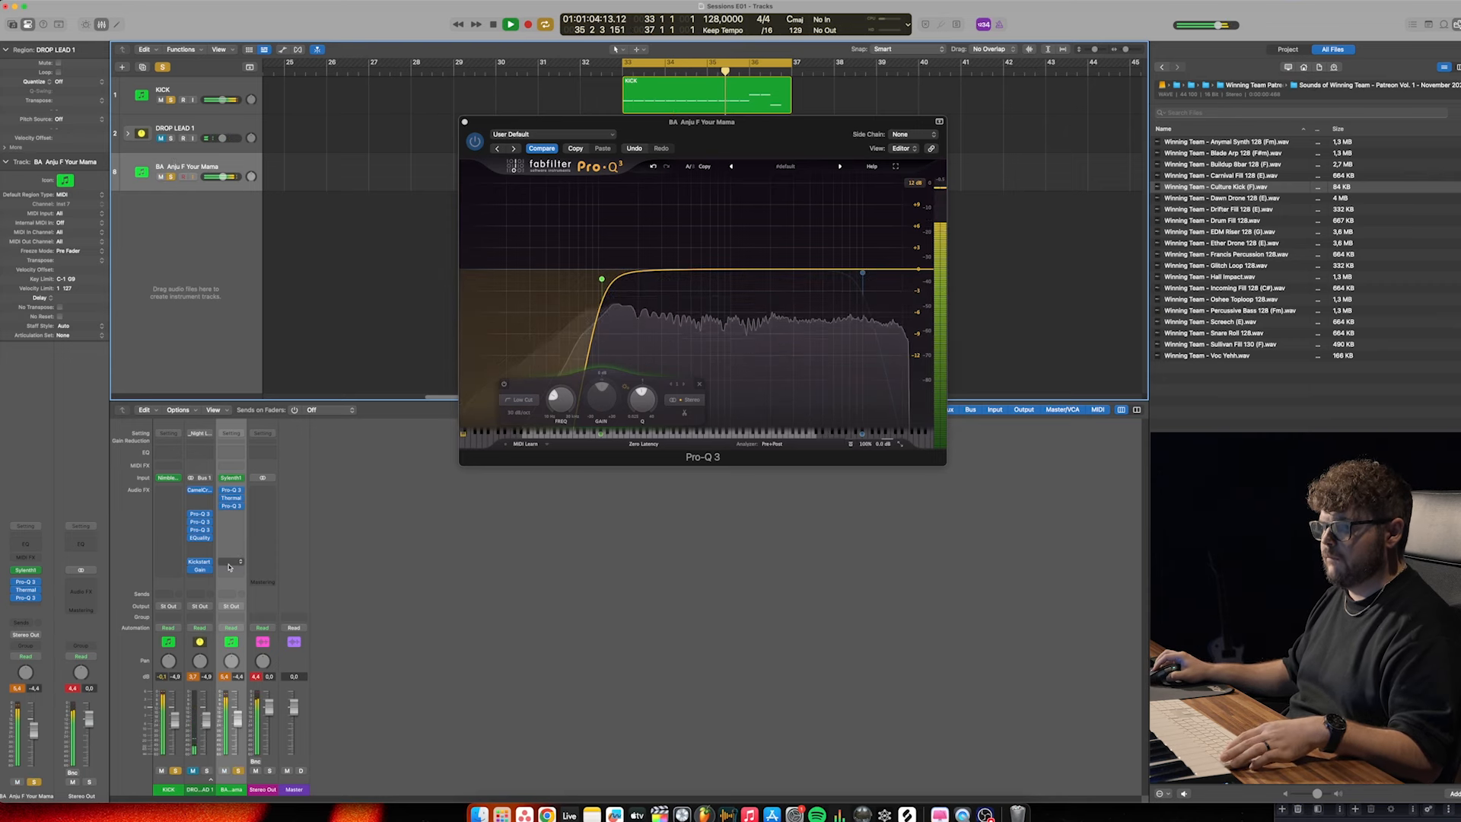
left_click_drag(199, 563, 232, 563)
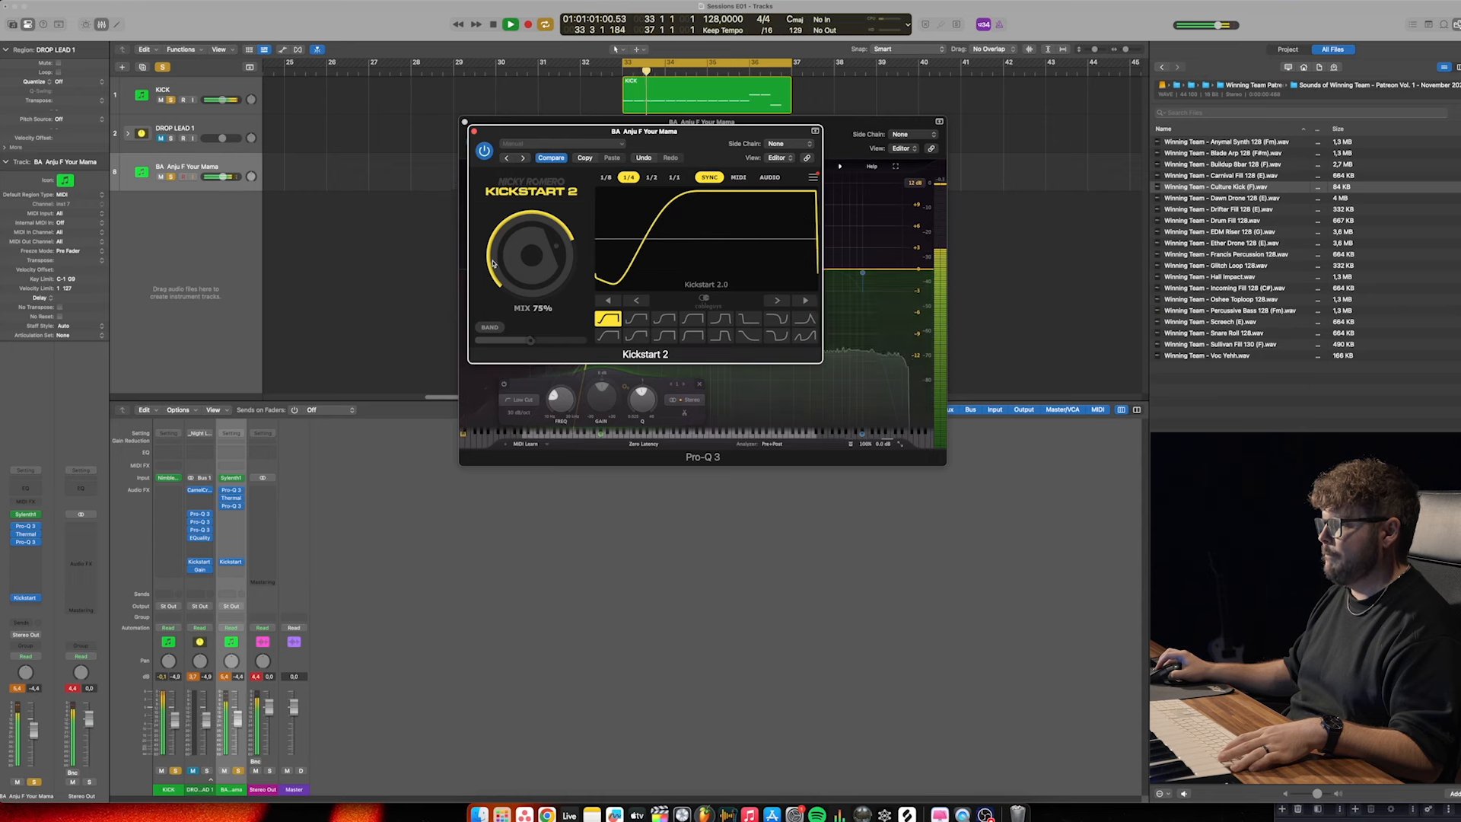
left_click_drag(493, 263, 494, 254)
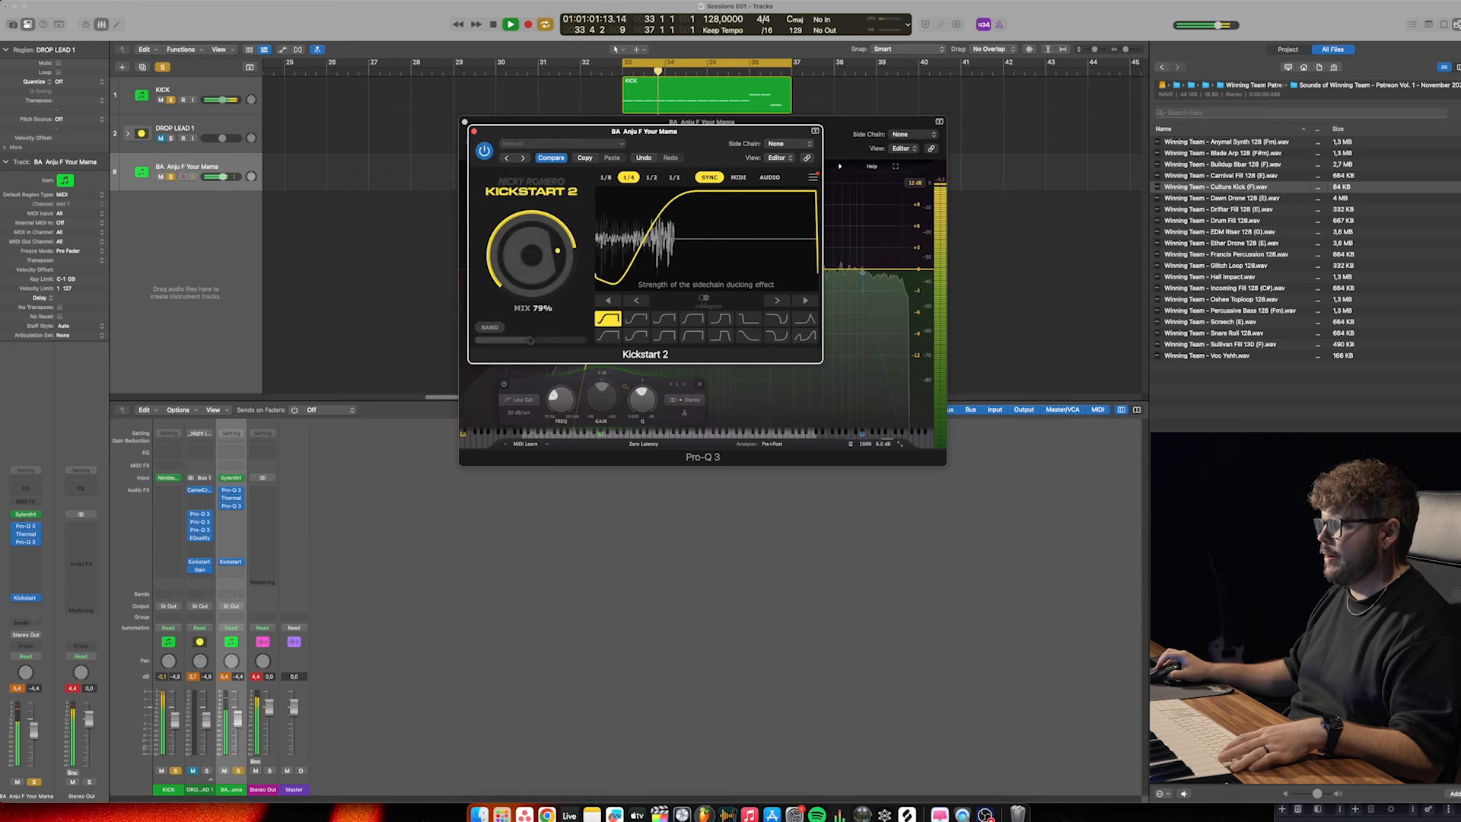
left_click(225, 677)
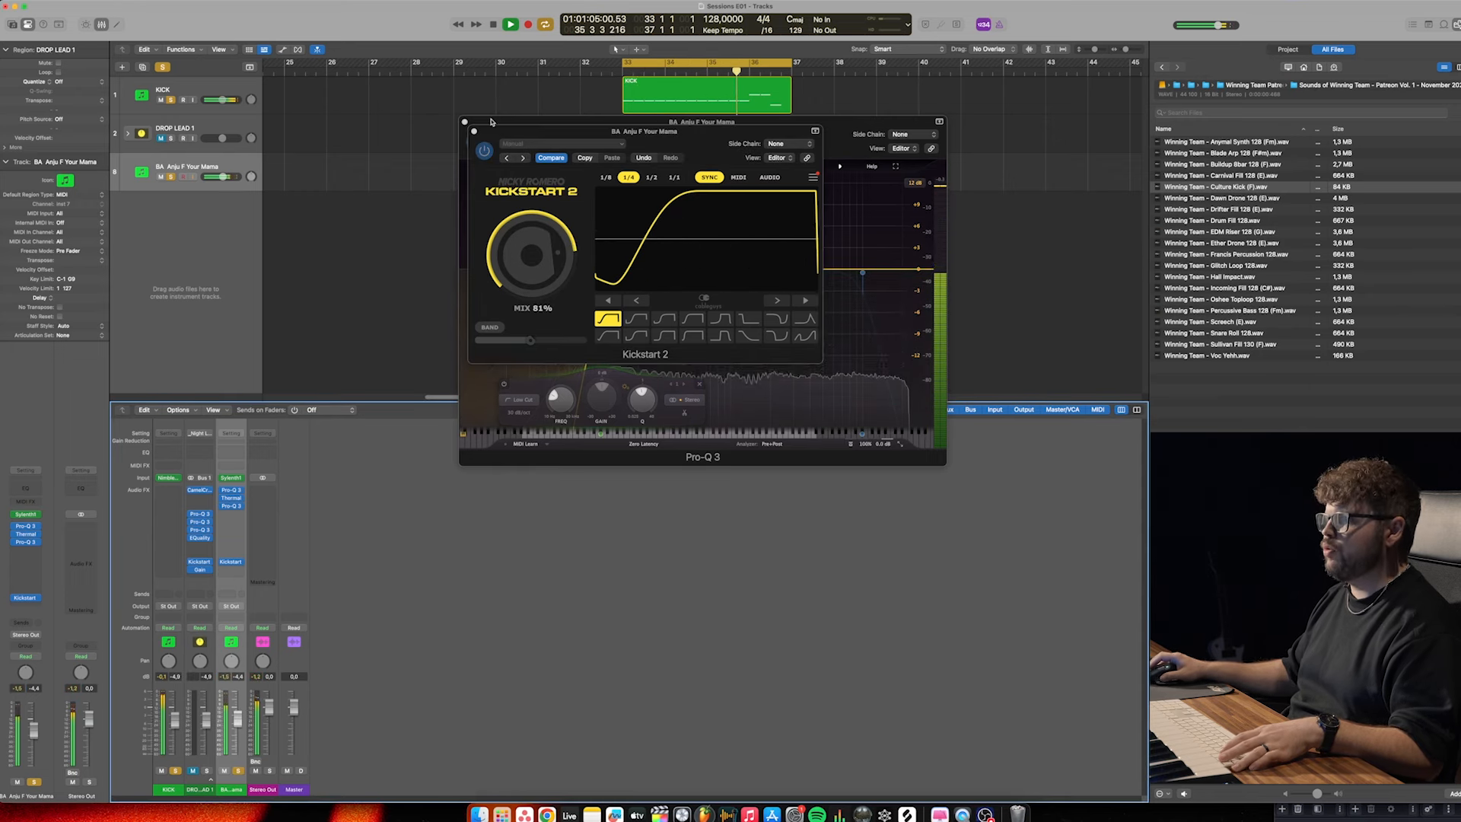
left_click(473, 130)
left_click(464, 121)
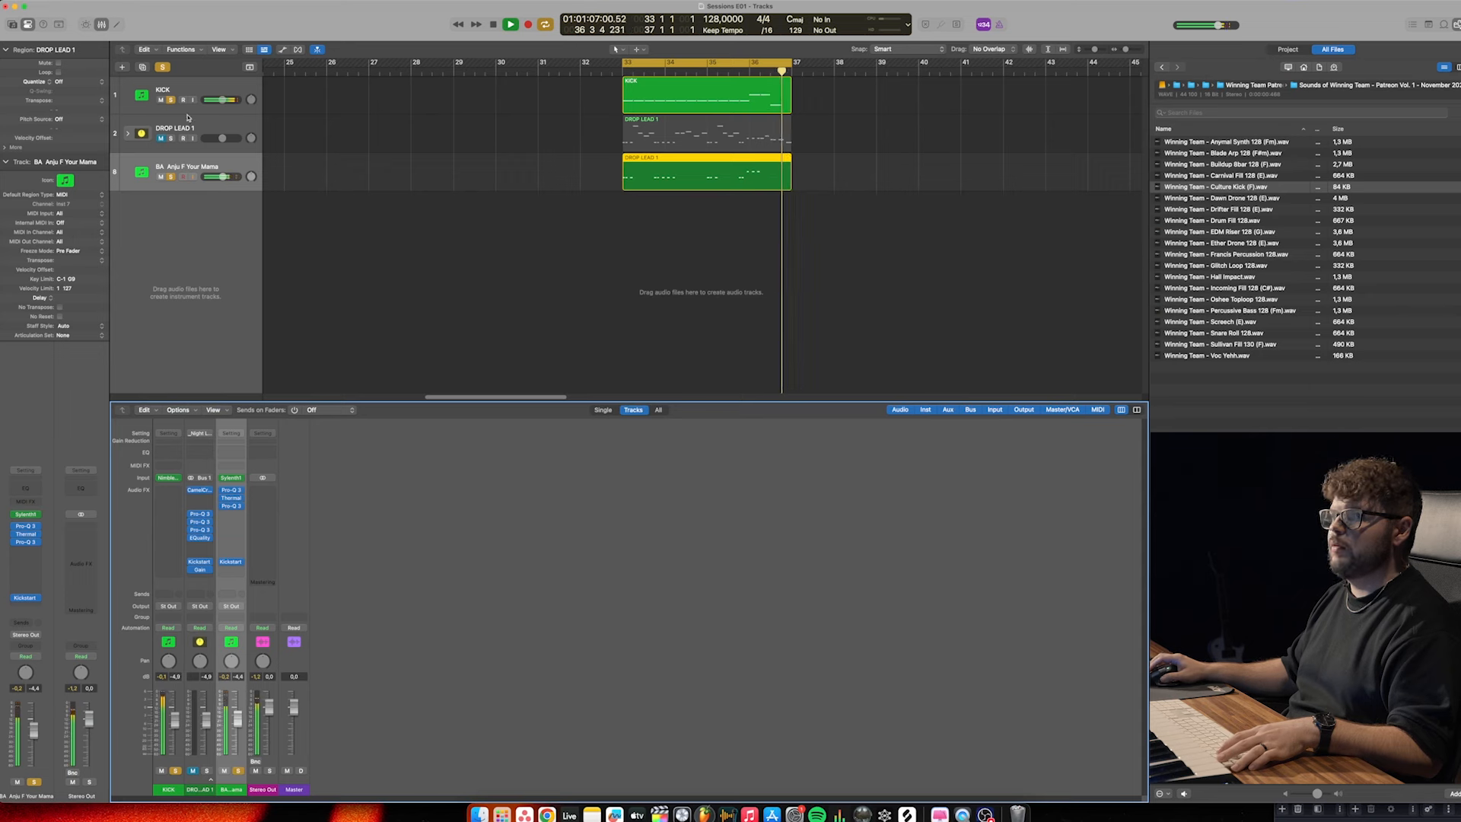
Clear all solos, unmute the kick and lead tracks, and play the drop with all three parts
left_click(167, 67)
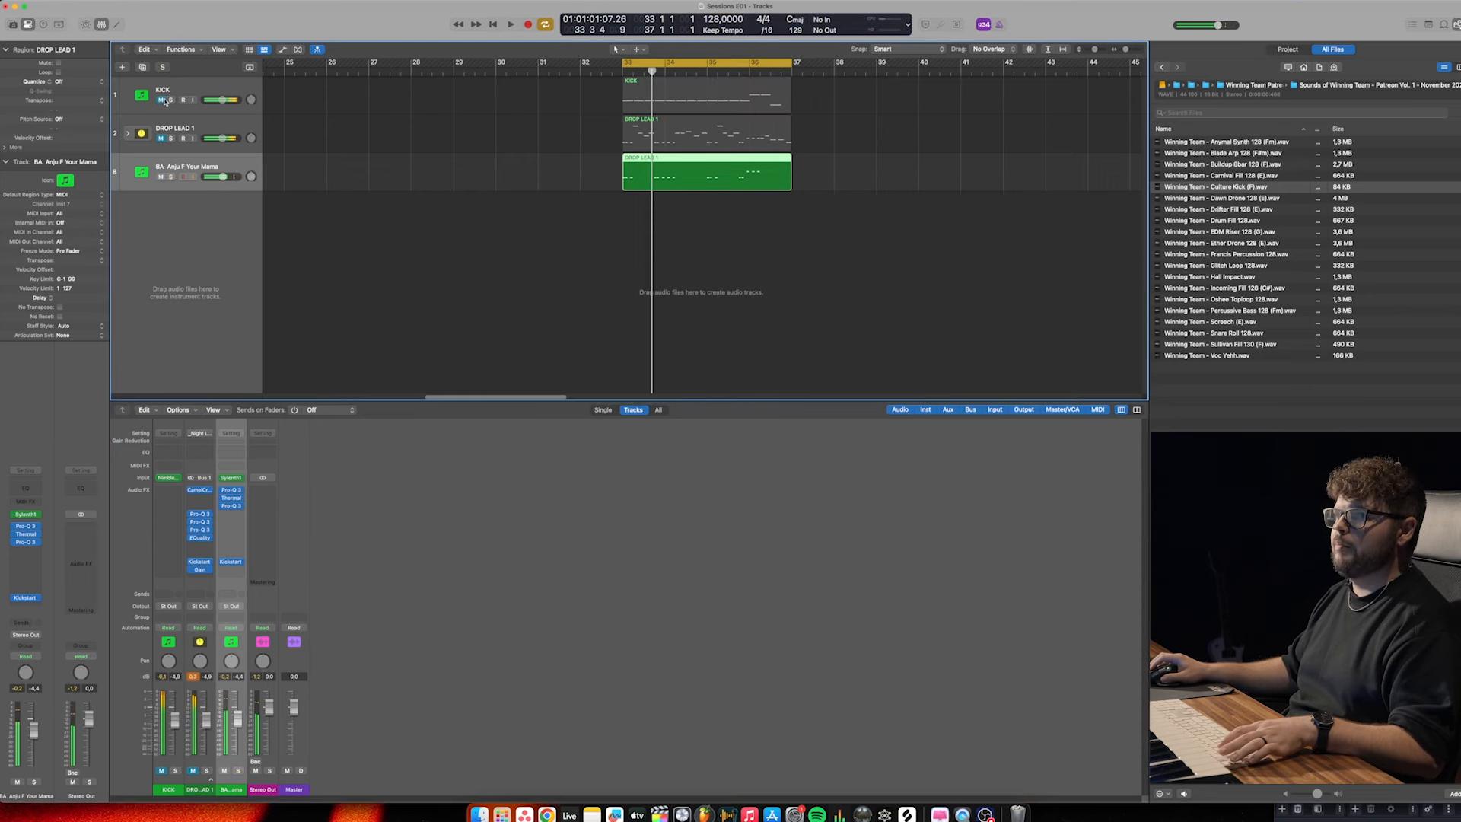
left_click_drag(162, 100, 162, 138)
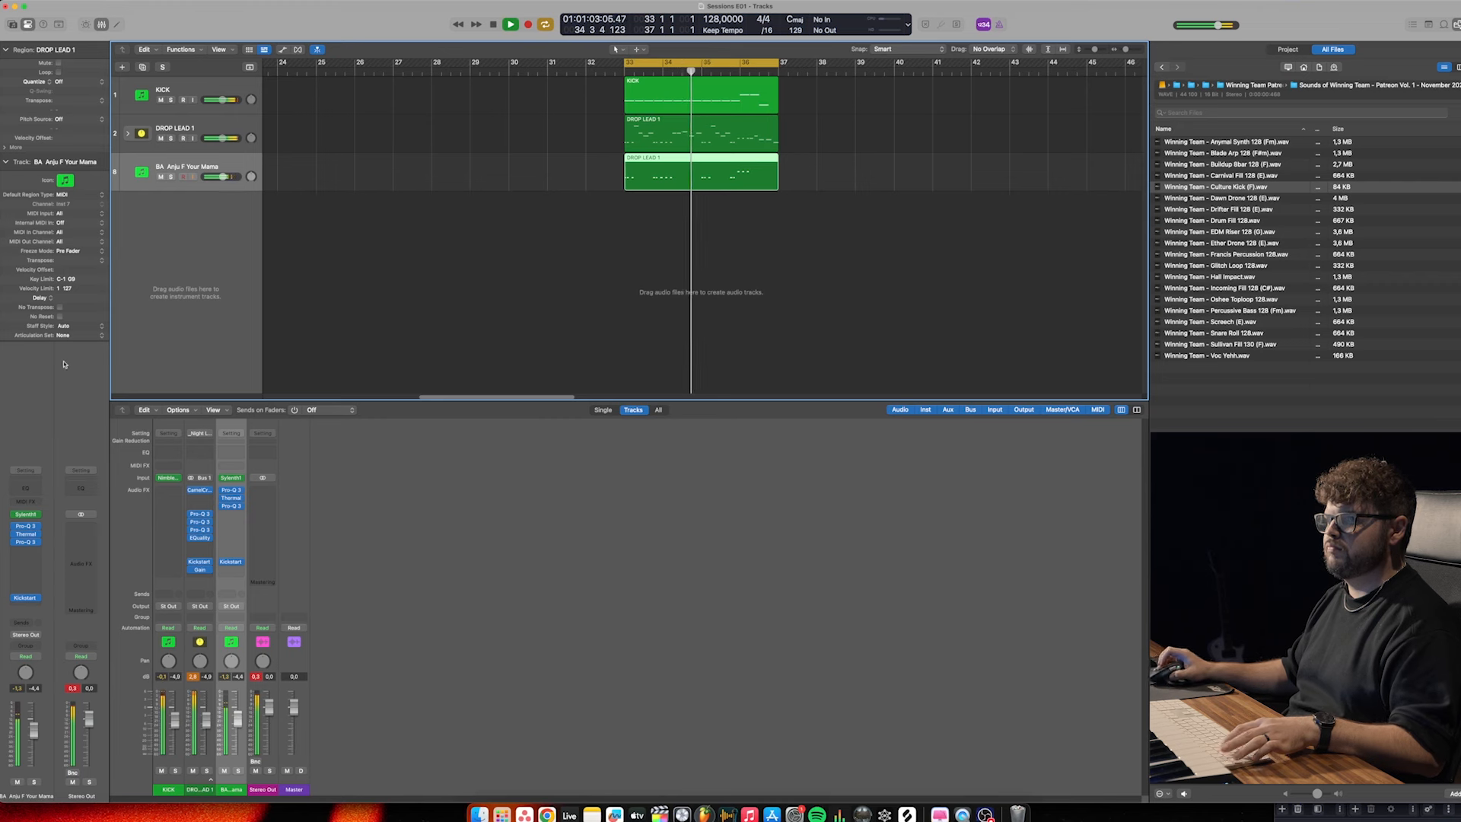
key("space")
Insert a stereo ValhallaVintageVerb above Kickstart on the DROP LEAD 1 channel and load the first HighLife Samples EDM - Lead preset
key("Up")
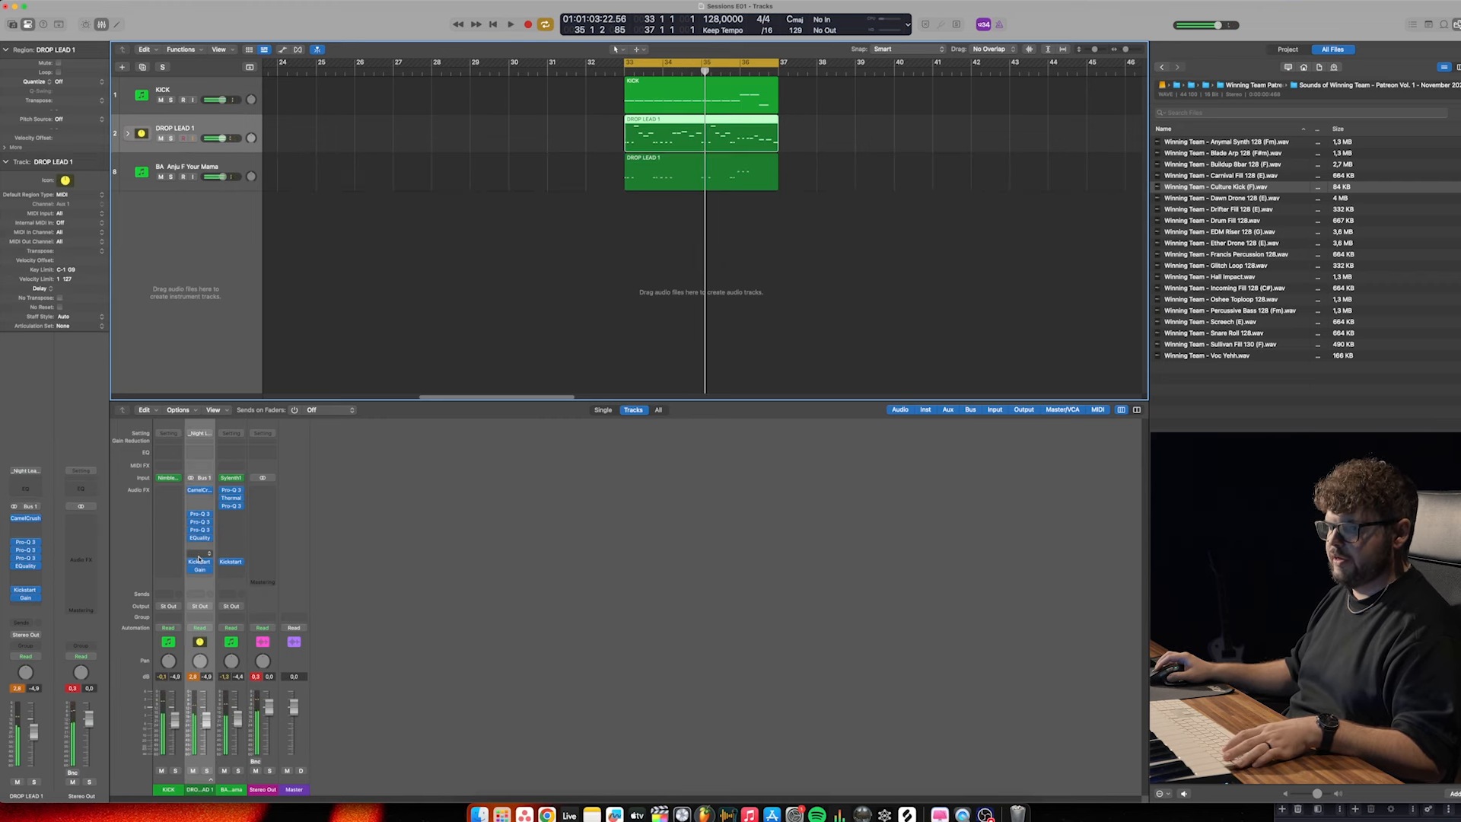
left_click(199, 555)
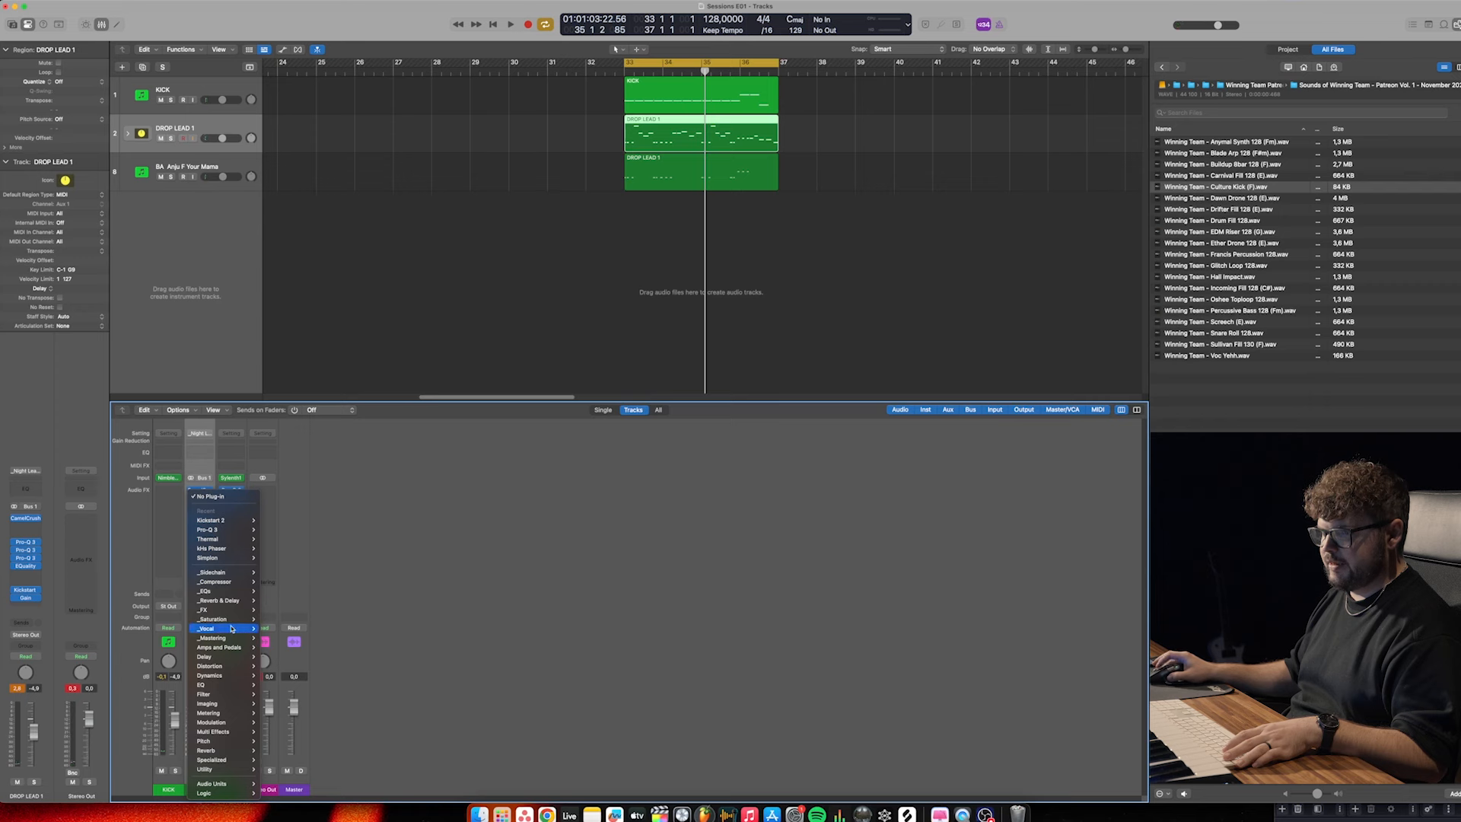
mouse_move(228, 603)
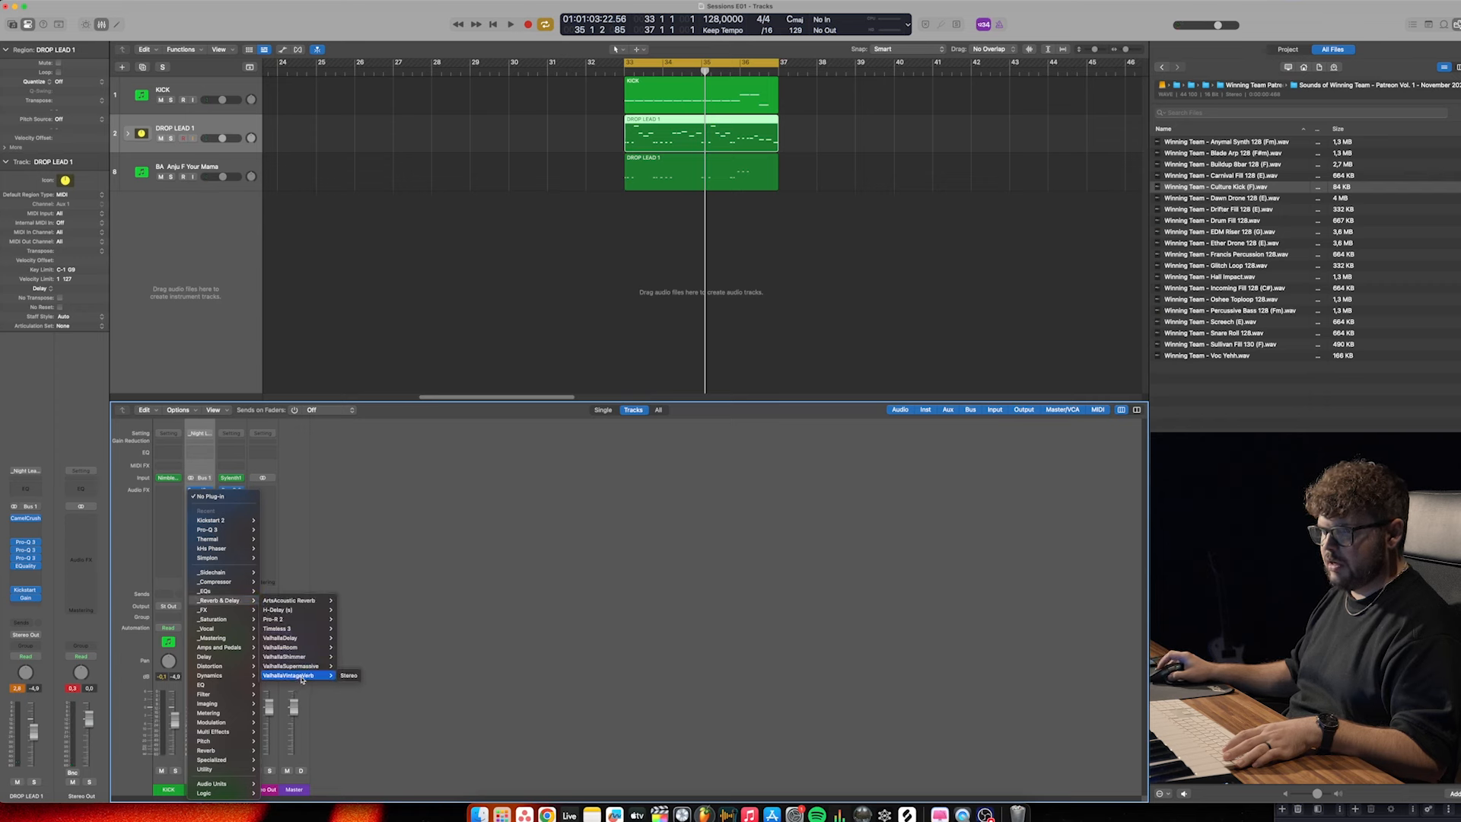
left_click(348, 675)
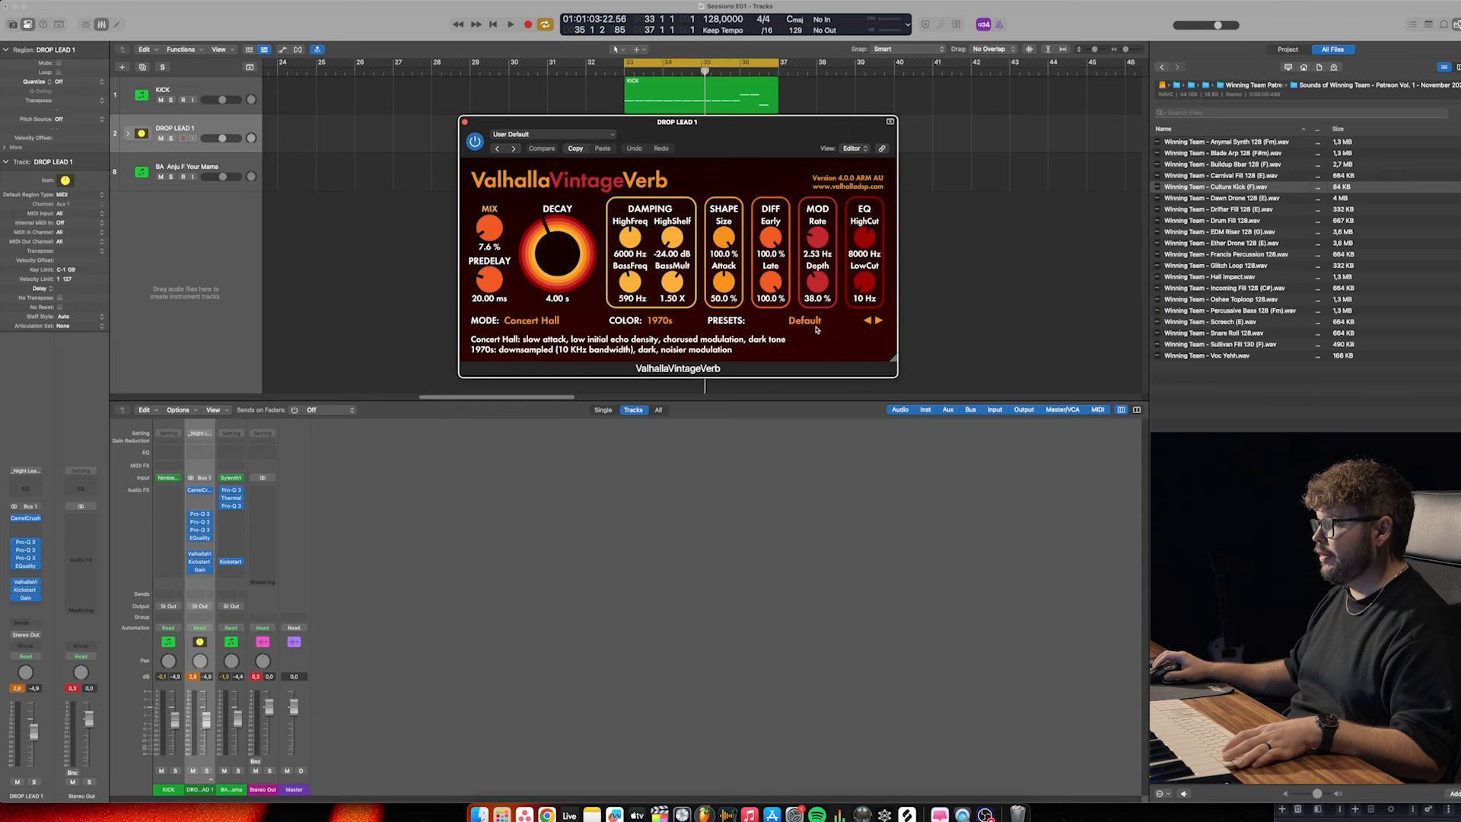
left_click(808, 320)
mouse_move(862, 434)
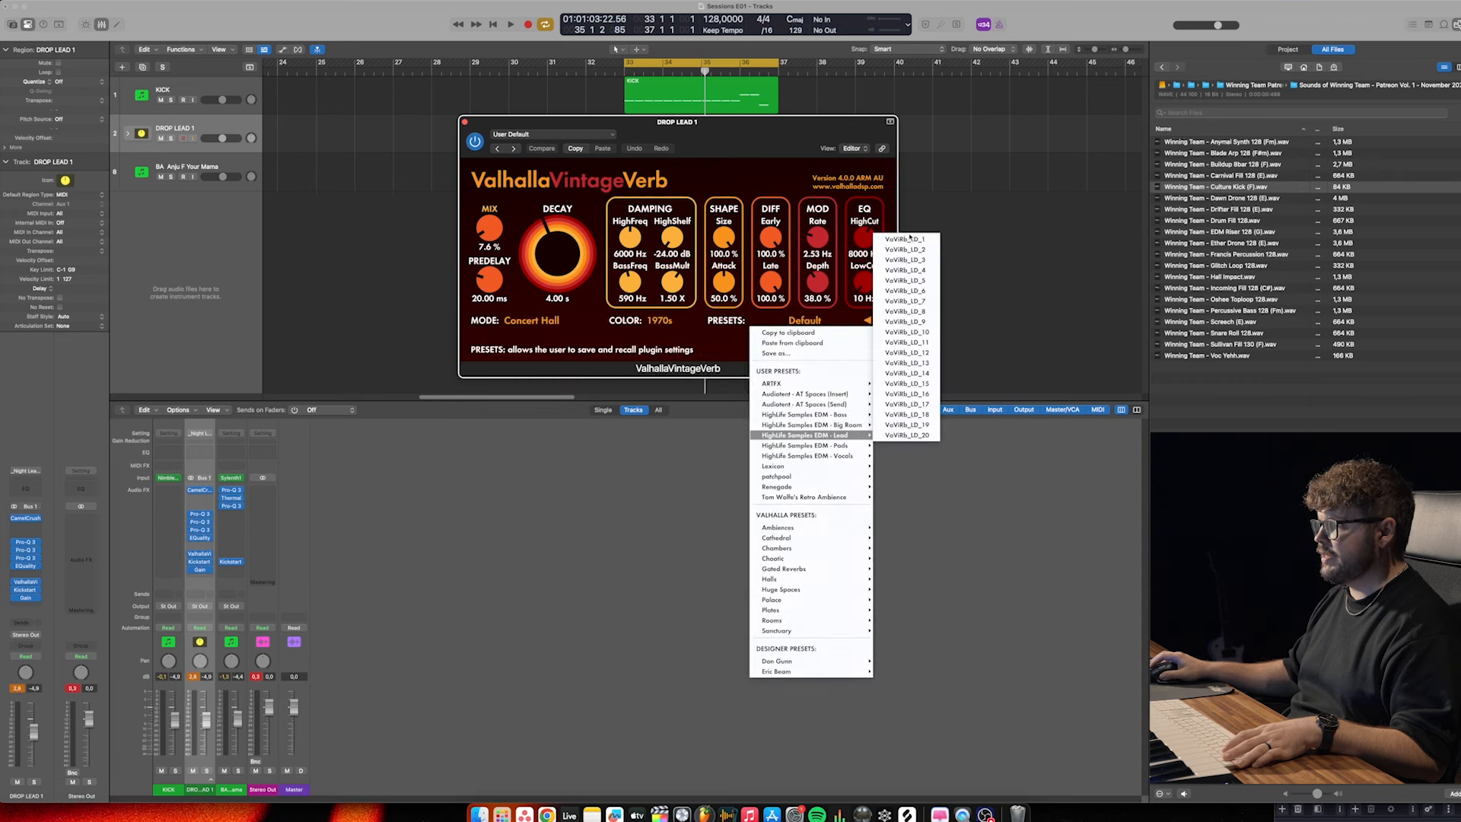
left_click(910, 238)
Solo the lead during playback, set the reverb mix to 15% and its color to 1980s, and unsolo the lead
key("space")
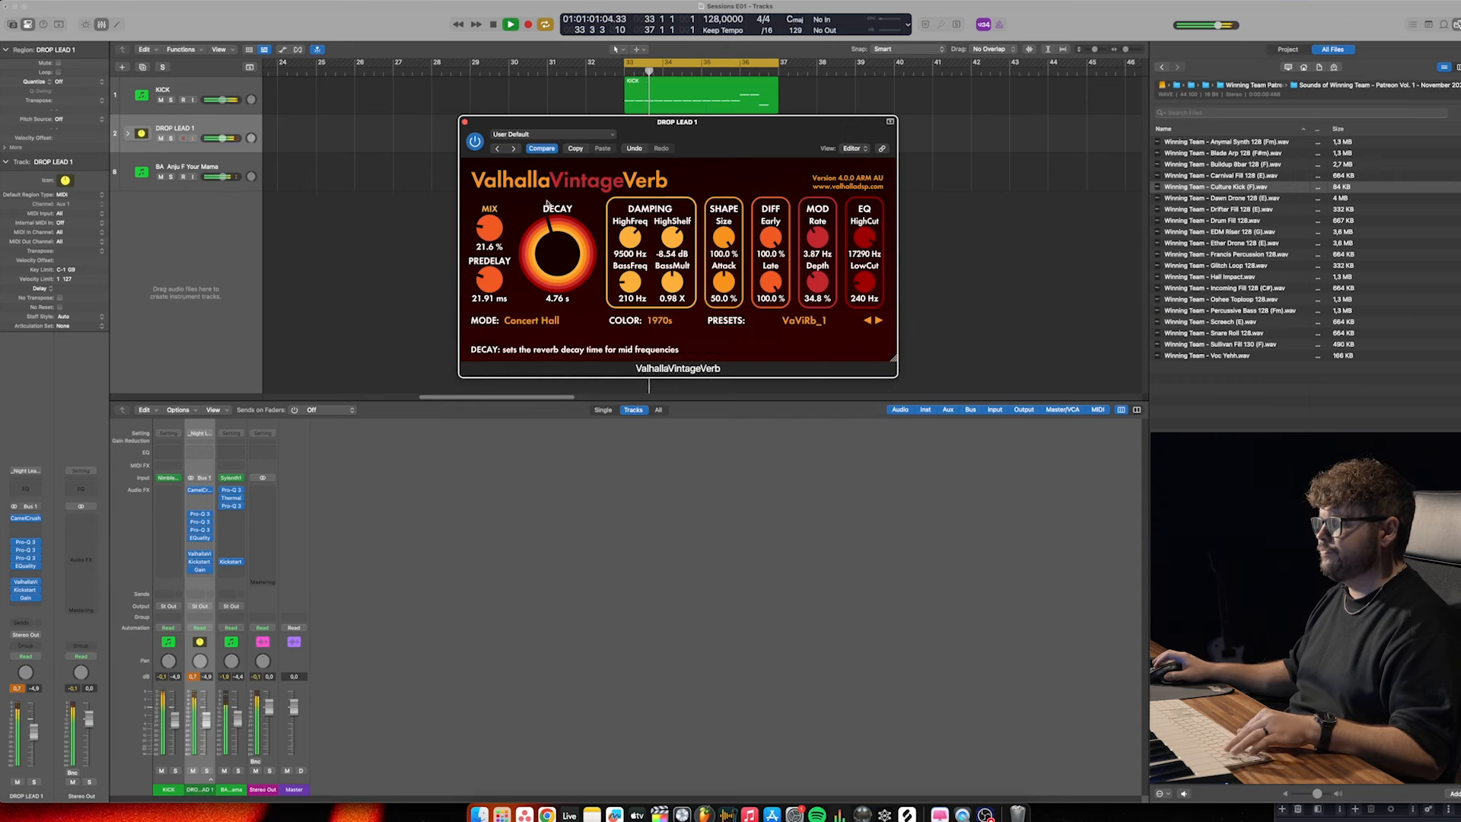
key("s")
left_click_drag(489, 229, 489, 235)
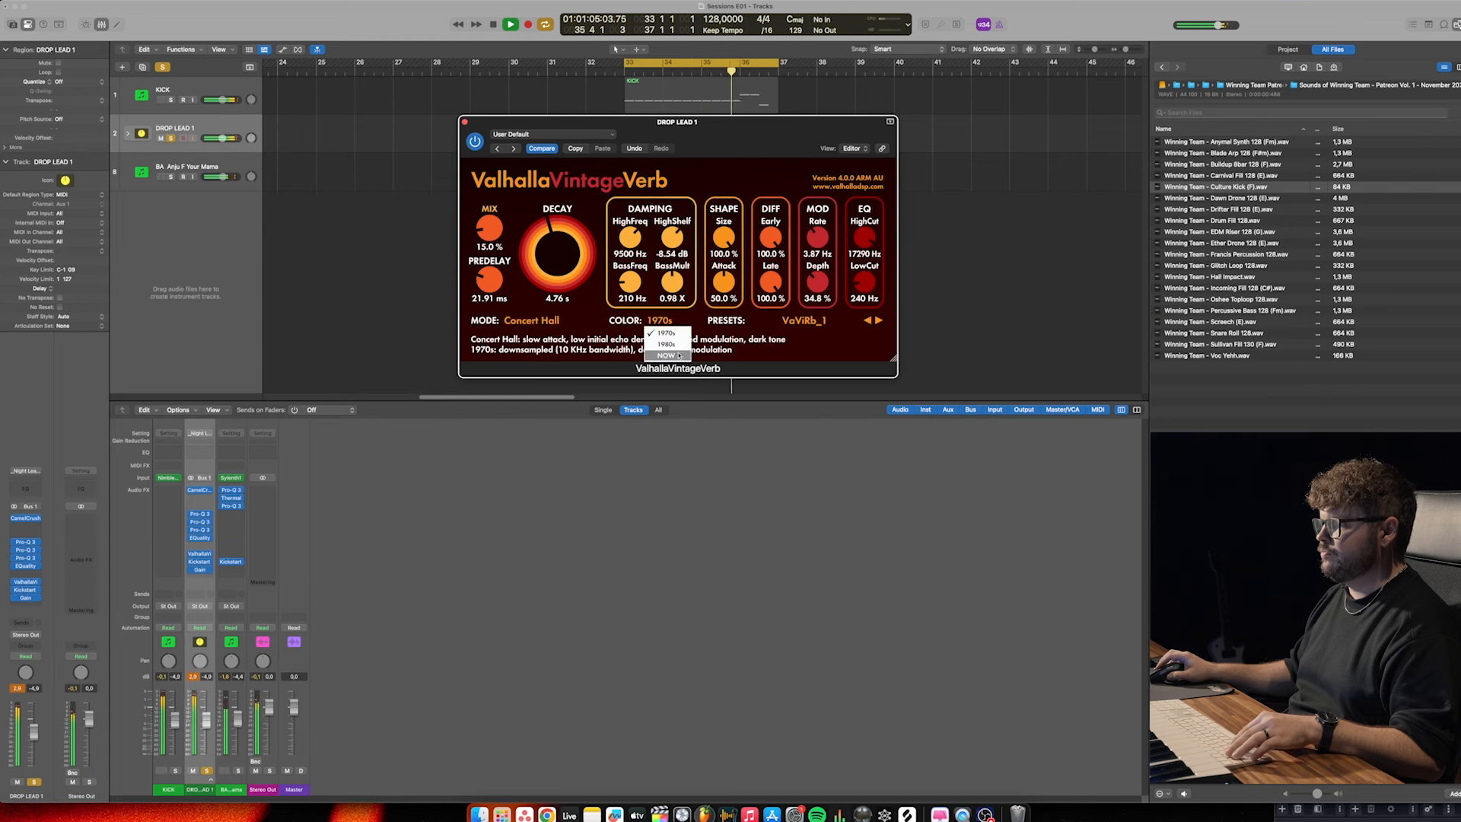
left_click(666, 343)
left_click(656, 319)
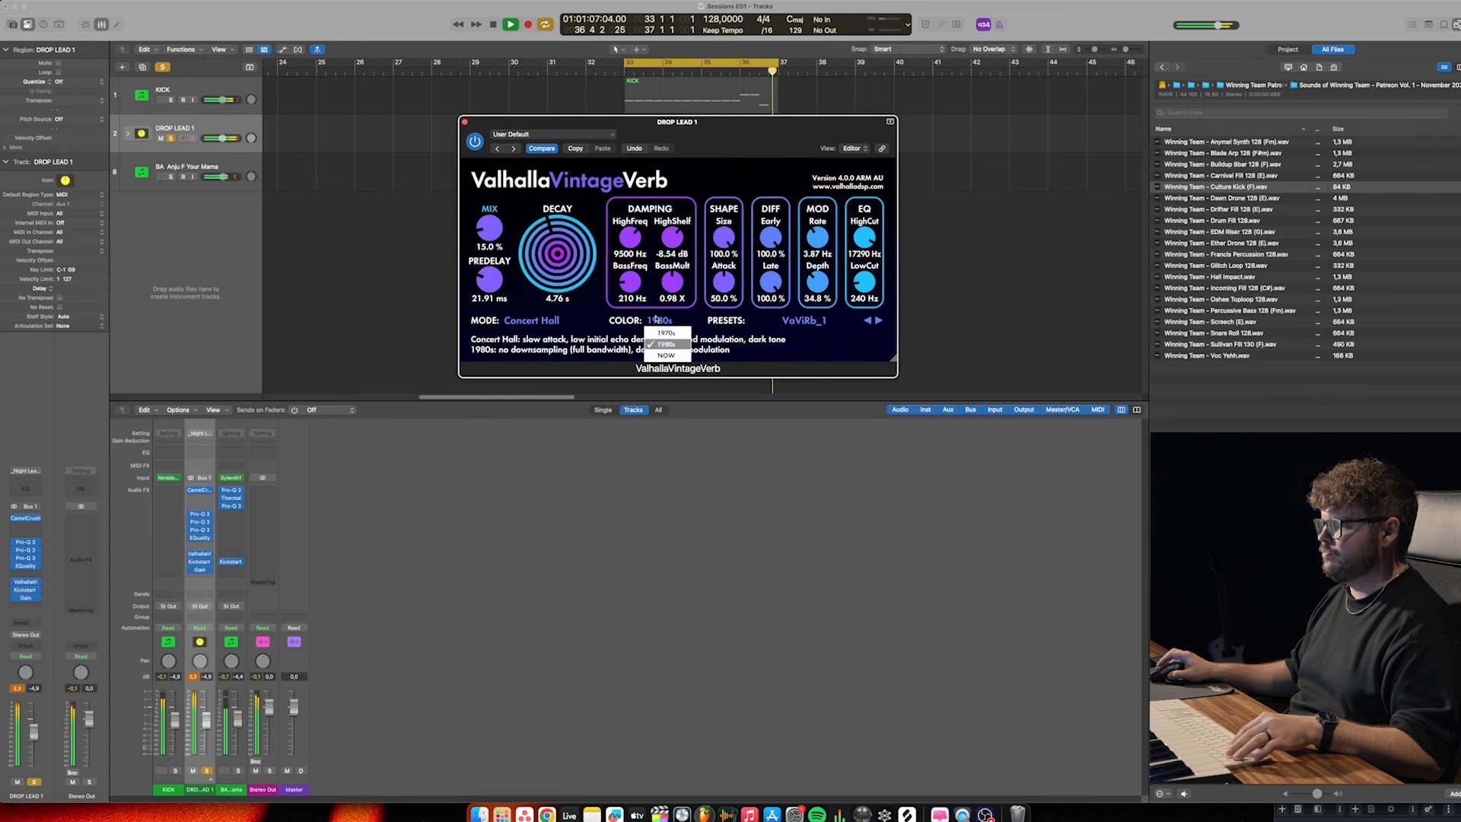
left_click(593, 323)
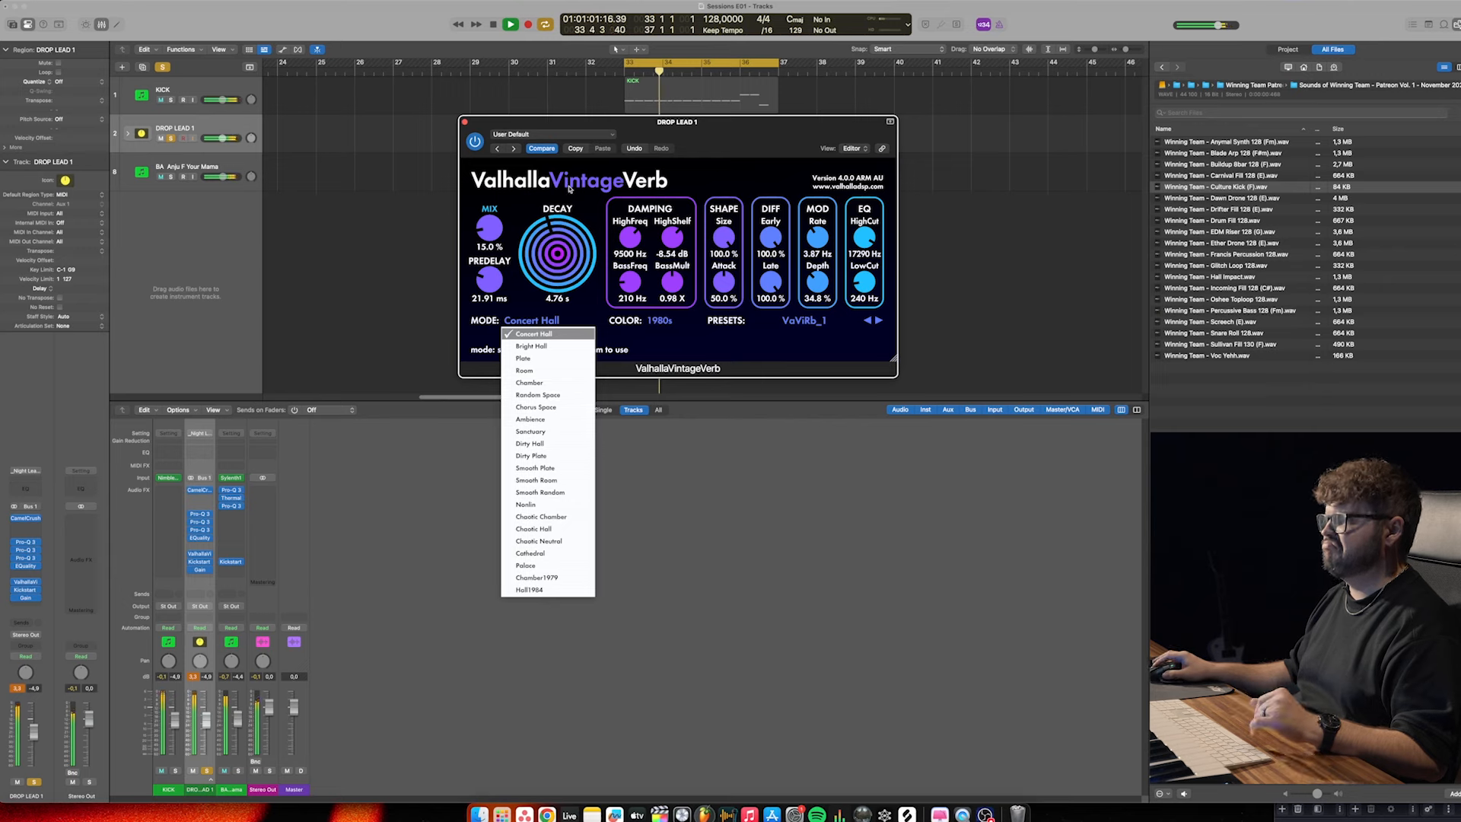
left_click(464, 123)
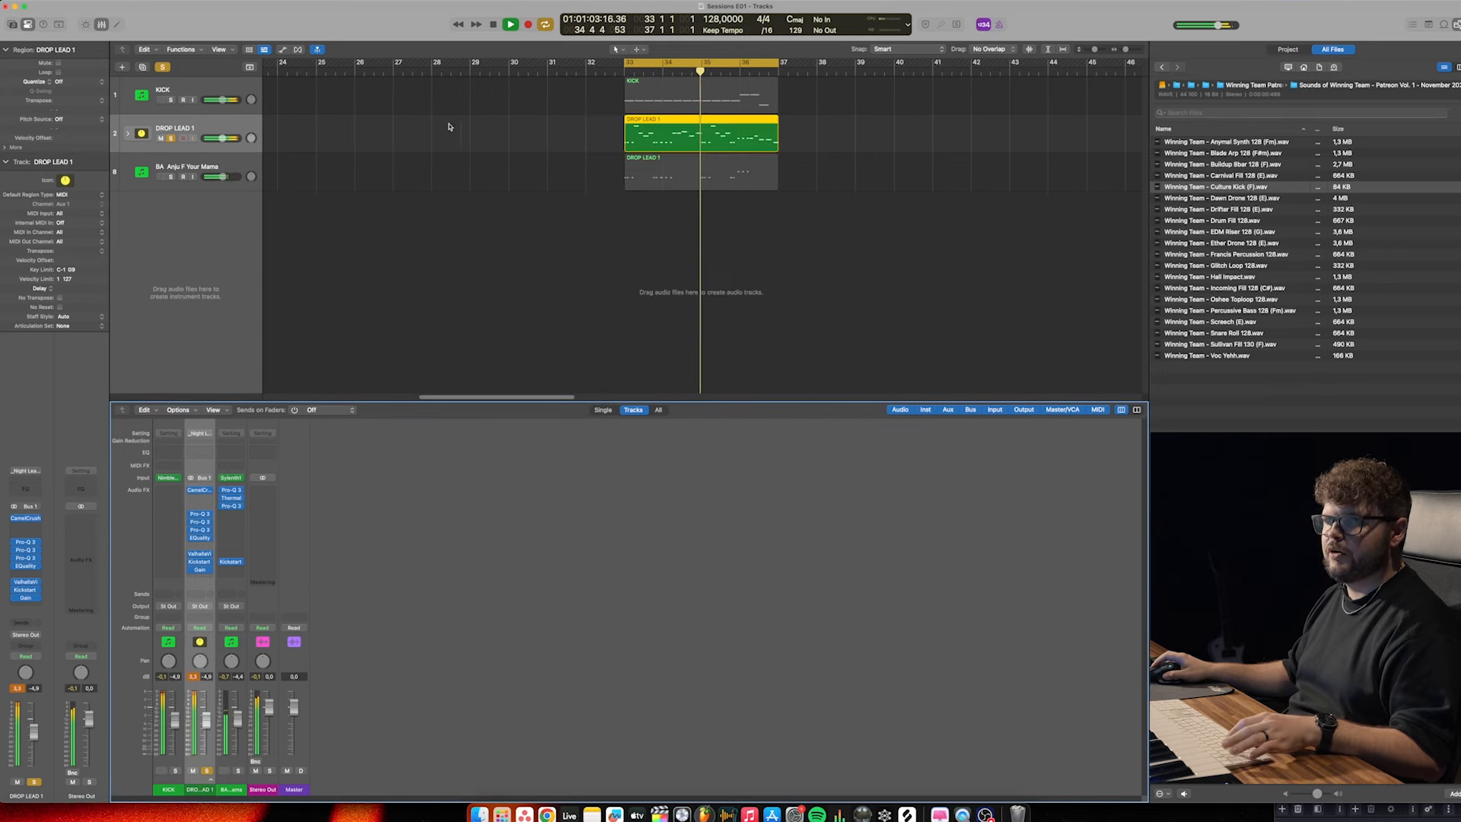
left_click(172, 138)
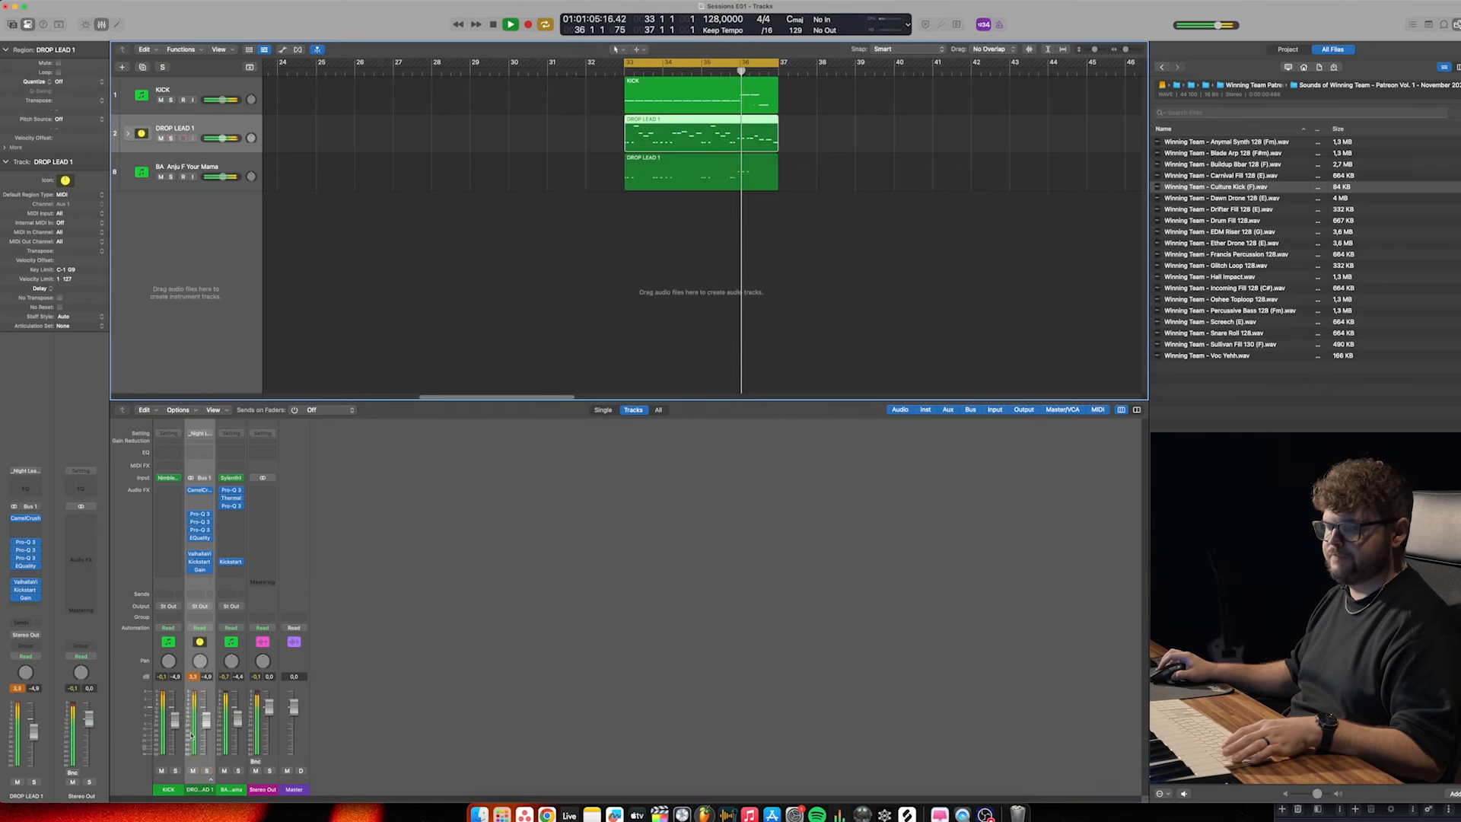
Shorten the lead reverb's decay to 3.78 s and close its window
left_click(199, 553)
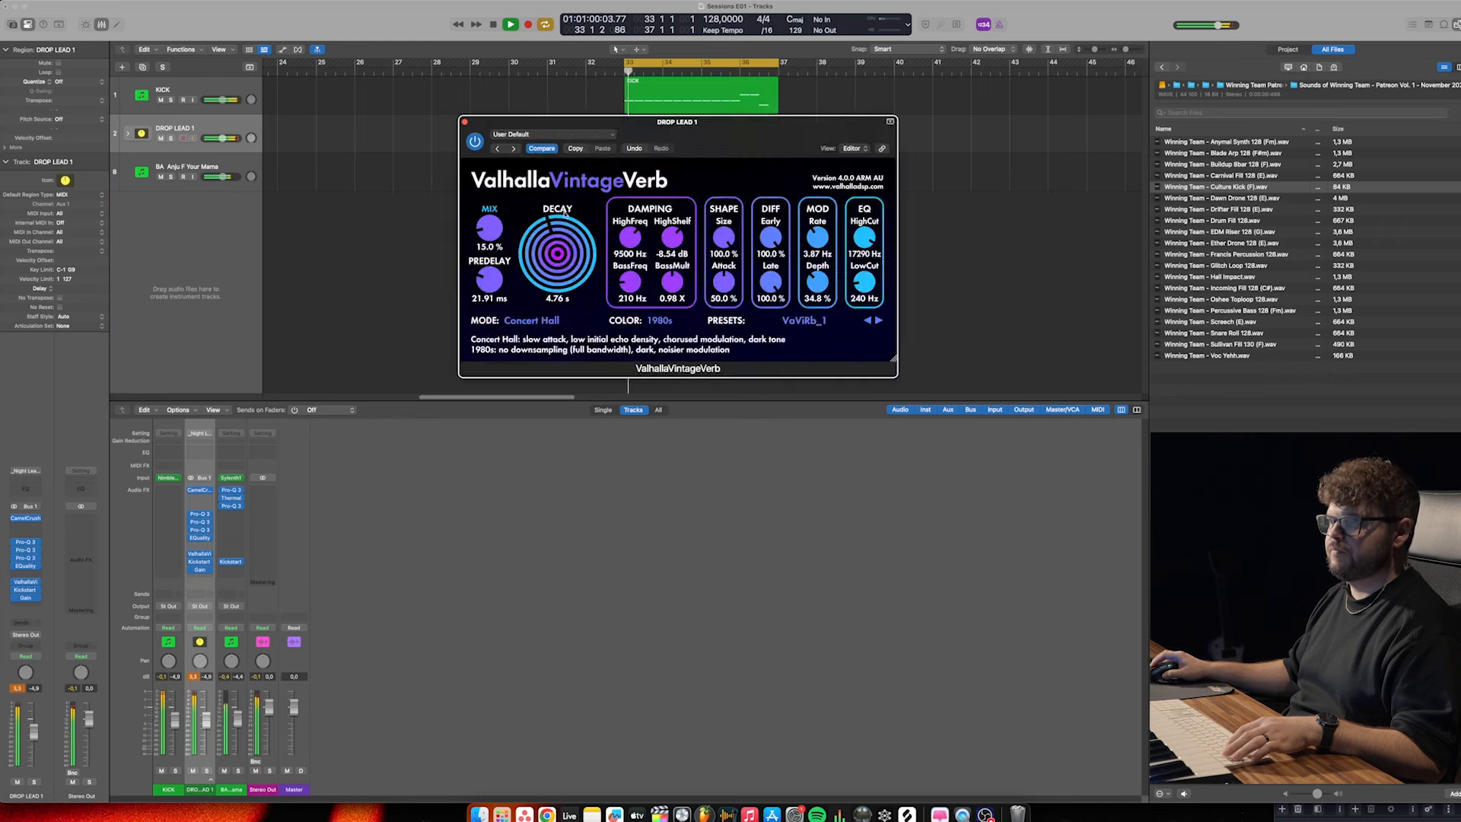
left_click_drag(533, 245, 534, 248)
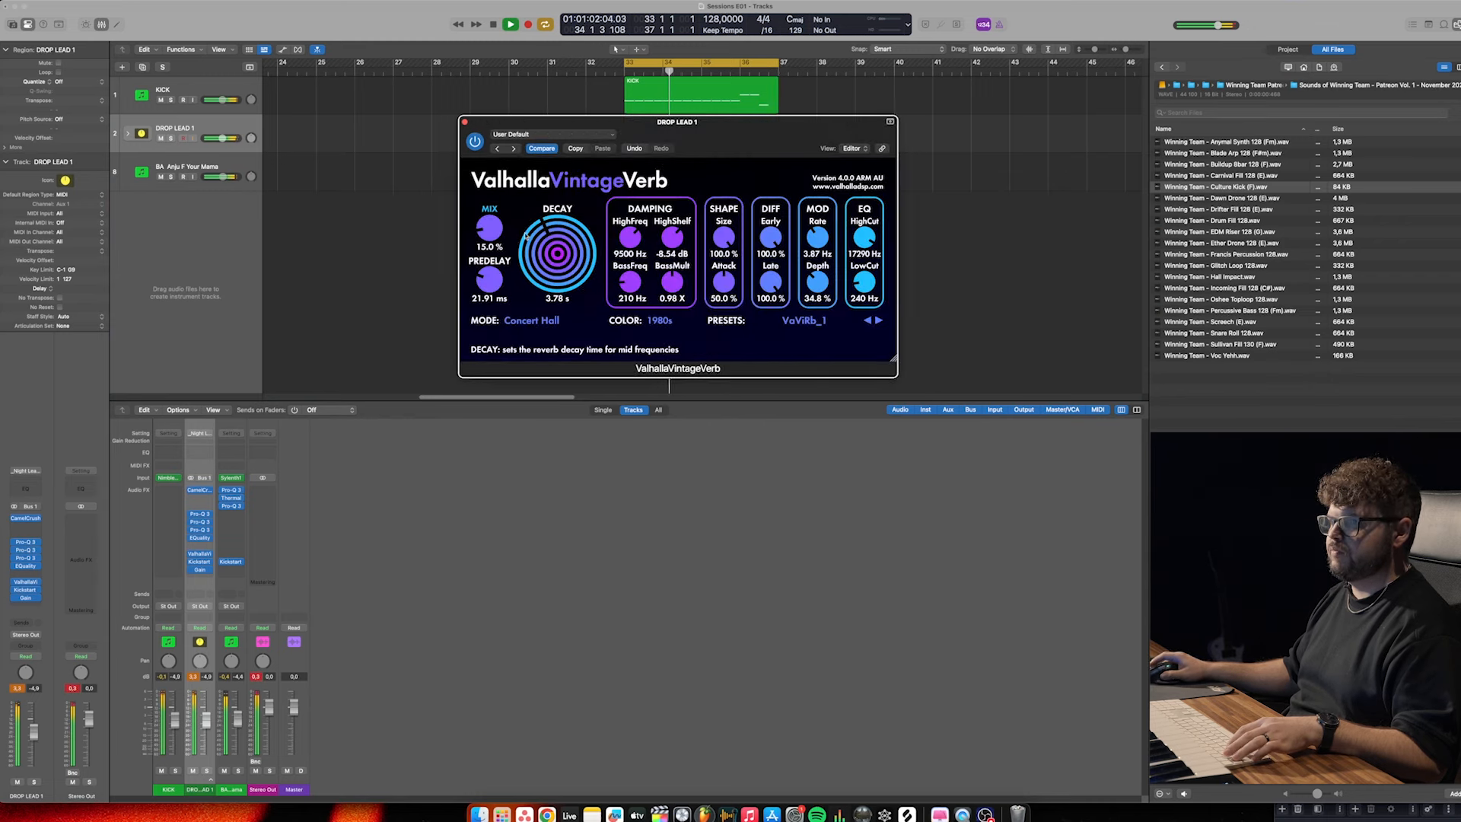
left_click(464, 122)
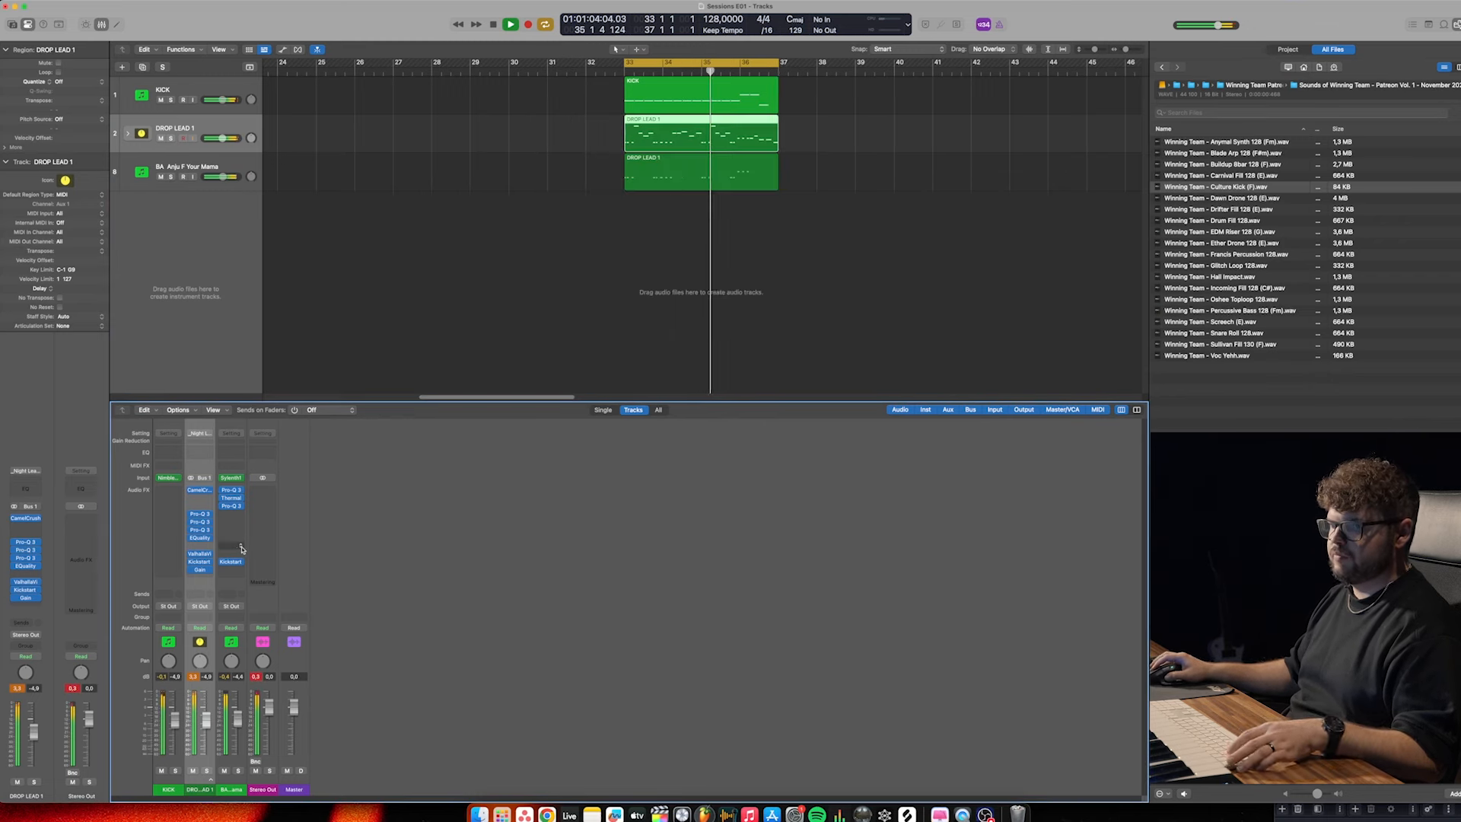
Insert a ValhallaVintageVerb above Kickstart on the bass channel, solo the bass, and set the reverb's high cut to 6740 Hz and low cut to 610 Hz
left_click(231, 515)
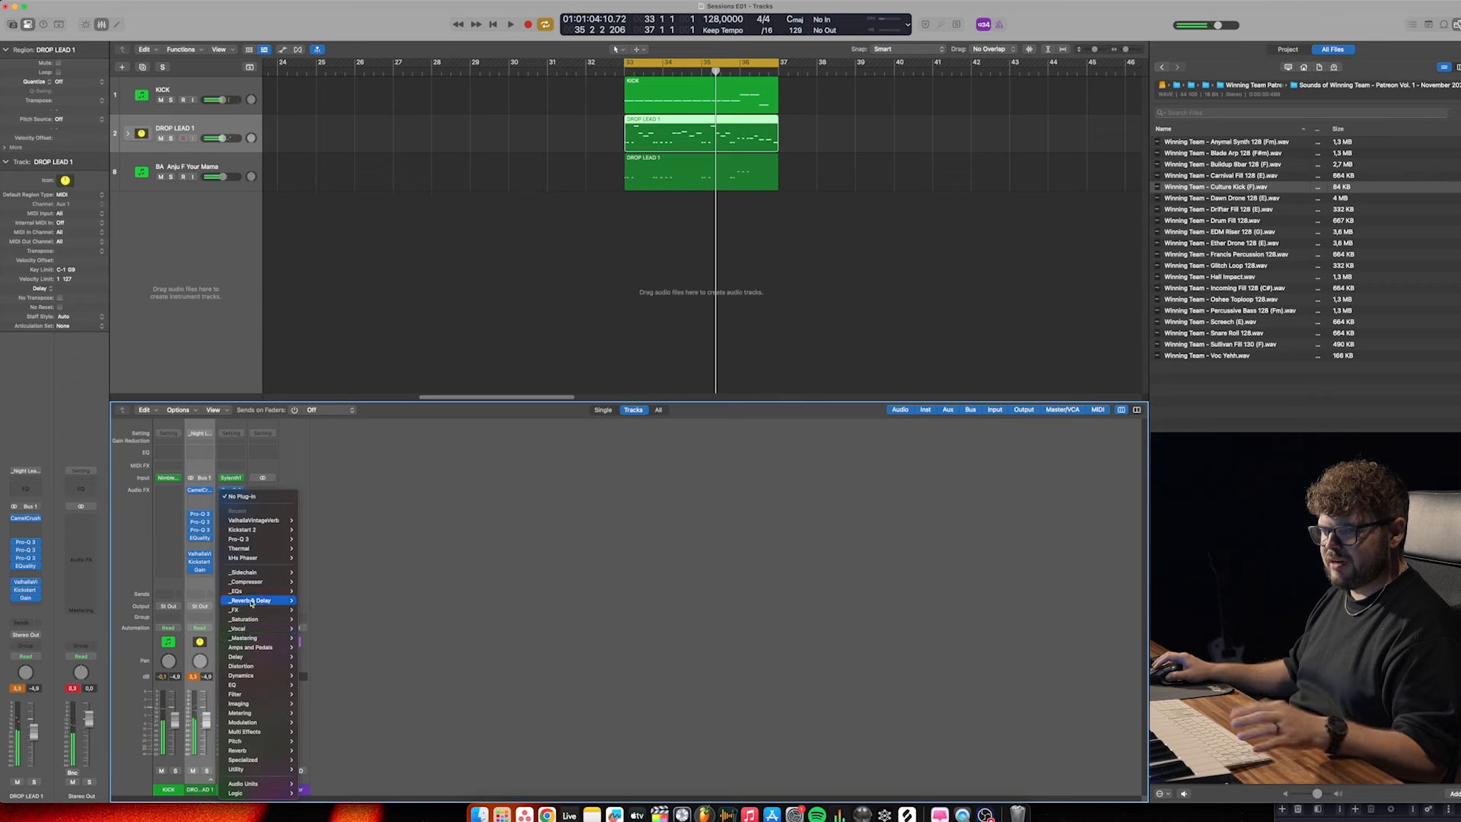
mouse_move(251, 600)
left_click(387, 675)
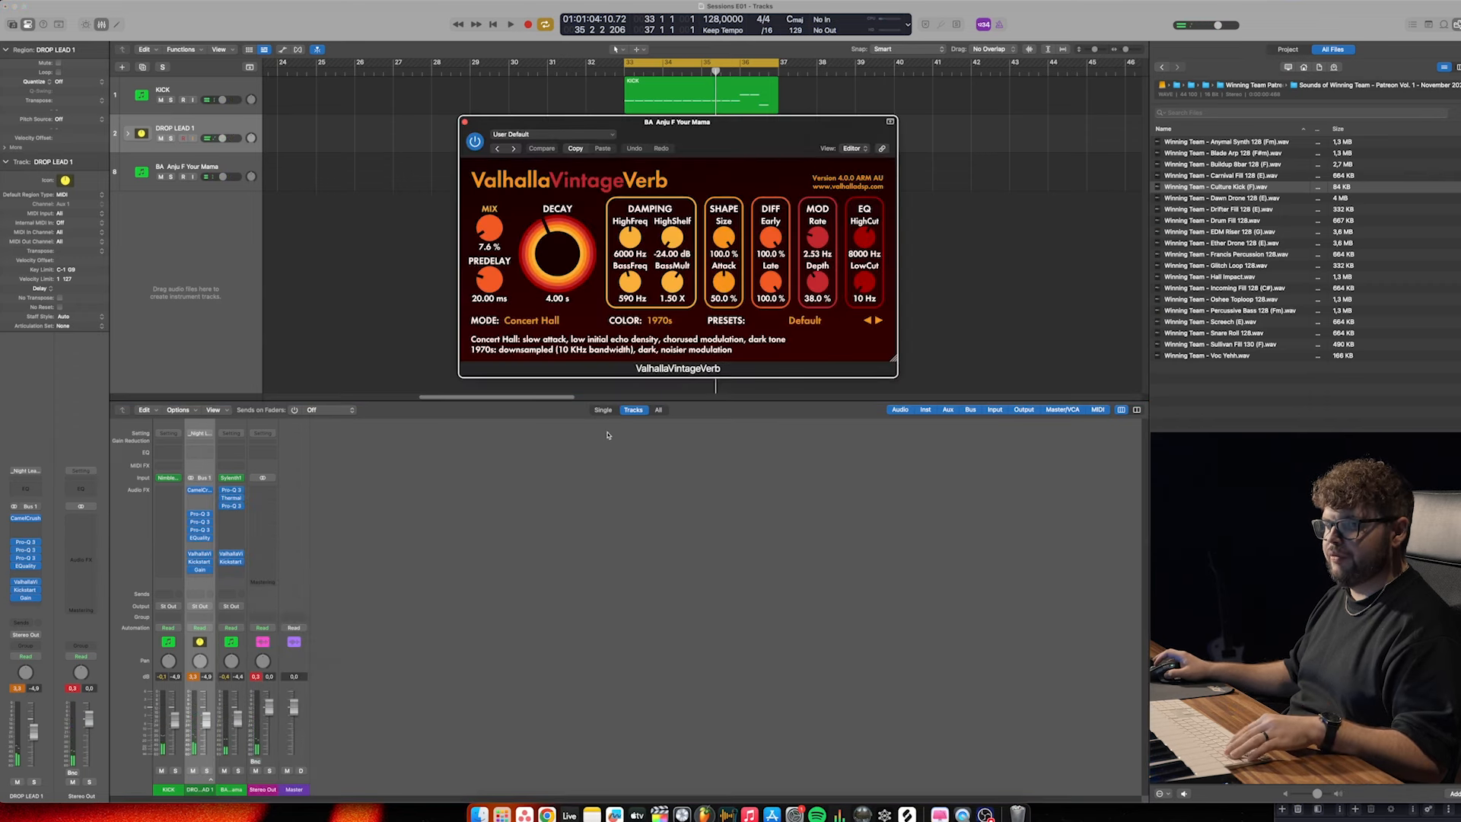
left_click(238, 770)
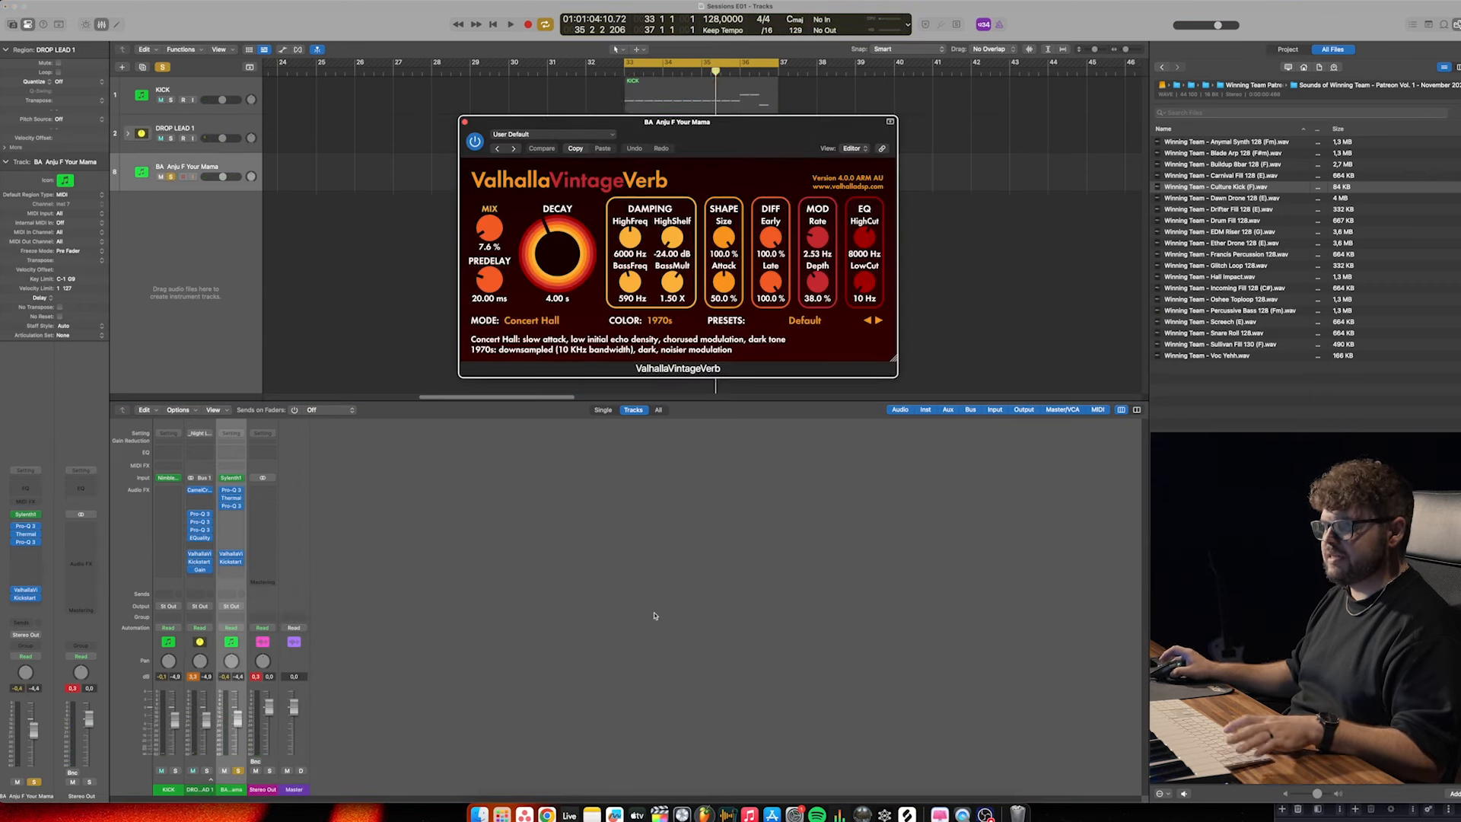
left_click_drag(863, 284, 862, 245)
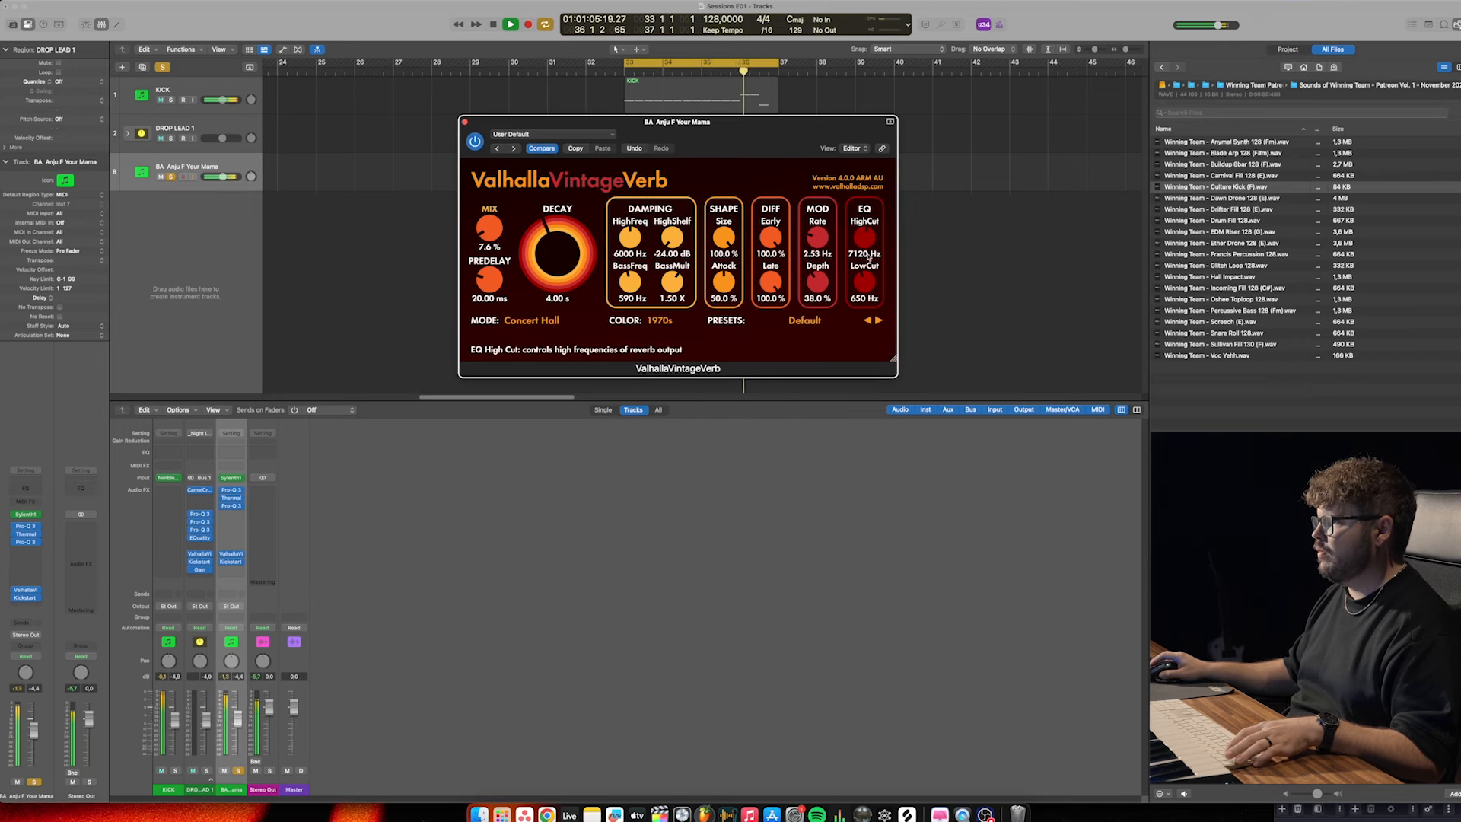
left_click_drag(867, 284, 867, 289)
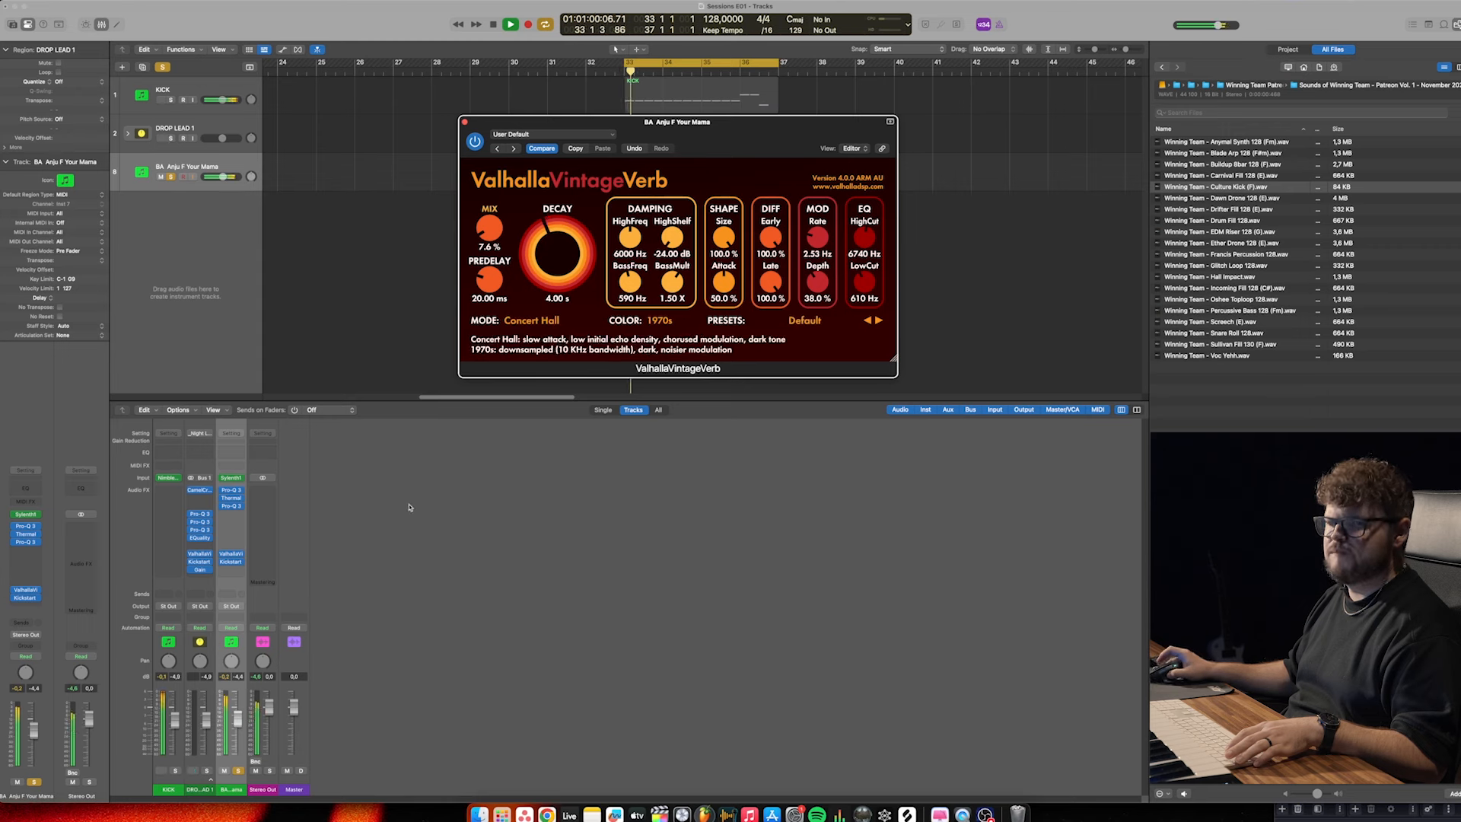
Close the bass reverb, clear the solo and audition the whole drop, stopping playback at the end
left_click(466, 122)
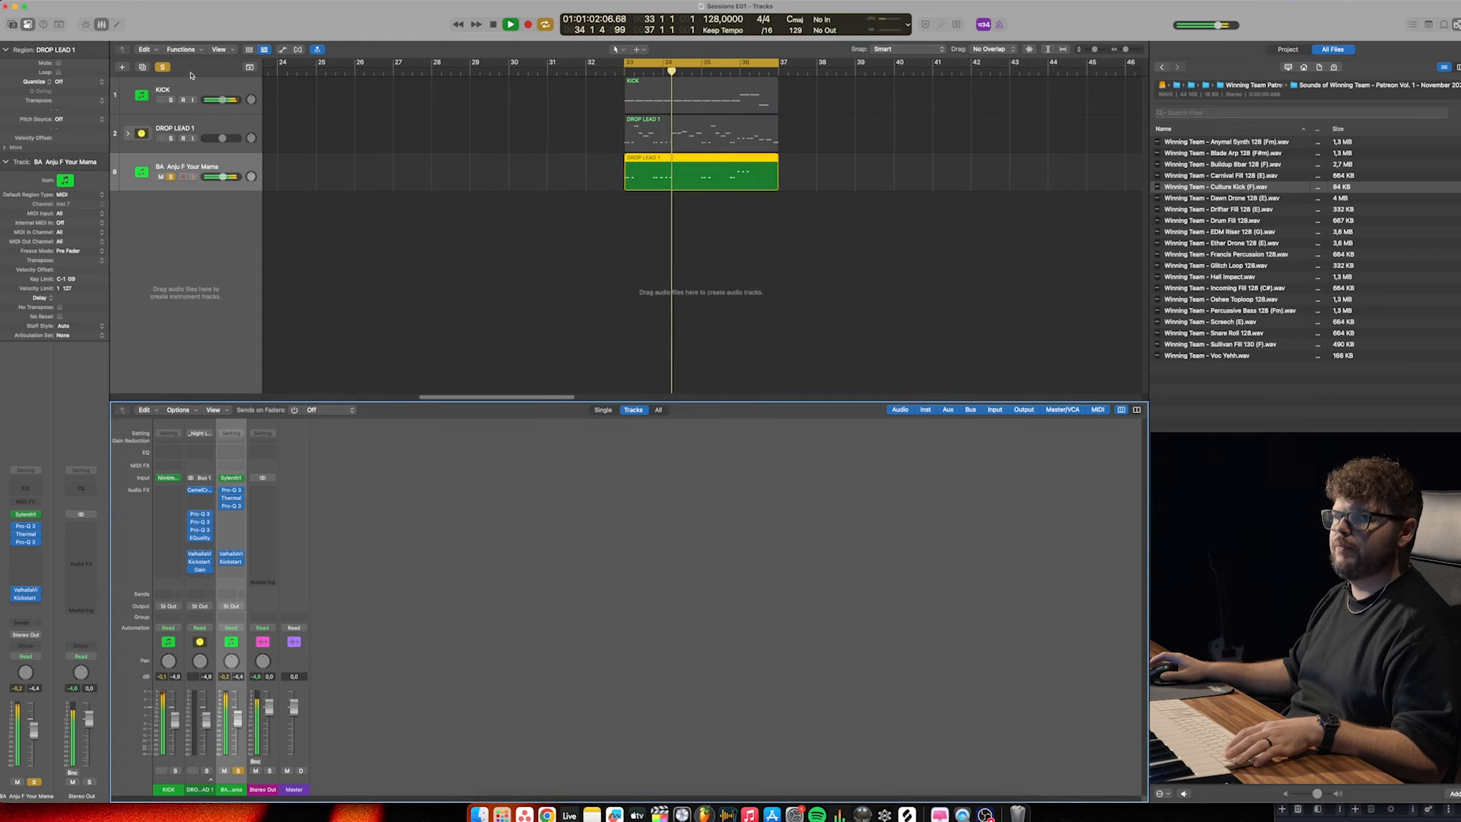
left_click(410, 185)
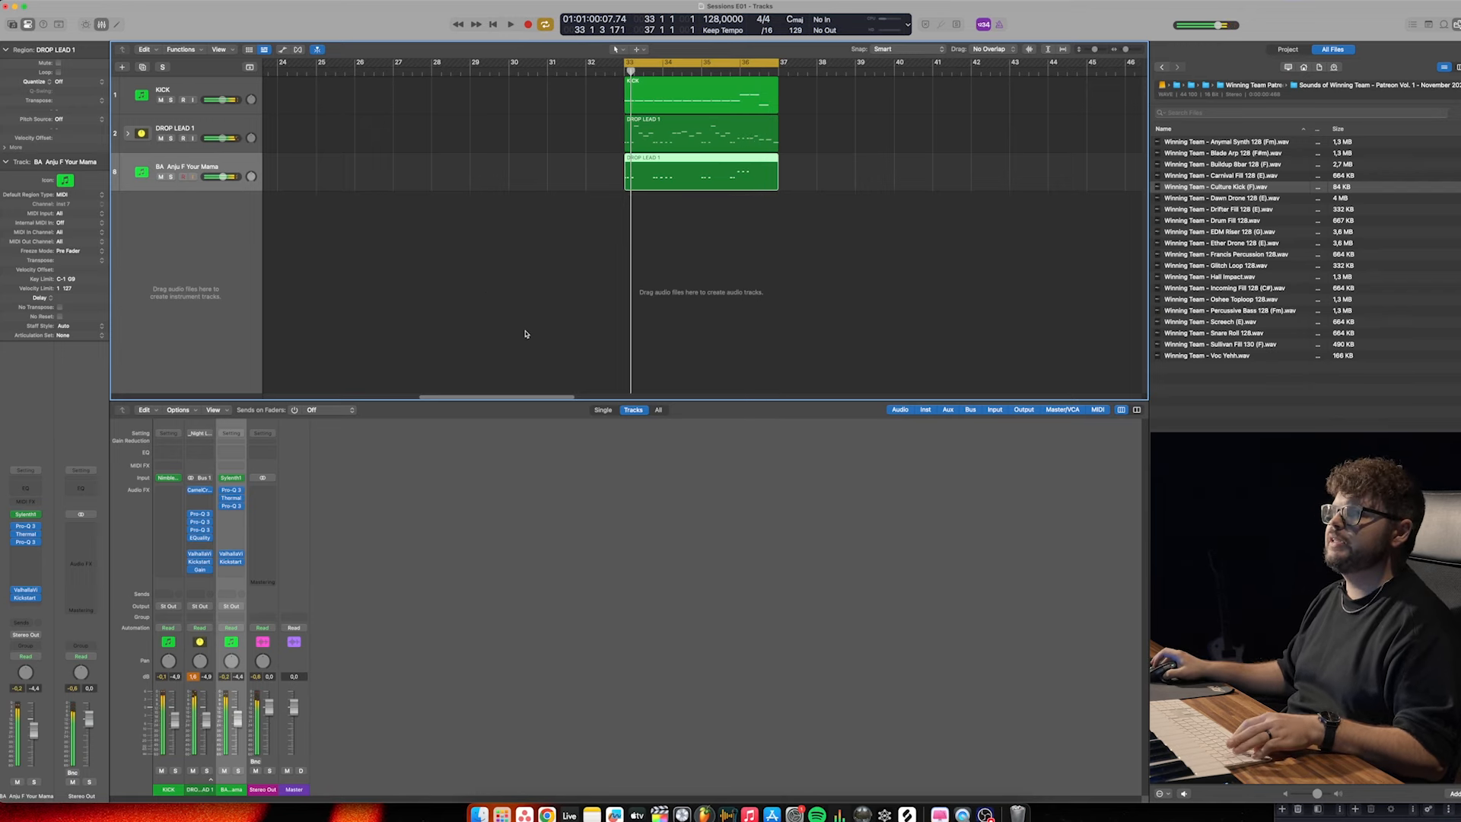
key("space")
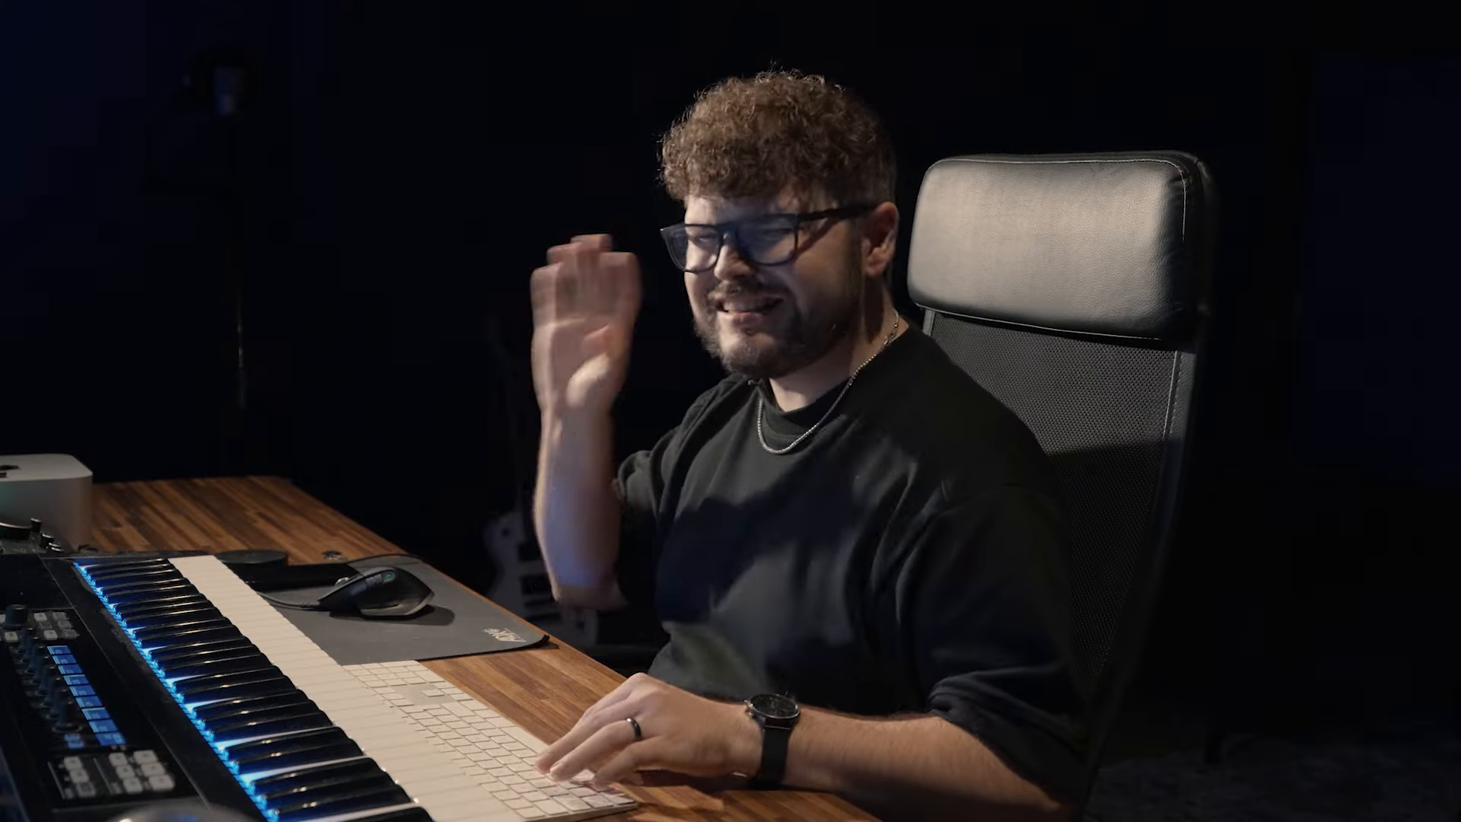
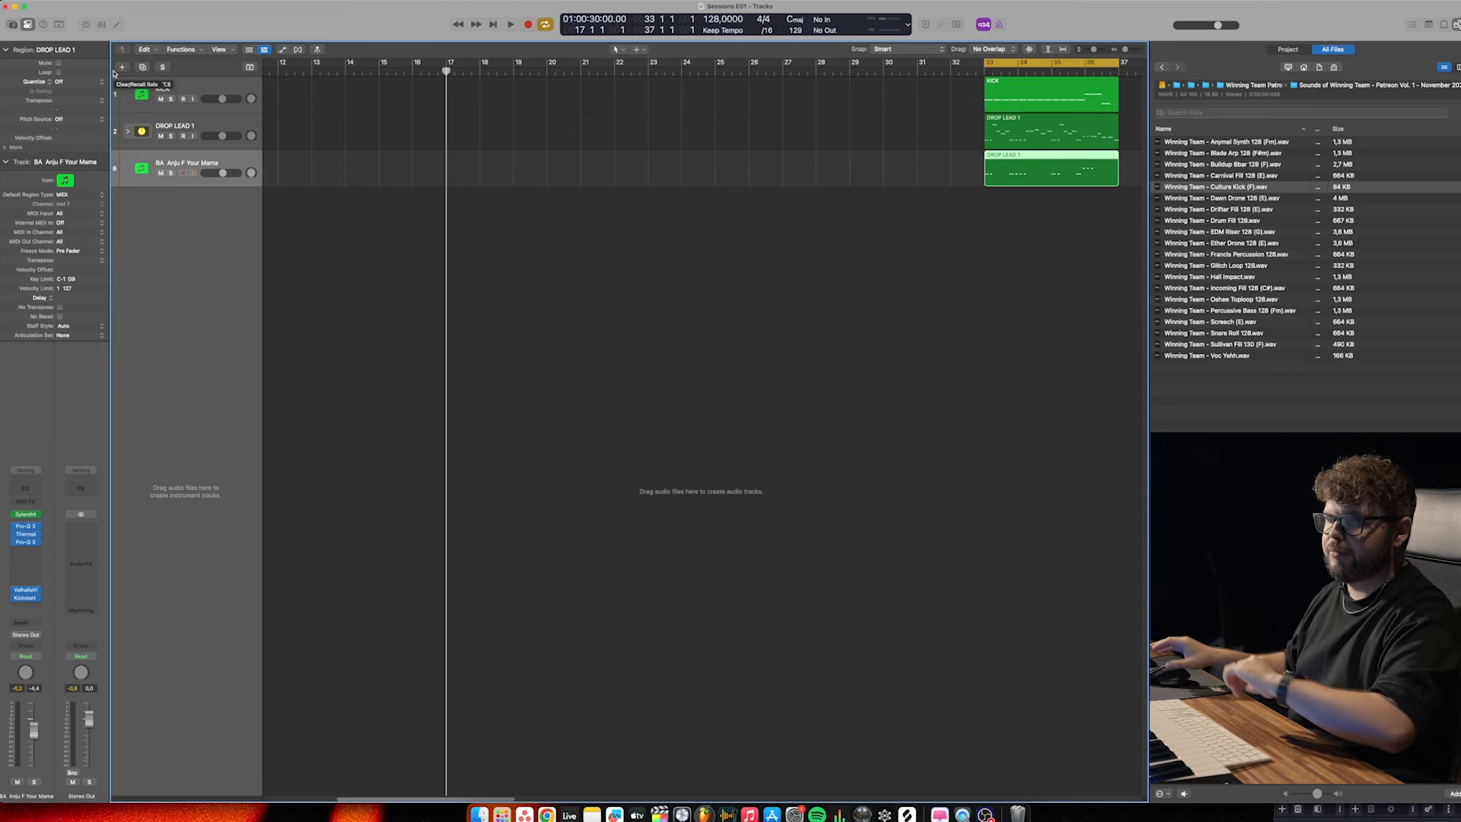
Create one new software instrument track with an empty channel strip below the bass track
left_click(123, 67)
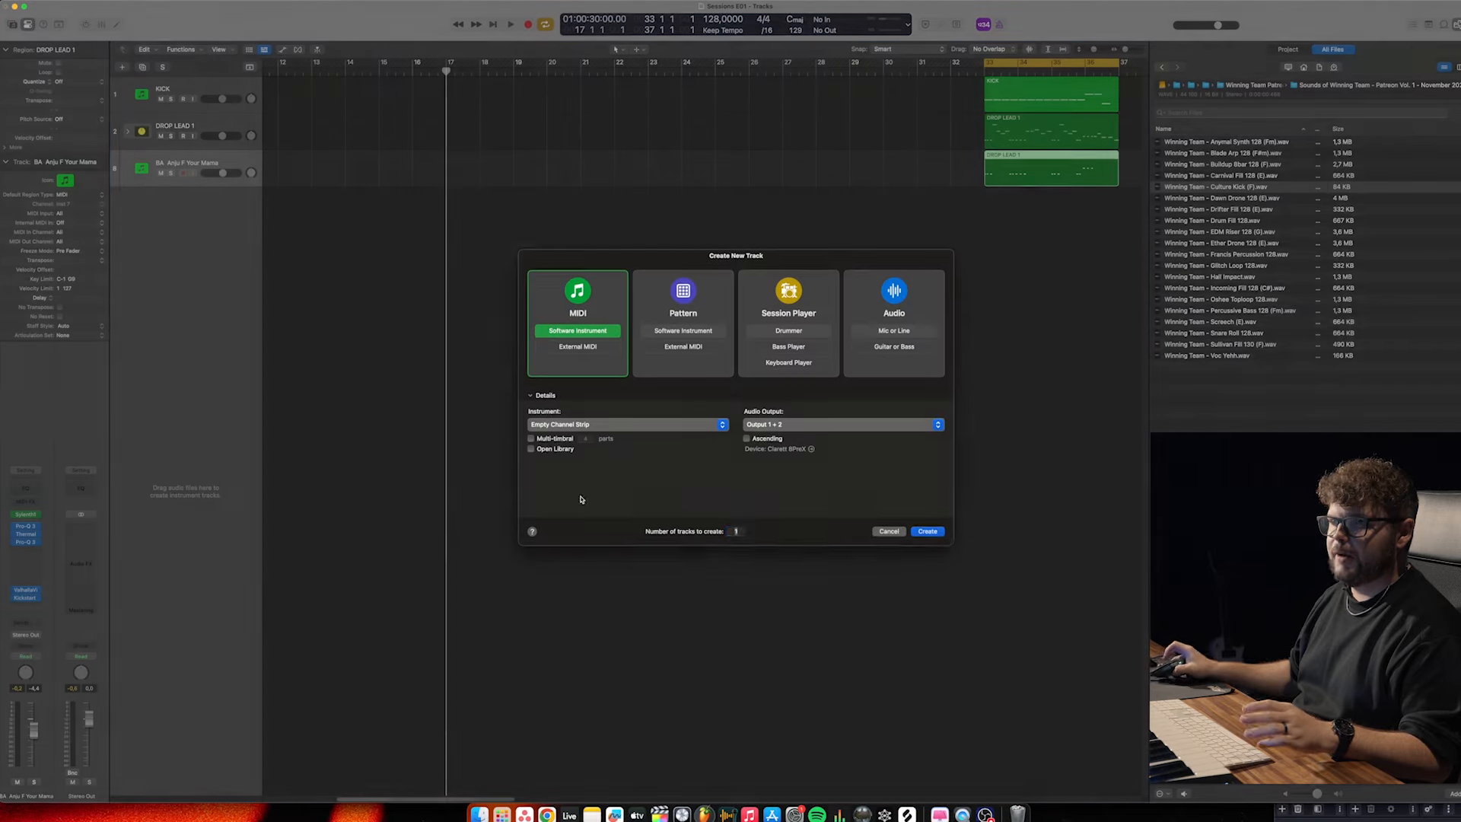
left_click(928, 535)
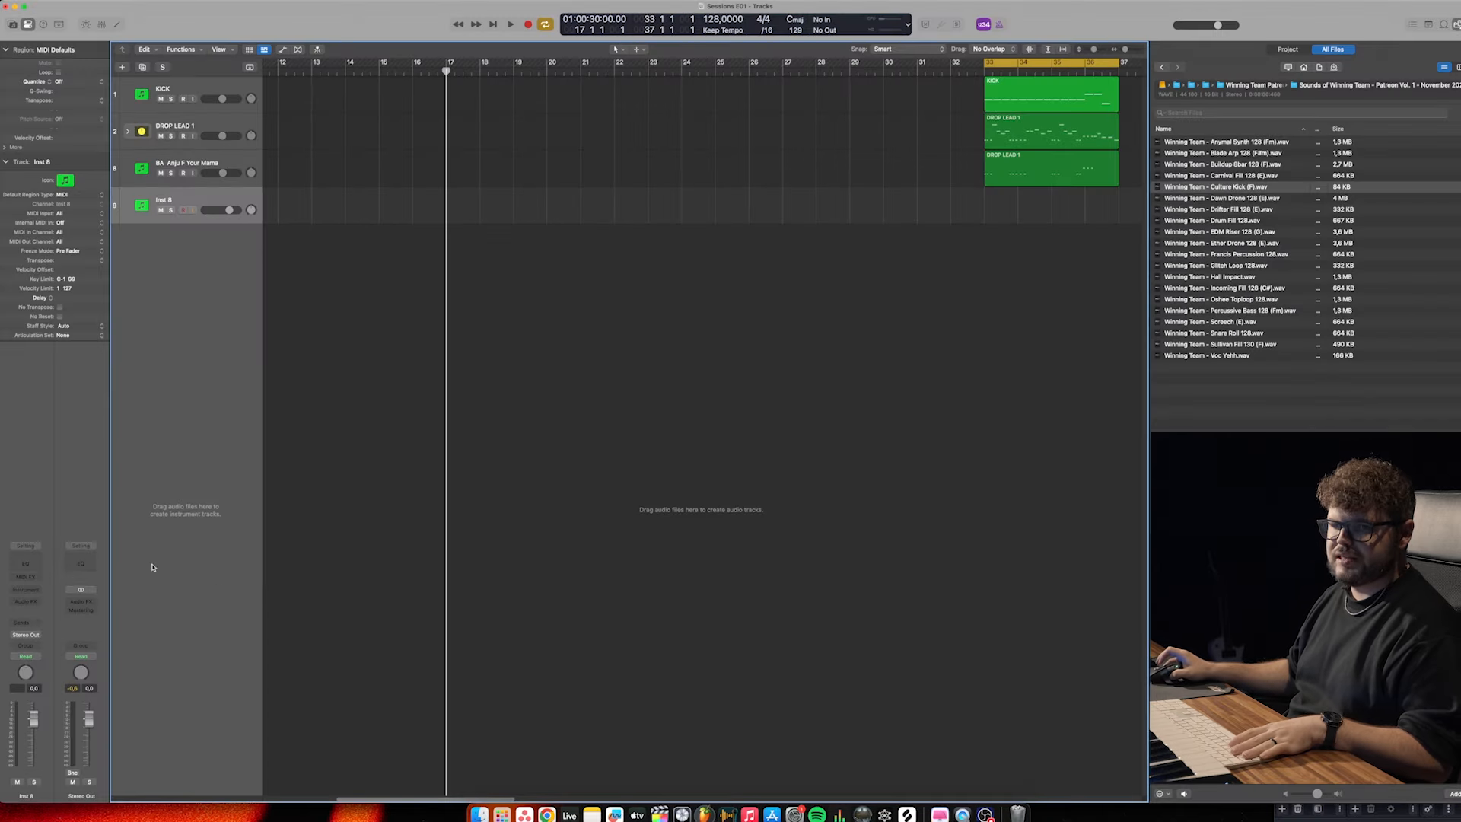
Load Spire-1.5 as the instrument on the new track and open its window
left_click(27, 592)
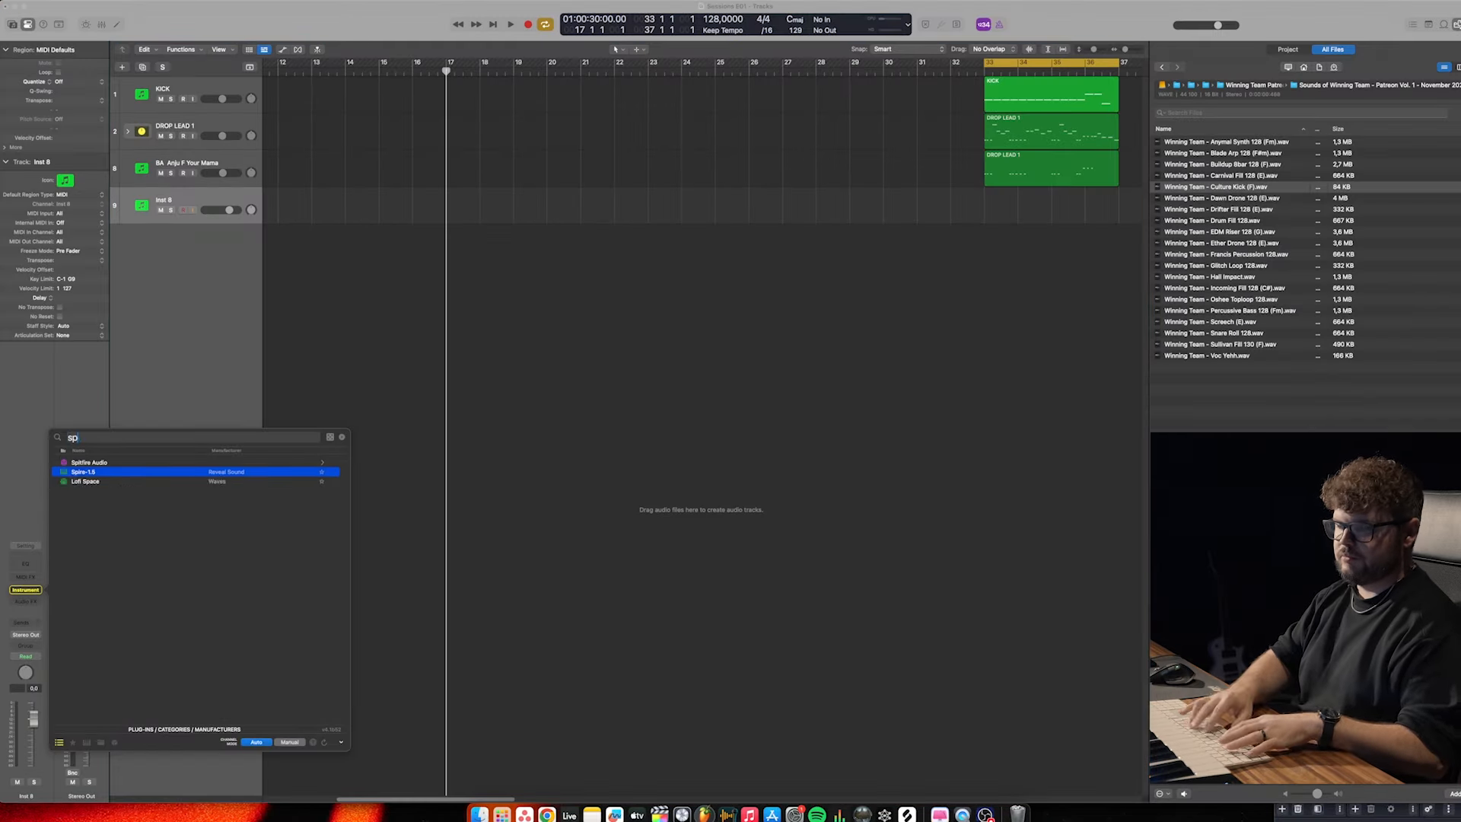
left_click(253, 718)
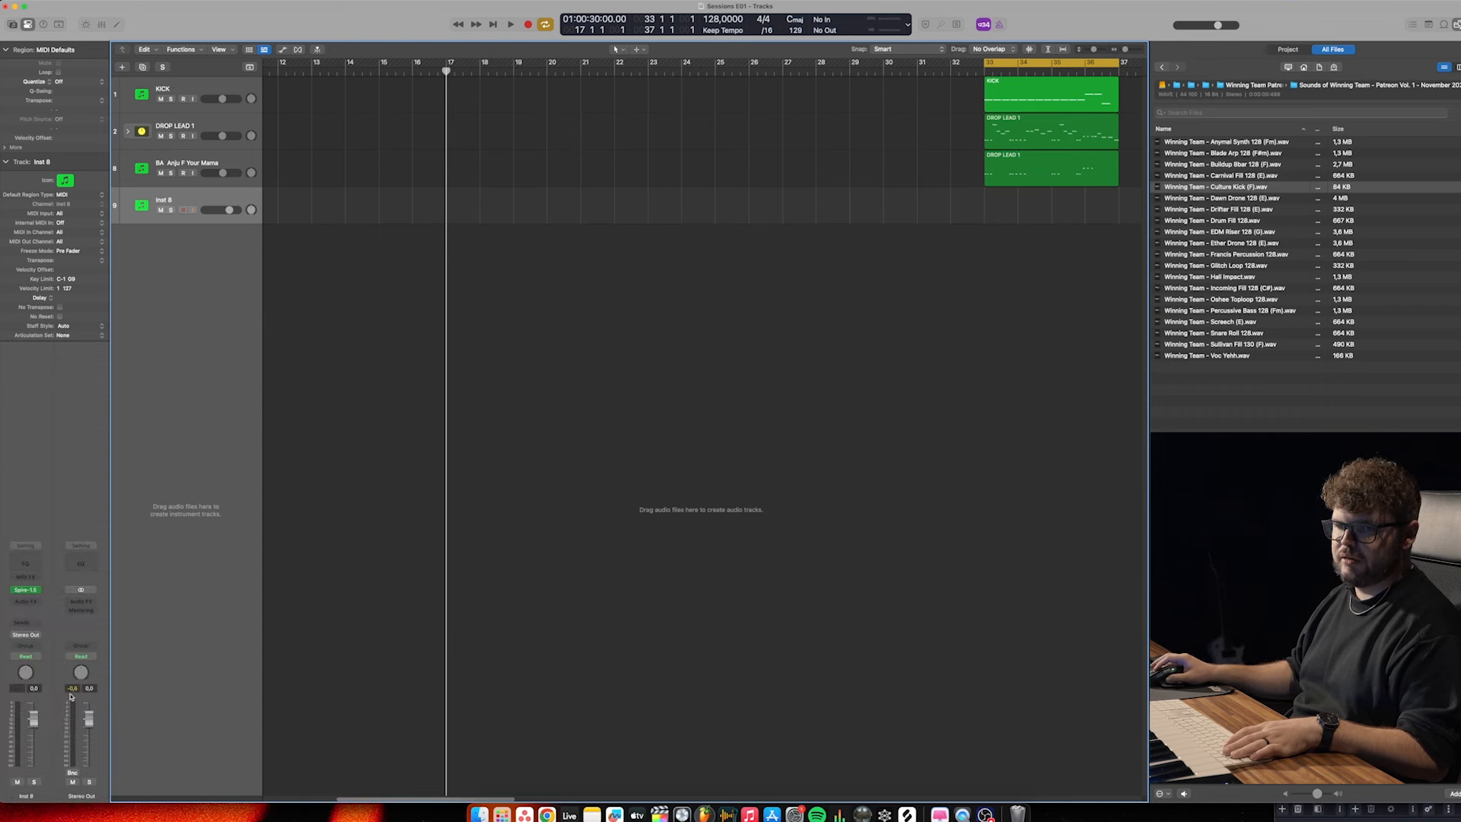
left_click(25, 589)
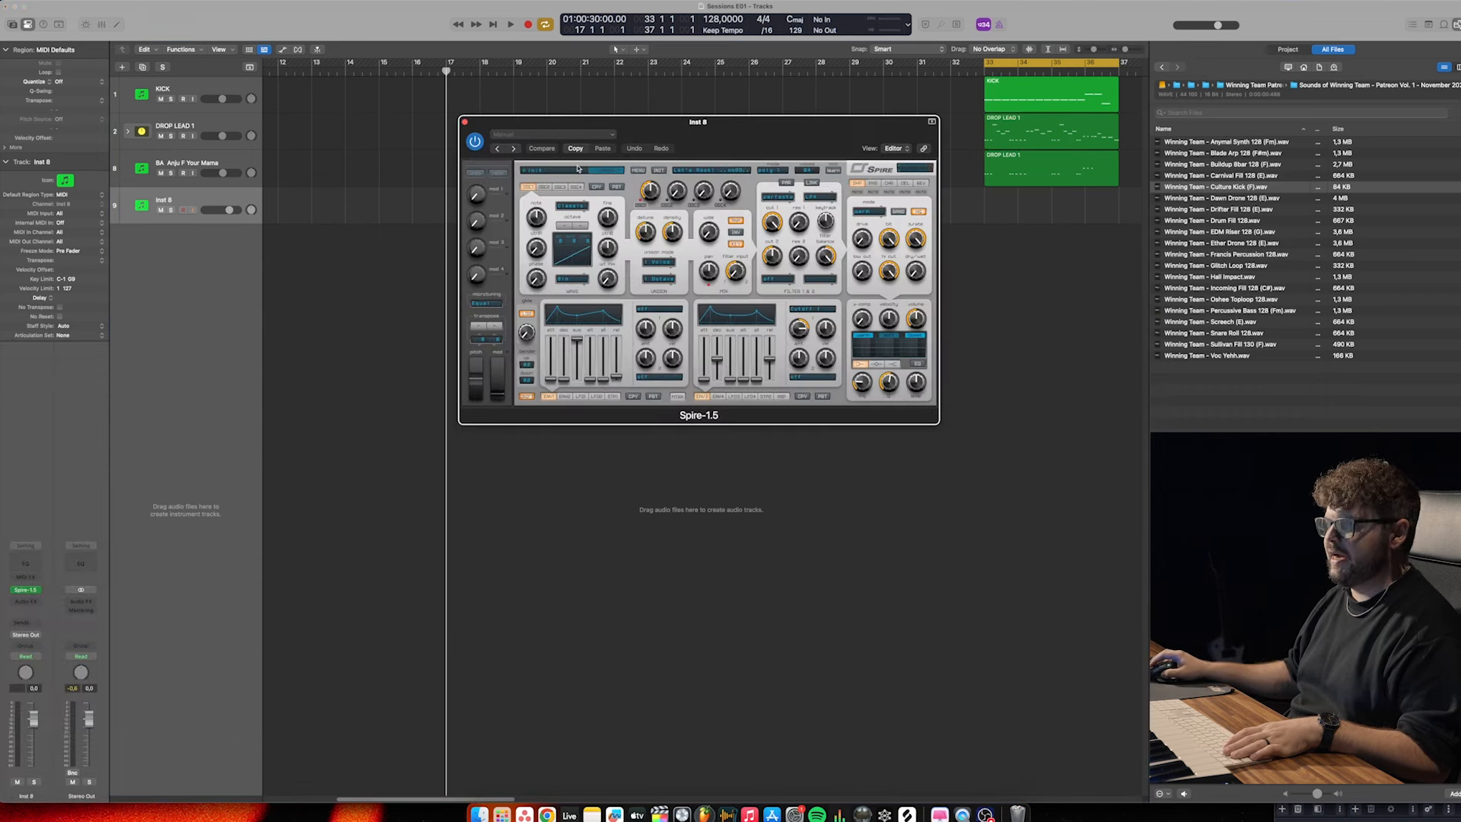
Open the A State Of Spire Vol 1 bank in Spire's preset library and show its pluck presets
left_click(604, 172)
scroll(562, 314, "down", 5)
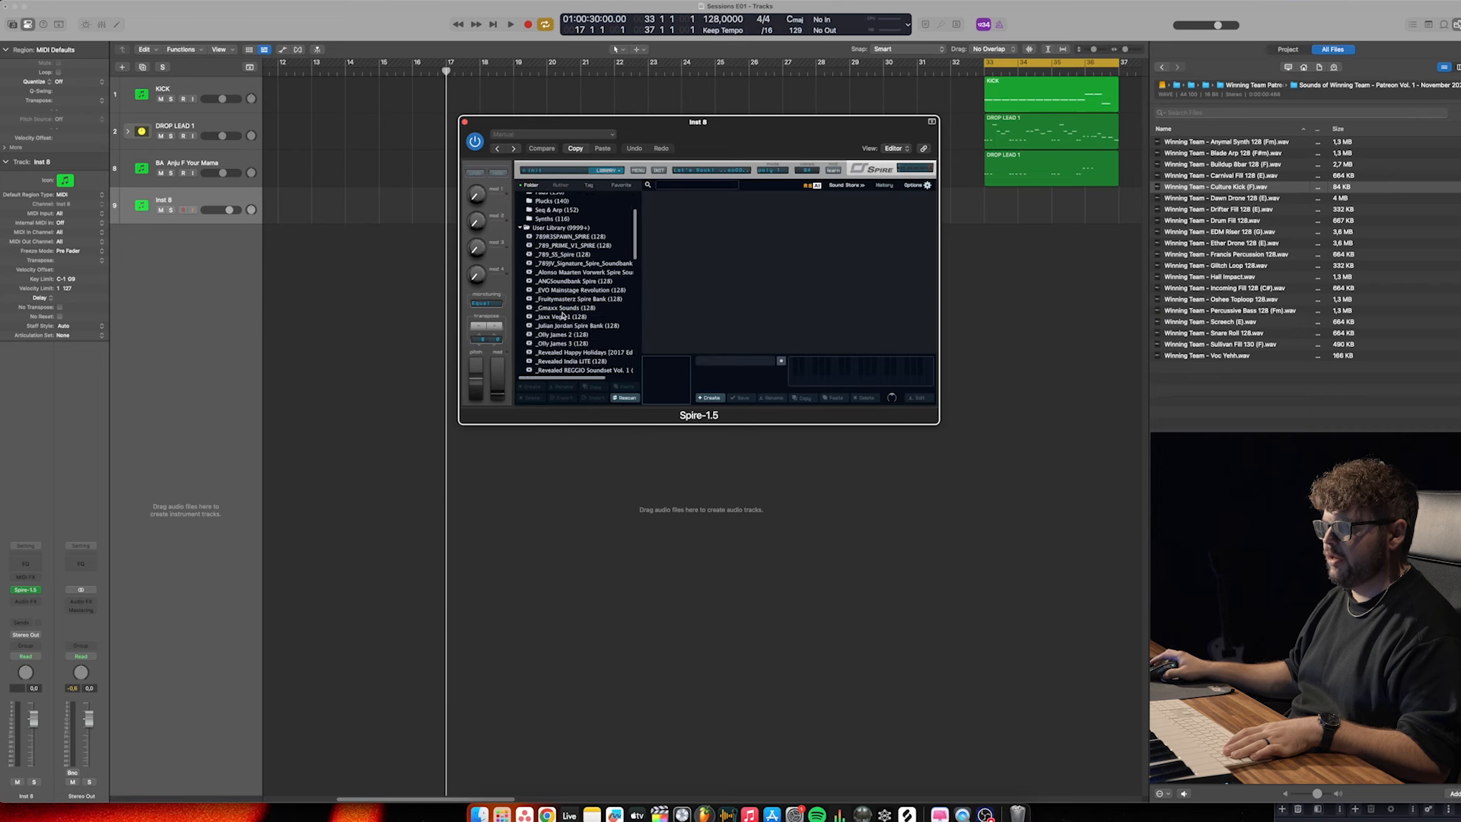
scroll(578, 280, "down", 4)
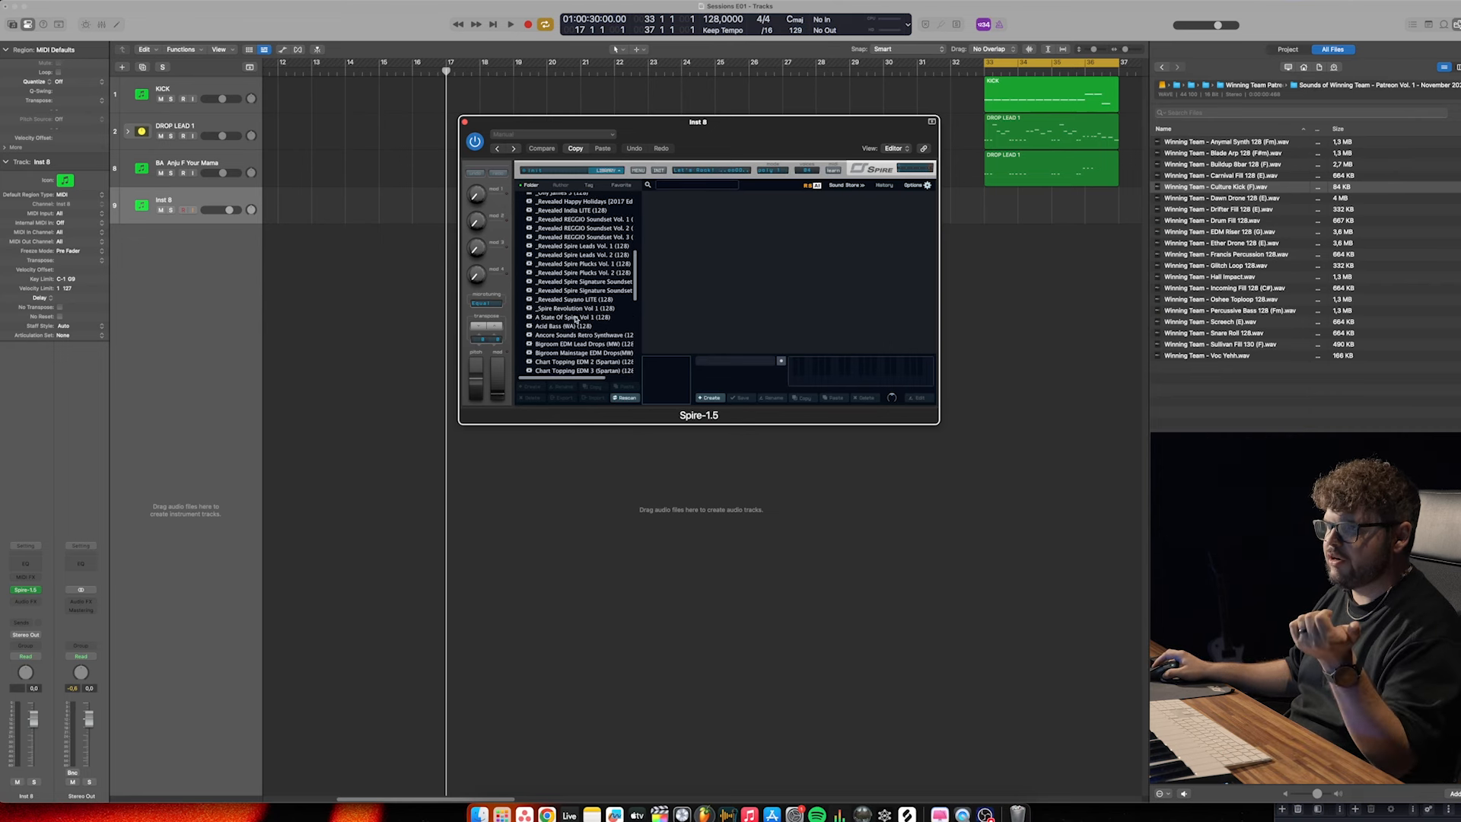
left_click(576, 318)
left_click_drag(775, 353, 840, 340)
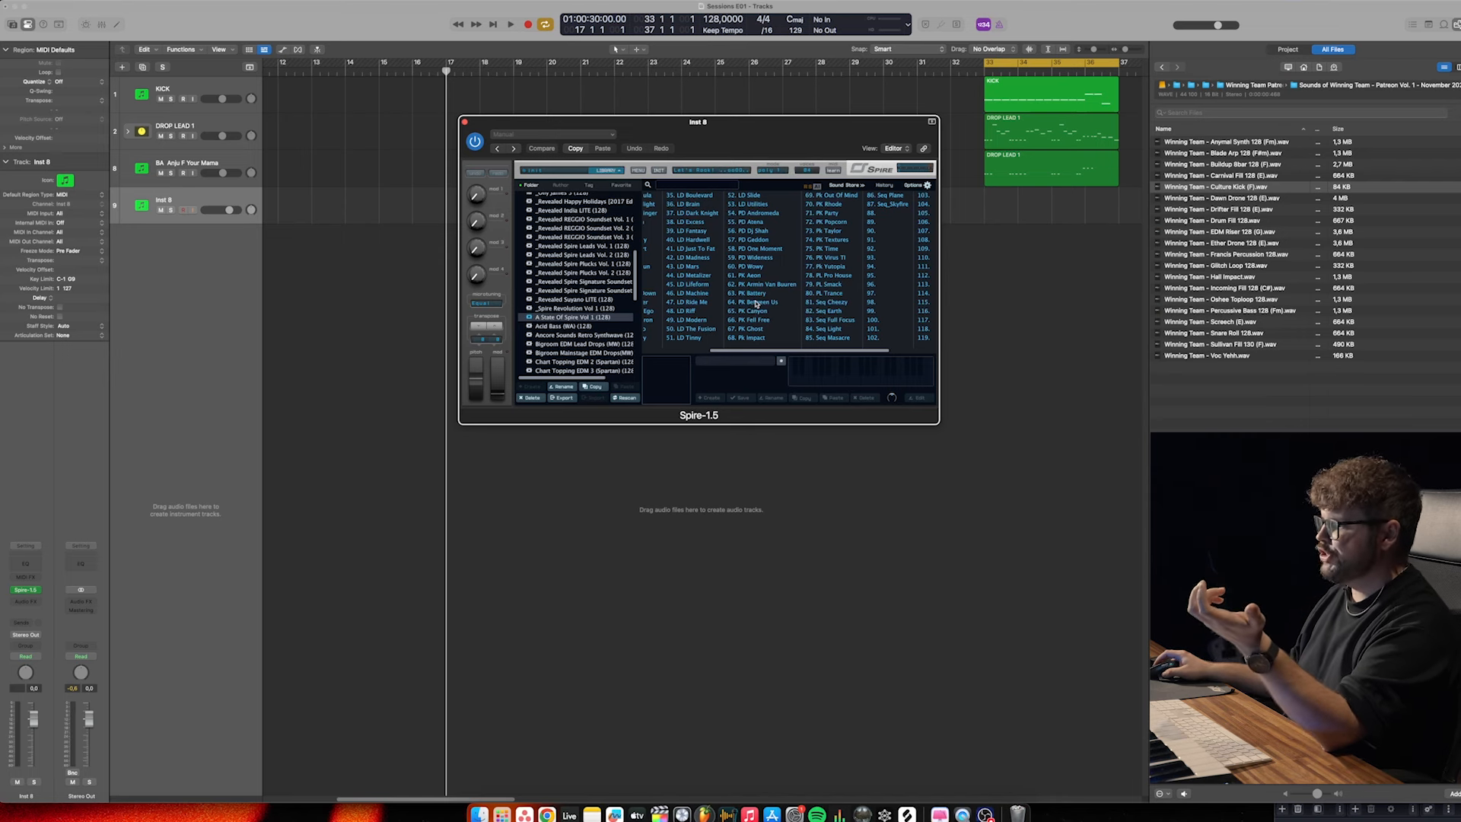
Audition the pluck presets PK Battery, PK Canyon and PK Fell Free against PK Between Us, keep PK Between Us and return to the synth controls
left_click(756, 303)
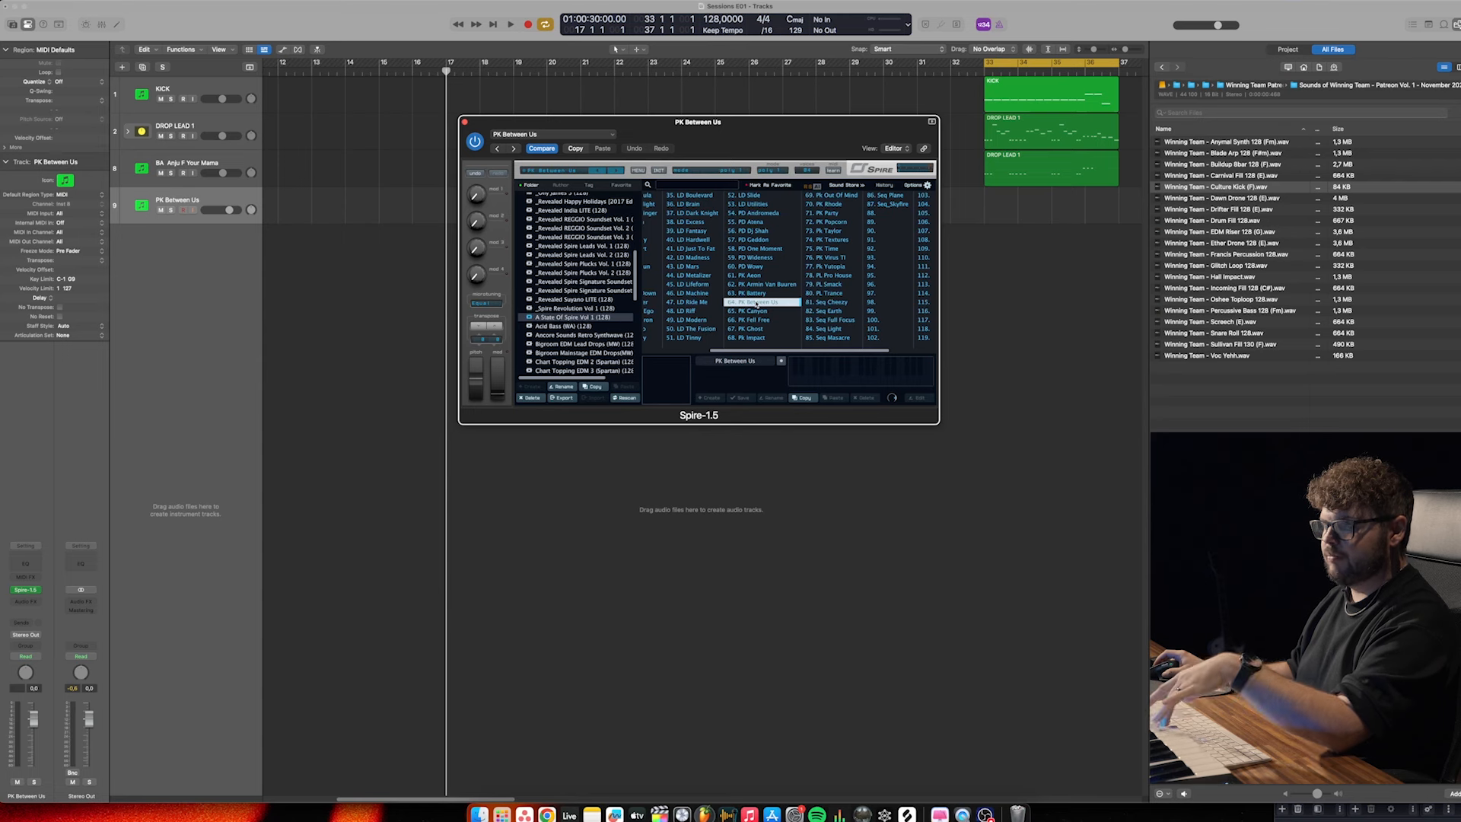
left_click(761, 310)
left_click(758, 293)
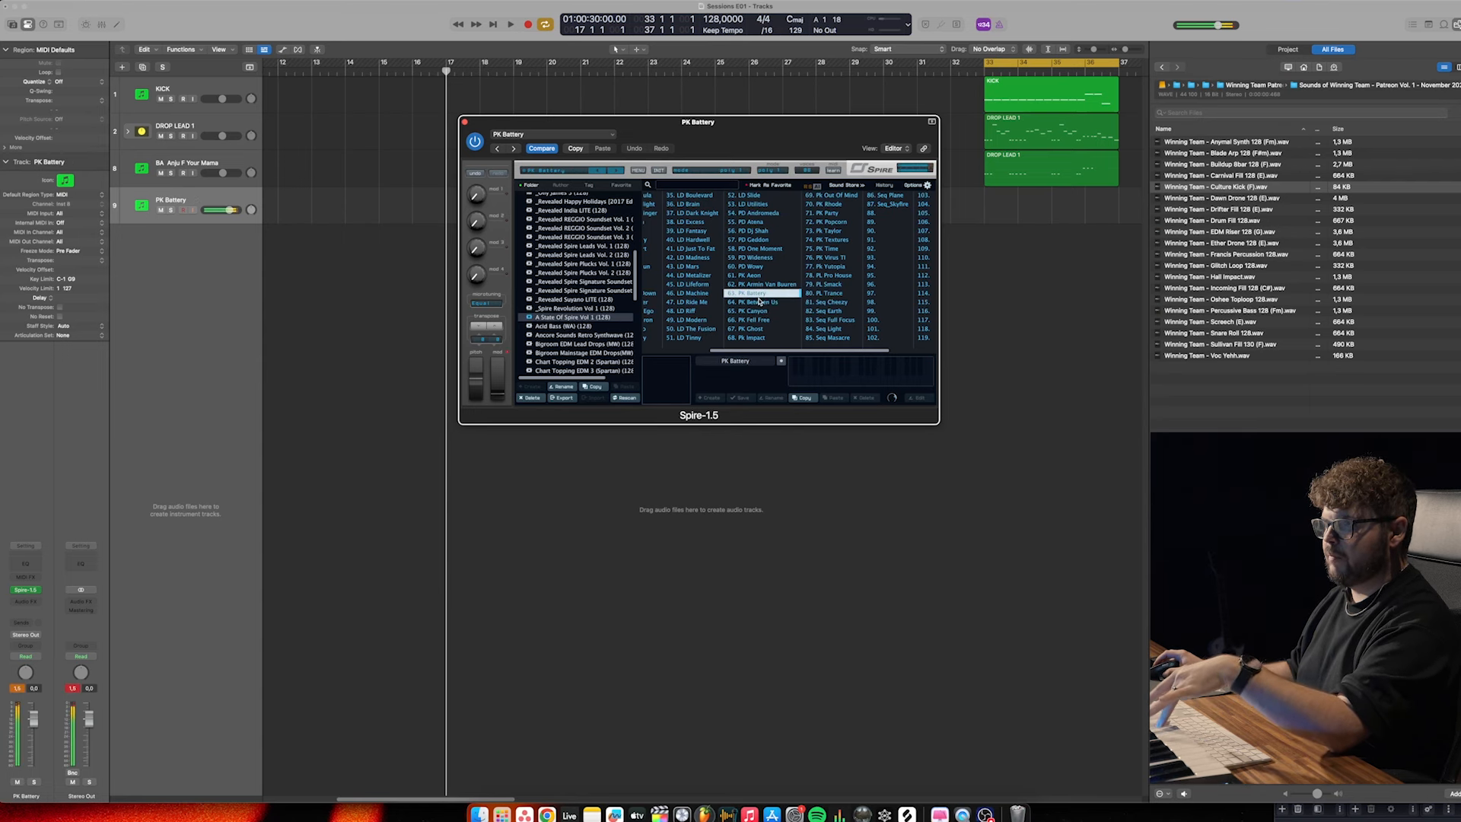
left_click(759, 303)
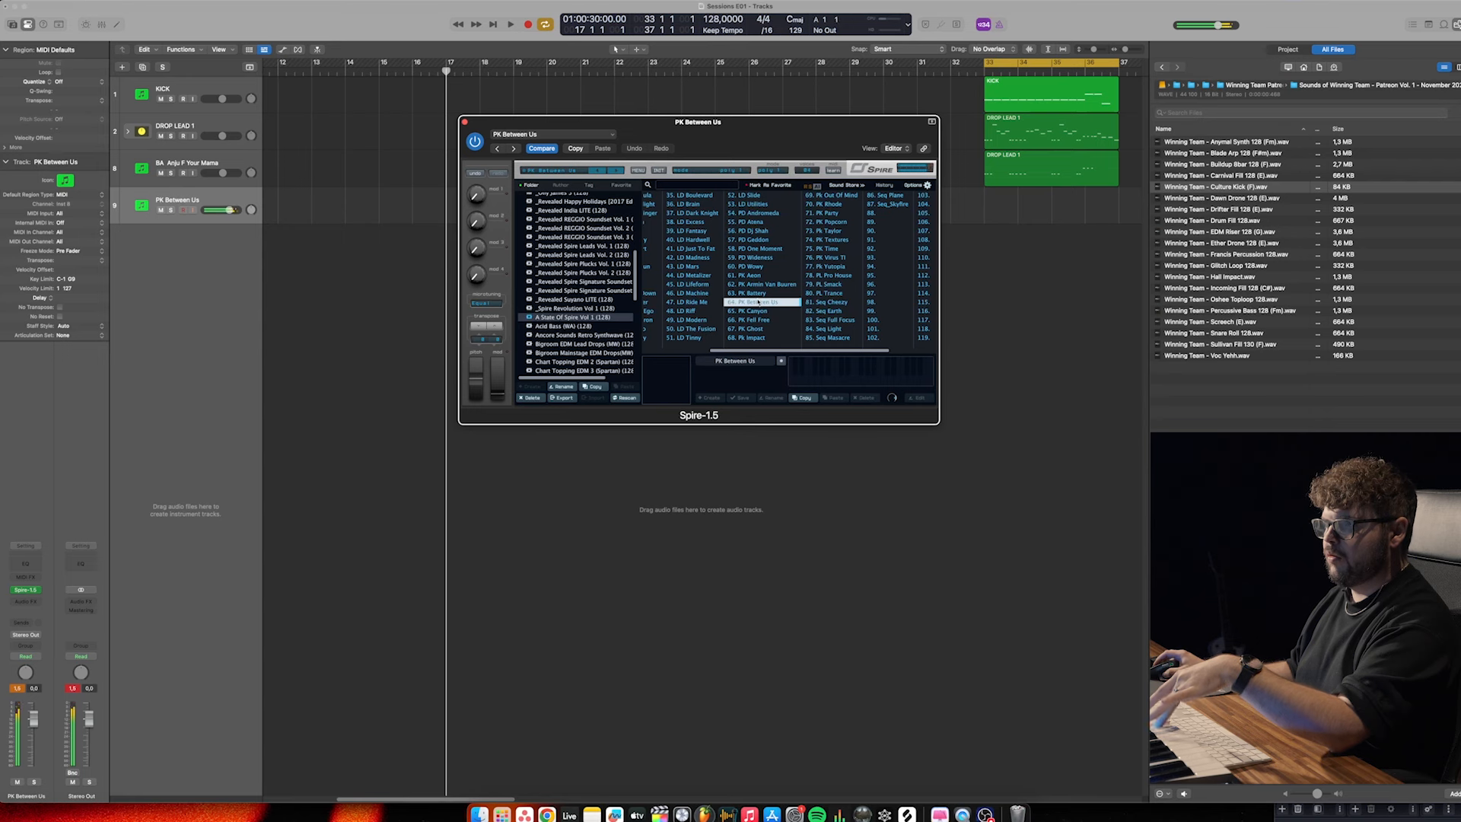
left_click(758, 293)
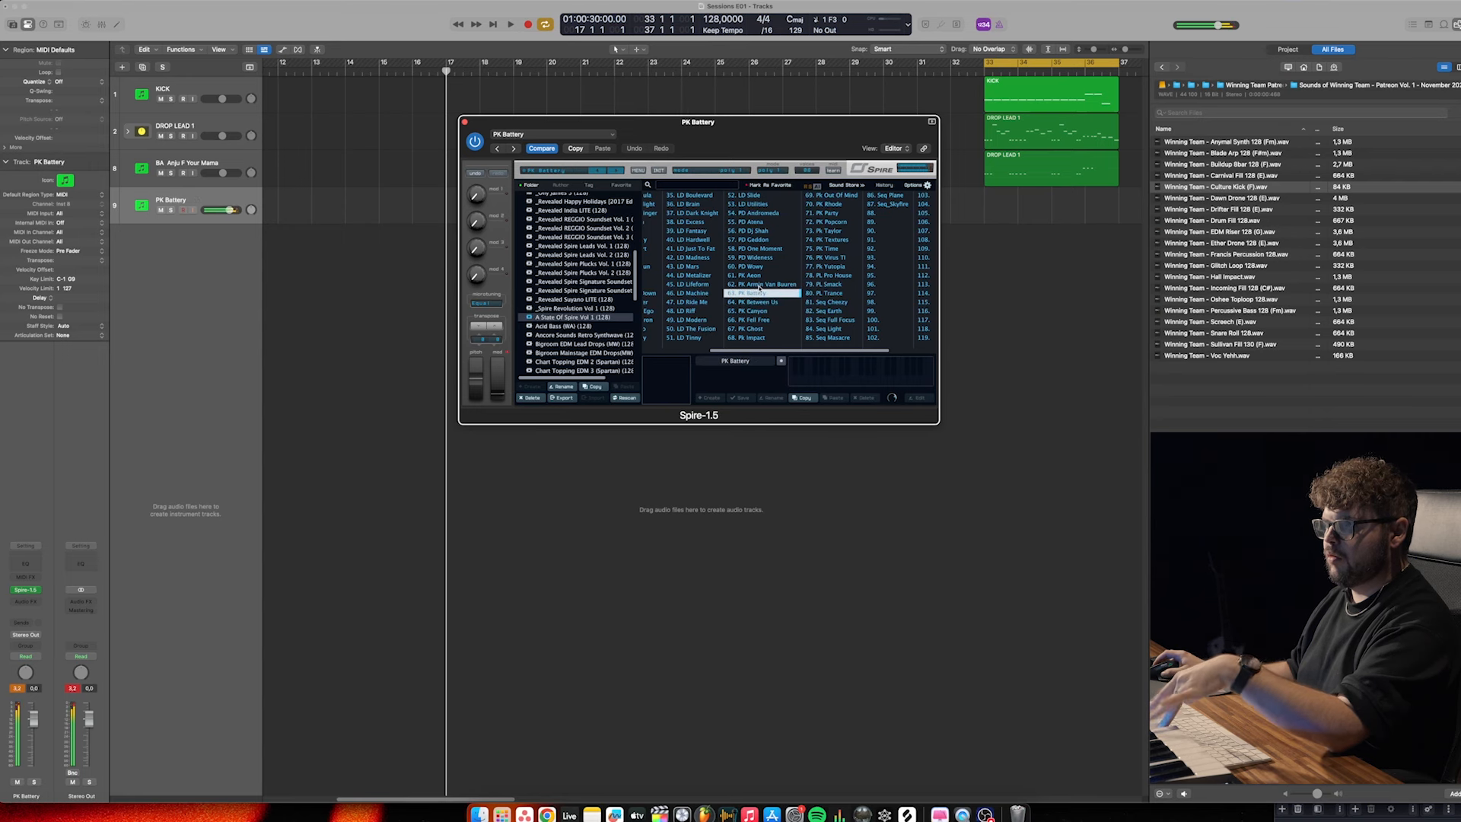
left_click(759, 311)
left_click(759, 320)
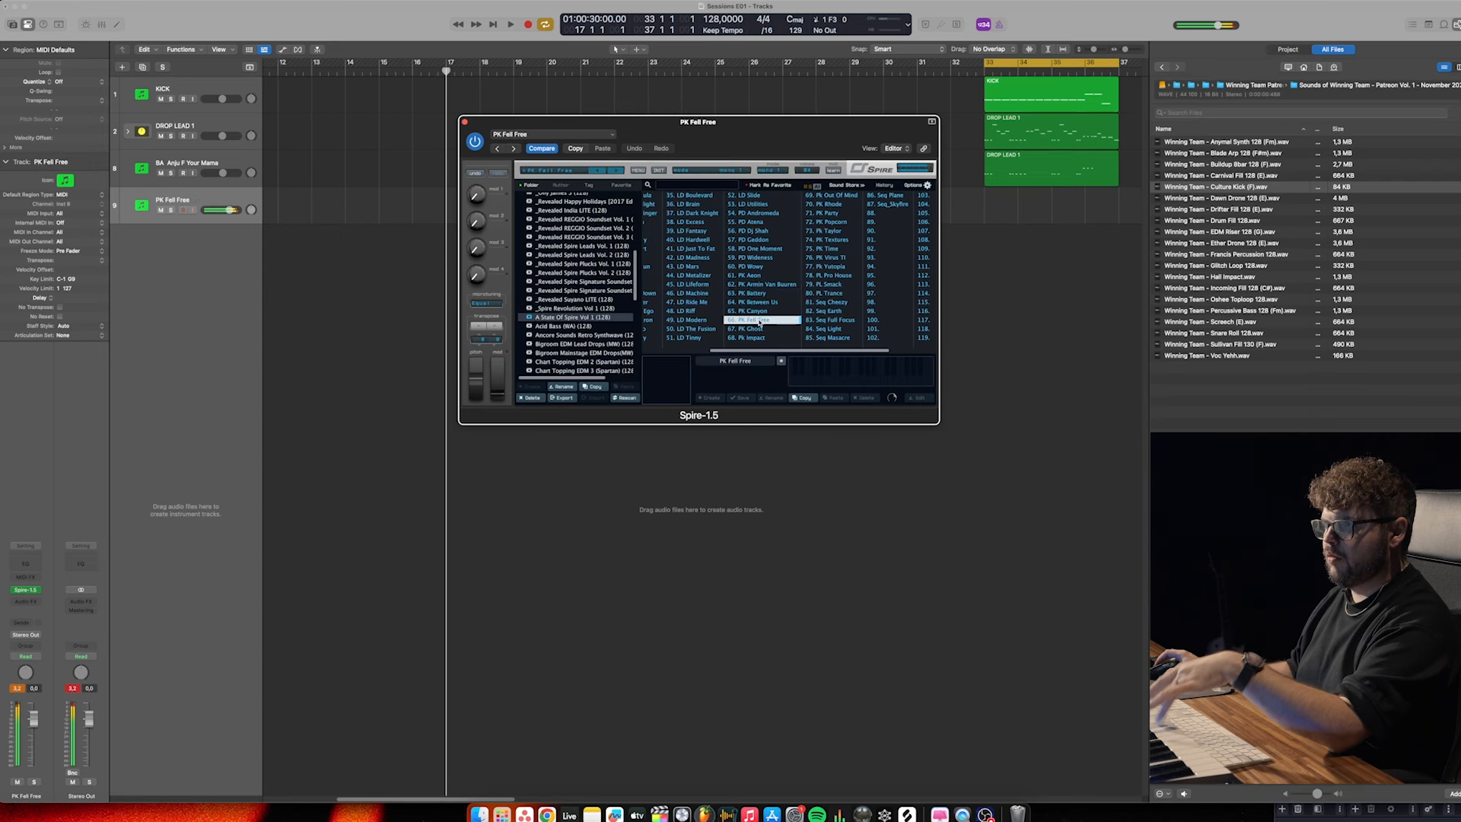
left_click(759, 303)
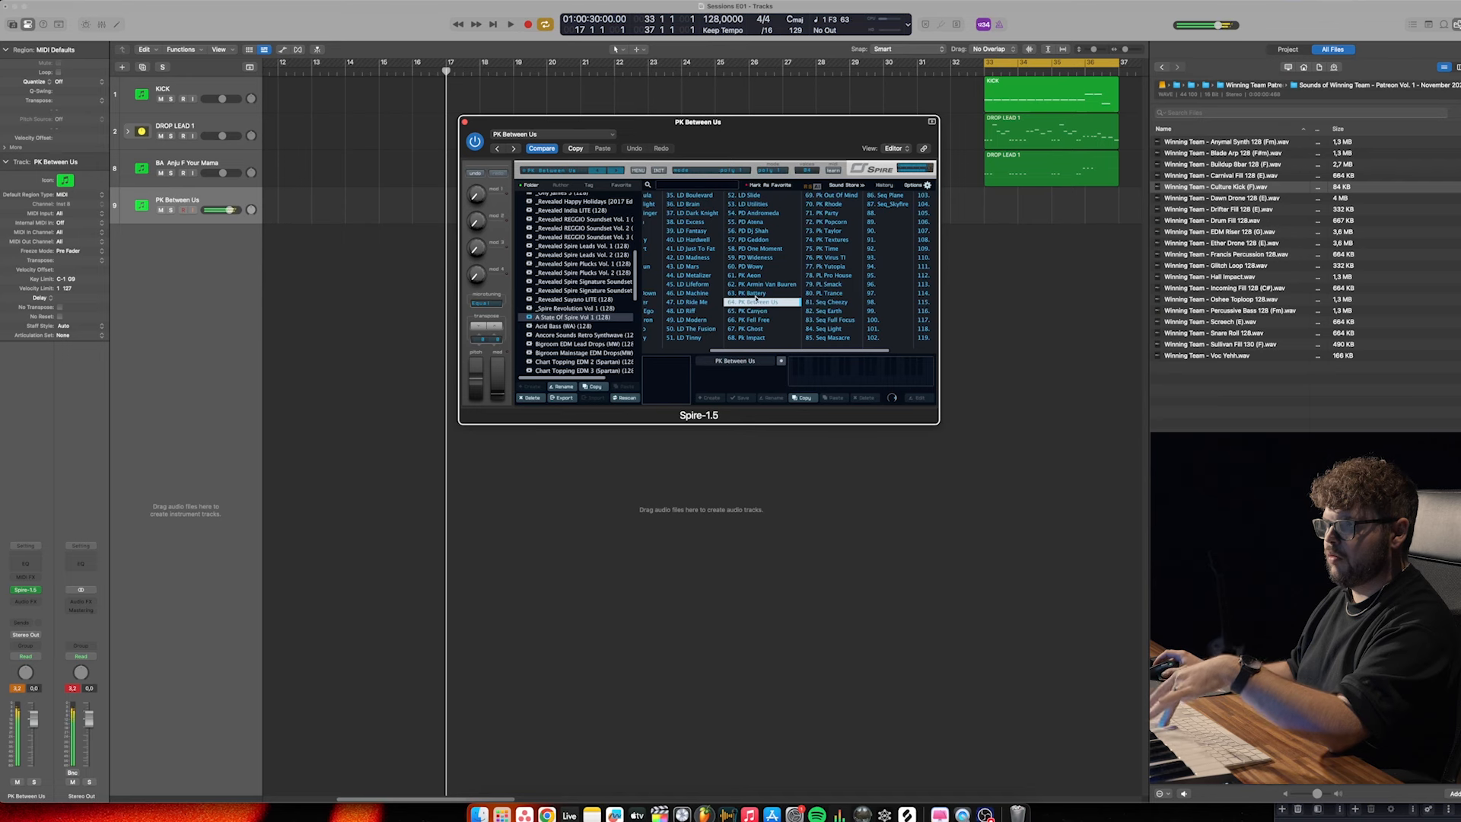
left_click(757, 294)
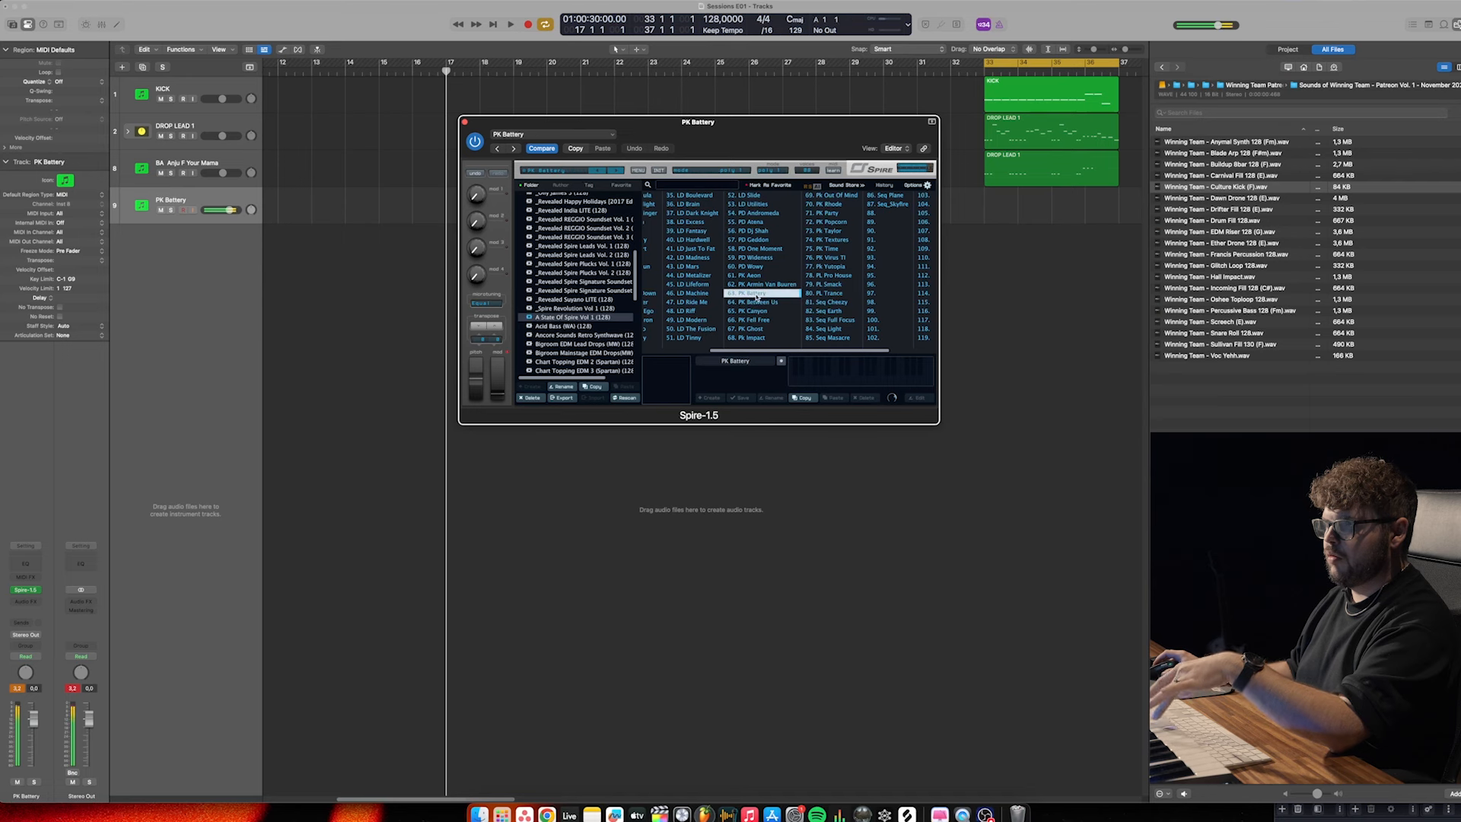
left_click(567, 172)
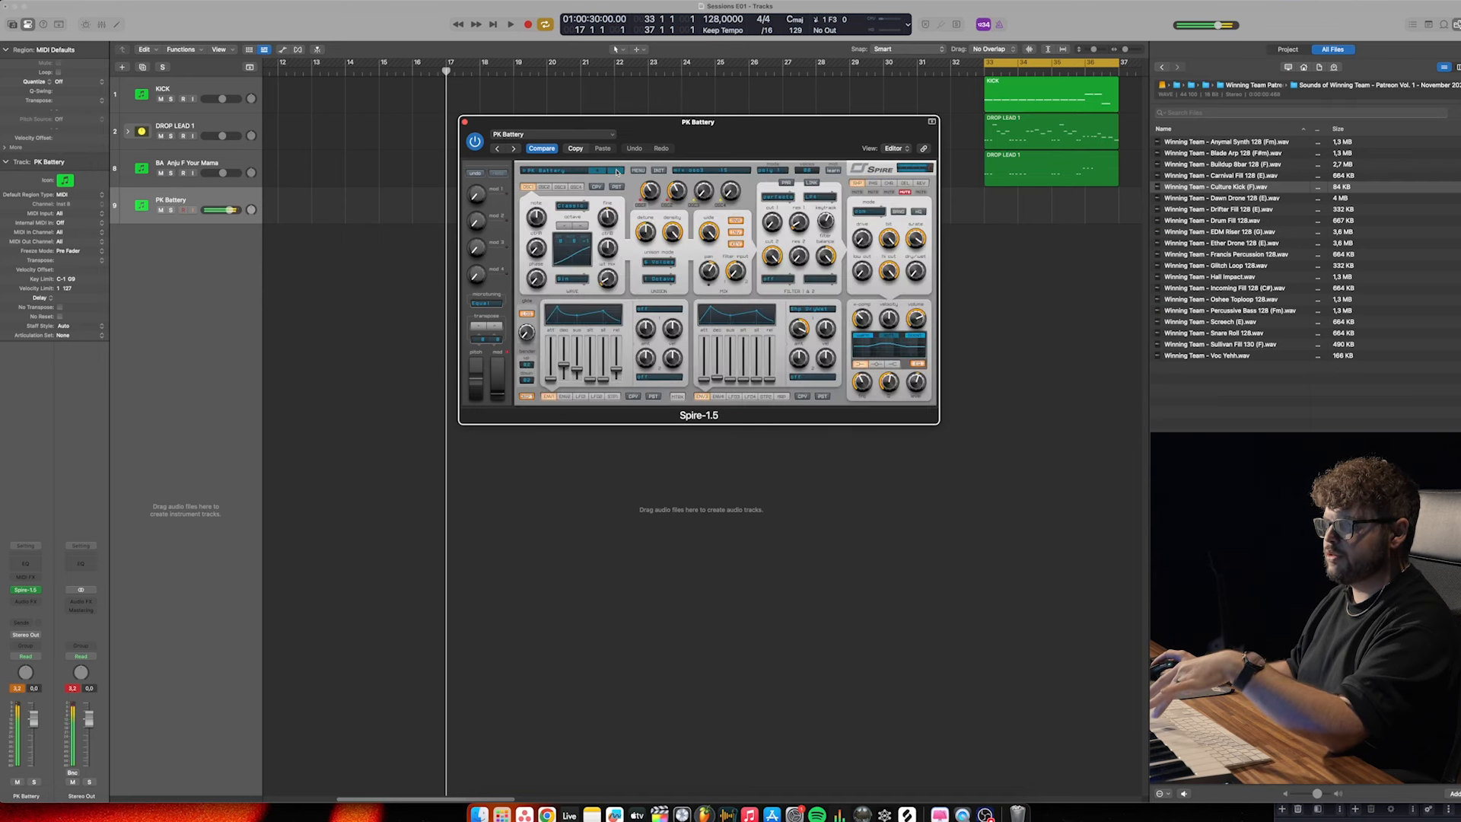
left_click(617, 171)
mouse_move(768, 234)
left_mouse_down()
mouse_move(766, 196)
mouse_move(767, 229)
left_mouse_up()
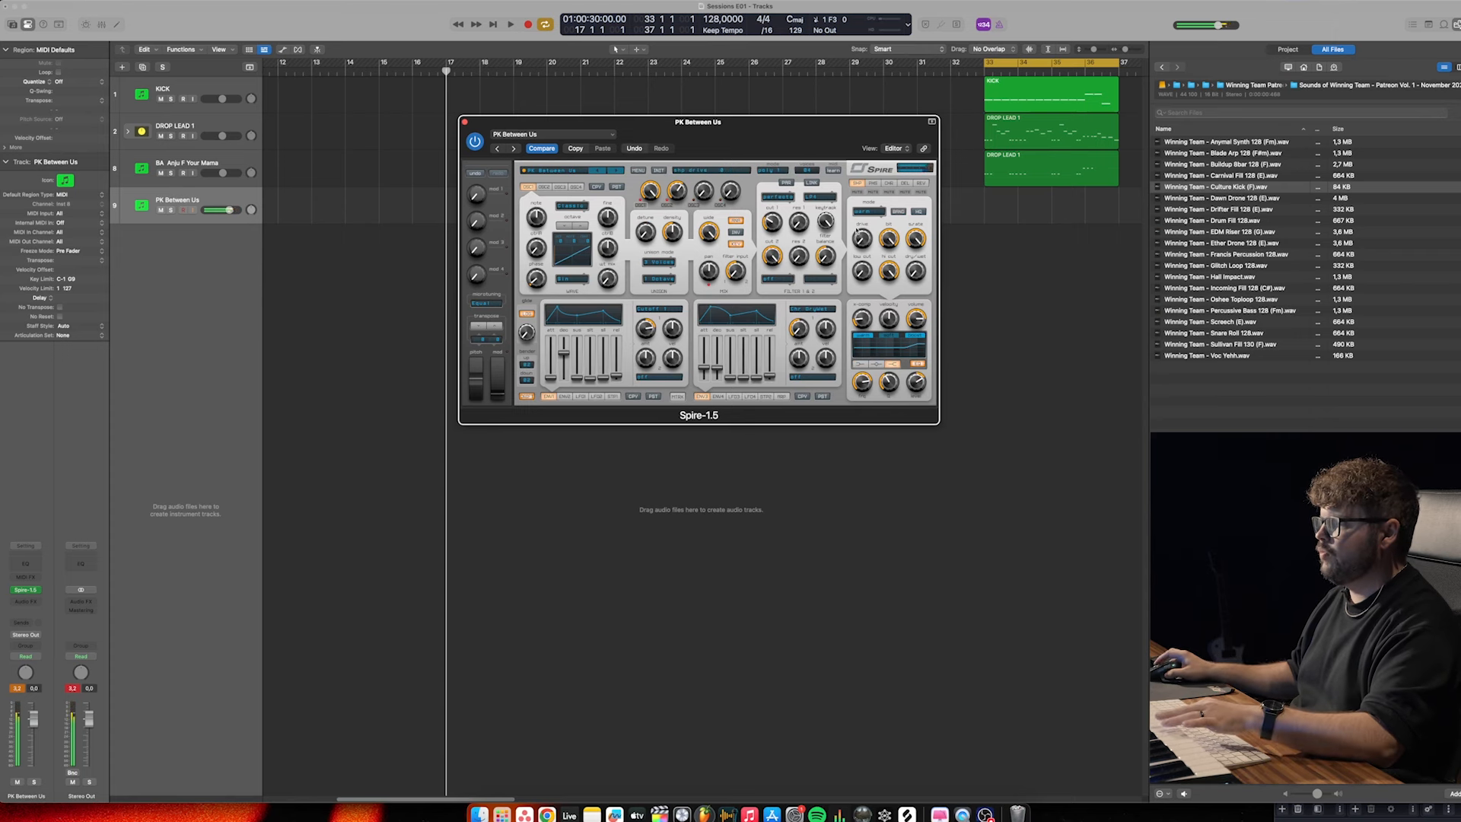
Insert Pro-Q 3 on the pluck channel, enable a 30 dB/oct low cut near 118 Hz, add a shallow bell dip just above it and close the window
left_click(25, 601)
mouse_move(60, 593)
mouse_move(106, 628)
left_click(176, 629)
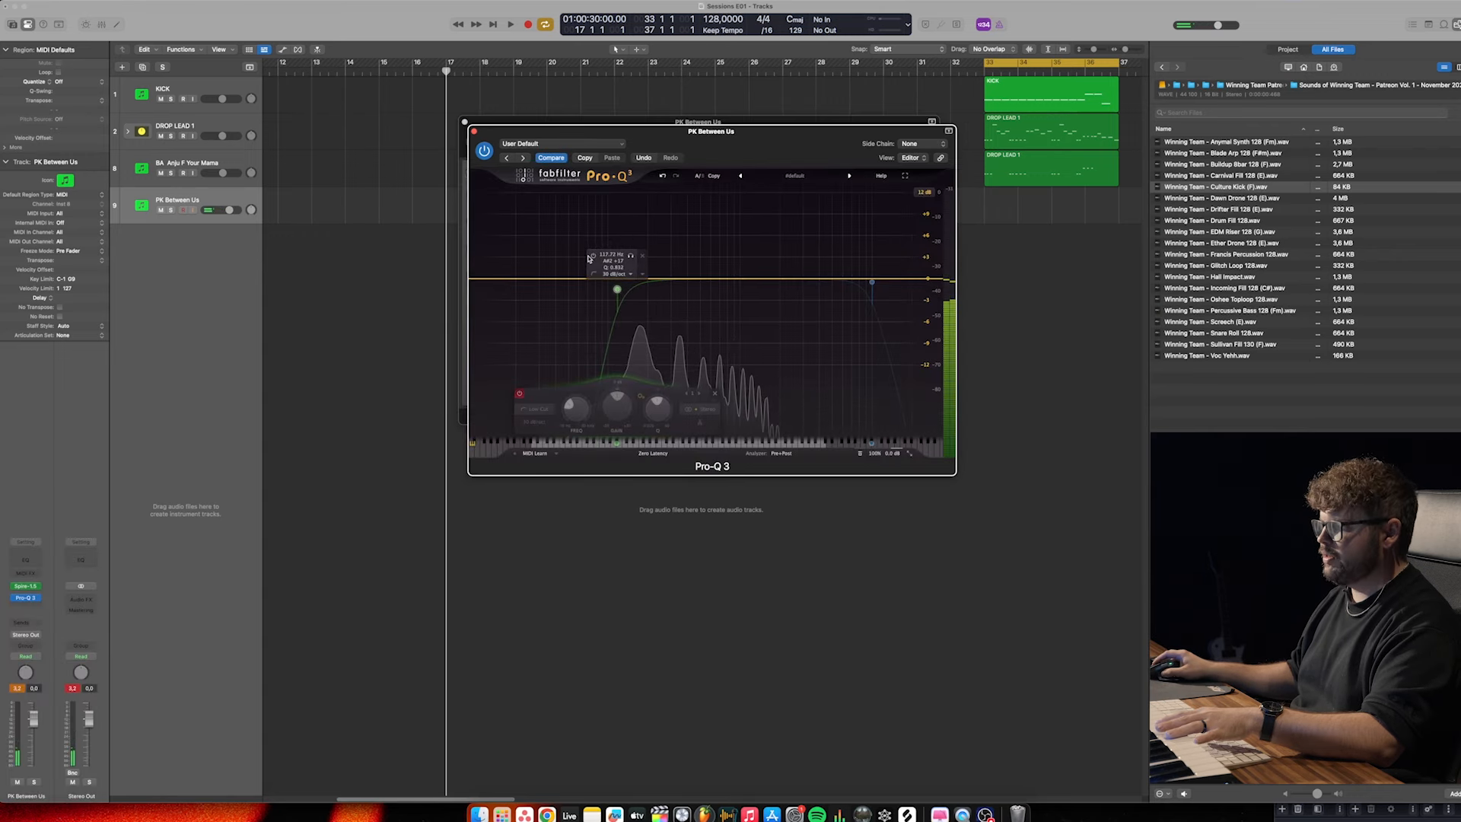
left_click(593, 256)
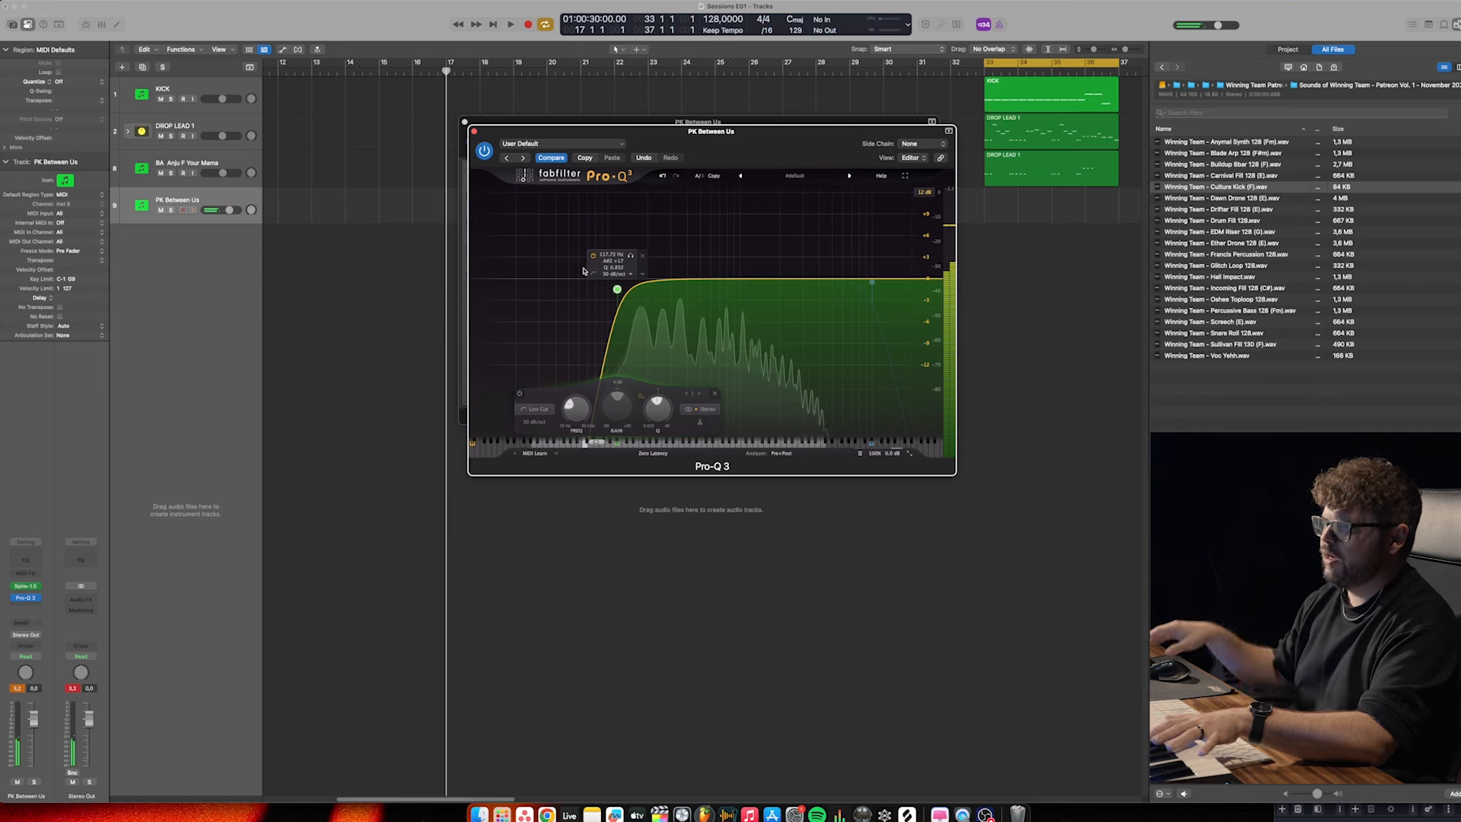
left_click_drag(617, 289, 647, 299)
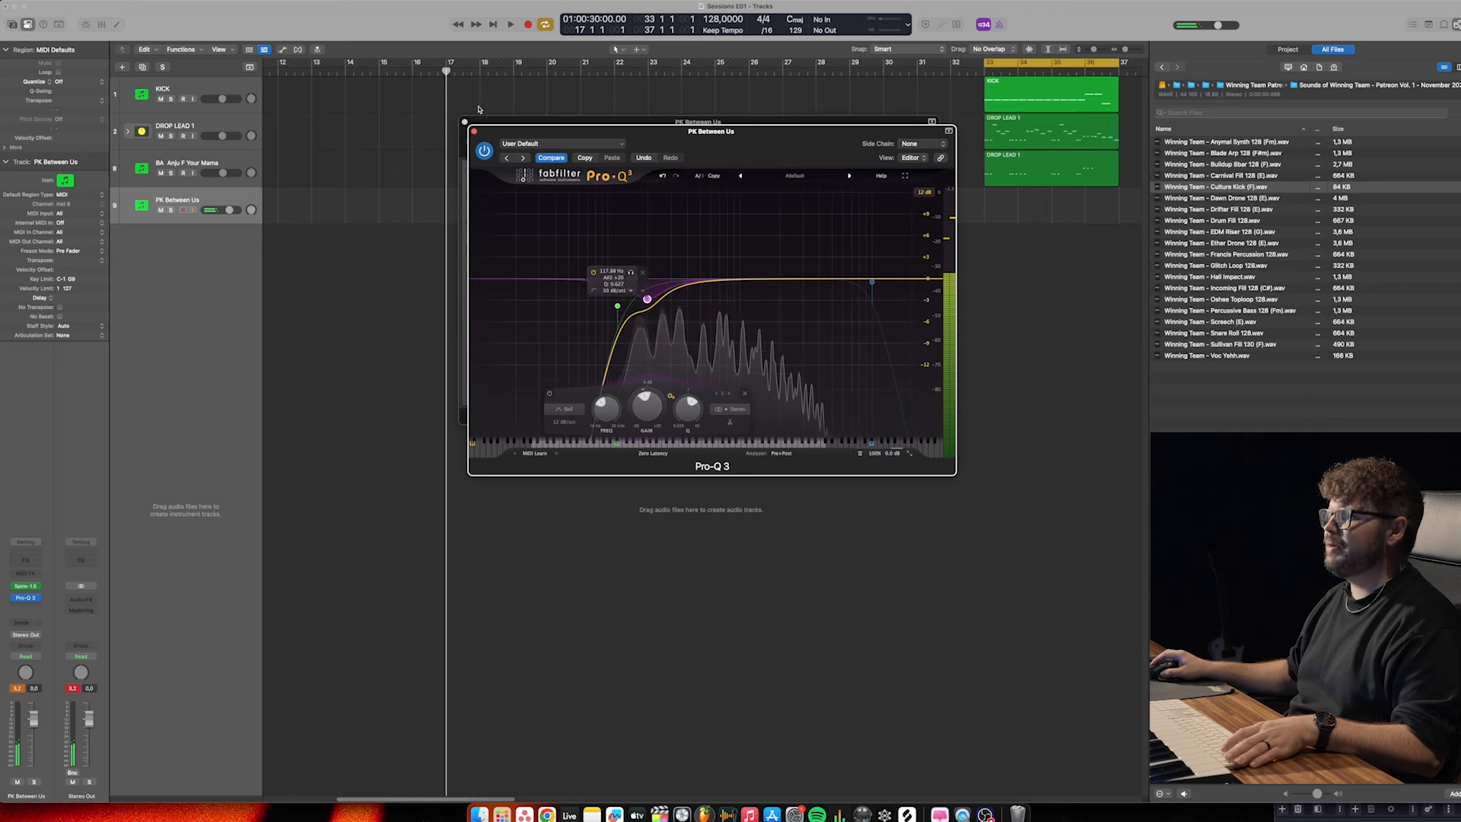
left_click(472, 131)
Create an empty two-bar MIDI region at bar 17 on the pluck track and open it in the Piano Roll
key("super+Right")
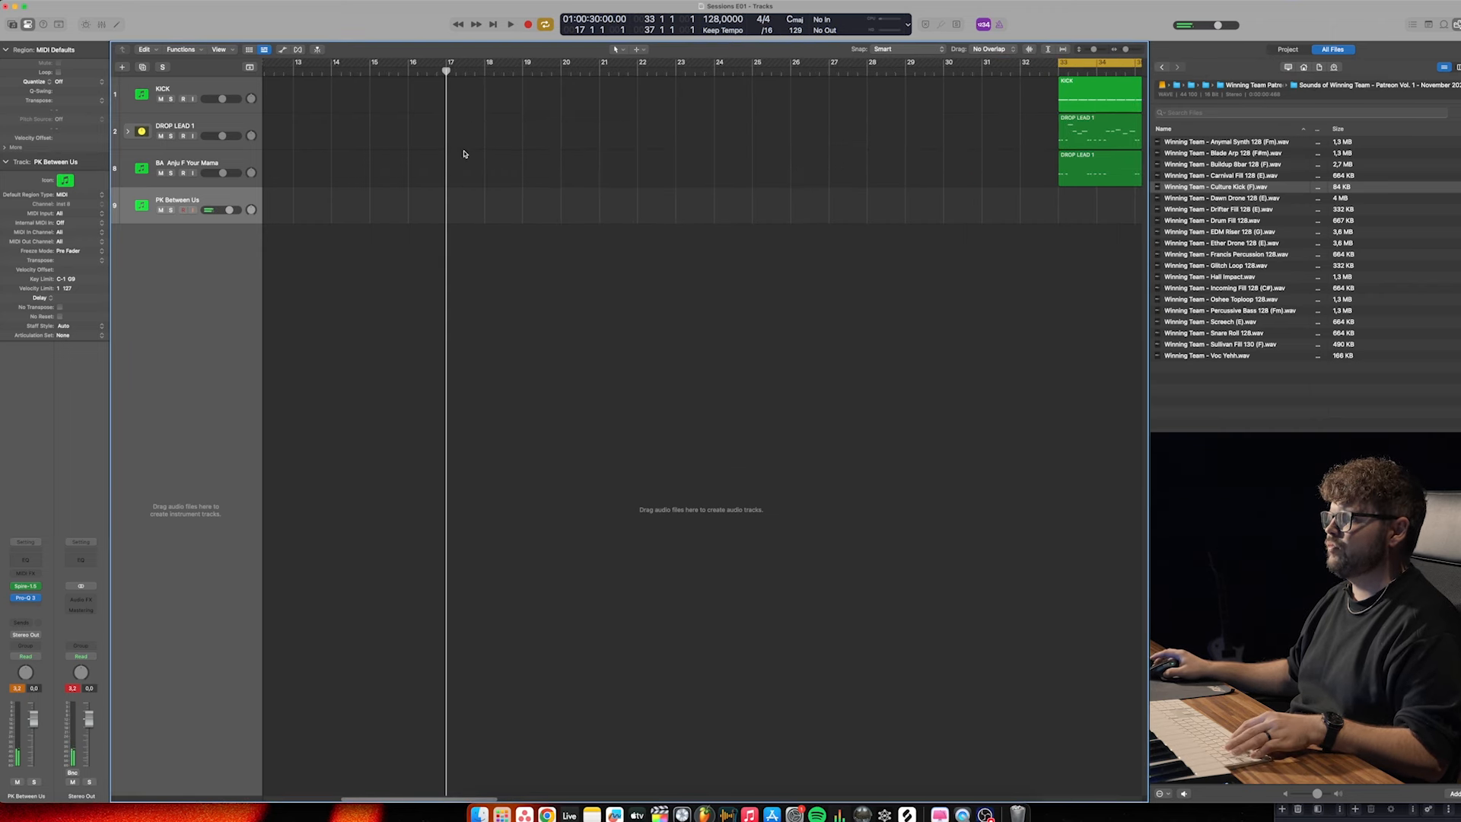
right_click(455, 194)
left_click(481, 200)
left_click_drag(484, 219, 518, 217)
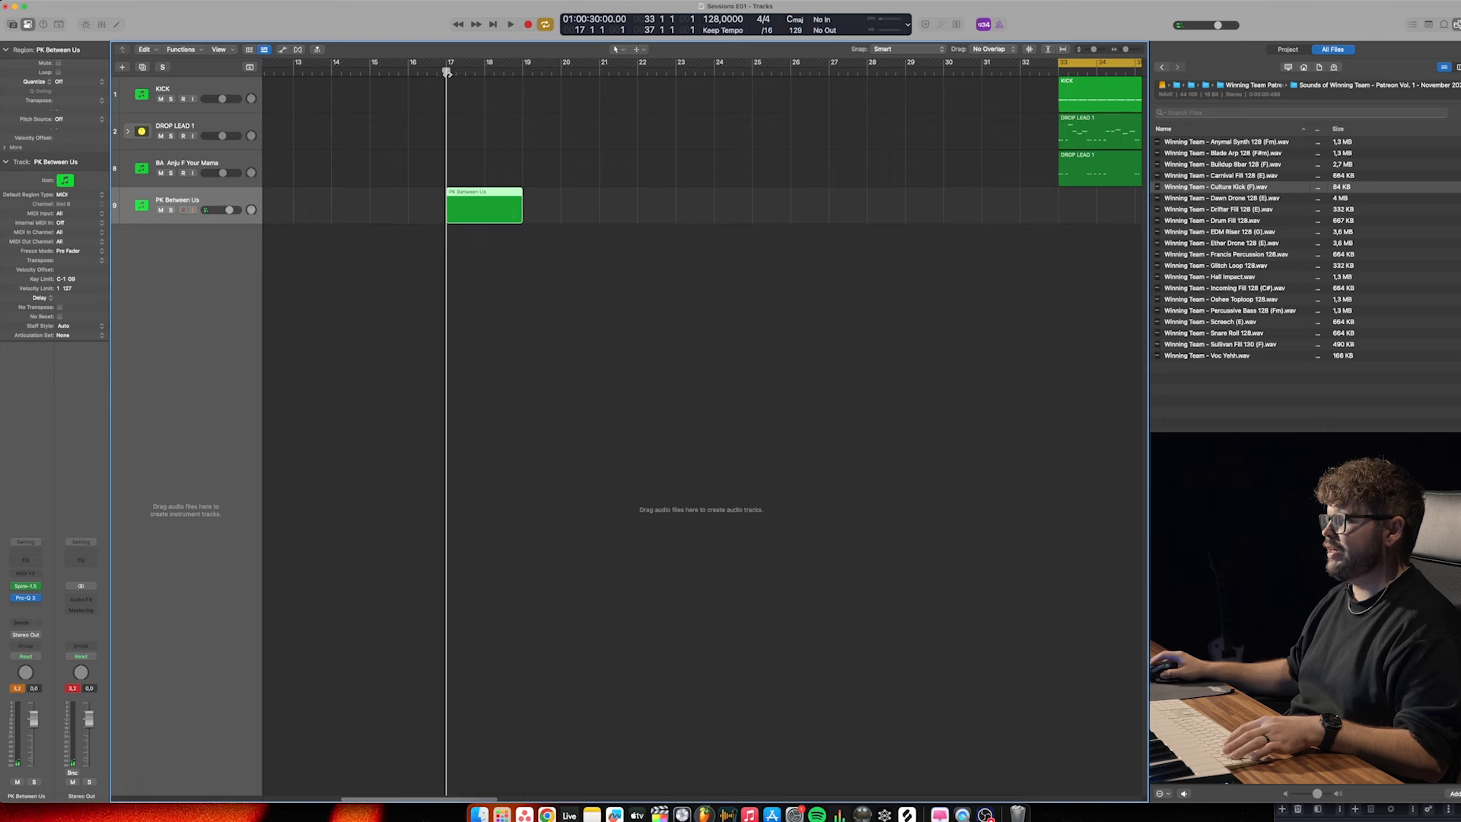
double_click(473, 203)
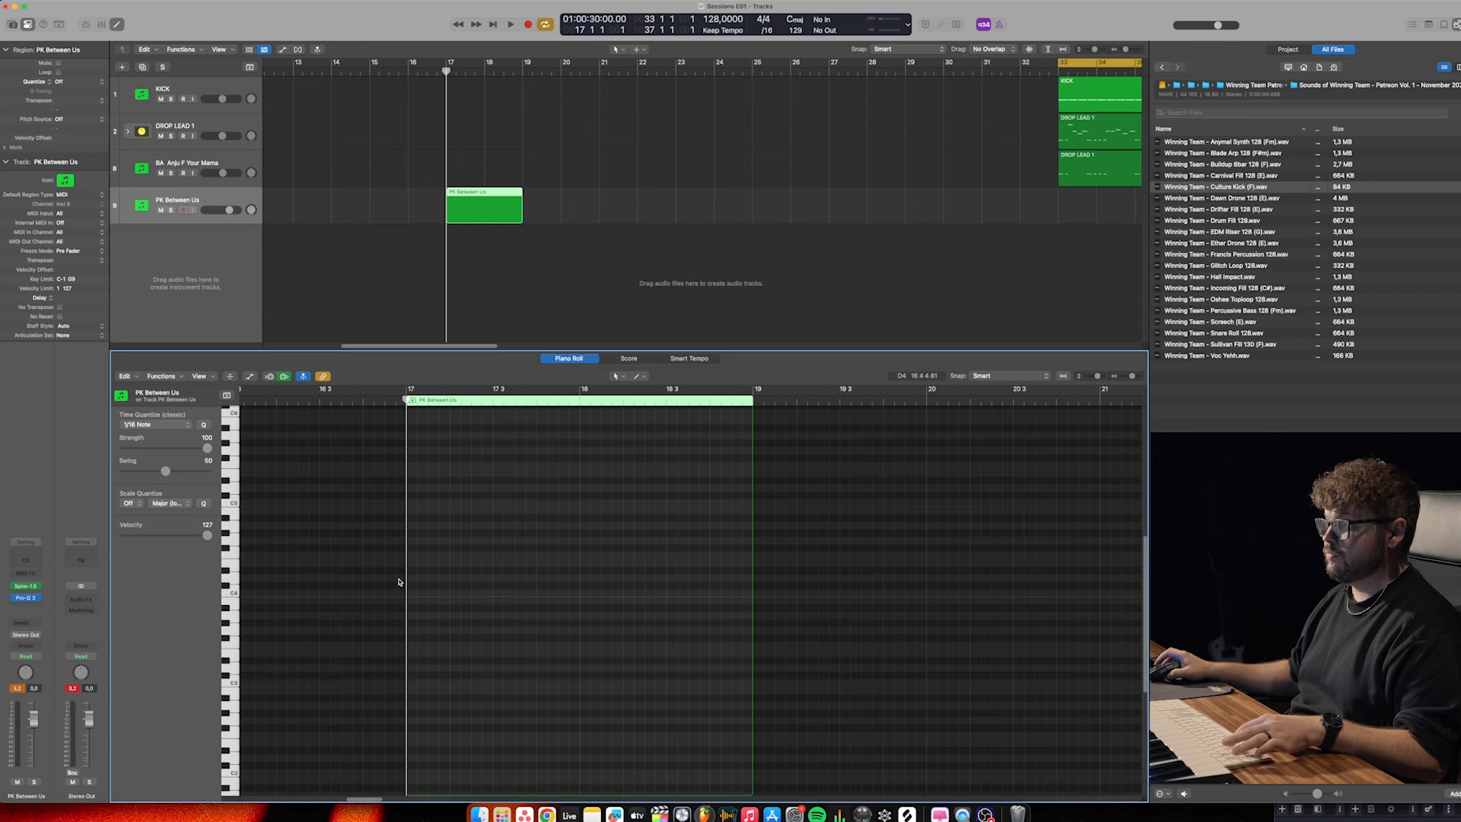
scroll(772, 263, "right", 2)
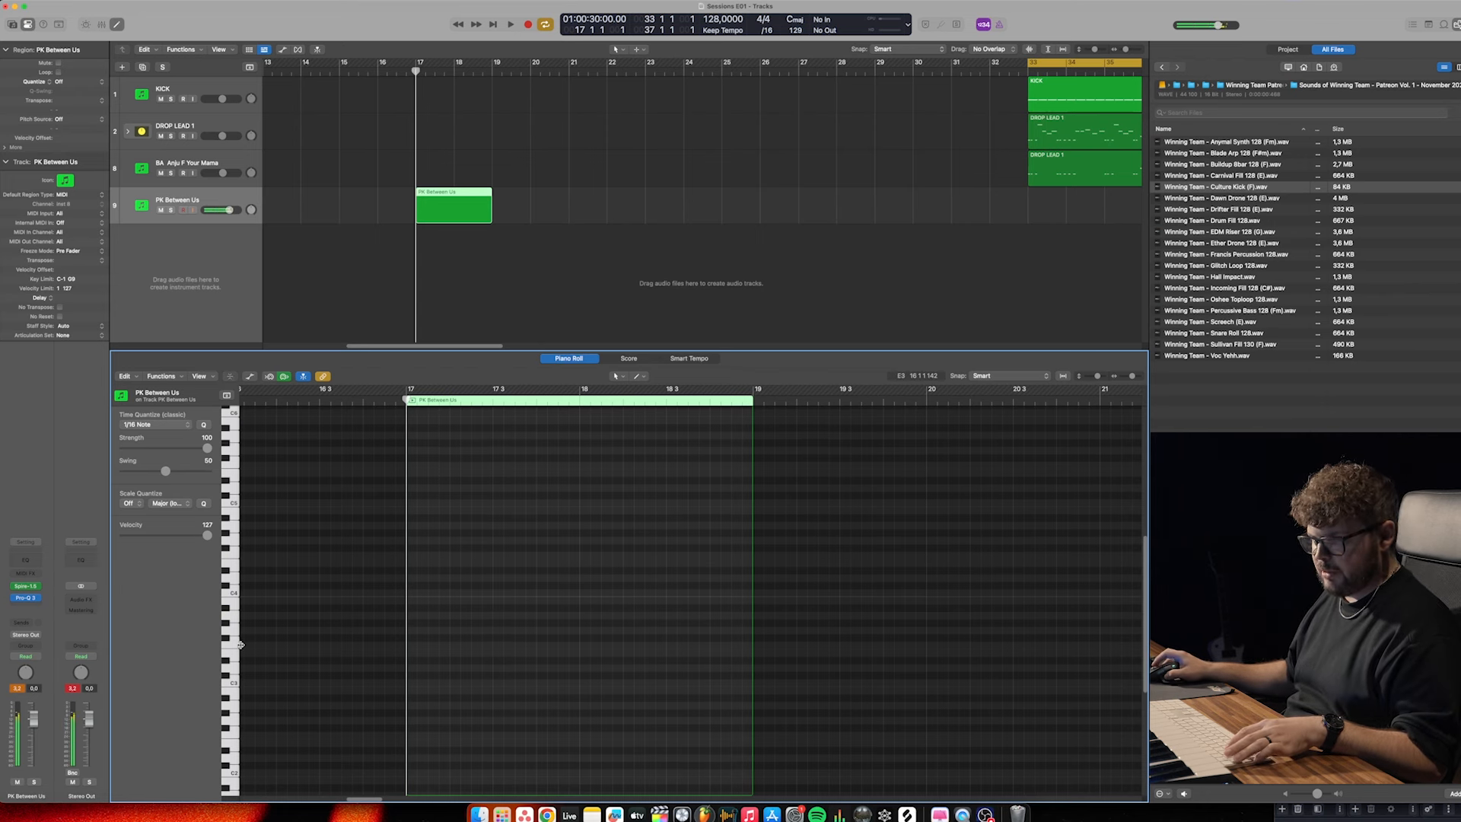
Enter sixteenth notes F3, G#3 and F4 in sequence from the start of bar 17
left_click(411, 645)
left_click_drag(449, 648, 418, 656)
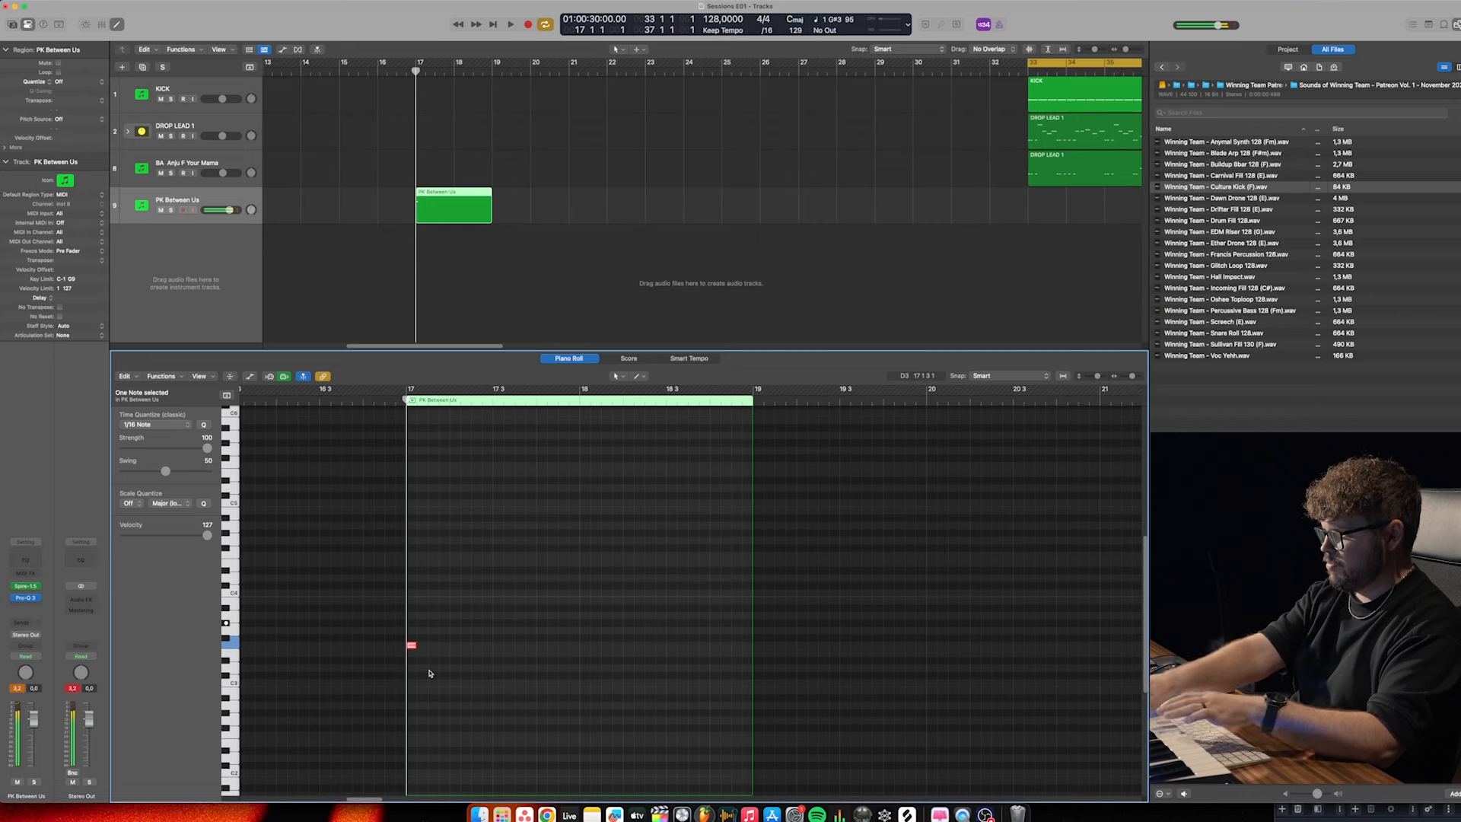
left_click(420, 623)
left_click(433, 556)
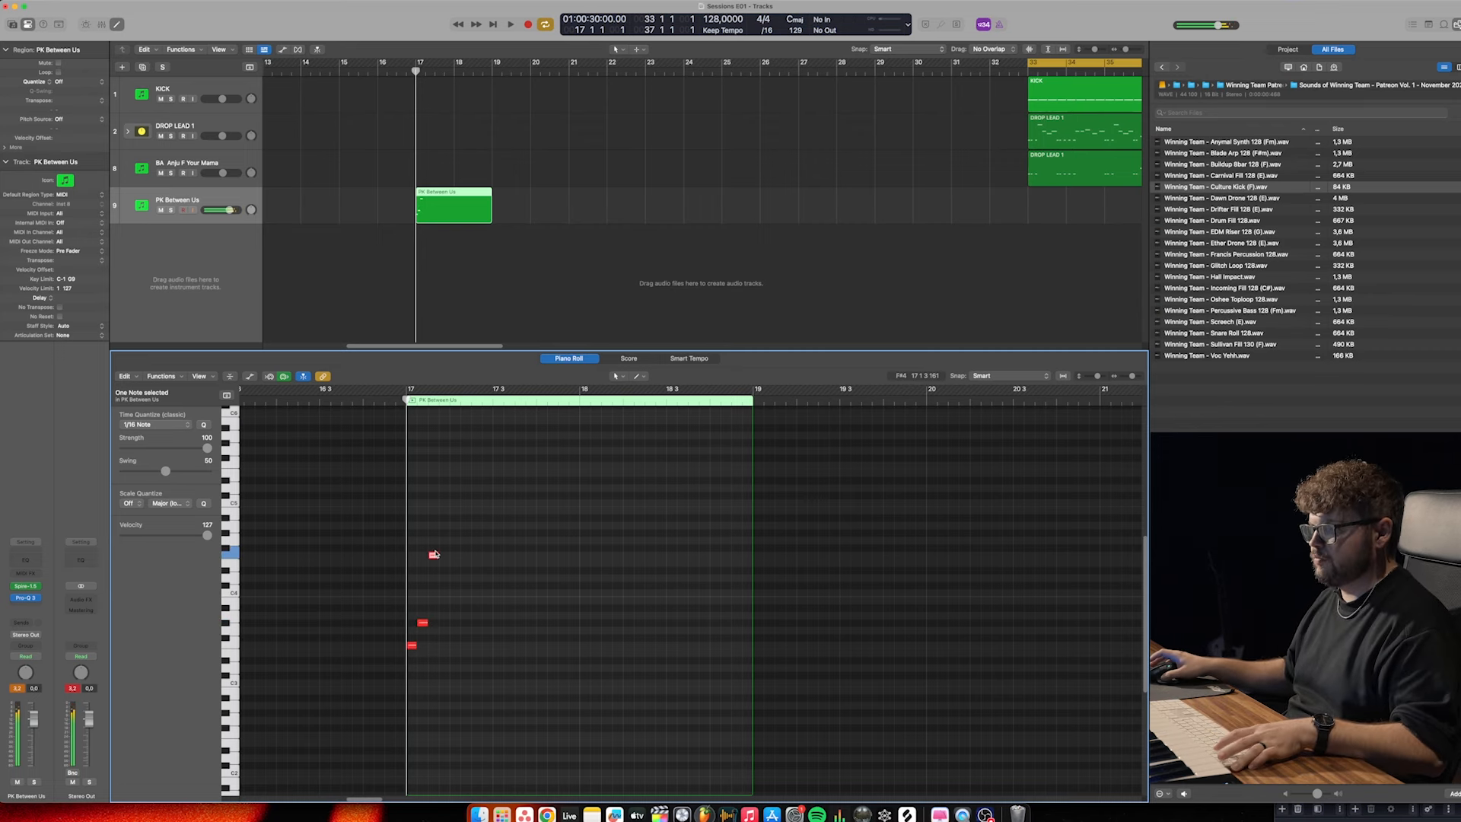
Set the cycle range to bars 17–19 and play back the start of the pluck region
key("space")
scroll(594, 229, "left", 6)
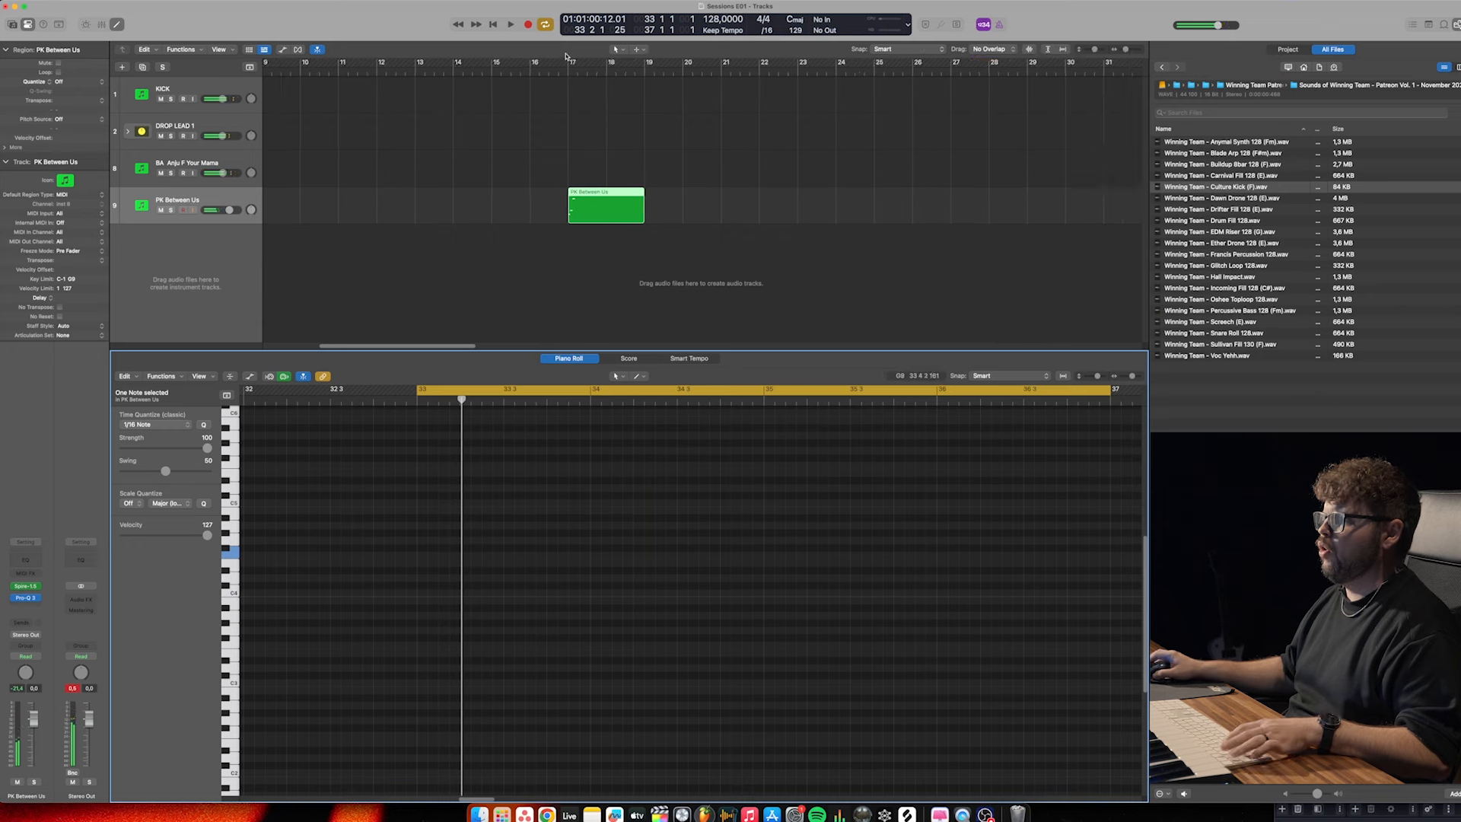
left_click_drag(571, 63, 638, 72)
key("space")
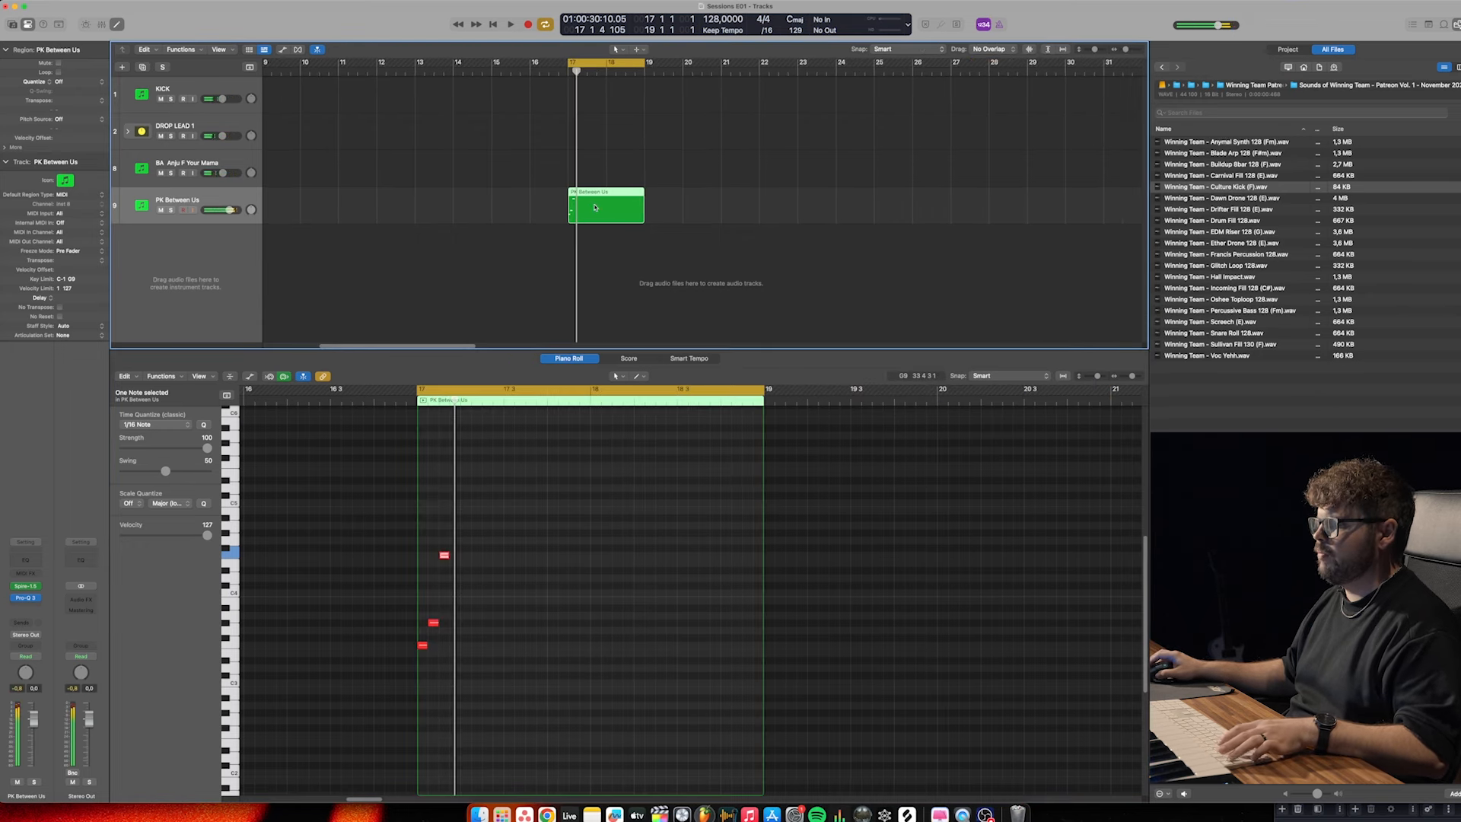
key("space")
scroll(440, 609, "up", 2)
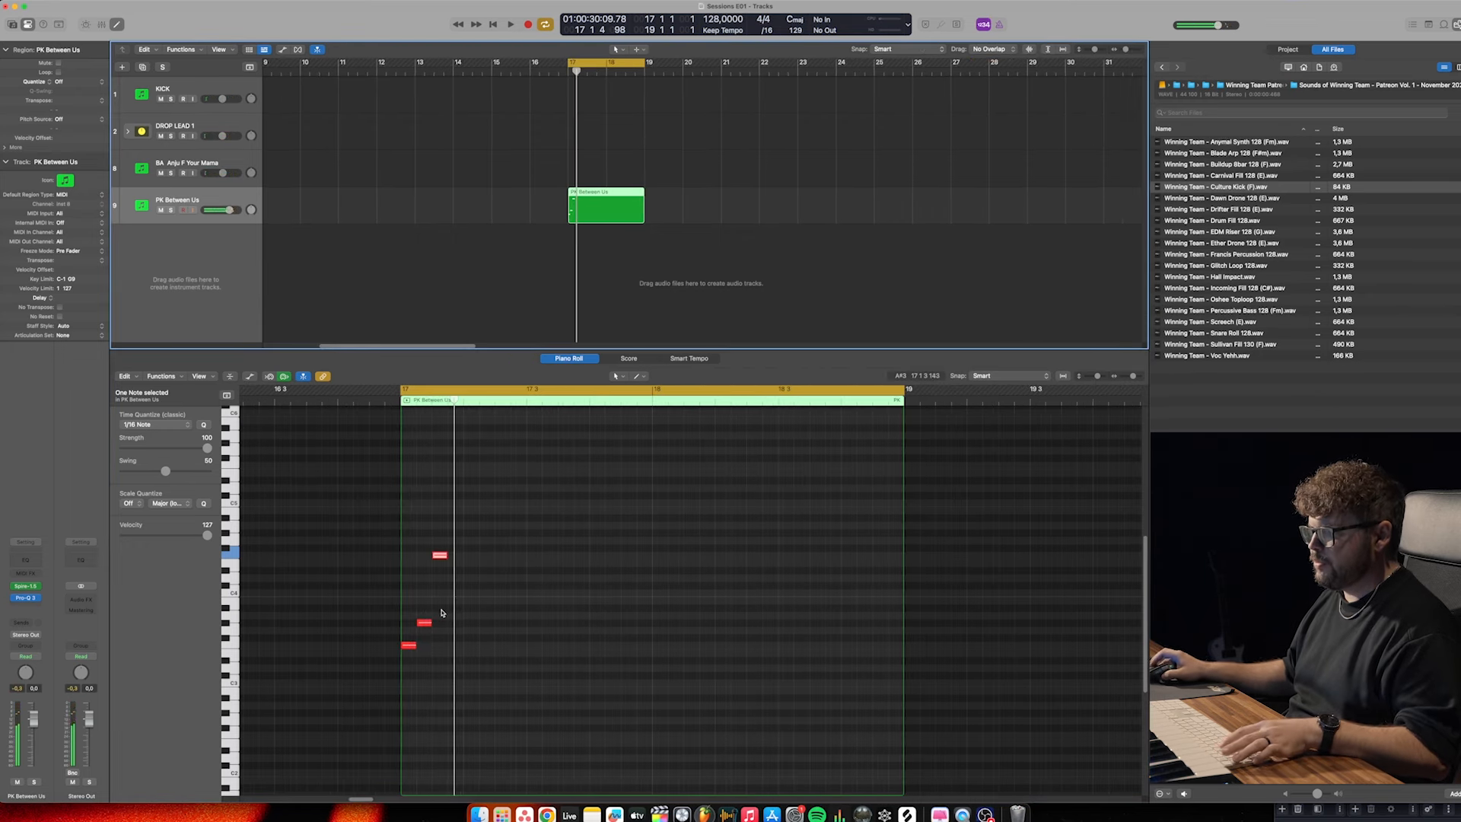
left_click(453, 593)
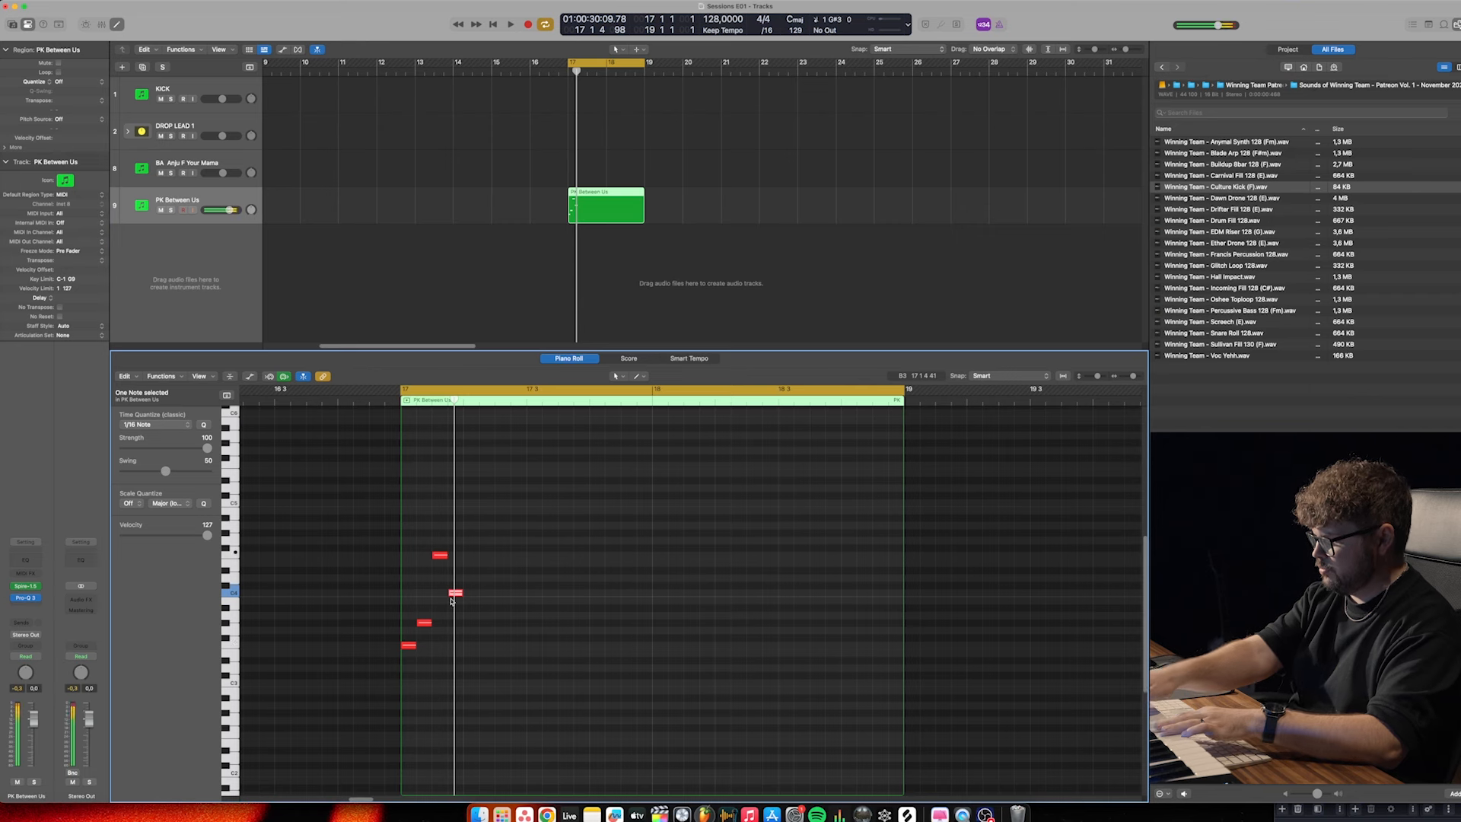
key("BackSpace")
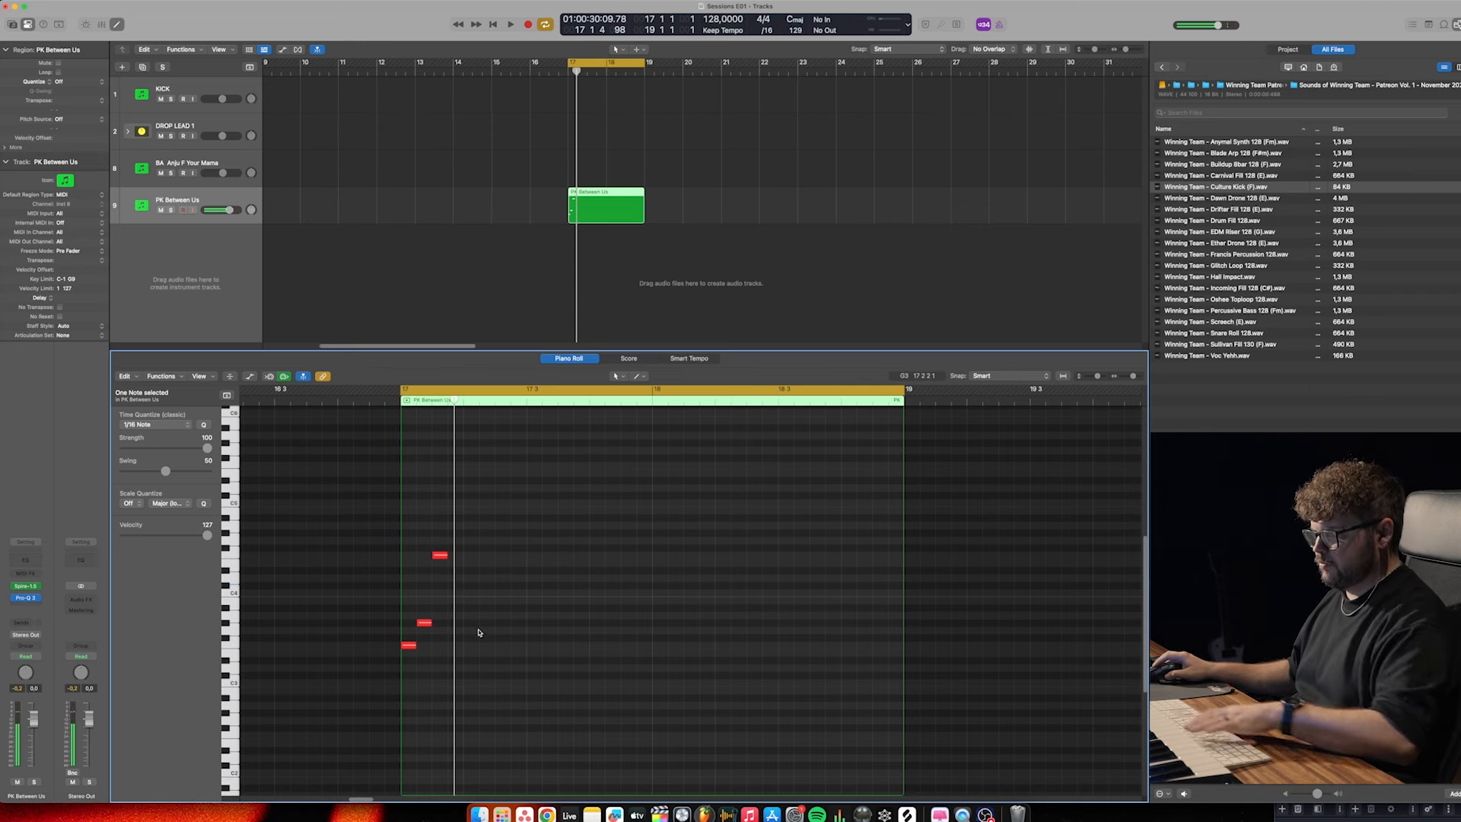
Add sixteenth notes F3, G#3 and C4 directly after the opening three notes and audition the pattern
left_click(450, 646, "super")
left_click(467, 622, "super")
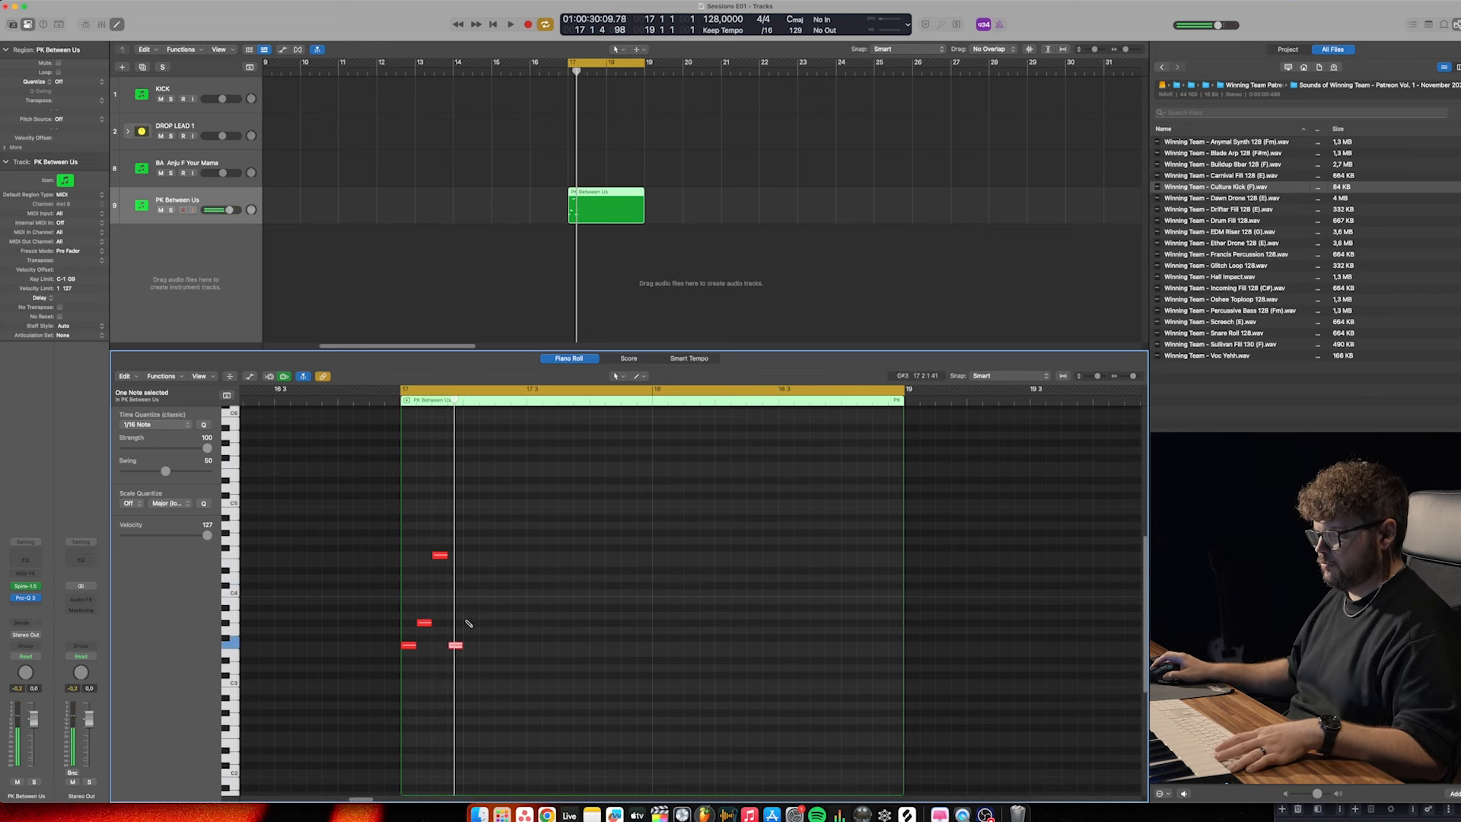
left_click(481, 592, "super")
key("space")
key("space")
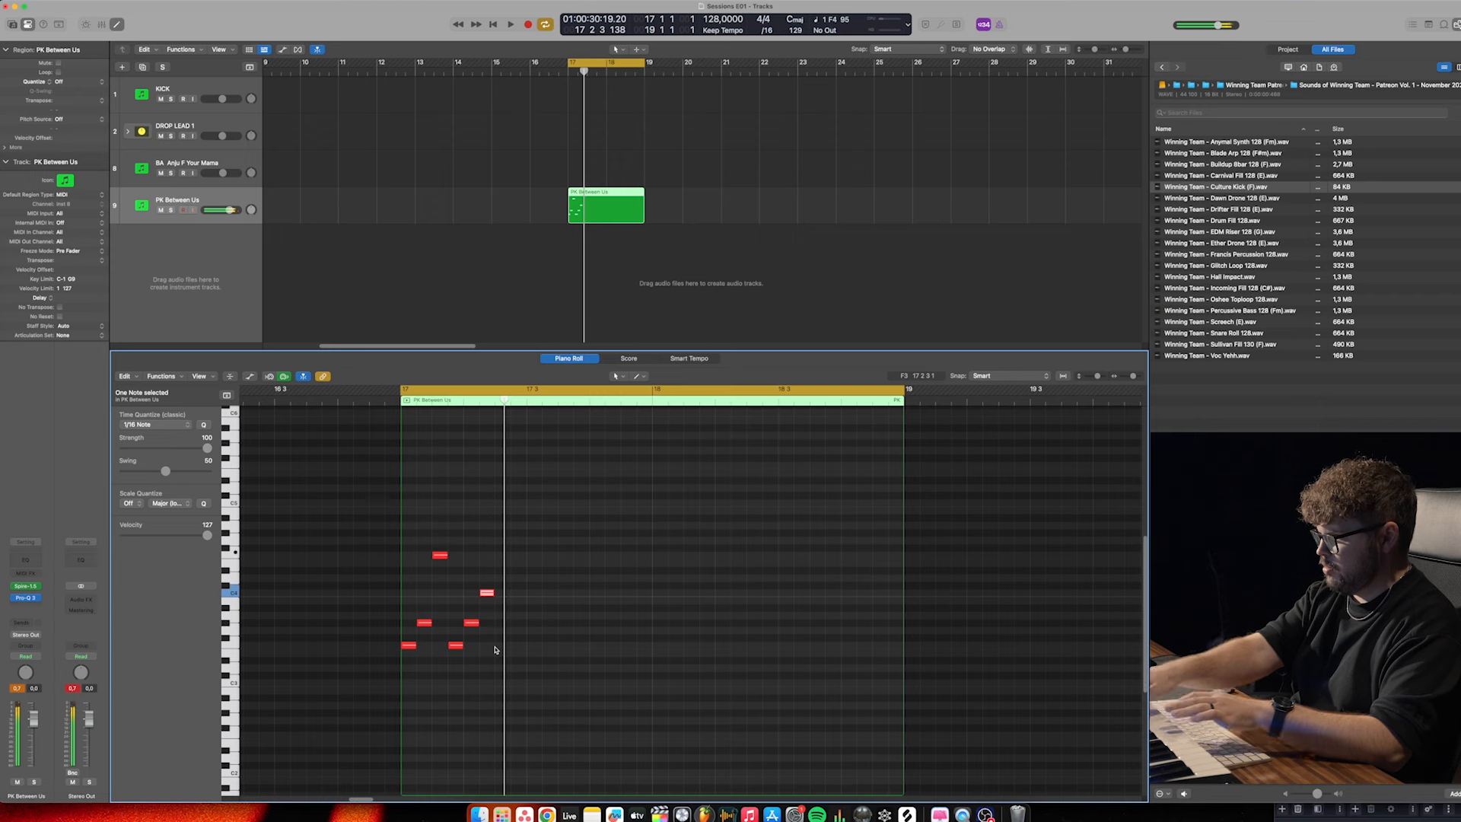
Continue the arpeggio with sixteenth notes F3, G#3 and C4, and raise the previous group's top note to D#4
left_click(498, 646)
left_click(514, 622)
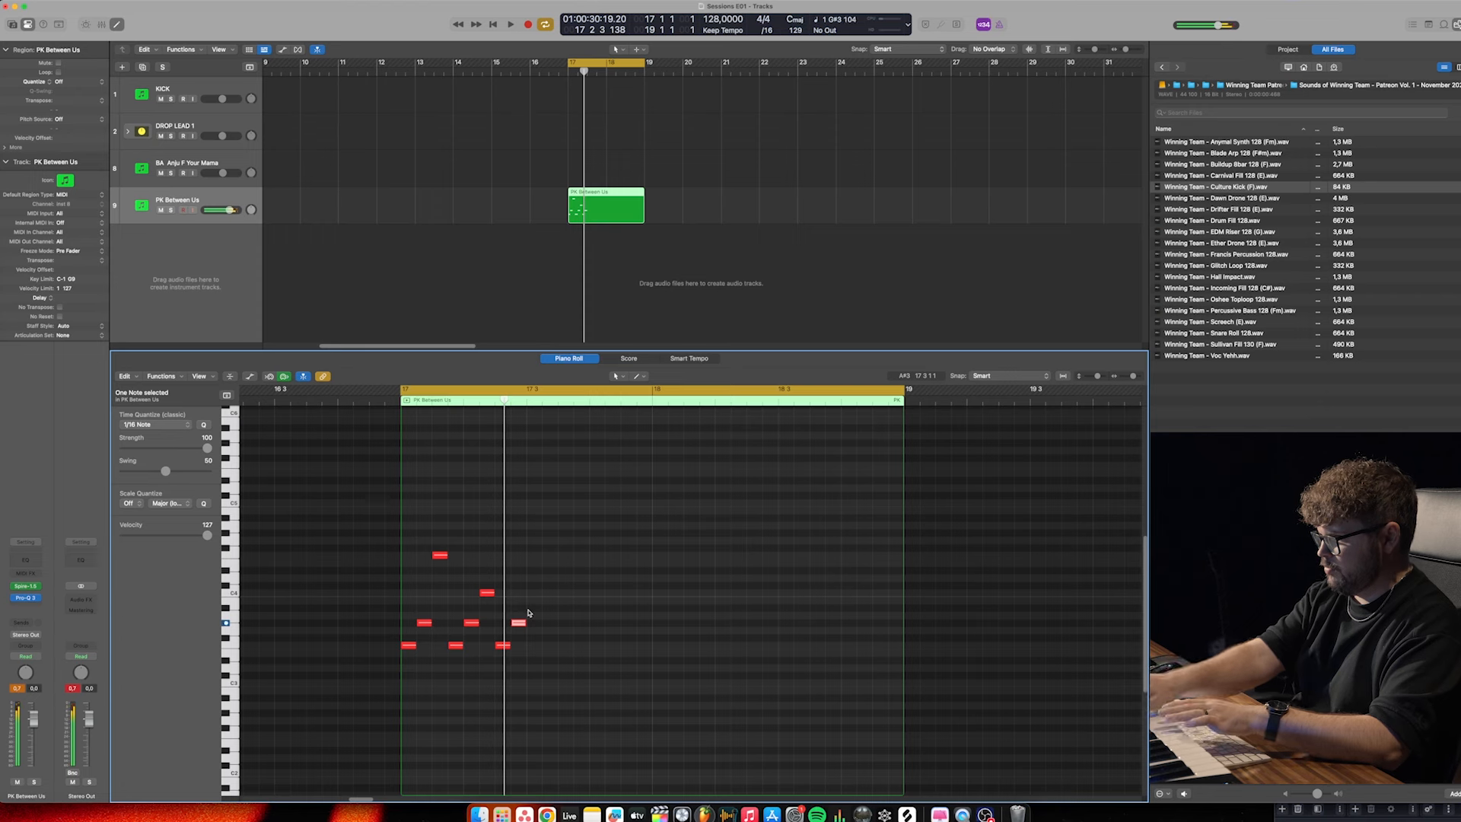
left_click_drag(487, 596, 487, 572)
left_click(530, 594)
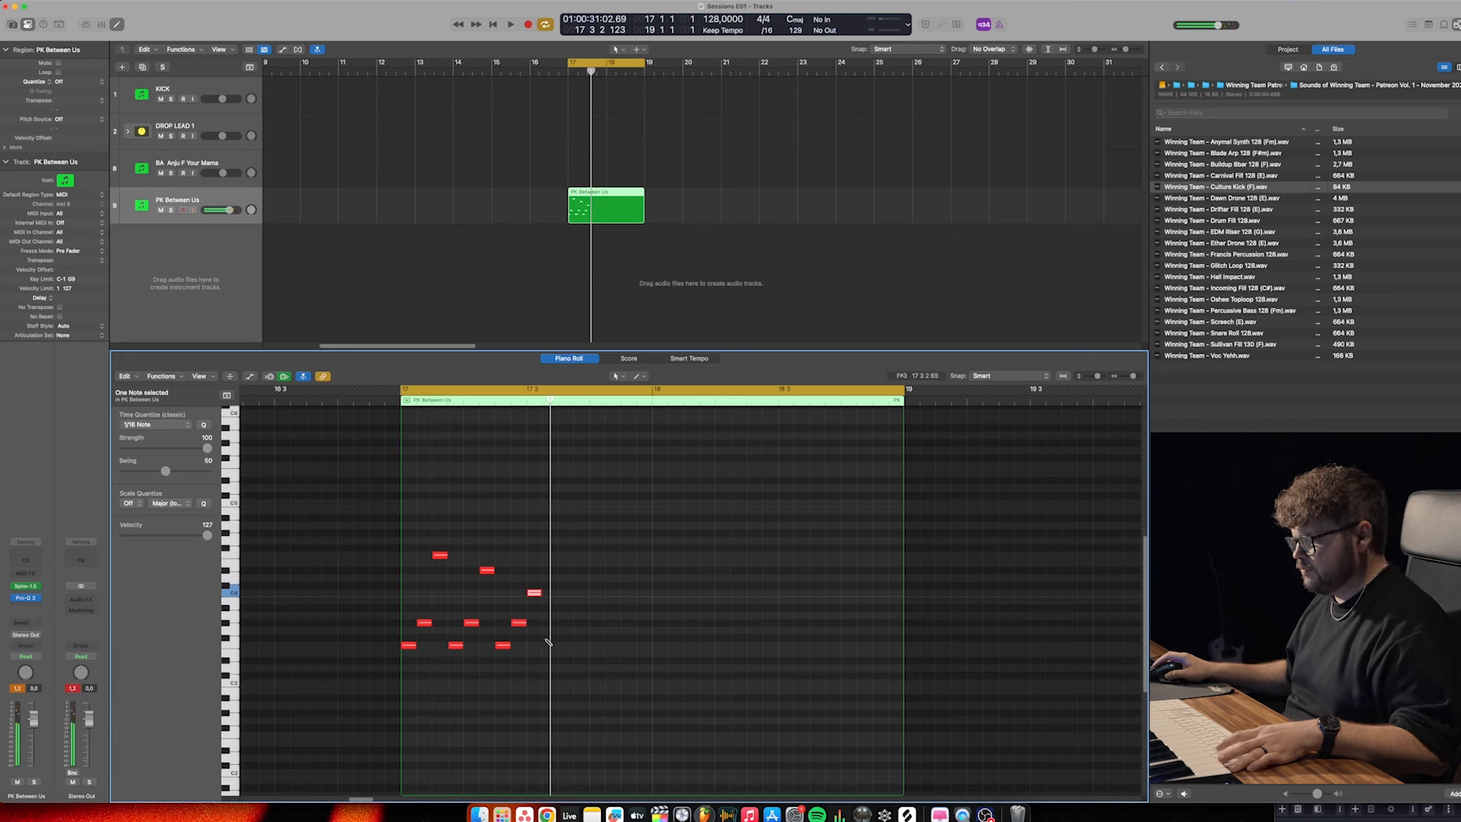
Add a fourth arpeggio group of sixteenth notes F3, G#3 and D#4 and play the pattern
left_click(546, 646)
left_click(563, 623)
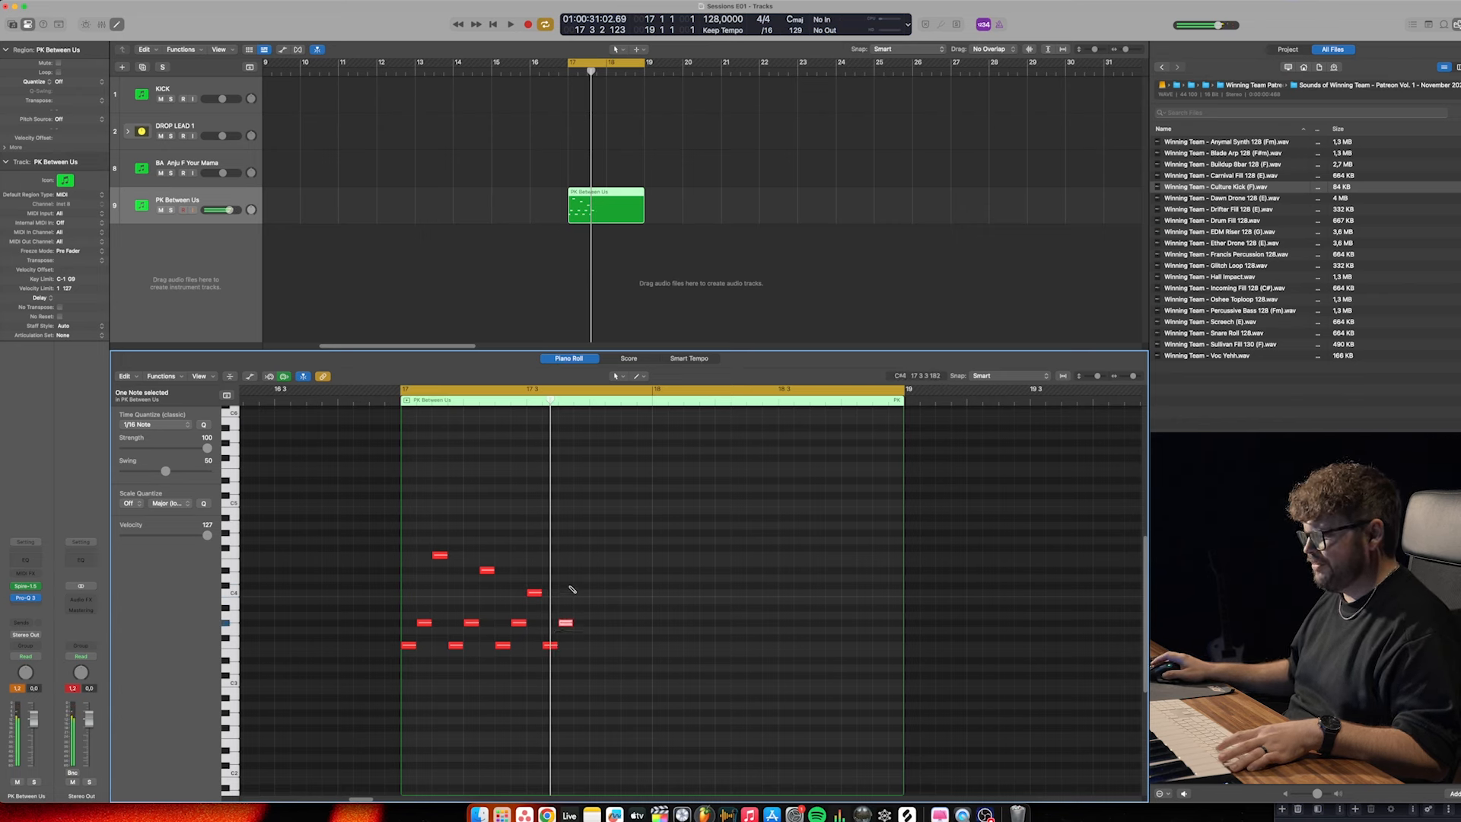
left_click(578, 572)
key("space")
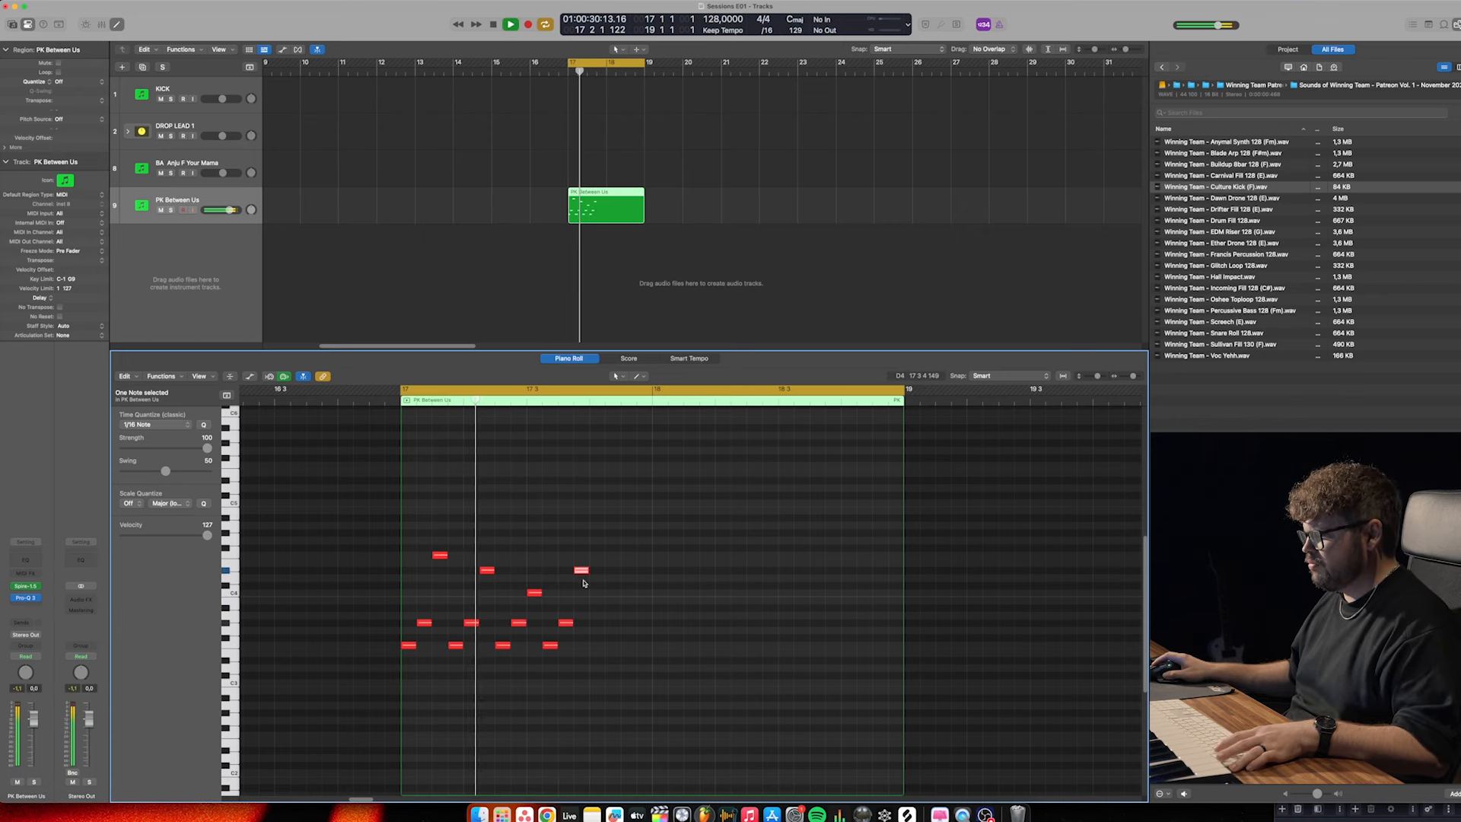
Complete bar 17 of the arpeggio with sixteenth notes F3, G#3, F4 and G#3, and audition the pattern
key("space")
left_click(594, 646)
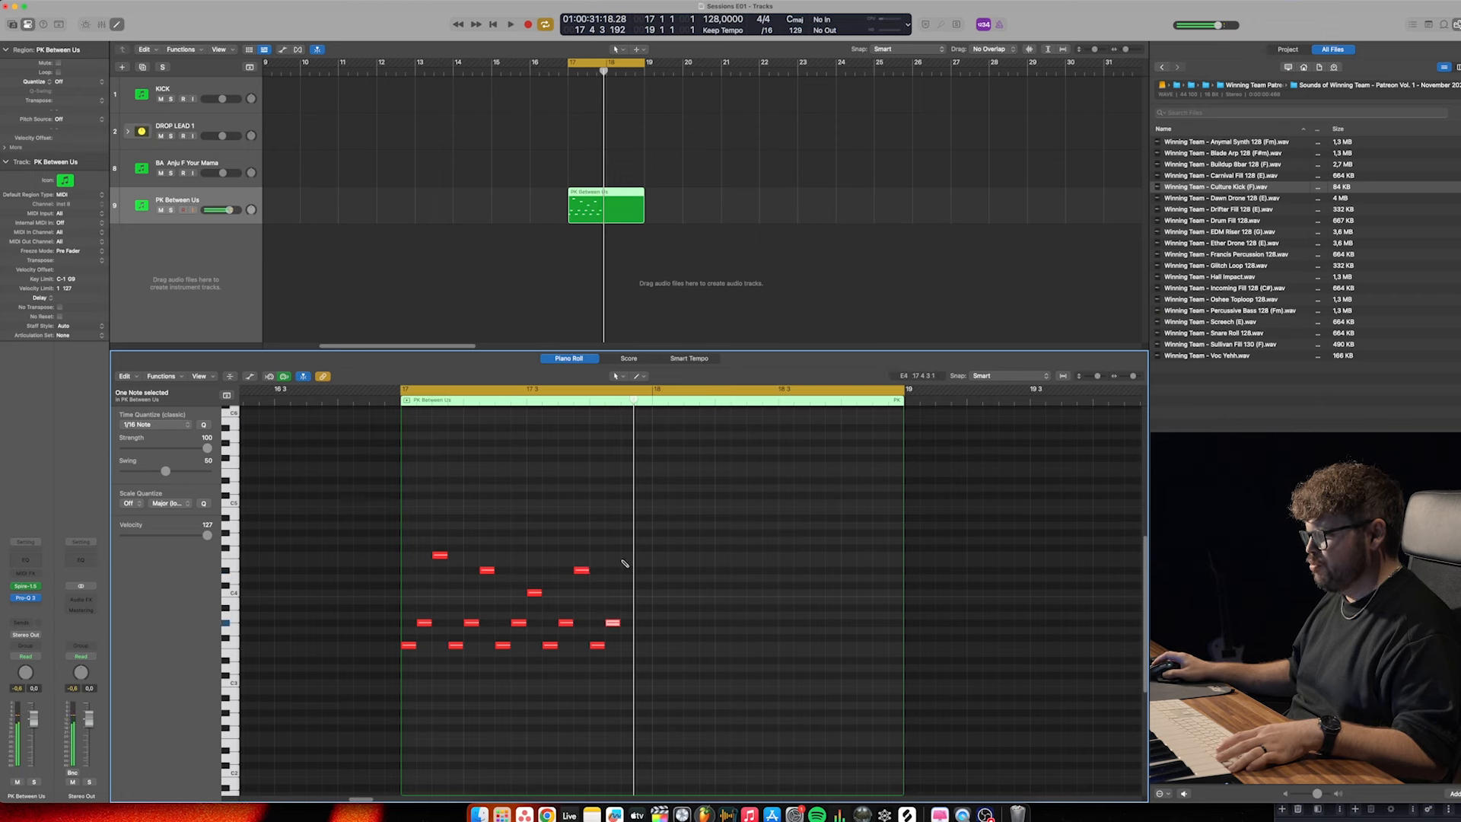
left_click(640, 623)
key("space")
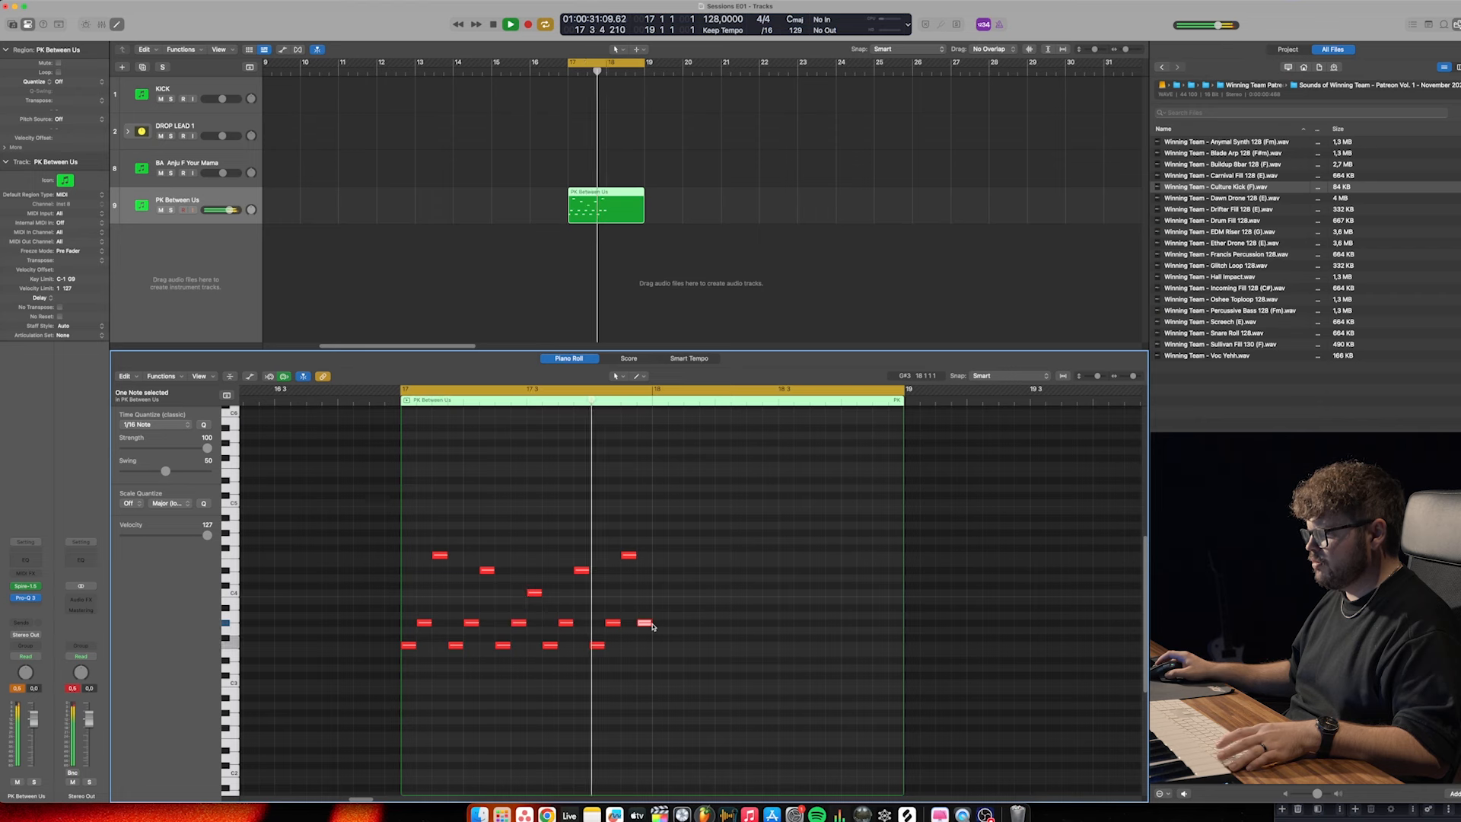
key("space")
Select all arpeggio notes of bar 17, repeat them into bar 18, and play the result
left_click_drag(671, 523, 402, 667)
key("super+r")
key("space")
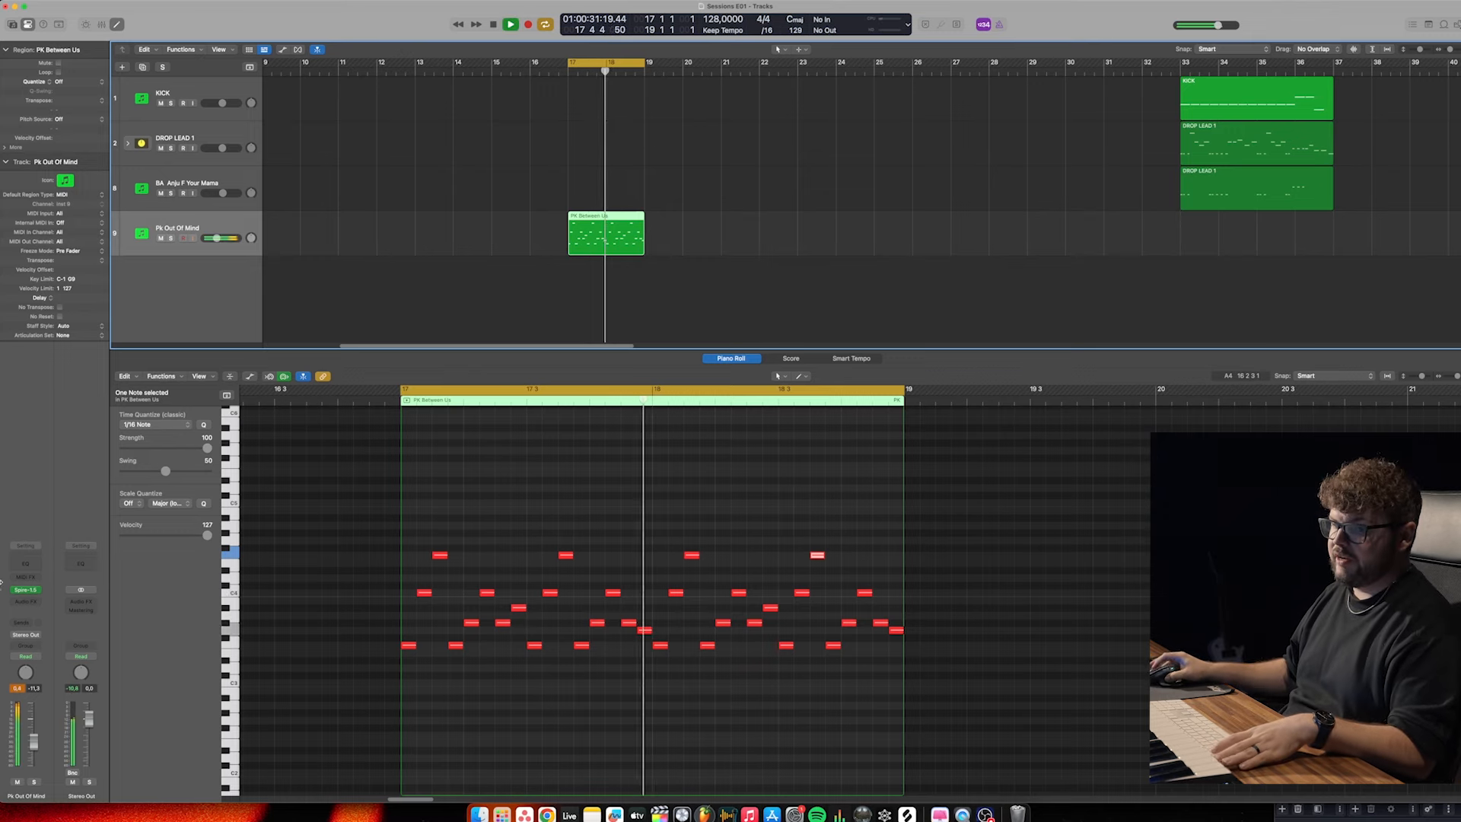
Open the pluck track's Spire synth, look through its preset browser, and close it again
left_click(25, 590)
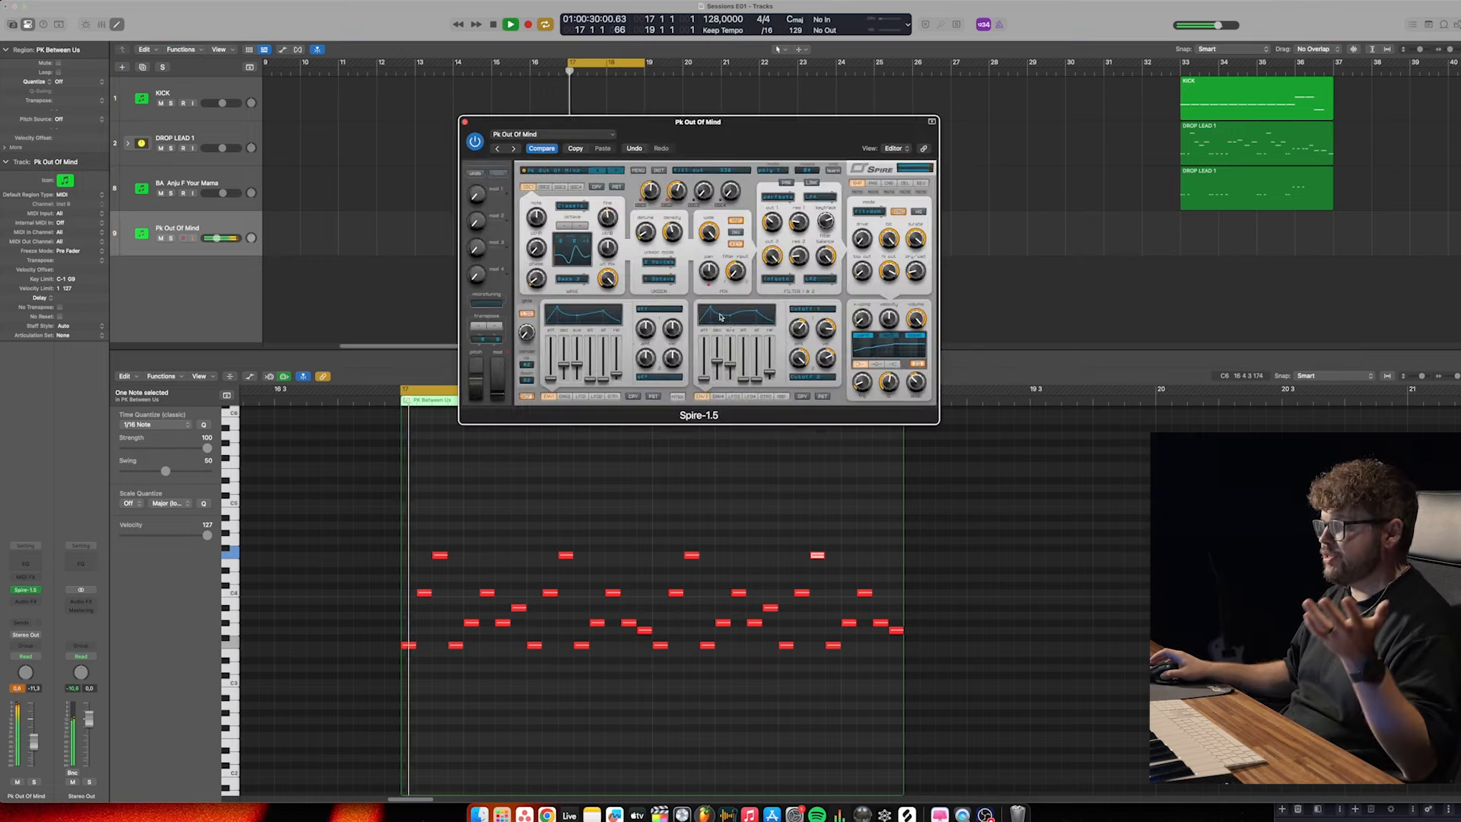
left_click(563, 169)
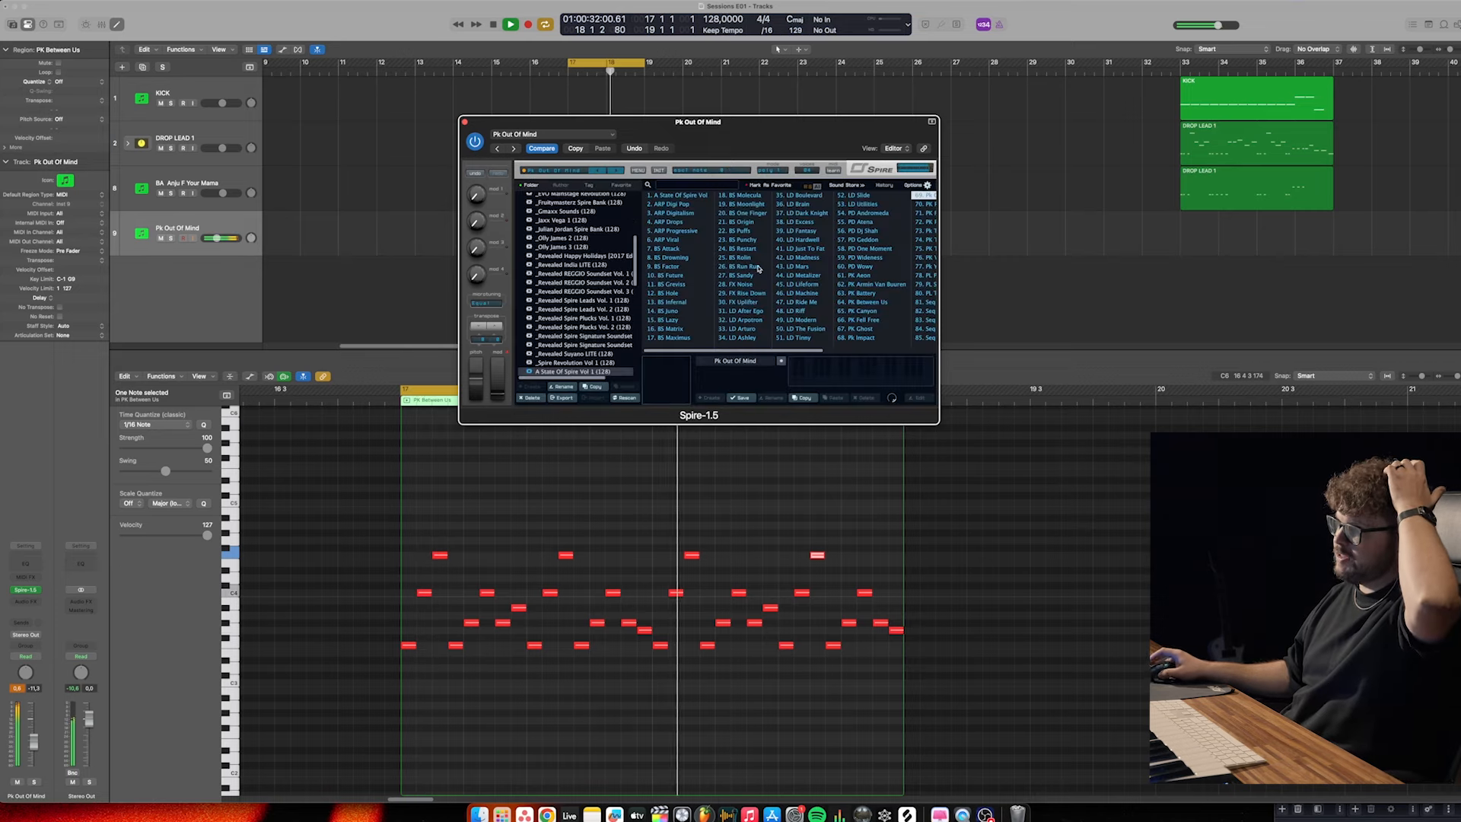
left_click_drag(784, 353, 837, 353)
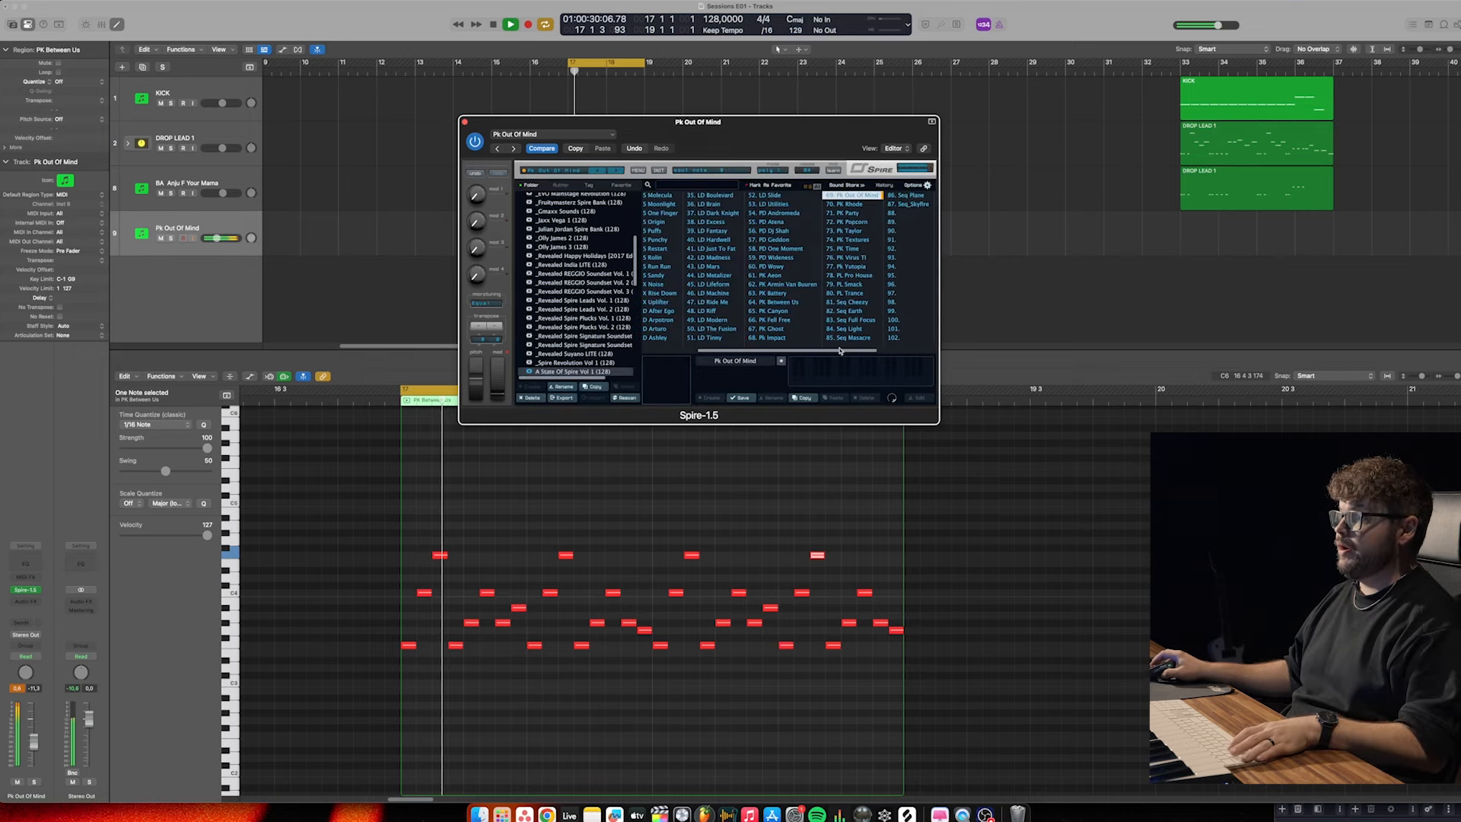
left_click(564, 175)
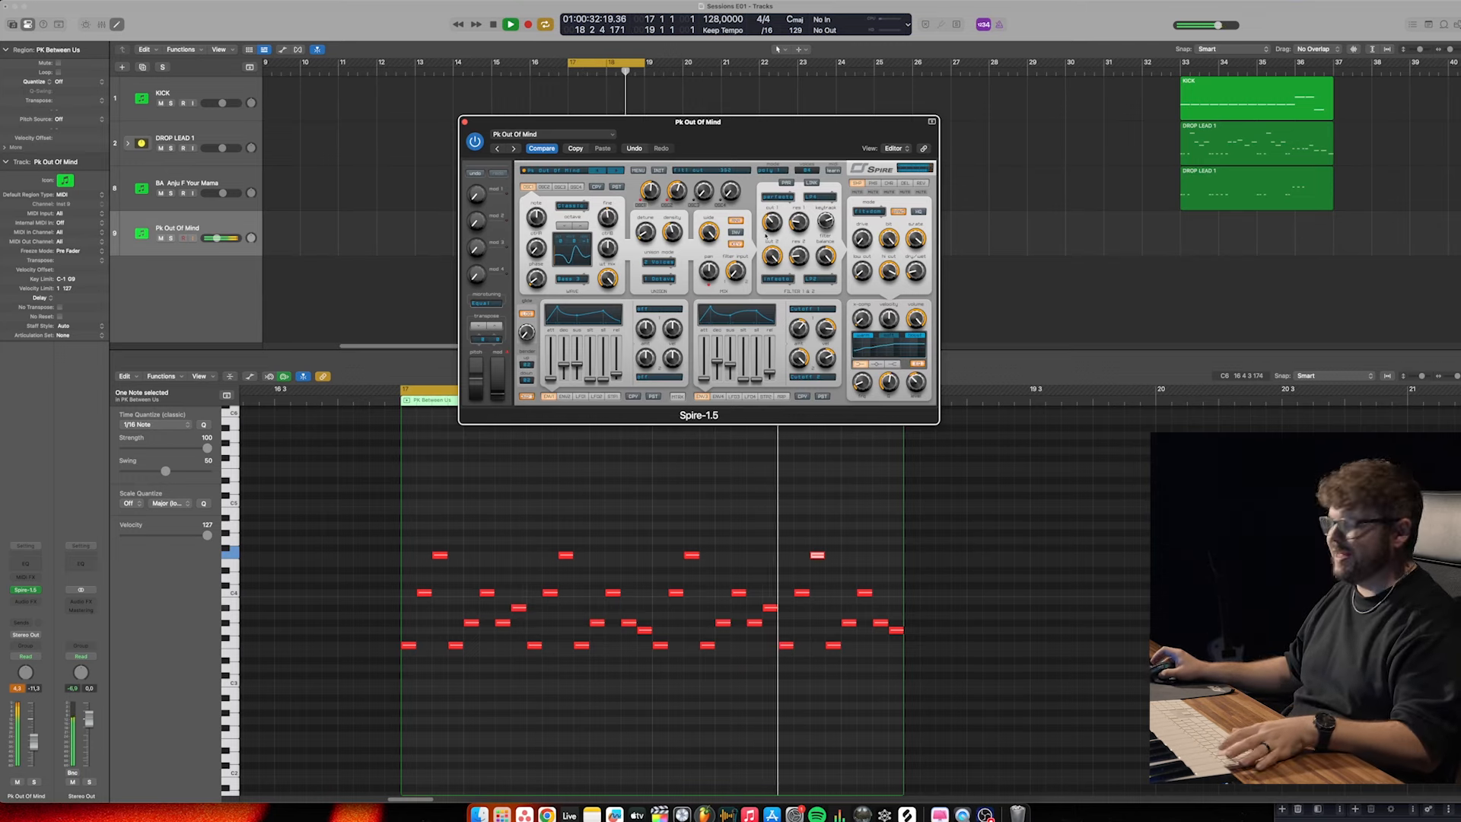
left_click(465, 122)
Play back the two-bar pluck arpeggio in the cycle range at bars 17–19
scroll(617, 255, "right", 1)
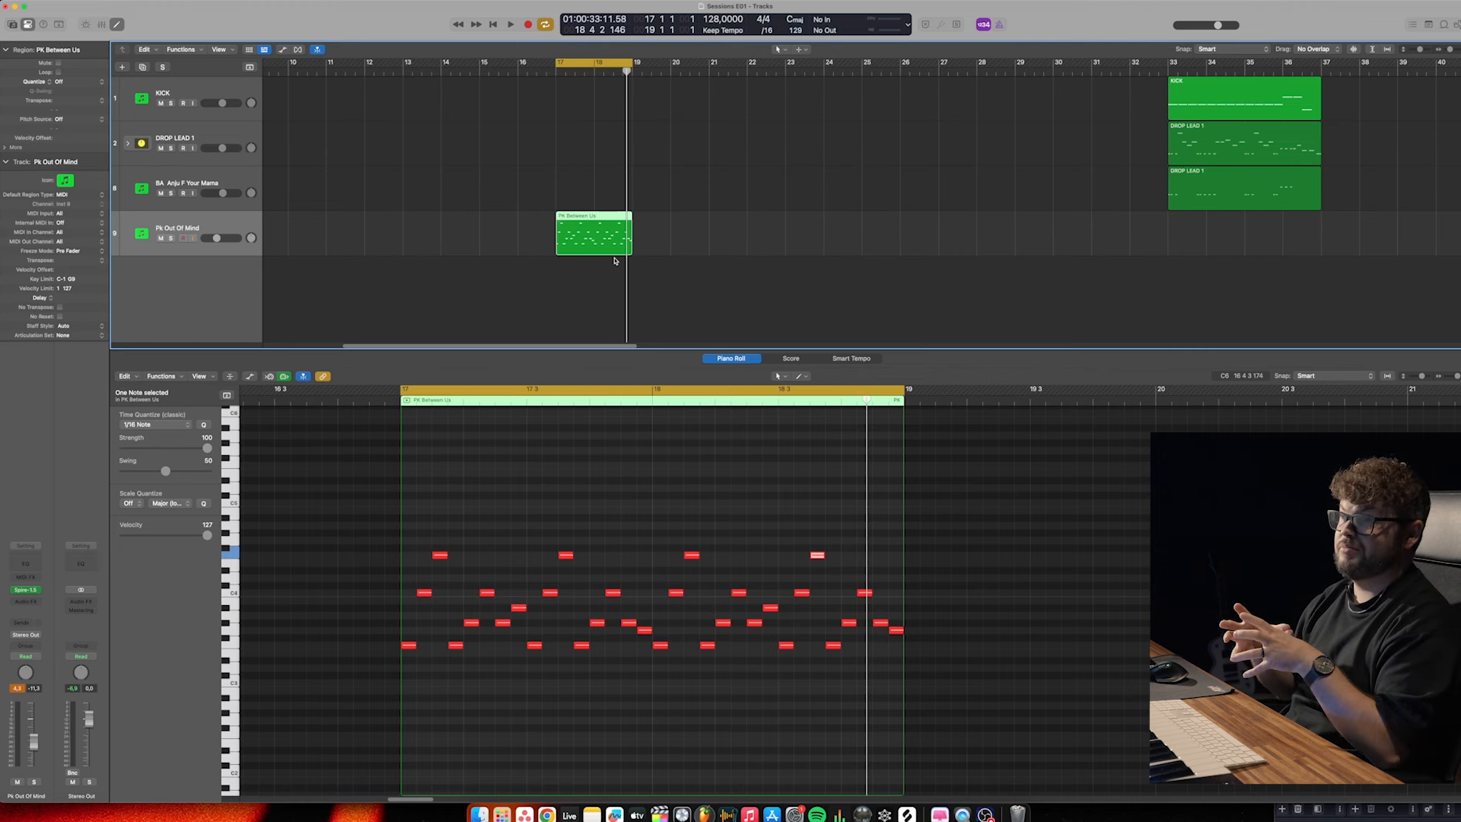
key("space")
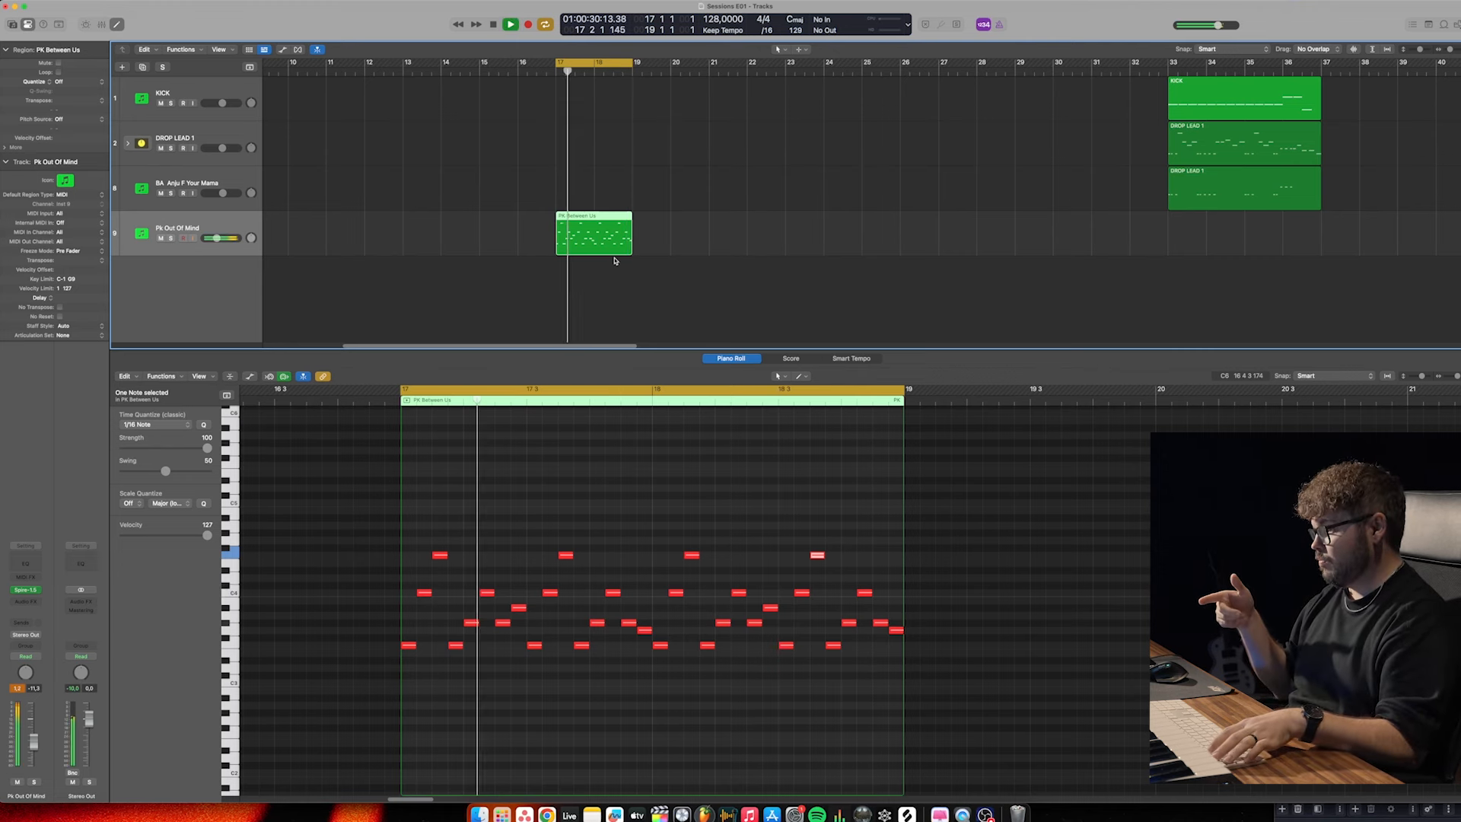
key("space")
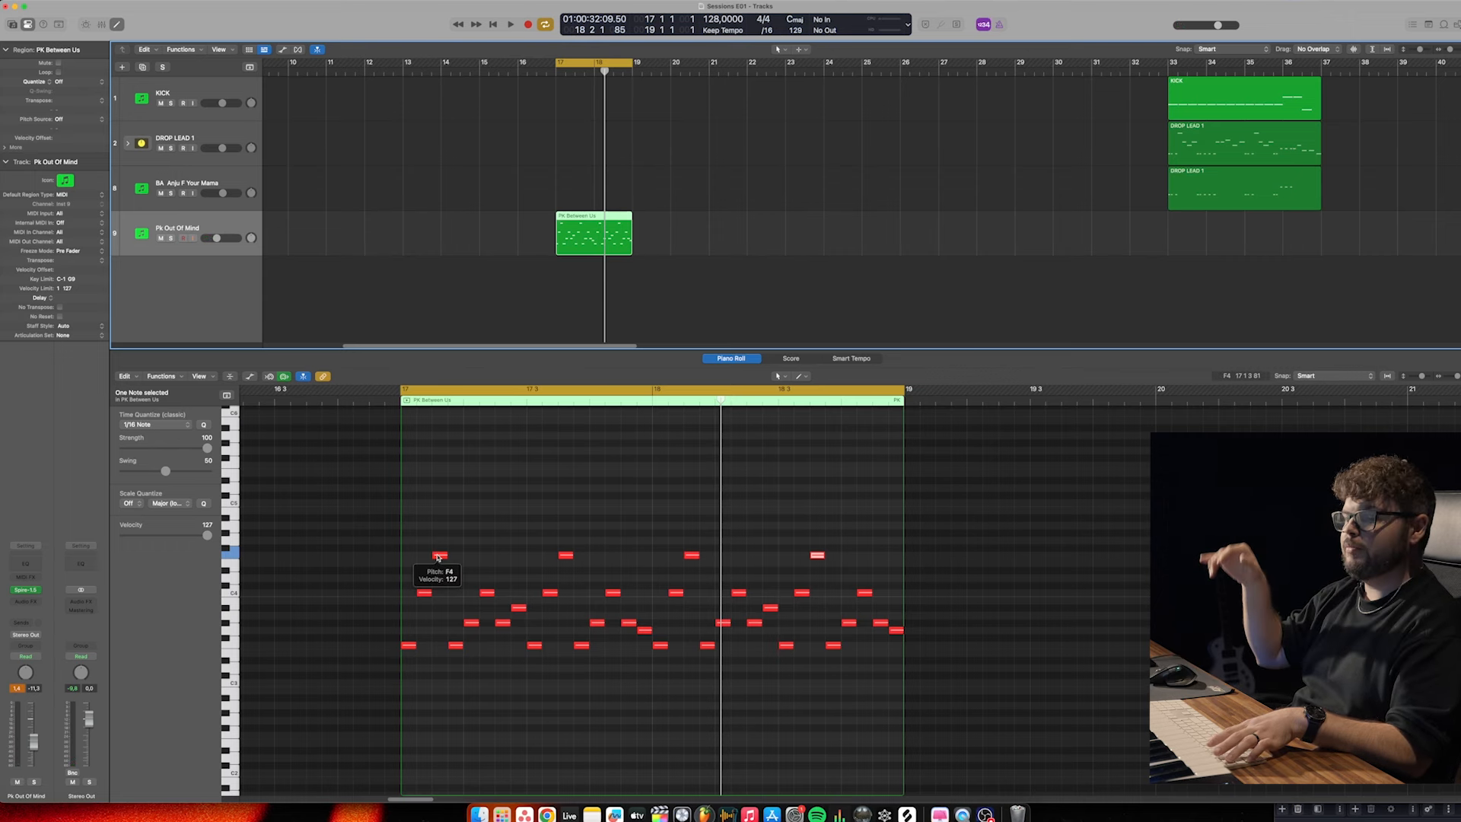
key("space")
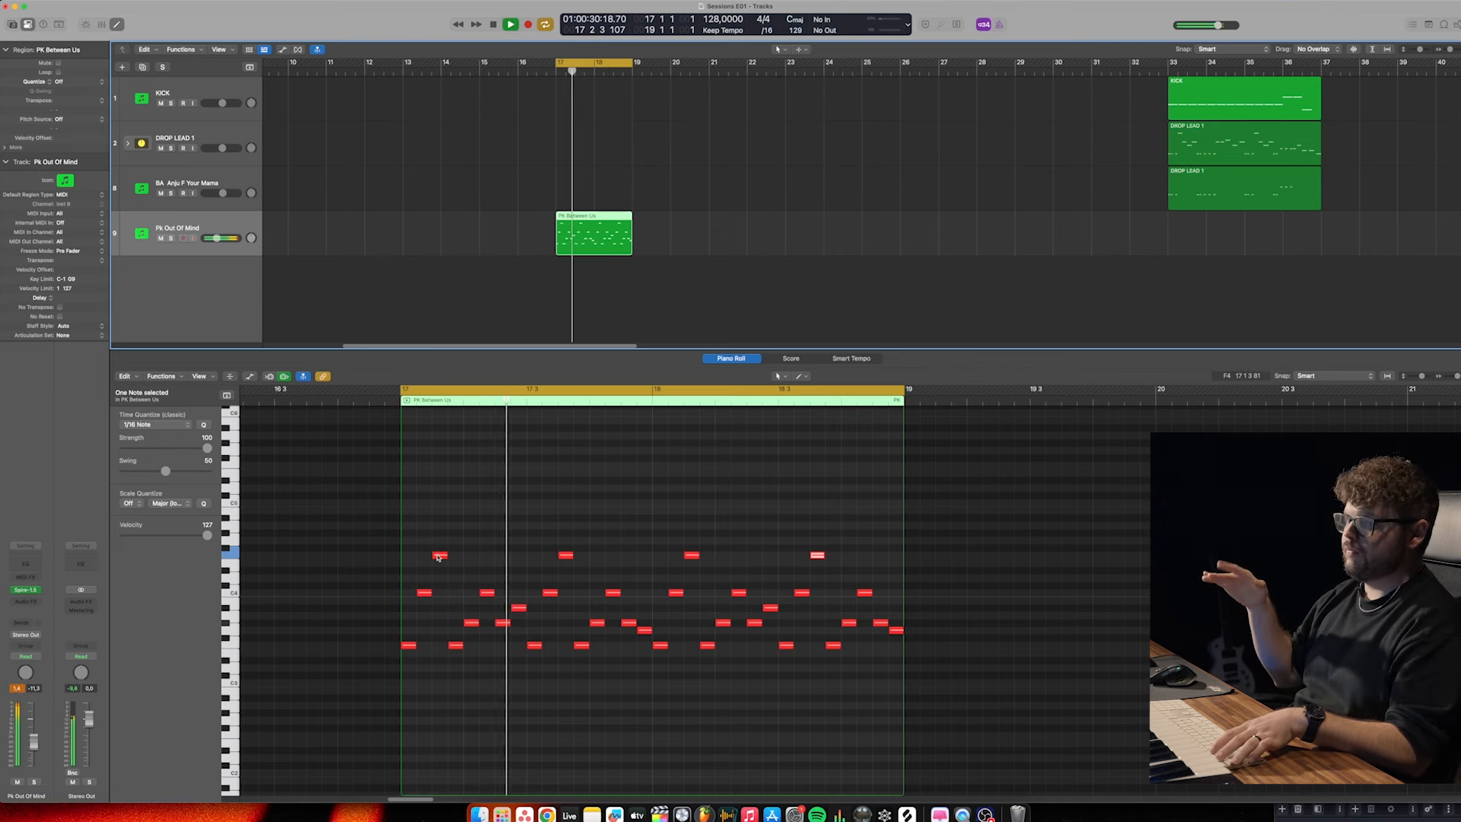
key("space")
Repeat the pluck region three times, extend the cycle range to bars 17–25, and start playback
left_click_drag(645, 309, 615, 251)
key("super+r")
key("super+r")
key("super+r")
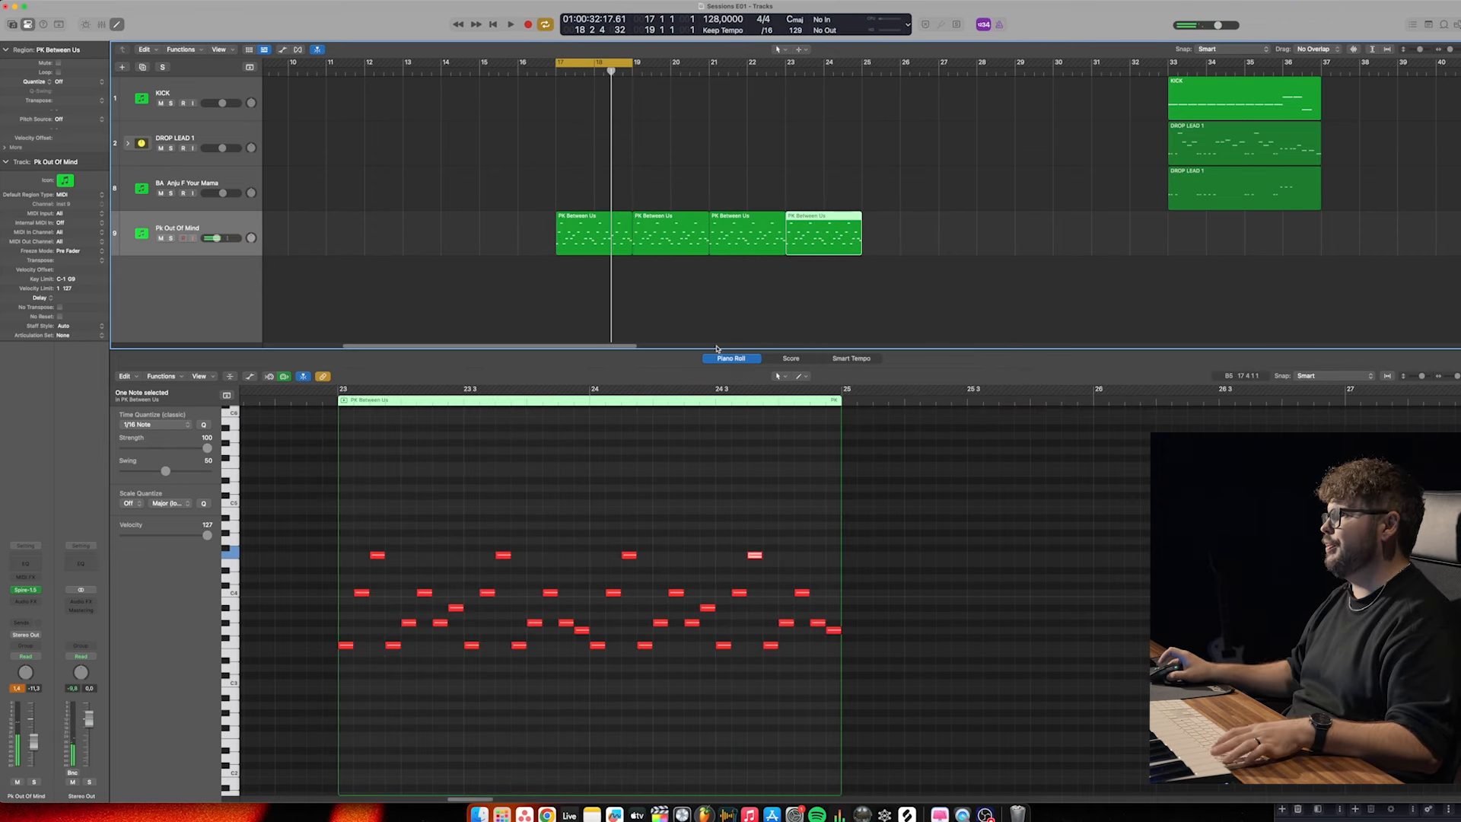
left_click_drag(631, 65, 858, 84)
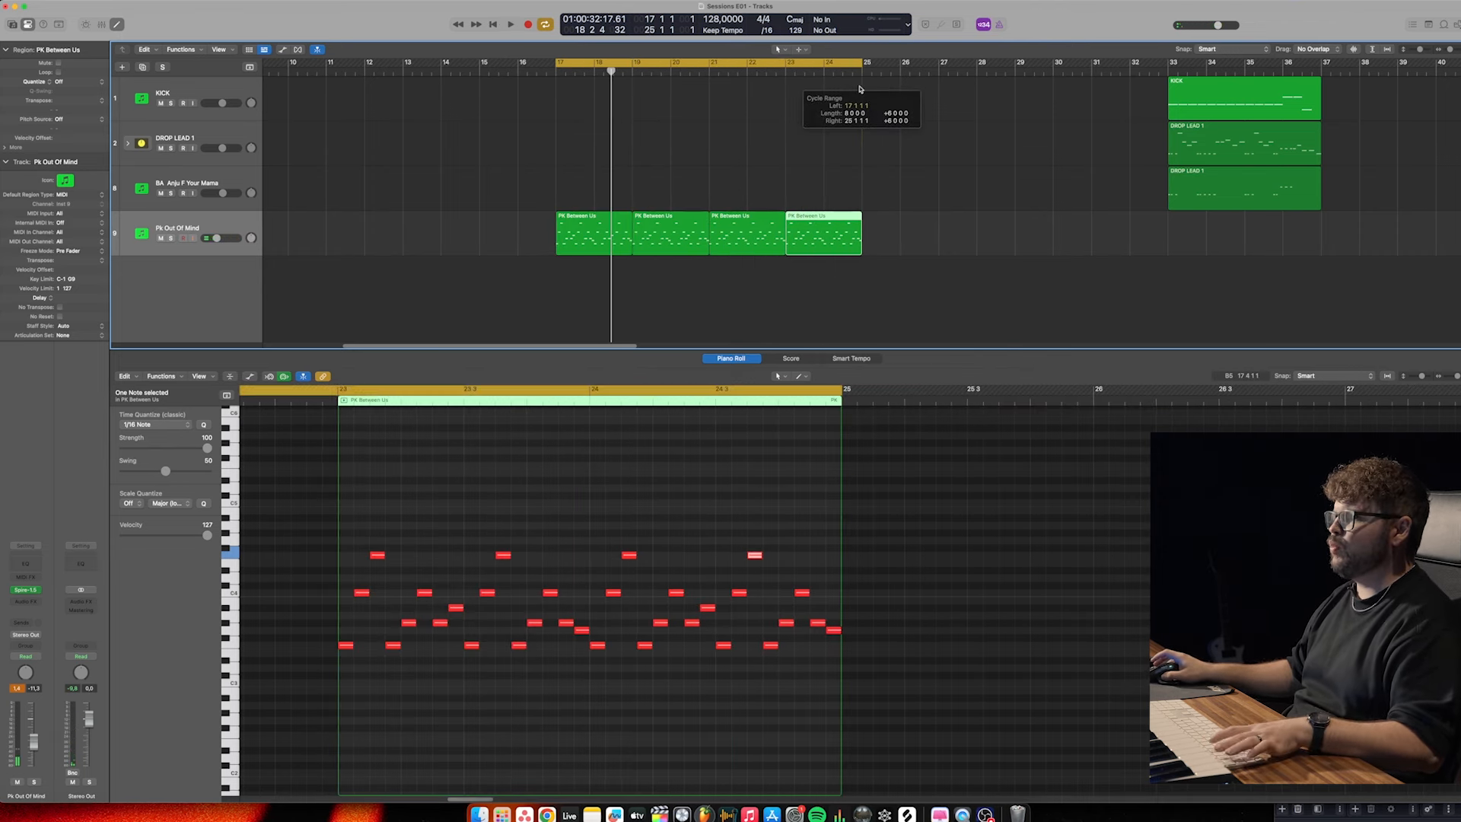
key("space")
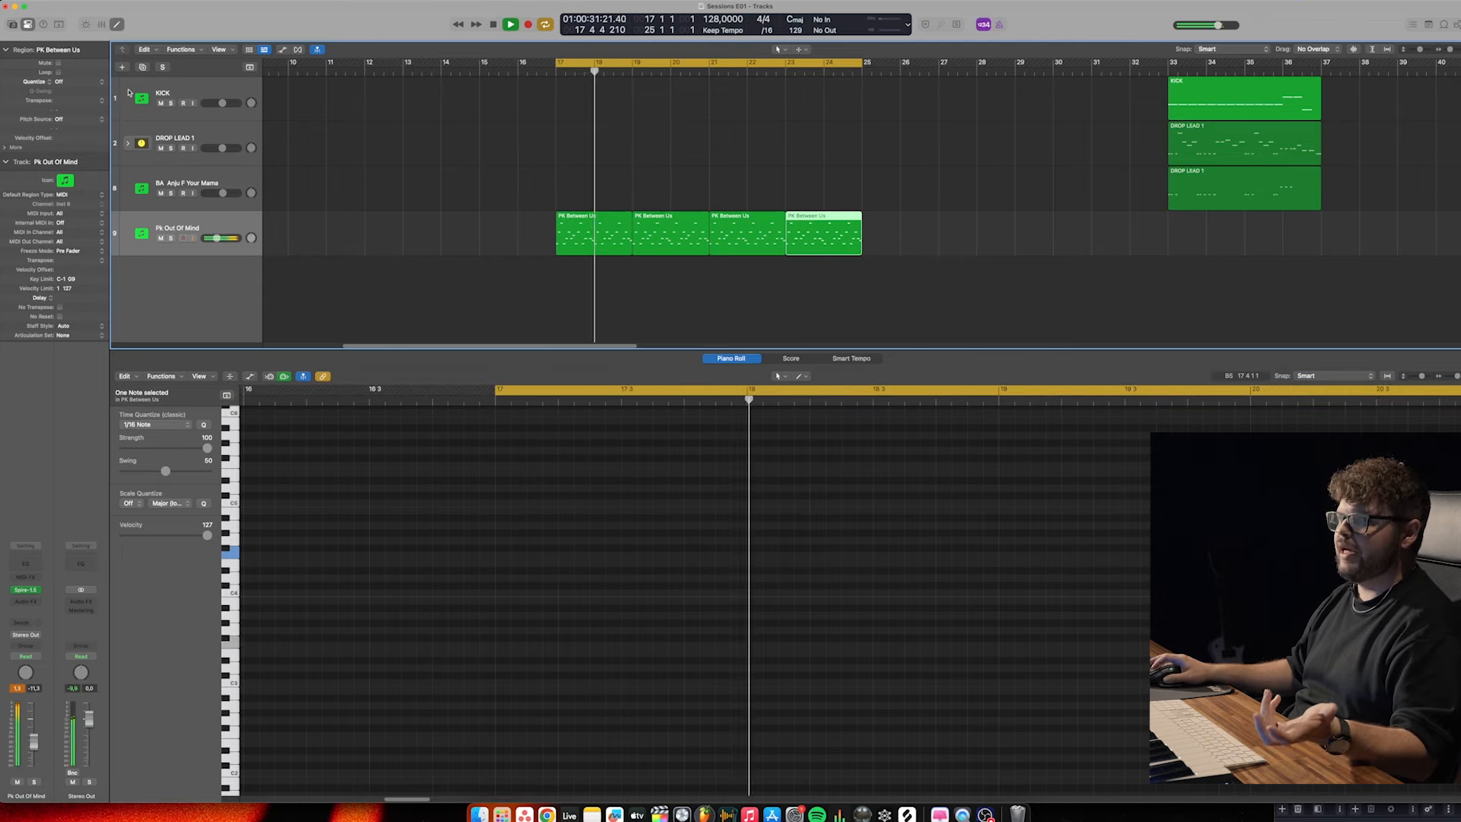
Create a new software instrument track below the pluck and load Serum on it
key("alt+super+n")
key("Return")
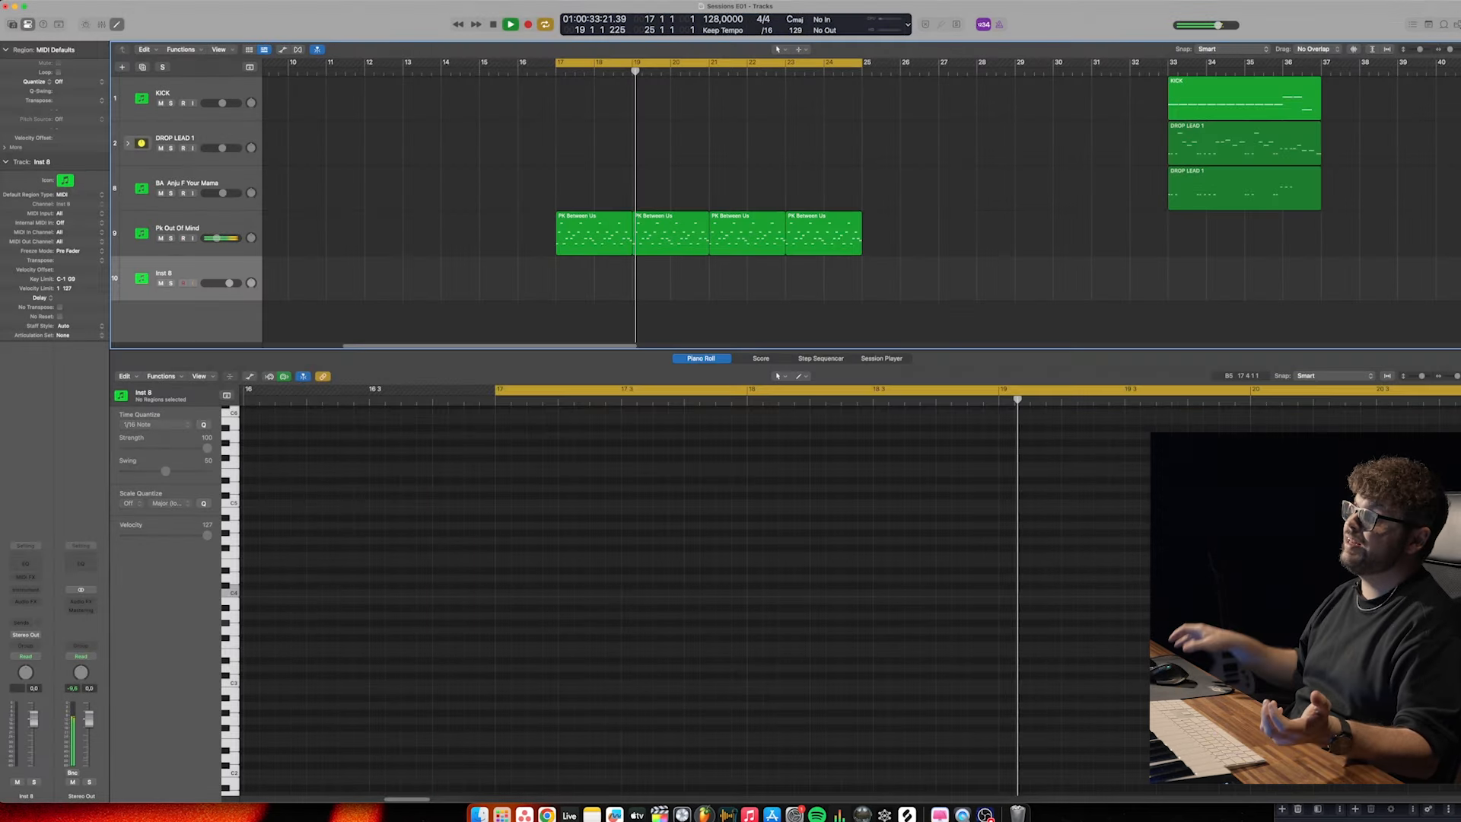
left_click(23, 591)
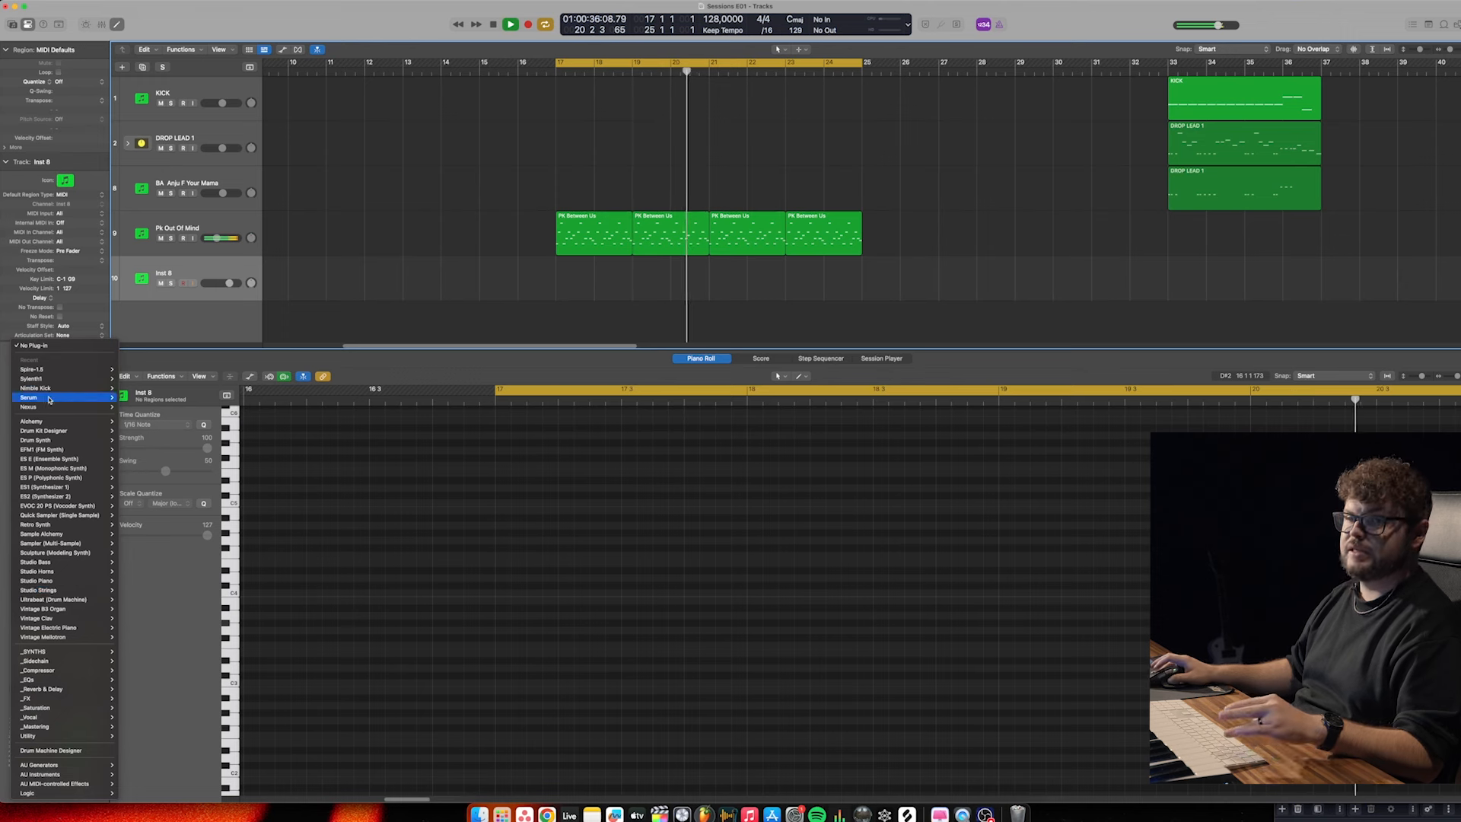
left_click(123, 397)
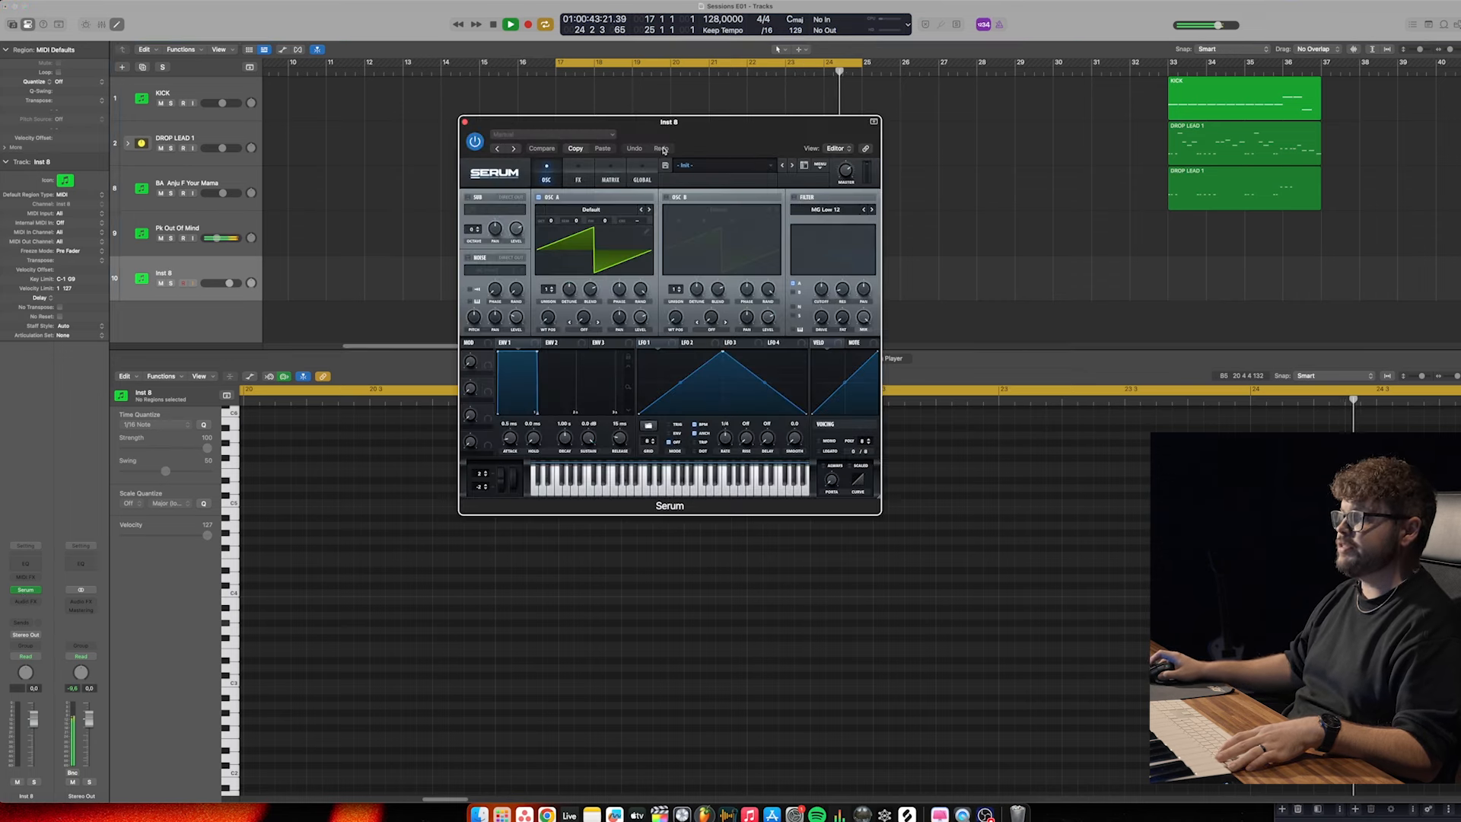
Load the bass preset RYOS_BS - Reese Analogue Like from the Artist Packs folder Ryos Soundset Vol. 2
left_click(738, 164)
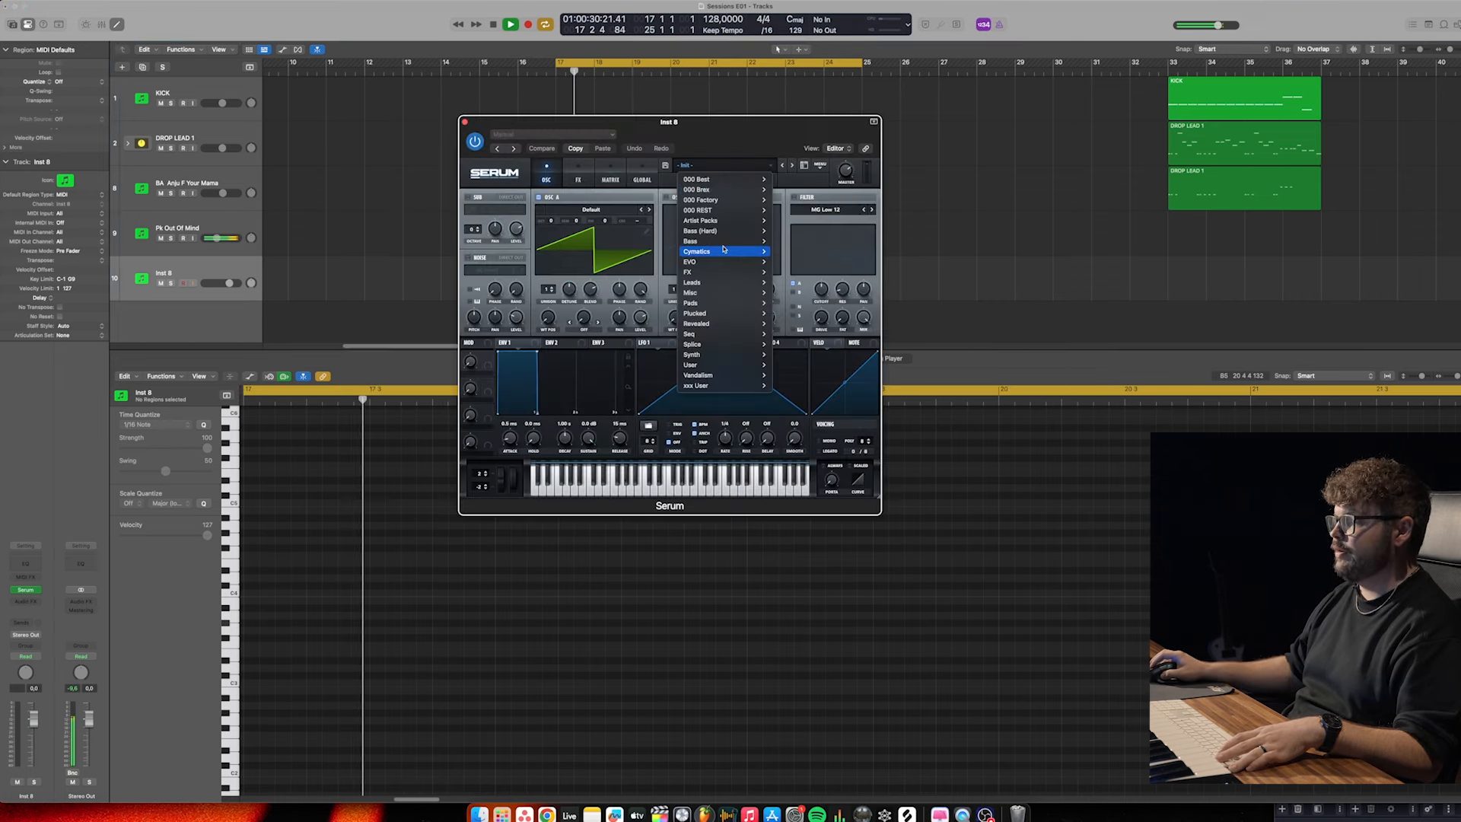
mouse_move(715, 221)
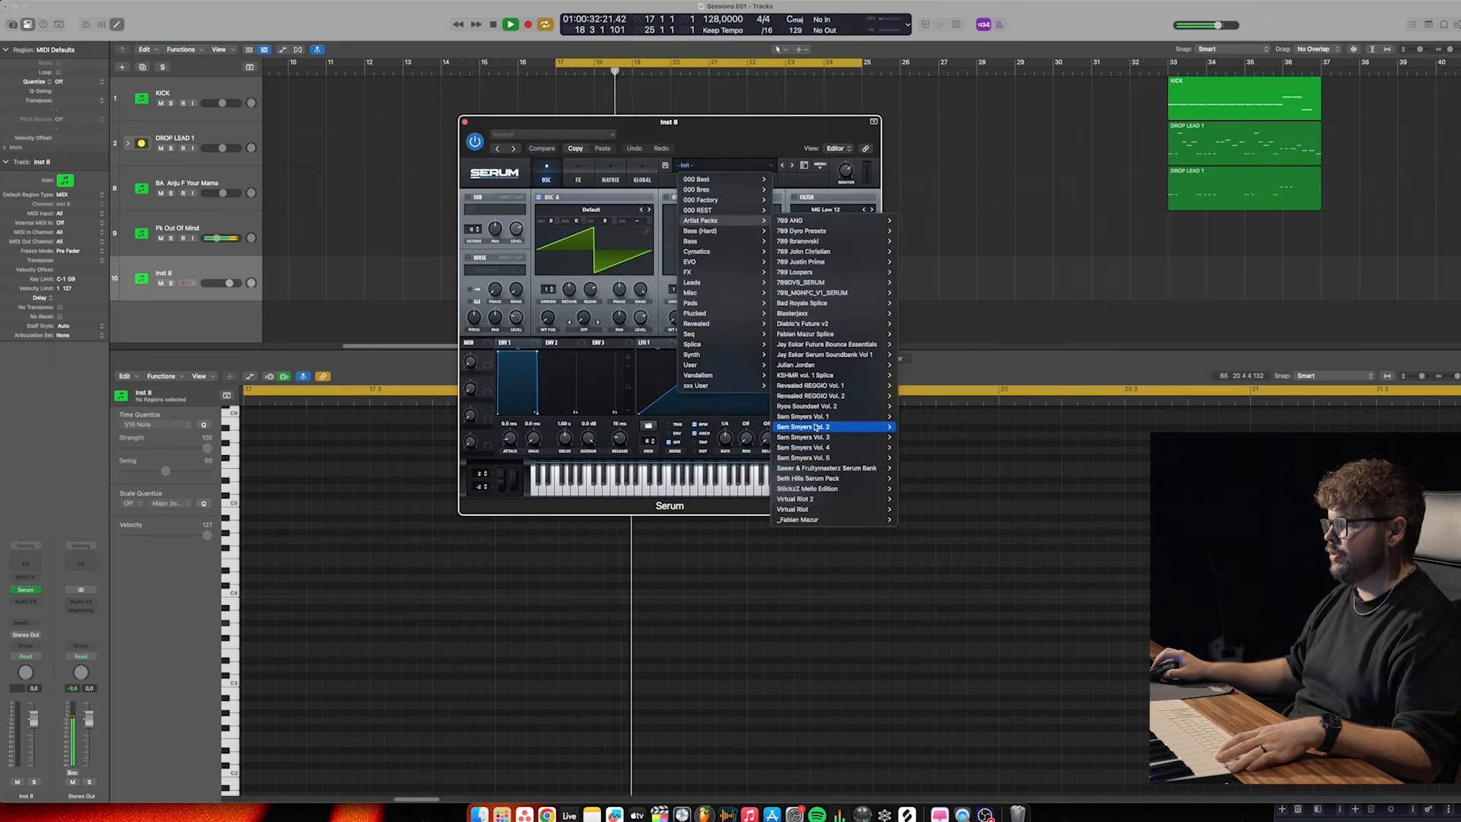
mouse_move(810, 409)
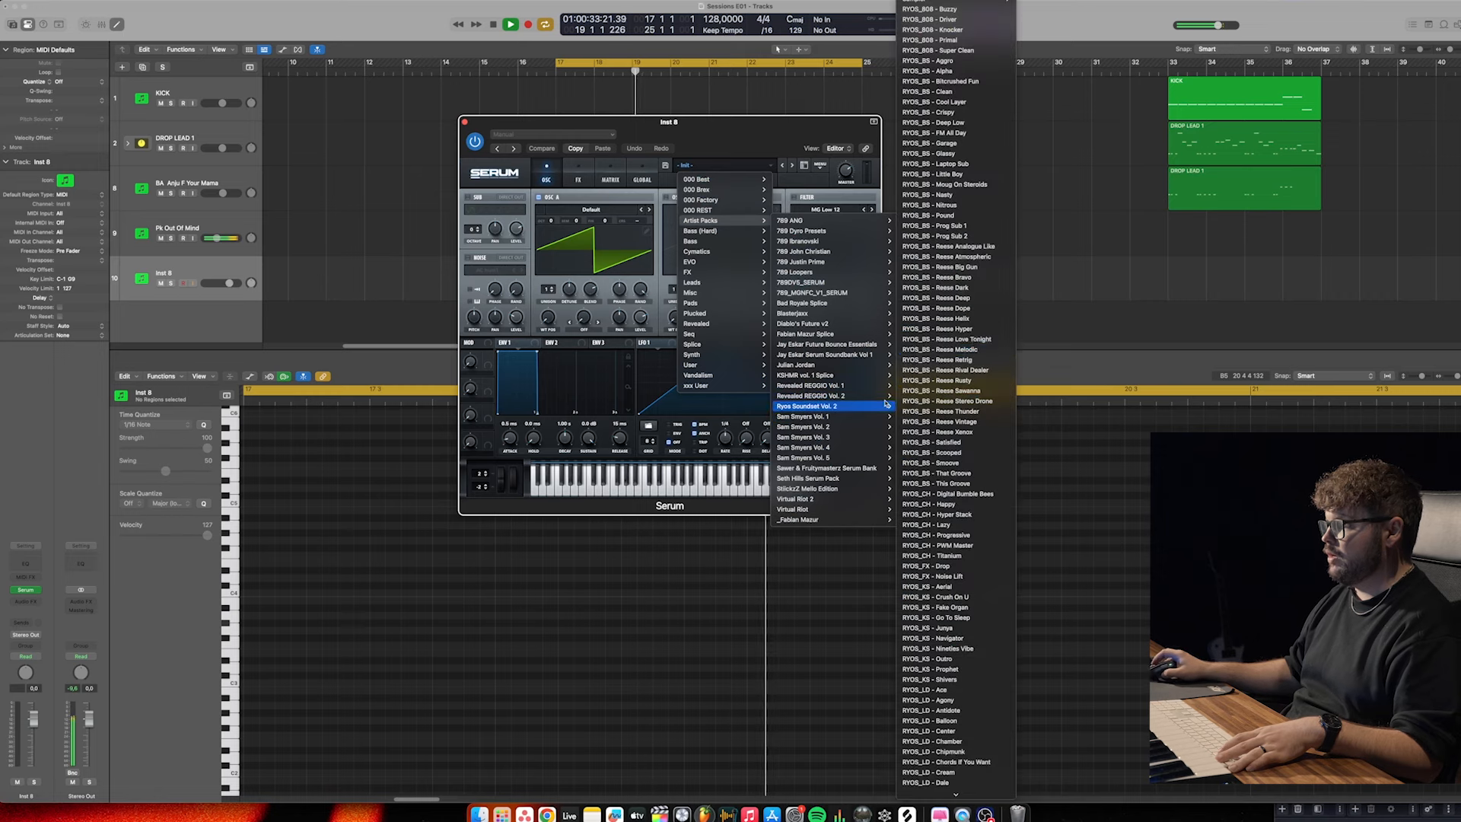
left_click(957, 256)
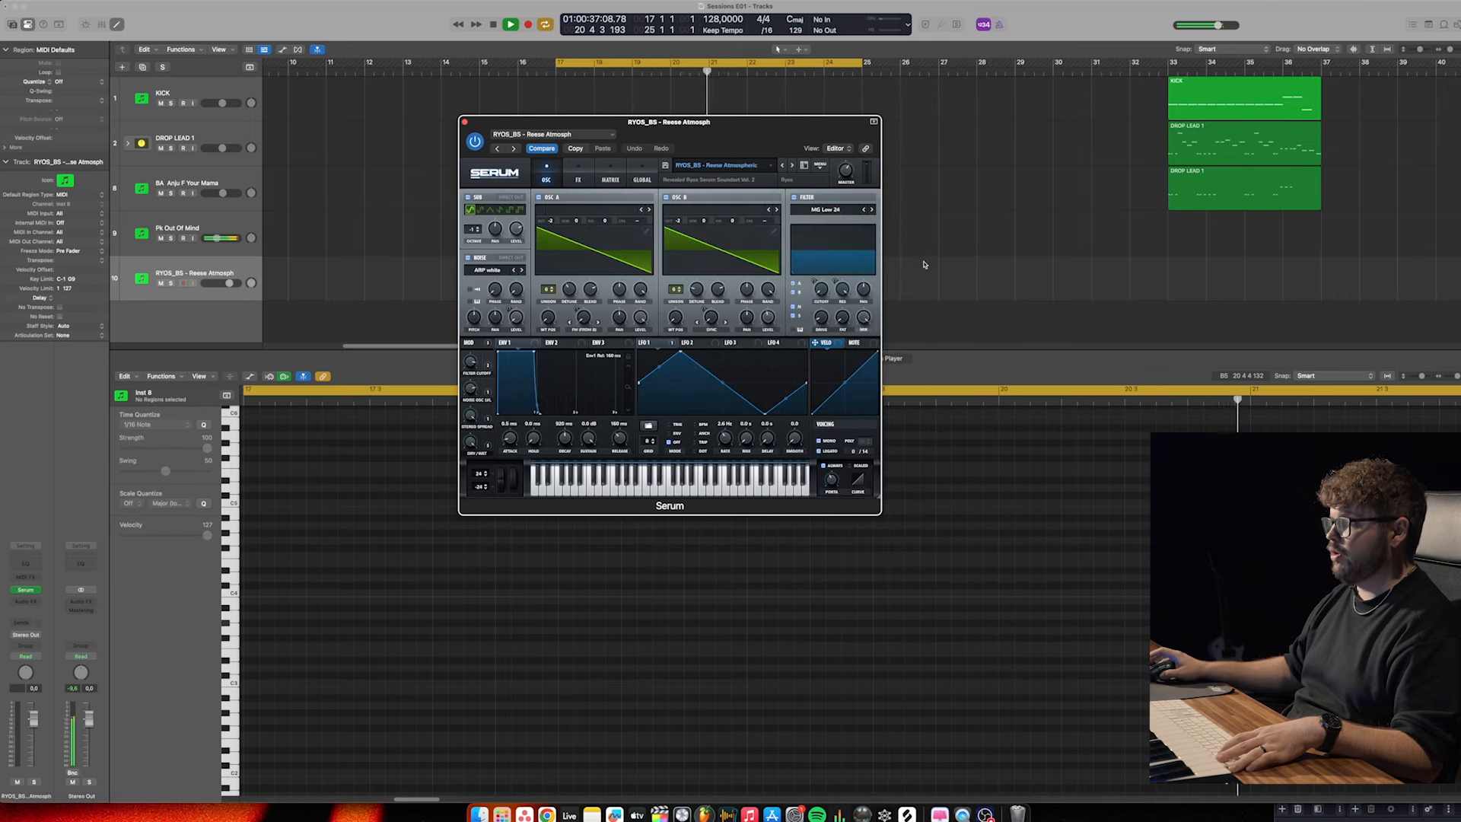
left_click(785, 166)
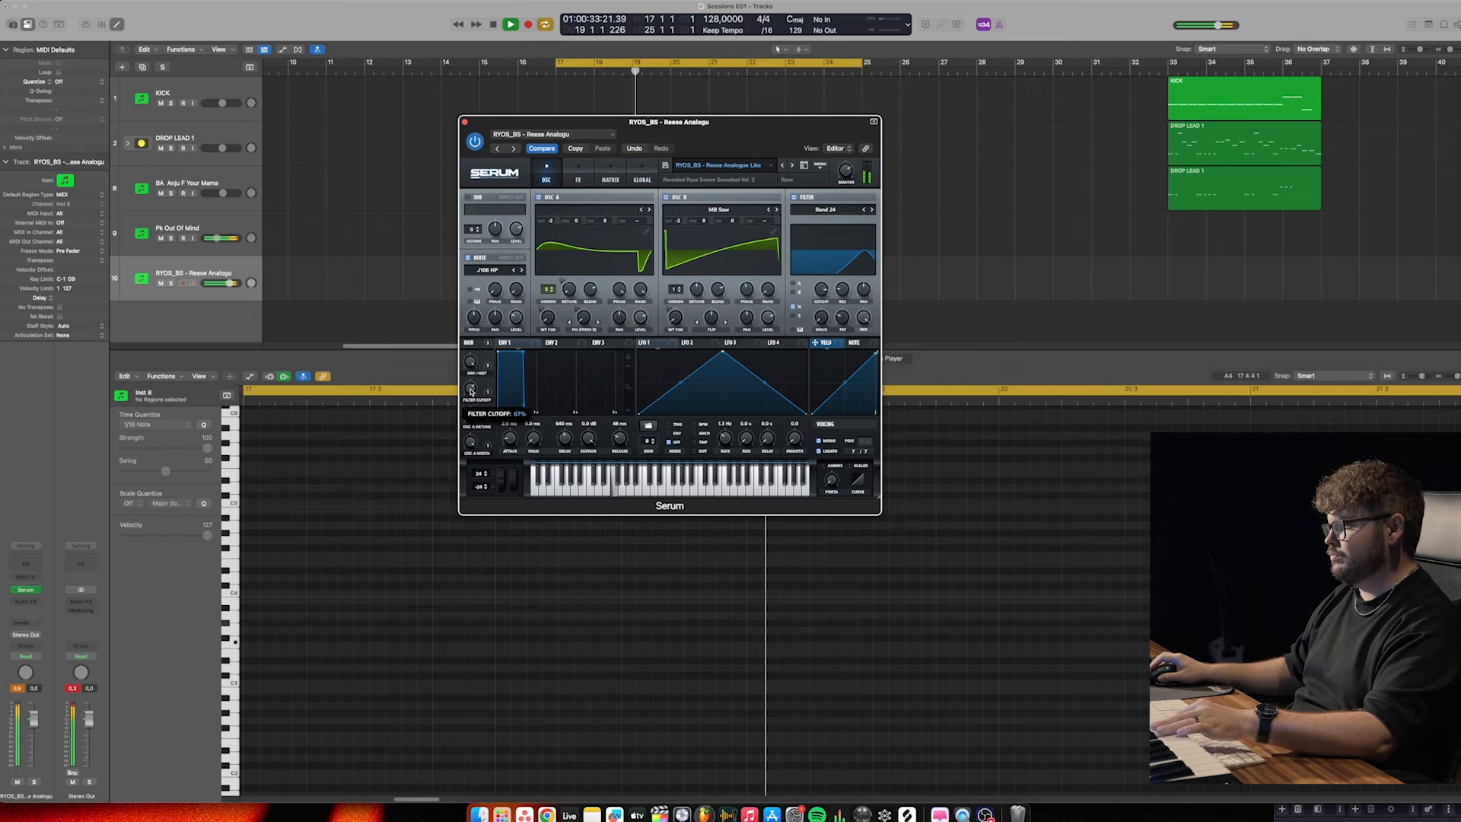
Lower the Reese bass track's volume to -8.0 dB, close Serum, and stop playback
left_click_drag(33, 719, 33, 725)
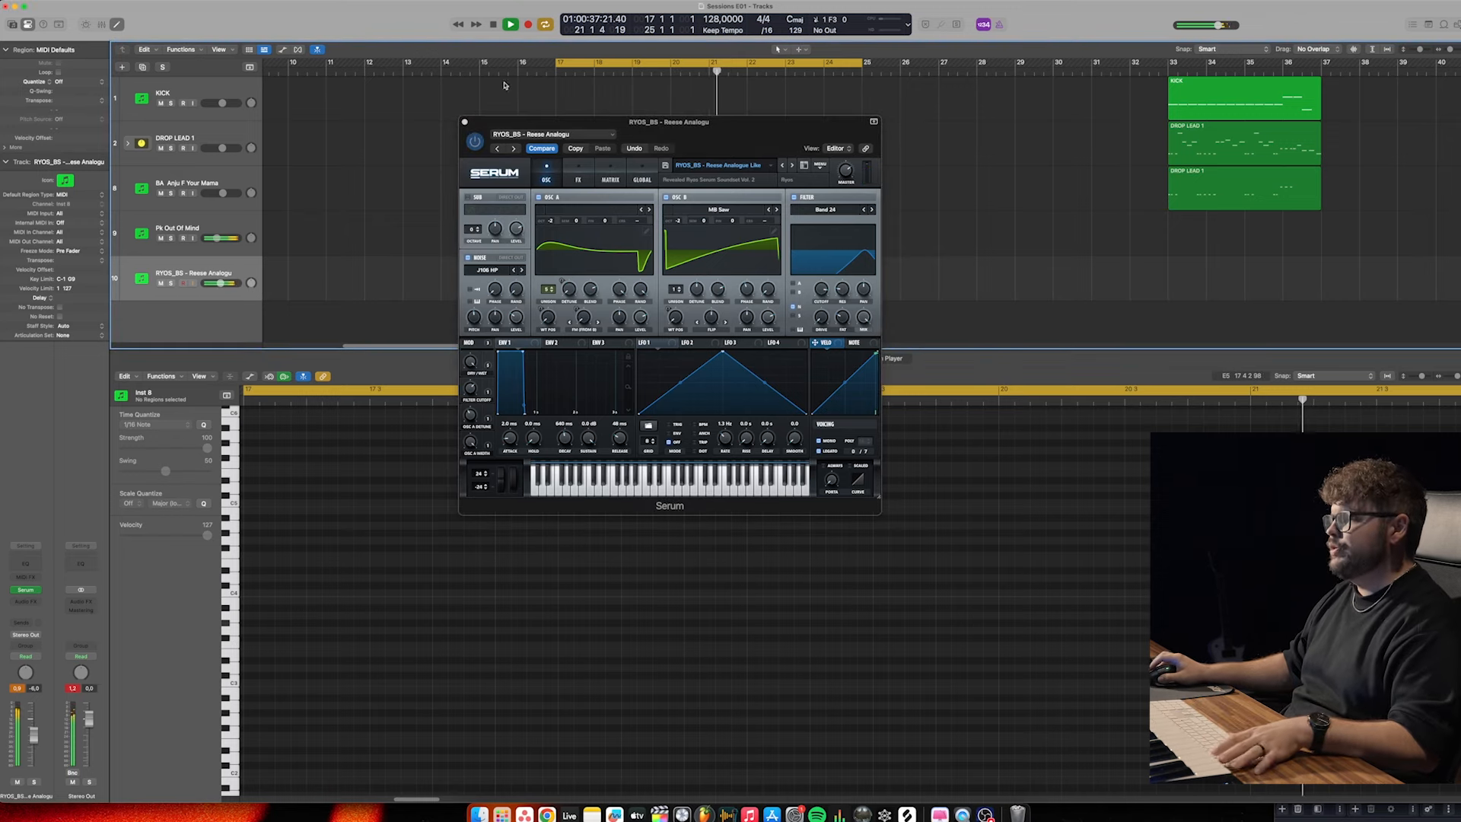
left_click(465, 124)
key("space")
Create a MIDI region on the Reese bass track from bar 17 to bar 21 and show it in the piano roll
right_click(572, 277)
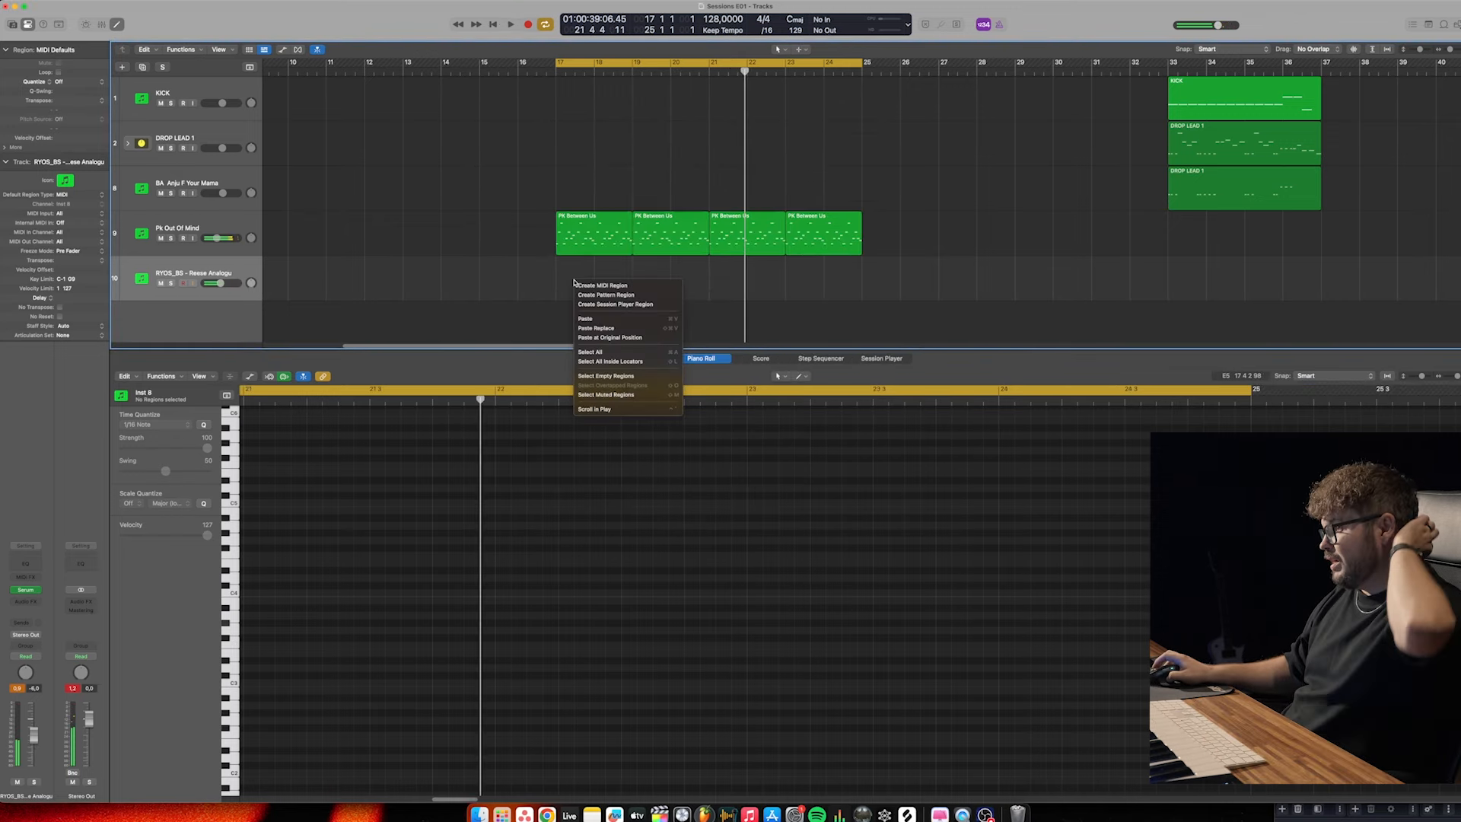
left_click(580, 288)
left_click_drag(591, 296, 706, 297)
key("e")
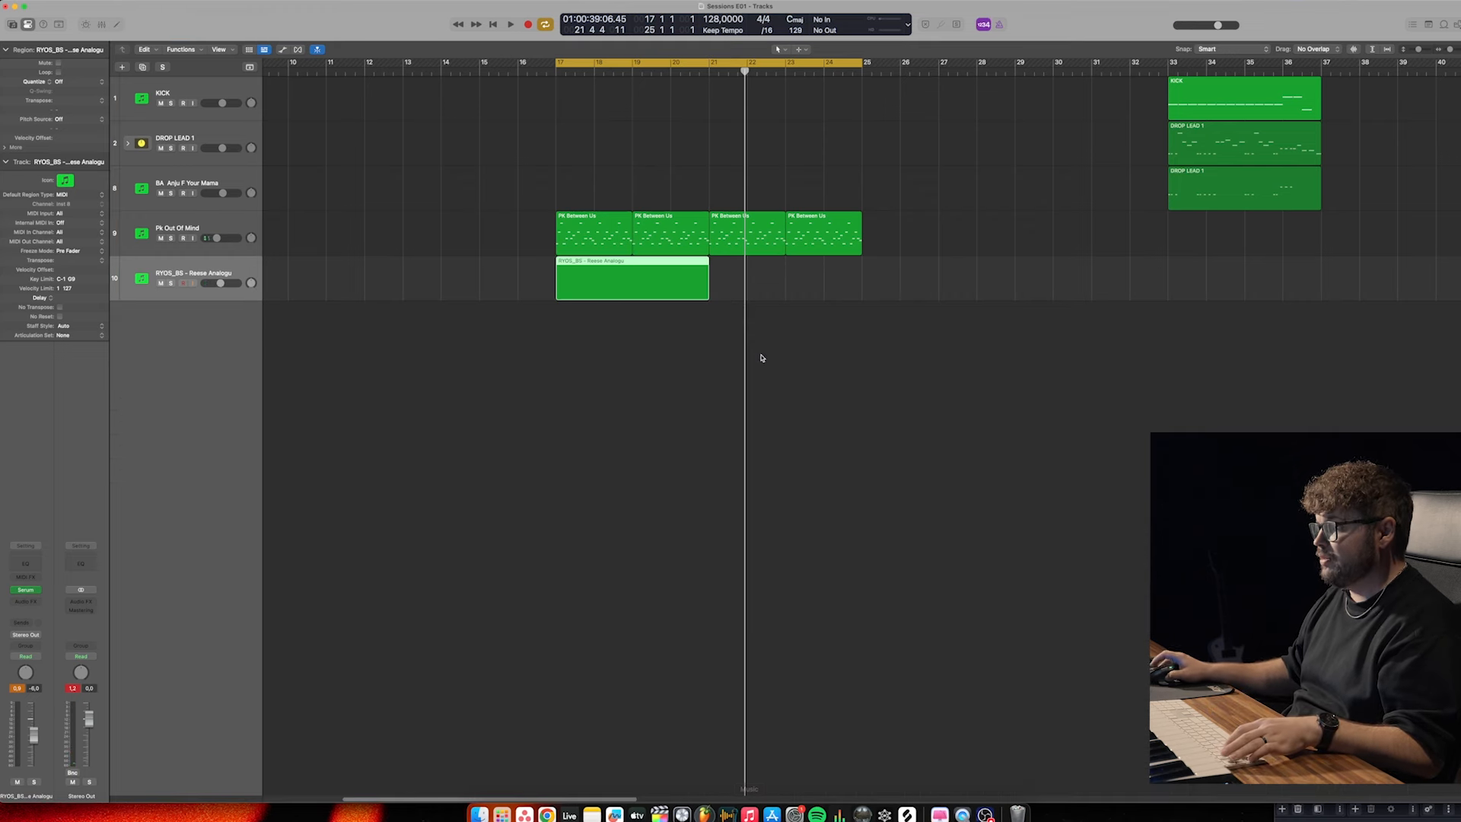
key("e")
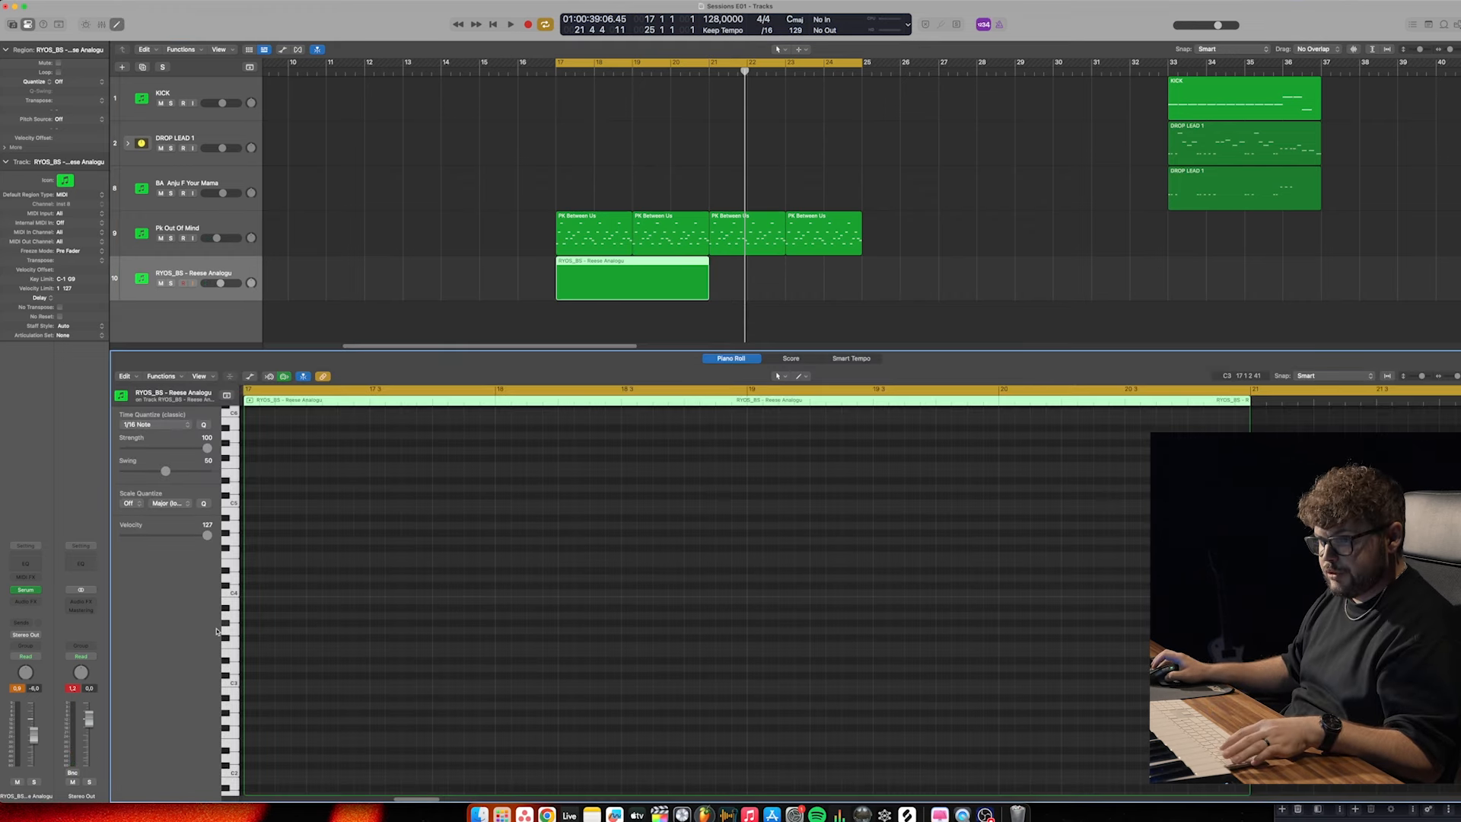
Draw a two-bar F3 note at bar 17, repeat it to fill the bass region, and play it
left_click_drag(255, 646, 746, 649)
key("super+r")
key("space")
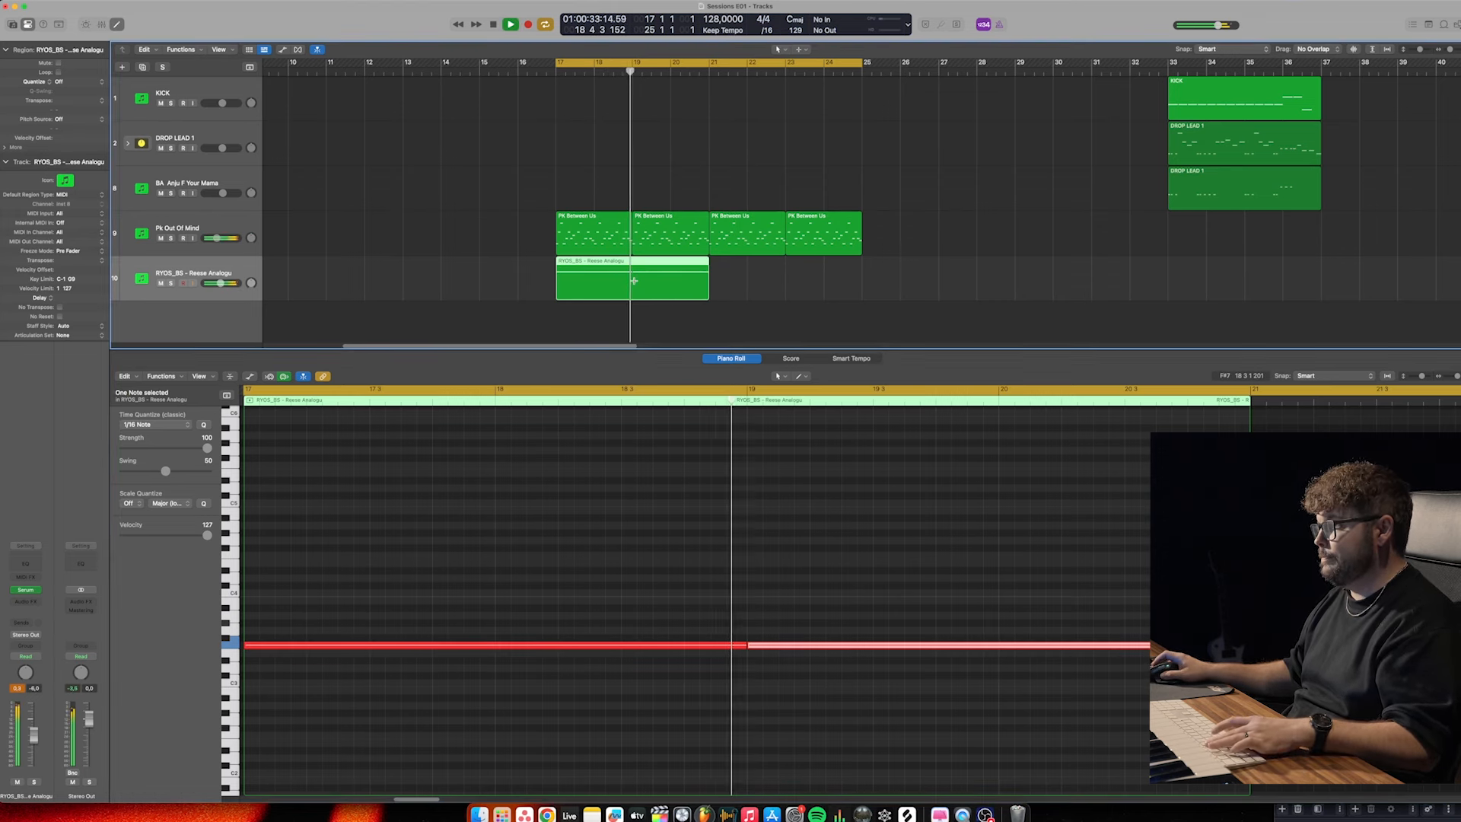
Repeat the bass region at bar 21 and replace its first F3 with one-bar notes C#3 and D#3
key("super+r")
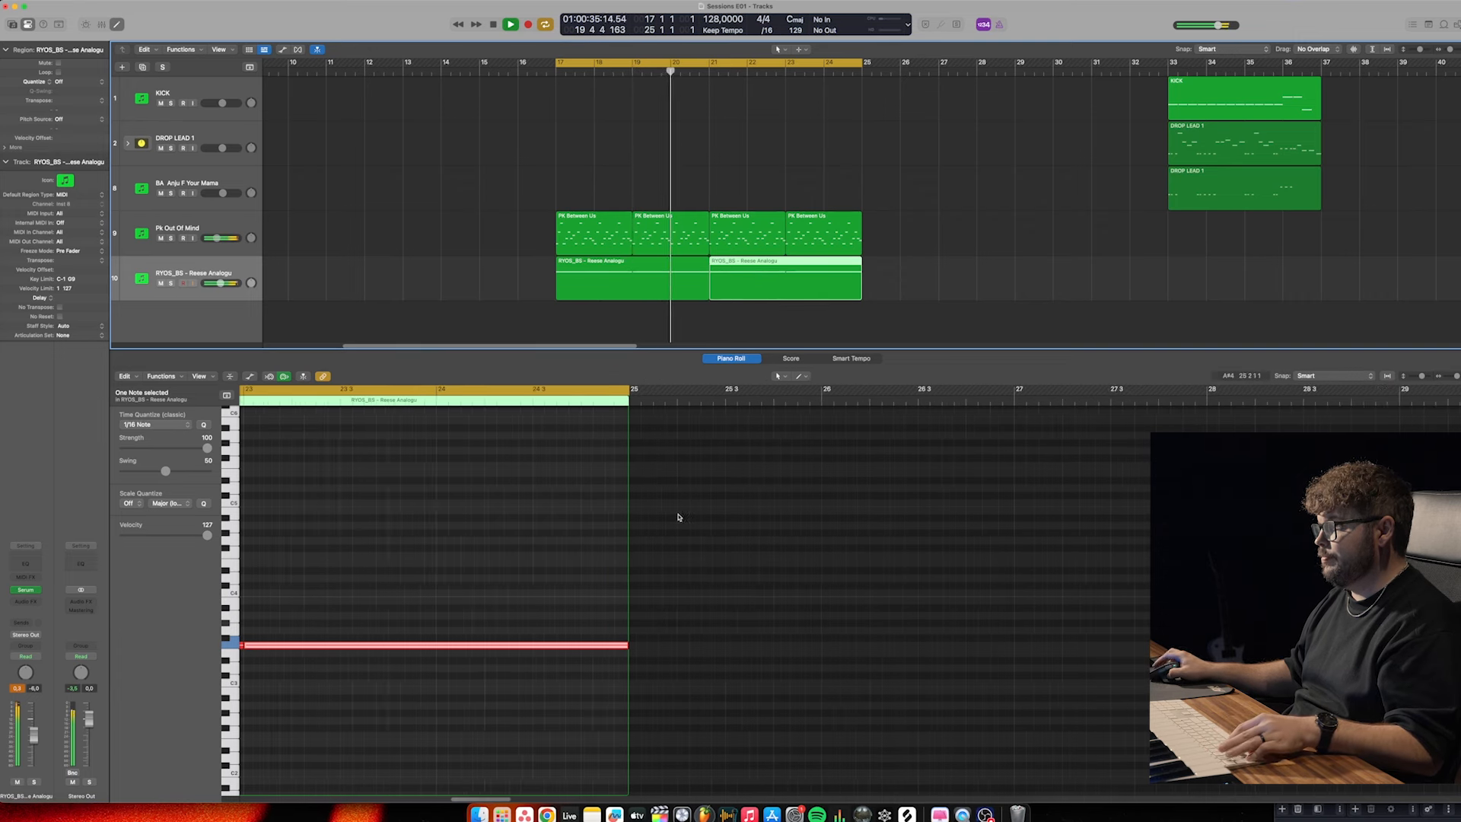
scroll(679, 517, "down", 1)
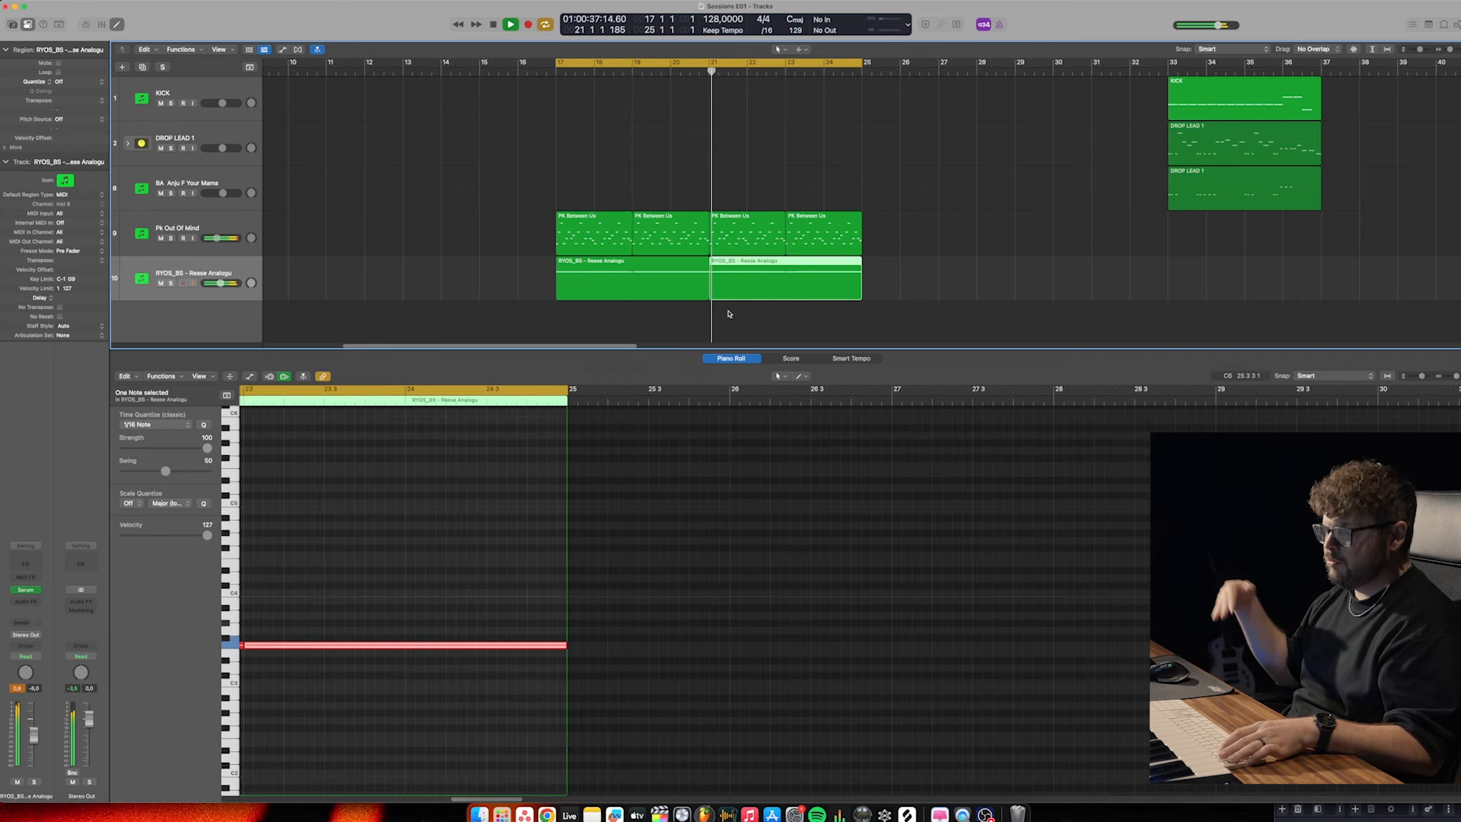
scroll(606, 610, "left", 5)
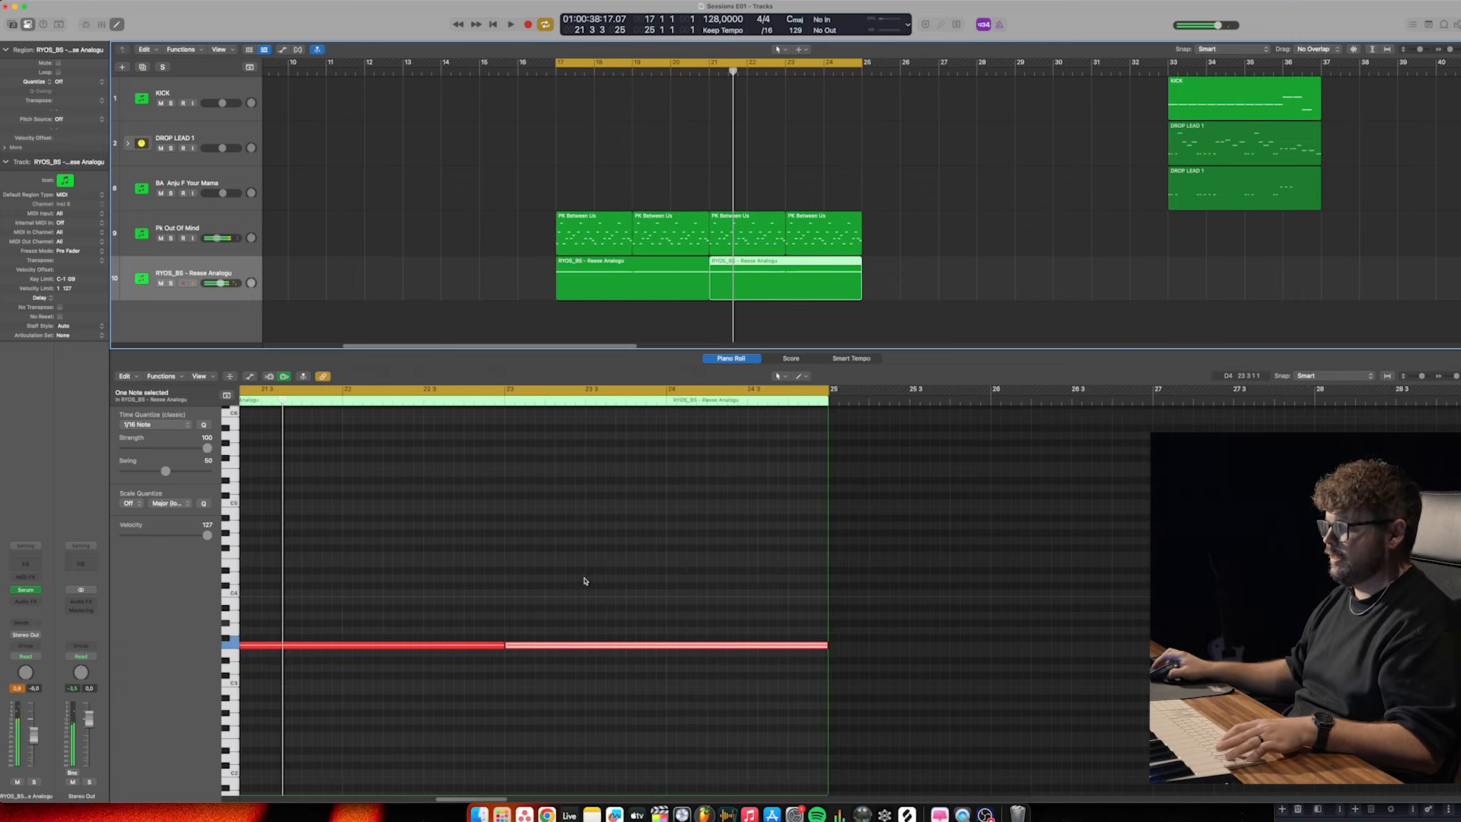
left_click_drag(758, 646, 583, 677)
left_click(605, 659)
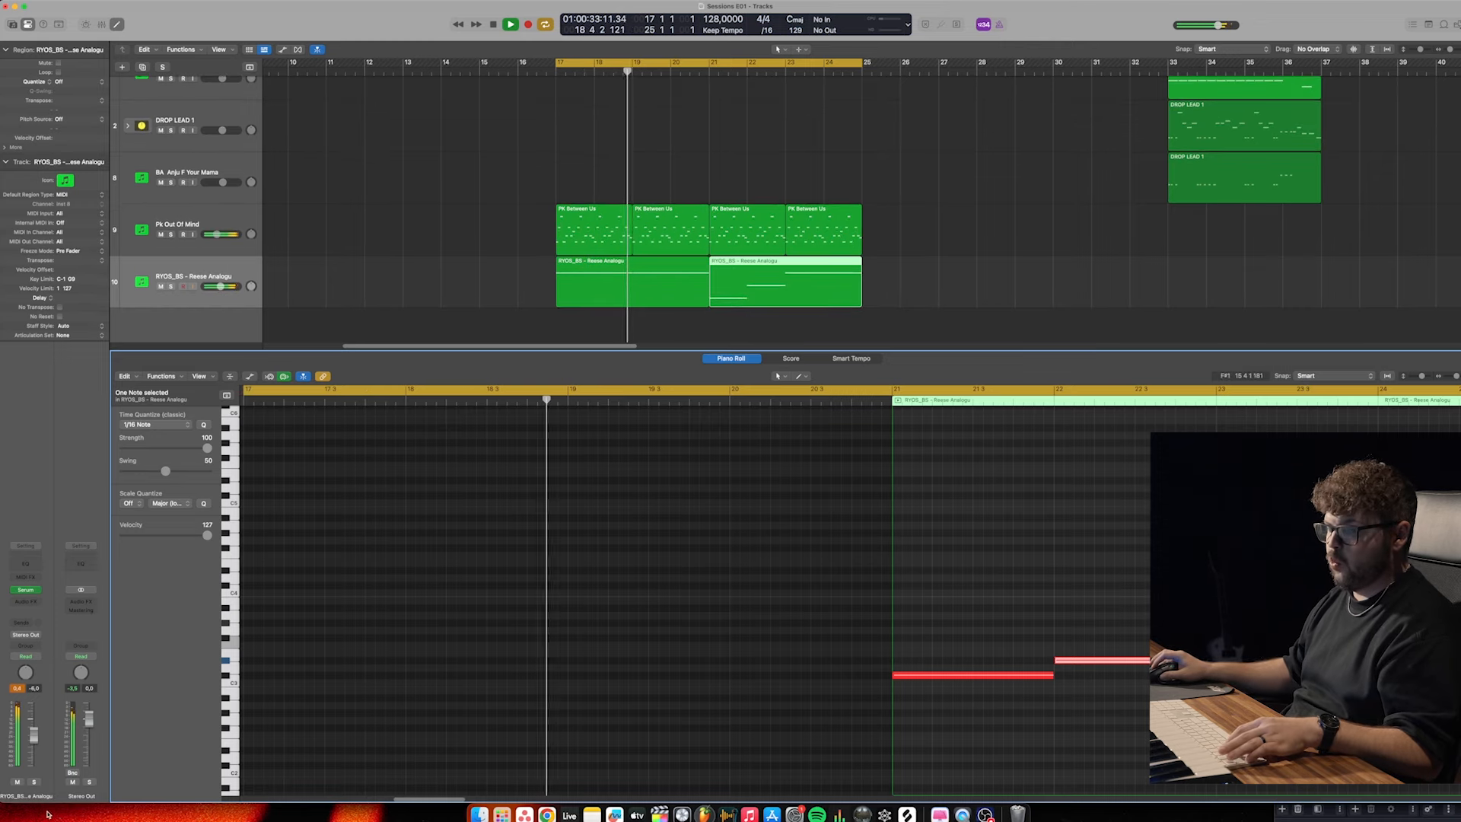
Open the Spire instrument on the Pk Out Of Mind track, move its window clear of the arrangement, and show track automation
scroll(675, 293, "up", 3)
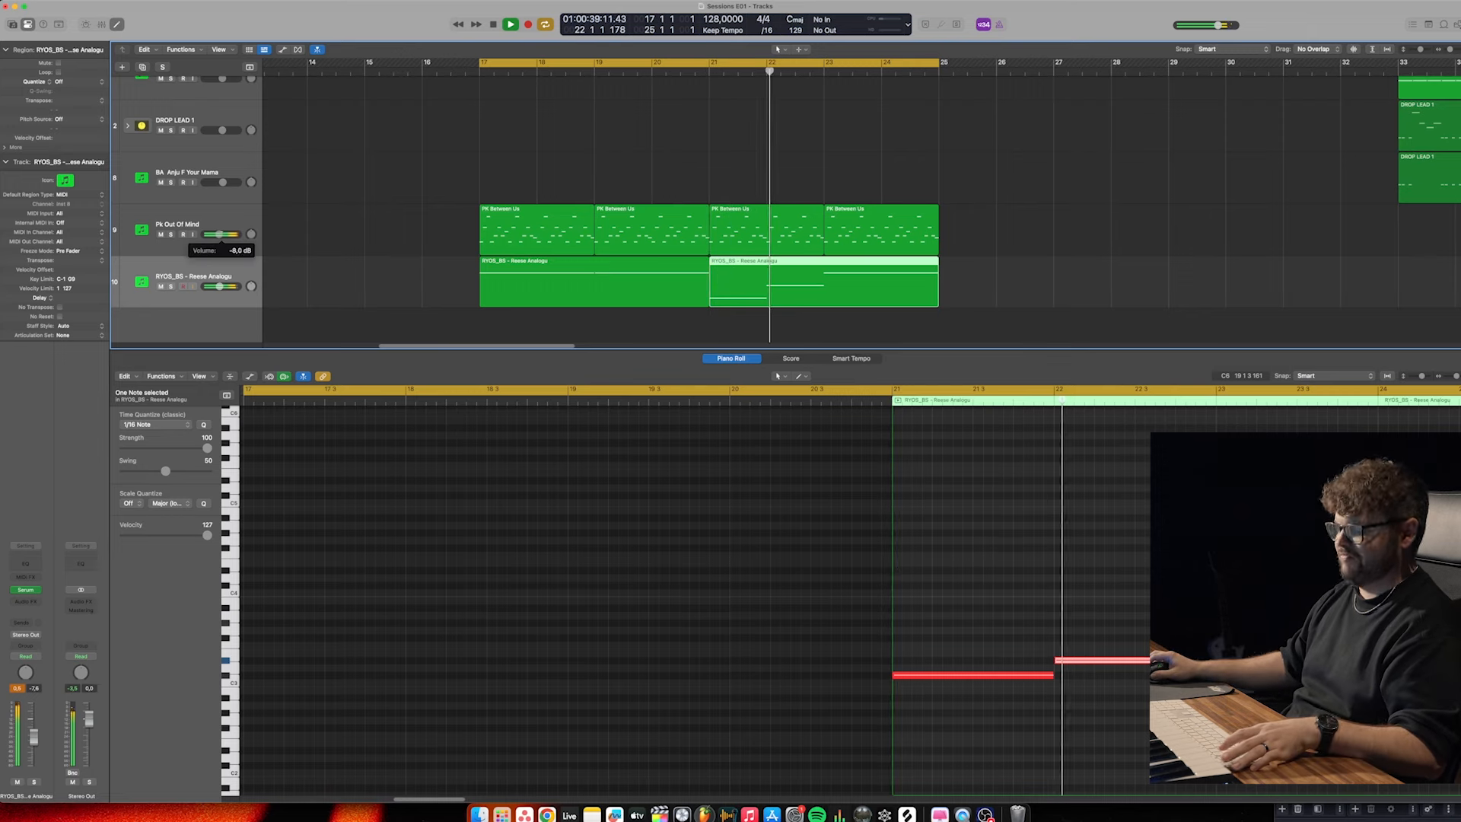
left_click(223, 221)
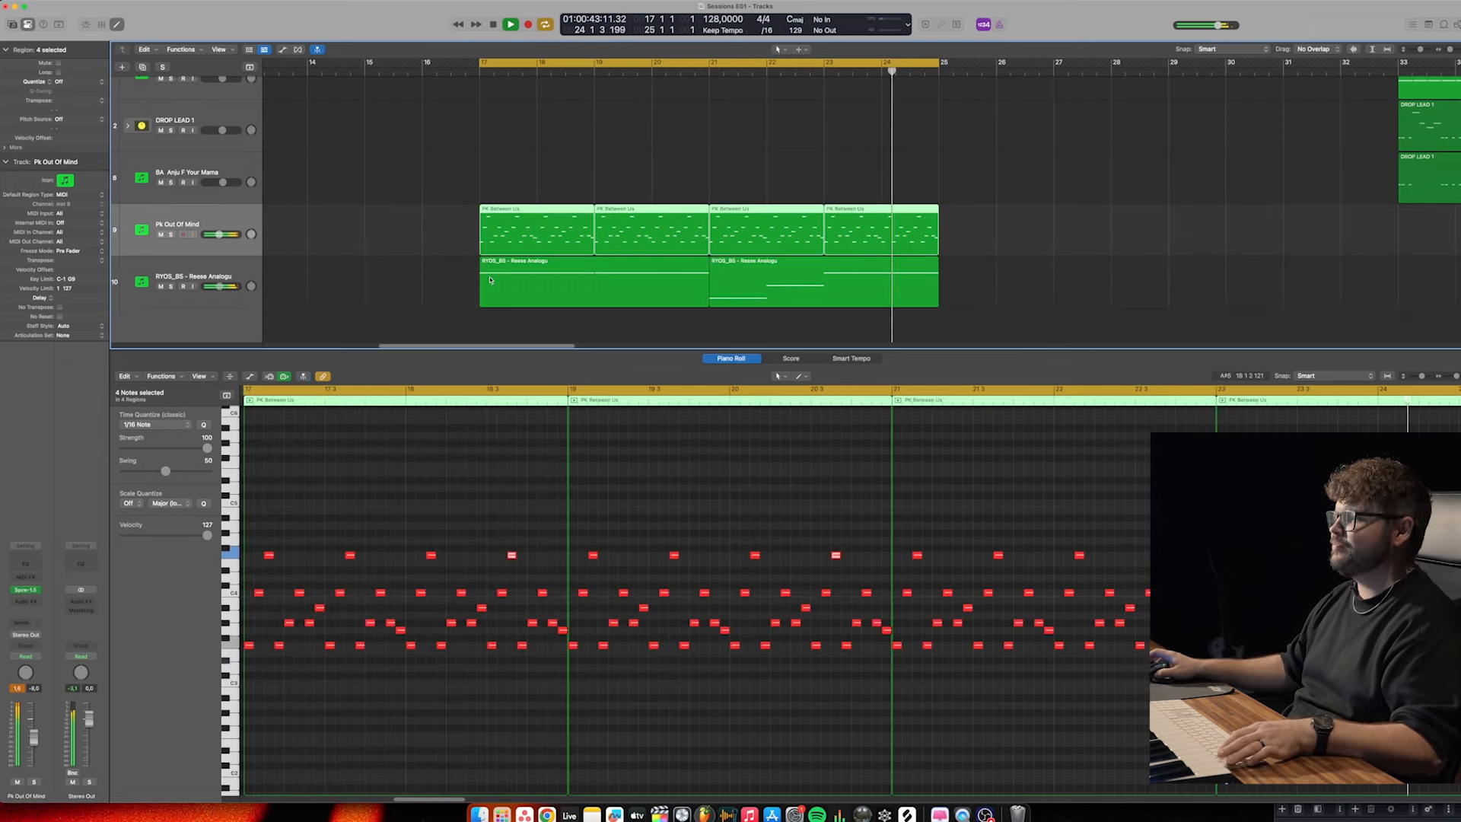
left_click(25, 590)
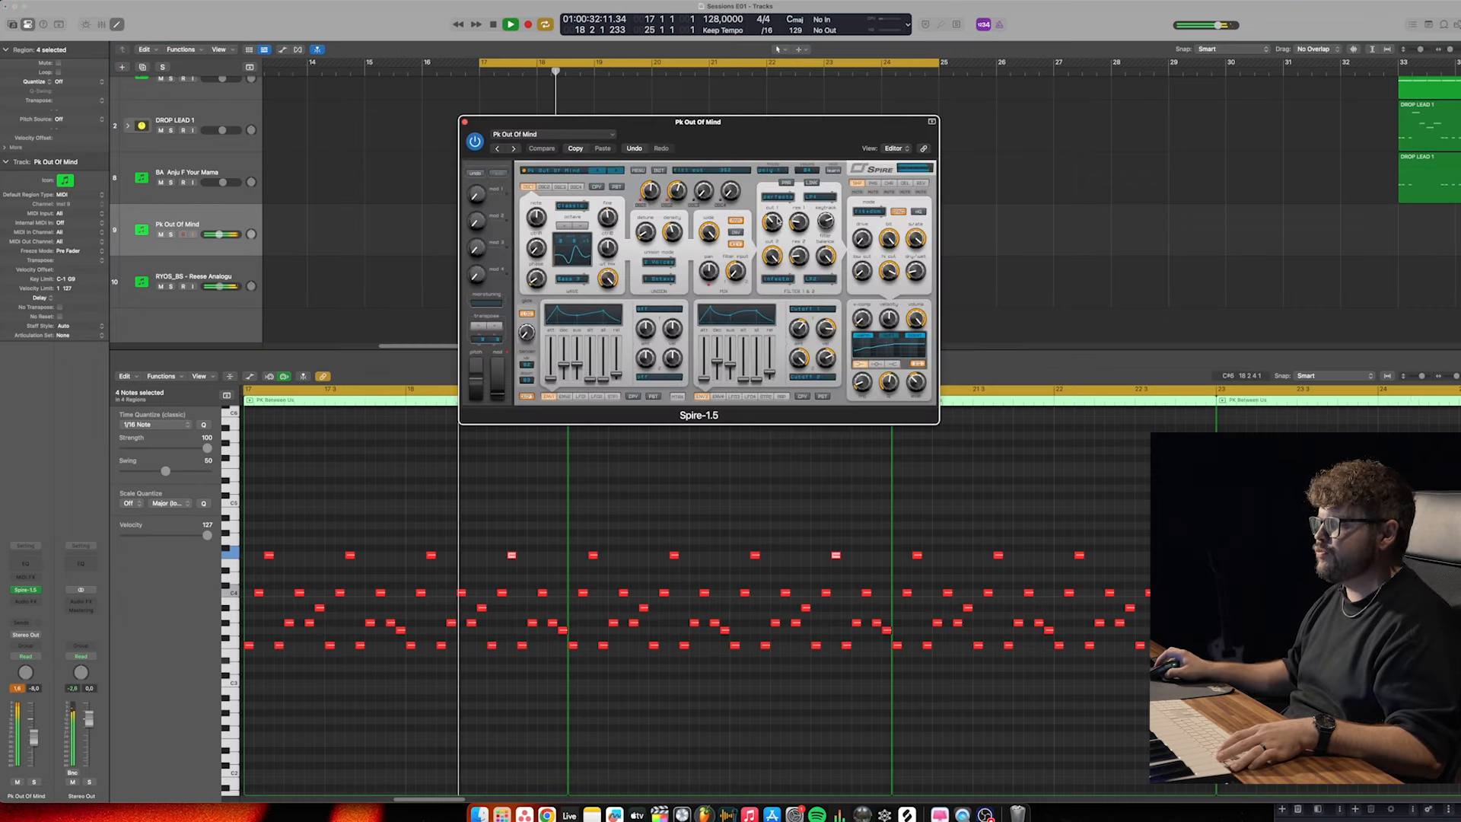
left_click_drag(779, 134, 918, 356)
key("a")
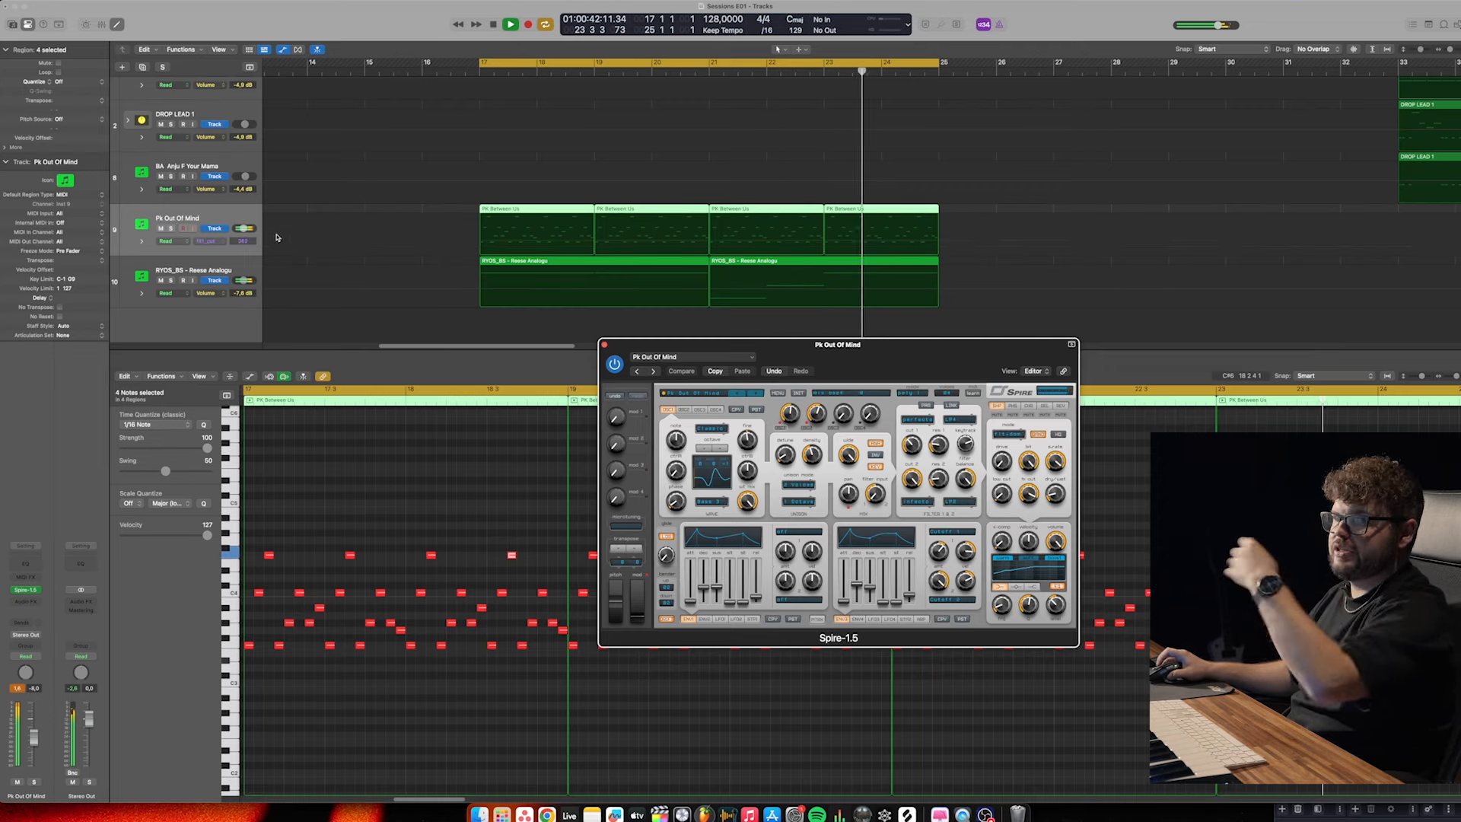
left_click(457, 240)
scroll(581, 242, "up", 5)
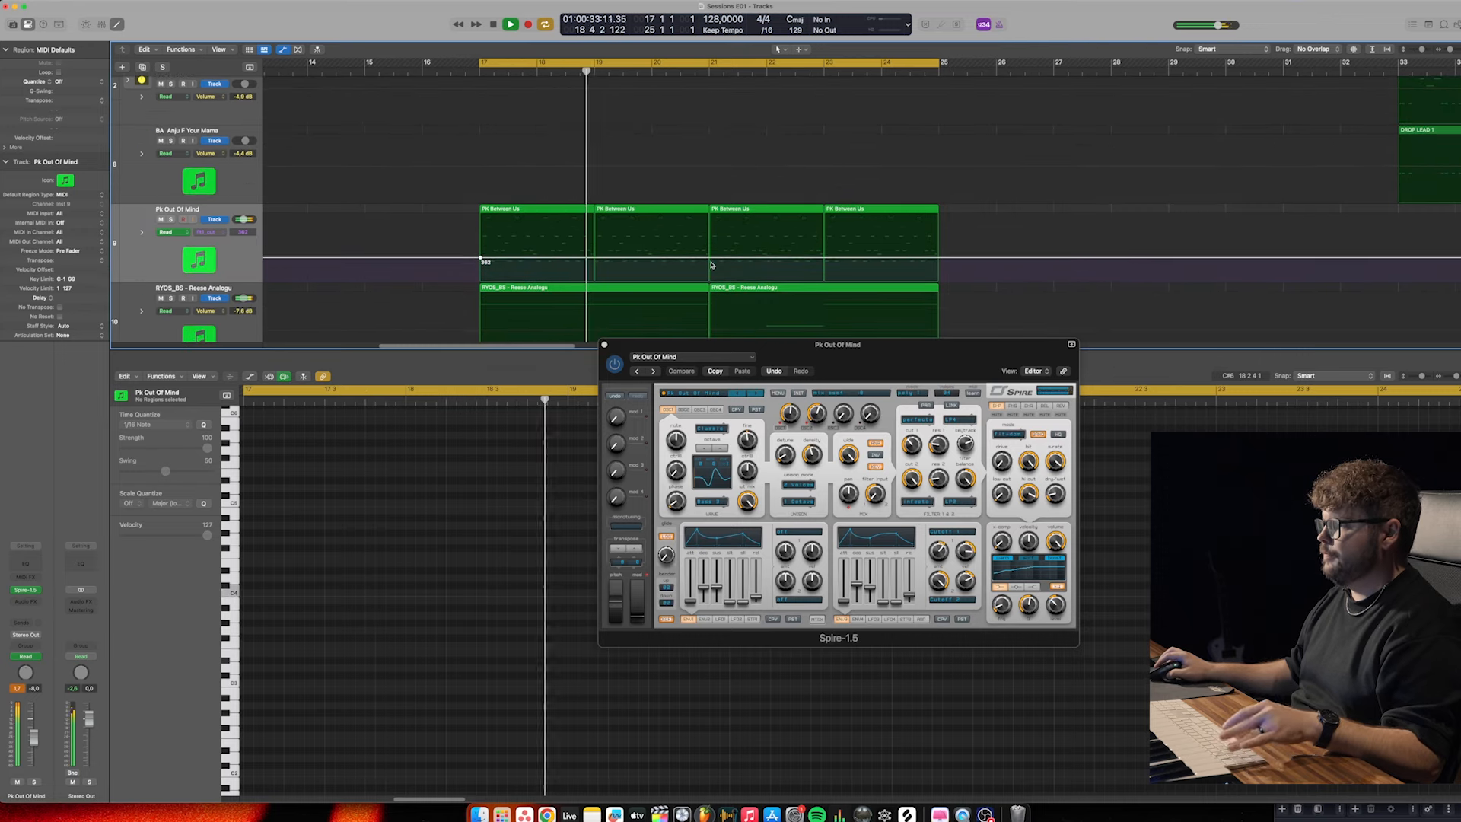
Shape the pluck's automation into a curved rise from bar 17 that peaks just before bar 21, using the Automation Curve tool
left_click_drag(701, 259, 701, 251)
left_click(797, 49)
left_click(819, 176)
left_click_drag(652, 258, 653, 291)
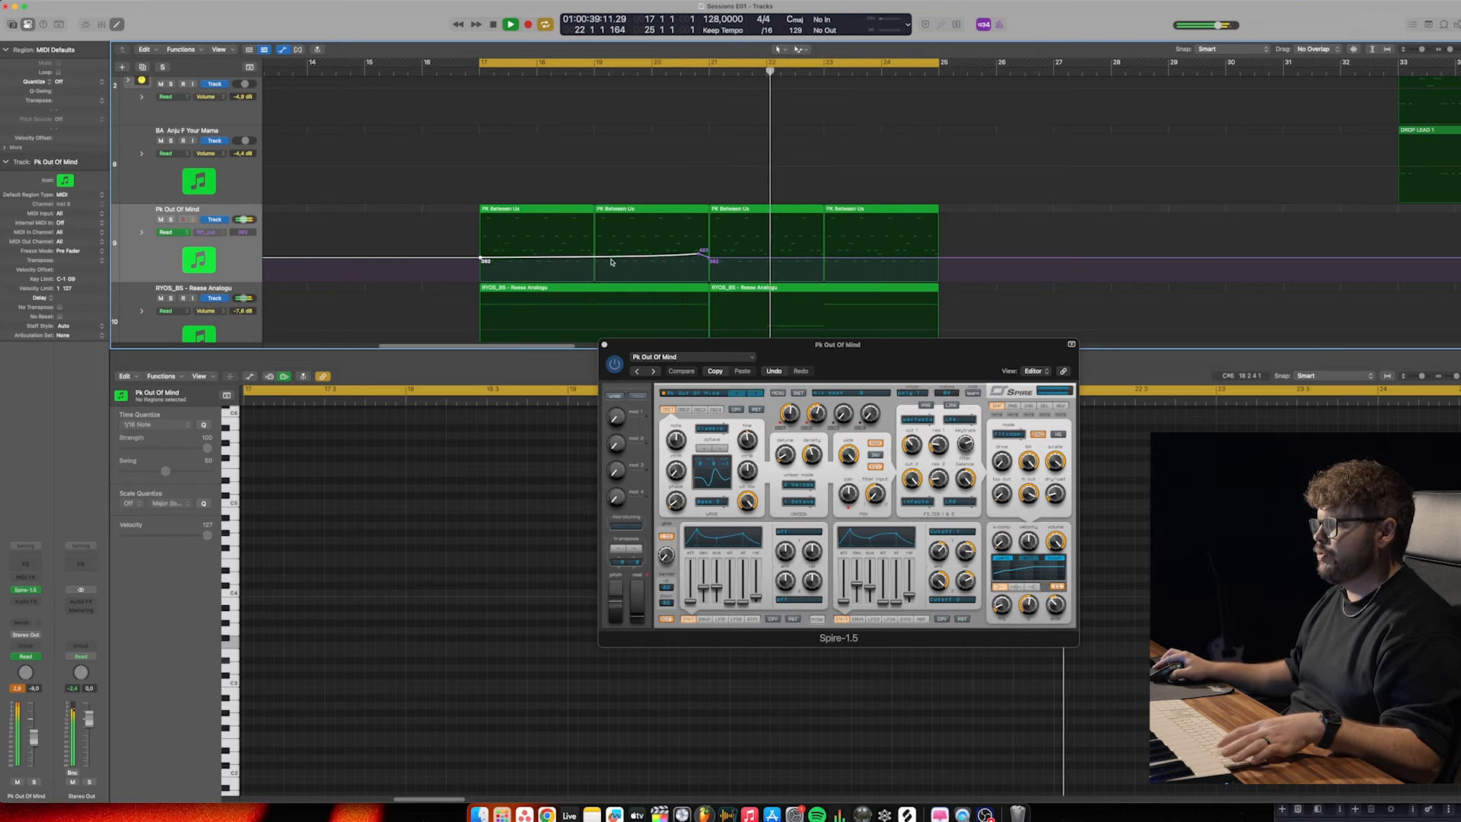
key("super+Down")
key("super+Down")
left_click_drag(699, 286, 700, 282)
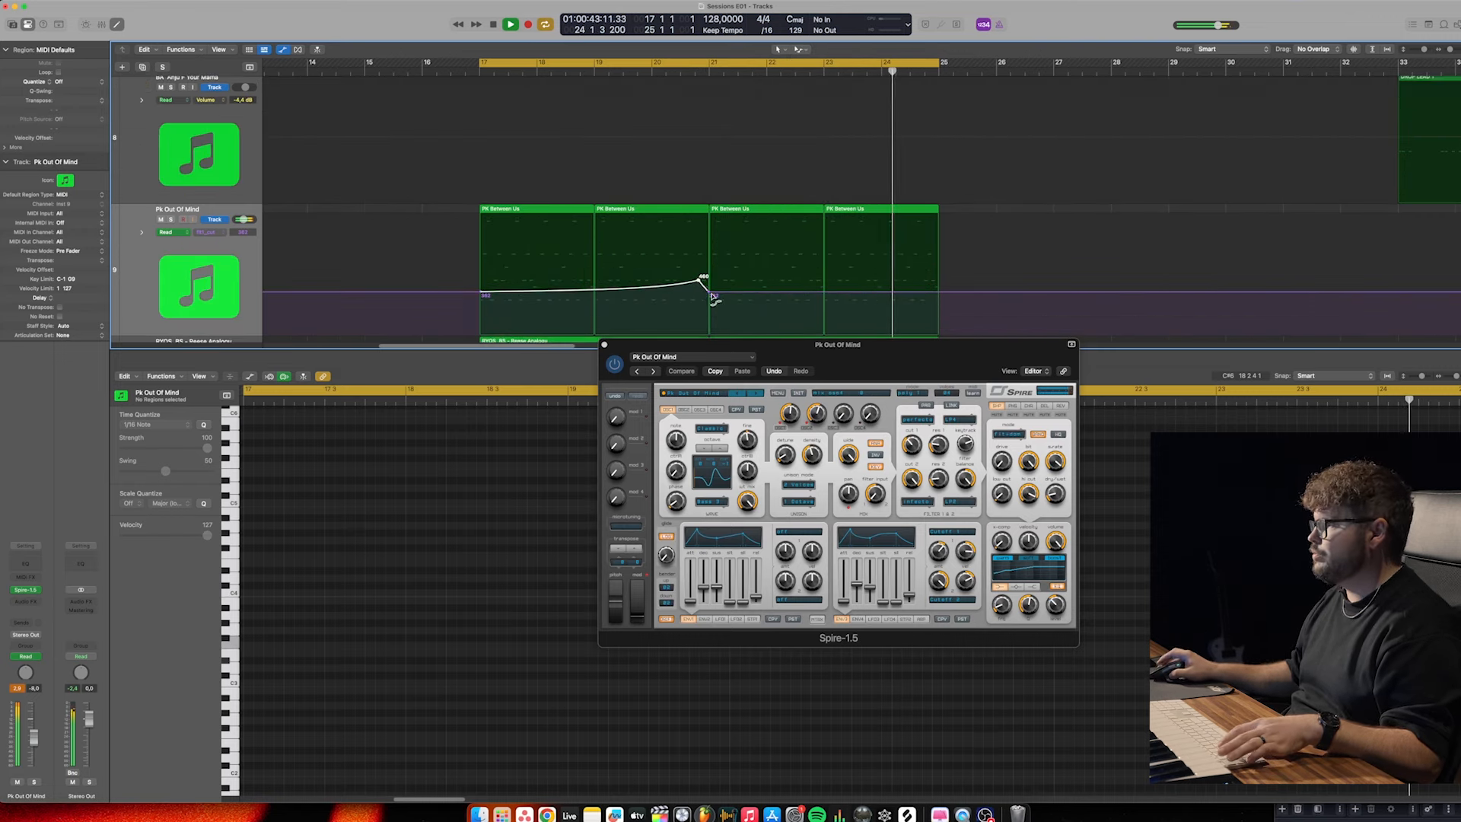
Add a second curved automation rise from bar 21 to bar 25 and raise the first peak just before bar 21, checking with playback
left_click(934, 292)
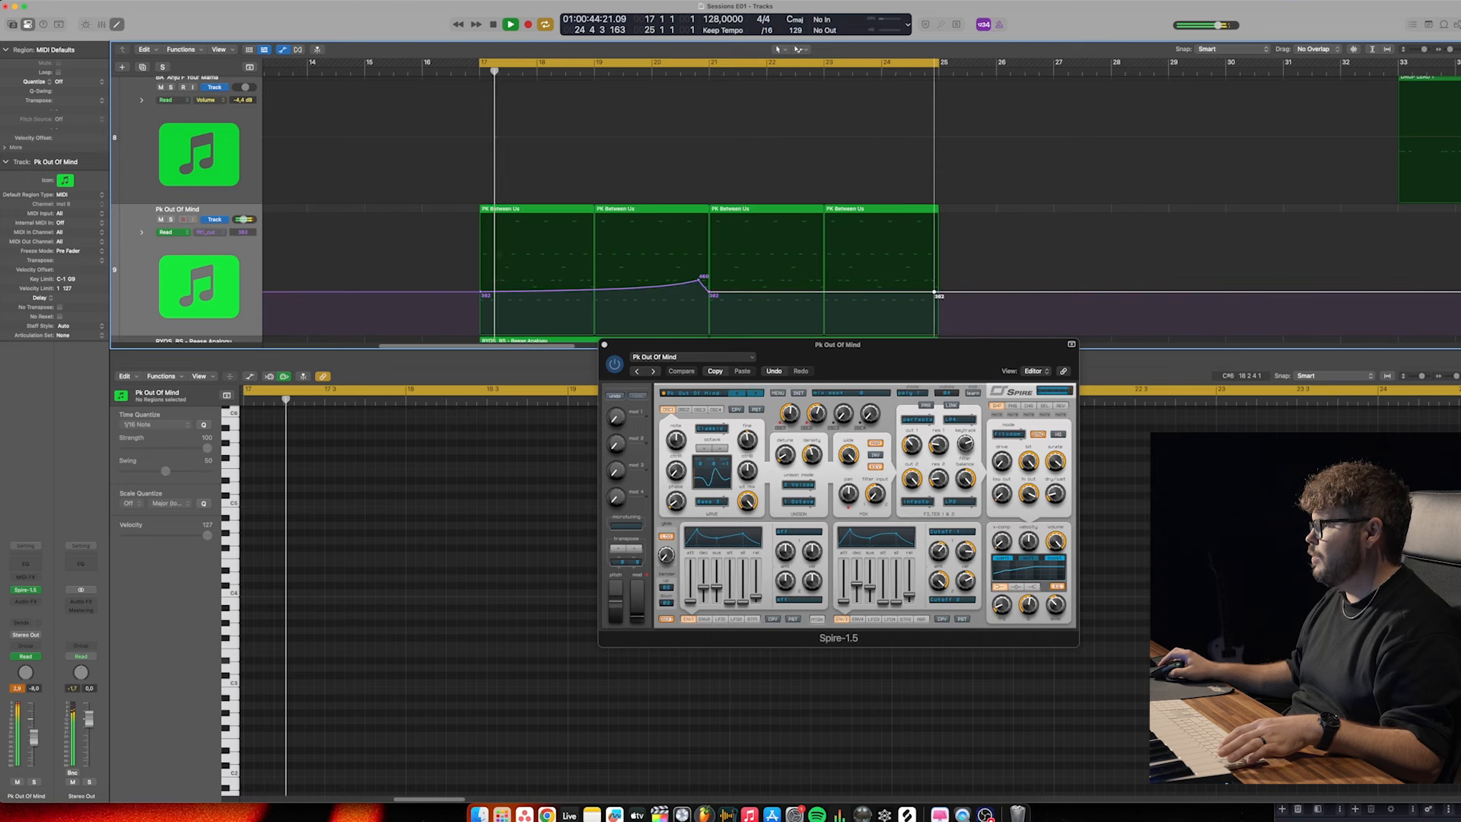
left_click_drag(934, 293, 887, 300)
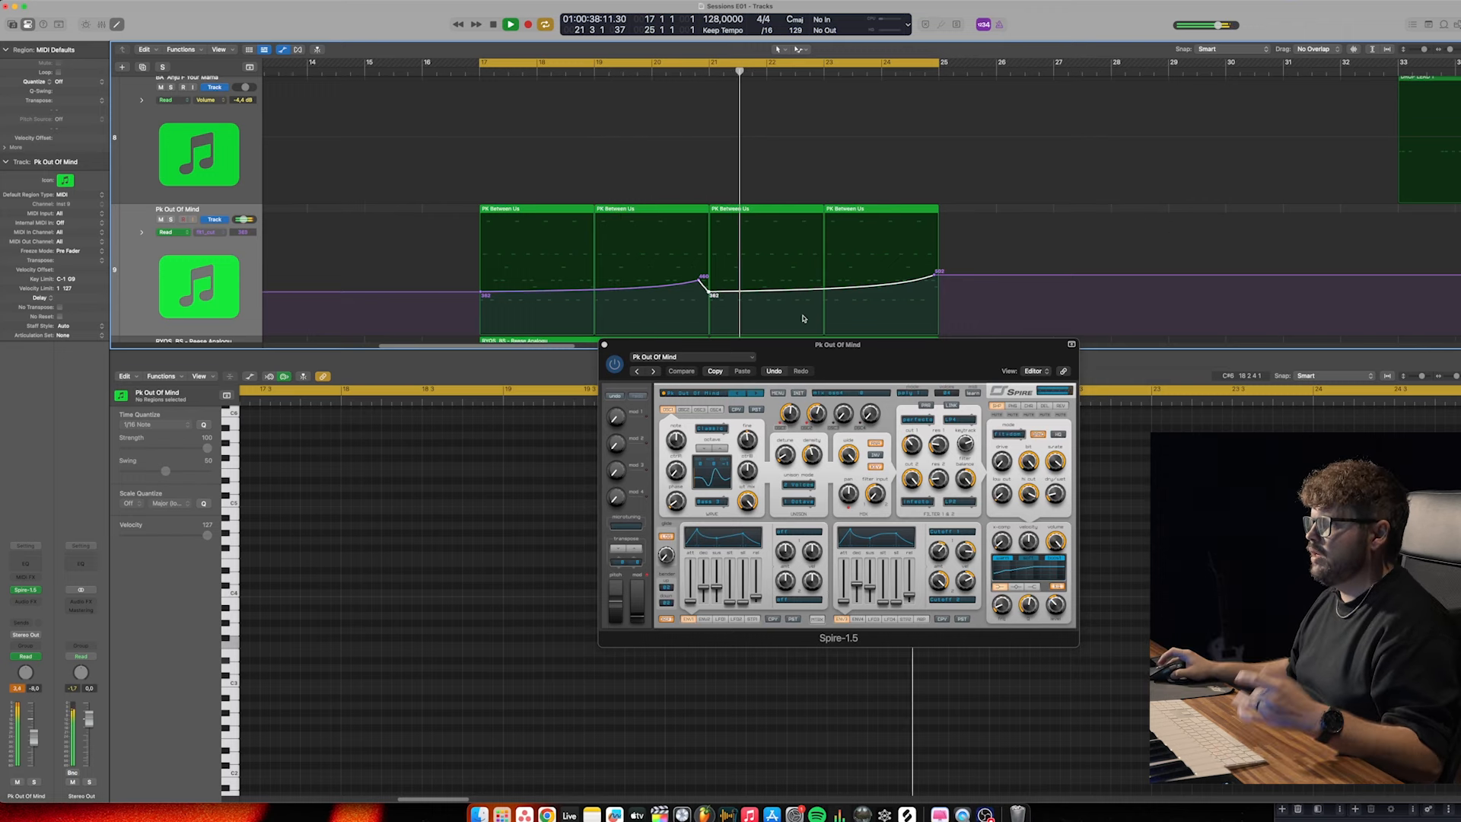
left_click_drag(700, 280, 700, 276)
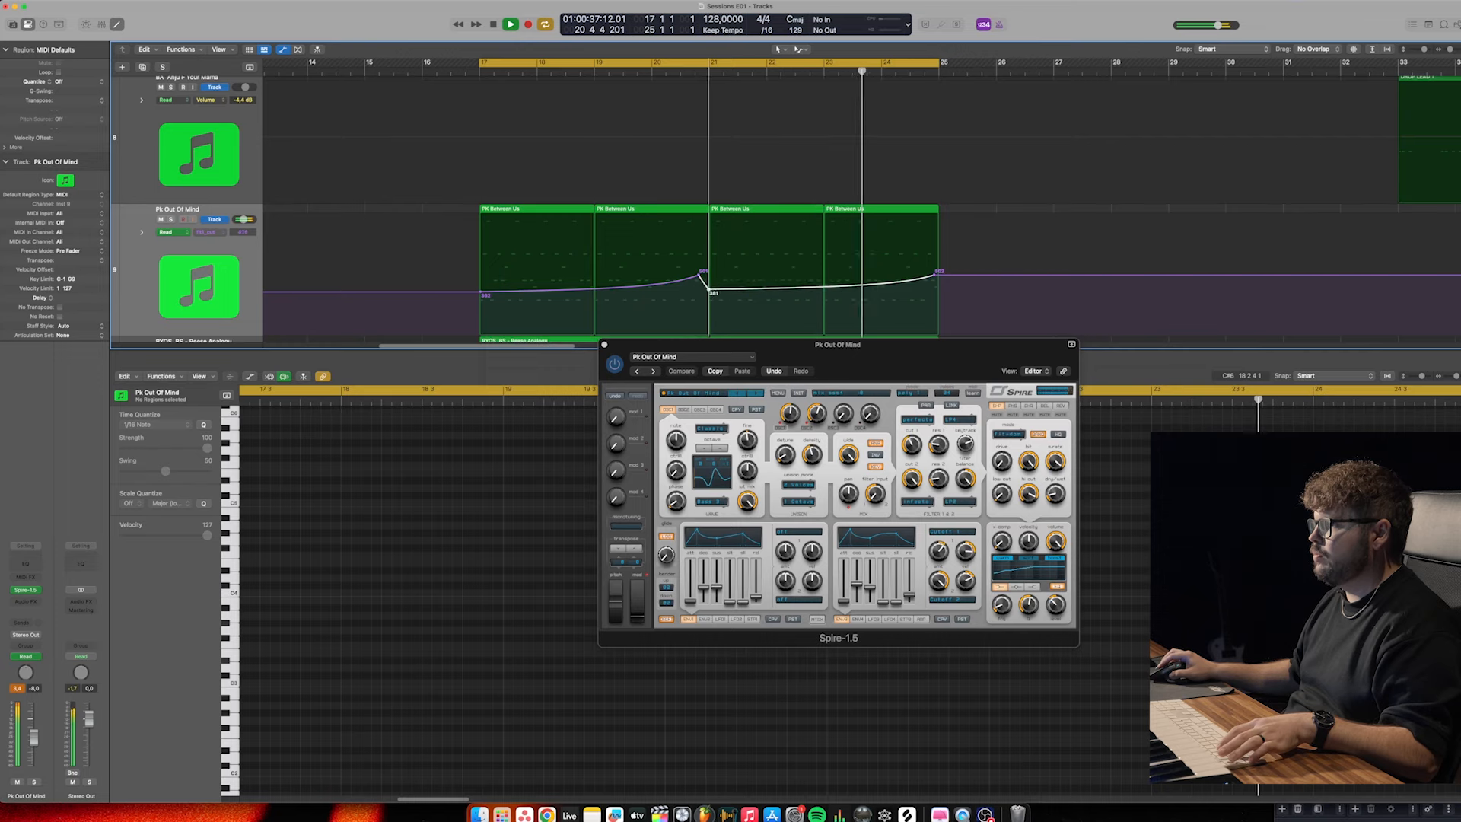
key("space")
key("space")
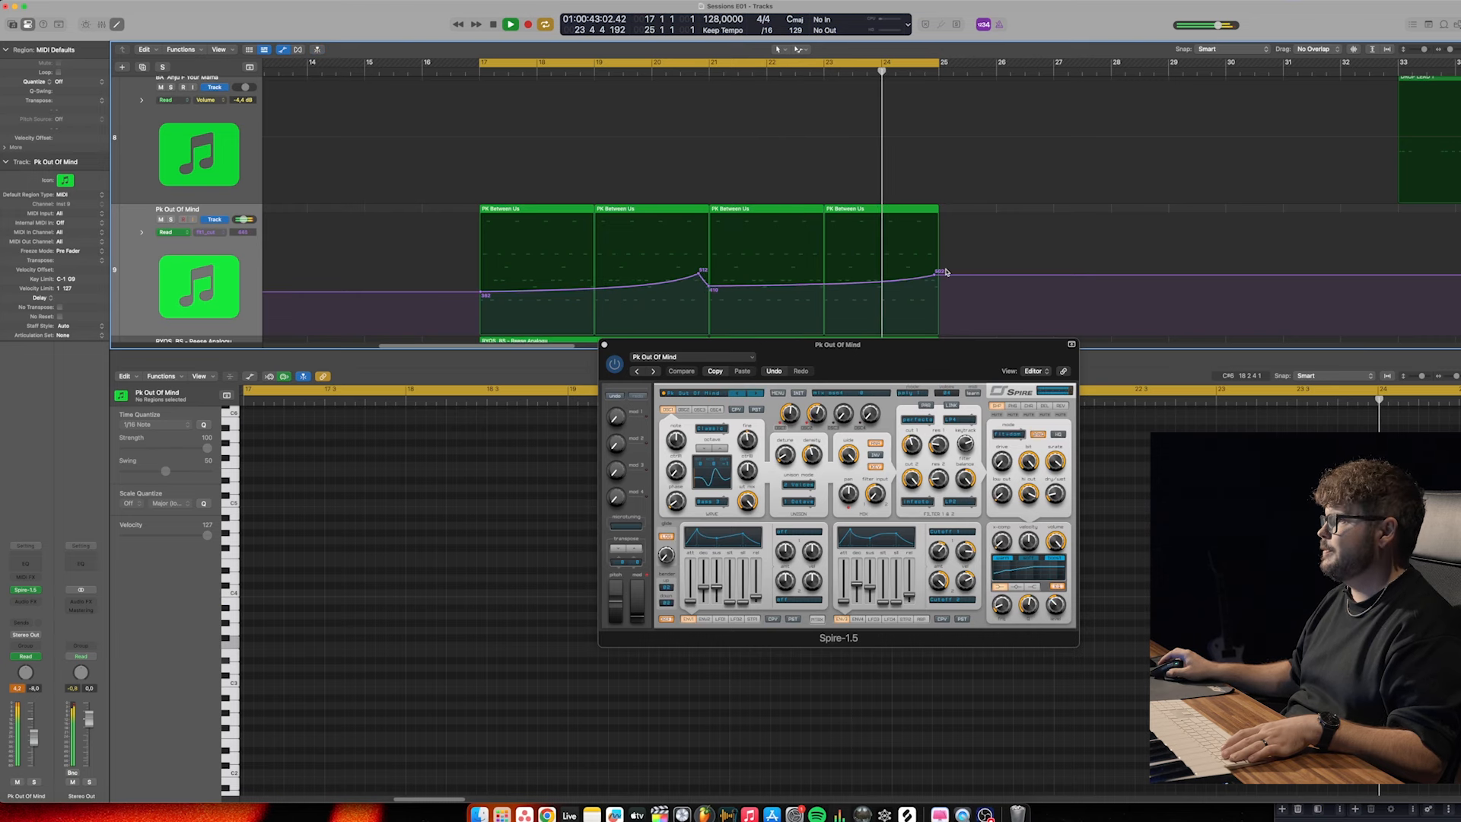
left_click_drag(943, 272, 942, 264)
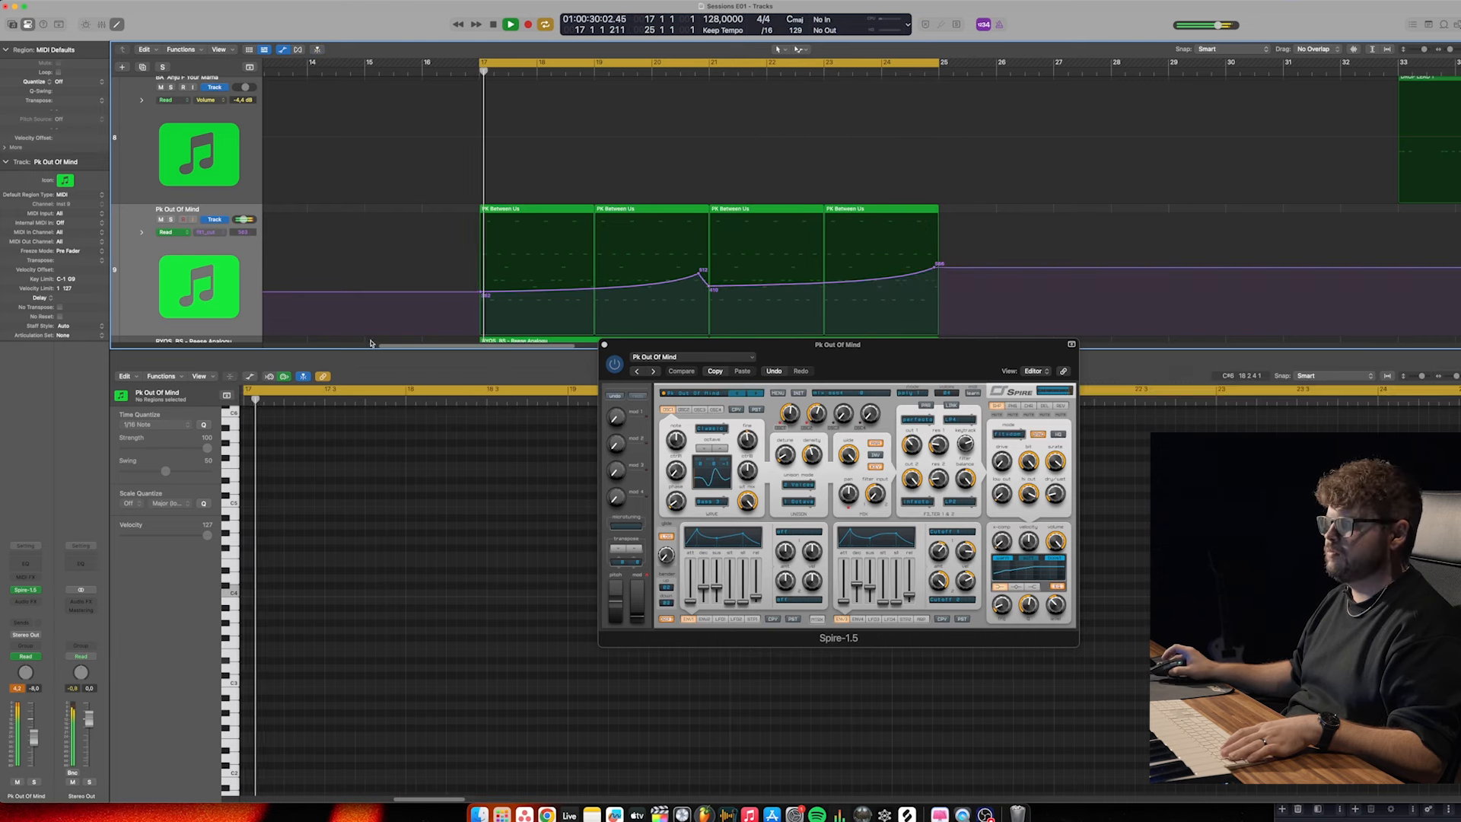
Insert Pro-Q 3 on the pluck track and apply a low cut at about 138 Hz
left_click(30, 601)
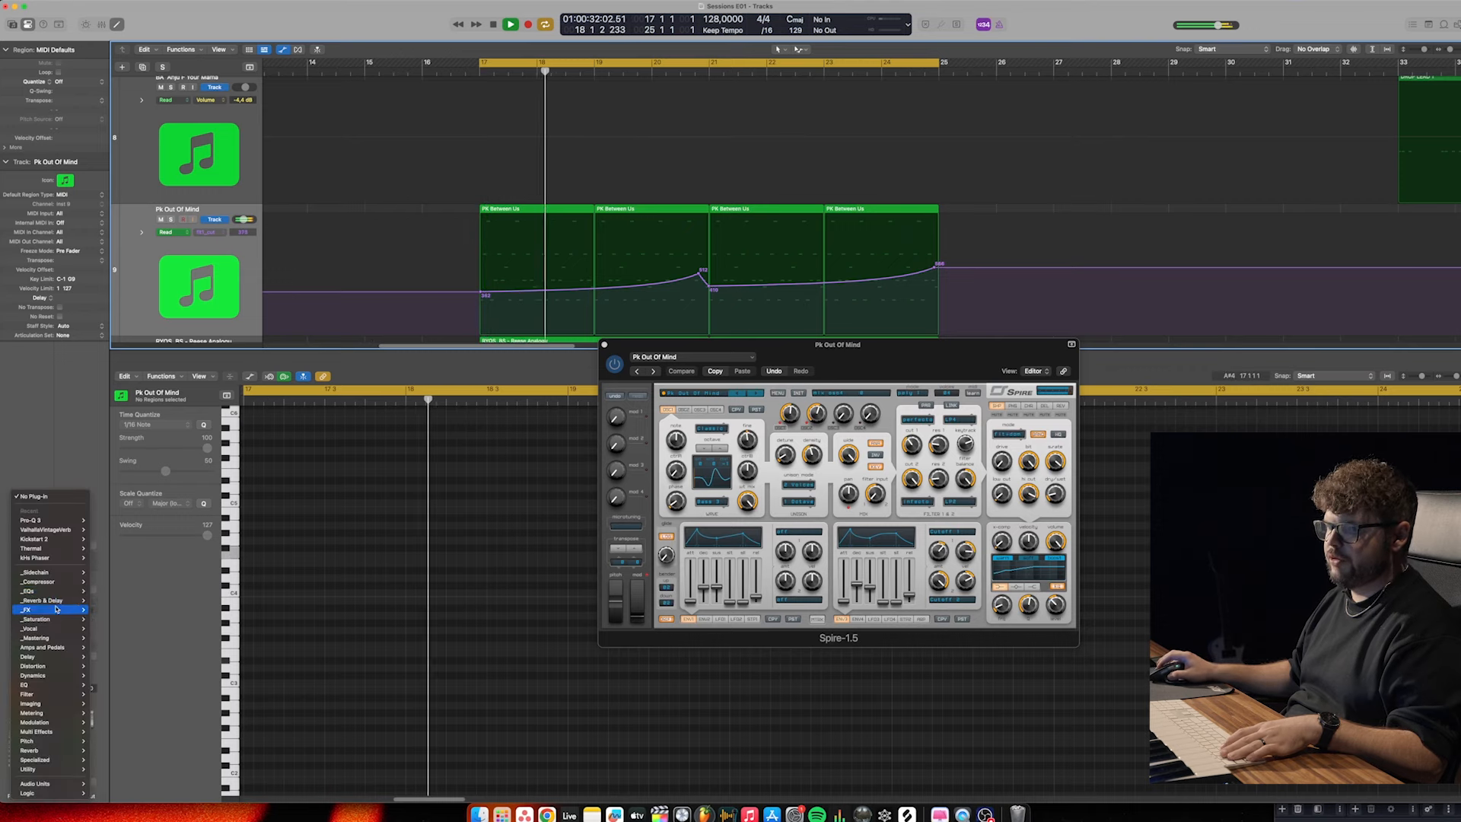
mouse_move(53, 591)
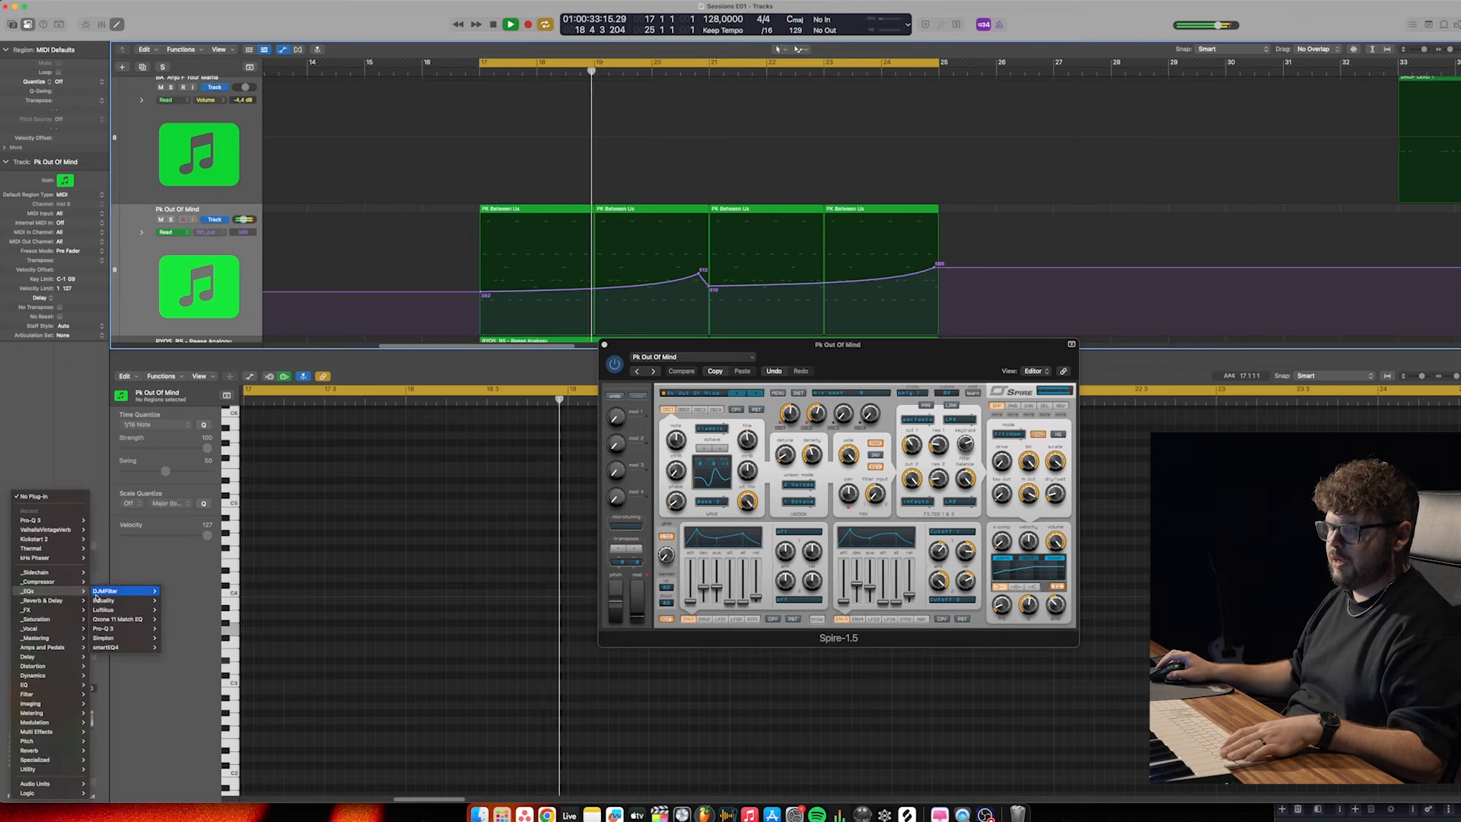
left_click(126, 629)
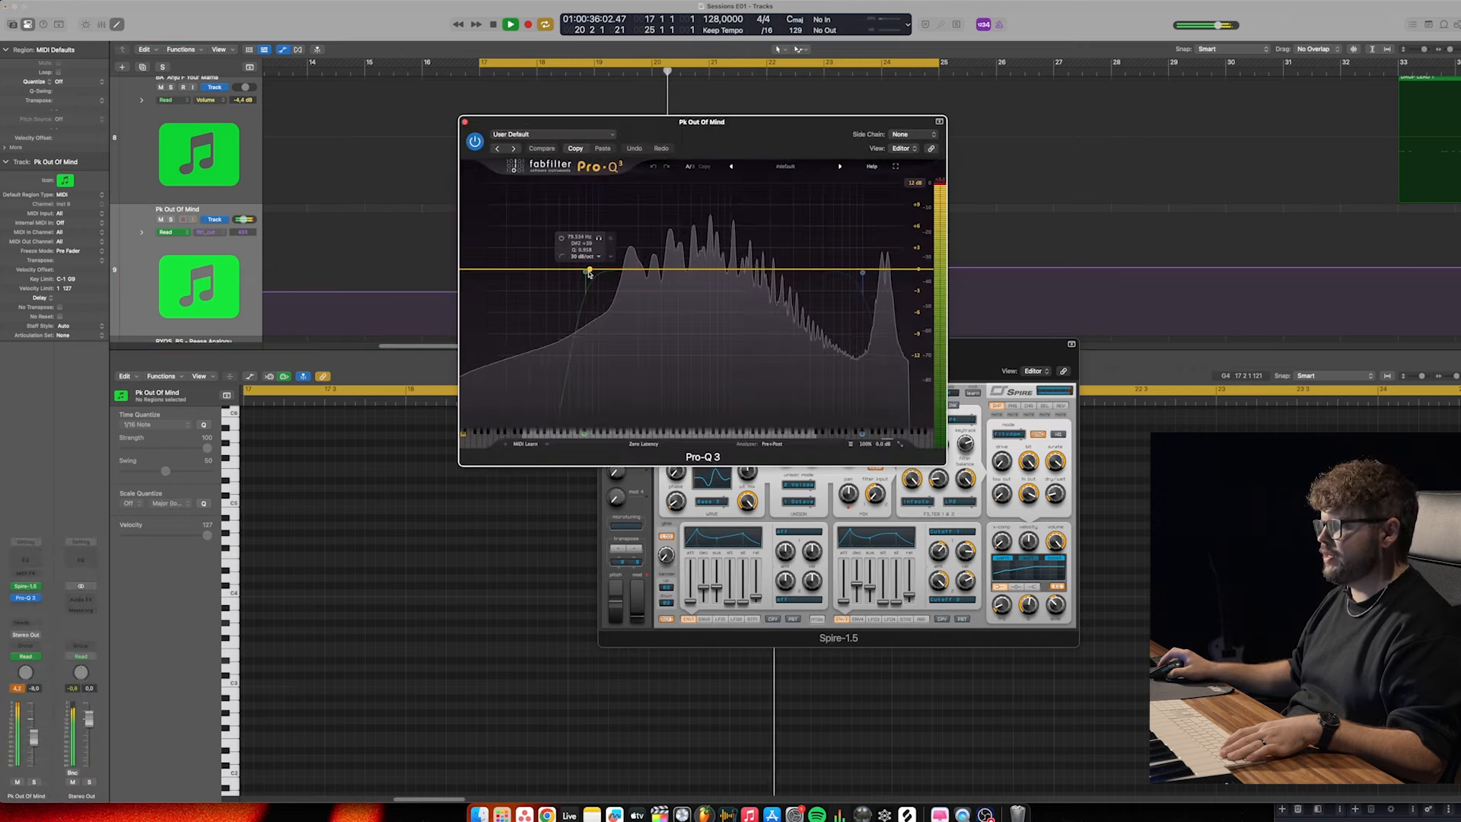
left_click_drag(589, 274, 597, 277)
left_click(573, 238)
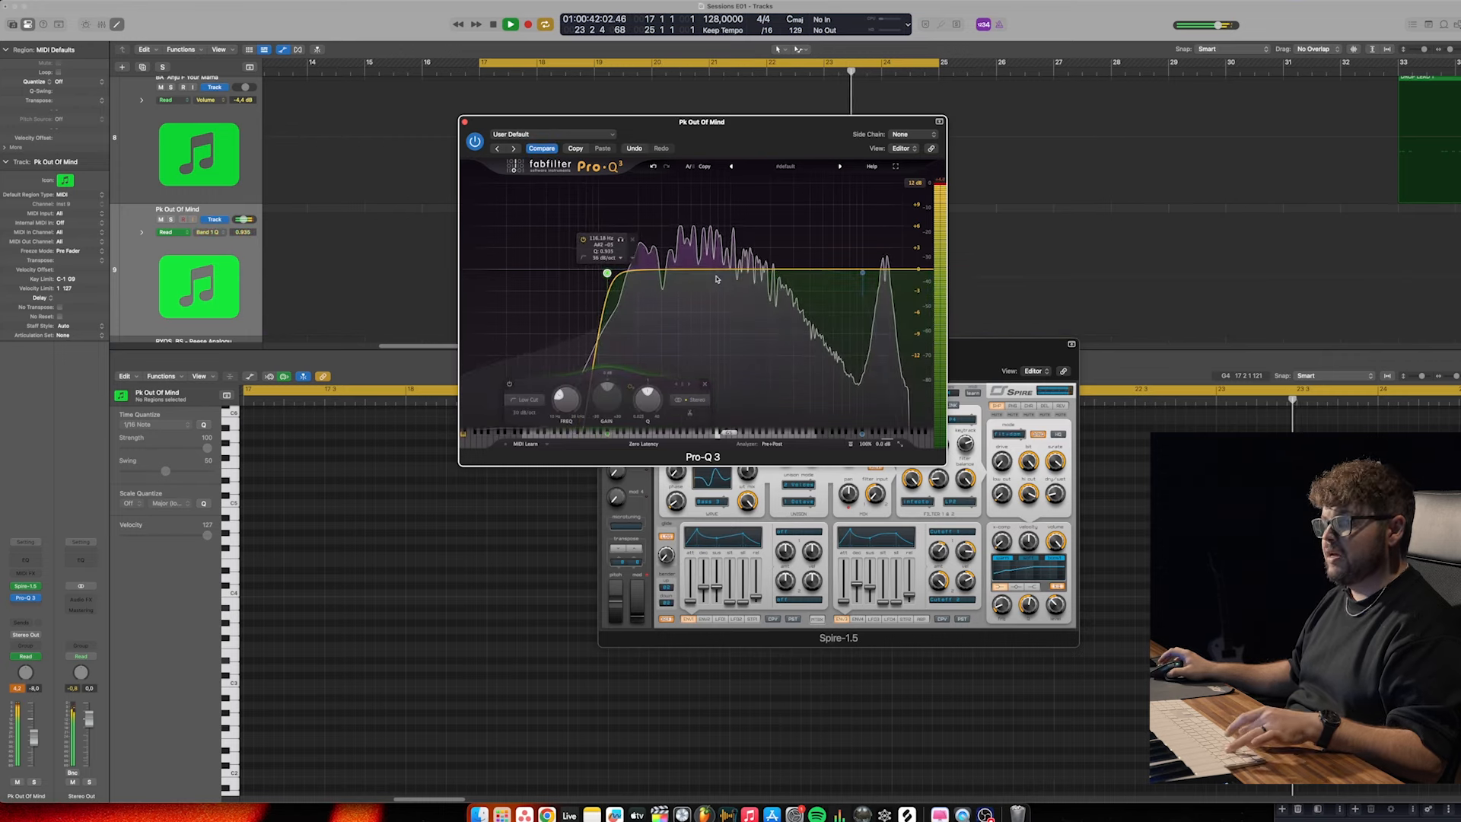
Dip the pluck's highs by about 2.8 dB near 14.7 kHz and add another EQ band at the extreme top end
mouse_move(883, 268)
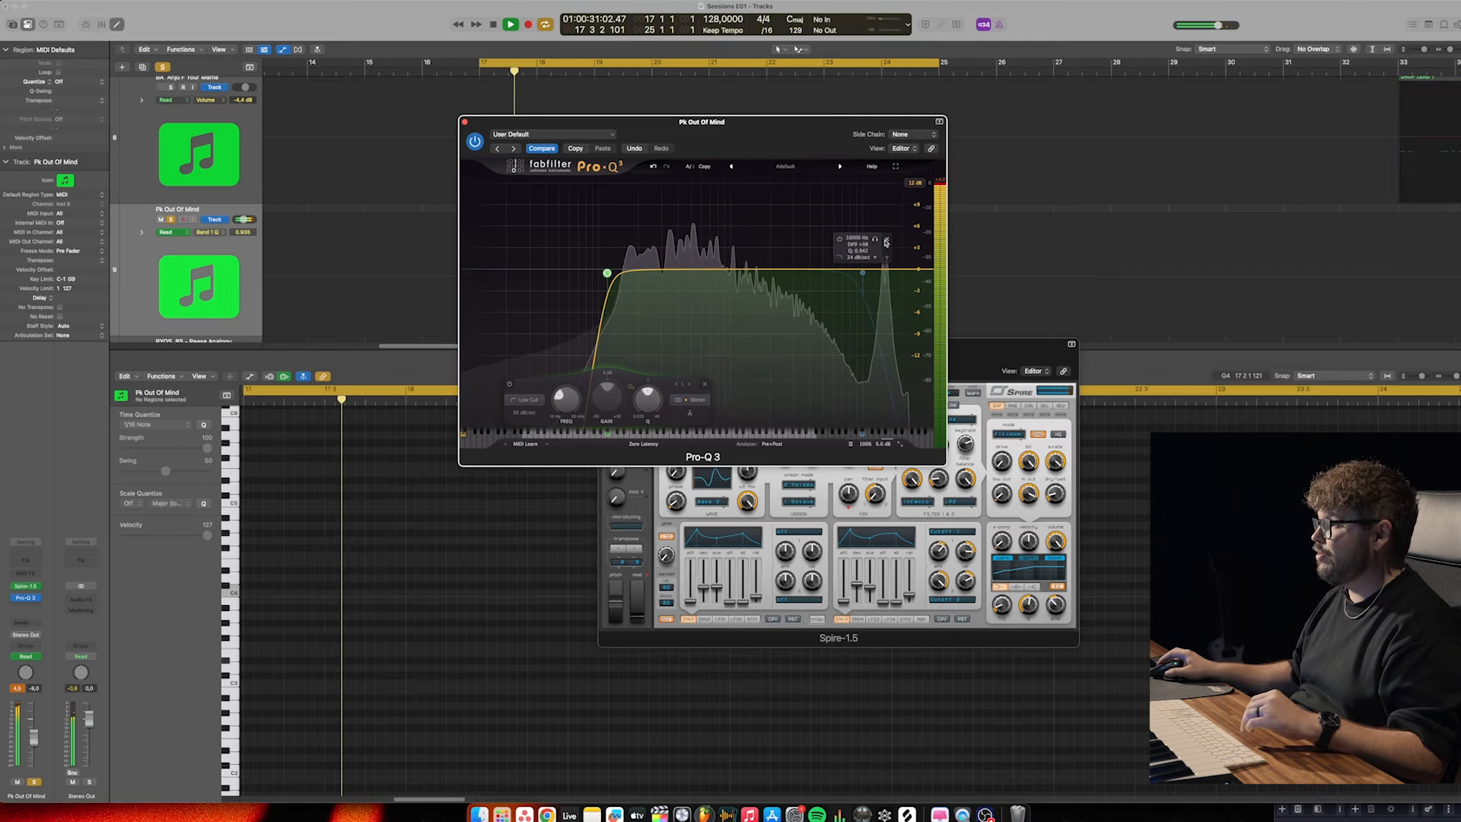
mouse_move(867, 265)
left_mouse_down()
mouse_move(875, 244)
mouse_move(844, 229)
mouse_move(882, 244)
left_mouse_up()
left_click(899, 211)
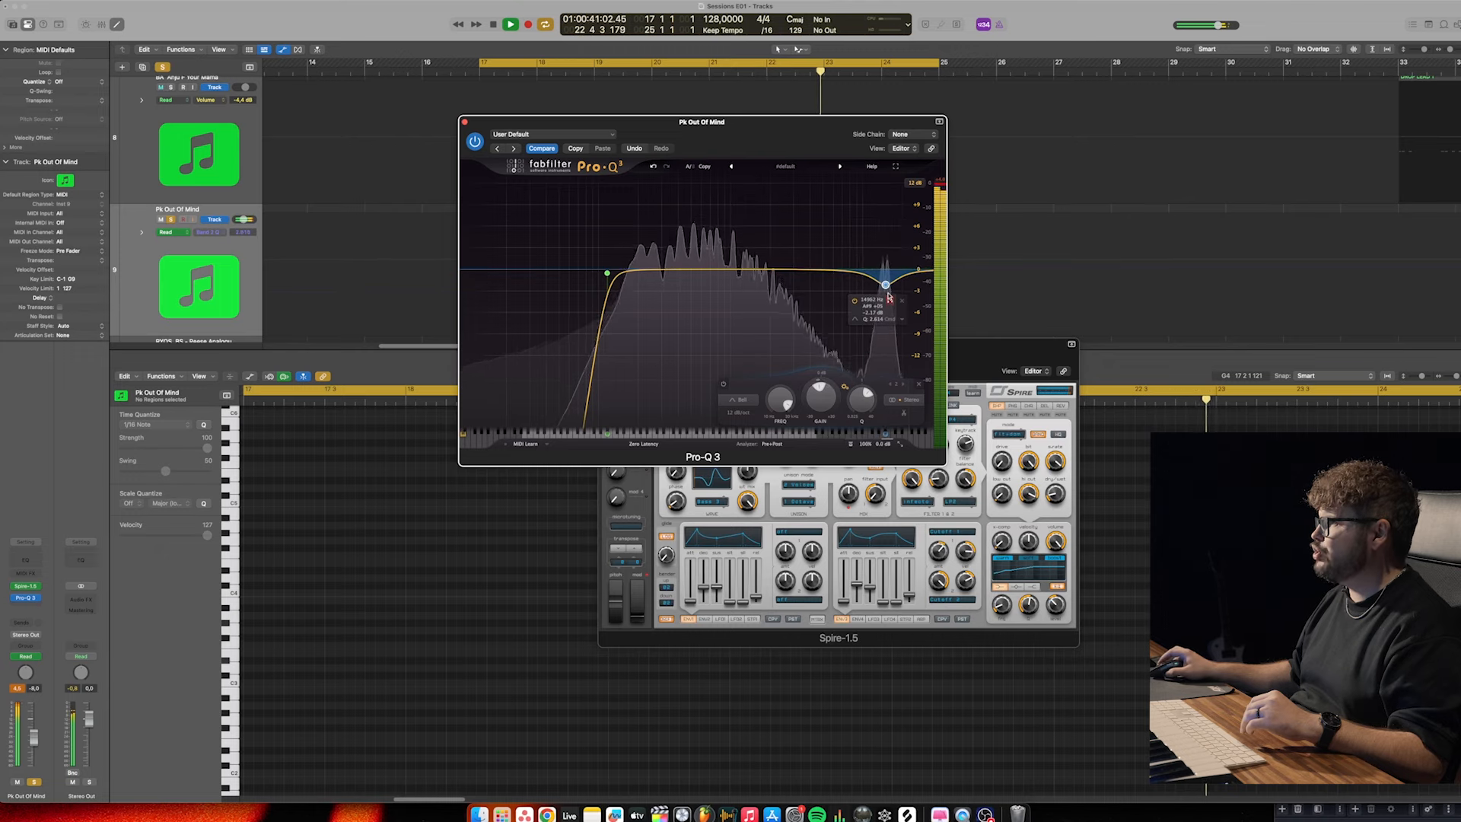
left_click_drag(886, 286, 885, 290)
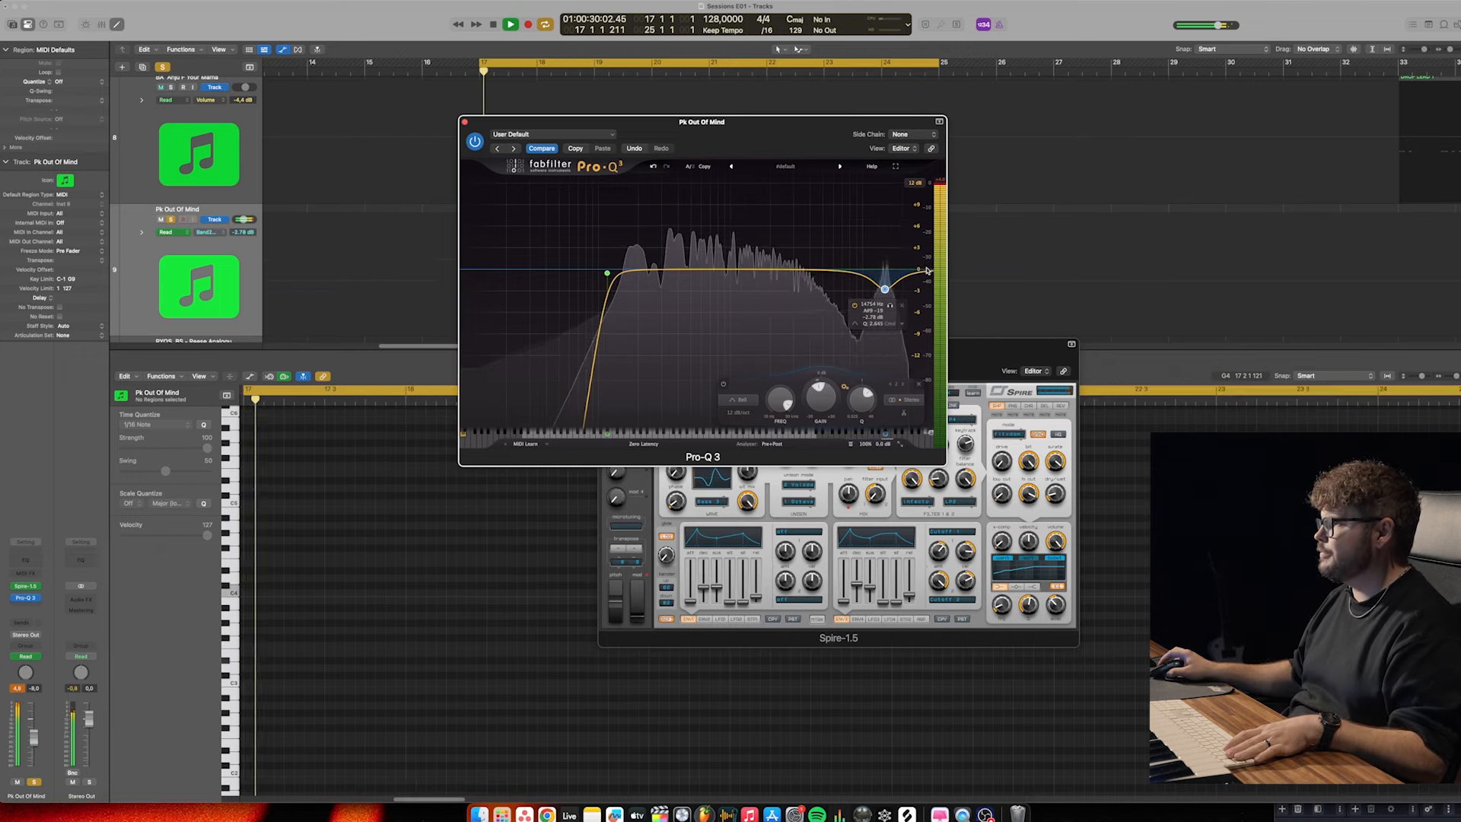
left_click_drag(926, 271, 917, 292)
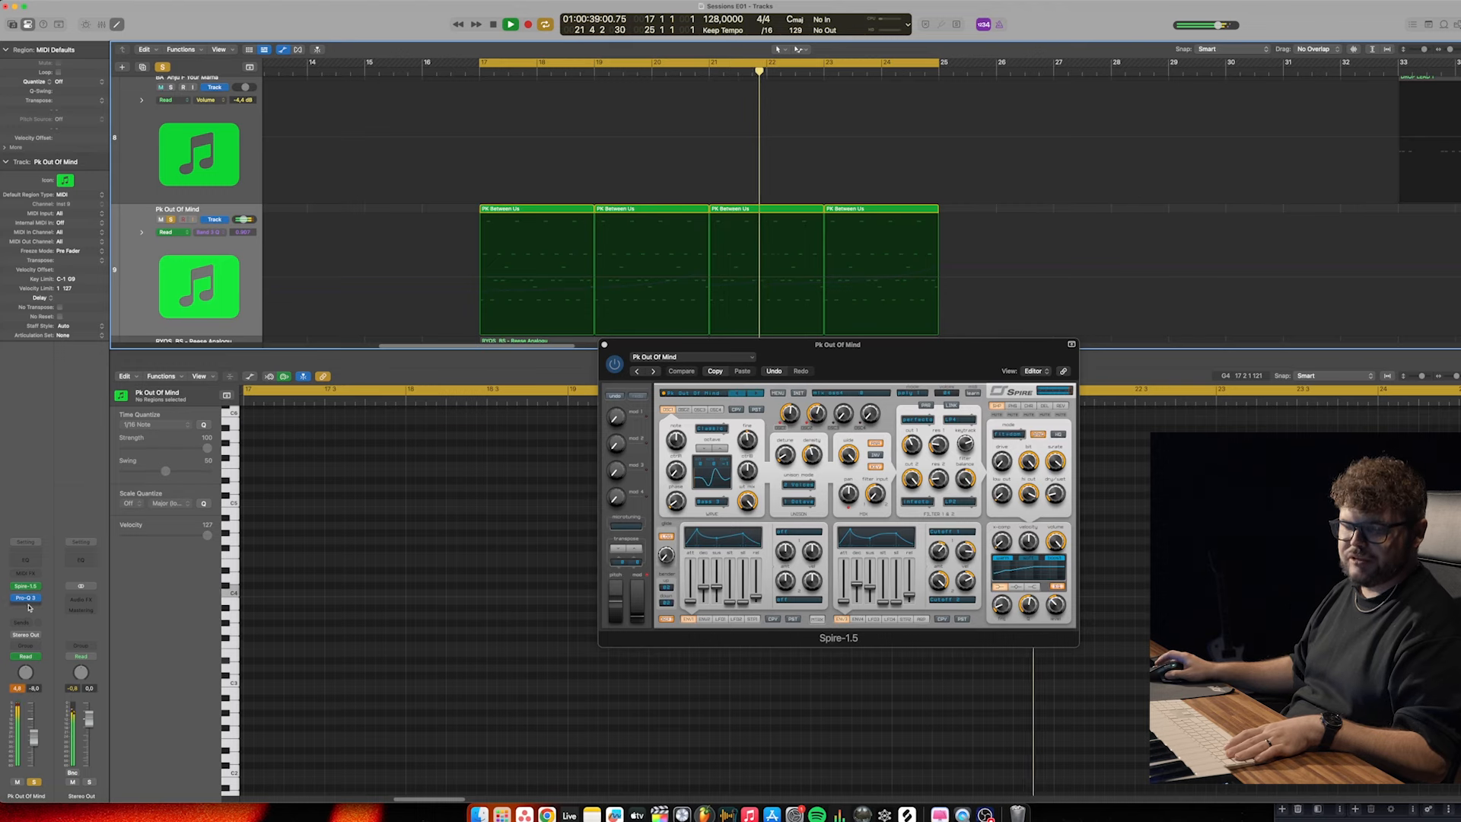
Insert a stereo Pro-C 2 after the pluck's EQ, adjust its threshold, and close the compressor and Spire windows
left_click(28, 607)
mouse_move(46, 581)
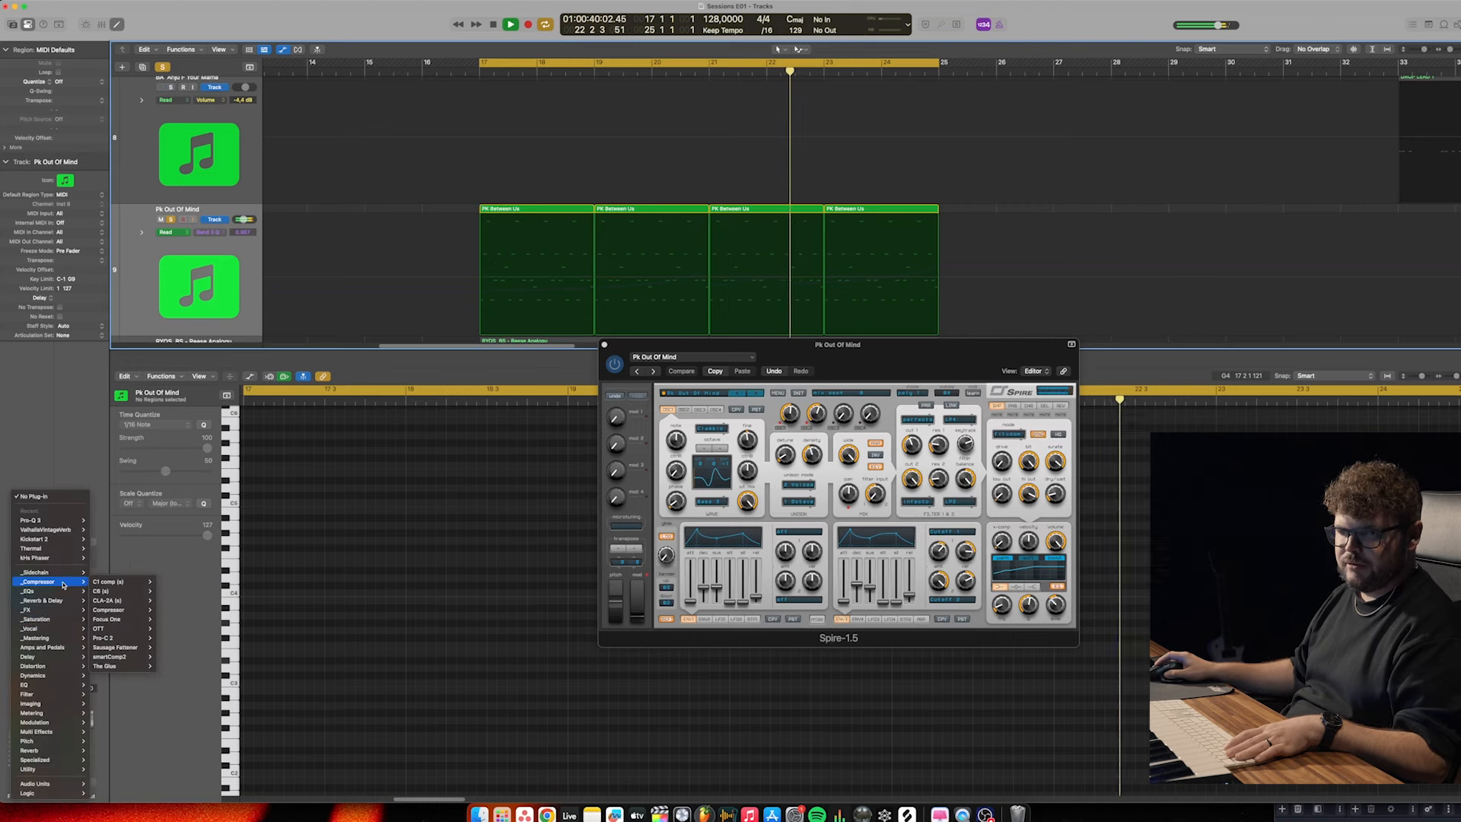
mouse_move(118, 594)
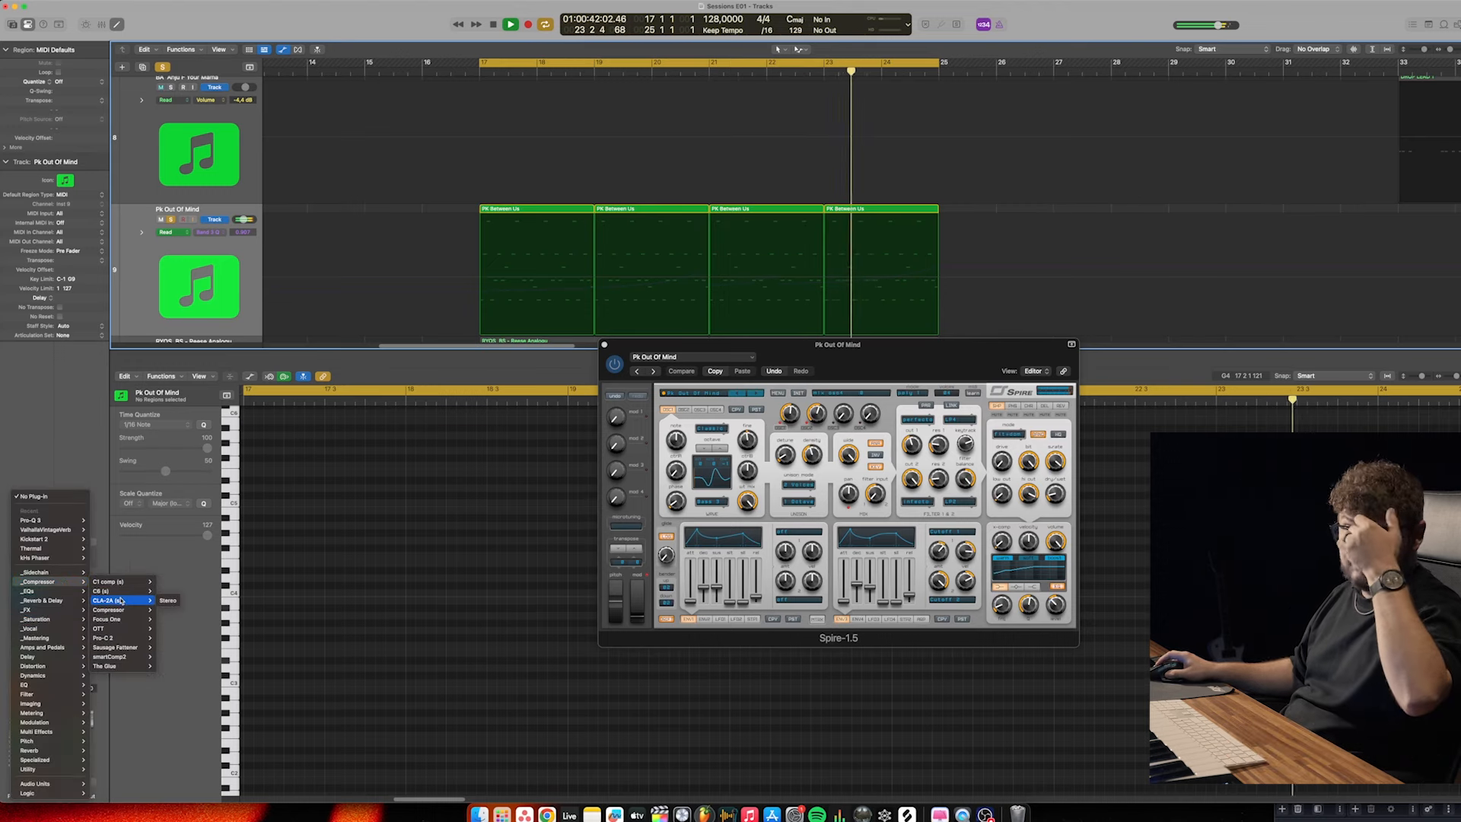
mouse_move(125, 629)
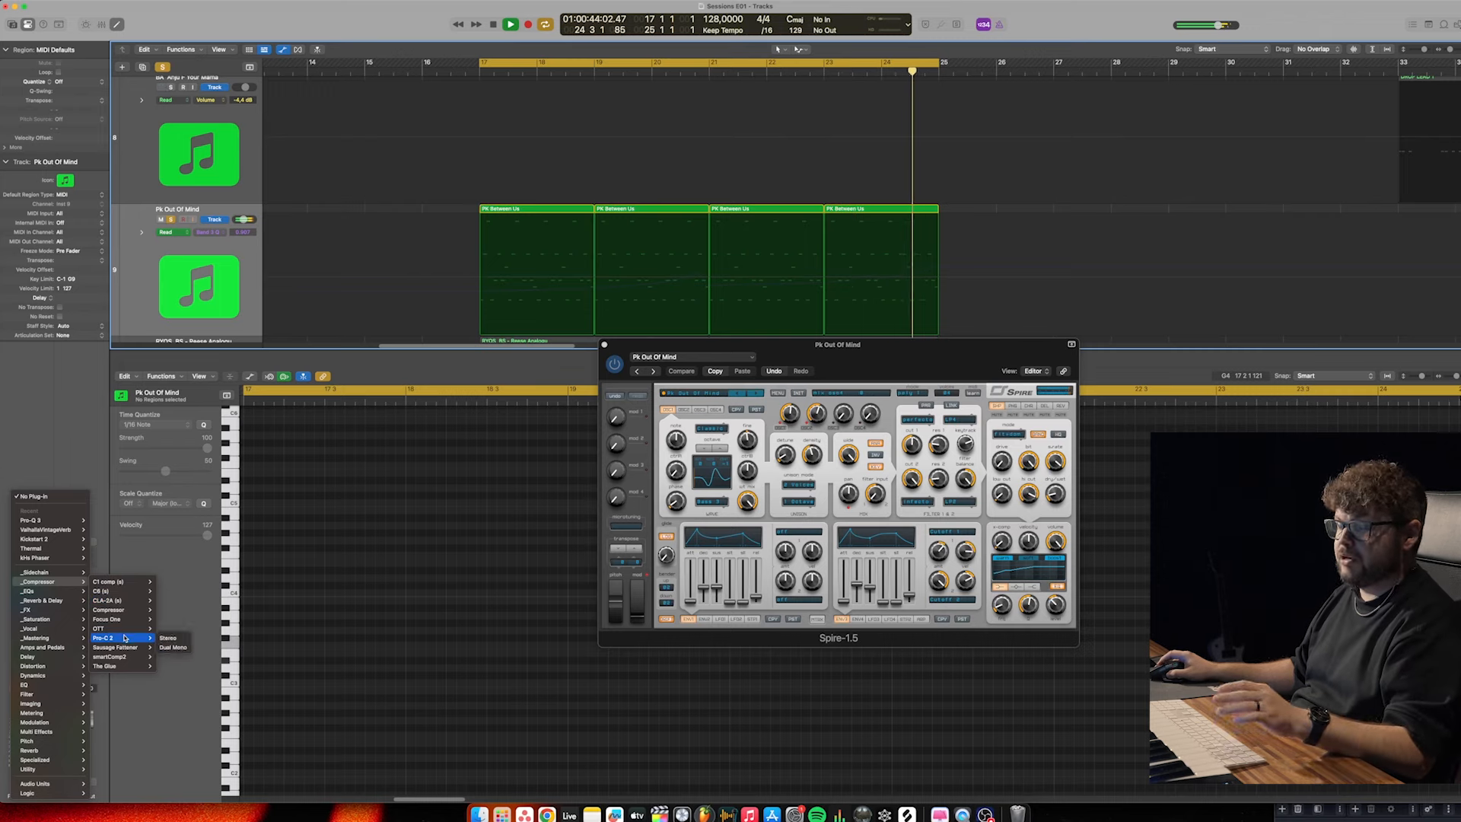
left_click(168, 638)
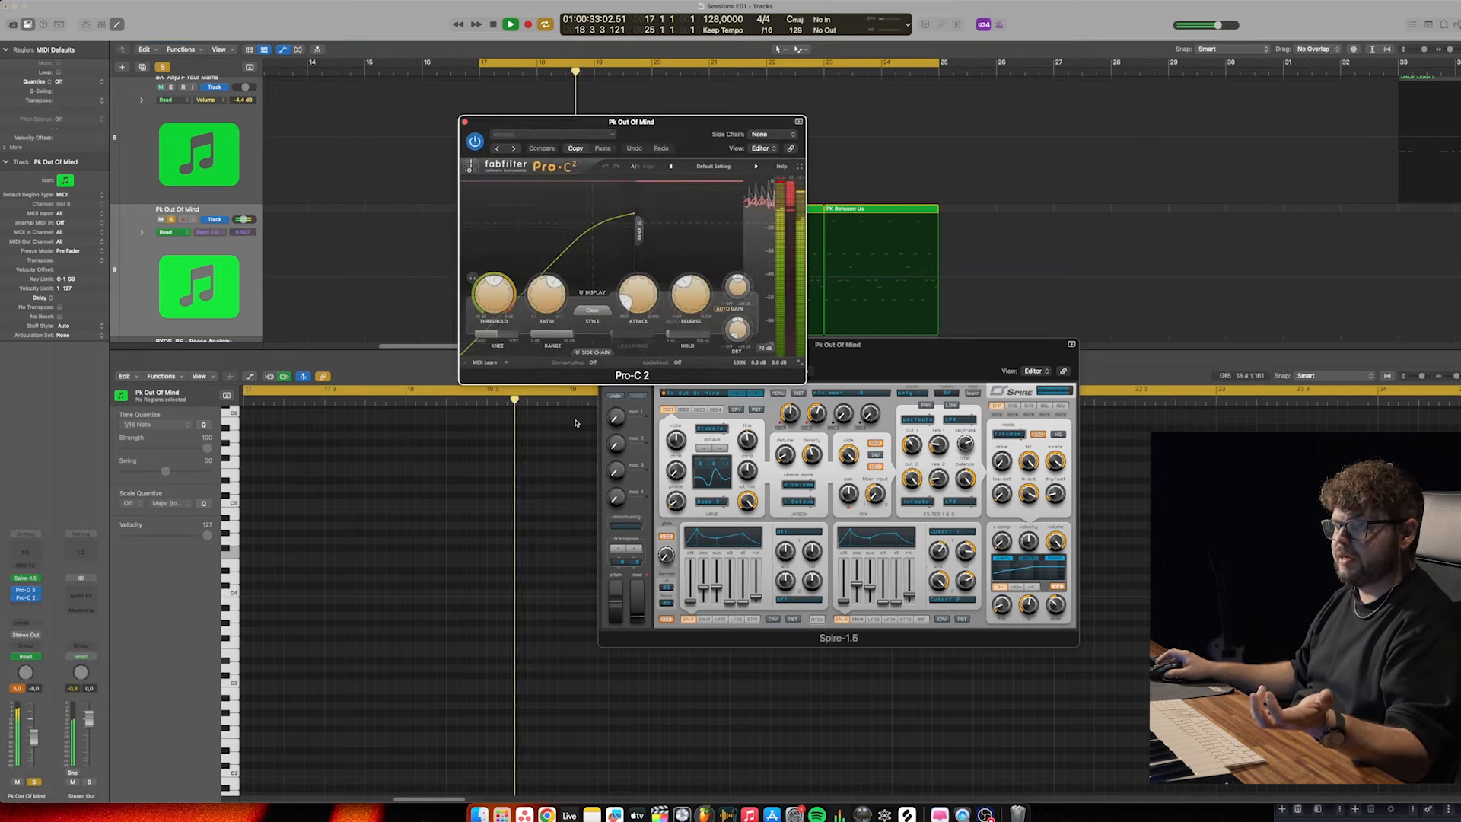
mouse_move(493, 296)
left_mouse_down()
mouse_move(501, 256)
mouse_move(495, 303)
left_mouse_up()
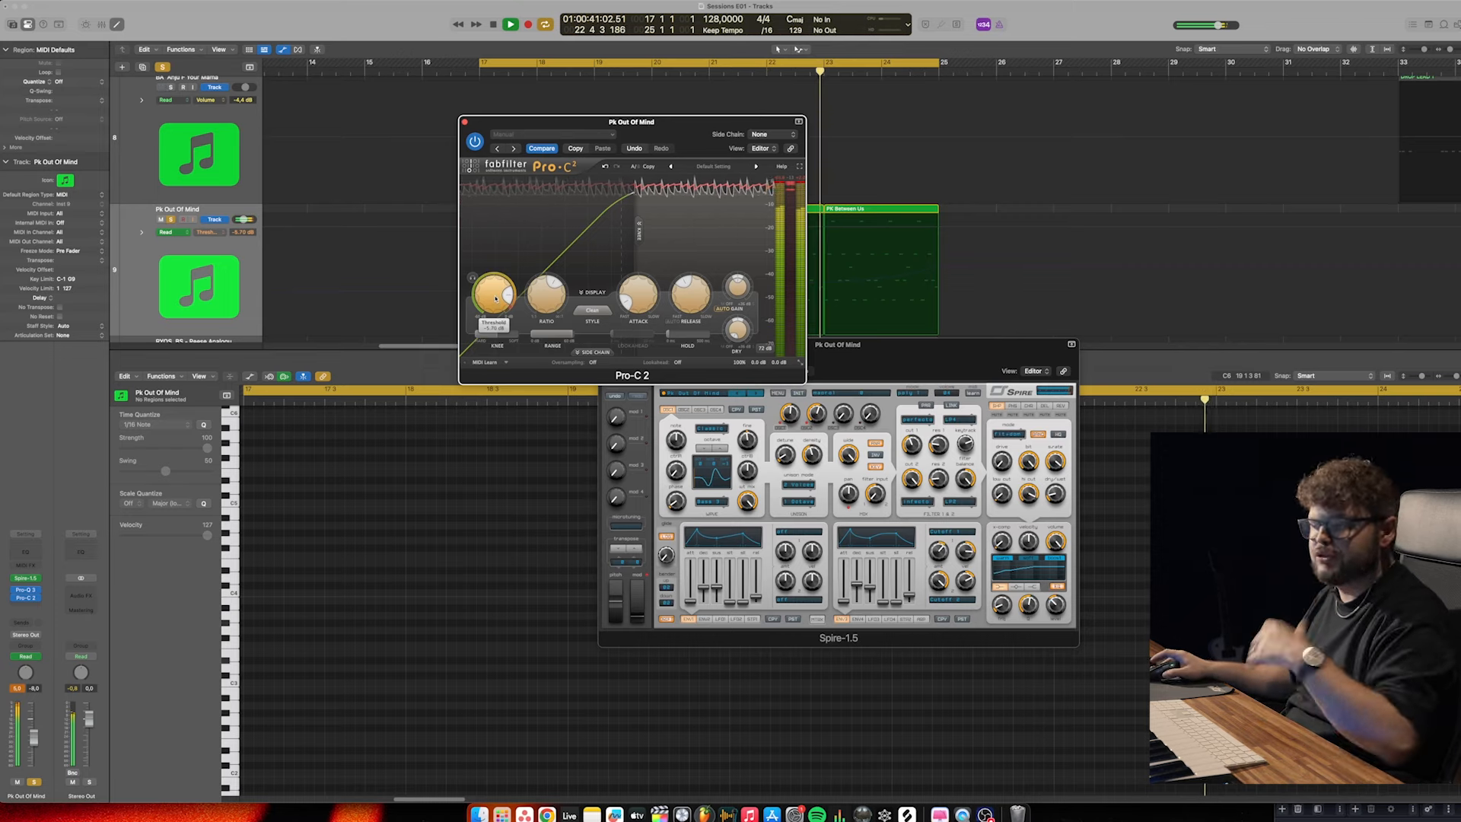
left_click(466, 122)
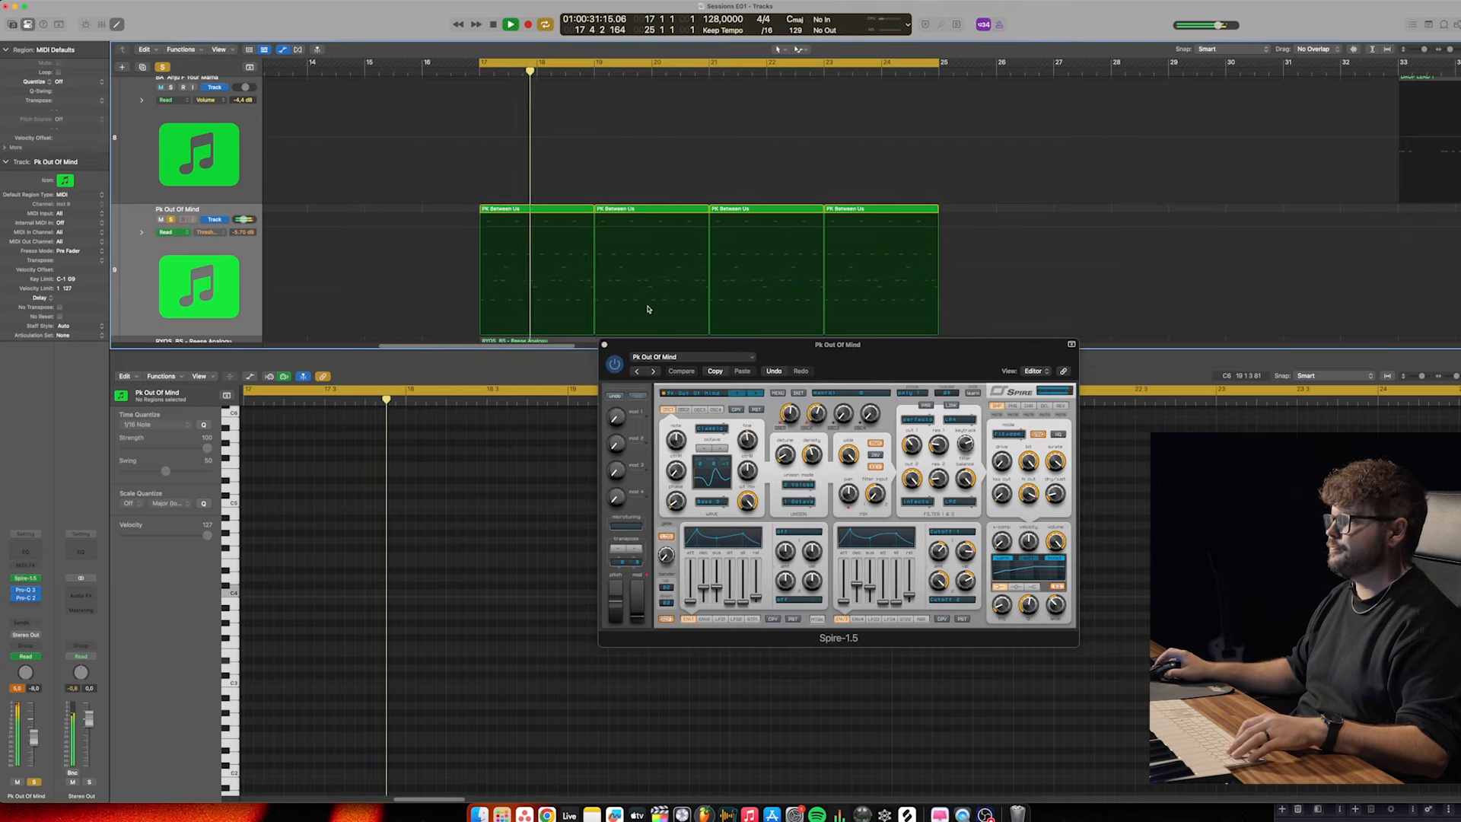
left_click(605, 344)
Unsolo the pluck track and clear the mixer and automation from view to leave the full arrangement
key("x")
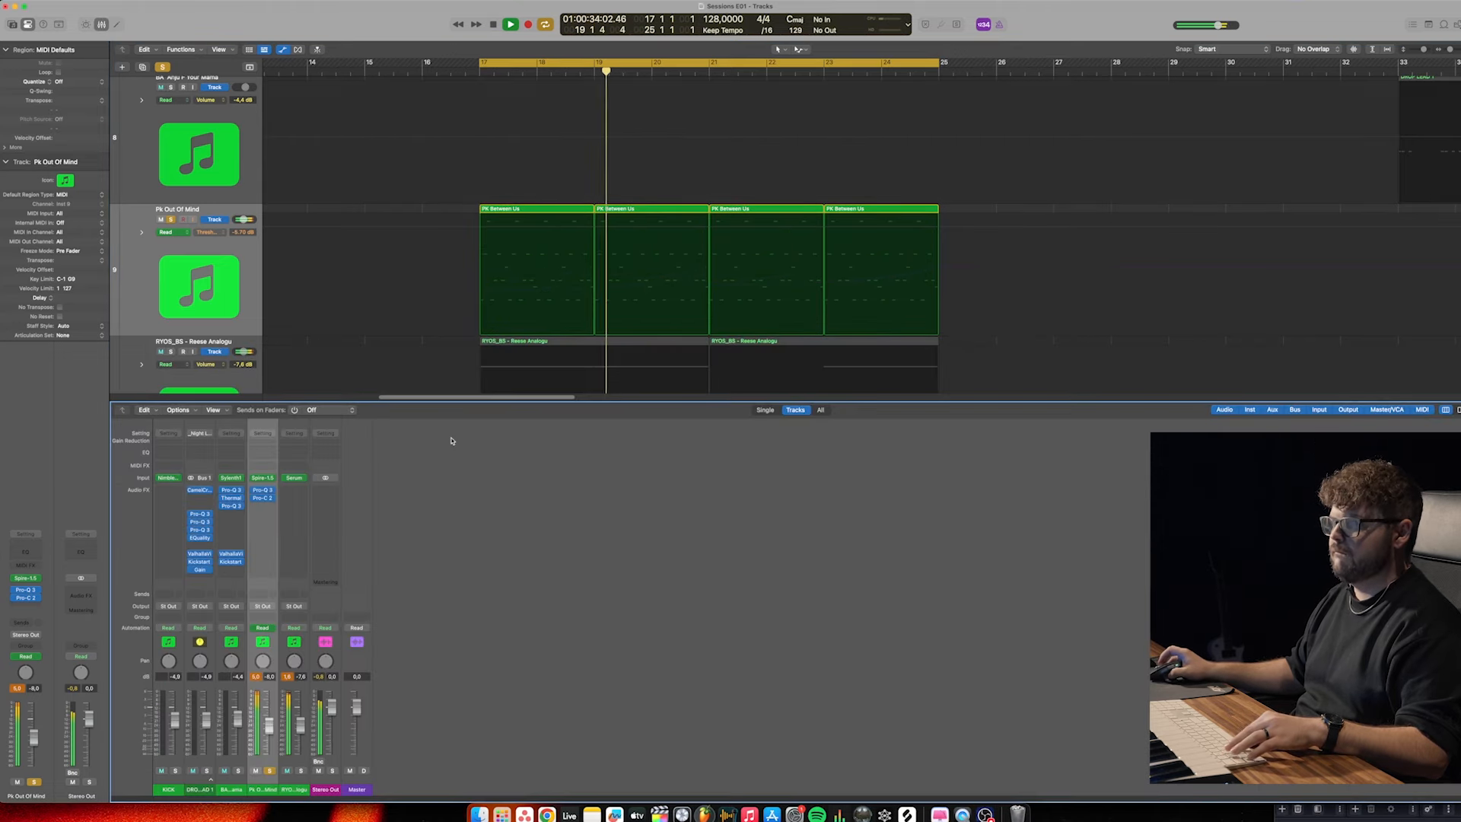
key("x")
scroll(576, 630, "down", 1)
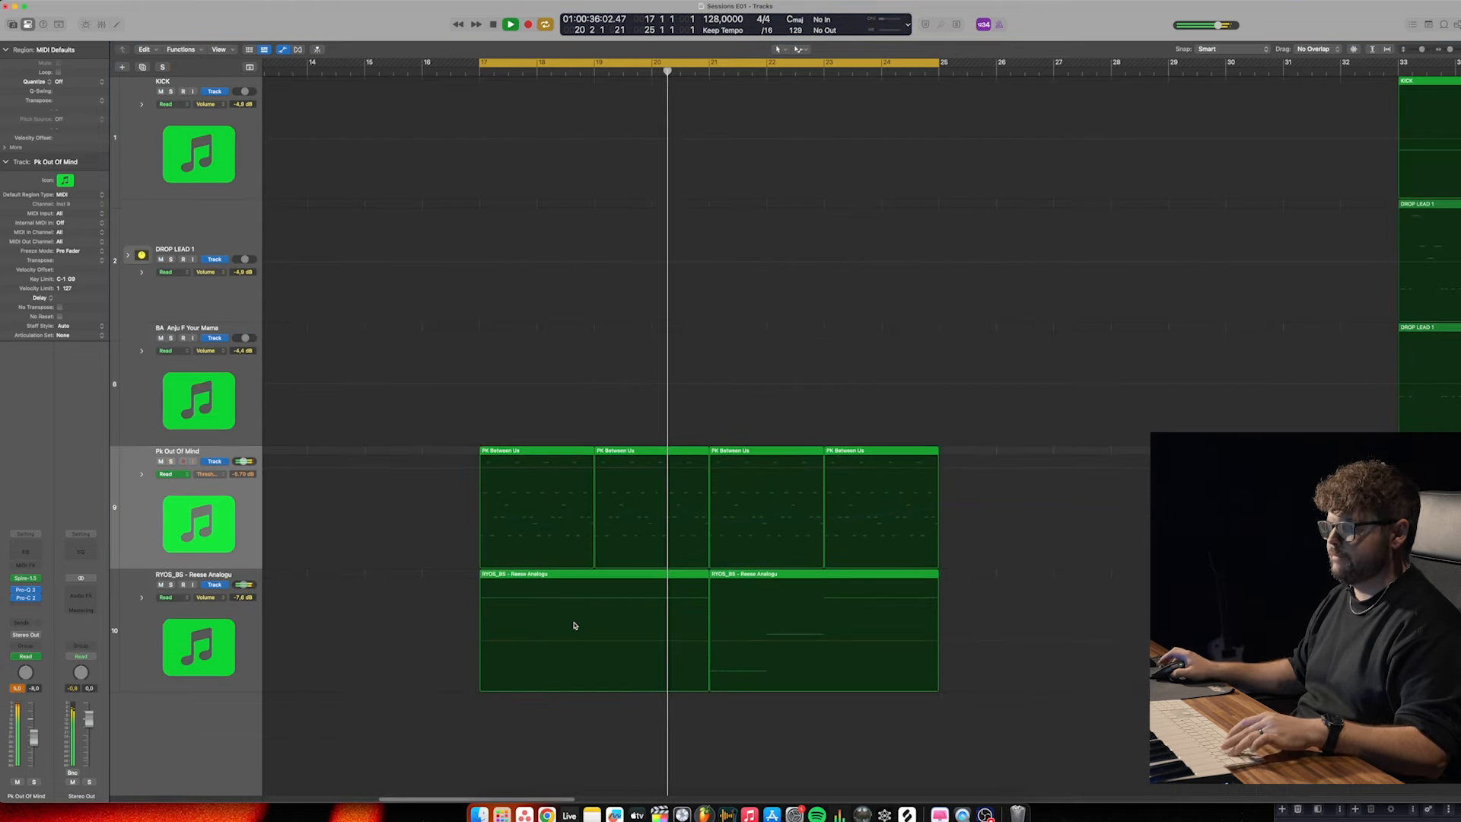
key("a")
scroll(576, 627, "down", 4)
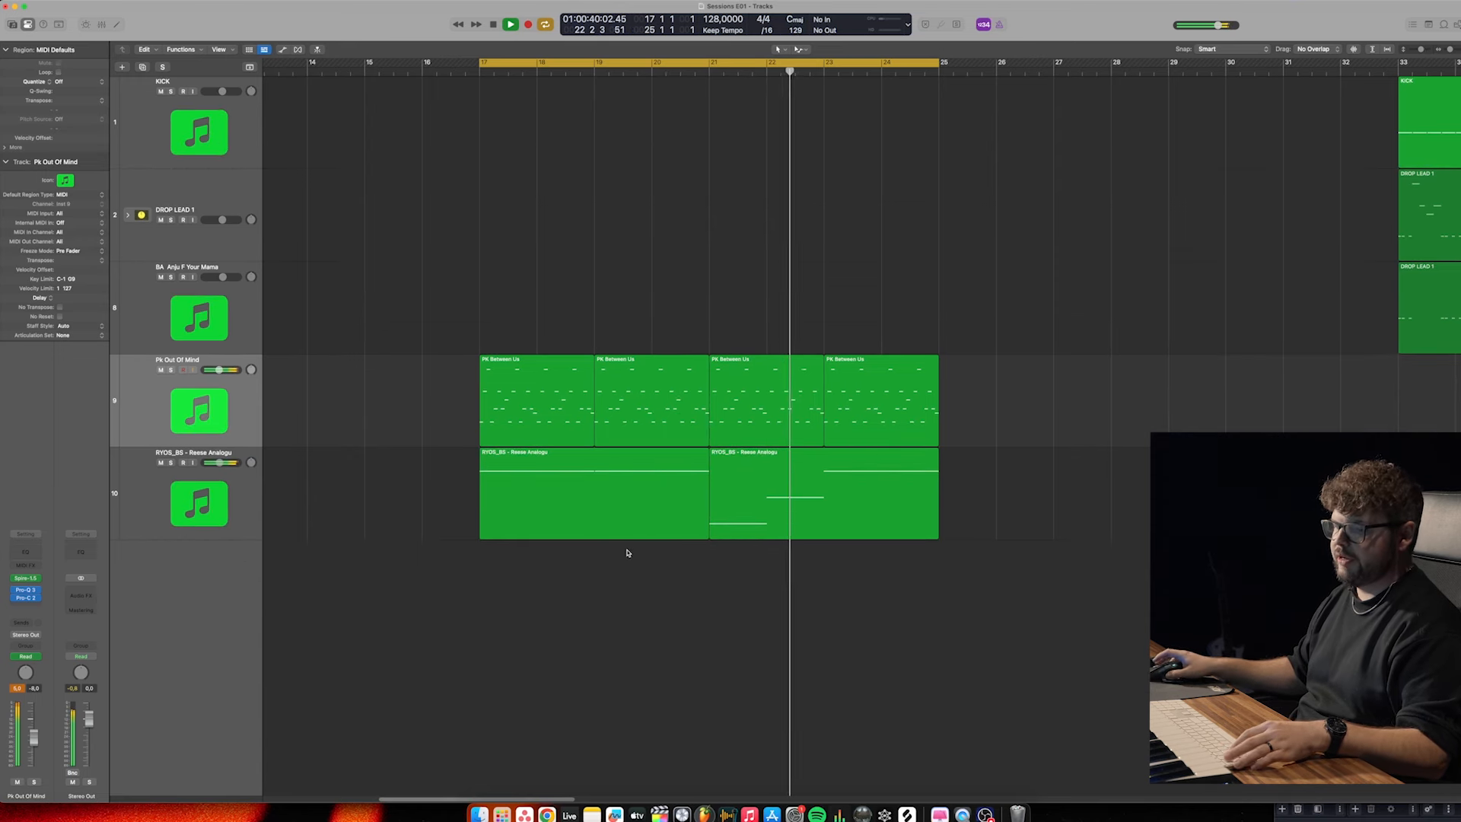
Import KSHMR_Drop_Clap_03_128.wav from Finder onto a new track at bar 17 and lower its volume to -6.8 dB
left_click(479, 815)
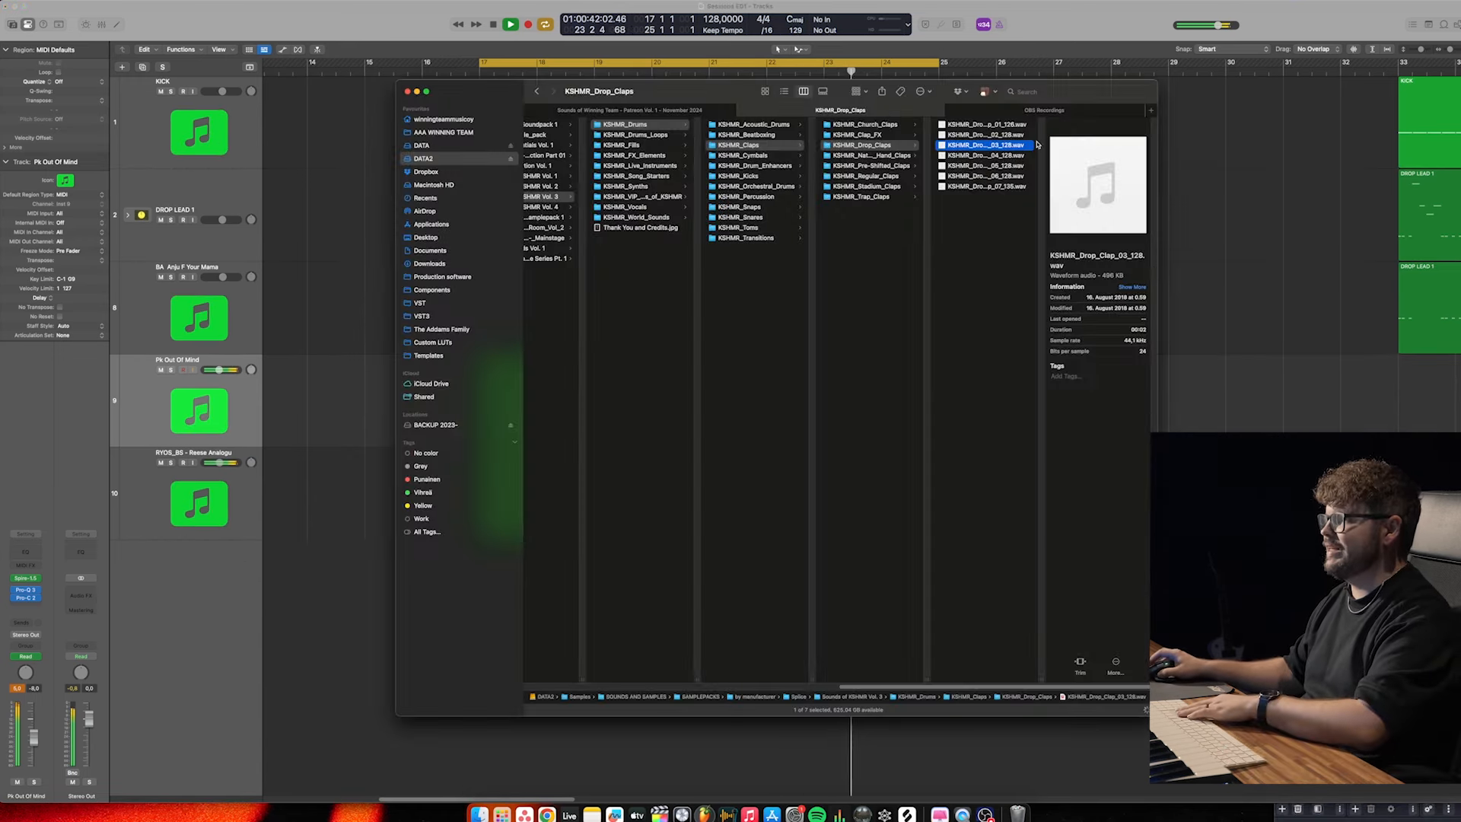
left_click_drag(983, 145, 538, 745)
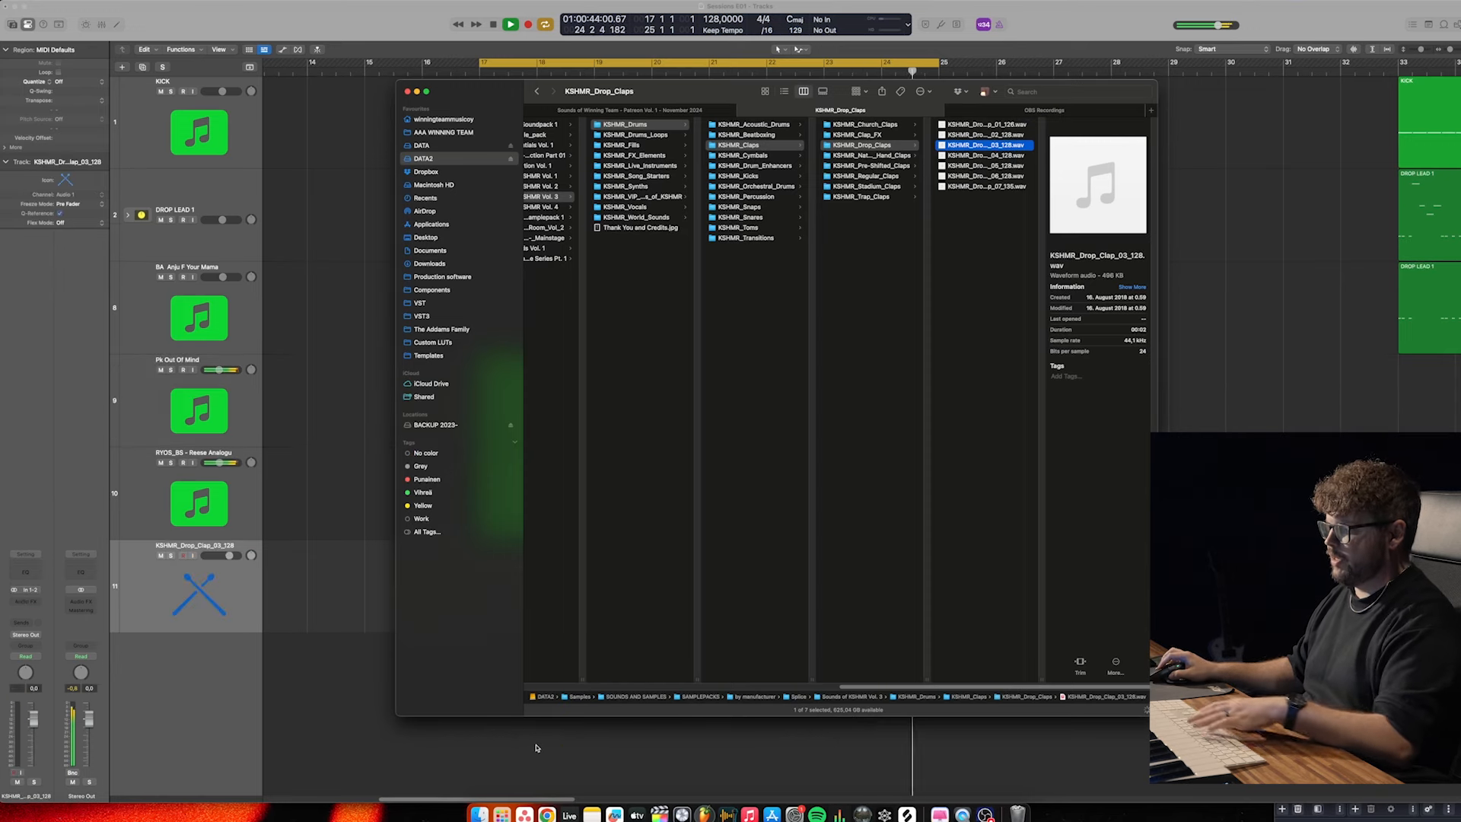
left_click_drag(576, 590, 520, 590)
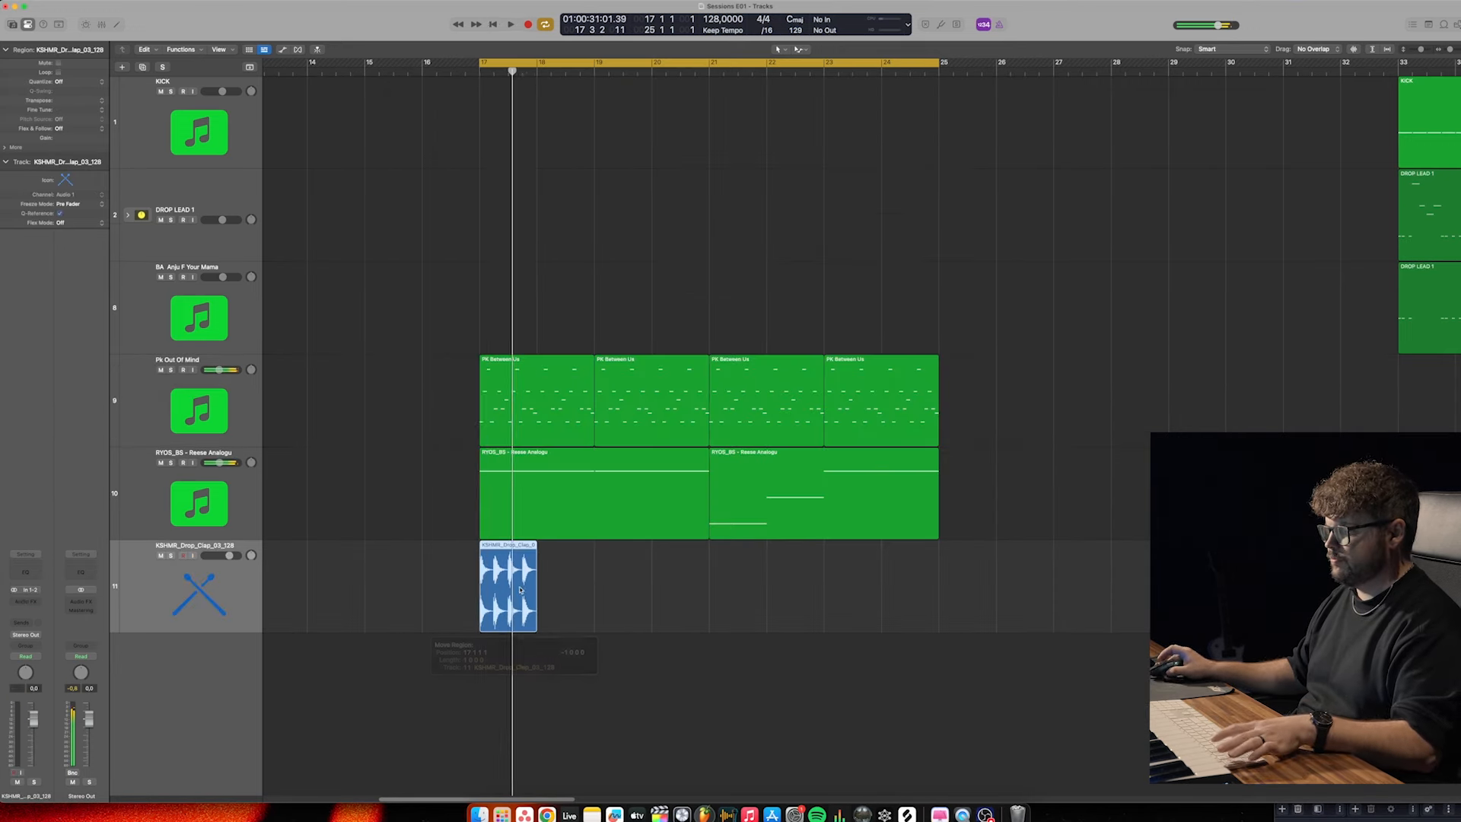
left_click_drag(230, 556, 222, 555)
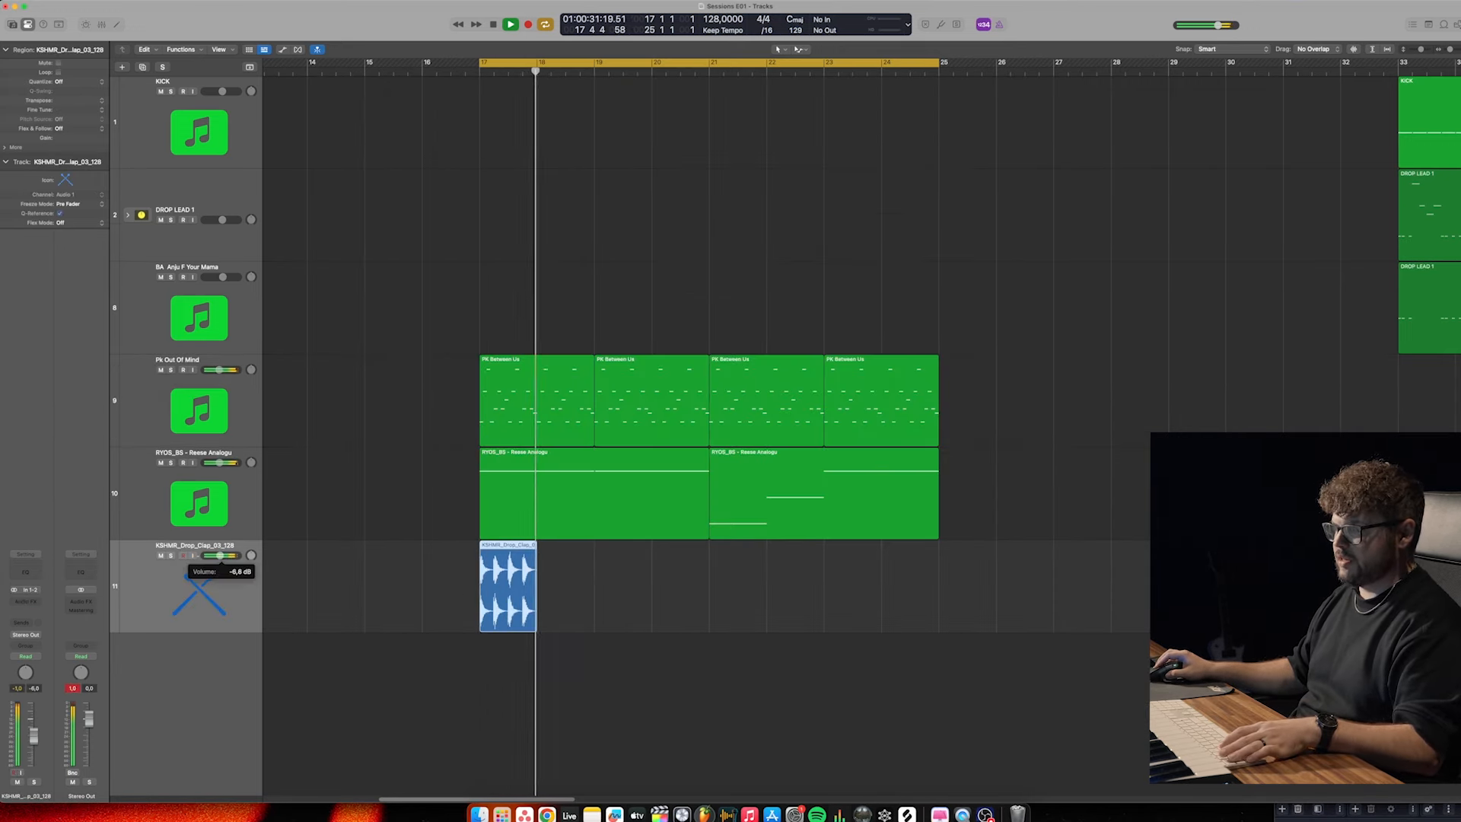
Repeat the one-bar clap loop seven times to fill bars 17 to 25 and play the section
key("space")
key("super+r")
key("super+r")
key("super+r")
key("super+r")
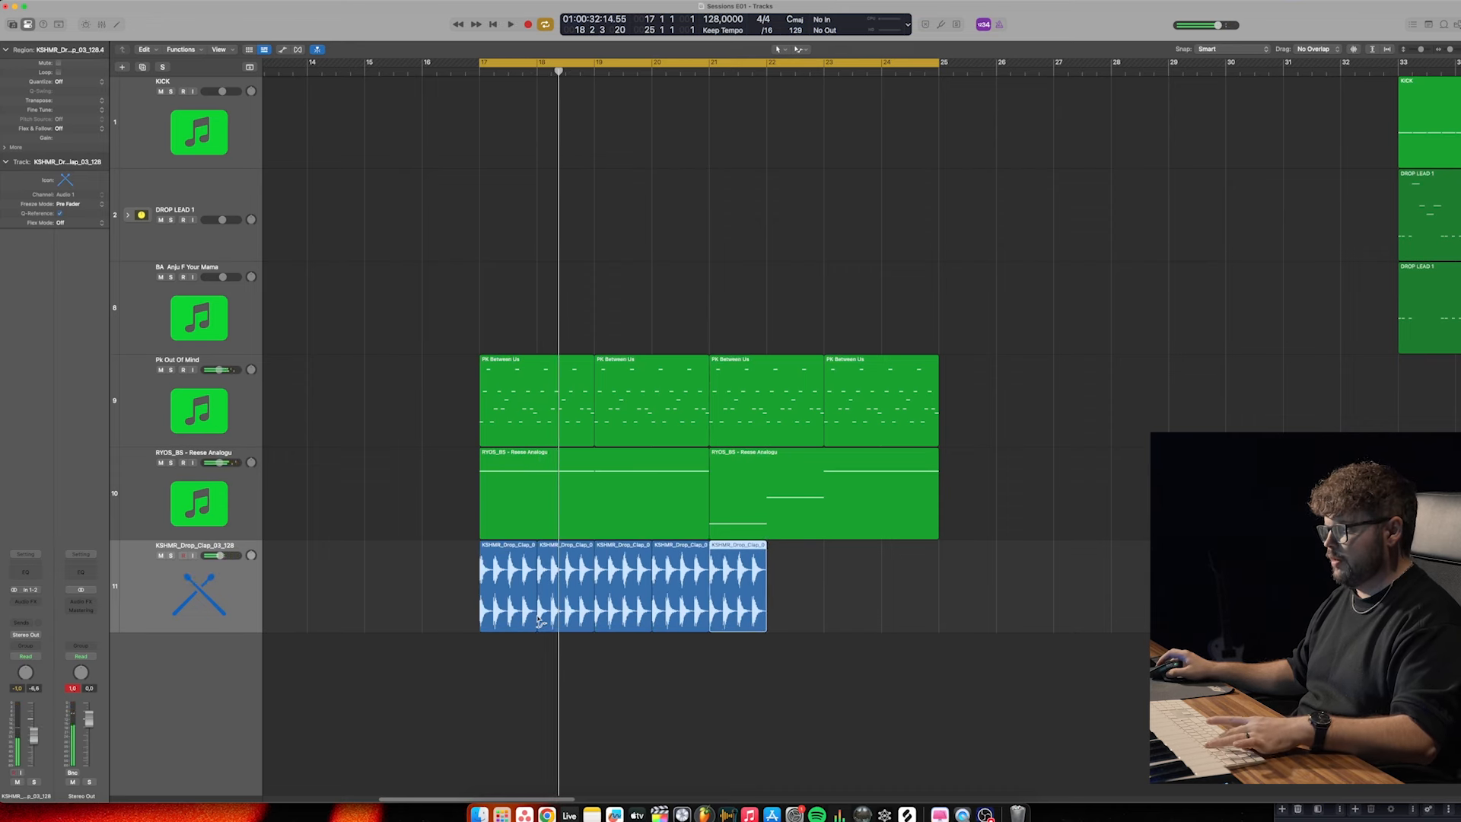
key("super+r")
key("super+r")
key("super+r")
key("space")
Put the KSHMR clap track into a new summing track stack and name the stack DRUMS
right_click(198, 612)
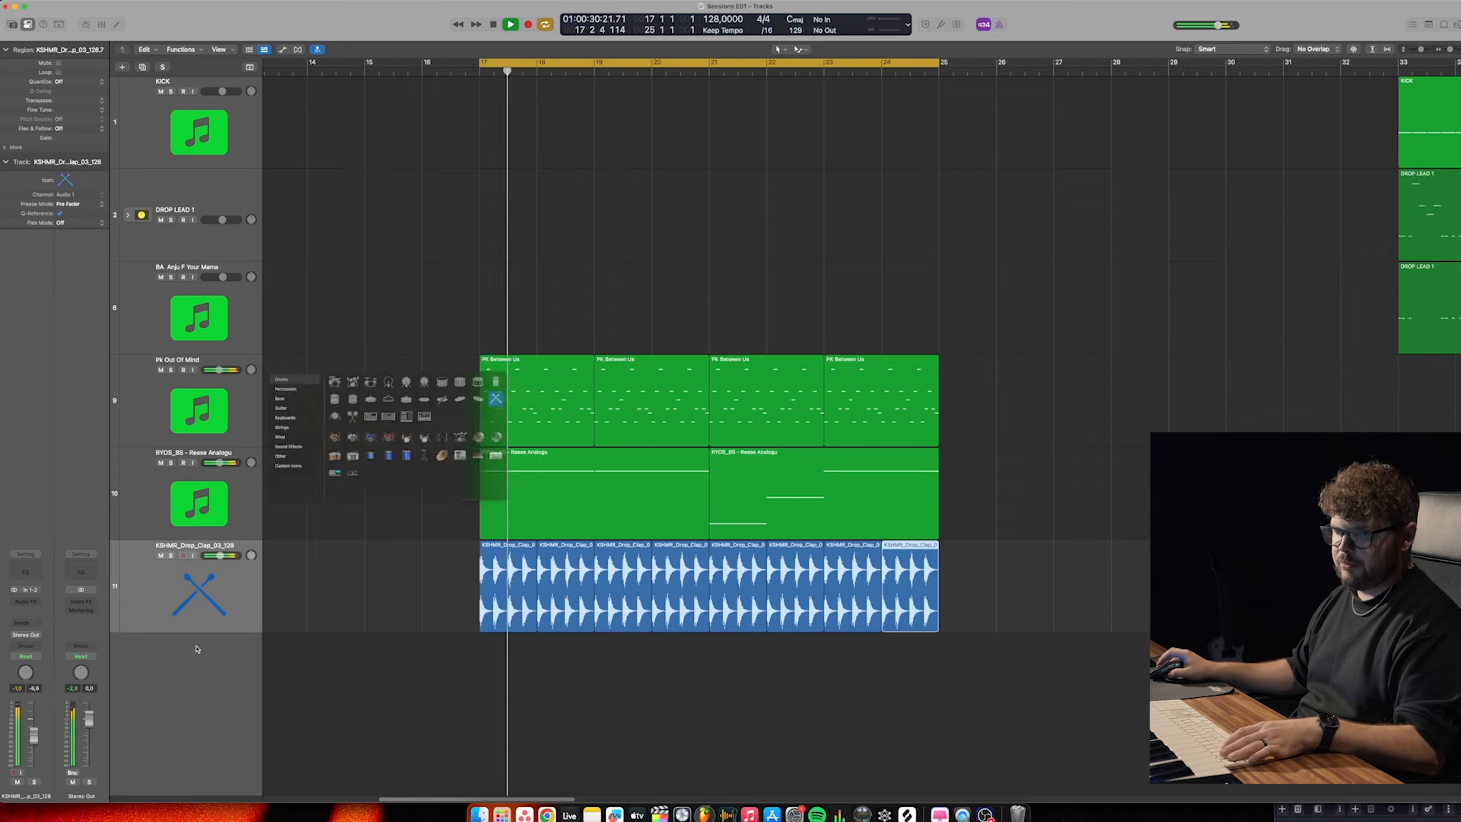
right_click(129, 618)
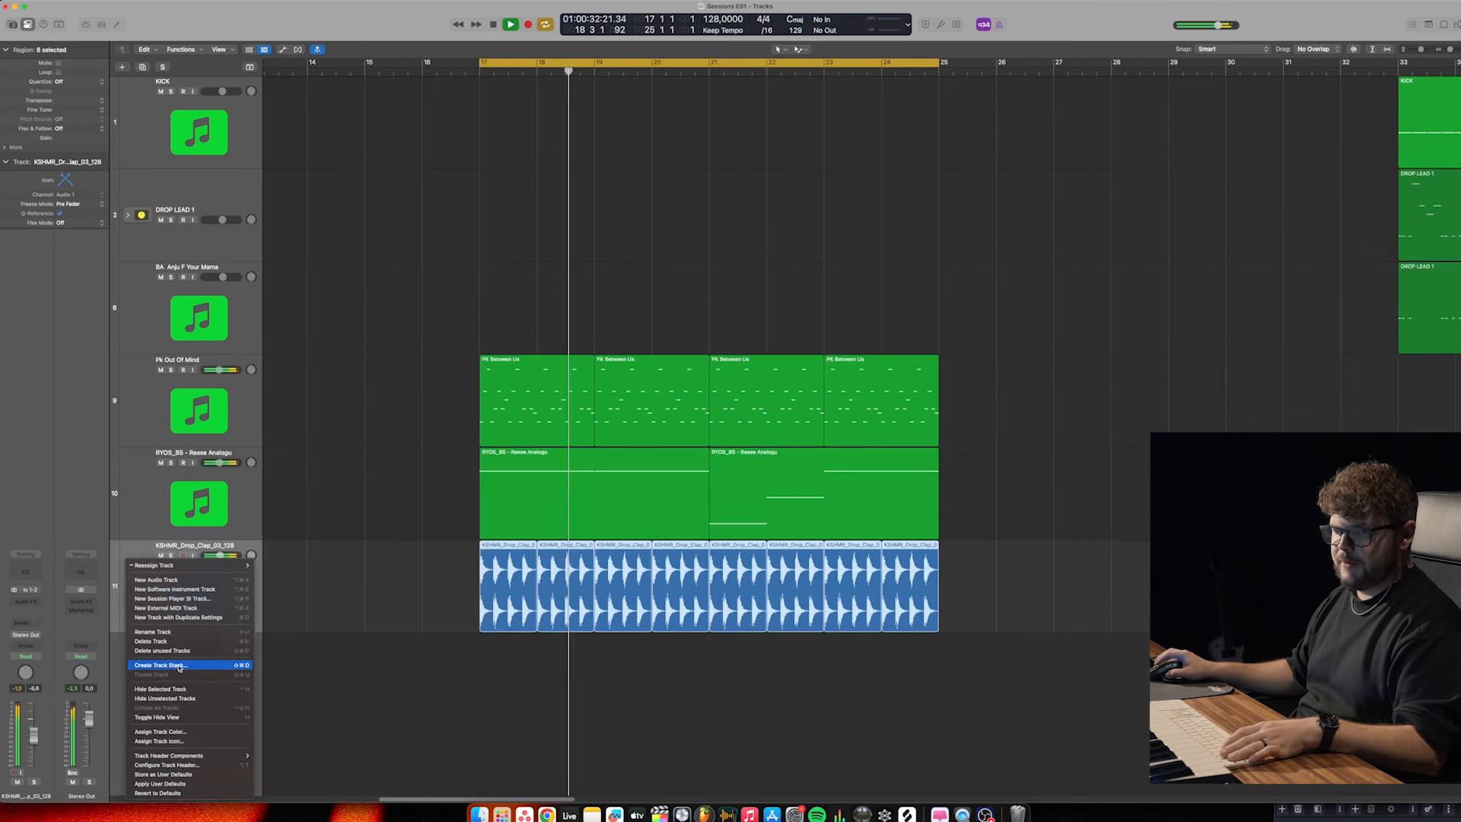
left_click(217, 658)
key("Return")
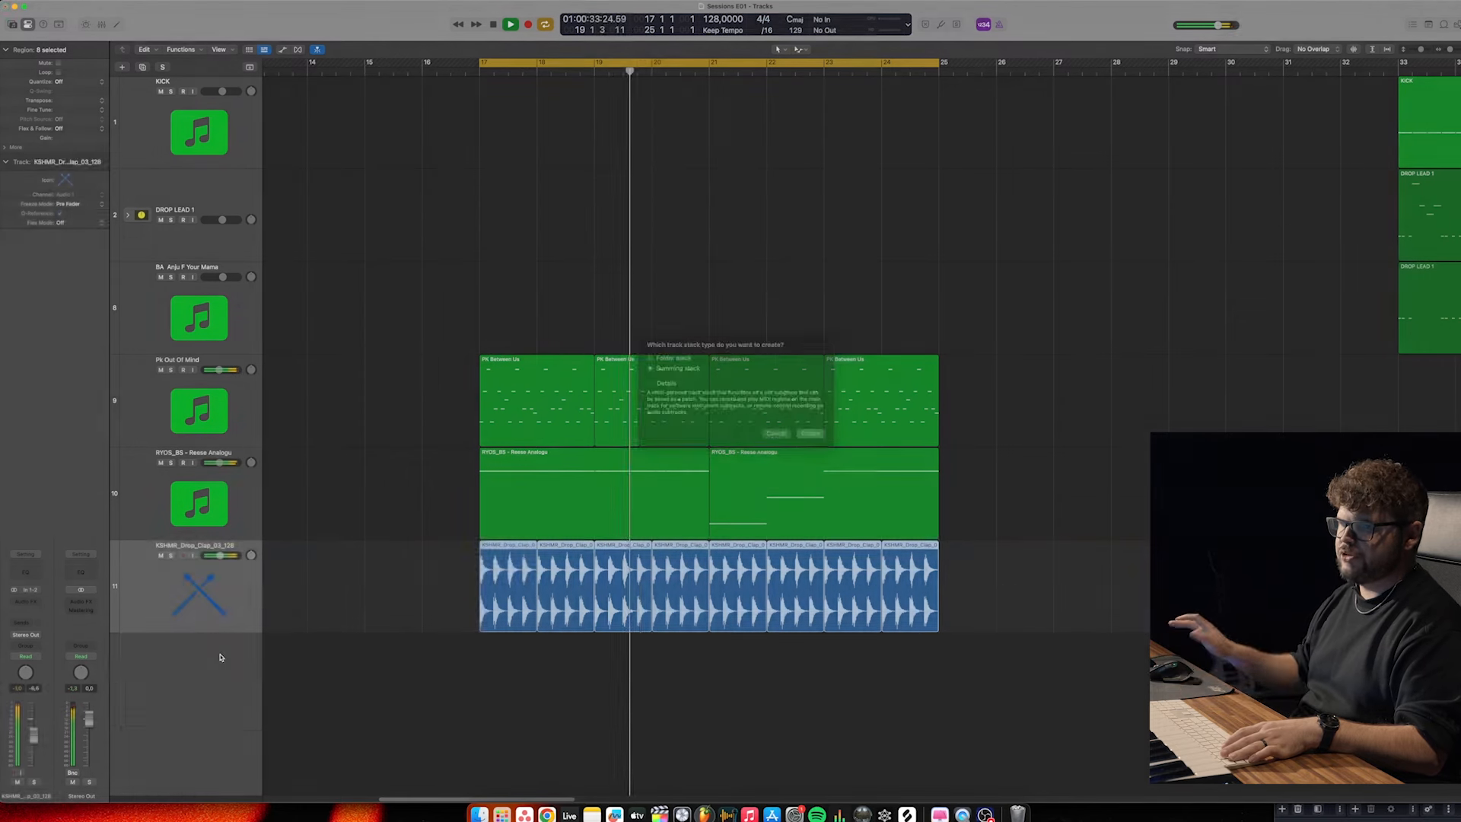
double_click(163, 581)
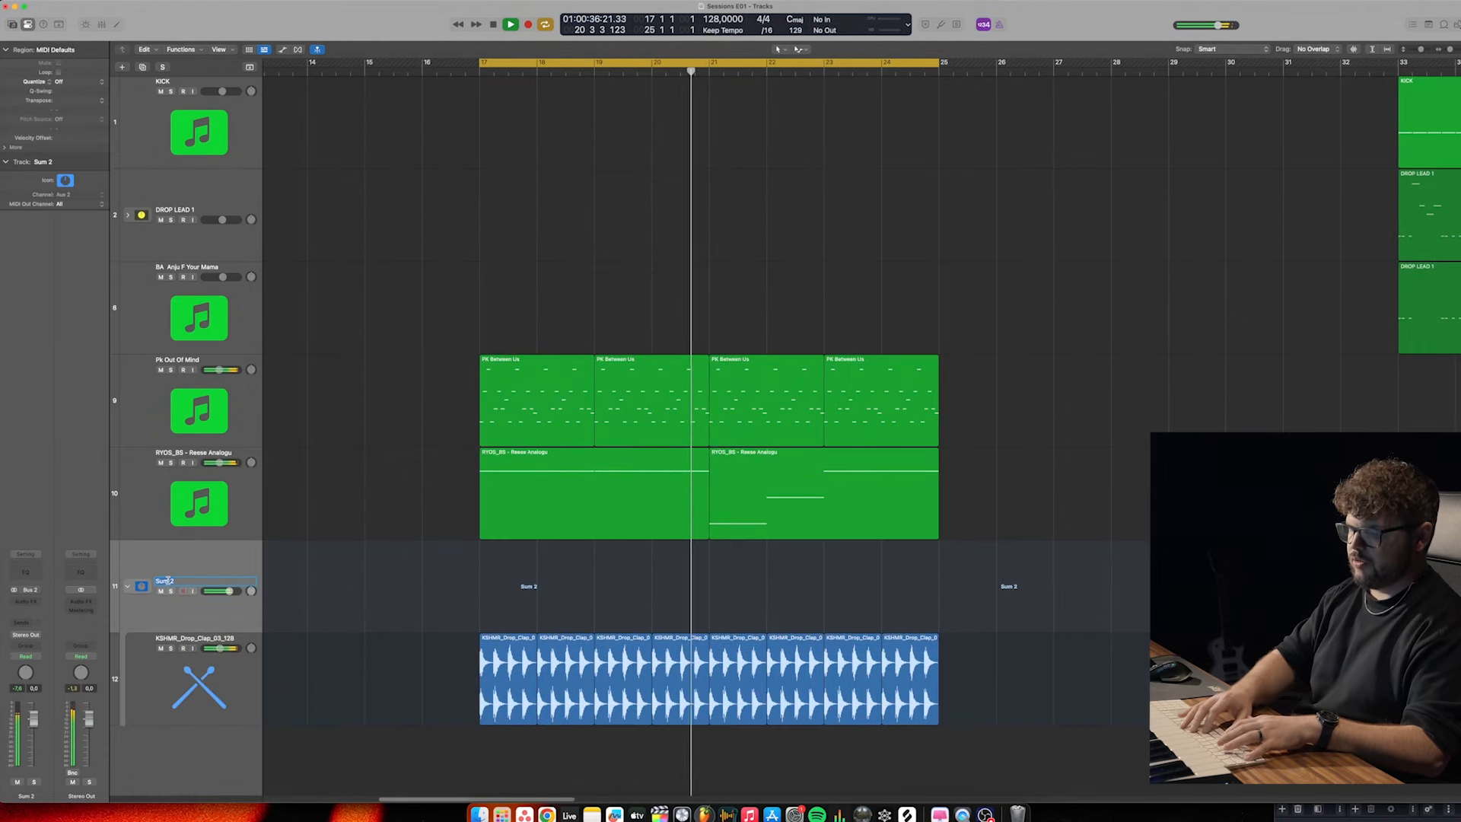
key("Return")
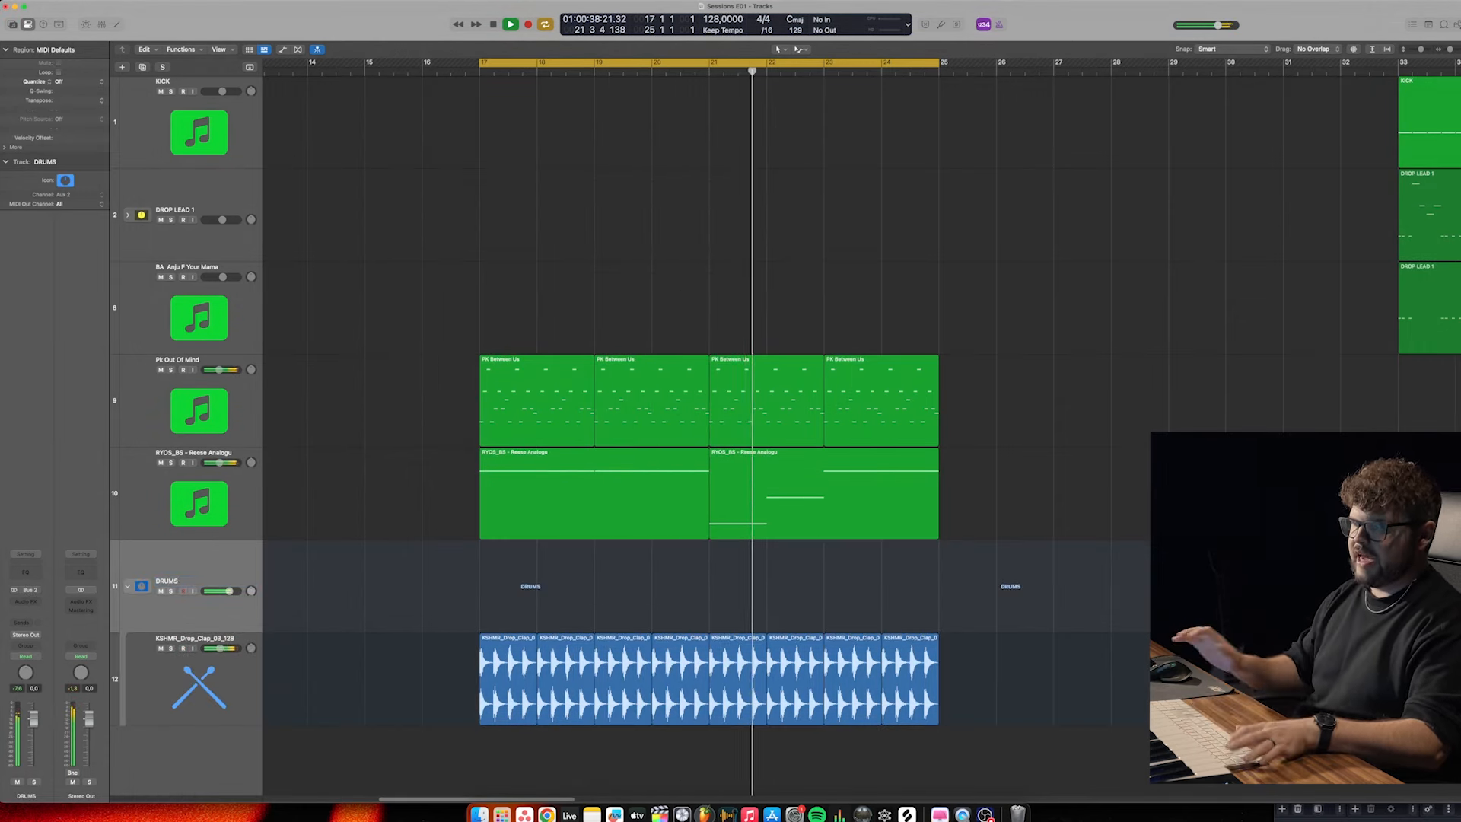
Rename the Reese track REESE Bass, the pluck track Trance Pluck, and the BA Anju F Your Mama track BASS Lead - drop
double_click(183, 453)
type("REESE BAss")
key("Return")
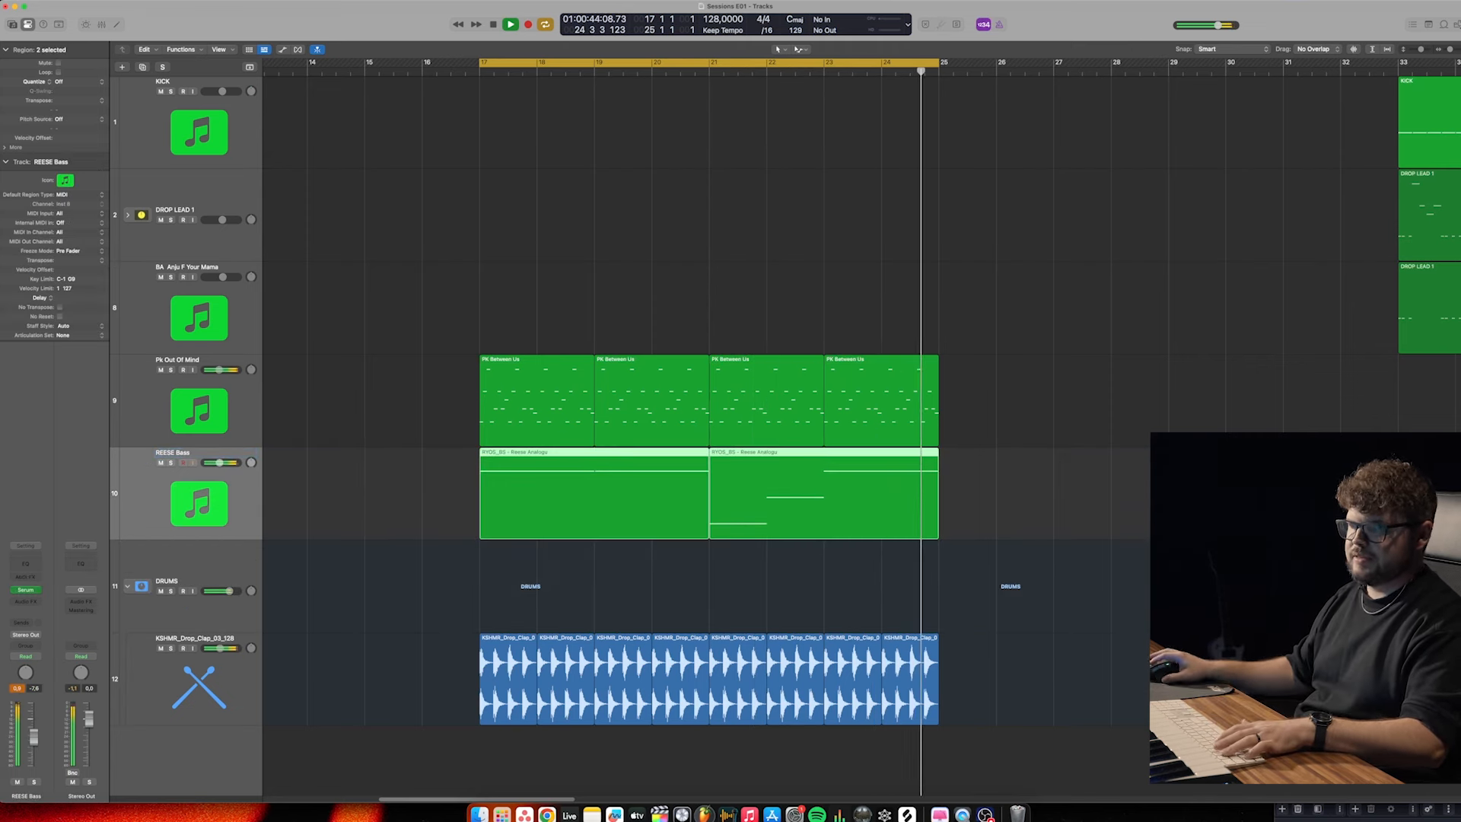
double_click(182, 360)
type("Y")
type("rance Pluck")
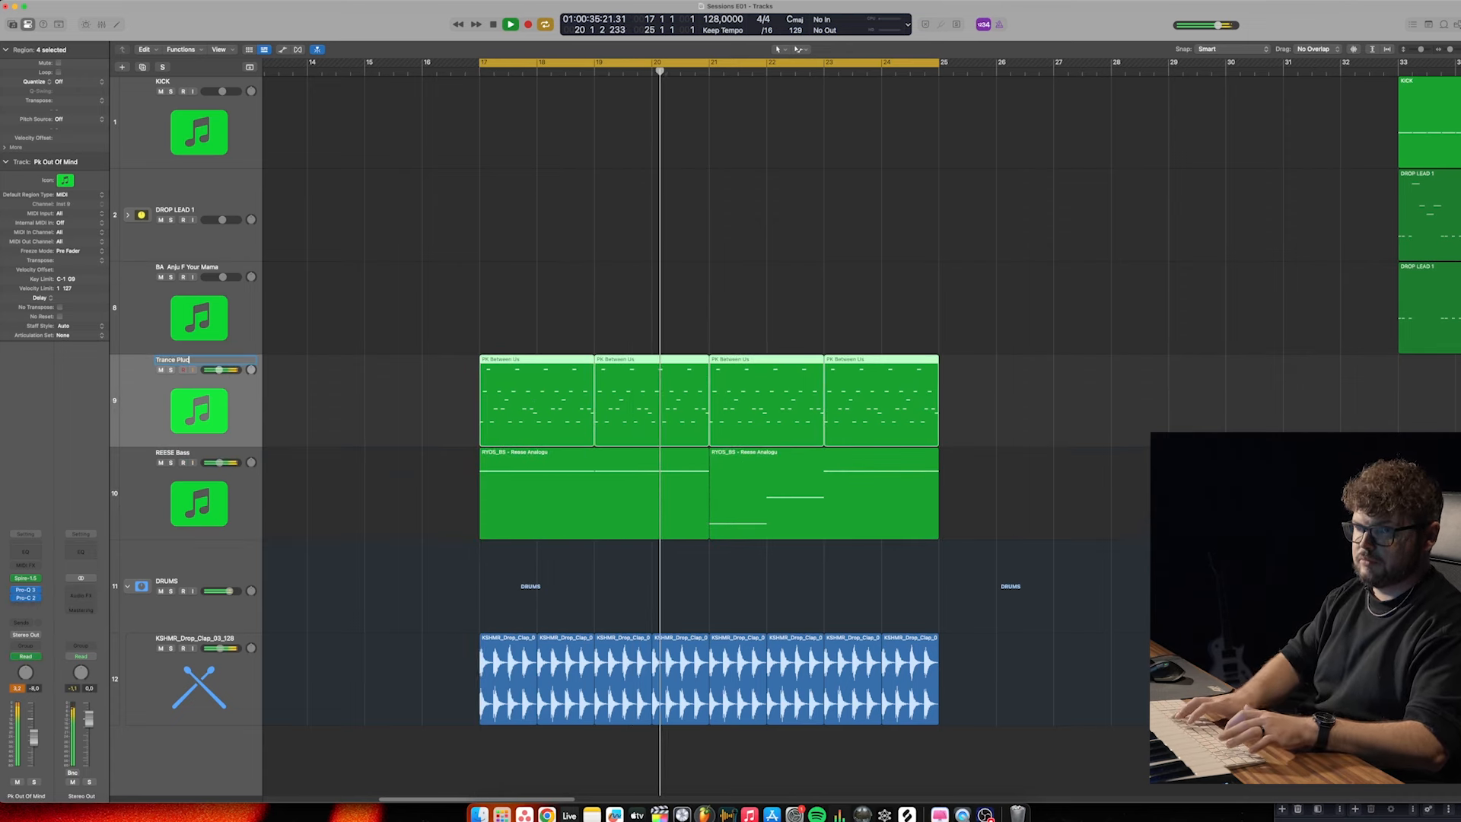
double_click(187, 267)
type("BASS Lead - drop")
key("Return")
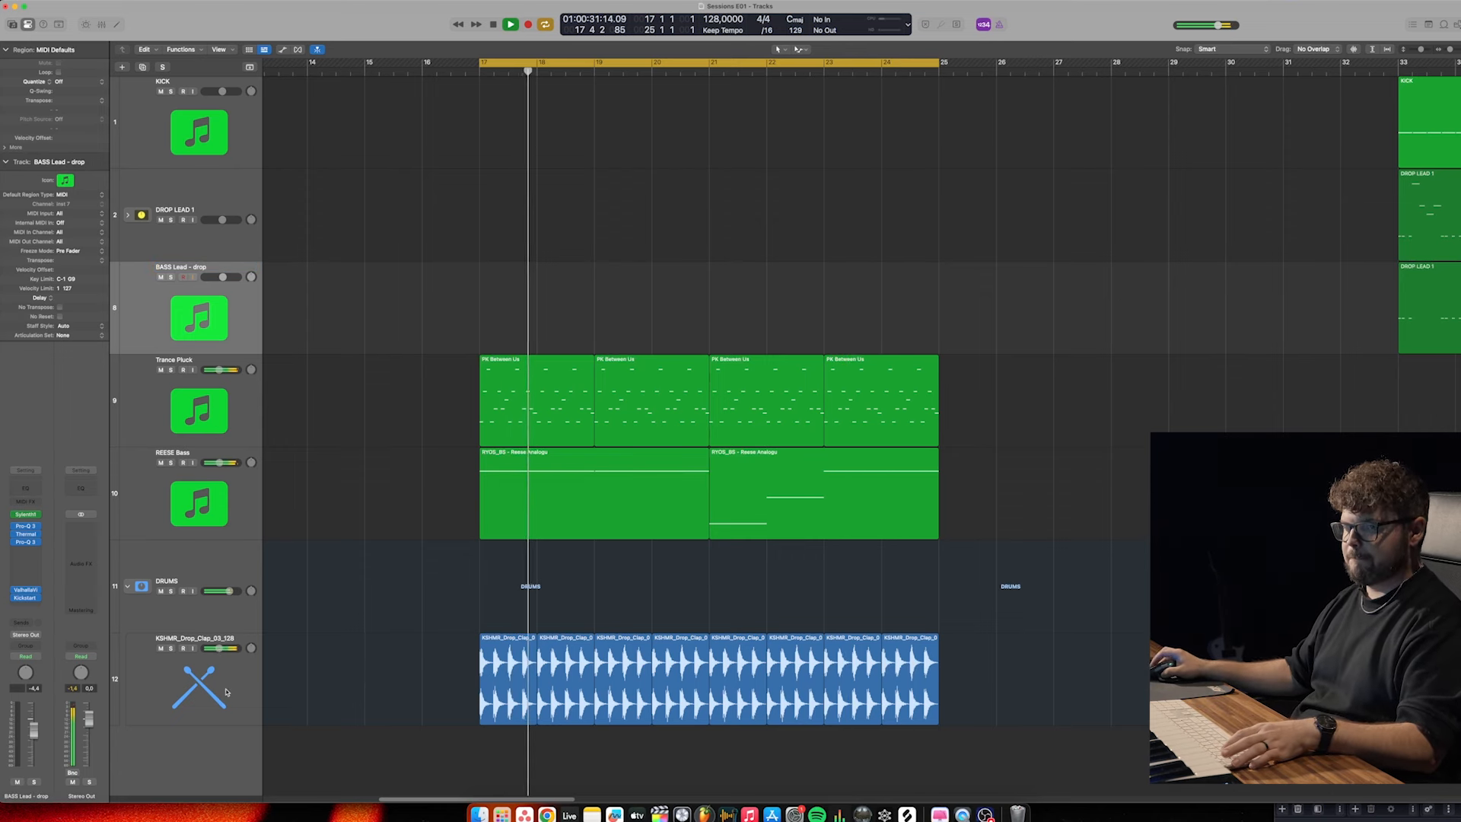
Insert SPL Transient Designer on the KSHMR clap track, check its settings, and close its window
left_click(262, 722)
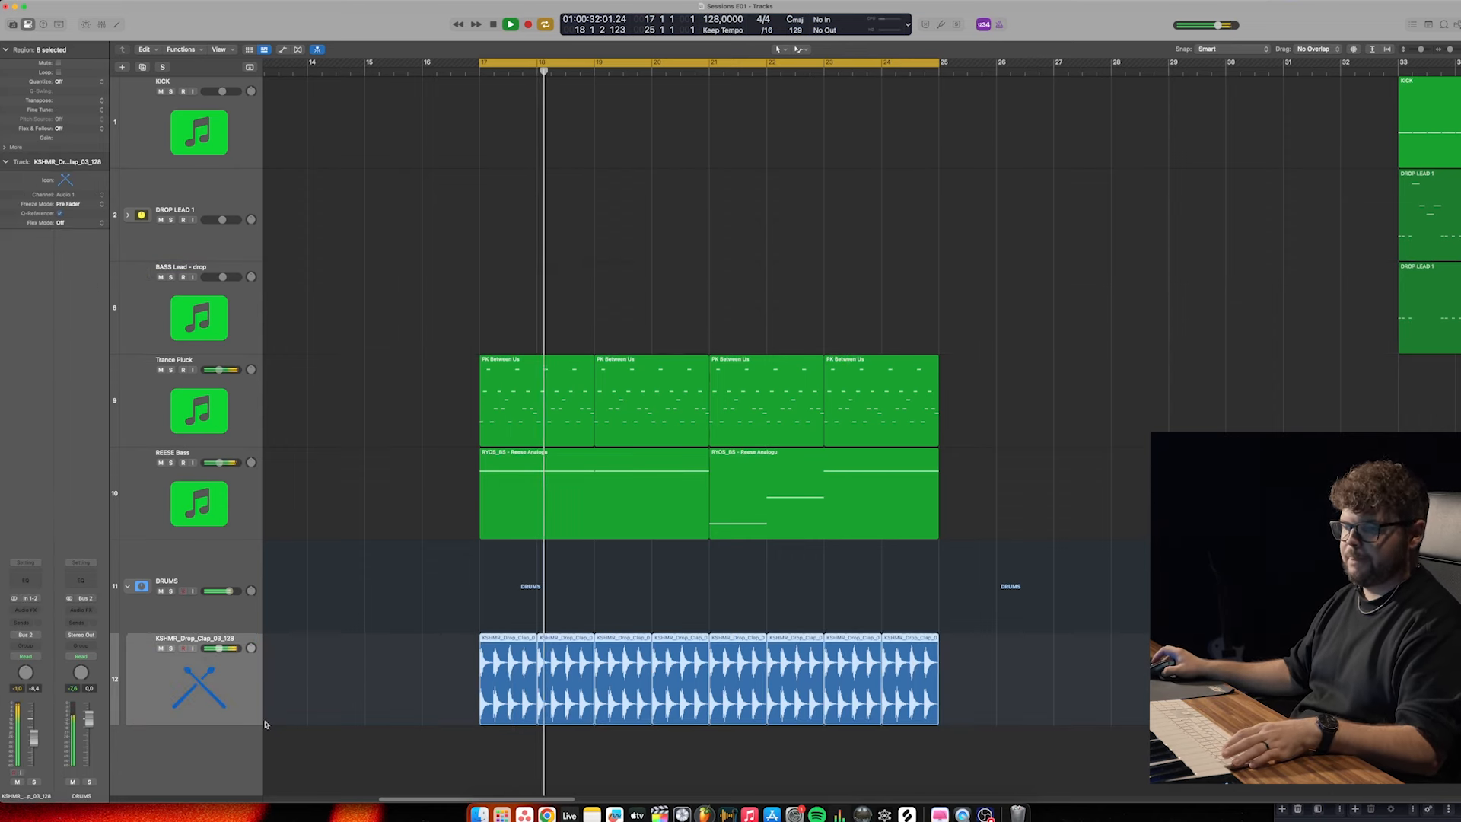
left_click(25, 609)
type("tran")
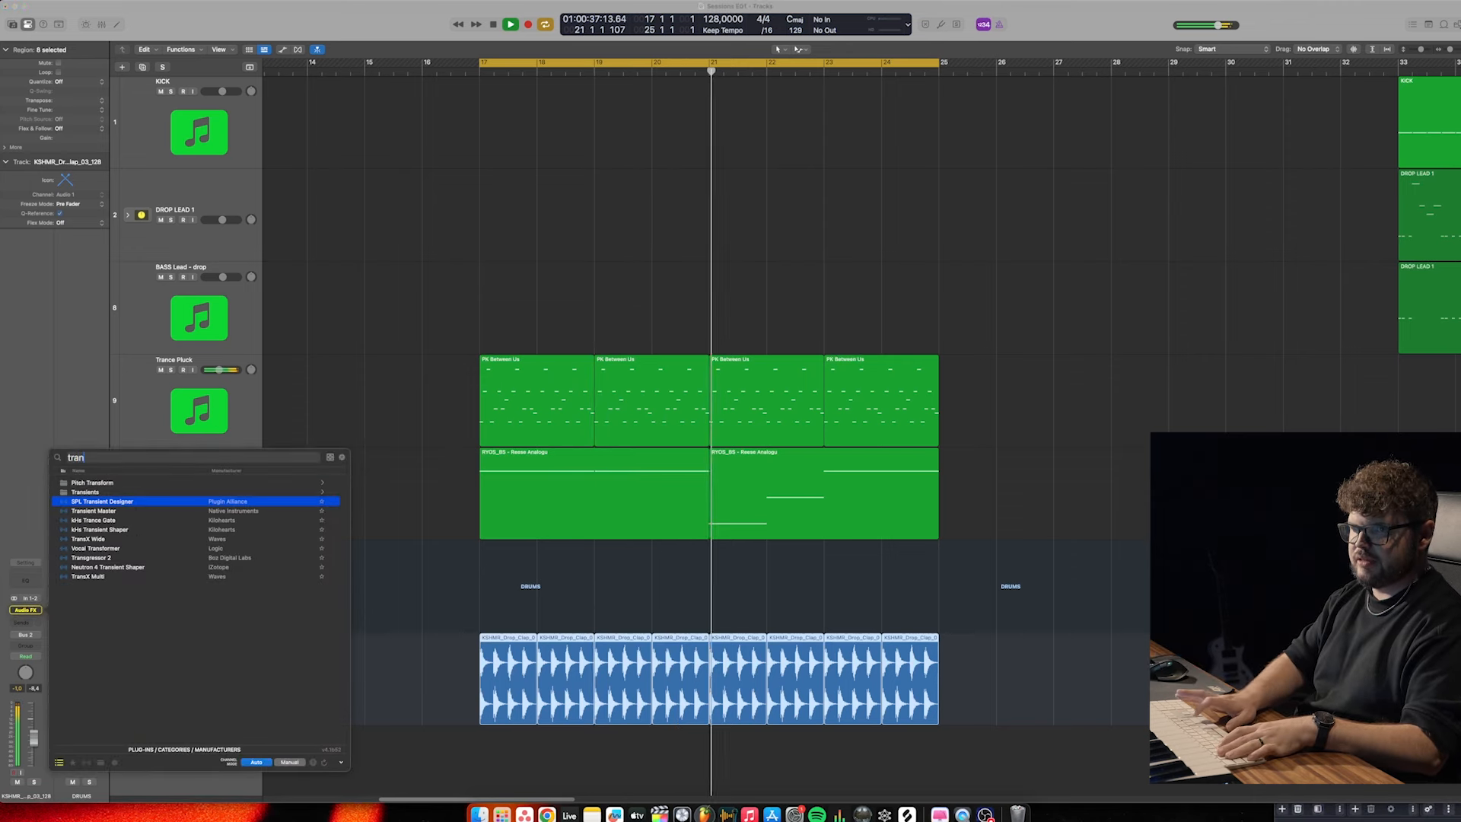
key("Return")
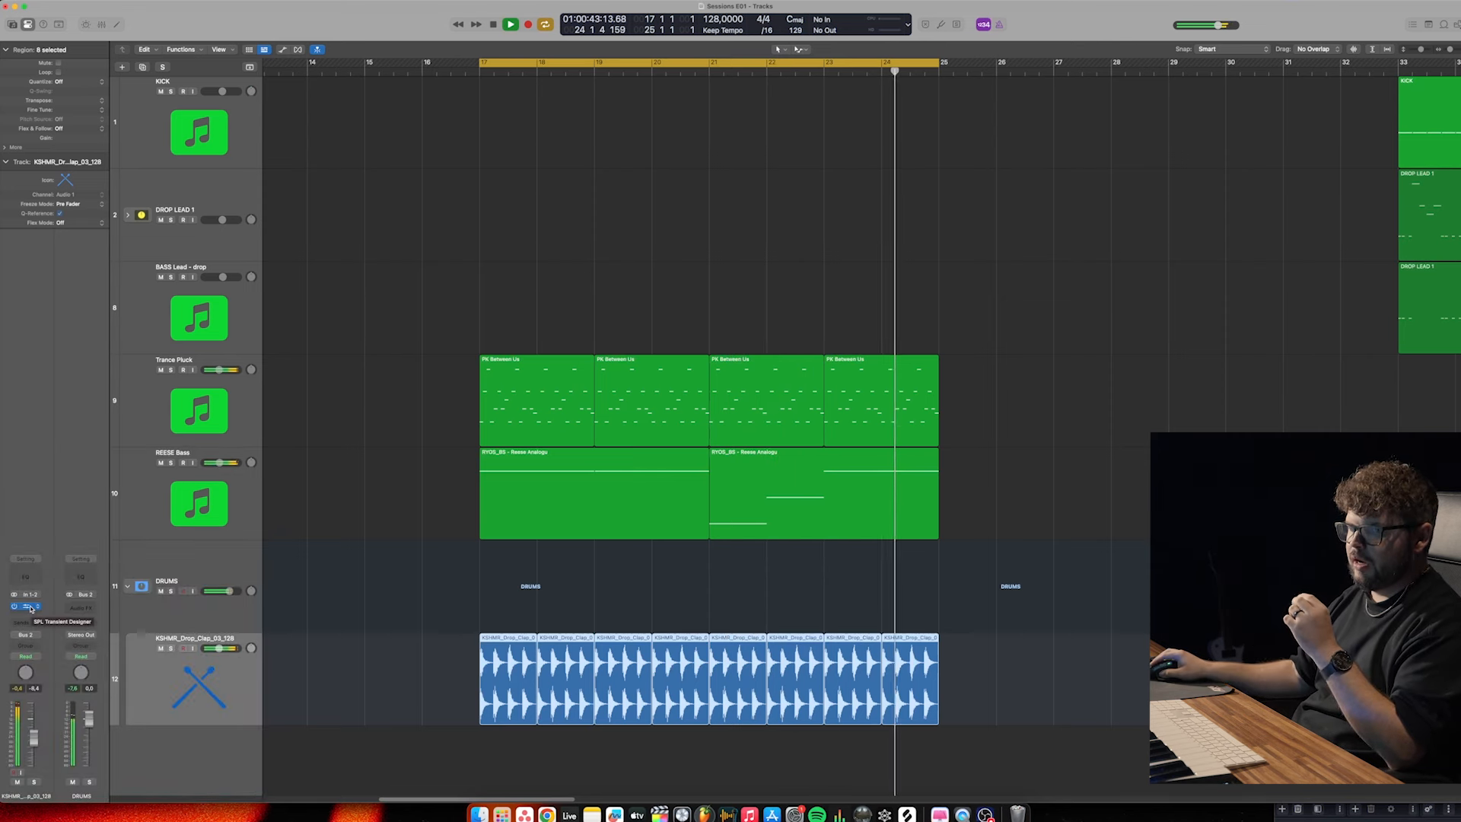
left_click(29, 607)
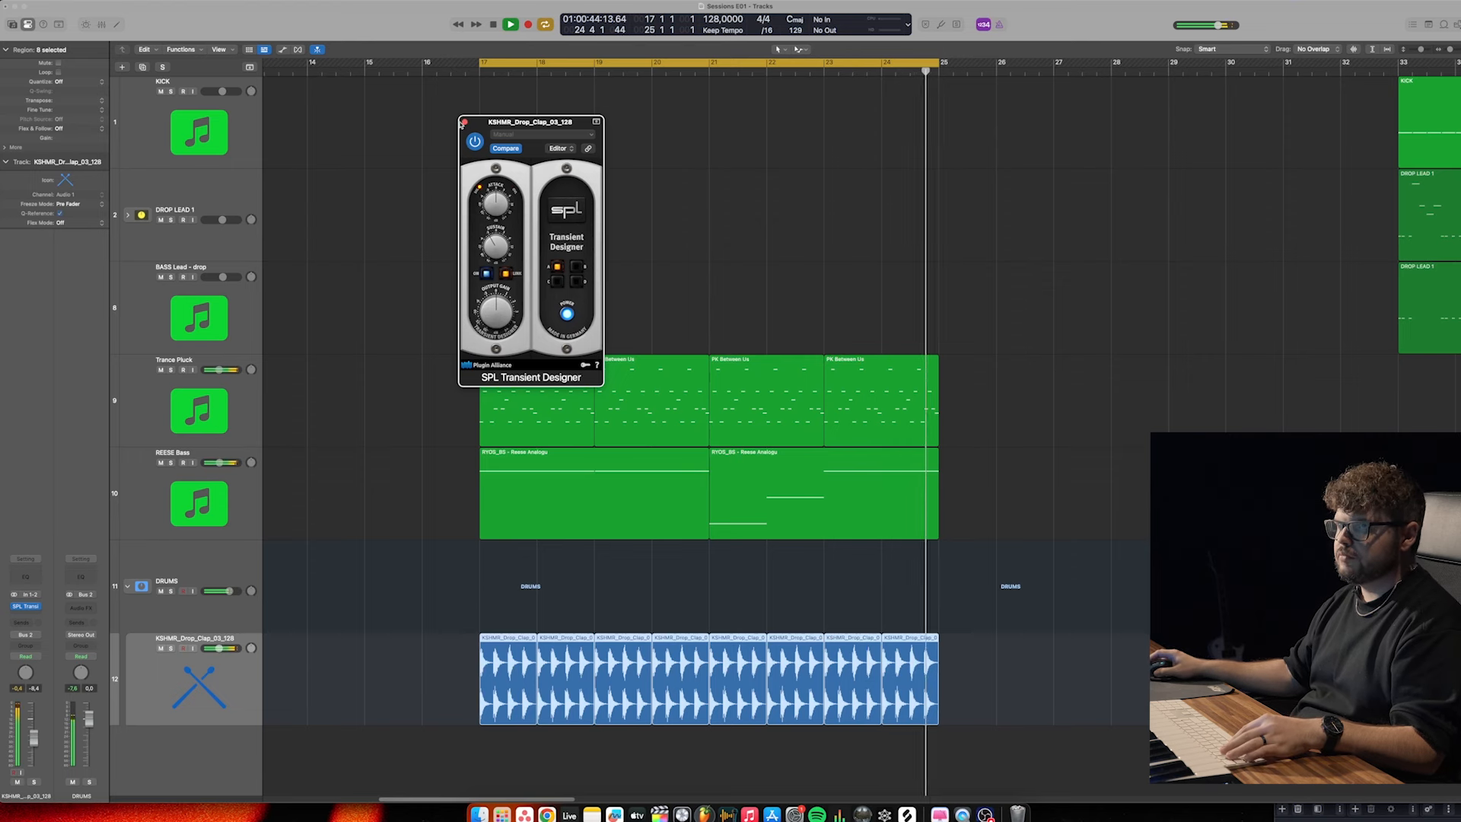
left_click(464, 122)
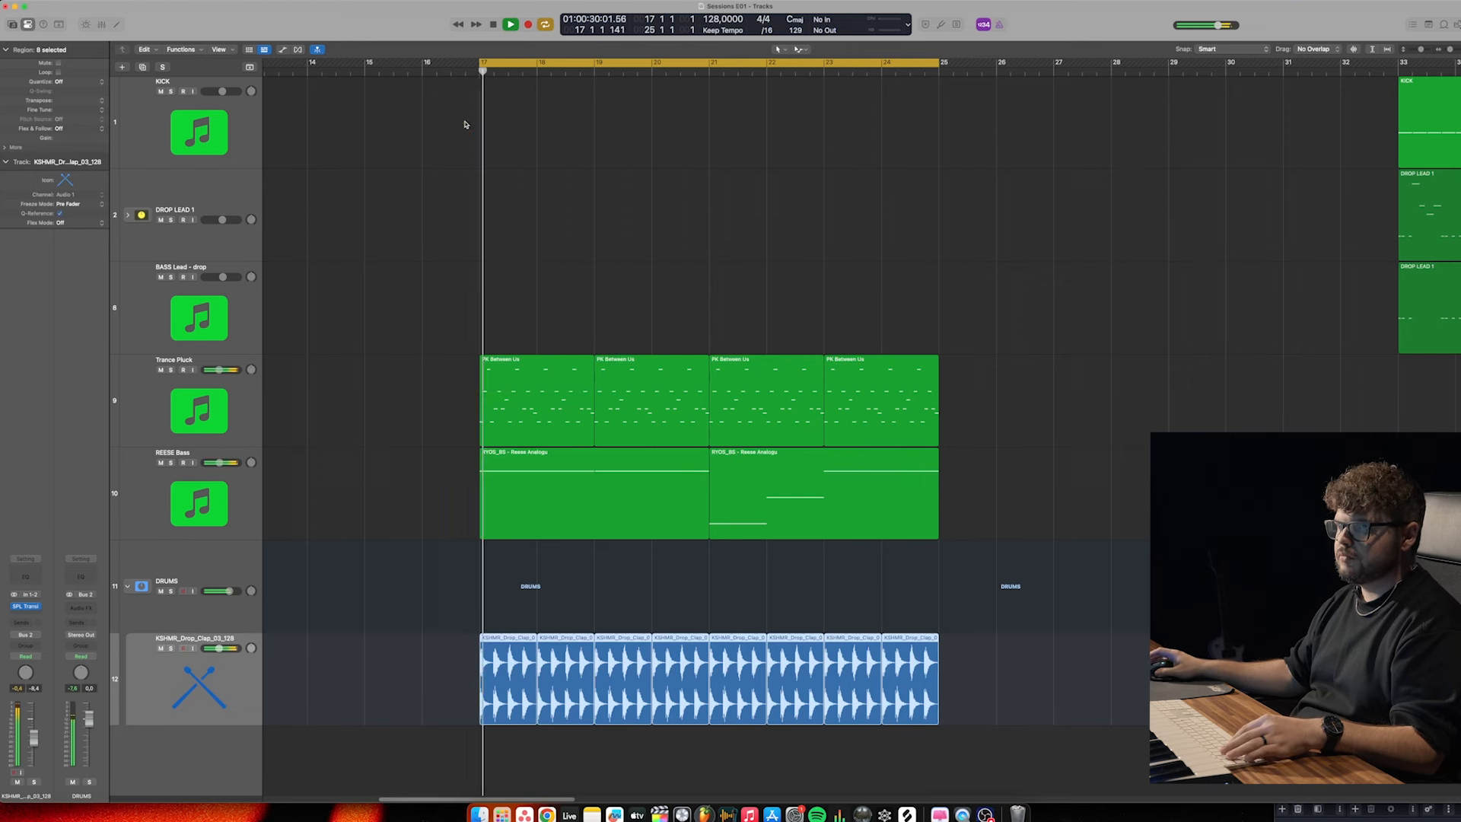
Insert the Simplon filter after the Transient Designer on the clap track
left_click(28, 615)
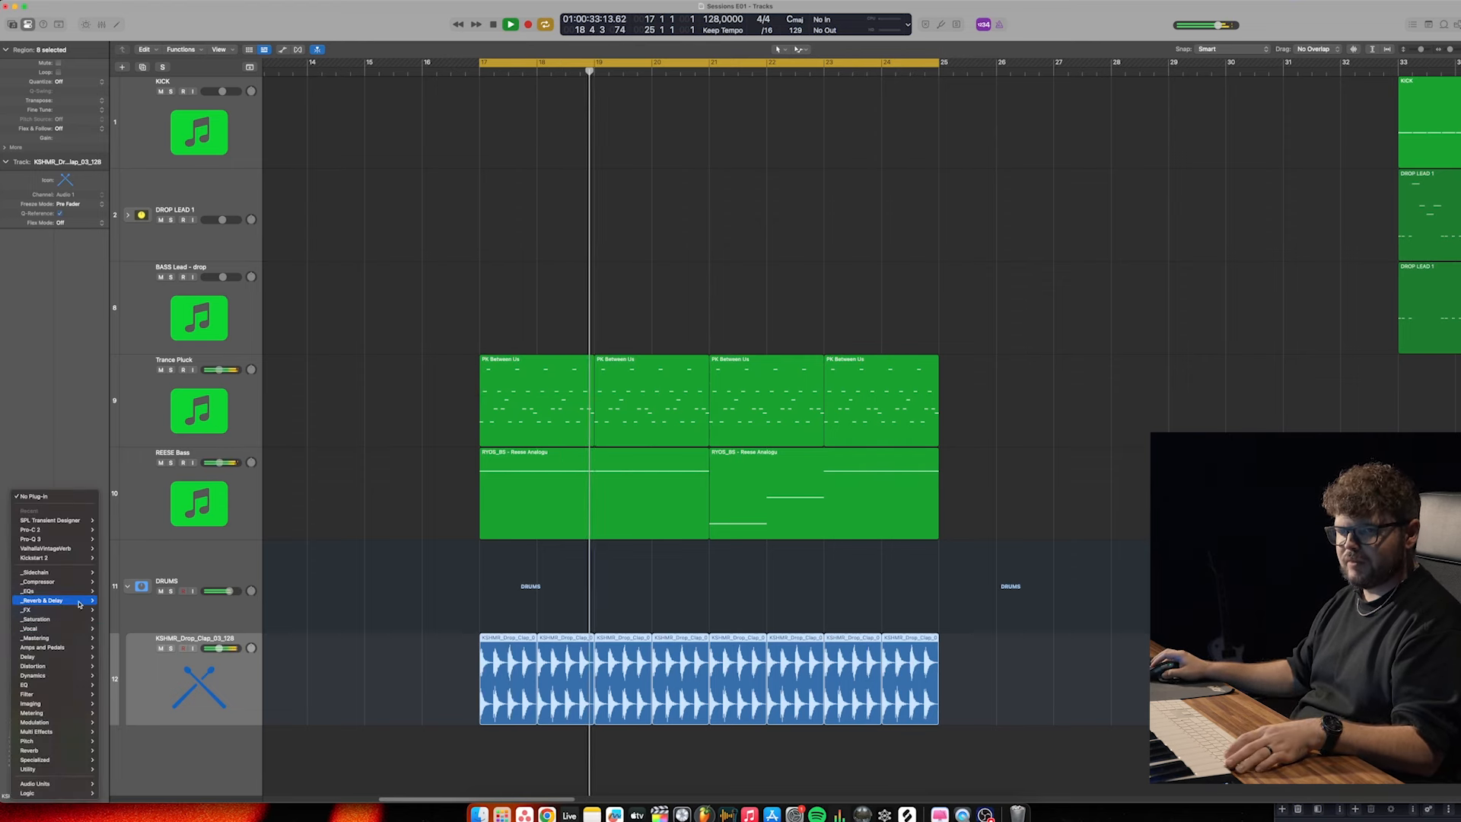
mouse_move(82, 593)
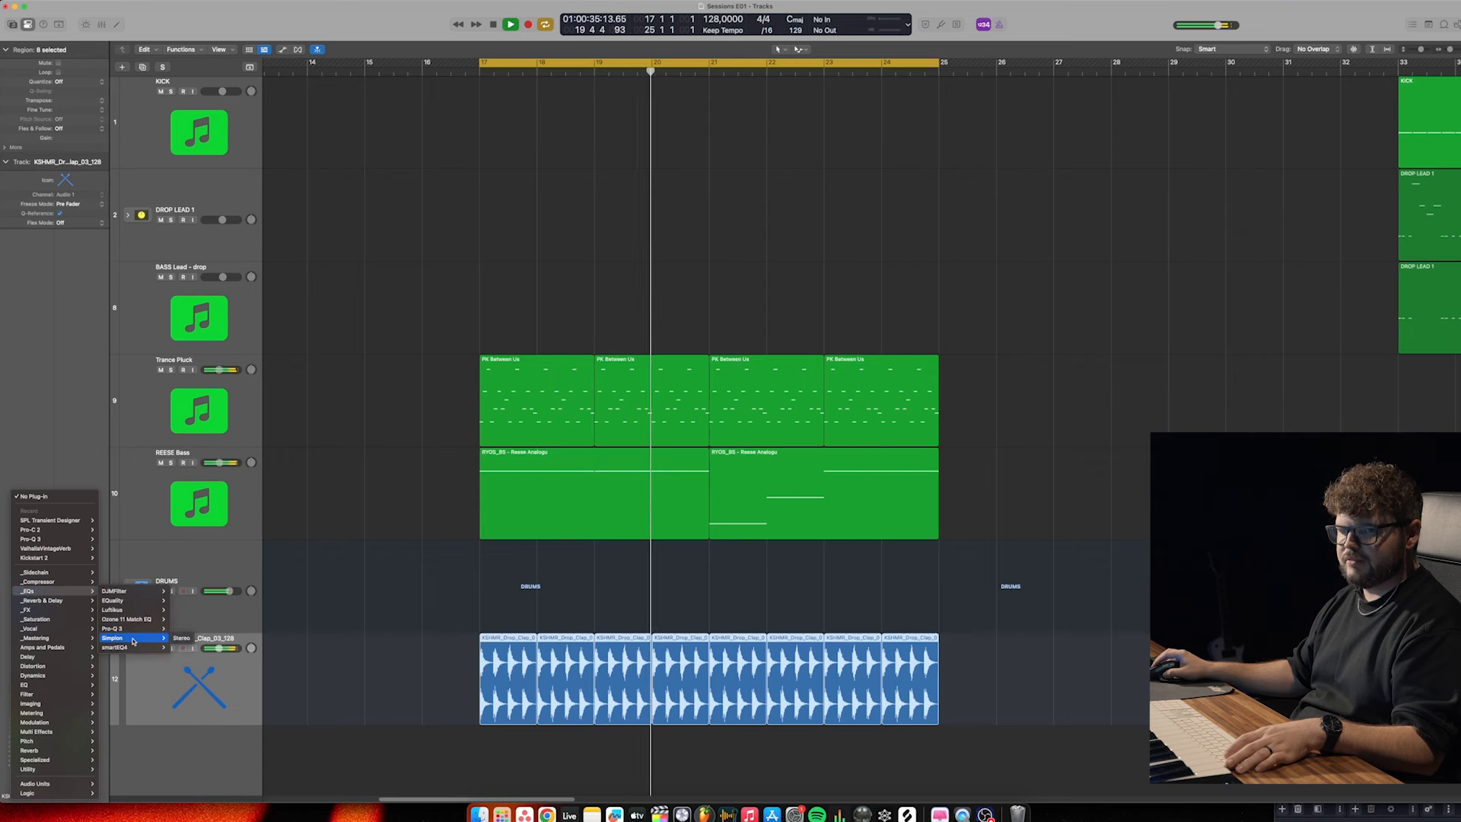
left_click(112, 637)
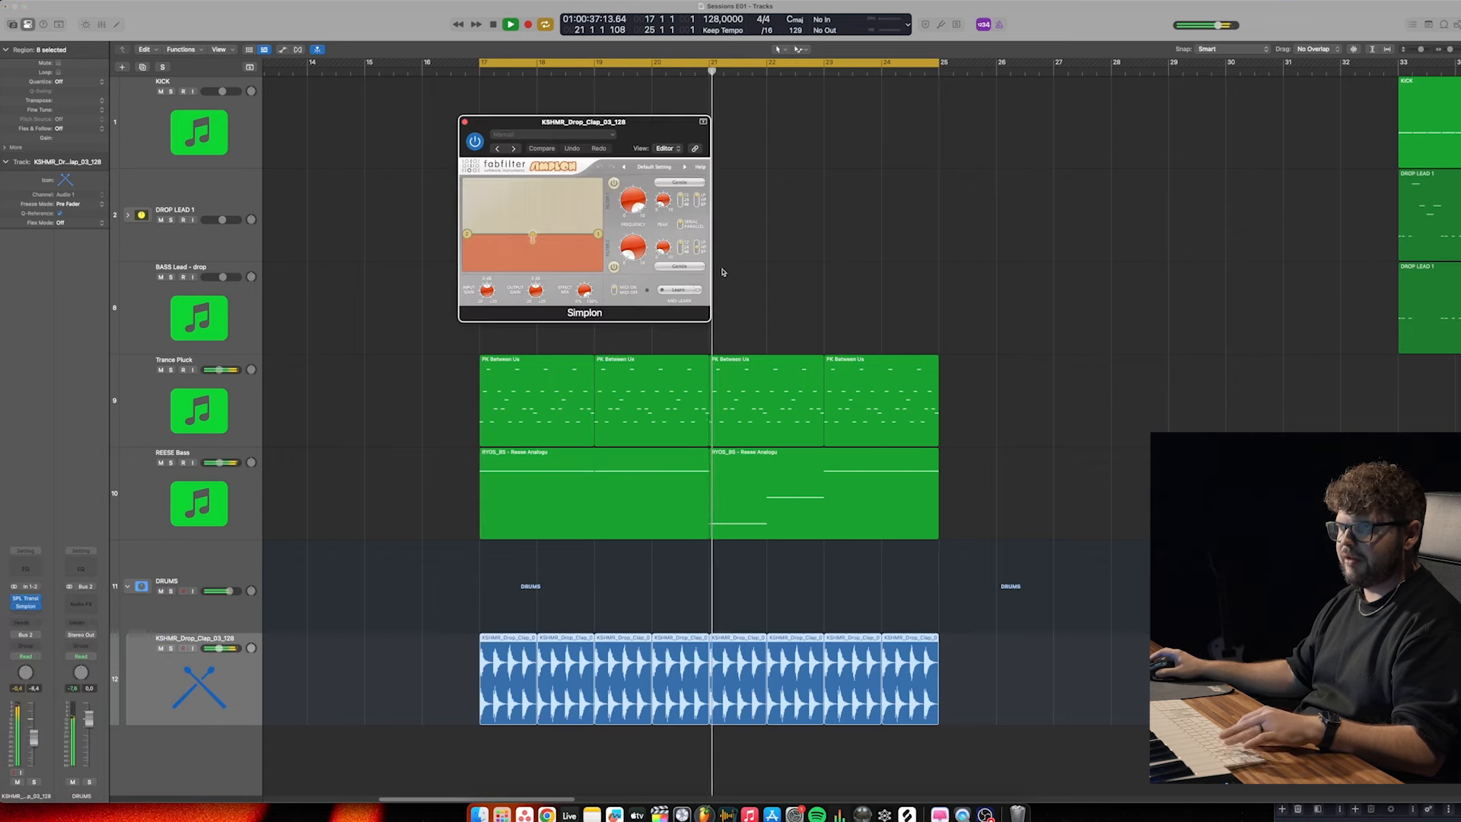
Automate Simplon's Filter 1 frequency on the clap track to rise from bar 17 to 75816 Hz at bar 25
key("a")
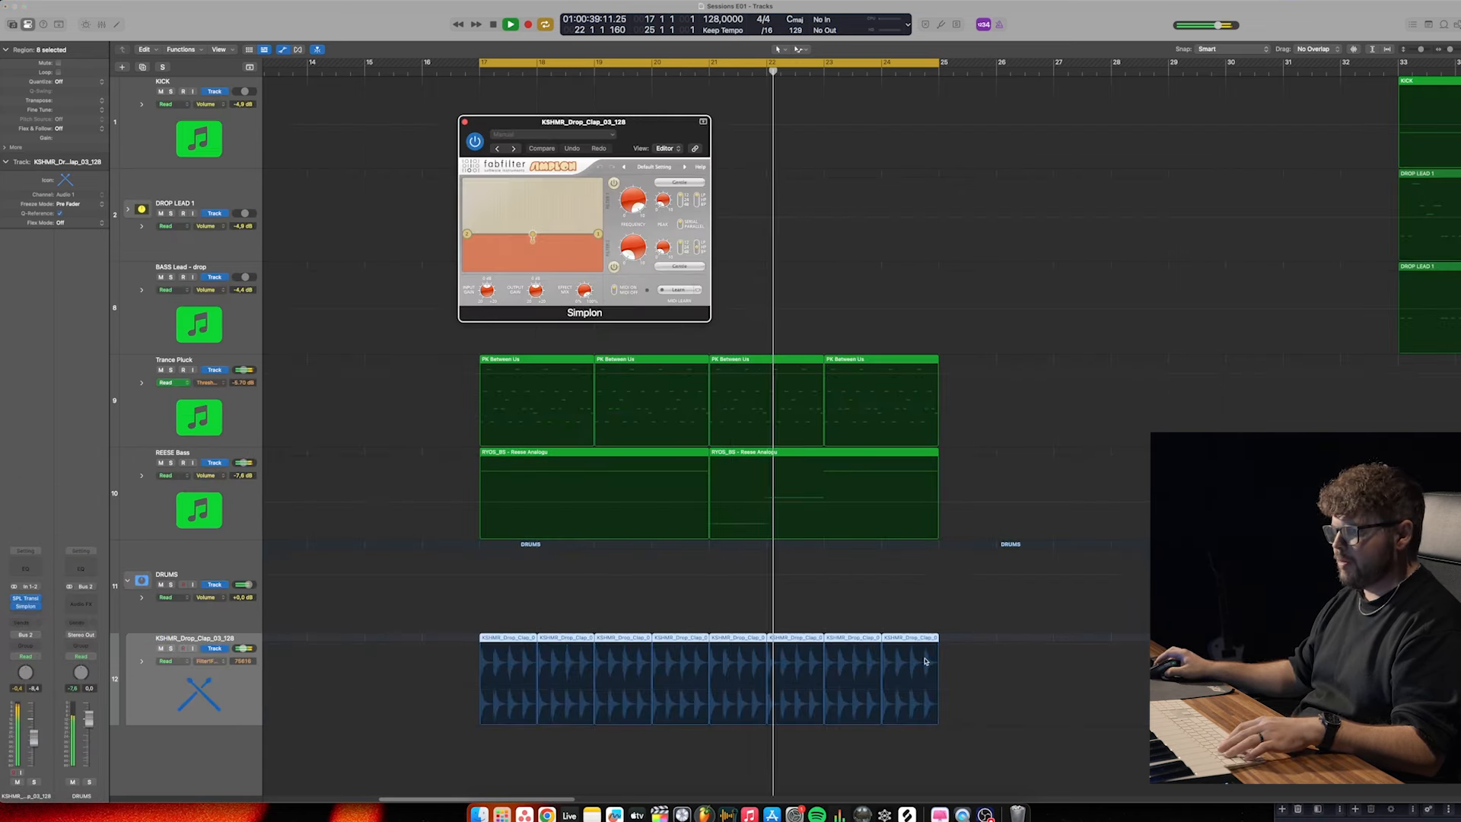
left_click(939, 648)
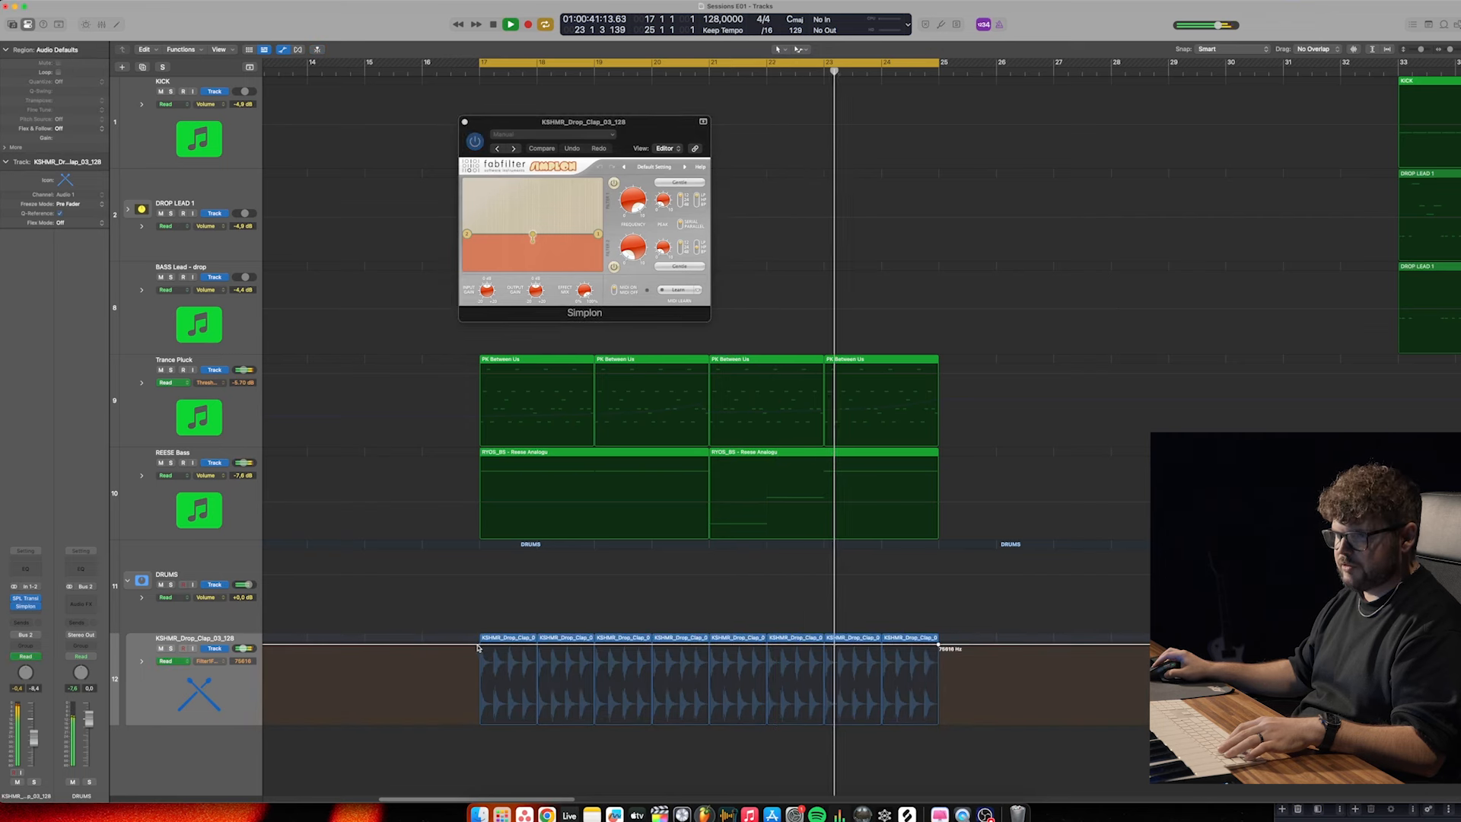
left_click_drag(480, 646, 463, 680)
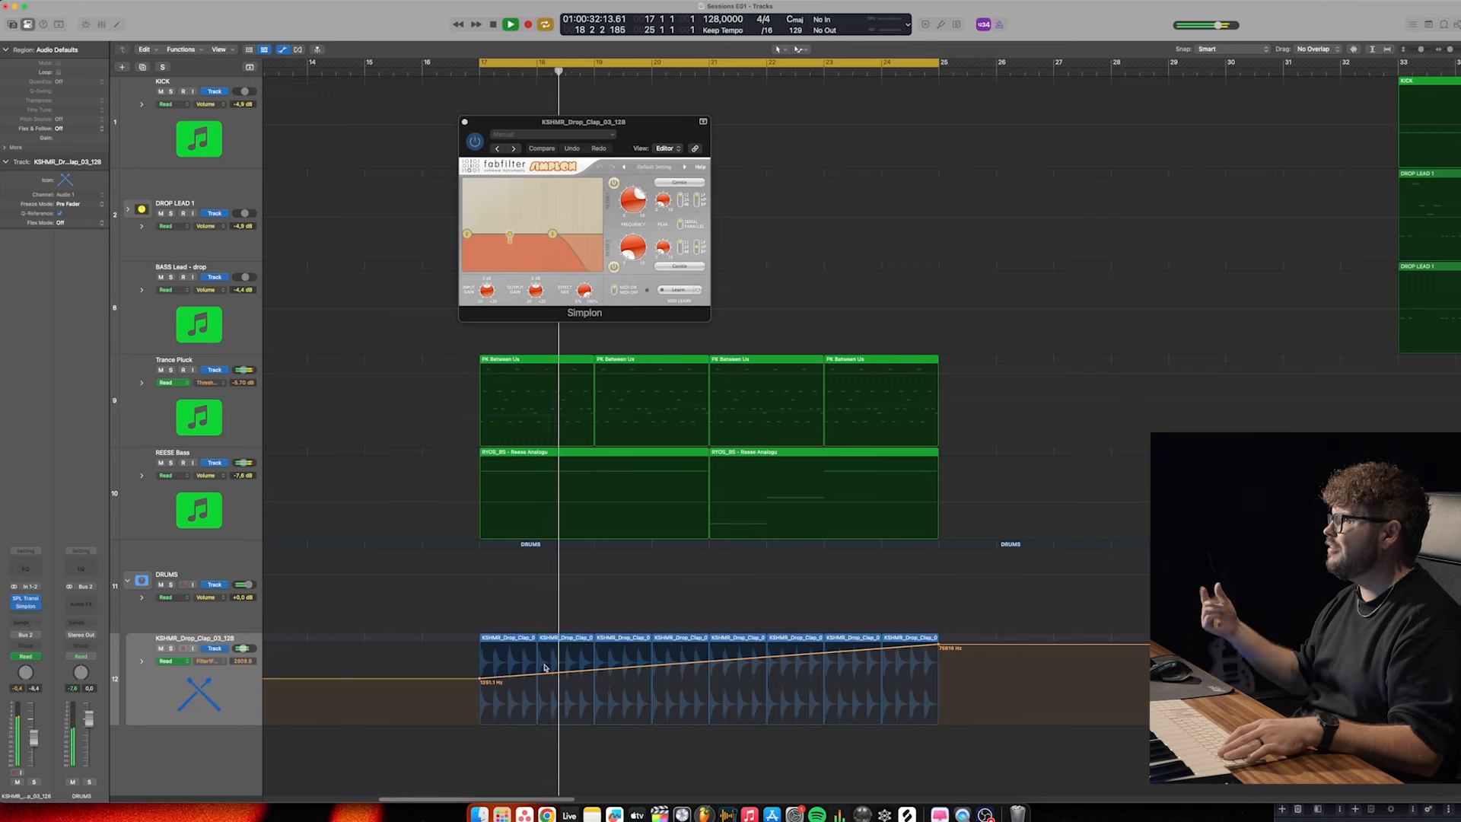
key("a")
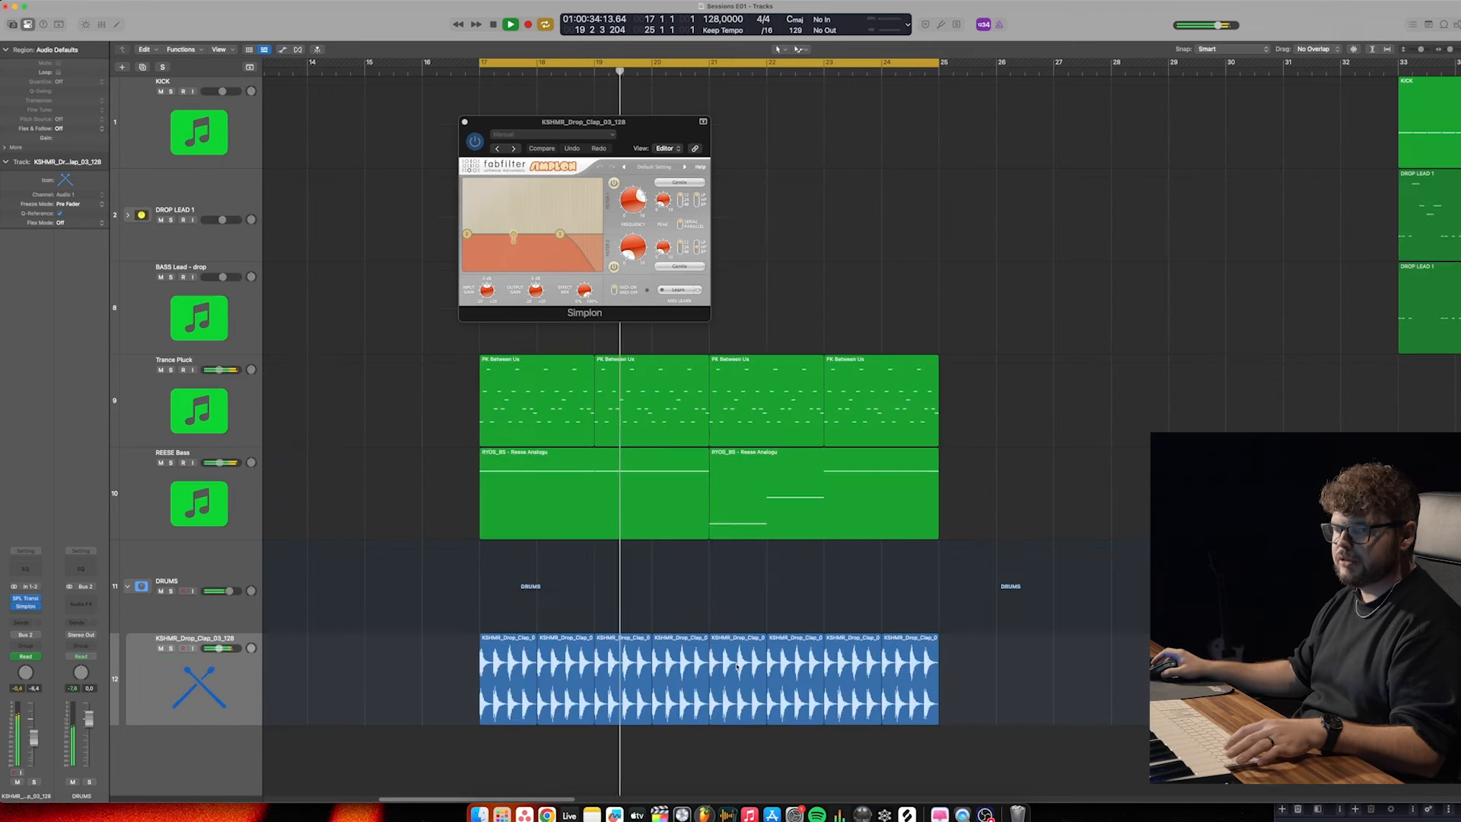
Copy seven of the one-bar clap regions and place them from bar 25 to fill the track up to bar 32
scroll(736, 667, "down", 2)
scroll(730, 635, "left", 4)
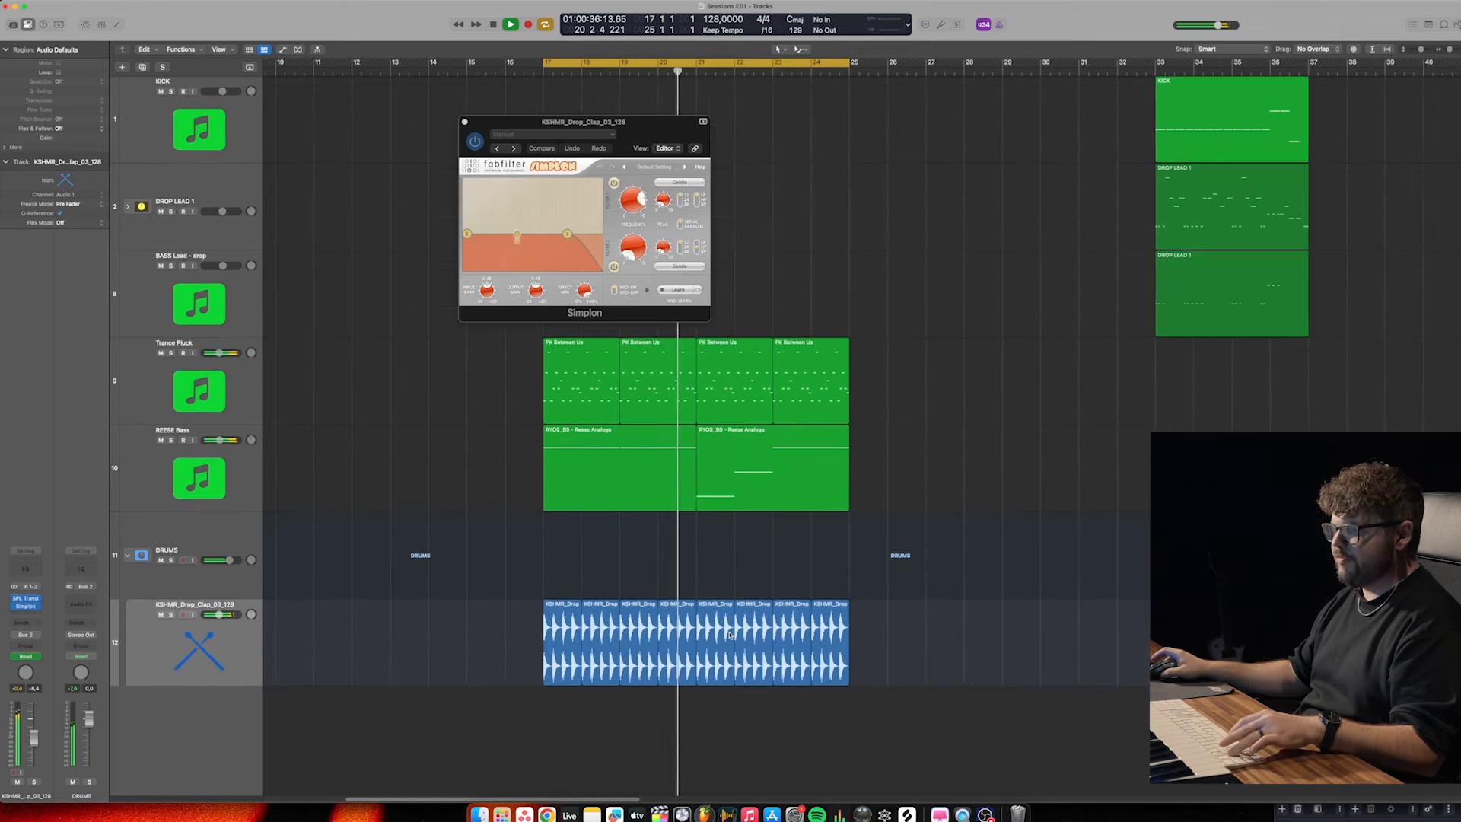
key("a")
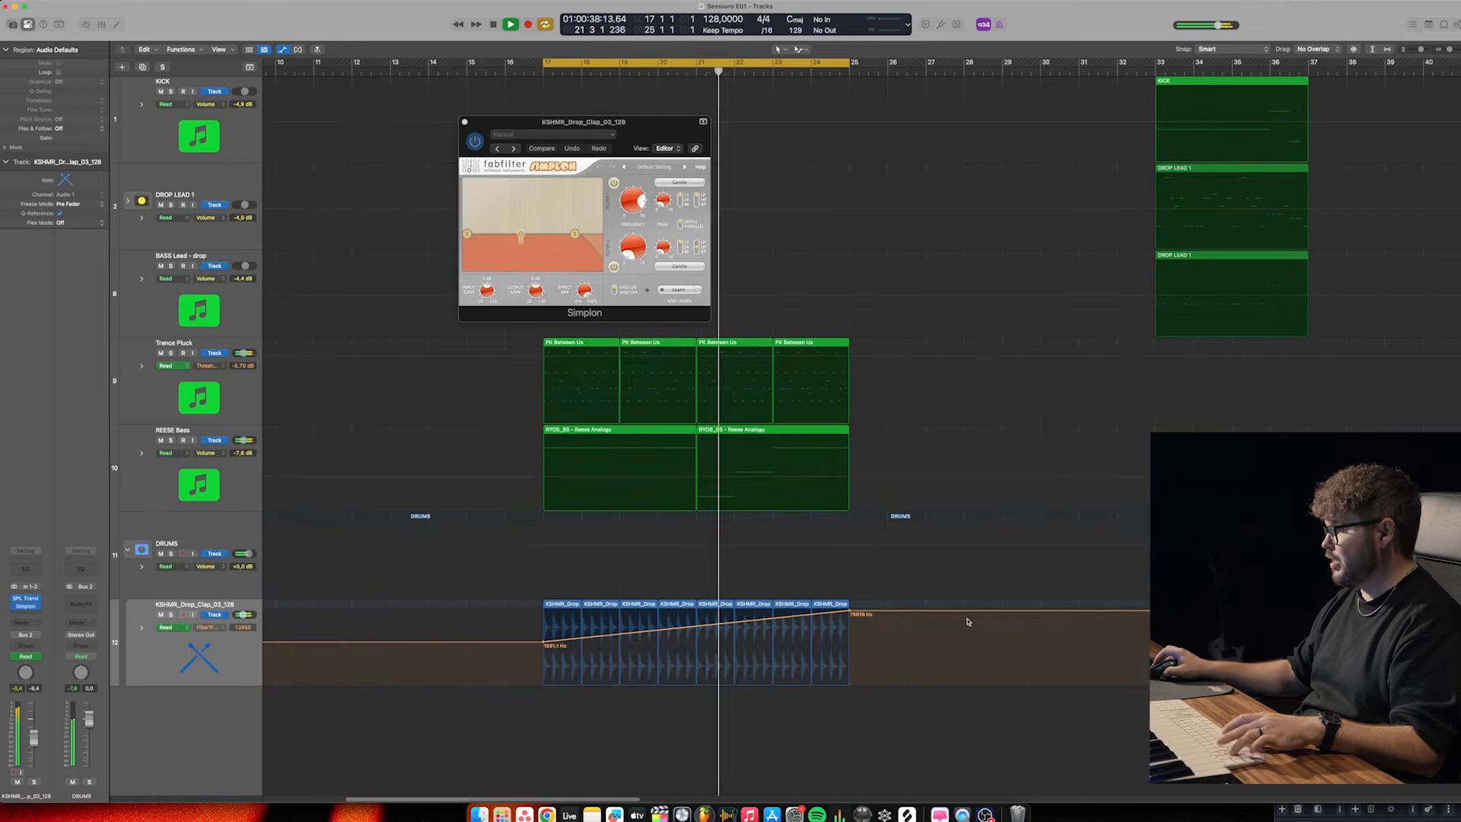
key("a")
left_click_drag(876, 699, 605, 630)
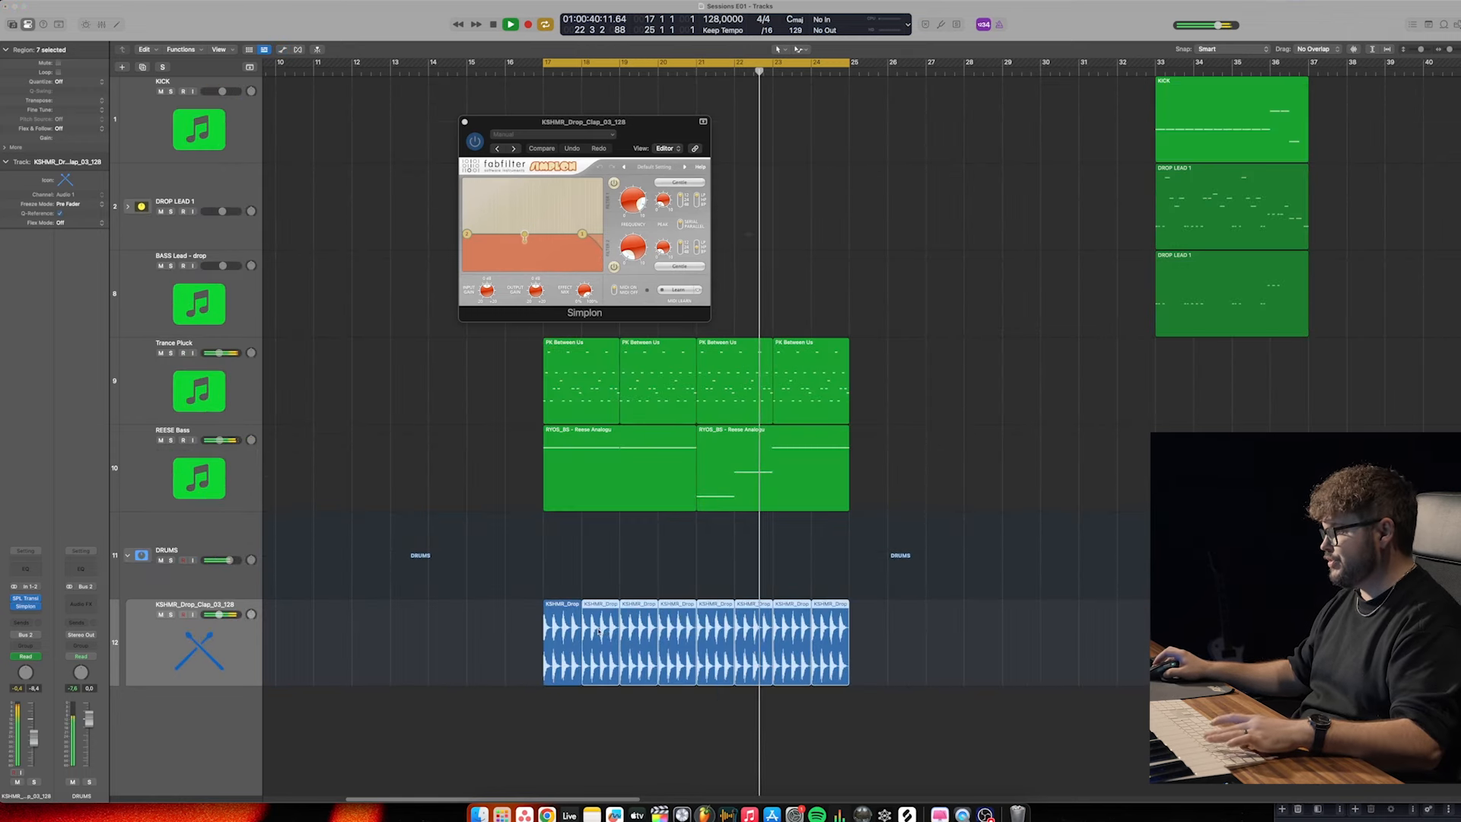
key("super+c")
left_click(760, 262)
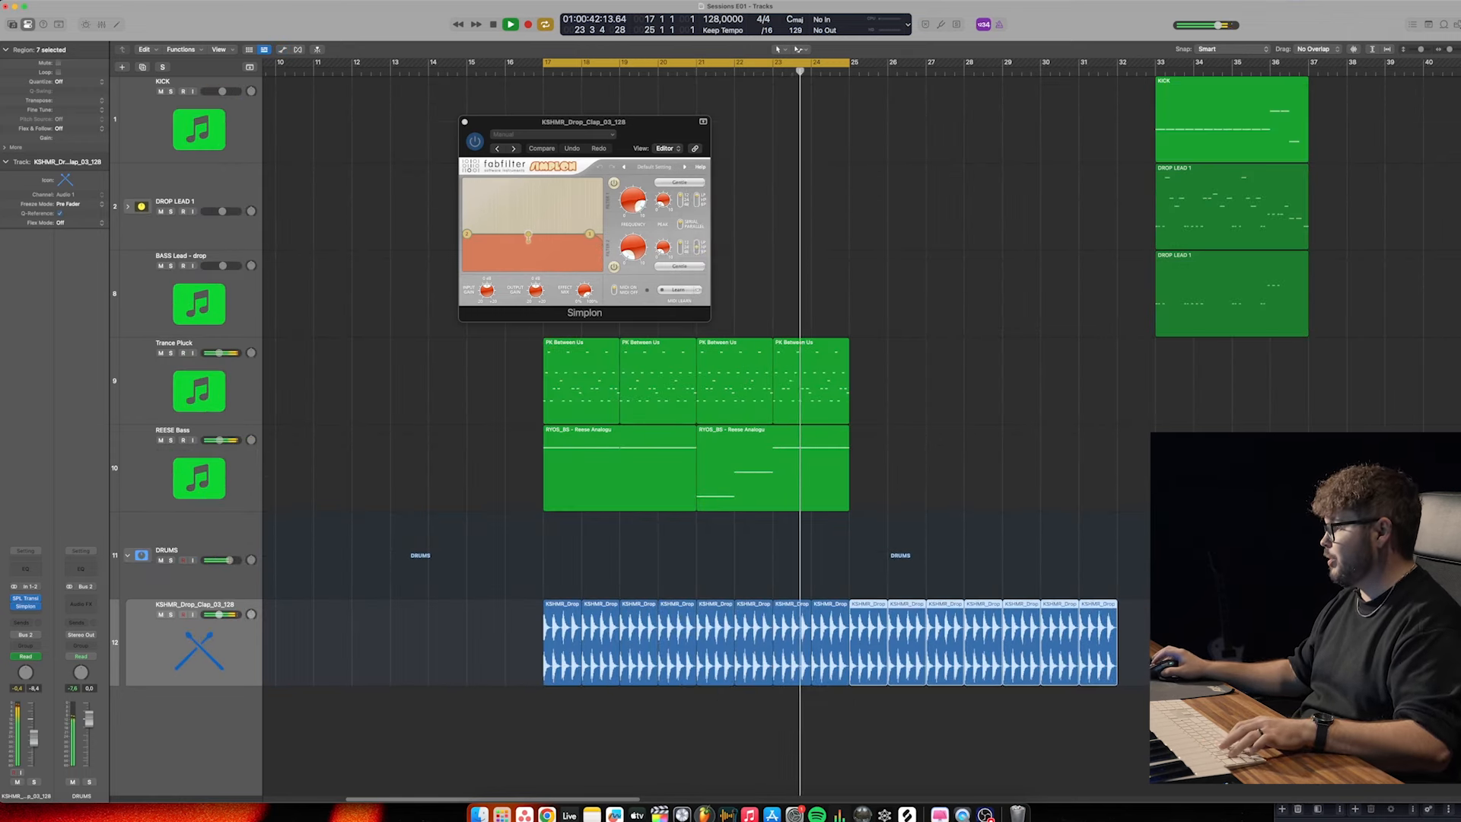
Extend the clap's filter automation ramp so its 75816 Hz end point sits near bar 31, and close the Simplon window
key("a")
left_click_drag(851, 613, 1076, 613)
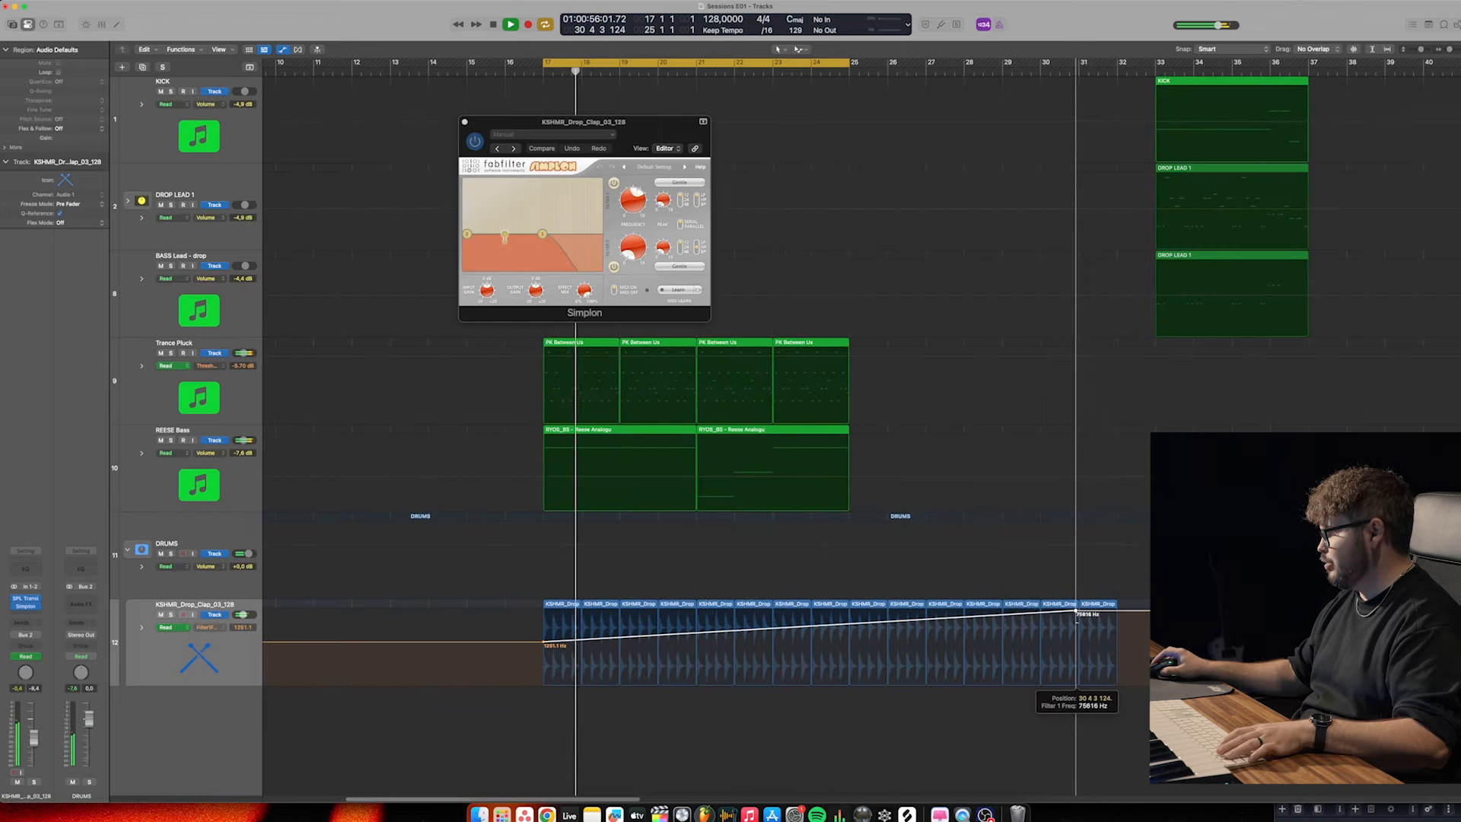
key("a")
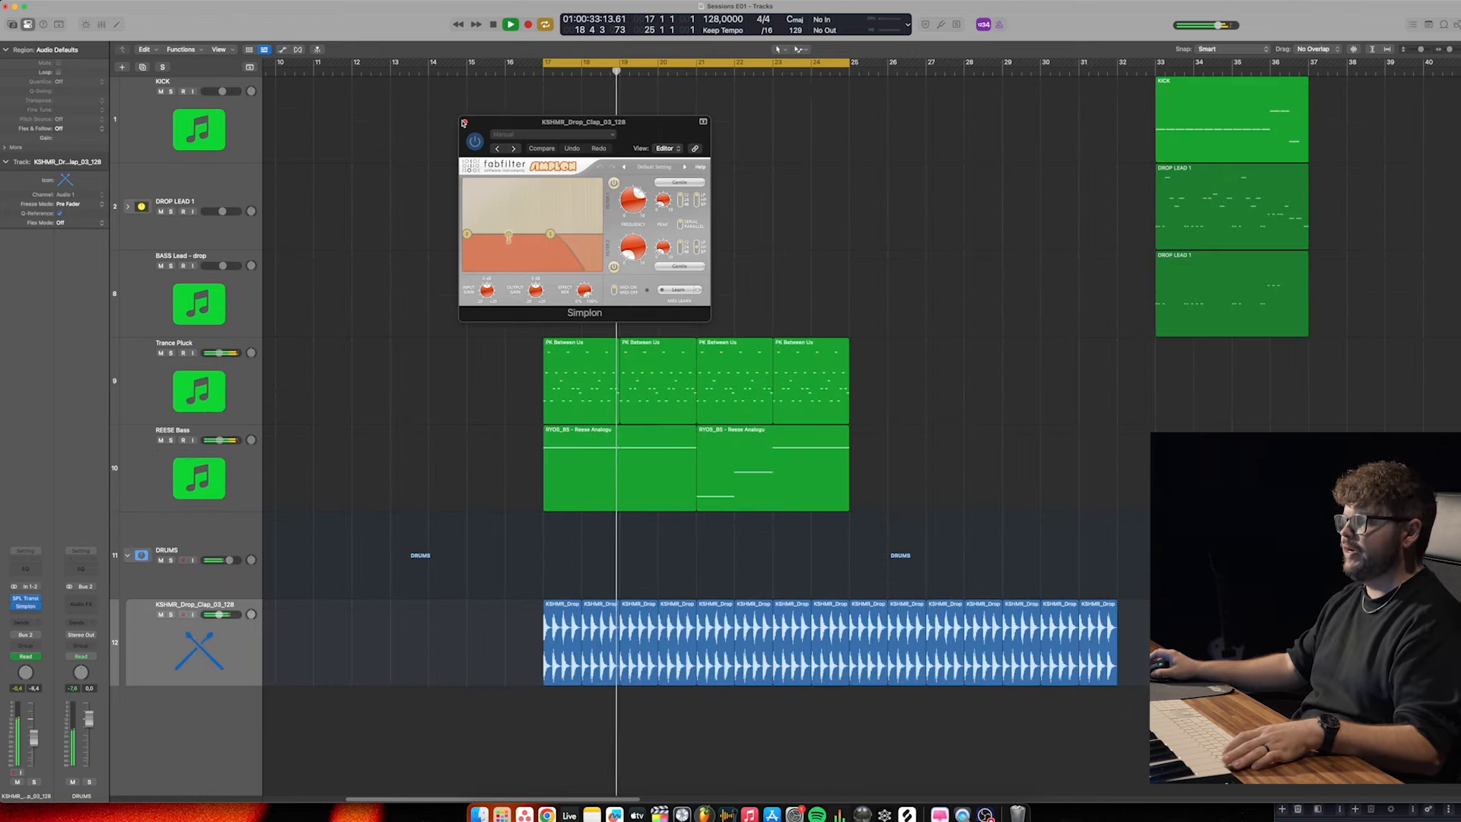
left_click(463, 122)
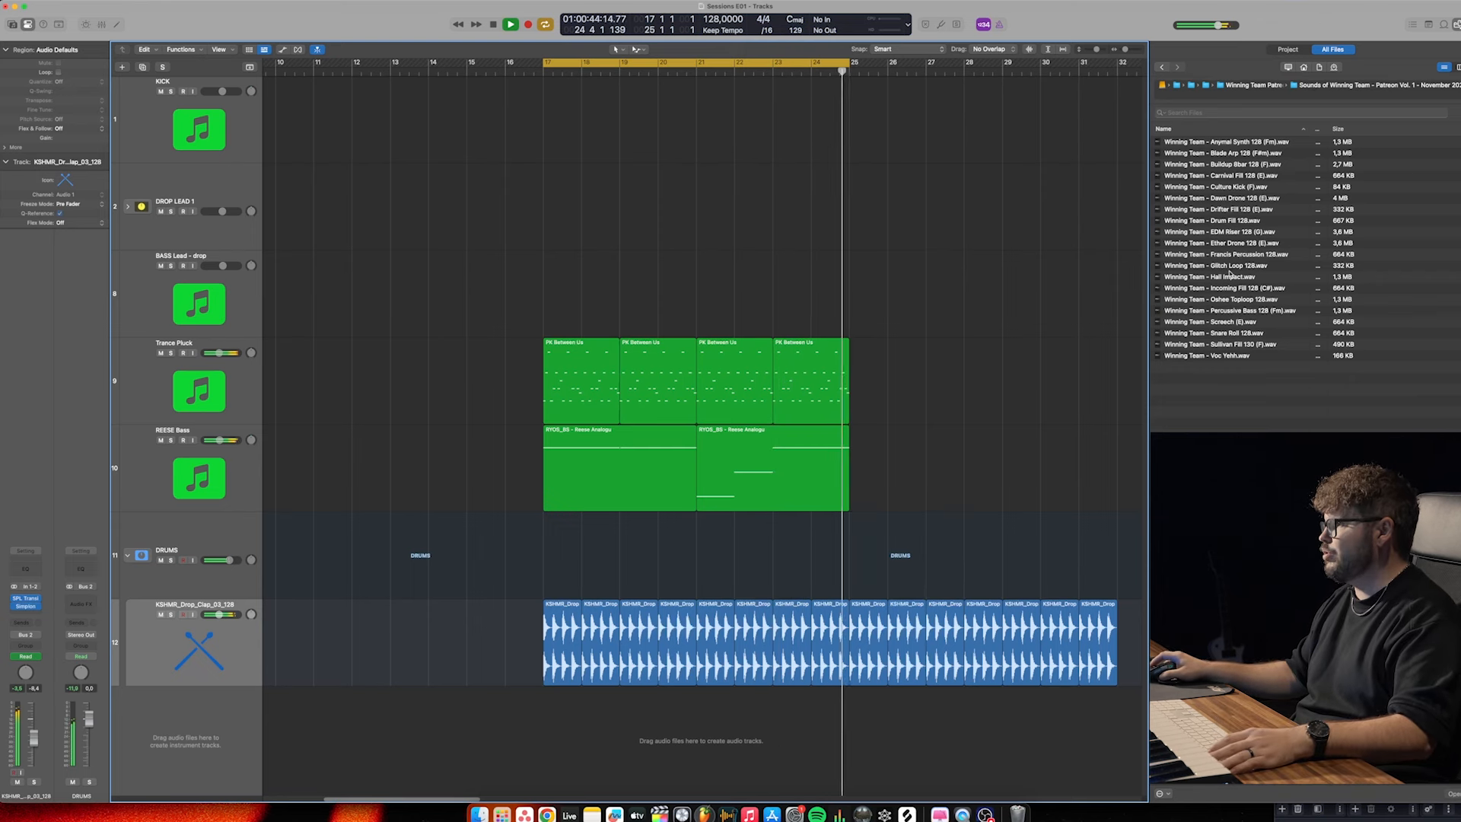
Stop playback and audition Winning Team - Dawn Drone 128 (E).wav from the Winning Team sample folder
key("space")
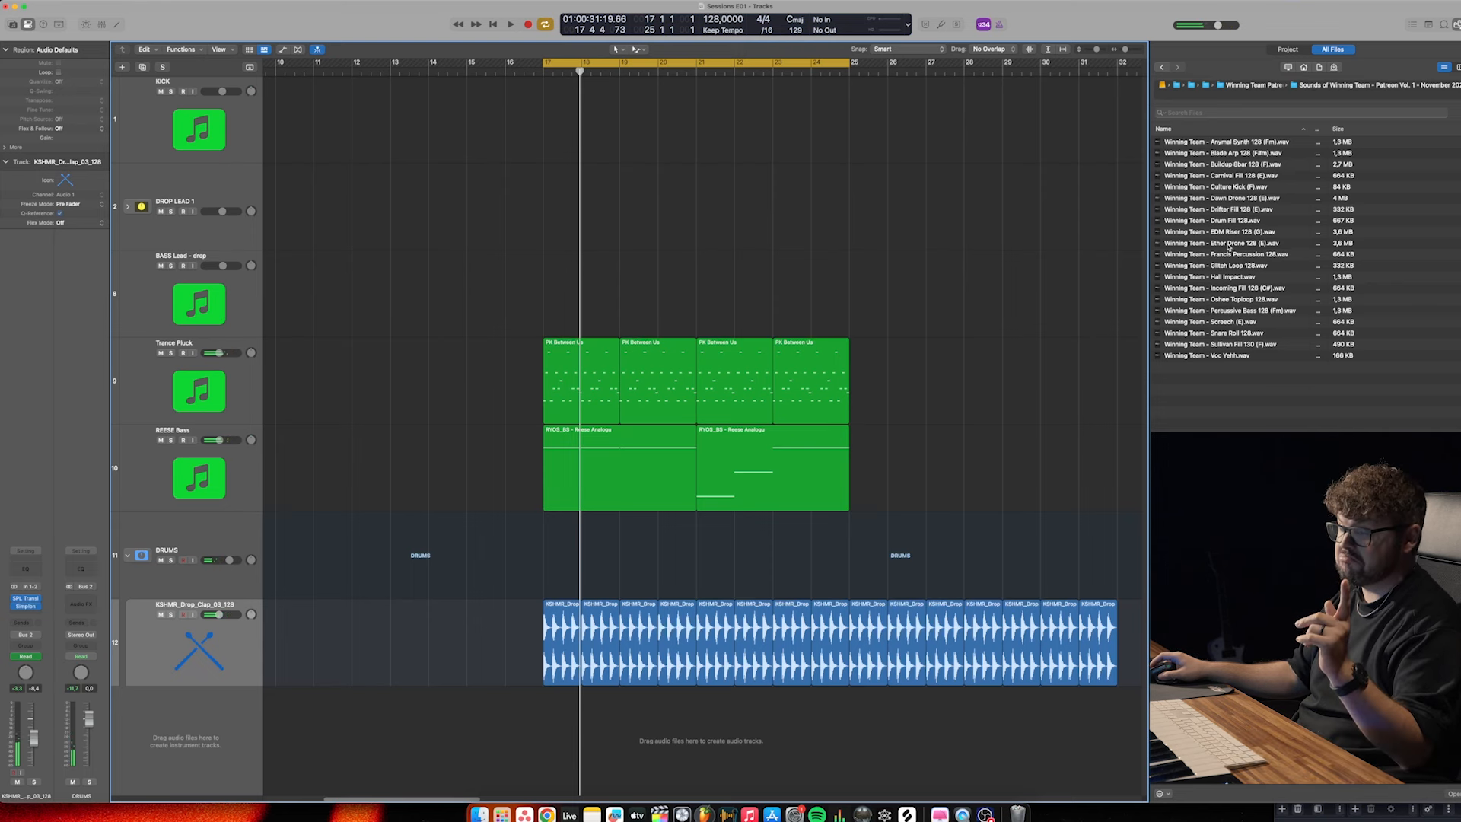
left_click(1246, 198)
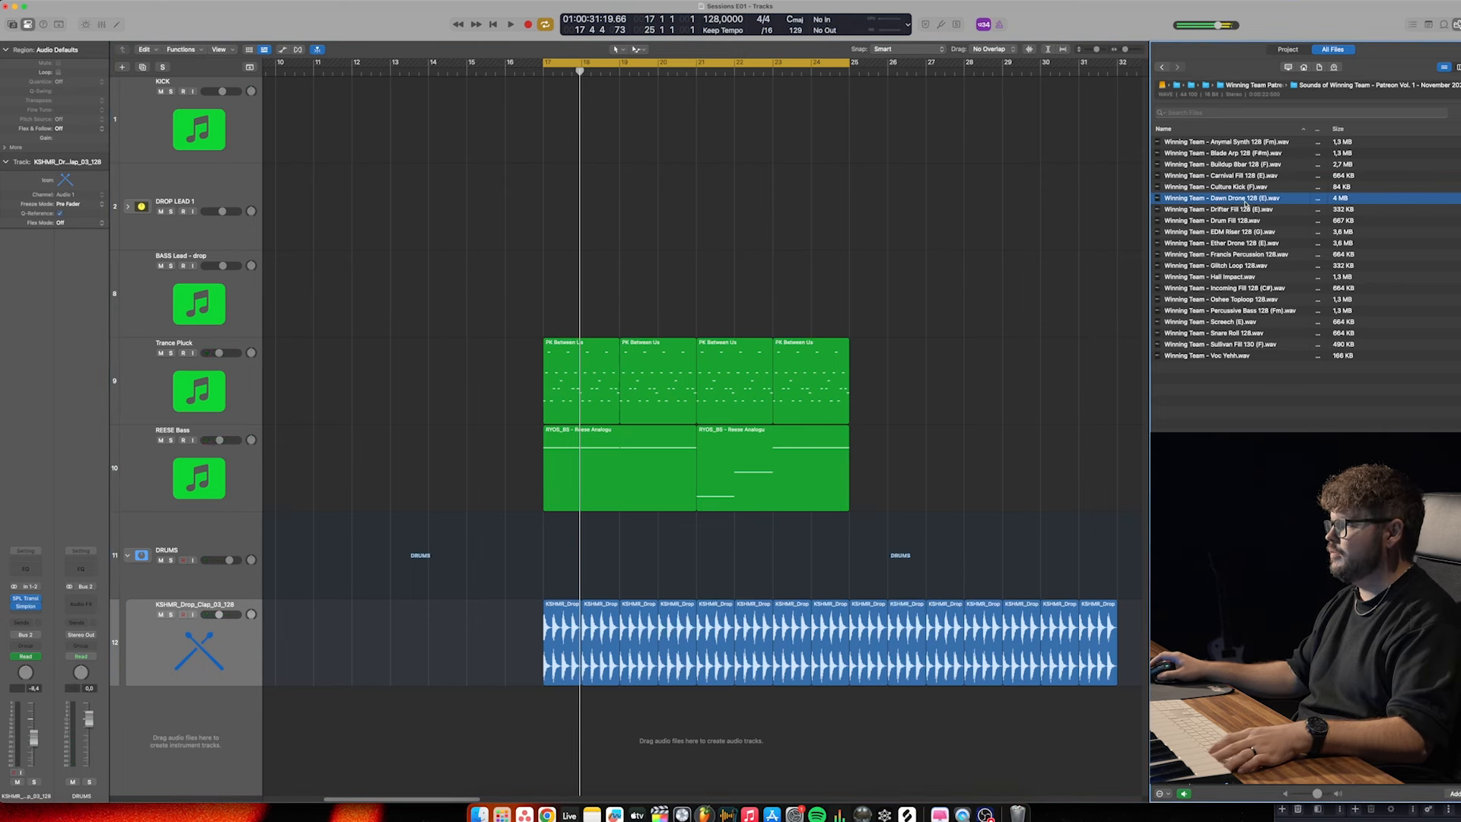
Place the Winning Team Dawn Drone 128 (E) sample on a new track at bar 17 and transpose it up 1 semitone
key("space")
left_click_drag(1242, 199, 546, 694)
key("space")
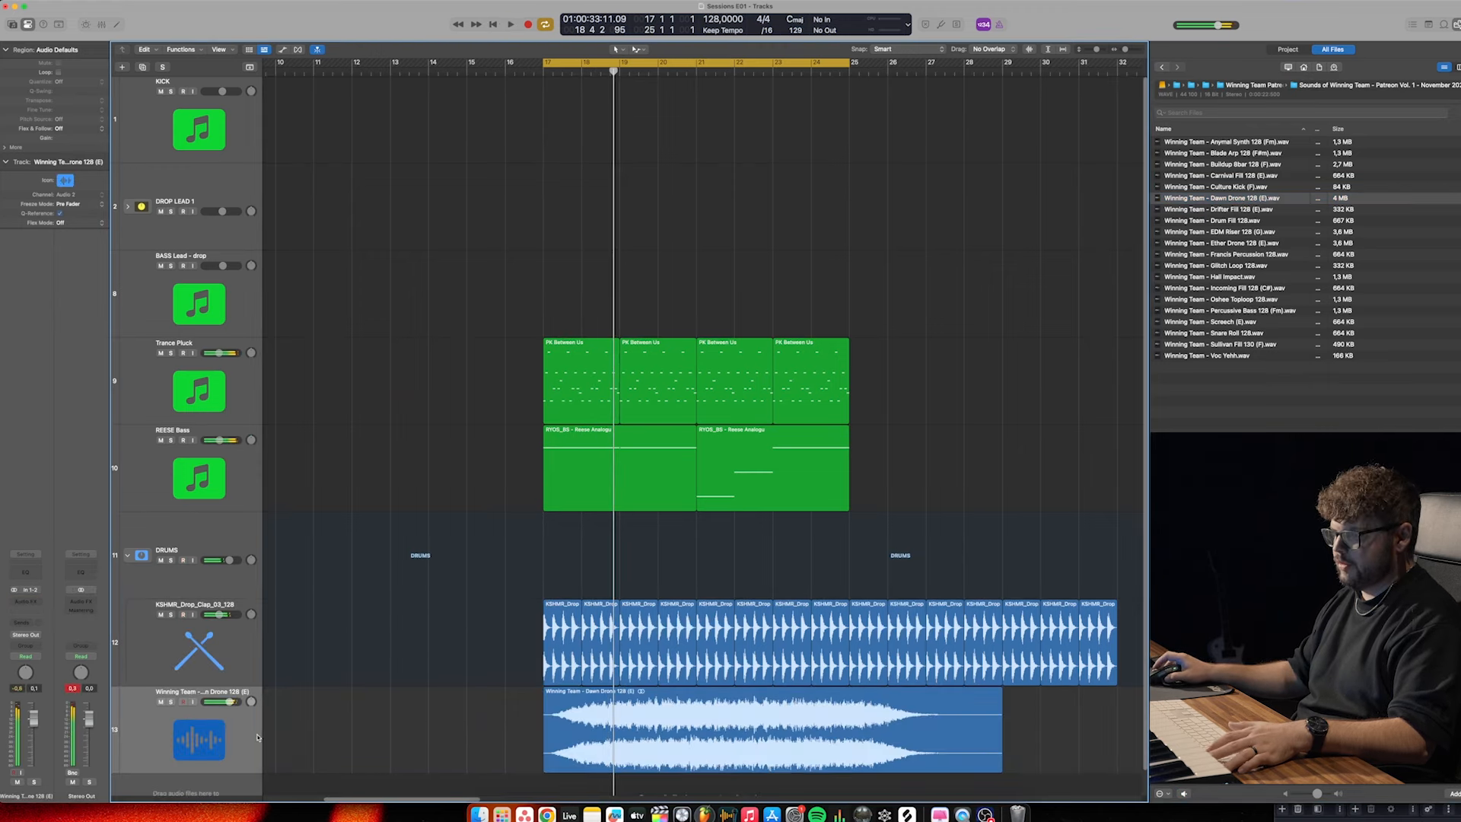
left_click(215, 740)
left_click_drag(83, 101, 83, 98)
Put the drone track into a new summing track stack and rename the stack FX
right_click(155, 730)
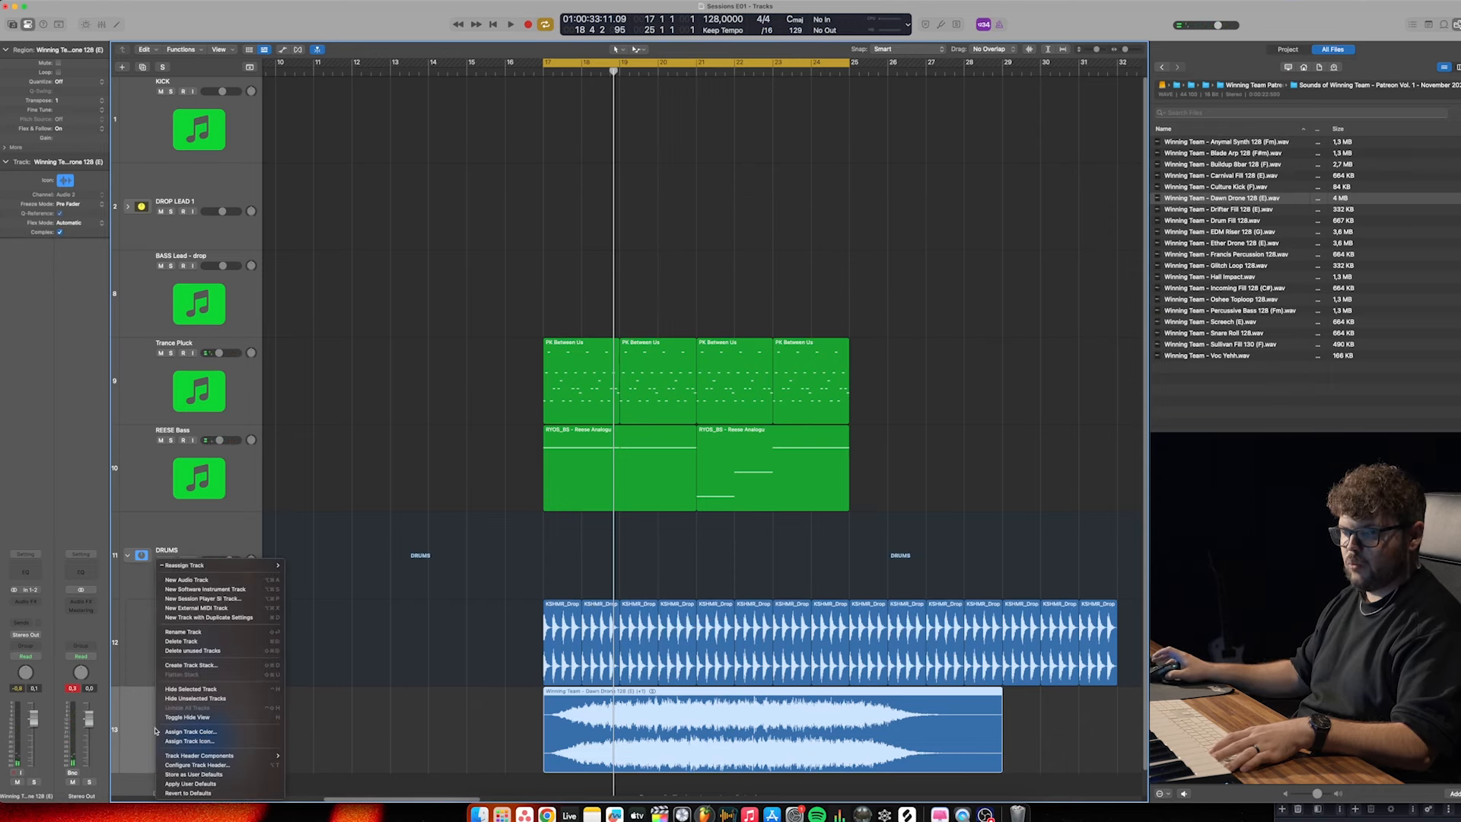
left_click(193, 666)
key("Return")
double_click(178, 721)
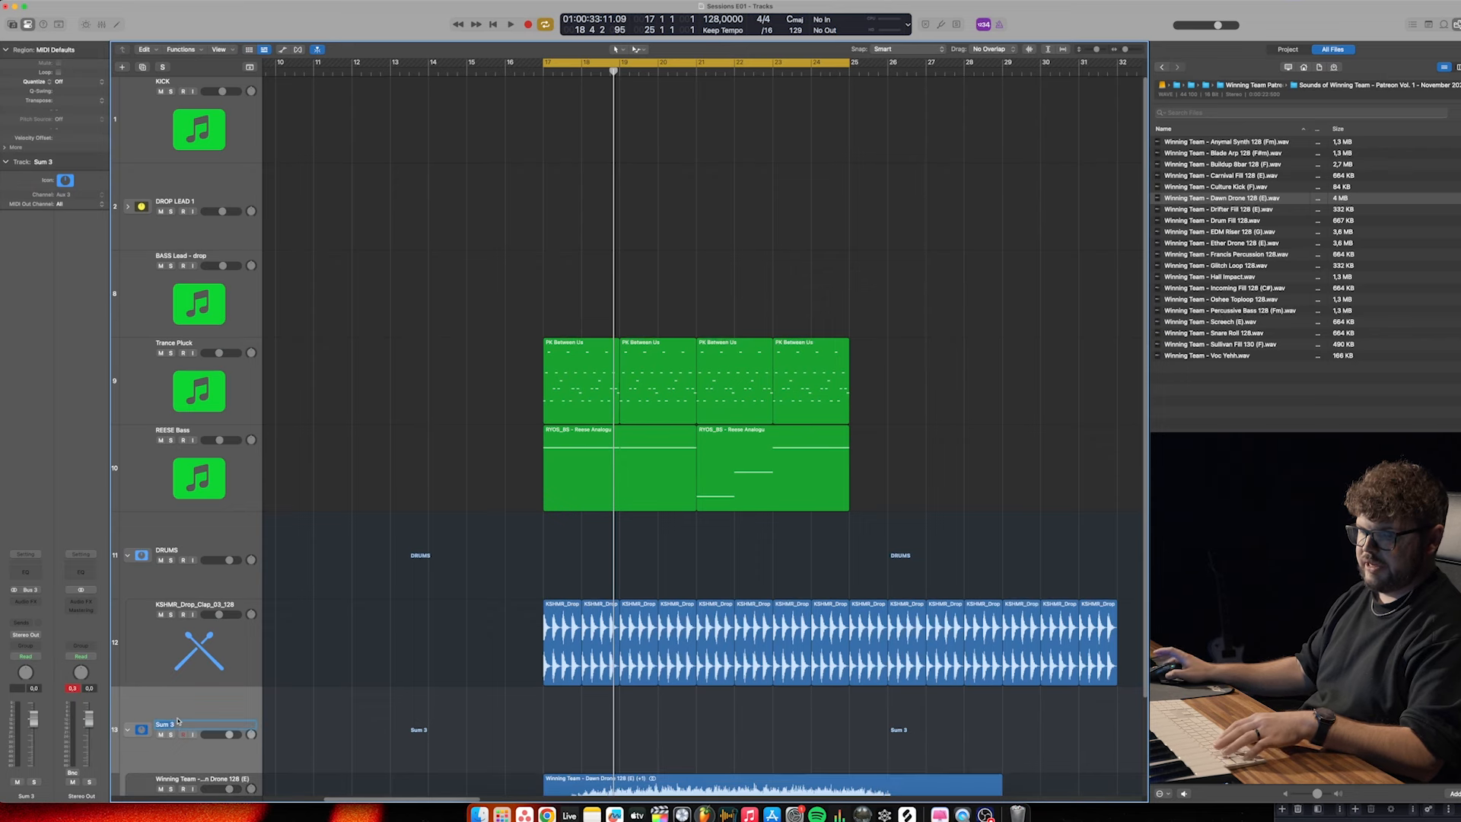
type("FX")
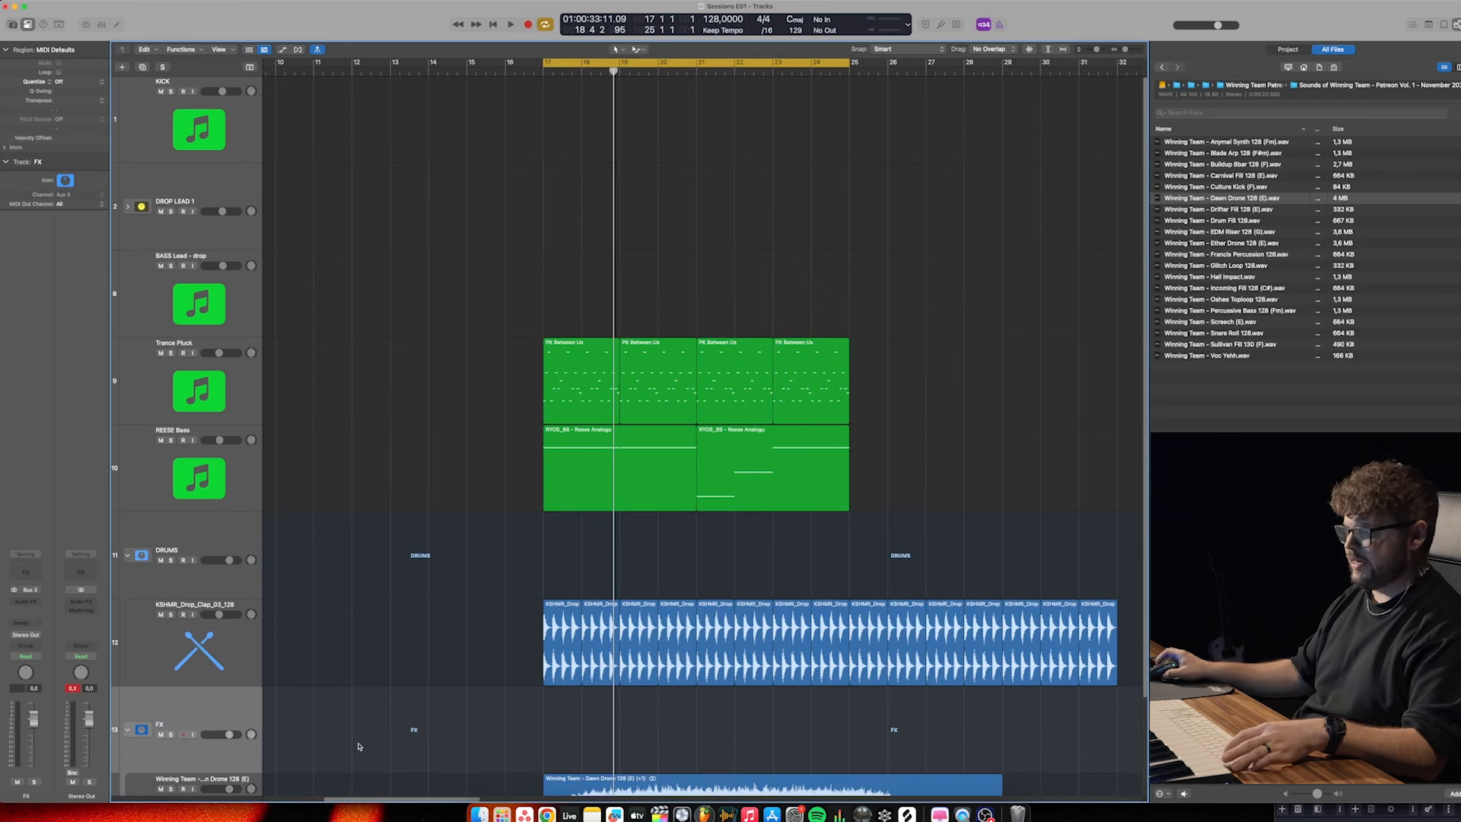
During playback, lower the volume of the FX stack slightly and turn down the drone track further
scroll(473, 680, "down", 3)
key("space")
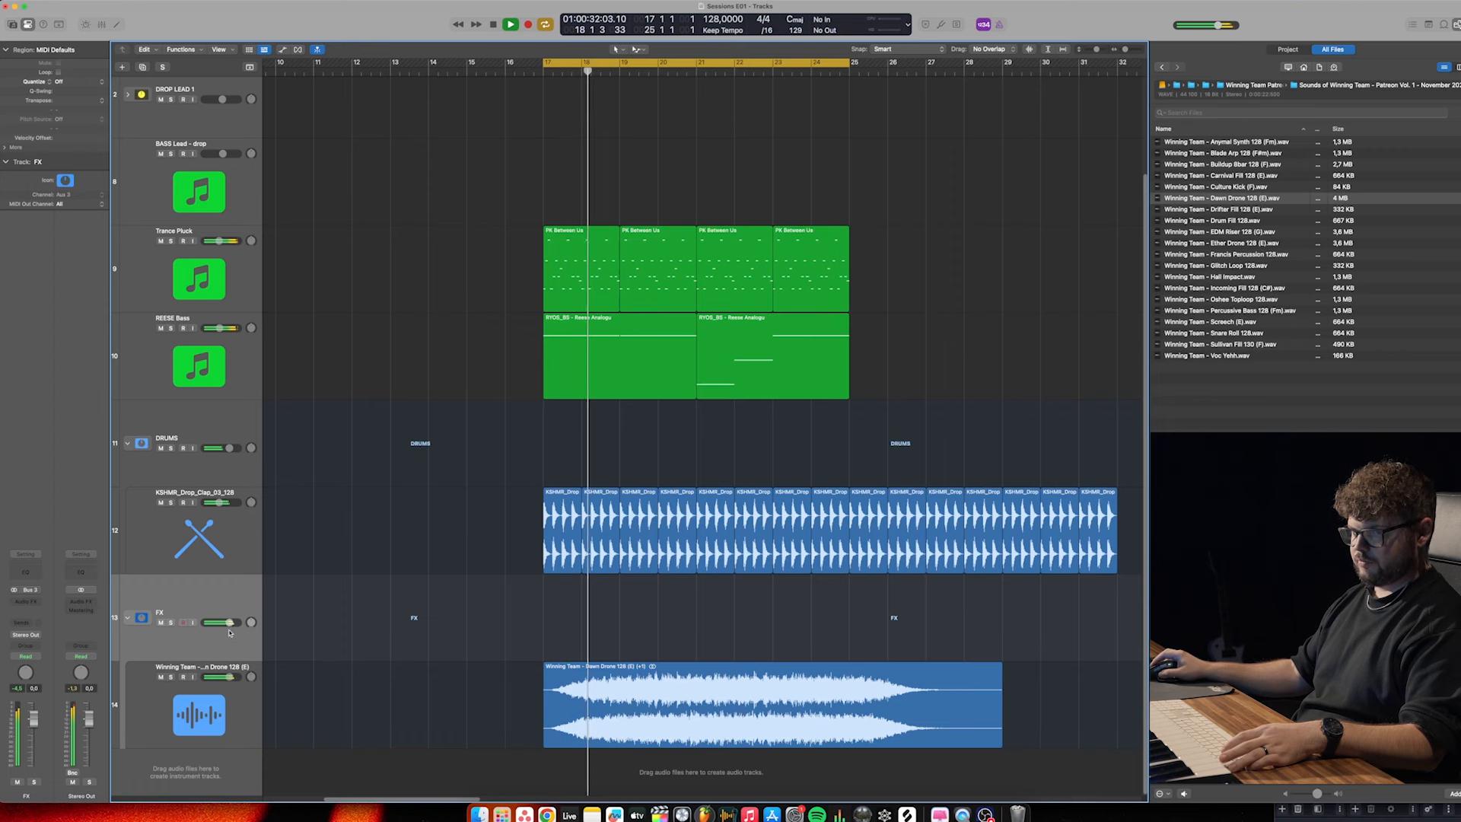
left_click_drag(229, 623, 225, 622)
left_click_drag(230, 676, 218, 678)
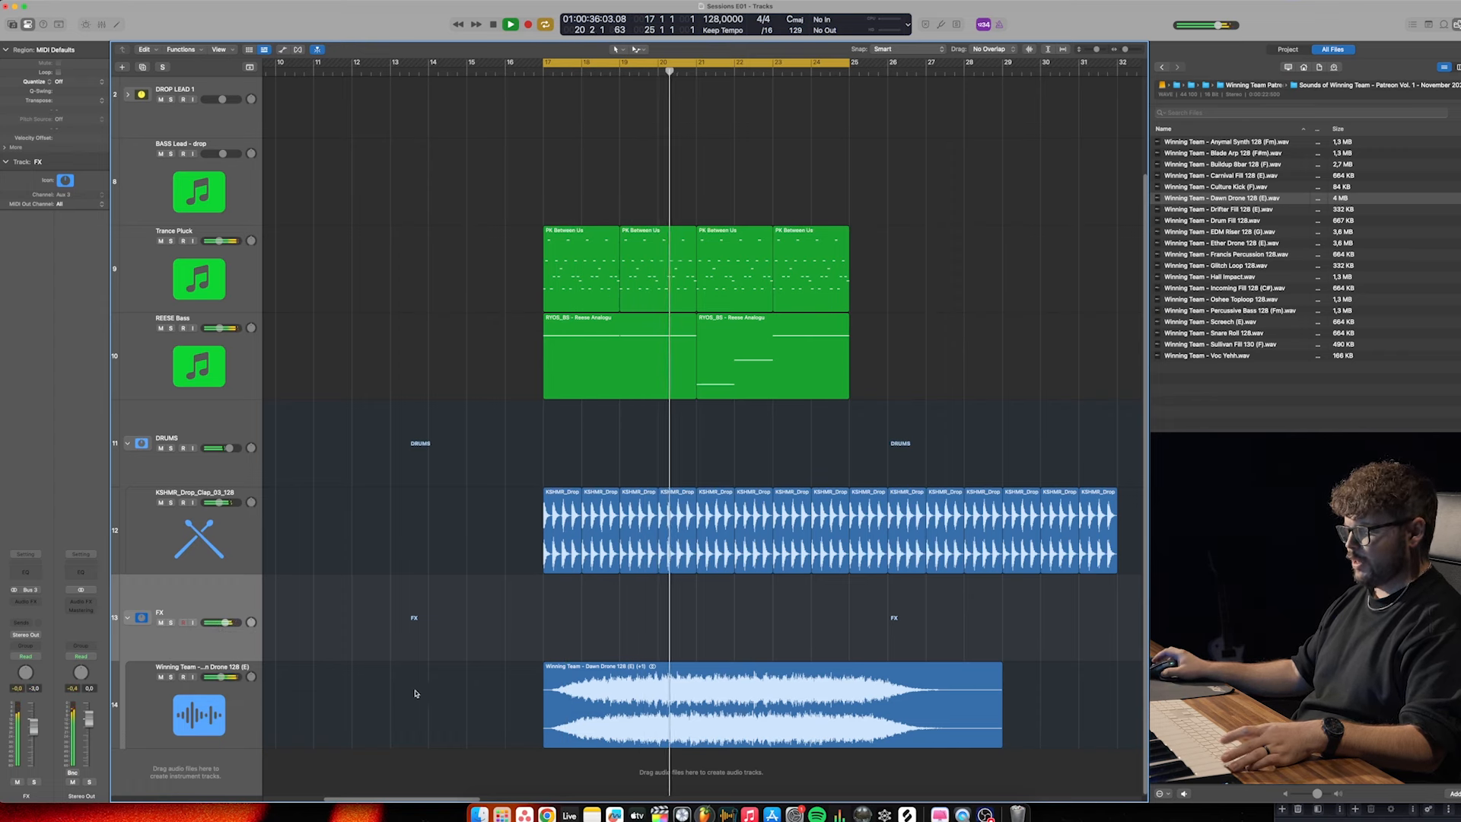
scroll(427, 695, "down", 2)
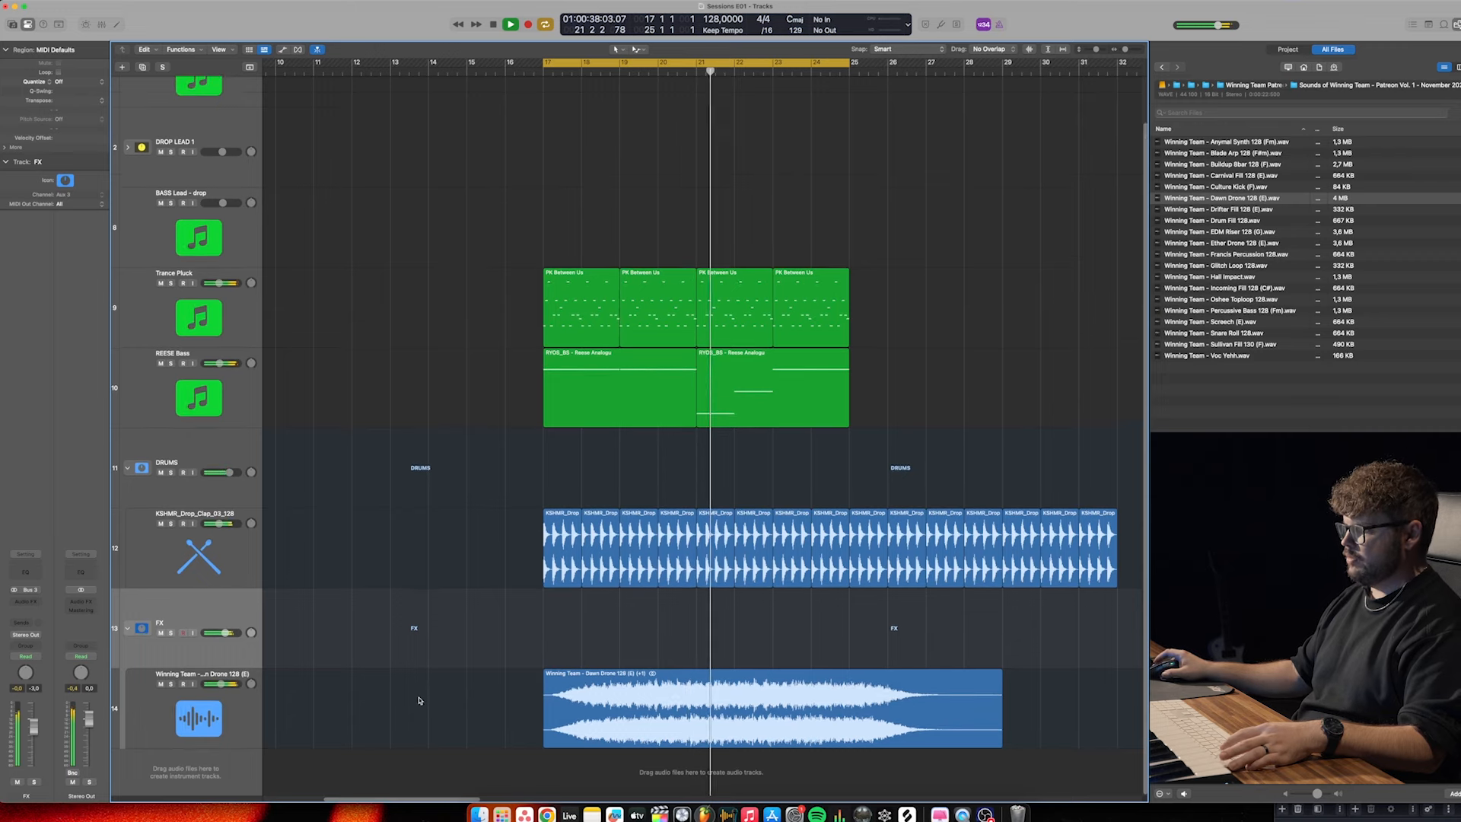
Solo the Dawn Drone track and insert a stereo Pro-Q 3 equalizer on it
left_click(217, 701)
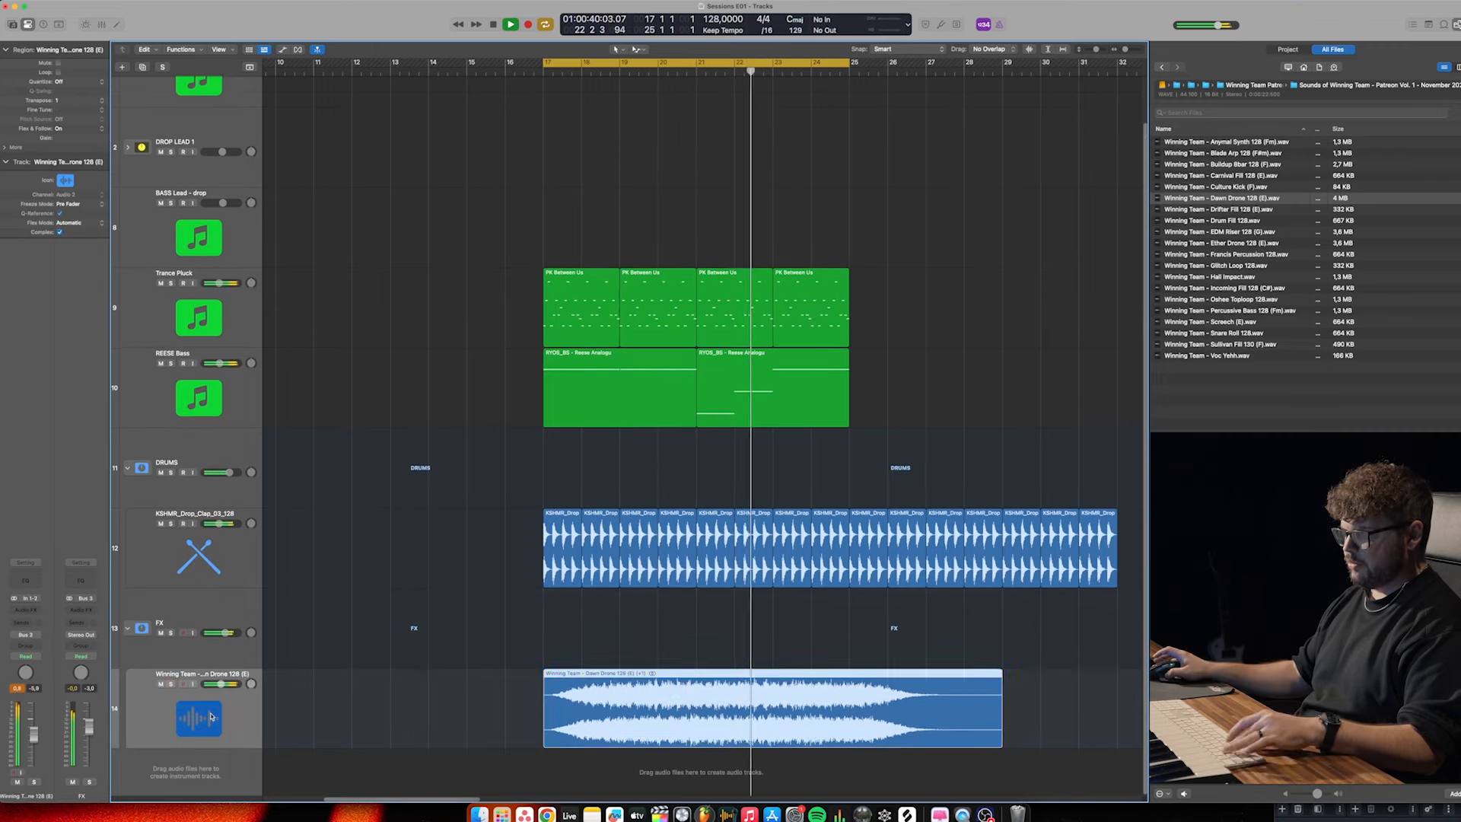
key("s")
left_click(29, 610)
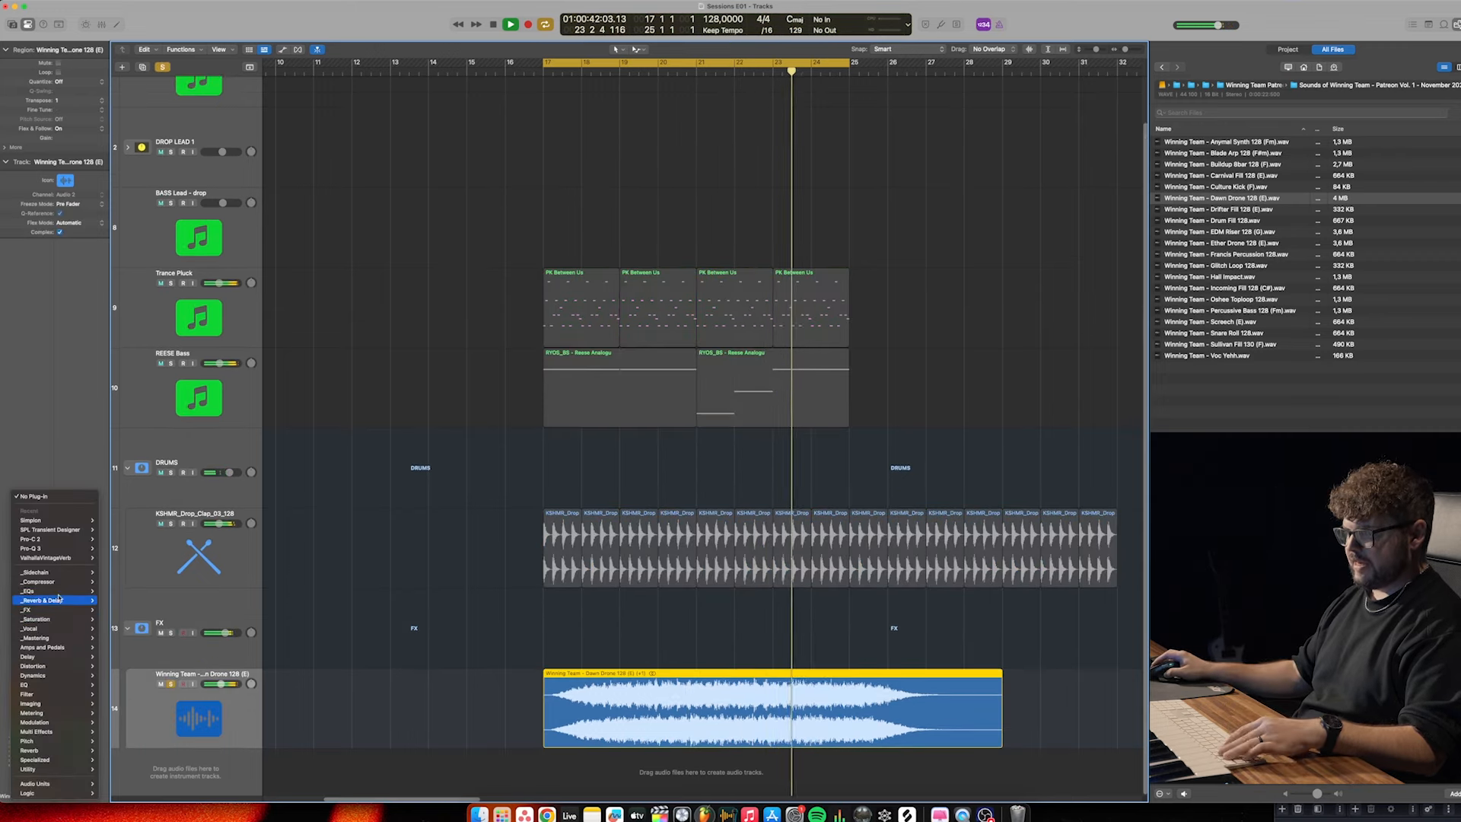
mouse_move(45, 581)
mouse_move(114, 628)
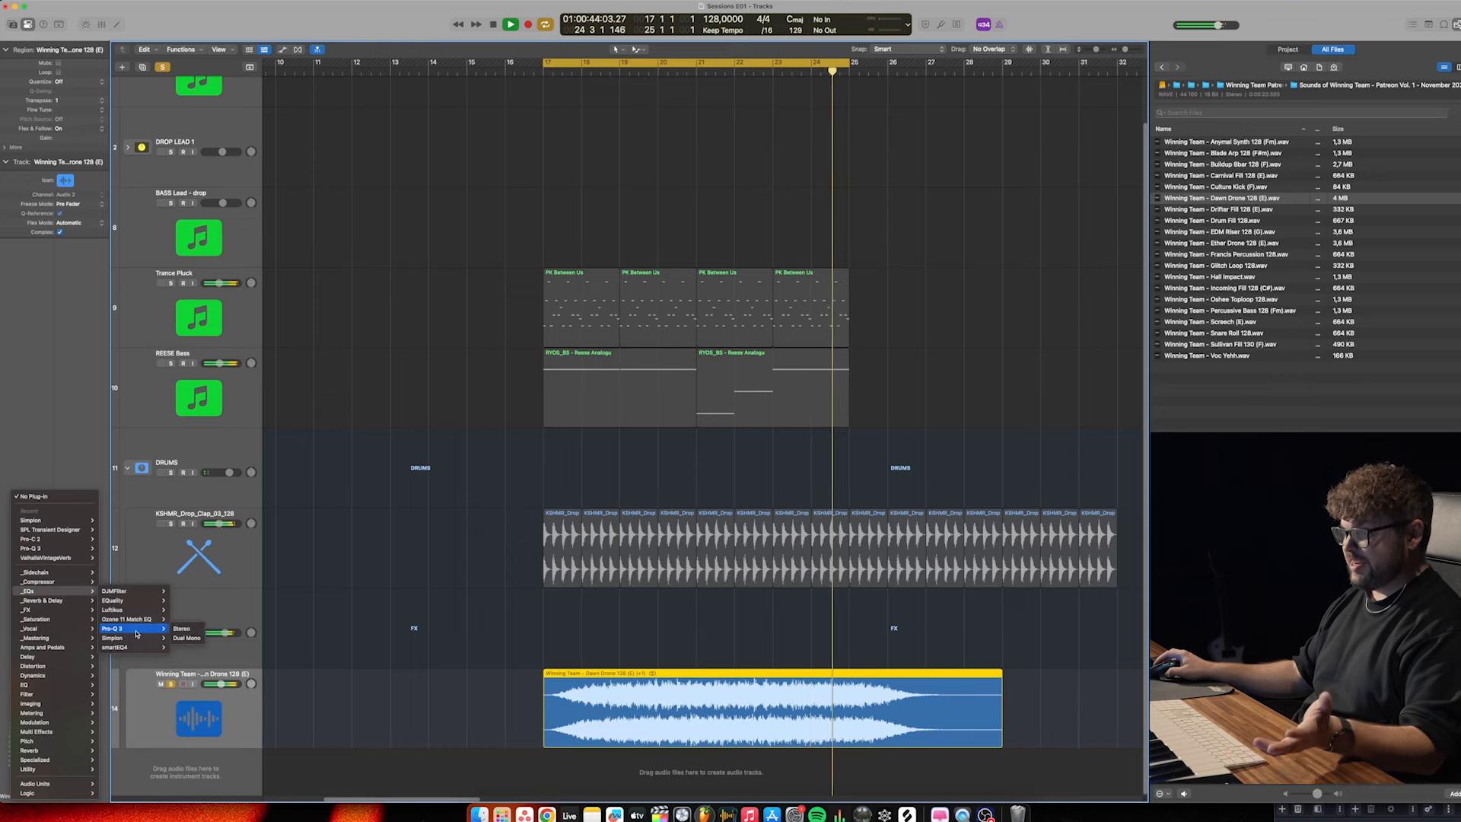
left_click(181, 630)
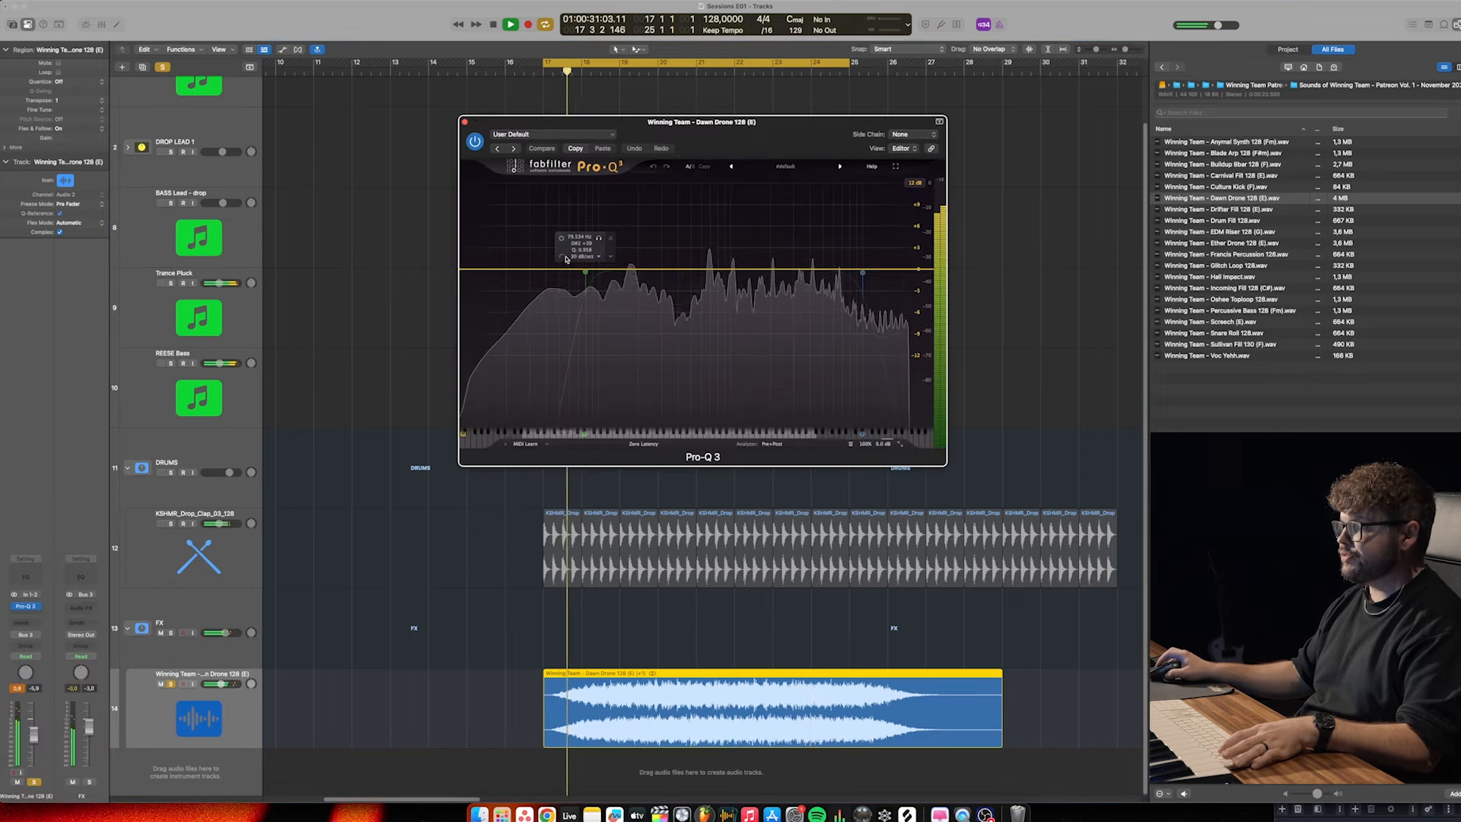
Apply a low cut at around 180 Hz to the drone in Pro-Q 3, then unsolo it and check it in the mix
left_click_drag(584, 272, 622, 277)
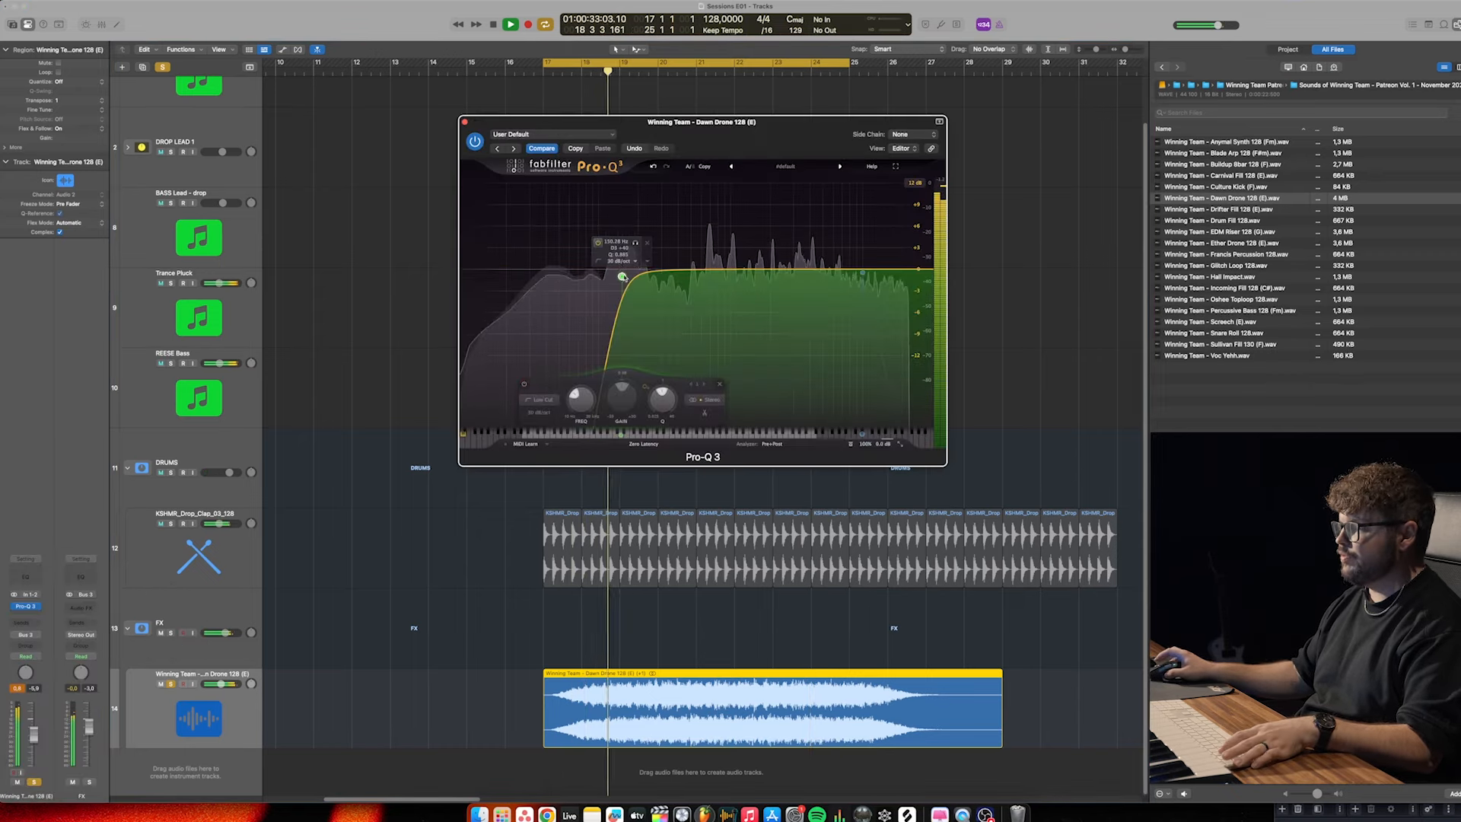
left_click_drag(621, 277, 633, 275)
key("s")
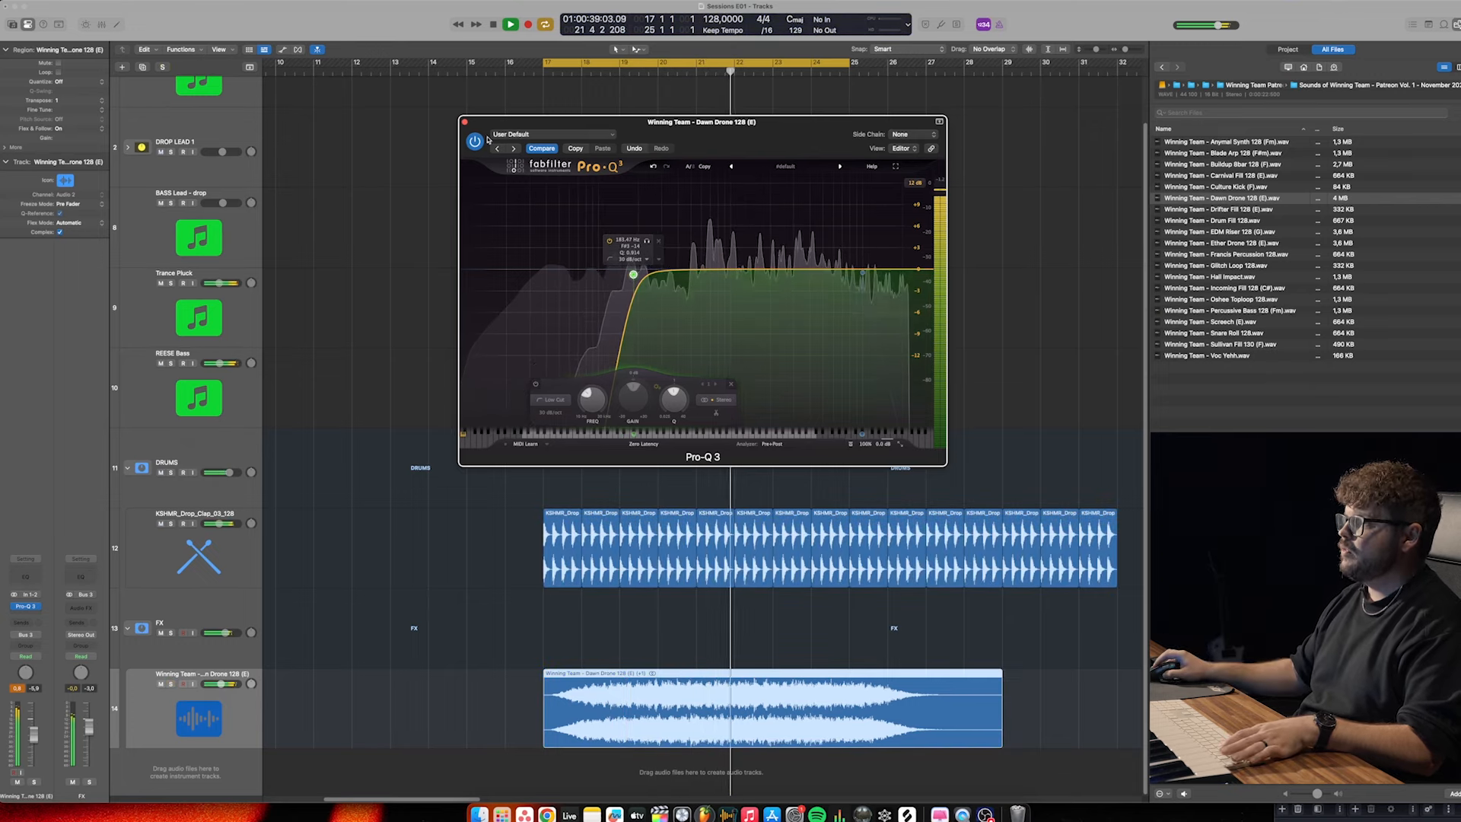
left_click(465, 122)
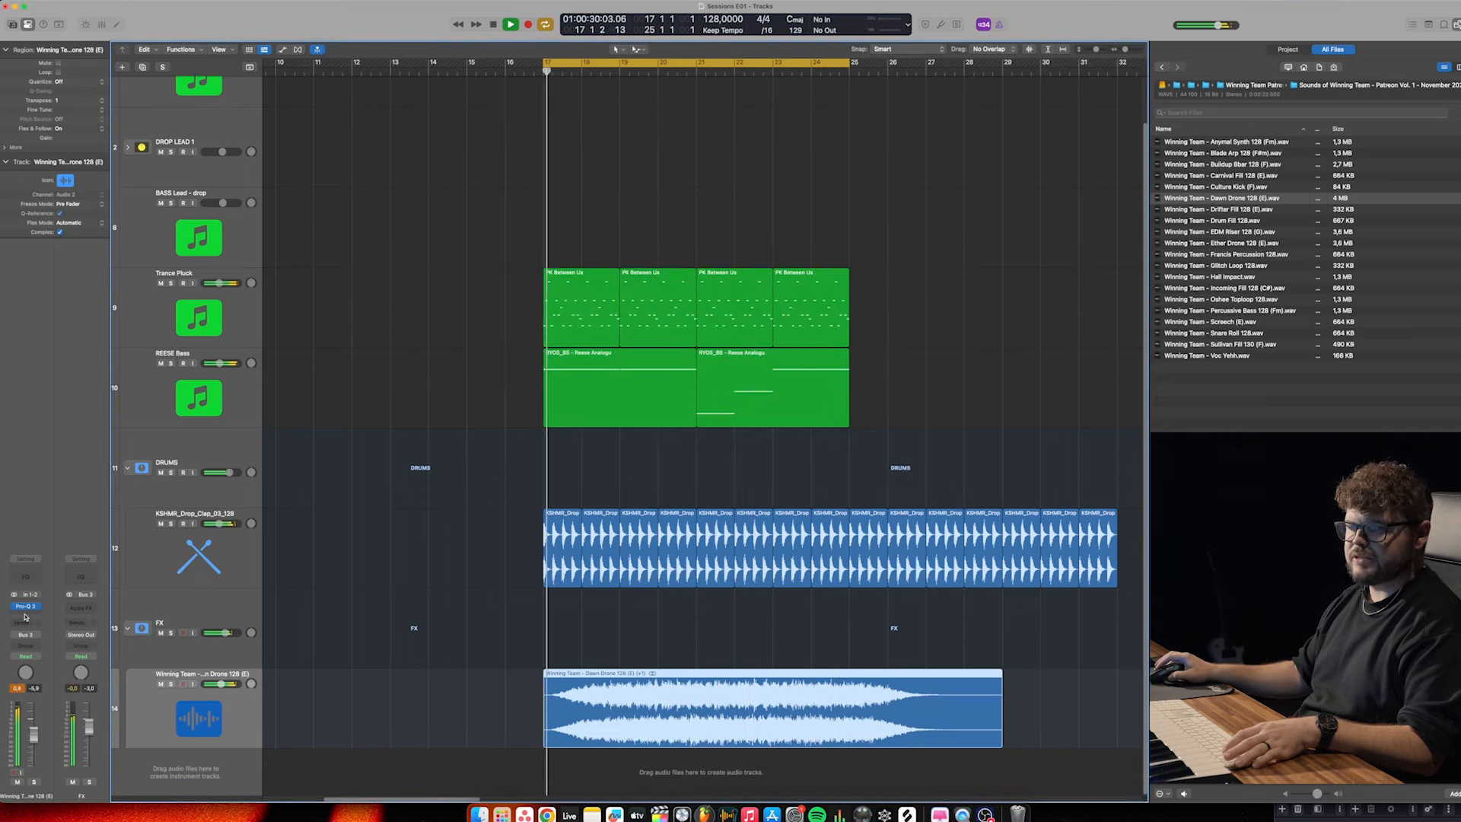
key("space")
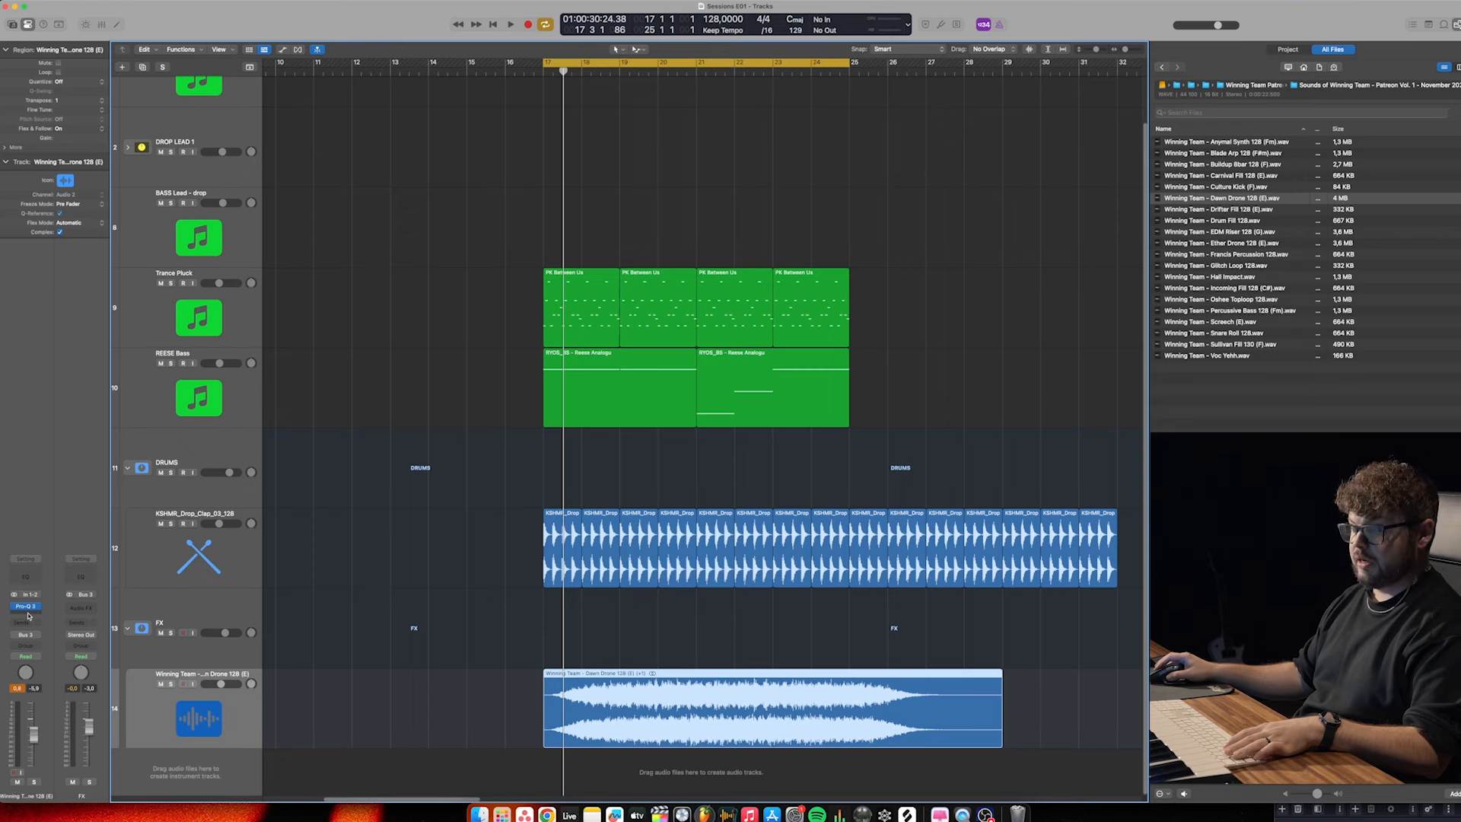
key("t")
key("r")
key("a")
key("n")
key("c")
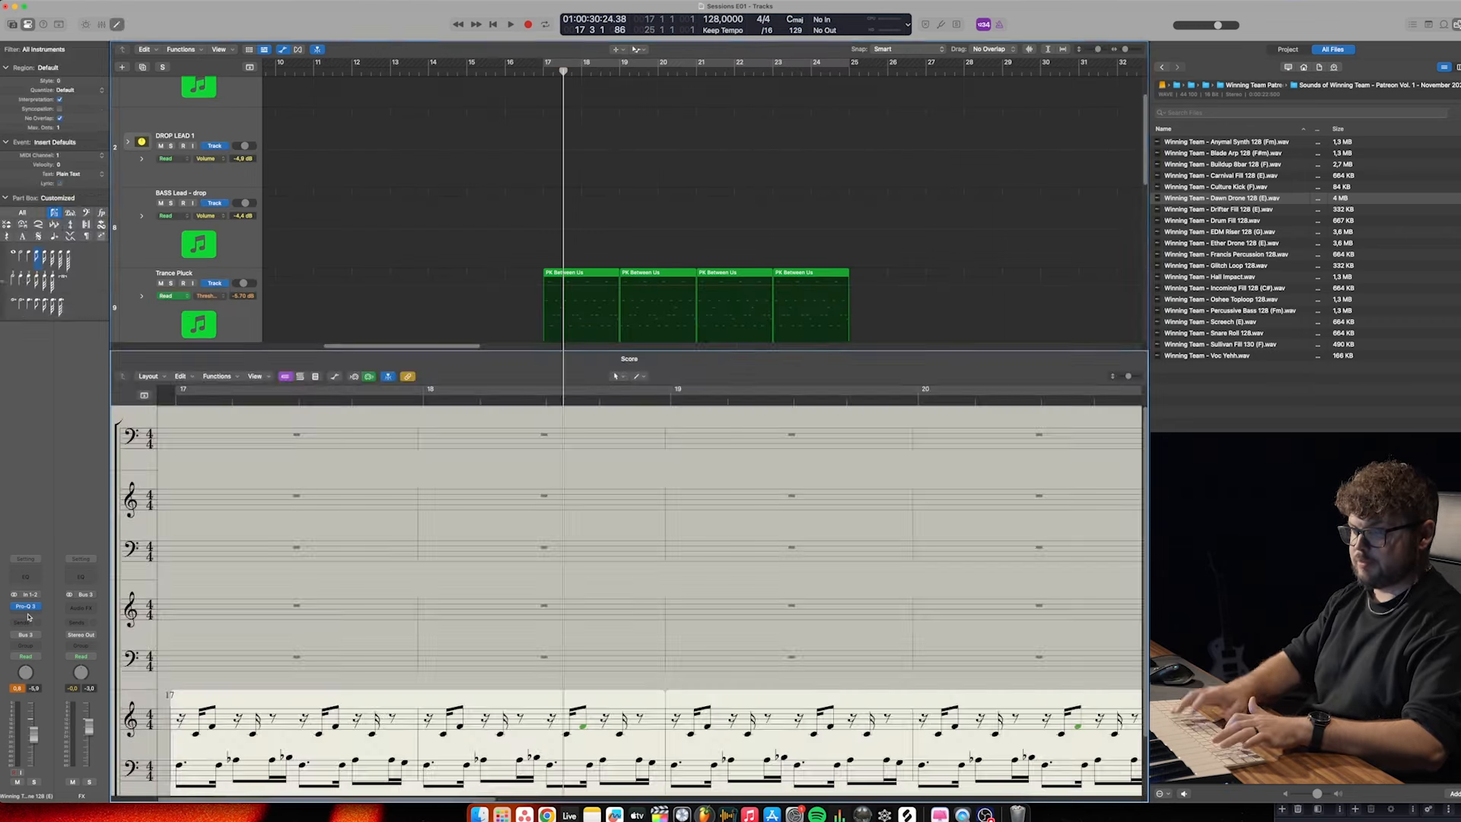
key("e")
key("a")
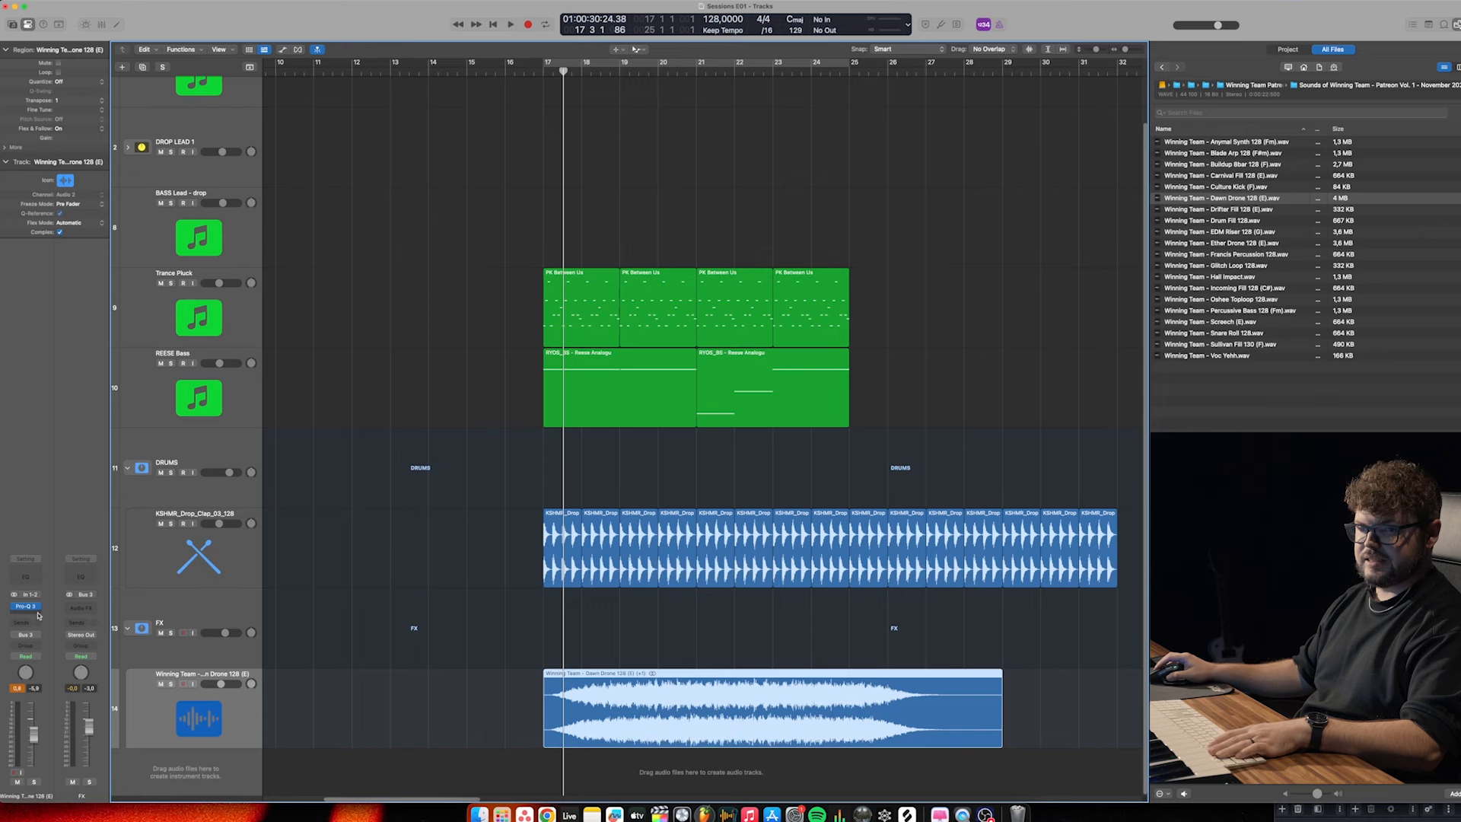
Search the plug-ins for "trance" and insert kHs Trance Gate after Pro-Q 3 on the drone track
left_click(39, 615)
left_click(35, 461)
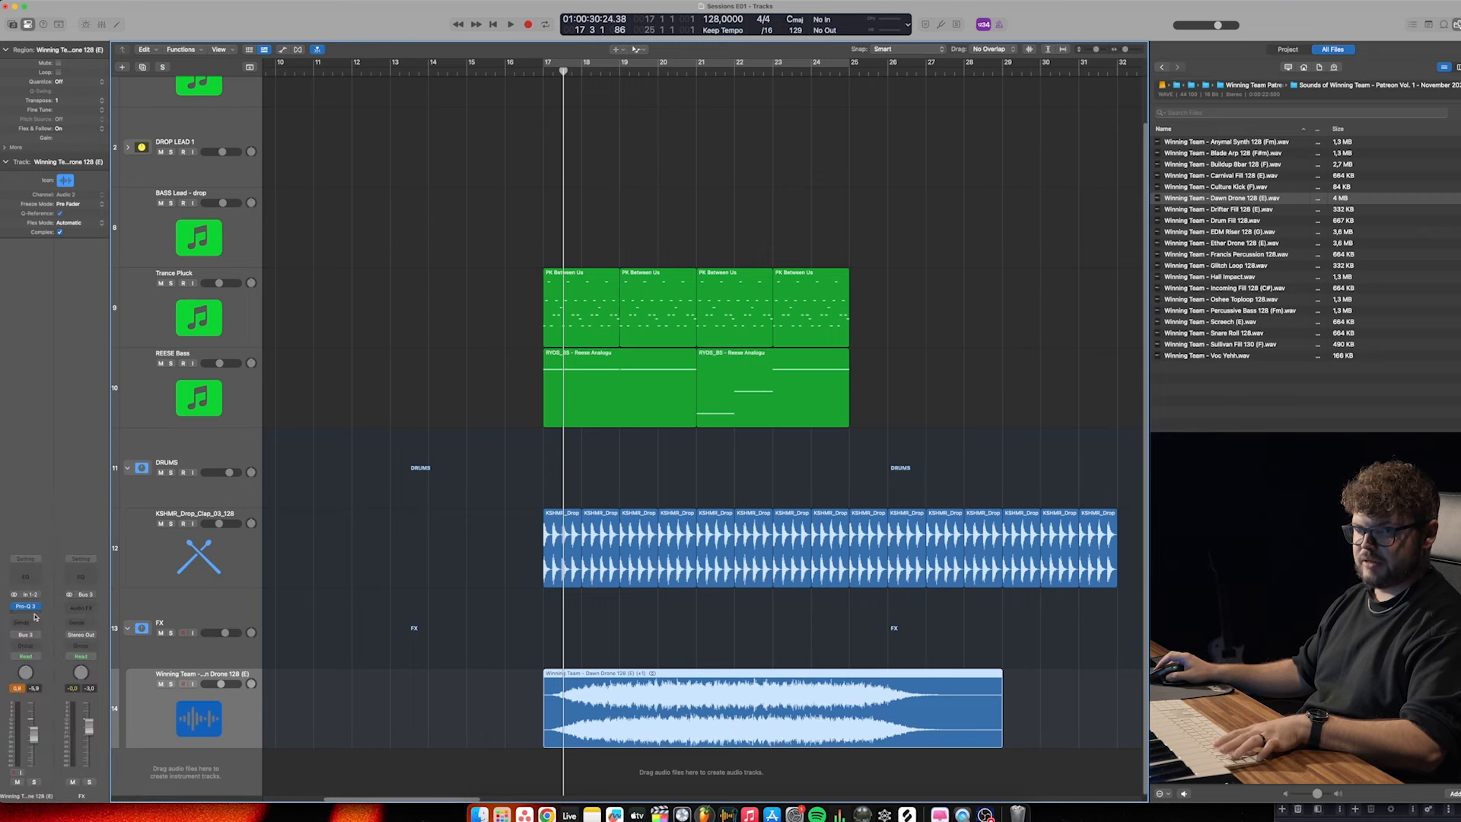
left_click(34, 615)
type("trance")
key("Return")
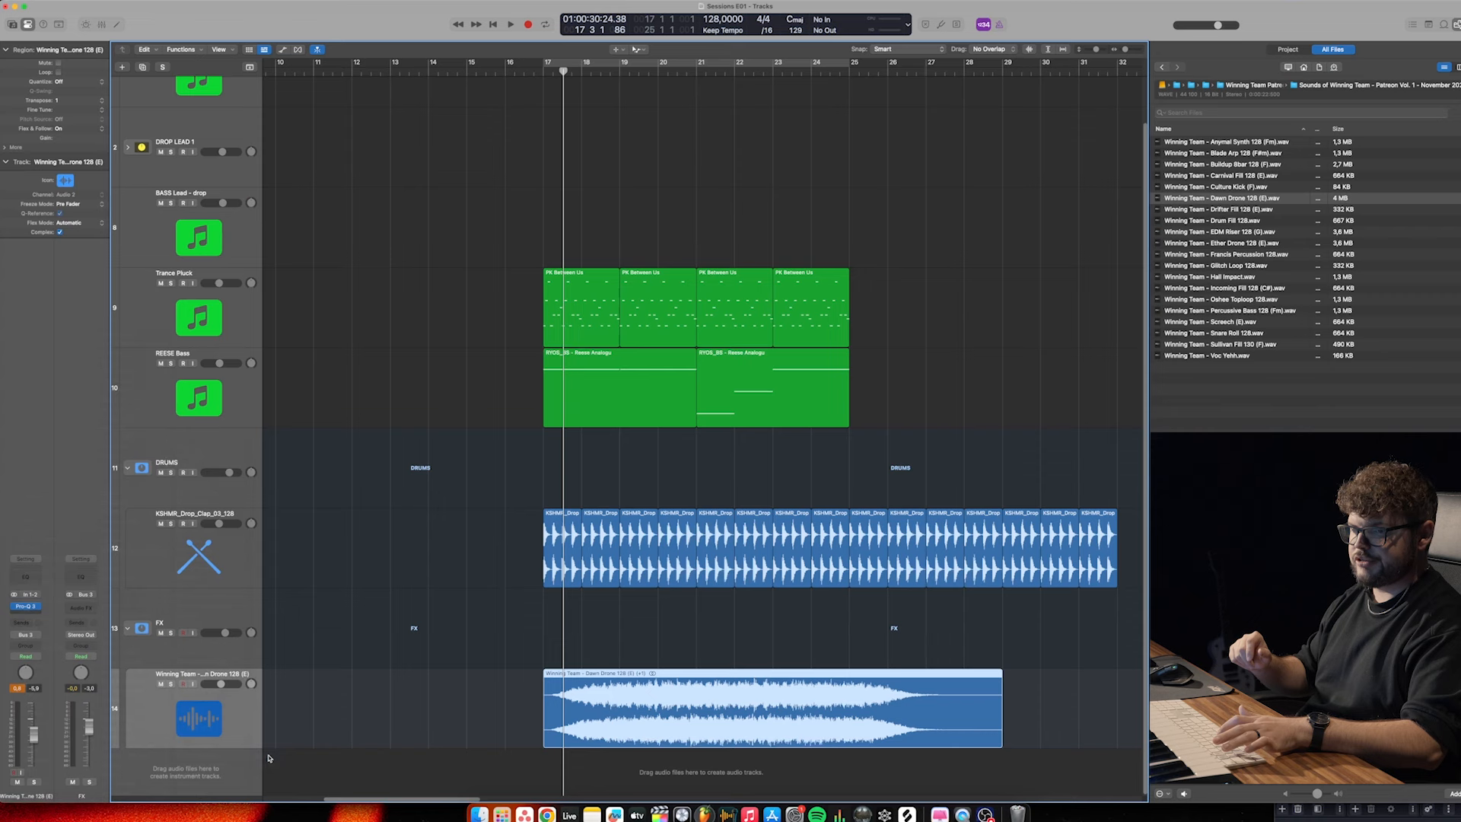
left_click(30, 607)
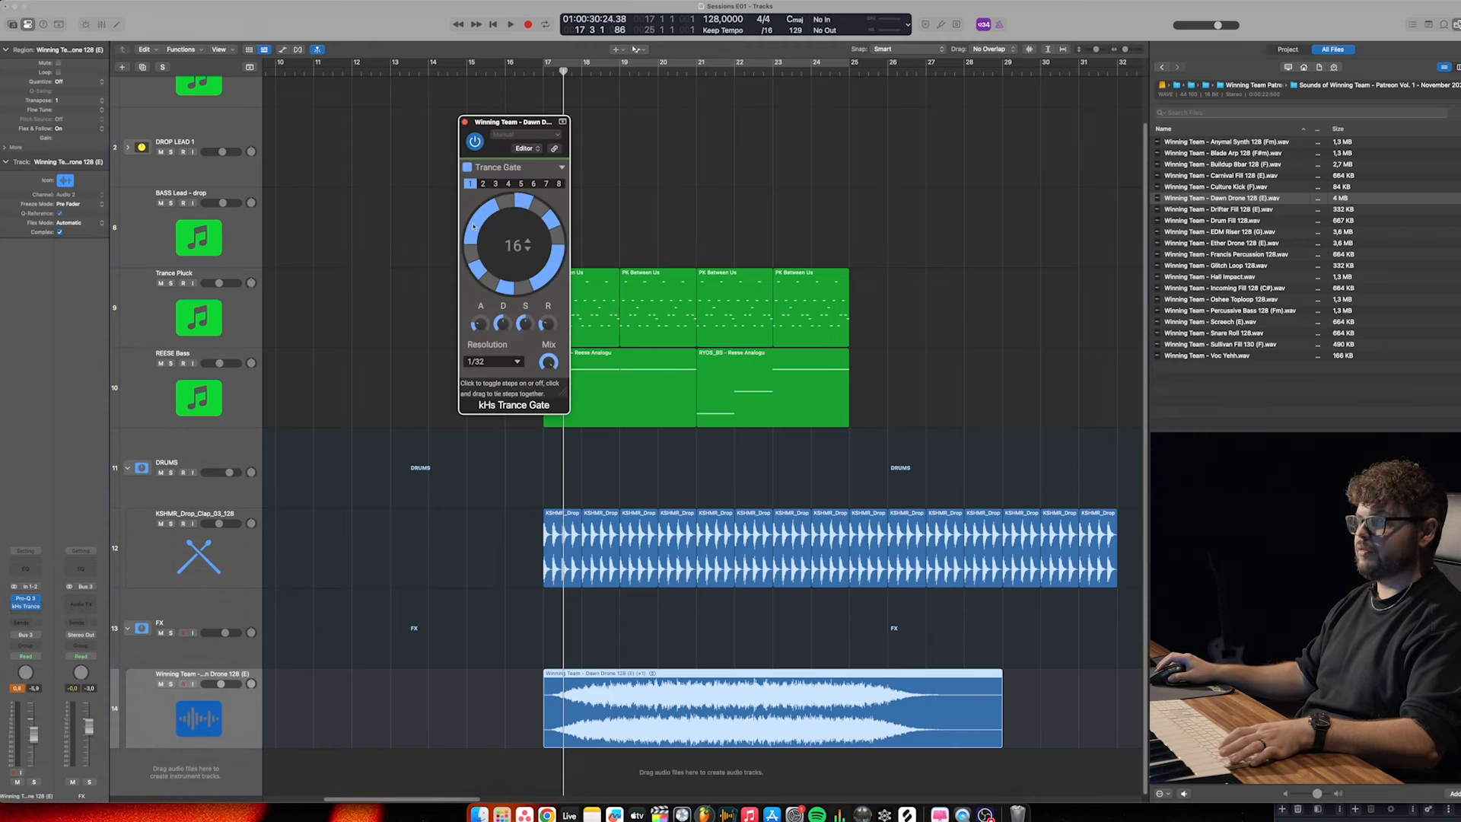
Audition the Trance Gate on the soloed drone, reduce its mix slightly, and unsolo the track
key("space")
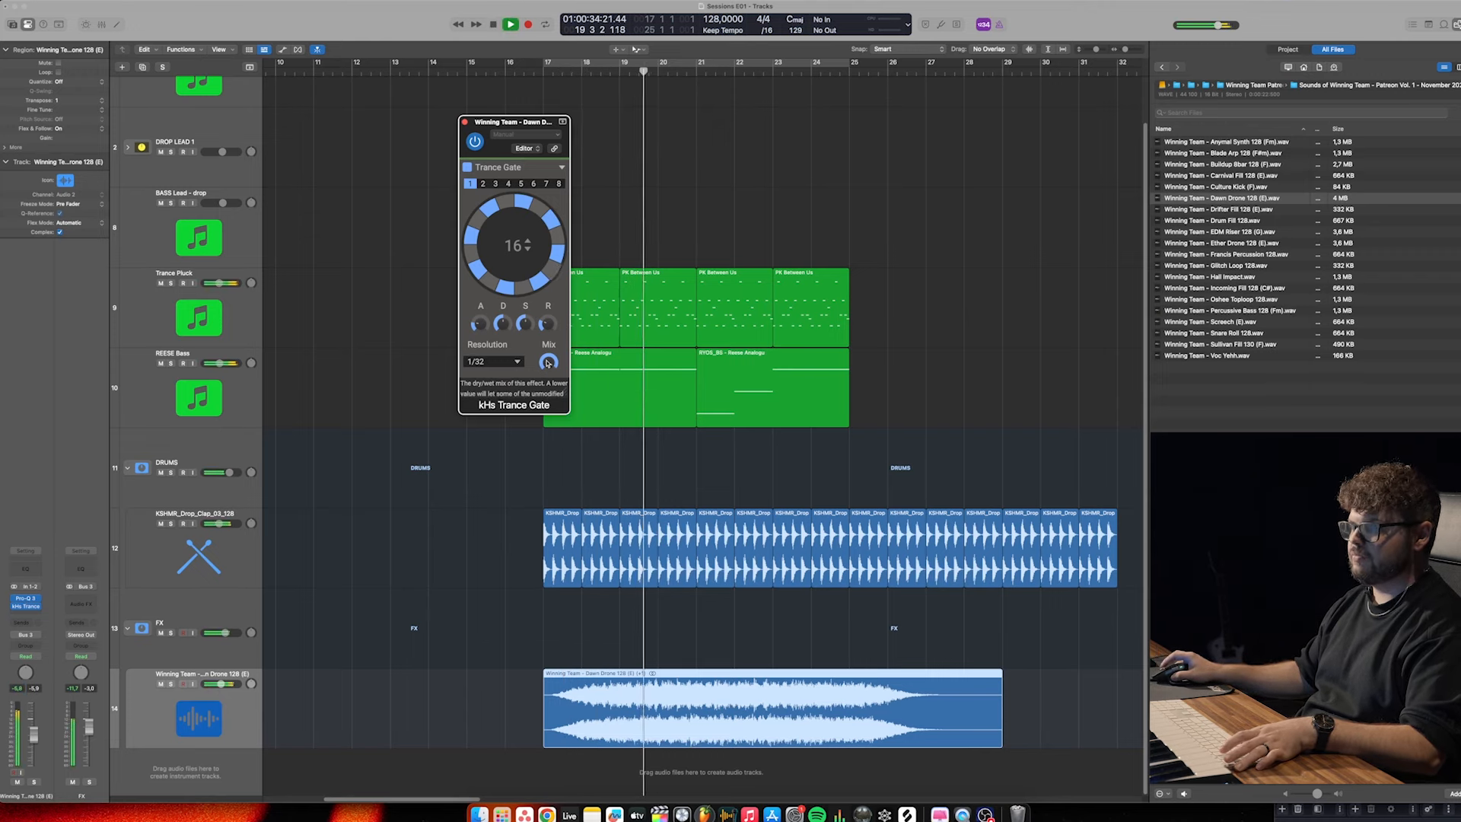
key("s")
left_click_drag(545, 359, 546, 374)
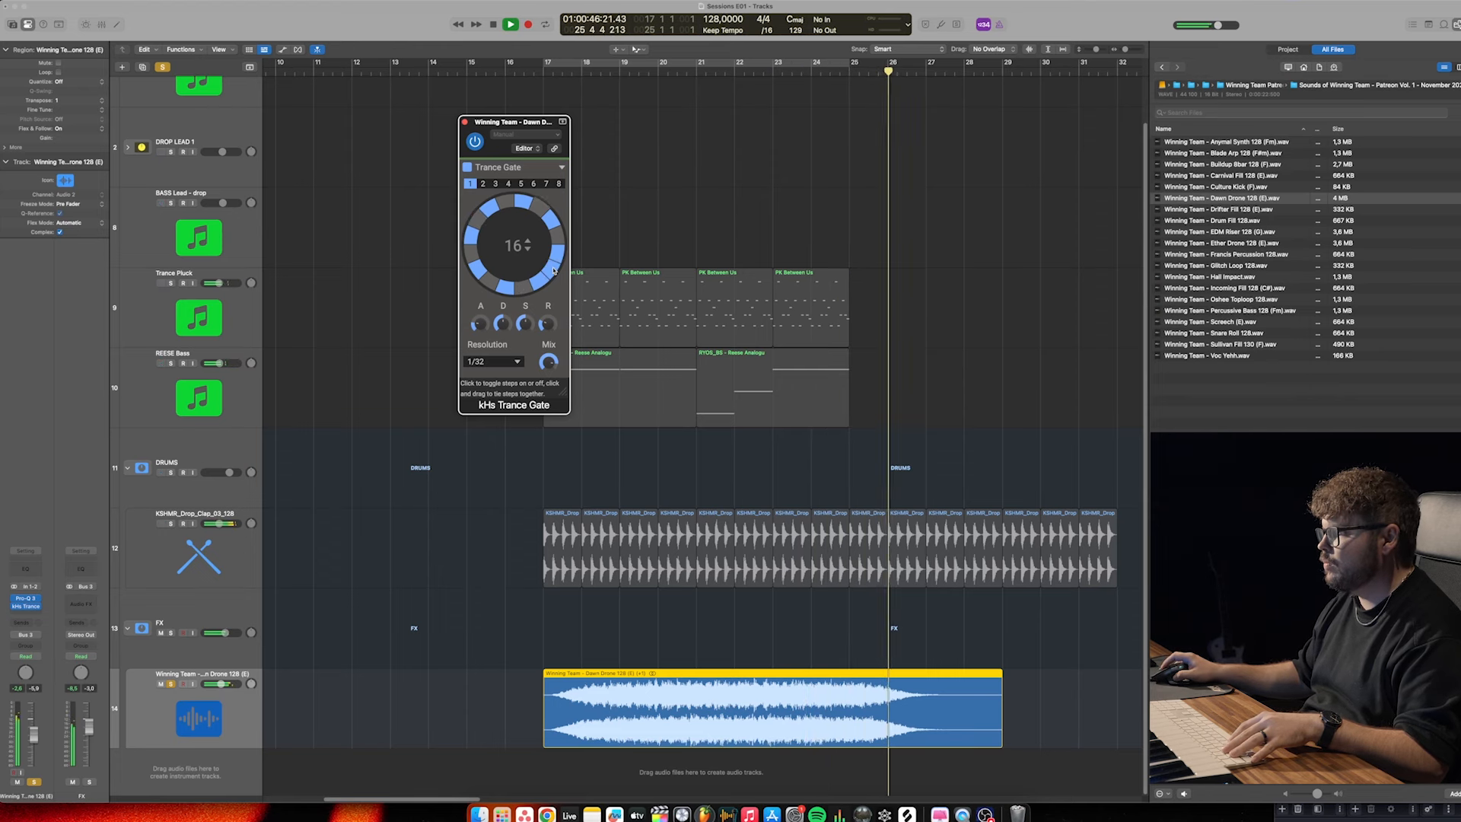
left_click(170, 683)
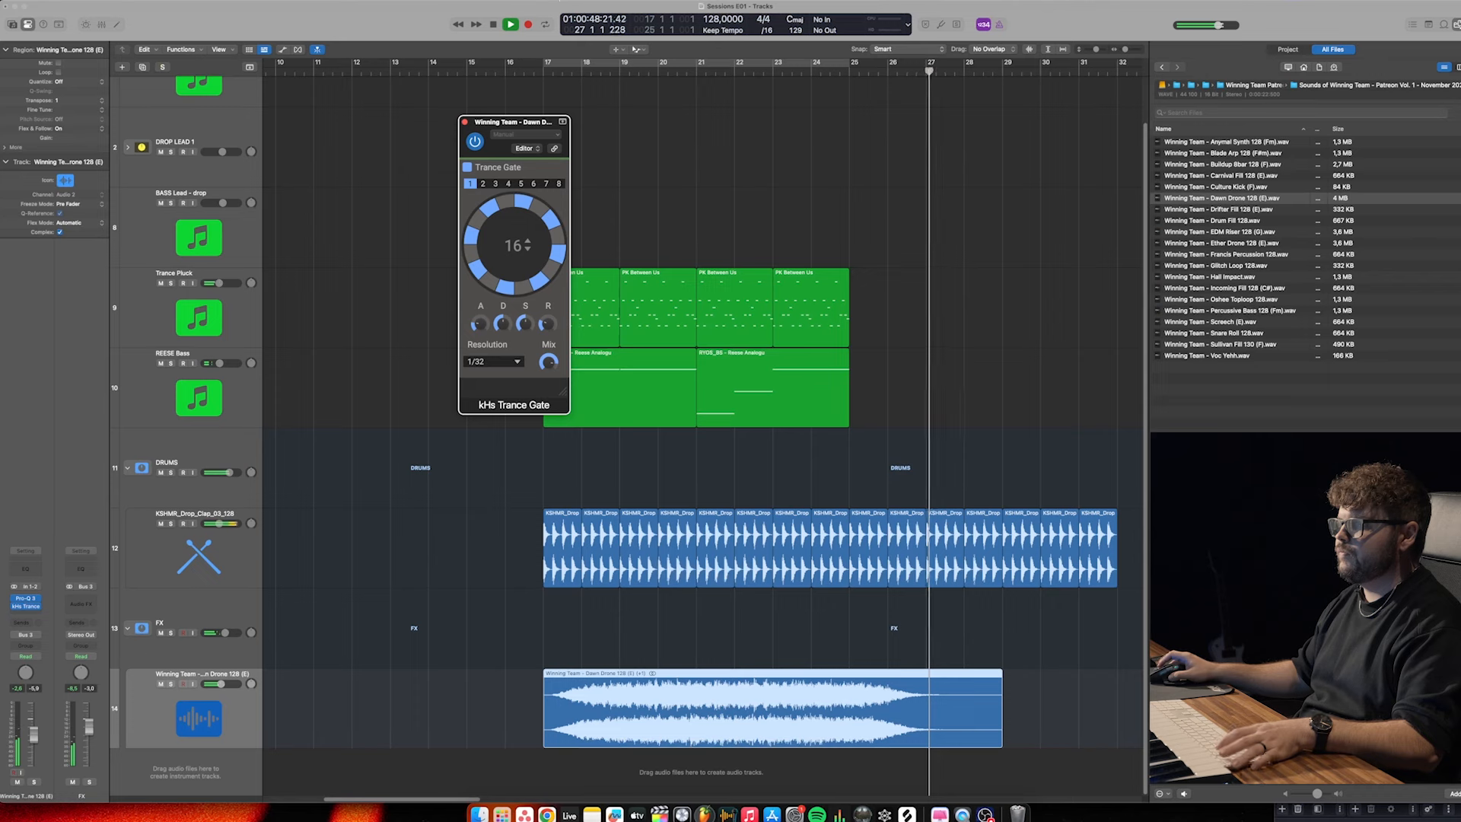
Insert ValhallaVintageVerb before the Trance Gate with a 35.8% mix and play from bar 17
left_click(40, 606)
mouse_move(100, 708)
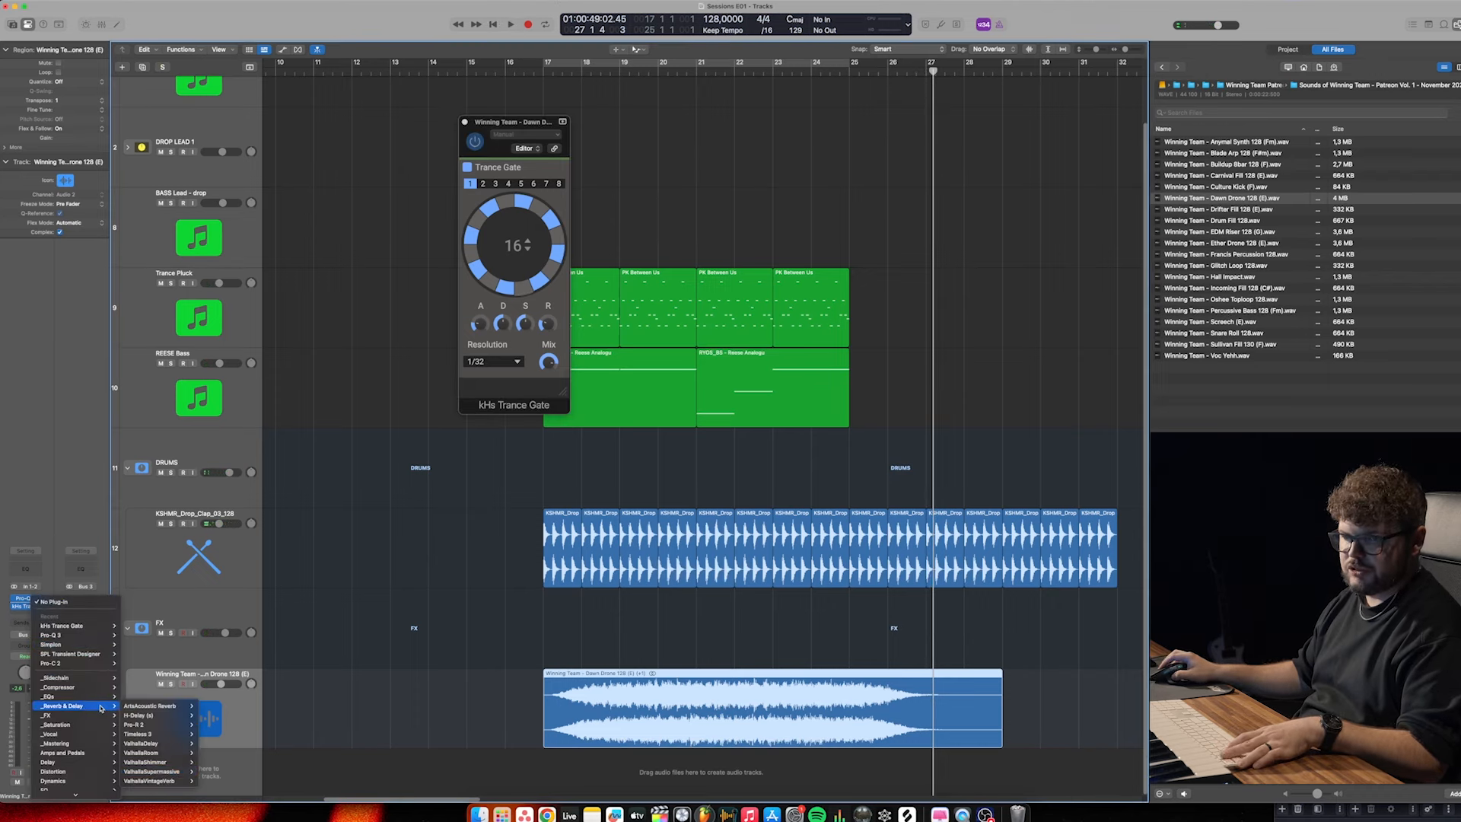
left_click(166, 781)
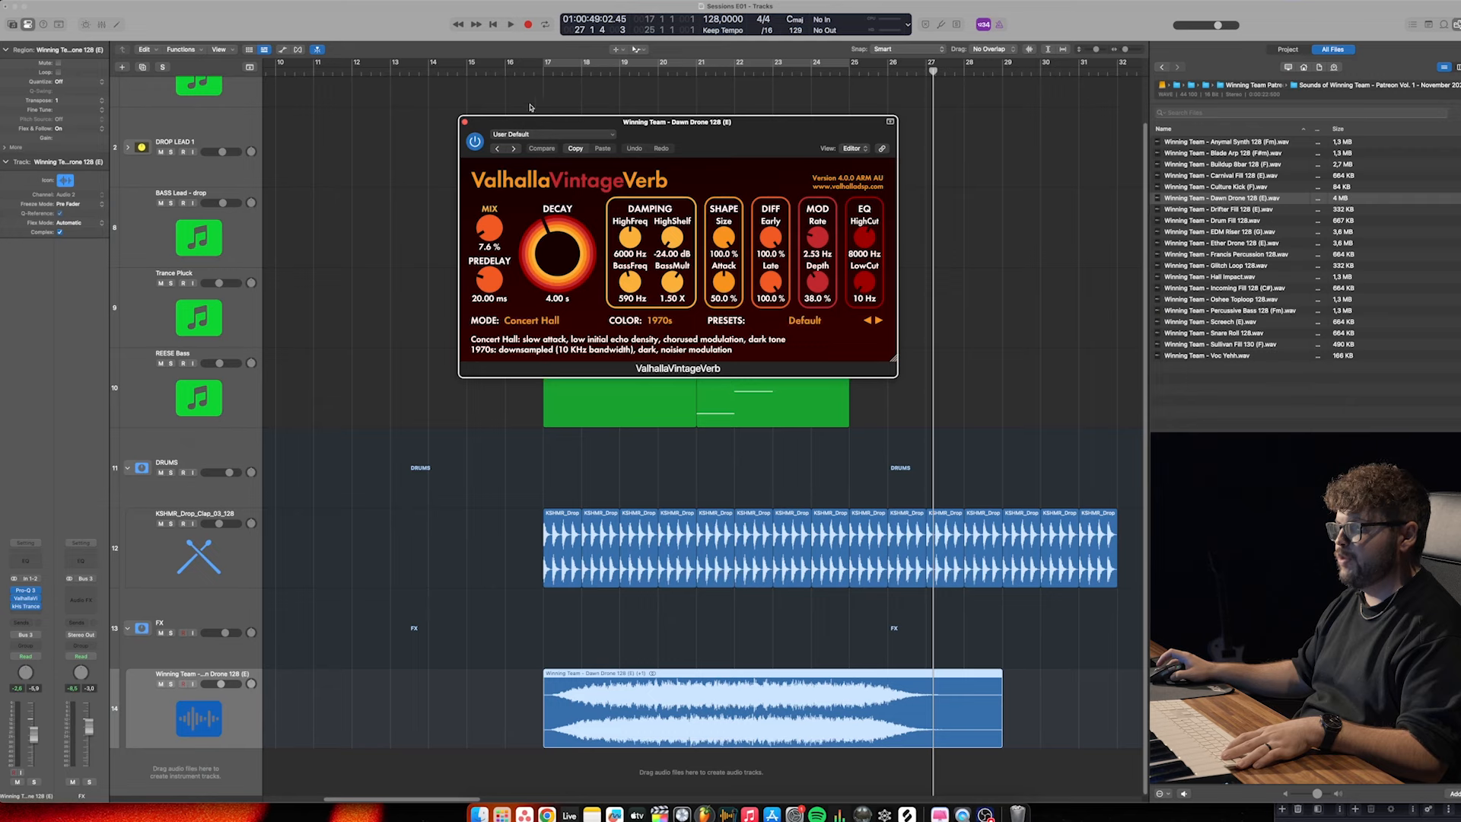
left_click(545, 76)
key("space")
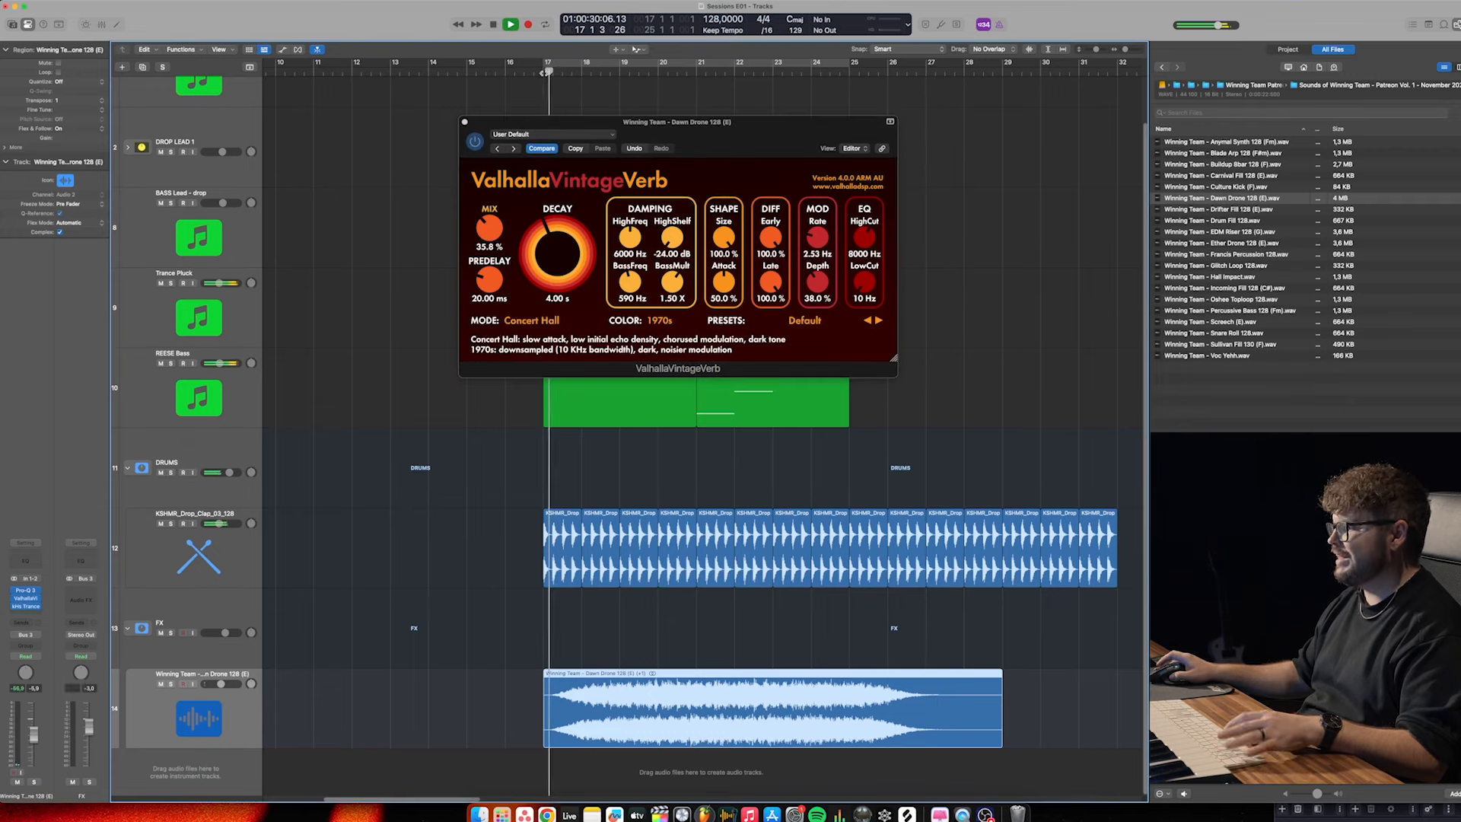
left_click(22, 606)
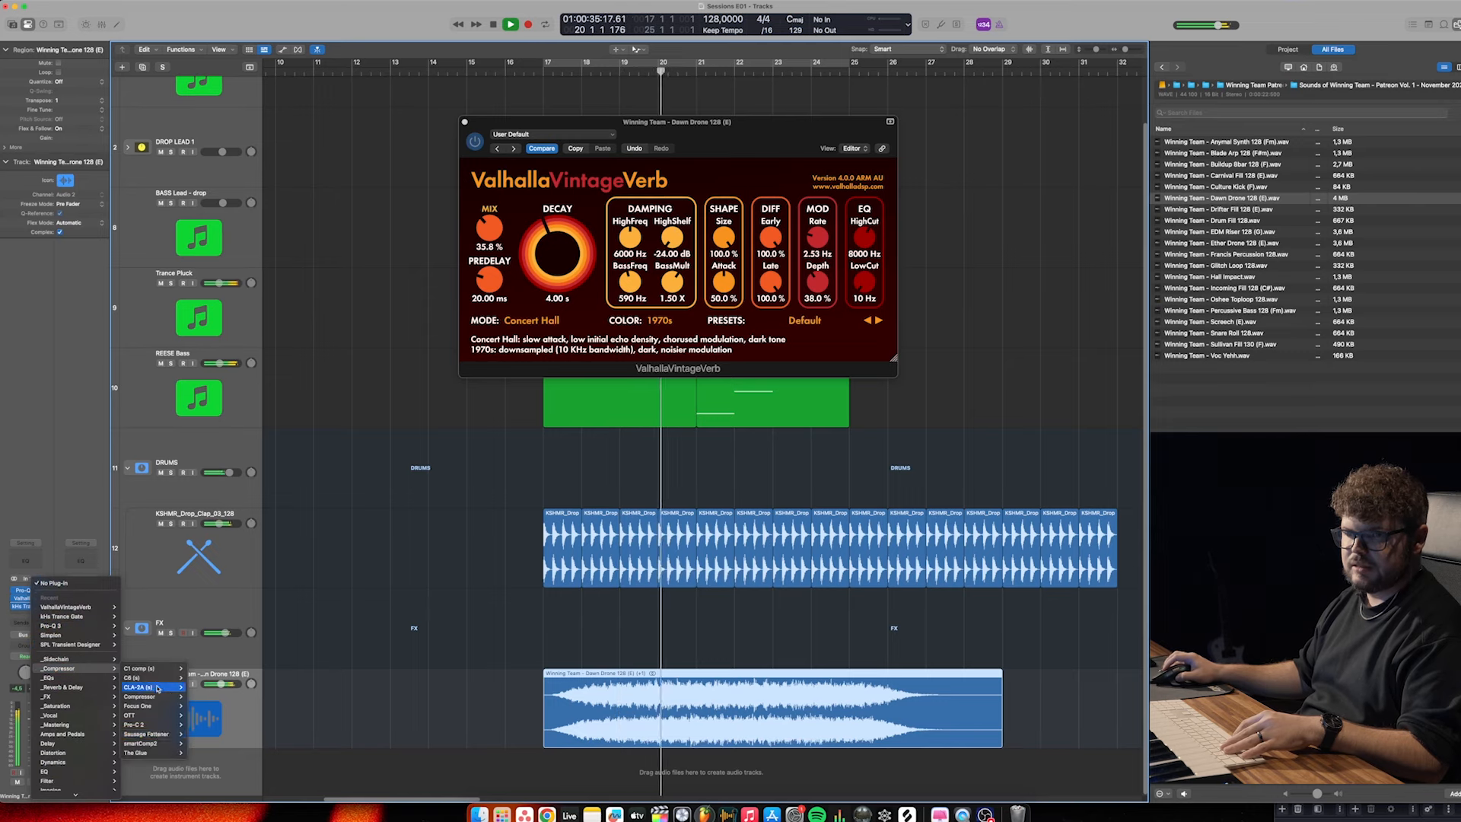
left_click(632, 676)
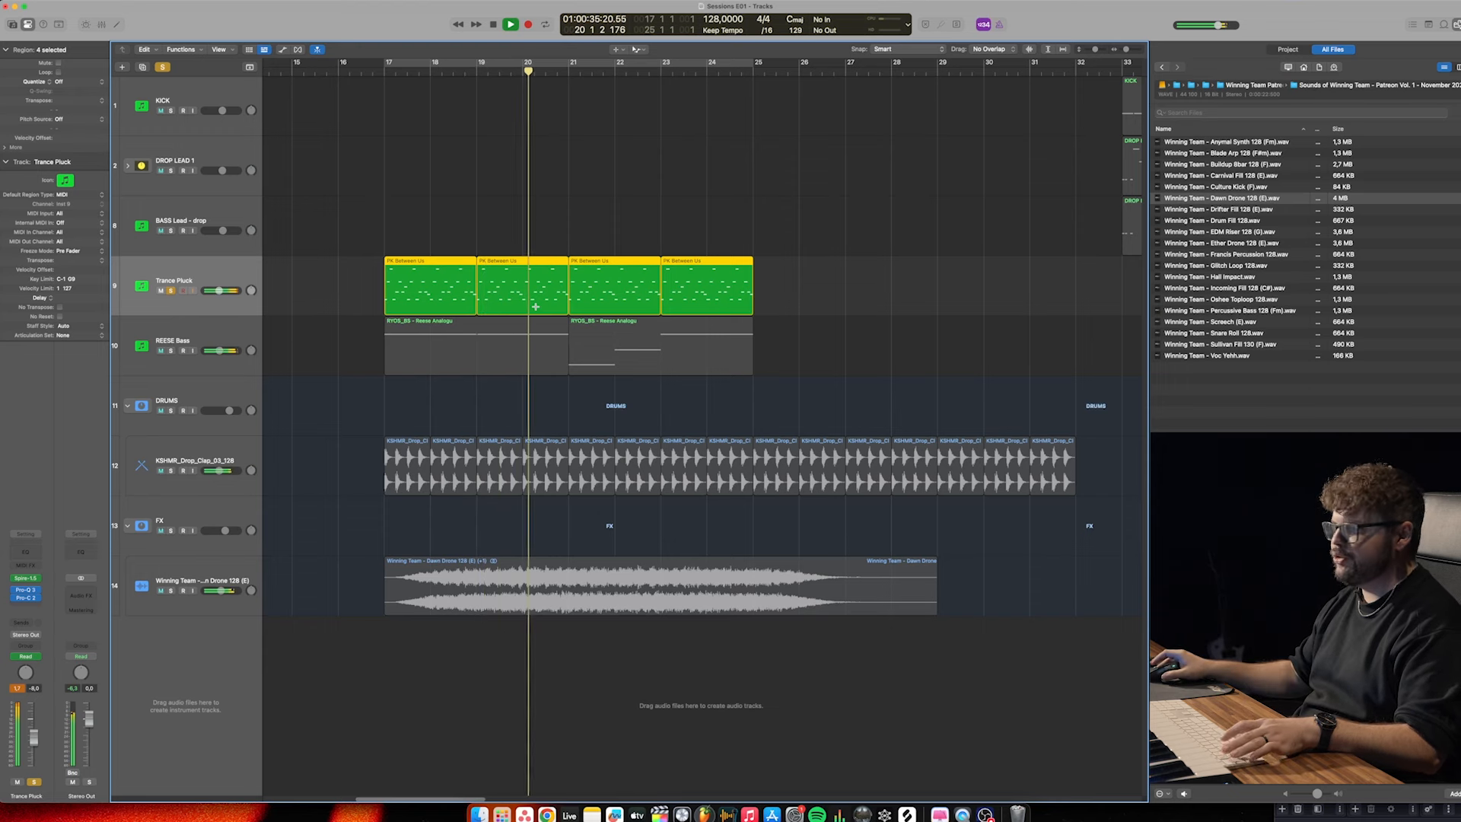
Stop playback and unsolo the Trance Pluck track
key("space")
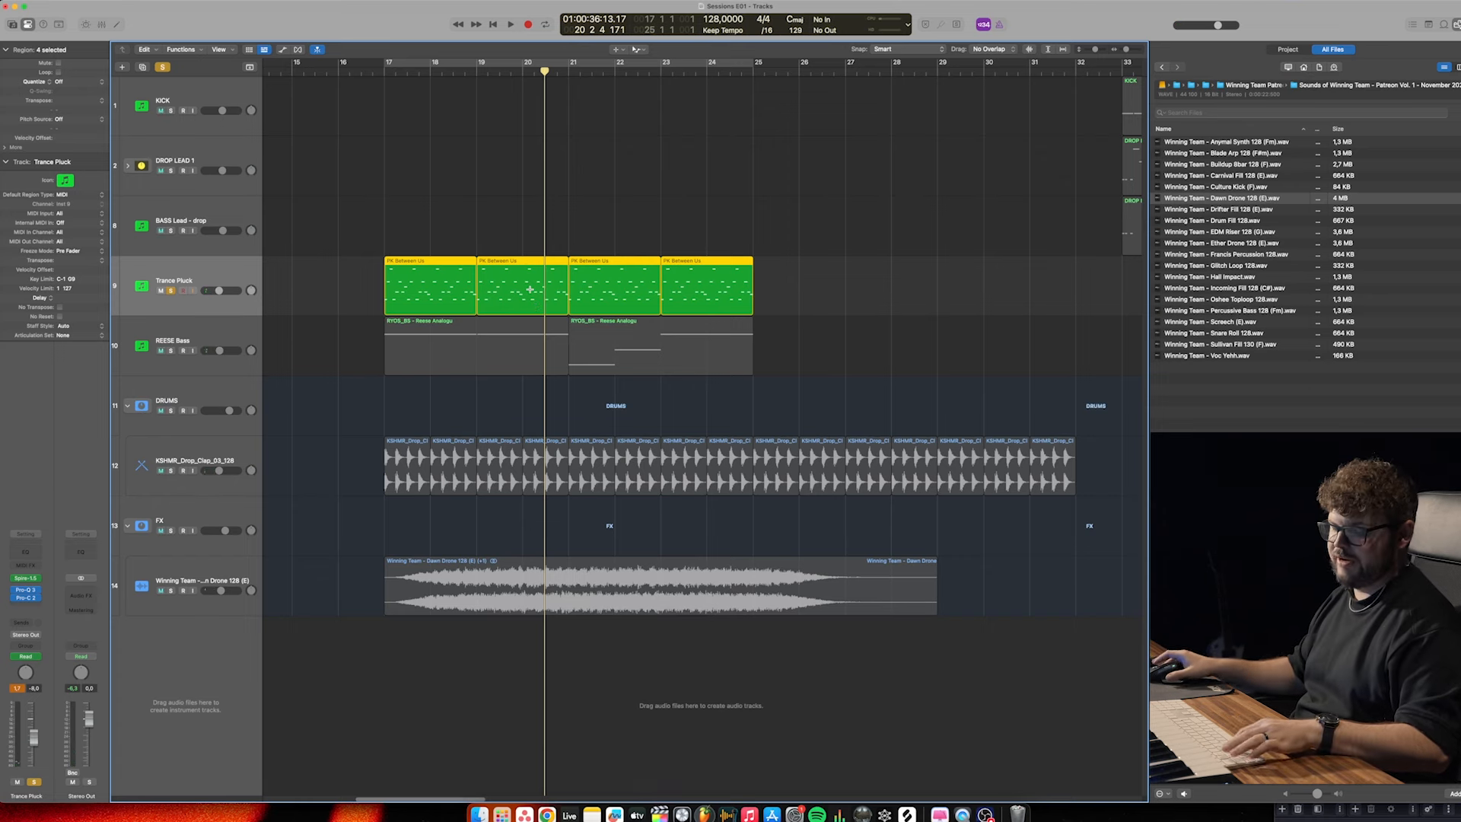
key("s")
Add the Winning Team Buildup 8bar 128 (F) sample at bar 25 and move its track into the DRUMS stack above the clap
scroll(599, 323, "down", 2)
scroll(599, 322, "right", 3)
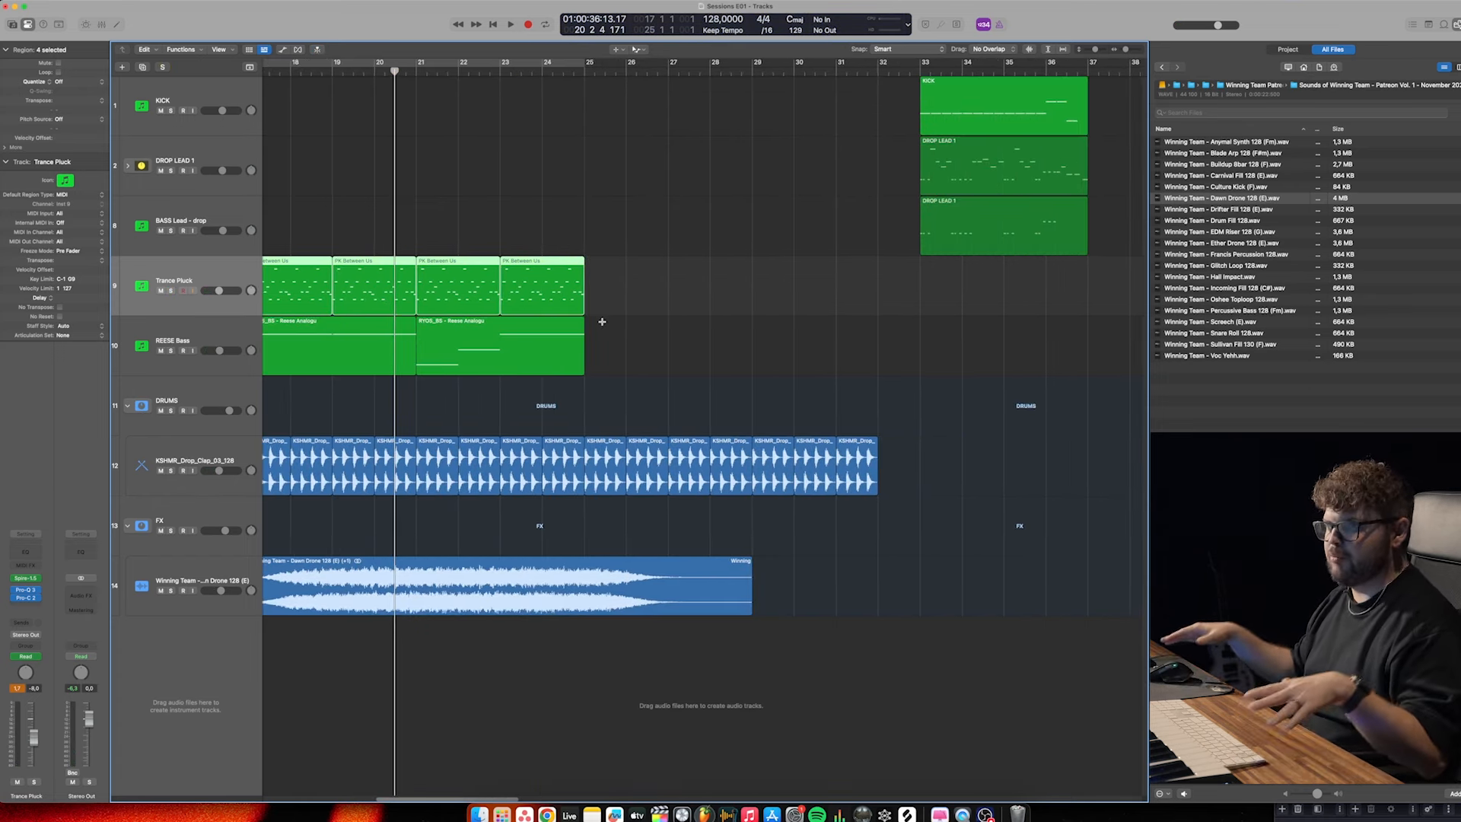
scroll(616, 308, "left", 1)
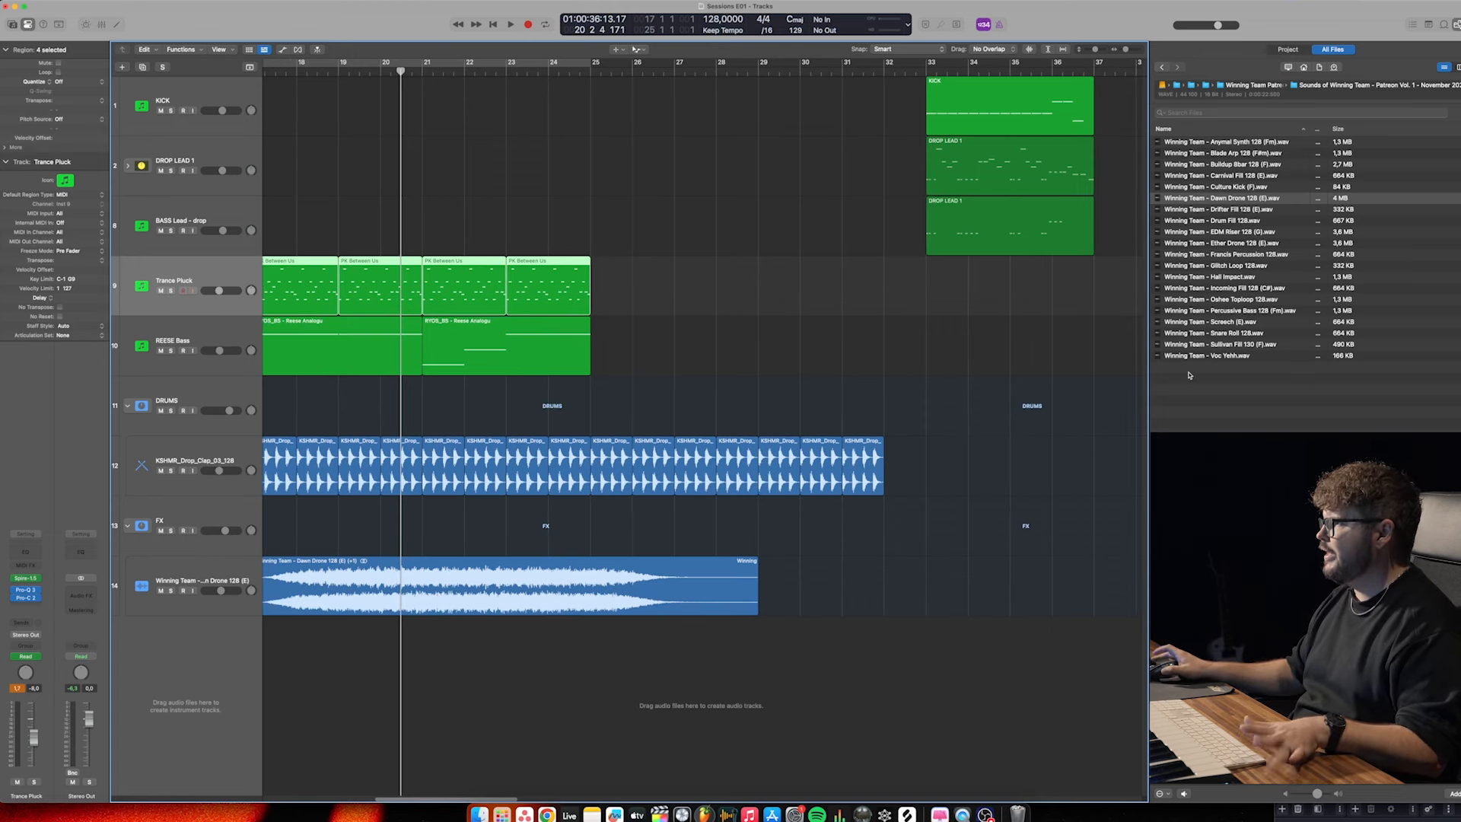
left_click_drag(1232, 166, 603, 715)
left_click_drag(175, 629, 213, 439)
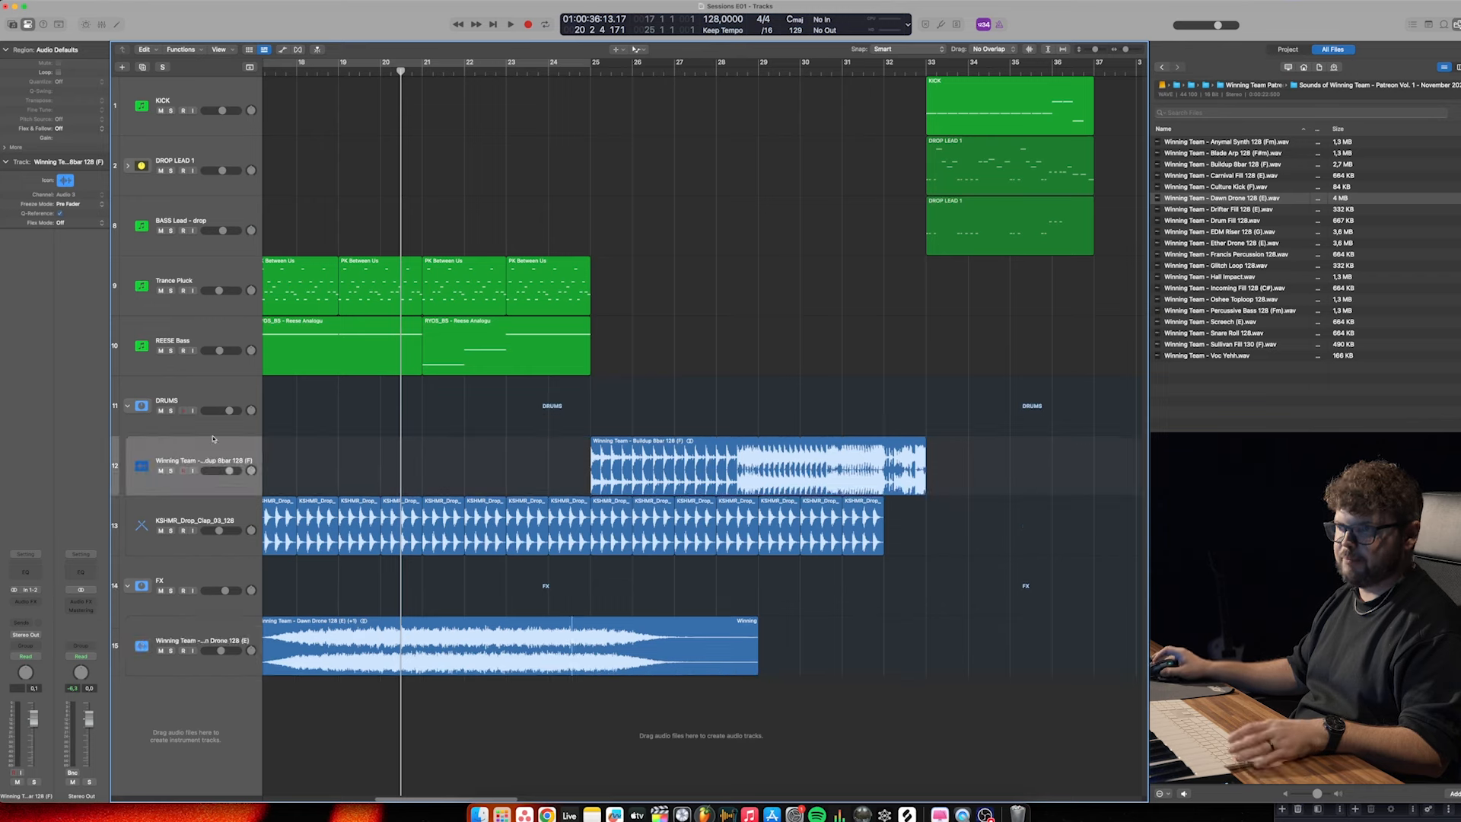
Play the arrangement from bar 24 to hear the lead-in to the build-up
left_click(568, 72)
key("space")
key("space")
Switch to the Pointer tool and repeat the four Trance Pluck regions from bar 25 to bar 33
scroll(662, 274, "left", 5)
left_click_drag(787, 346, 563, 277)
left_click(693, 222)
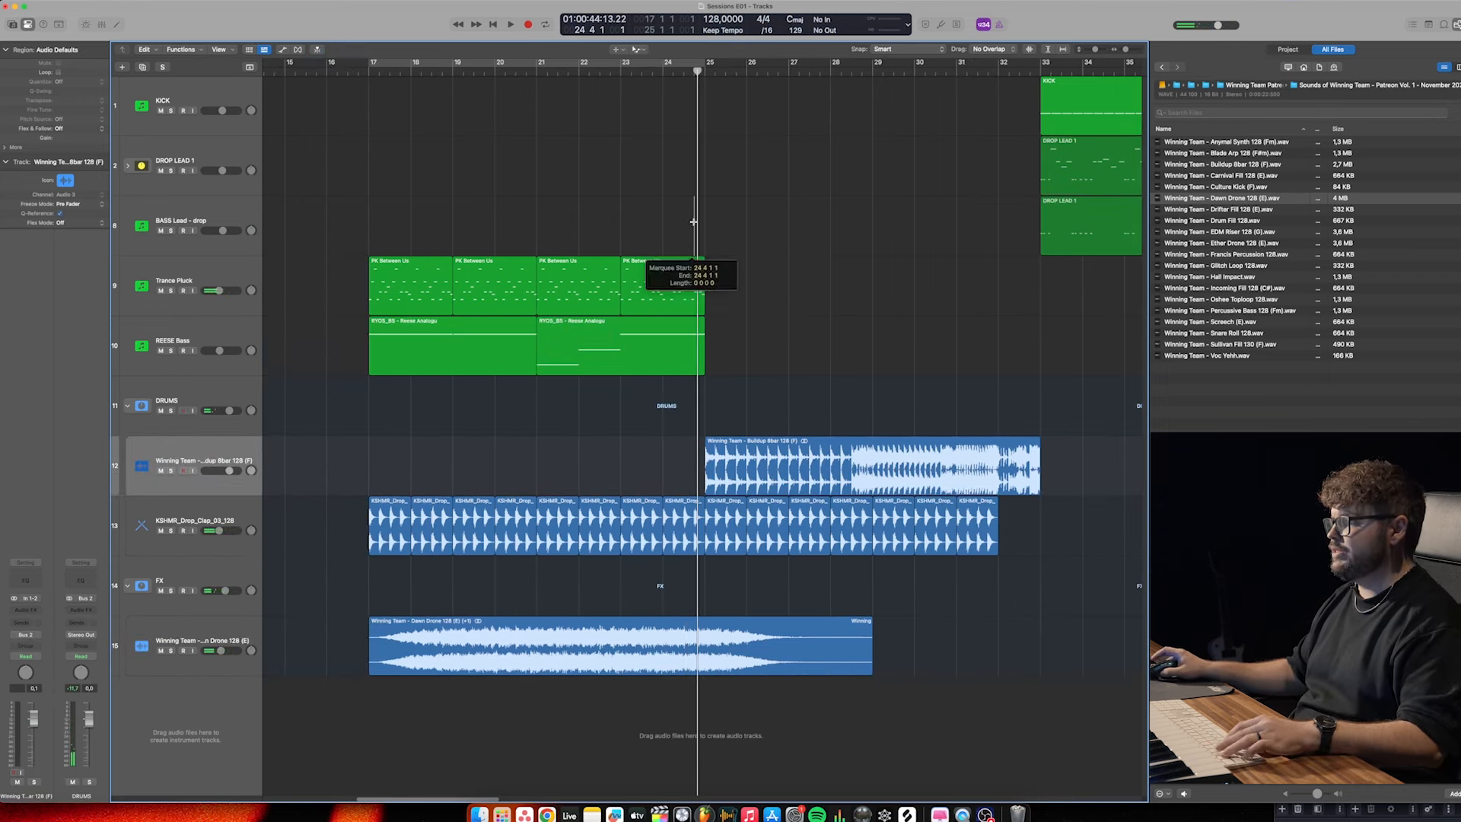
left_click(625, 51)
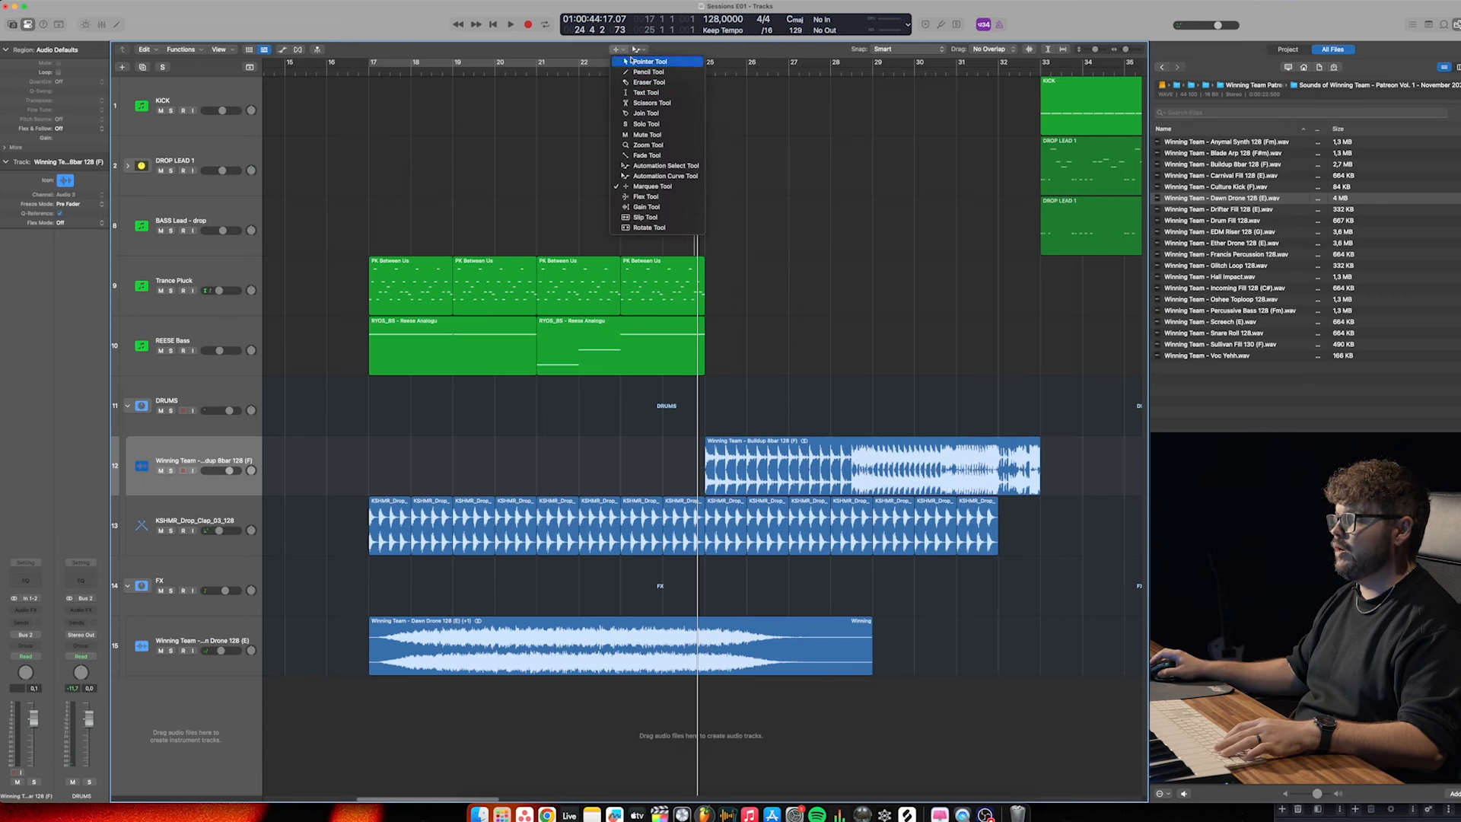
left_click(633, 60)
left_click_drag(681, 207, 571, 265)
left_click_drag(756, 252, 356, 295)
key("super+r")
left_click(748, 264)
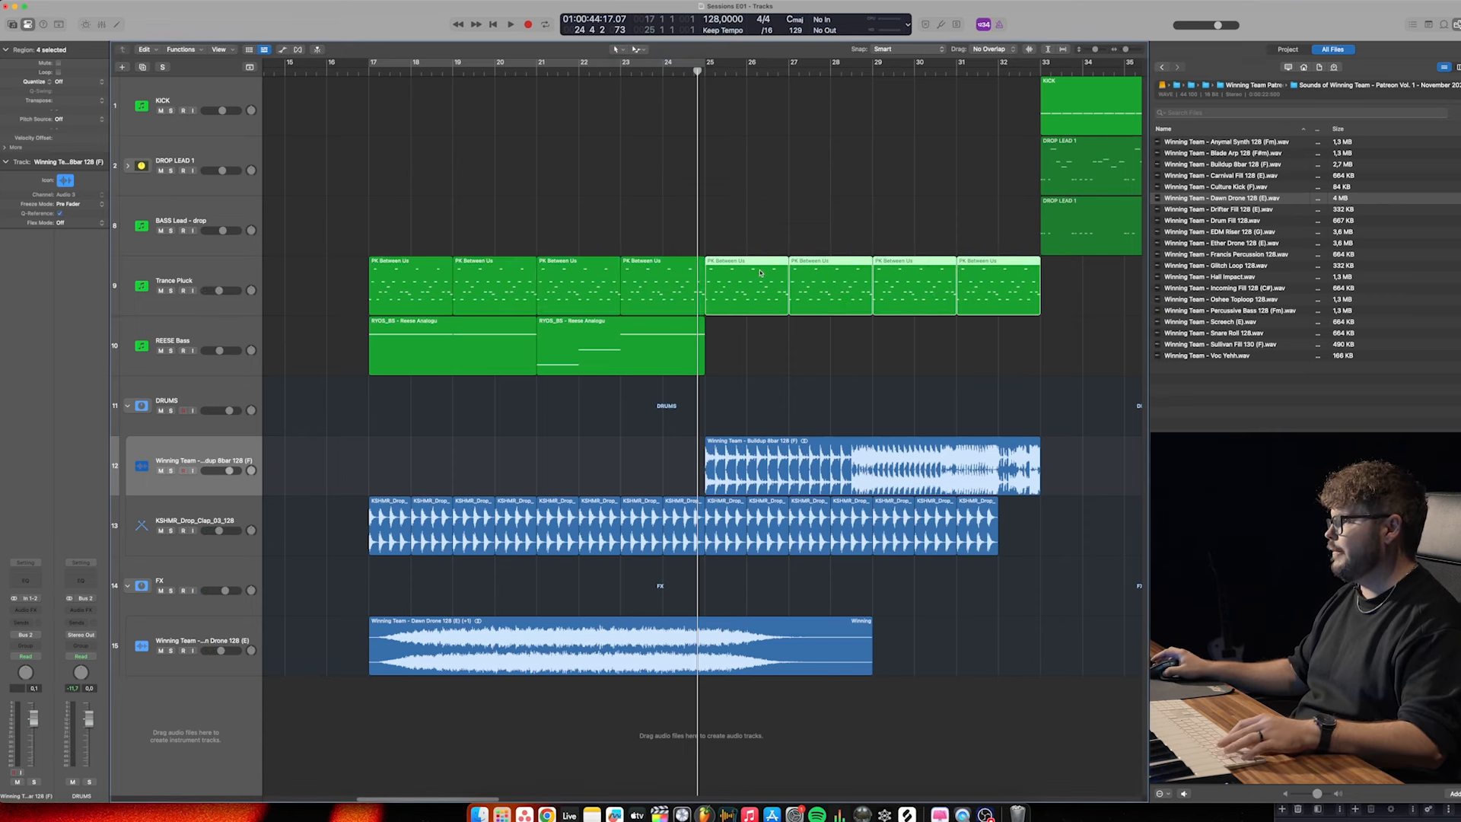
Show automation and display the Spire filter cutoff lane on the Trance Pluck track
scroll(819, 331, "right", 3)
key("a")
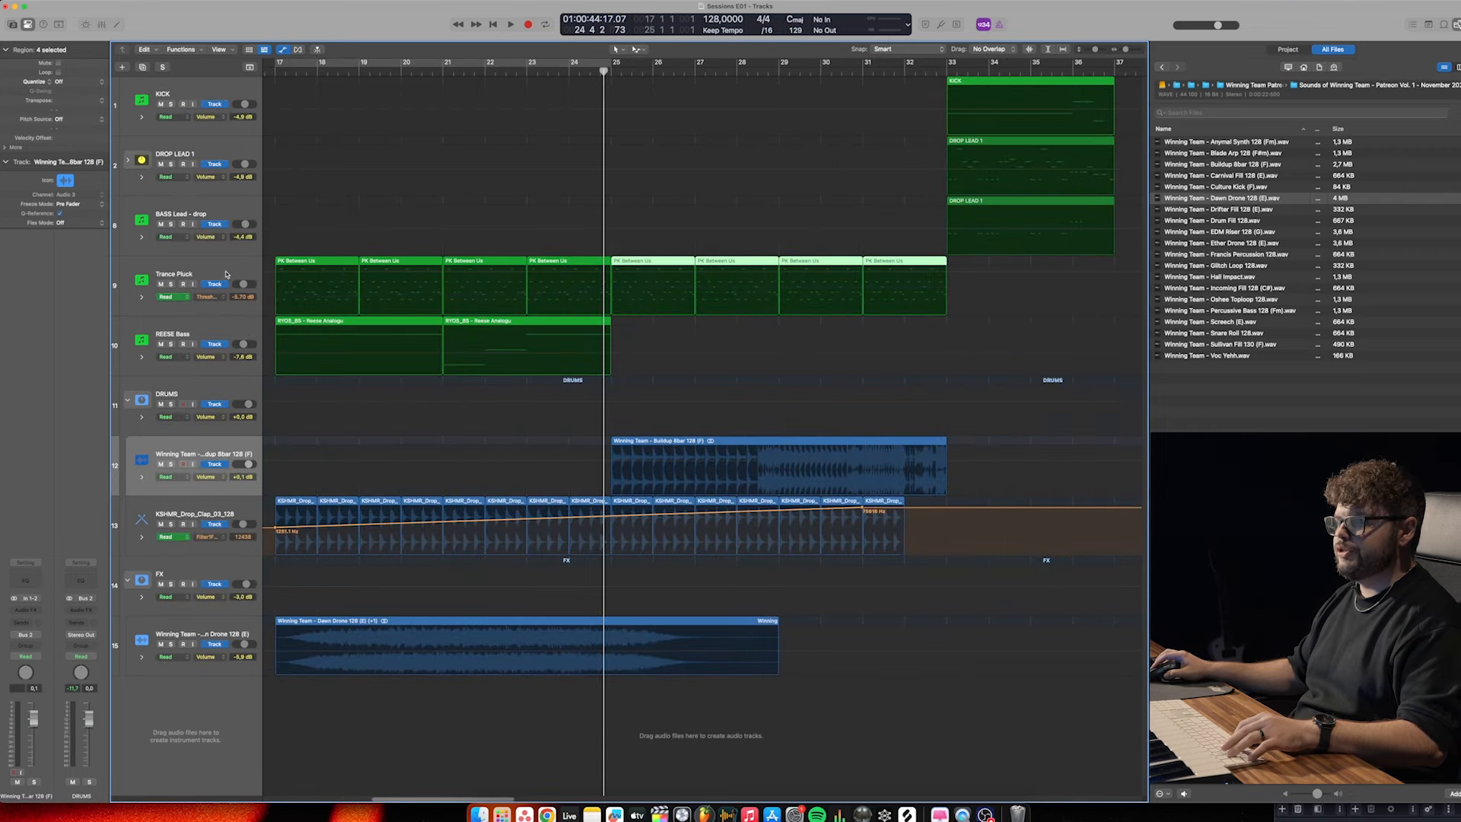
left_click(250, 267)
left_click(223, 298)
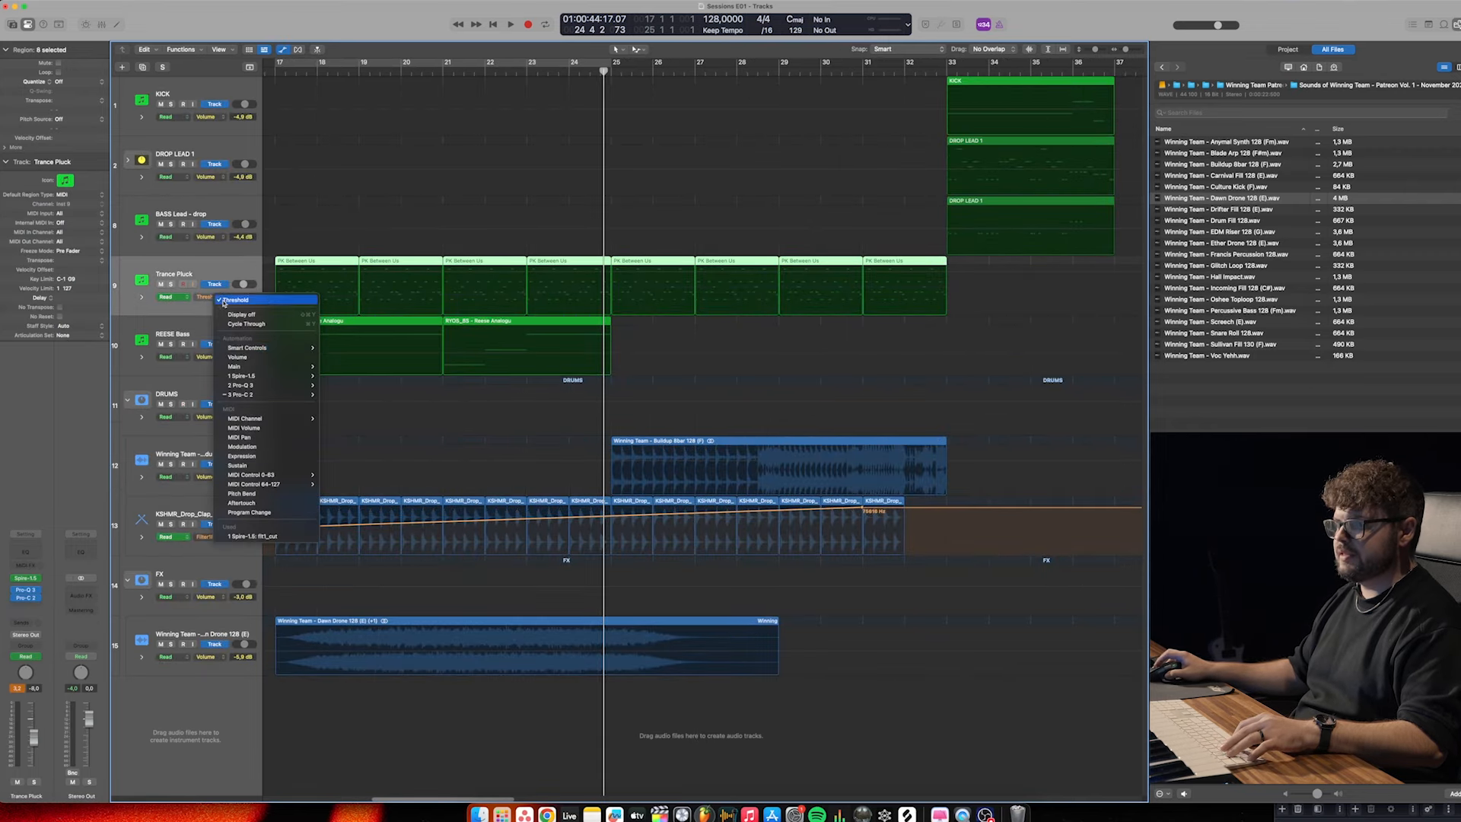
left_click(289, 538)
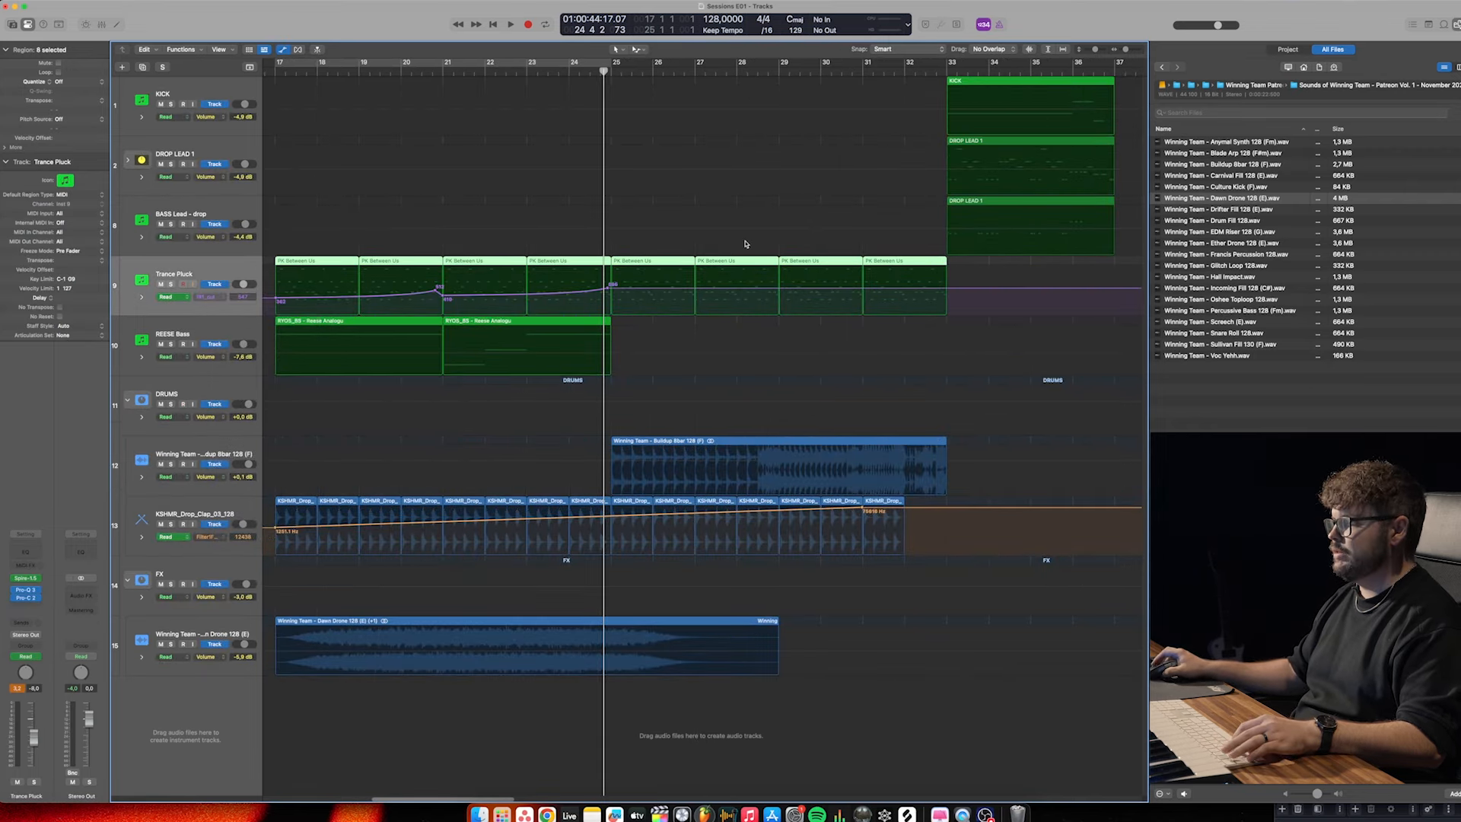
Shorten the last Trance Pluck region to end at bar 32 and ramp the filter cutoff automation upward from bar 25 to bar 32
key("super+Right")
key("a")
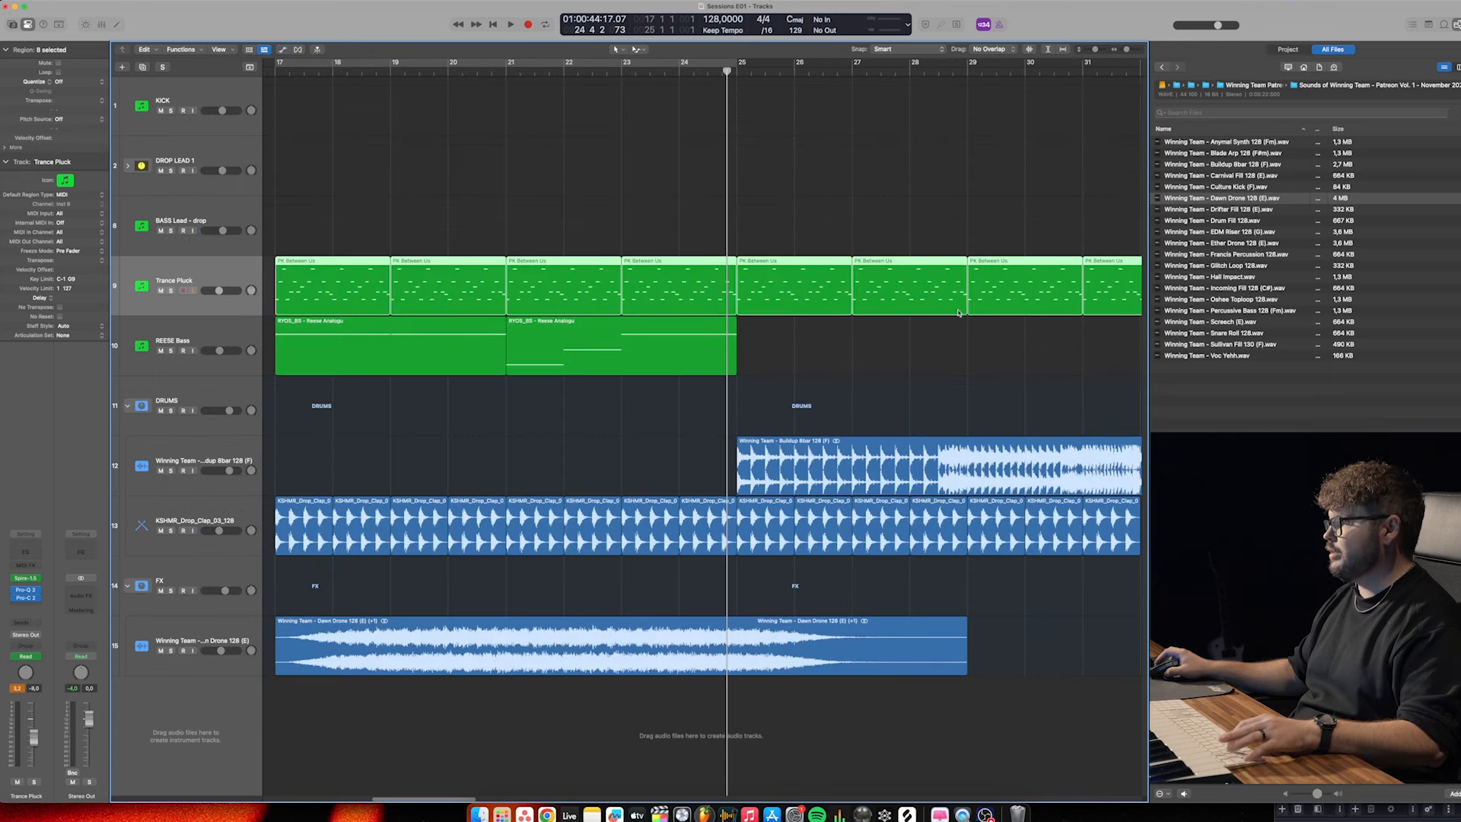
scroll(841, 308, "right", 4)
left_click_drag(952, 312, 898, 313)
key("super+z")
left_click(932, 339)
key("a")
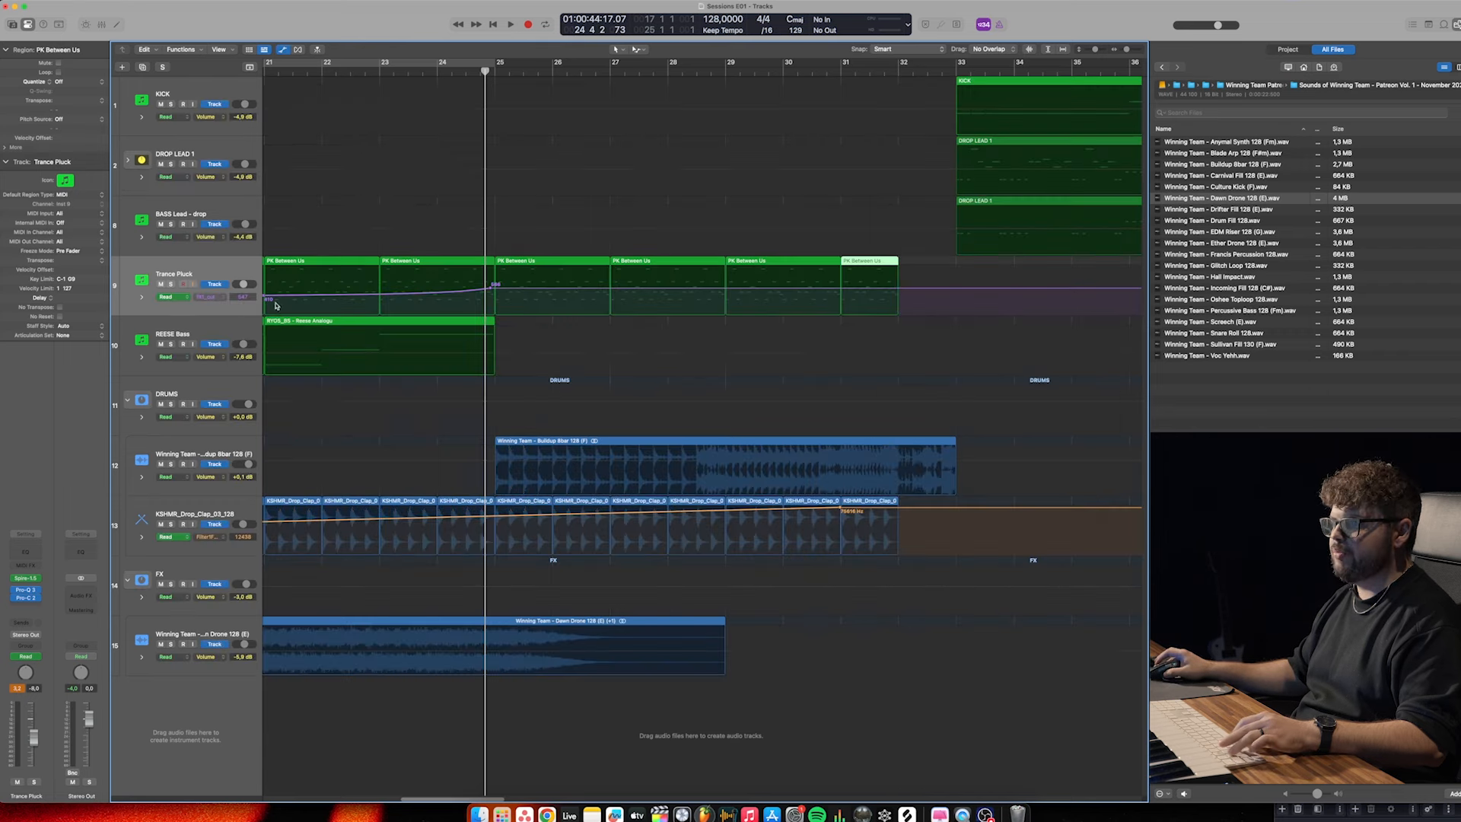
left_click_drag(899, 292, 899, 278)
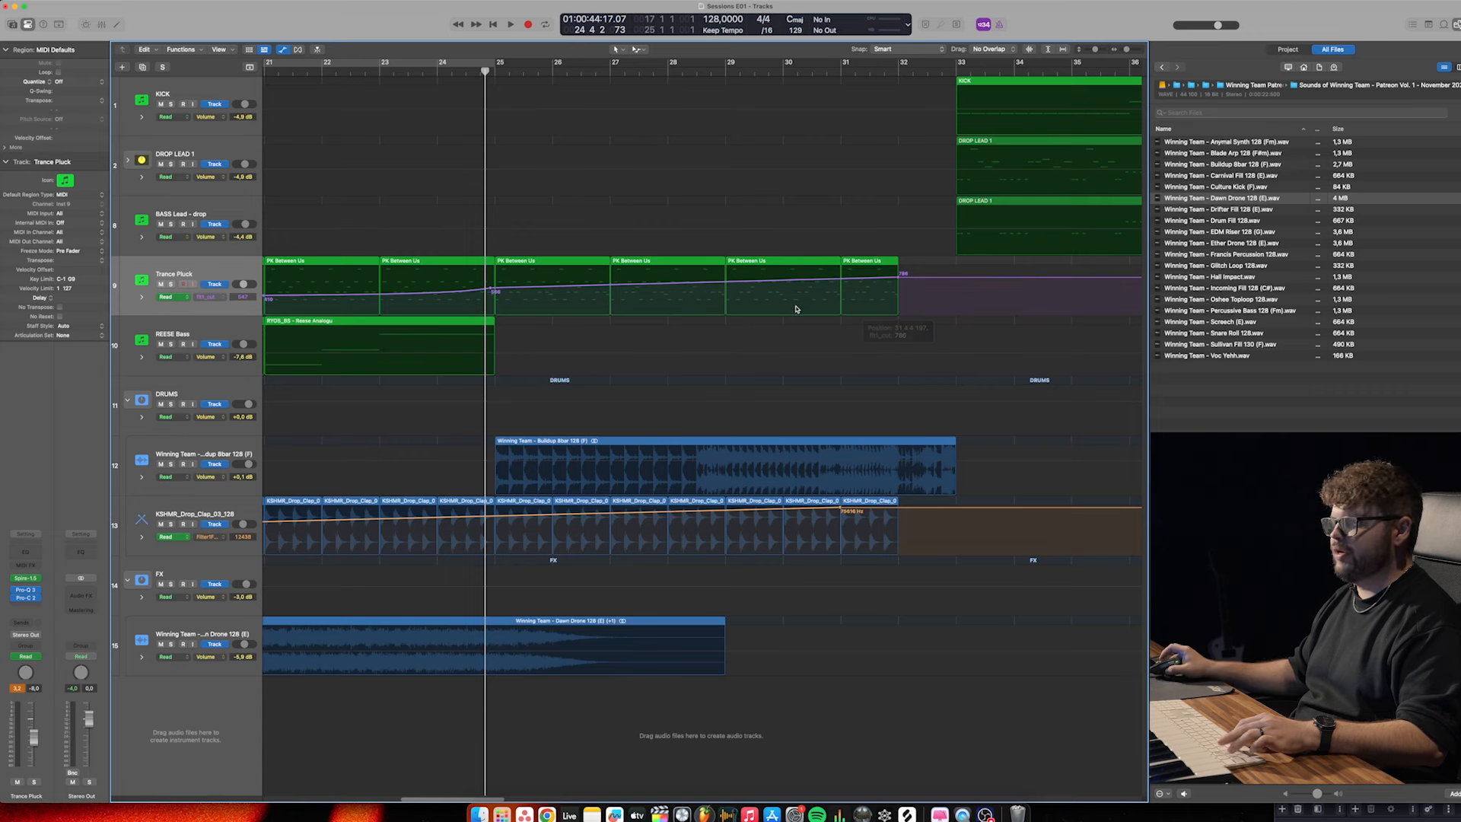
Insert the Endless Smile effect after Pro-C 2 on the Trance Pluck channel and set its Intensity to 0%
left_click(25, 607)
mouse_move(28, 601)
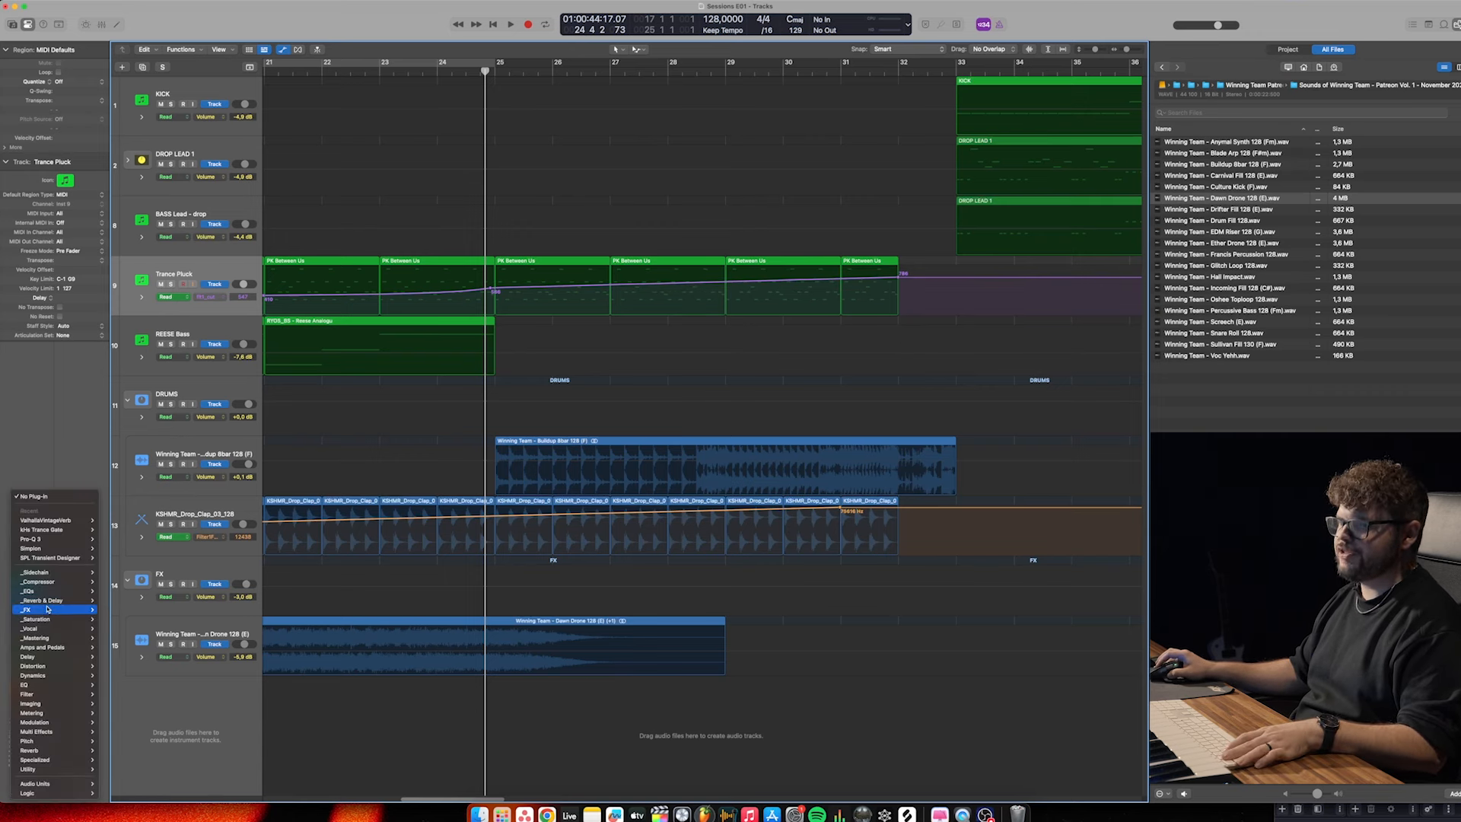
left_click(105, 610)
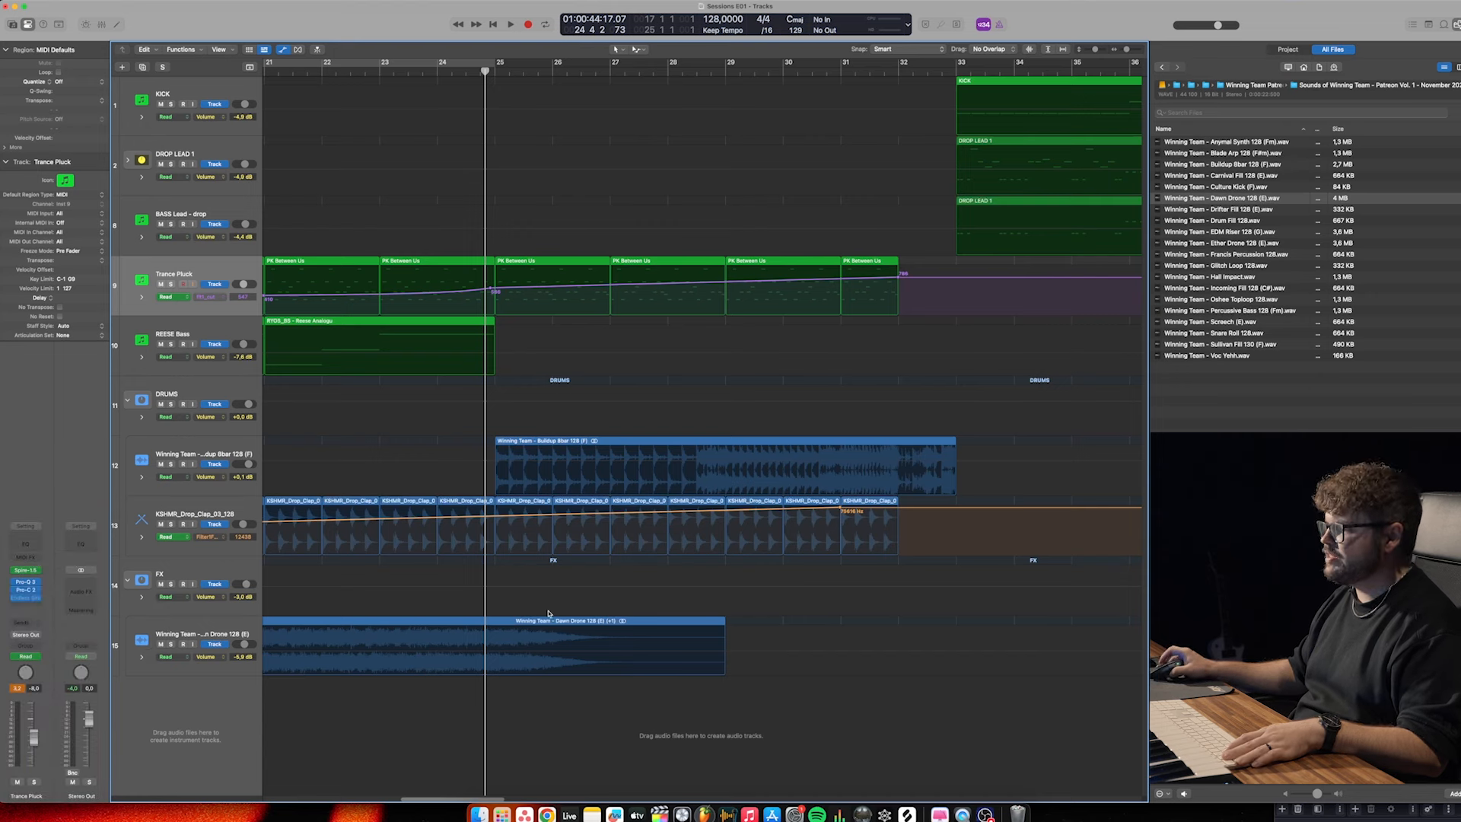
left_click(28, 600)
left_click_drag(607, 209, 632, 395)
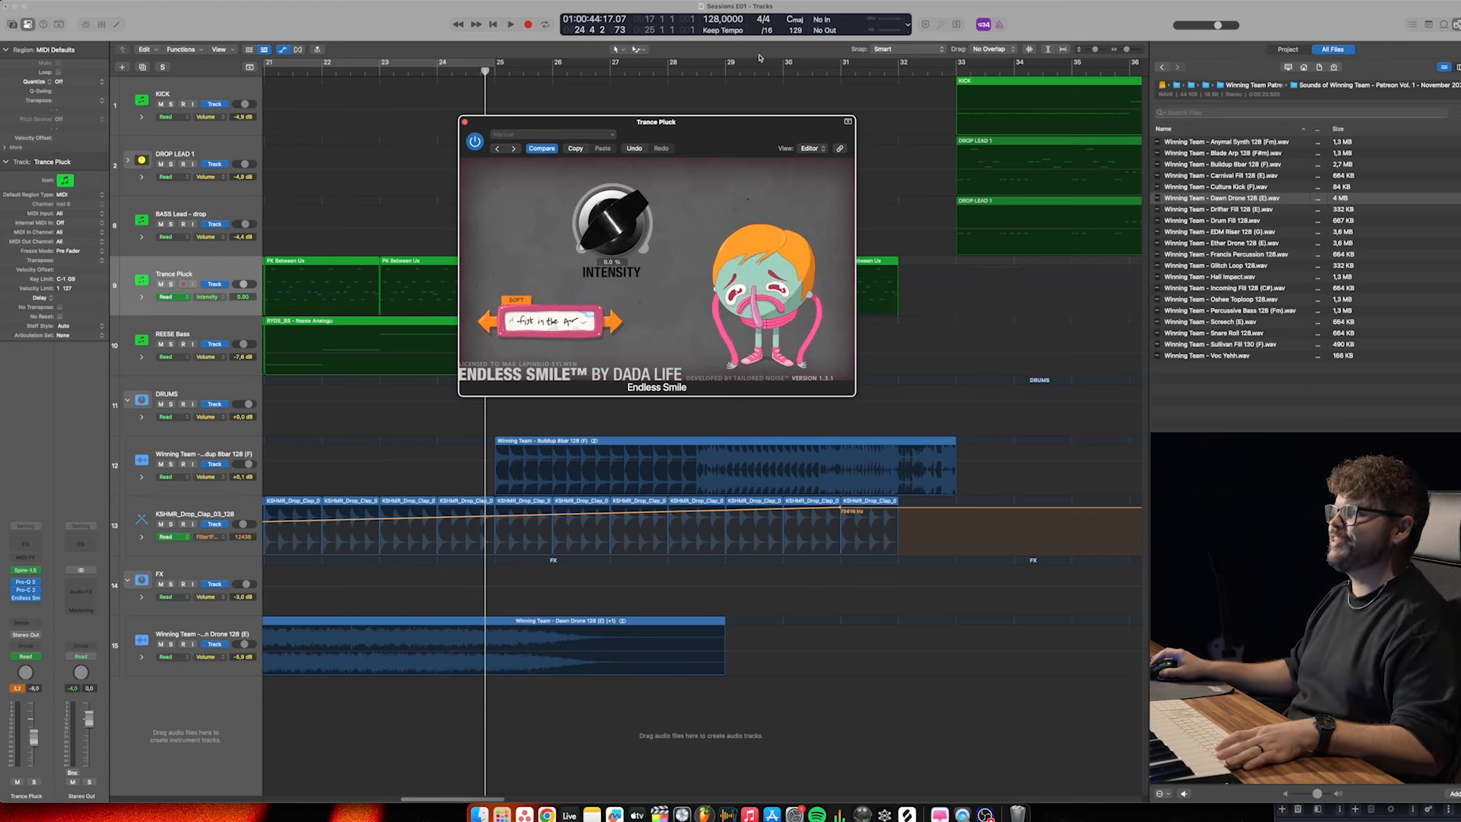
left_click_drag(725, 139, 690, 382)
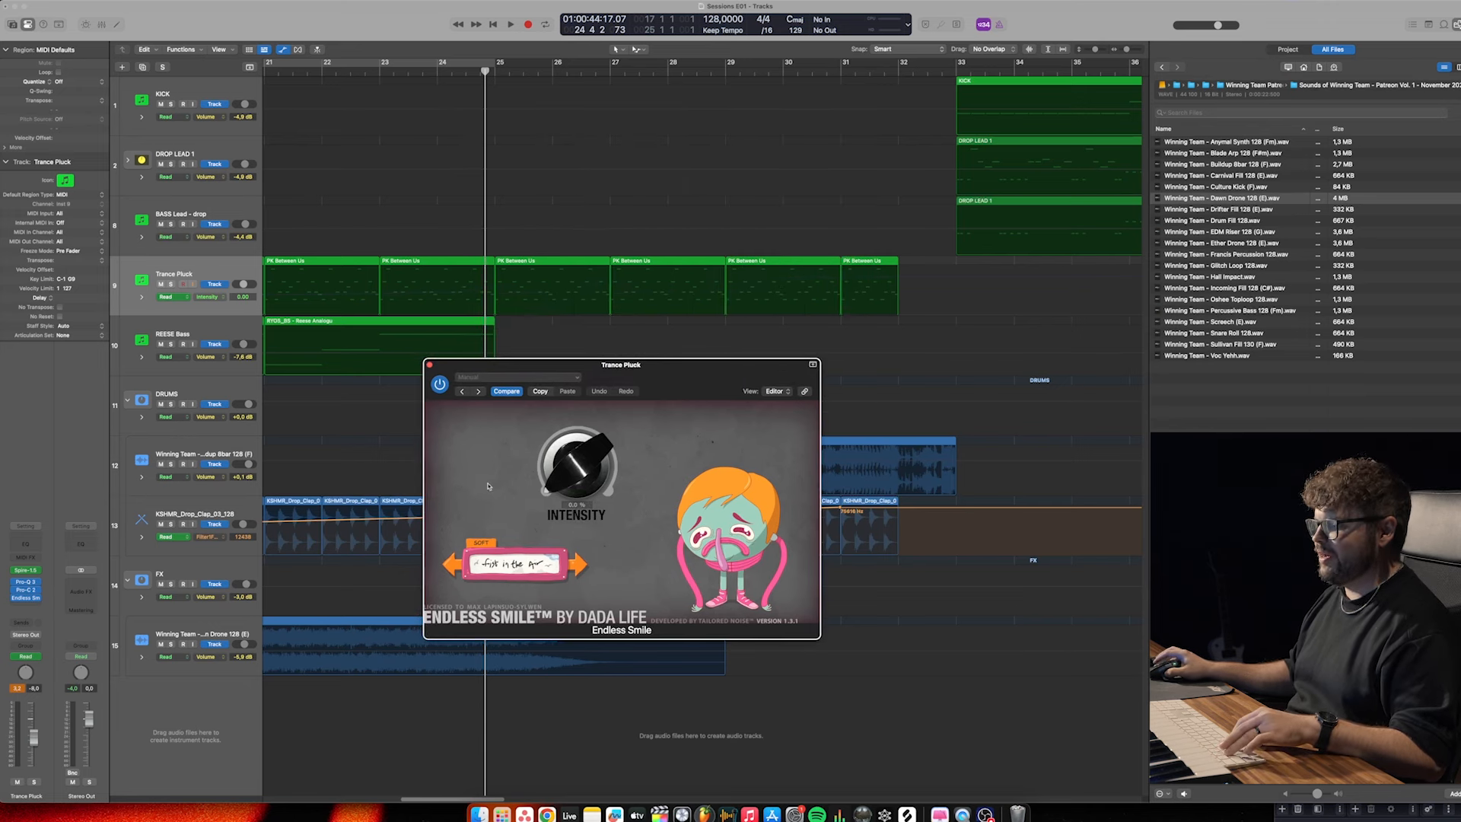
Automate Endless Smile's Intensity from 0 at bar 25 up to 0.71 at bar 32, and switch to the effect's next preset during playback
left_click(495, 317)
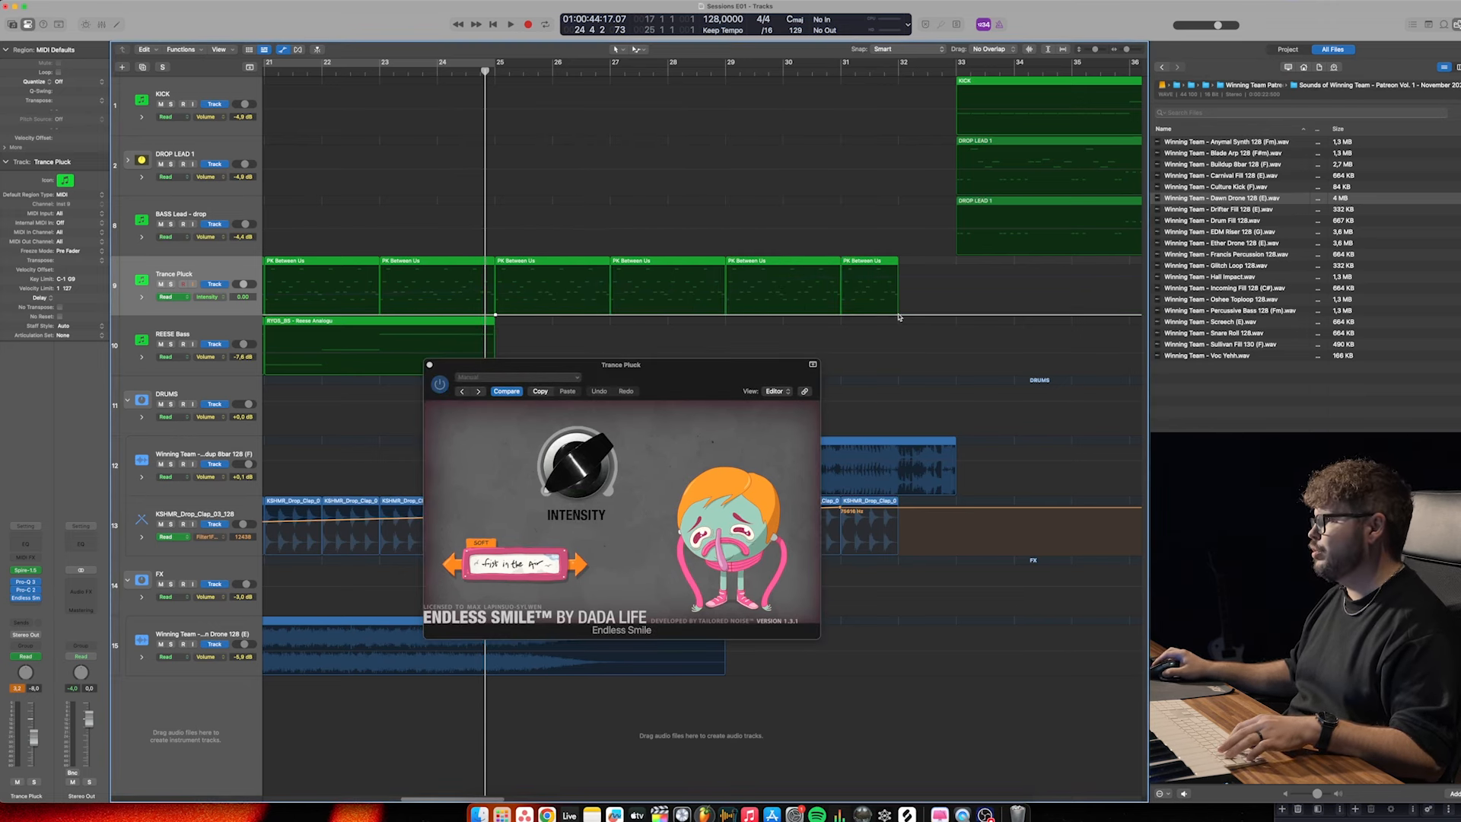
left_click_drag(897, 315, 899, 280)
key("space")
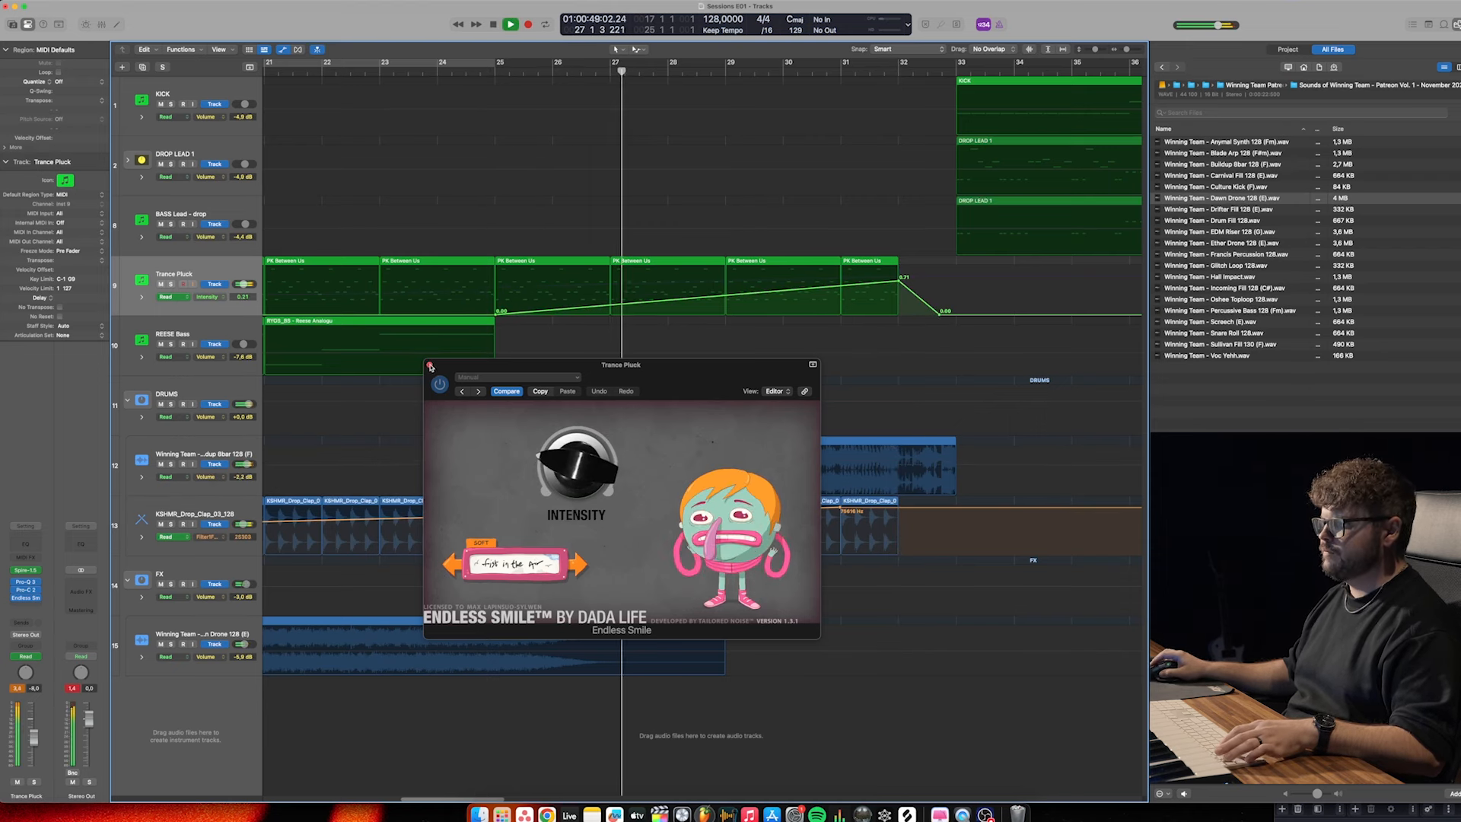
left_click(576, 564)
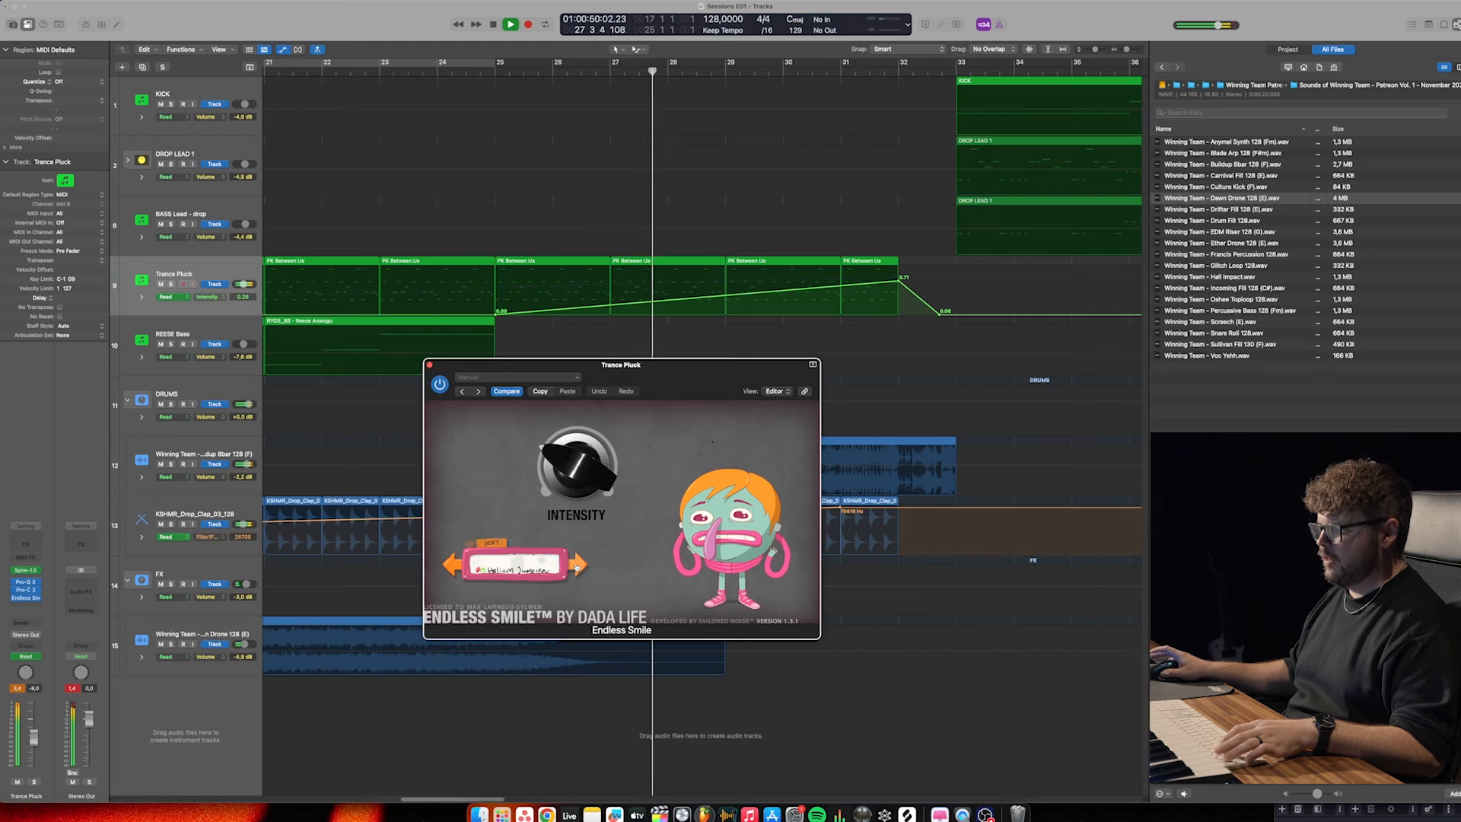
left_click(430, 365)
Hide automation, copy the held-note REESE Bass region to bar 25 and repeat it once to reach bar 33
scroll(453, 397, "left", 1)
key("a")
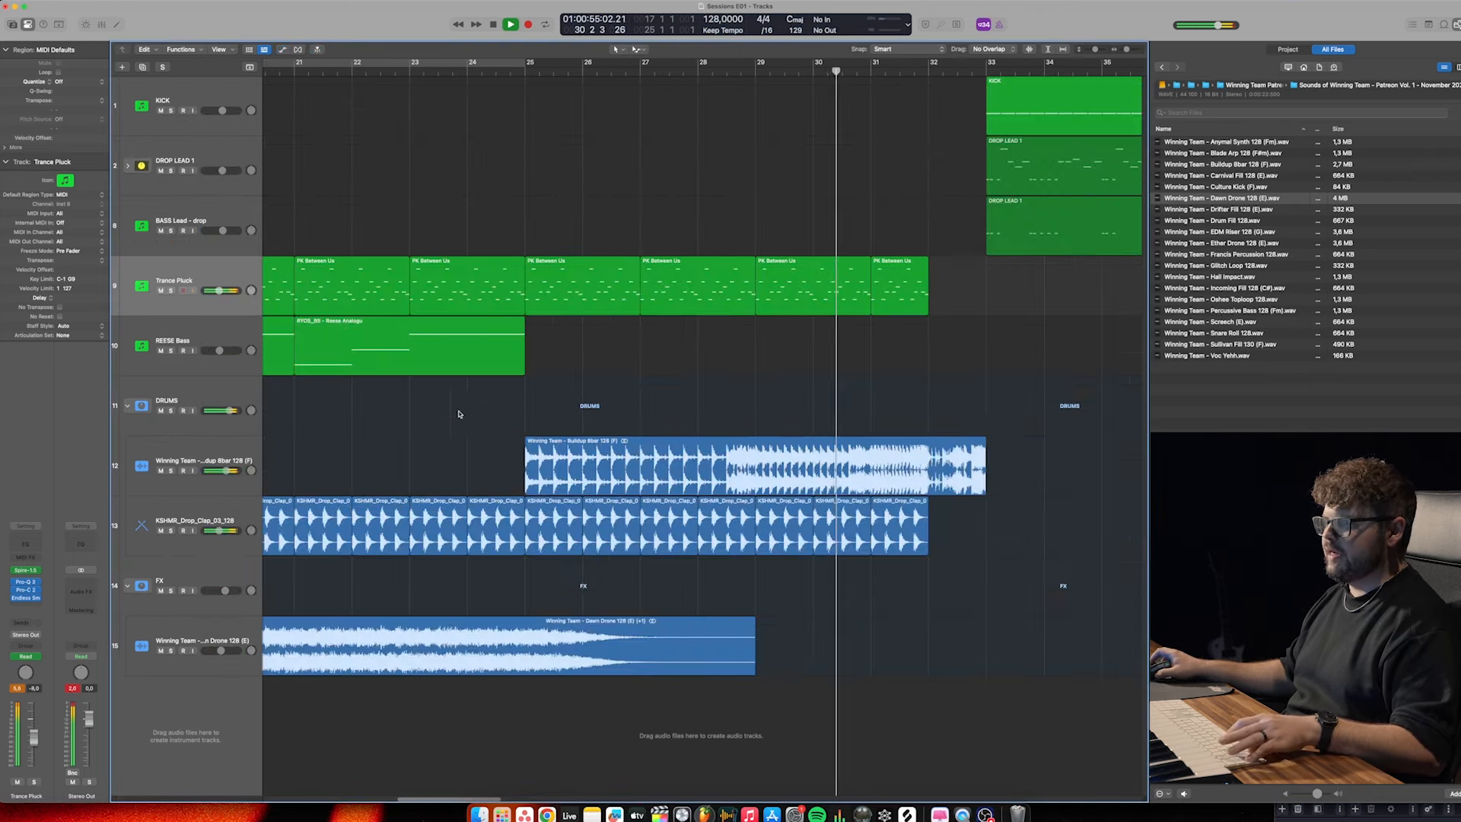
key("super+Left")
left_click_drag(566, 356, 752, 364)
key("super+r")
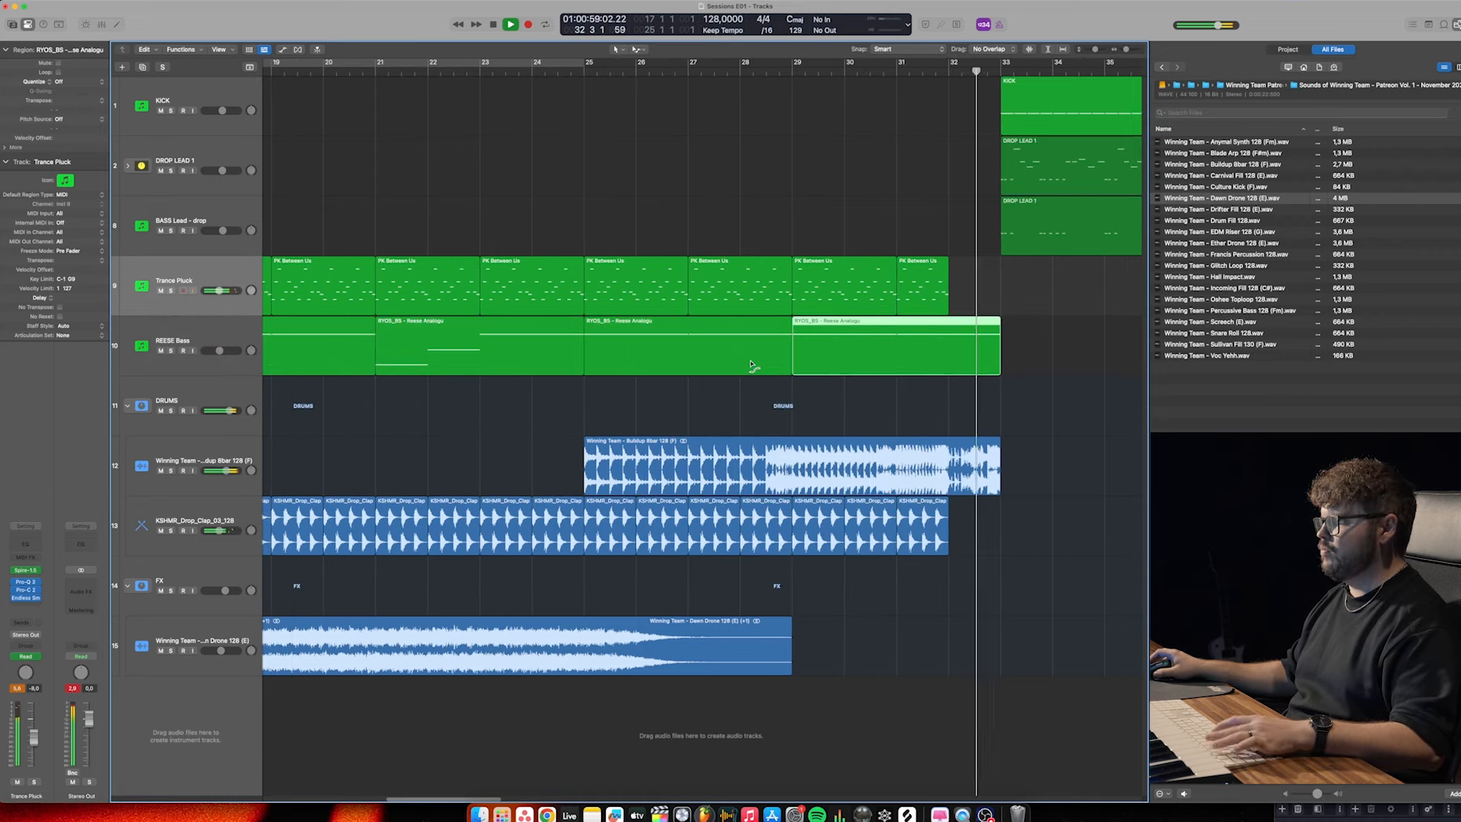
Solo the Trance Pluck track, play from bar 31 to hear how the pluck ends, and unsolo it
key("super+Right")
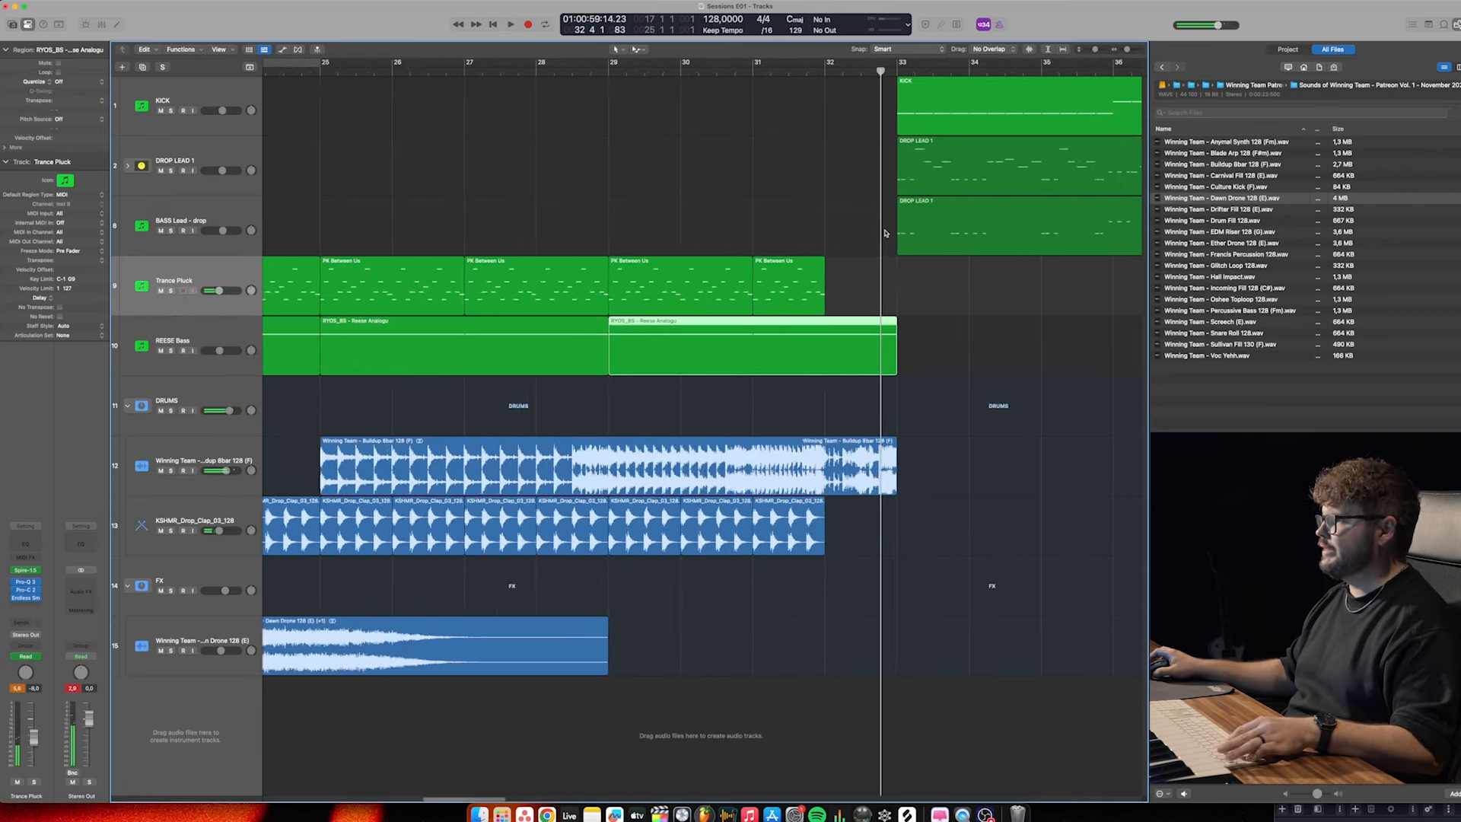
key("super+Right")
key("s")
left_click(600, 73)
key("space")
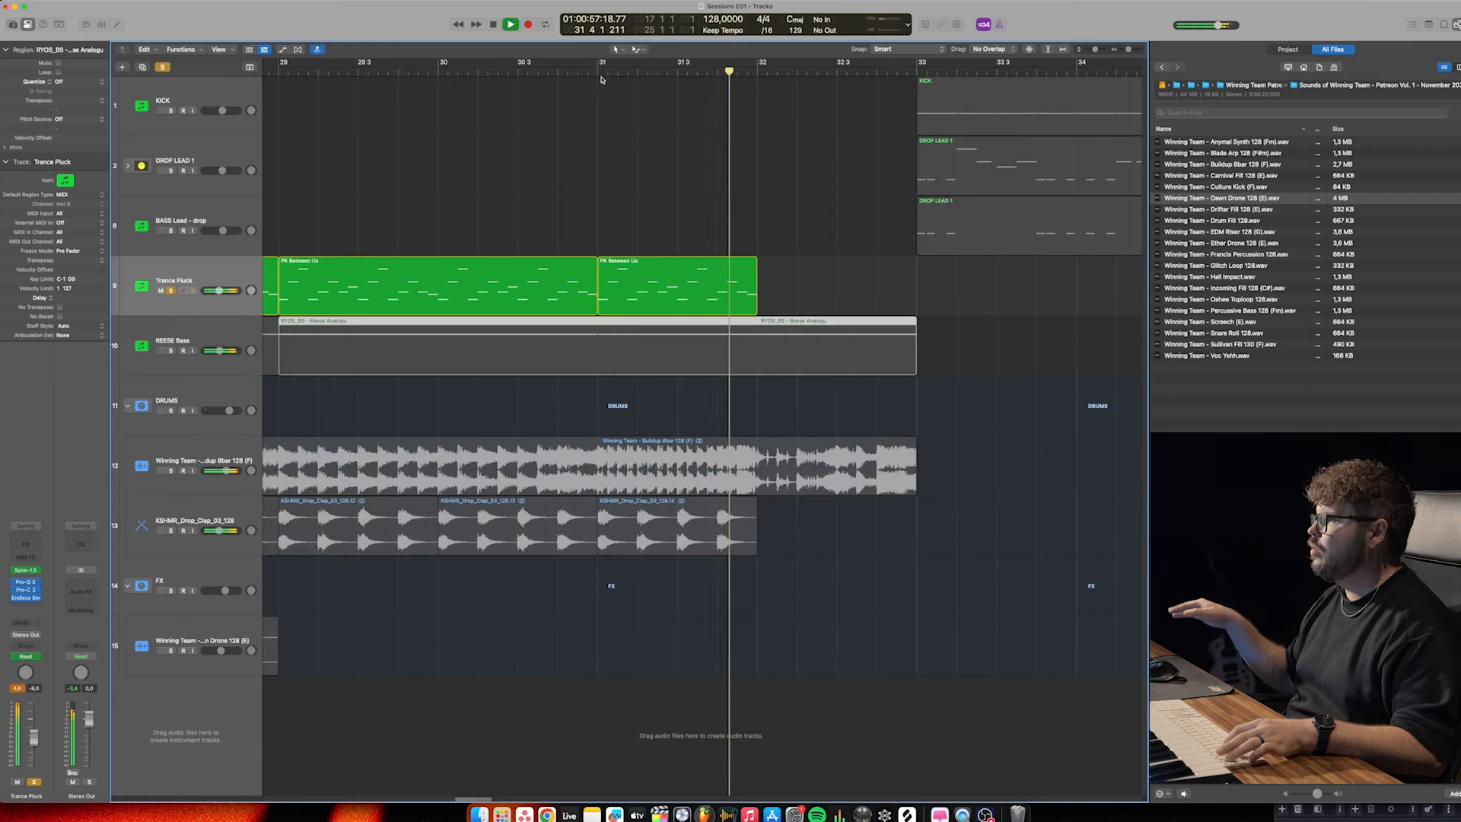
key("space")
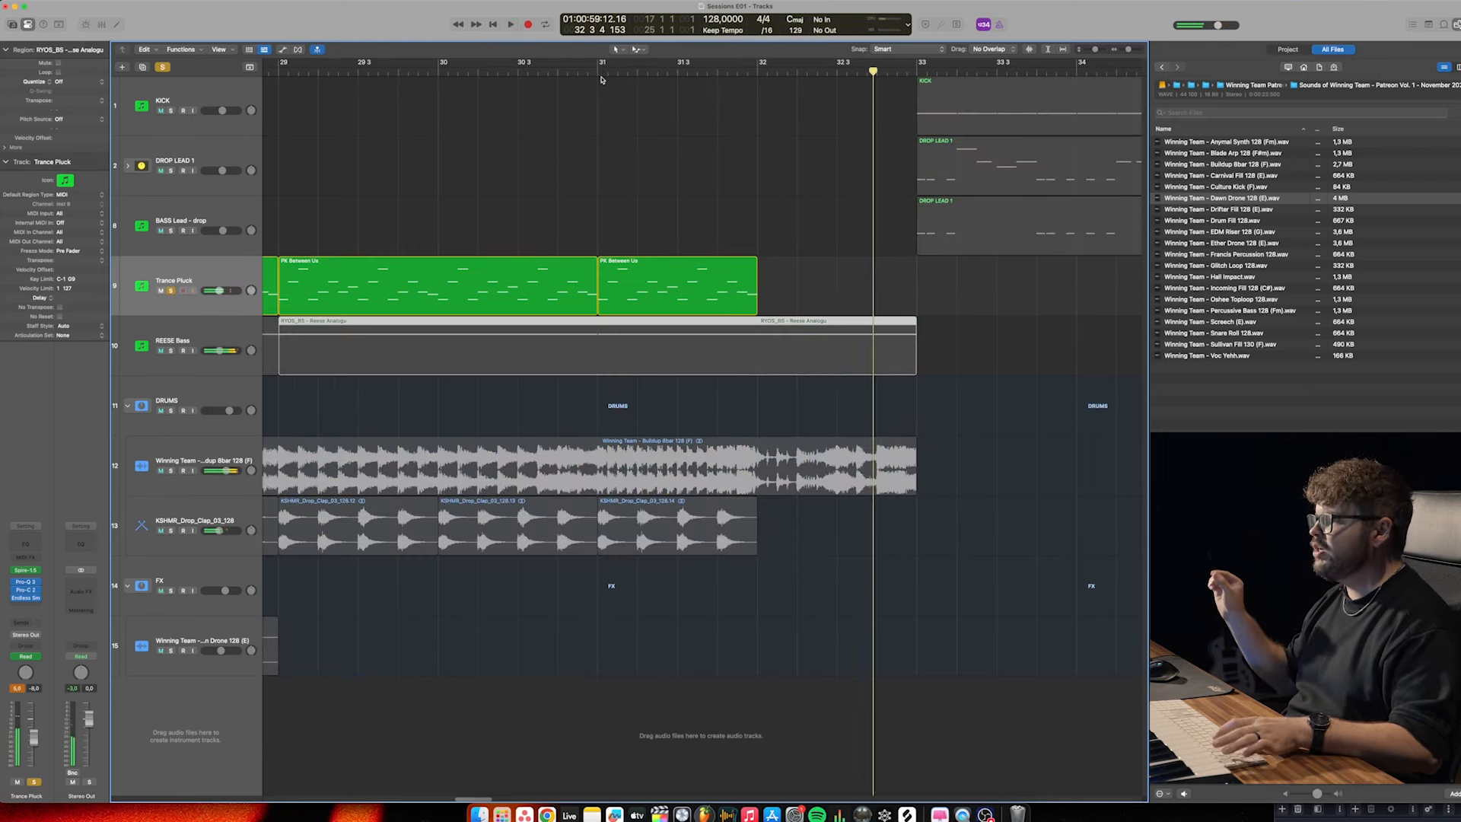
key("s")
Shorten the last note of the REESE Bass region at bar 29 to end at bar 32 and trim the region's end just past it
key("super+Left")
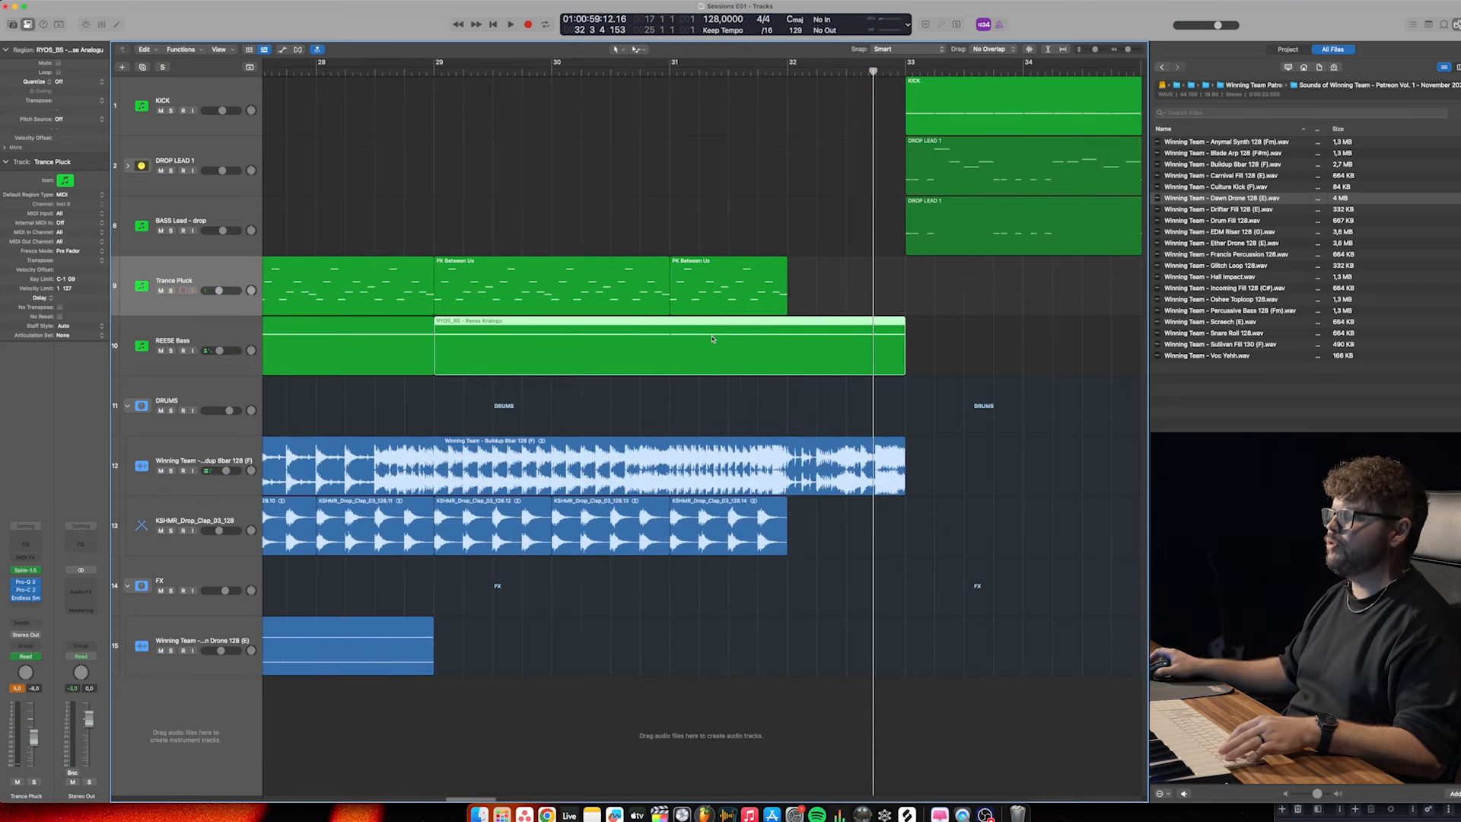
key("super+Left")
key("super+Left")
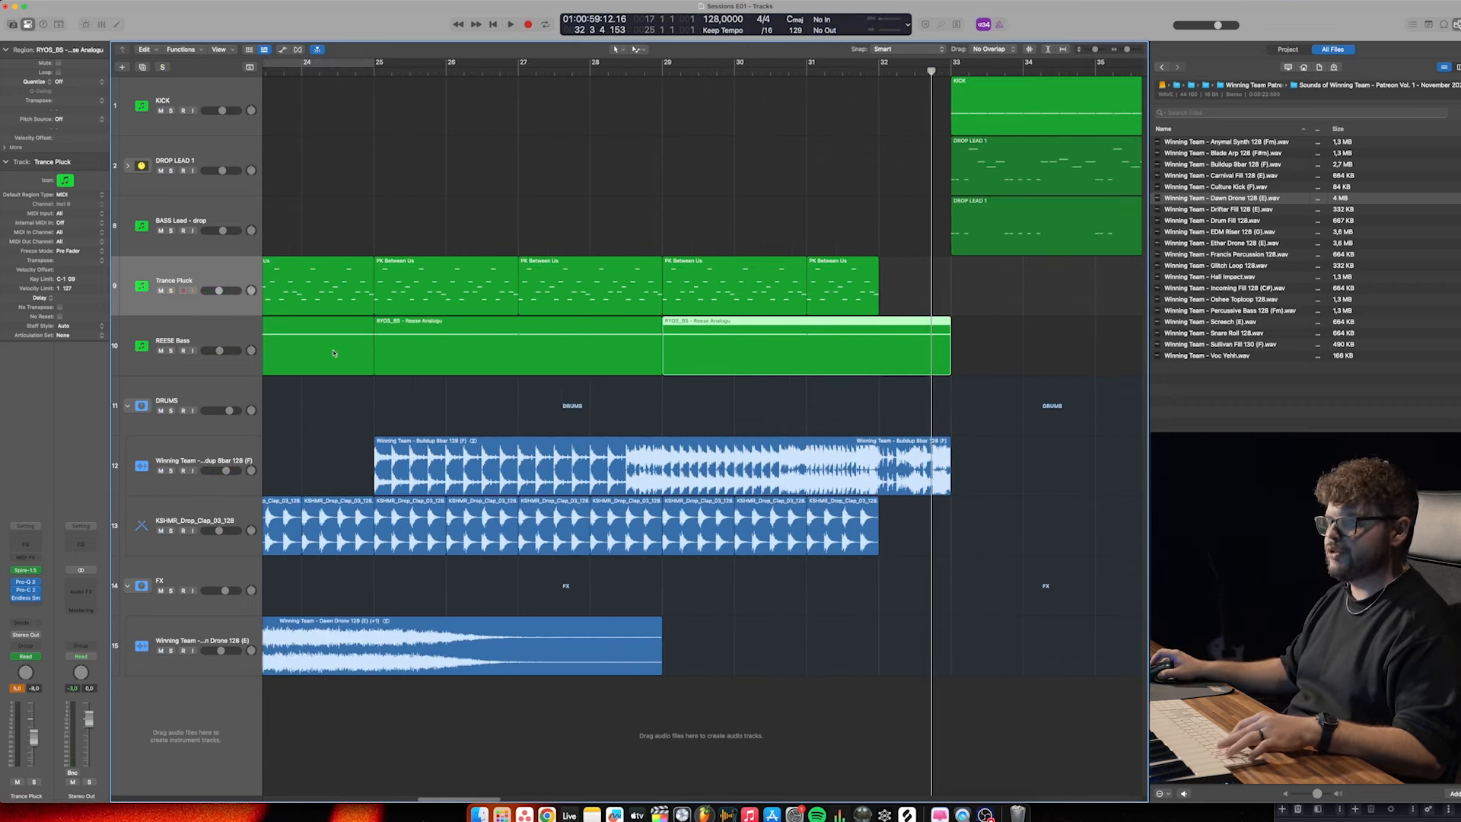
double_click(903, 349)
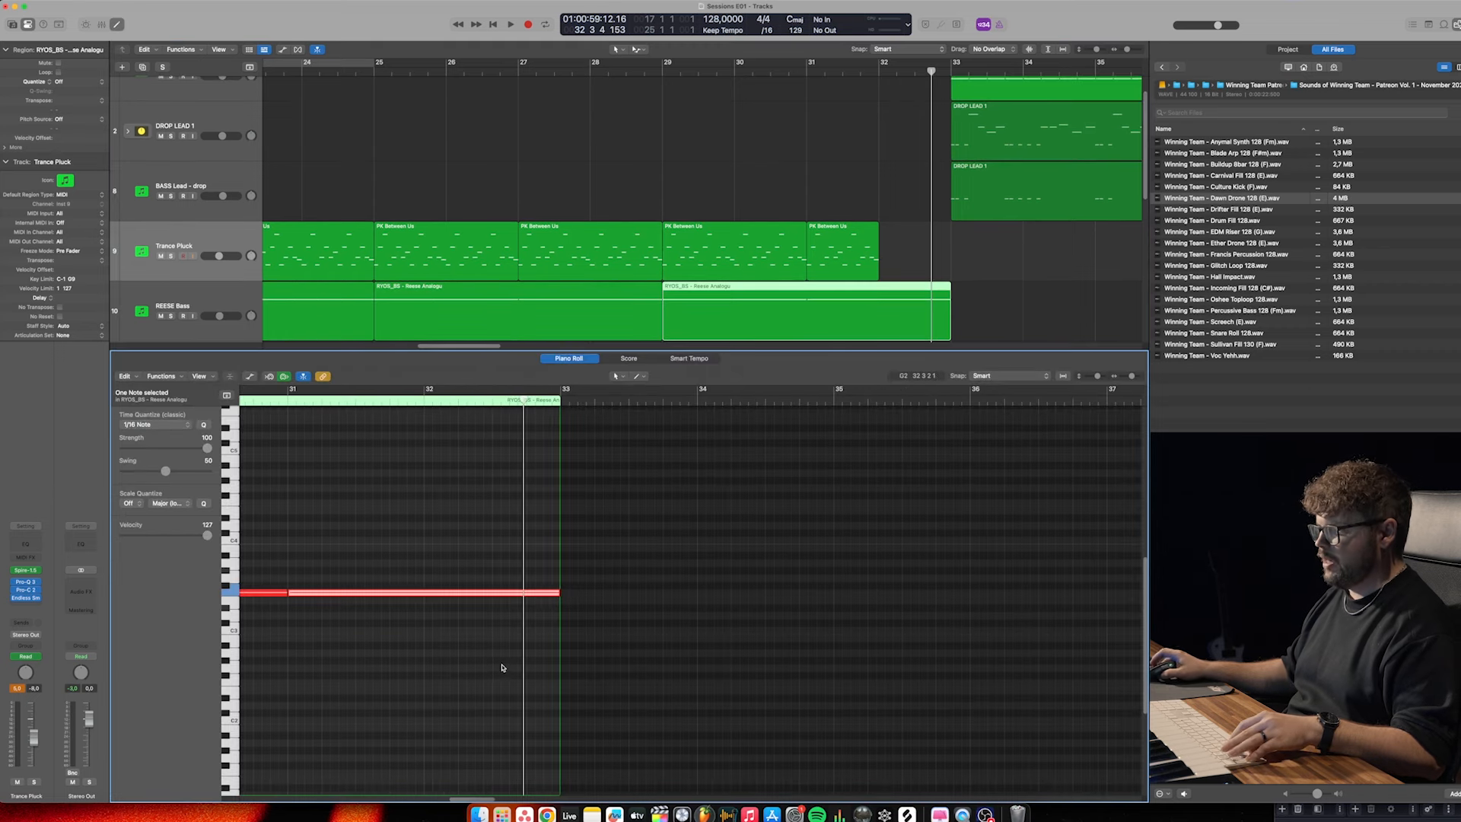
left_click_drag(558, 595, 490, 595)
scroll(509, 624, "left", 5)
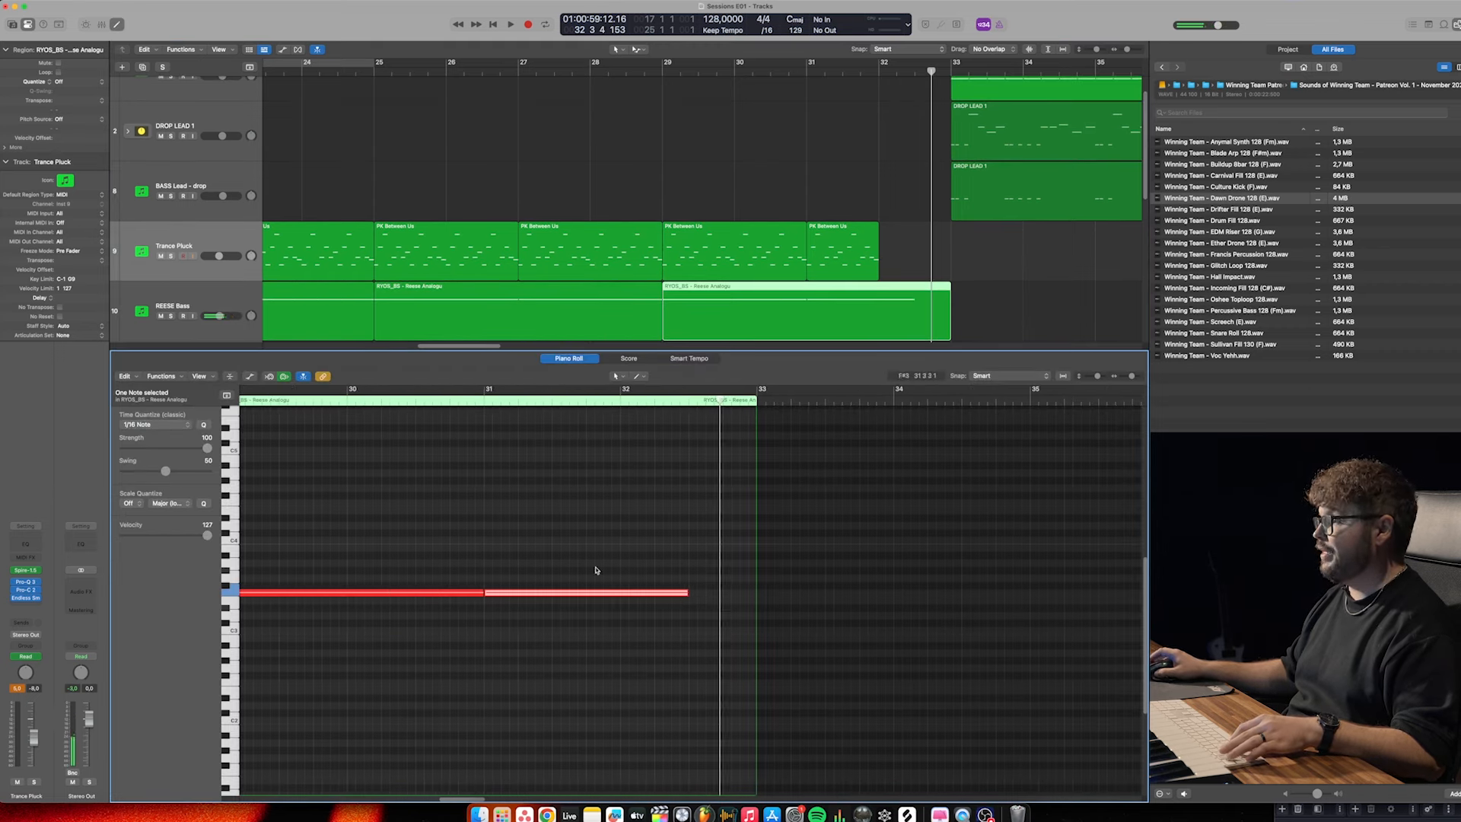
left_click_drag(683, 595, 620, 595)
left_click_drag(759, 608, 653, 613)
scroll(648, 647, "left", 5)
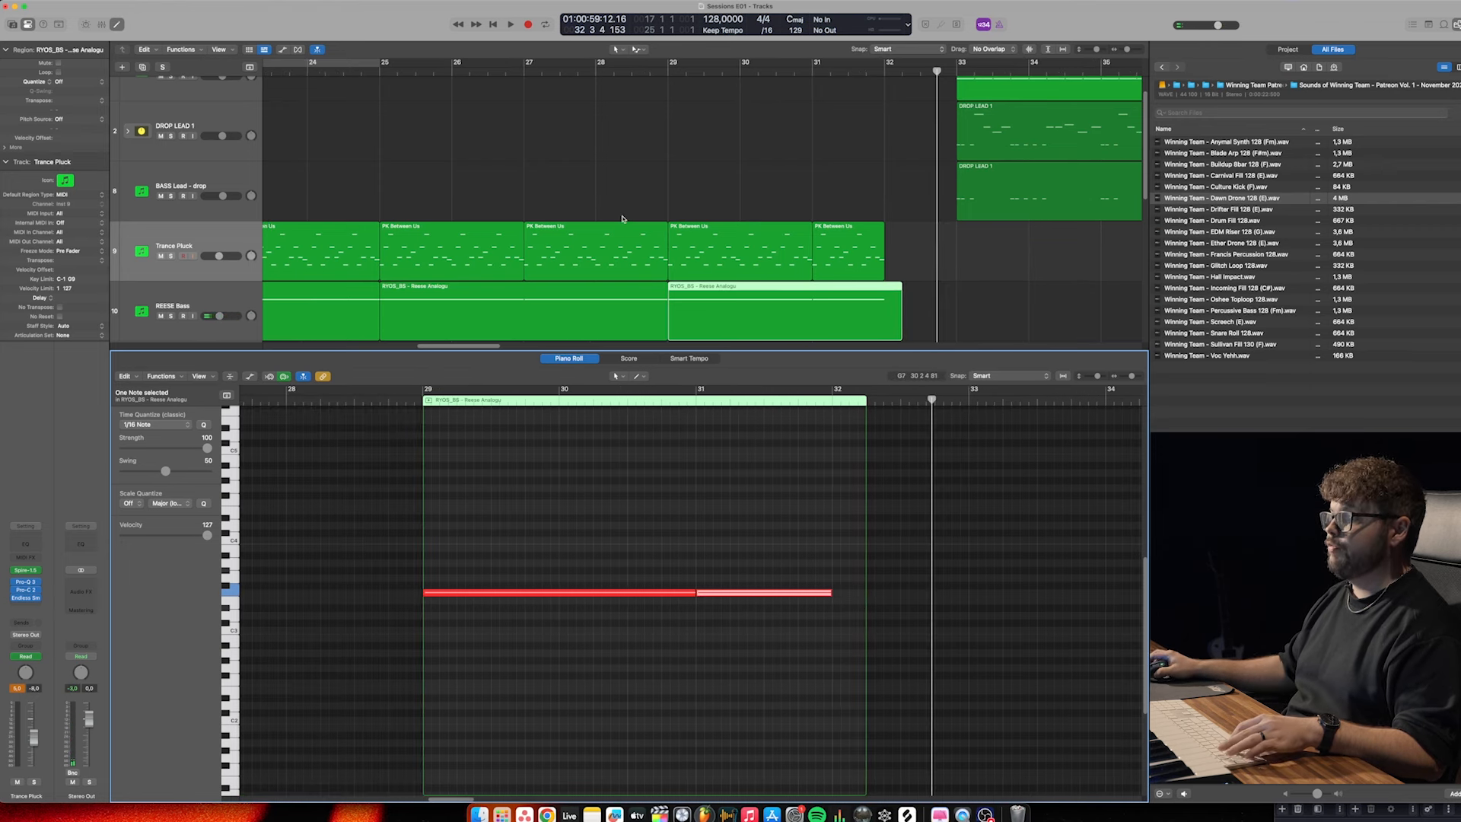
Join the two REESE Bass regions starting at bar 25 into one region
scroll(533, 152, "down", 5)
left_click(373, 73)
left_click_drag(778, 182, 612, 137)
key("super+j")
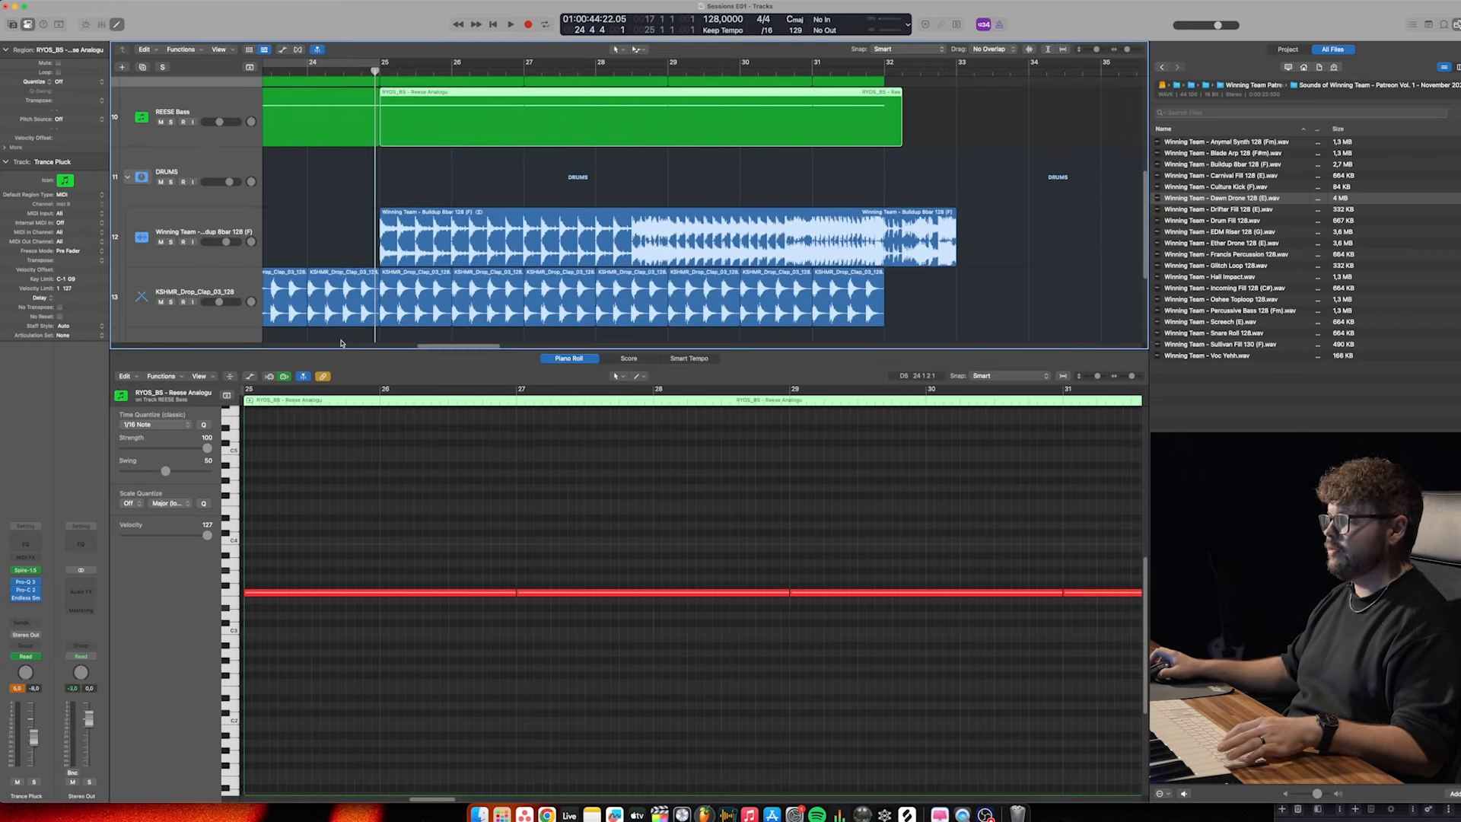
Show the joined REESE Bass region's automation in the Piano Roll and set its parameter to Pitch Bend on channel 1
scroll(541, 738, "down", 5)
scroll(541, 738, "left", 5)
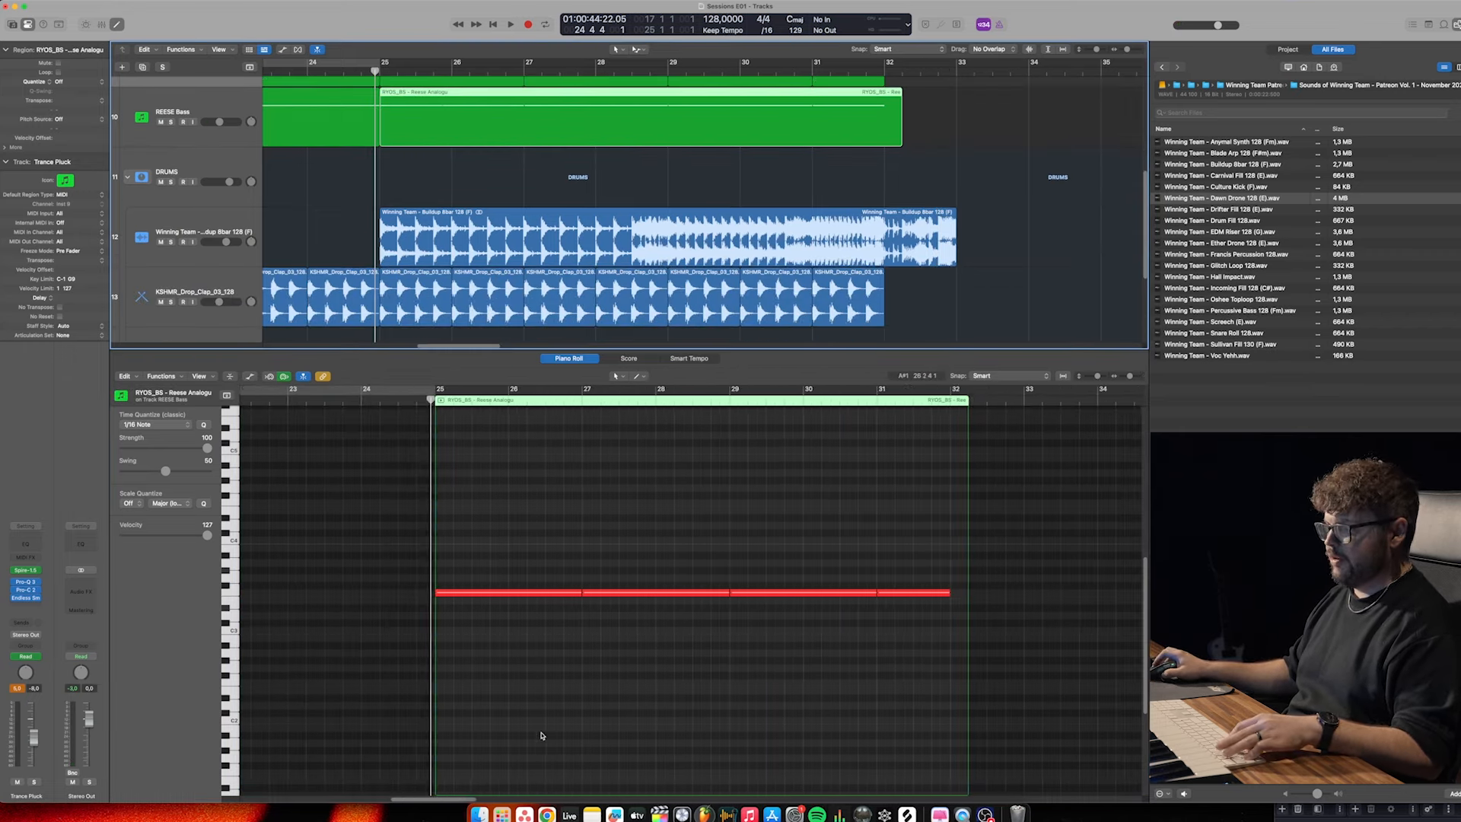
left_click(247, 707)
key("a")
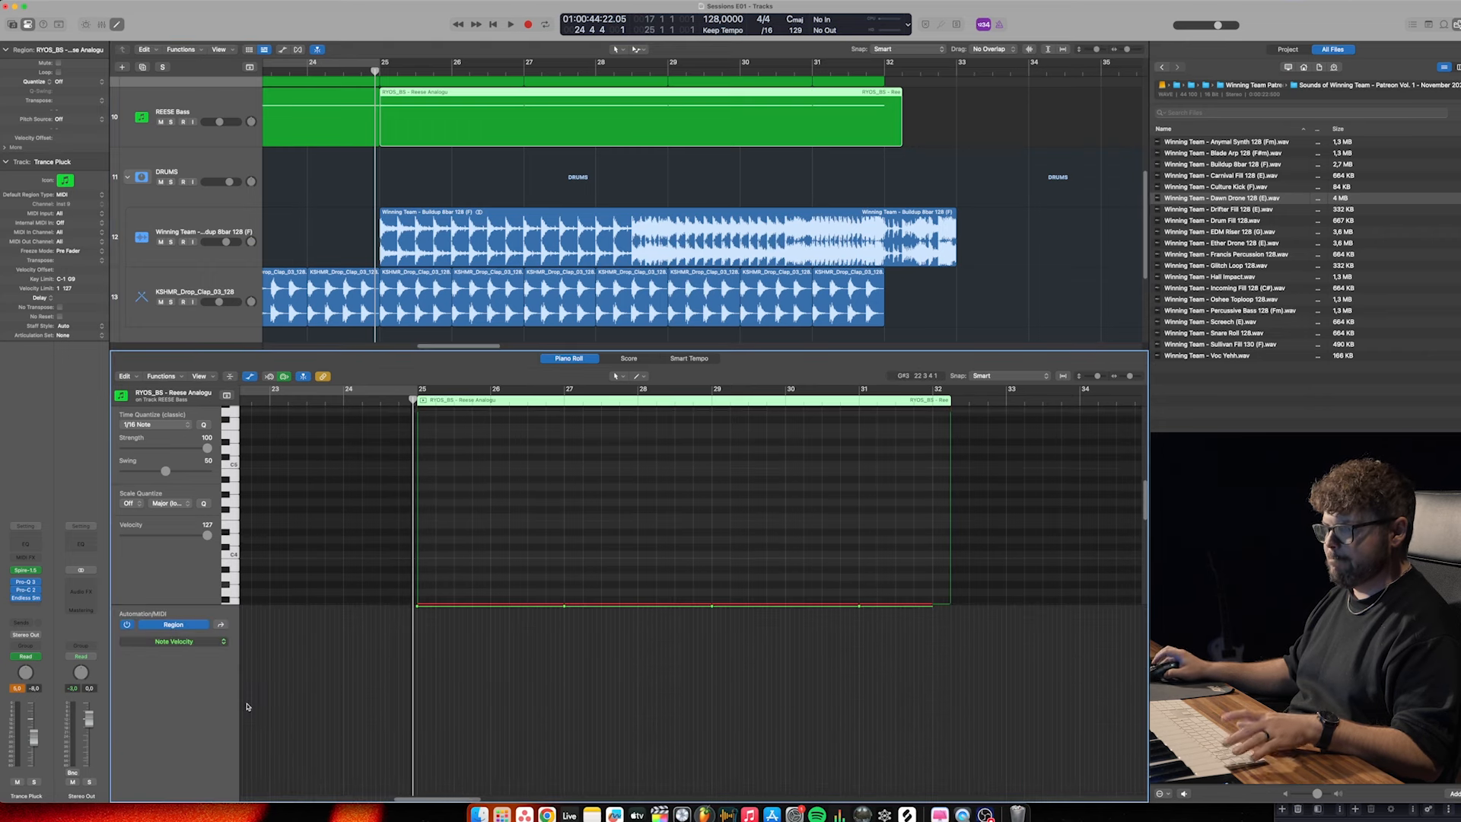
left_click(215, 641)
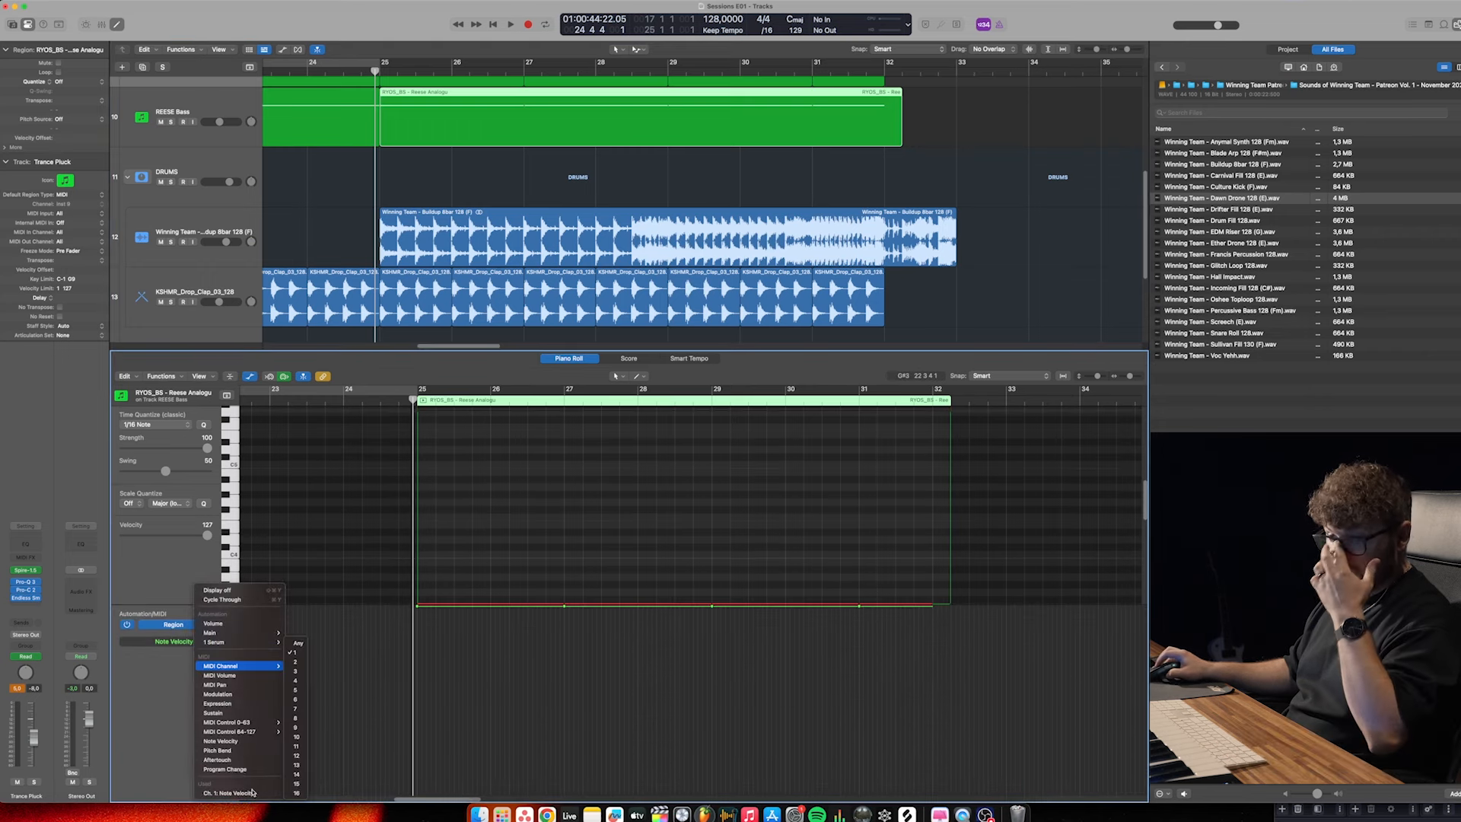
key("Return")
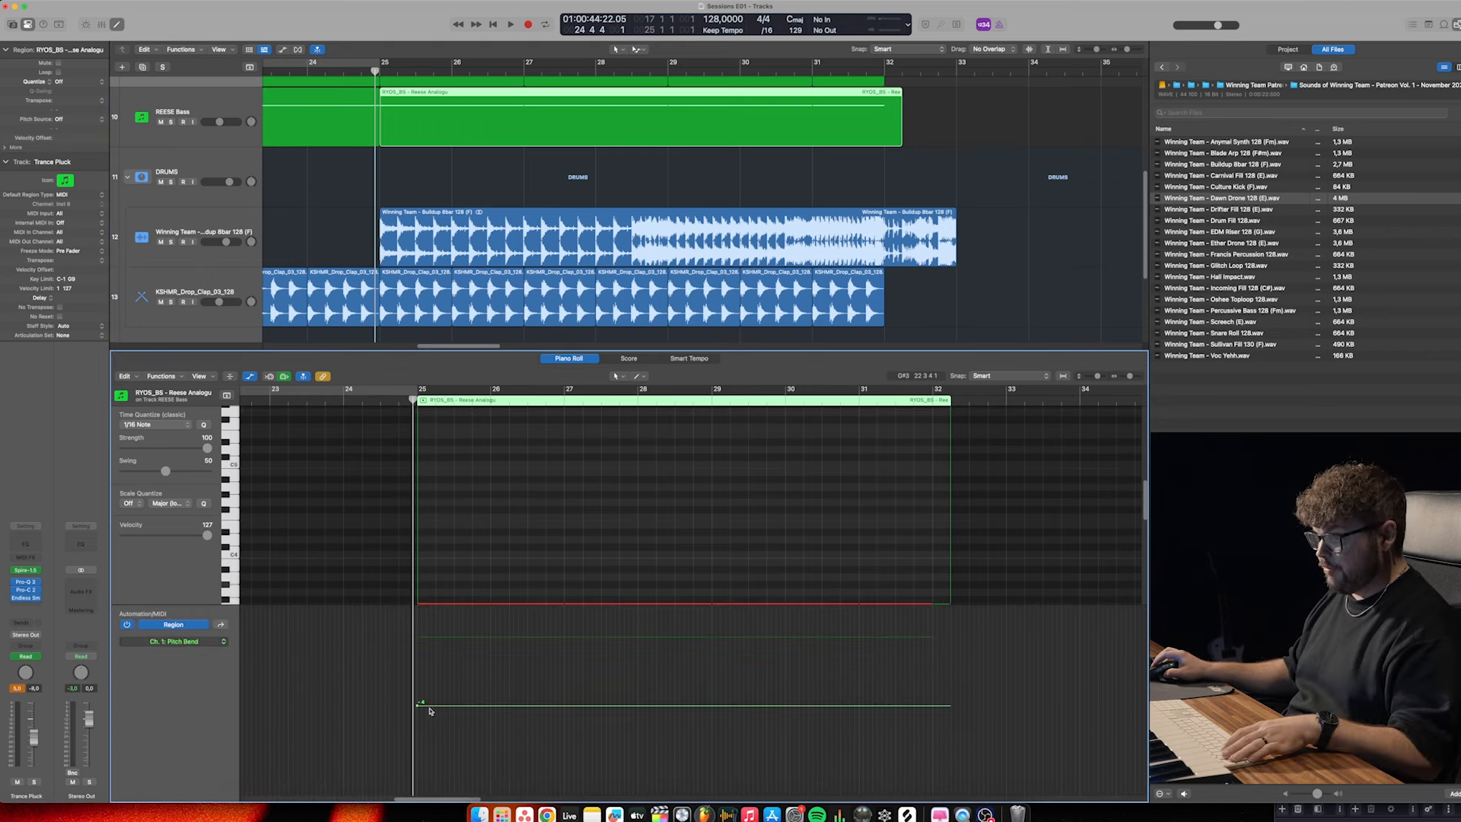
Draw a pitch bend ramp from 0 at bar 25 to near the maximum at bar 32, returning to neutral just before the region's end
left_click_drag(430, 708, 432, 698)
scroll(635, 489, "down", 3)
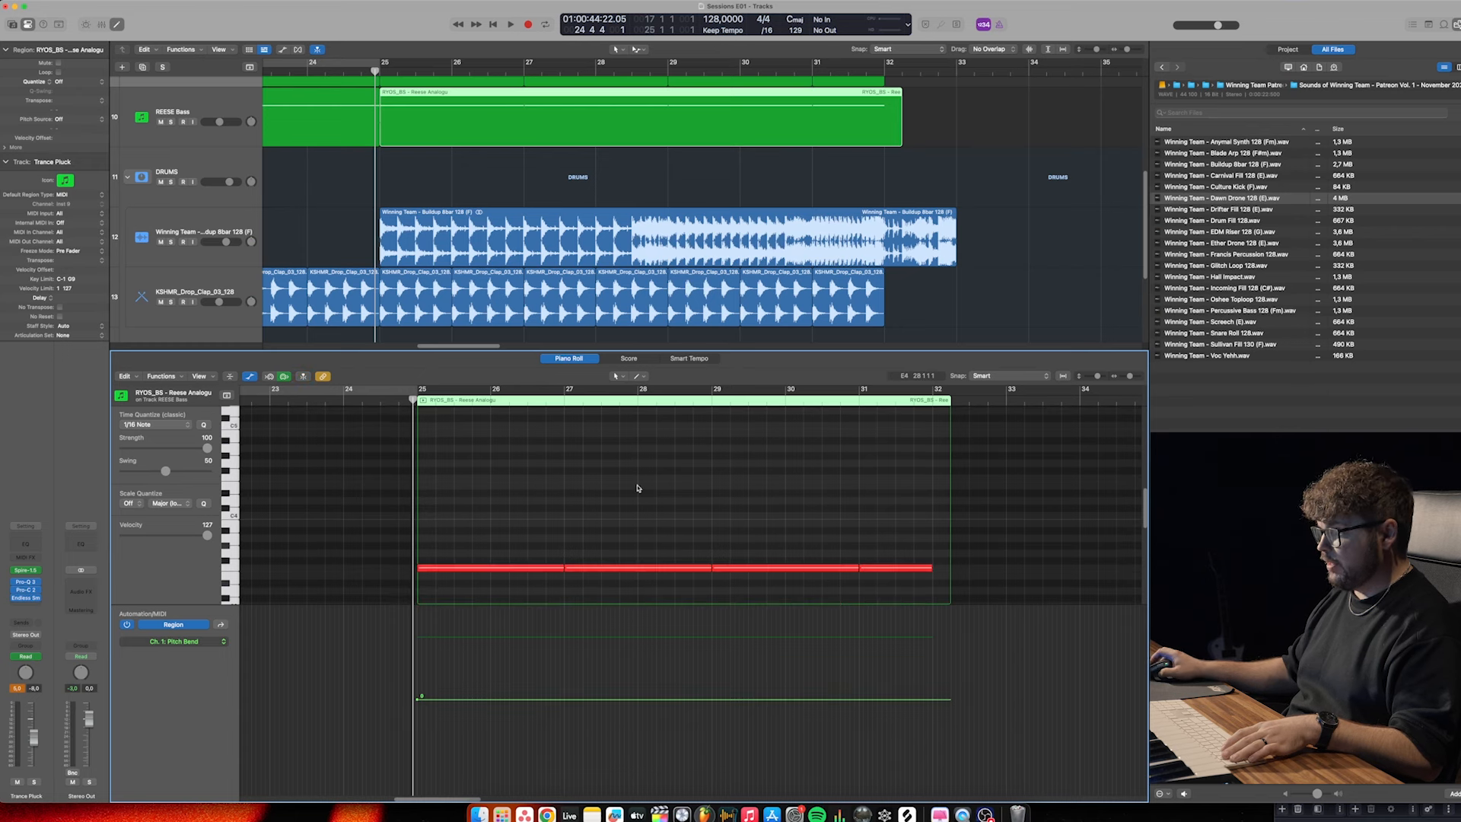
left_click(935, 699)
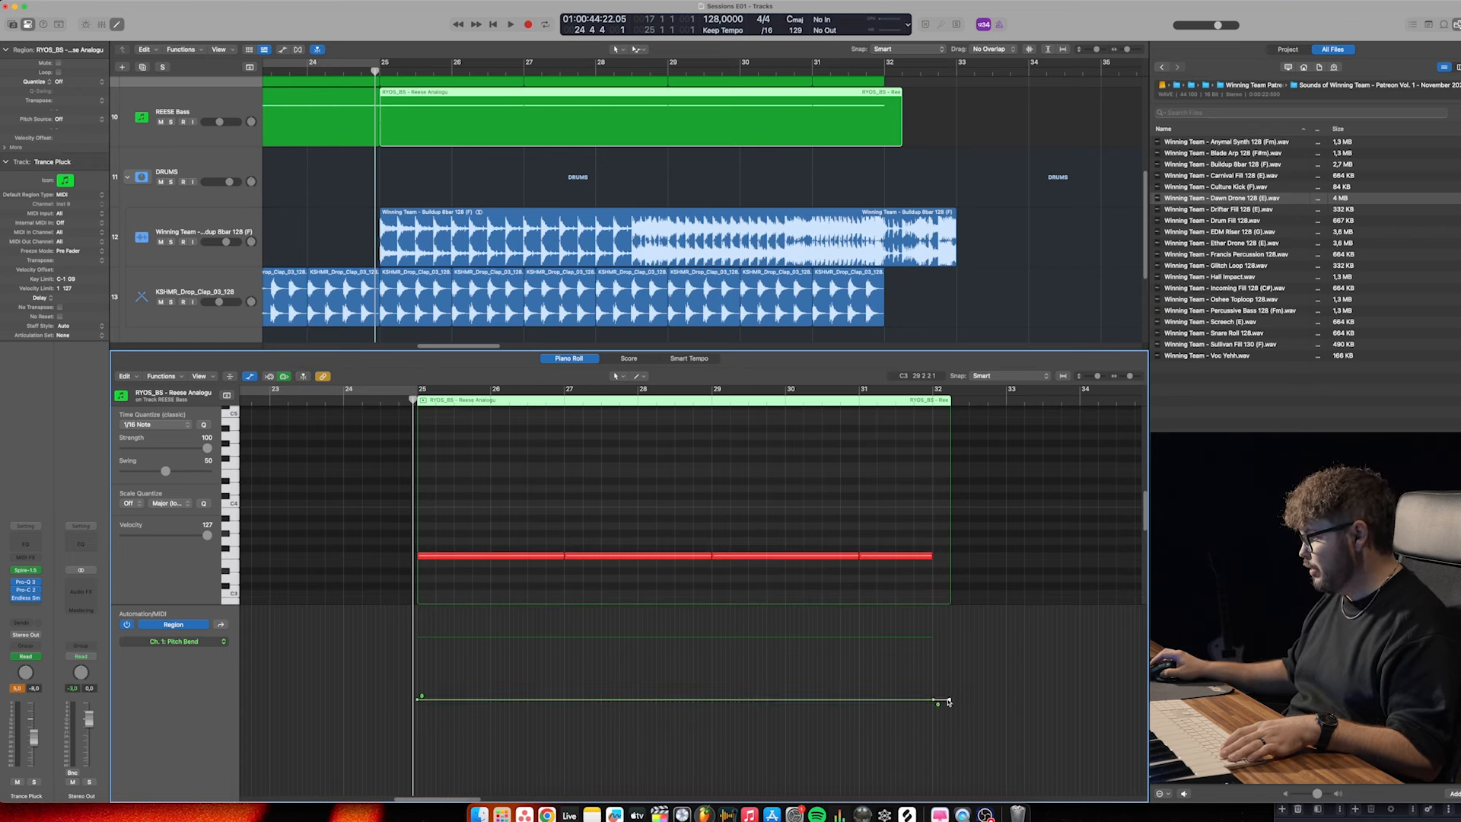
left_click(946, 699)
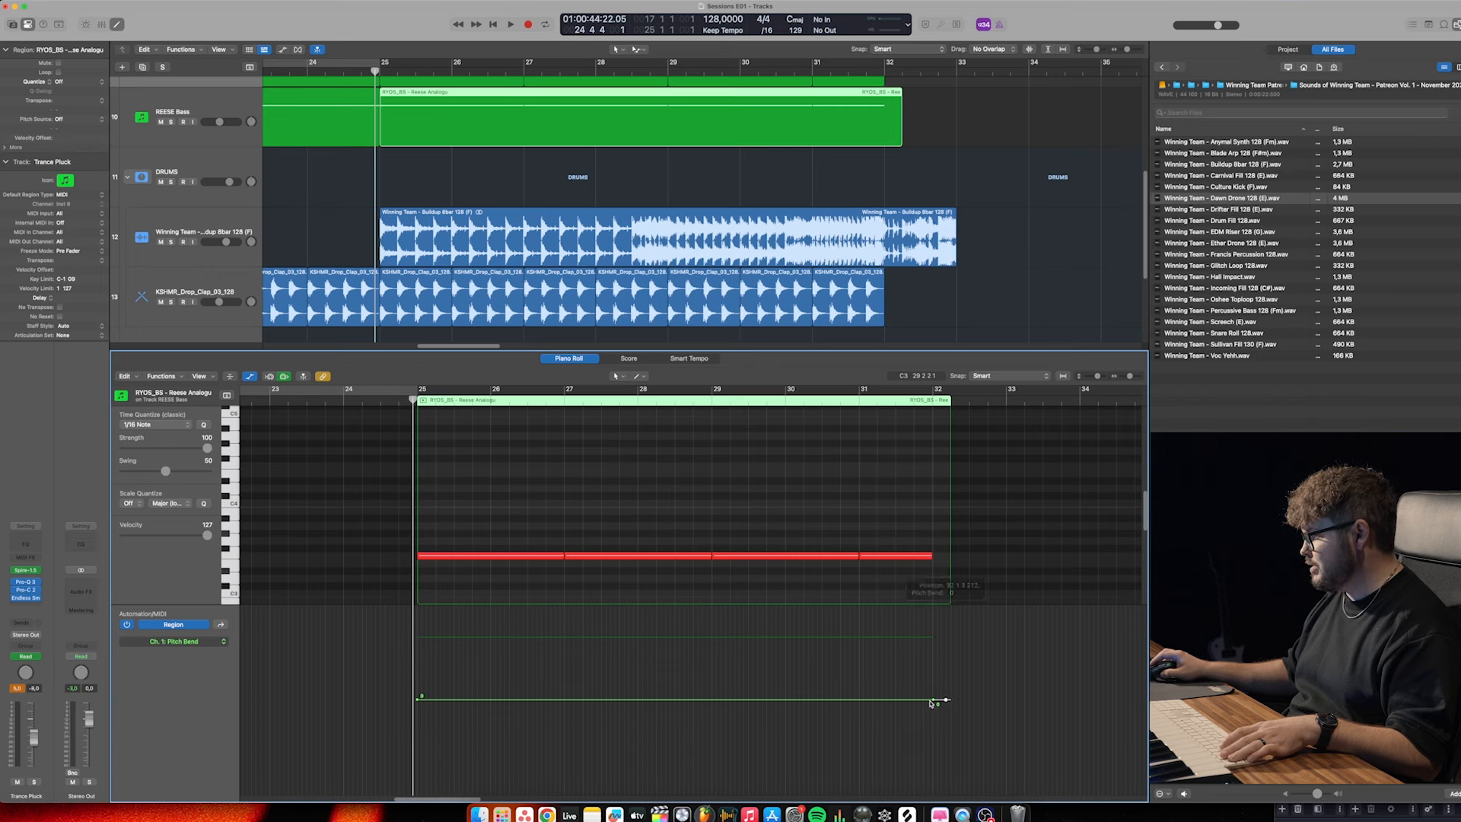
left_click_drag(935, 700, 939, 610)
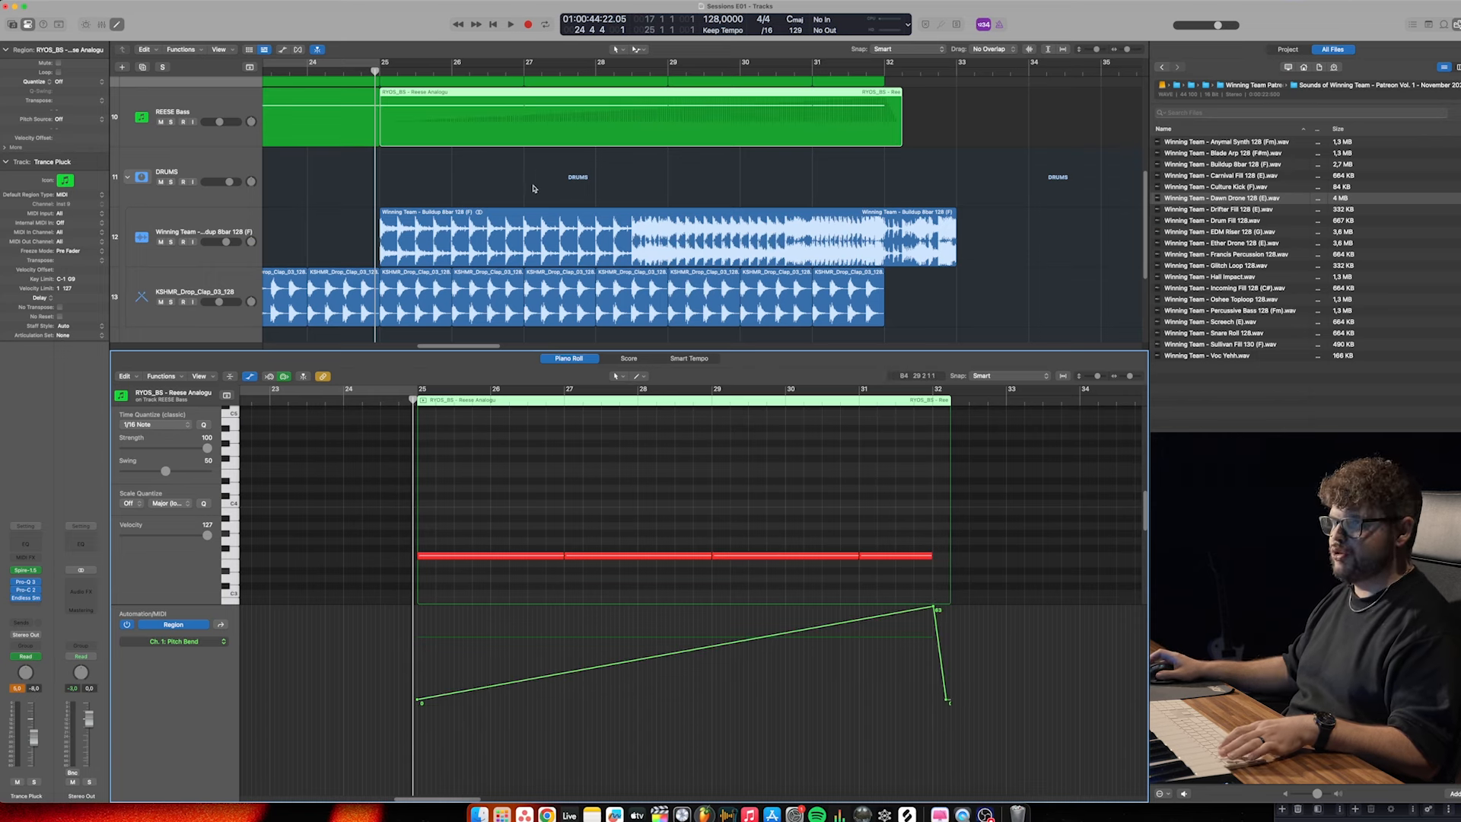
Play the build-up and set the upward pitch bend range of the REESE Bass Serum to 12 semitones
key("space")
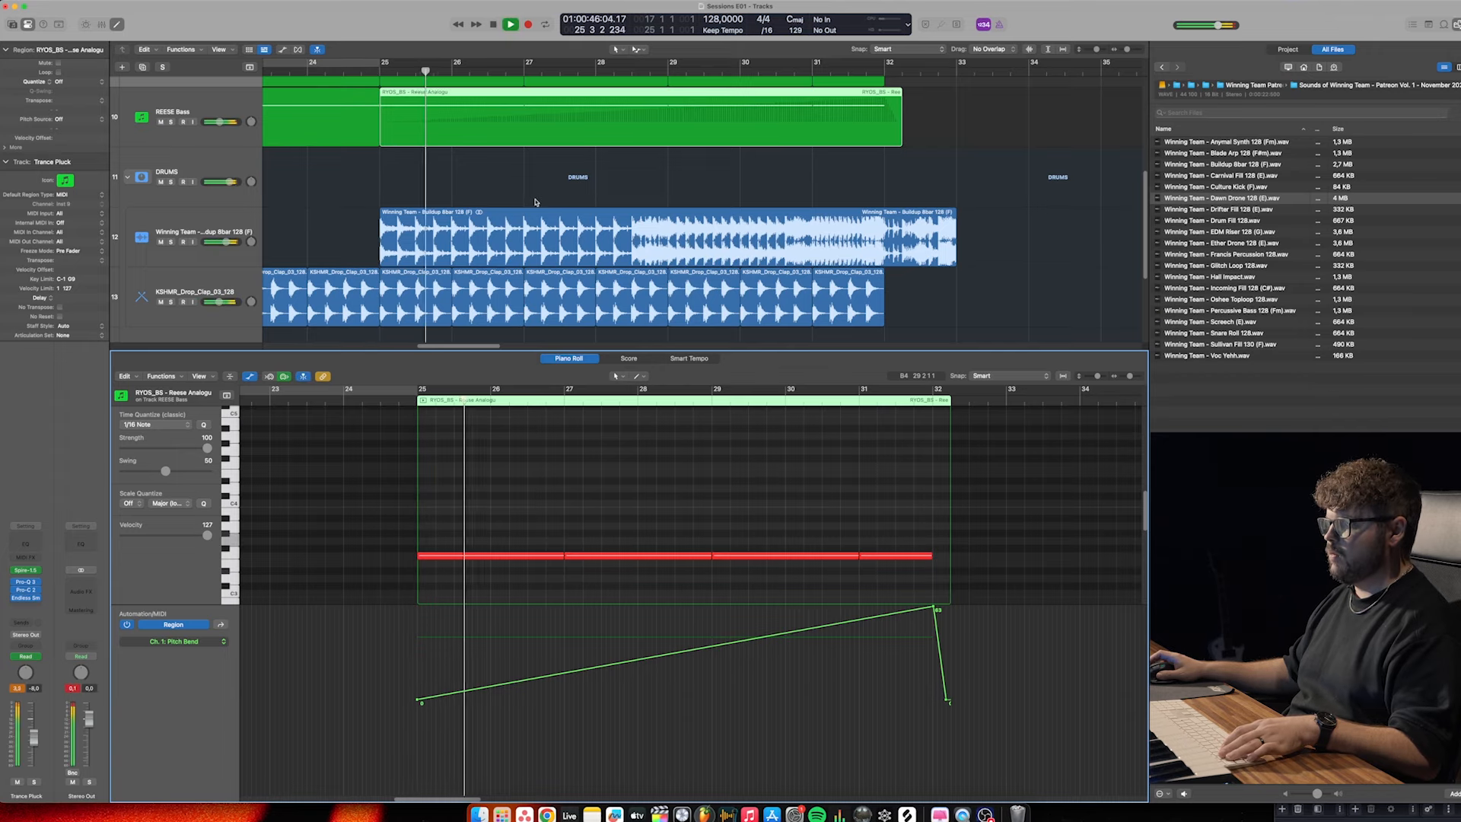
left_click(178, 113)
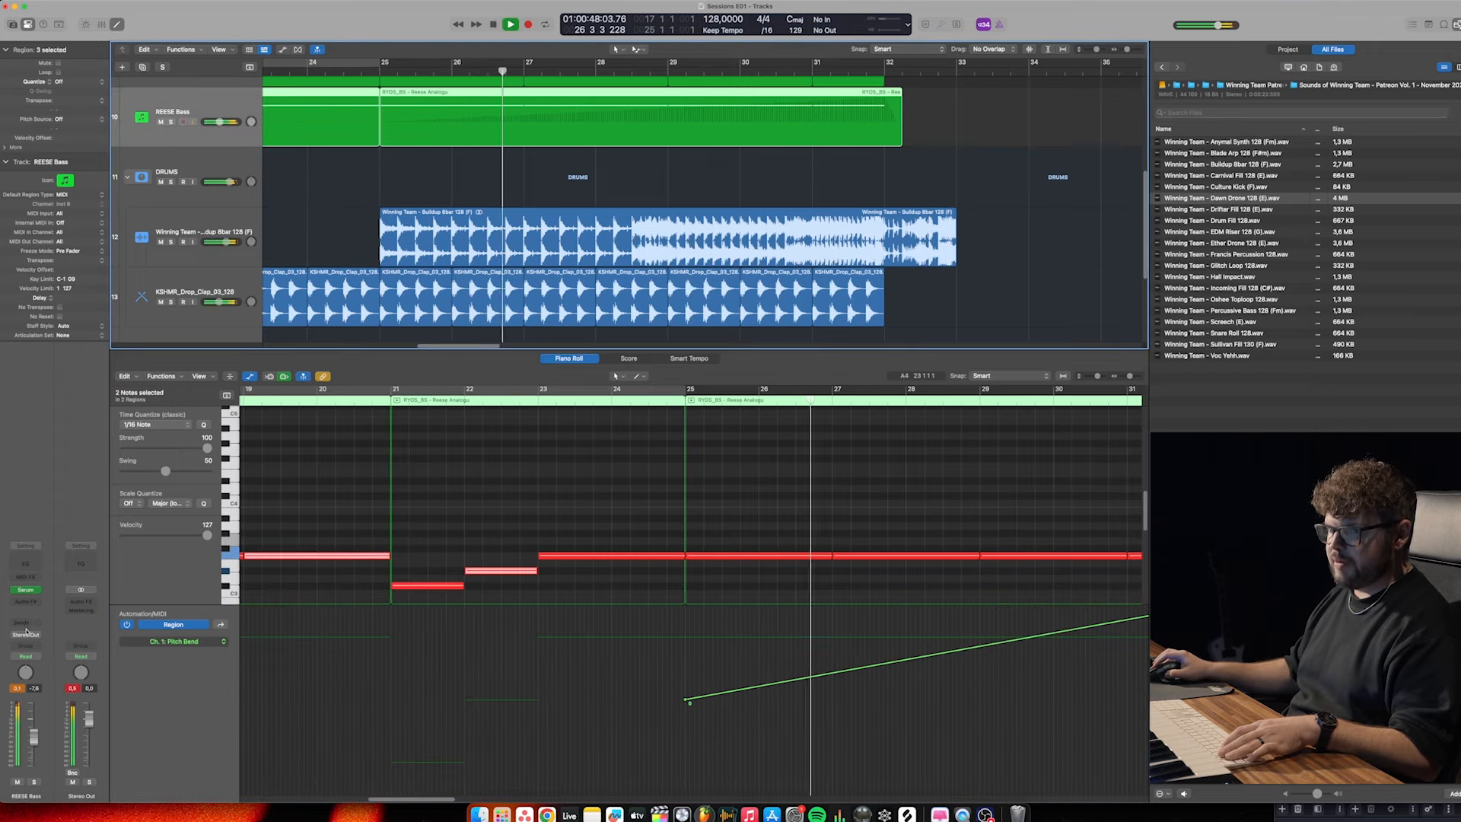
left_click(28, 592)
left_click_drag(479, 473, 481, 508)
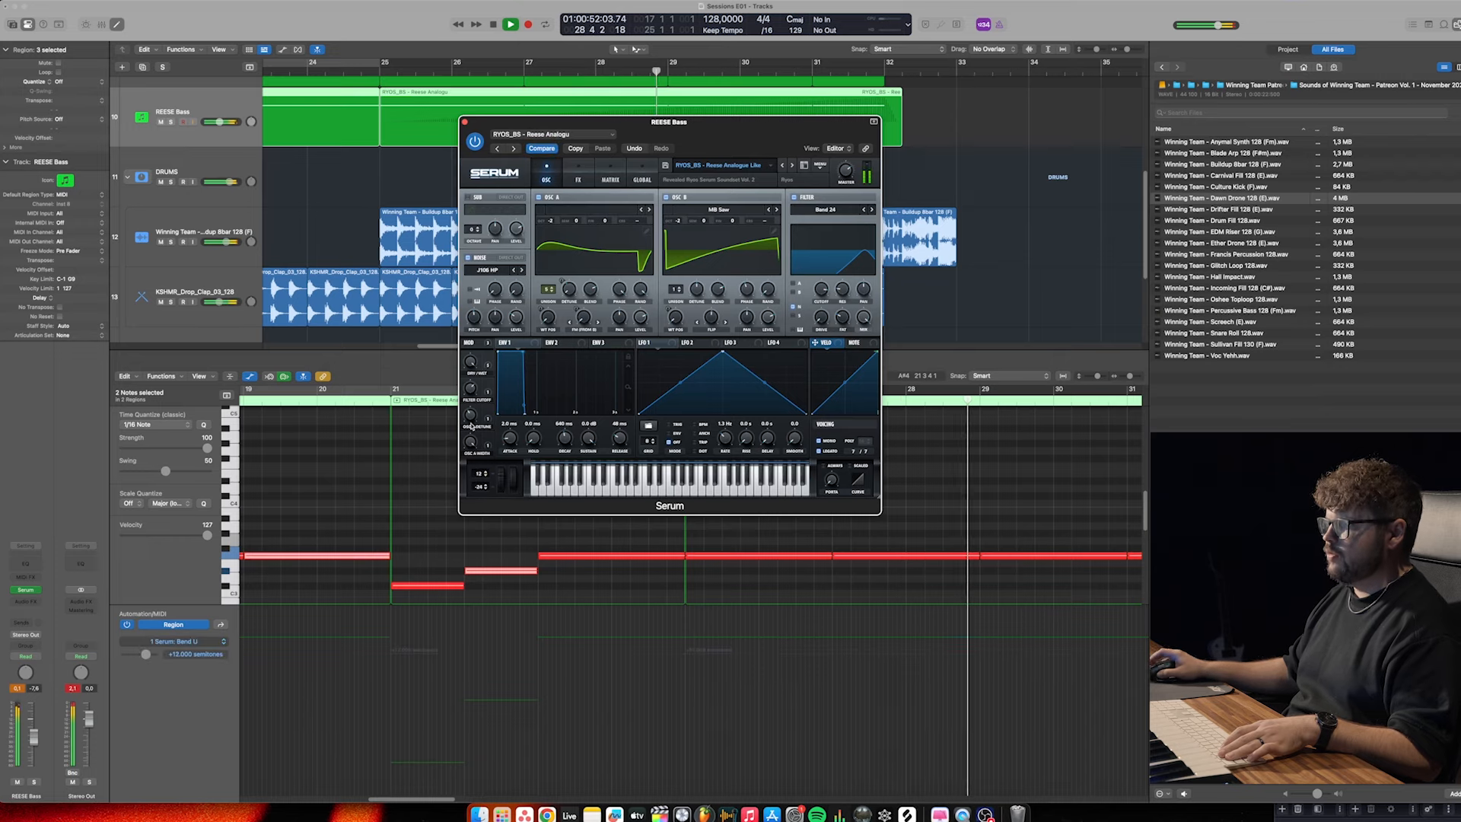
Solo the REESE Bass track and show its channel 1 Pitch Bend region automation in the Piano Roll
left_click(465, 122)
key("space")
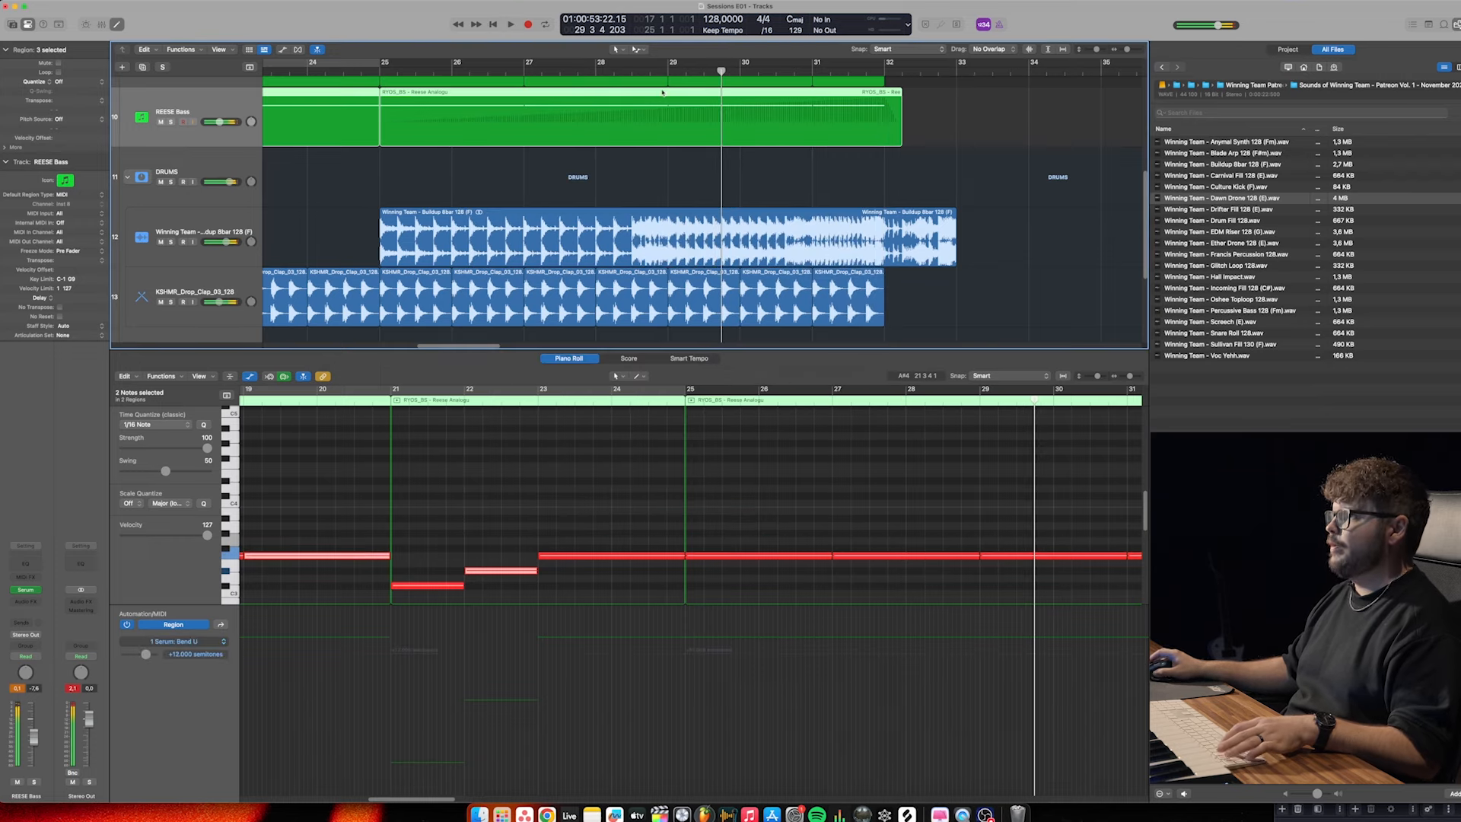
key("s")
left_click(374, 71)
key("p")
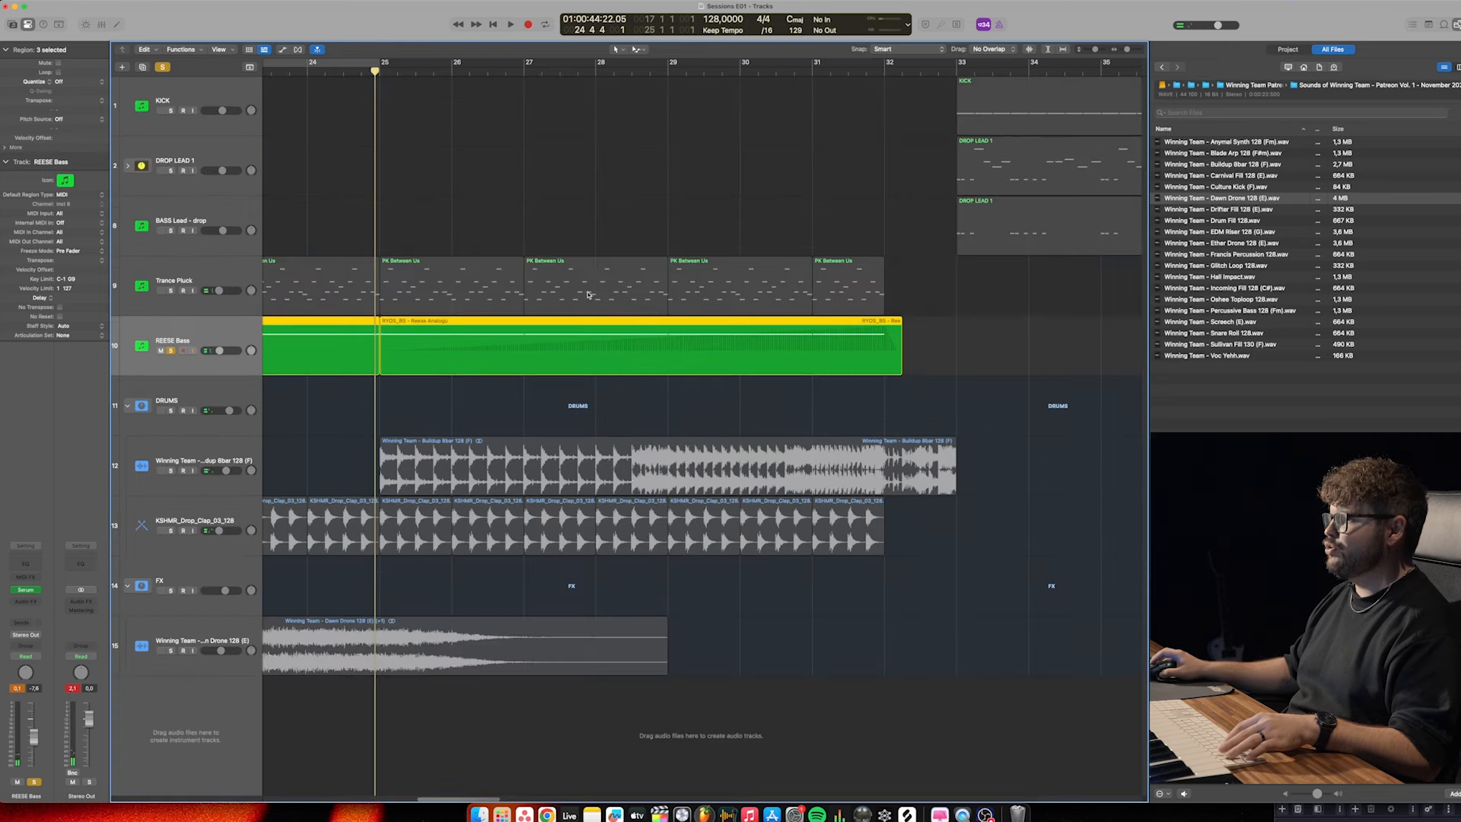
key("p")
scroll(679, 604, "right", 5)
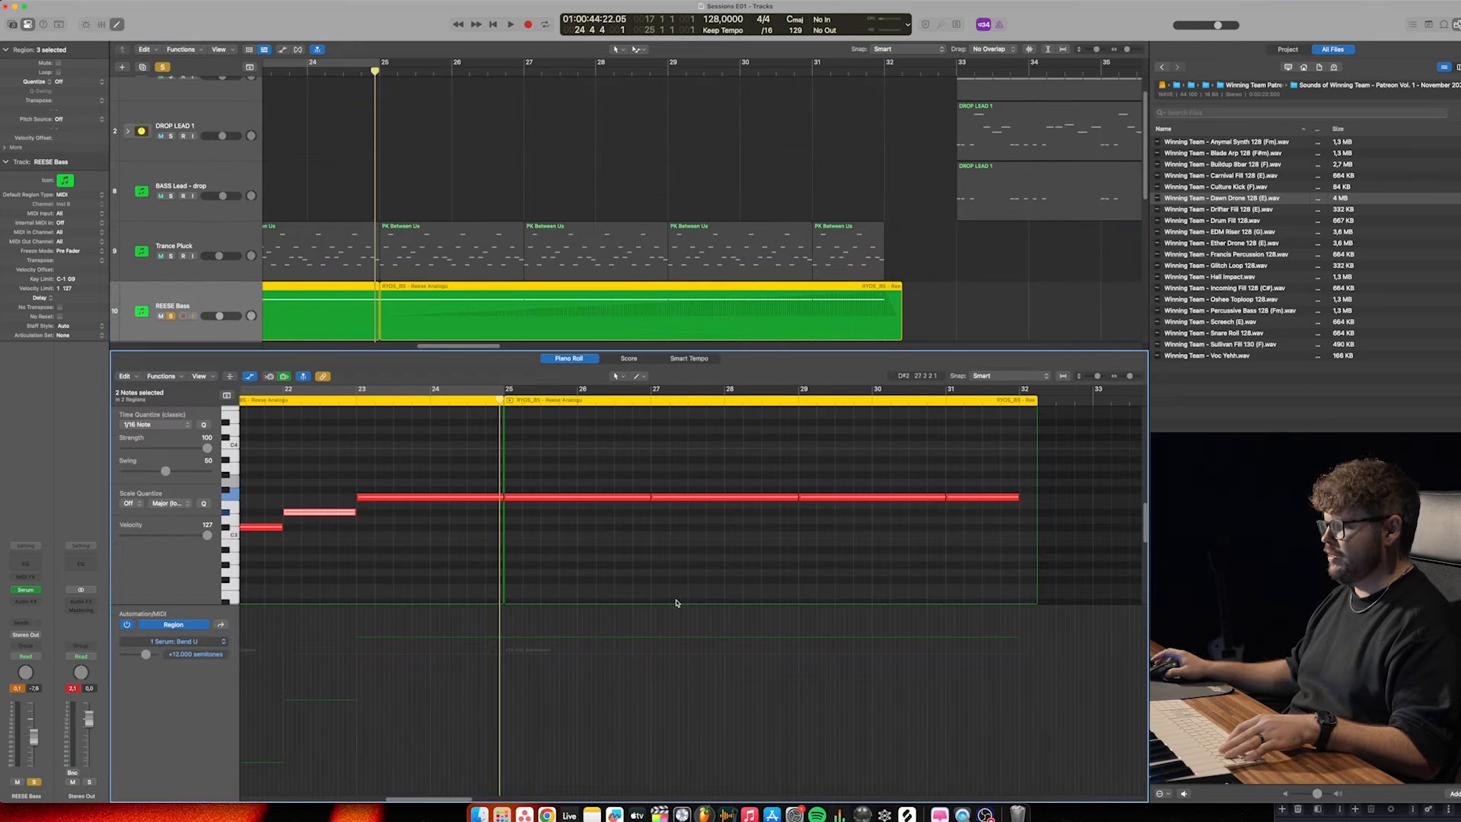
left_click(220, 623)
left_click(221, 624)
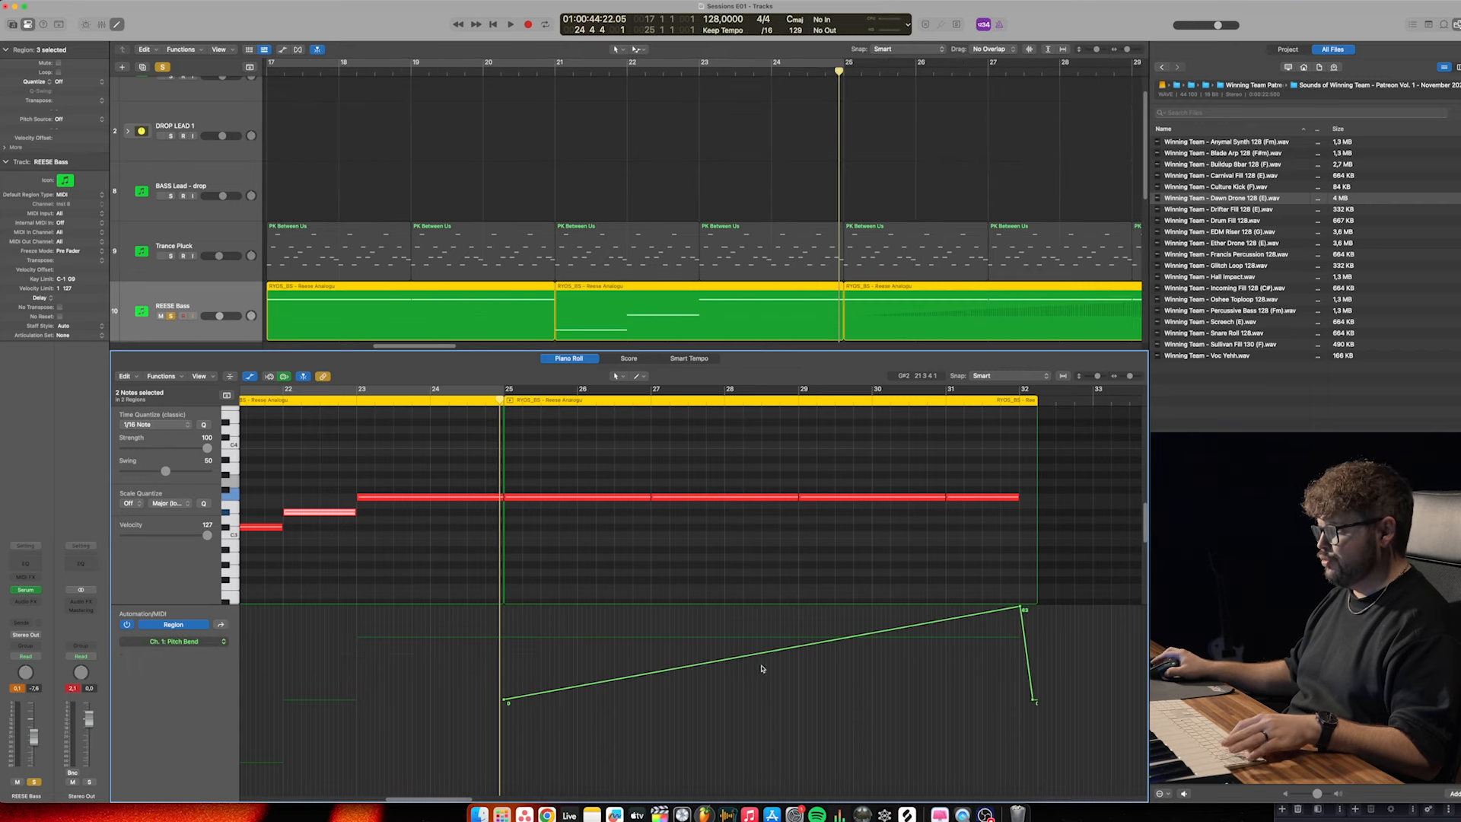
Play the soloed REESE Bass to hear the pitch bend rise from bar 25
key("super+Right")
key("space")
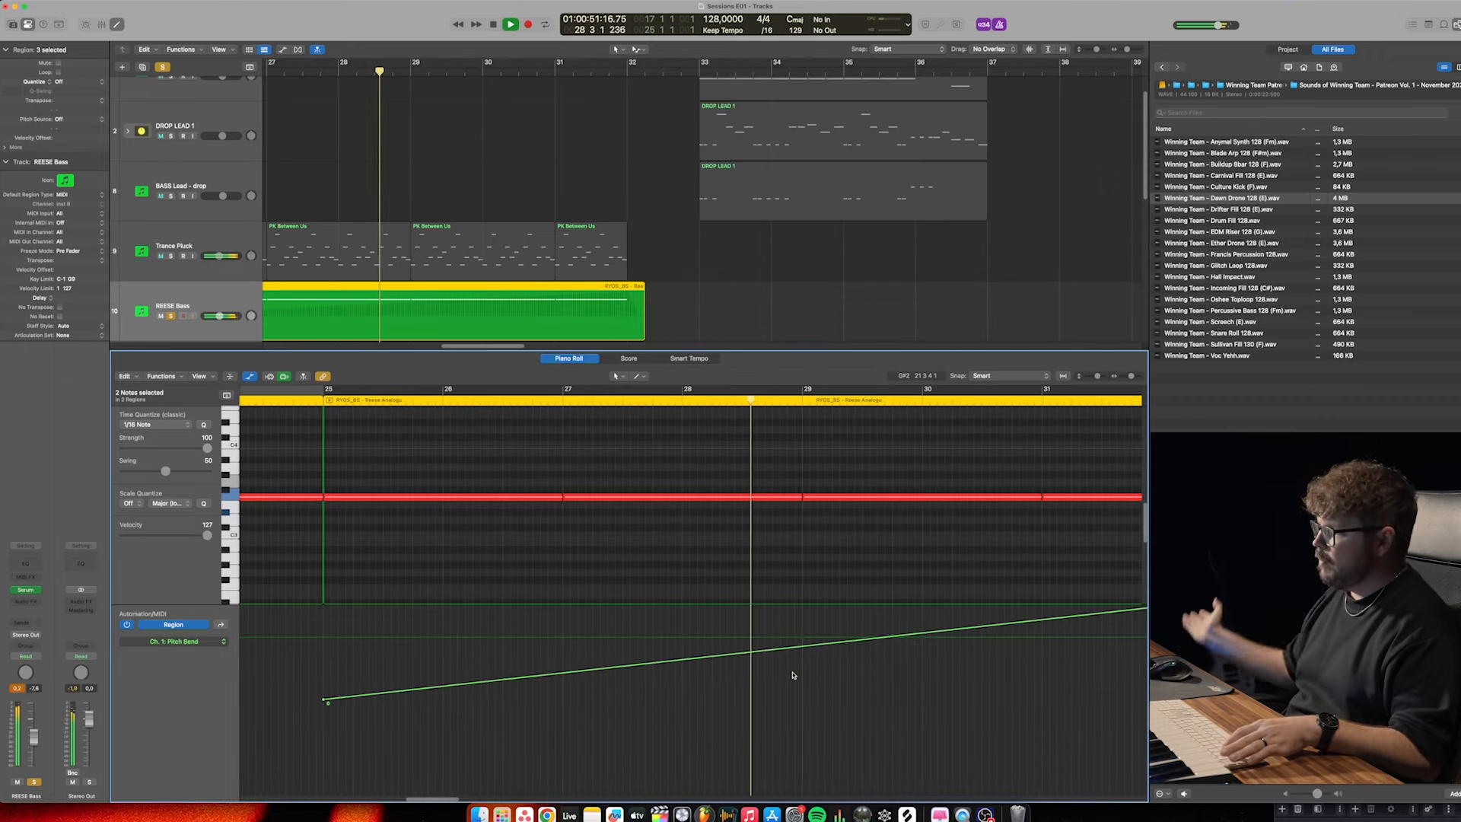
key("space")
Add pitch bend points late in bar 28 and at bar 29, with a dip to 0 right before bar 29
scroll(820, 649, "up", 2)
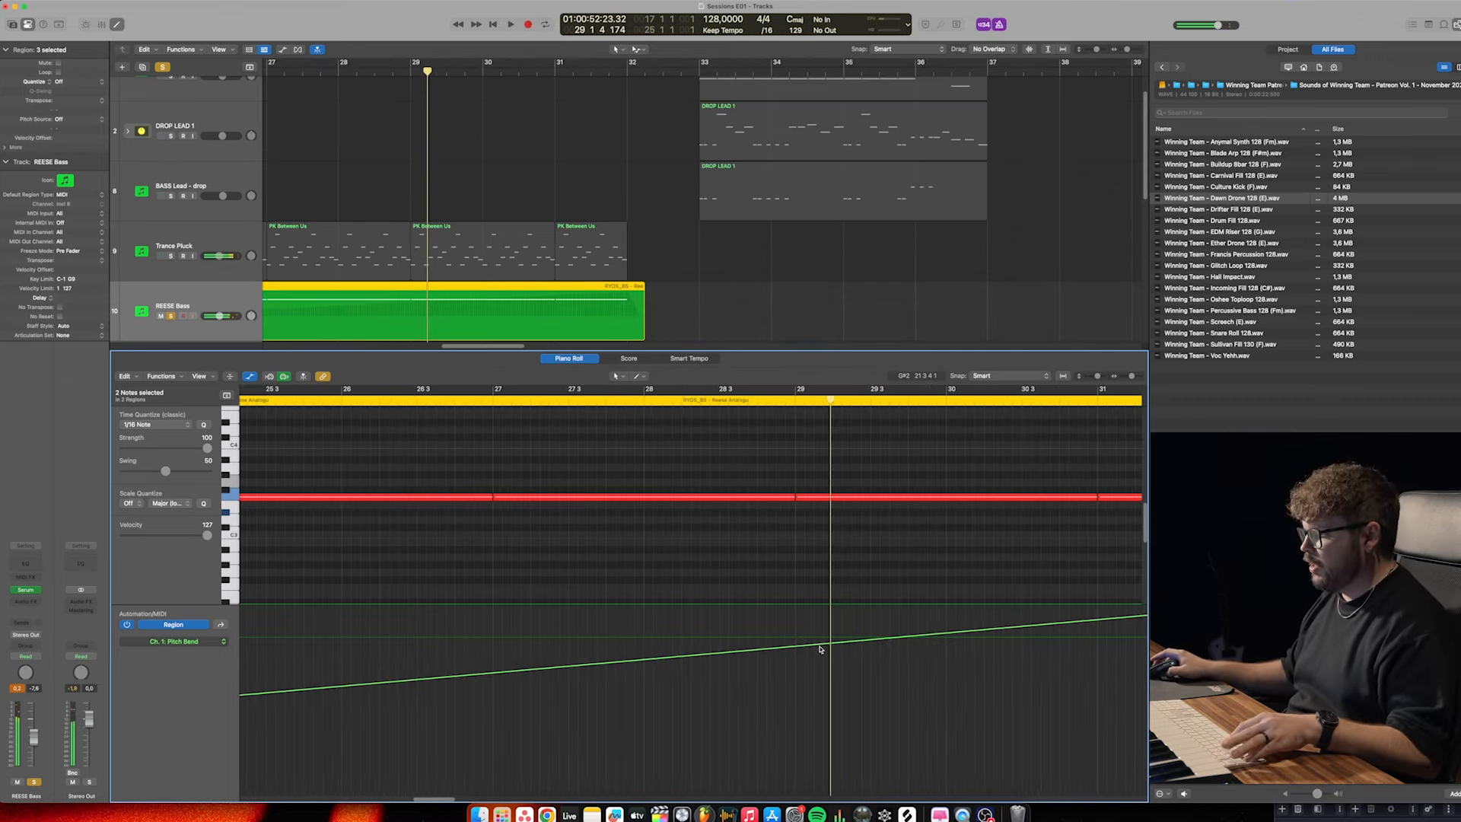
left_click_drag(796, 646, 796, 651)
left_click(796, 649)
key("super+Right")
key("super+Right")
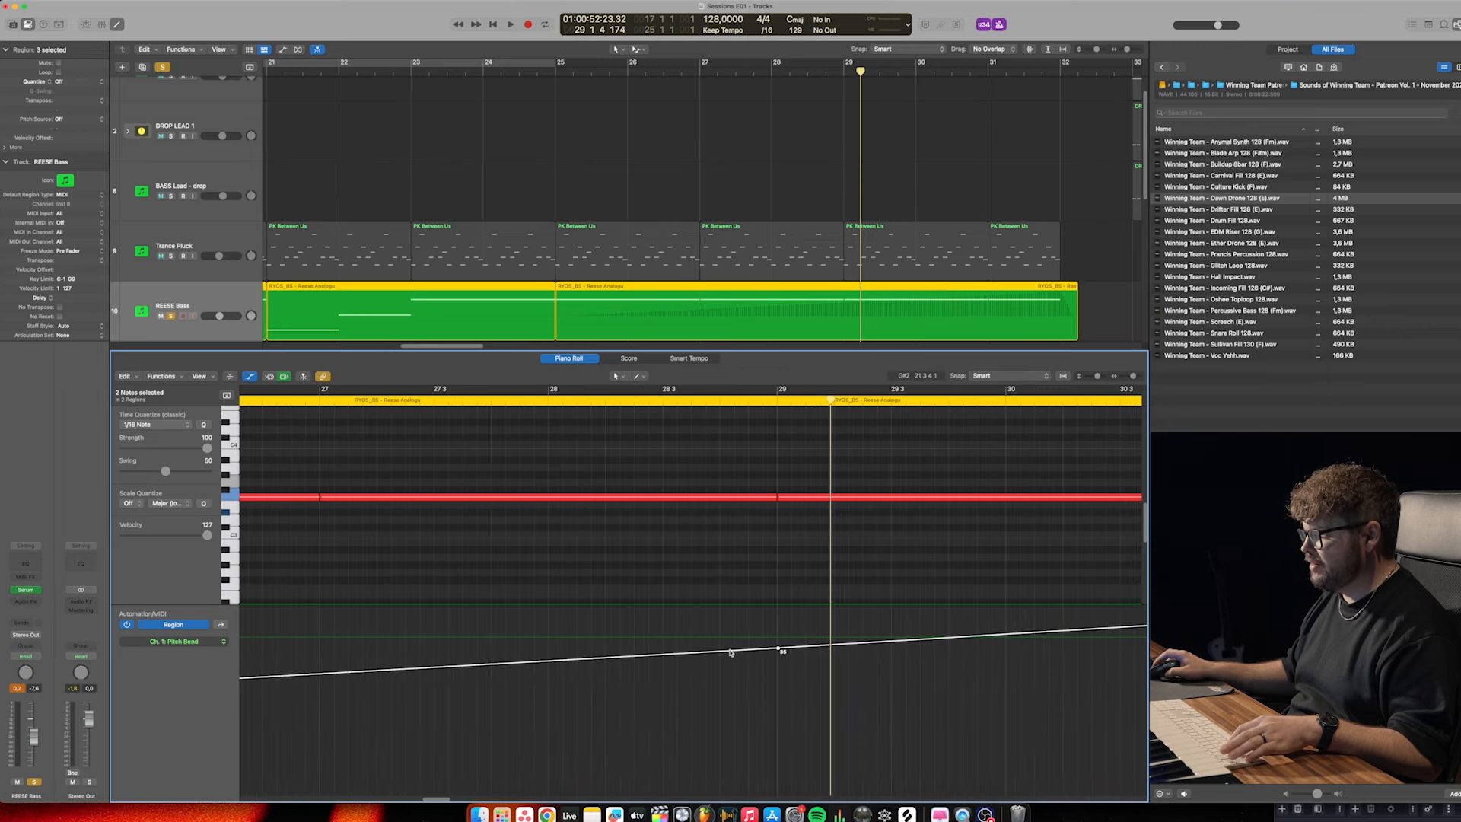
left_click(713, 653)
left_click_drag(773, 650, 774, 755)
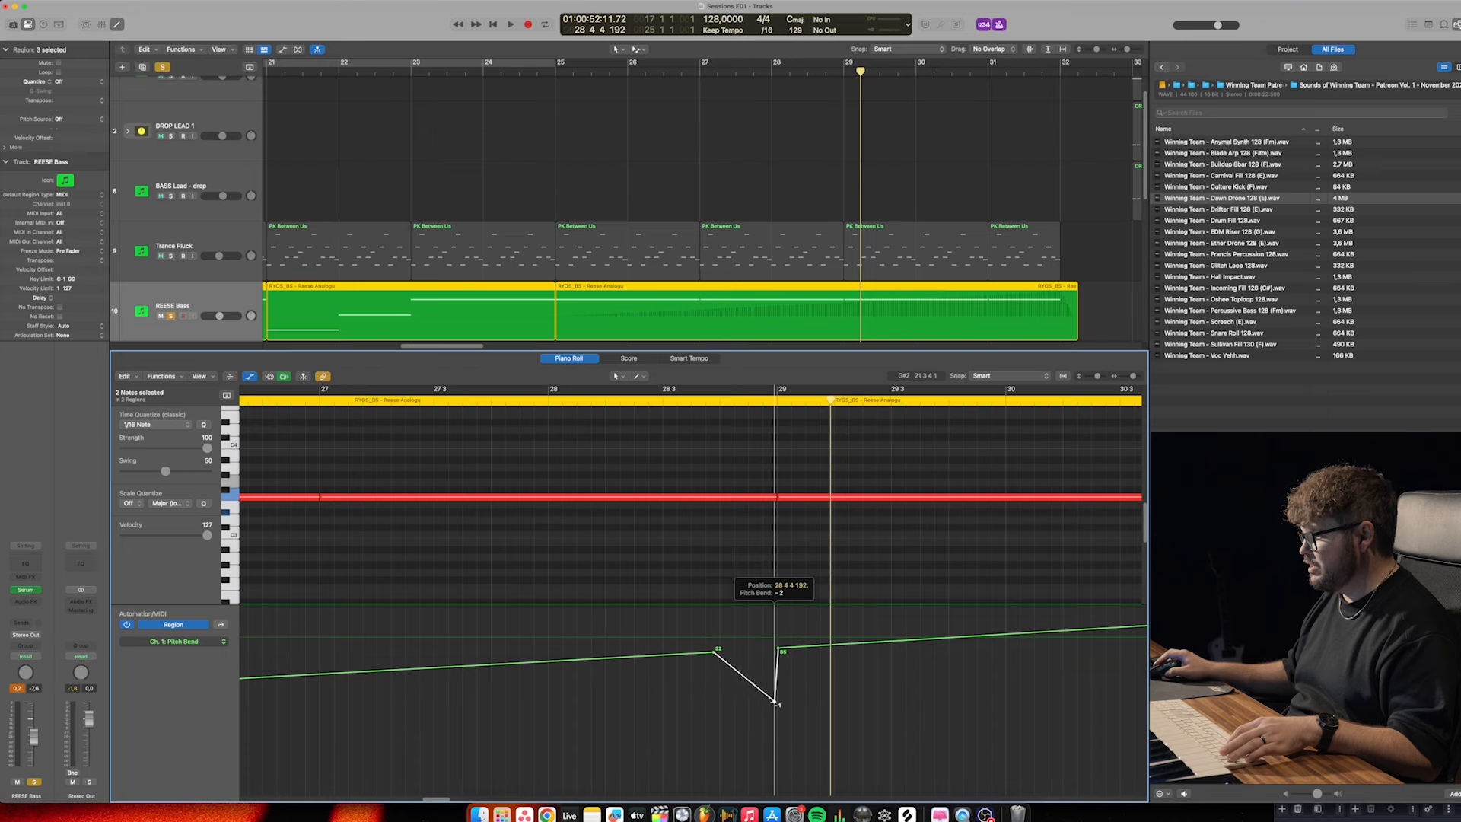
left_click_drag(774, 702, 778, 700)
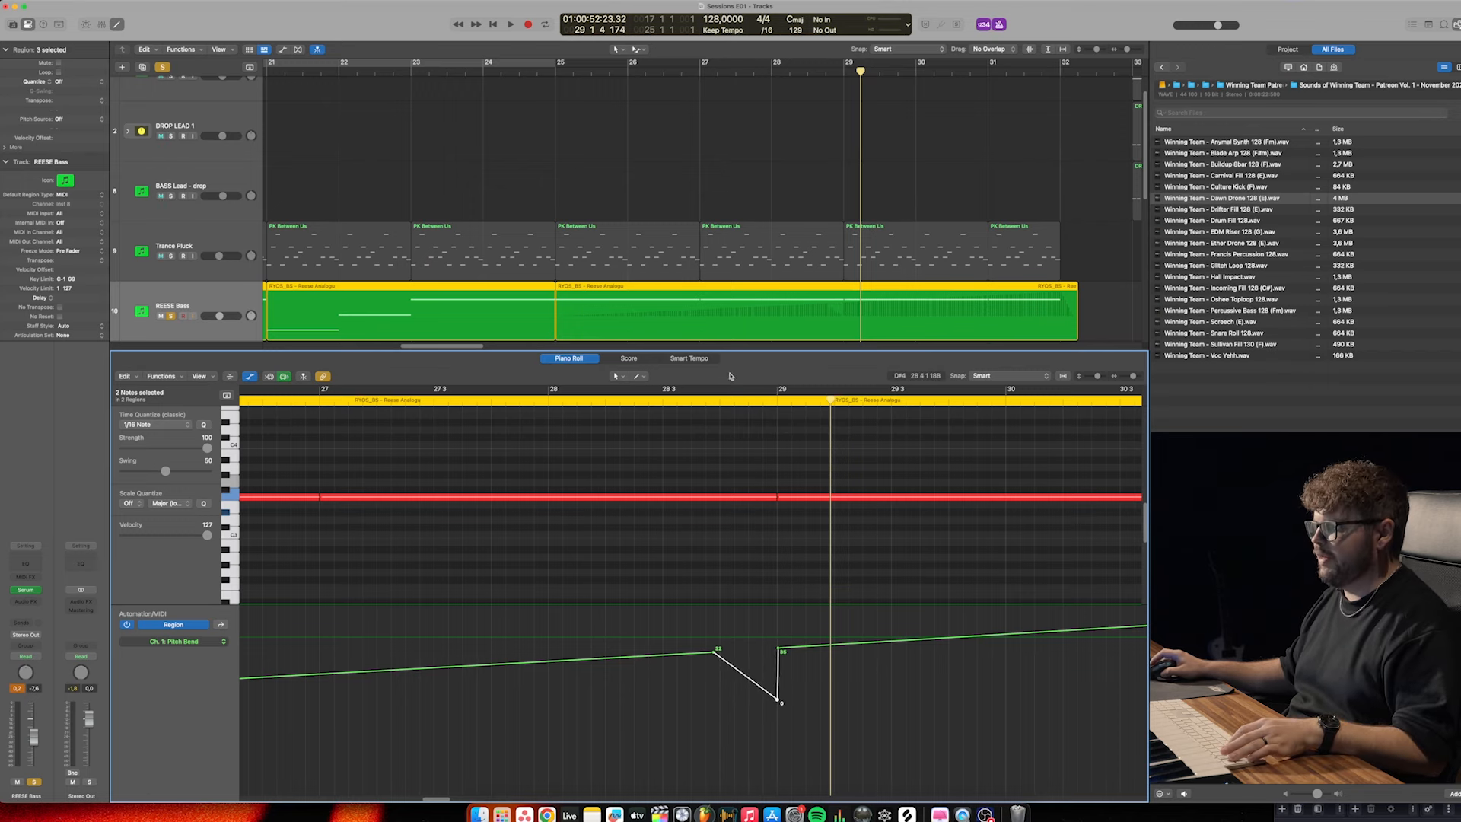
Bow the falling pitch bend segment before bar 29 outward with the Automation Curve Tool, so it drops steeply at its end
left_click(634, 376)
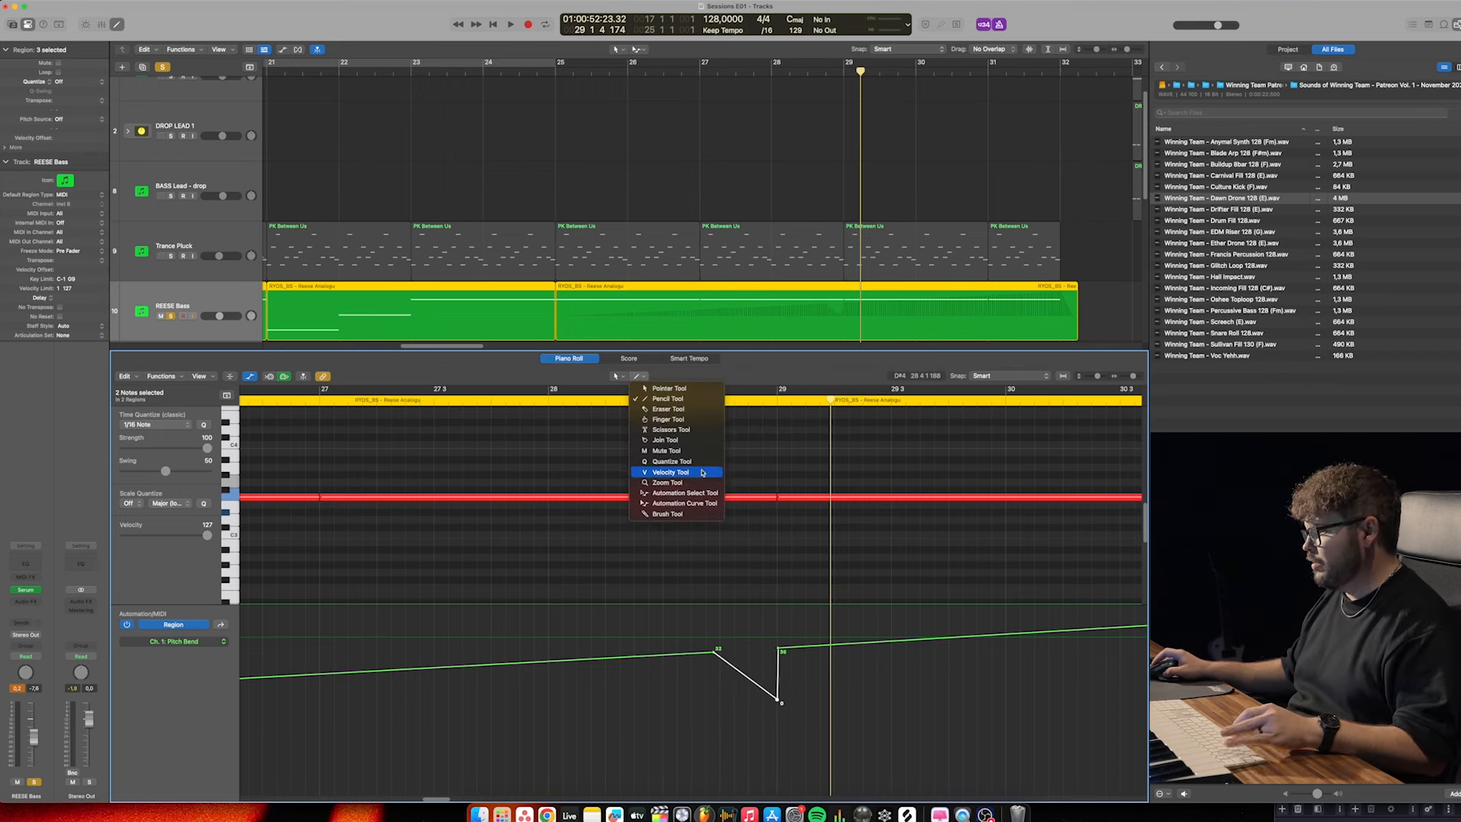
left_click(709, 505)
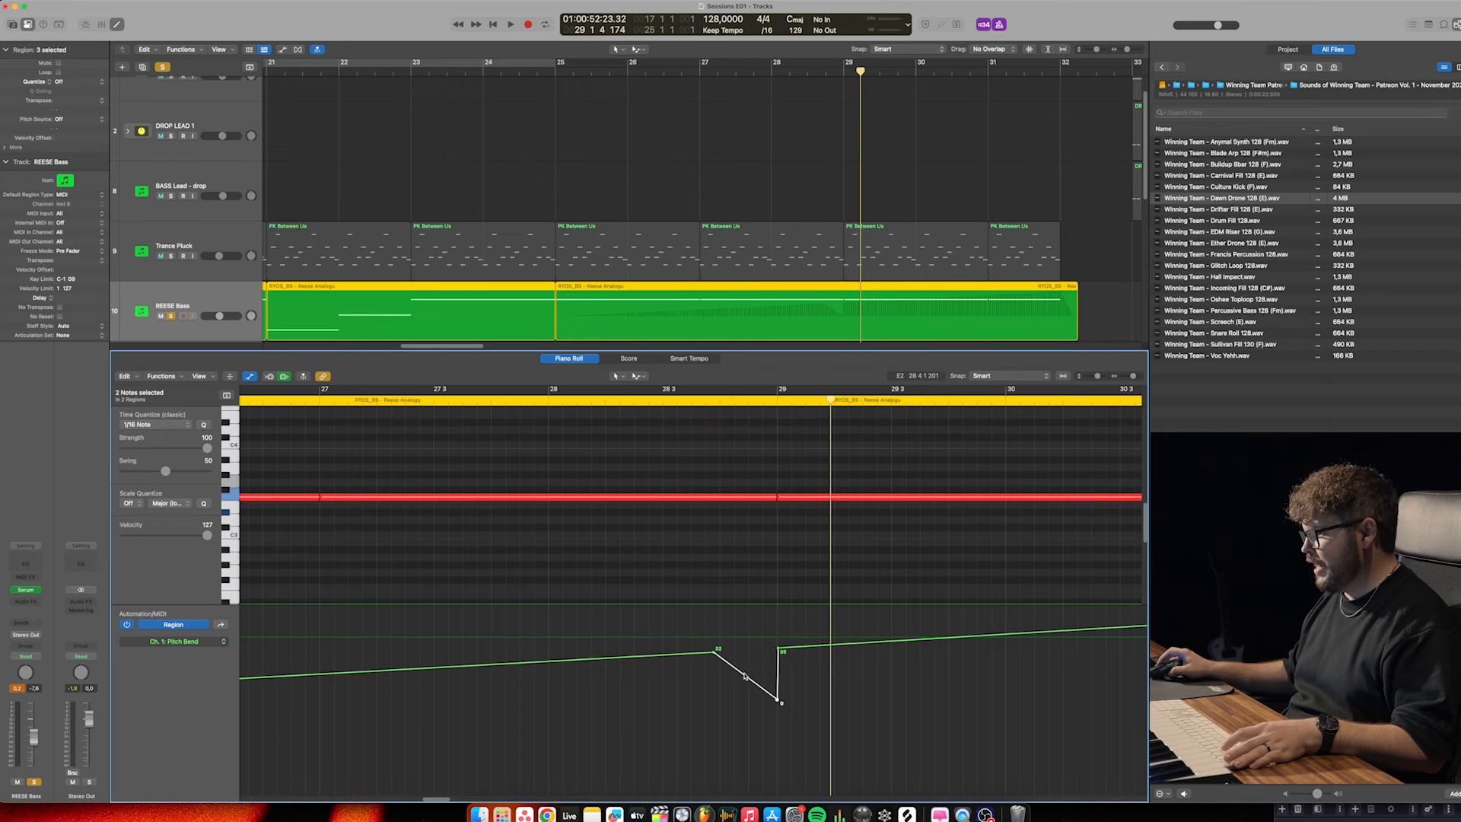
left_click_drag(762, 652, 768, 620)
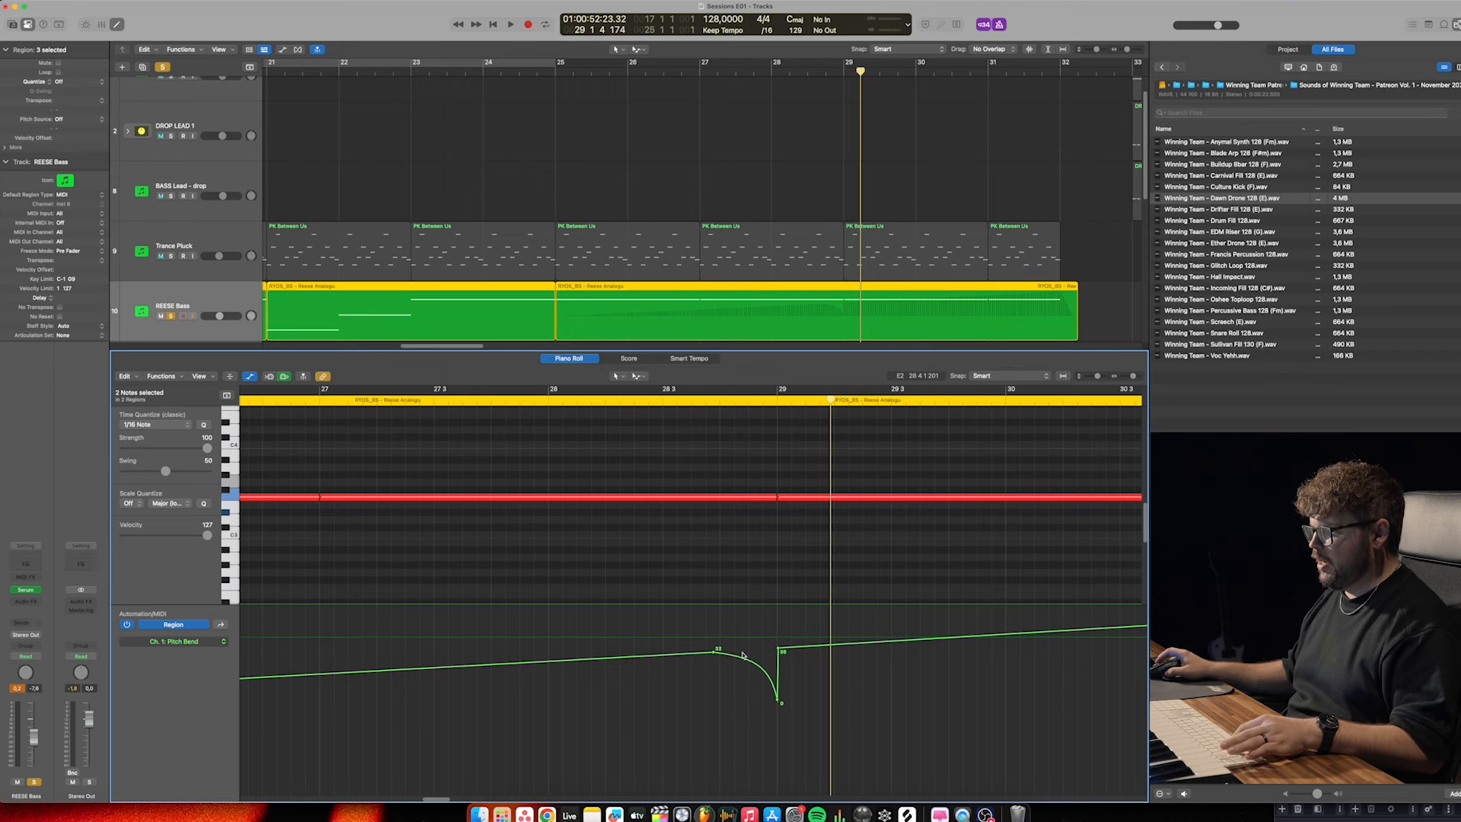
left_click_drag(761, 670, 760, 674)
Play the soloed REESE Bass from just before bar 25 to check the curved pitch dip
key("super+Left")
key("super+Left")
key("super+Left")
key("super+Left")
key("super+Left")
key("super+Left")
key("super+Left")
key("super+Left")
key("super+Left")
key("super+Left")
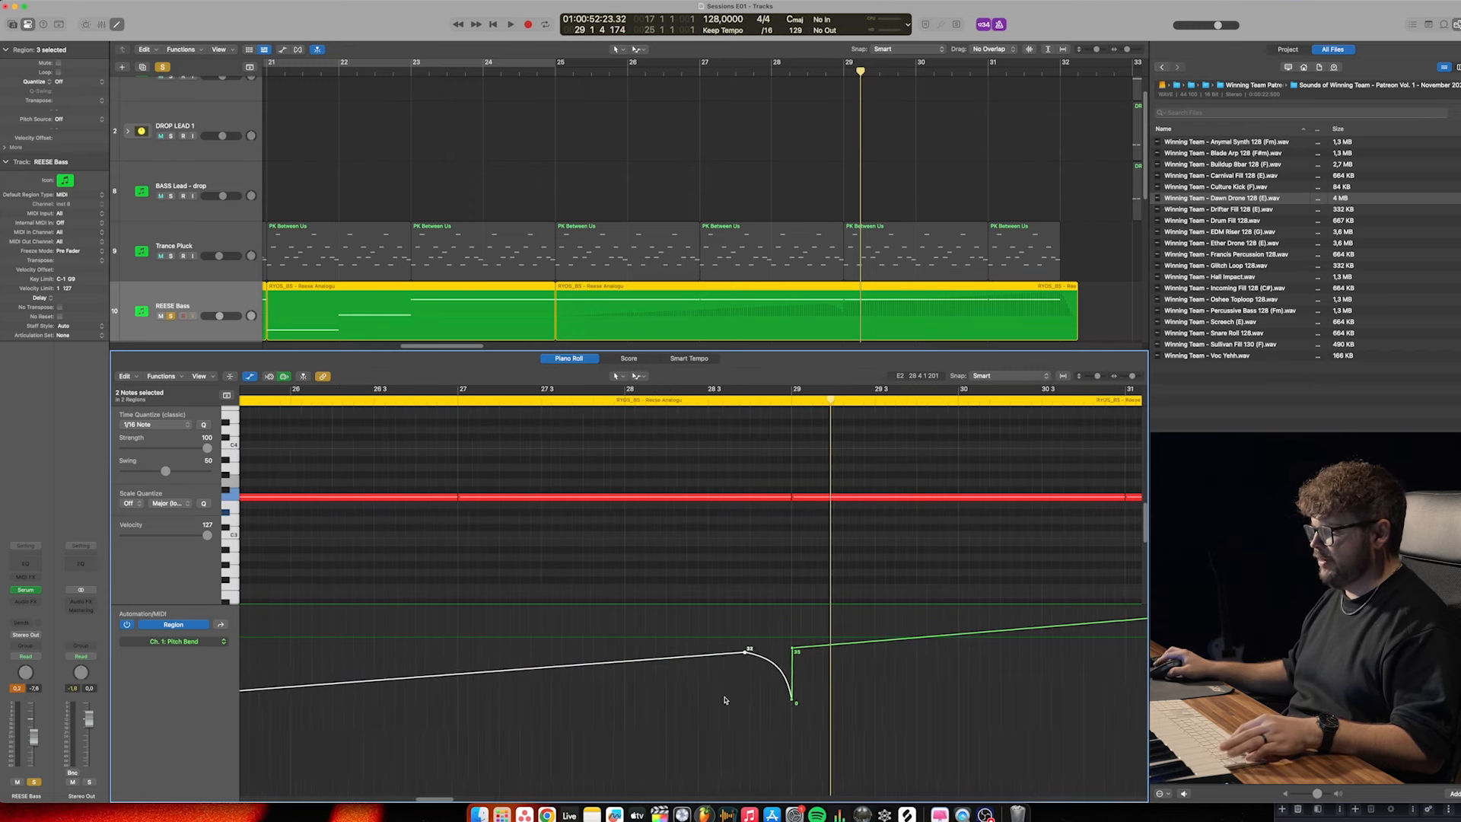
key("super+Right")
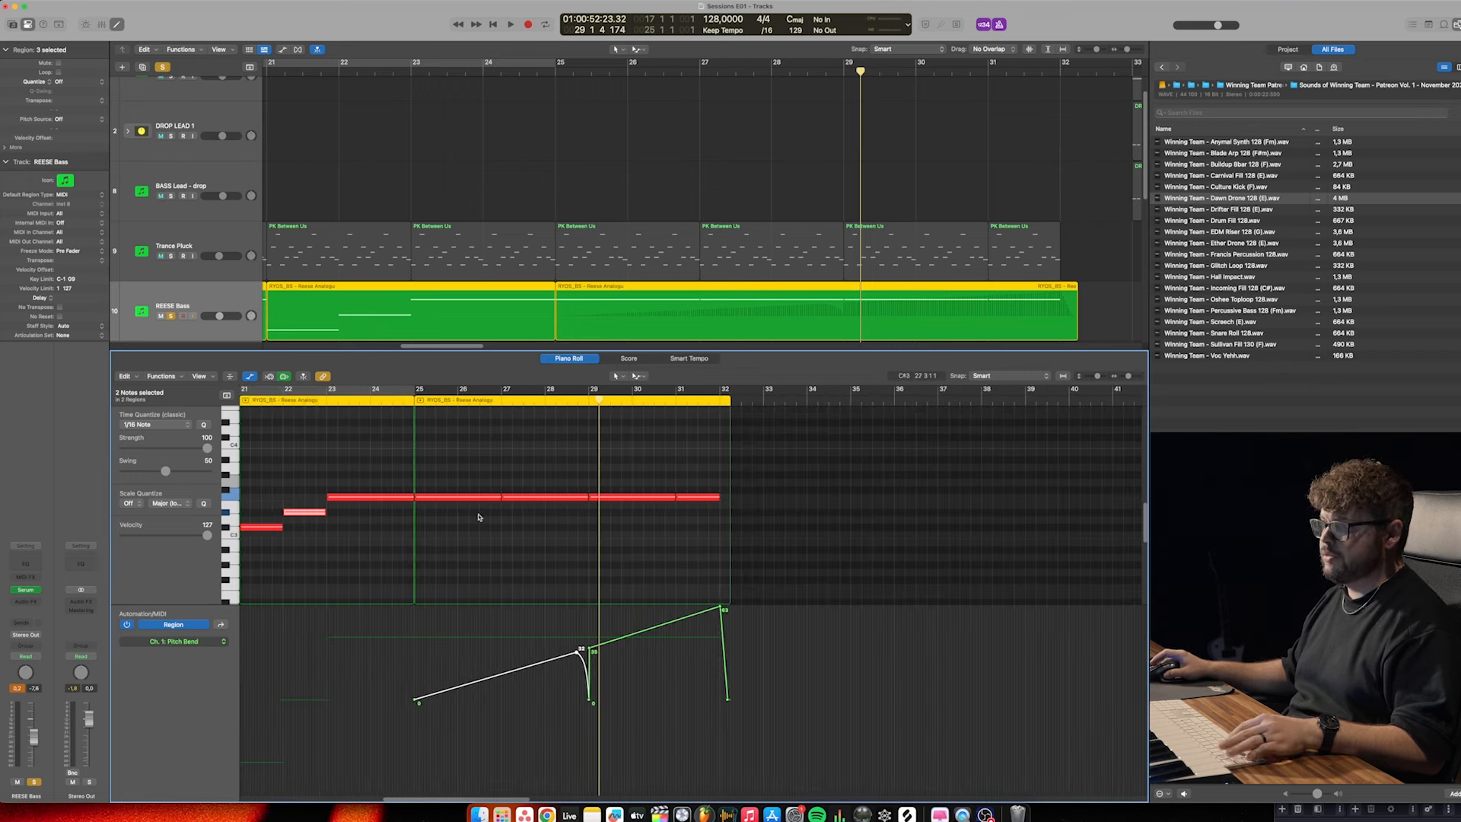
left_click(392, 401)
key("space")
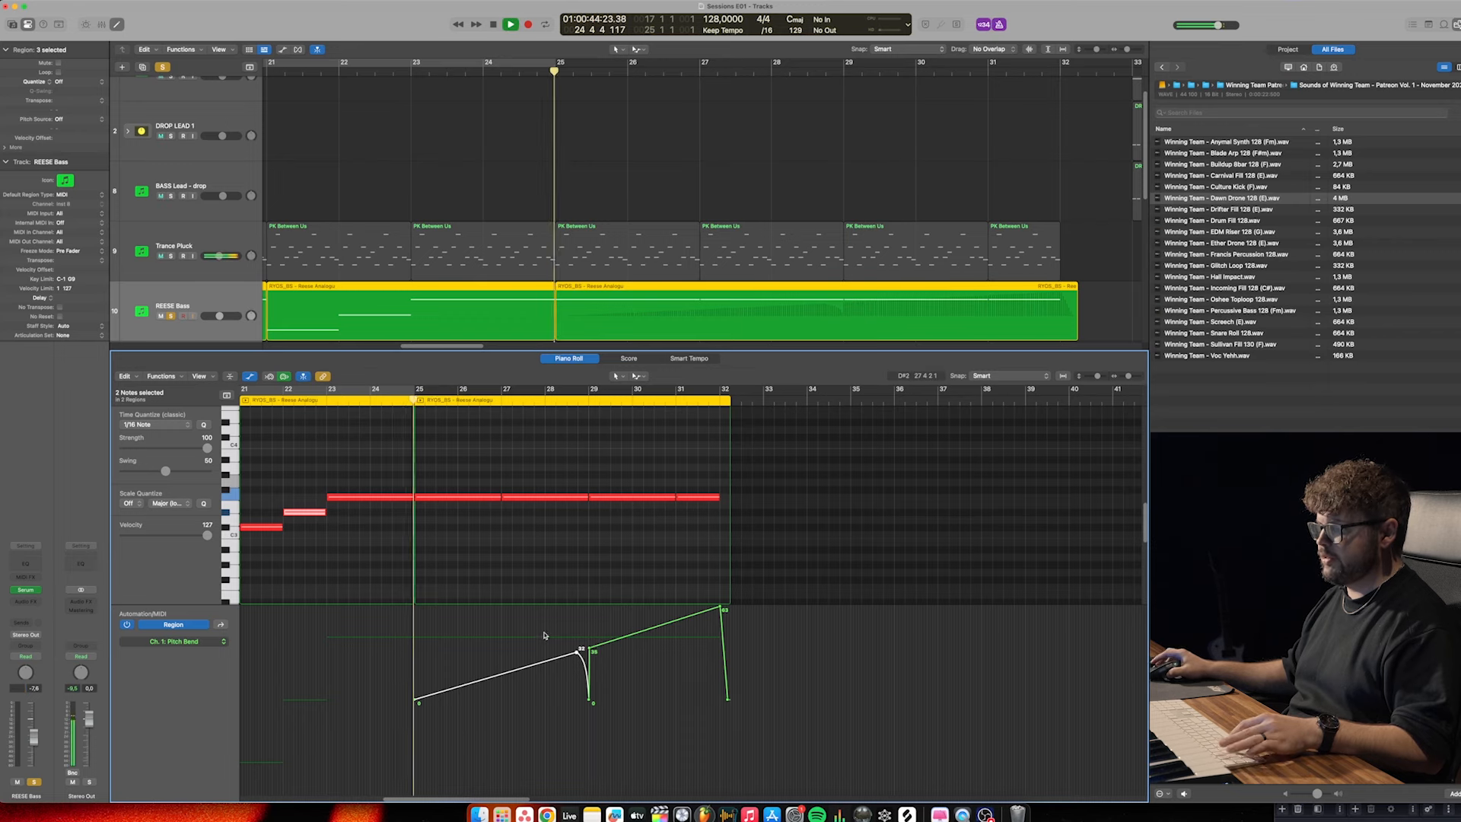
Set the pitch bend to 0 in the two earlier REESE Bass regions starting at bars 17 and 21
scroll(538, 644, "left", 6)
left_click(392, 682)
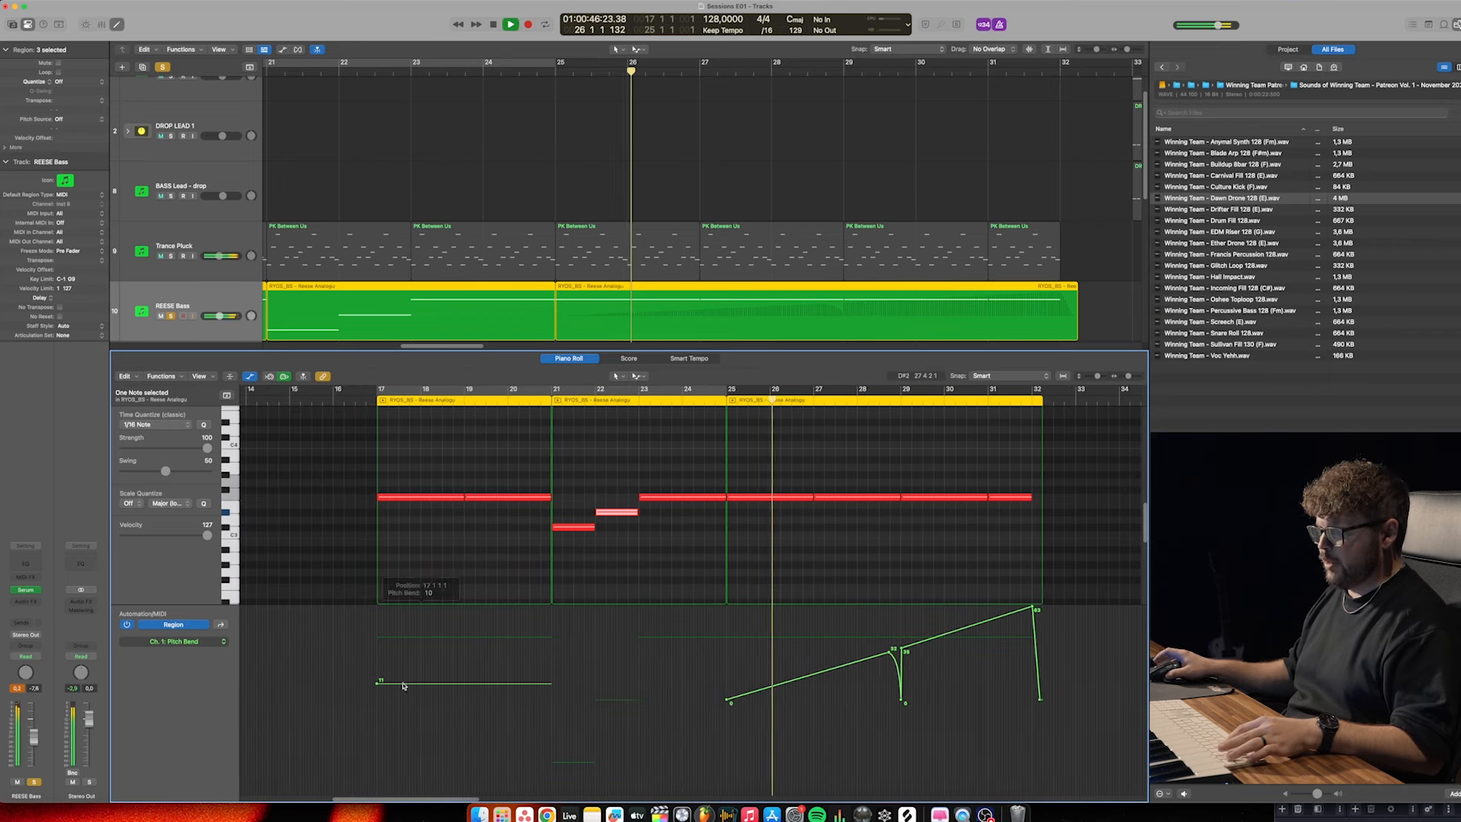
left_click_drag(393, 683, 393, 699)
left_click(578, 698)
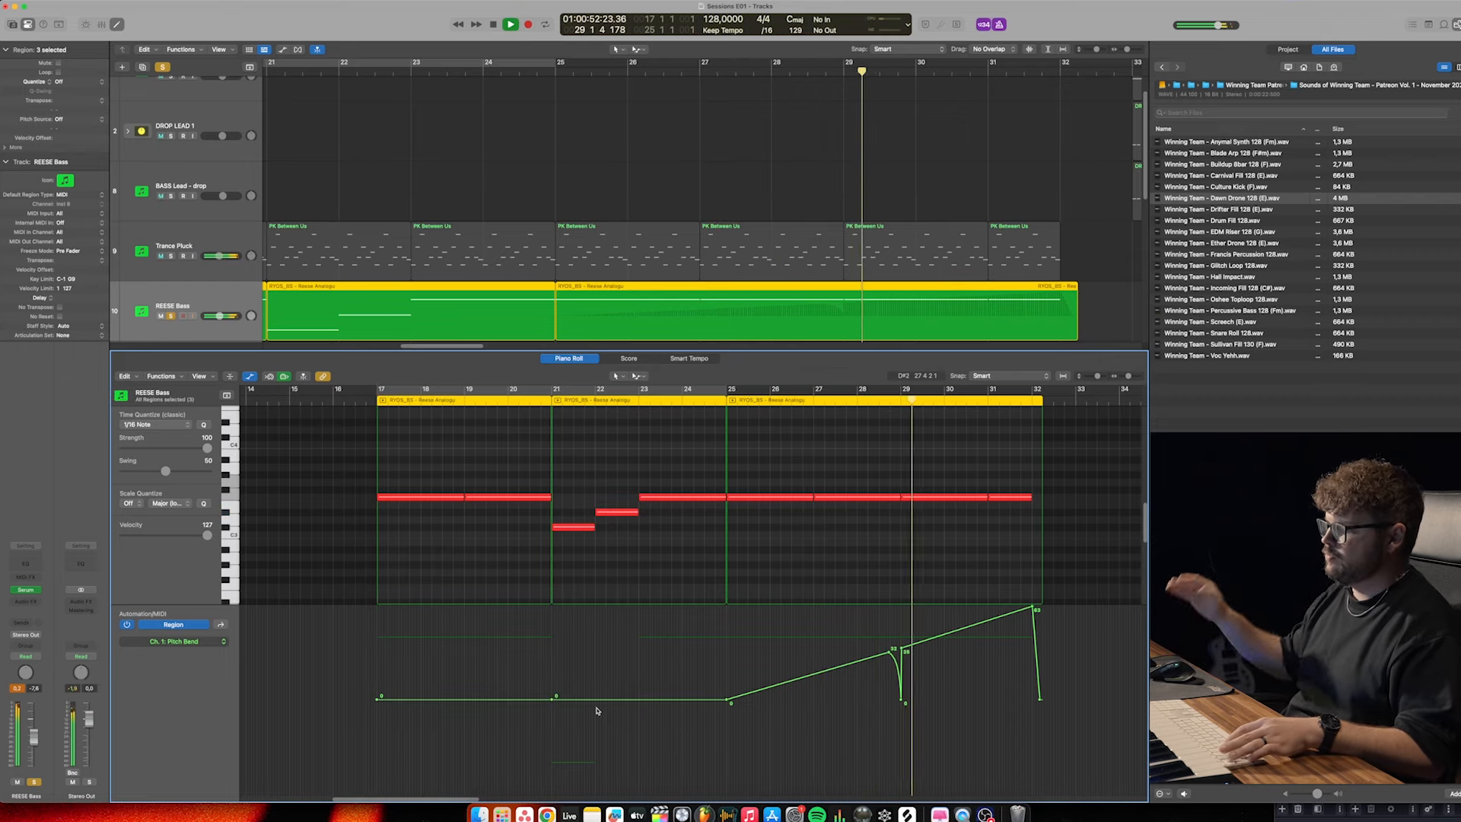
Stop playback and lower the pitch bend dip point just before bar 29 to -64
key("space")
scroll(749, 700, "up", 8)
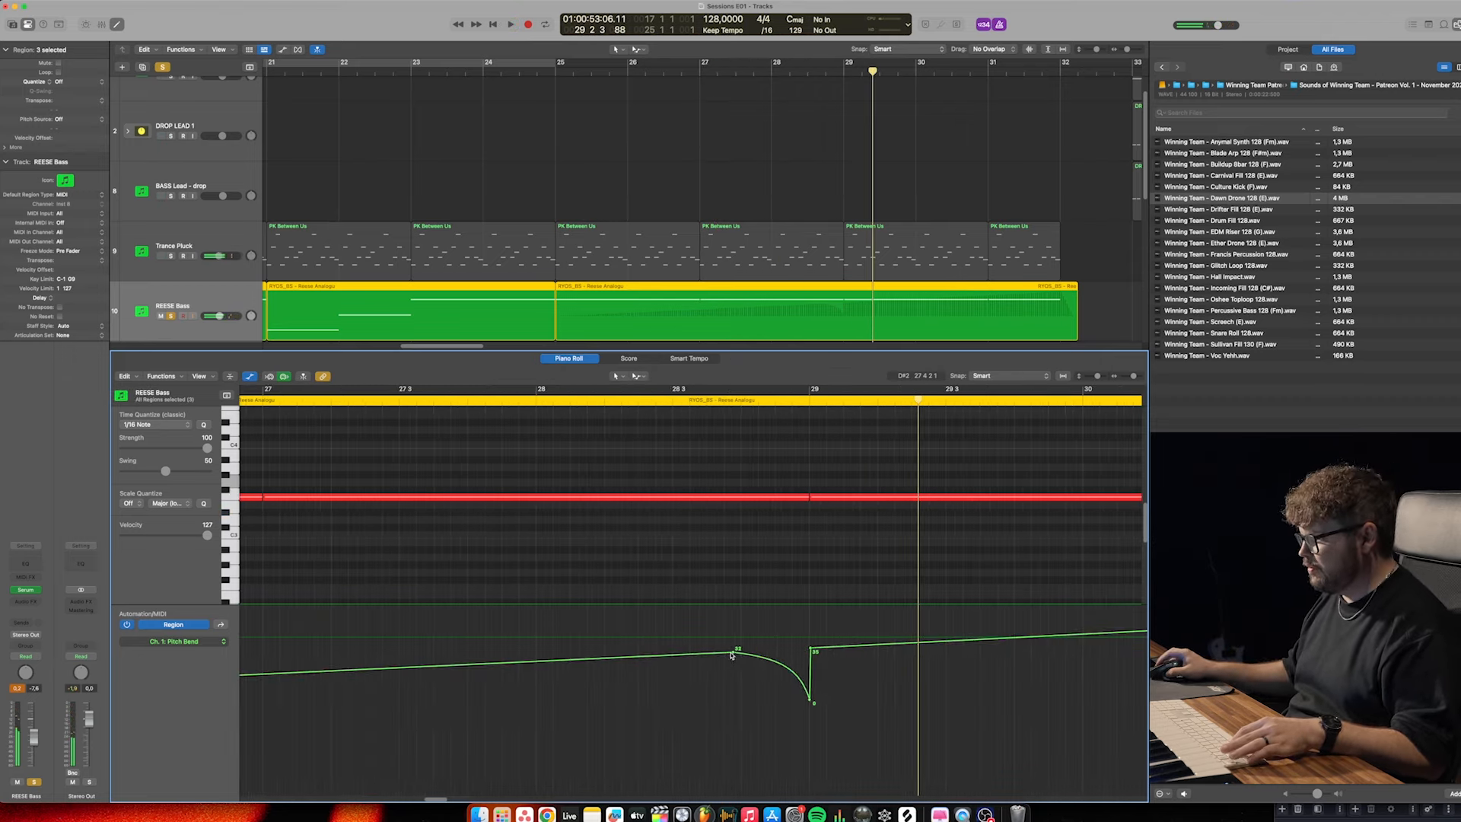
left_click_drag(811, 701, 810, 788)
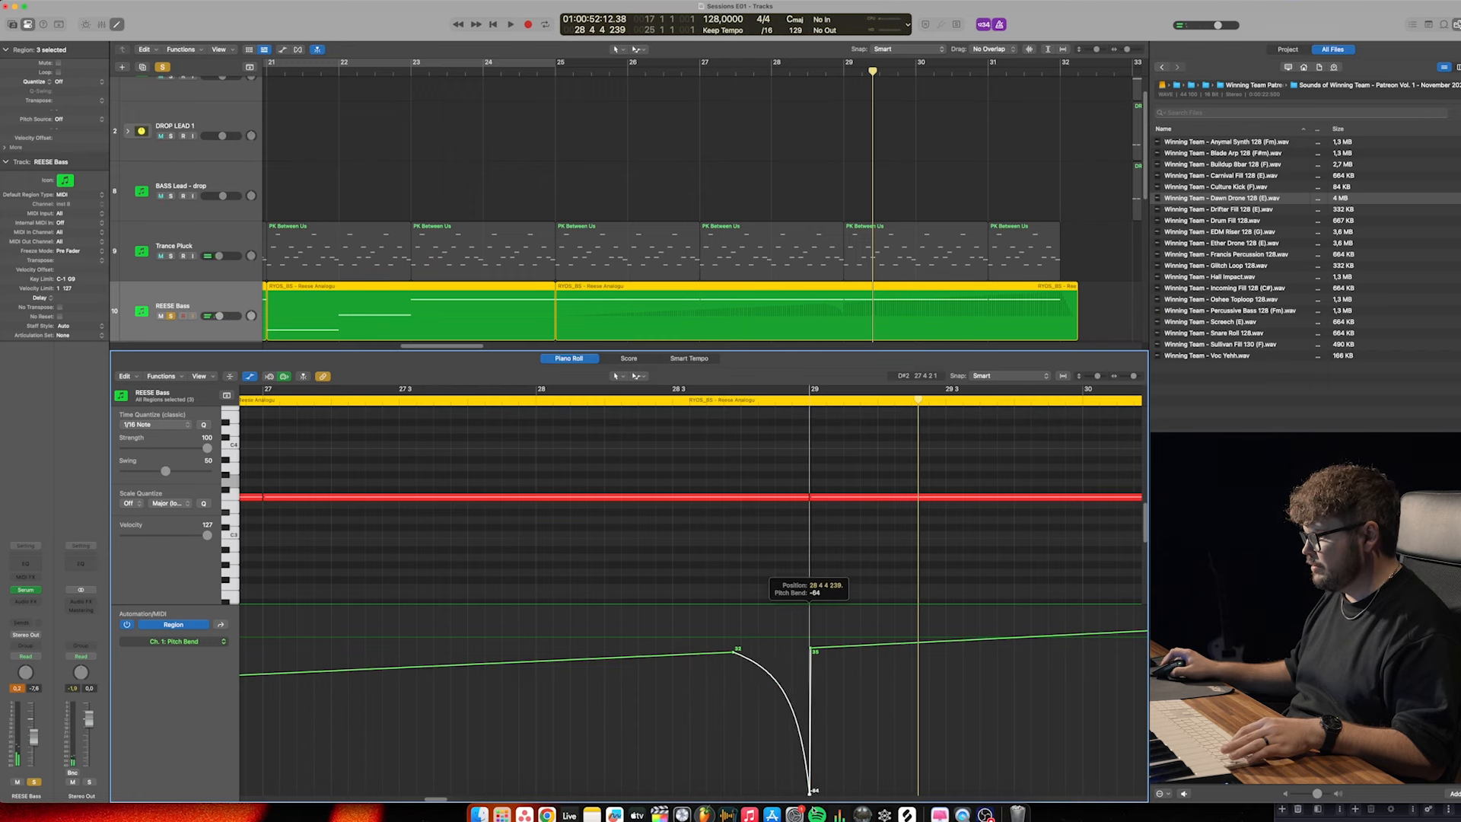
Play the soloed REESE Bass from around bar 27 through the deeper pitch dip at bar 29
left_click(481, 409)
key("space")
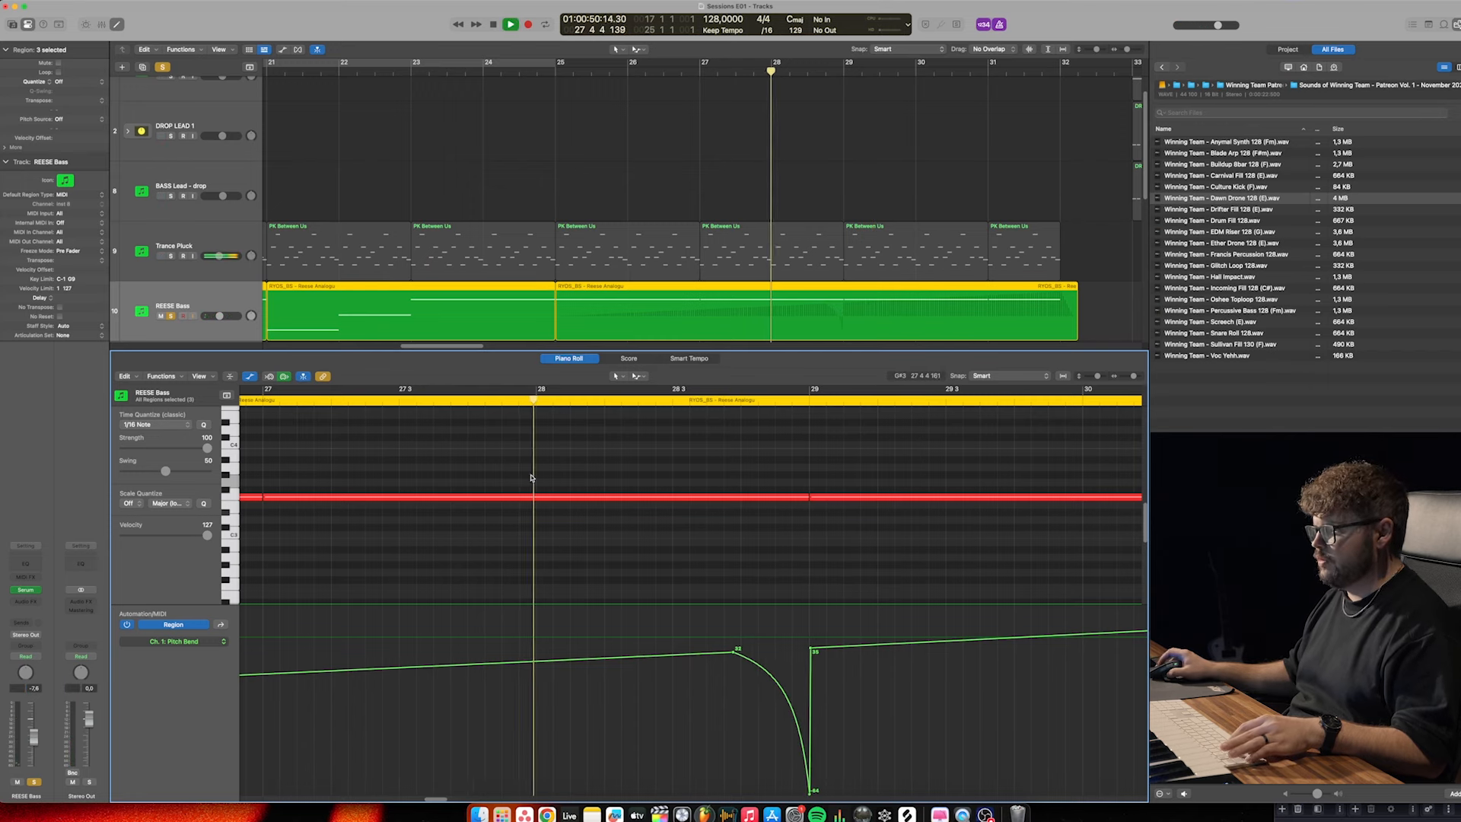
left_click(292, 403)
scroll(493, 519, "down", 2)
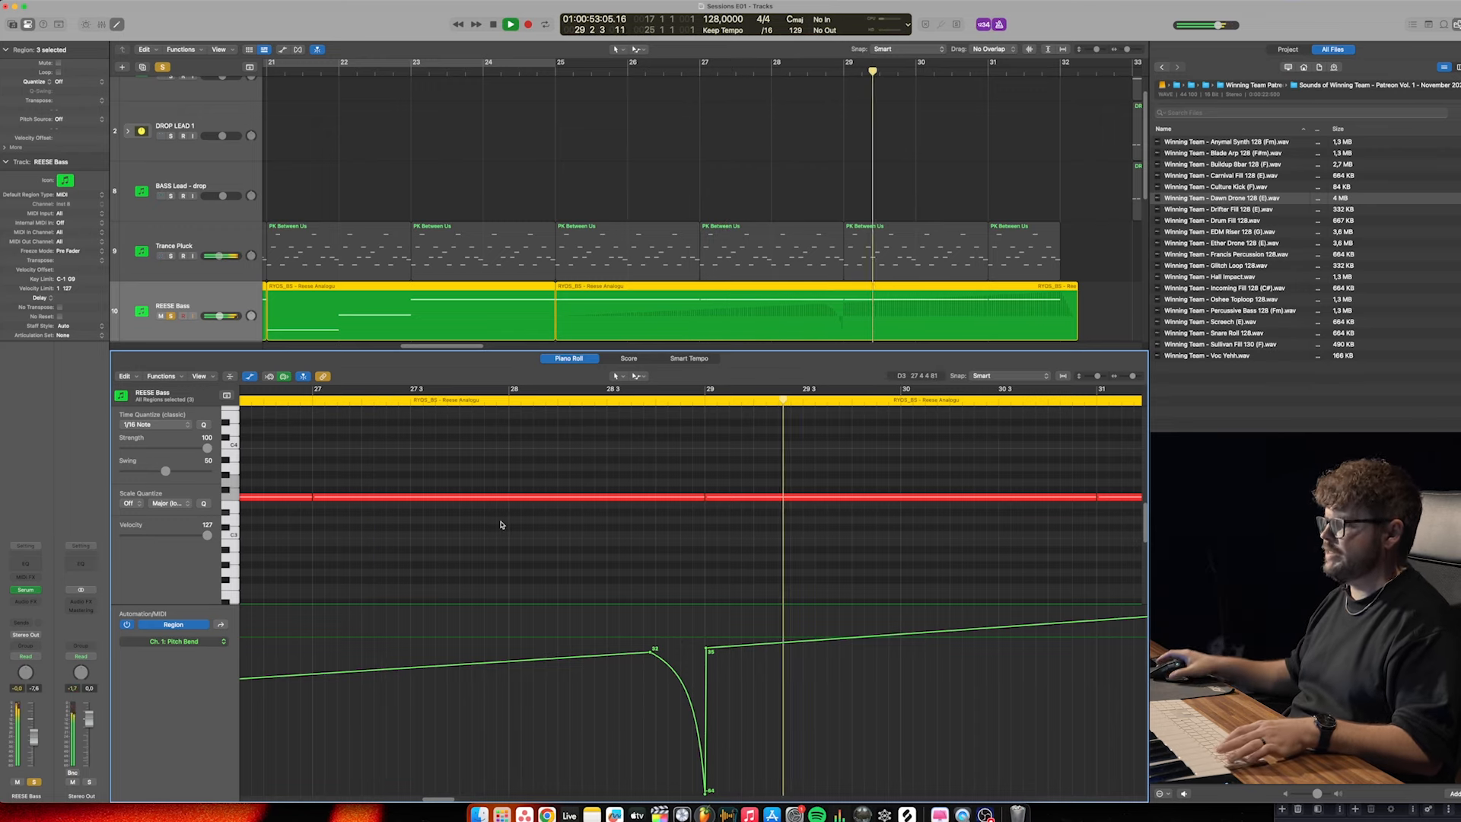
Take the REESE Bass out of solo and play the full build-up through to the drop at bar 33
key("s")
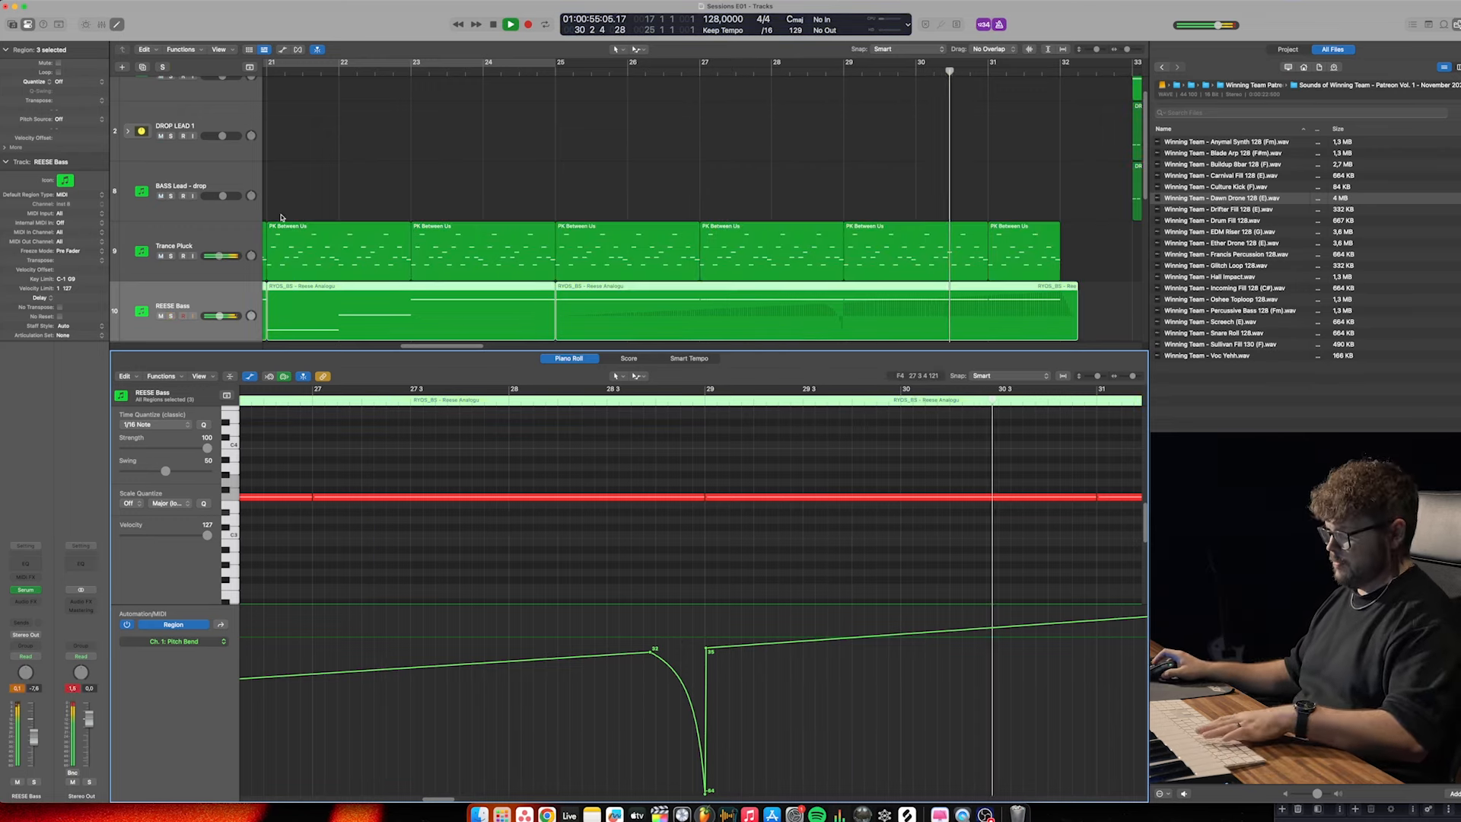
scroll(571, 219, "down", 4)
scroll(532, 243, "left", 3)
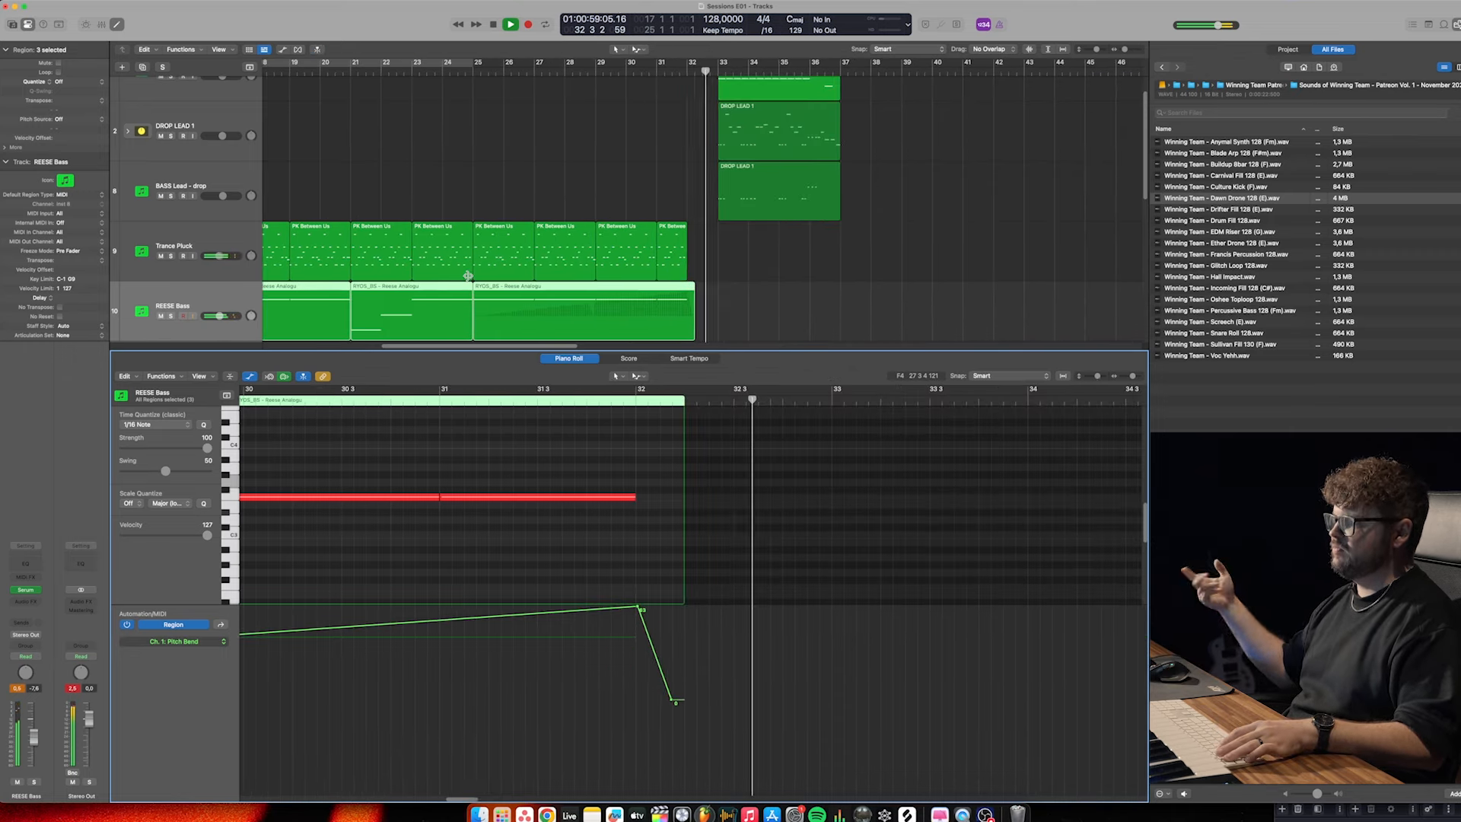
key("space")
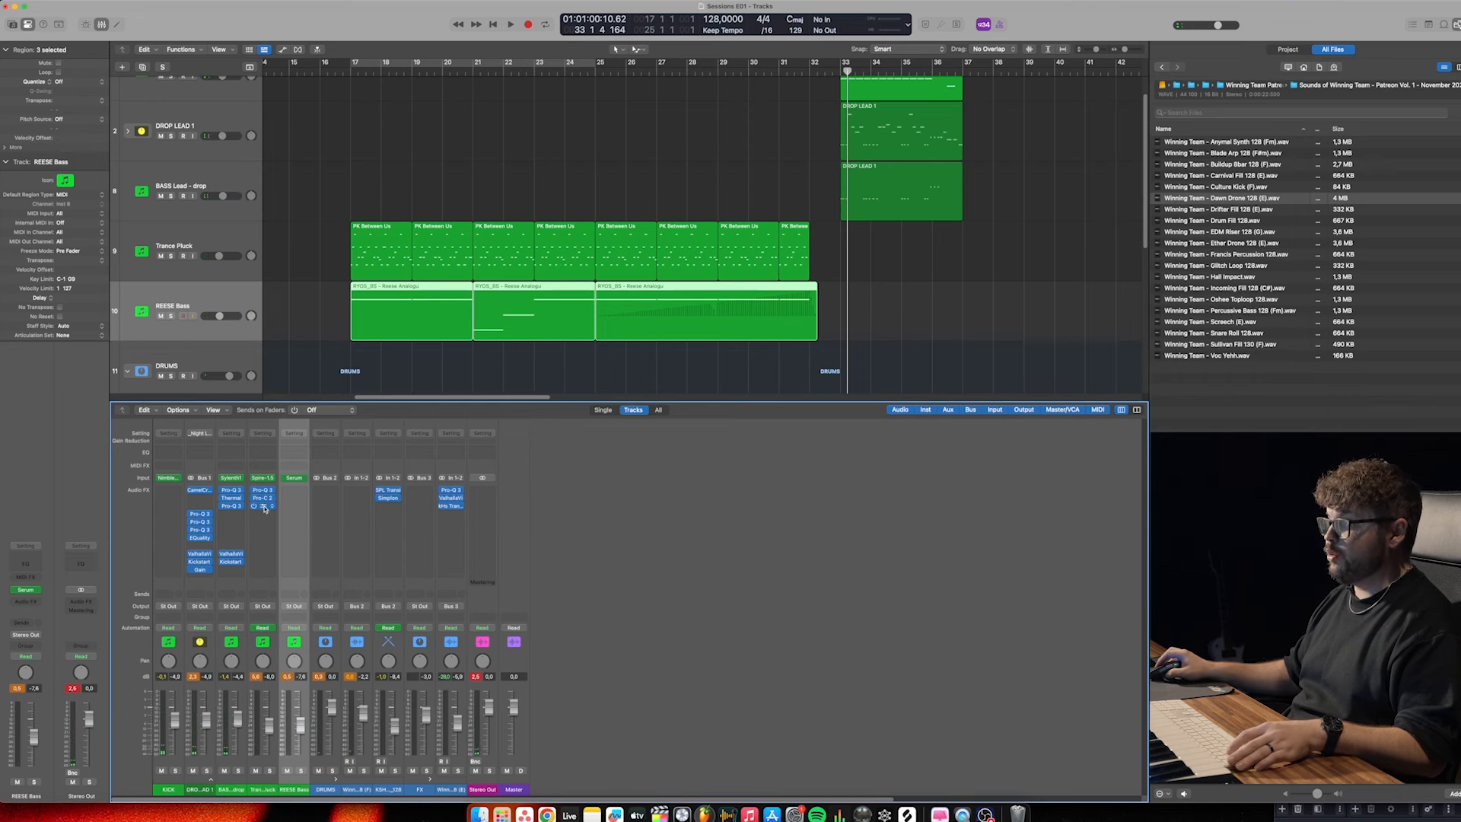
Copy the Endless Smile plug-in from Trance Pluck to REESE Bass, show track automation and set its Intensity to 0%
left_click_drag(296, 510, 295, 506)
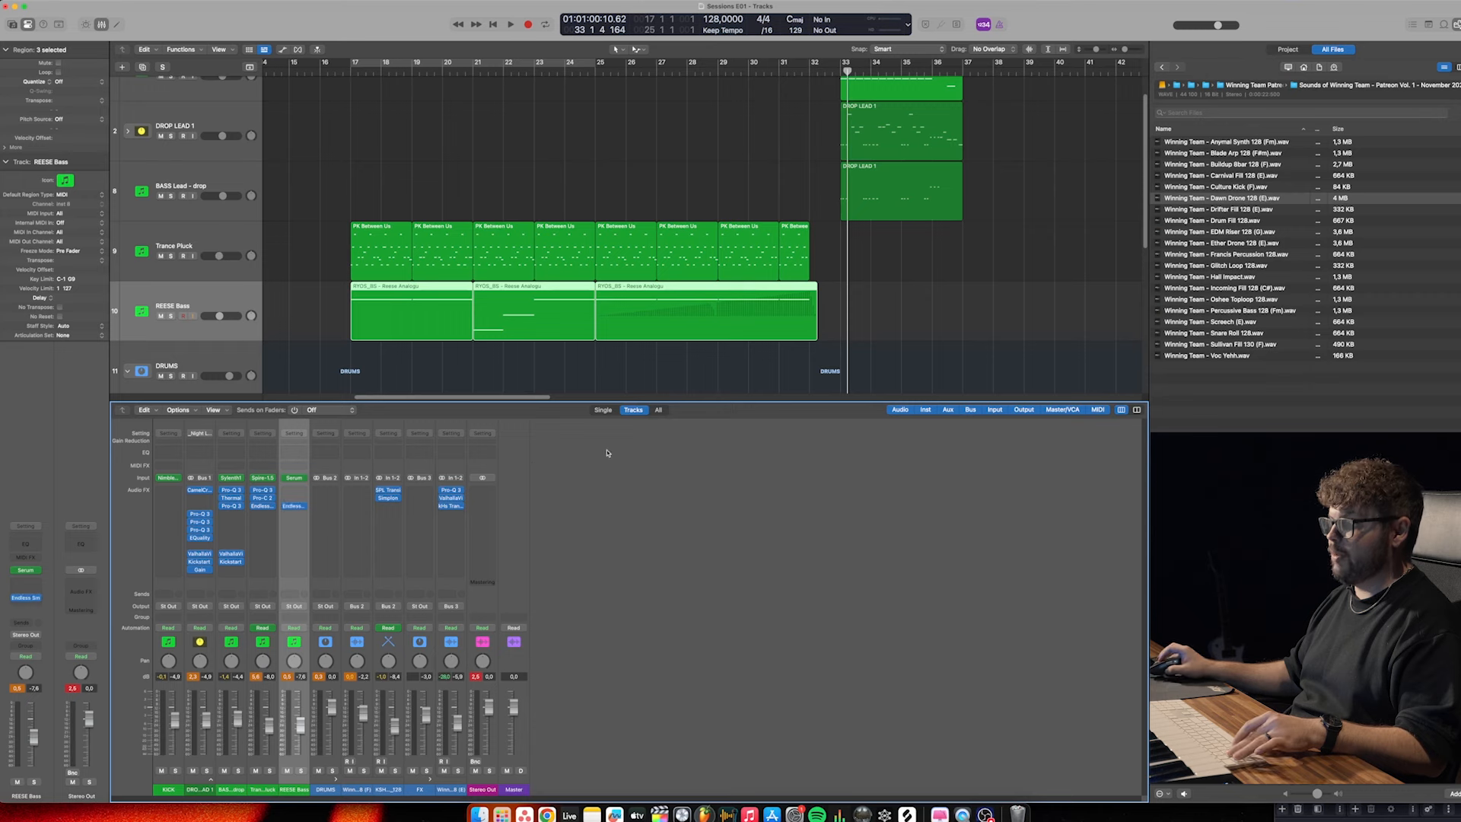
key("a")
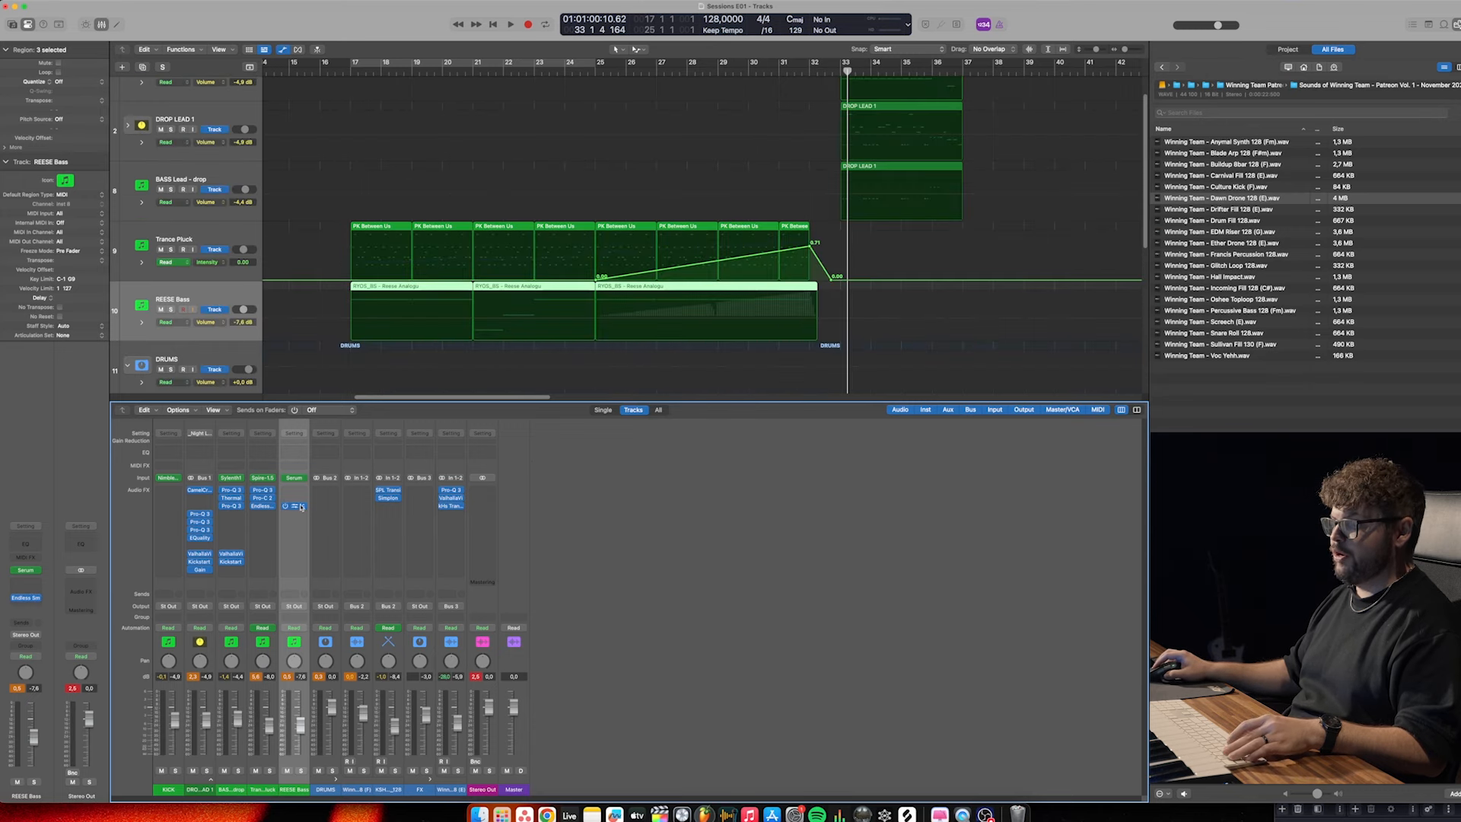
left_click(295, 507)
left_click_drag(705, 124, 937, 382)
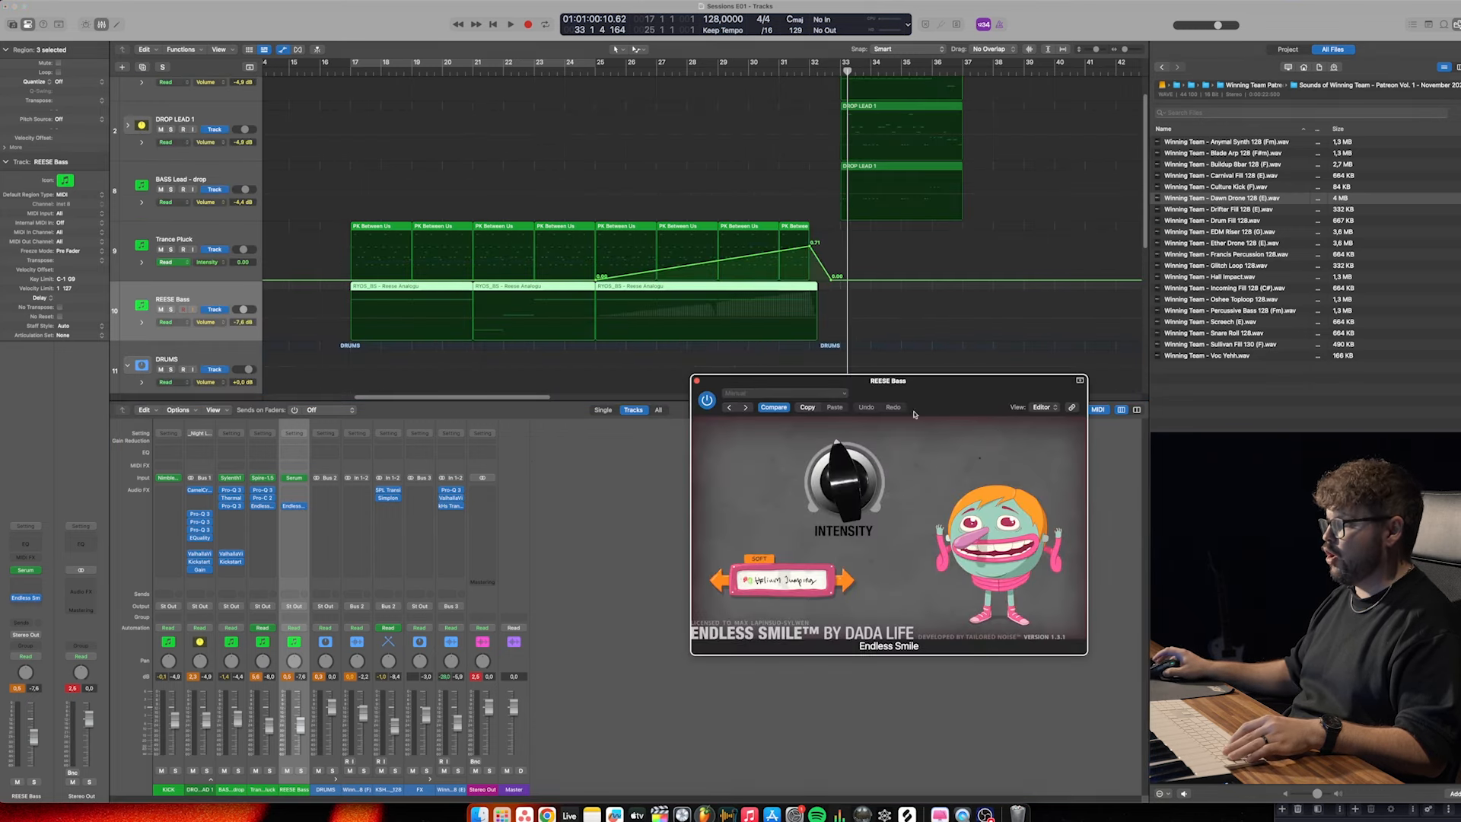
left_click_drag(825, 481, 742, 686)
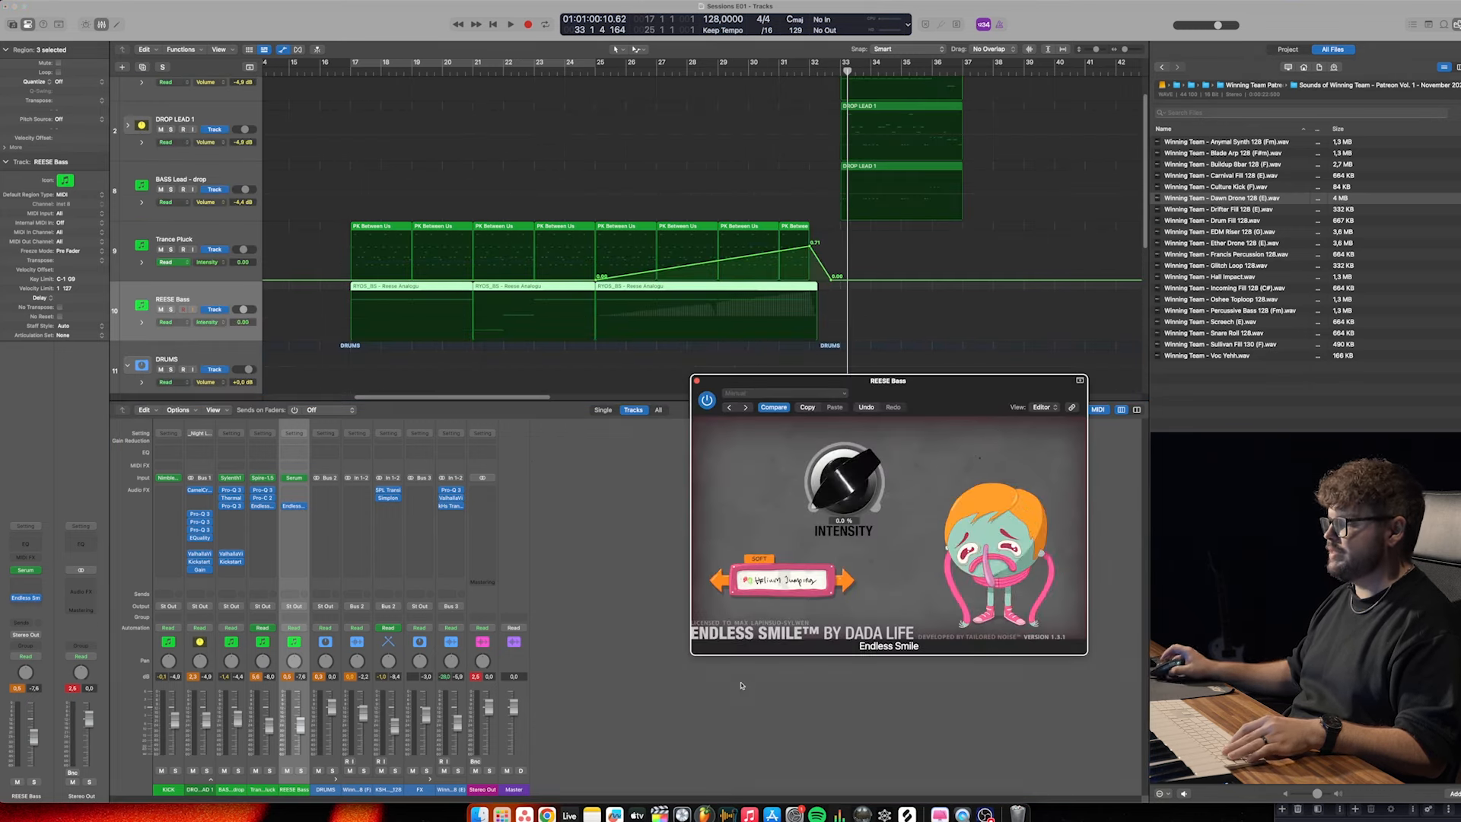
Automate the REESE Bass Intensity from 0 at bar 25 to about 0.5 at bar 32, returning to 0 before the drop
left_click(597, 340)
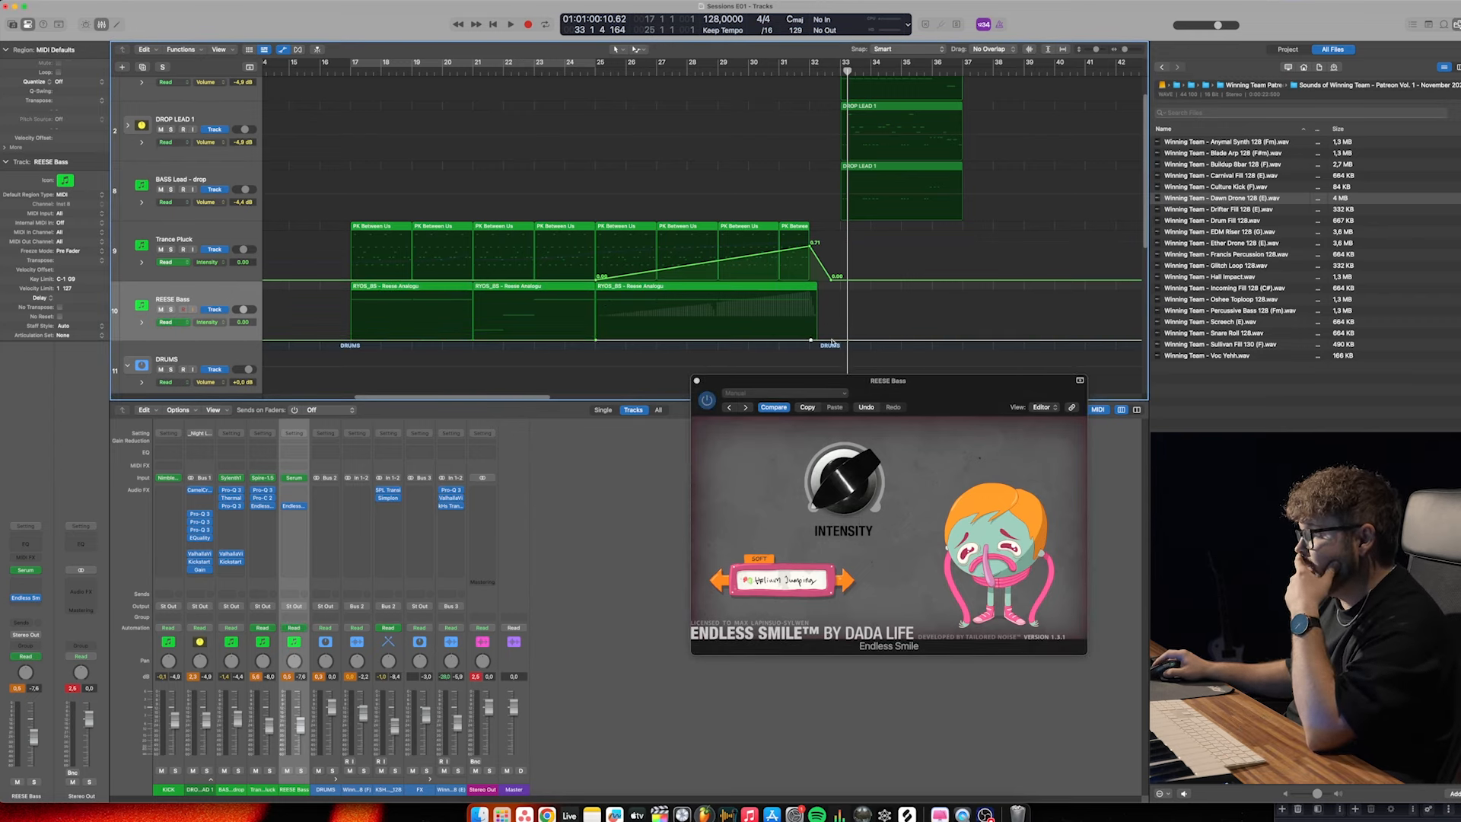
left_click_drag(811, 341, 811, 315)
left_click_drag(810, 316, 809, 314)
Play the build-up, hide the plug-in window, lower REESE Bass to about -9.4 dB and adjust the Trance Pluck volume
key("space")
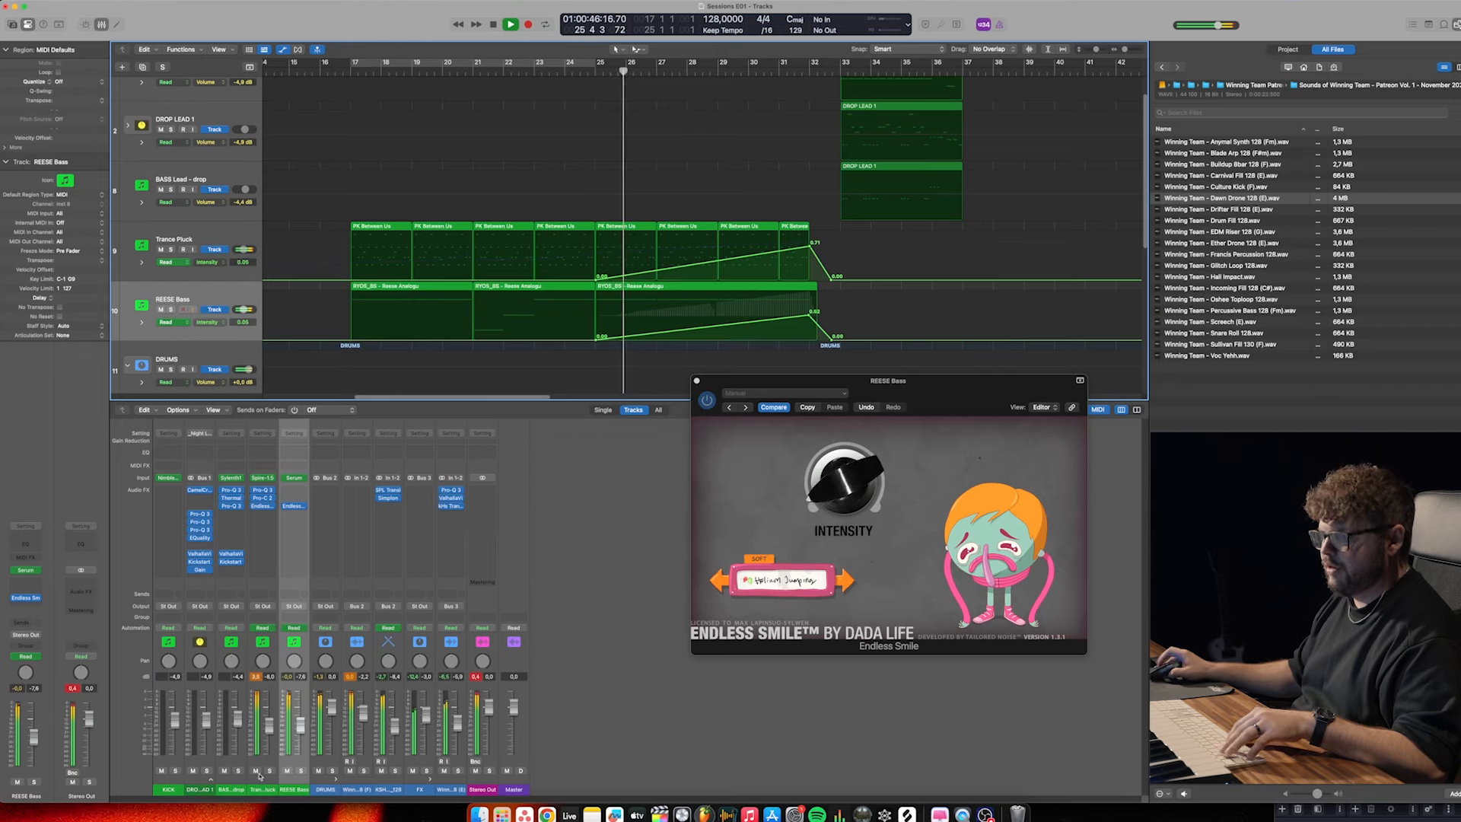
key("x")
key("x")
key("x")
key("x")
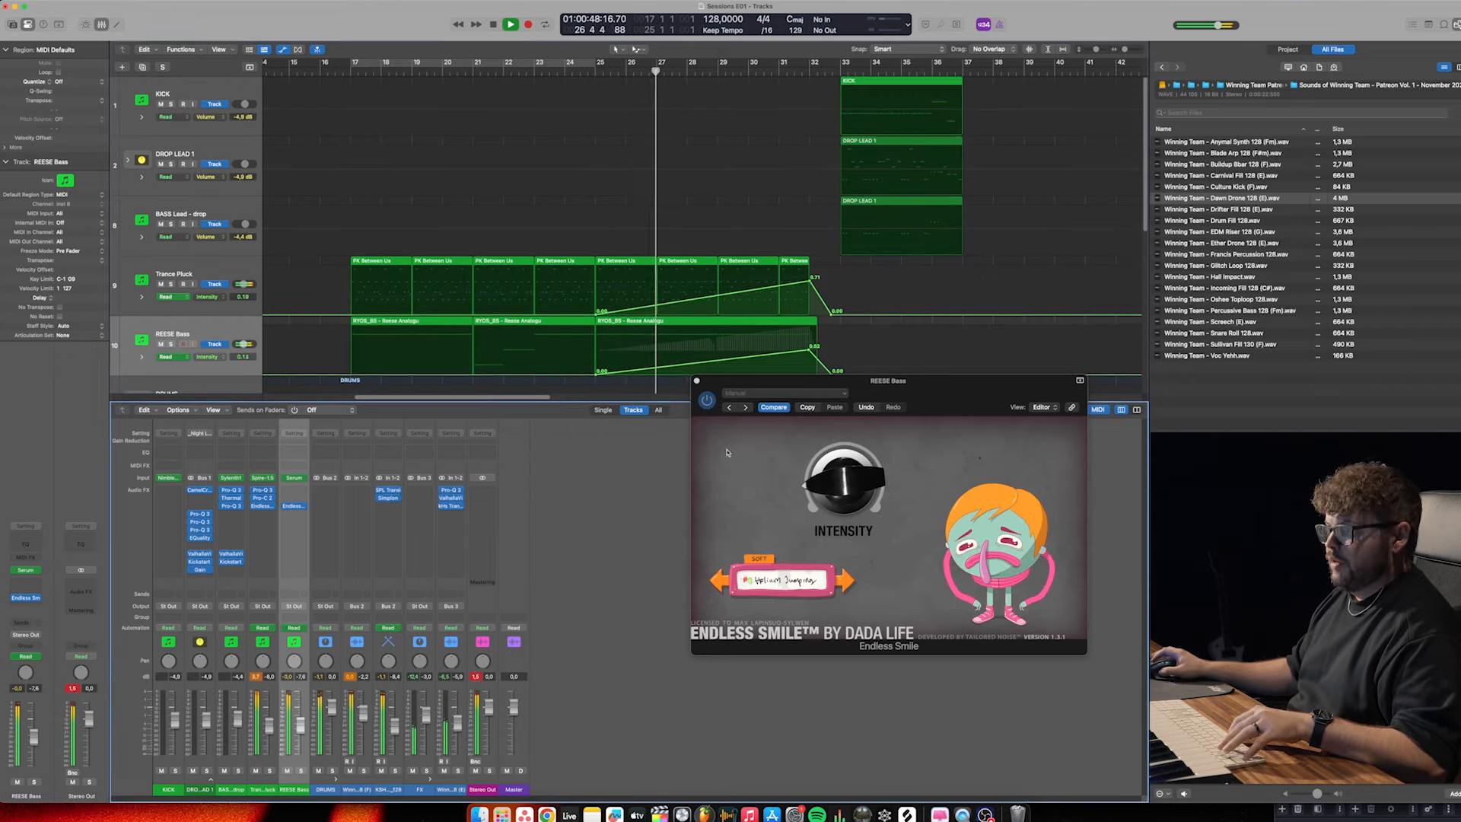
key("v")
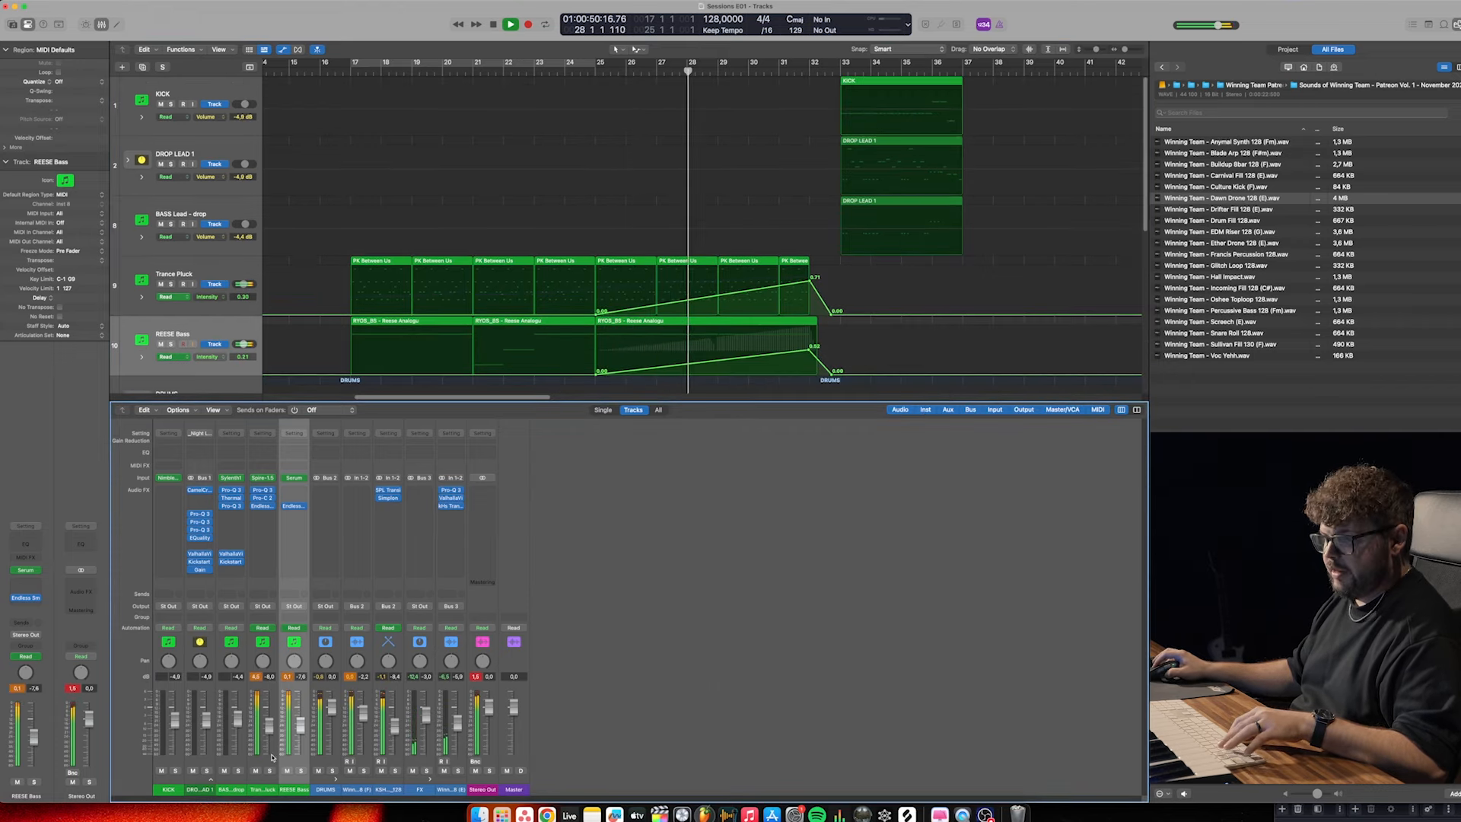
left_click(268, 726)
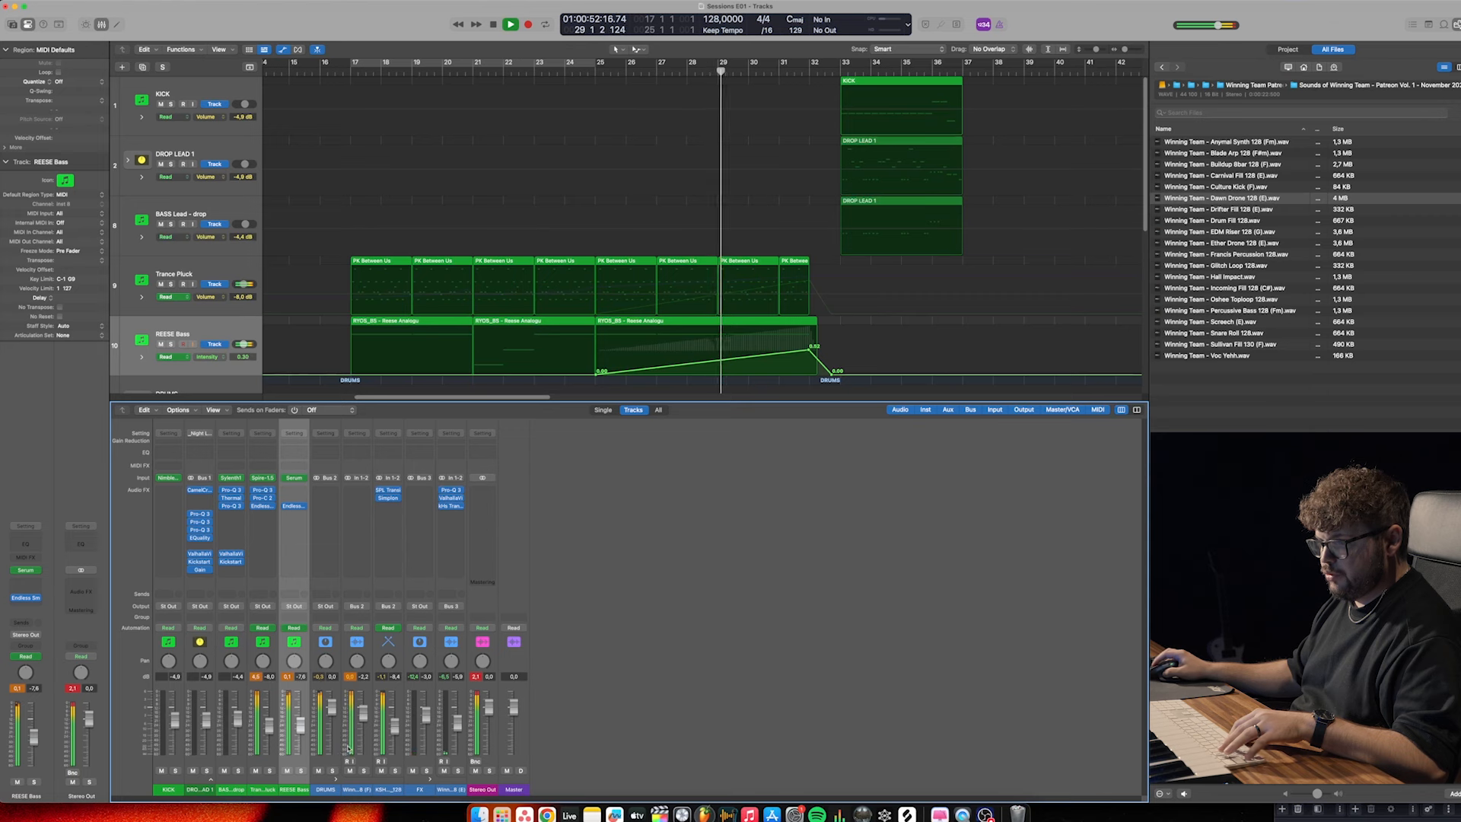
left_click(301, 726)
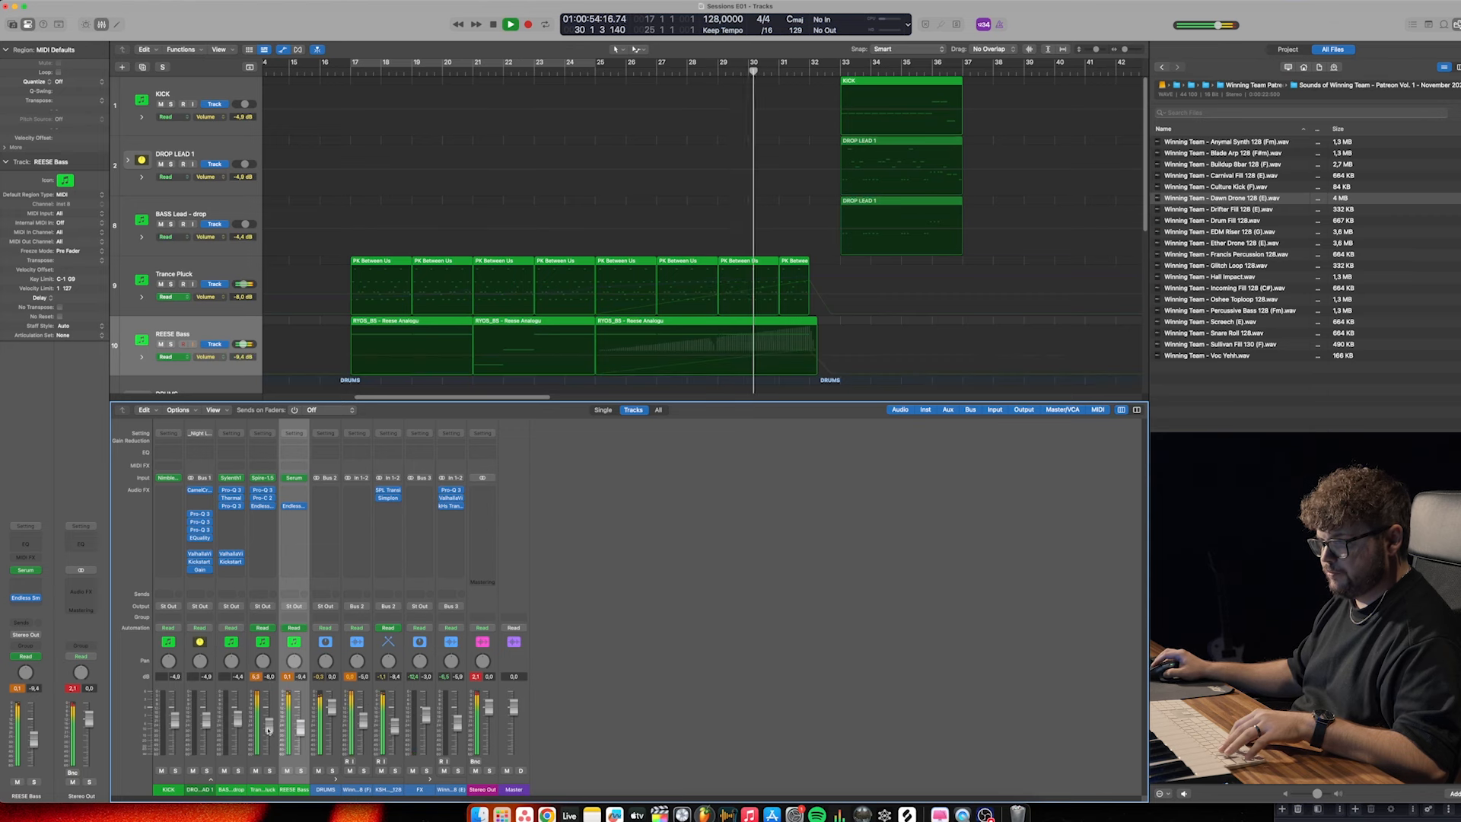
left_click_drag(270, 729, 270, 727)
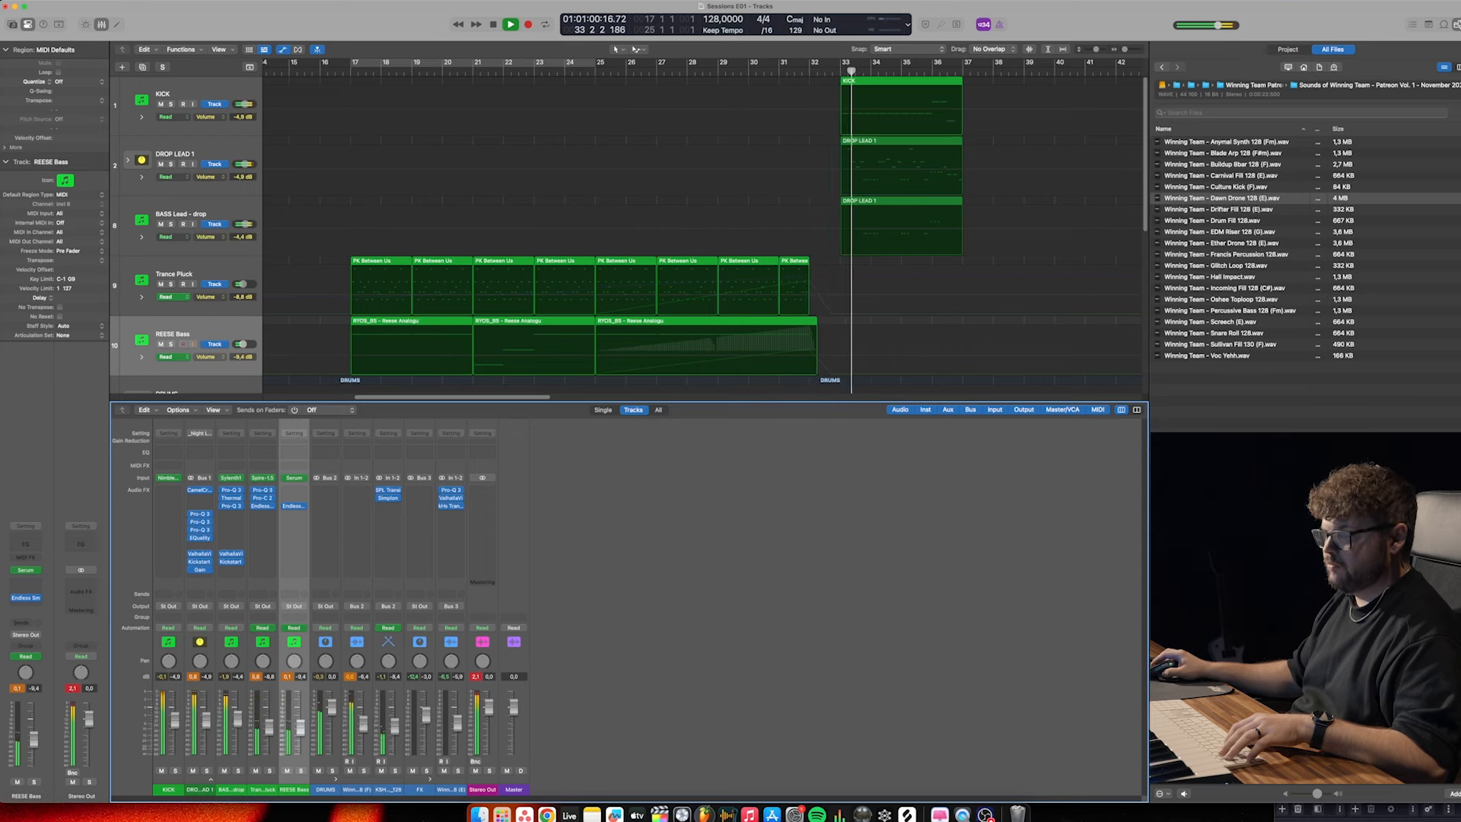
Fine-tune the DROP LEAD 1 volume to about -4.7 dB and hide the mixer
left_click_drag(205, 725, 205, 724)
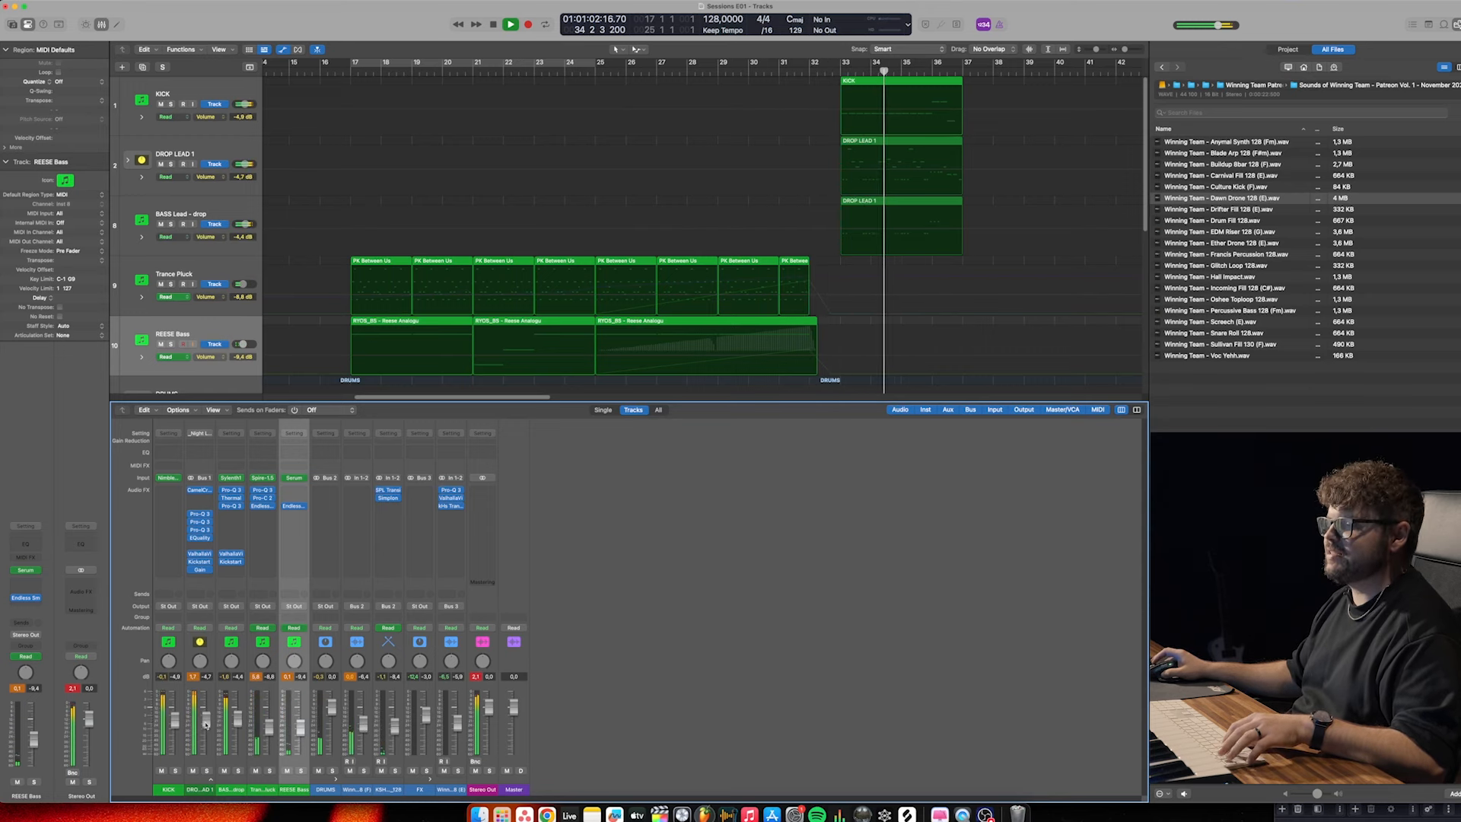
key("x")
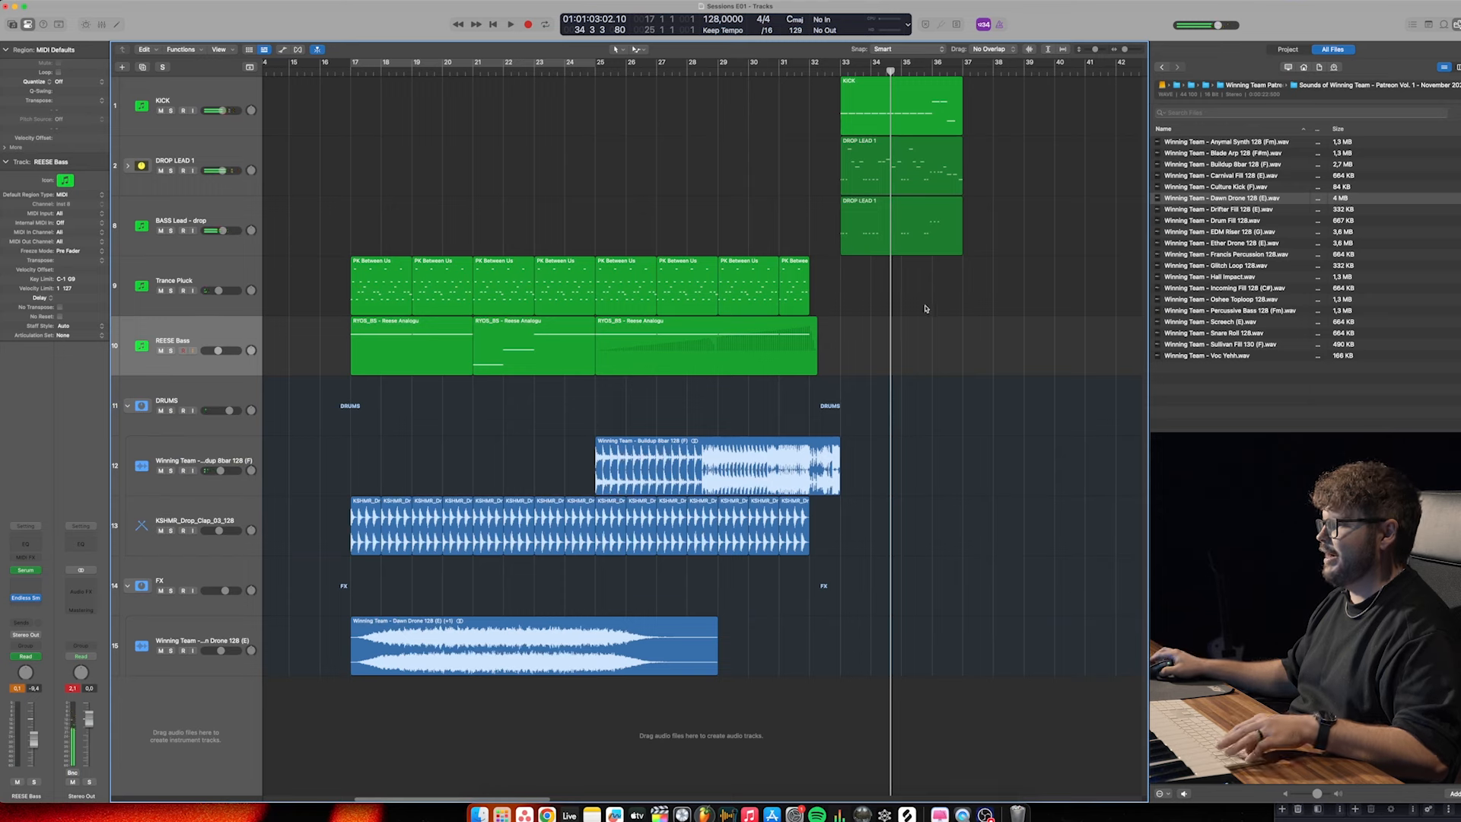
Split the Buildup 8bar region with the Scissors tool at position 32 1 2 1, just after its hit at bar 32
key("super+Right")
key("super+Right")
key("super+Right")
key("super+Right")
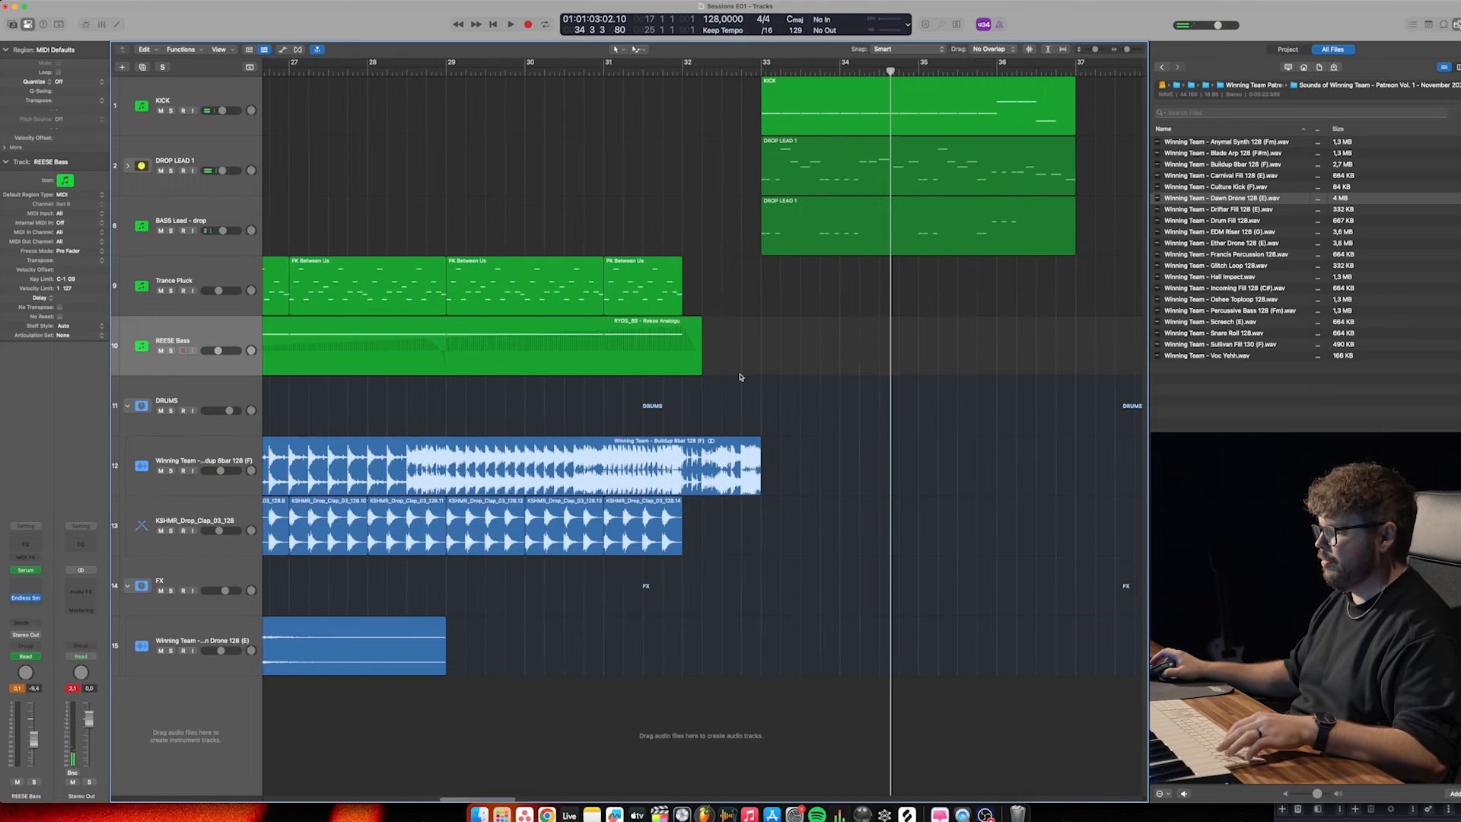
left_click(662, 64)
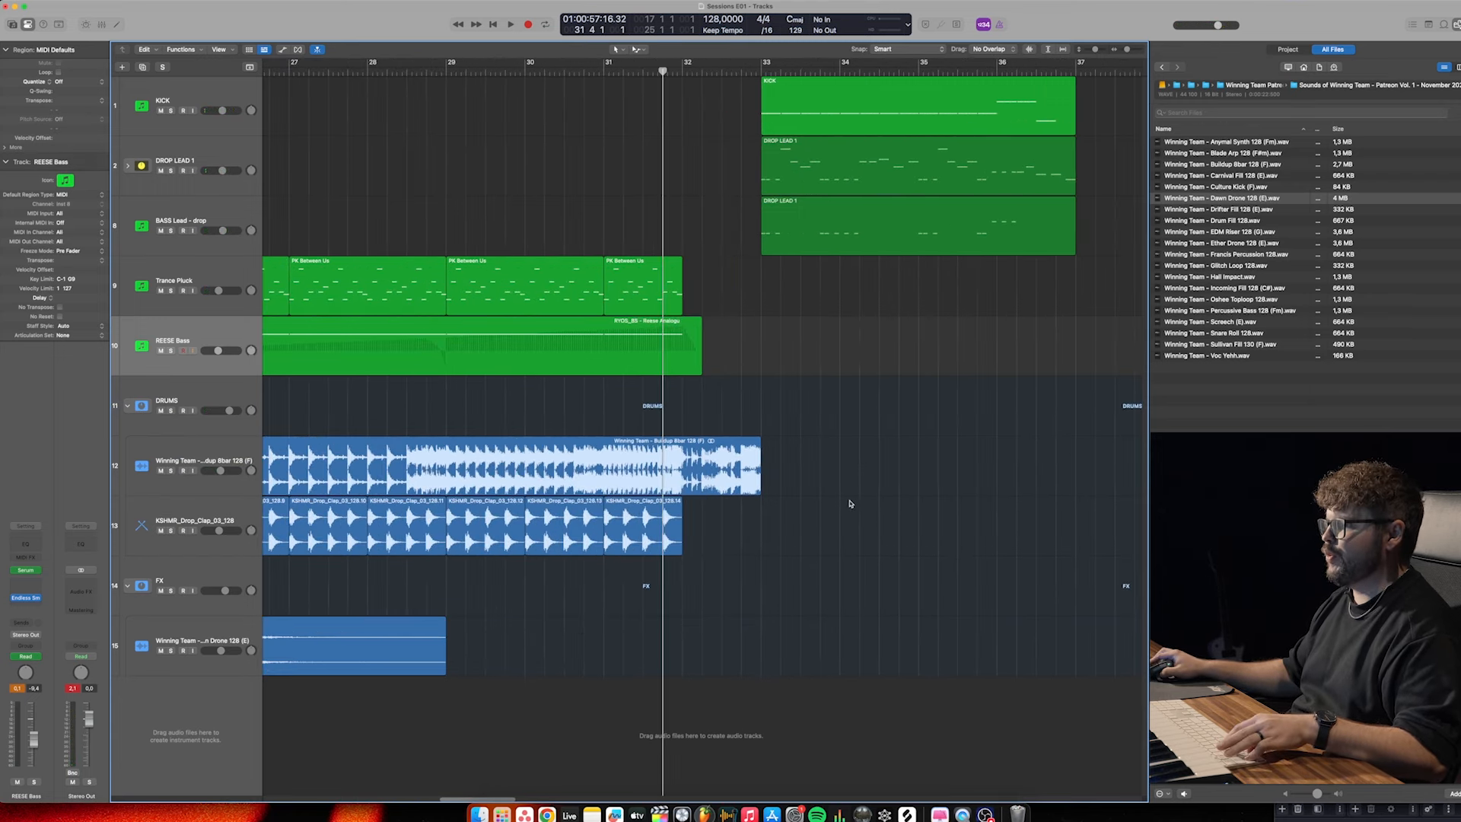
key("super+Right")
key("super+Right")
key("super+Right")
key("super+Right")
key("super+Right")
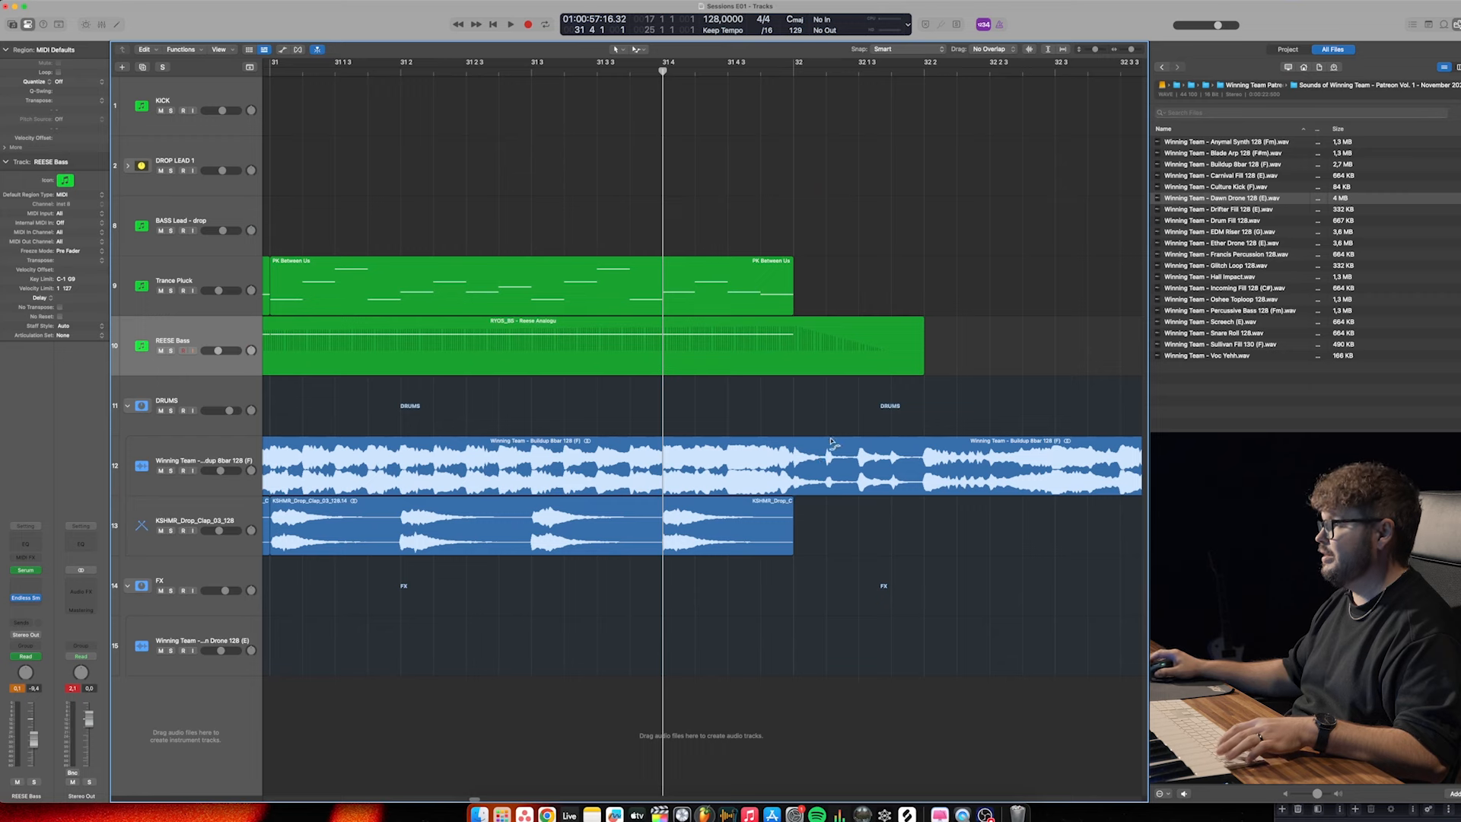
left_click(634, 49)
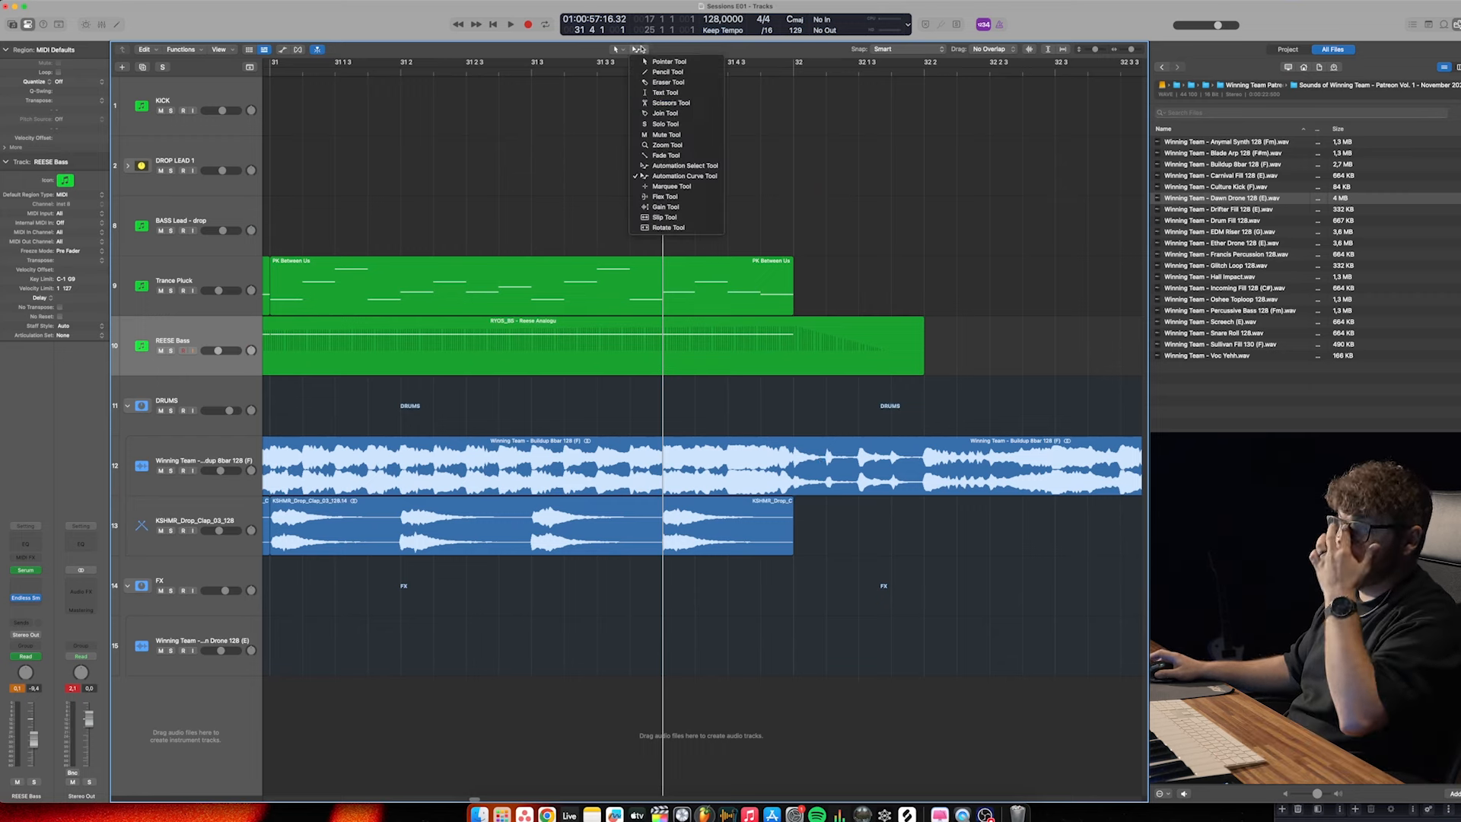
left_click(685, 103)
left_click(827, 466)
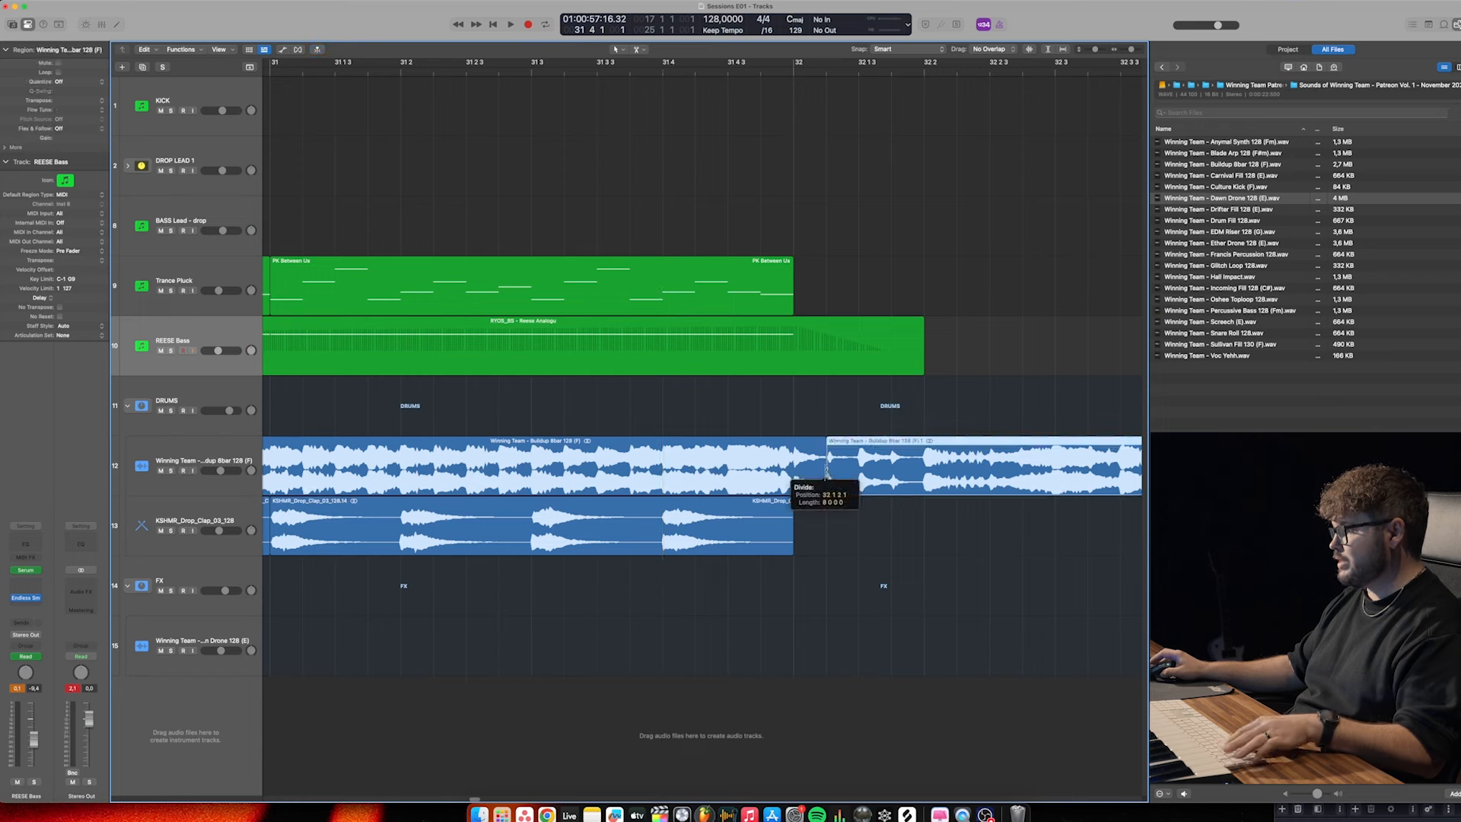
Mute the split-off tail of the Buildup 8bar sample and play the transition into the drop at bar 33
key("space")
key("ctrl+m")
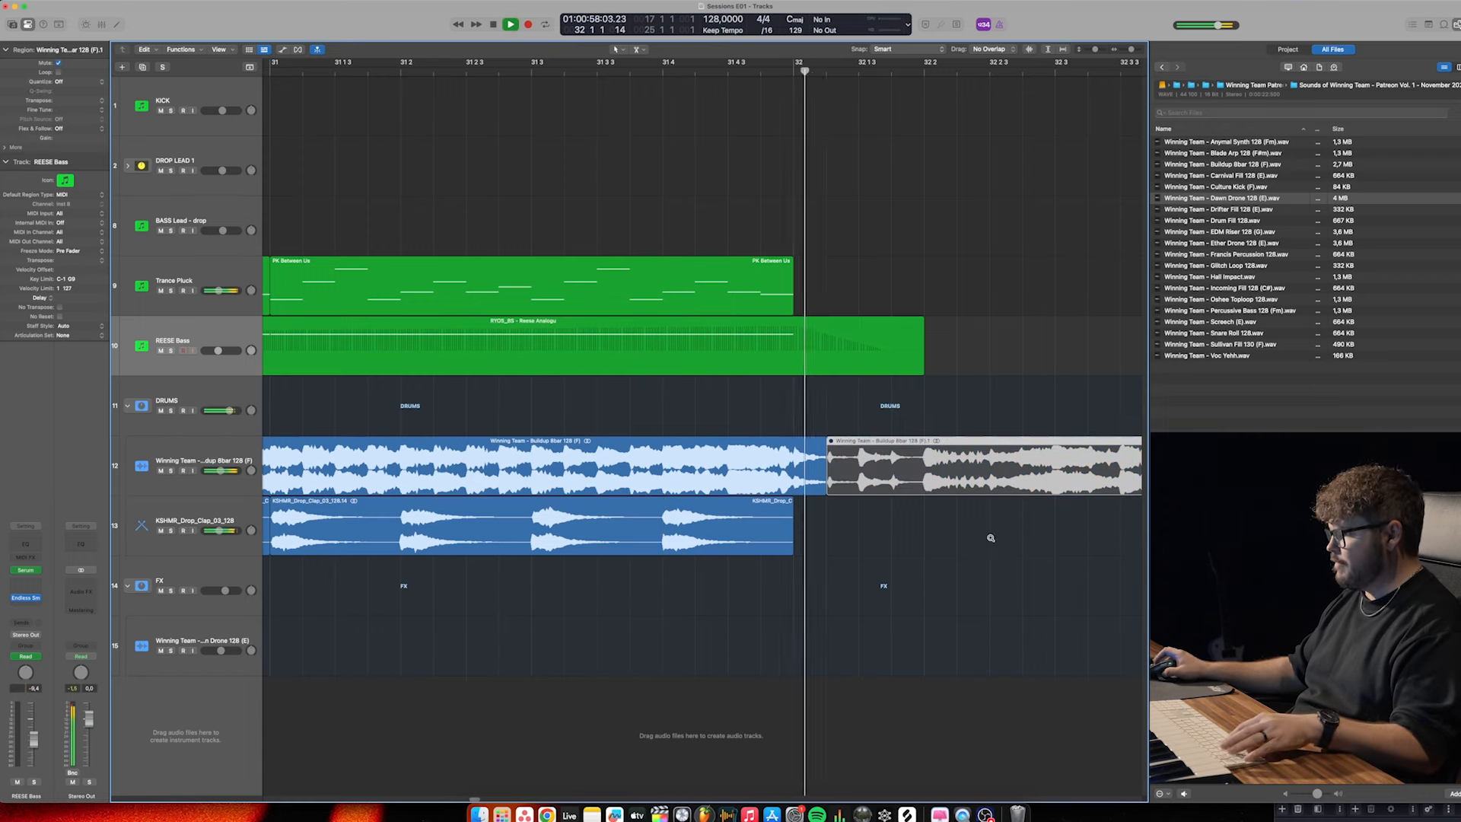
scroll(990, 539, "down", 5)
scroll(990, 539, "up", 3)
scroll(990, 538, "down", 2)
key("space")
Play the arrangement from bar 17 to hear how the section leads towards the build-up
scroll(480, 545, "left", 6)
scroll(580, 539, "down", 3)
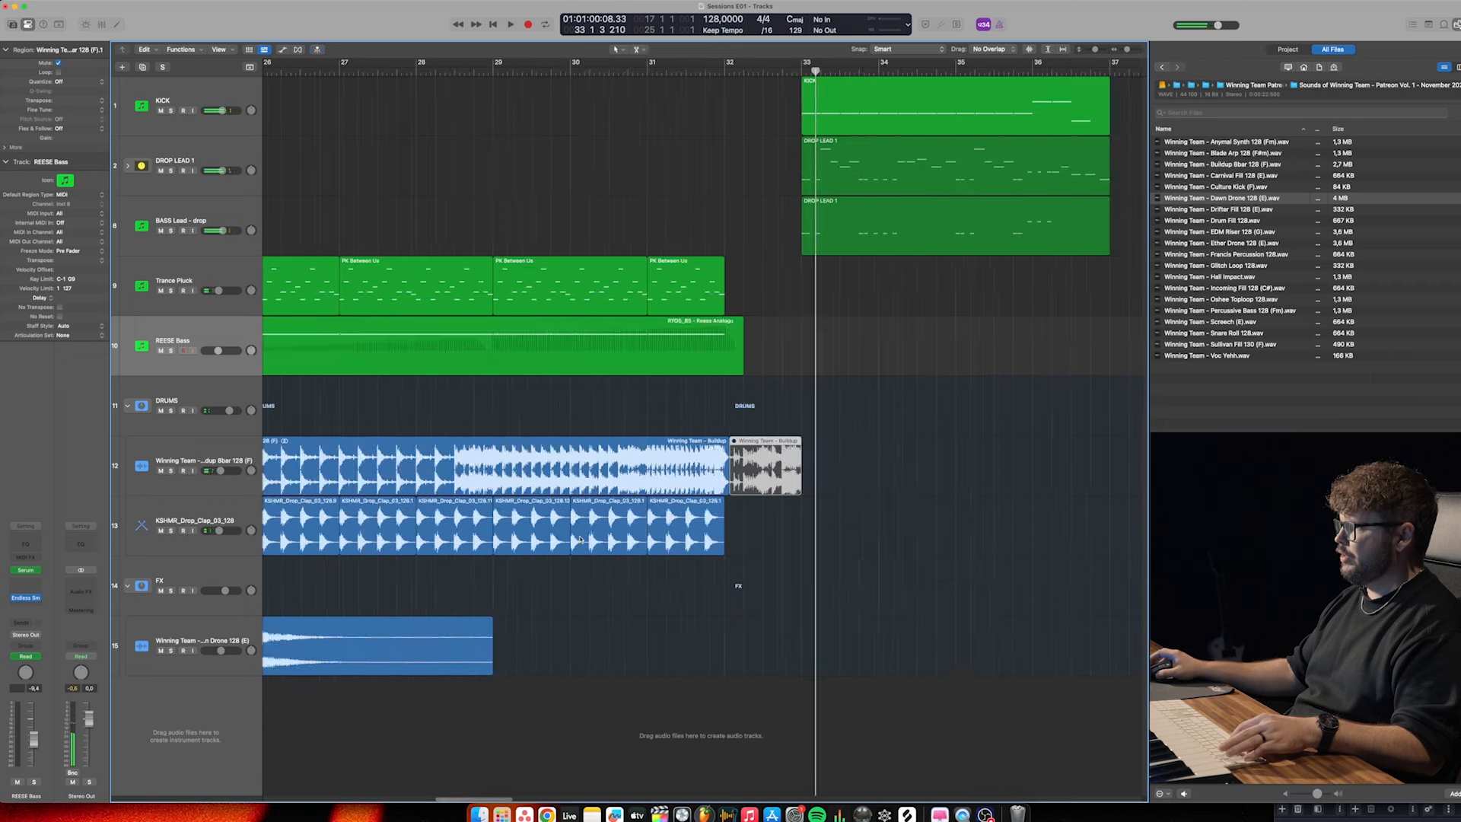
scroll(773, 342, "left", 3)
scroll(764, 345, "down", 4)
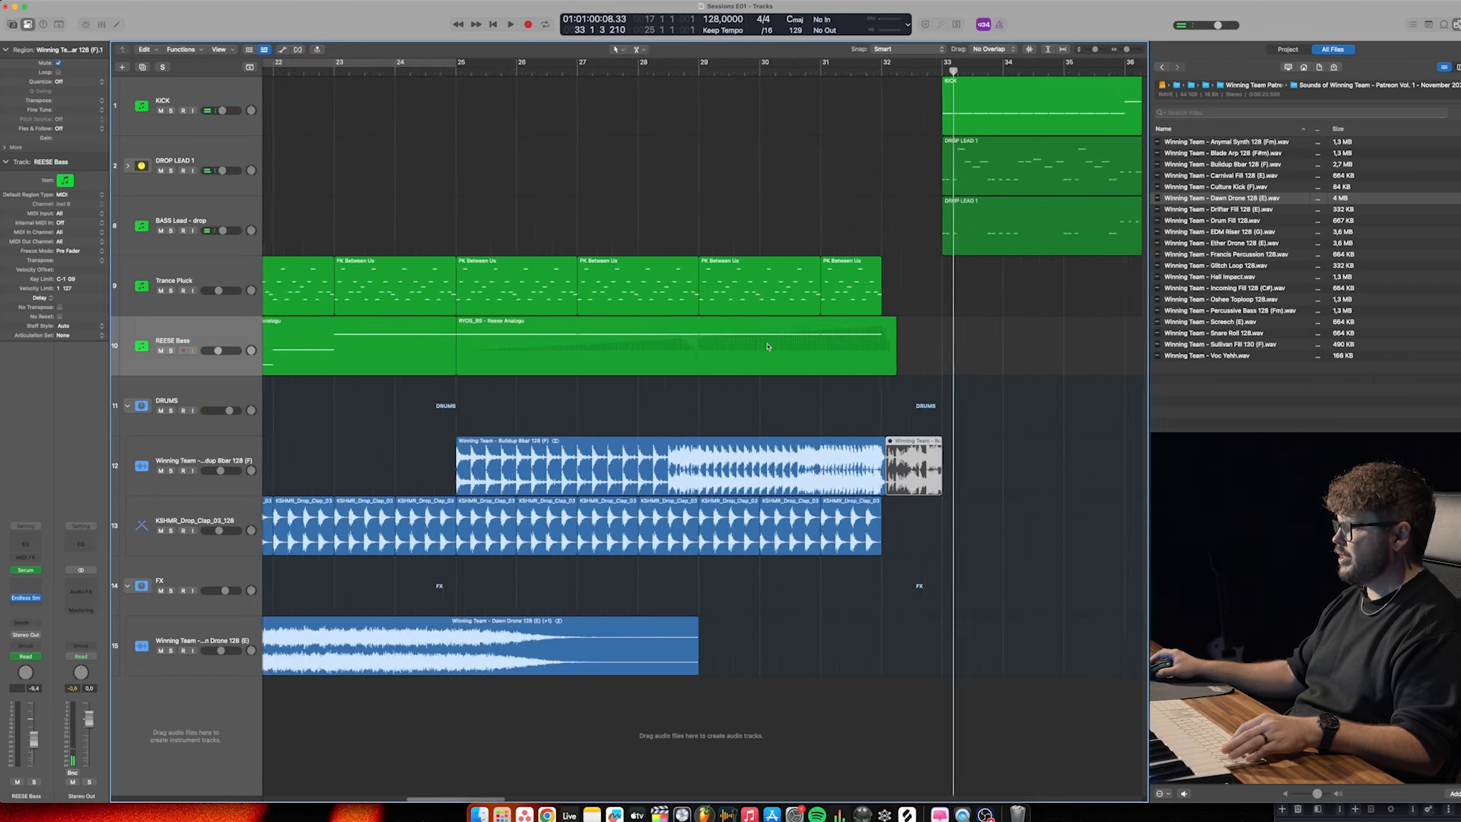
scroll(759, 346, "right", 3)
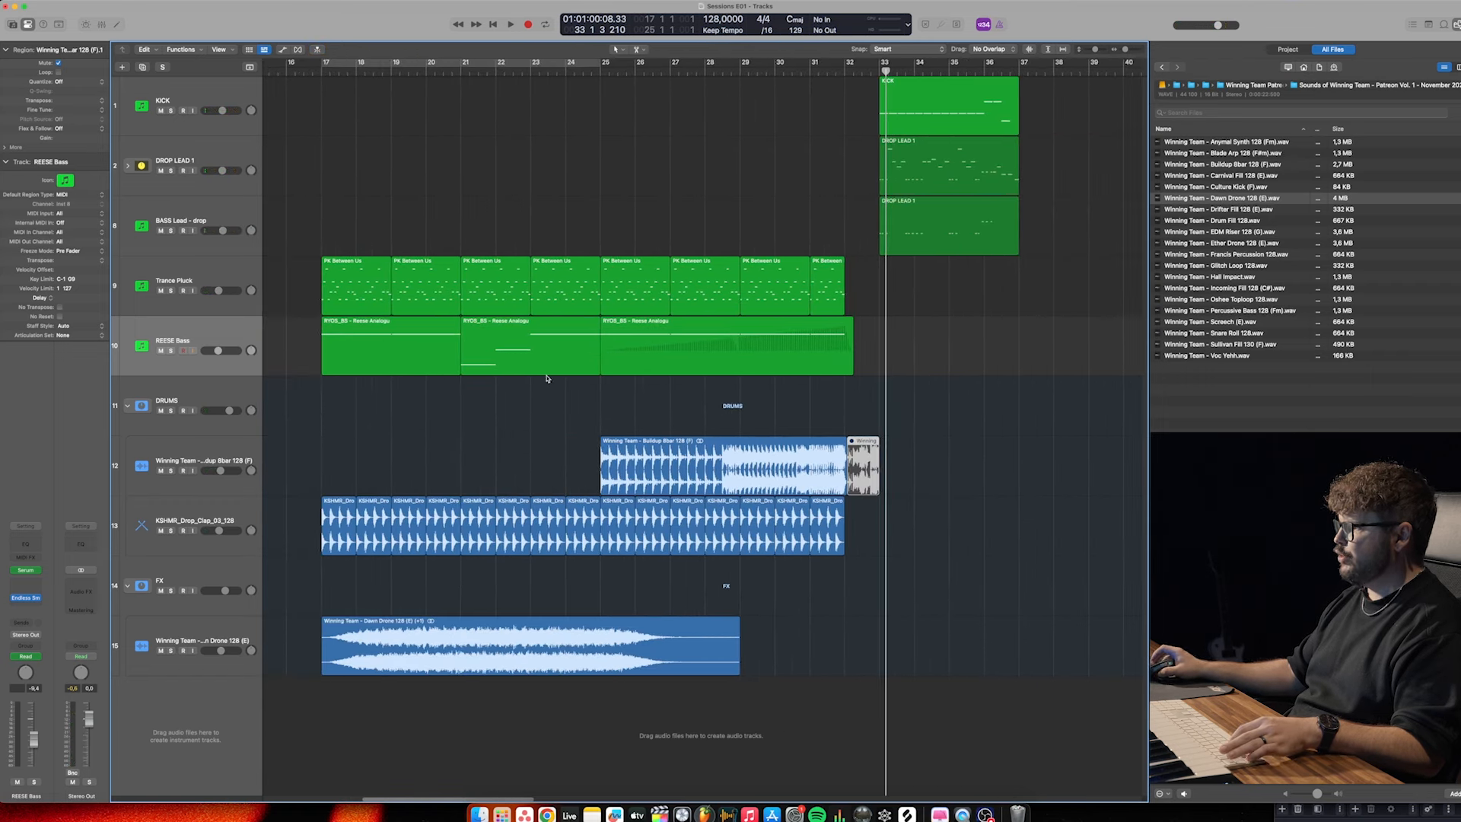
left_click(321, 73)
key("space")
scroll(473, 502, "left", 3)
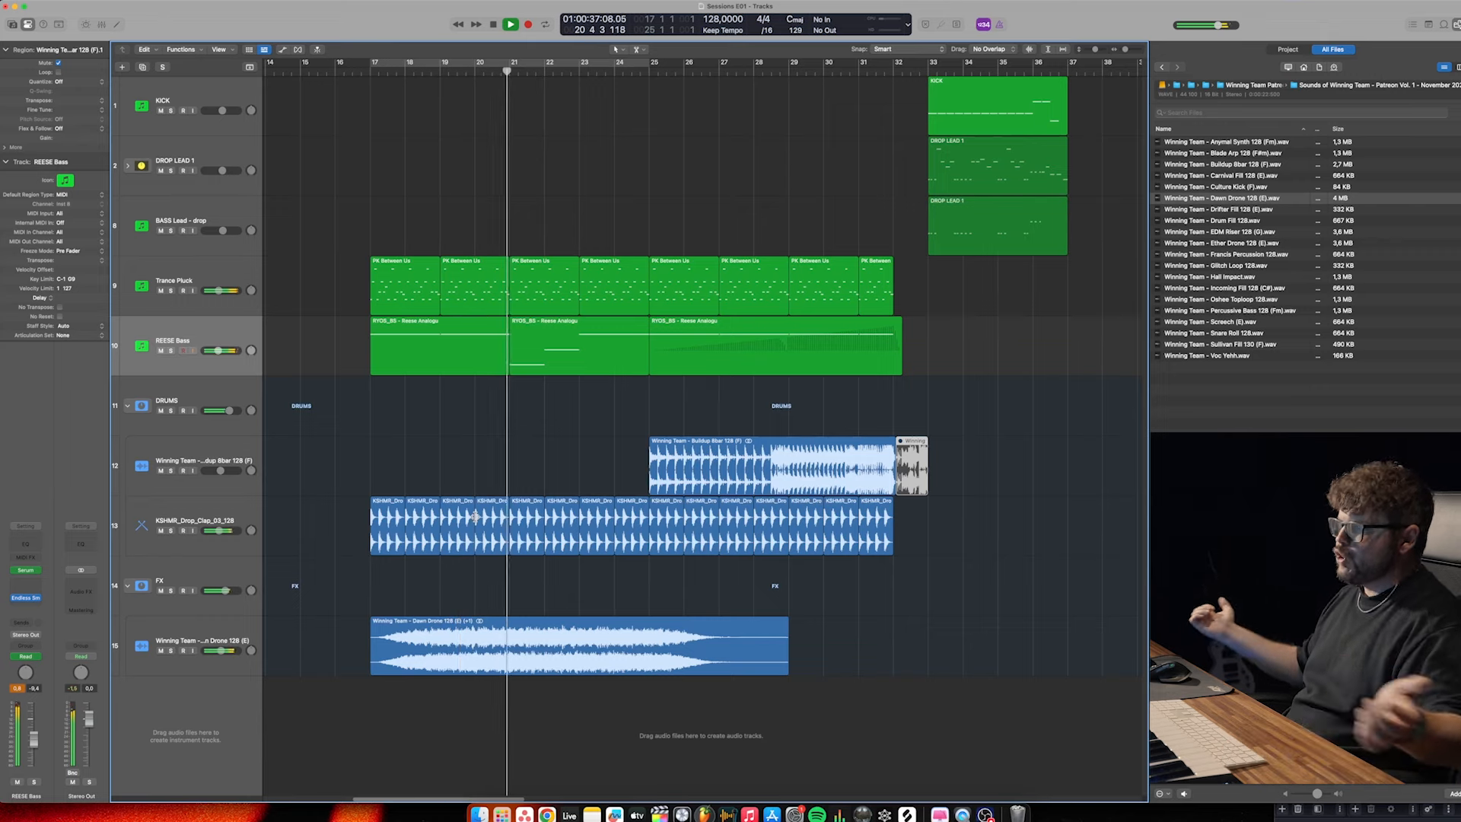
Add the Drum Fill 128 sample on its own track inside the DRUMS stack and place it at bar 24
left_click(1227, 221)
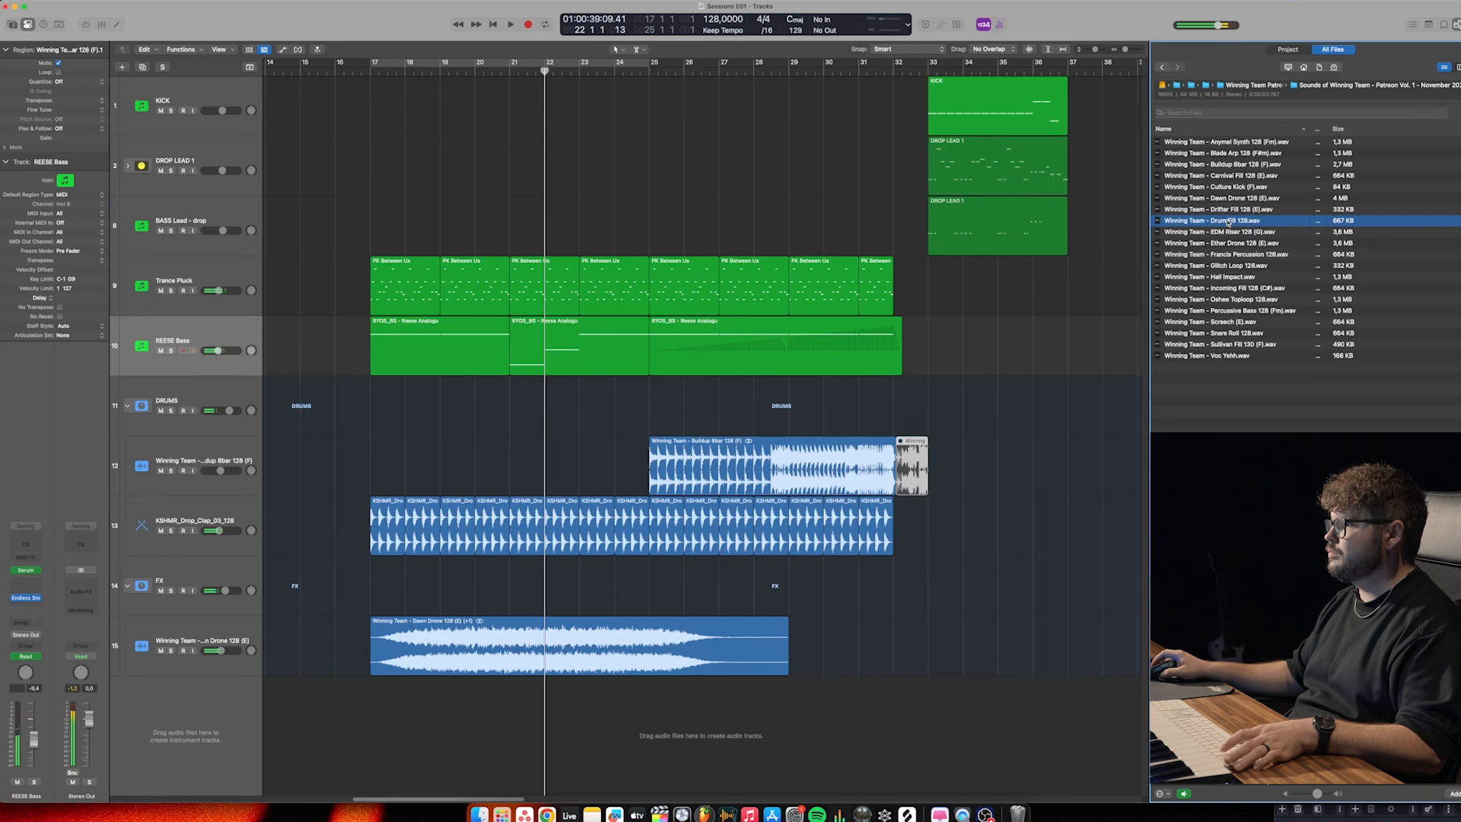
left_click_drag(1227, 221, 510, 704)
left_click_drag(224, 688, 224, 525)
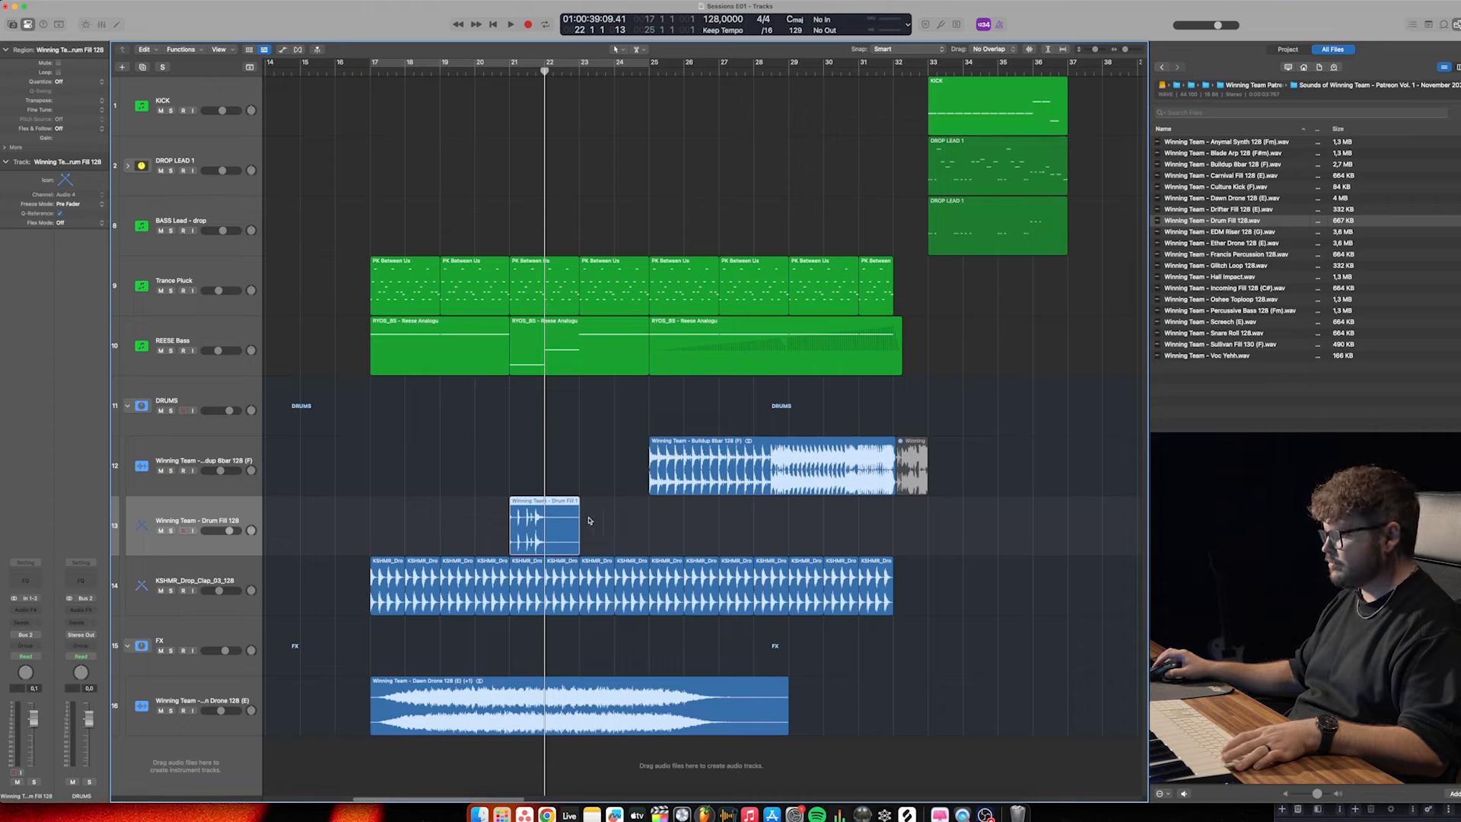
left_click_drag(556, 531, 661, 531)
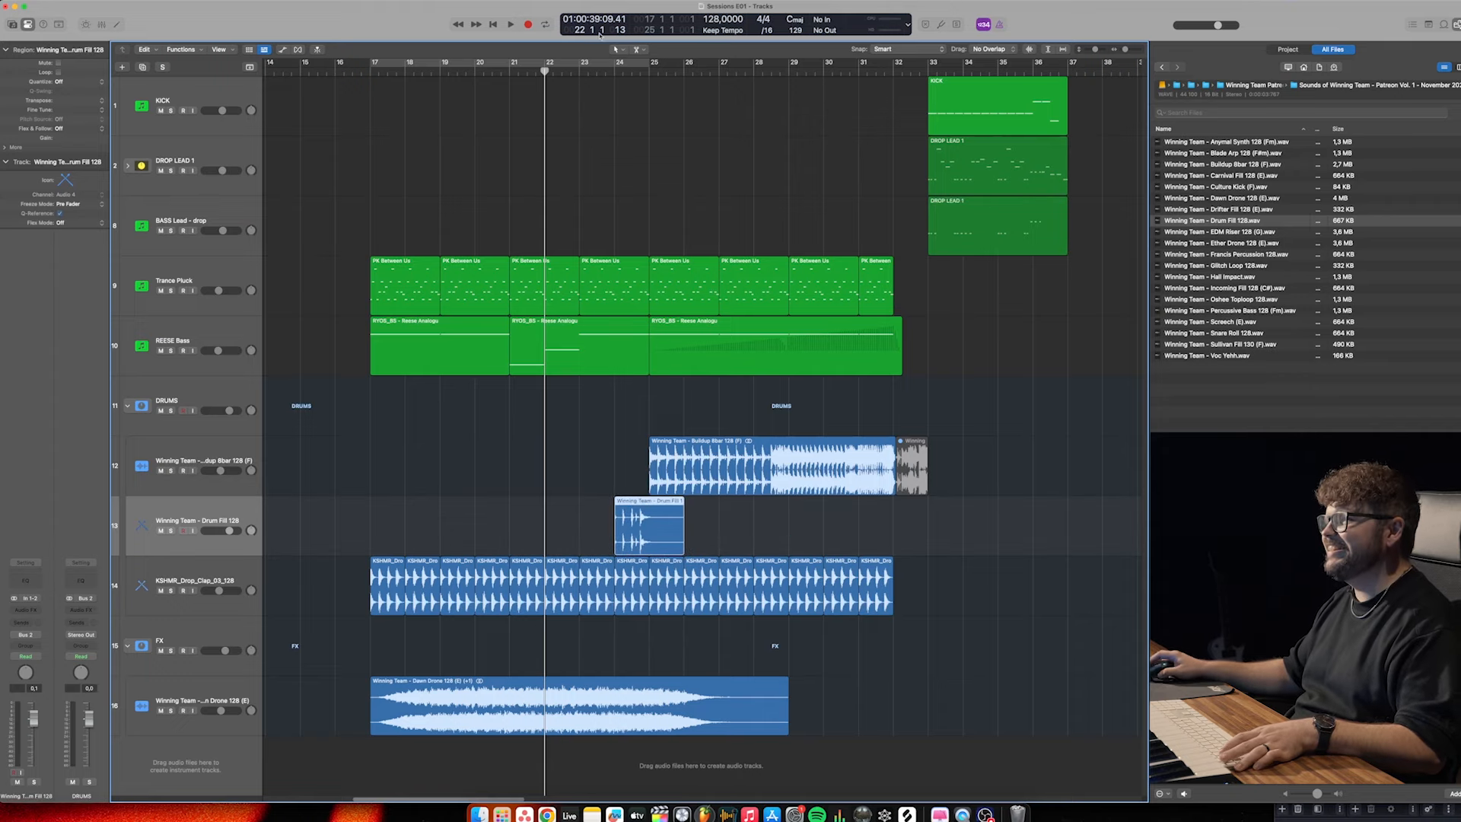
Play from bar 24 and lower the Drum Fill 128 track volume to about -5 dB
left_click(604, 73)
key("space")
key("super+Right")
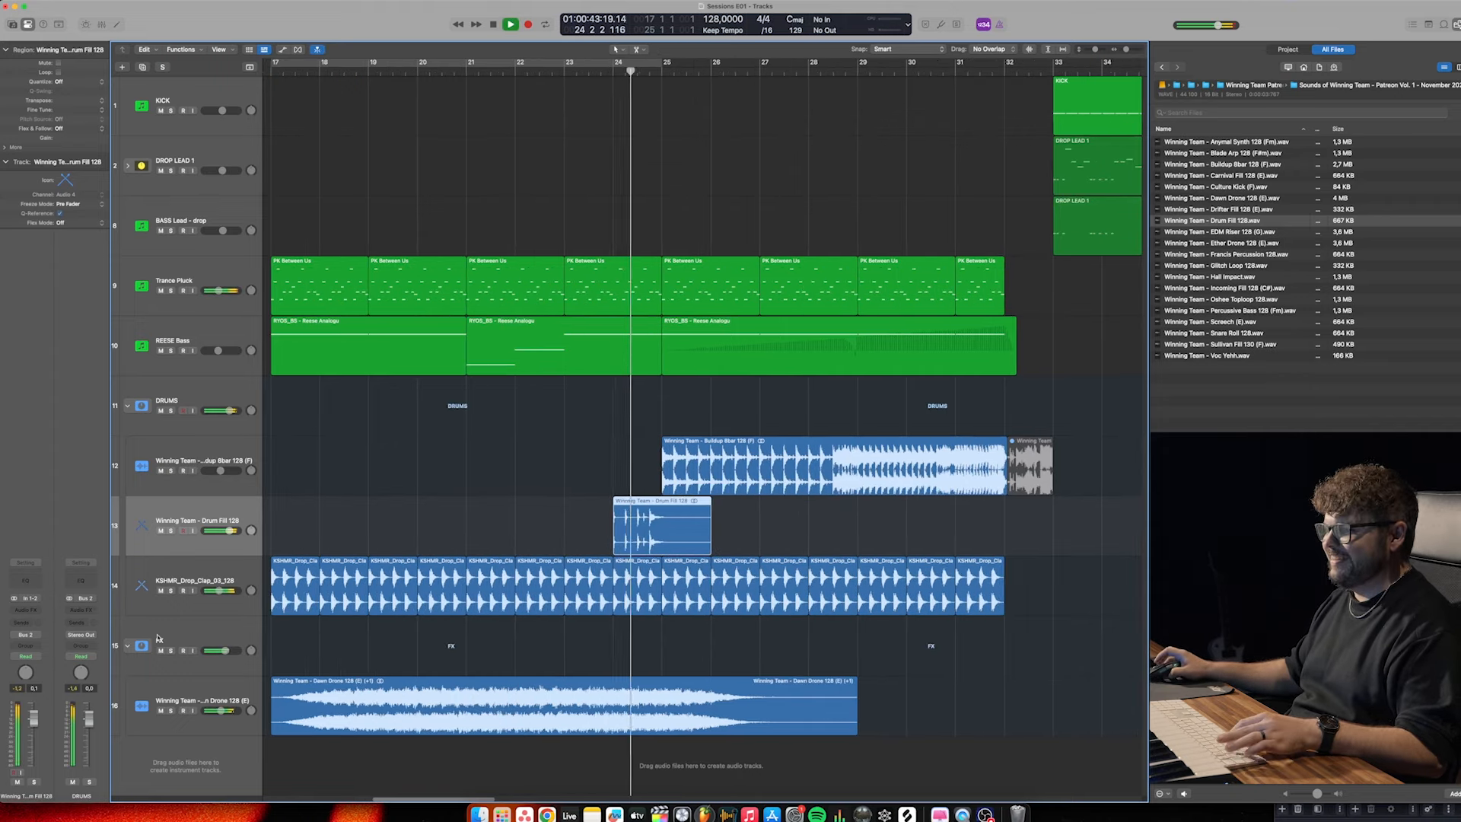
left_click_drag(227, 534, 218, 535)
key("space")
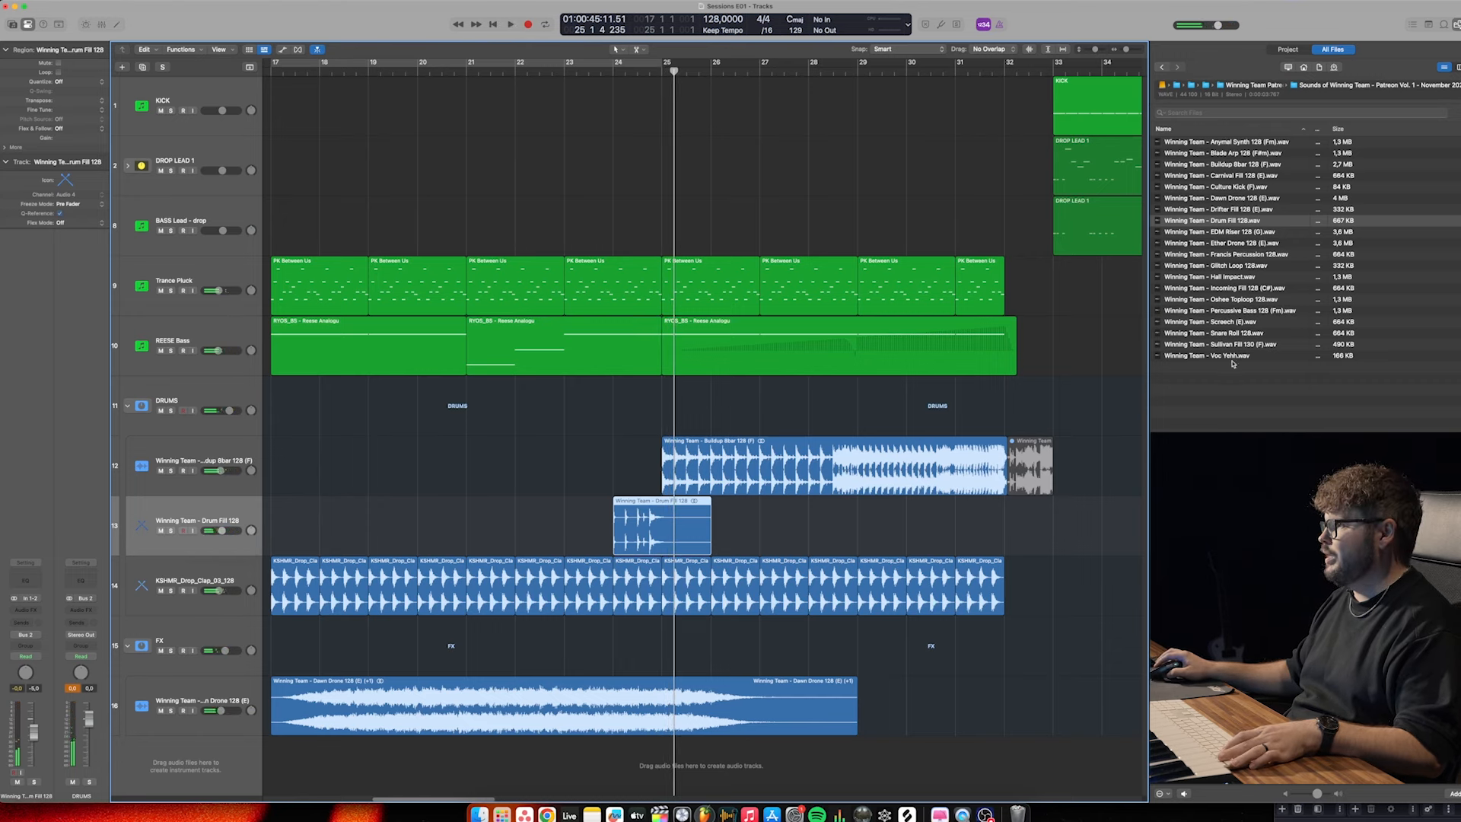
Add the Screech (E) sample at bar 25 on a new track inside the FX stack
left_click(1215, 325)
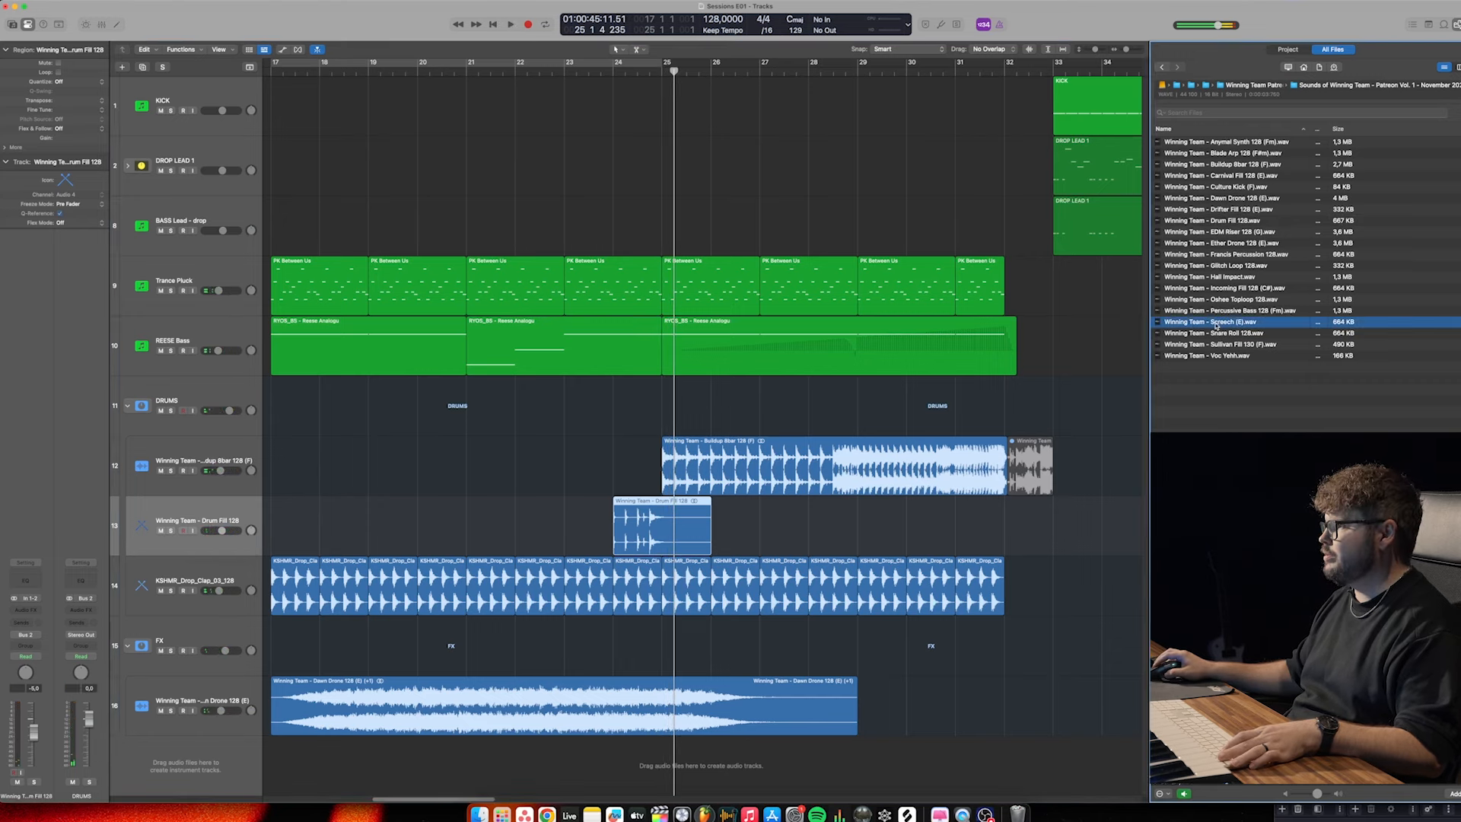
left_click_drag(1221, 325, 652, 784)
left_click_drag(204, 748, 201, 701)
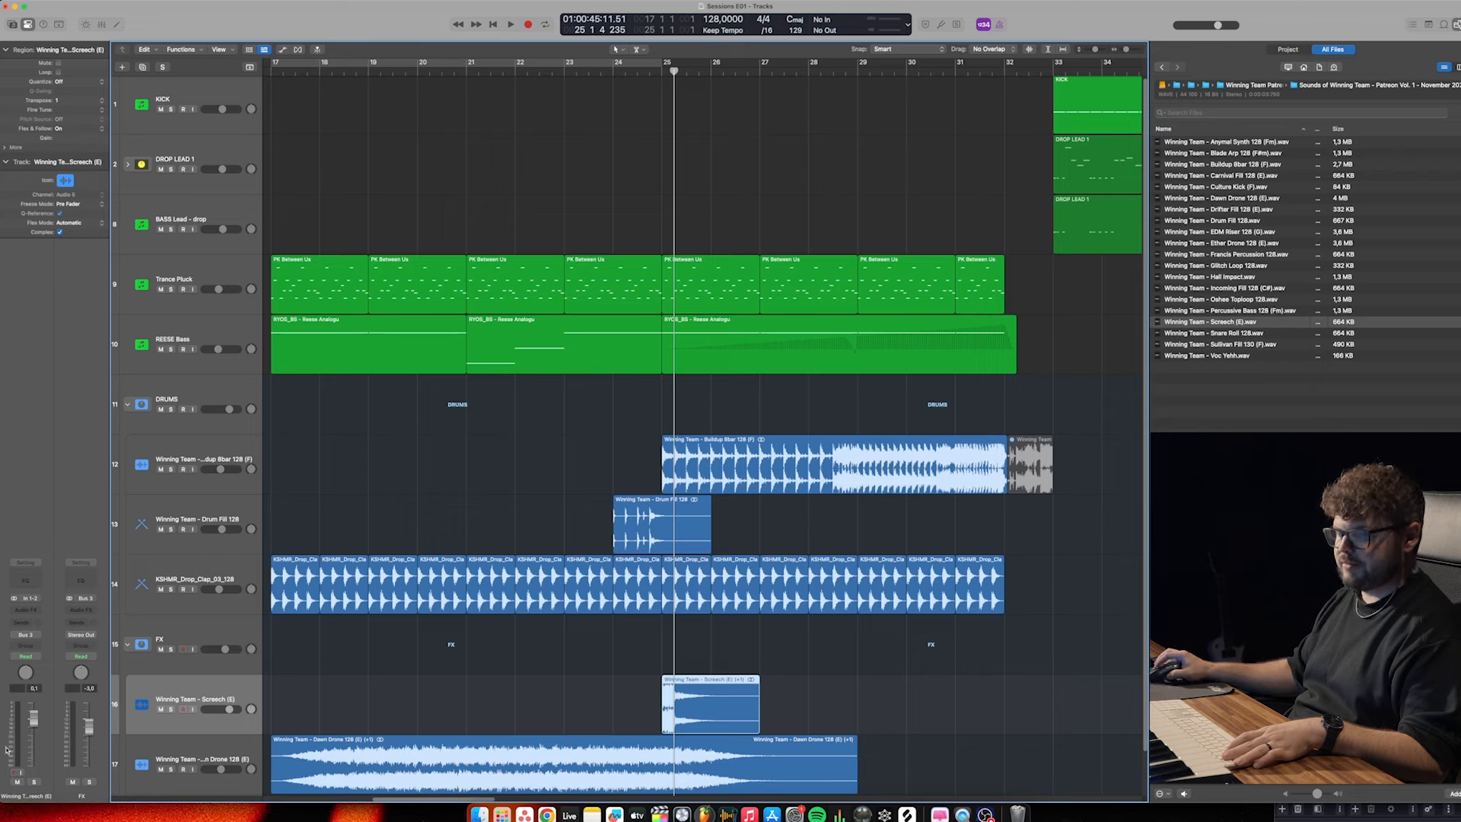
Insert ValhallaVintageVerb on the Screech track, set its Mix to 42%, and solo the track for playback from just before bar 25
left_click(27, 611)
mouse_move(76, 602)
left_click(180, 677)
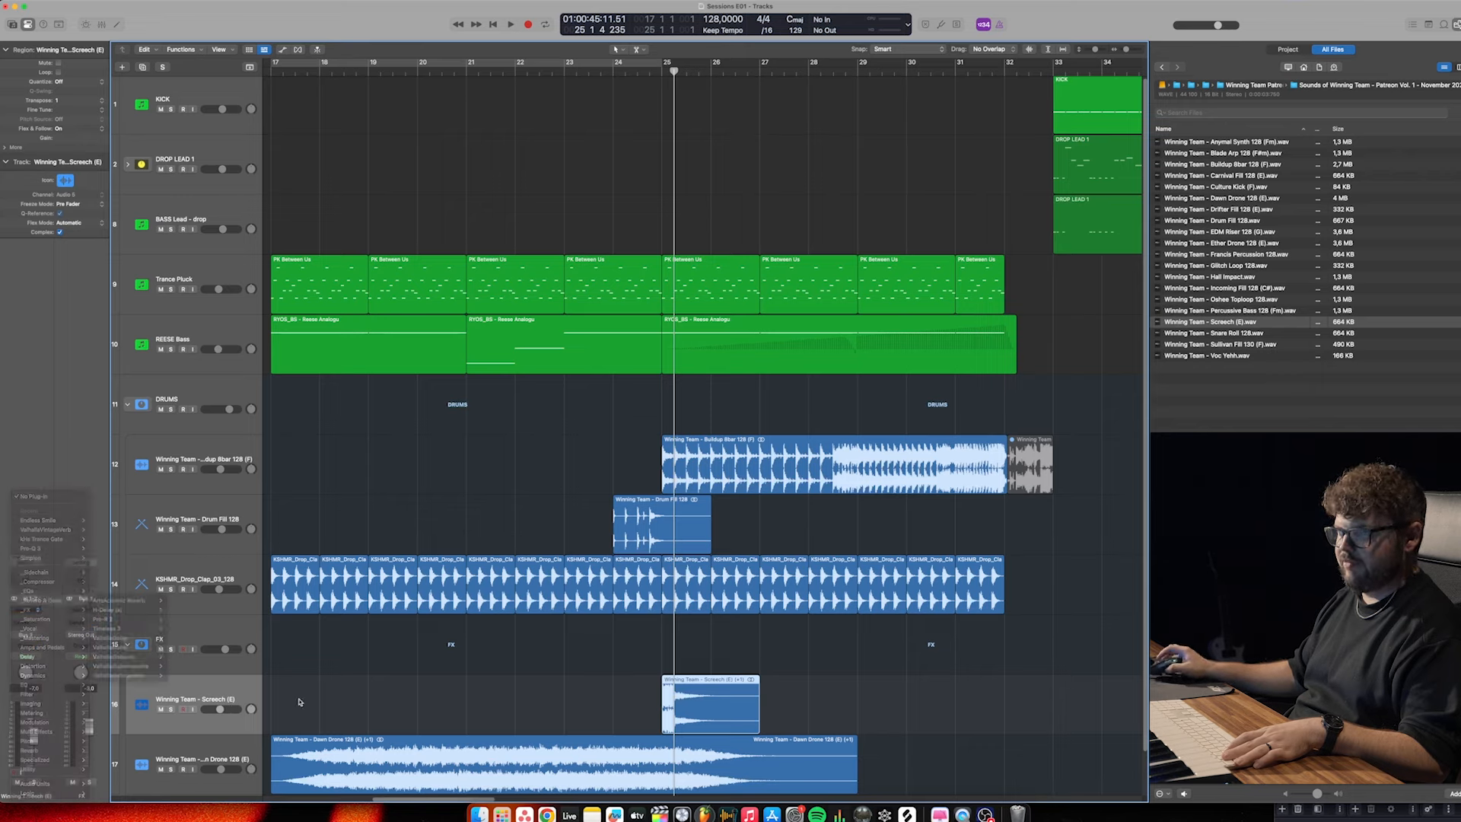
left_click_drag(489, 228, 491, 199)
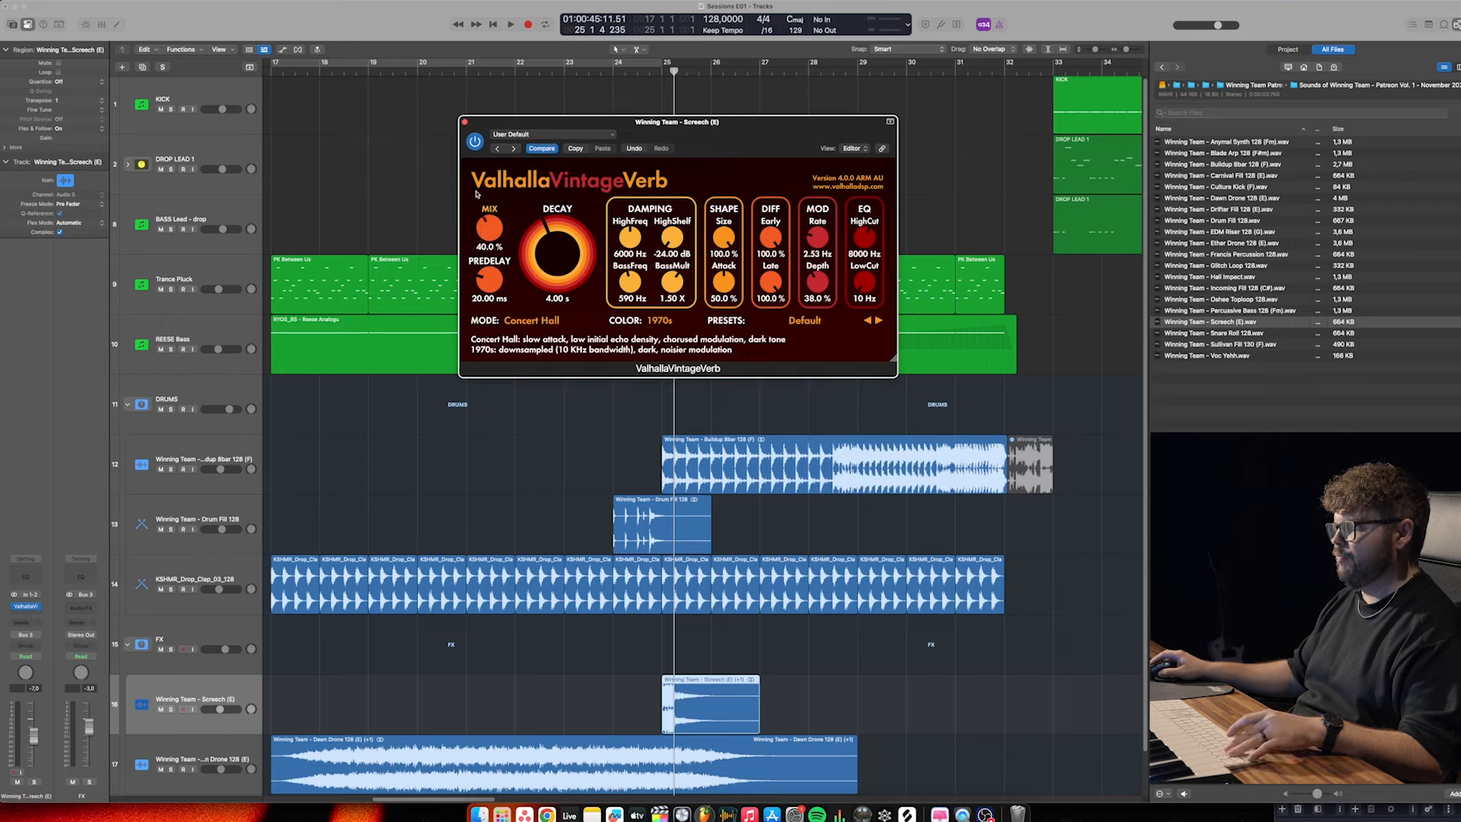
key("s")
left_click(648, 74)
key("space")
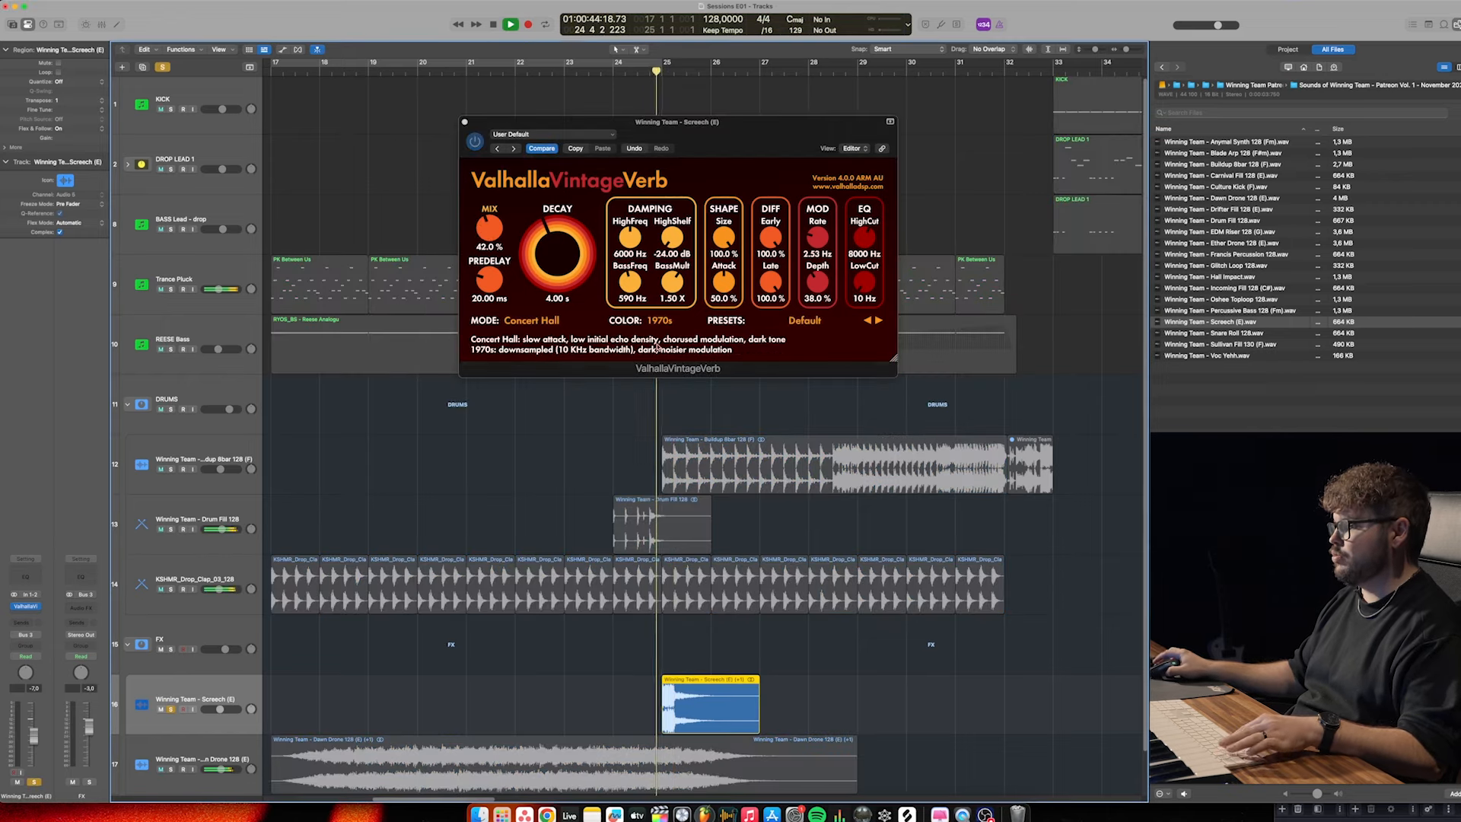
Move the Screech region one beat earlier to beat 4 of bar 24, play it back and set the reverb Mix to 27.1%
scroll(671, 714, "up", 3)
key("space")
mouse_move(671, 714)
left_mouse_down()
mouse_move(652, 710)
mouse_move(667, 698)
left_mouse_up()
left_click(526, 75)
key("space")
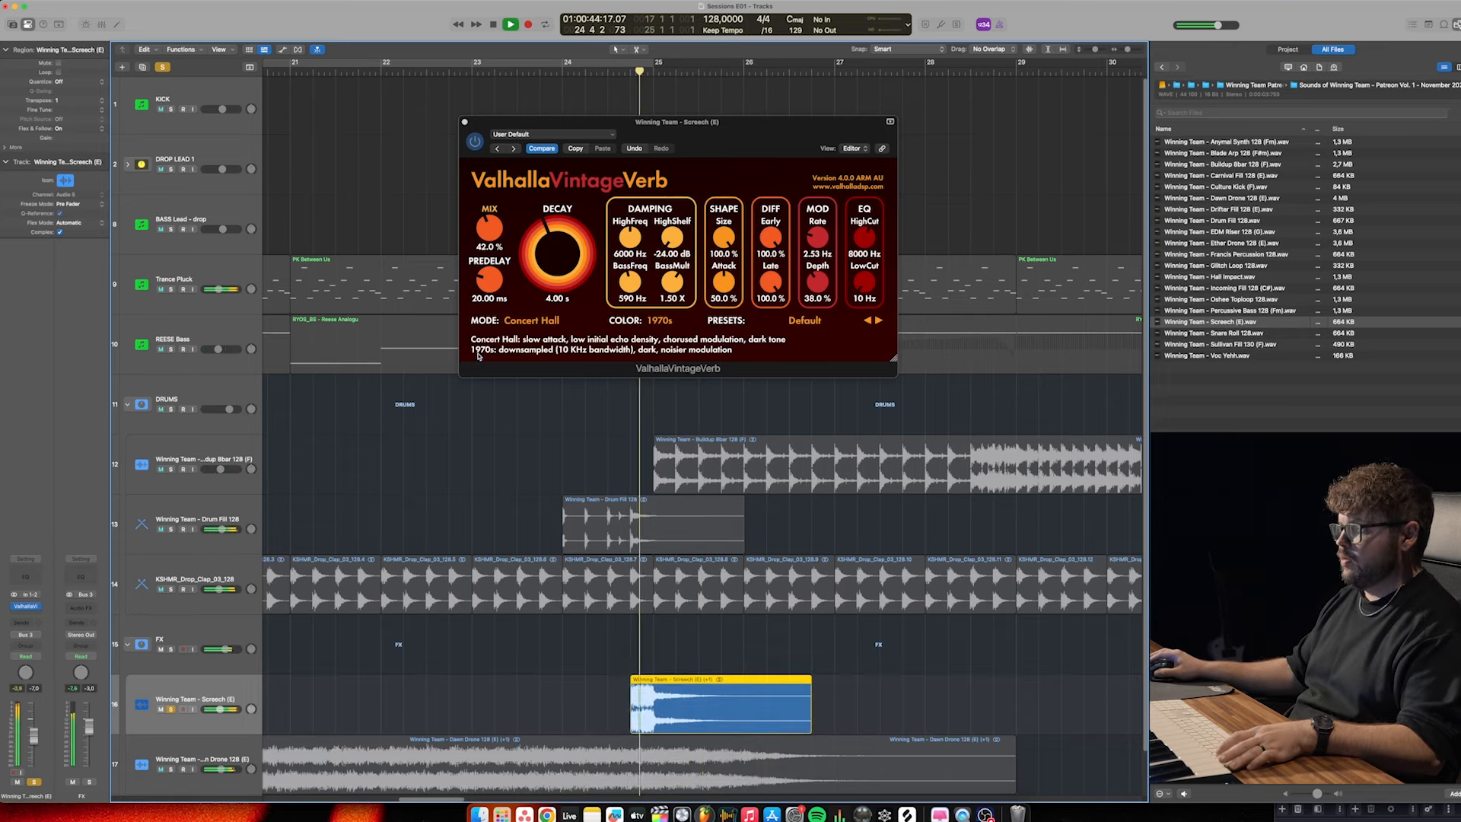
left_click_drag(490, 227, 490, 251)
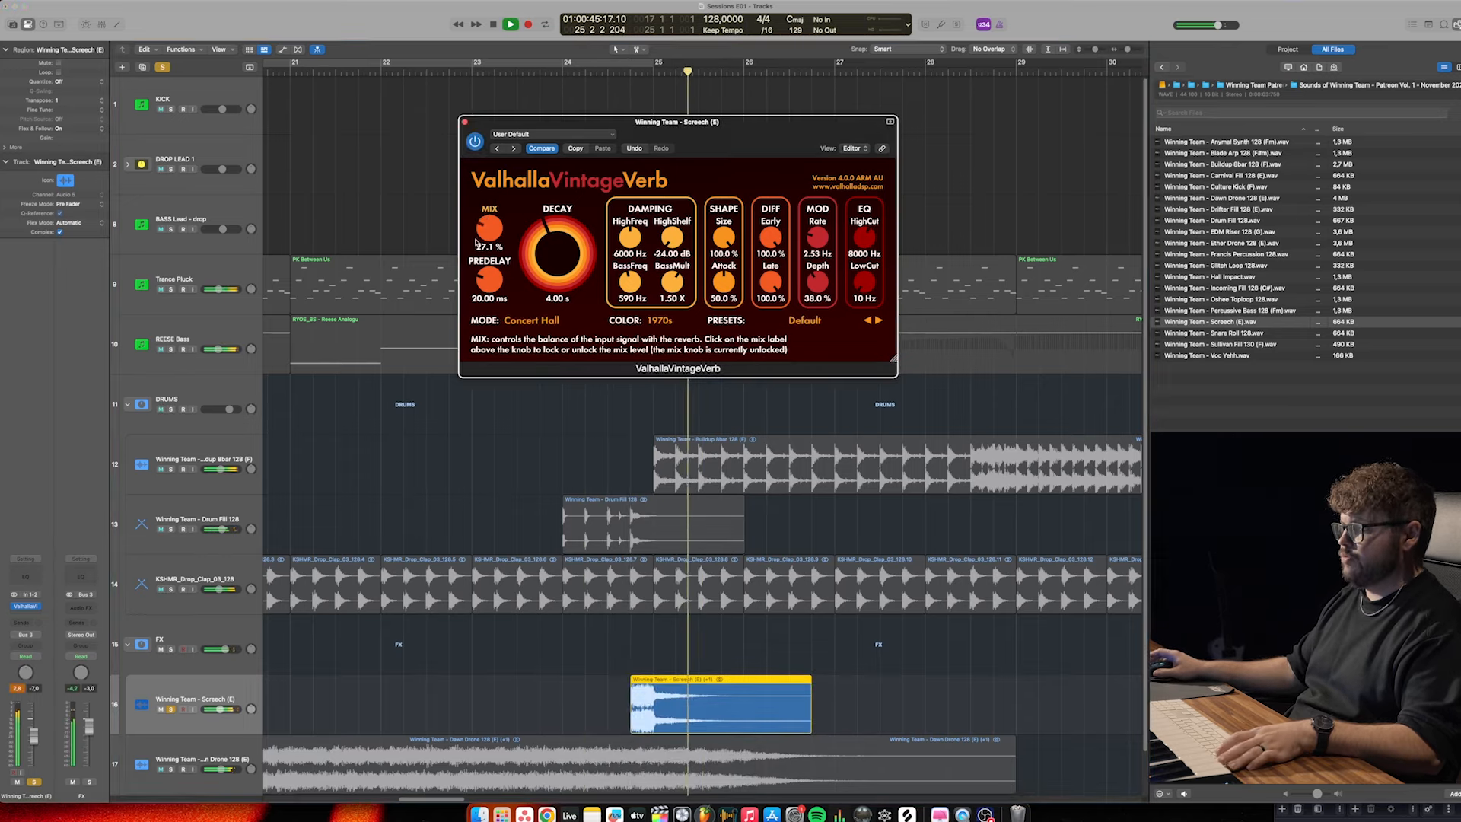
Insert the OTT compressor after the reverb on the Screech track and close the ValhallaVintageVerb window
left_click(24, 613)
mouse_move(42, 581)
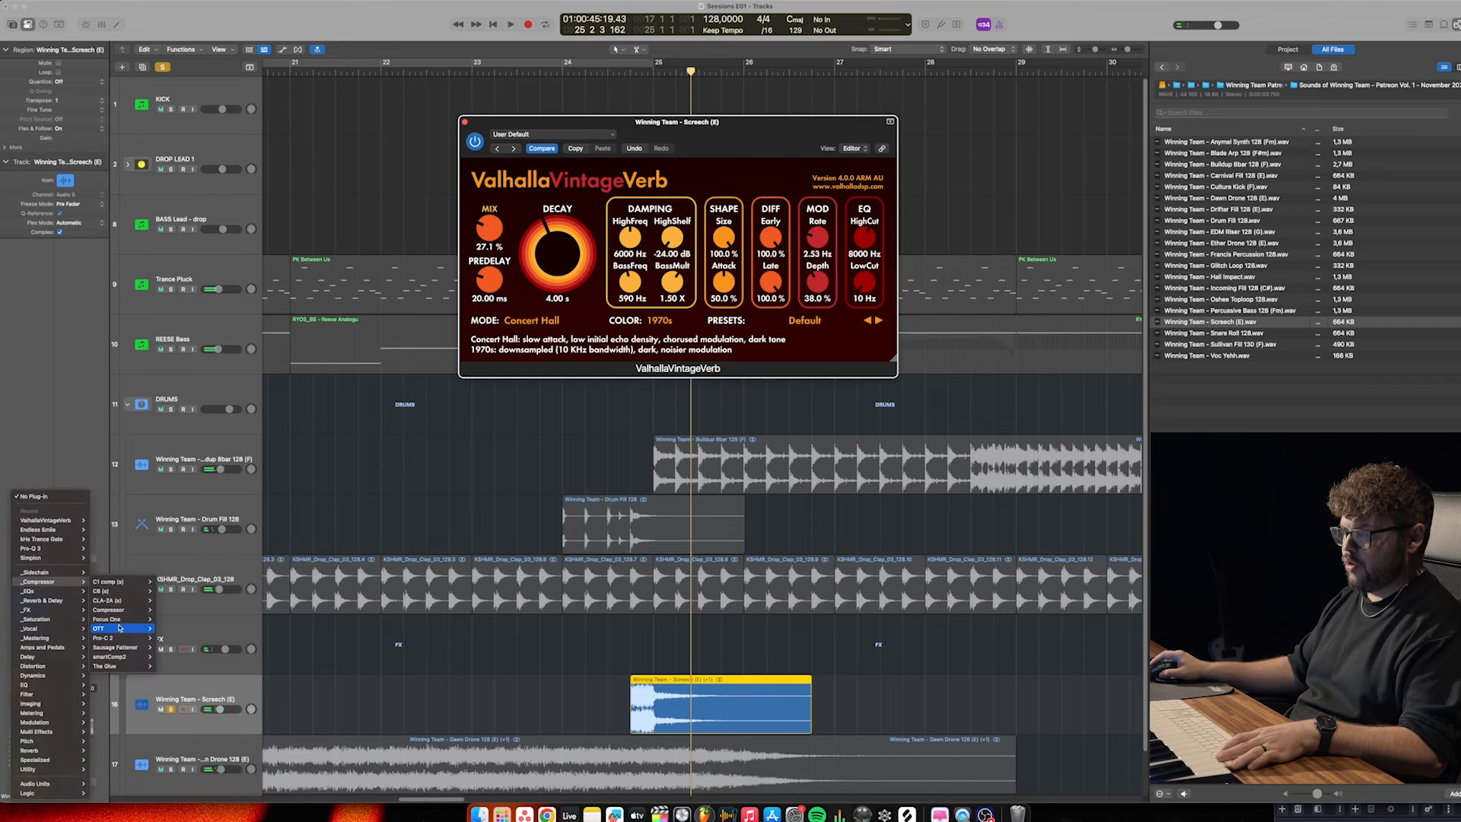
left_click(120, 627)
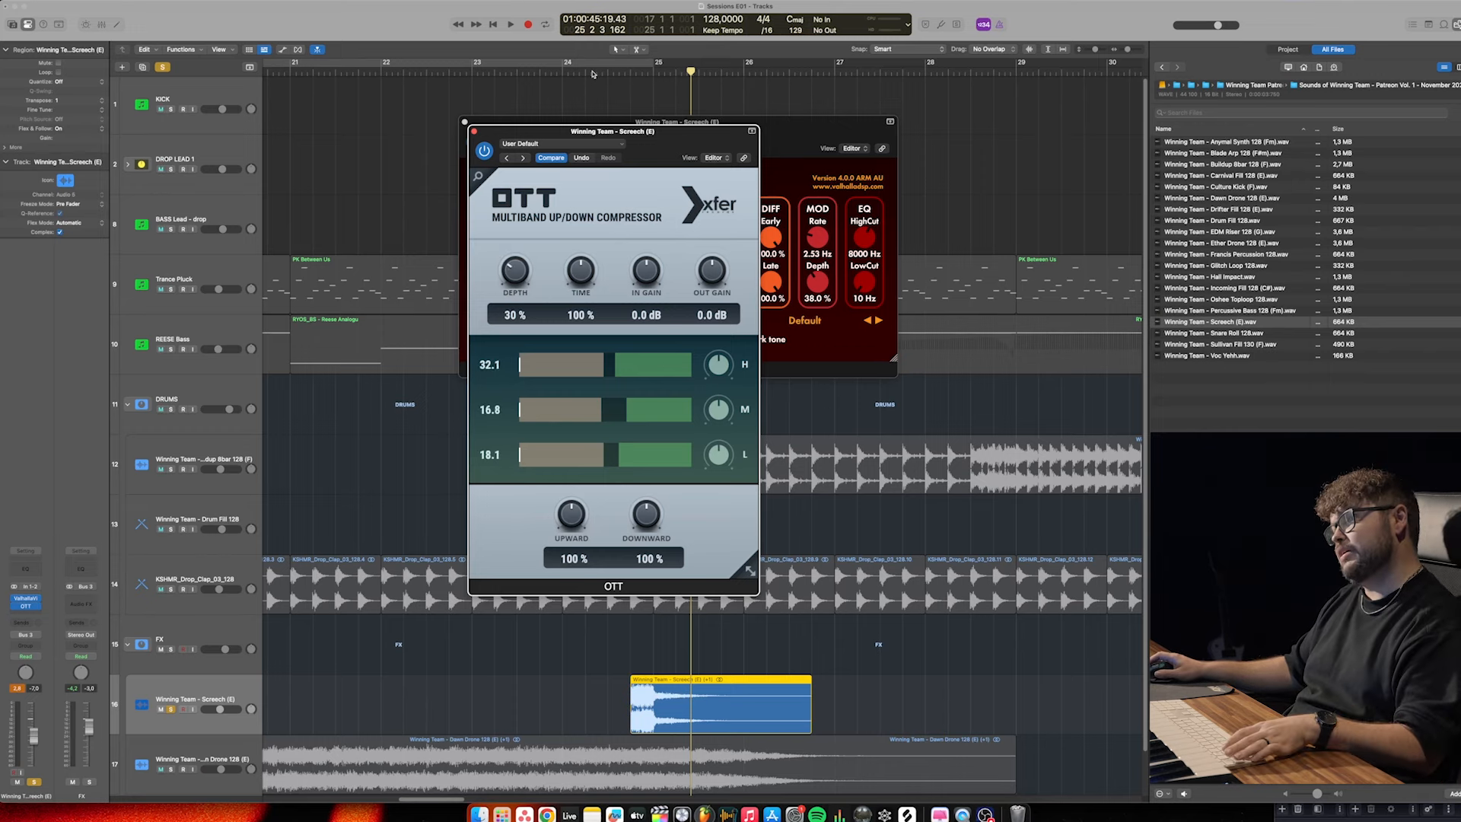
left_click(465, 122)
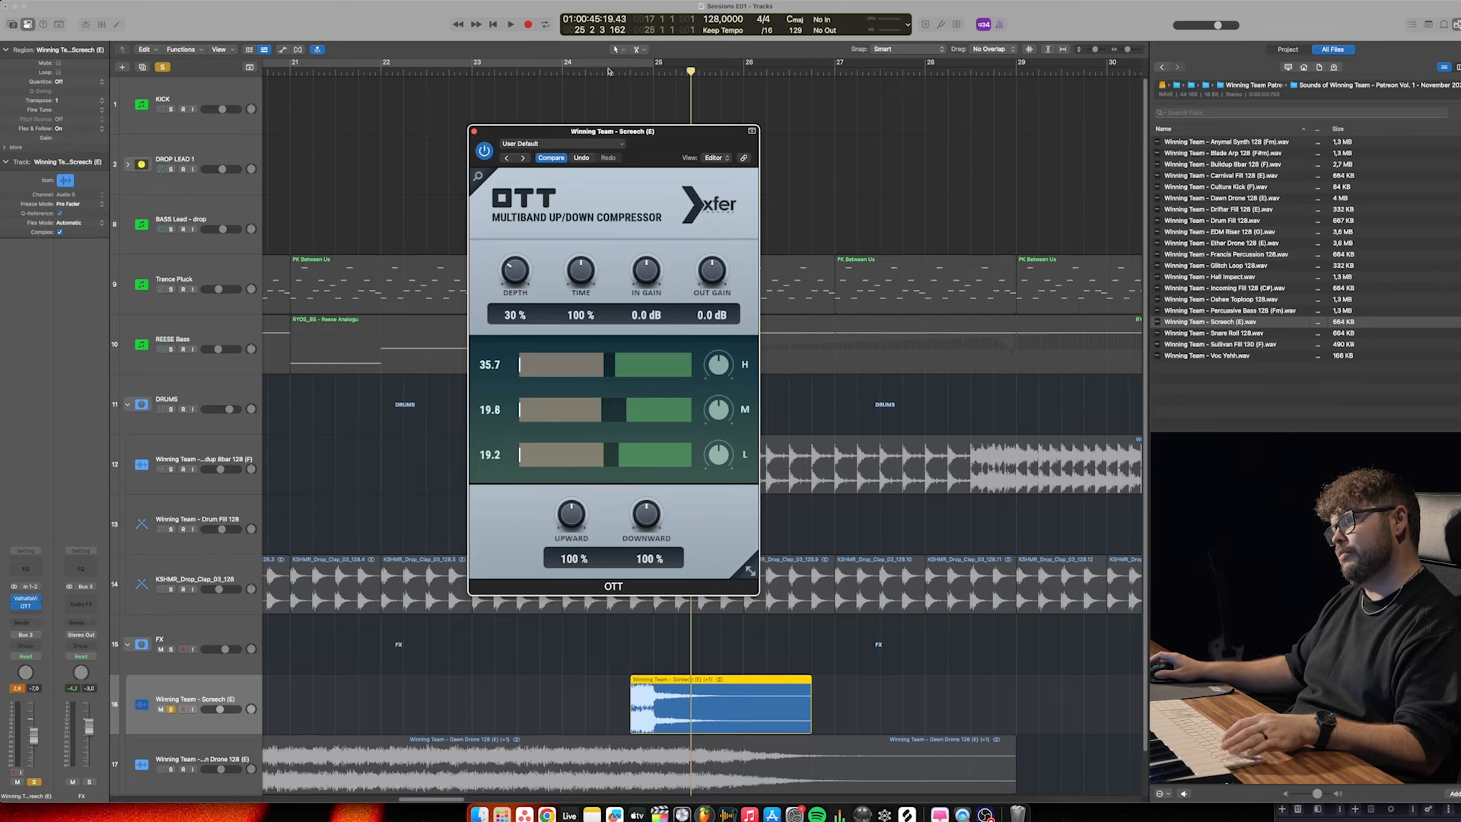
Play the Screech from bar 24, fine-tune the OTT Depth and close the plug-in window
left_click(608, 71)
key("super+Right")
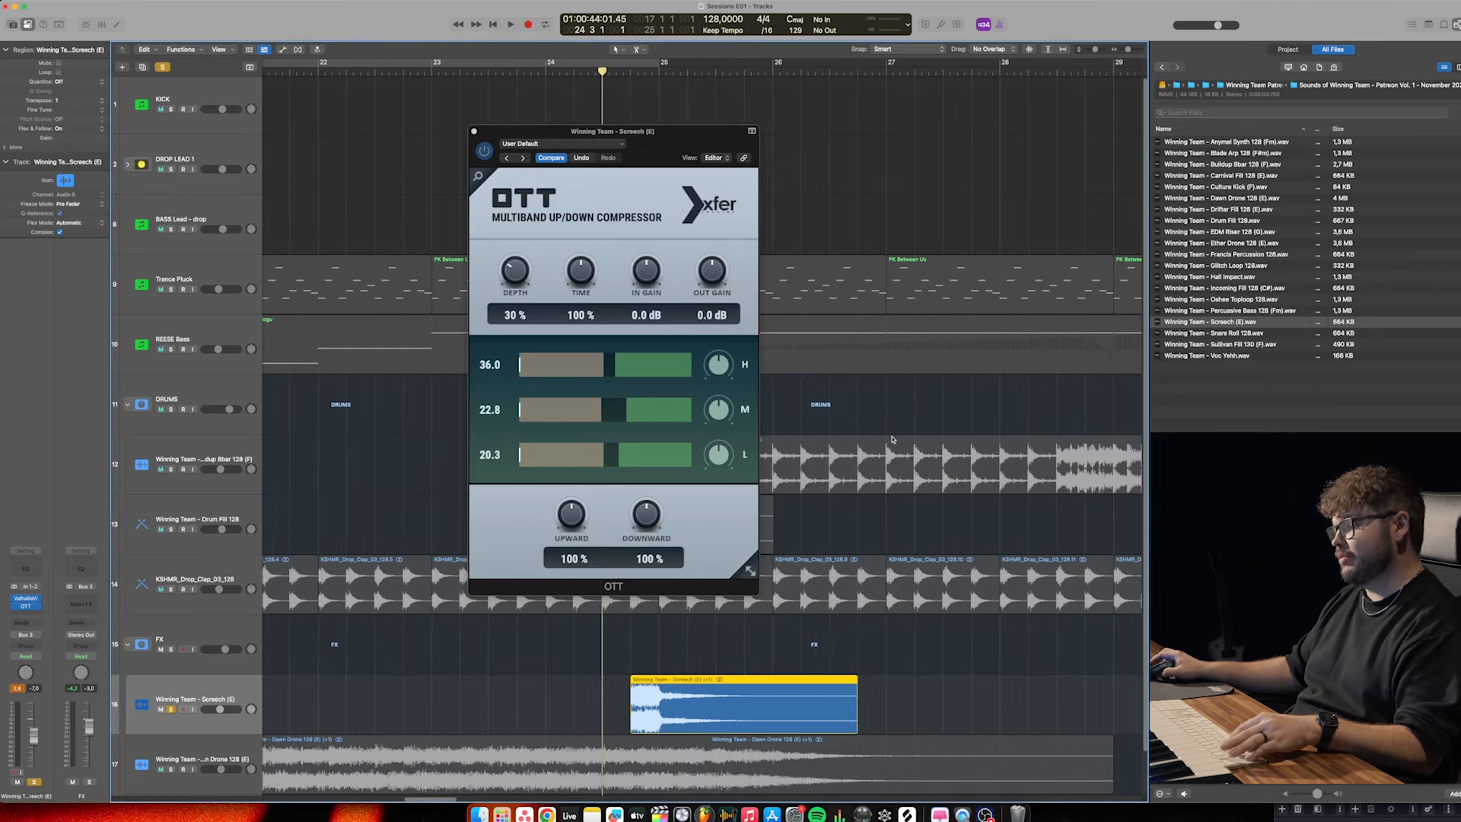
key("space")
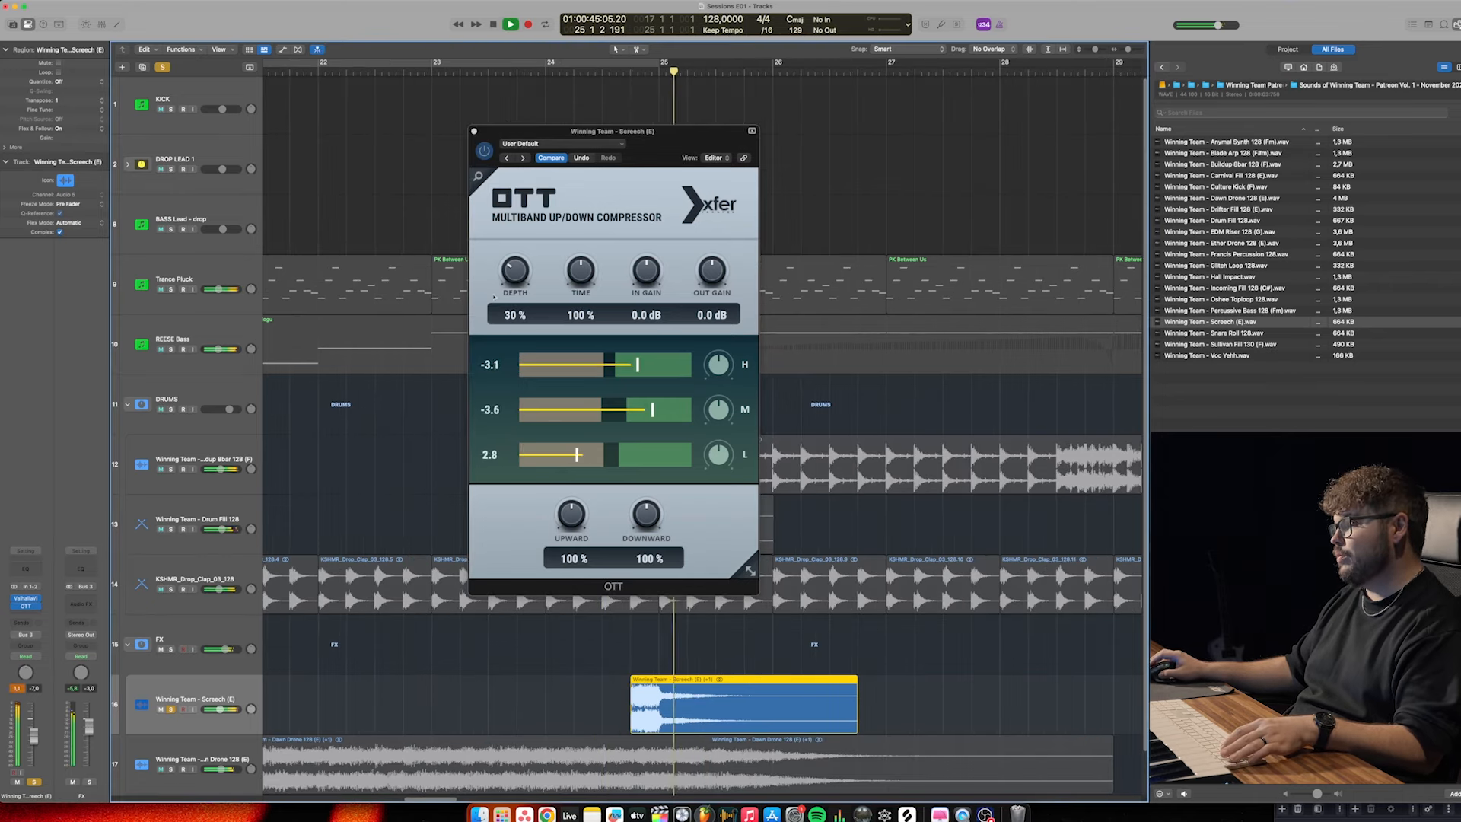
left_click_drag(514, 275, 515, 283)
key("space")
left_click(474, 132)
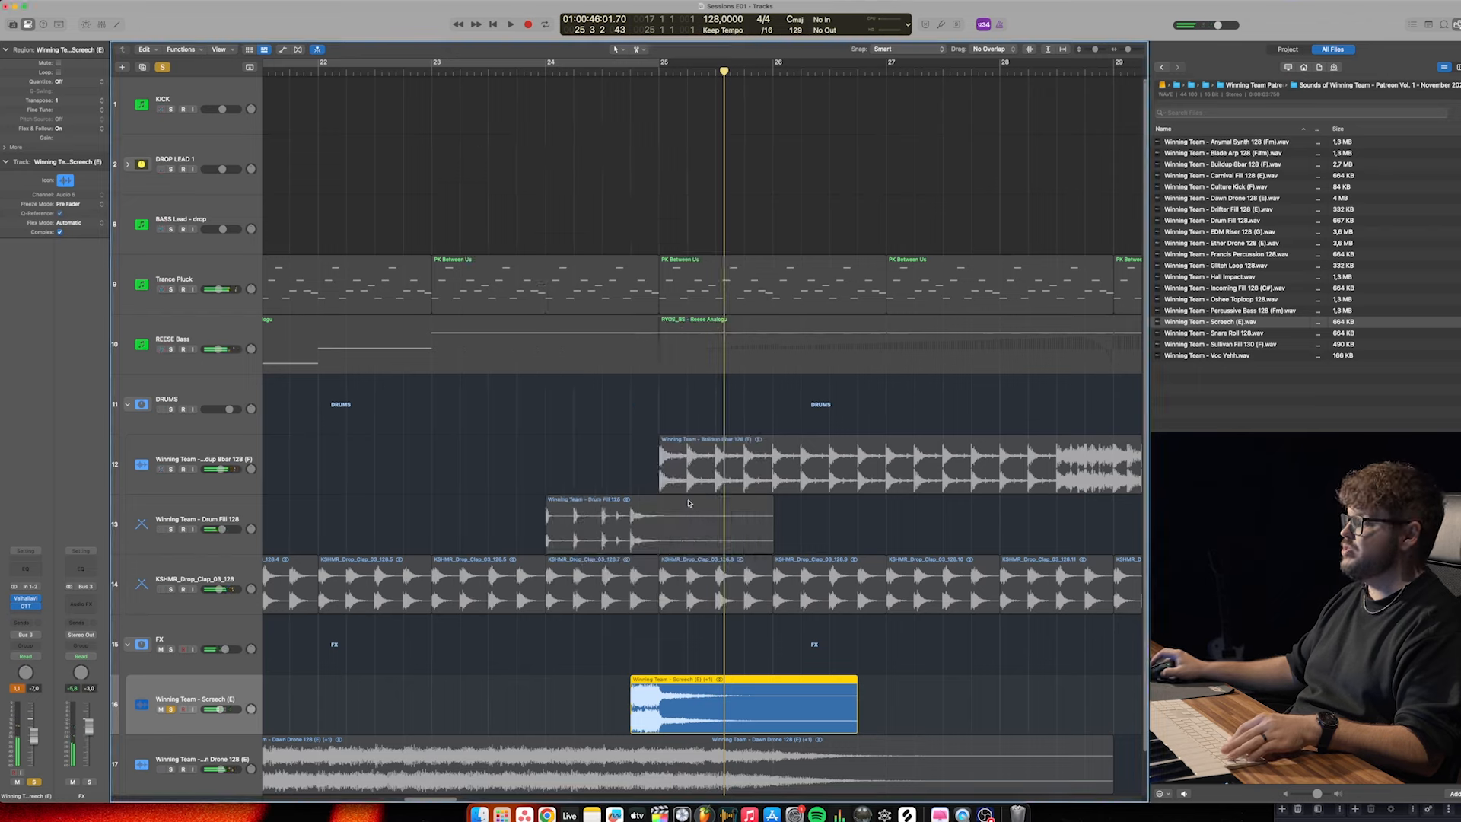
Take the Screech track out of solo and play the transition into bar 25 with all tracks
key("super+Left")
key("super+Left")
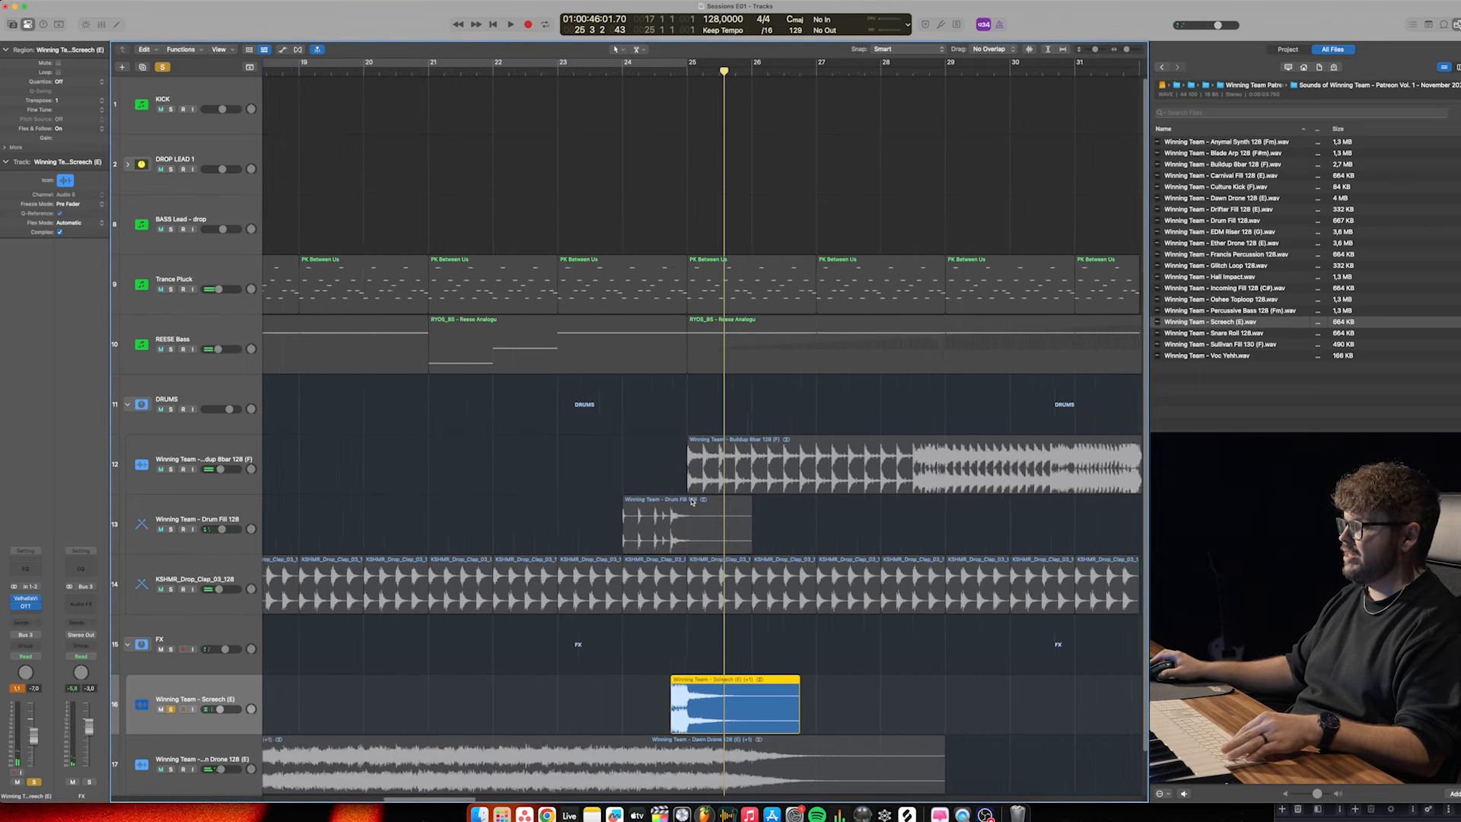
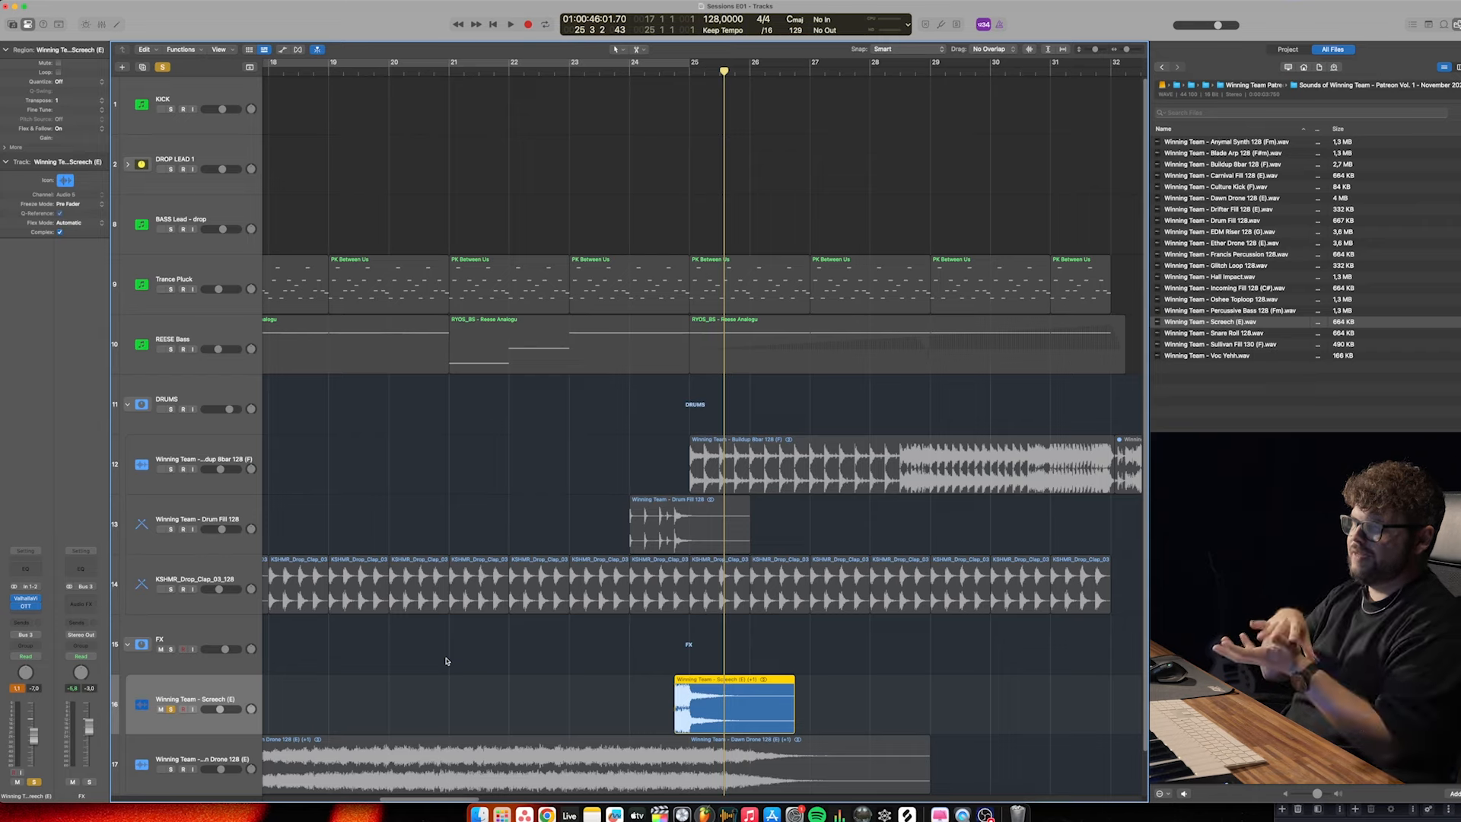
scroll(563, 712, "left", 2)
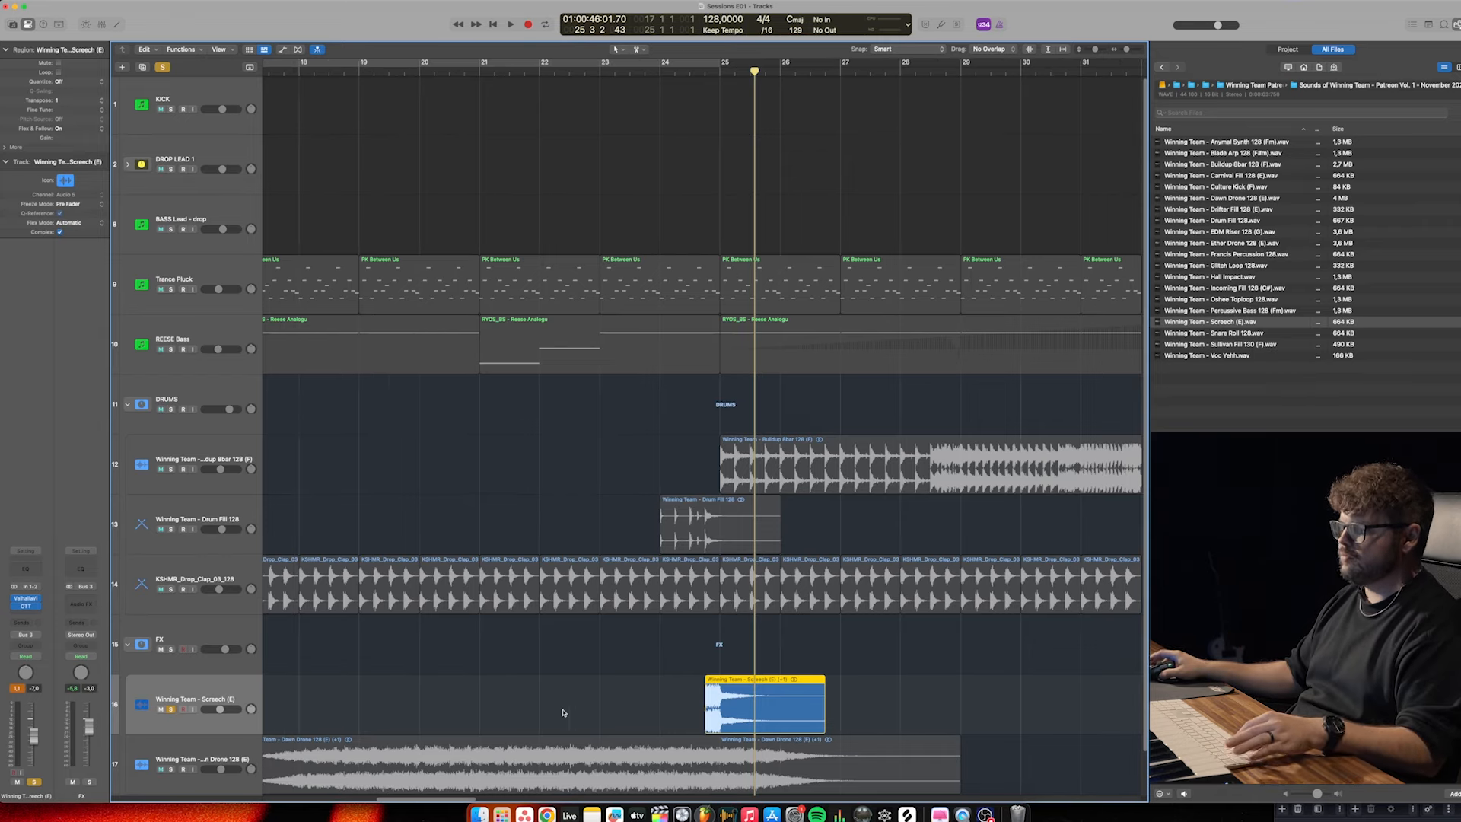
key("super+Left")
key("s")
left_click(655, 73)
key("space")
scroll(687, 612, "down", 3)
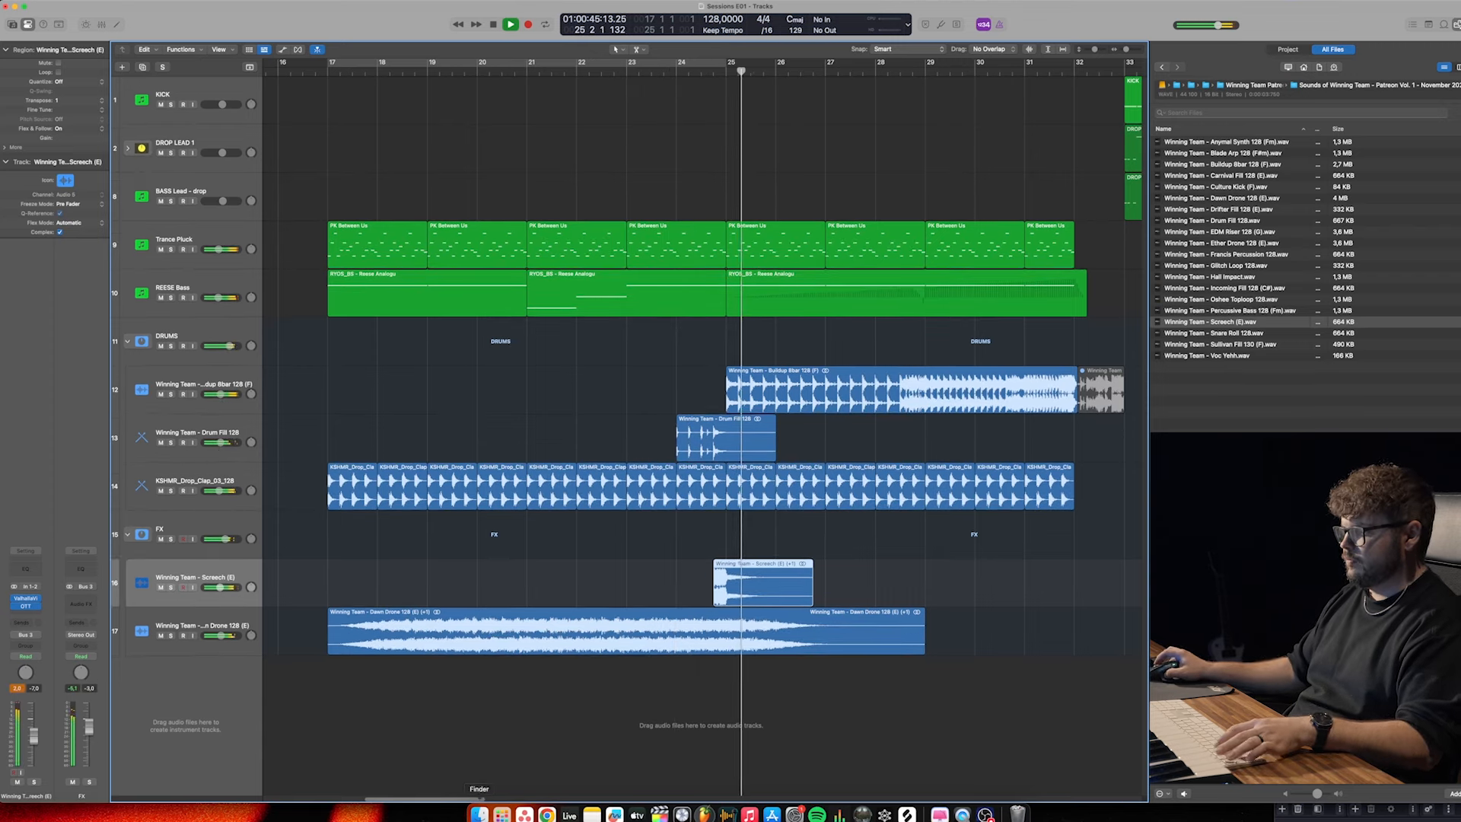
key("space")
Switch to Finder, browse the KSHMR FX elements to the medium up-sweeps folder and audition KSHMR_Medium_Sweep_01.wav
left_click(478, 812)
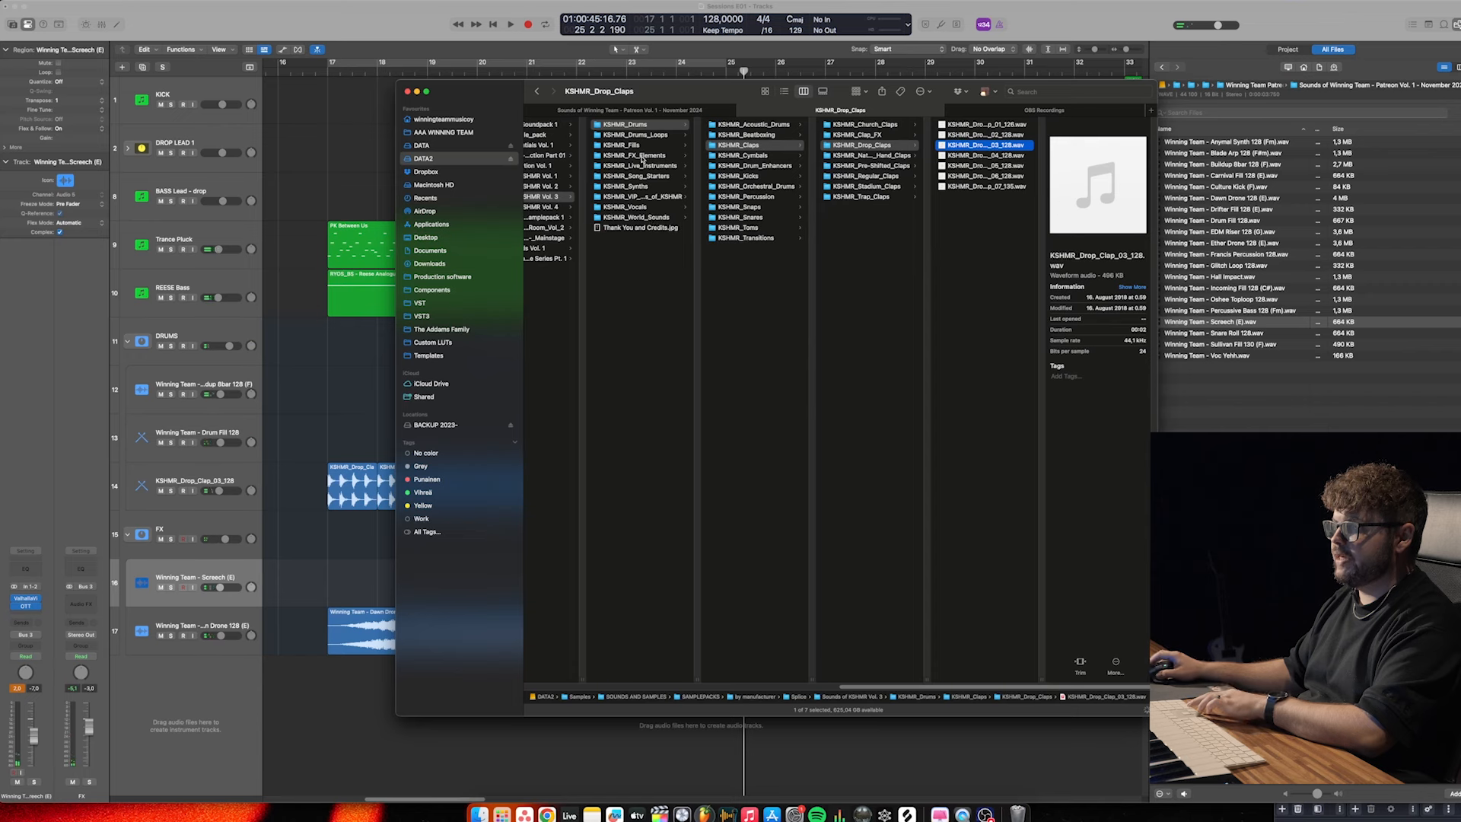
left_click(639, 155)
left_click(761, 196)
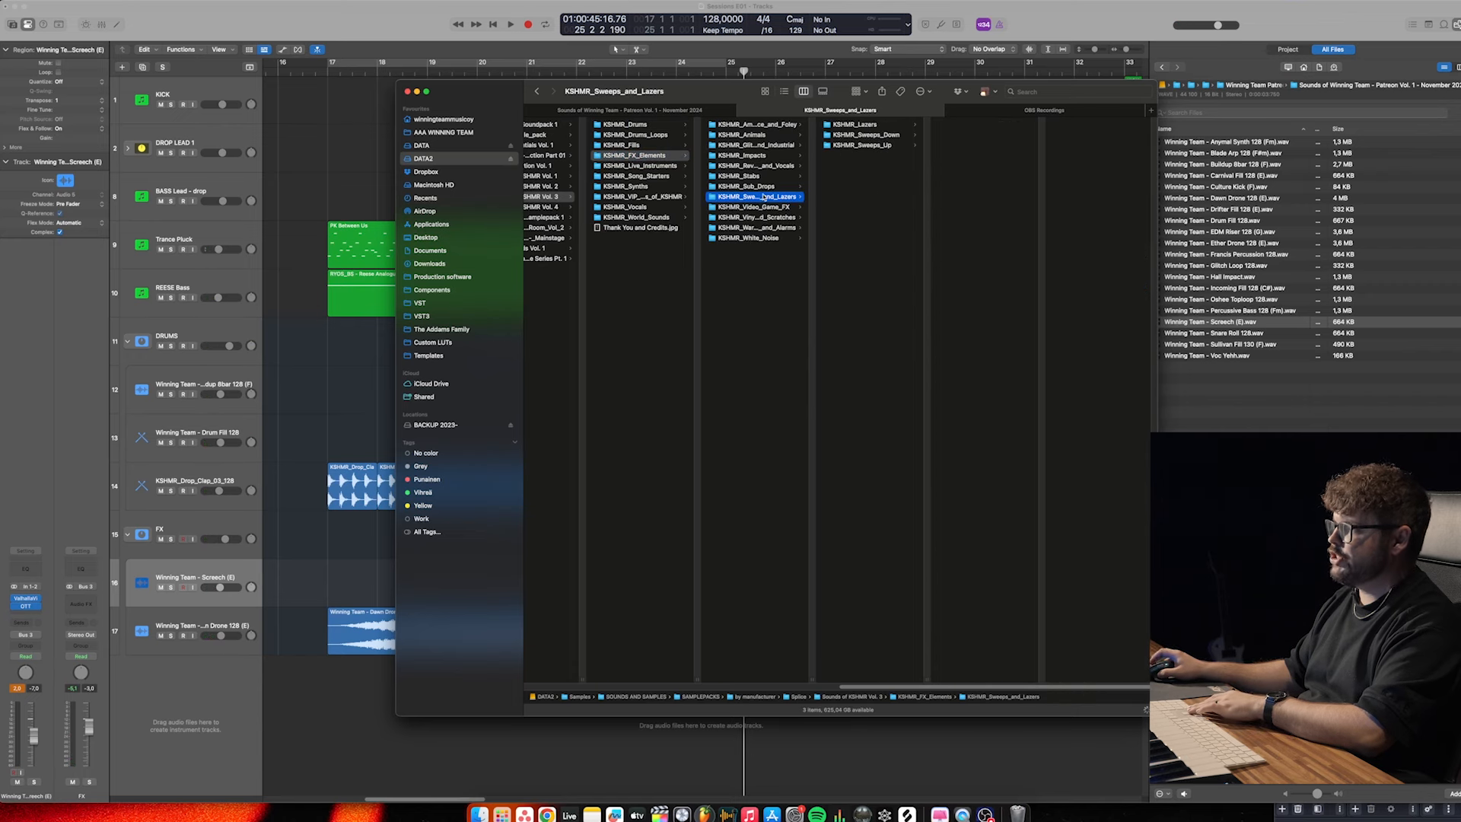
left_click(878, 146)
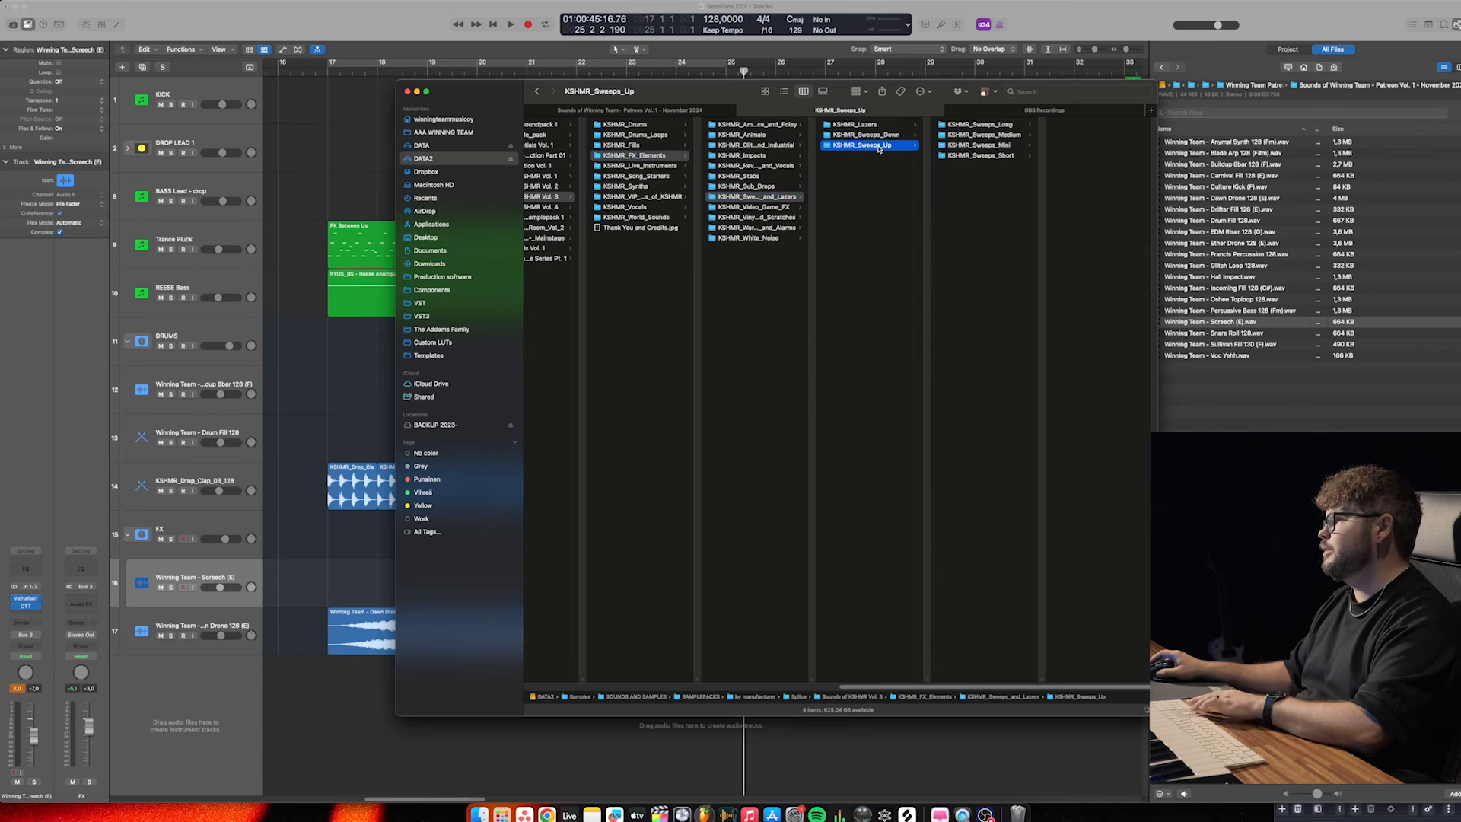
key("Right")
key("Down")
key("Right")
key("space")
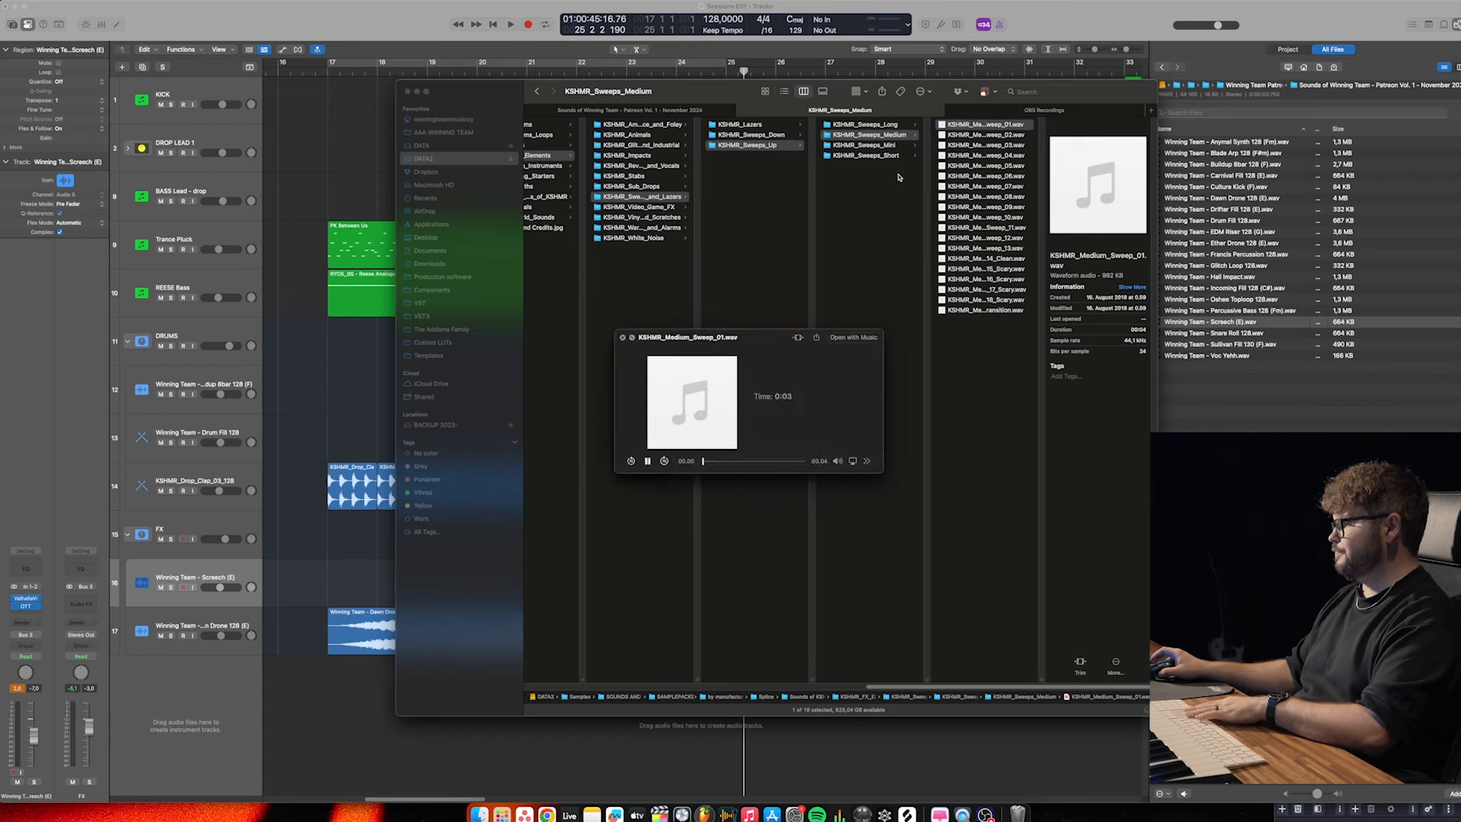
key("space")
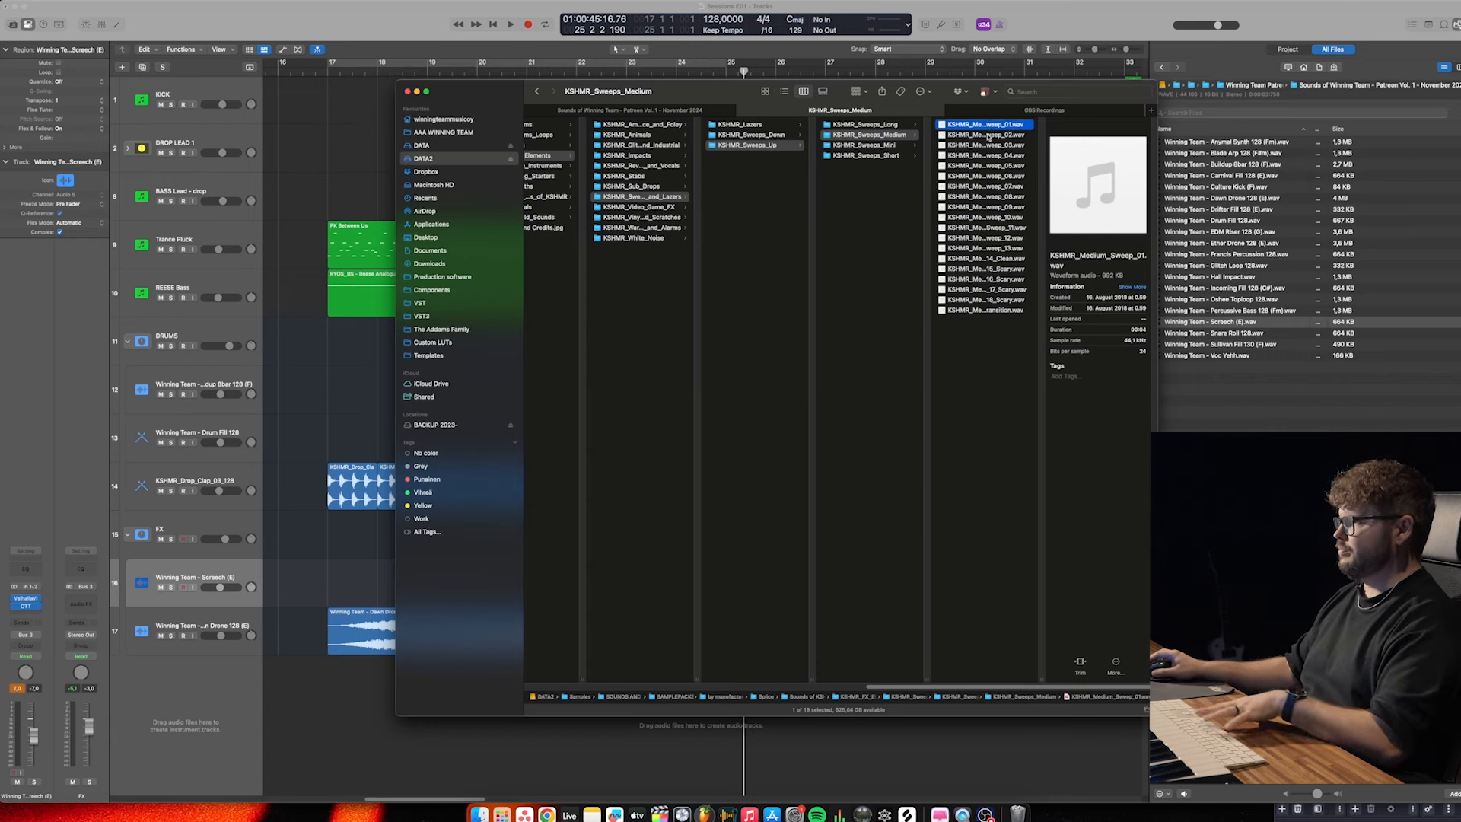
Place KSHMR_Medium_Sweep_01 on a new track from bar 23 to 25 and move that track into the FX group below Screech
left_click_drag(991, 125, 668, 737)
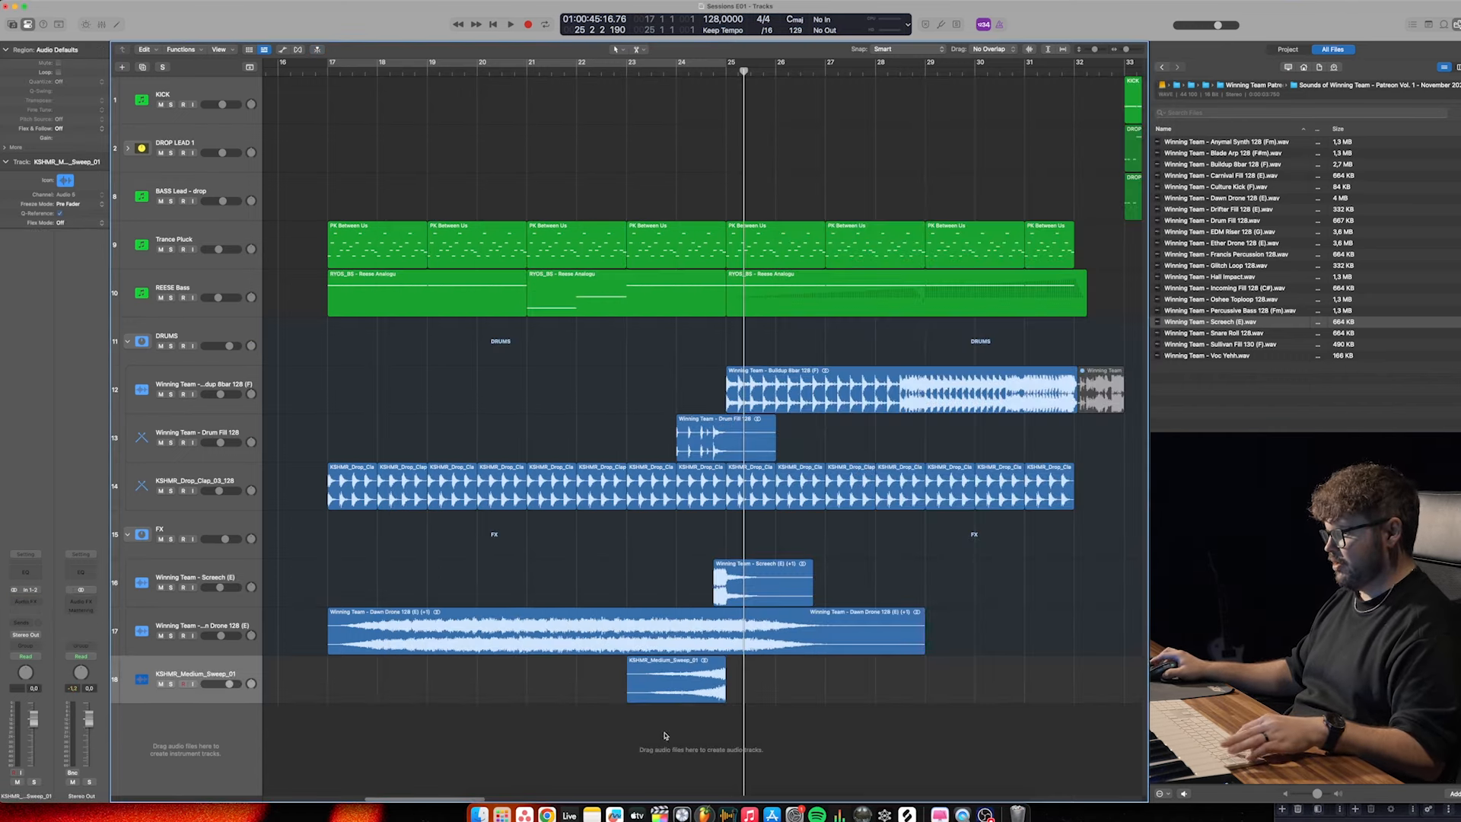
scroll(684, 697, "up", 5)
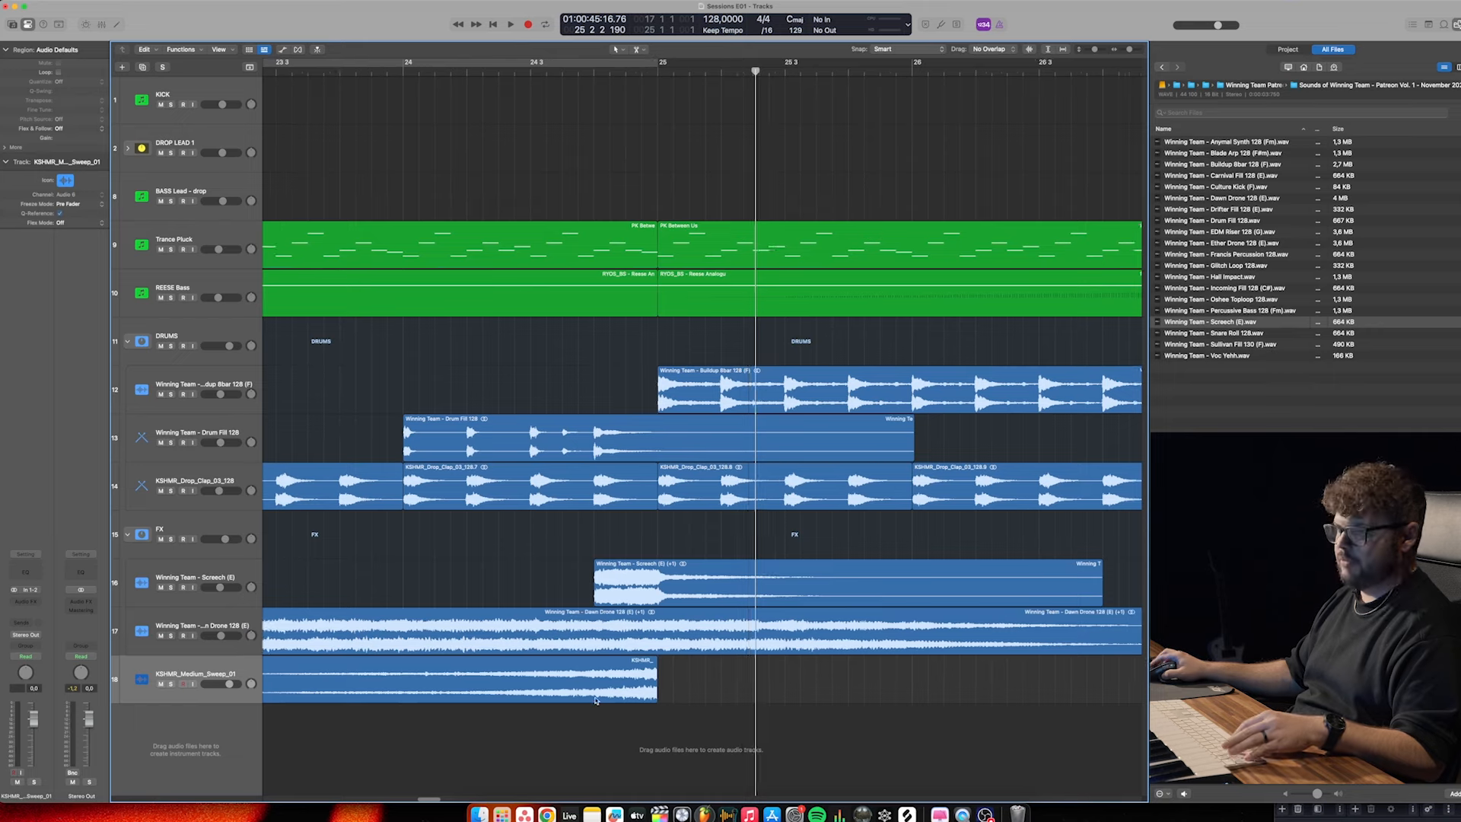
left_click_drag(180, 672, 204, 601)
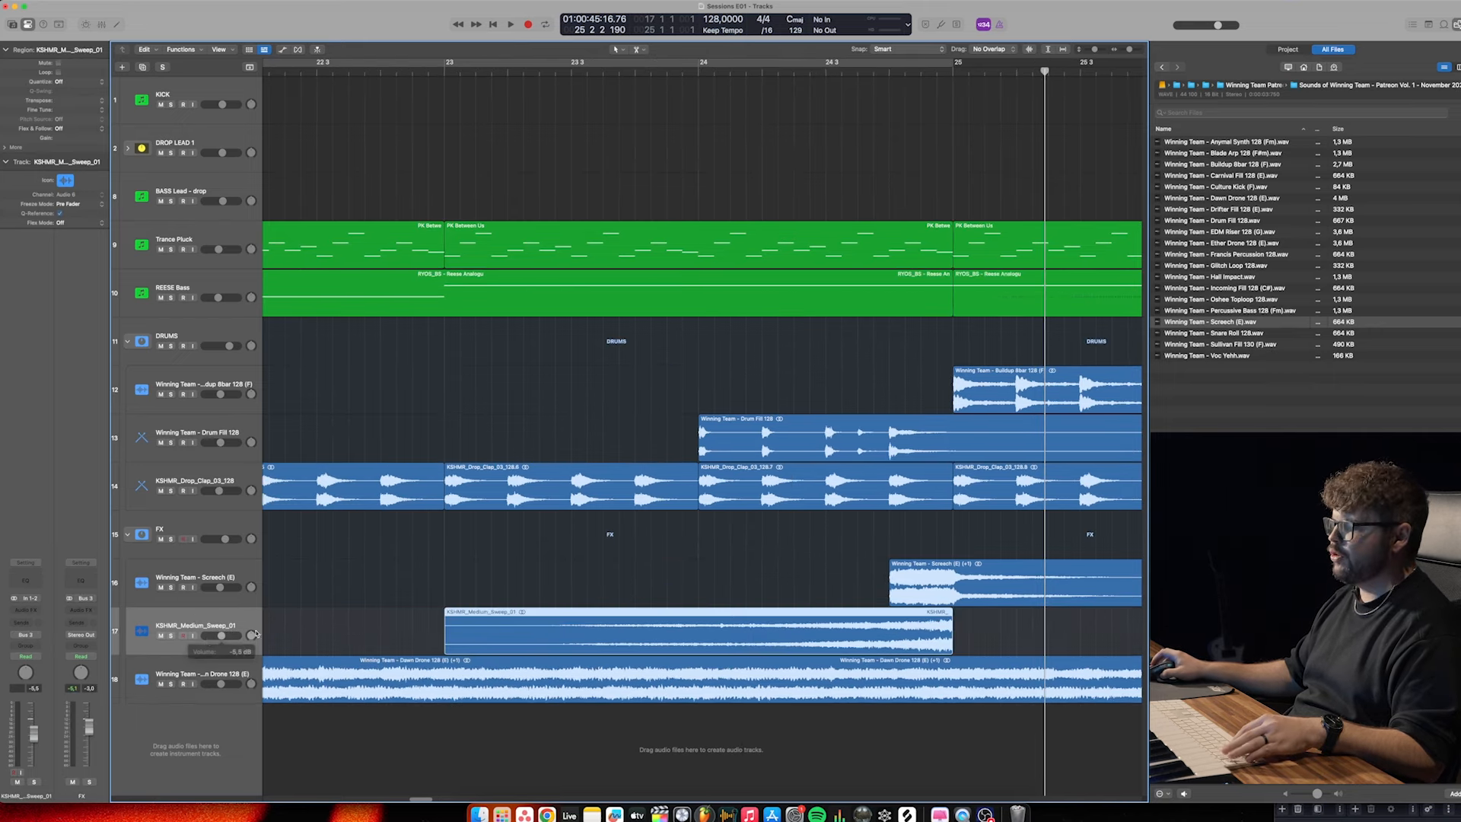
scroll(392, 724, "down", 3)
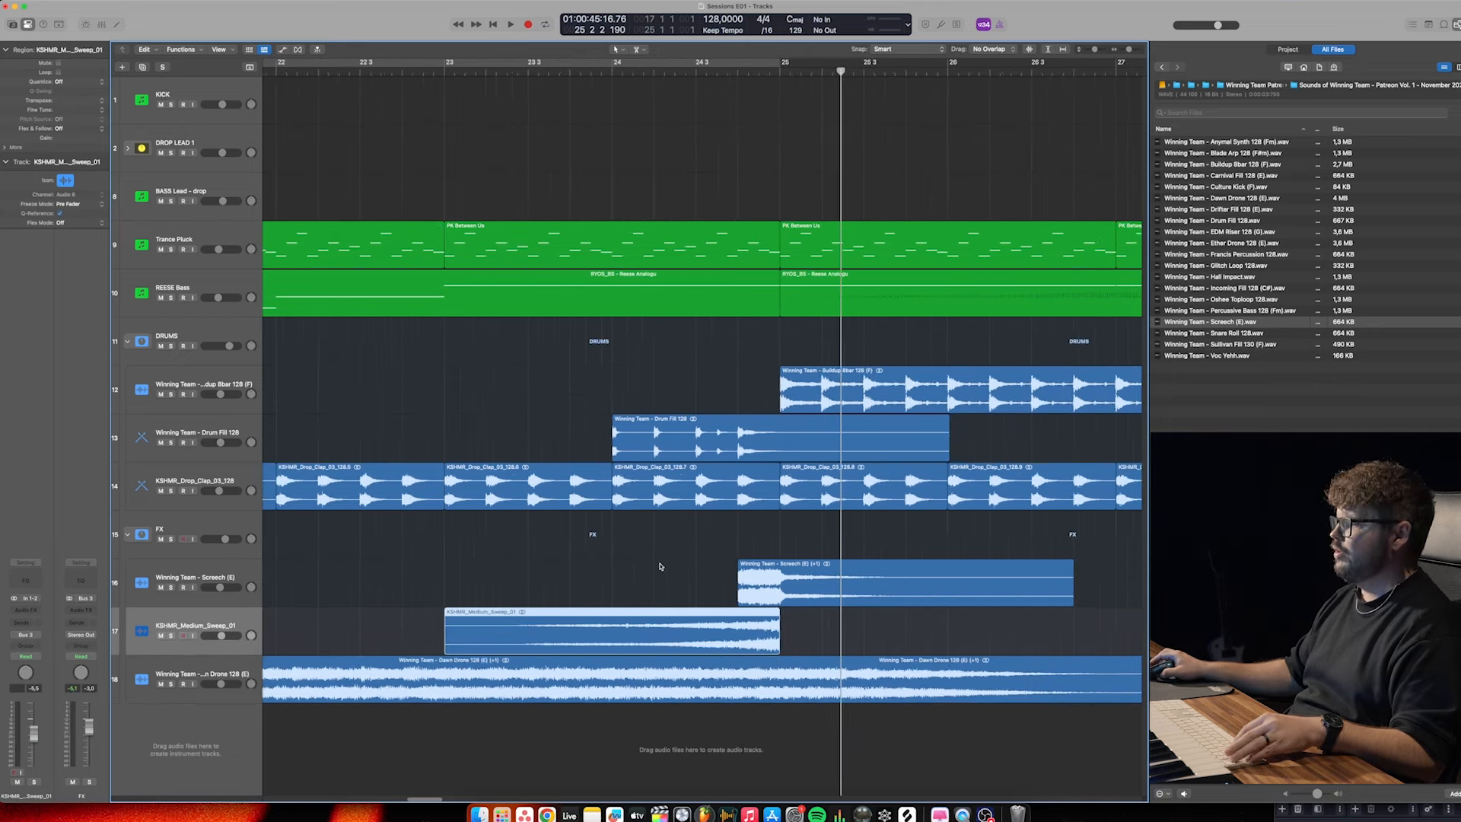
Insert a stereo ValhallaVintageVerb on the sweep track with Mix 23.9%, Decay 1.94 s and LowCut 290 Hz
left_click(16, 610)
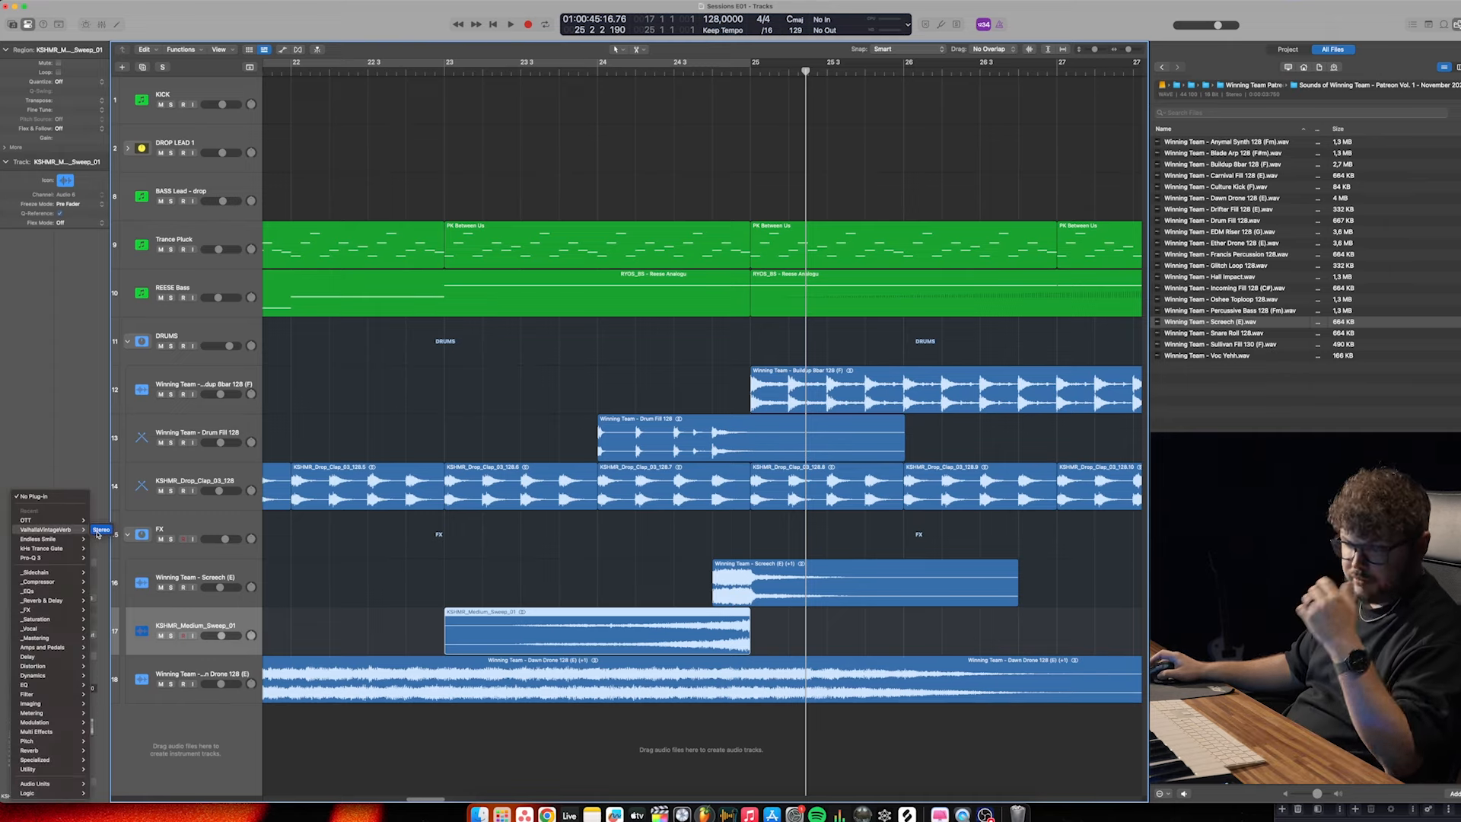
left_click(98, 531)
left_click_drag(489, 230, 488, 216)
left_click_drag(557, 254, 557, 267)
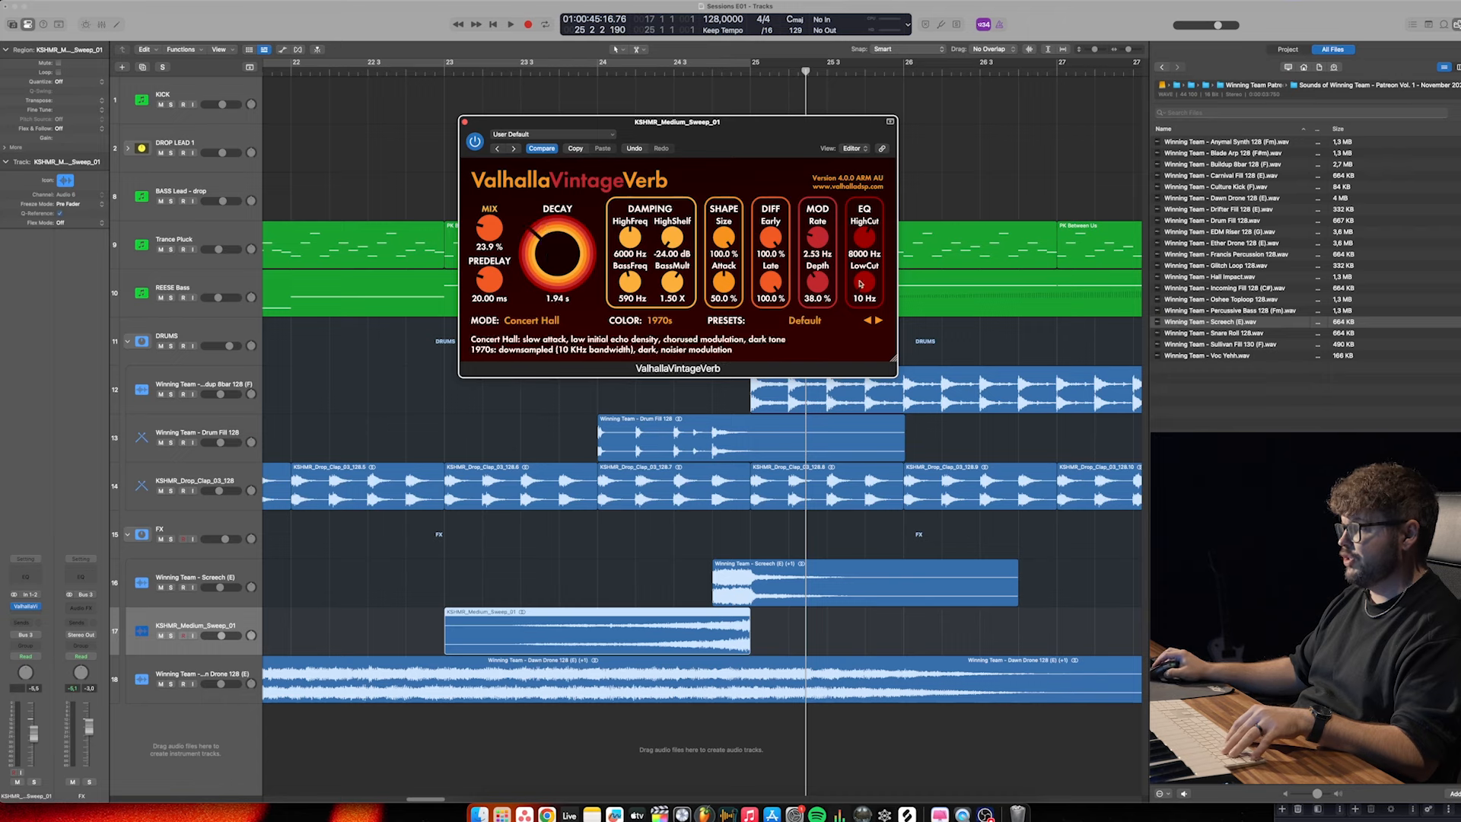
Solo the sweep track and play it back from bar 23 to hear the reverb
key("ctrl+s")
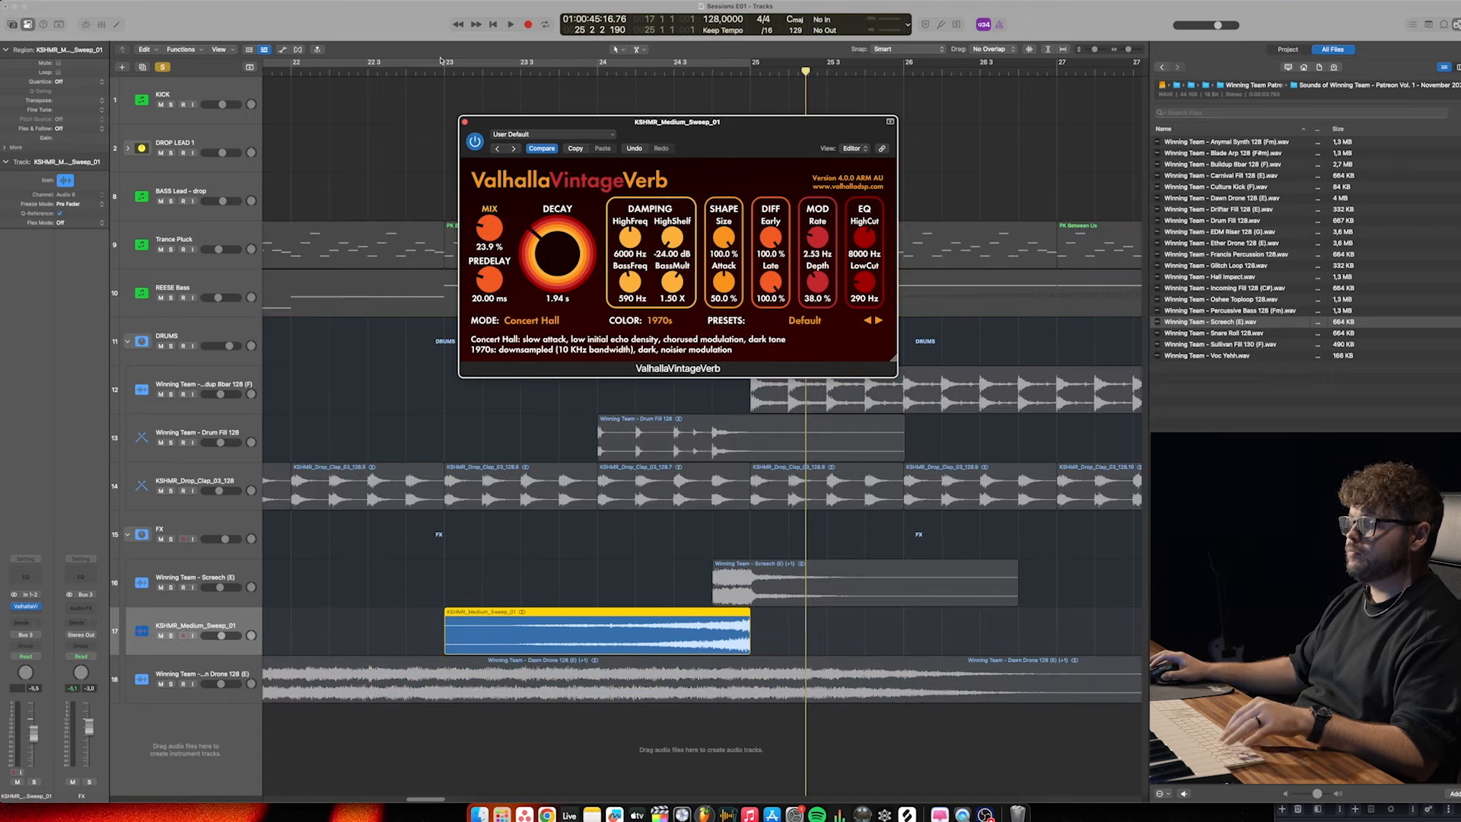
left_click(447, 67)
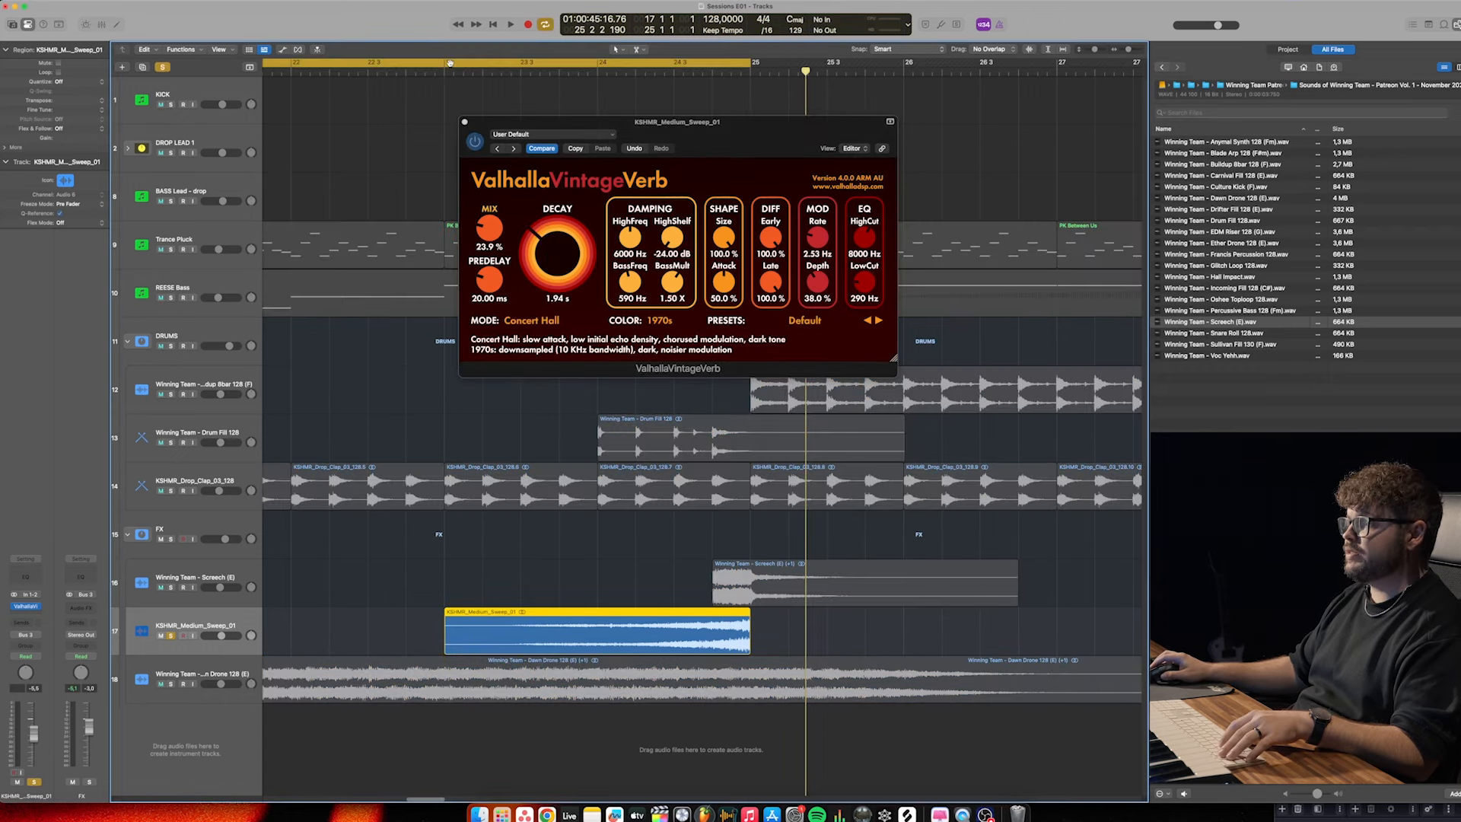
left_click(447, 66)
left_click(446, 73)
key("space")
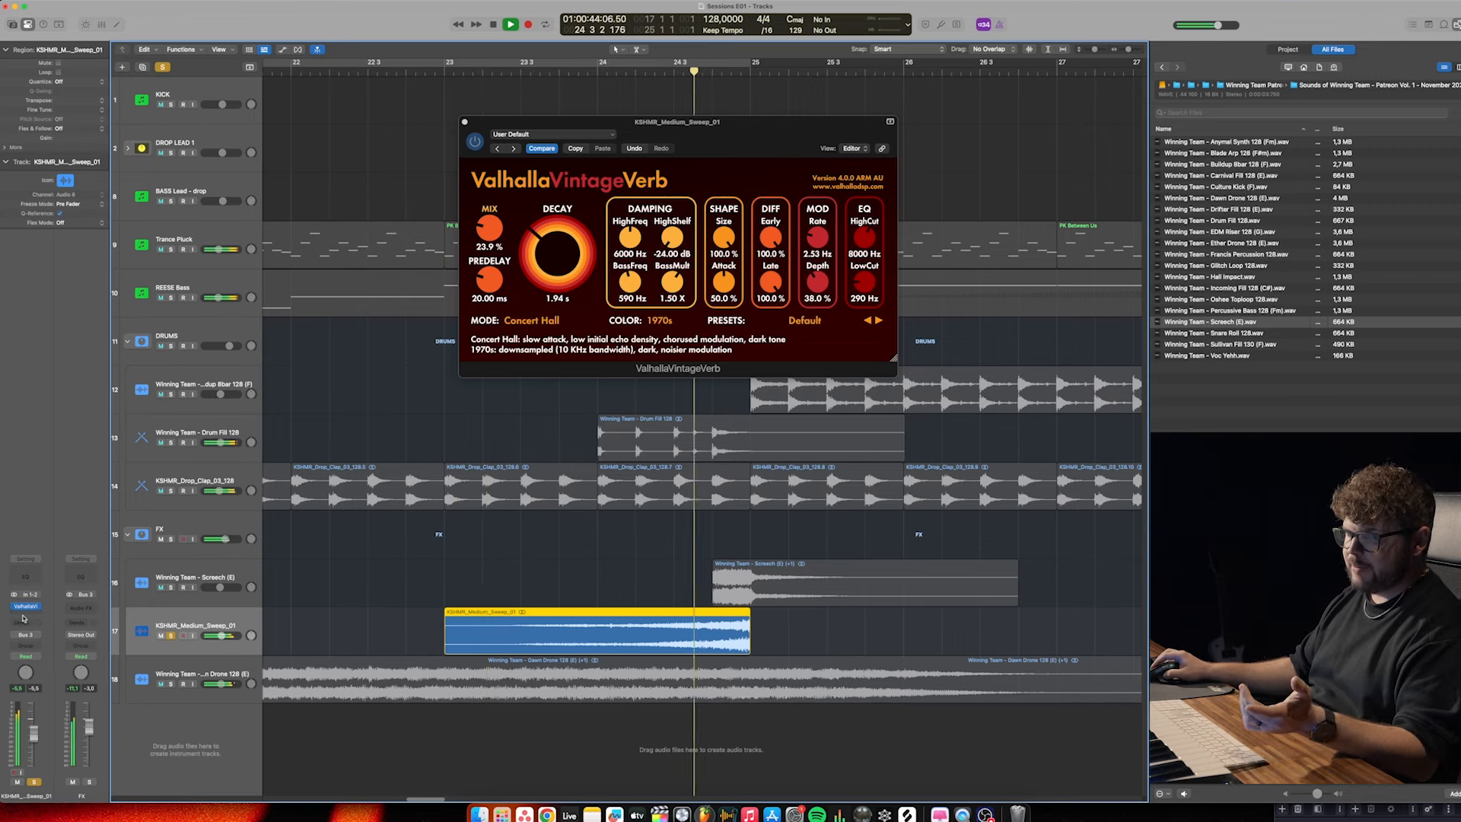
key("space")
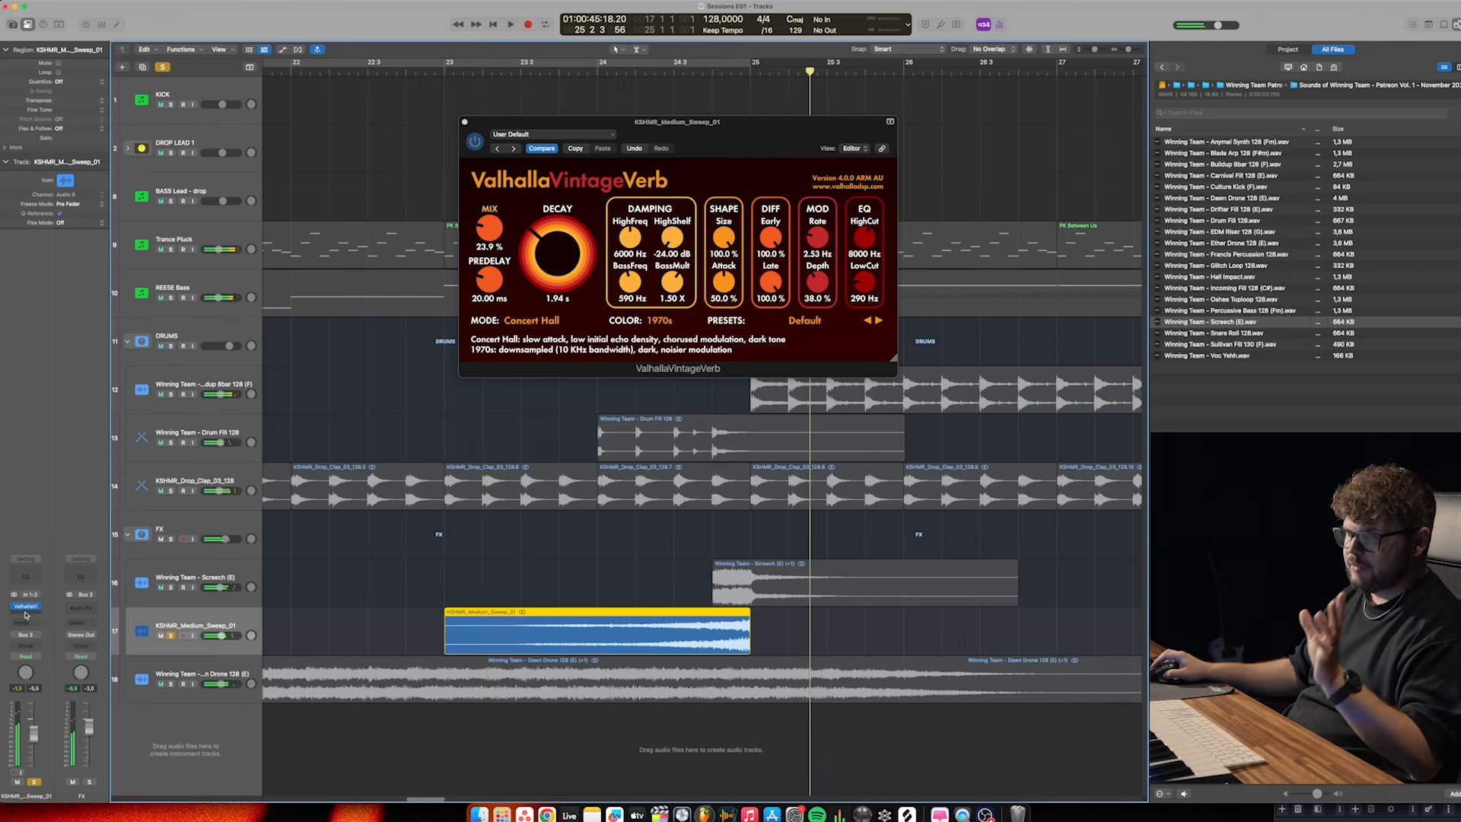
Insert the OTT compressor after the reverb on the sweep track
left_click(25, 616)
mouse_move(46, 581)
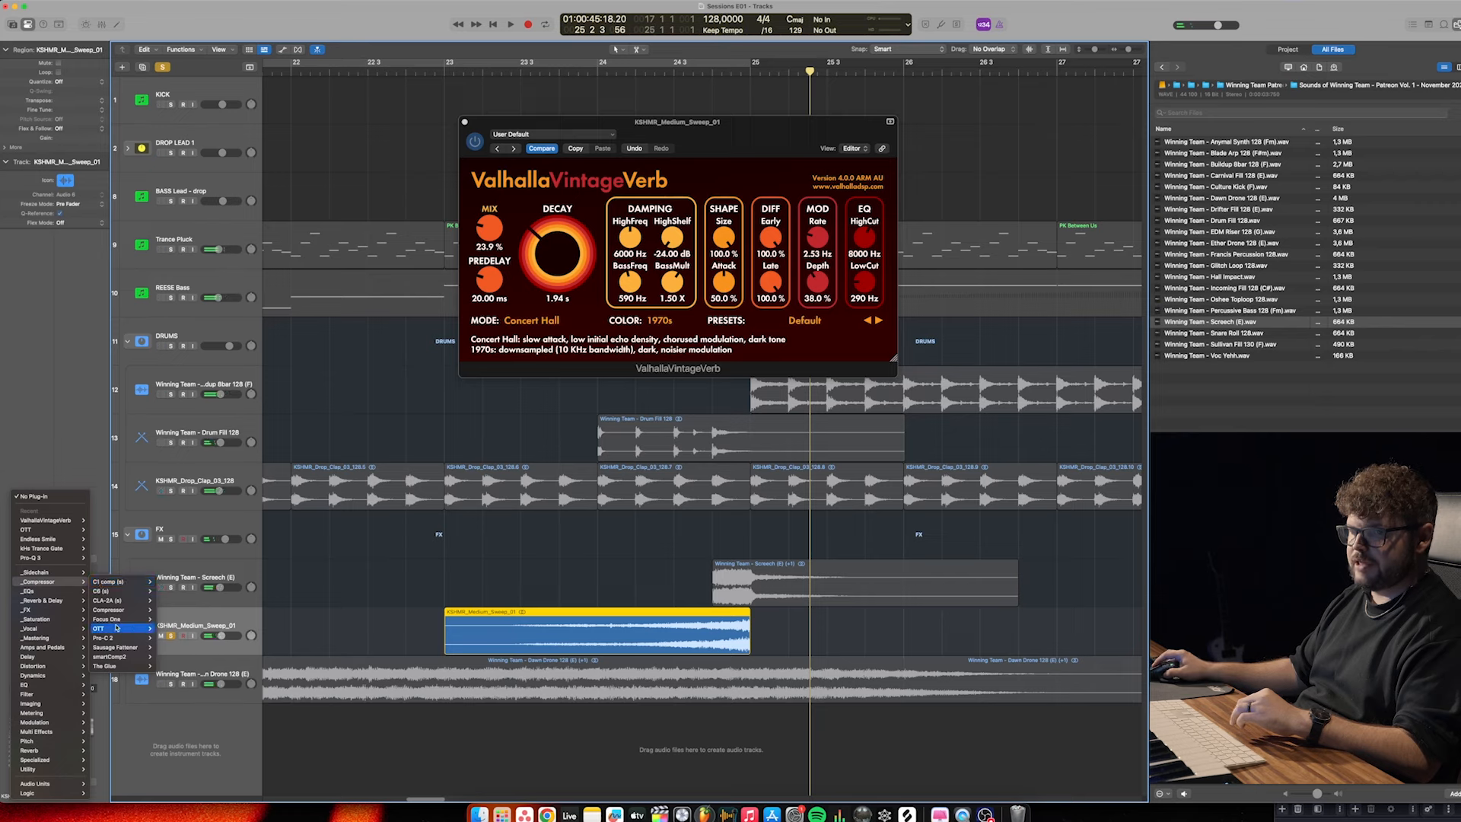
left_click(116, 628)
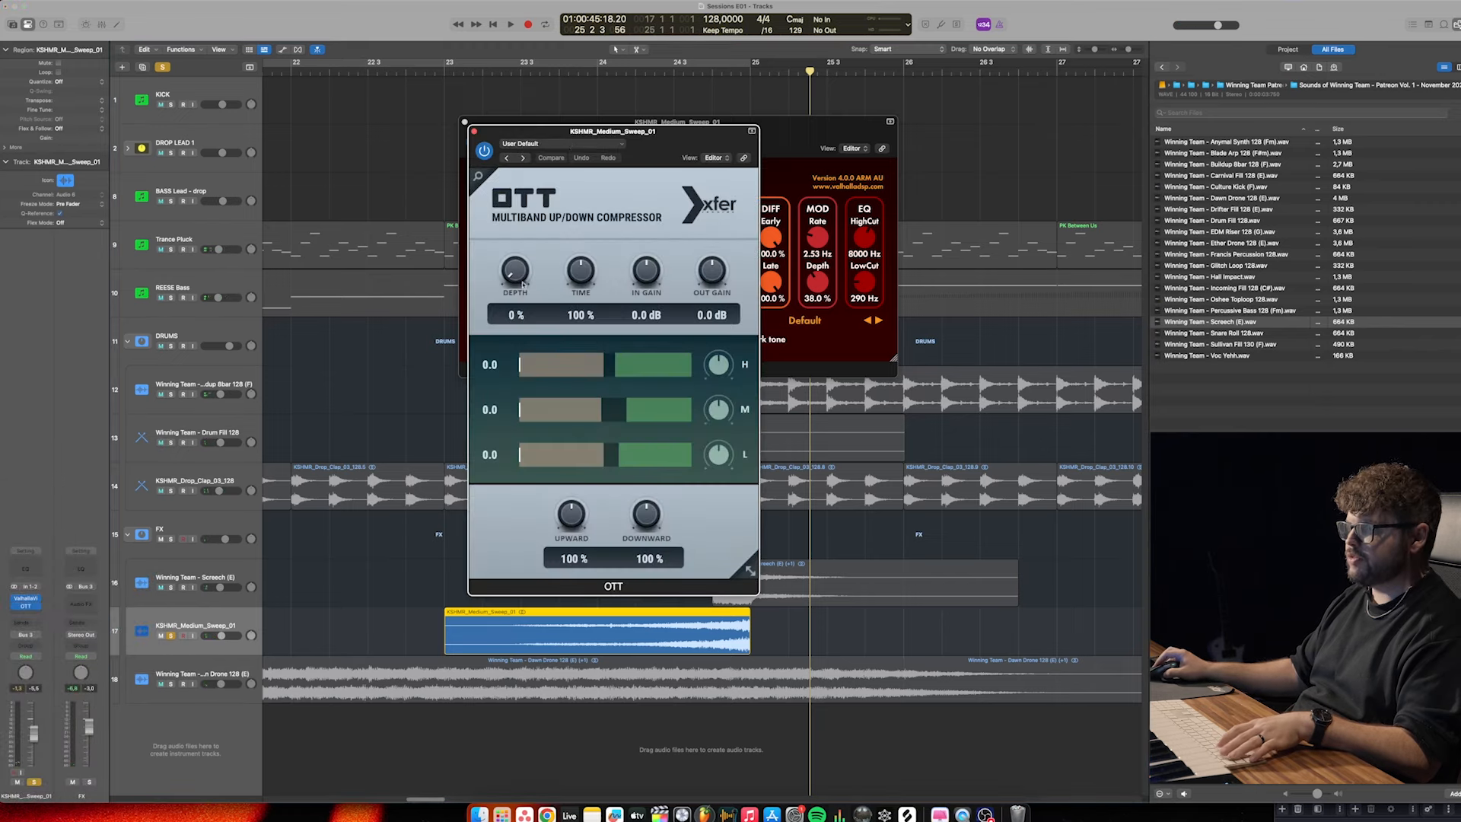
Play the sweep's transition into bar 25 together with all the other tracks
key("space")
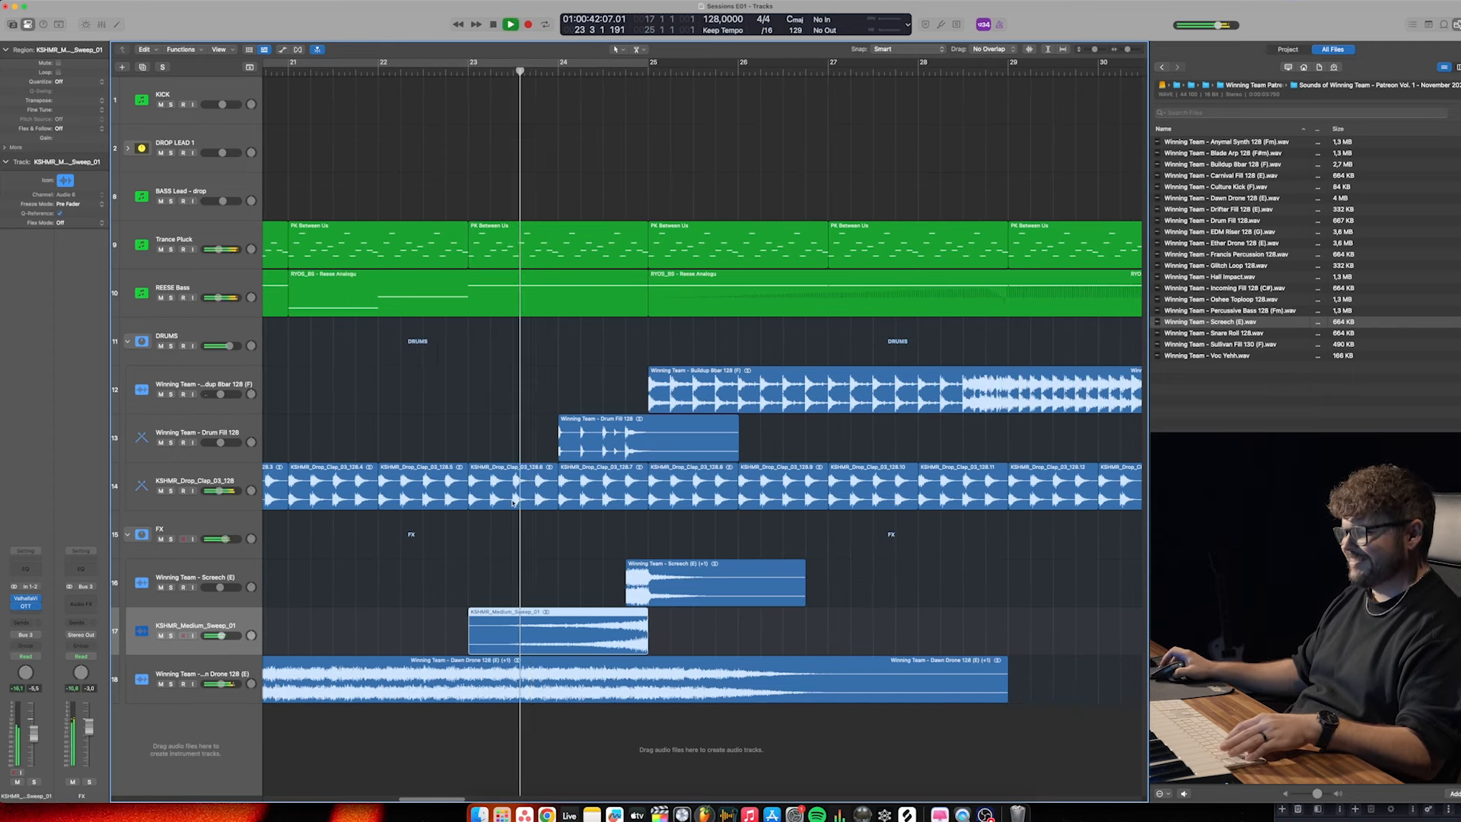
key("super+Left")
key("super+Left")
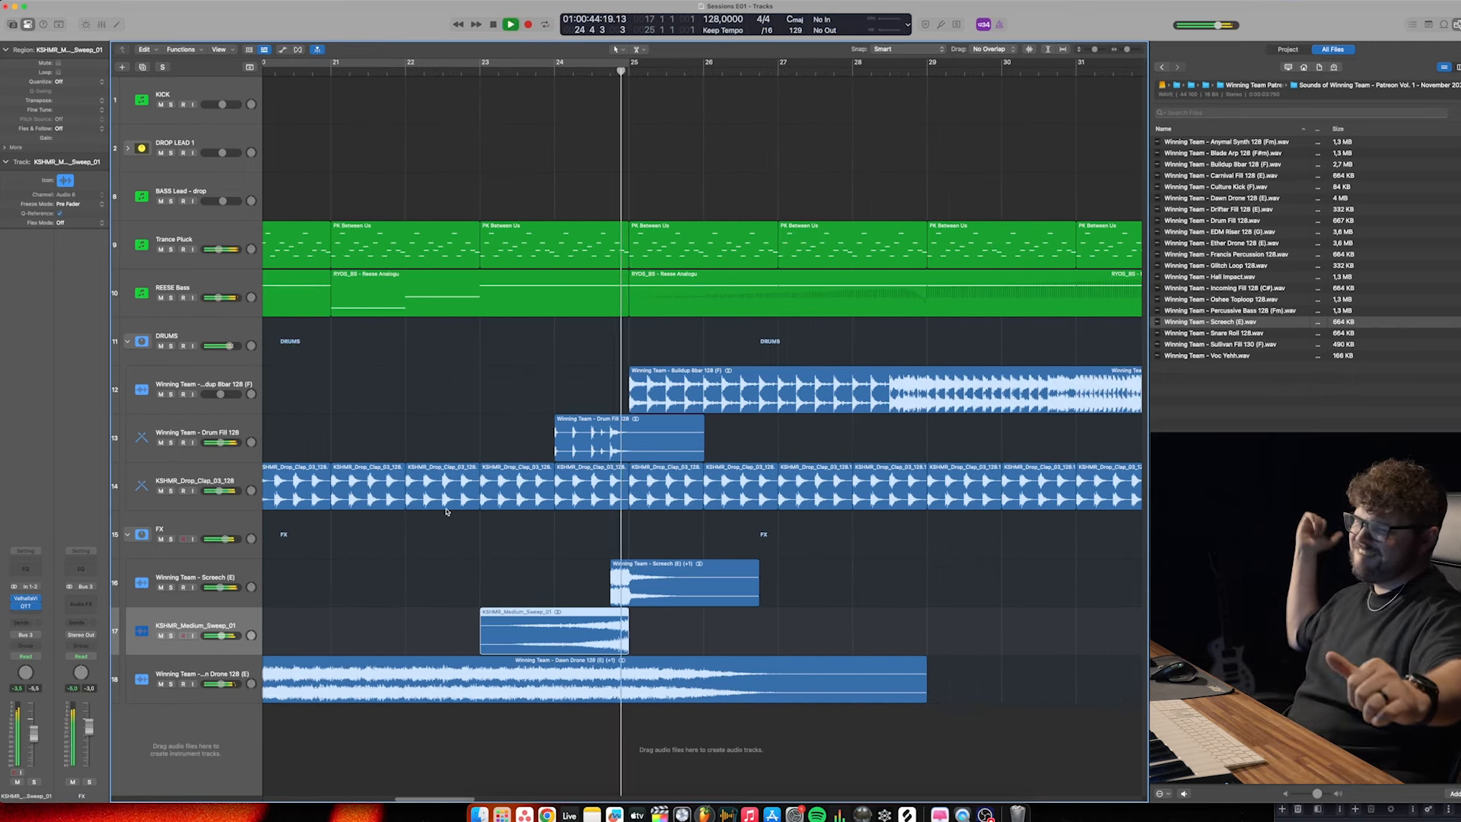
key("space")
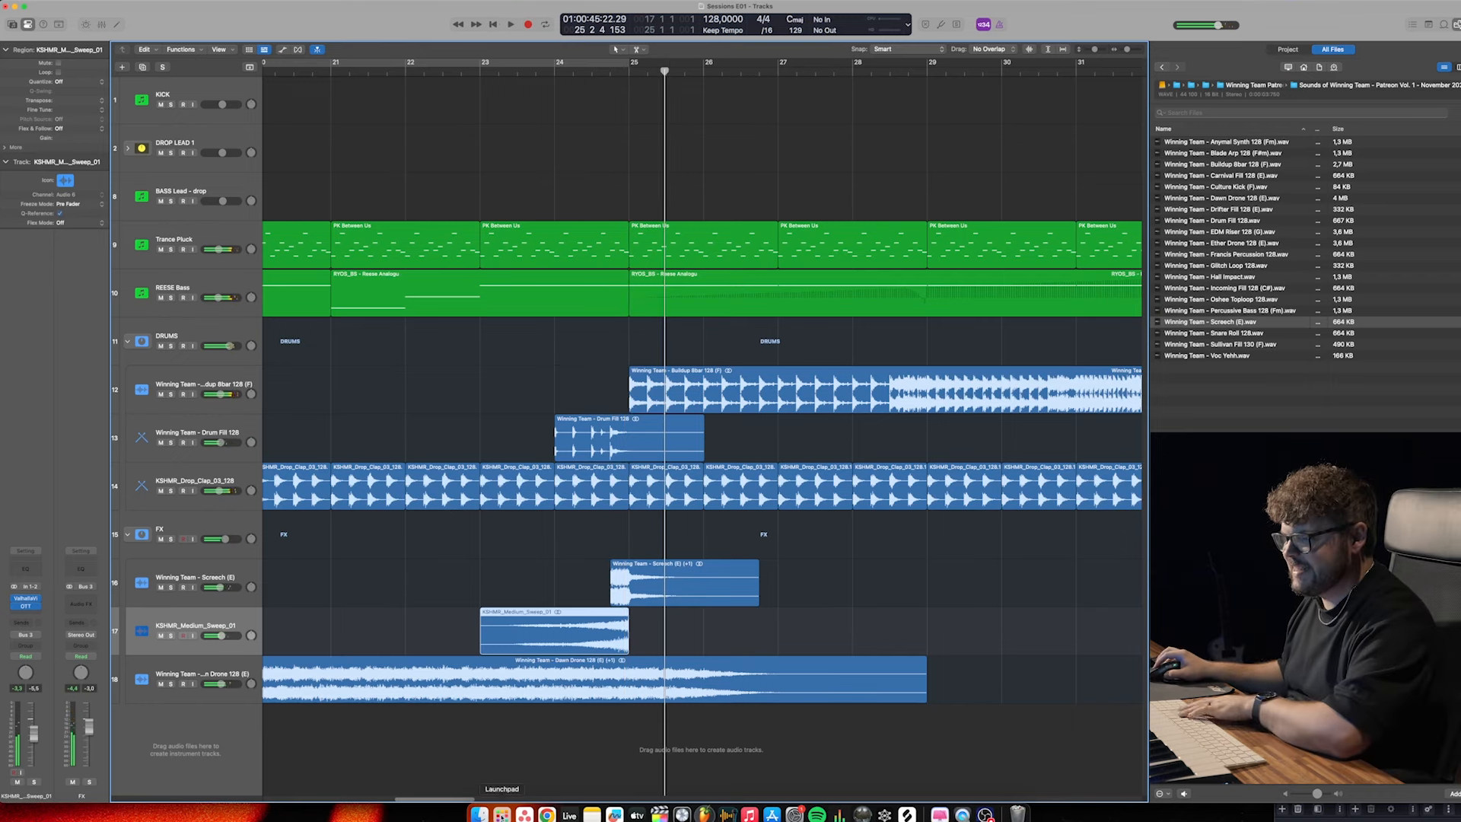
Switch to Finder, go through the KSHMR_Sub_Drops folder and audition KSHMR_Sub_Drop_08_F.wav
key("super+shift+r")
left_click(735, 207)
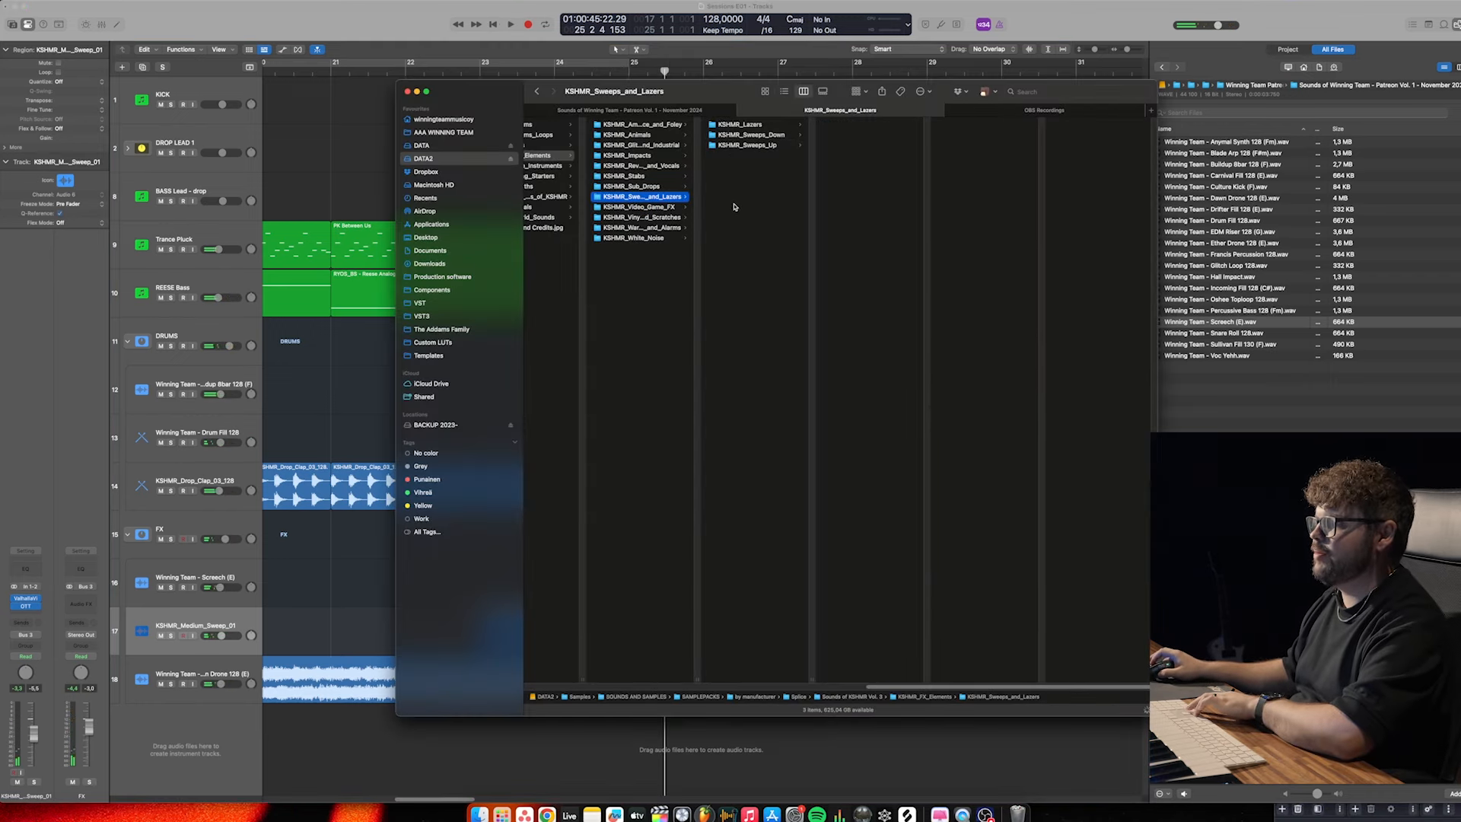
left_click(673, 186)
key("Right")
key("Down")
key("Down")
key("Down")
key("Down")
key("Down")
key("Down")
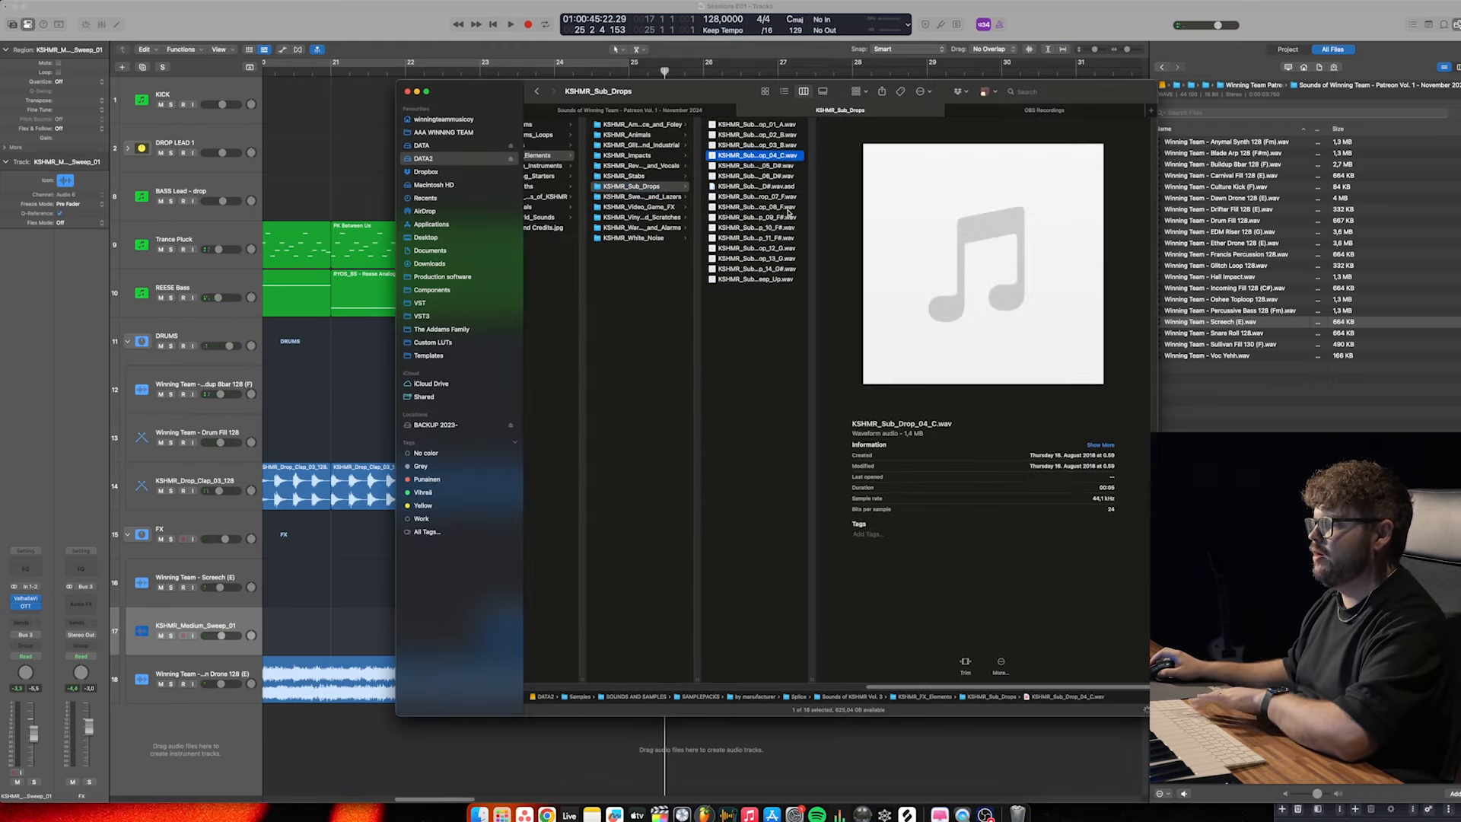
key("Down")
key("Down")
key("space")
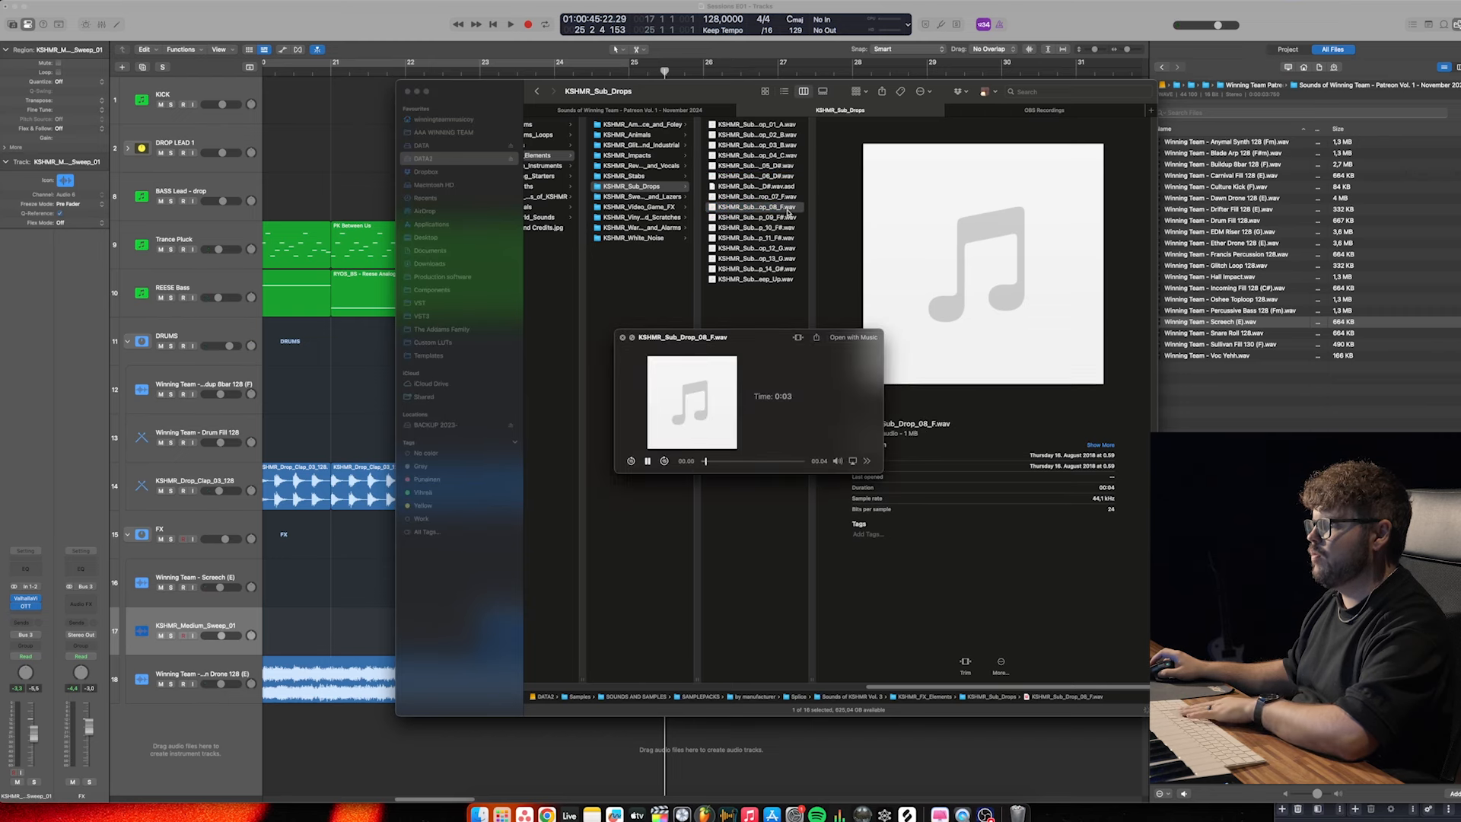
Place KSHMR_Sub_Drop_07_F on a new track at bar 25 and move the Dawn Drone track to the start of the FX group
left_click_drag(760, 197, 647, 734)
left_click_drag(189, 715, 202, 574)
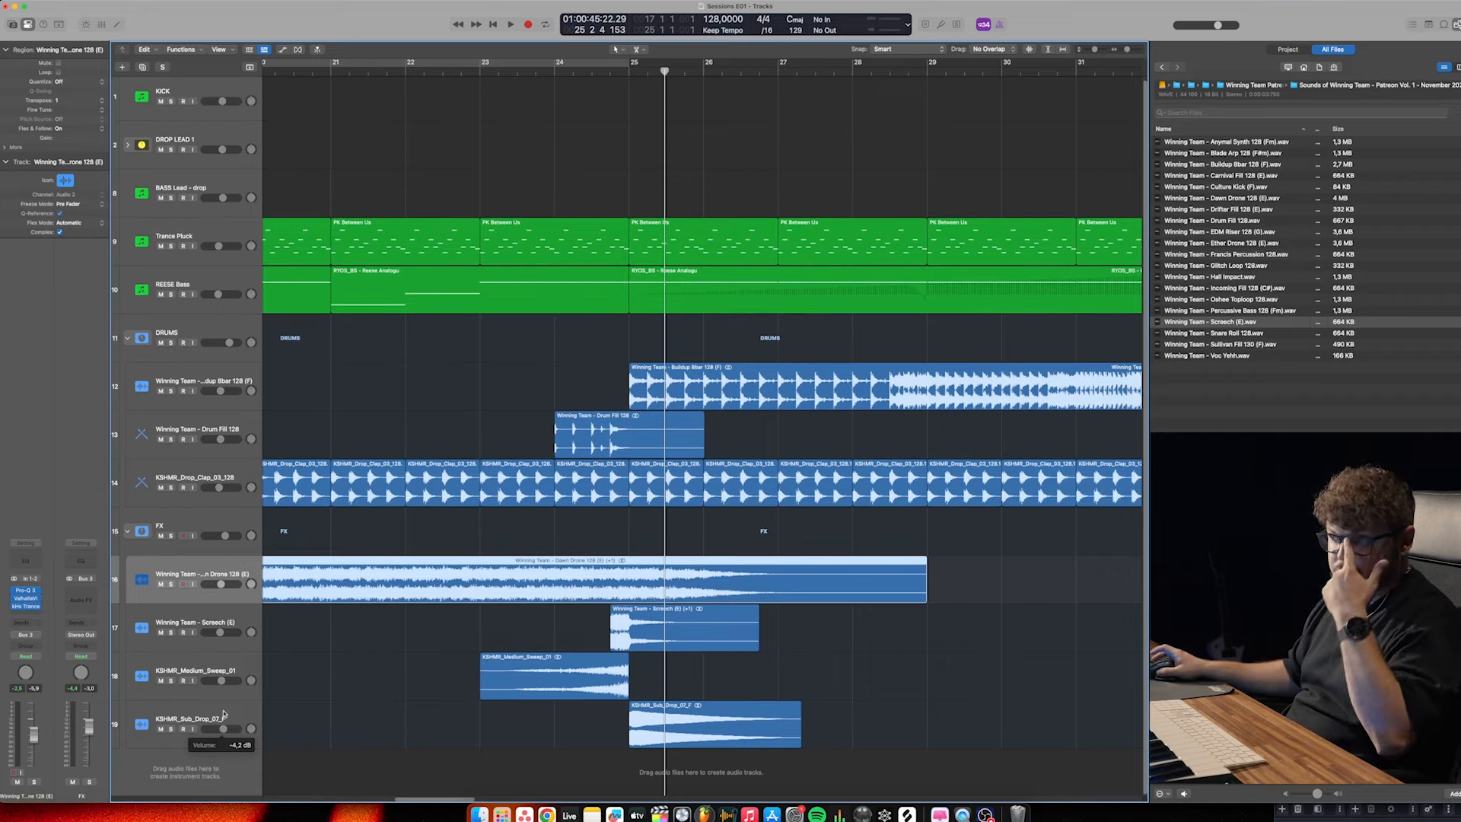
Play the transition from bar 24 and lower the Sub Drop track's volume to about -5.6 dB
left_click(555, 70)
key("space")
key("super+Right")
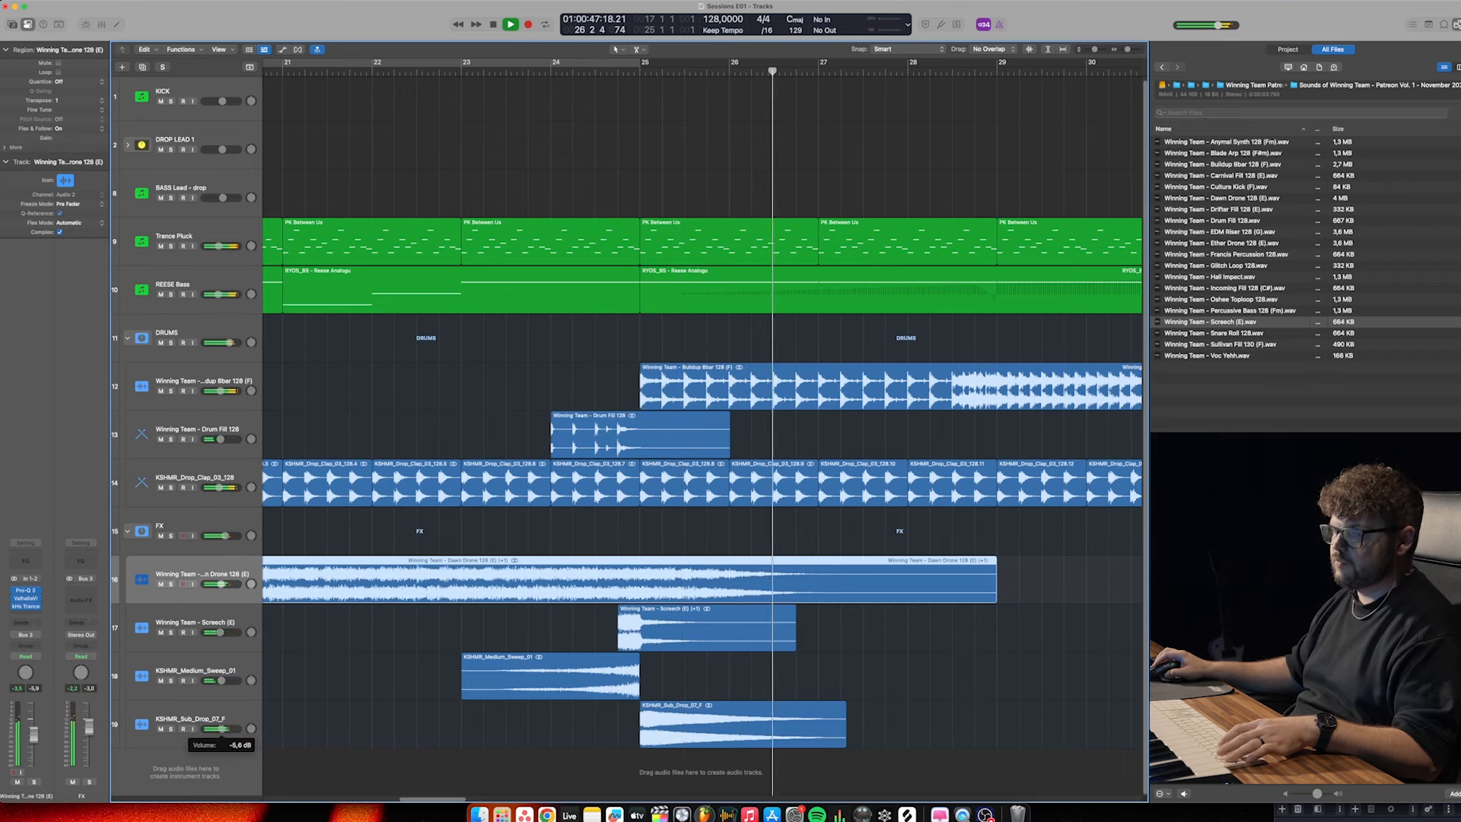
key("space")
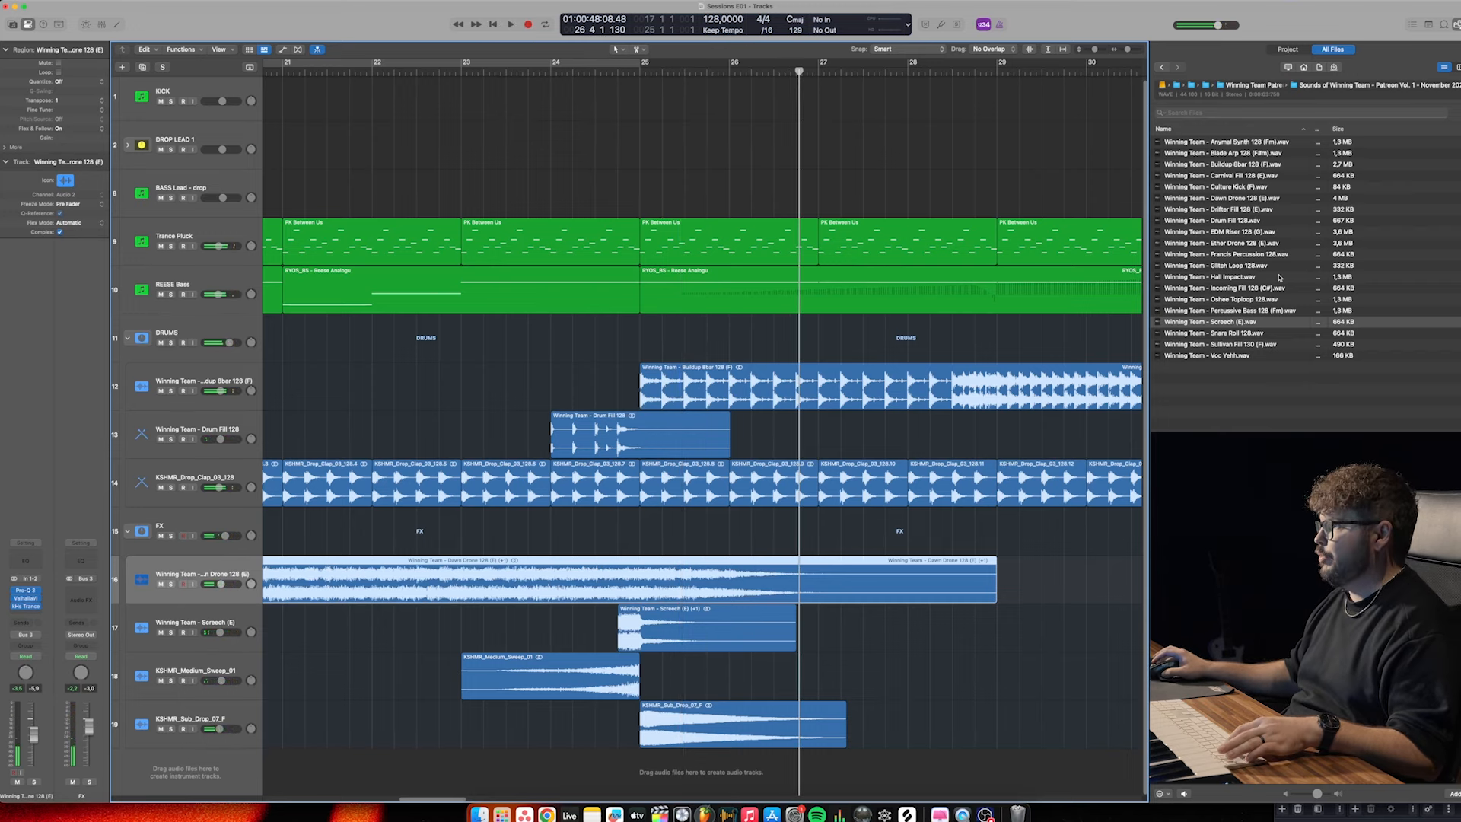
Add Winning Team - EDM Riser 128 (G) on a new track at bar 25 and trim its end to bar 33
left_click_drag(1236, 233, 646, 723)
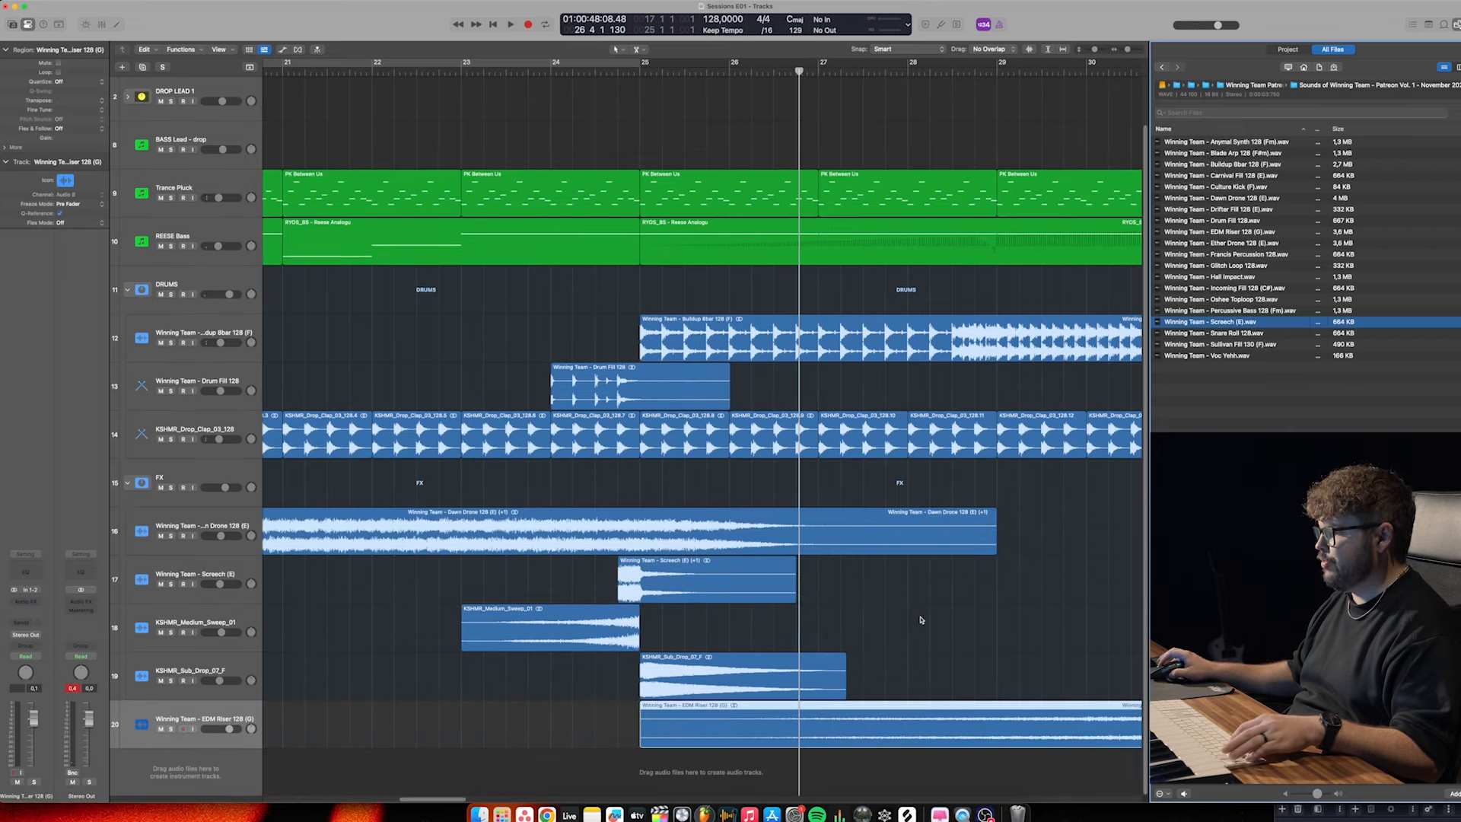
scroll(923, 622, "down", 4)
left_click(929, 629)
scroll(942, 638, "down", 5)
scroll(942, 638, "right", 4)
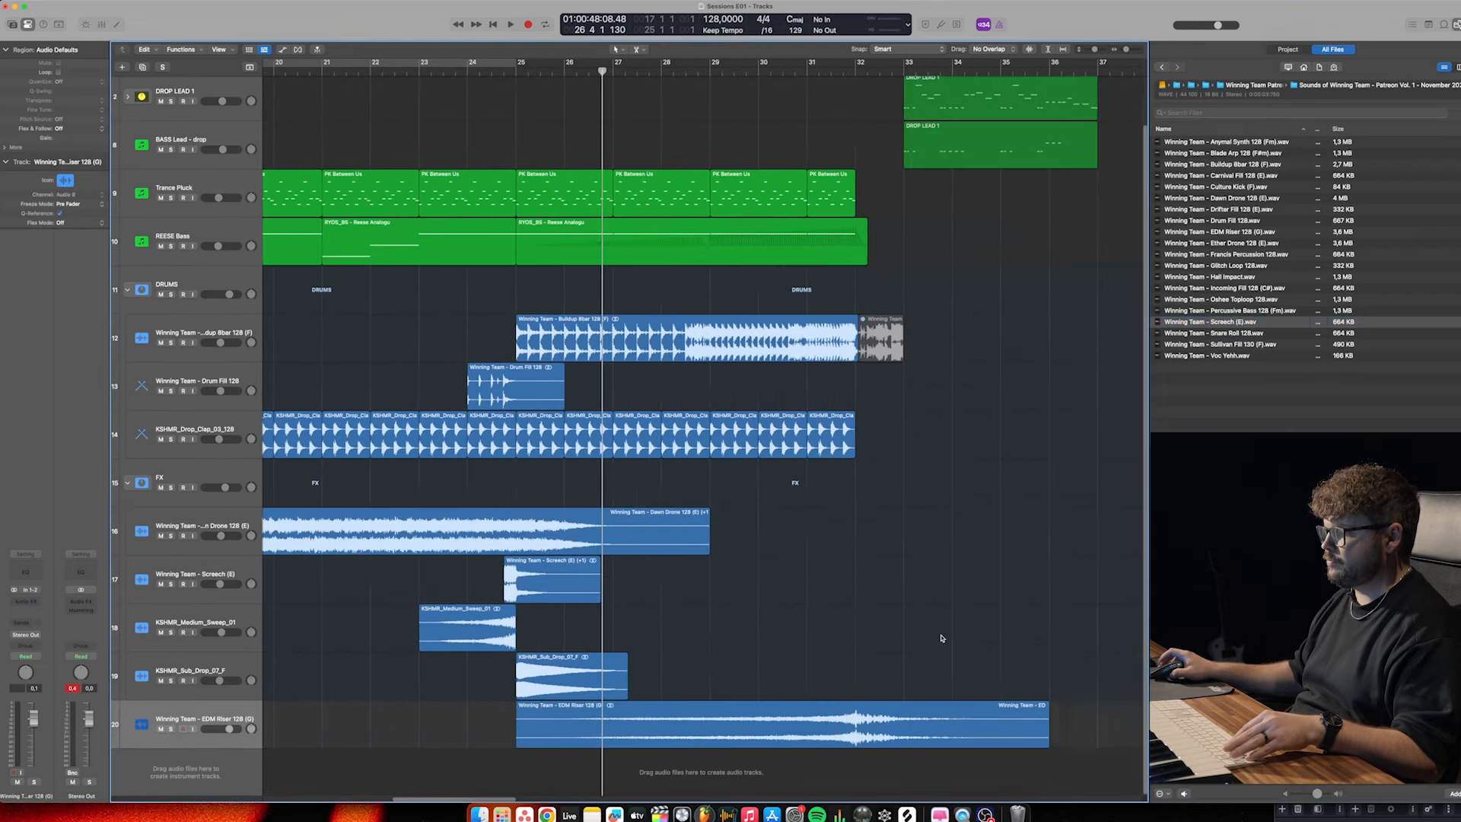
scroll(941, 638, "right", 3)
left_click_drag(935, 751, 788, 749)
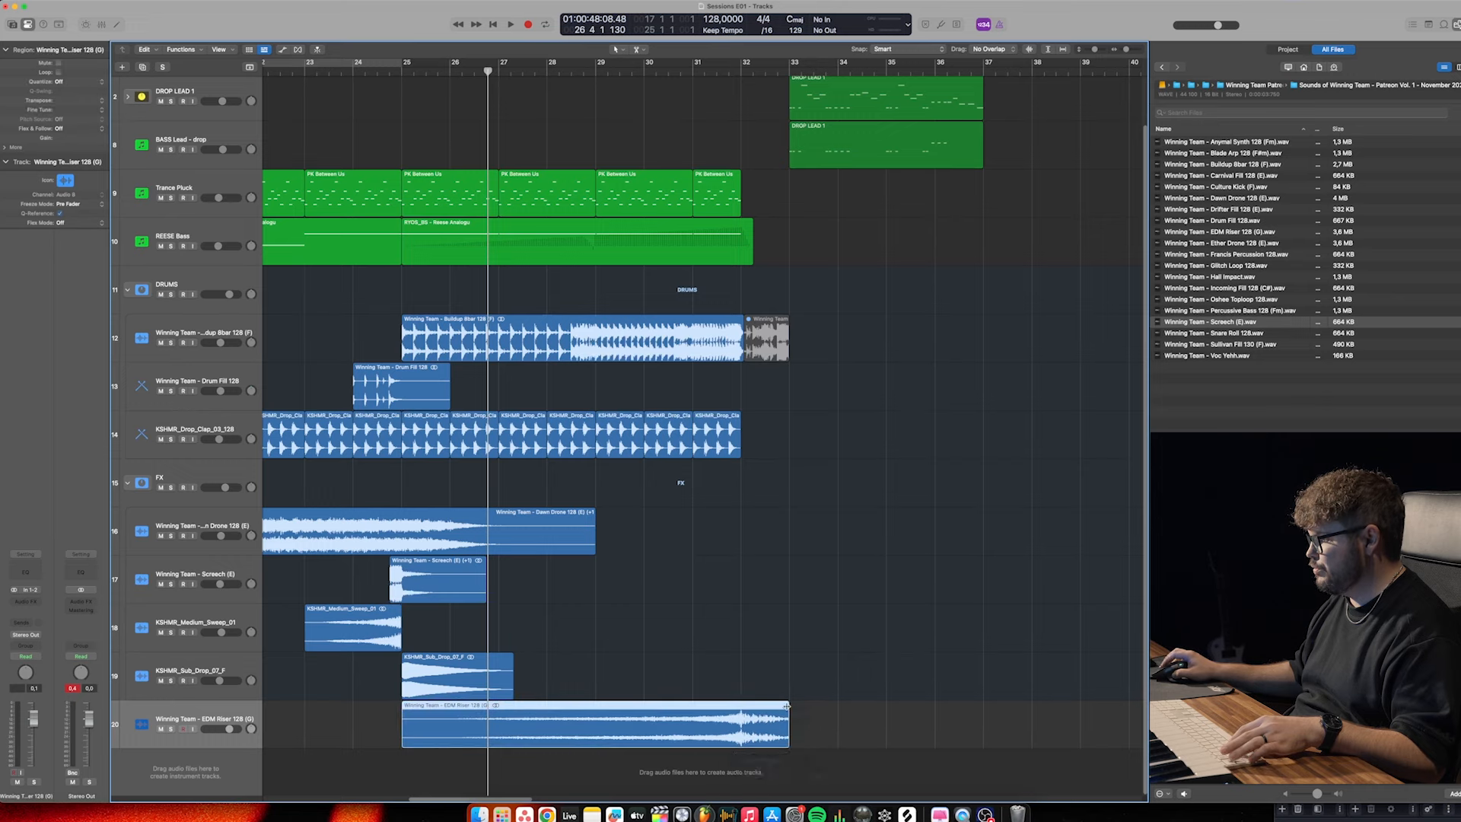
Play the build-up through into the drop and move the EDM Riser track above the Sub Drop in the FX group
key("space")
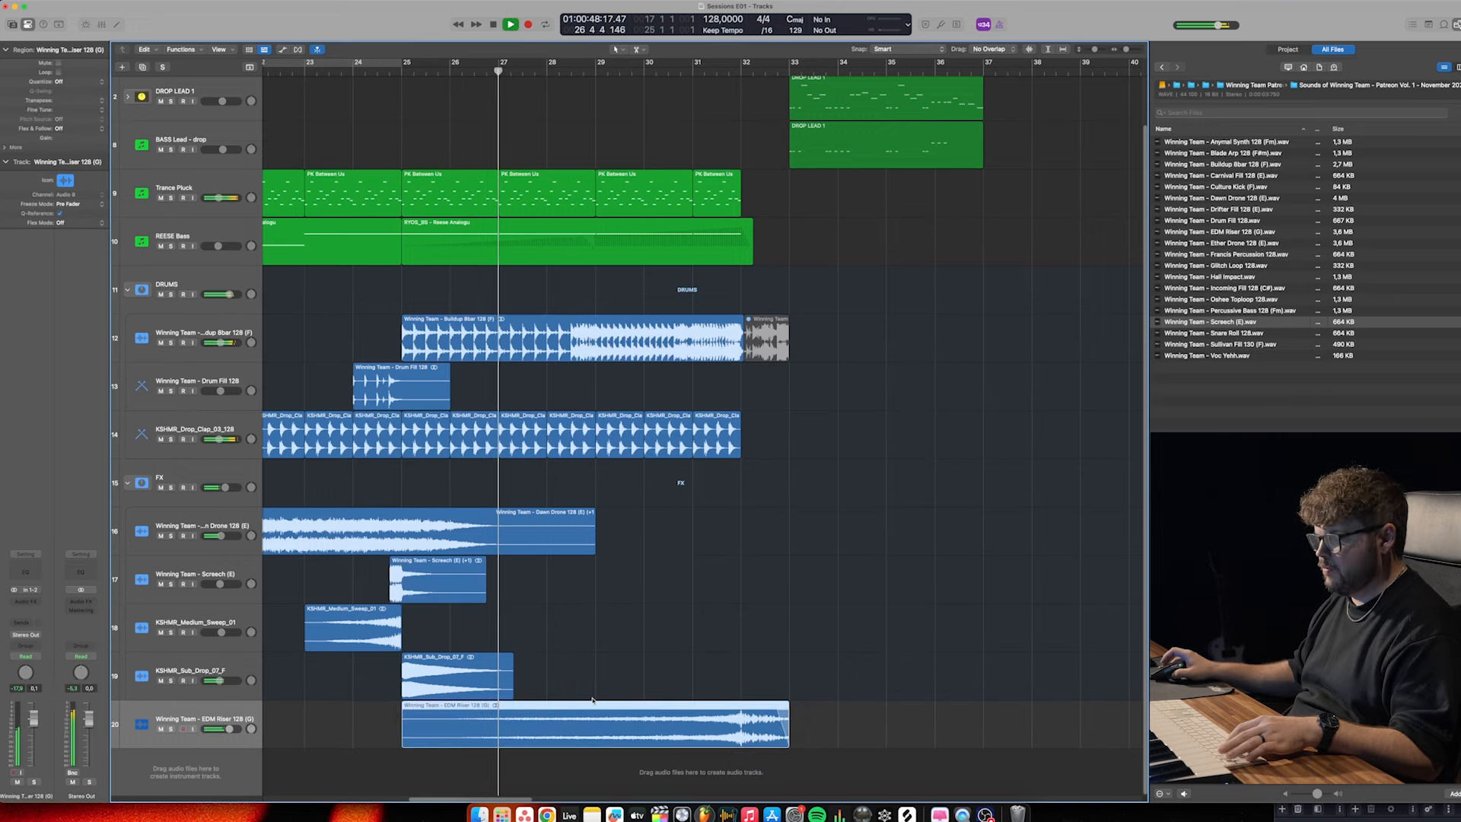
left_click_drag(229, 728, 226, 681)
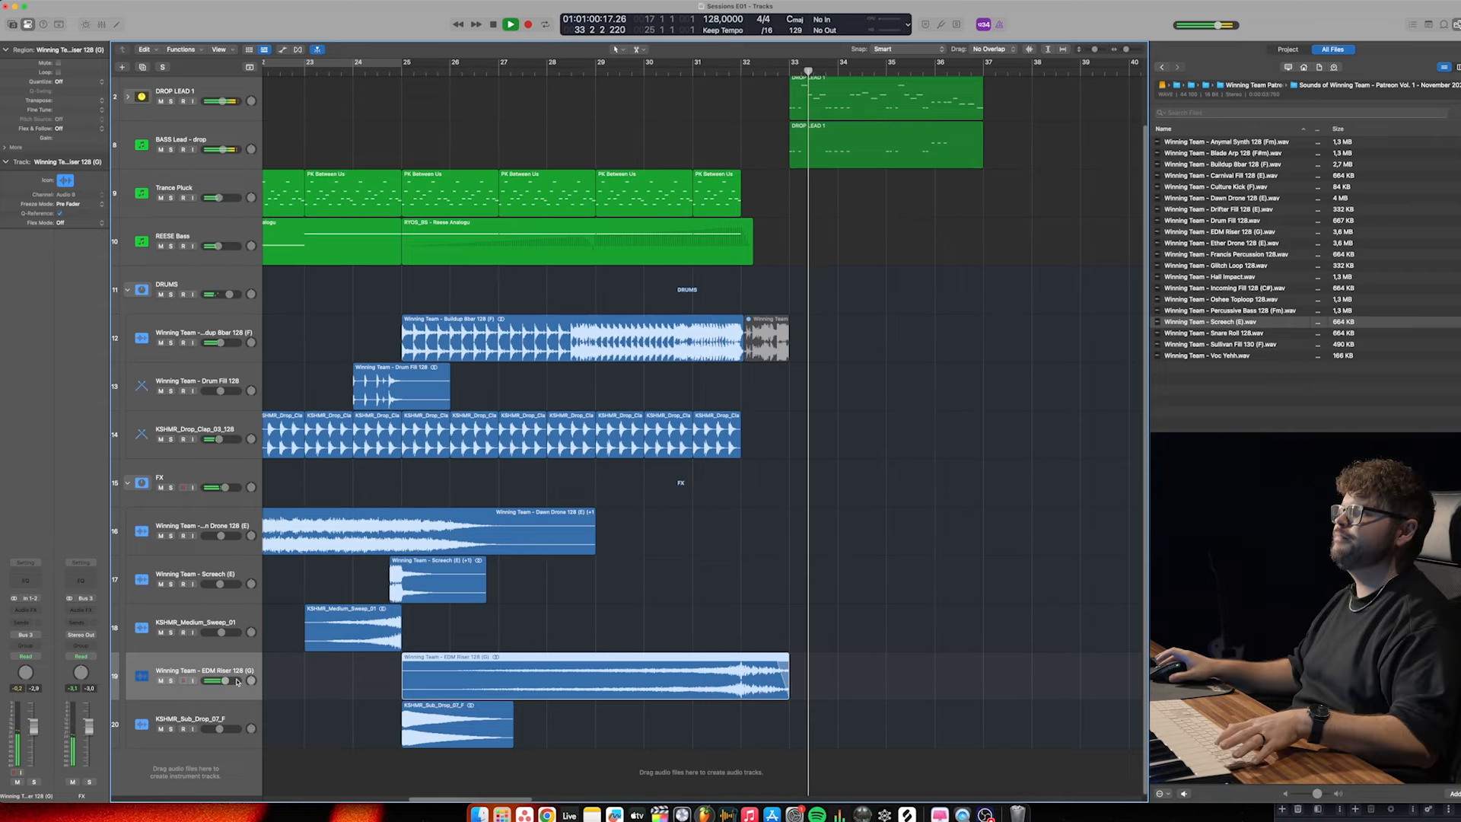
key("space")
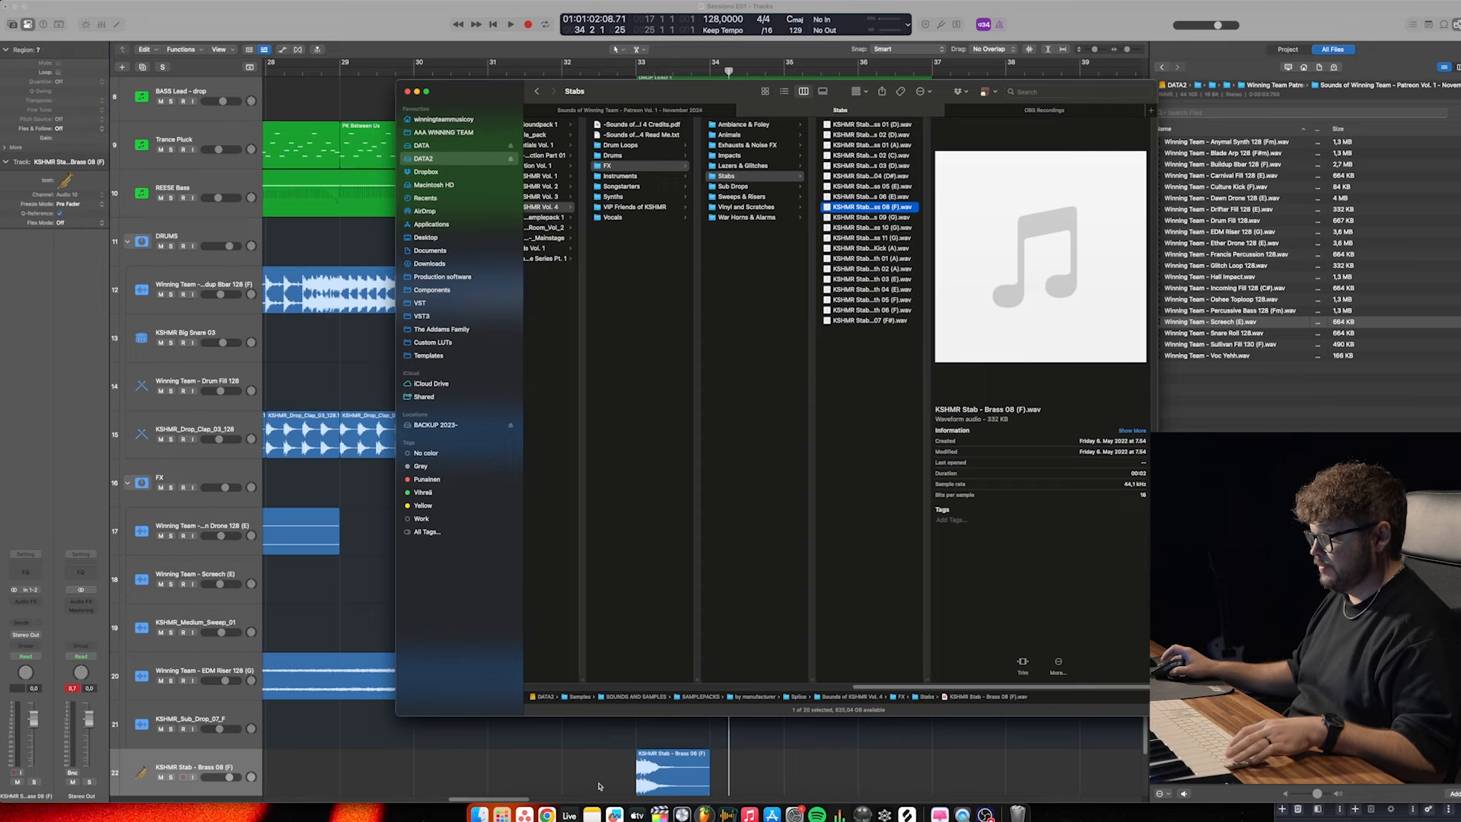
Move the KSHMR Stab - Brass 08 (F) track out of the bottom of the track list to directly below BASS Lead - drop
left_click(240, 720)
left_click_drag(206, 713, 191, 186)
scroll(649, 280, "down", 3)
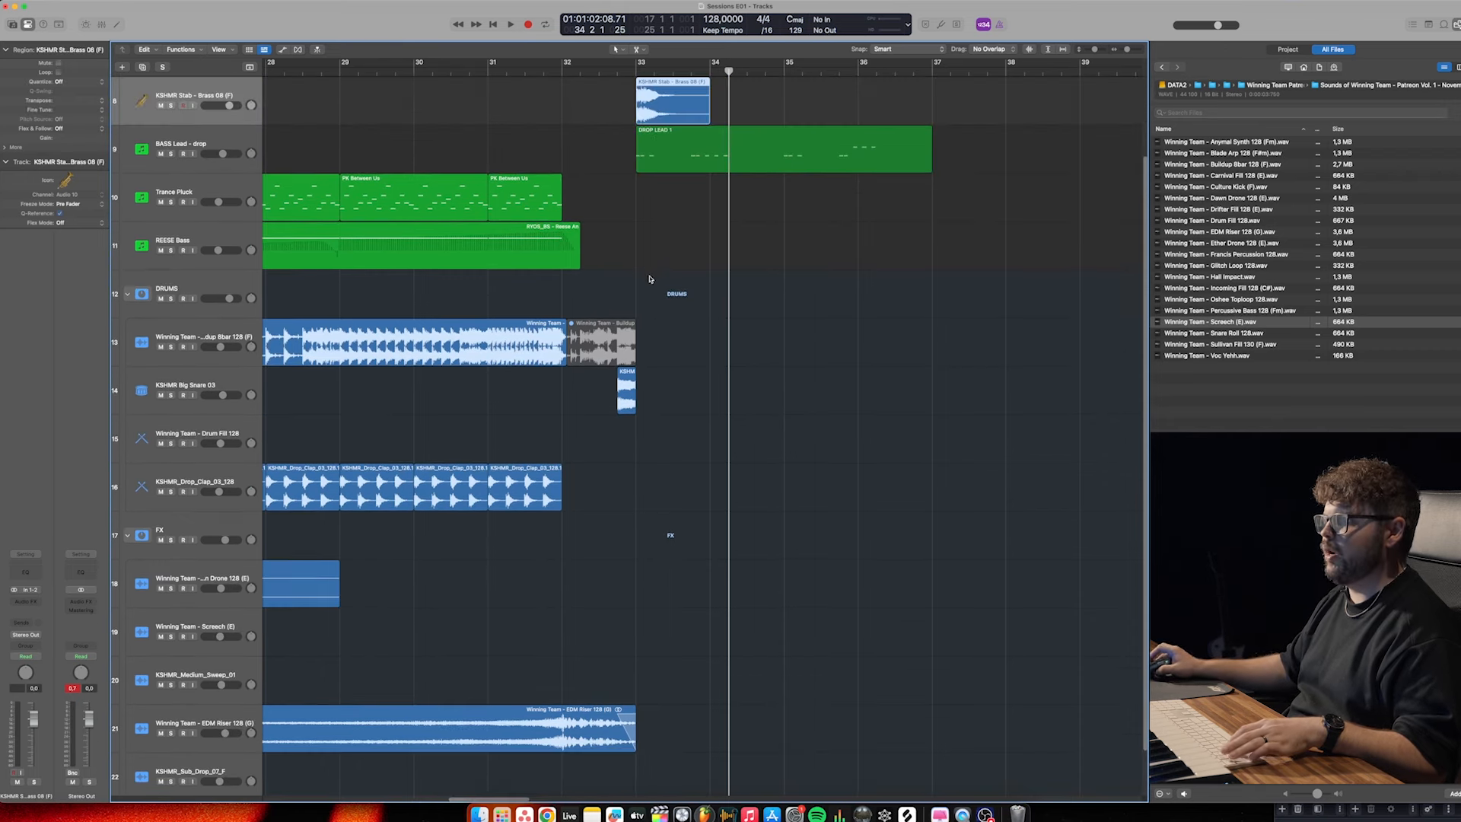
scroll(224, 343, "up", 2)
left_click(170, 201)
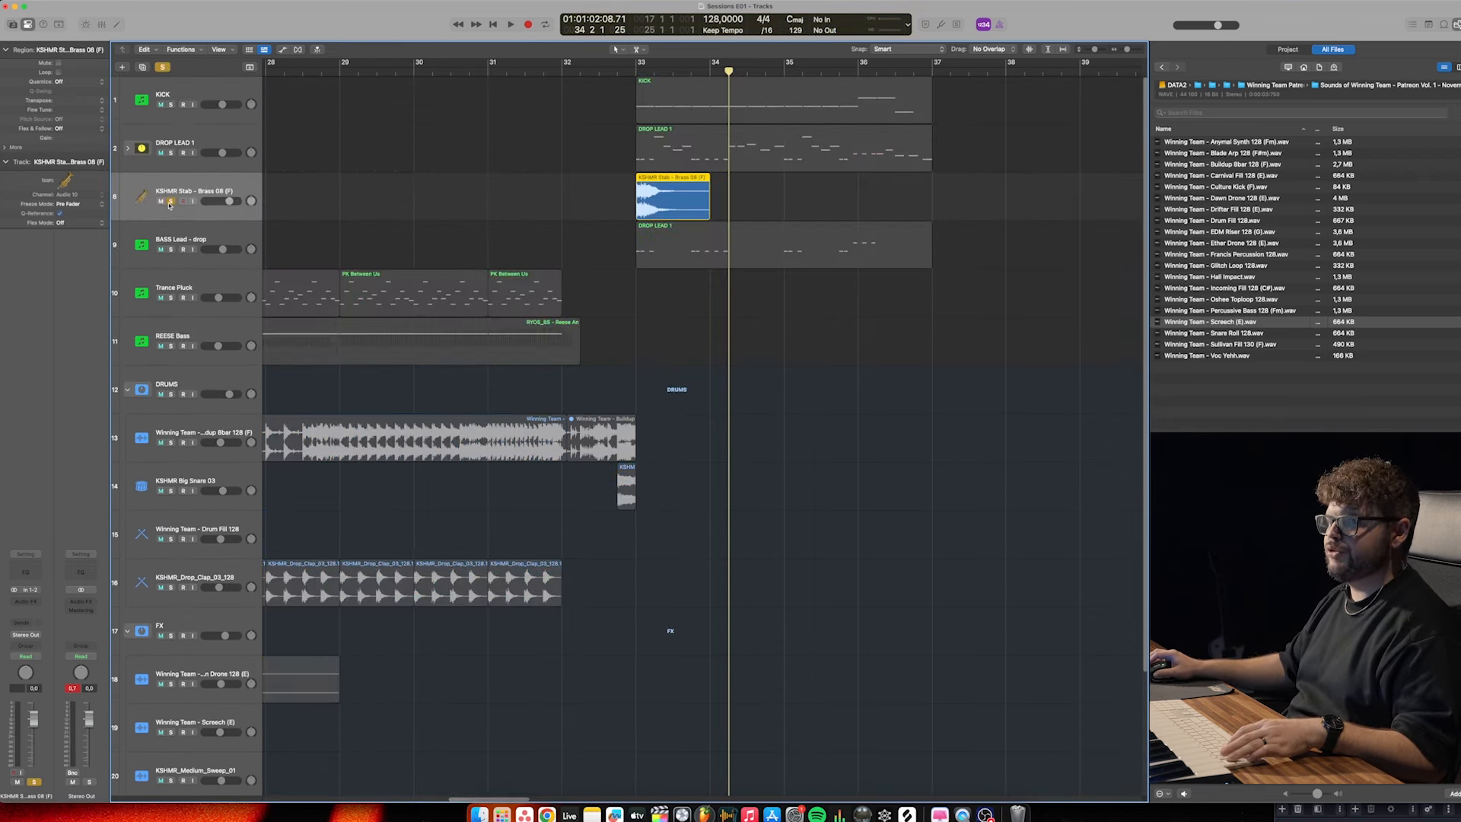
left_click(171, 201)
left_click_drag(181, 216, 182, 257)
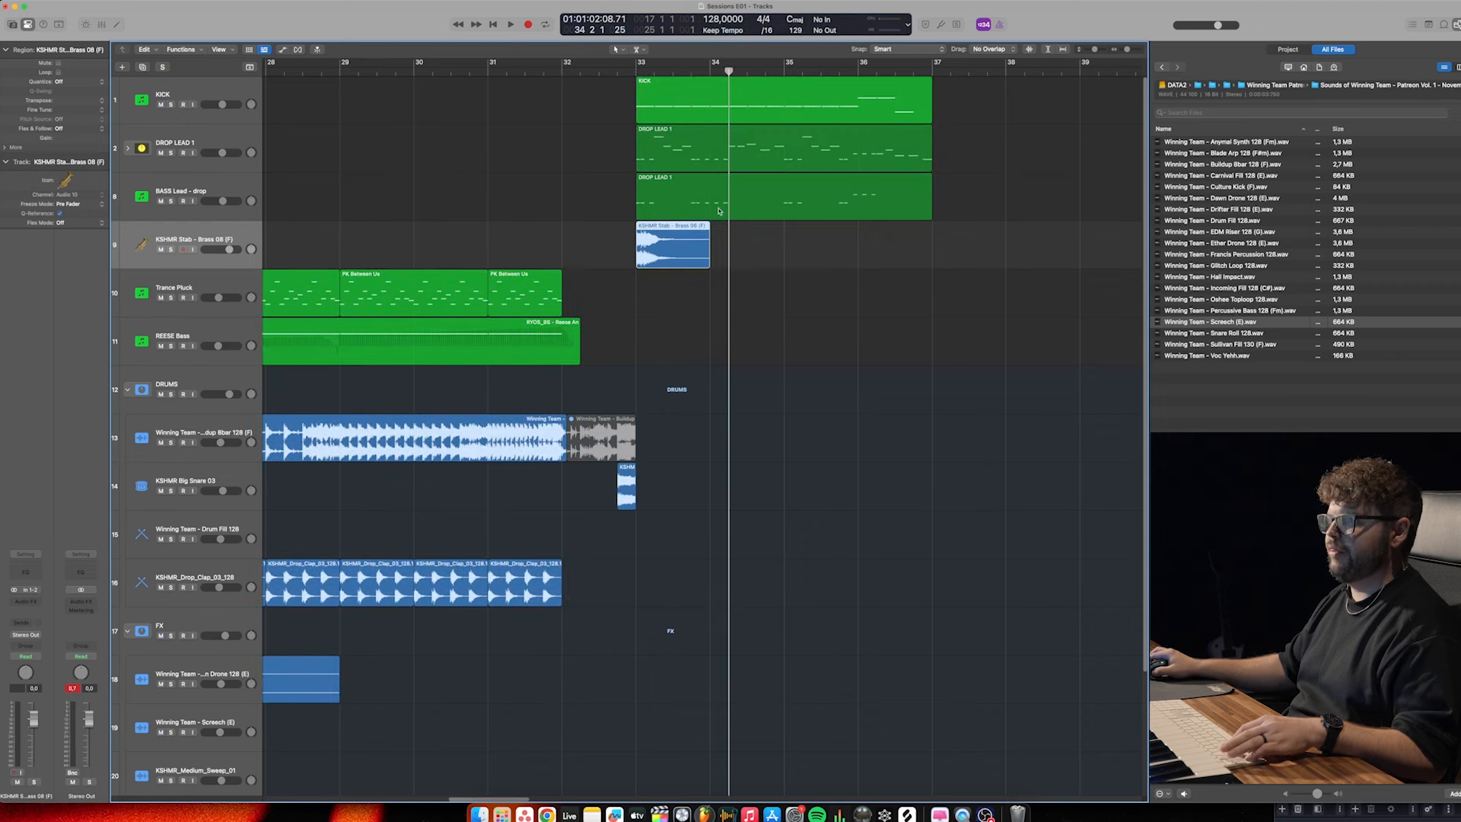
Shorten the KSHMR Stab - Brass region at bar 33 to about one beat, fade out its end and play it
scroll(717, 199, "up", 5)
scroll(719, 199, "up", 1)
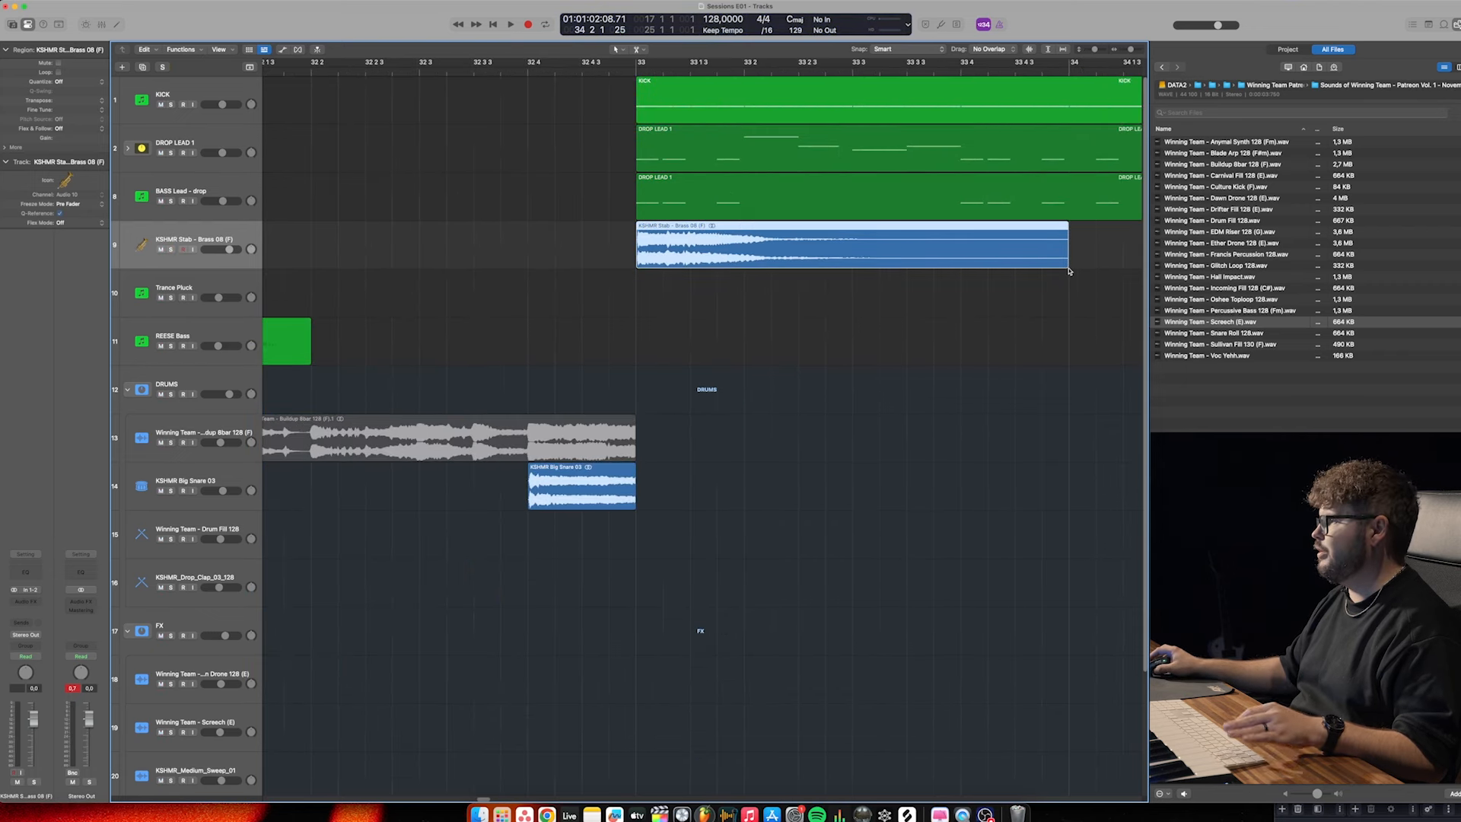
left_click_drag(1067, 266, 744, 264)
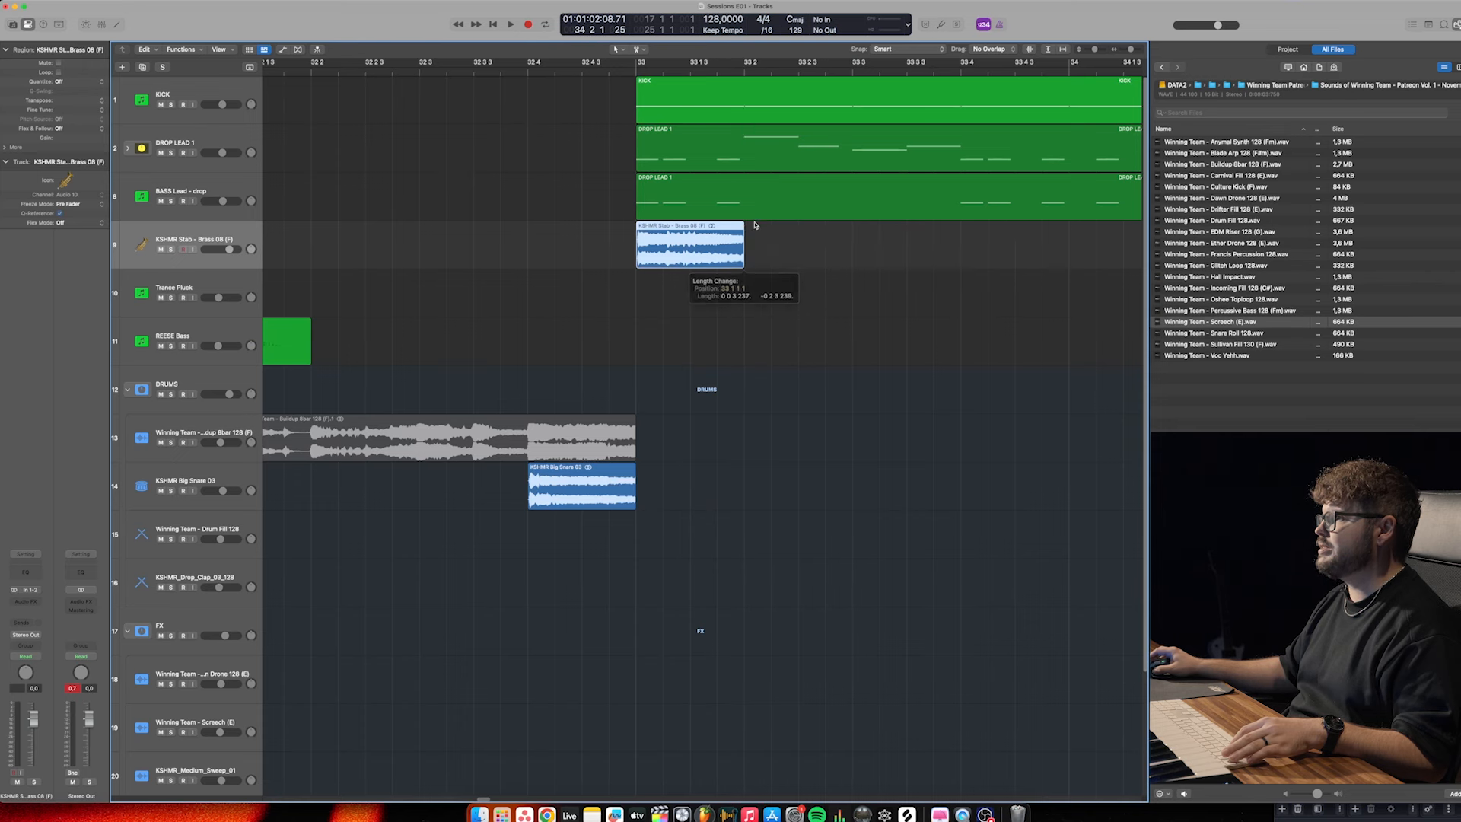
left_click(636, 72)
key("space")
key("space")
Insert LFOTool on the KSHMR Stab - Brass 08 (F) track and place its window below the stab region
scroll(531, 330, "up", 2)
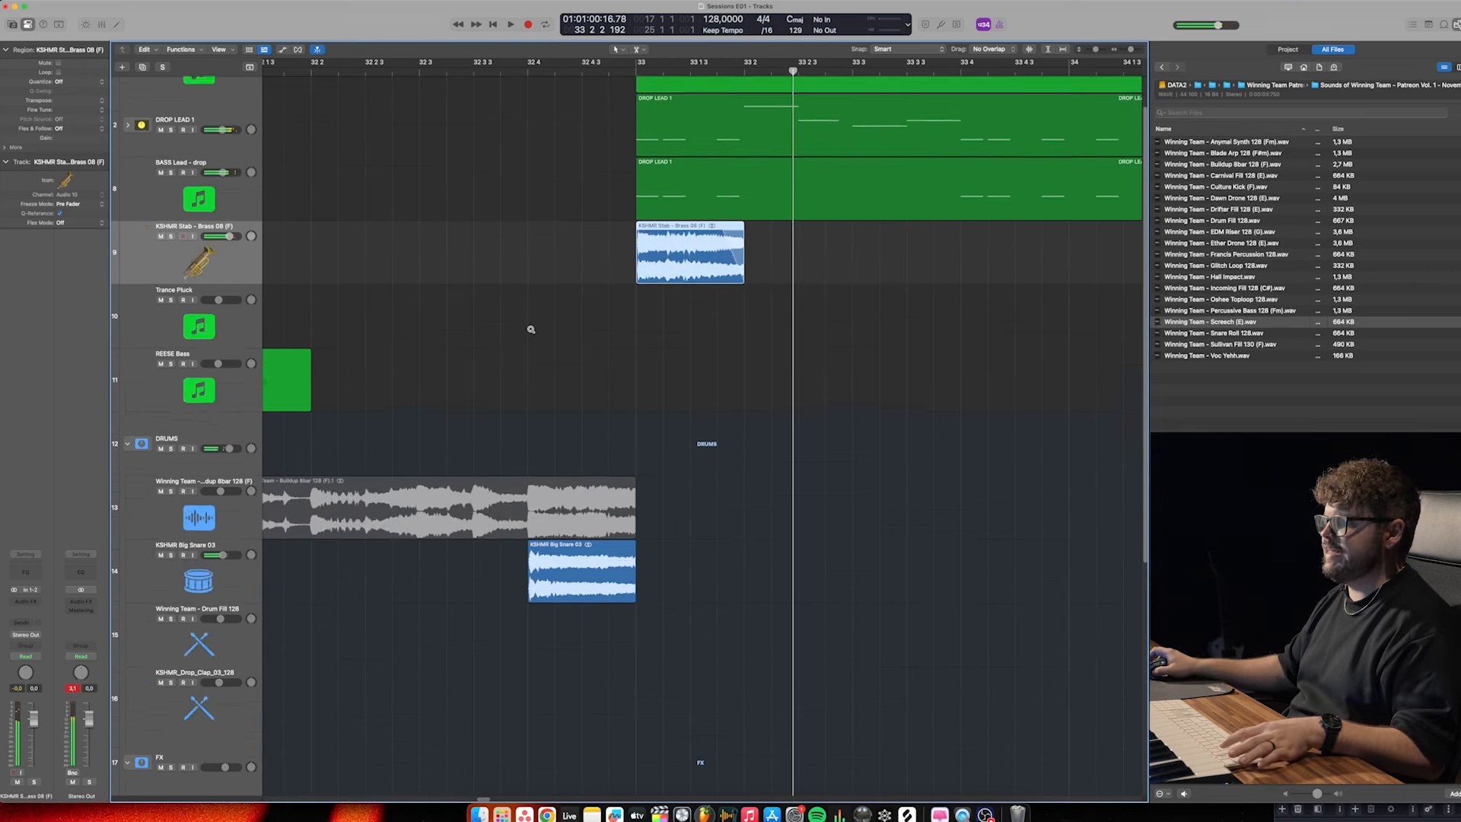
scroll(531, 330, "up", 2)
scroll(719, 316, "up", 3)
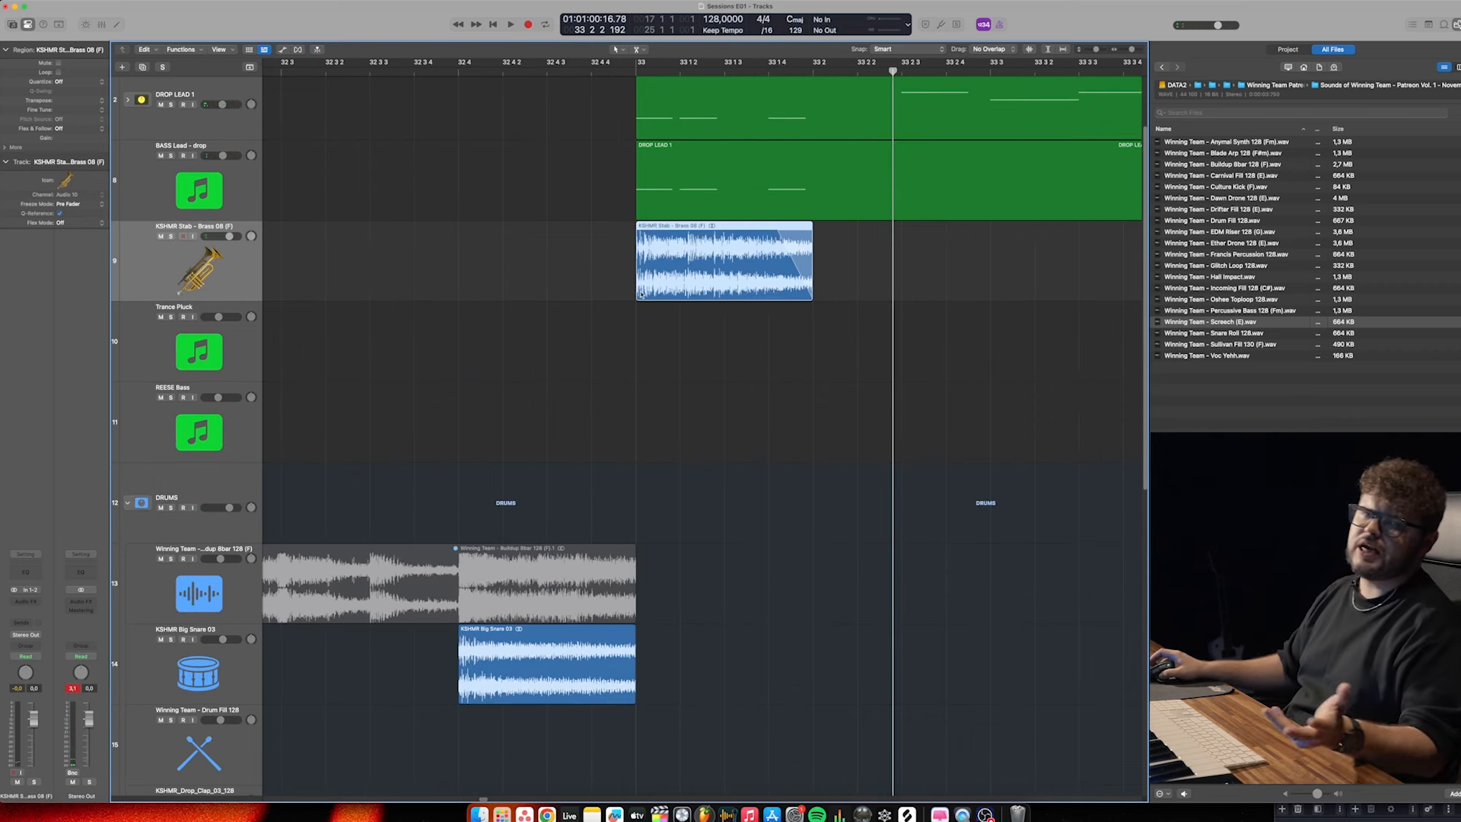
scroll(643, 291, "right", 3)
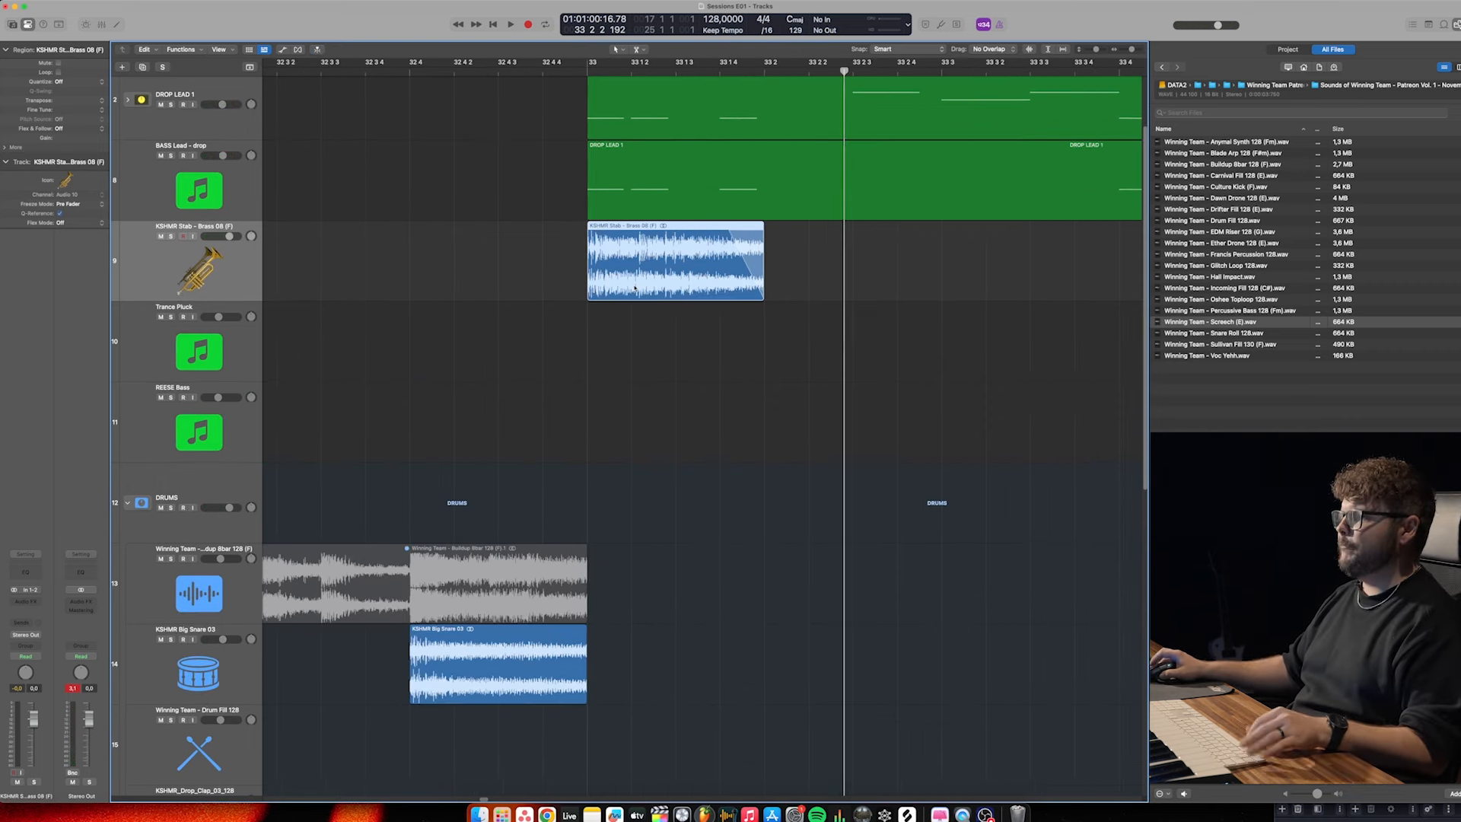
scroll(599, 259, "up", 4)
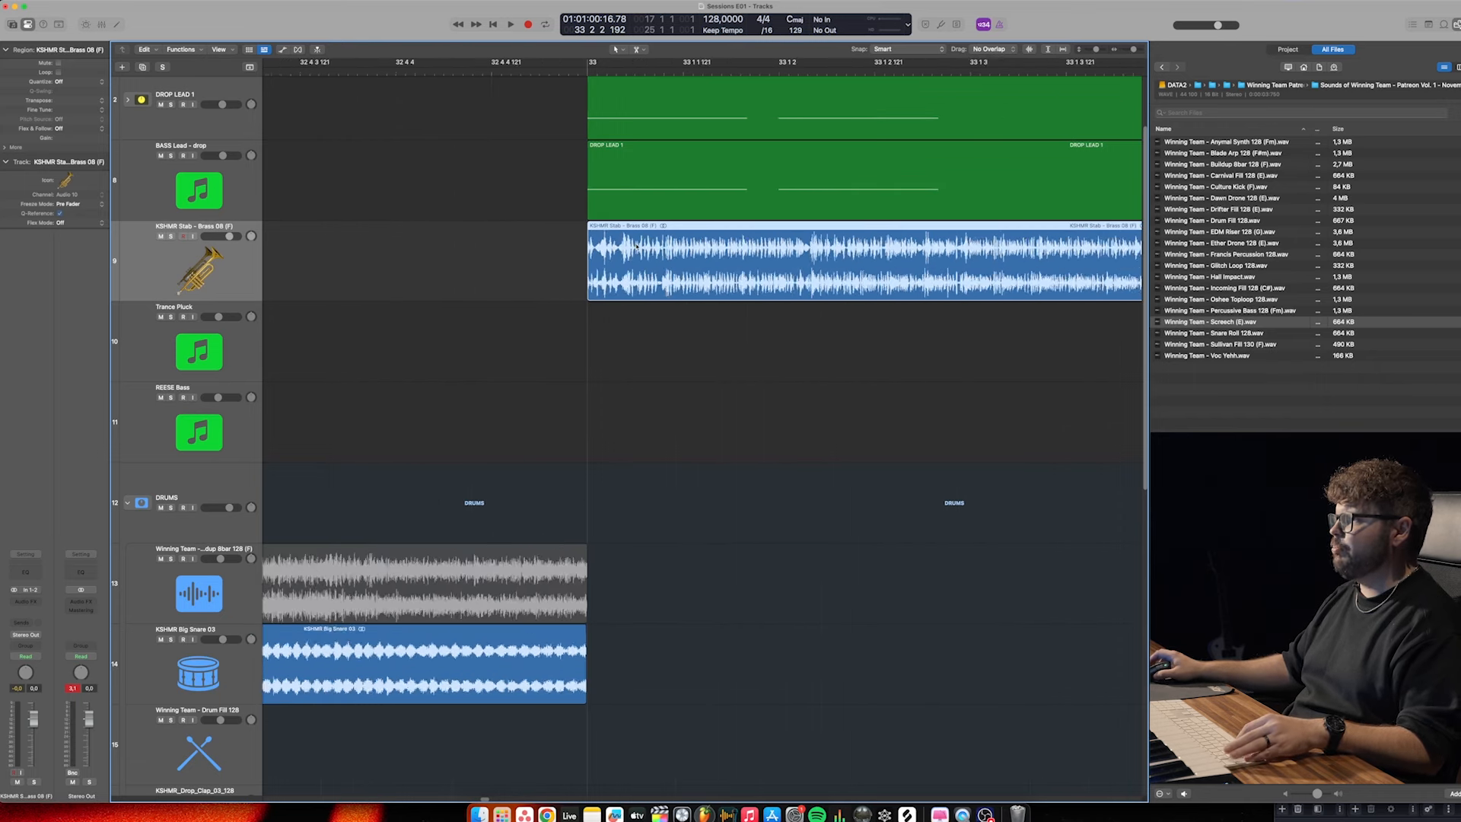
scroll(637, 245, "down", 2)
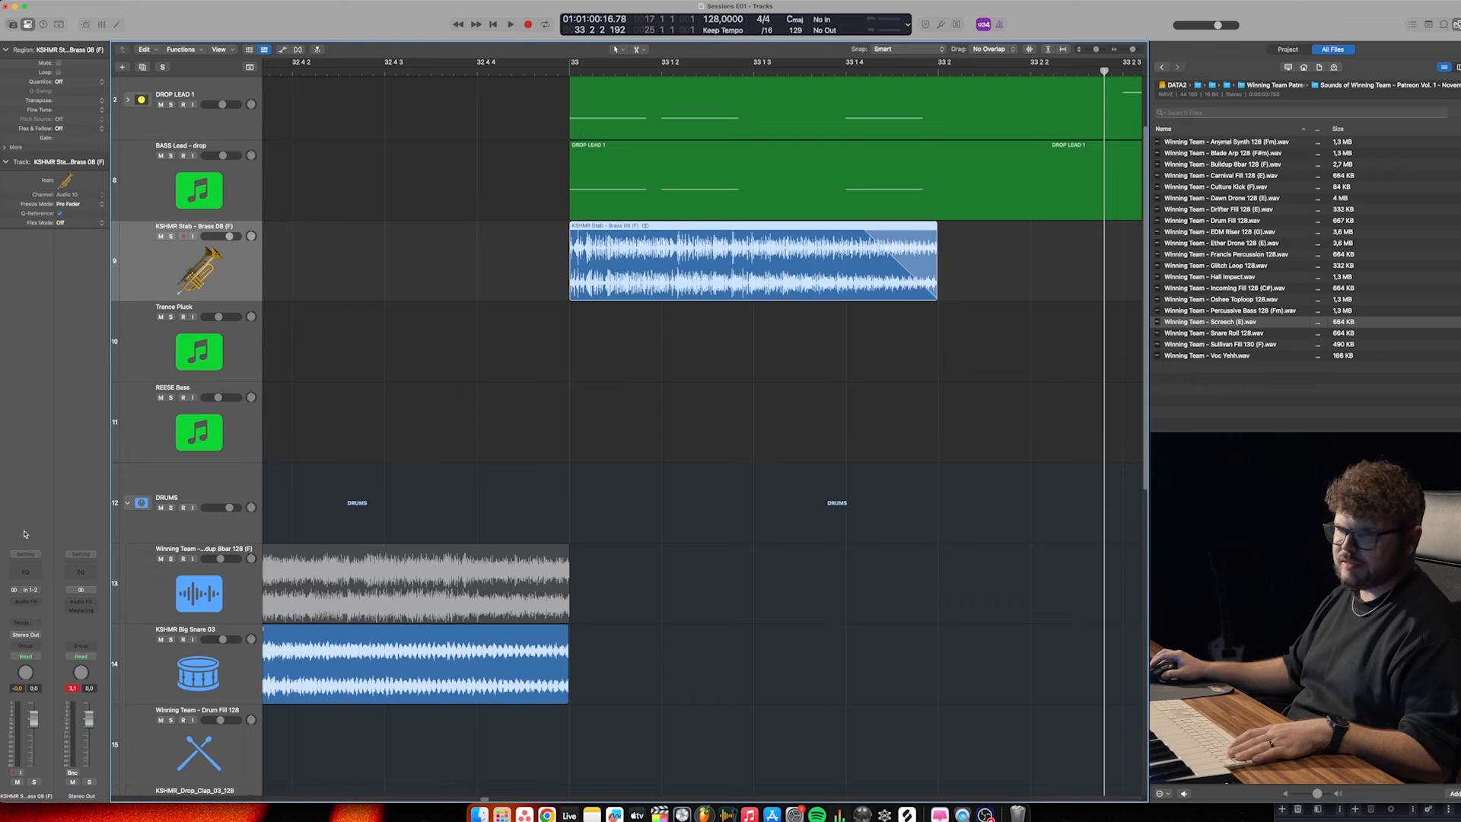
key("ctrl+space")
type("lfo")
key("Return")
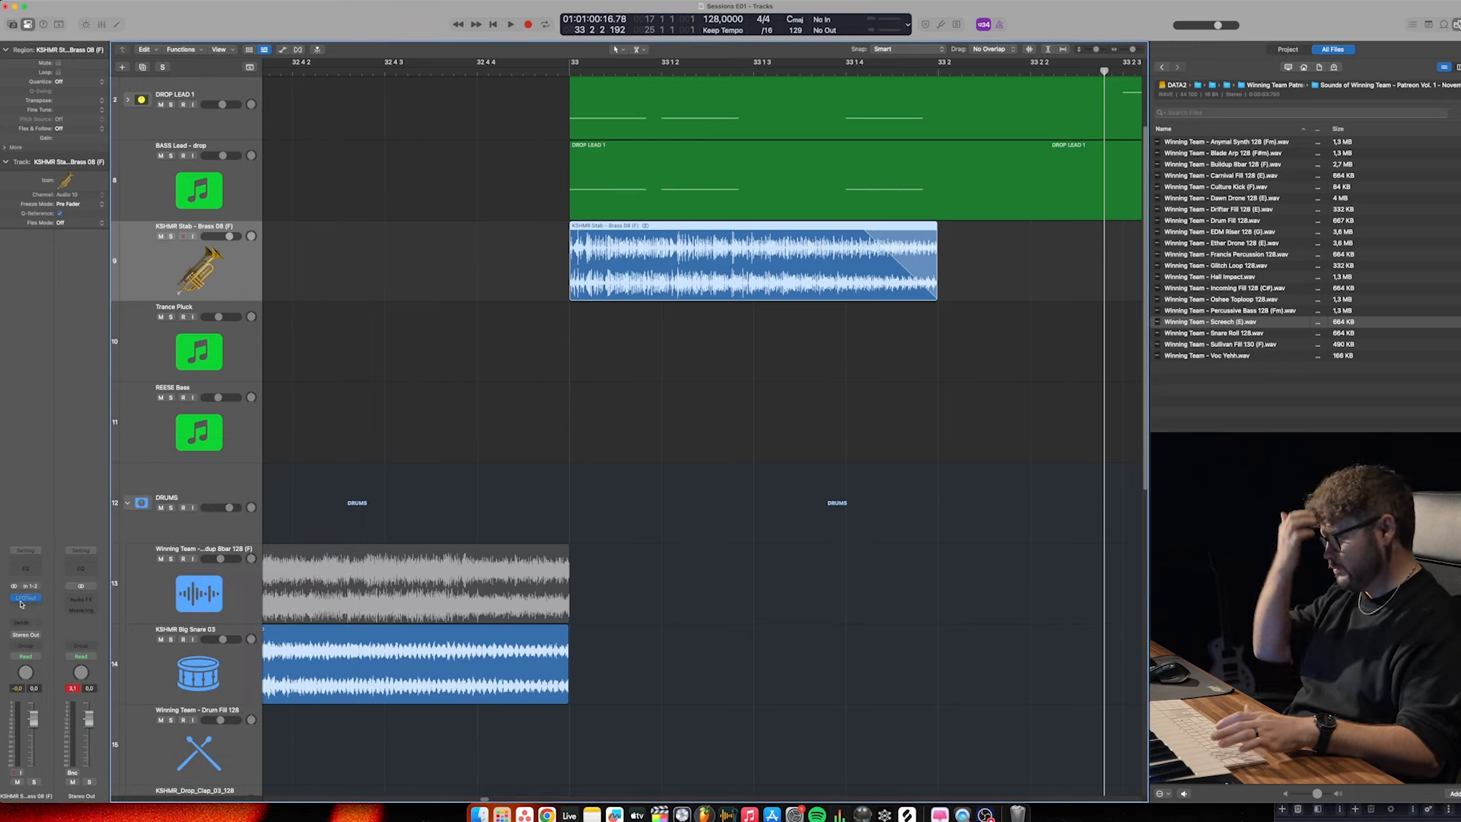
left_click(34, 600)
left_click_drag(691, 126, 823, 391)
key("super+Left")
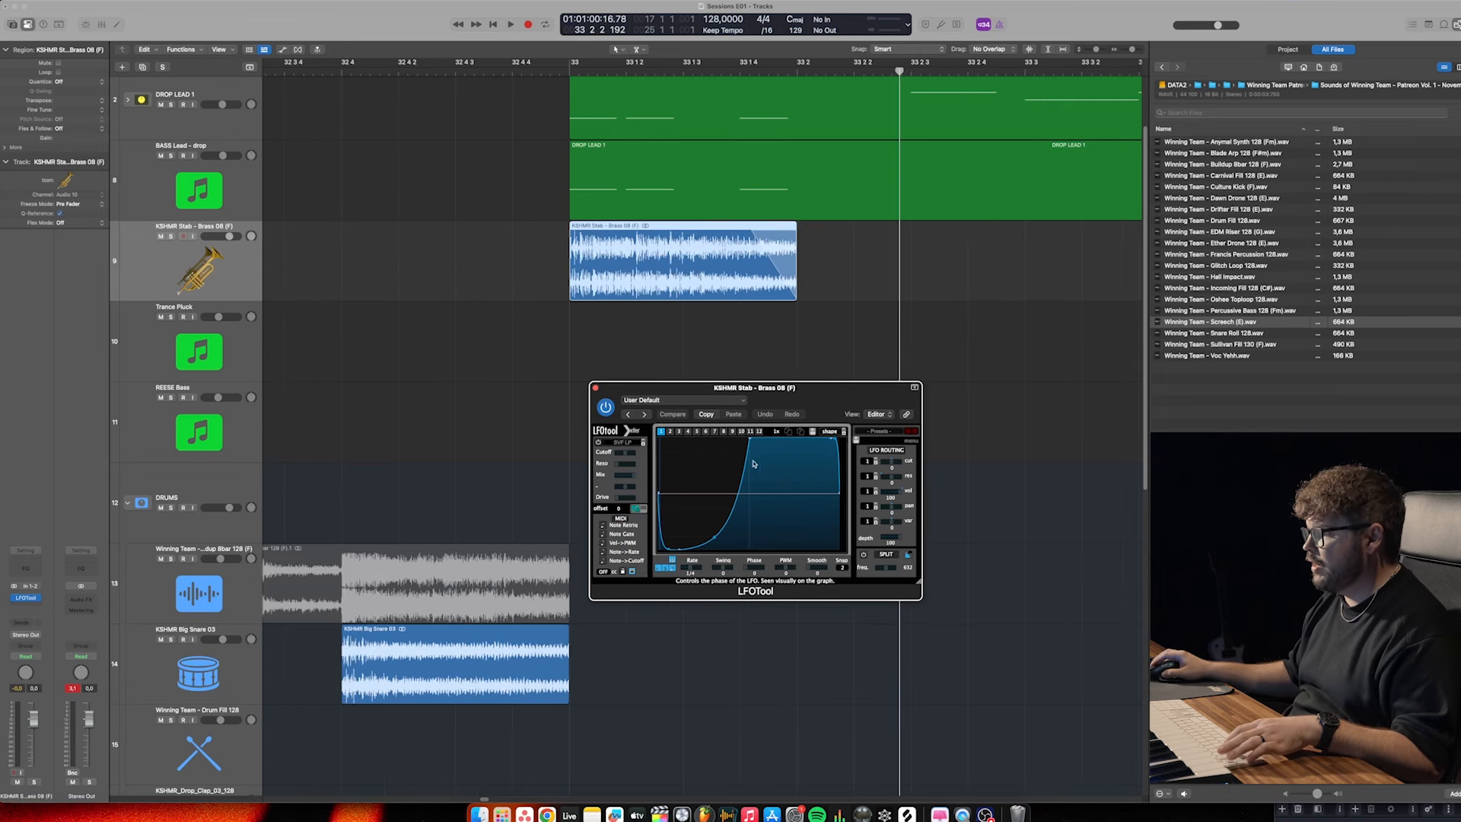
Reshape the LFOTool volume curve so it rises to full level much earlier in the cycle, checking it with playback into bar 33
left_click_drag(751, 441, 690, 419)
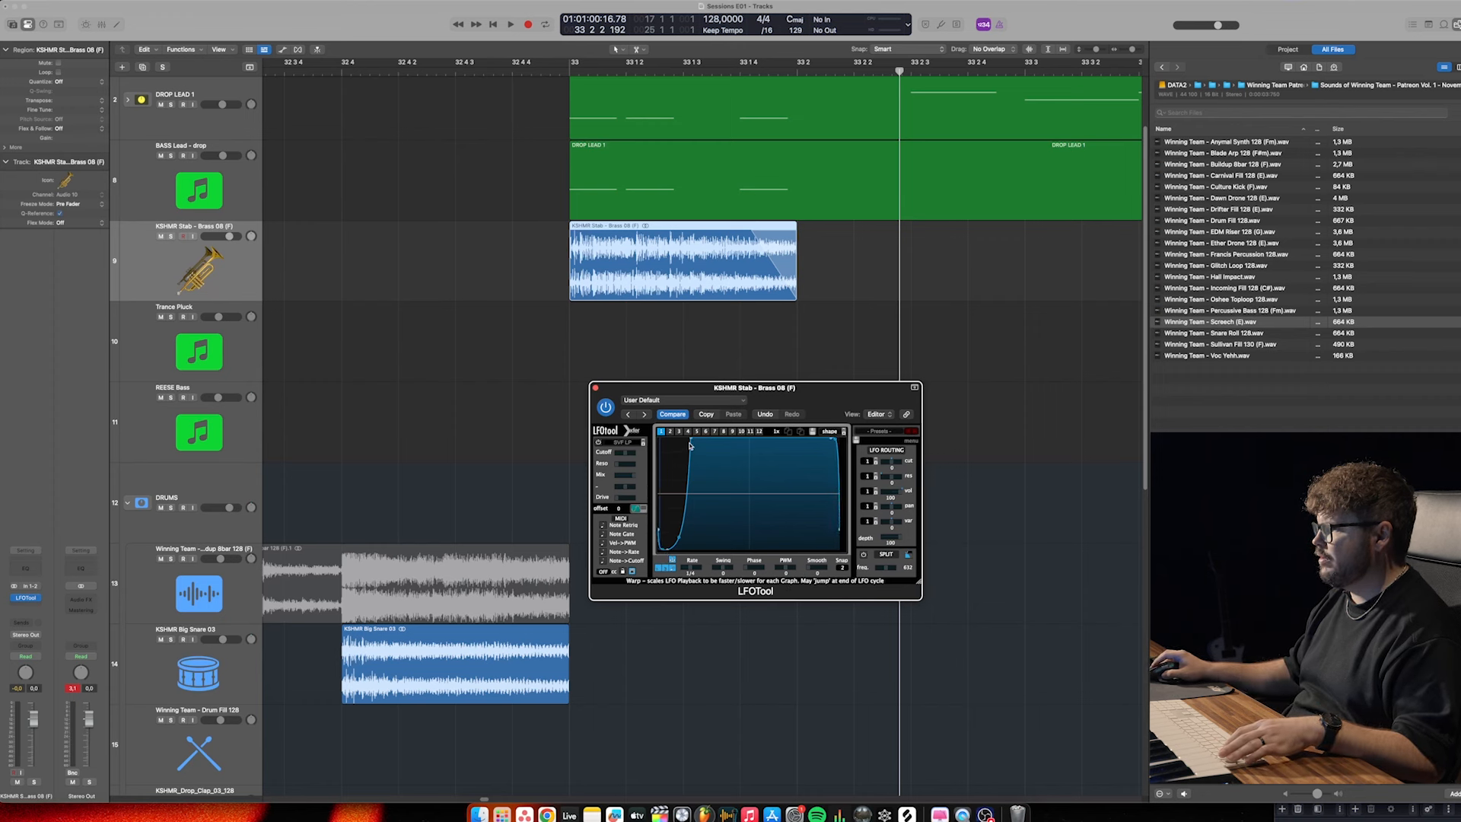
left_click(541, 71)
key("space")
key("space")
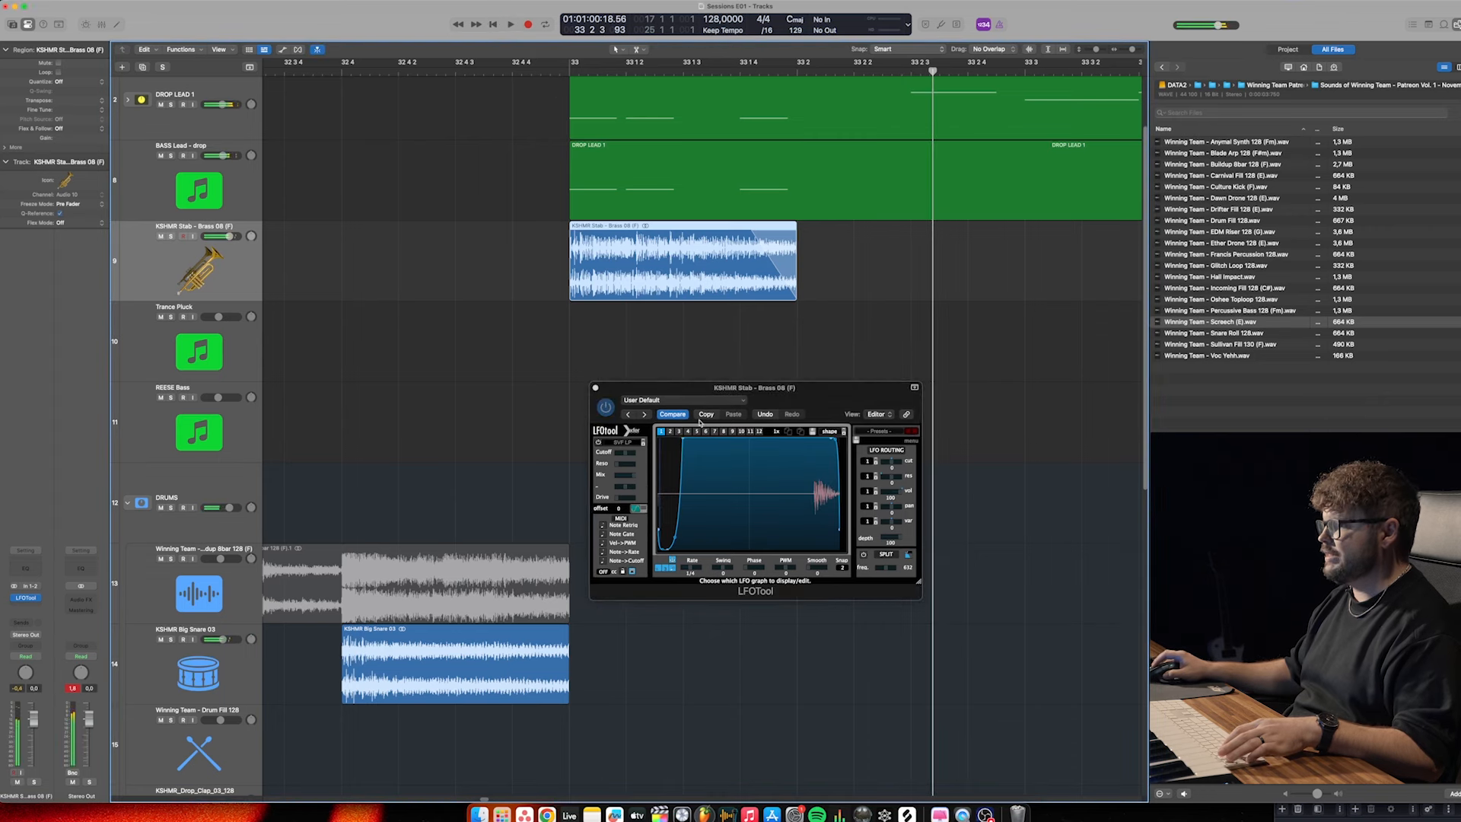
left_click(683, 444)
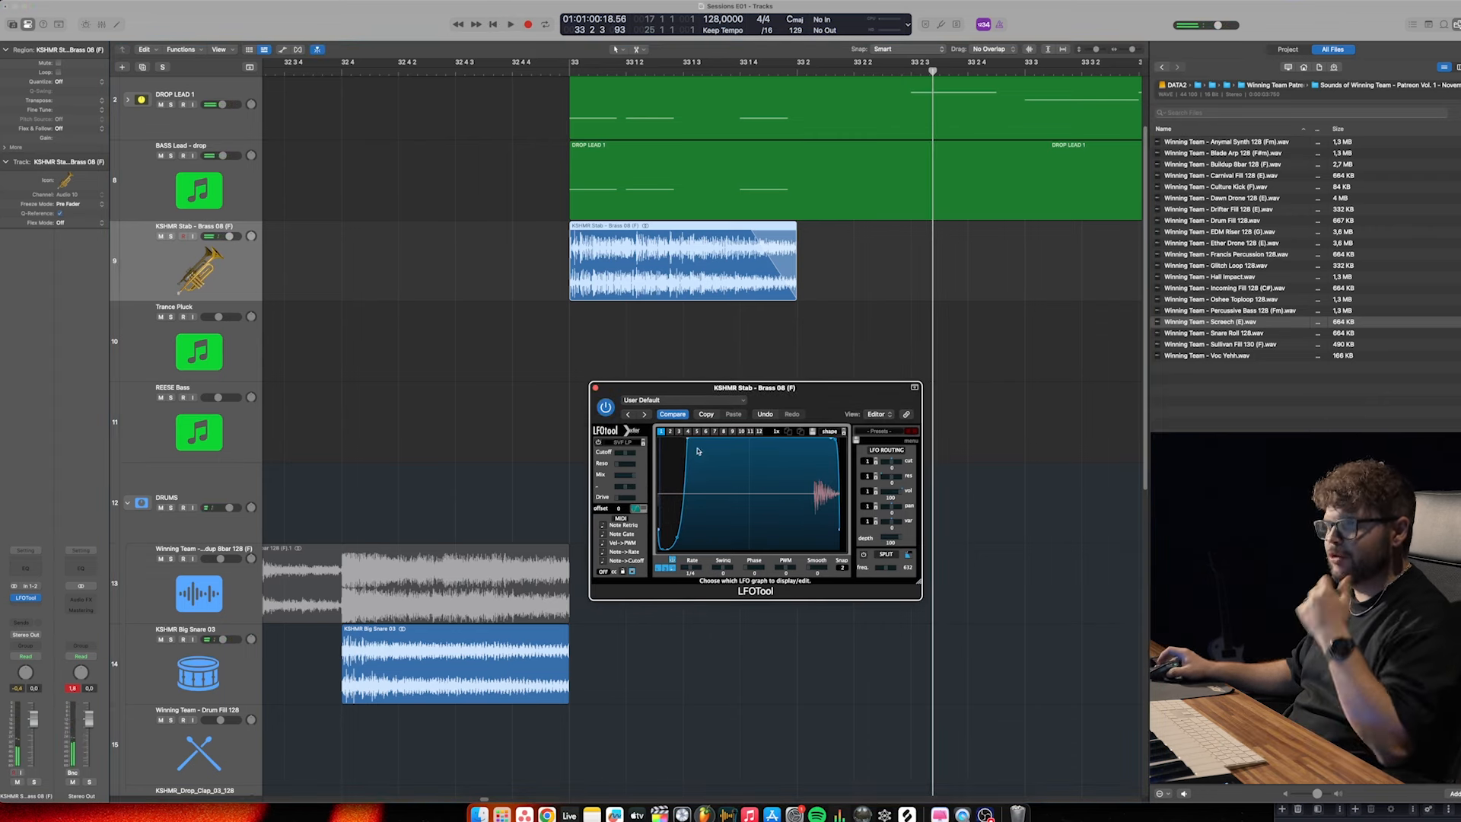
left_click(466, 72)
key("space")
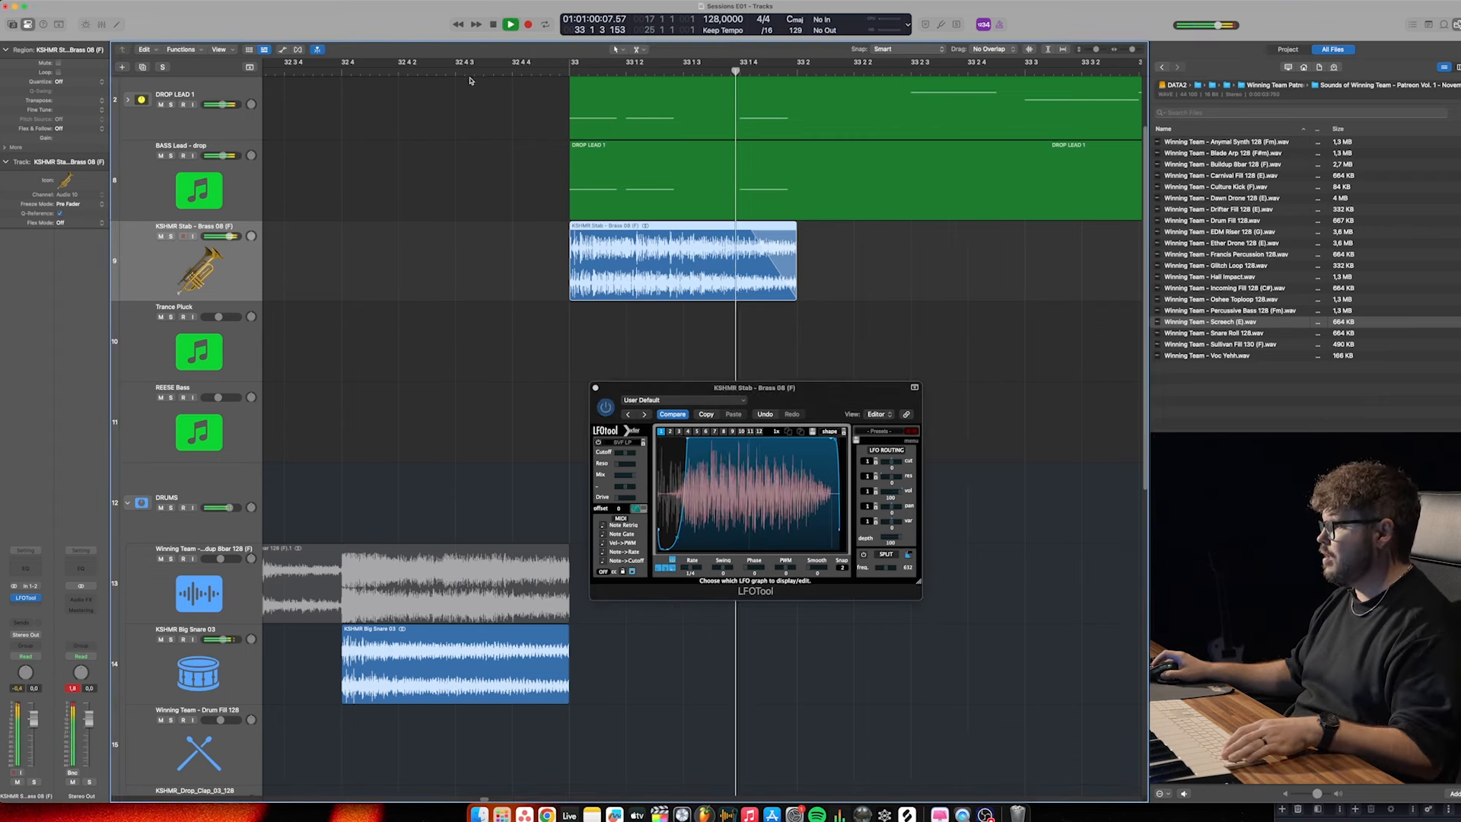
key("space")
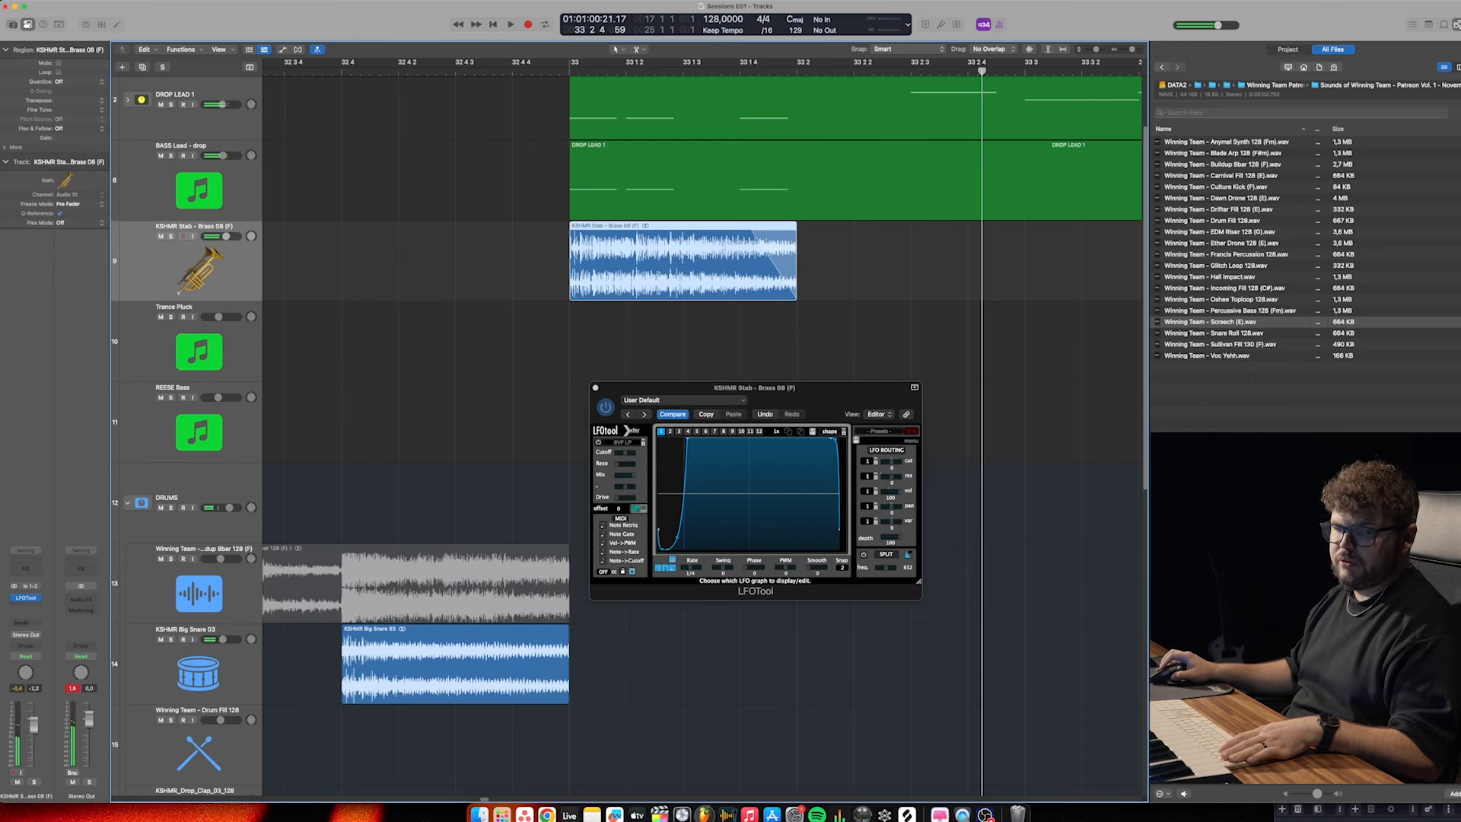
Lower the brass stab track's volume to about -4.3 dB while playing the transition into the drop
left_click(72, 689)
left_click(389, 73)
key("space")
scroll(545, 343, "down", 5)
key("space")
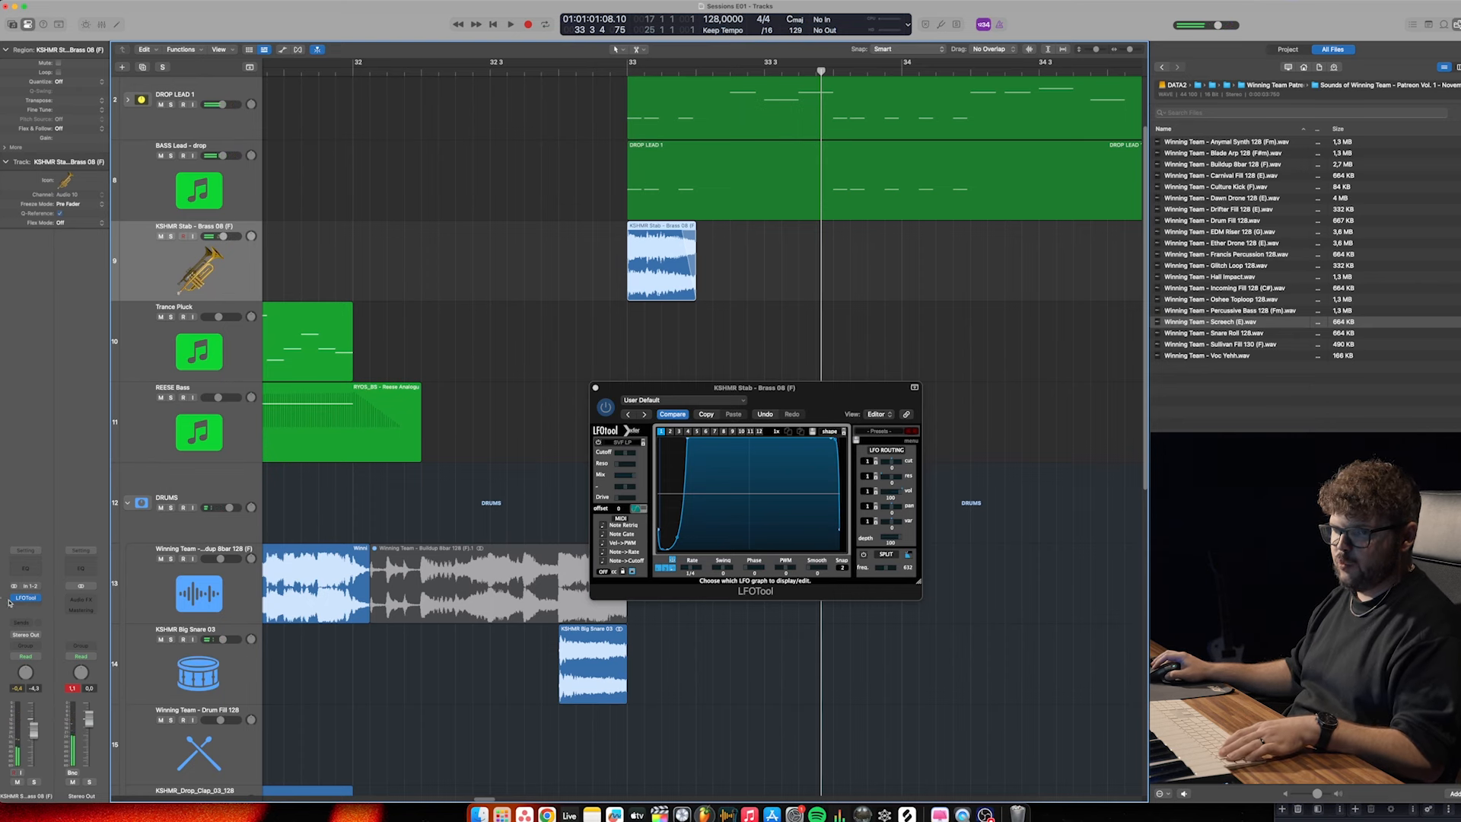
Add ValhallaVintageVerb to the brass stab track with its mix at 16.8%
left_click(35, 606)
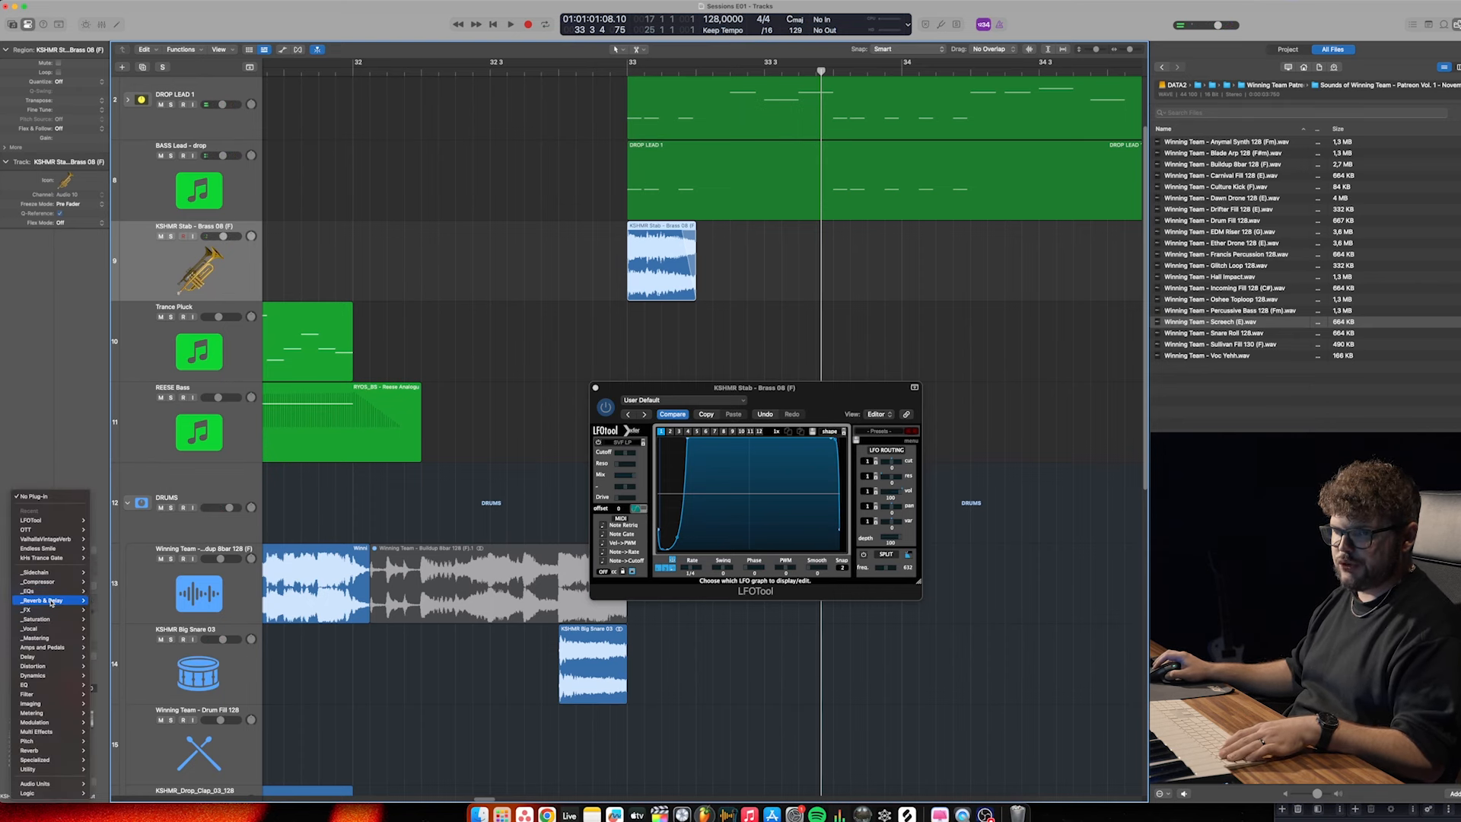
mouse_move(51, 601)
left_click(181, 676)
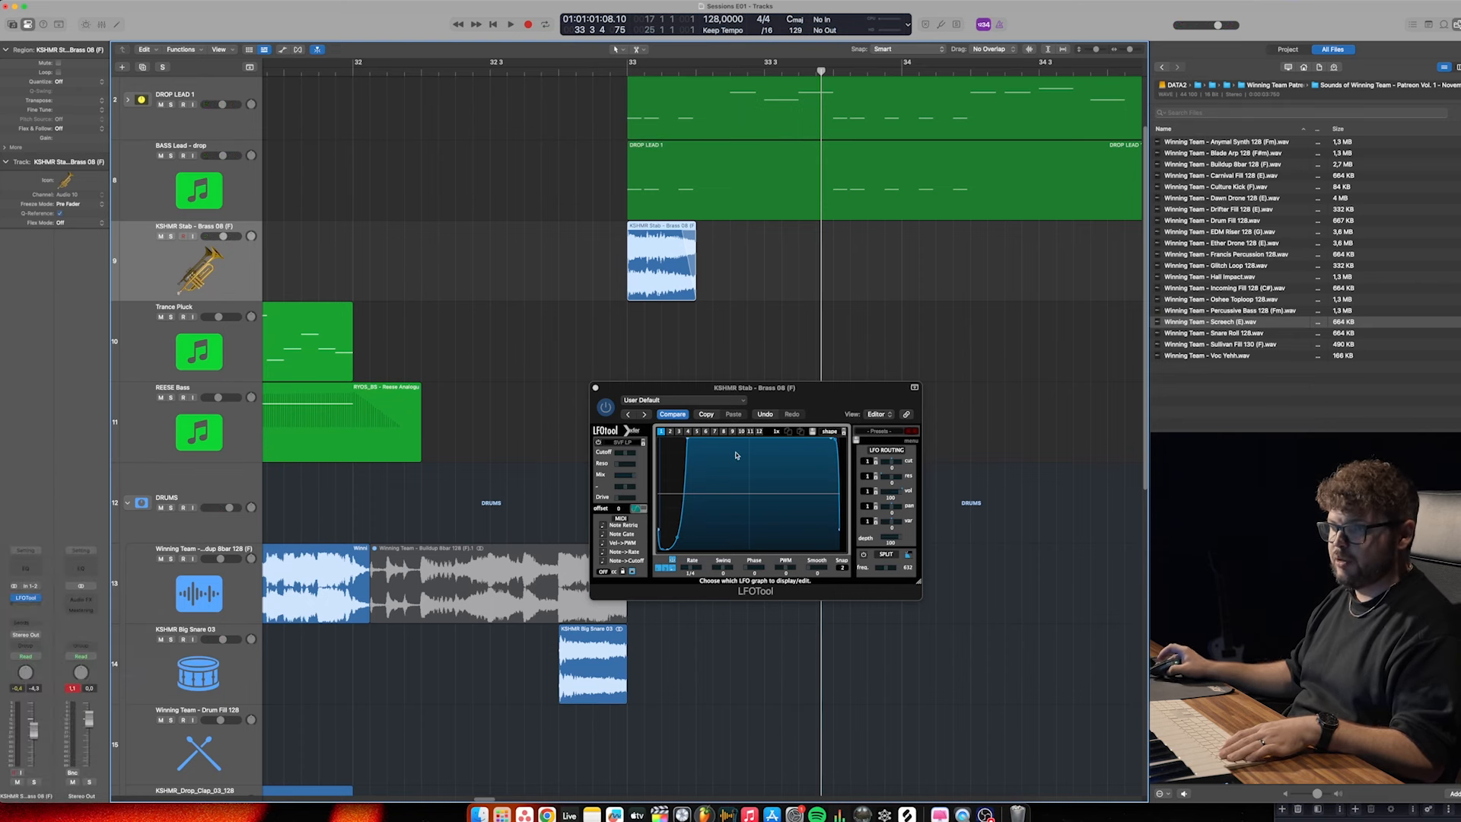
left_click_drag(495, 219, 495, 202)
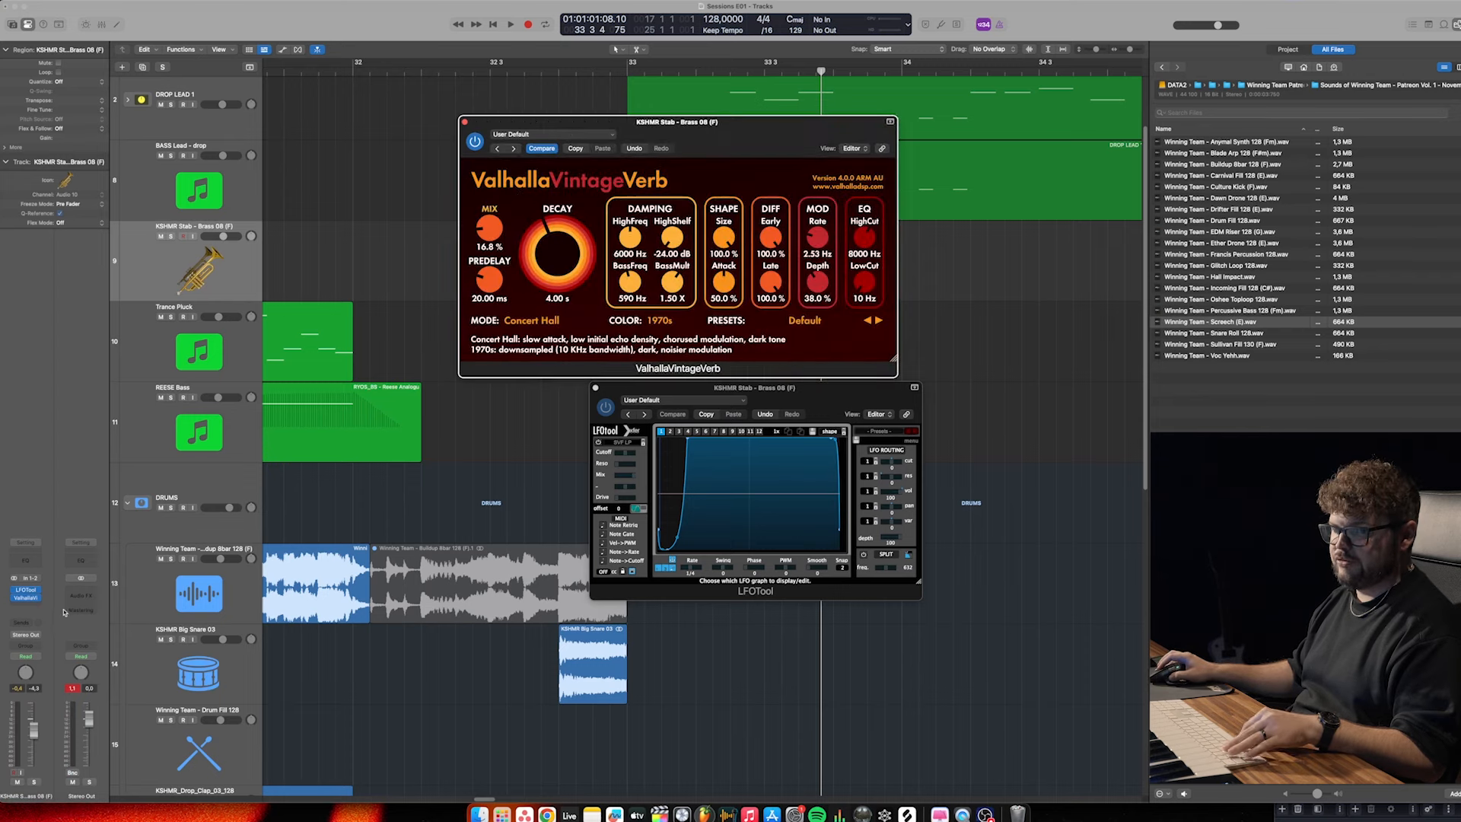
Show the mixer, move LFOTool after ValhallaVintageVerb in the brass stab's effects chain and close the LFOTool window
key("x")
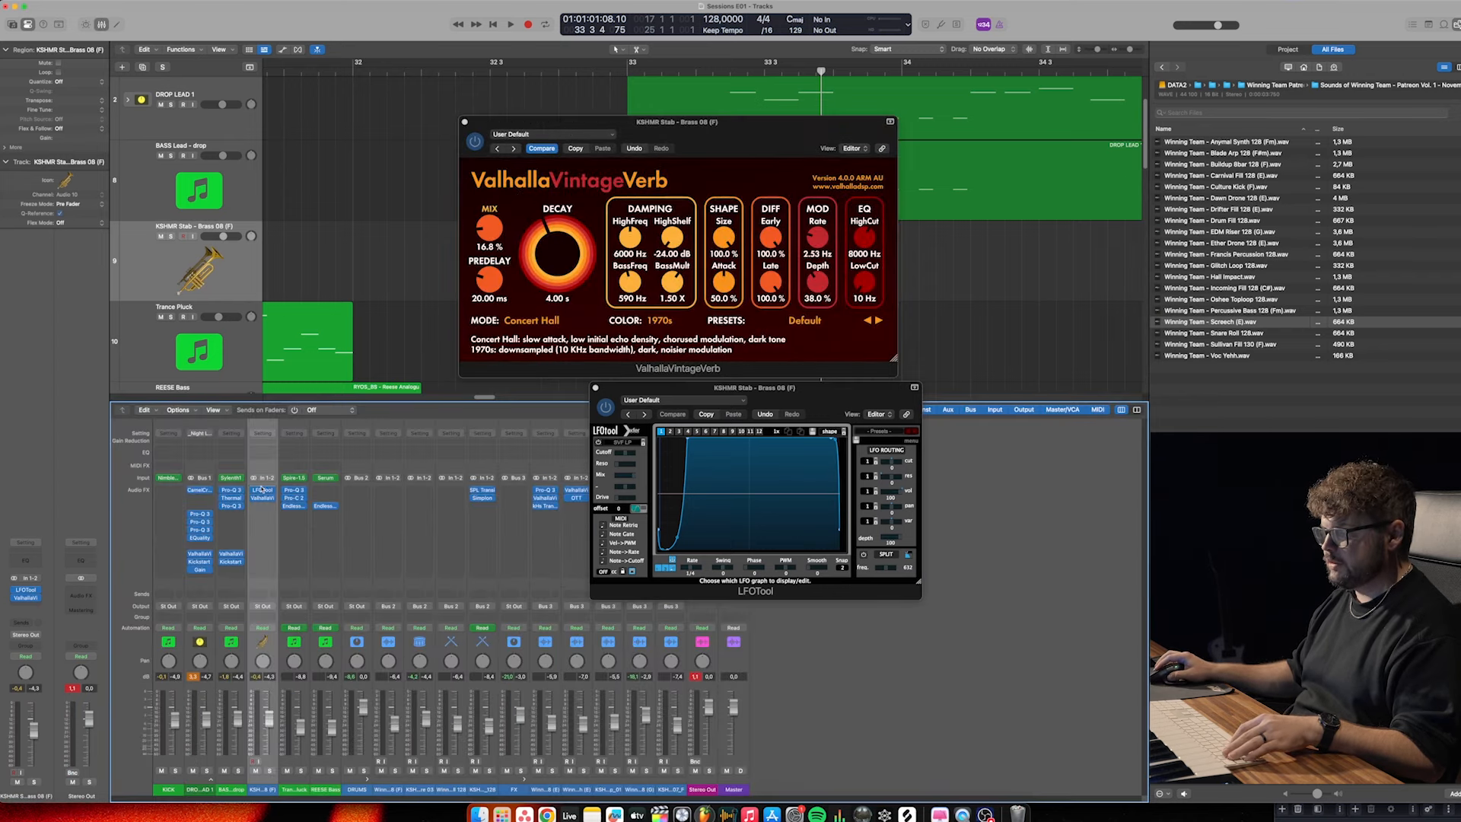
left_click_drag(263, 493, 264, 530)
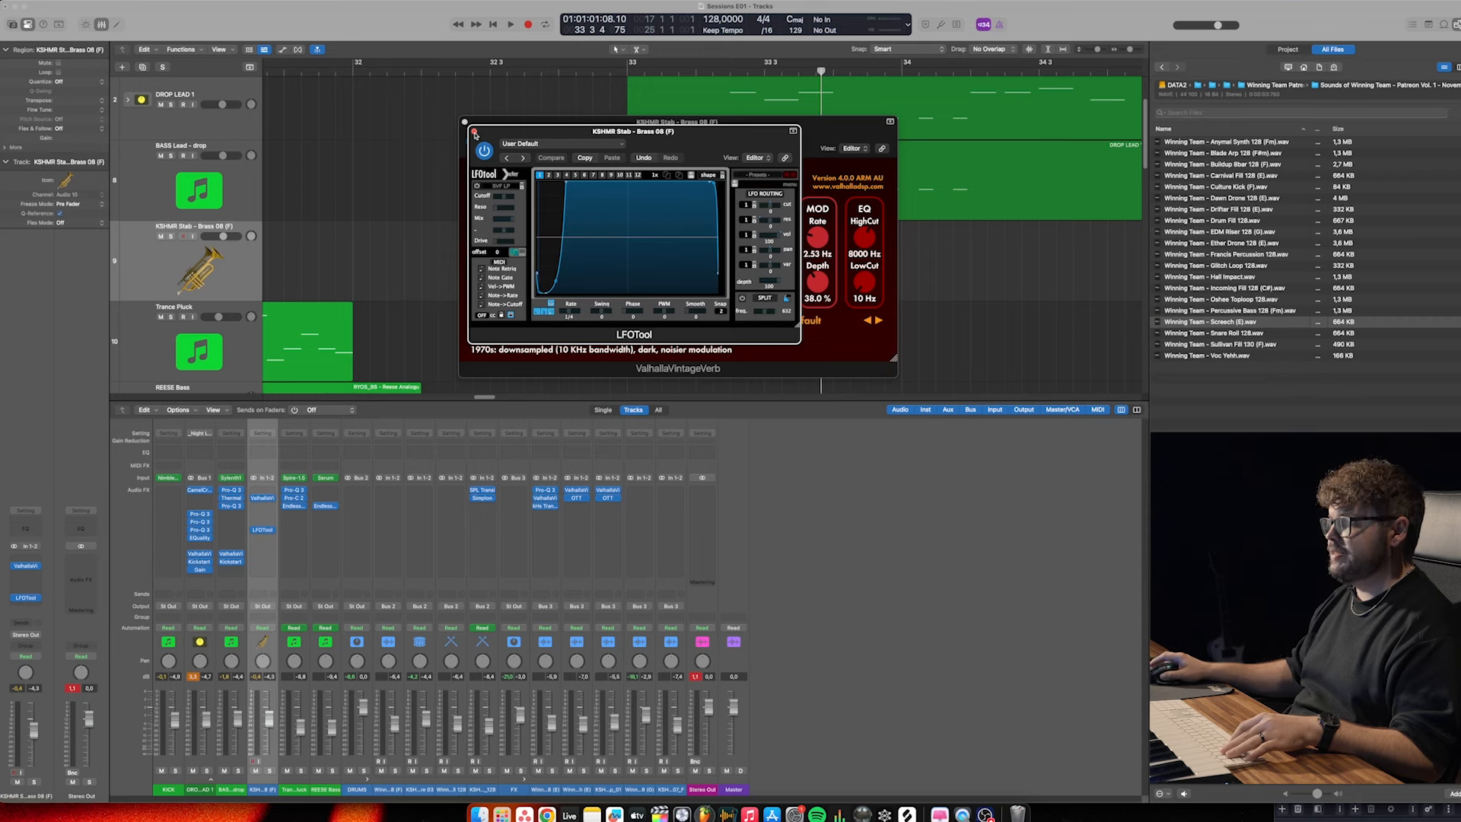
left_click(474, 132)
Set the reverb's LowCut to 600 Hz and play the brass stab soloed from just before bar 33
left_click_drag(715, 123, 716, 247)
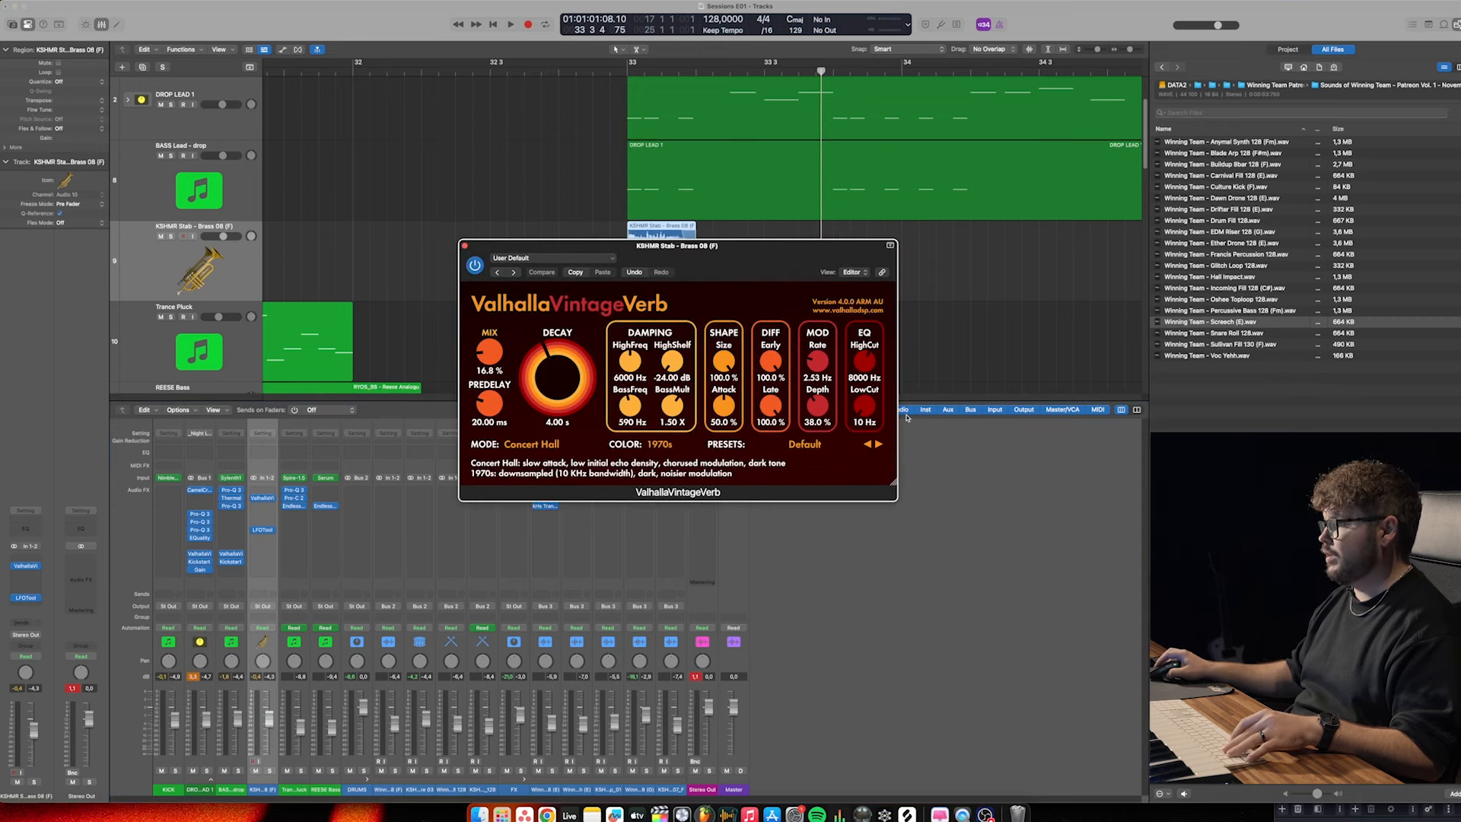
left_click_drag(863, 411, 852, 380)
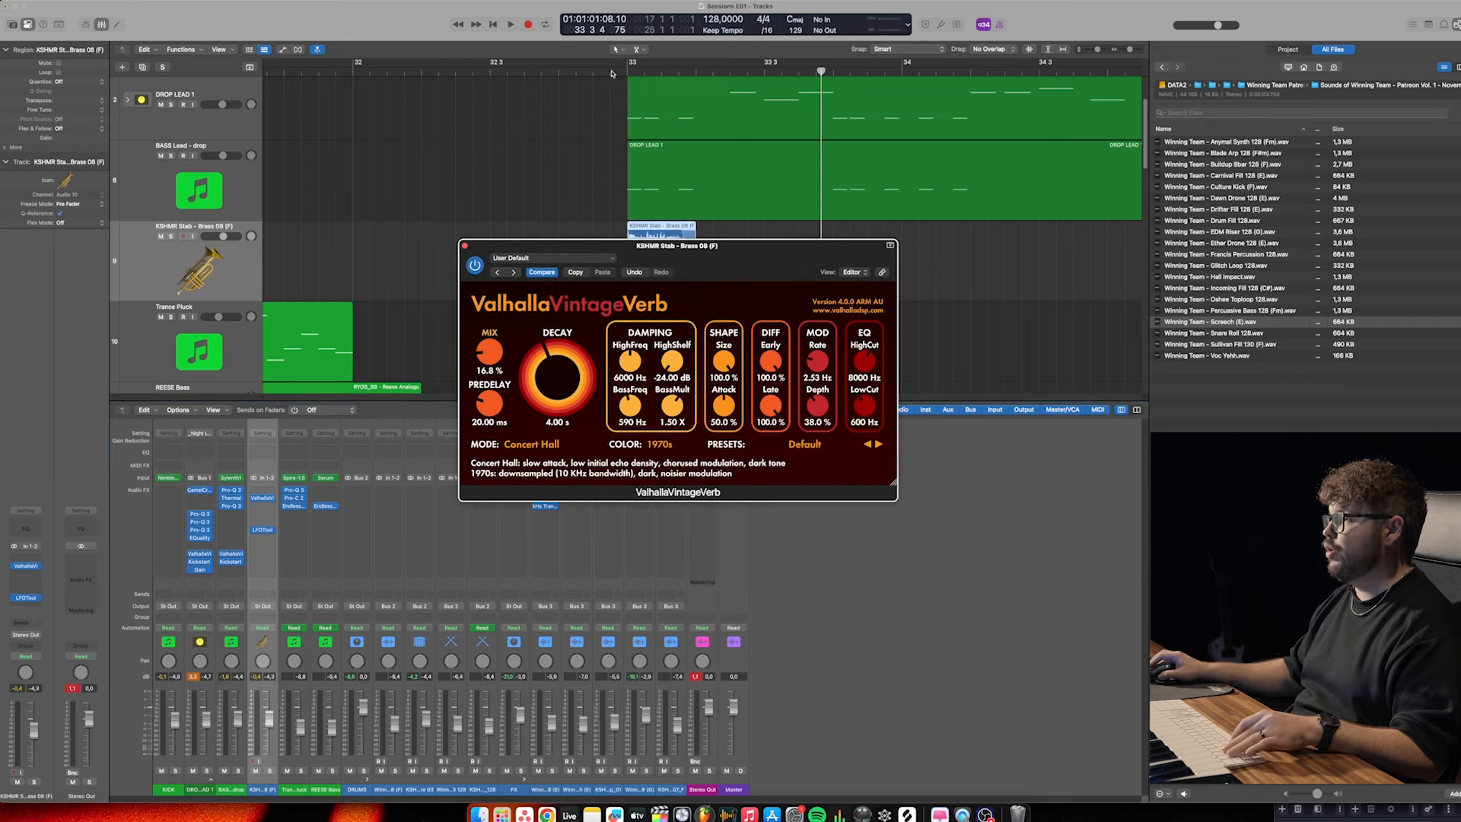
key("s")
left_click(612, 74)
key("space")
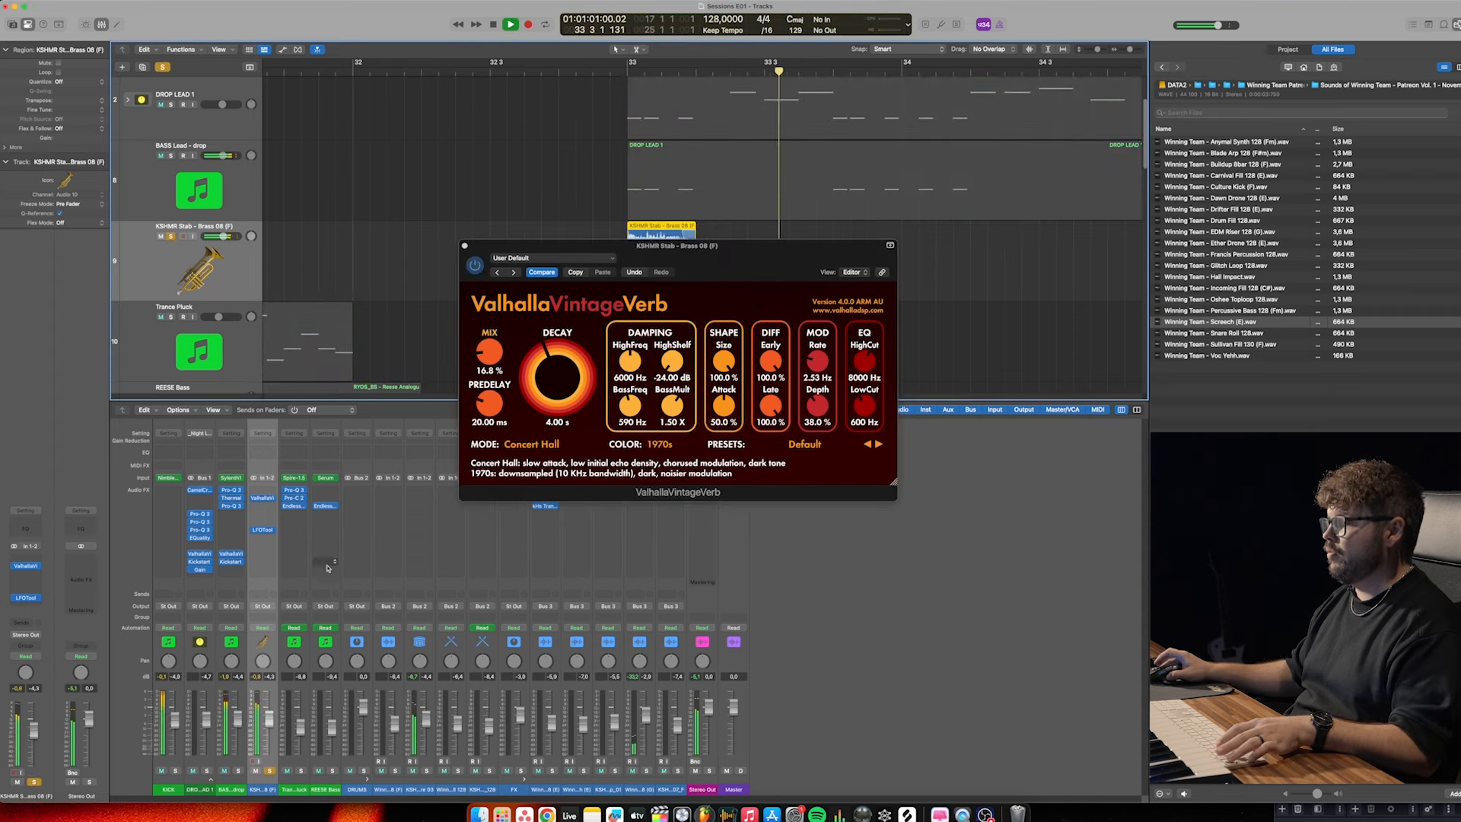
Close the ValhallaVintageVerb window and take the brass stab track out of solo
left_click(264, 507)
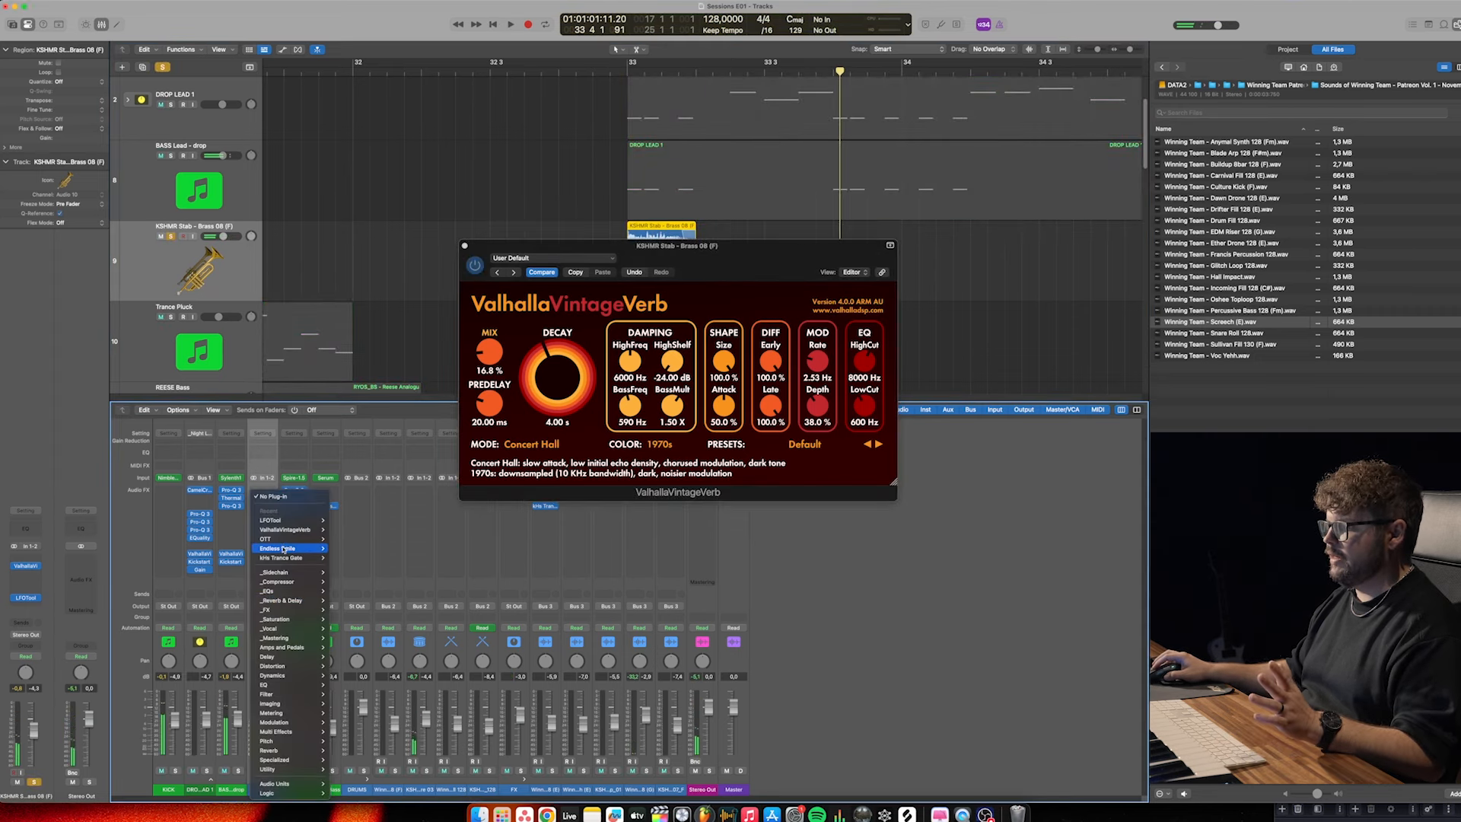
left_click(270, 519)
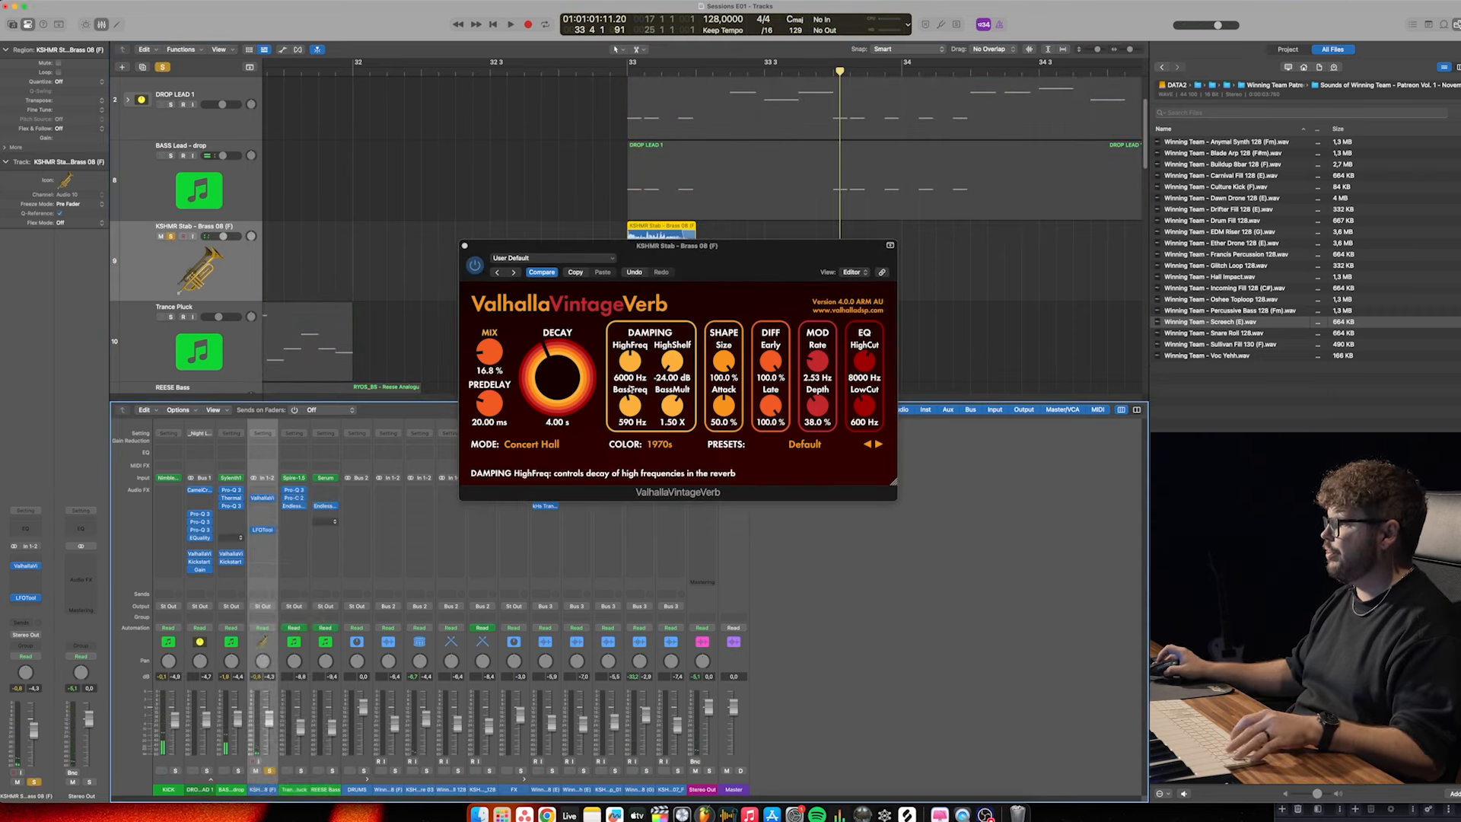
left_click(464, 245)
key("s")
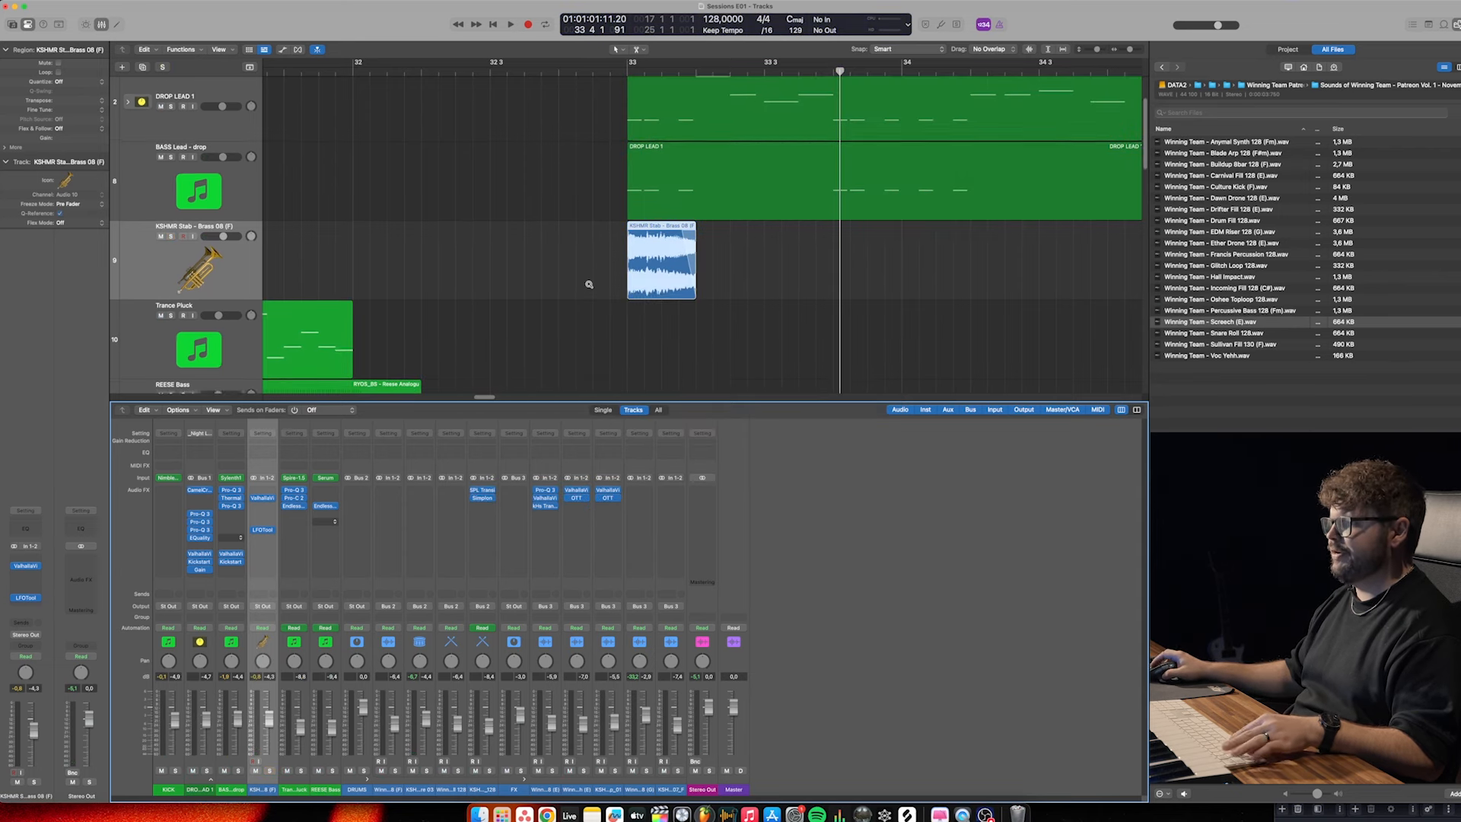
Play the drop from bar 33 and copy the brass stab region to bar 35
scroll(673, 317, "right", 4)
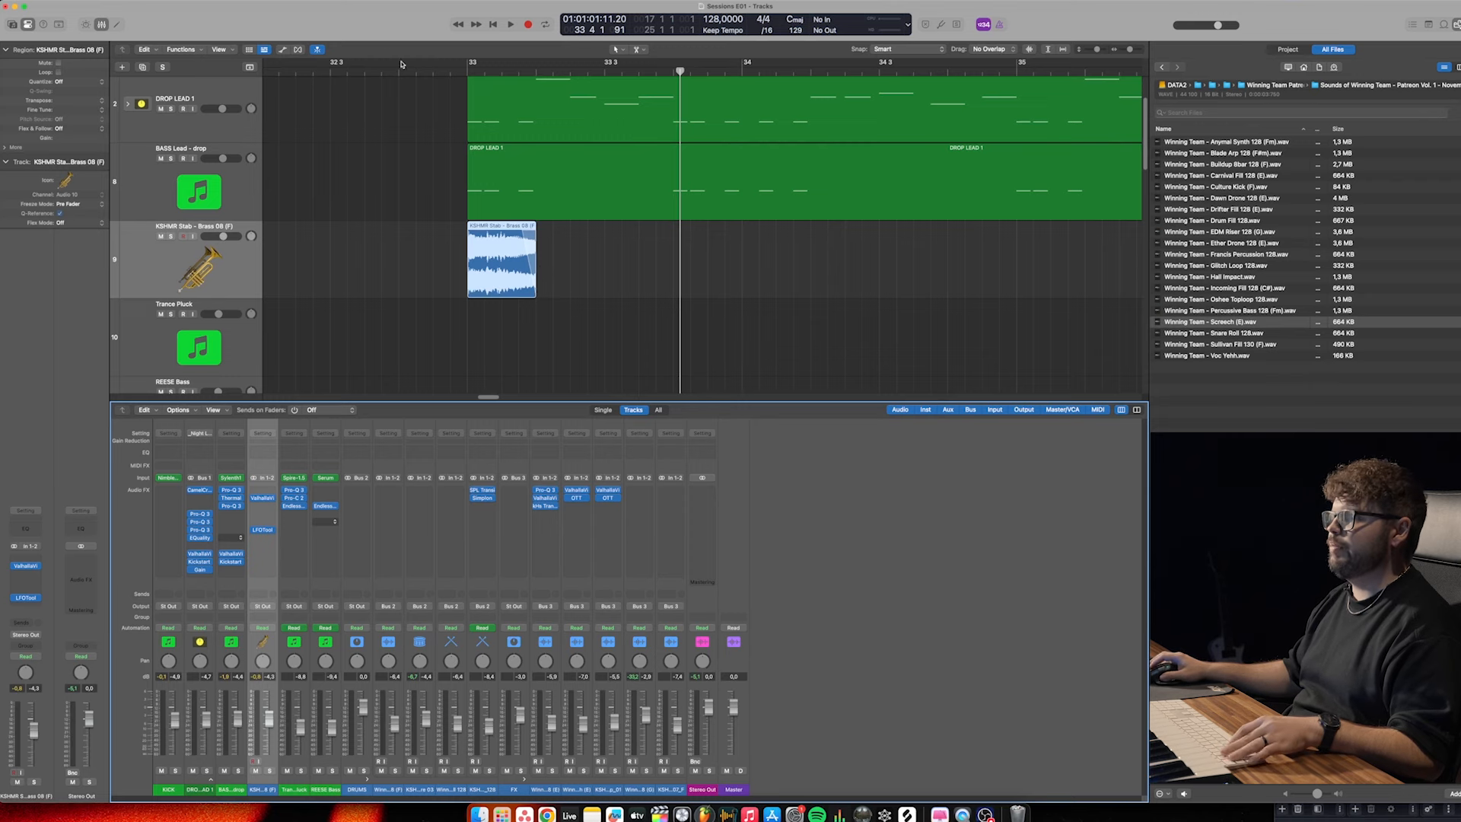
key("space")
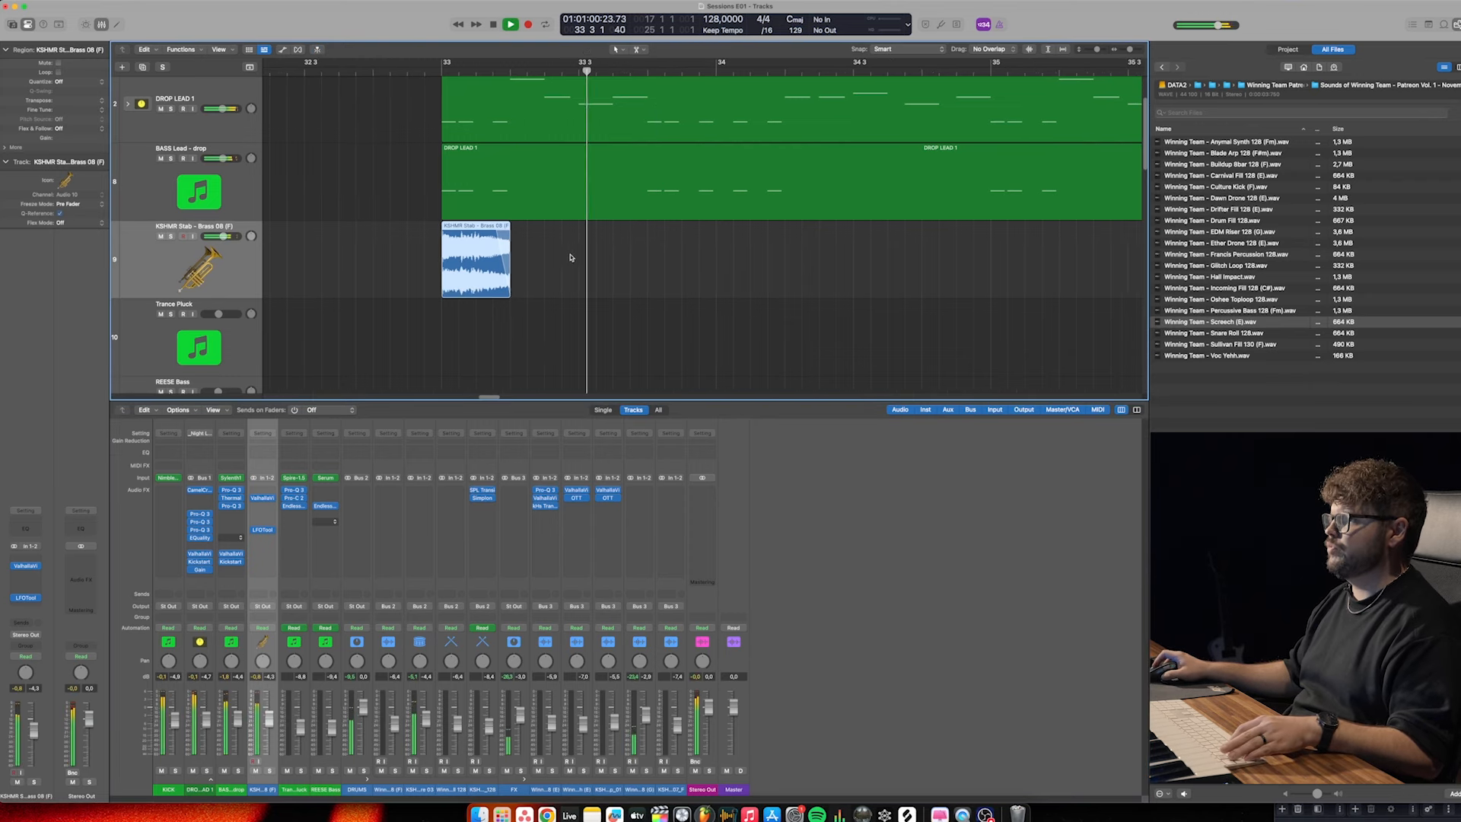
scroll(564, 252, "right", 1)
scroll(609, 301, "down", 2)
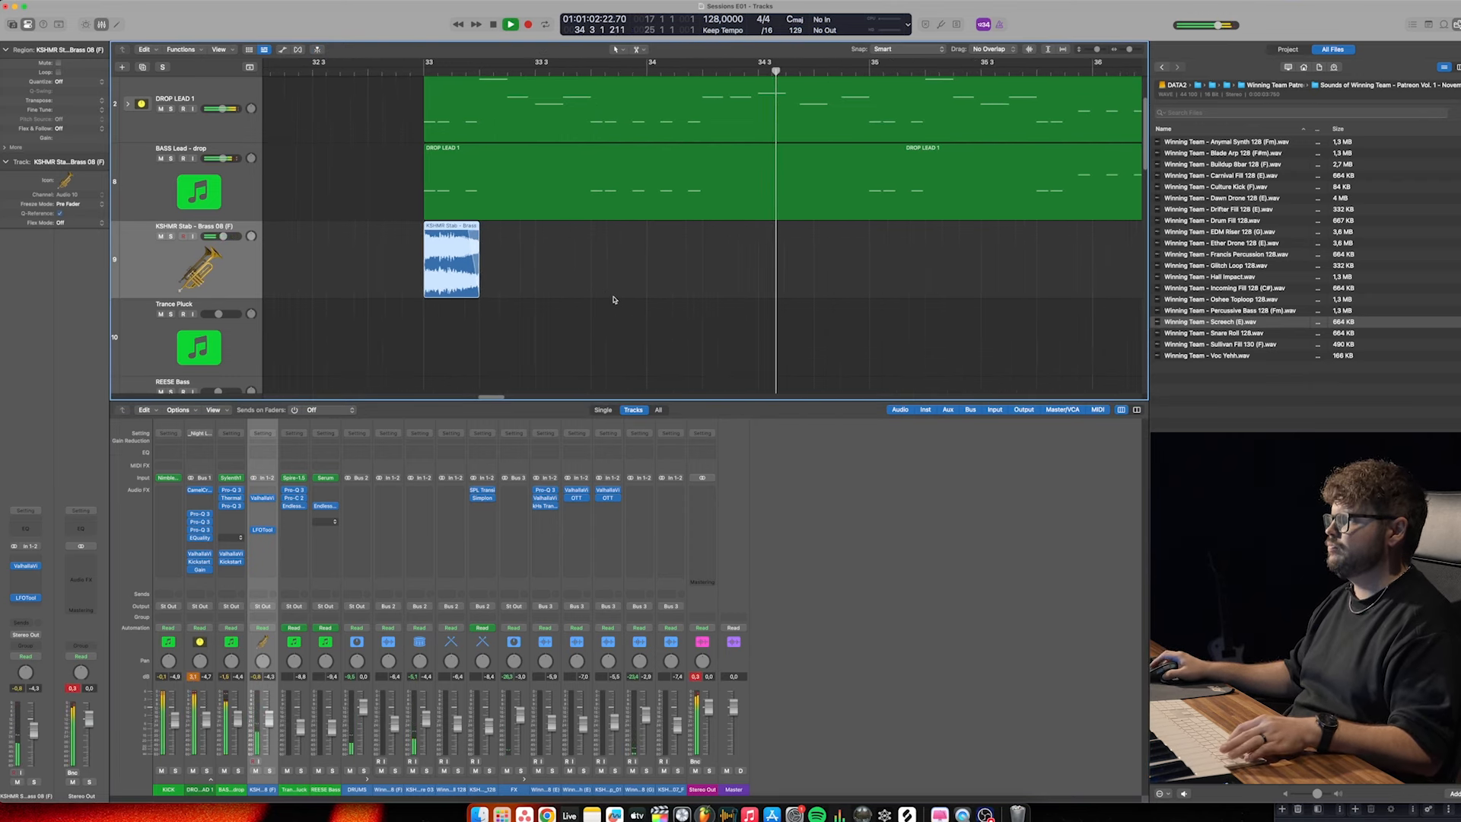
key("space")
left_click_drag(448, 282, 896, 283)
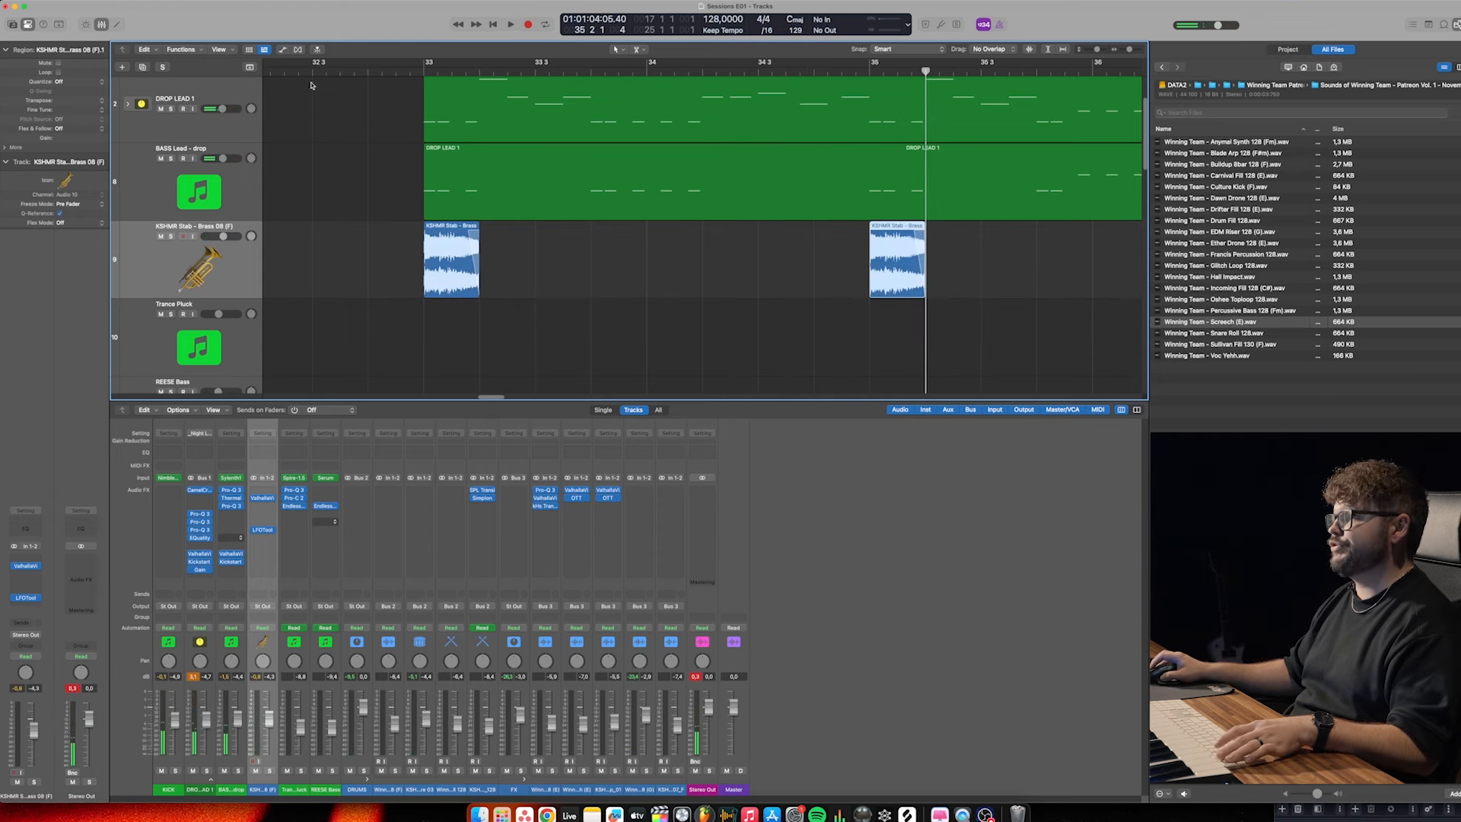
Play the drop from bar 33 with both stabs and raise the DROP LEAD 1 volume to about -3.3 dB
left_click(423, 70)
key("space")
key("super+Up")
key("super+Up")
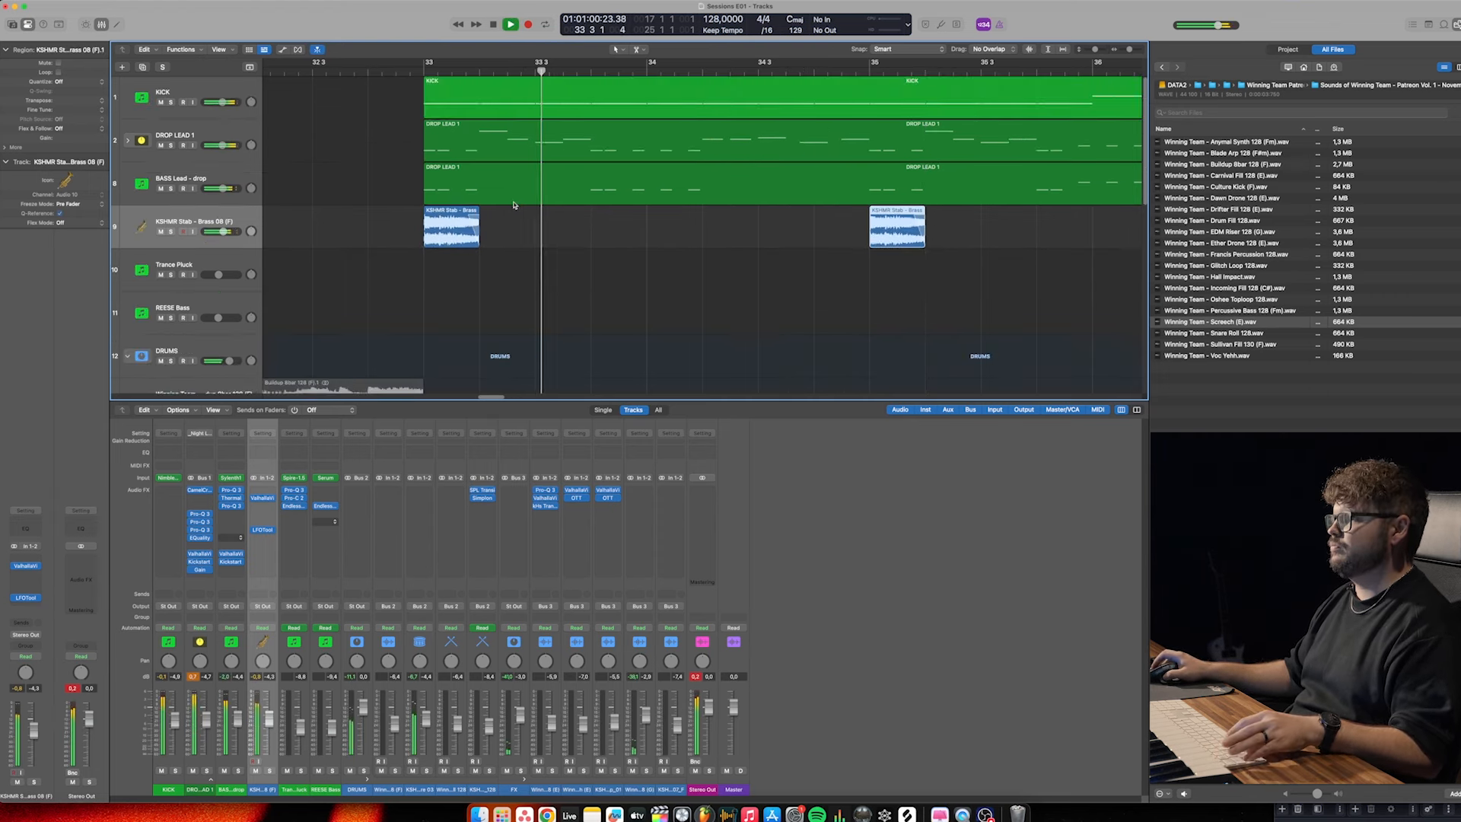
key("super+Left")
key("super+Left")
left_click(206, 724)
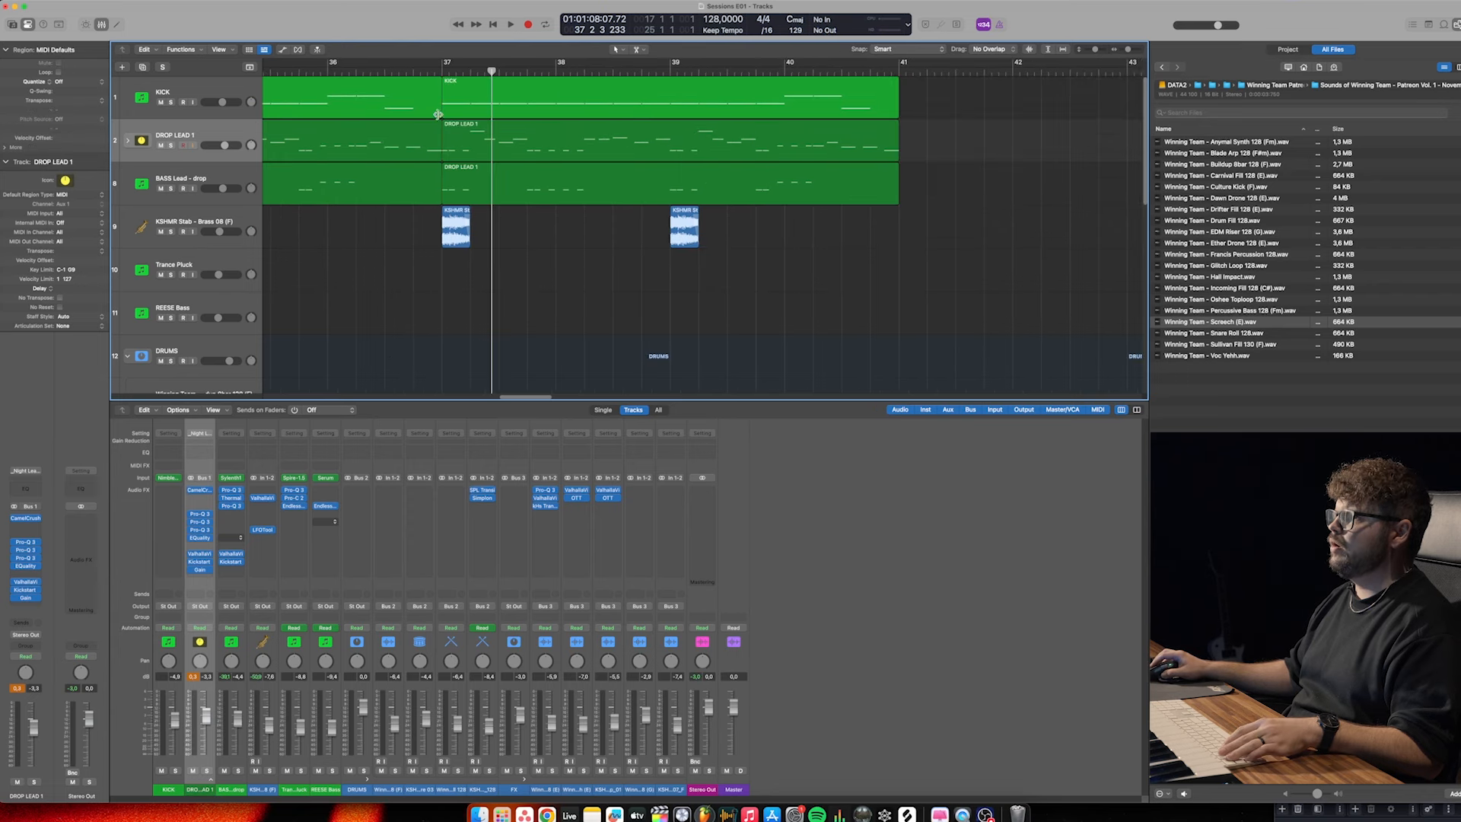
Trim the start of the KICK region at bar 37 by one beat and delete the brass stab at bar 37
left_click_drag(444, 113, 471, 114)
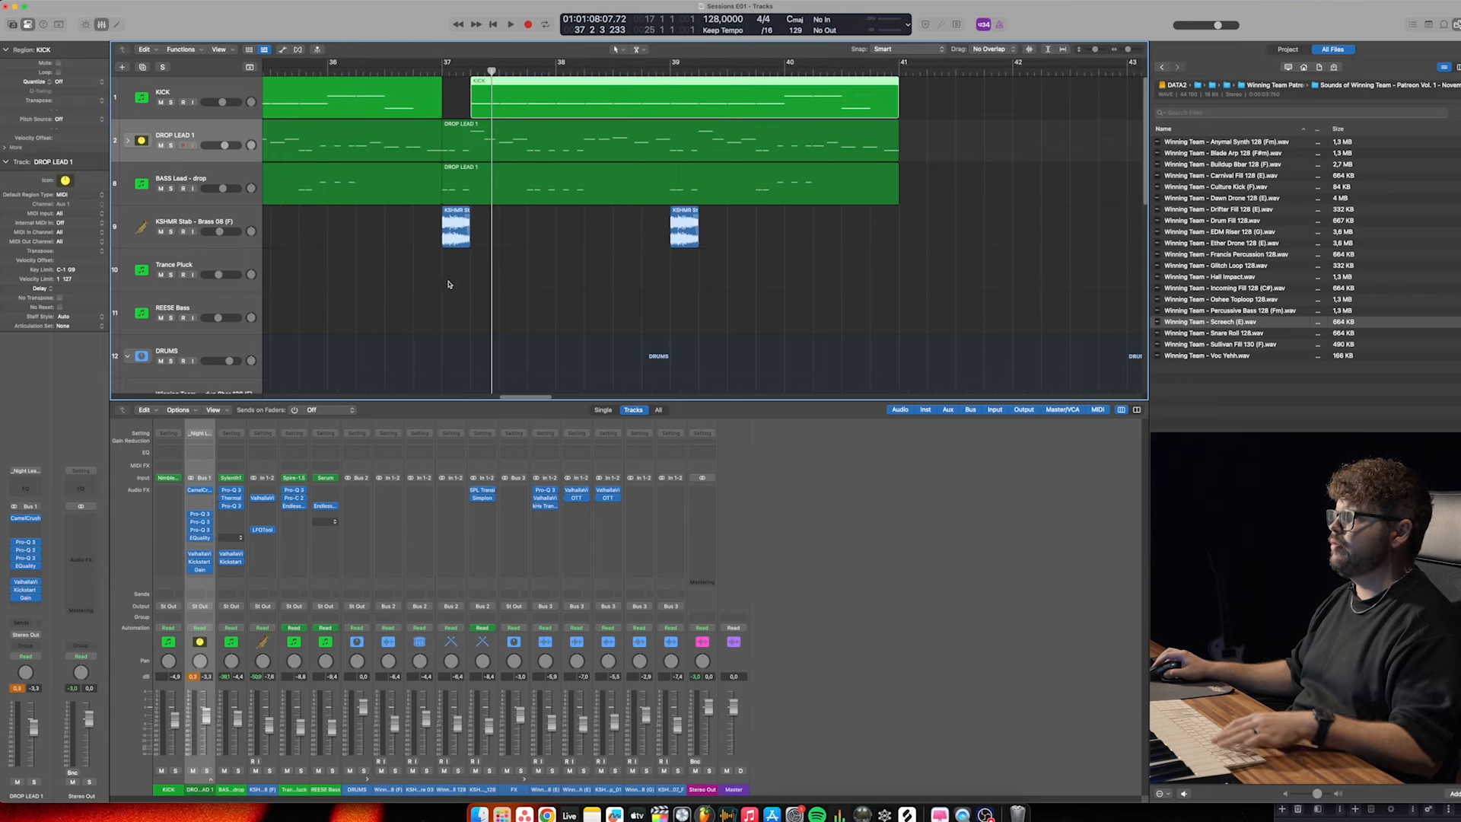
key("Delete")
key("space")
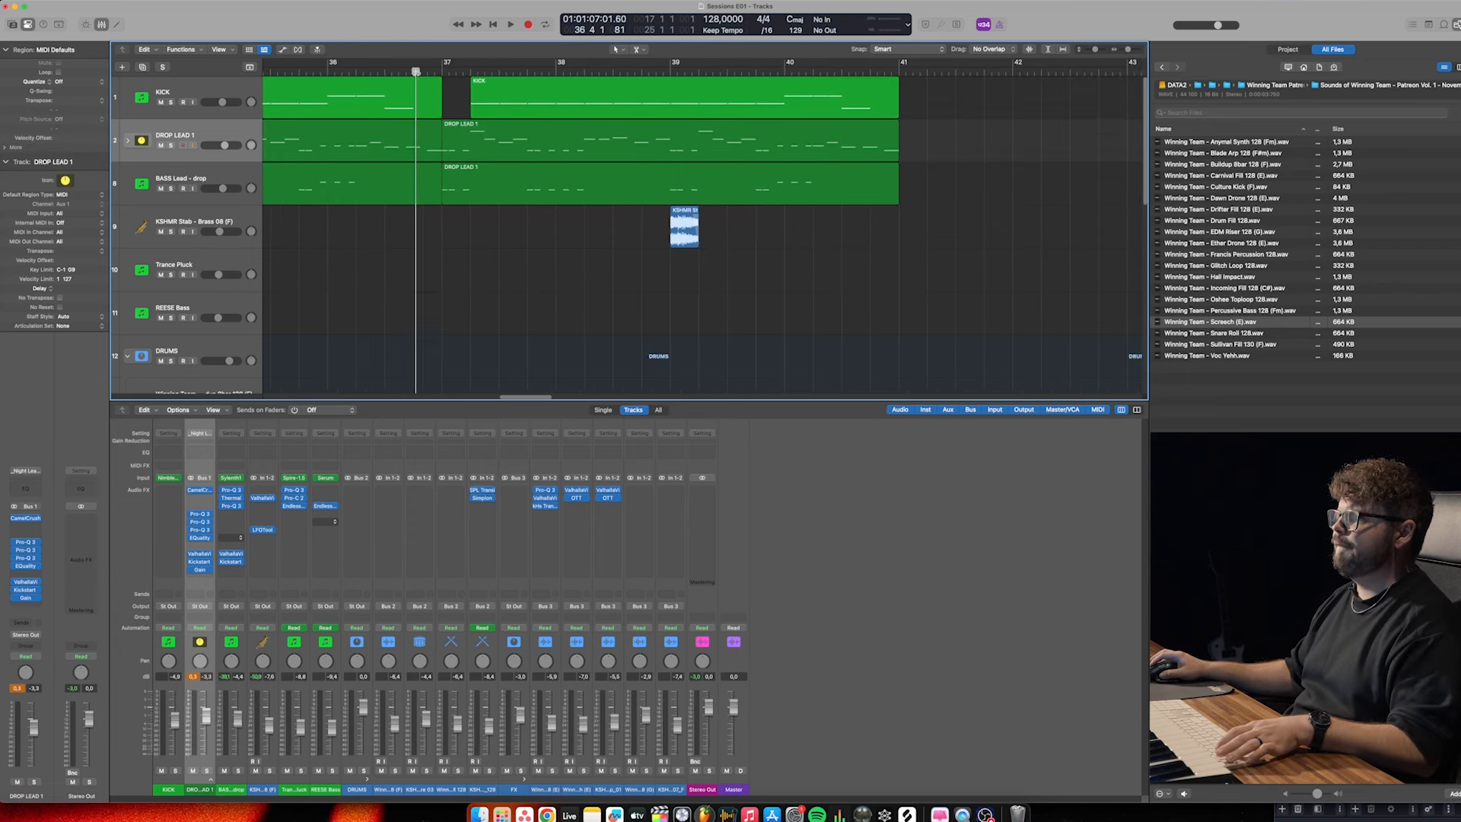
Trim the start of the DROP LEAD 1 region at bar 37 by one beat during playback and select the BASS Lead - drop track
key("space")
left_click_drag(444, 152, 468, 155)
left_click(196, 173)
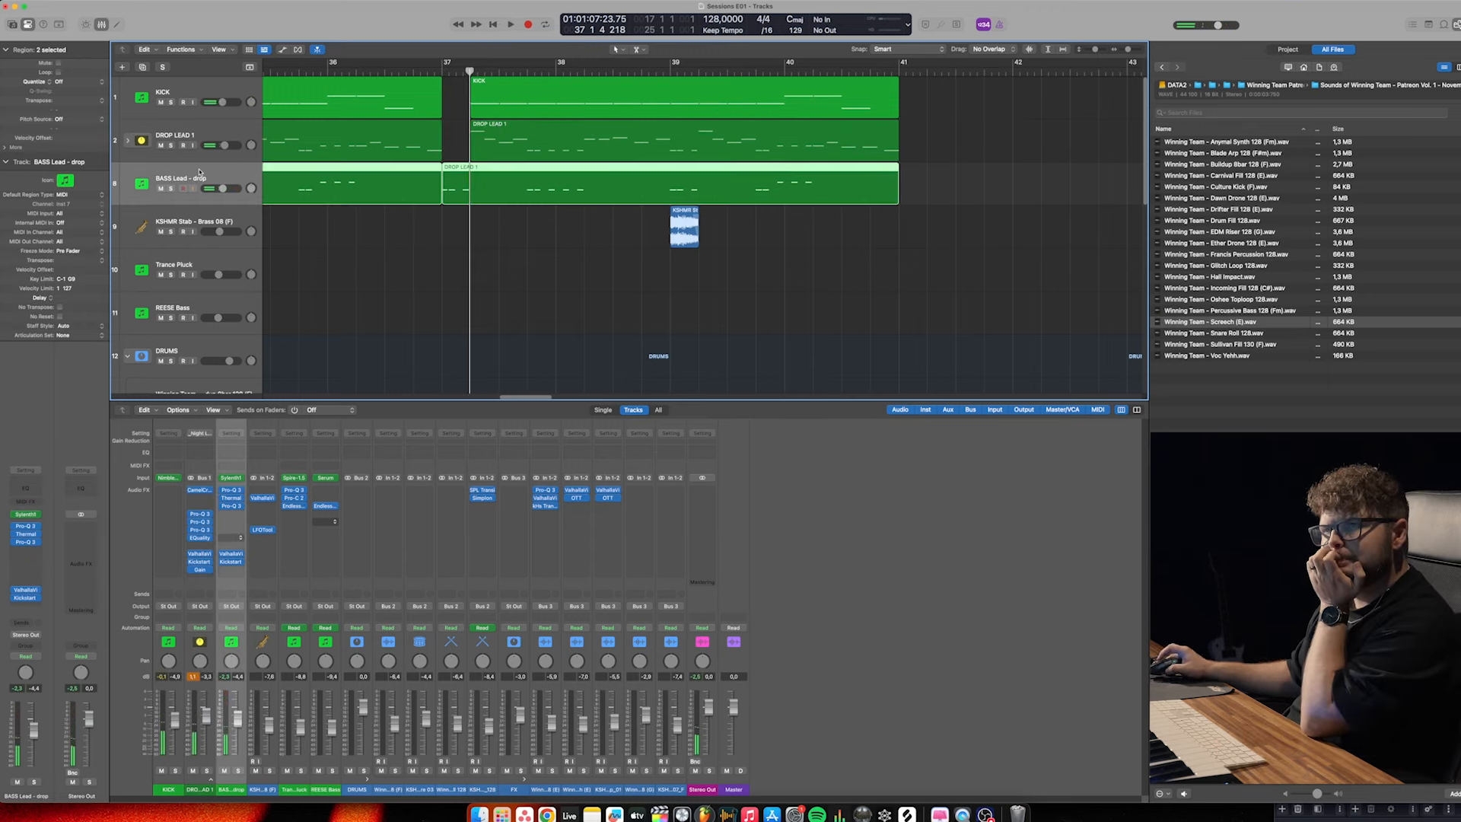
Create a software instrument track below BASS Lead - drop, load Sylenth1 as its instrument and open the synth
left_click(120, 68)
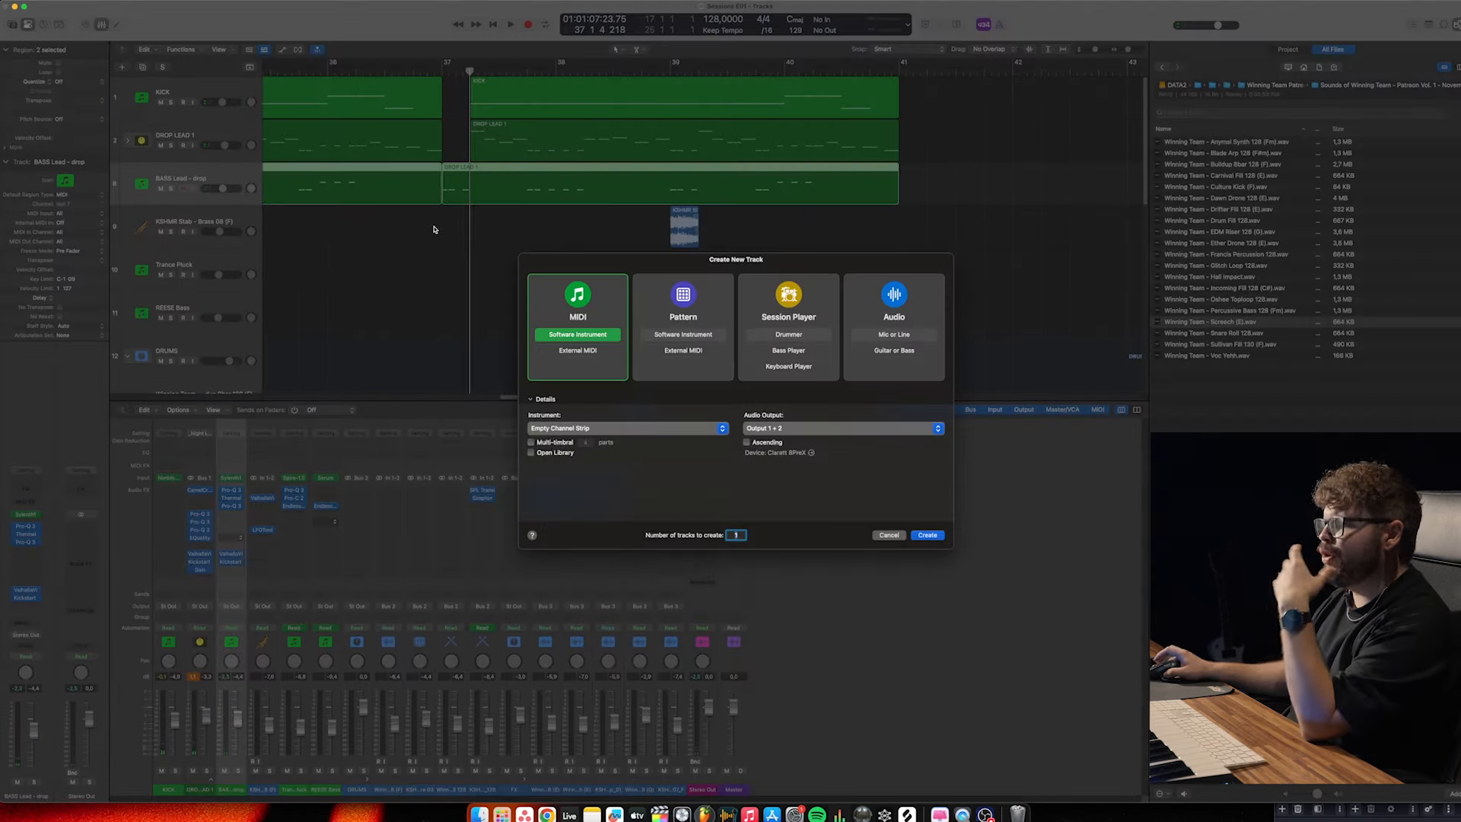
key("Return")
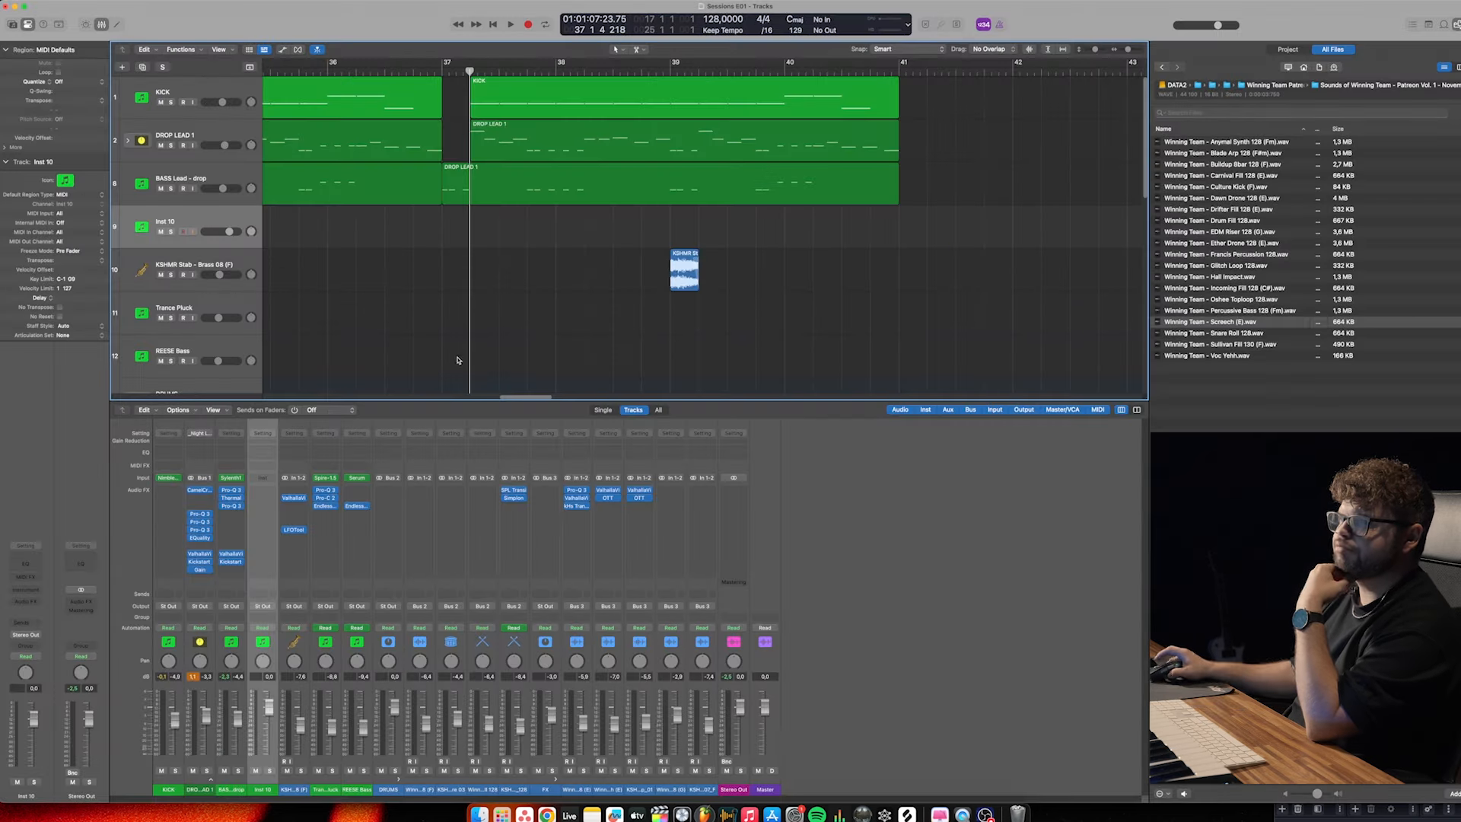
left_click(261, 479)
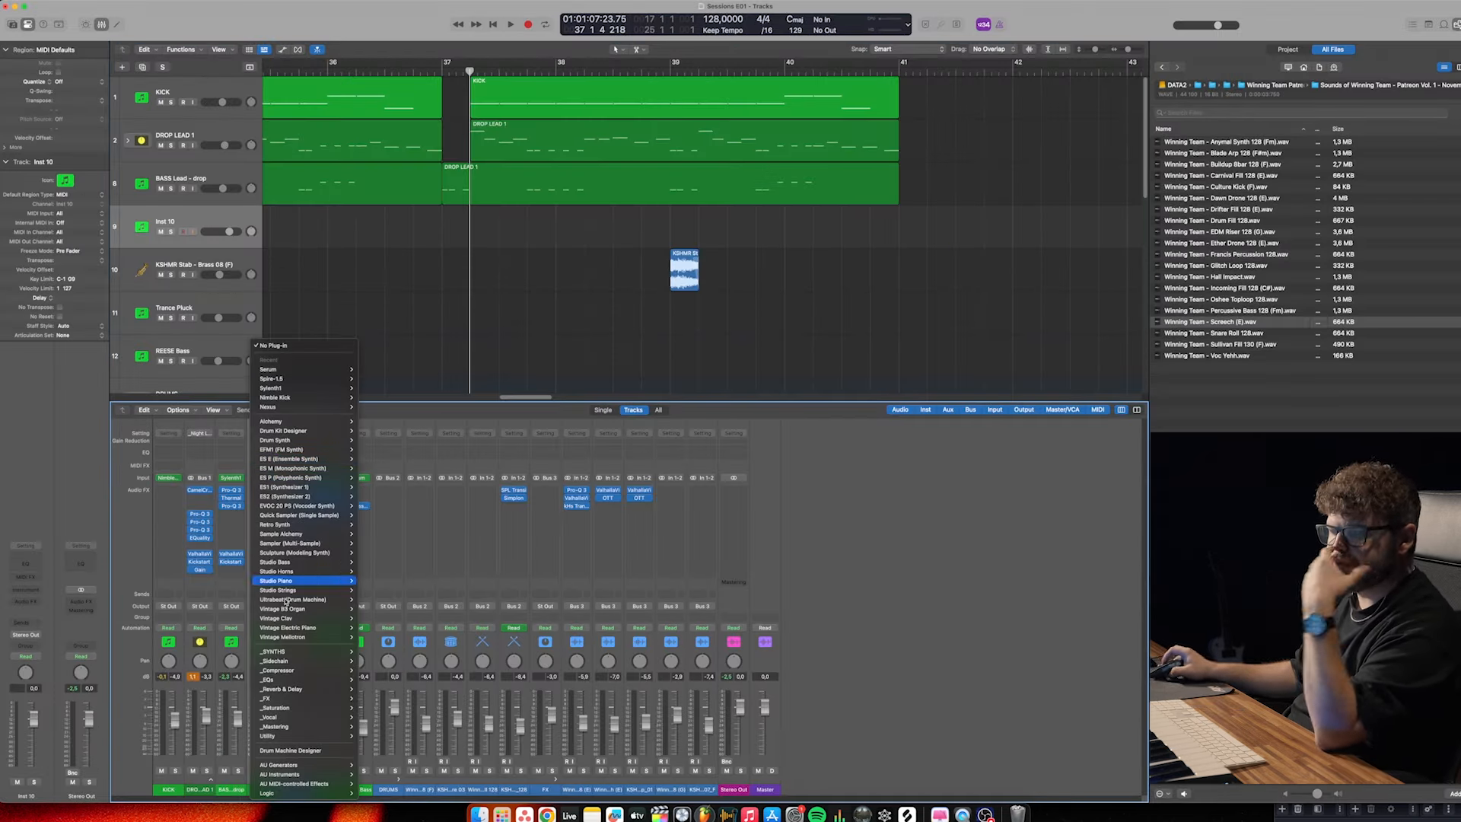
mouse_move(320, 652)
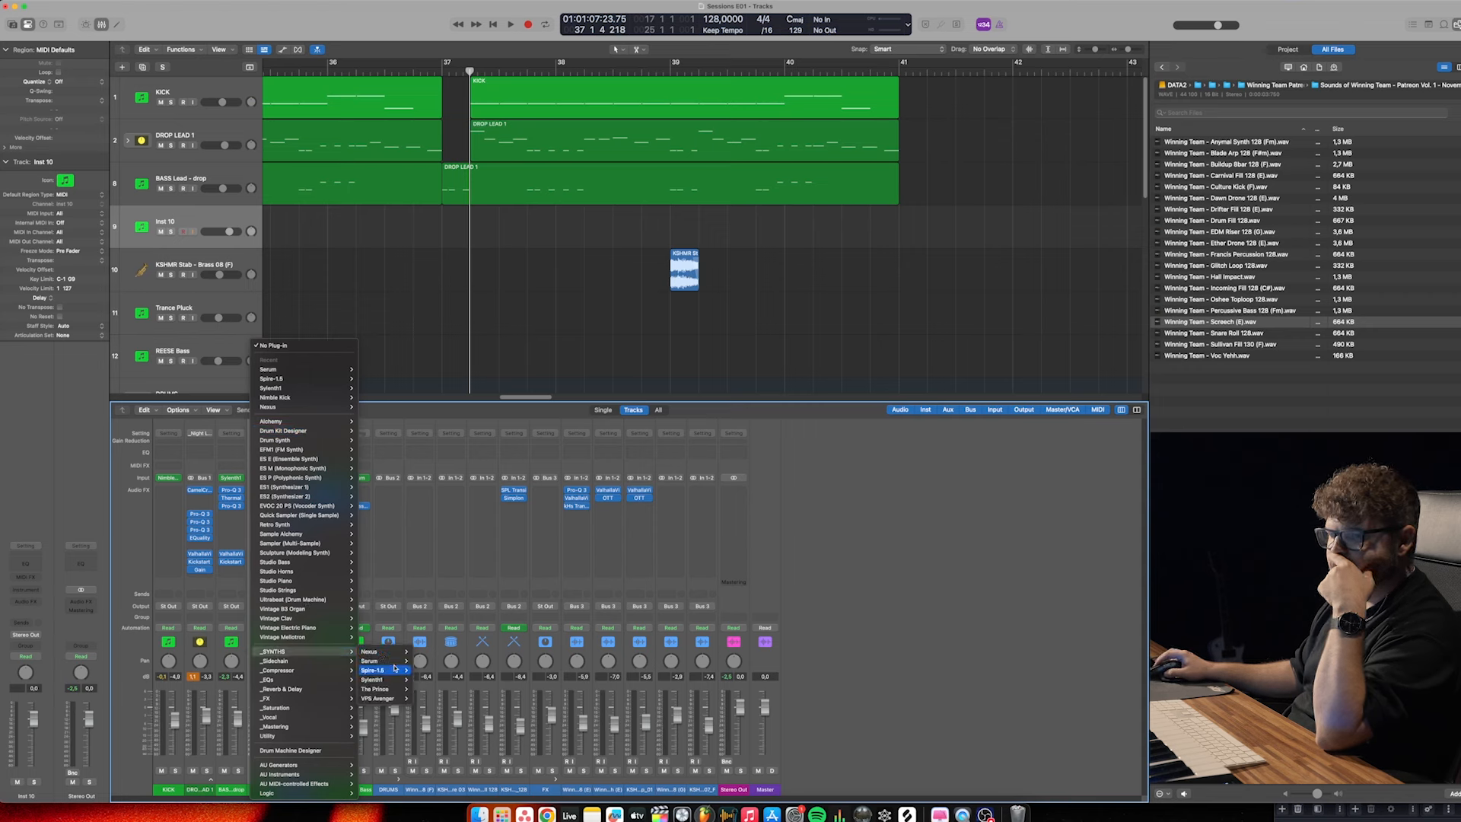
left_click(385, 680)
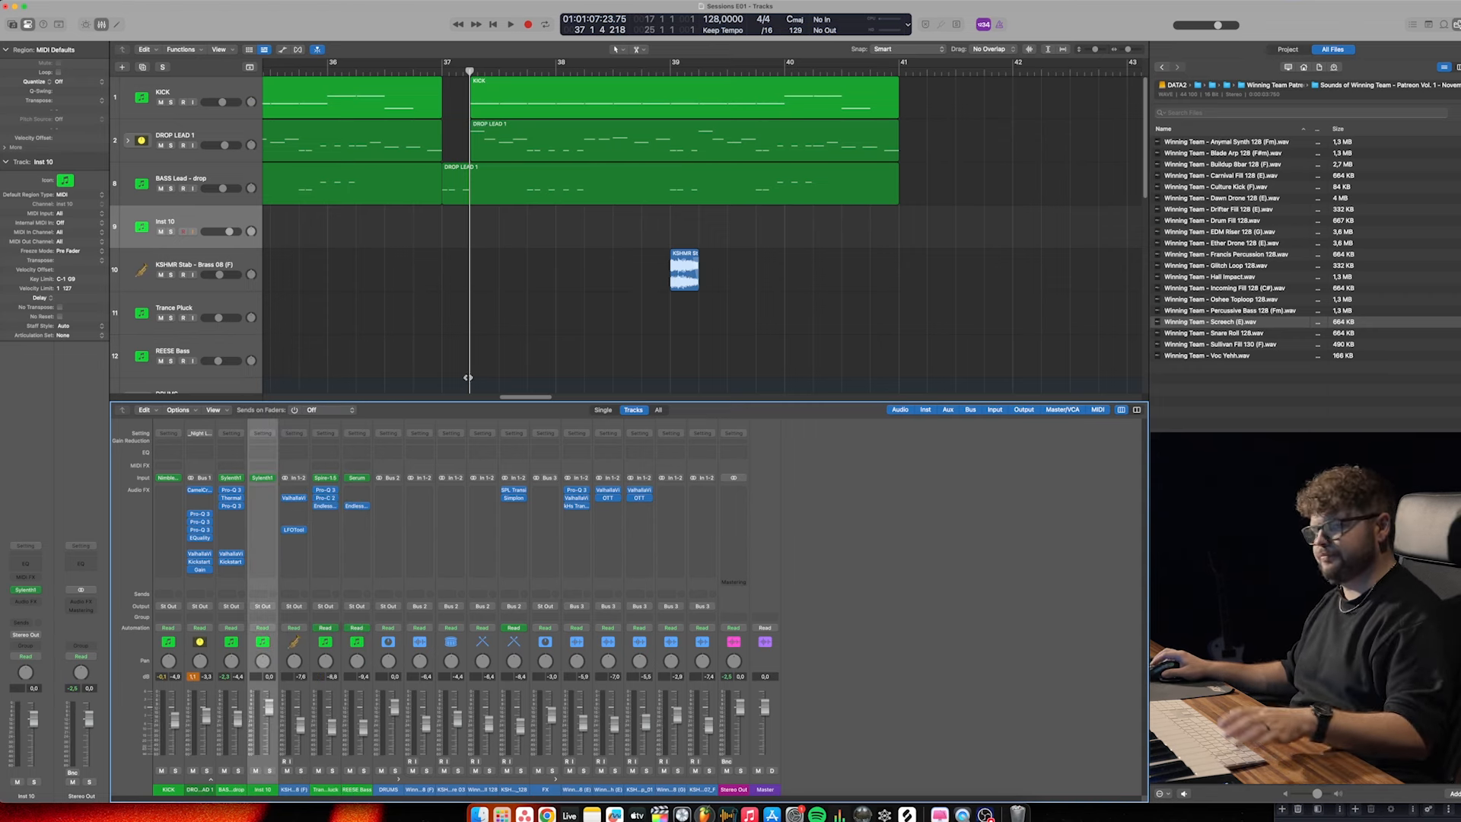
left_click(264, 477)
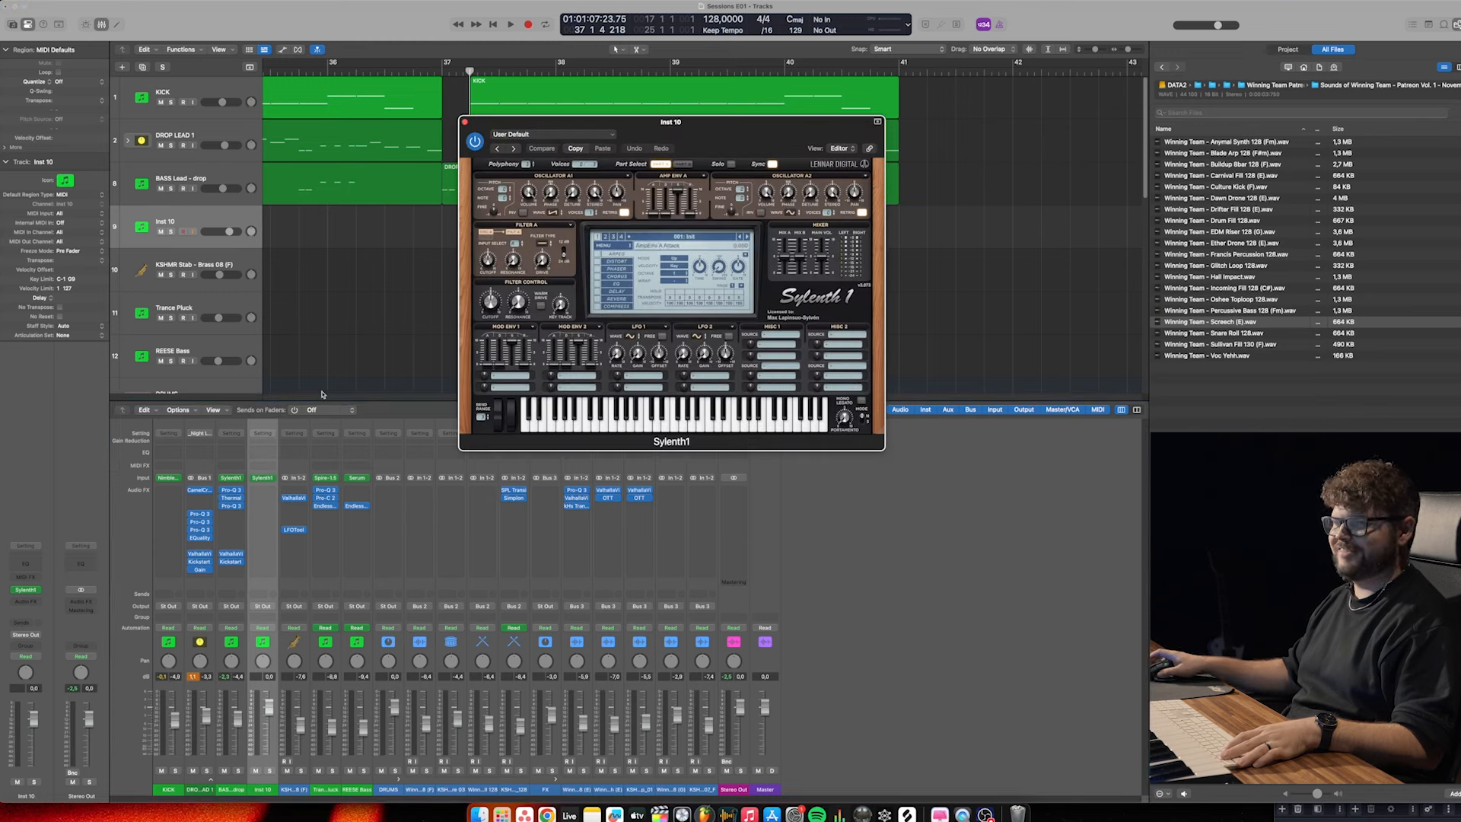
Load the EVO factory bank Zen World Sylenth1 Revolution 1, choose the preset LD Big Room Mayhem 5 and close Sylenth1
left_click(614, 247)
mouse_move(670, 264)
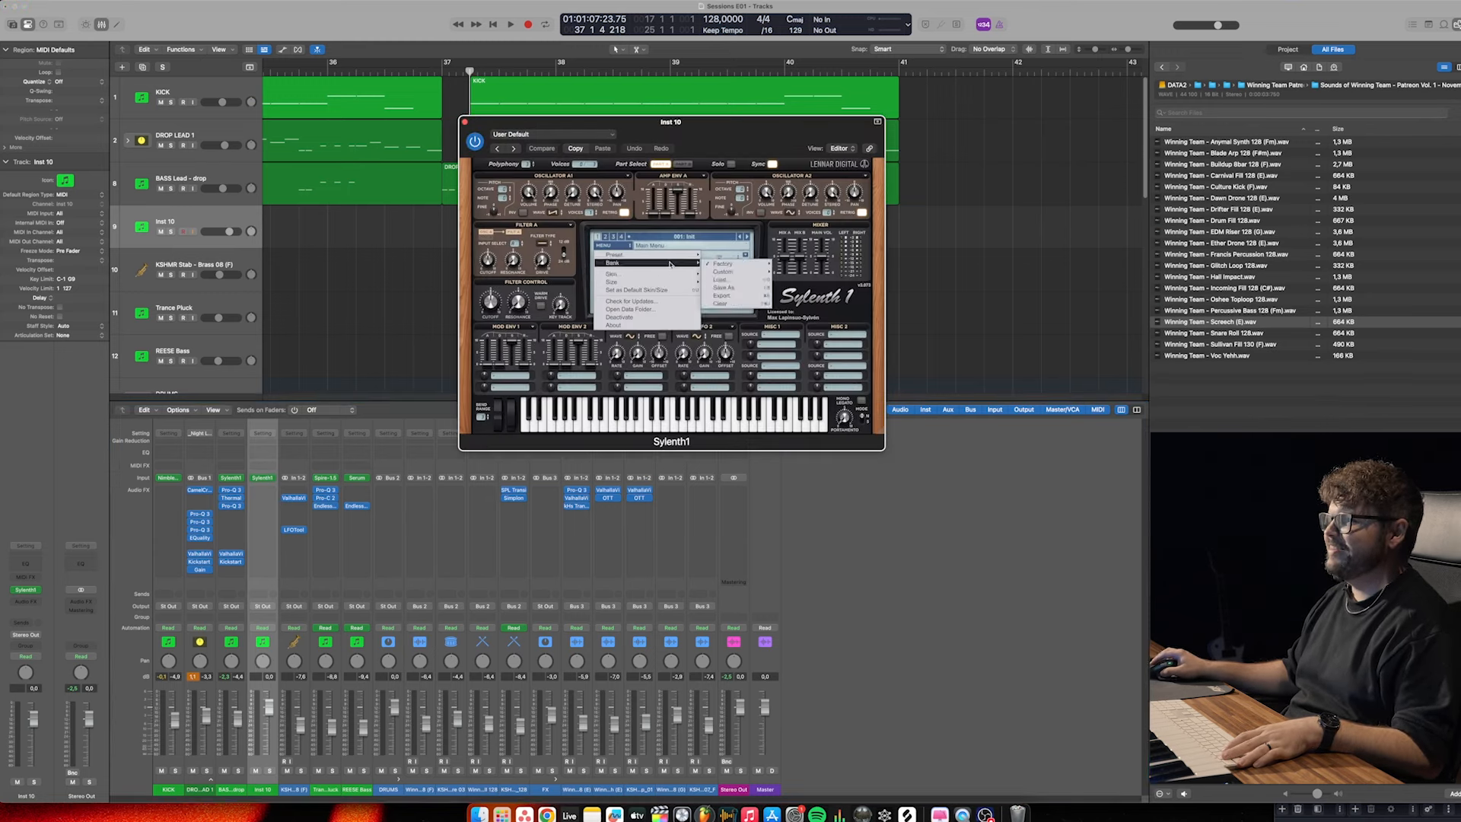
mouse_move(738, 264)
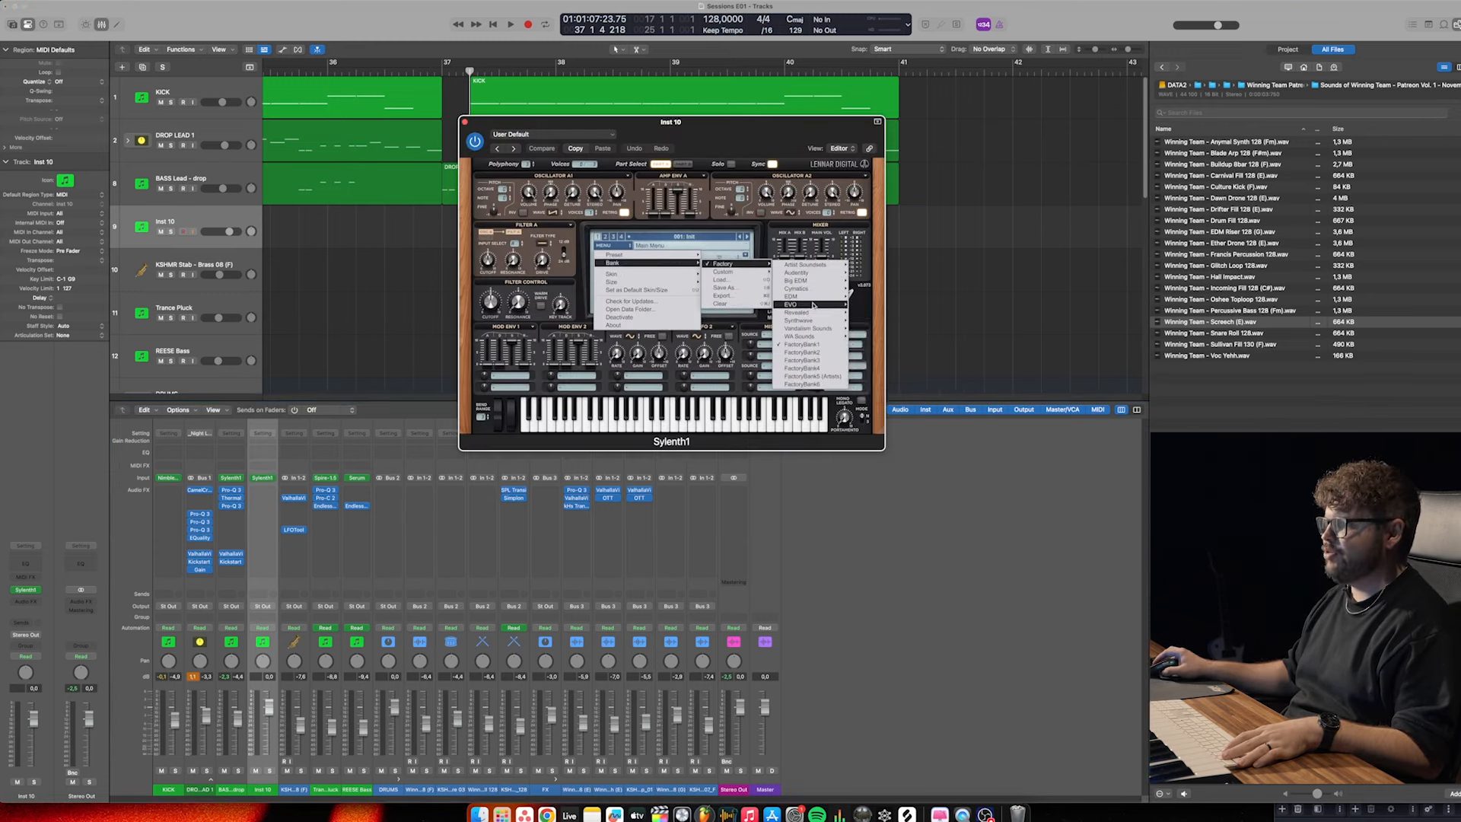
mouse_move(840, 308)
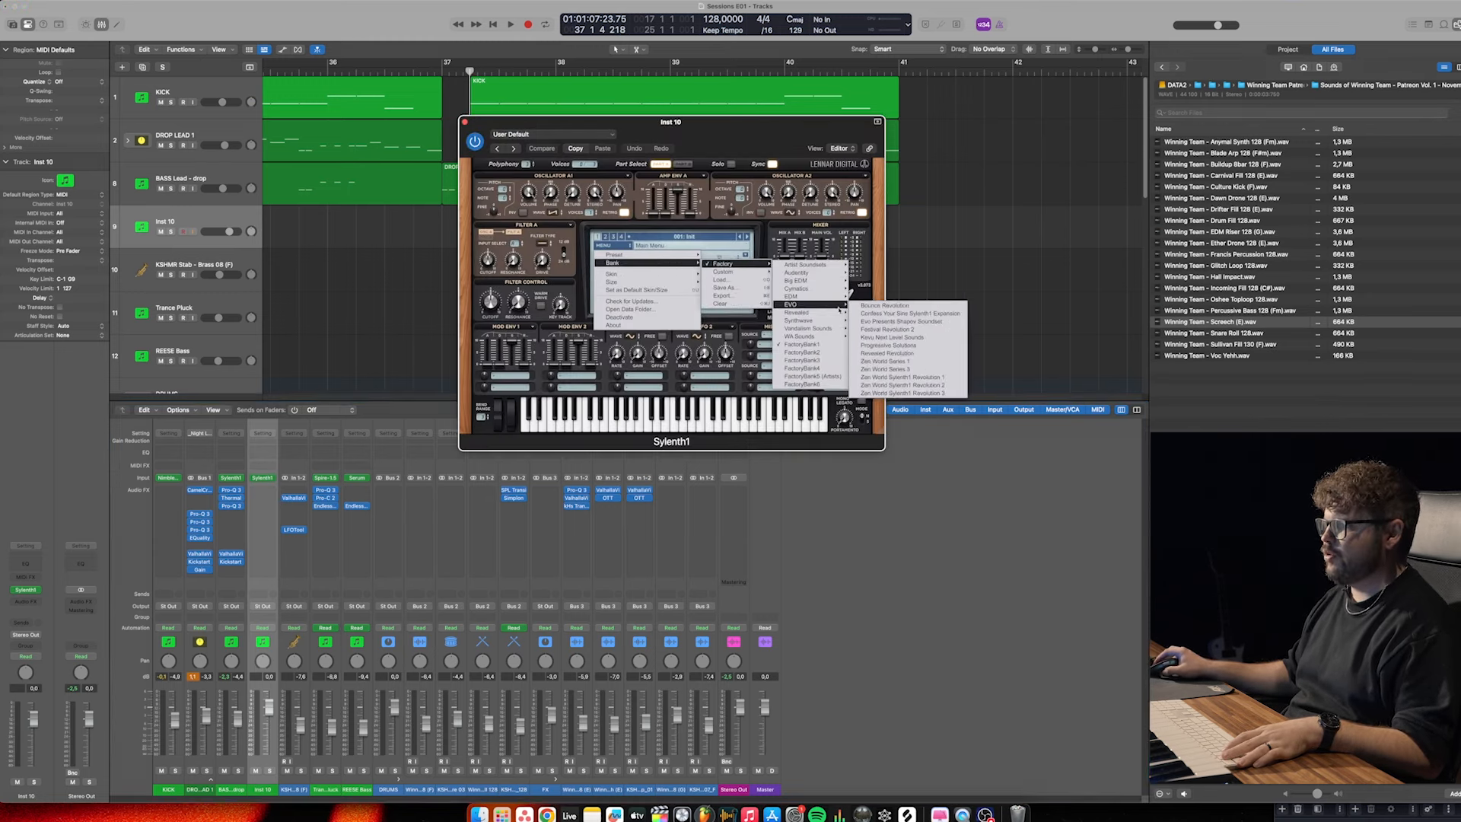
left_click(909, 377)
left_click(682, 238)
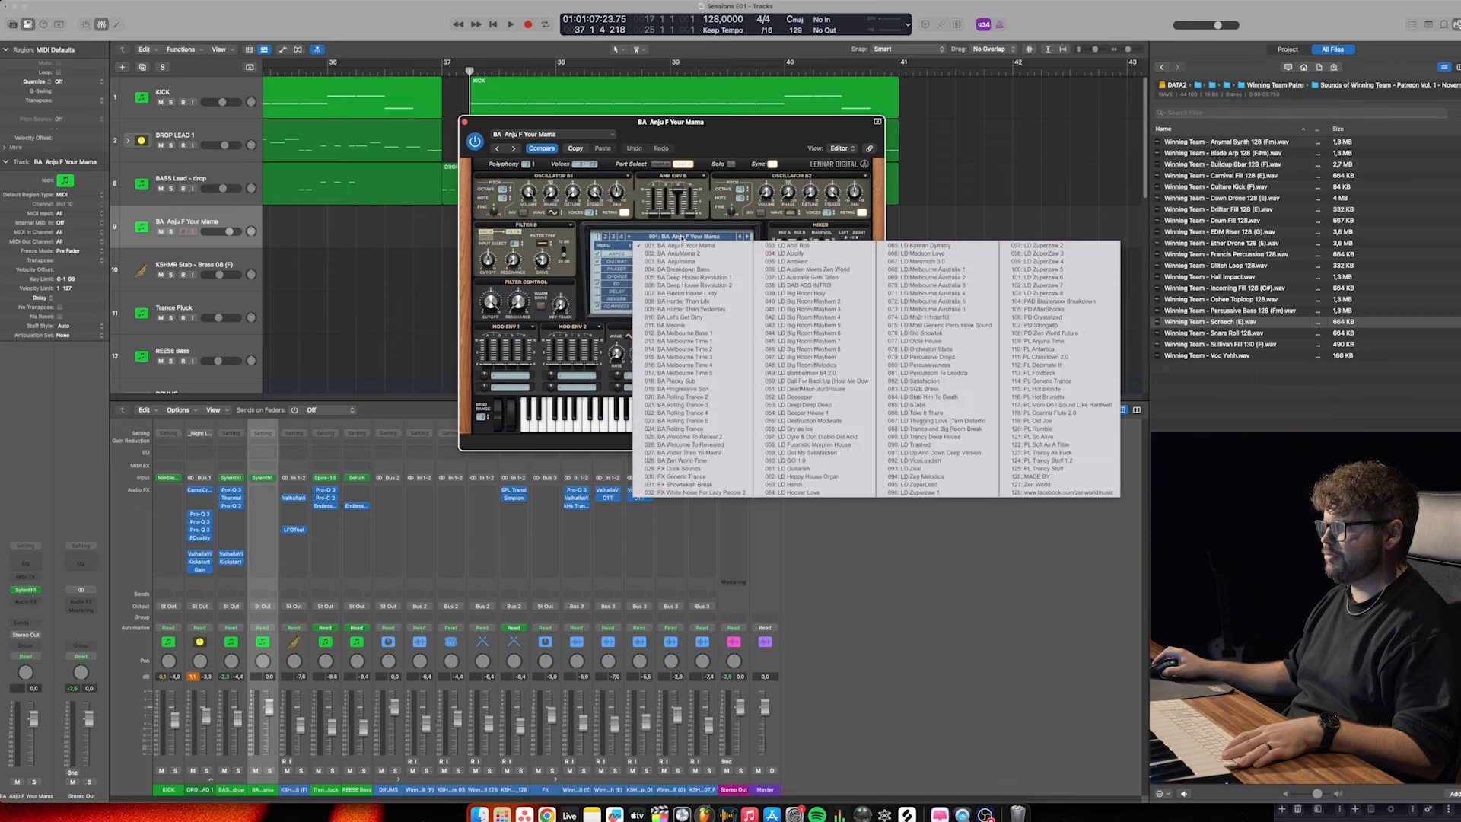
left_click(796, 325)
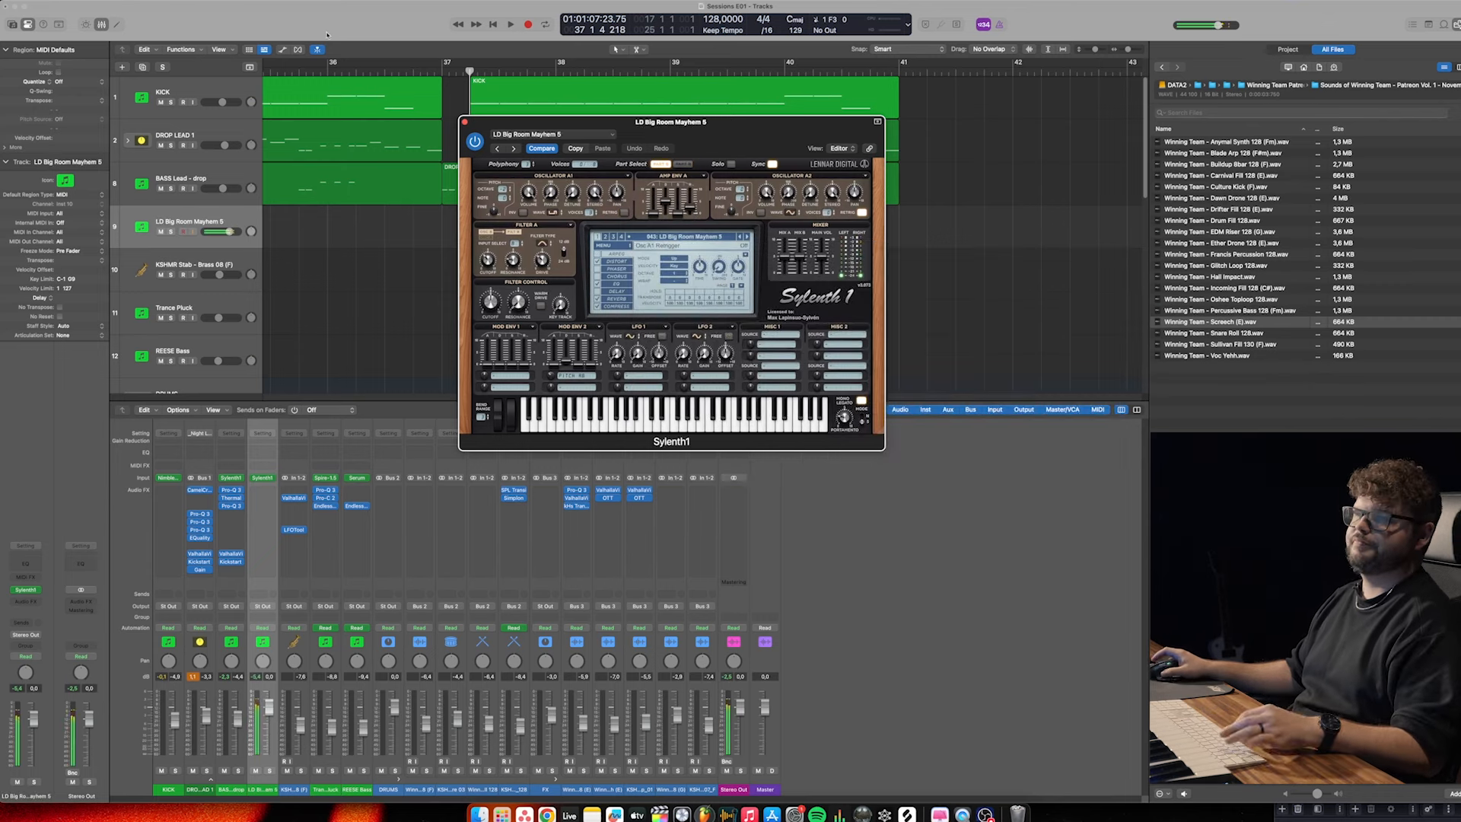
left_click(465, 122)
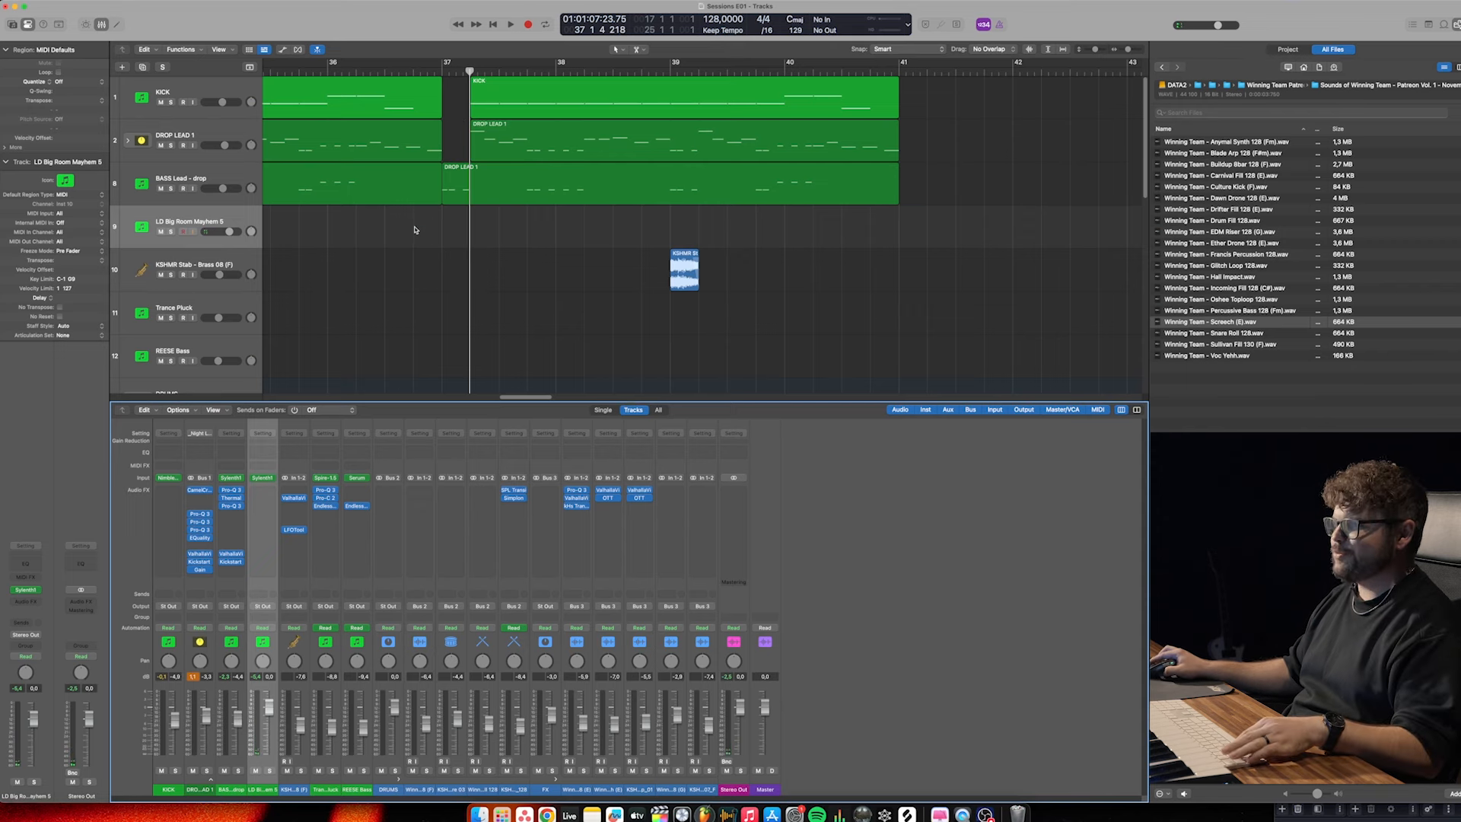
Copy the BASS Lead - drop region at bar 37 to the LD Big Room Mayhem 5 track and shorten it to one beat
scroll(415, 229, "up", 5)
scroll(416, 230, "left", 4)
left_click_drag(654, 196, 656, 240)
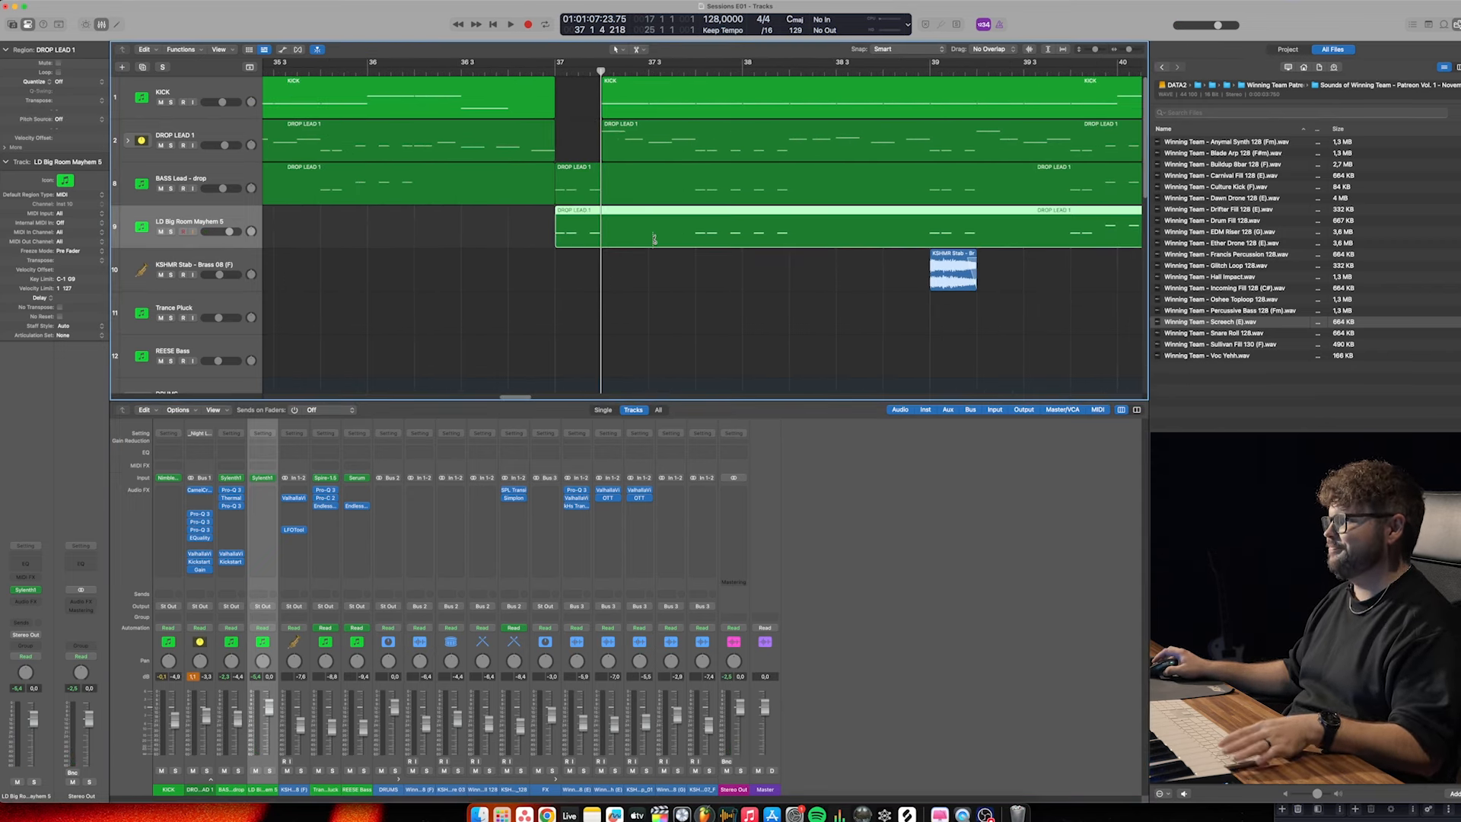
left_click(656, 238)
key("Delete")
left_click_drag(652, 247, 578, 243)
scroll(566, 193, "left", 2)
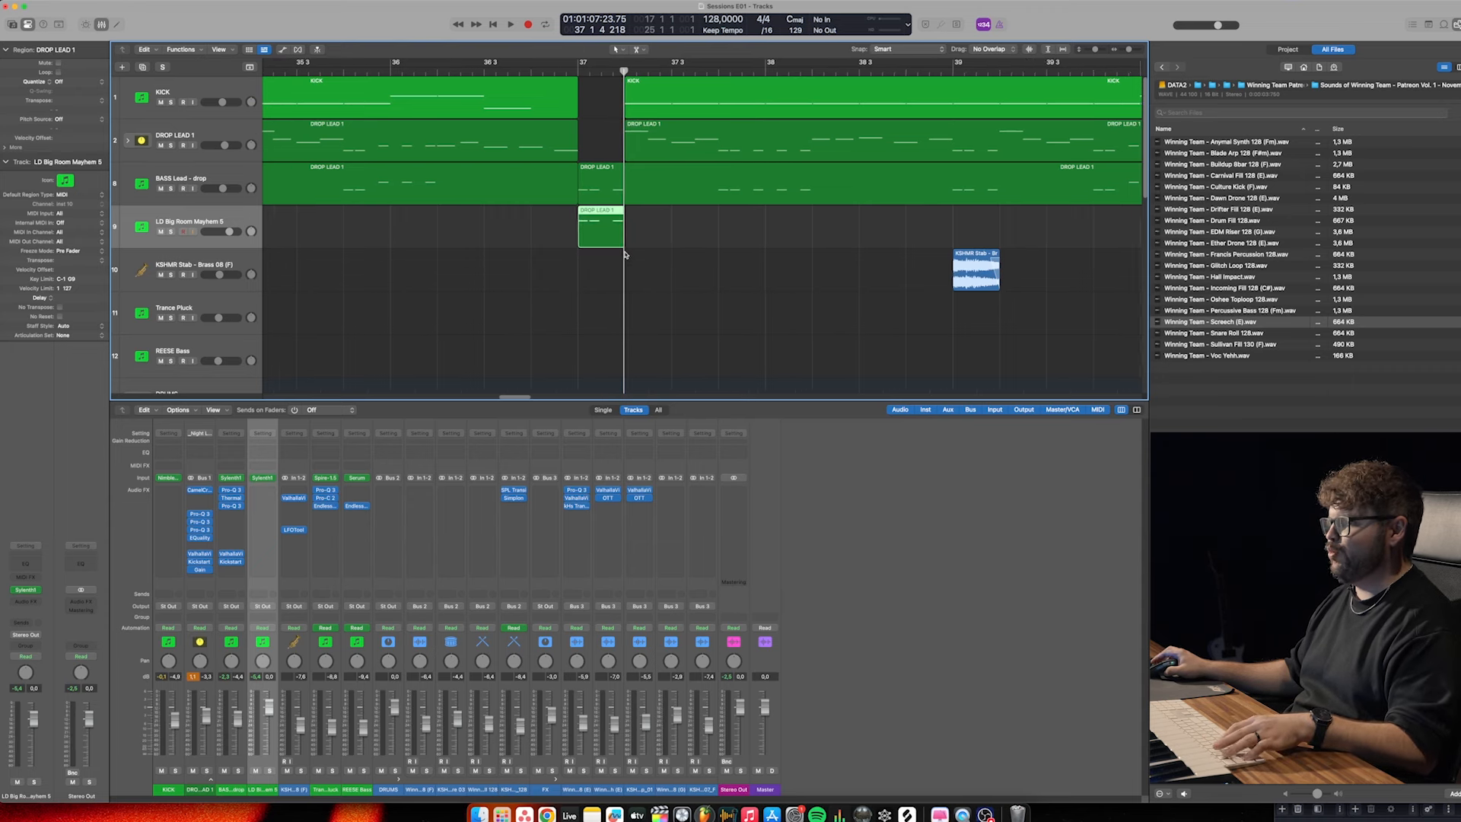
Solo the LD Big Room Mayhem 5 region at bar 37, play it and review part B of its Sylenth1 patch
key("s")
key("space")
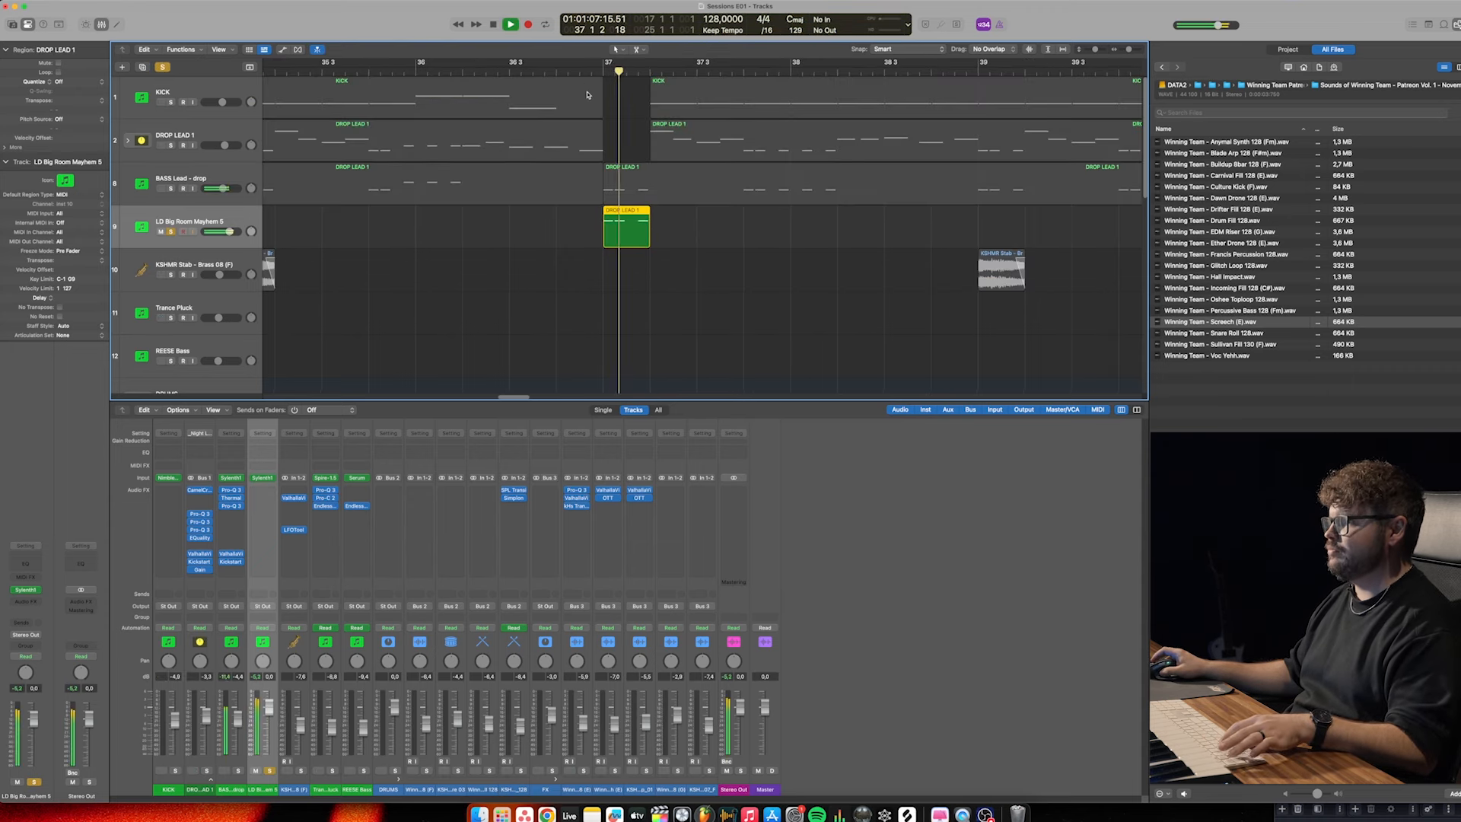
left_click(260, 476)
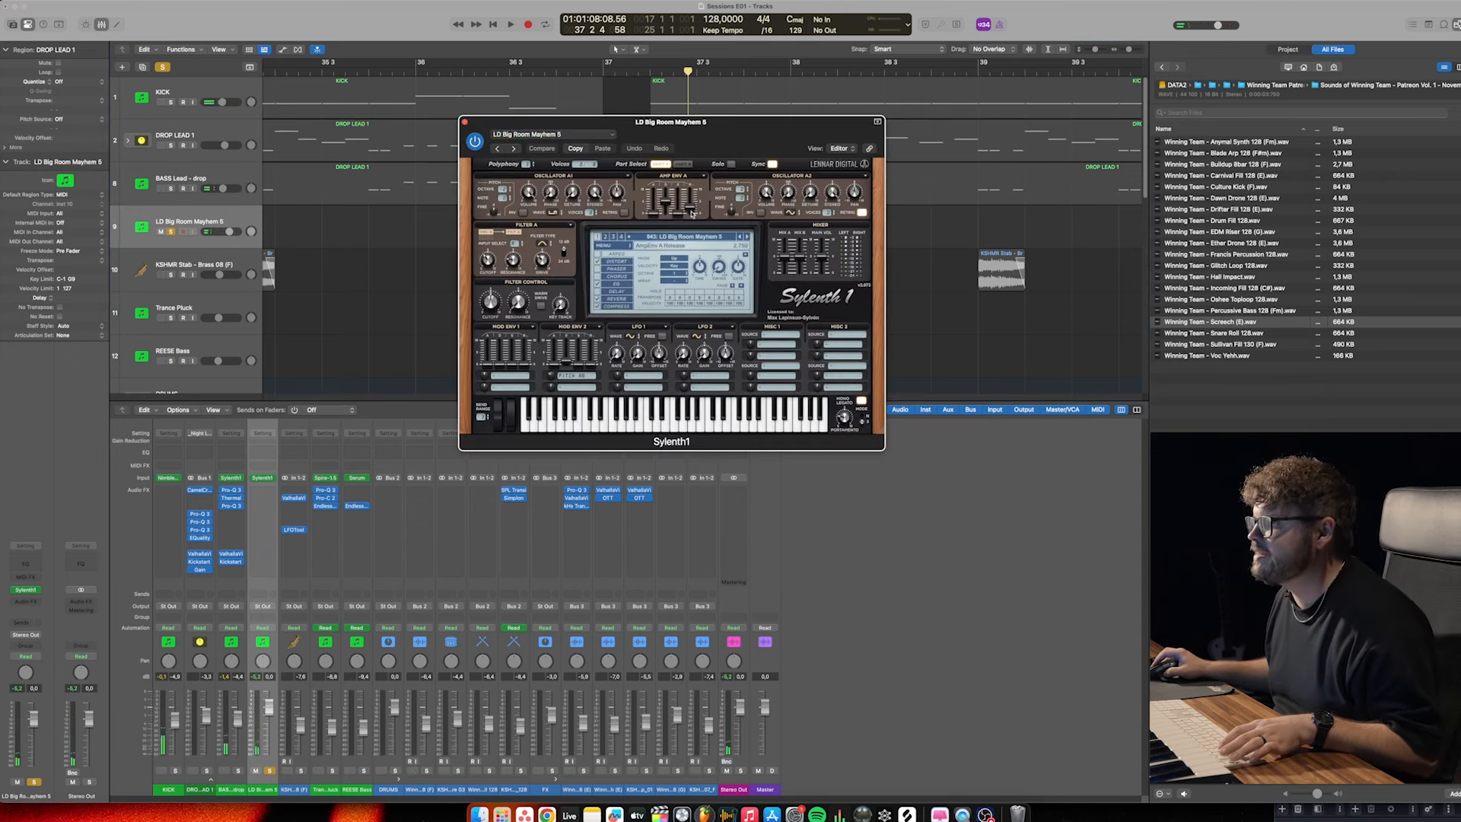
left_click(684, 164)
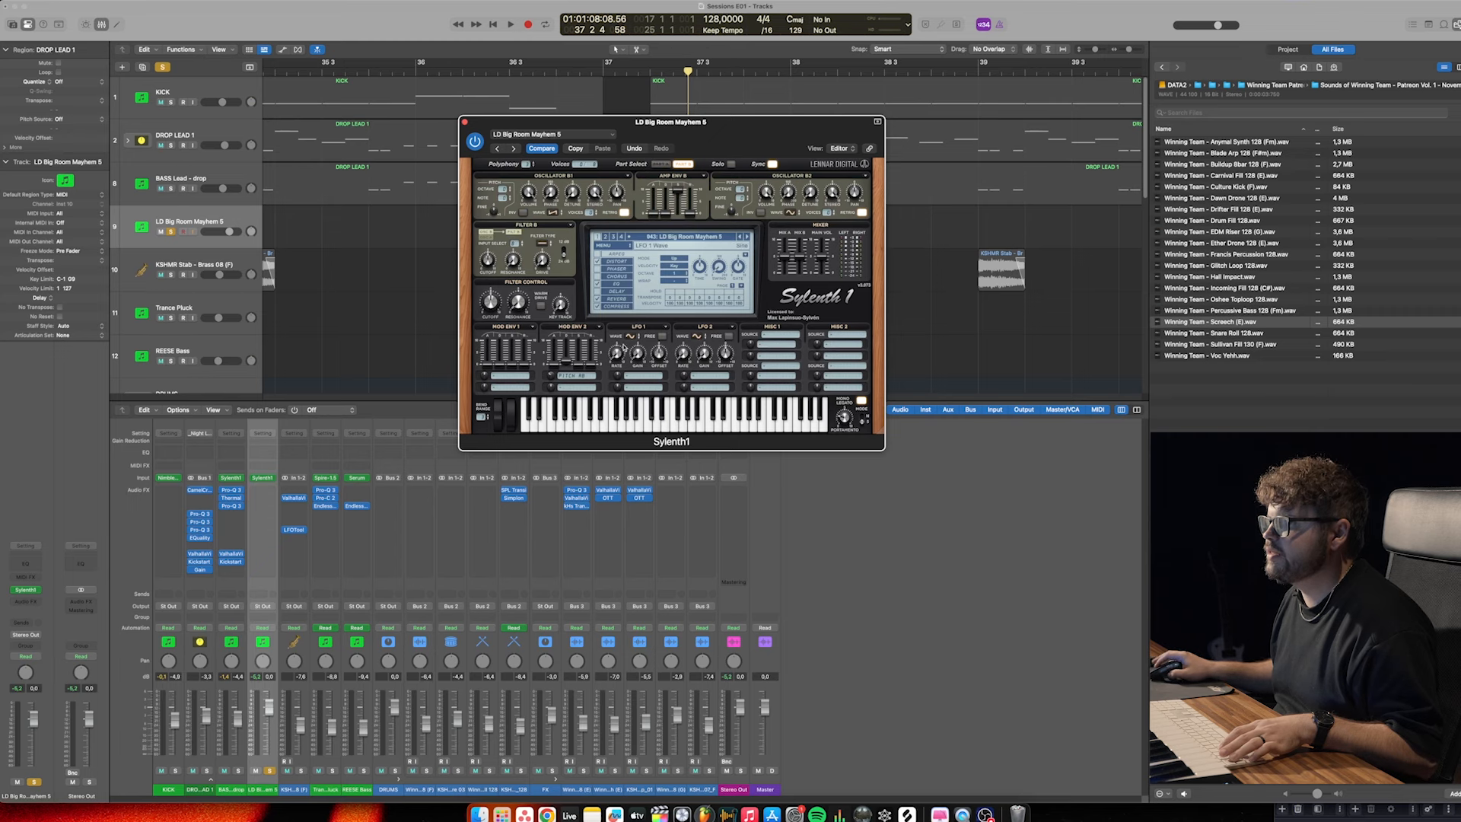
left_click(463, 123)
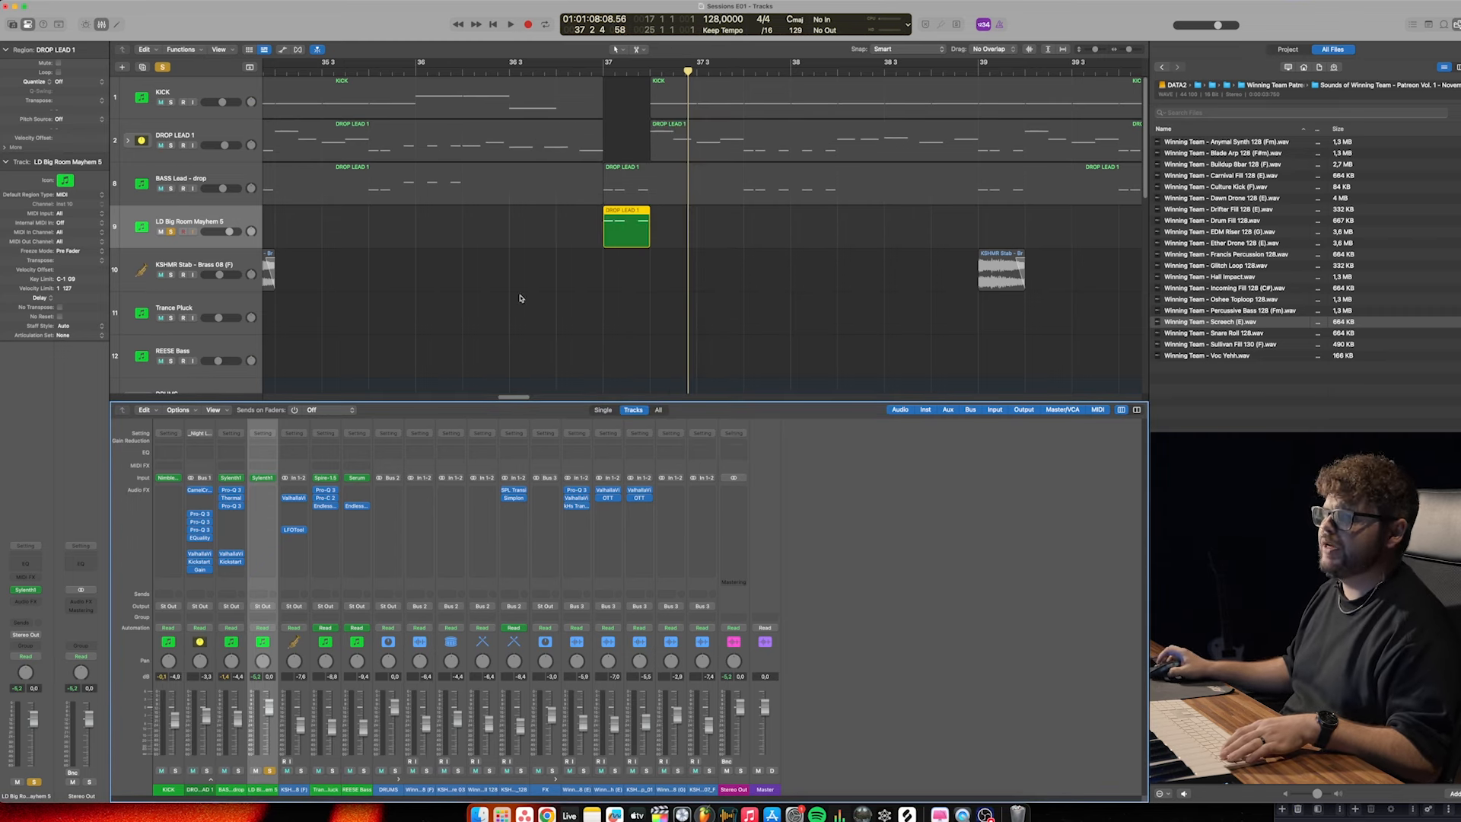
Insert Pro-Q 3 on the LD Big Room Mayhem 5 track and set a low cut at about 39 Hz, checking it during playback
left_click(258, 491)
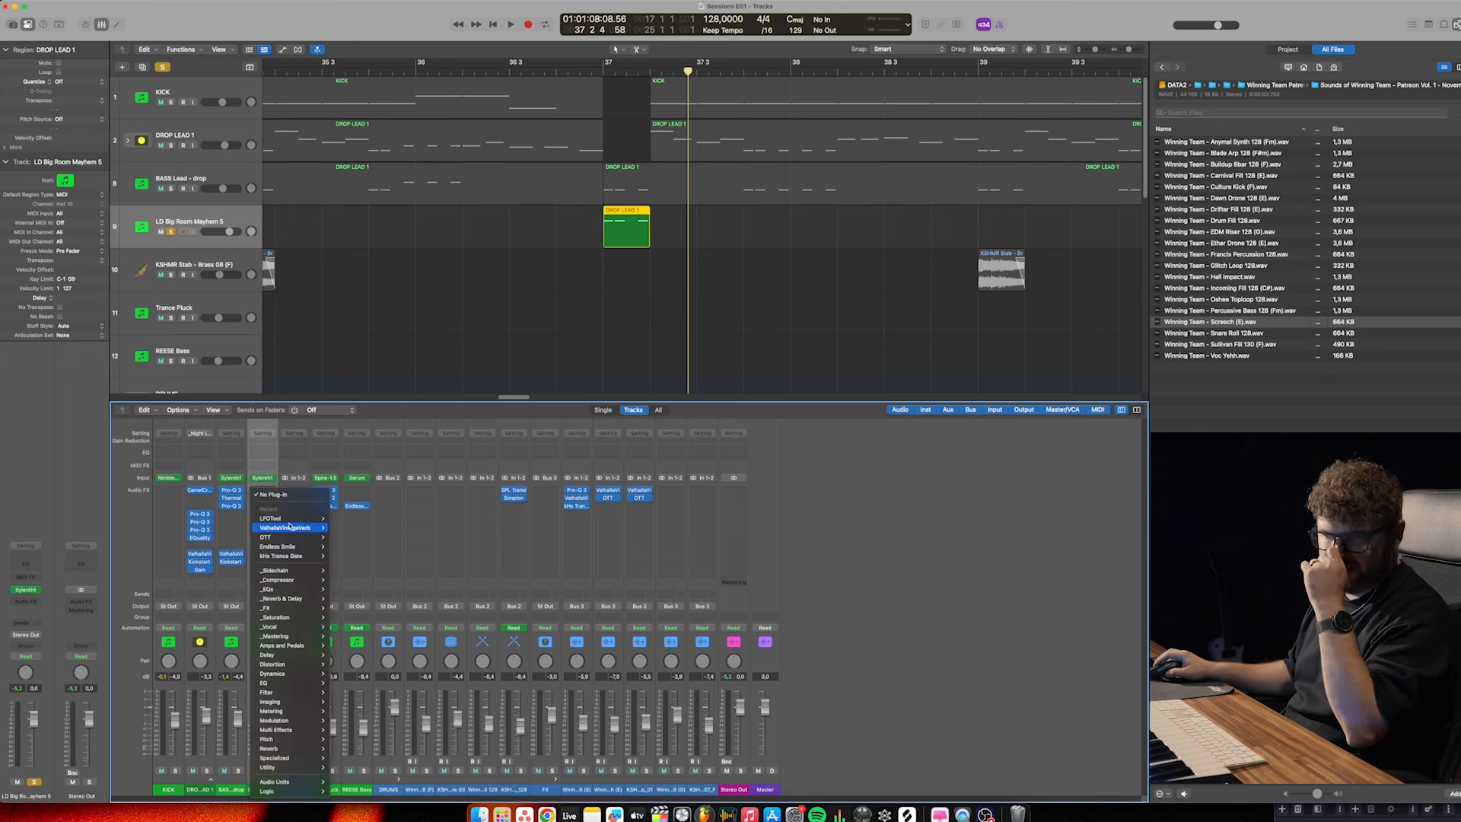
mouse_move(279, 590)
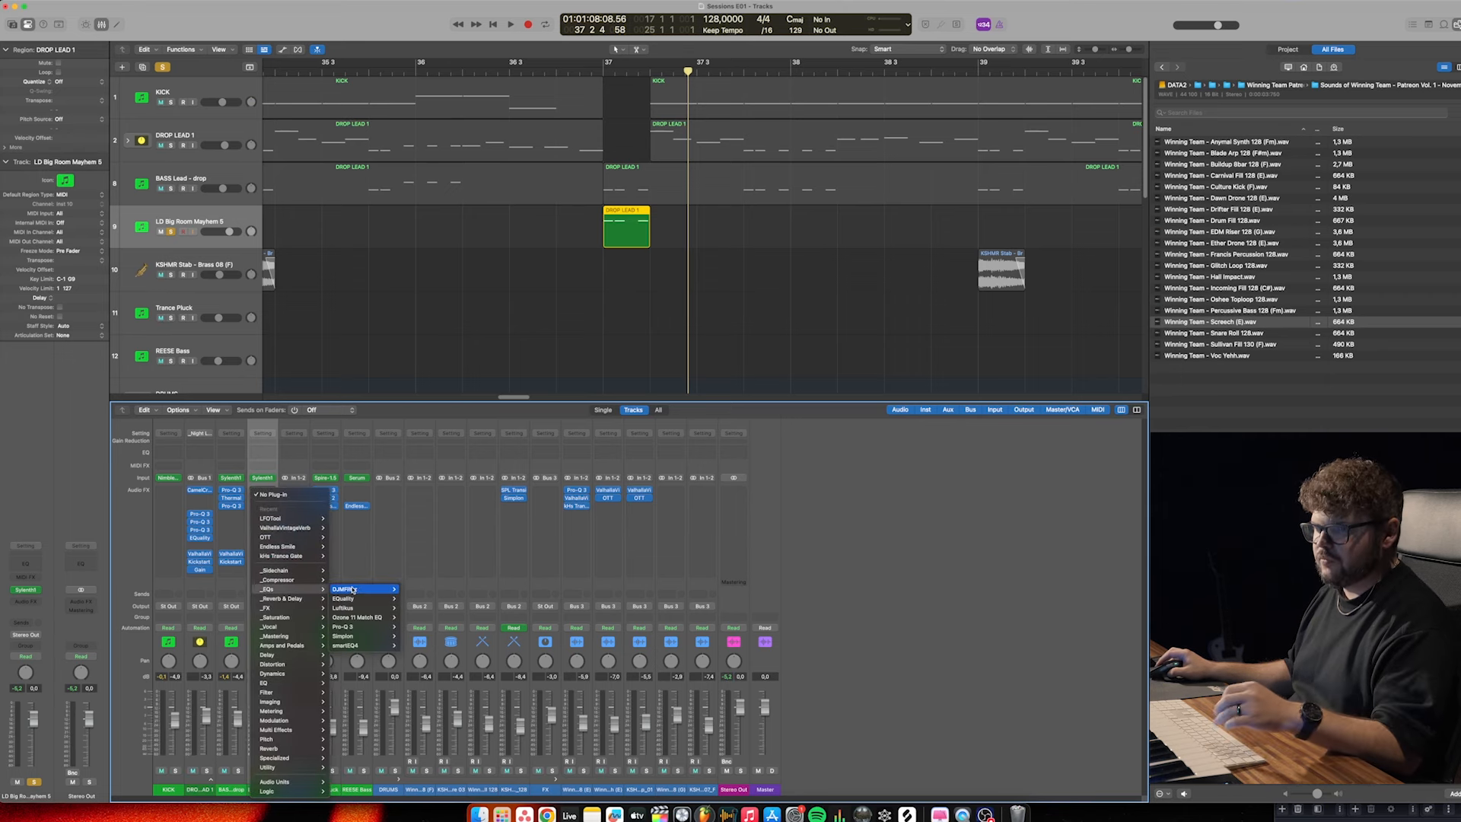
left_click(351, 626)
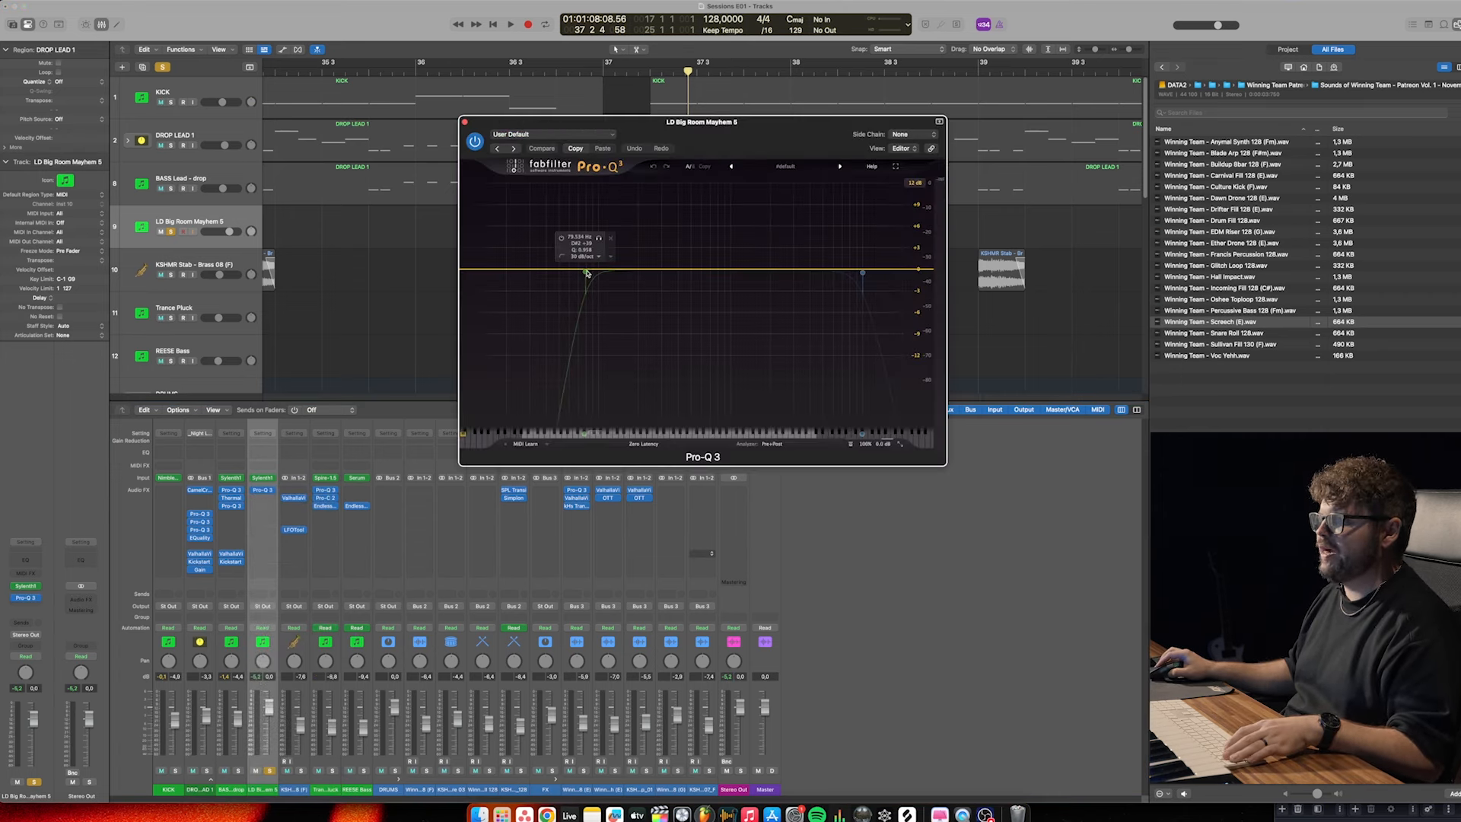
left_click_drag(588, 272, 535, 272)
left_click_drag(533, 121, 638, 277)
left_click(579, 74)
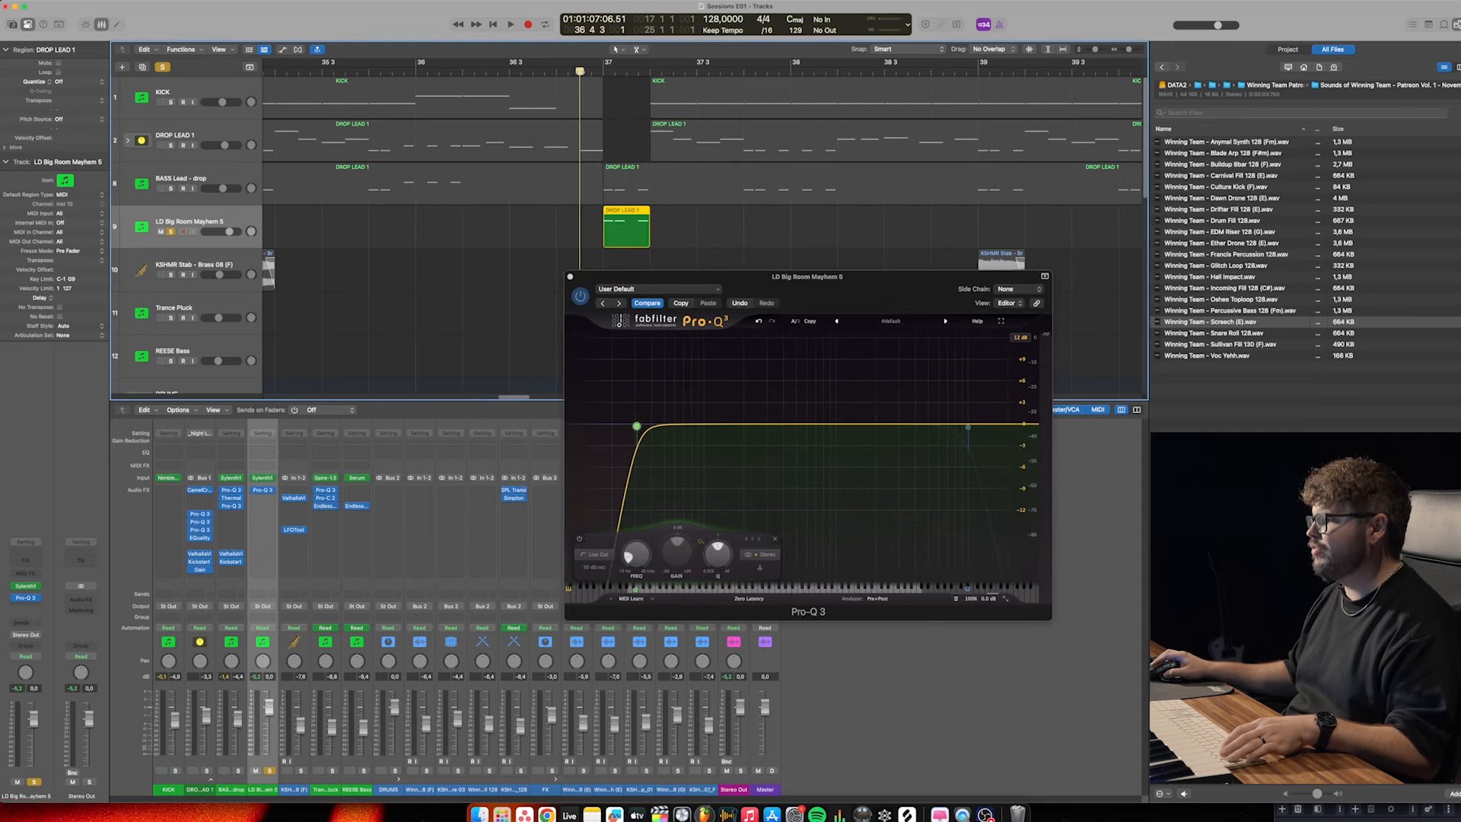
key("space")
key("space")
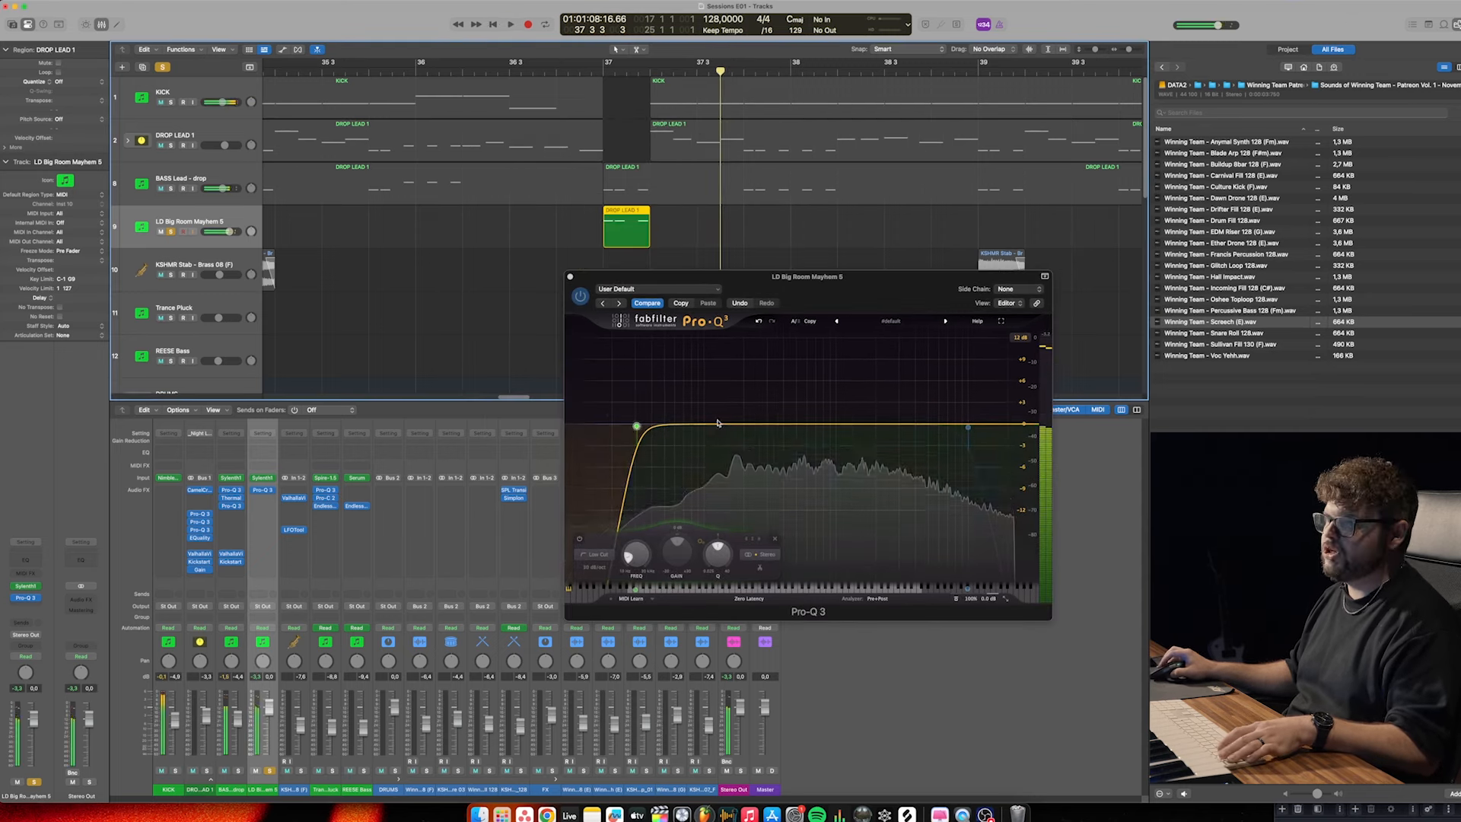
left_click_drag(636, 426, 651, 426)
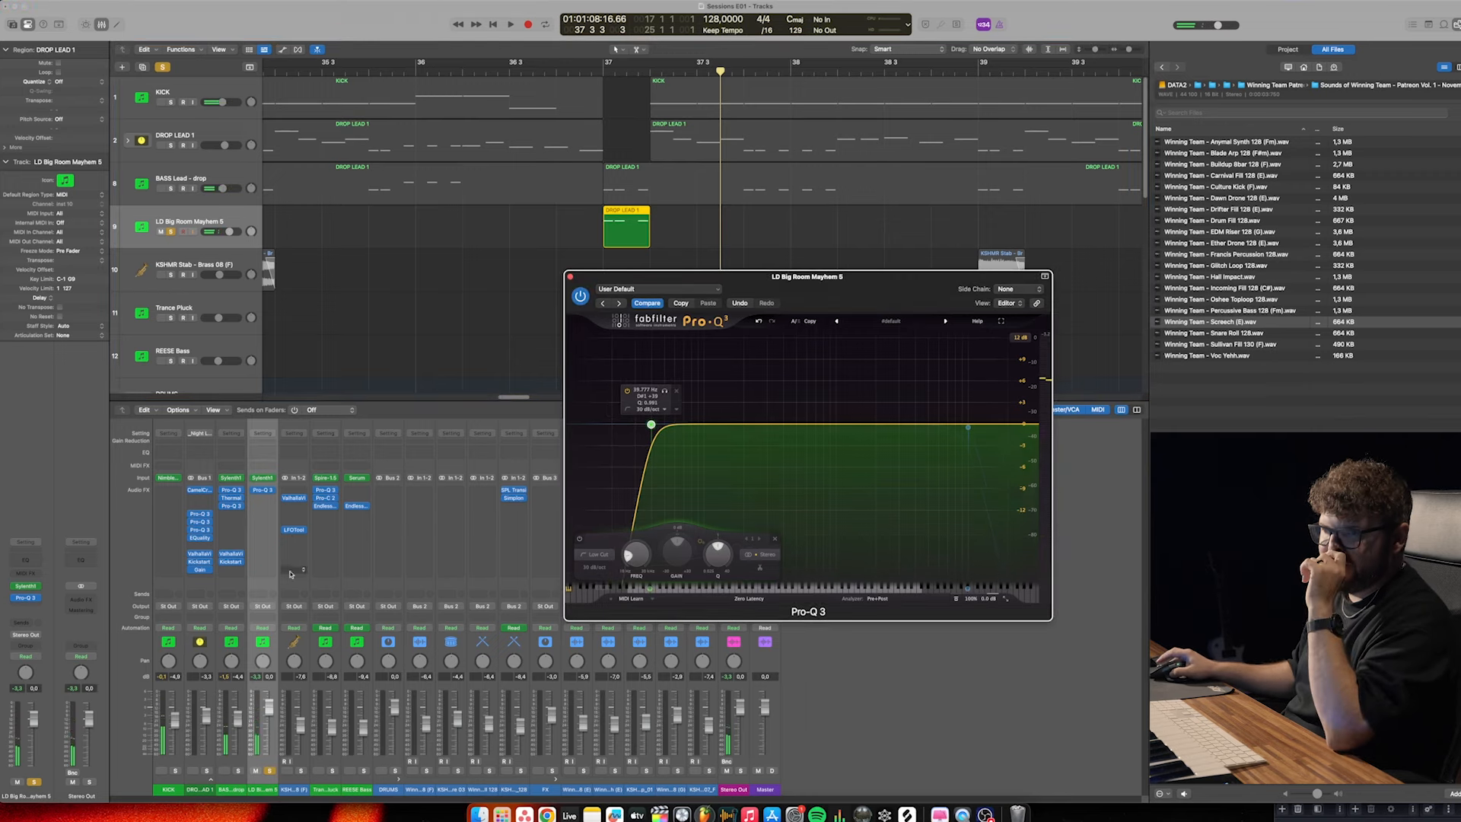
Insert Thermal after Pro-Q 3 on the LD Big Room Mayhem 5 track and load its Width and Heat preset
left_click(258, 500)
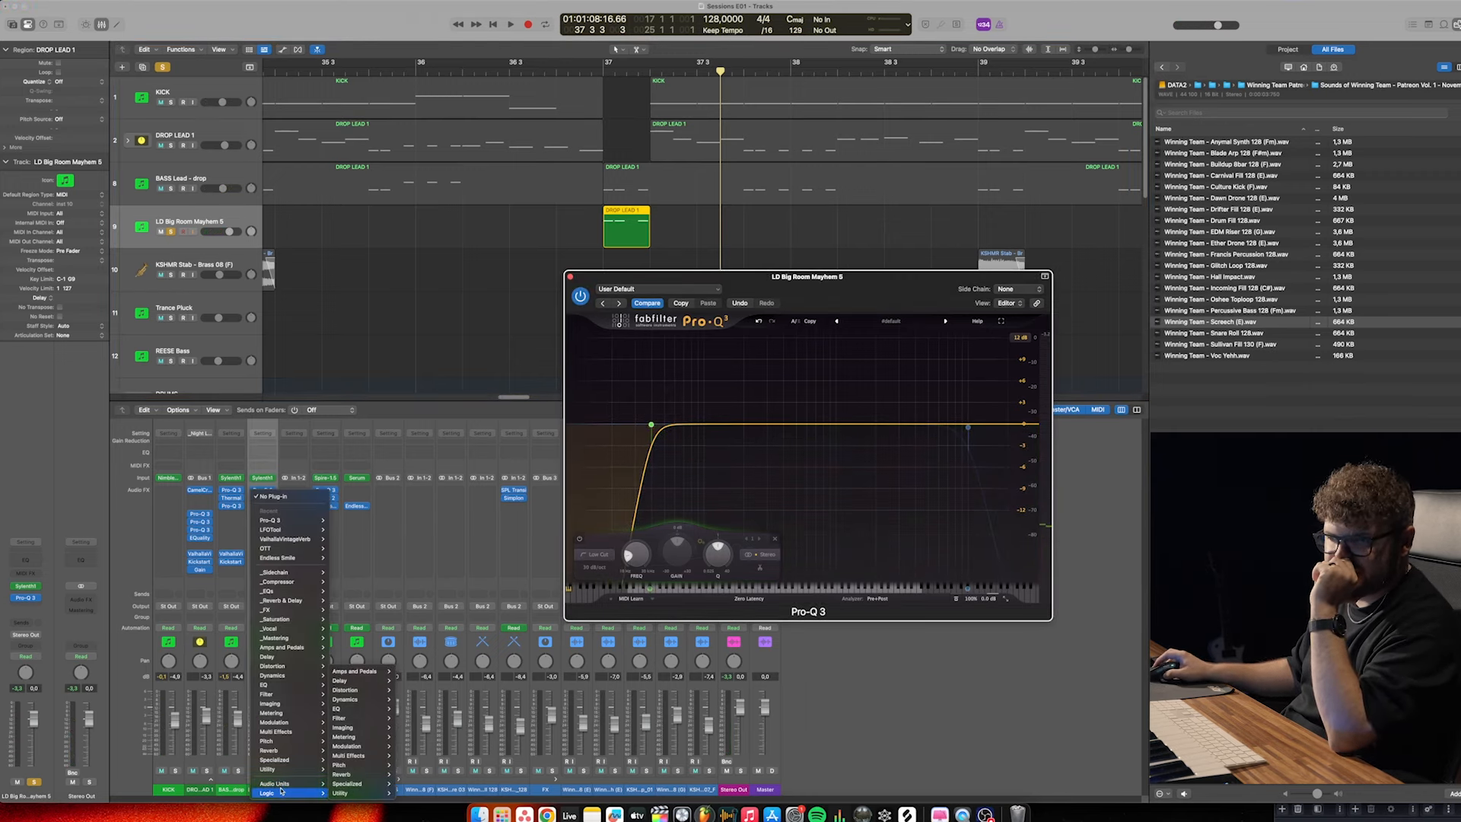
mouse_move(291, 783)
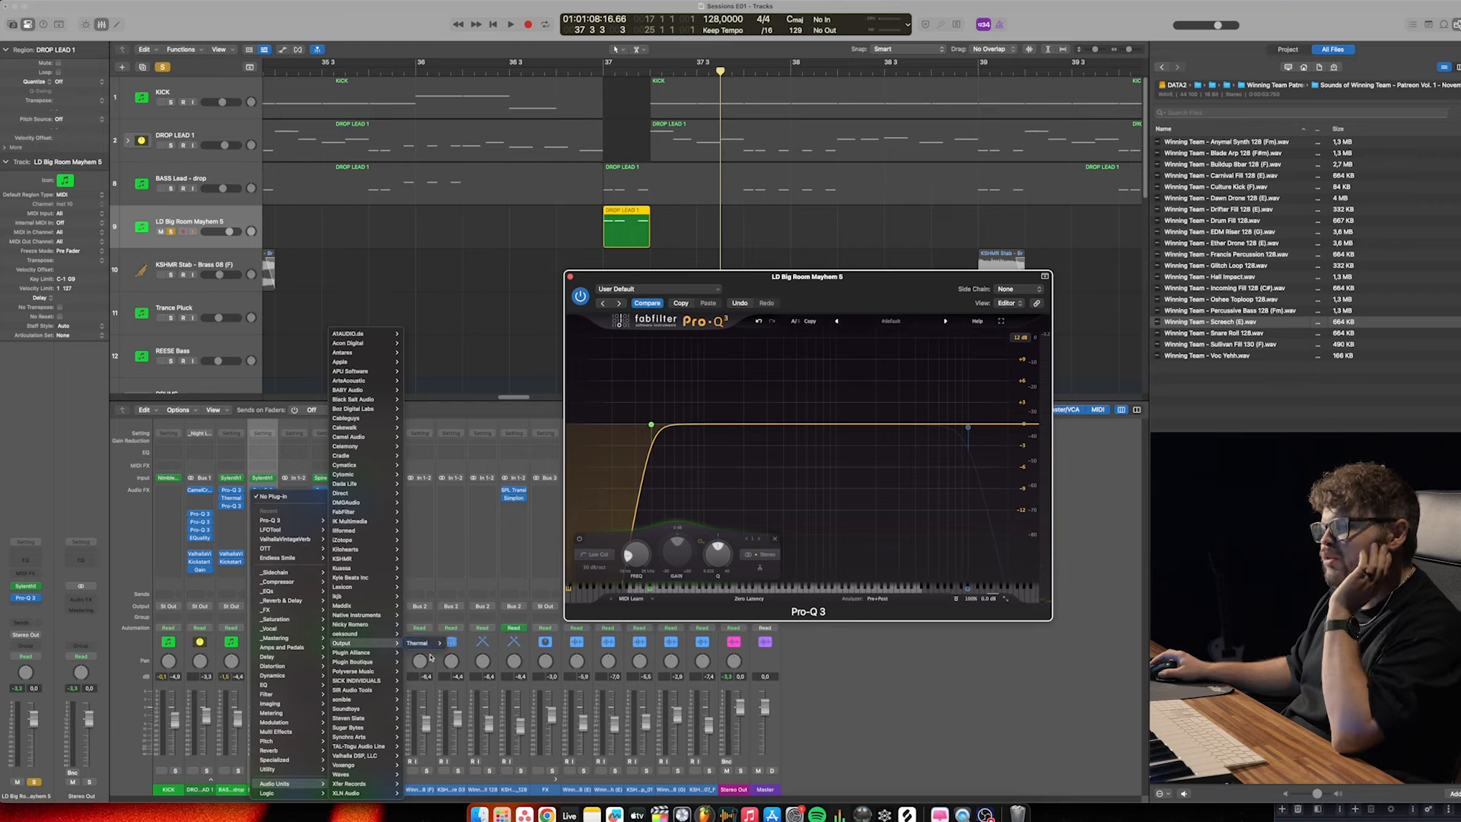
left_click(418, 643)
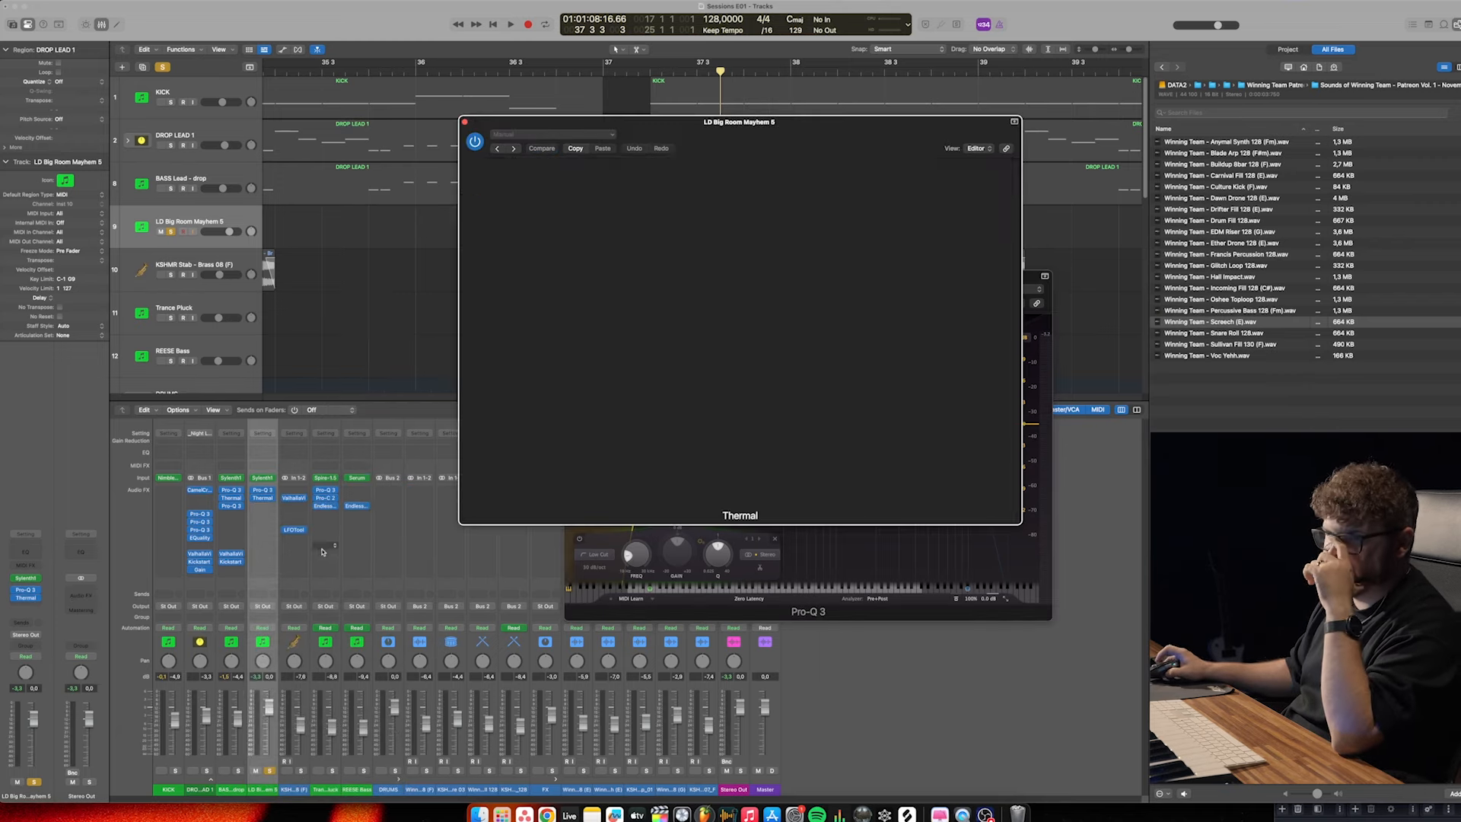
left_click(902, 169)
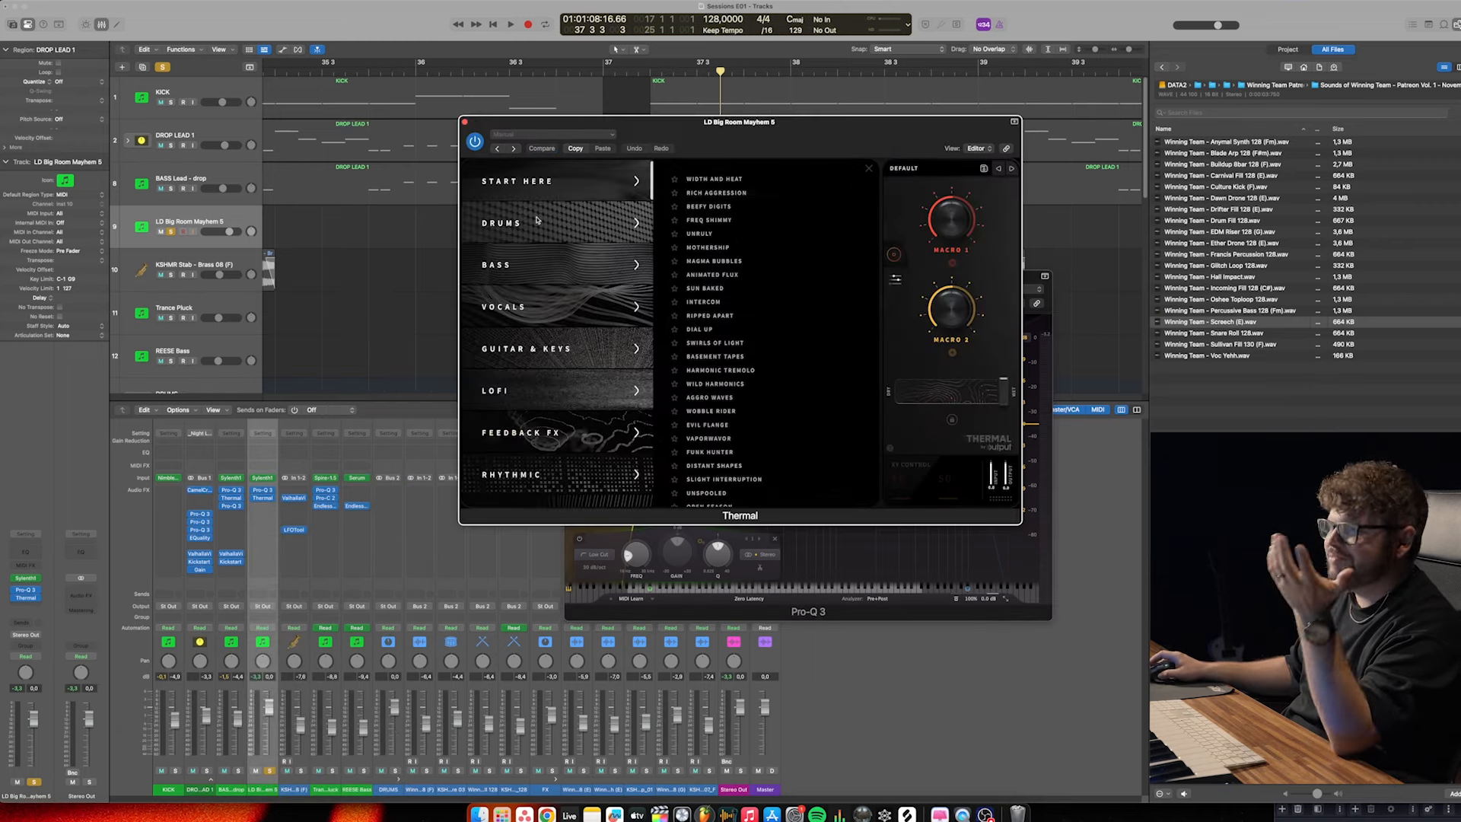
left_click(710, 179)
left_click_drag(749, 123, 958, 361)
Loop bar 37 and audition Thermal's Sun Baked, Unruly, Mothership, Magma Bubbles and Basement Tapes presets on the LD Big Room Mayhem 5 lead
left_click_drag(604, 63, 791, 63)
key("space")
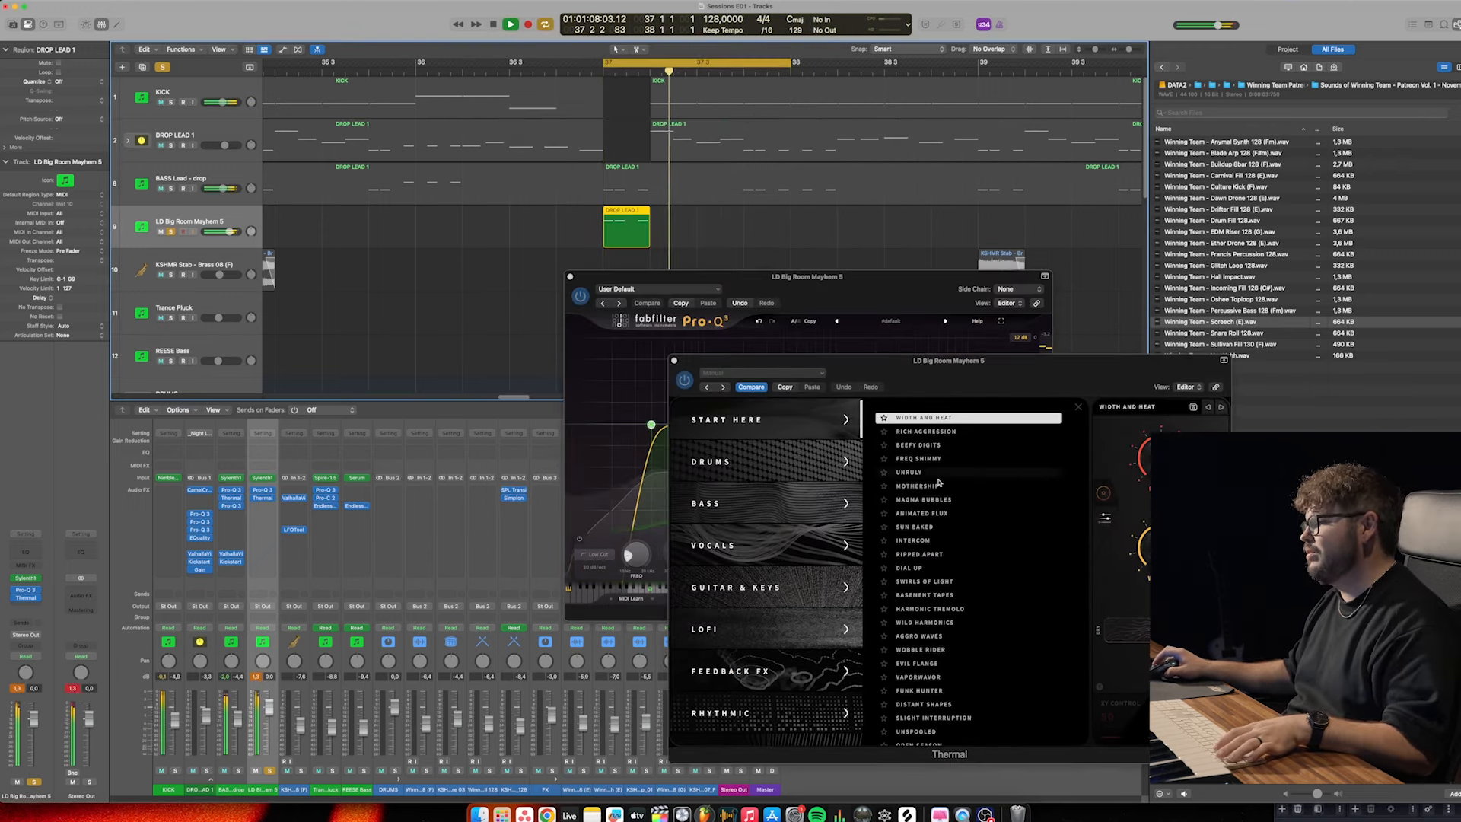
left_click(925, 527)
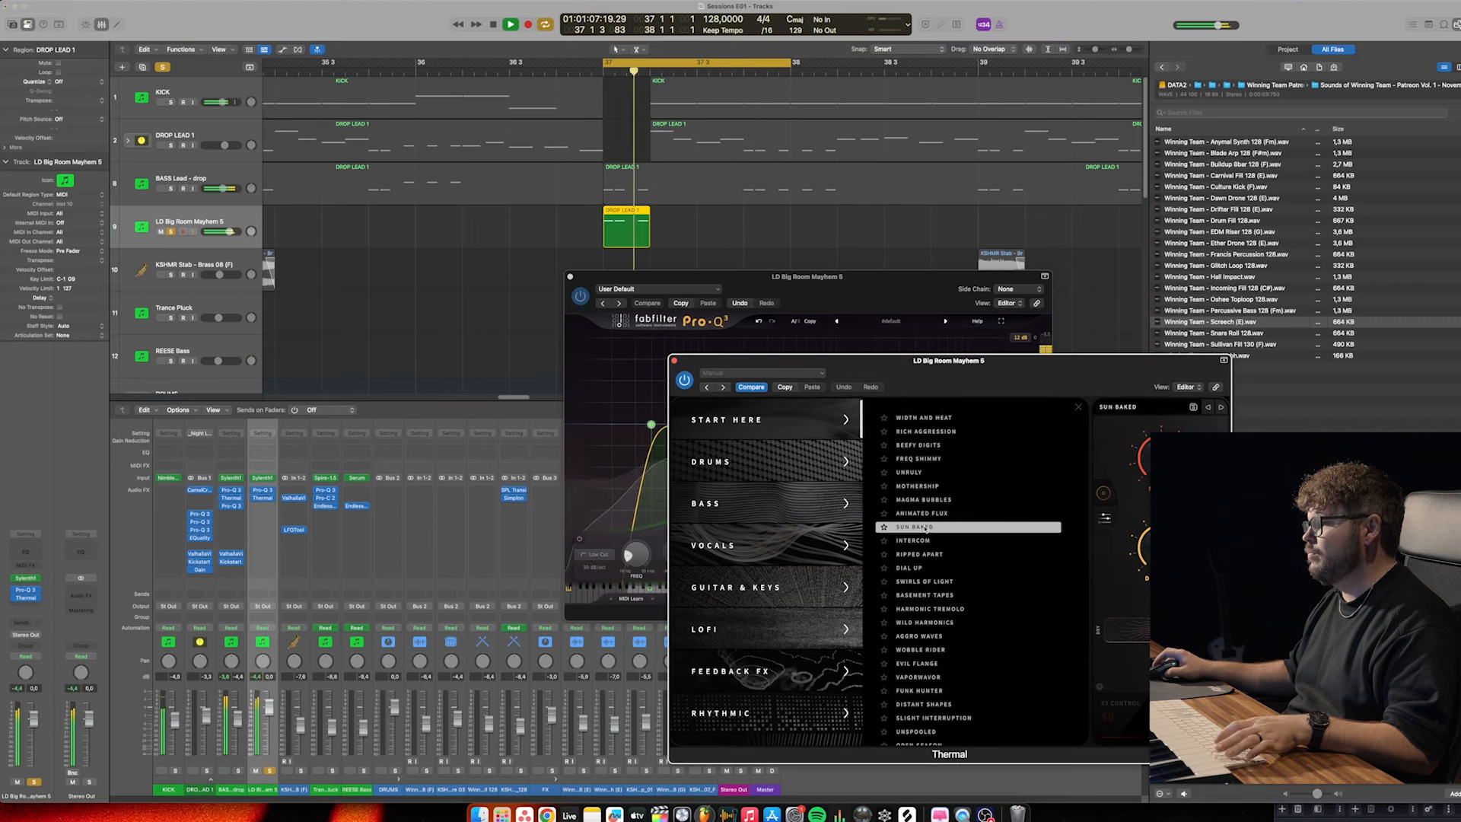
left_click(919, 472)
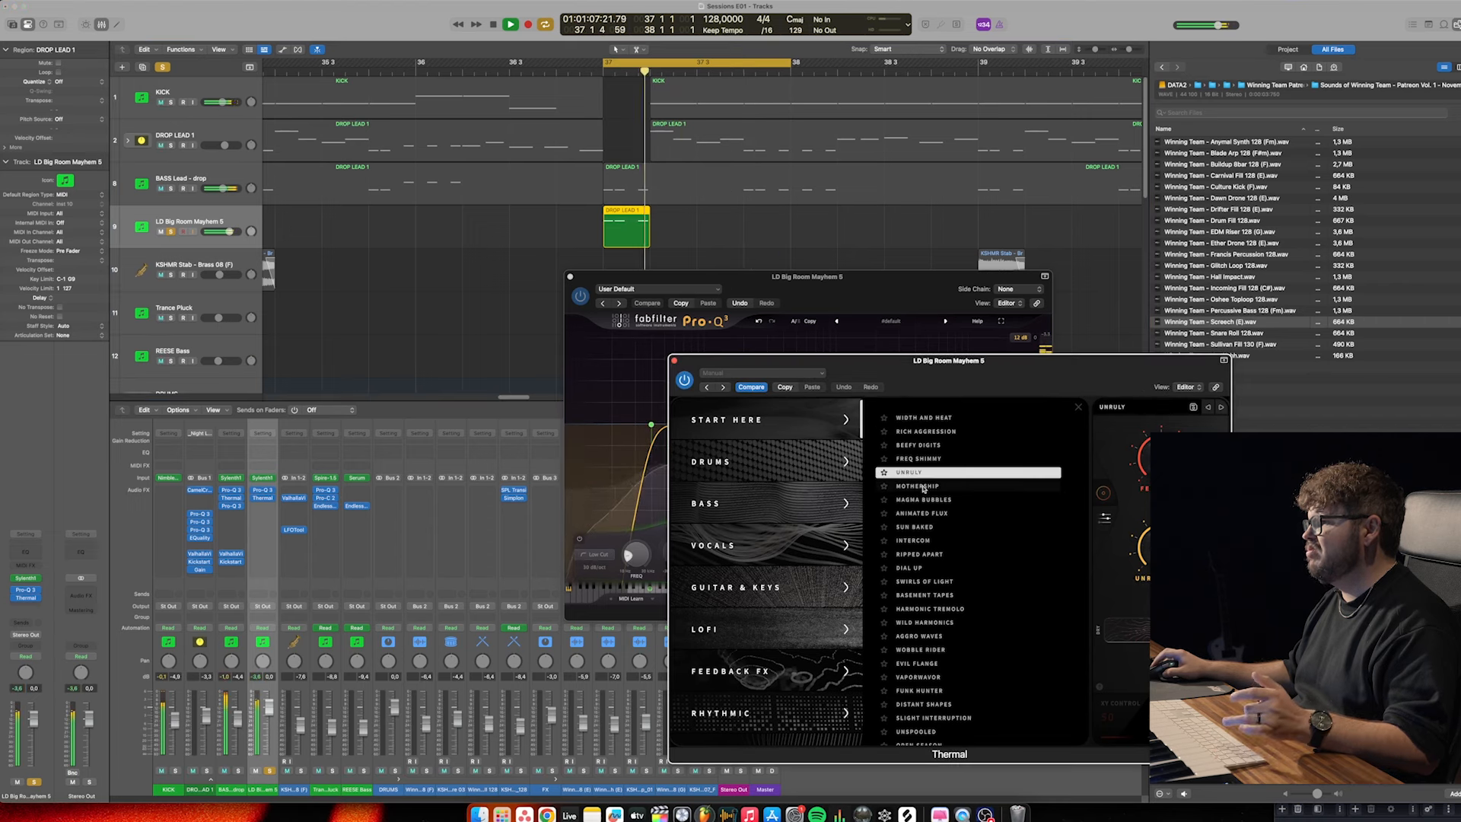
left_click(923, 486)
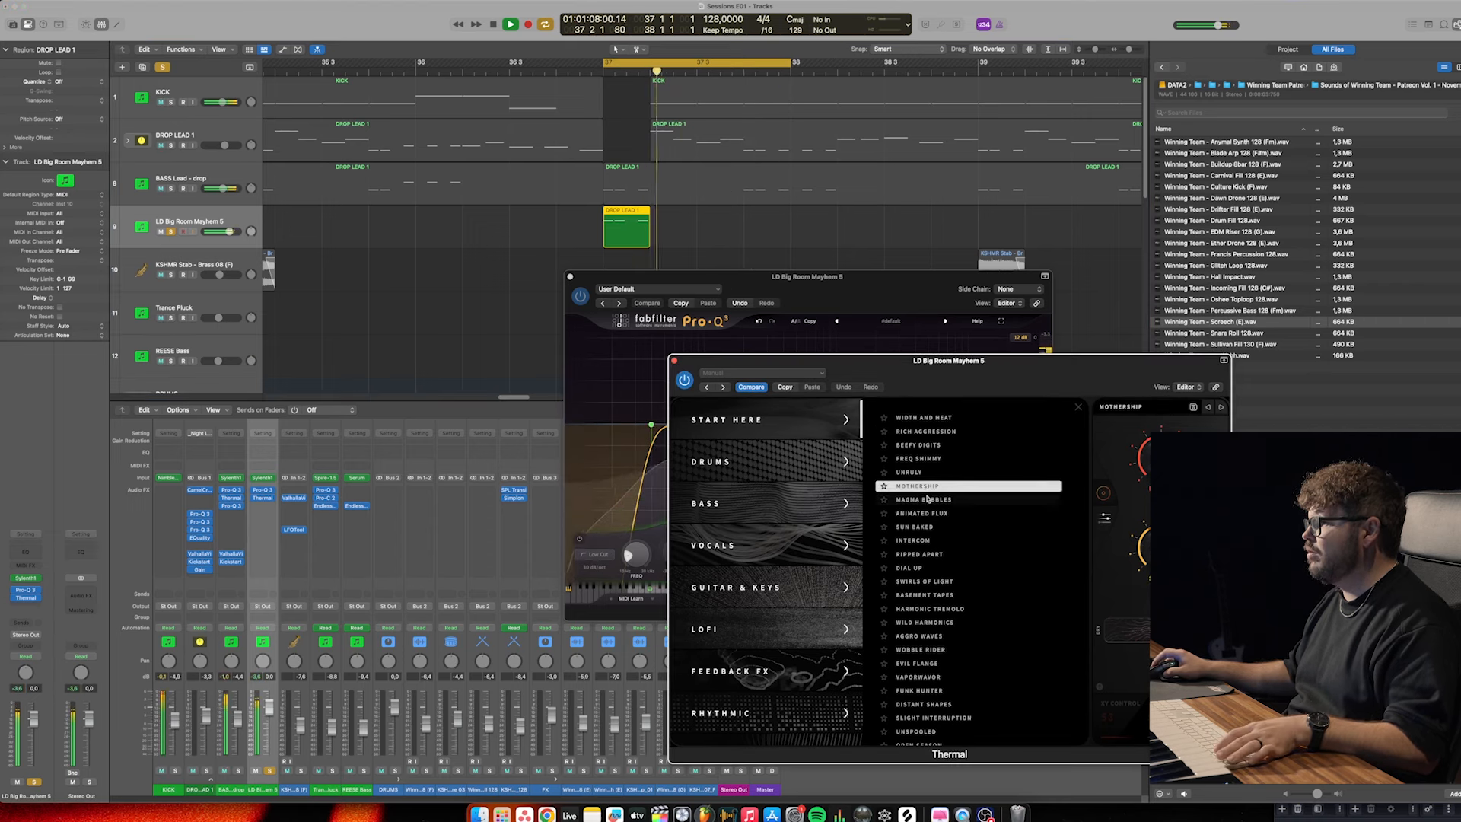
left_click(927, 499)
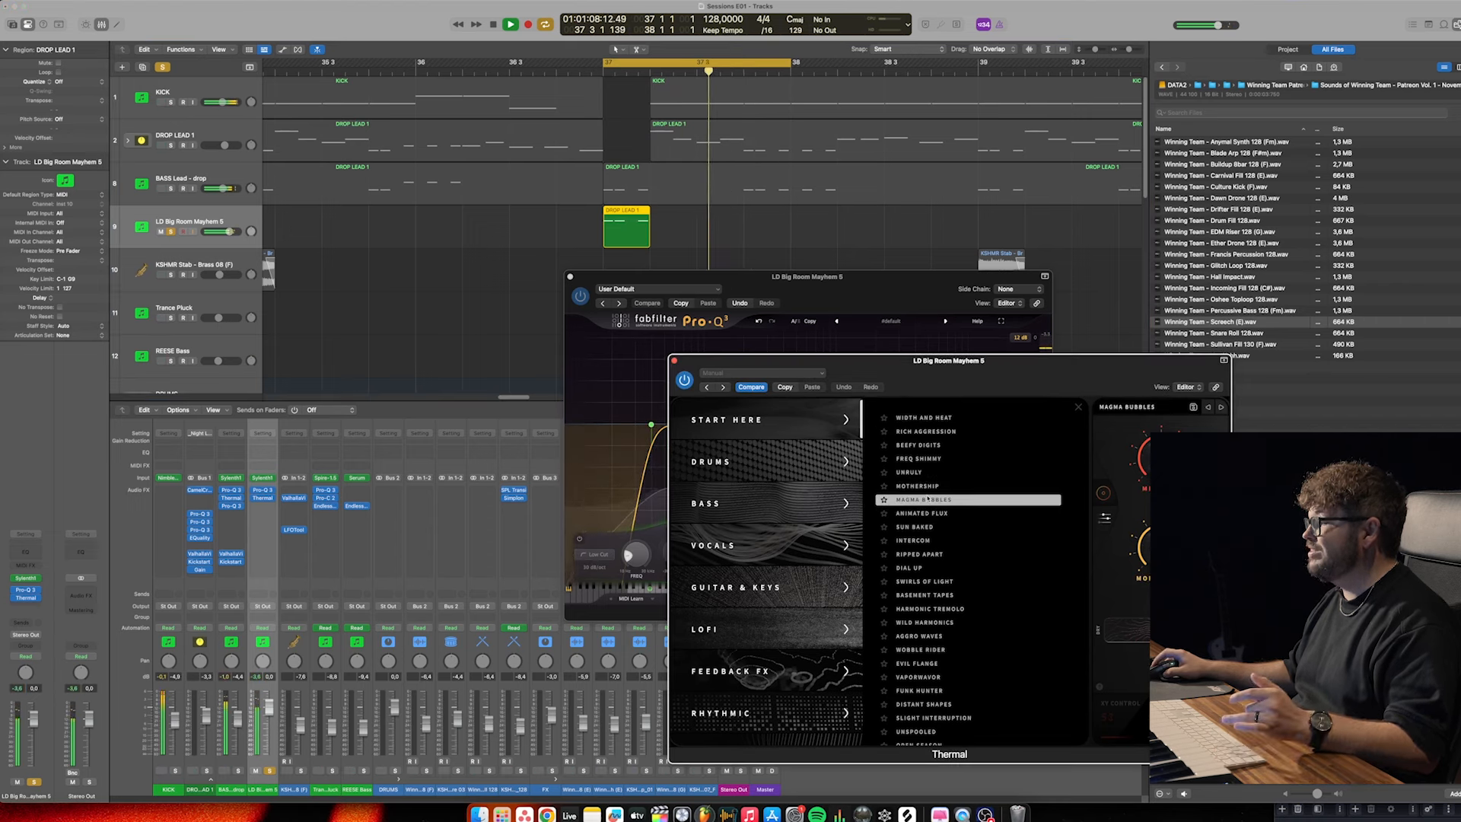
left_click(925, 595)
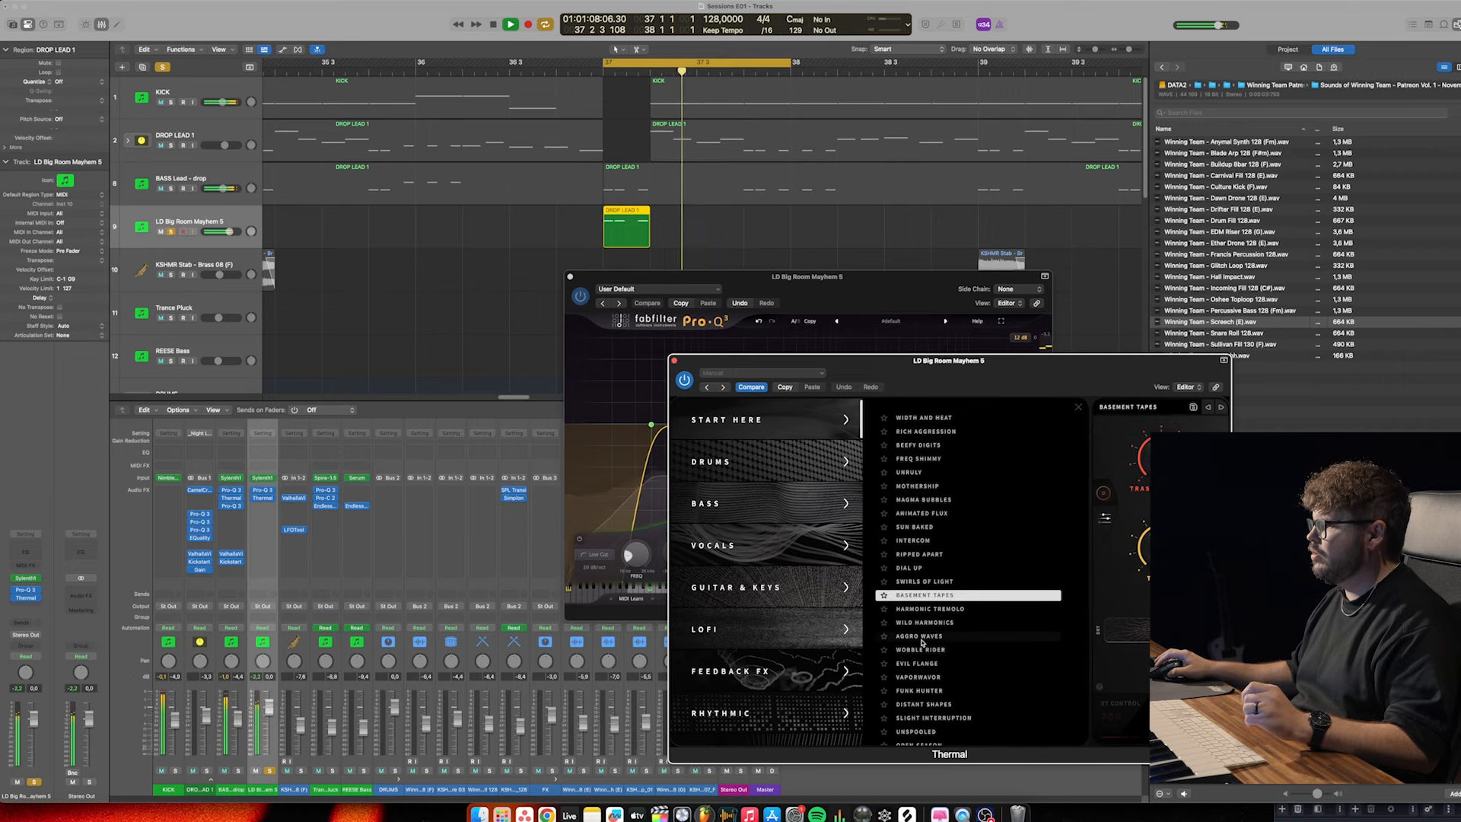
Try Thermal's Thick Fold preset from the Bass category, and load Agitated Lows for the LD Big Room Mayhem 5 track
left_click(761, 503)
left_click(928, 446)
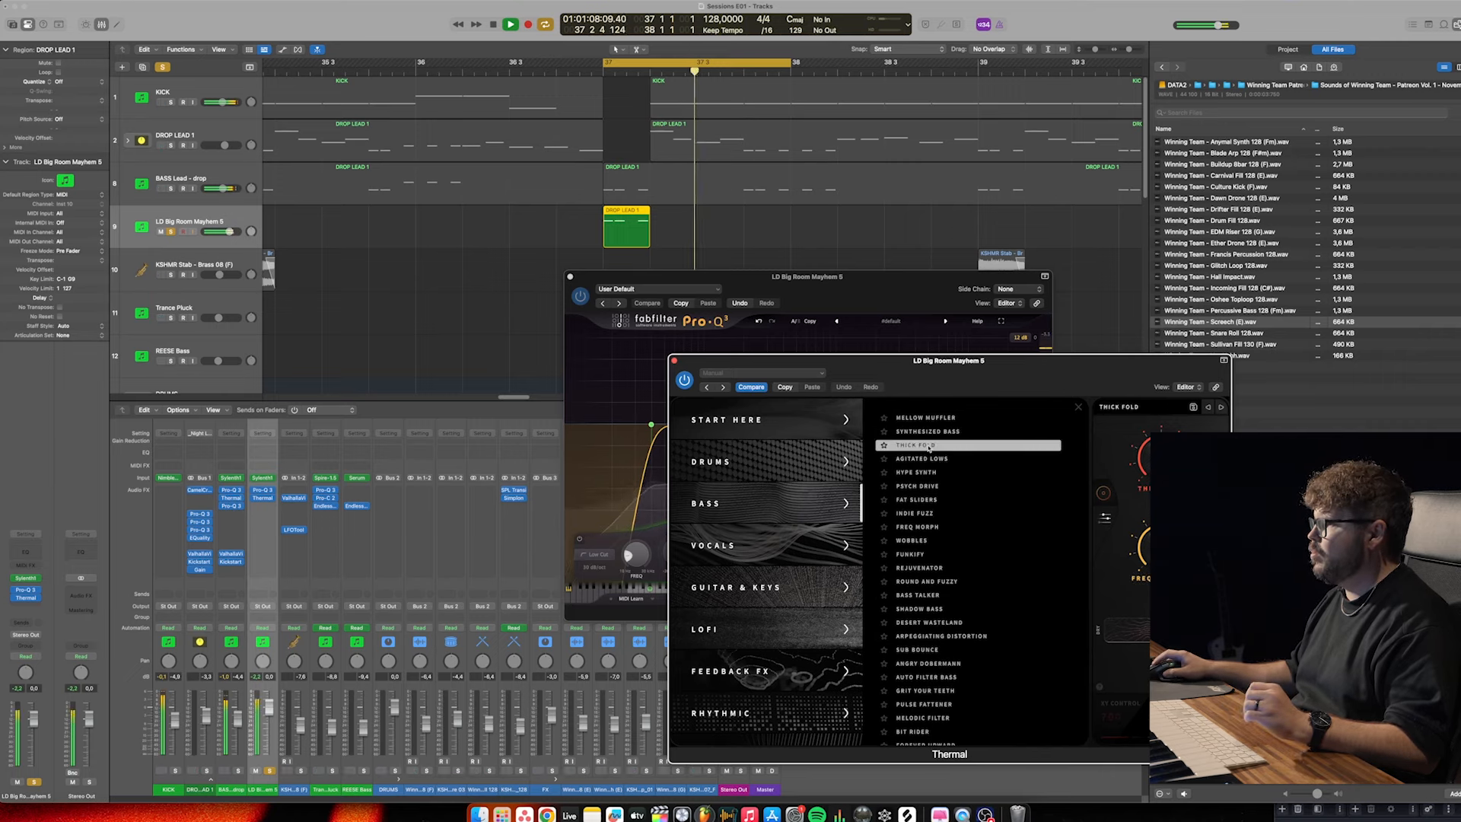
left_click(933, 460)
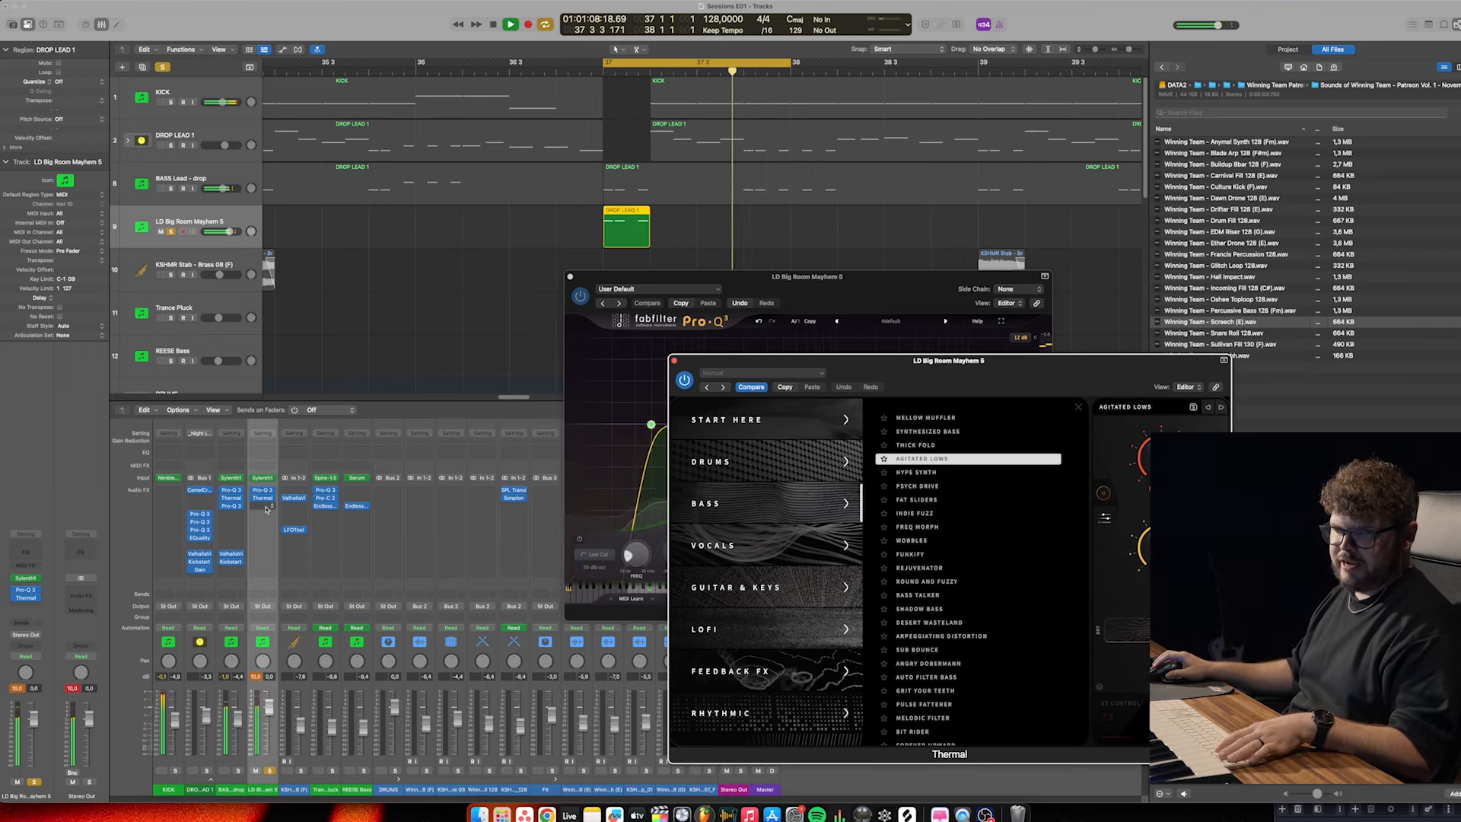
Insert a second Pro-Q 3 after Thermal on the LD Big Room Mayhem 5 track, adjust its low cut and close both EQ windows
left_click(289, 523)
left_click(339, 529)
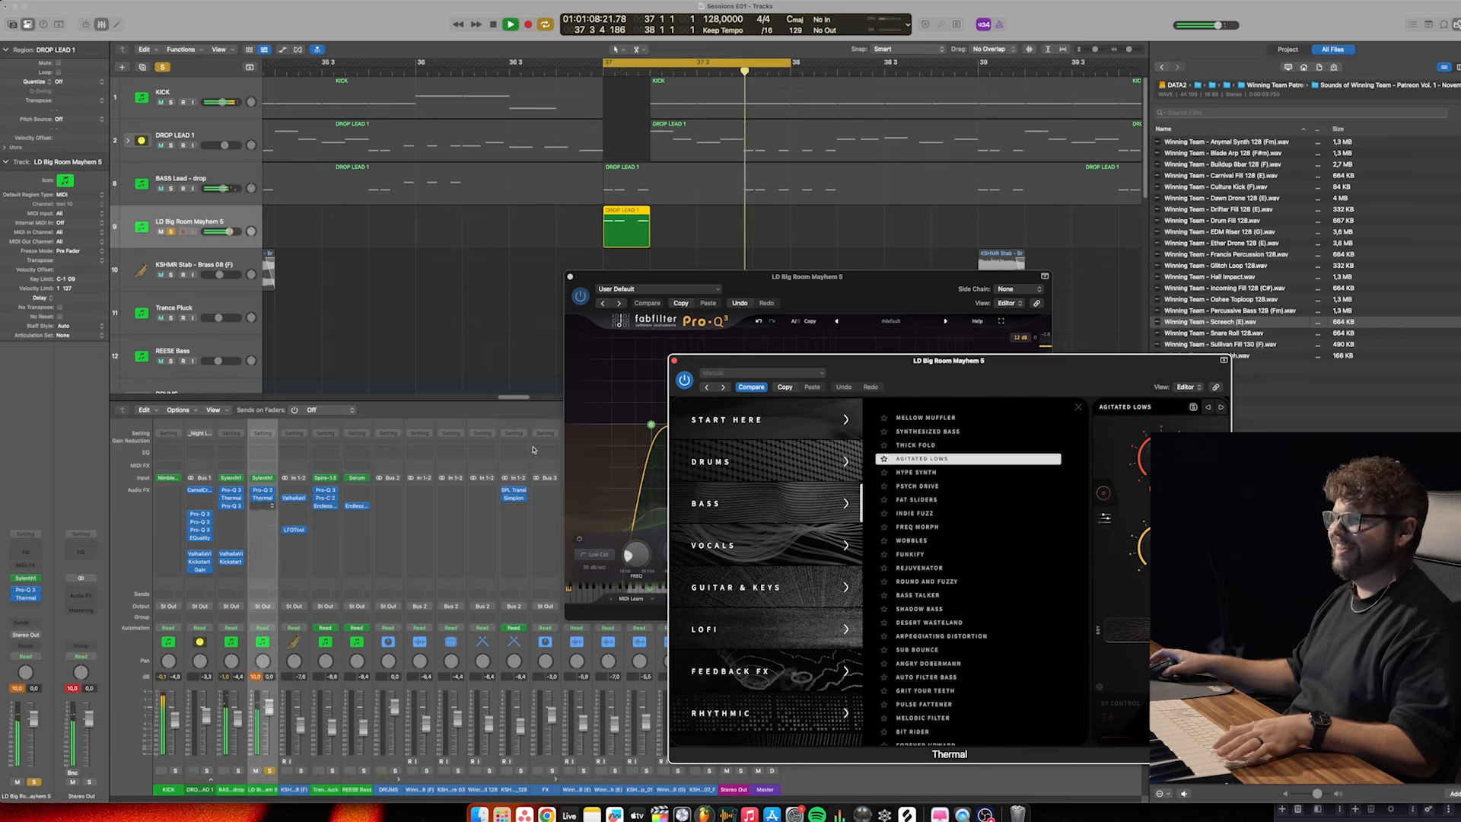
left_click_drag(585, 274, 555, 274)
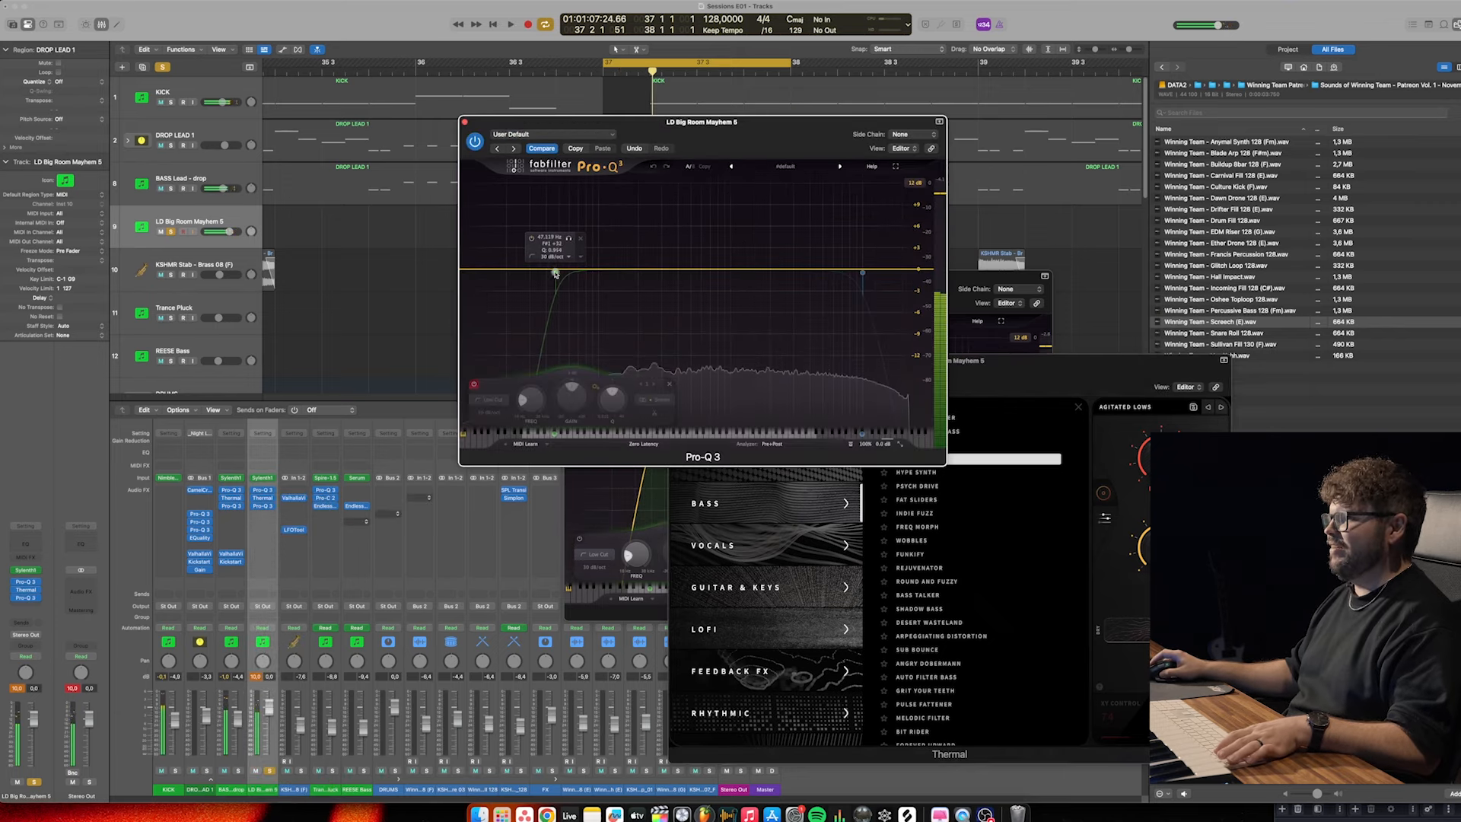
left_click(532, 238)
key("super+w")
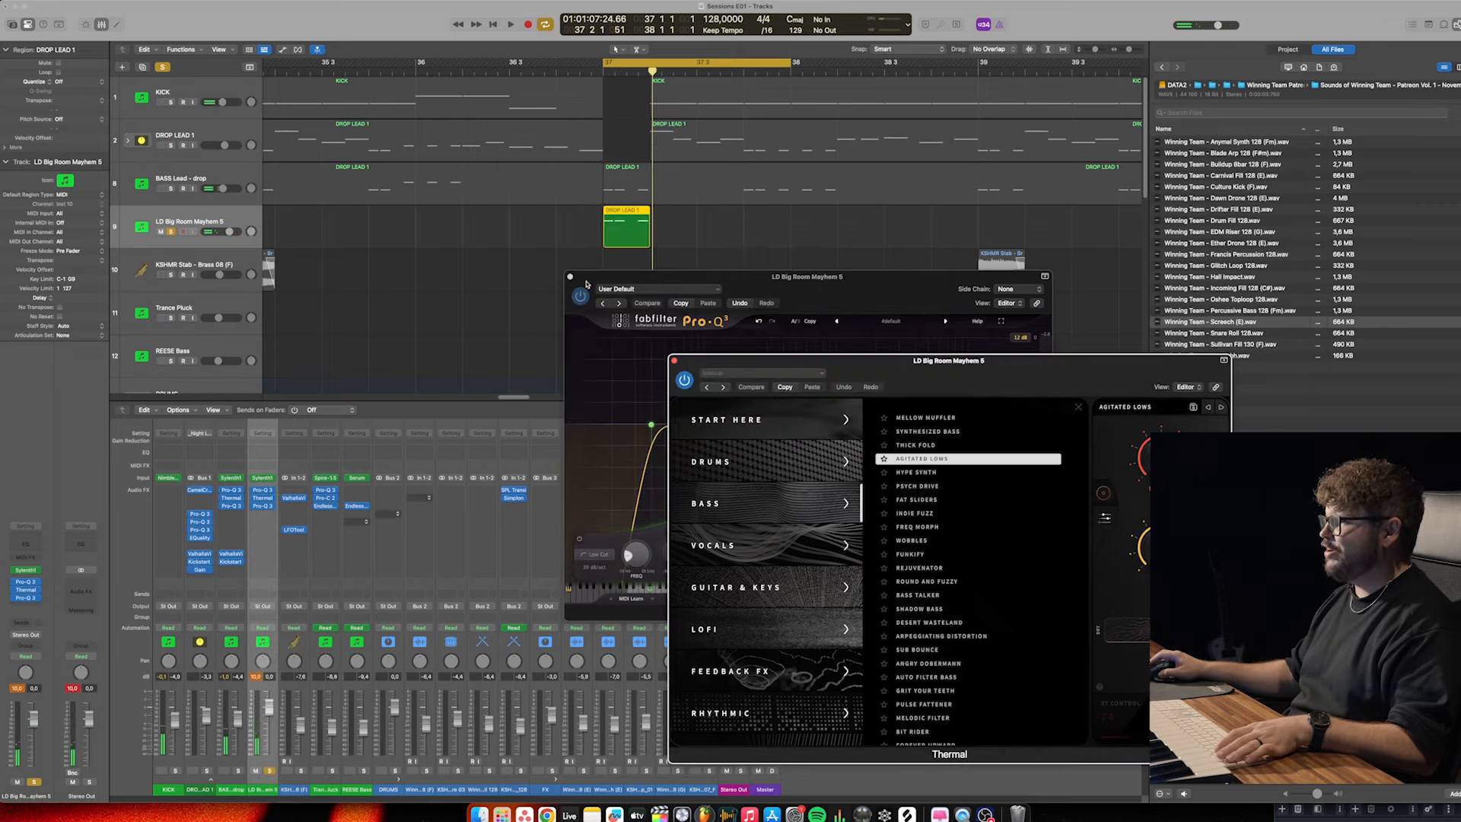
left_click(570, 276)
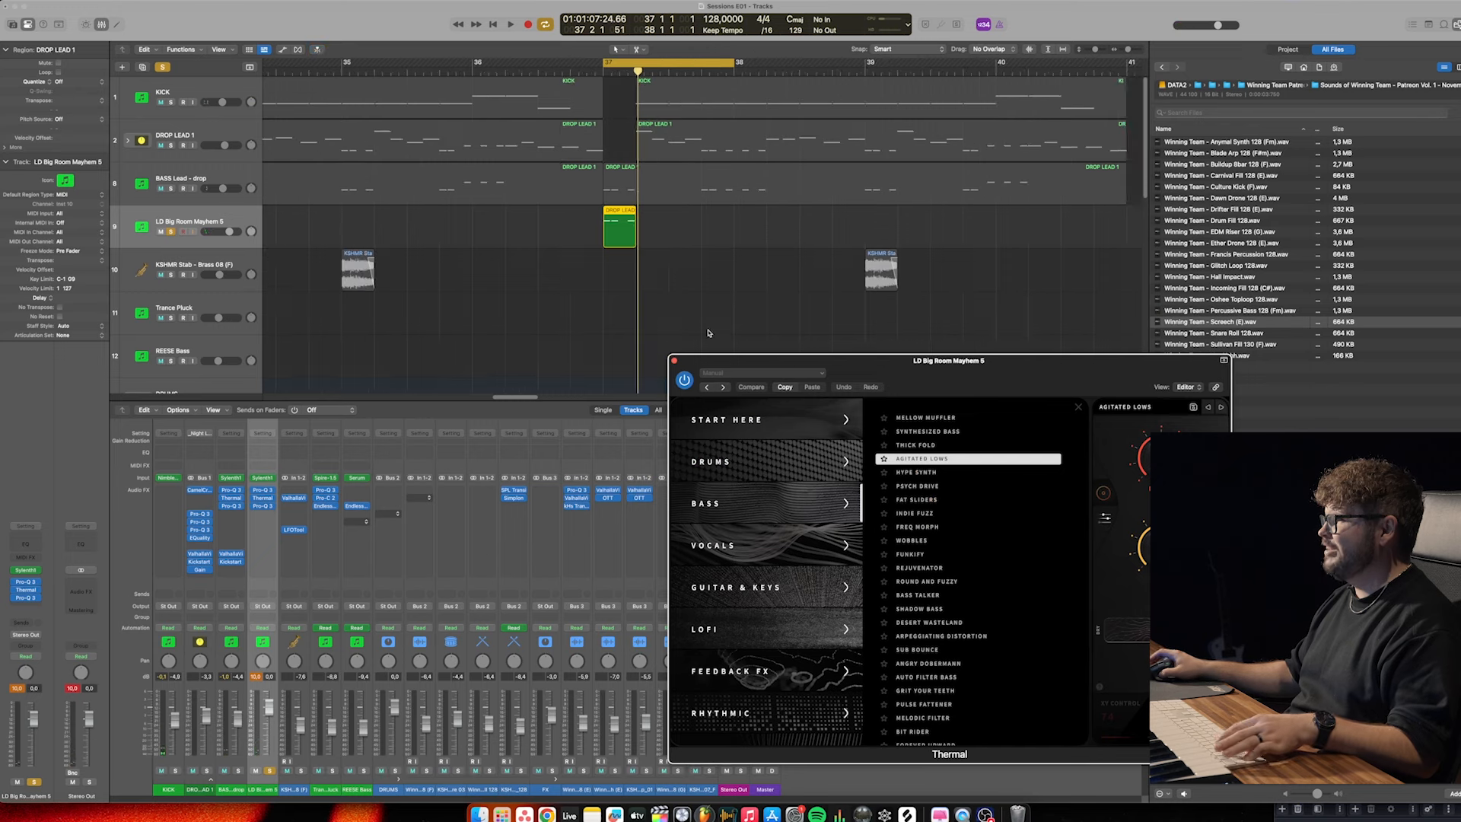
Hide the mixer and unsolo the LD Big Room Mayhem 5 track with the whole drop in view
key("super+Left")
key("super+Up")
key("super+Left")
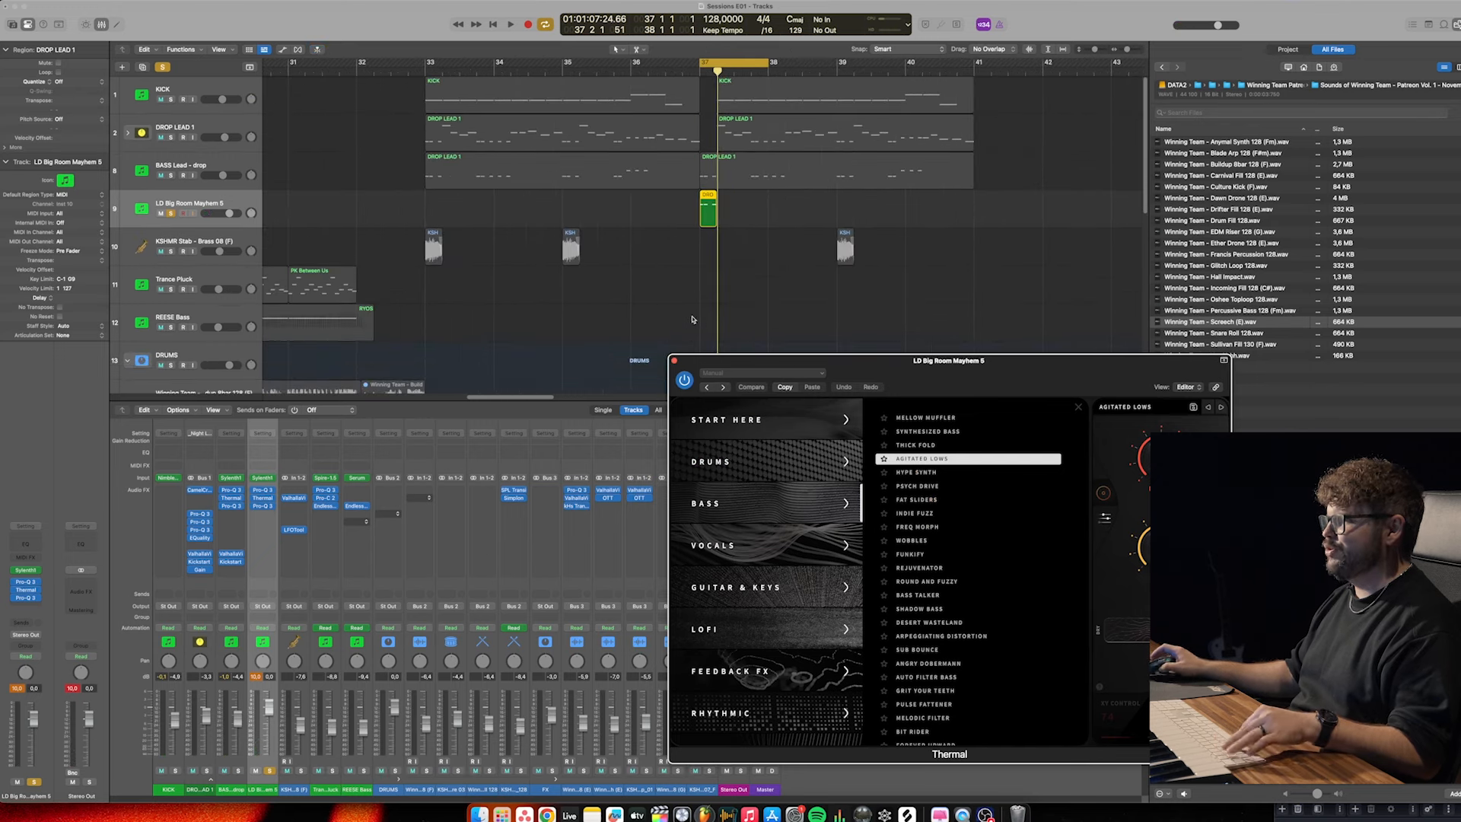
key("x")
key("s")
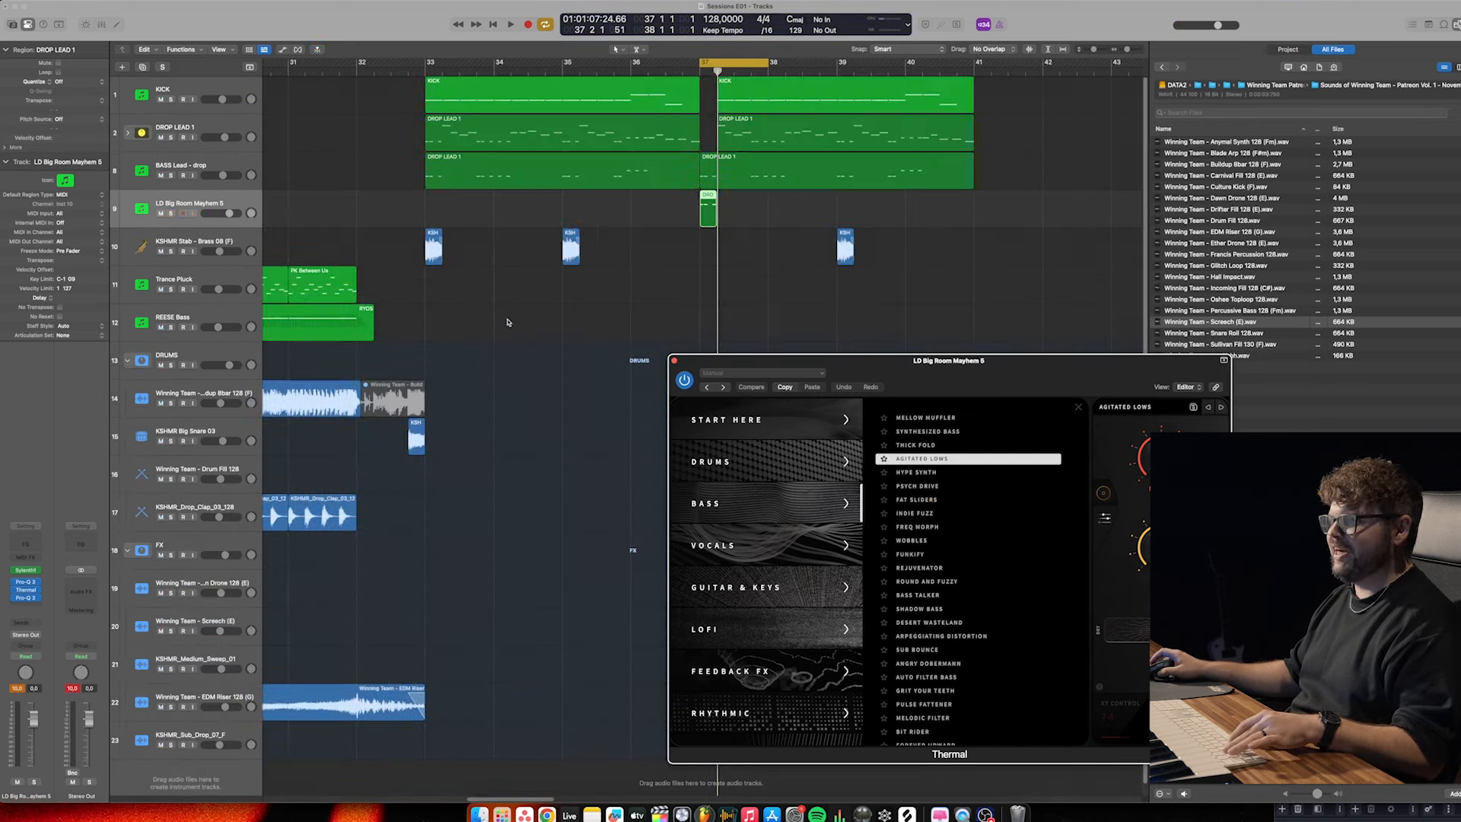
Turn cycling off, play the drop from just before bar 33, close Thermal and lower the LD Big Room Mayhem 5 track to -4.7 dB
key("super+Up")
double_click(411, 74)
key("c")
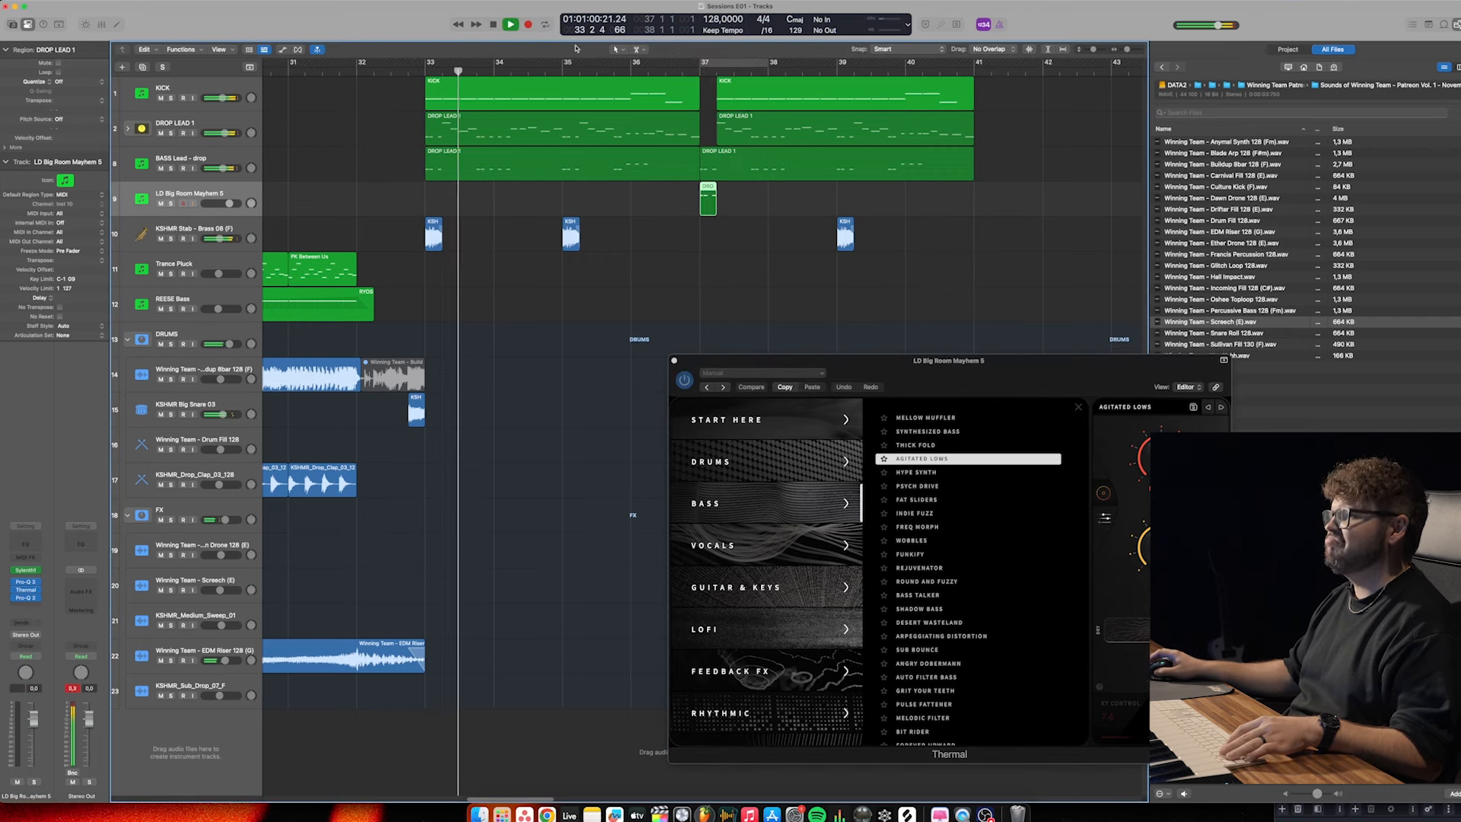
left_click(675, 361)
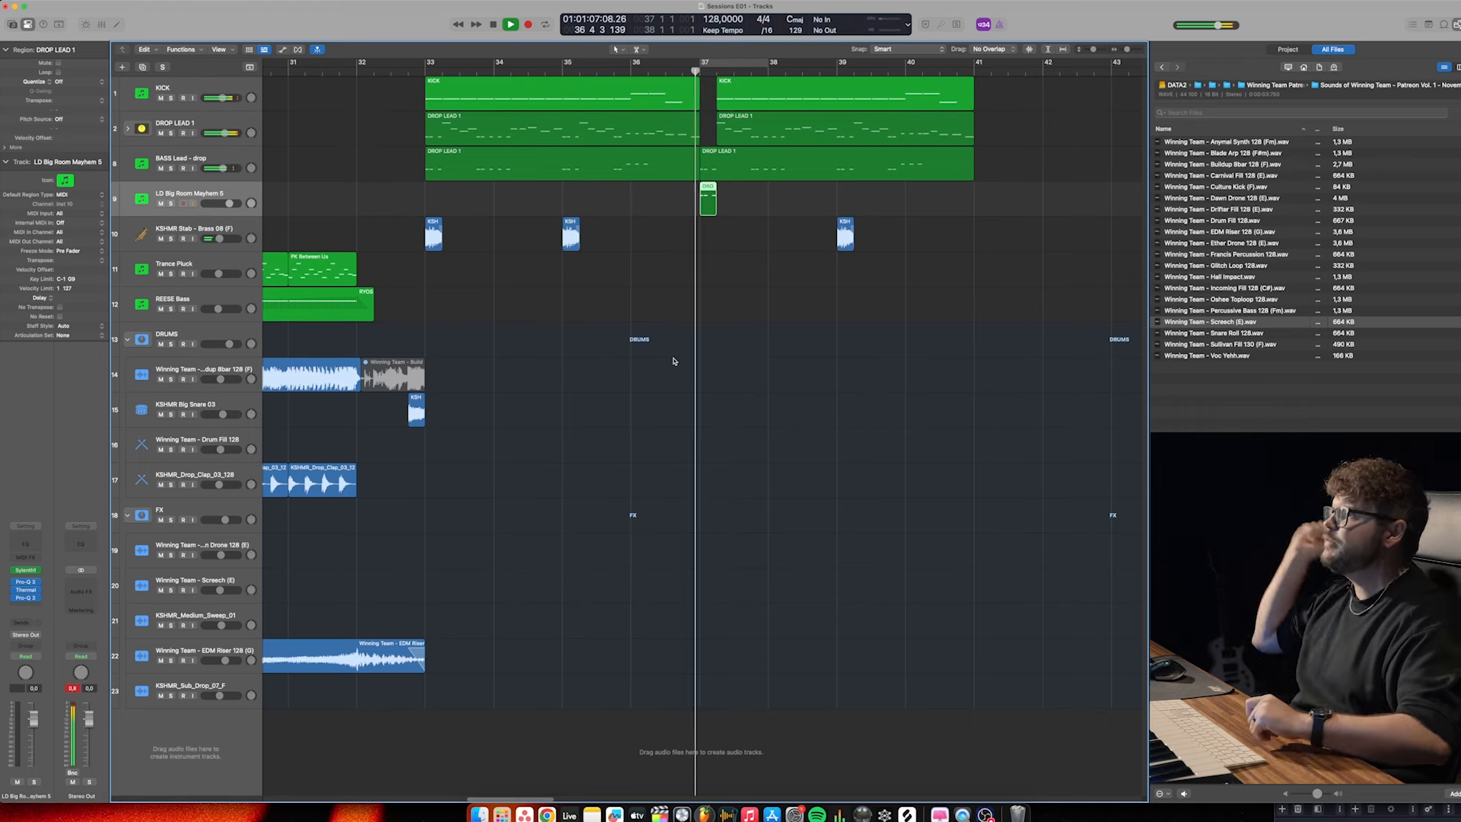
key("space")
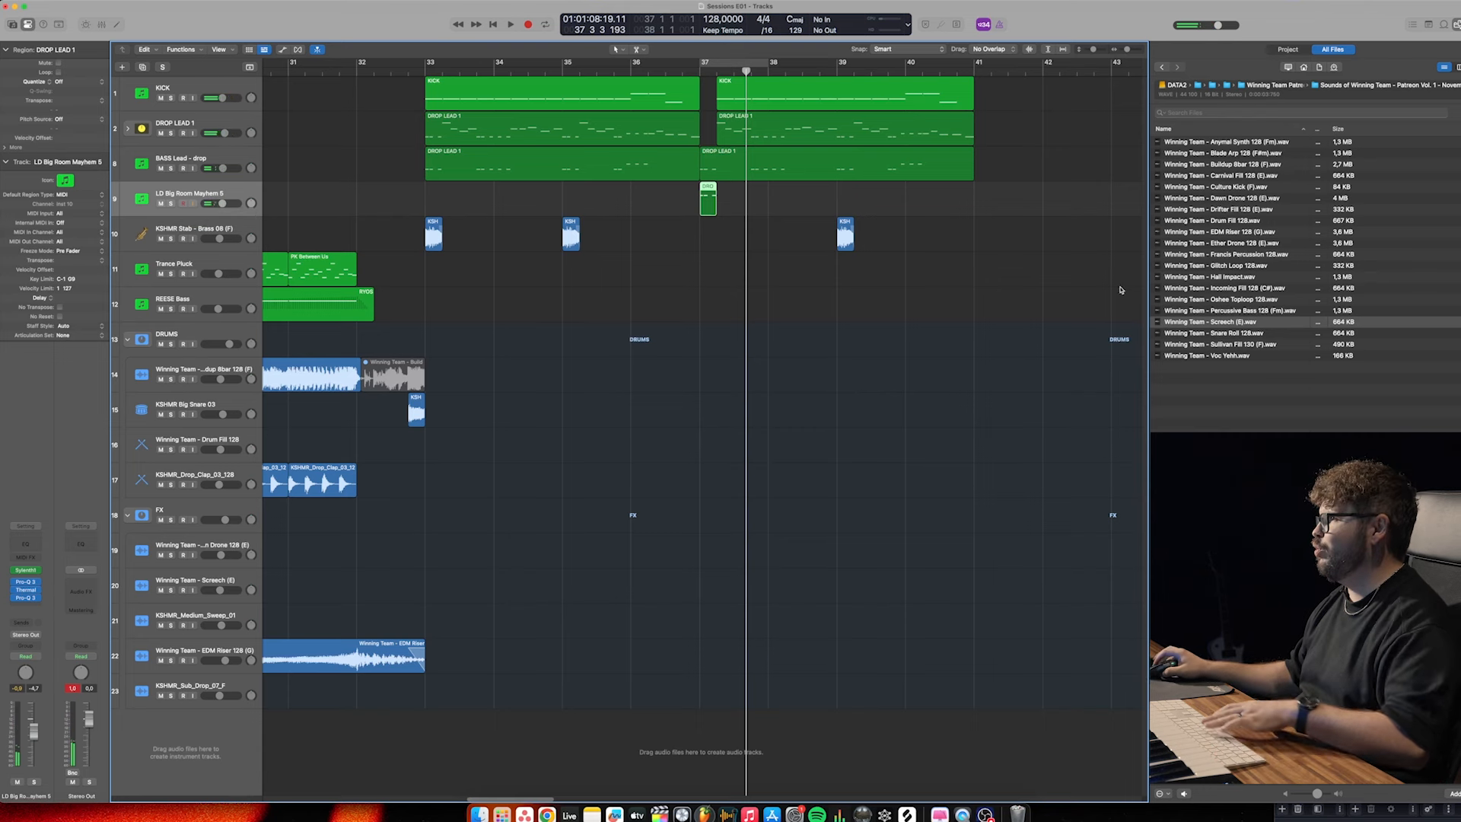
Preview the Winning Team samples from Carnival Fill onward and place Drifter Fill 128 (E) on a new DRUMS track at bar 36
left_click(1225, 177)
left_click(1224, 176)
key("Down")
key("Down")
key("Down")
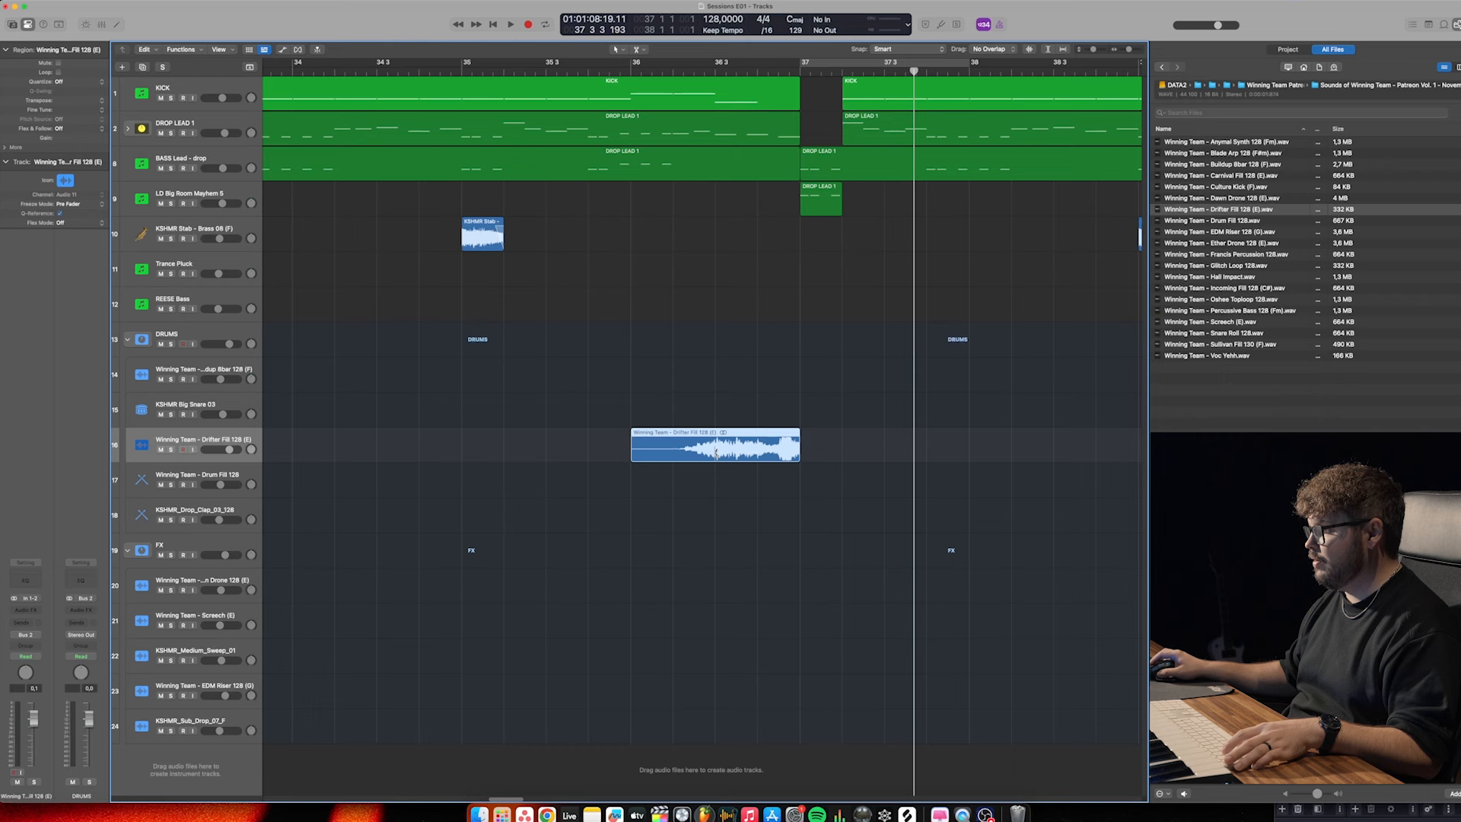
Split the Drifter Fill 128 (E) region at 36 3, play it in context and move its first half one beat later
left_click(715, 452)
scroll(715, 452, "up", 2)
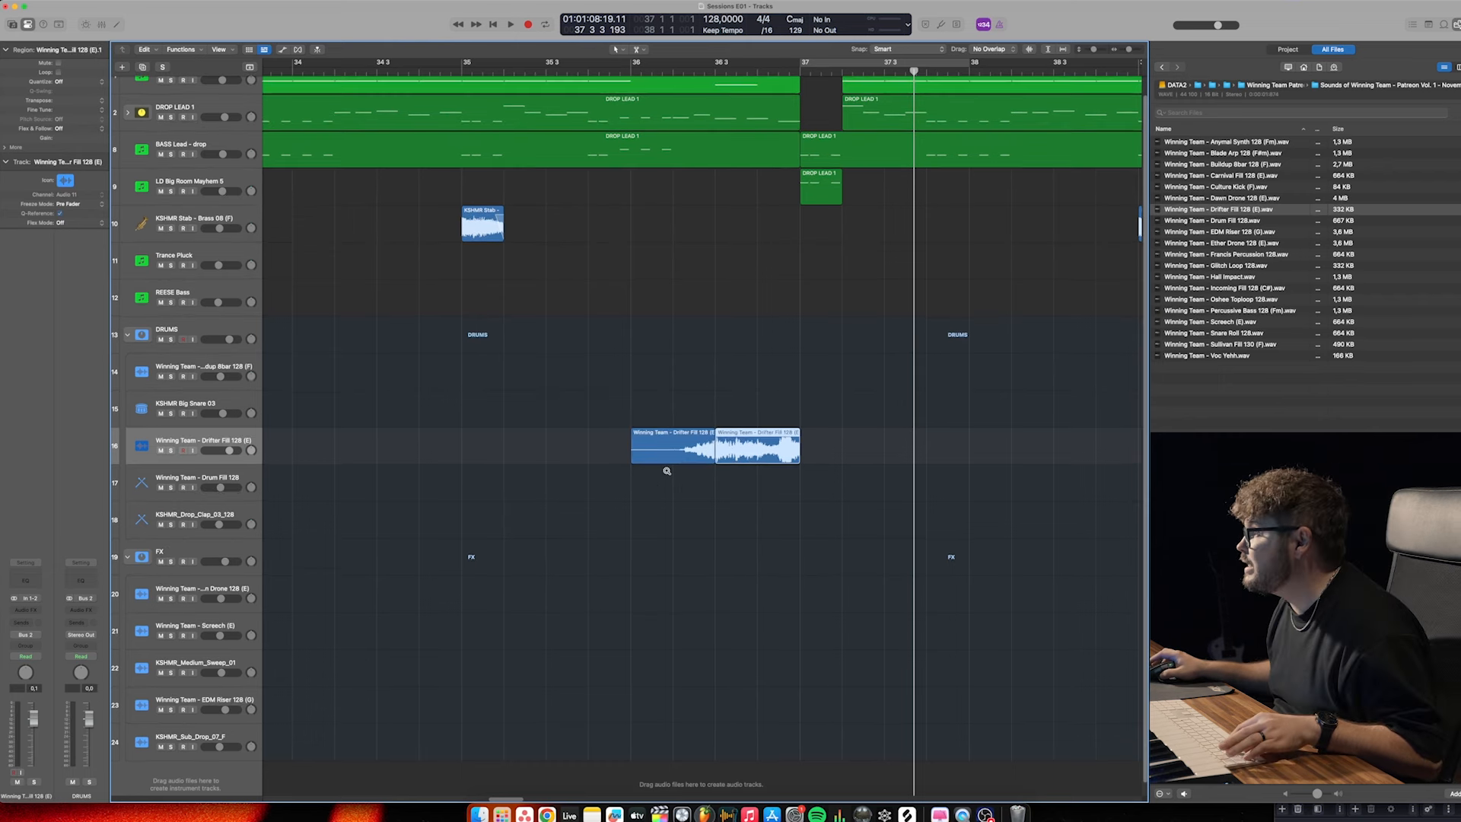
scroll(669, 472, "up", 1)
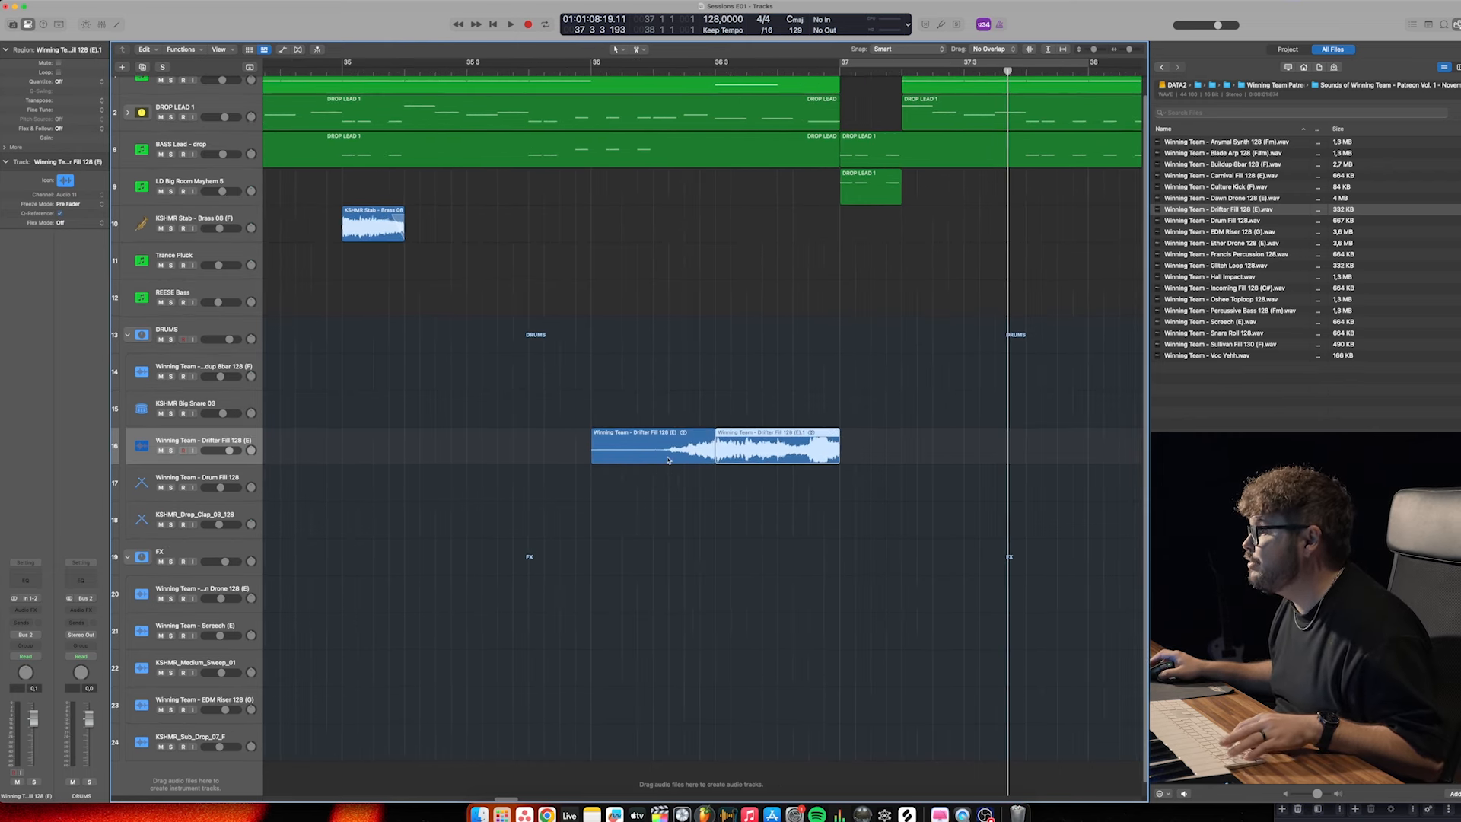
scroll(667, 459, "right", 1)
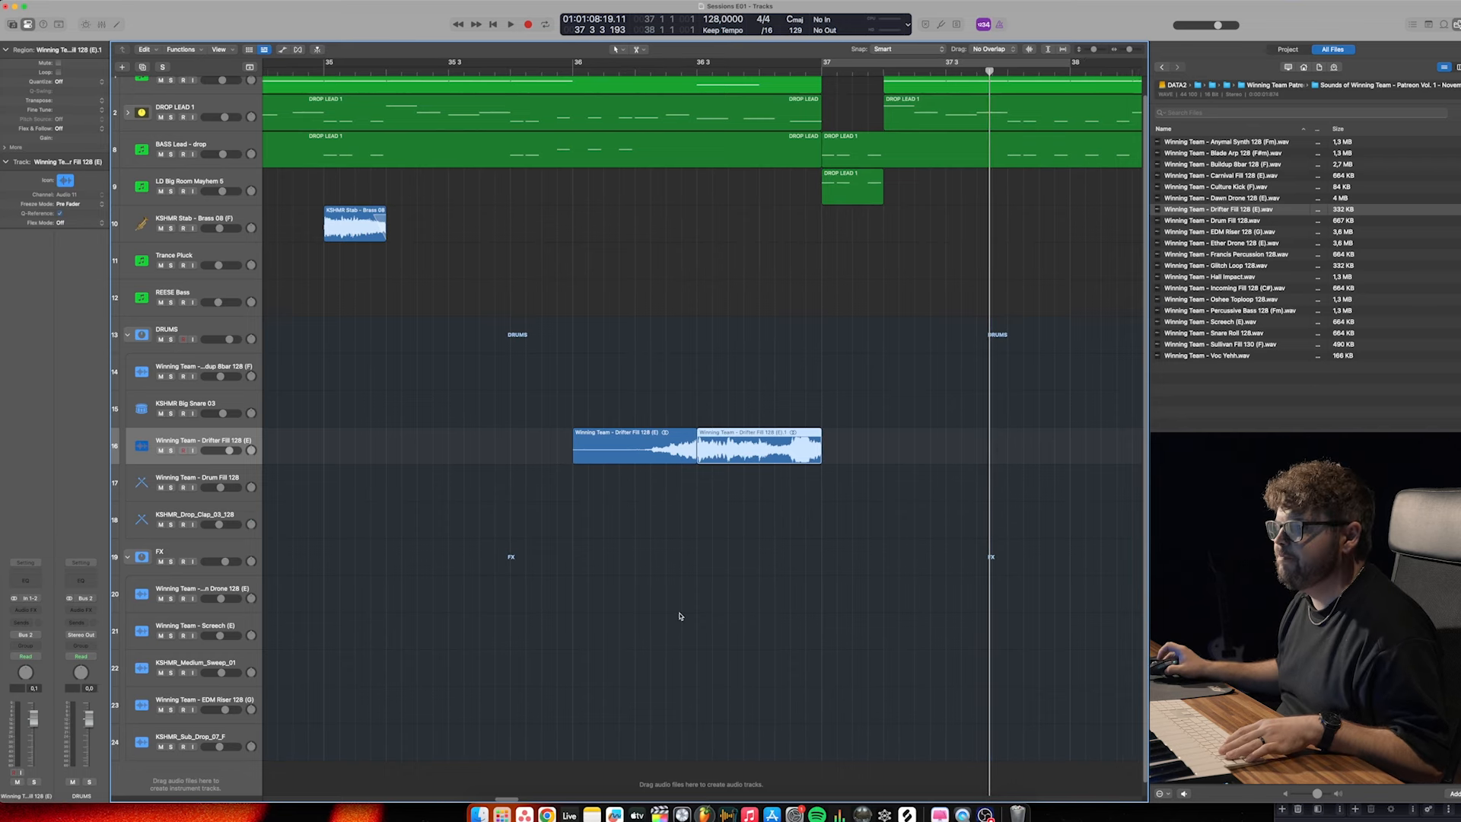
scroll(575, 197, "right", 1)
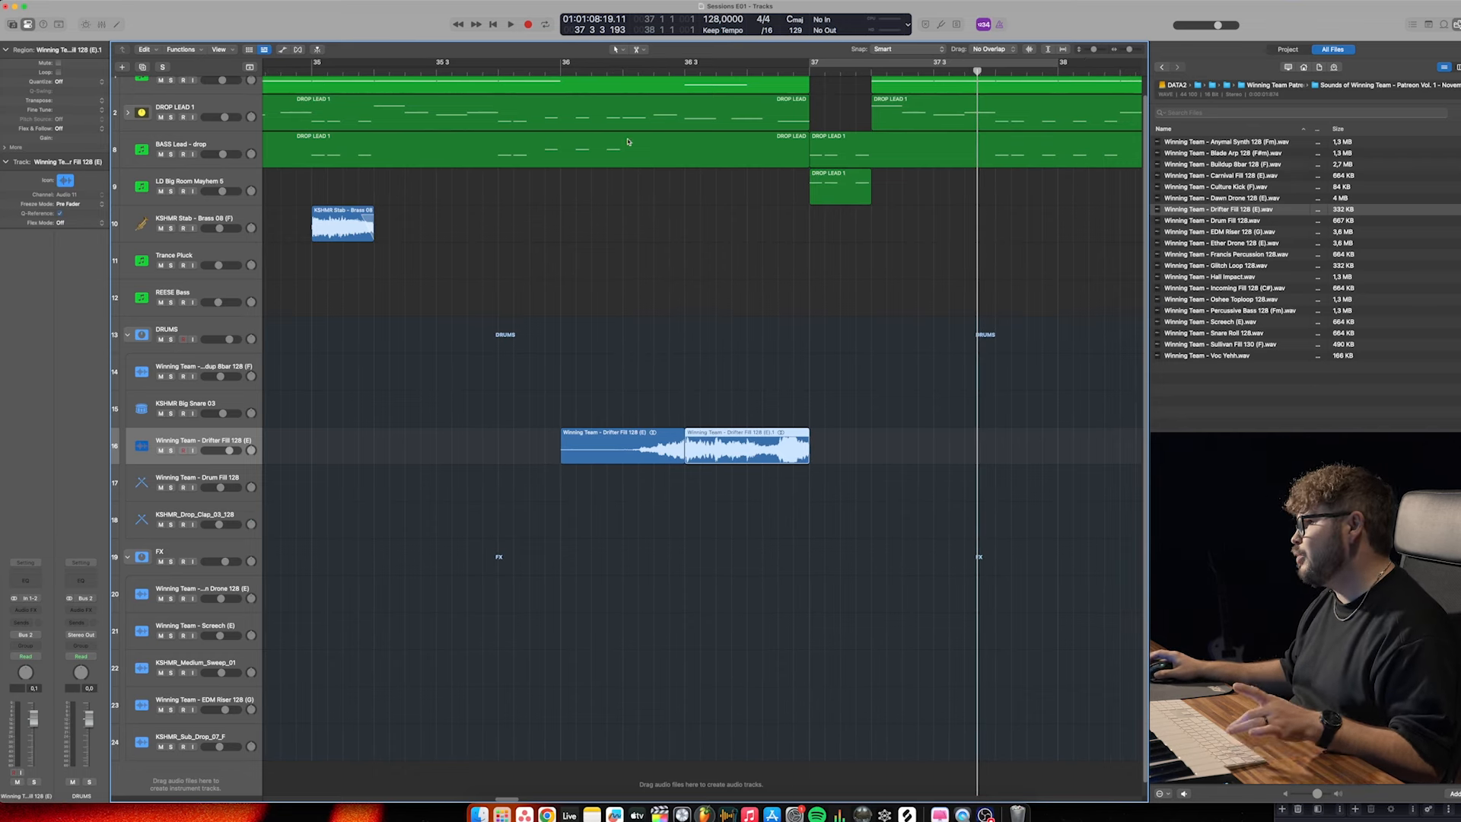
left_click(551, 72)
key("space")
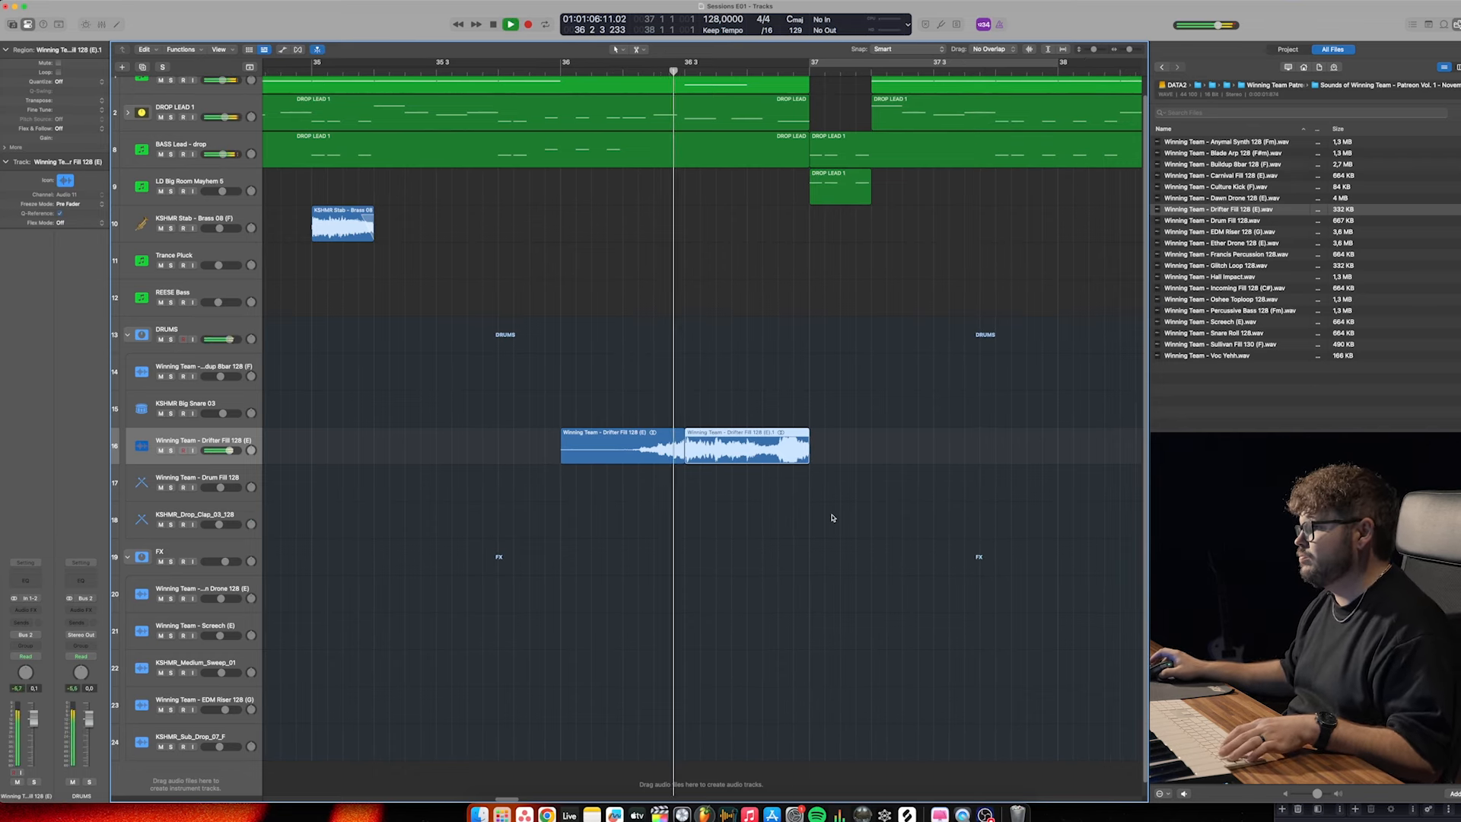
key("space")
left_click_drag(628, 454, 691, 453)
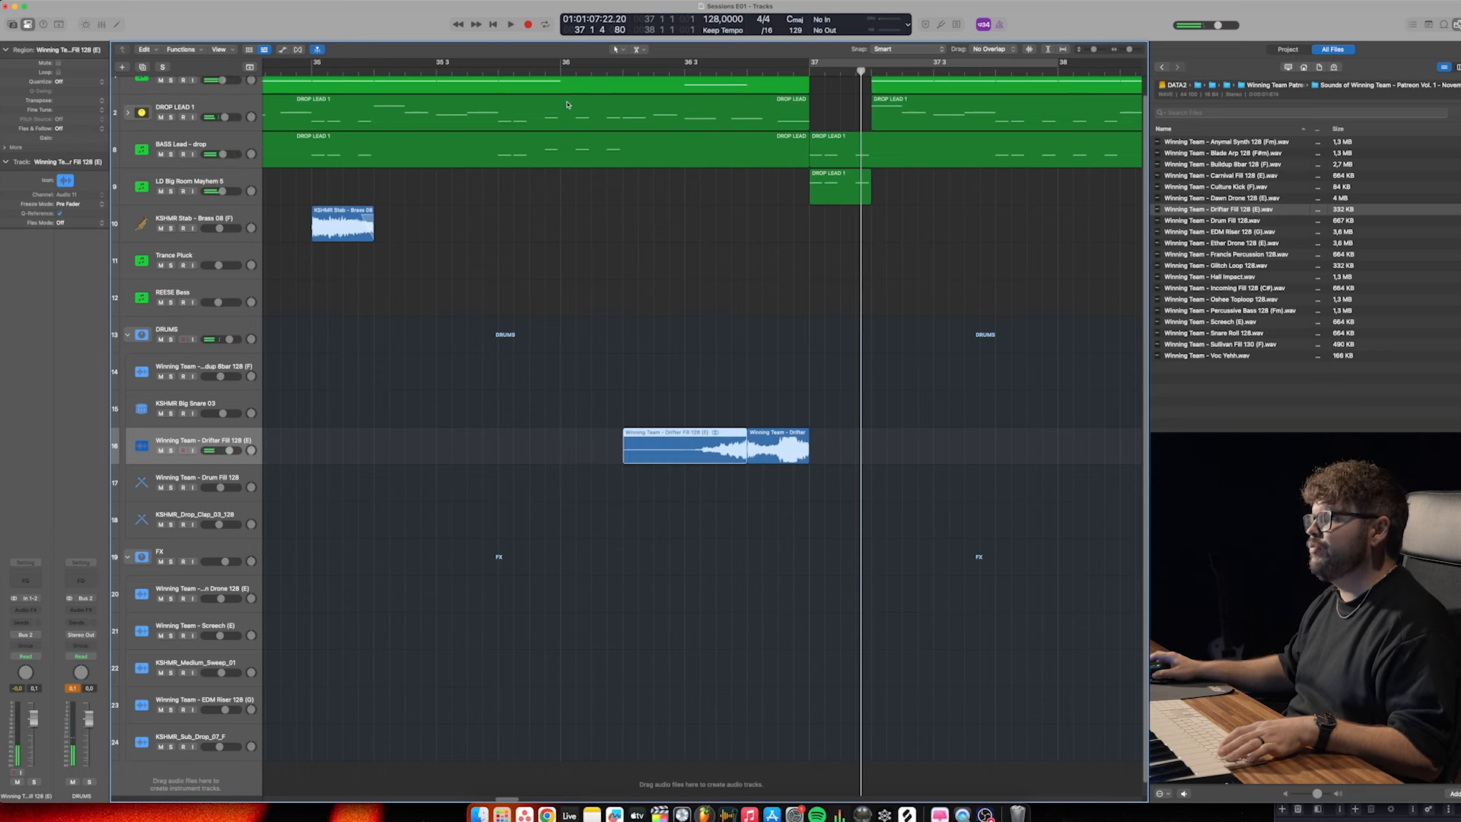
Play the Drifter Fill into bar 37 and lower its track volume to about -4.2 dB
left_click(595, 70)
key("space")
scroll(833, 525, "right", 2)
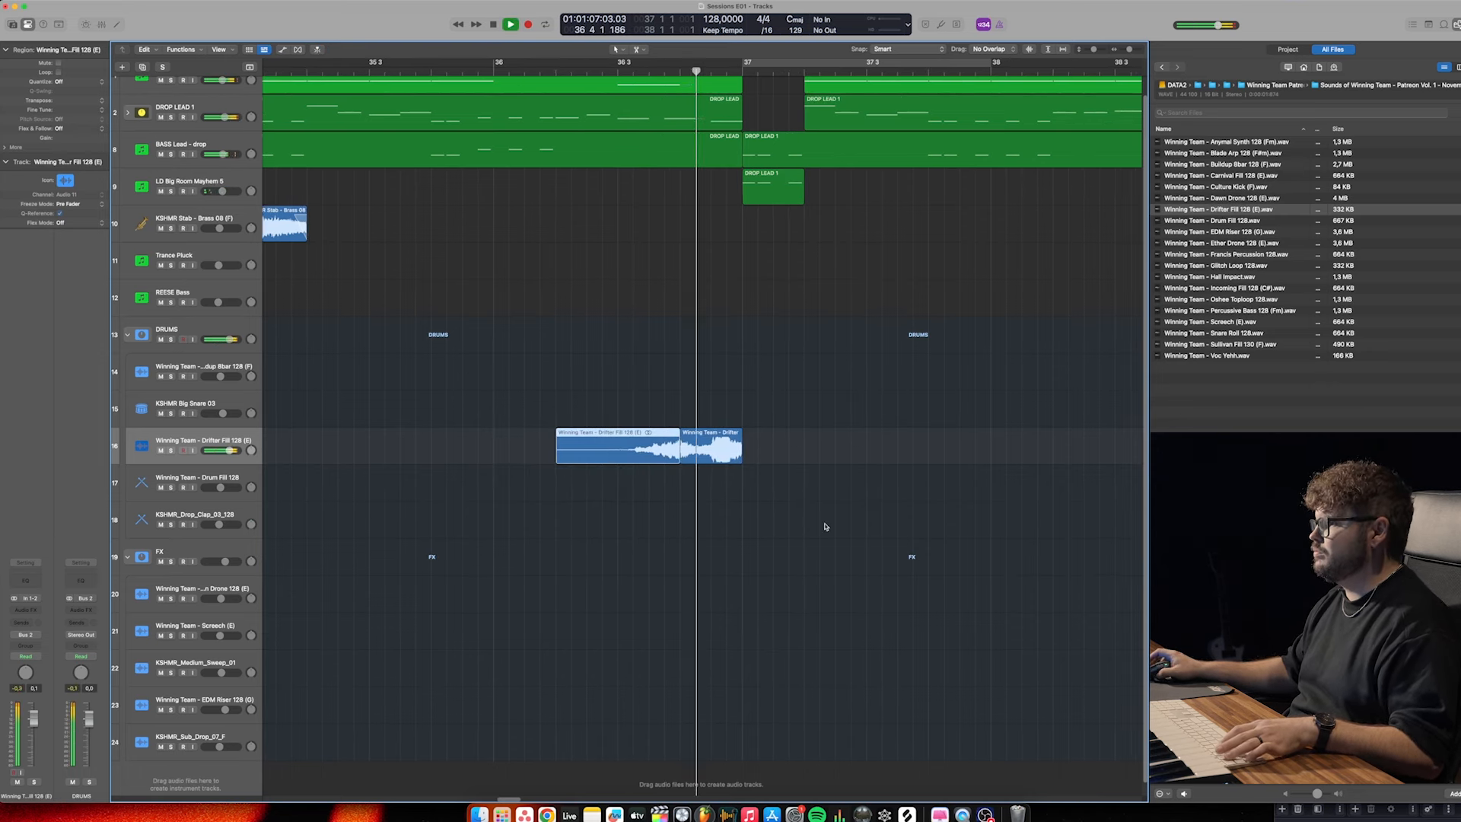
key("space")
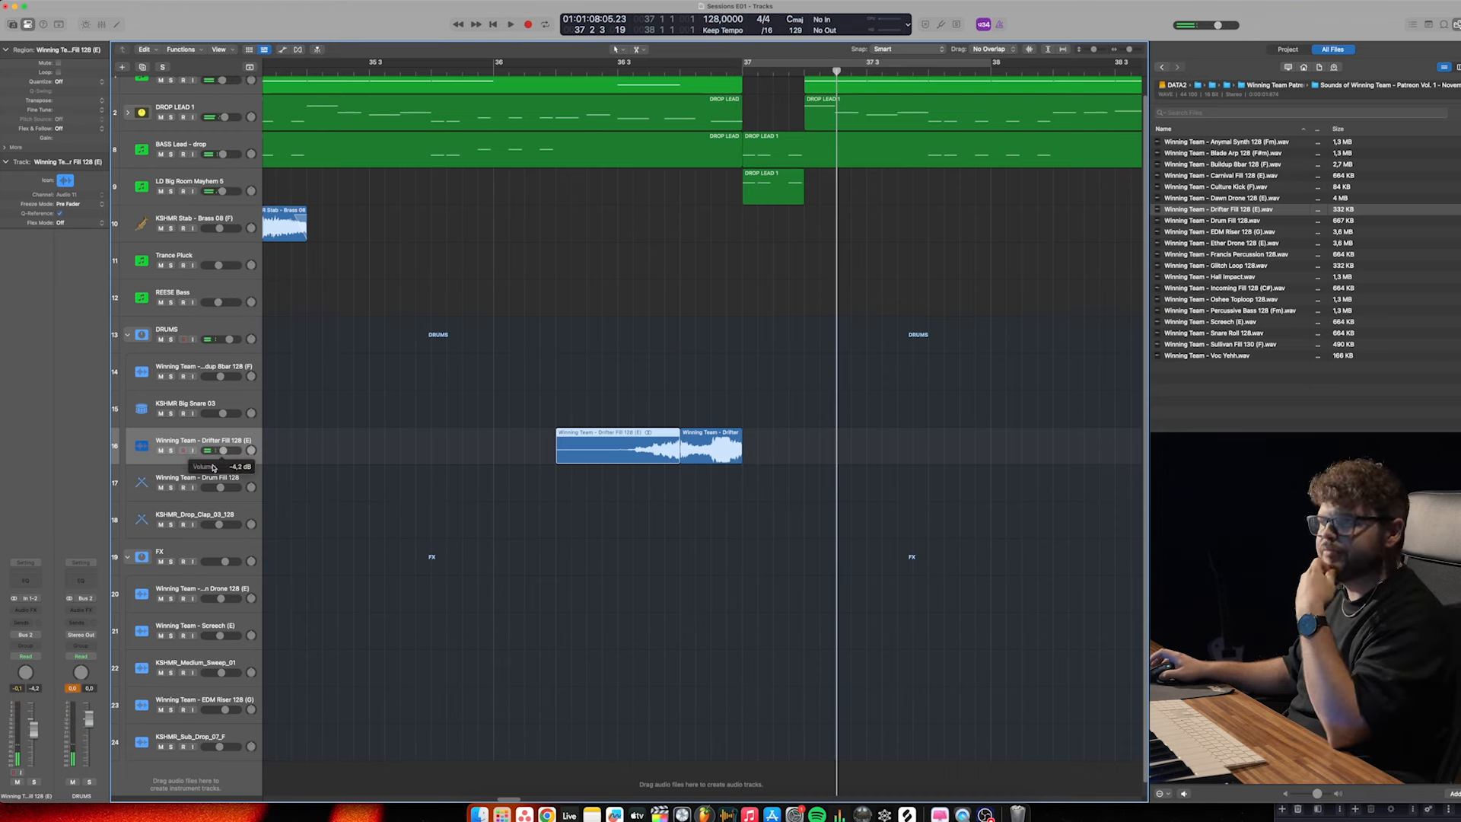
left_click(530, 70)
key("space")
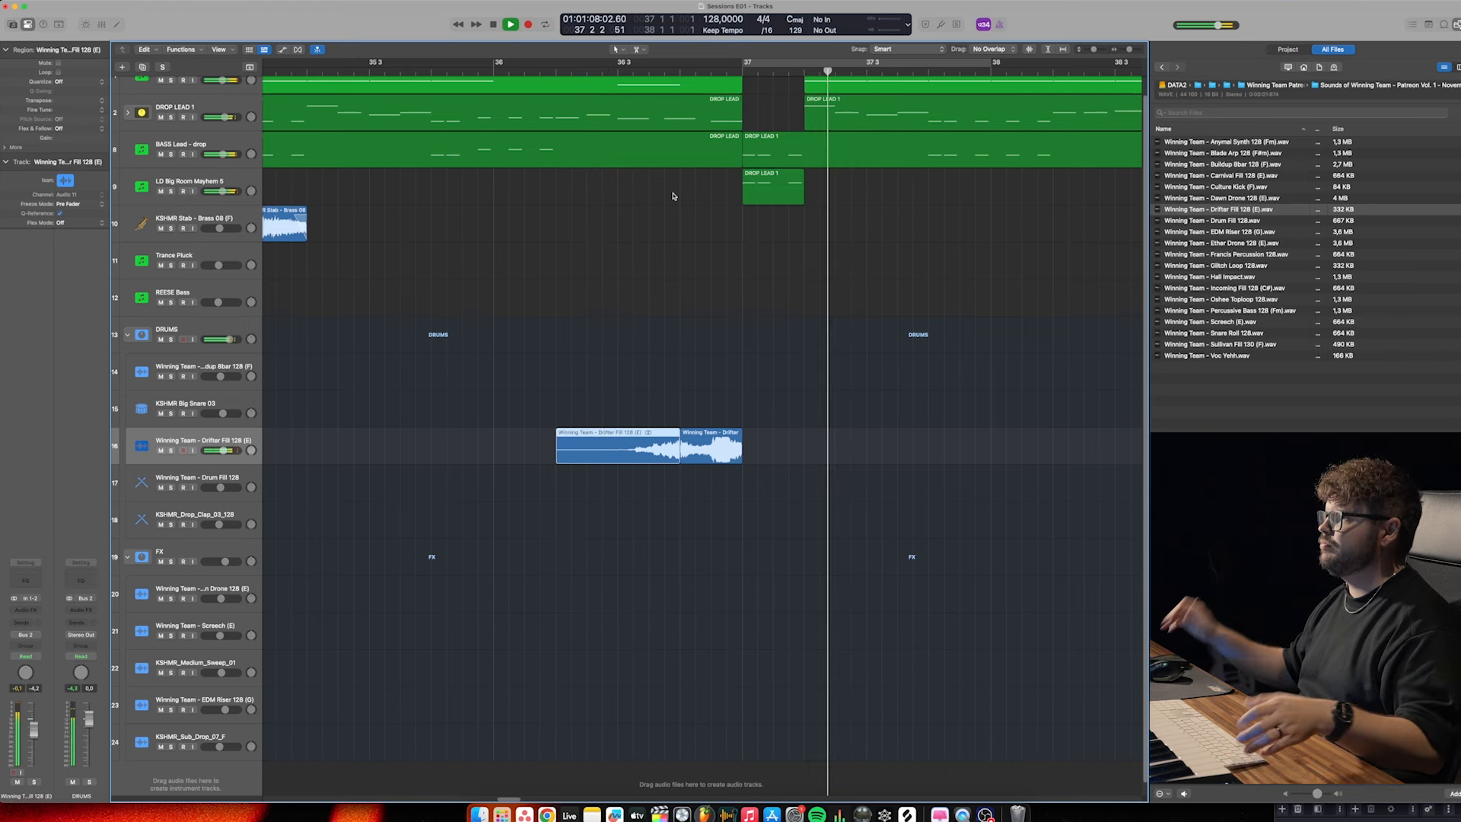
key("space")
Solo the LD Big Room Mayhem 5 track, adjust the amp envelope release in part A of its Sylenth1 patch and play bar 37
left_click(169, 181)
left_click(171, 191)
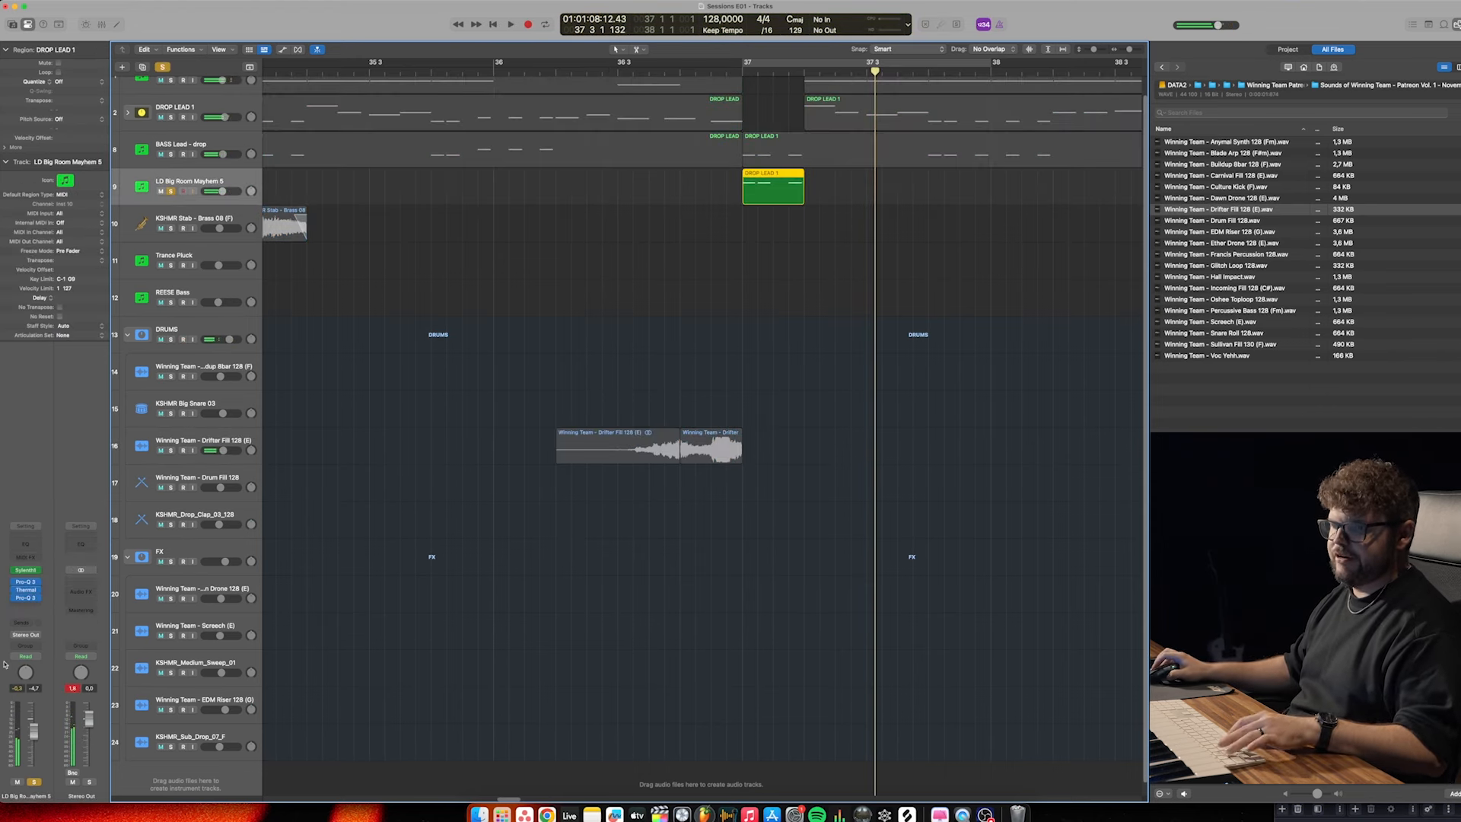
left_click(26, 571)
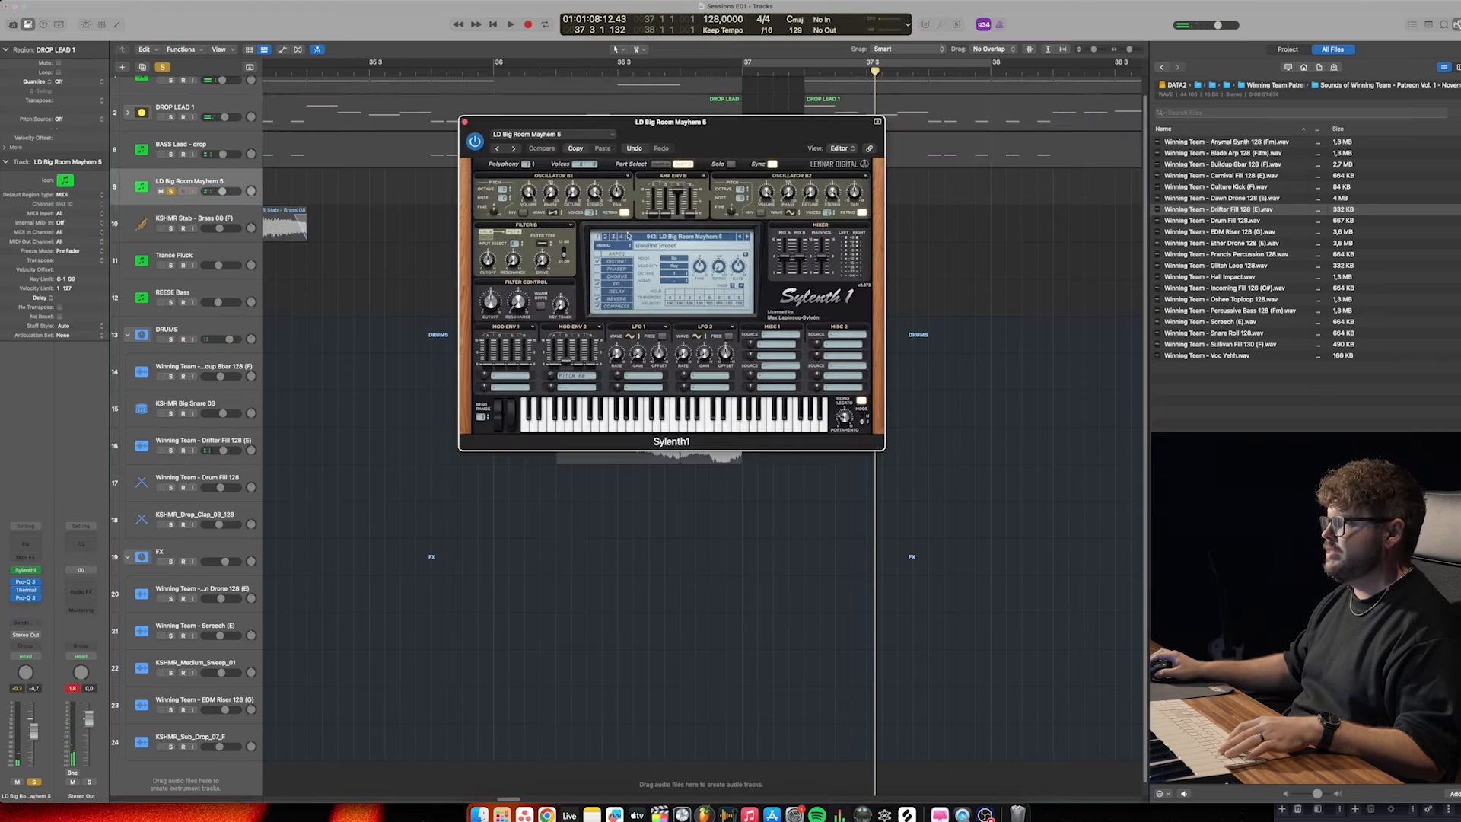
left_click(659, 164)
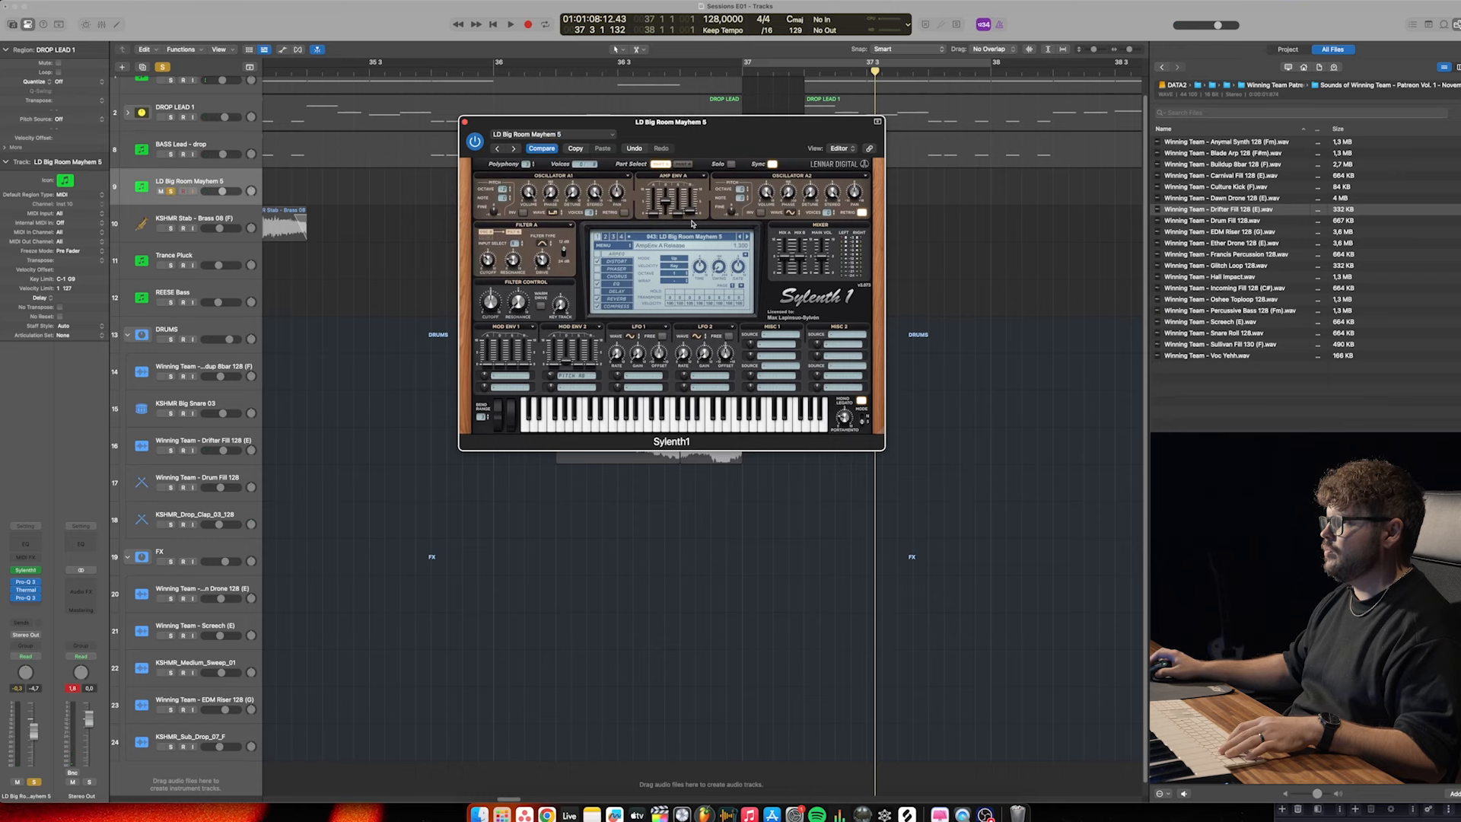
left_click_drag(767, 145, 740, 316)
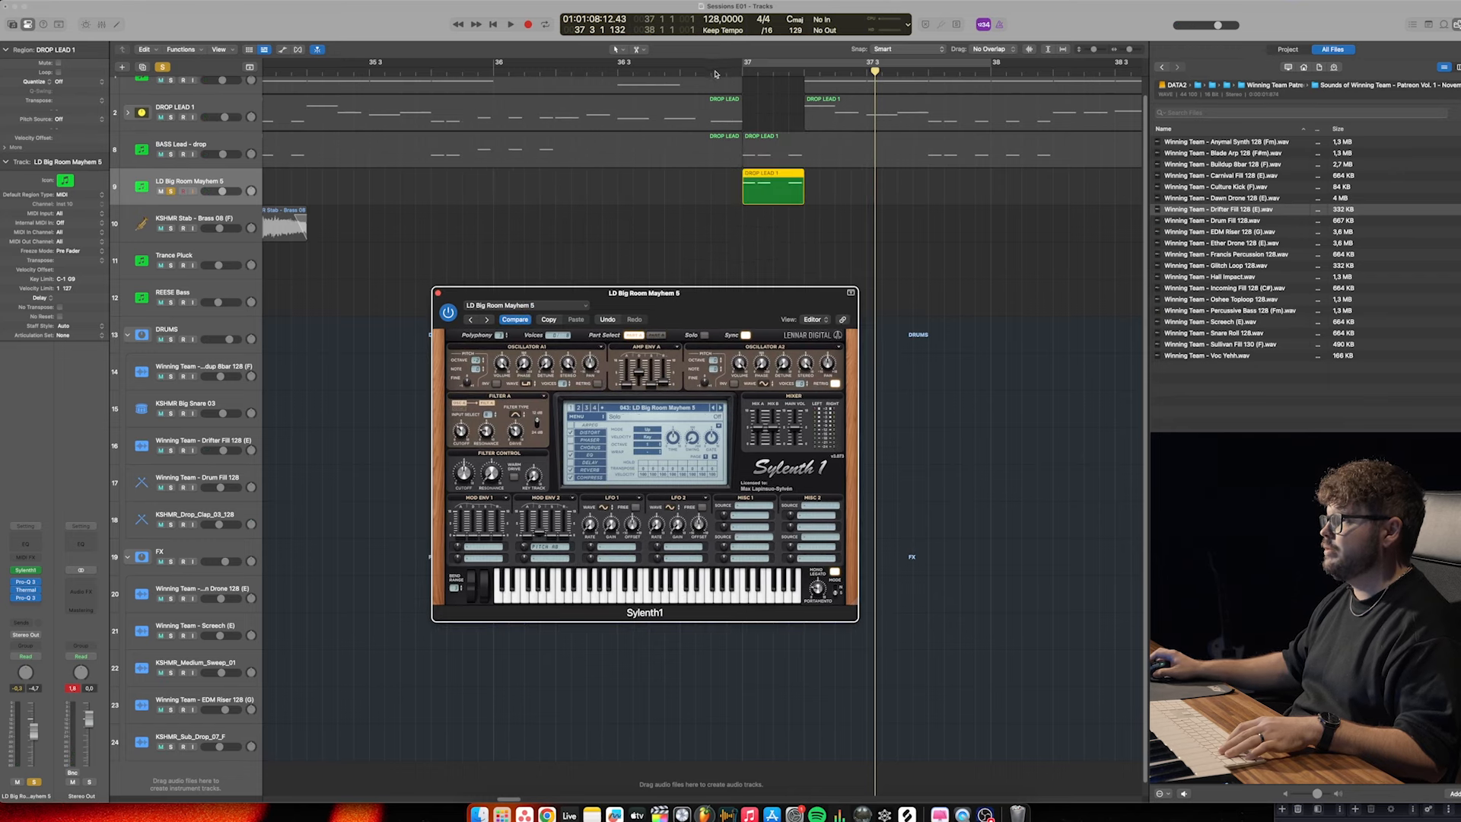
double_click(715, 74)
key("space")
left_click(439, 294)
Unsolo the LD Big Room Mayhem 5 track and play the full mix from bar 36 into bar 37
left_click(530, 73)
key("s")
key("space")
key("super+Left")
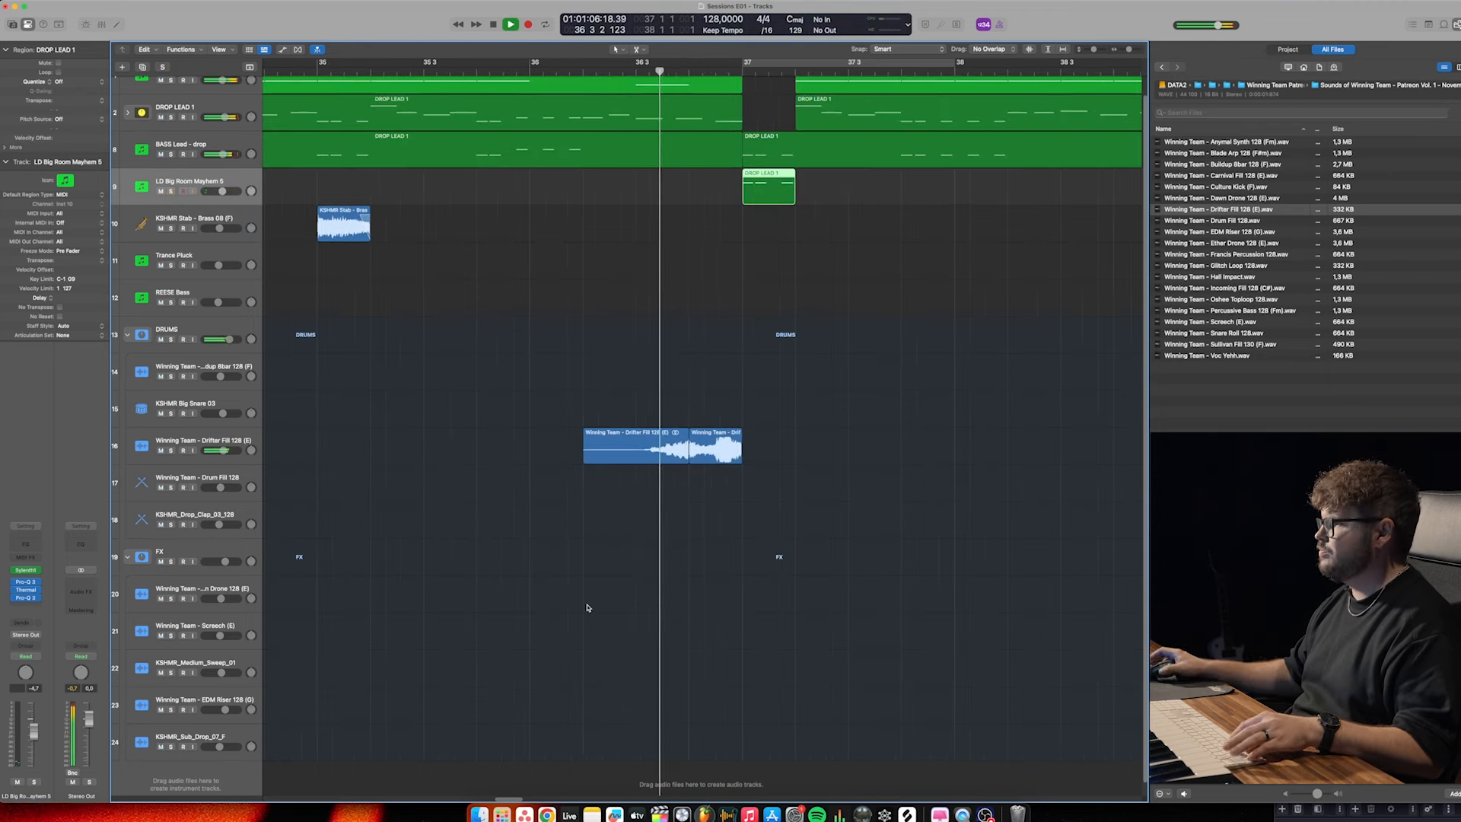
key("space")
Transpose both Drifter Fill 128 (E) regions by +1 and play them from bar 36 into the lead fill
left_click_drag(845, 414, 586, 461)
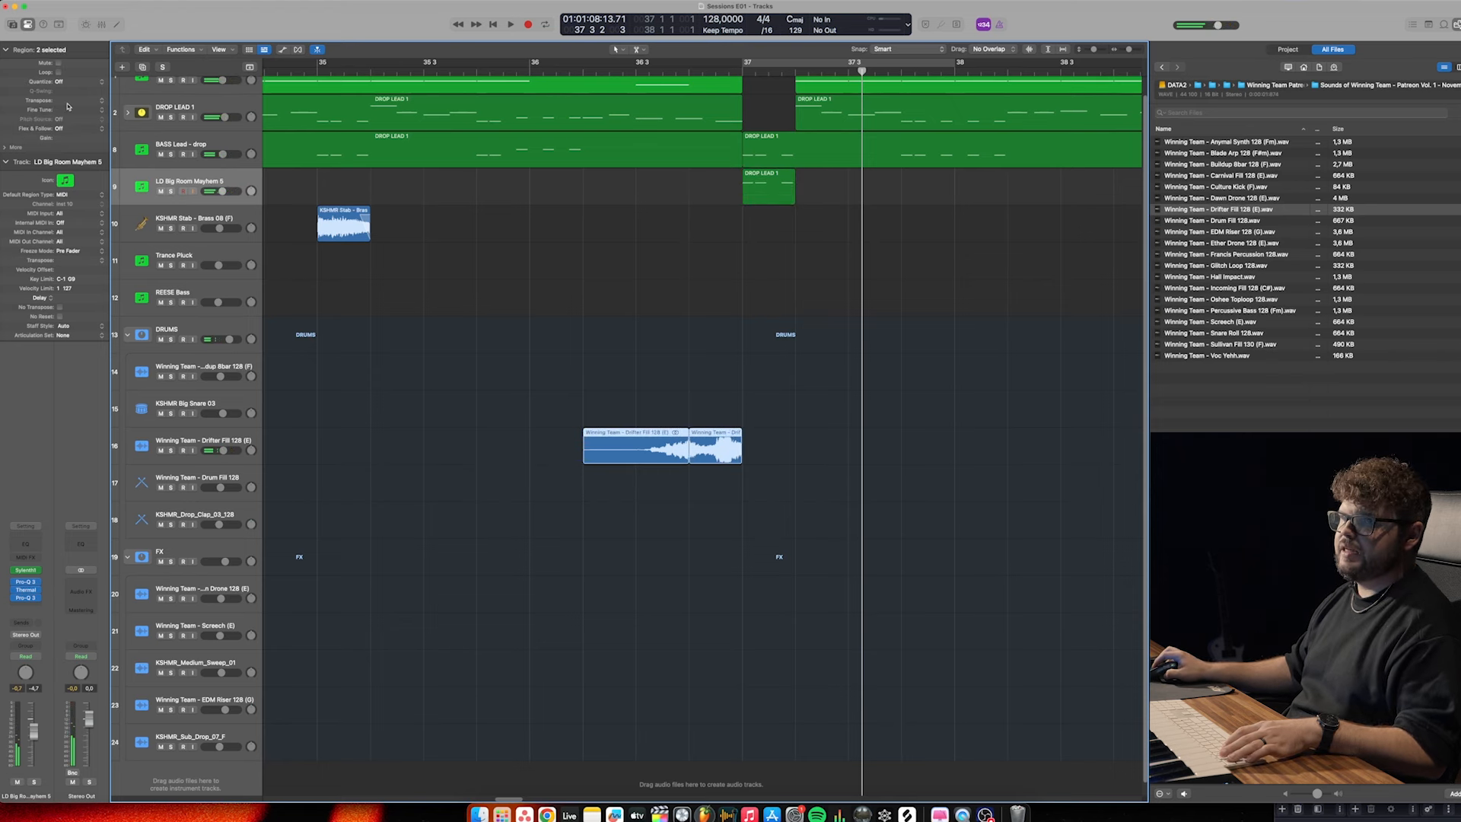
left_click_drag(77, 101, 78, 98)
left_click(542, 67)
key("space")
left_click(833, 329)
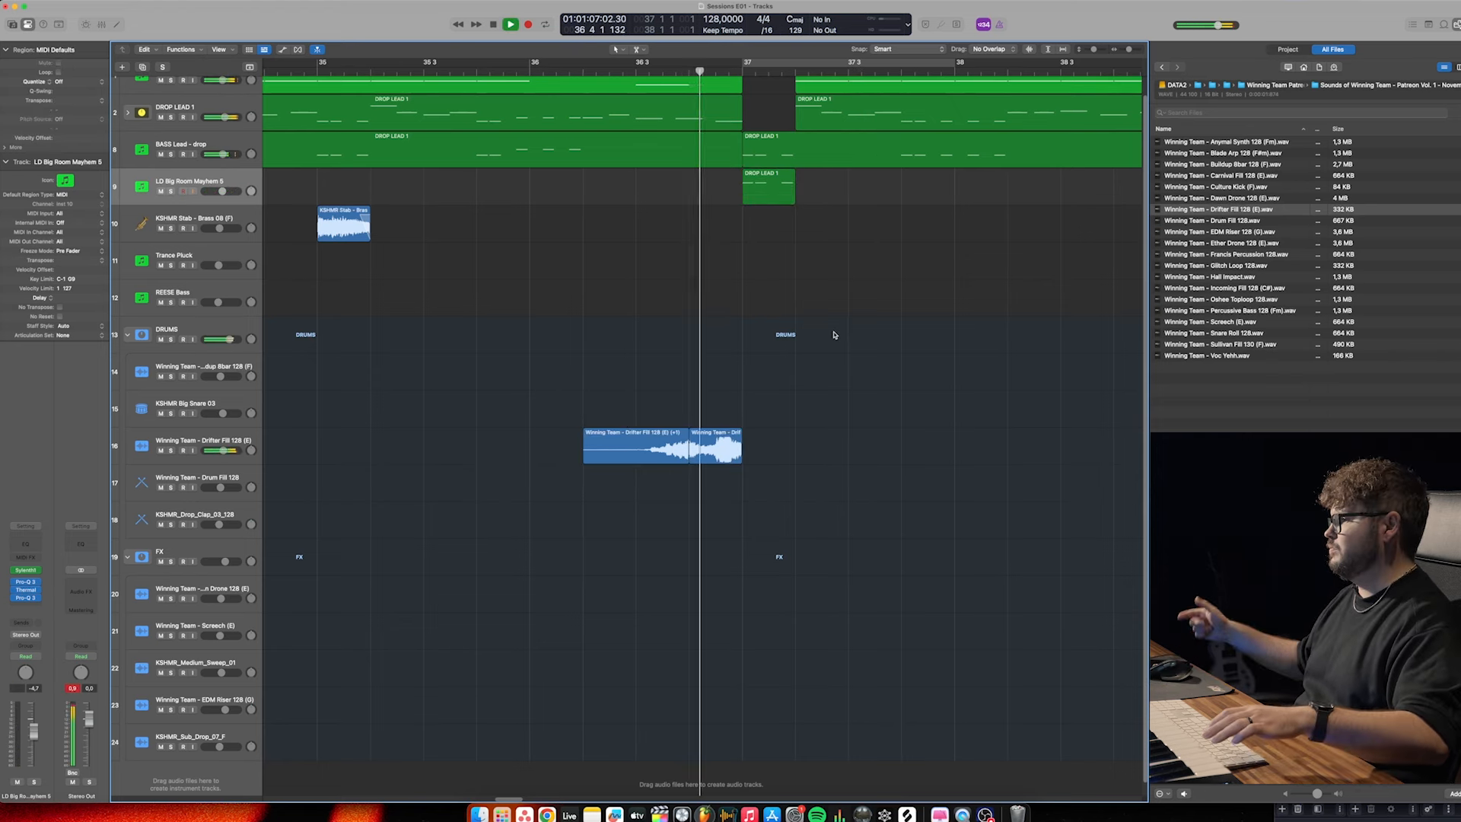
key("space")
scroll(833, 339, "down", 2)
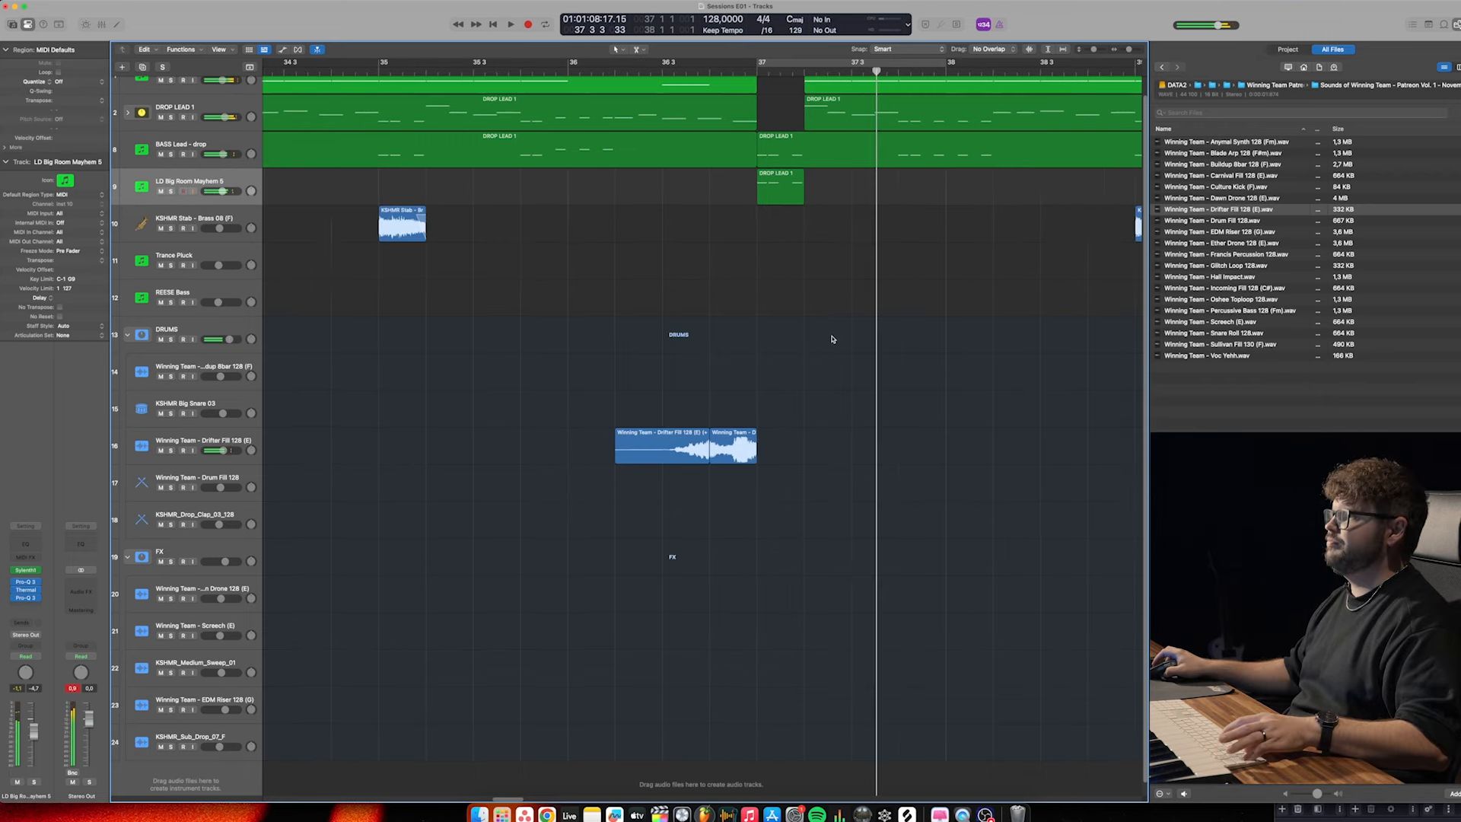
Add Winning Team - Glitch Loop 128 at bar 37 on a new track and move that track below the NRG Claps track
scroll(833, 339, "down", 3)
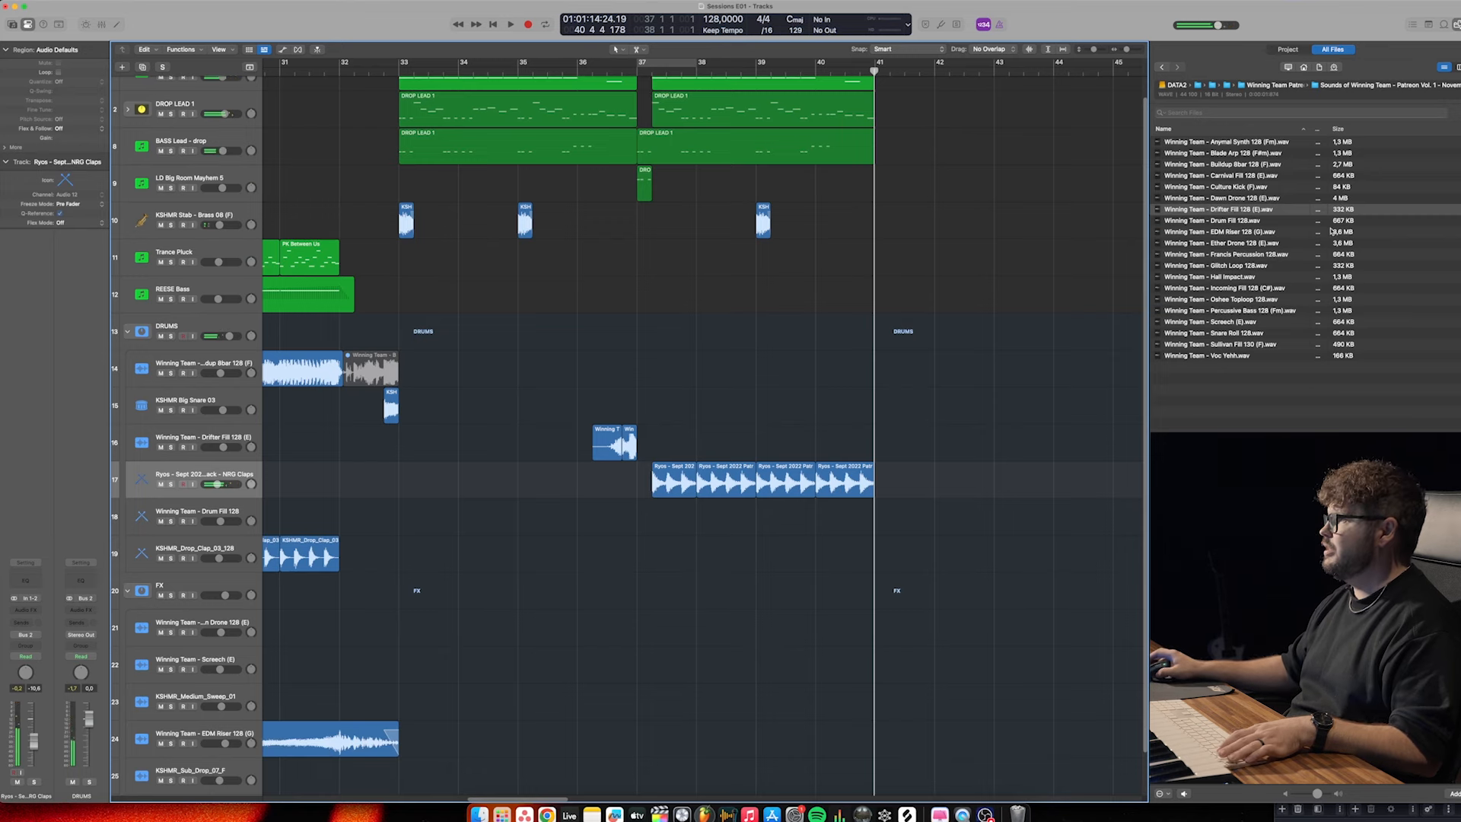
left_click_drag(1220, 266, 658, 772)
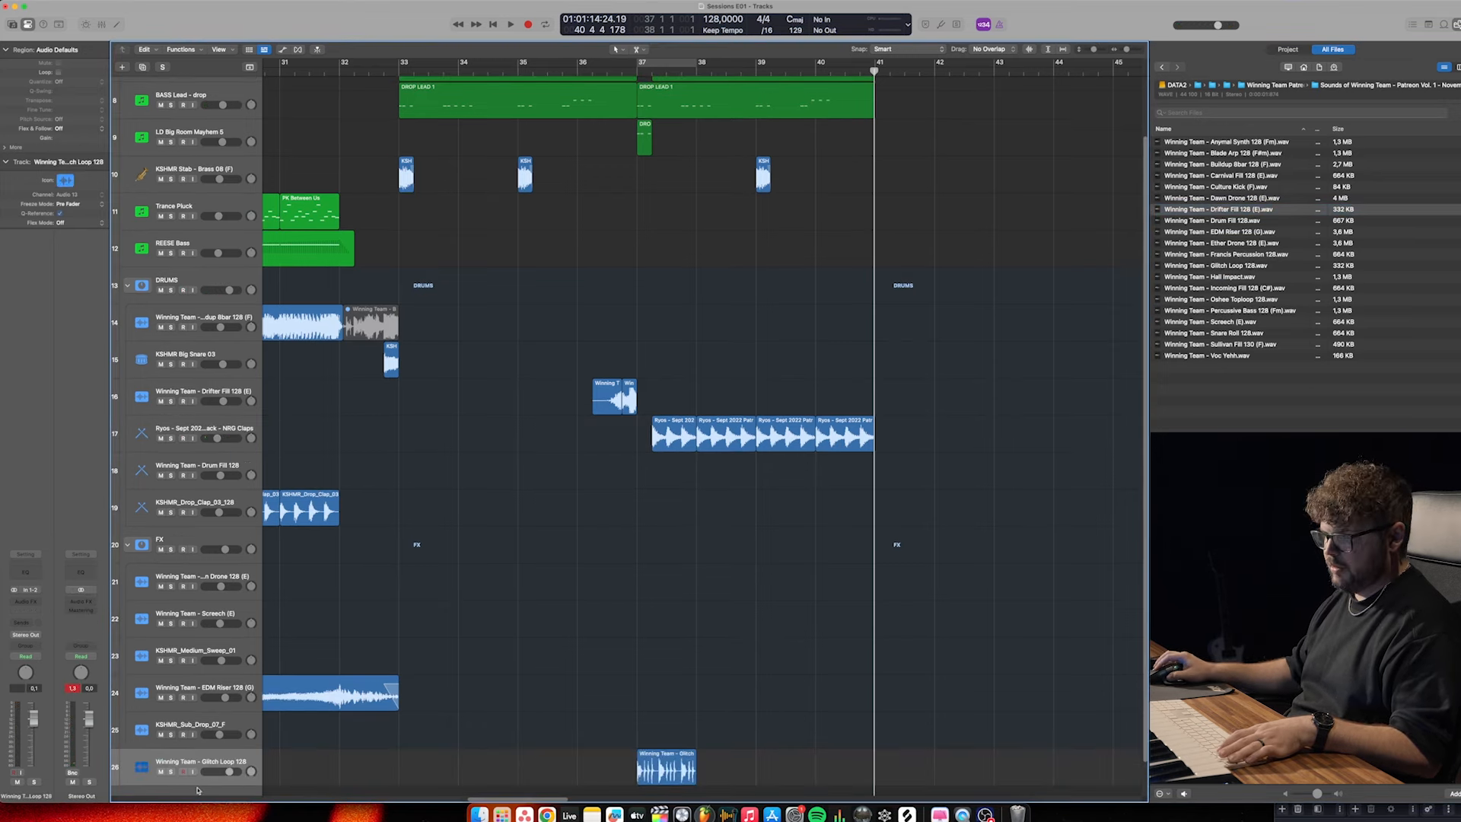
left_click_drag(191, 762, 191, 472)
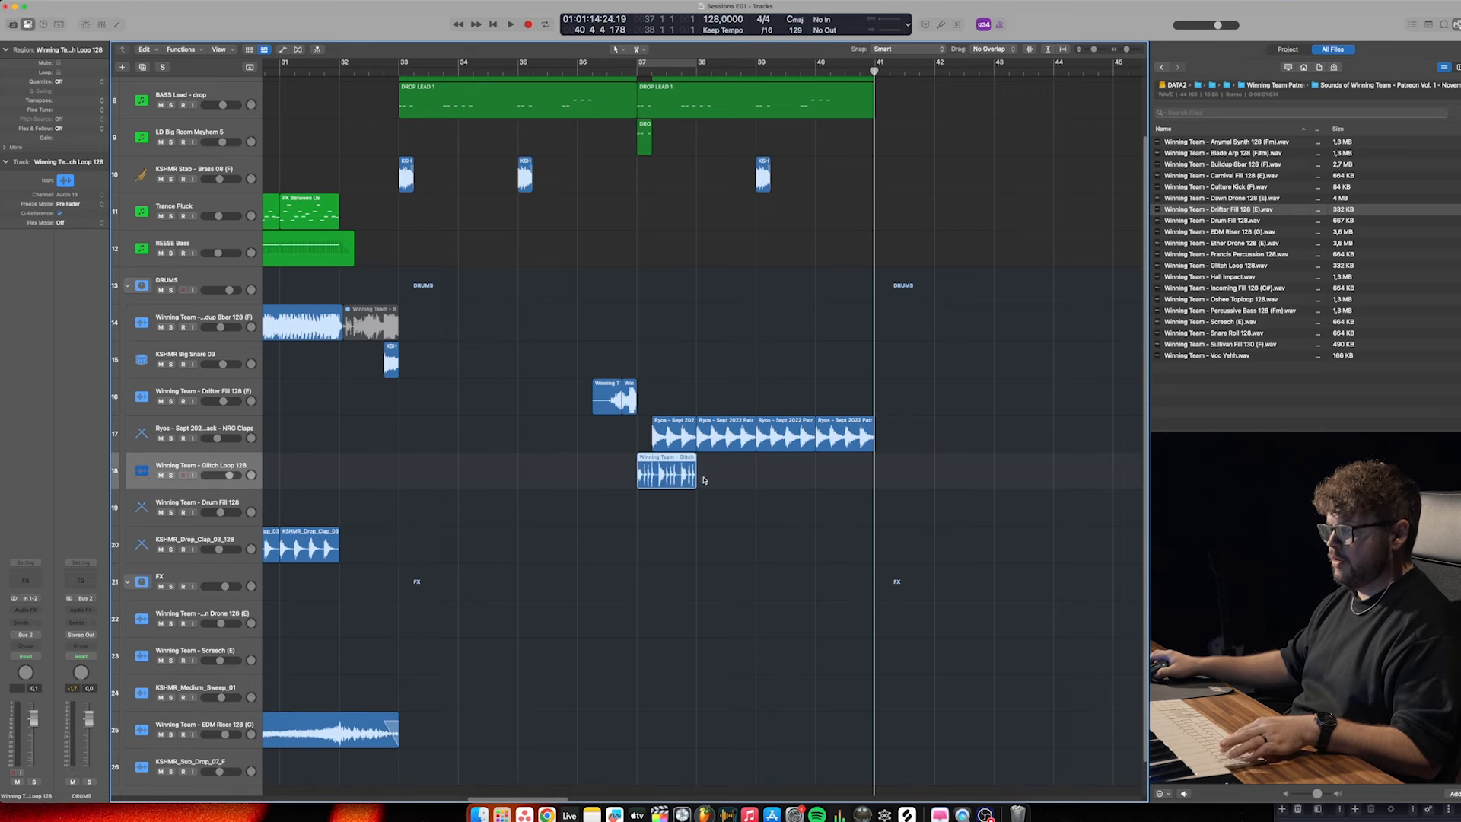
Play from just before bar 37 with the Glitch Loop 128 track soloed
scroll(663, 446, "up", 2)
scroll(664, 446, "up", 4)
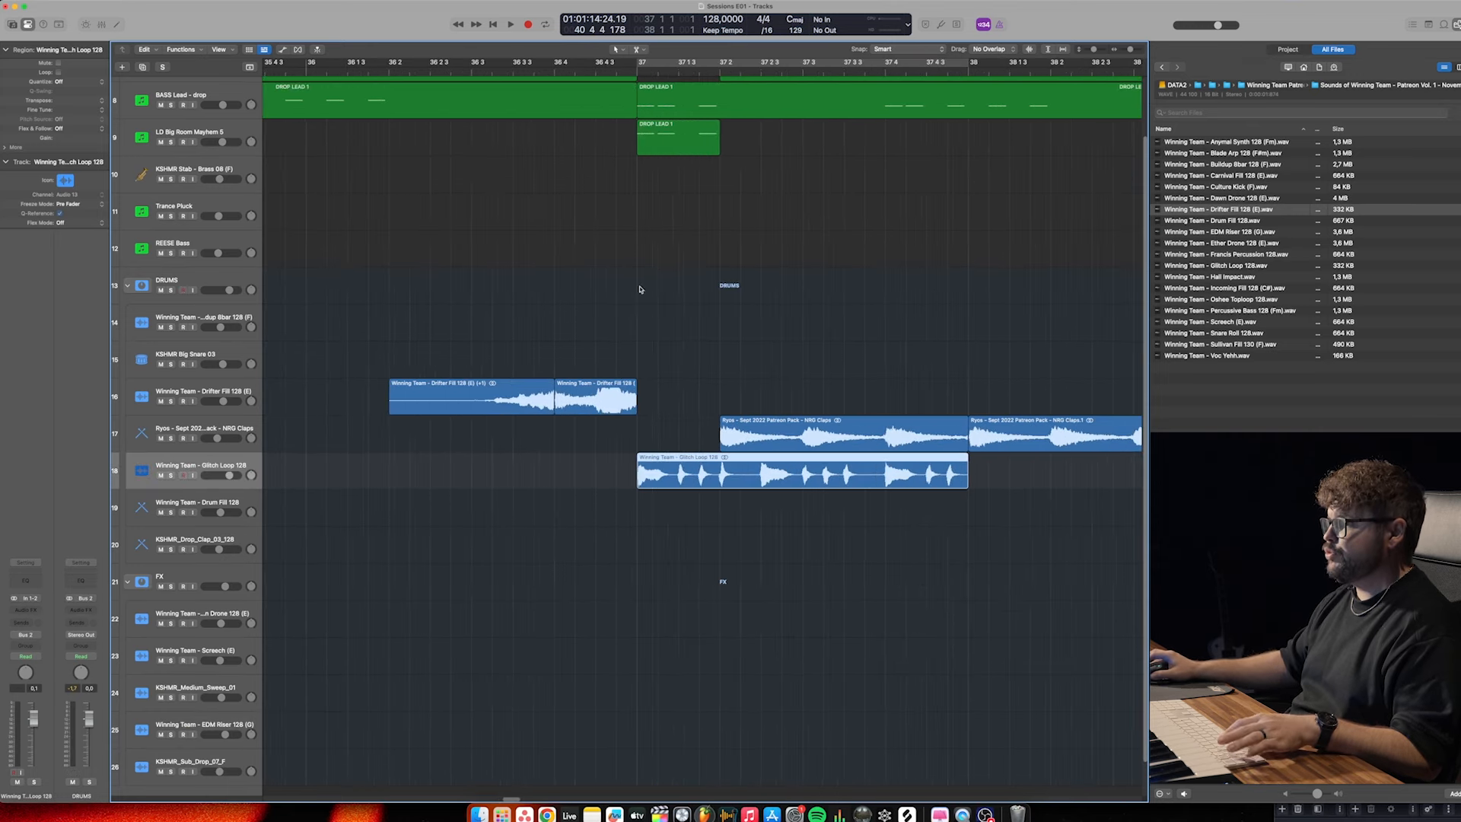
left_click(623, 70)
key("space")
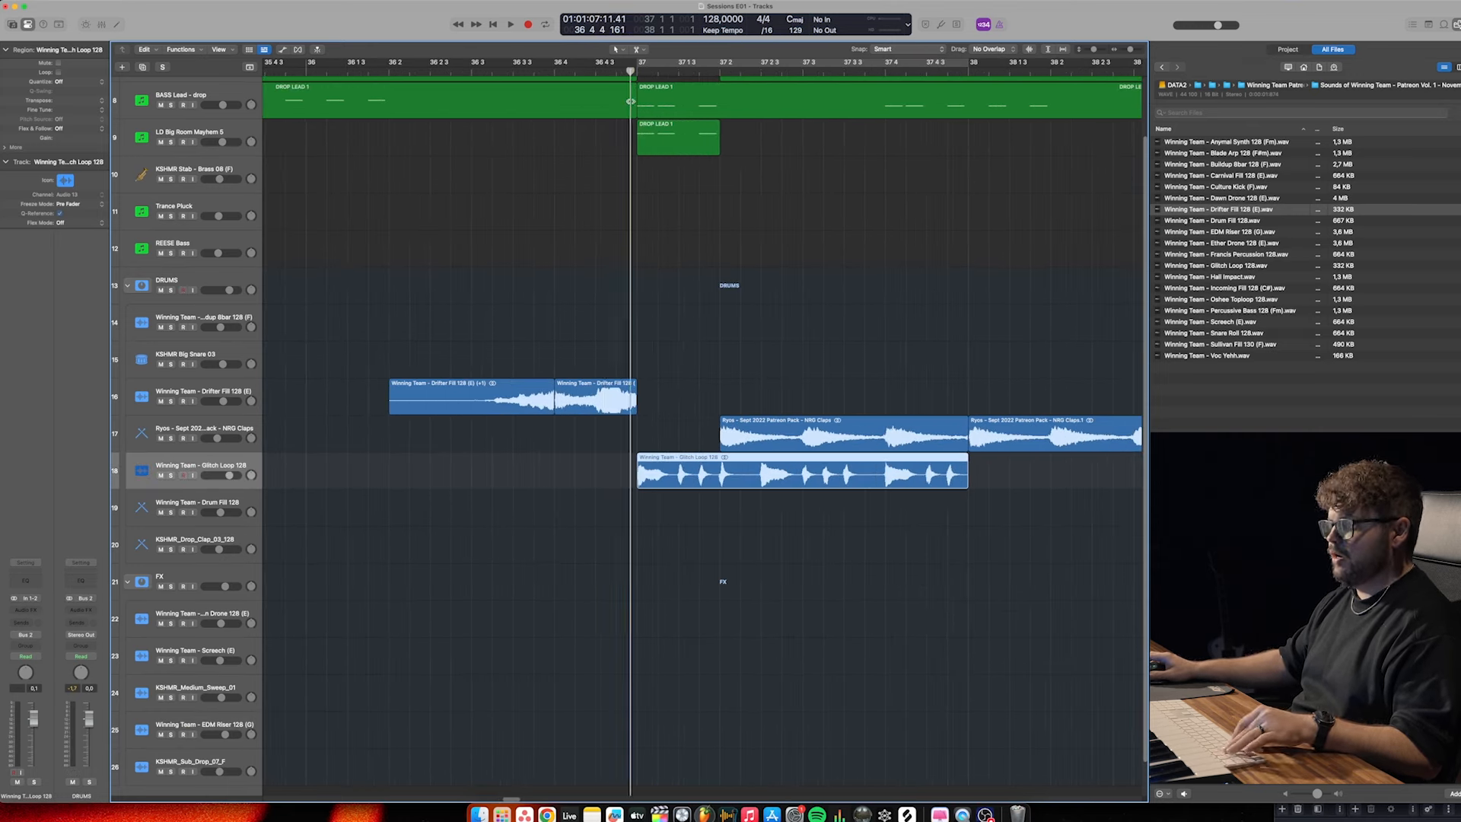
key("s")
key("space")
Split the Glitch Loop region at 37 1 3 and 37 1 4, and move the slice one sixteenth earlier to 37 1 2
scroll(636, 487, "up", 5)
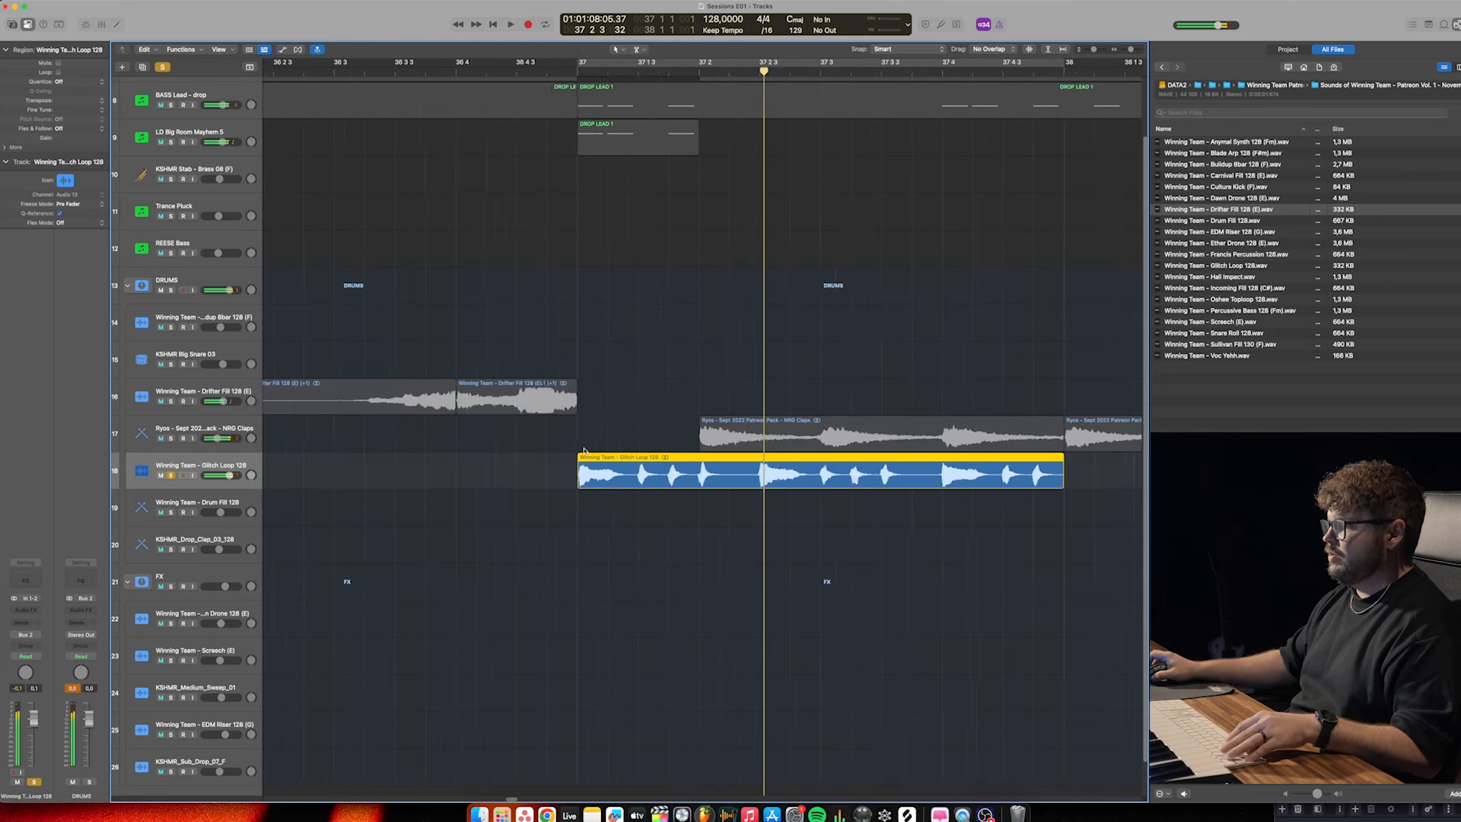
scroll(648, 480, "left", 3)
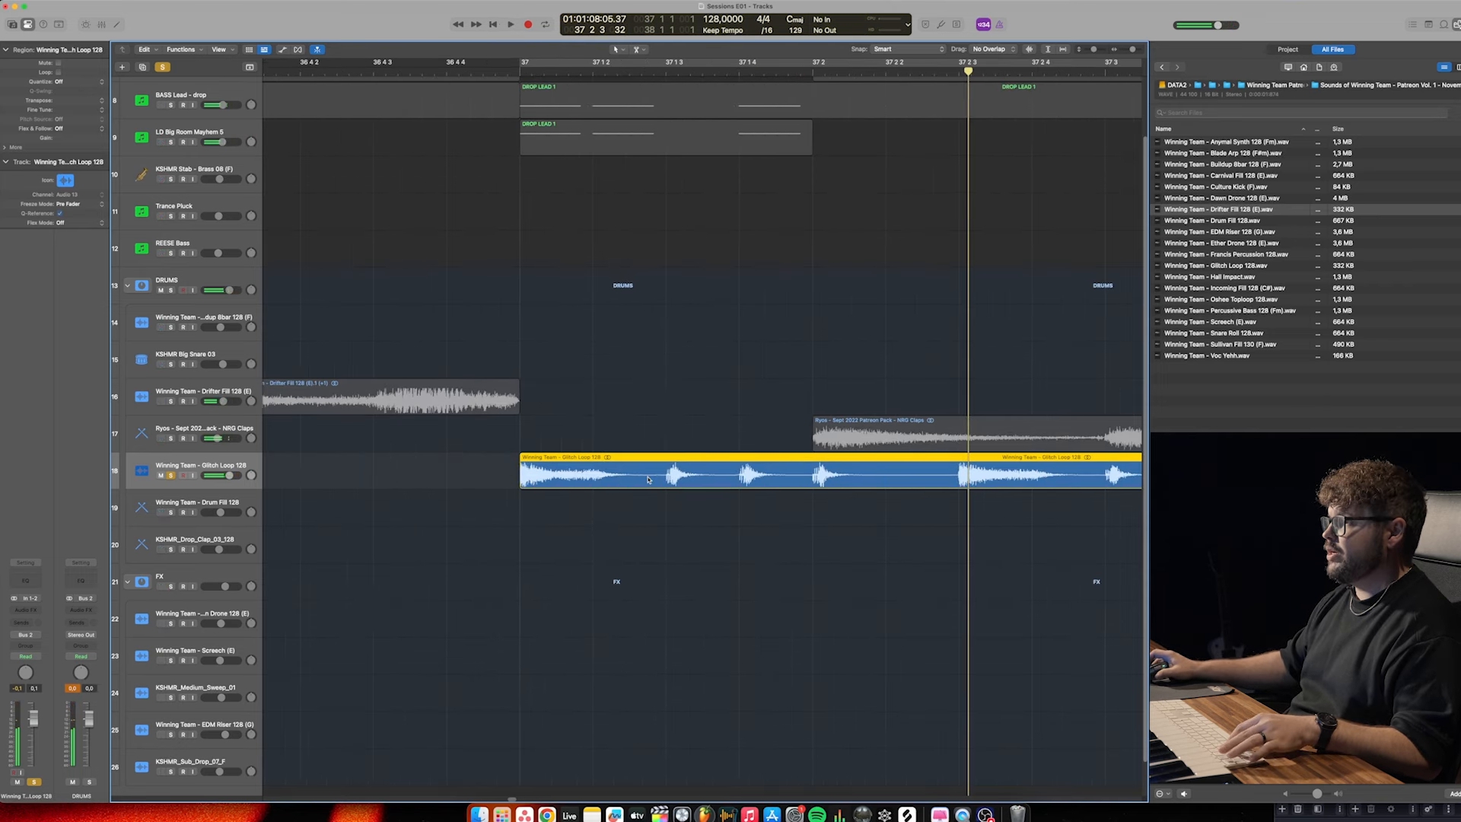
left_click(739, 477)
left_click(667, 471)
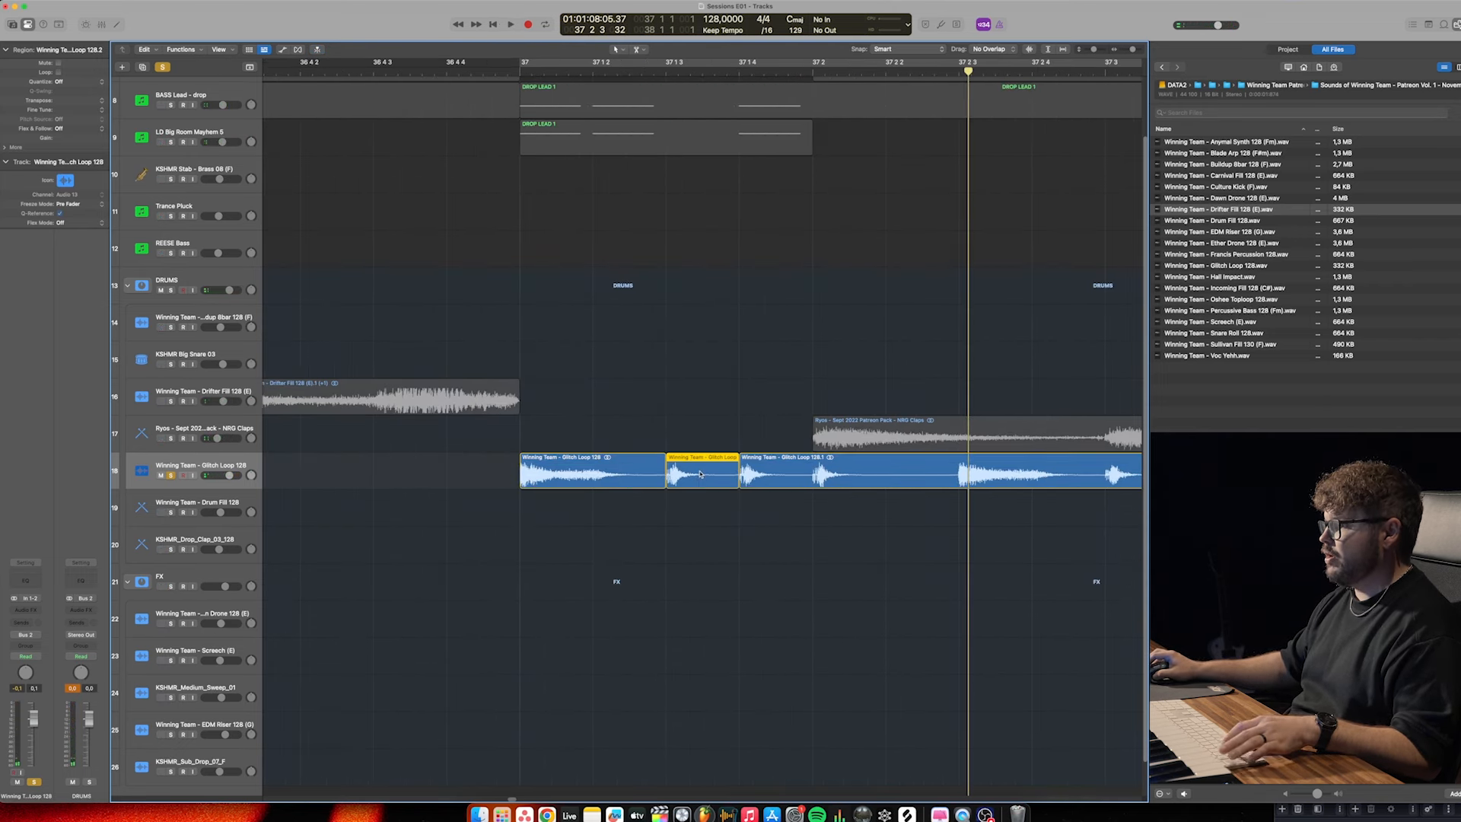
key("super+z")
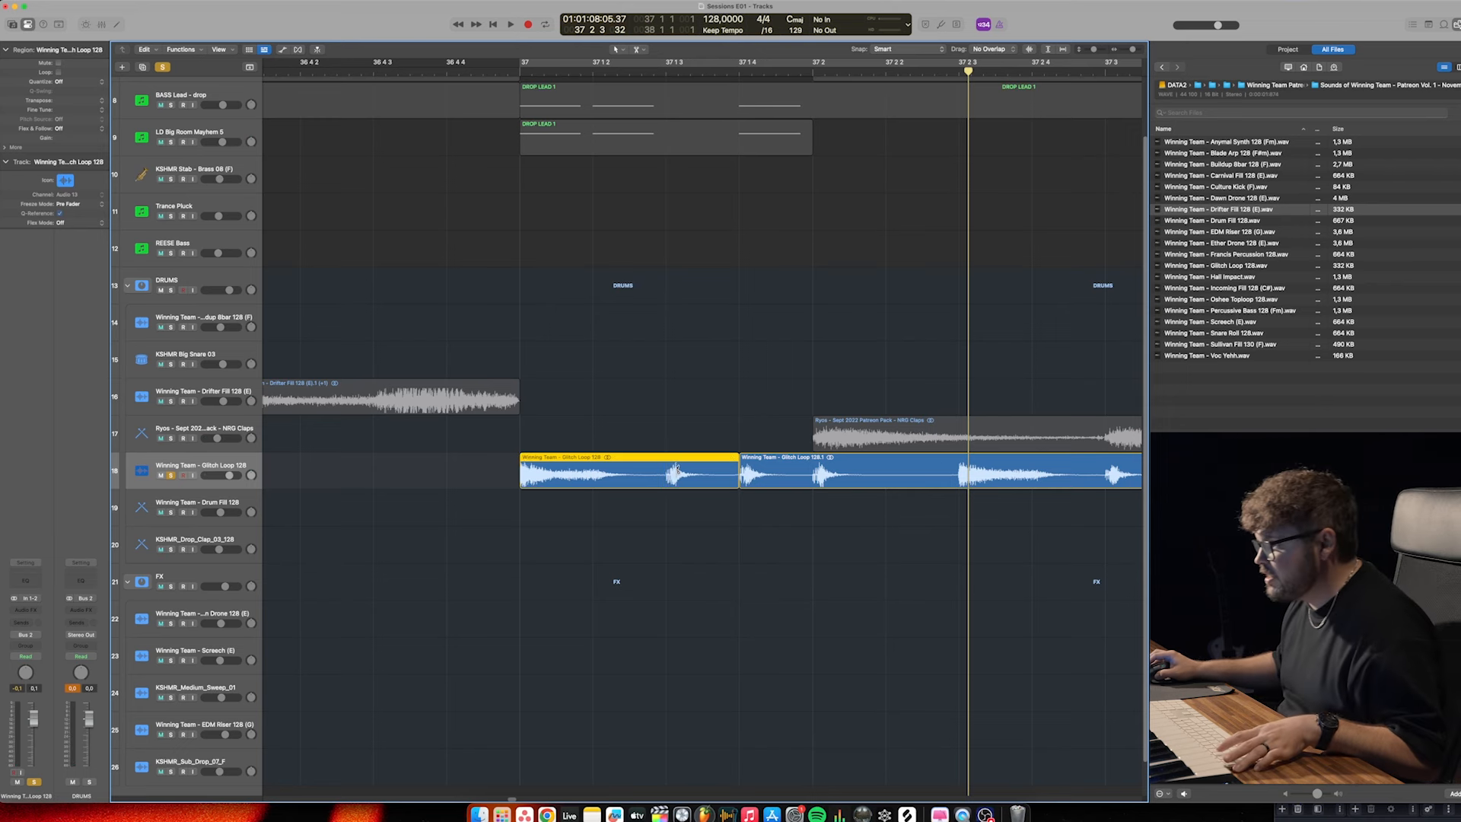
left_click(667, 473)
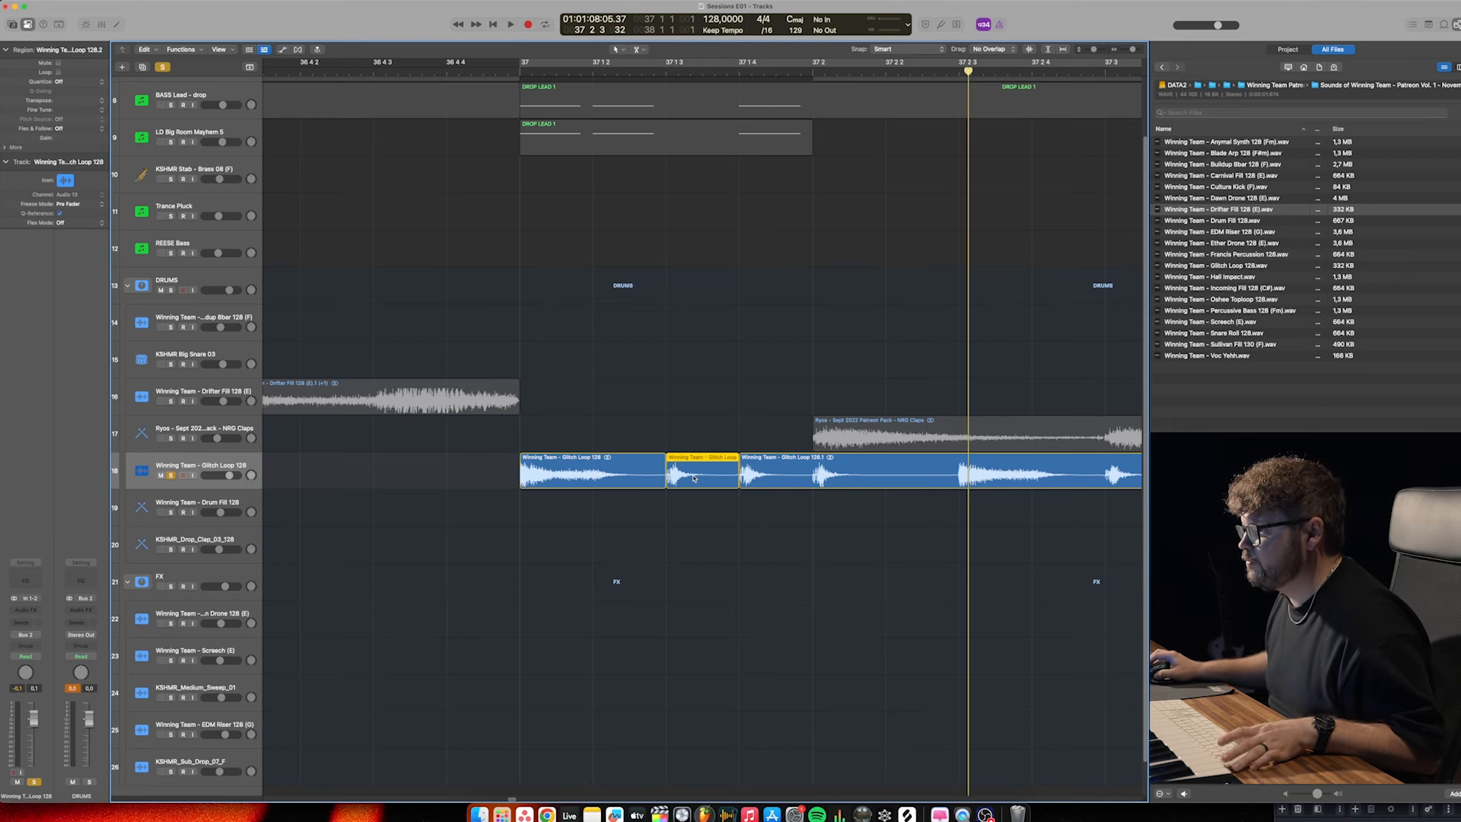
left_click_drag(693, 478, 620, 478)
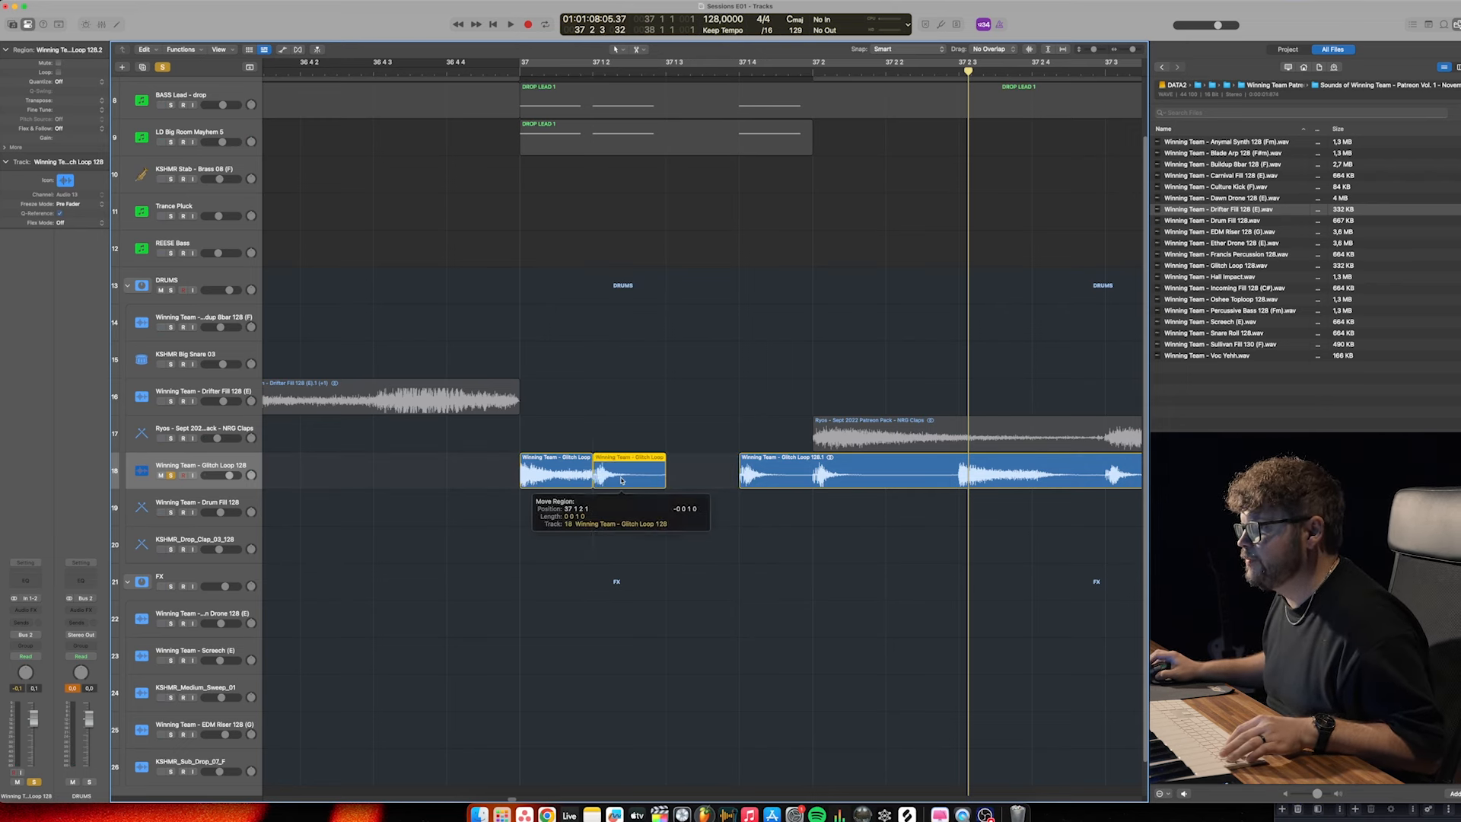
Play the edited Glitch Loop from before bar 37, unsoloing its track to hear the full mix
left_click(489, 61)
key("space")
scroll(639, 316, "down", 5)
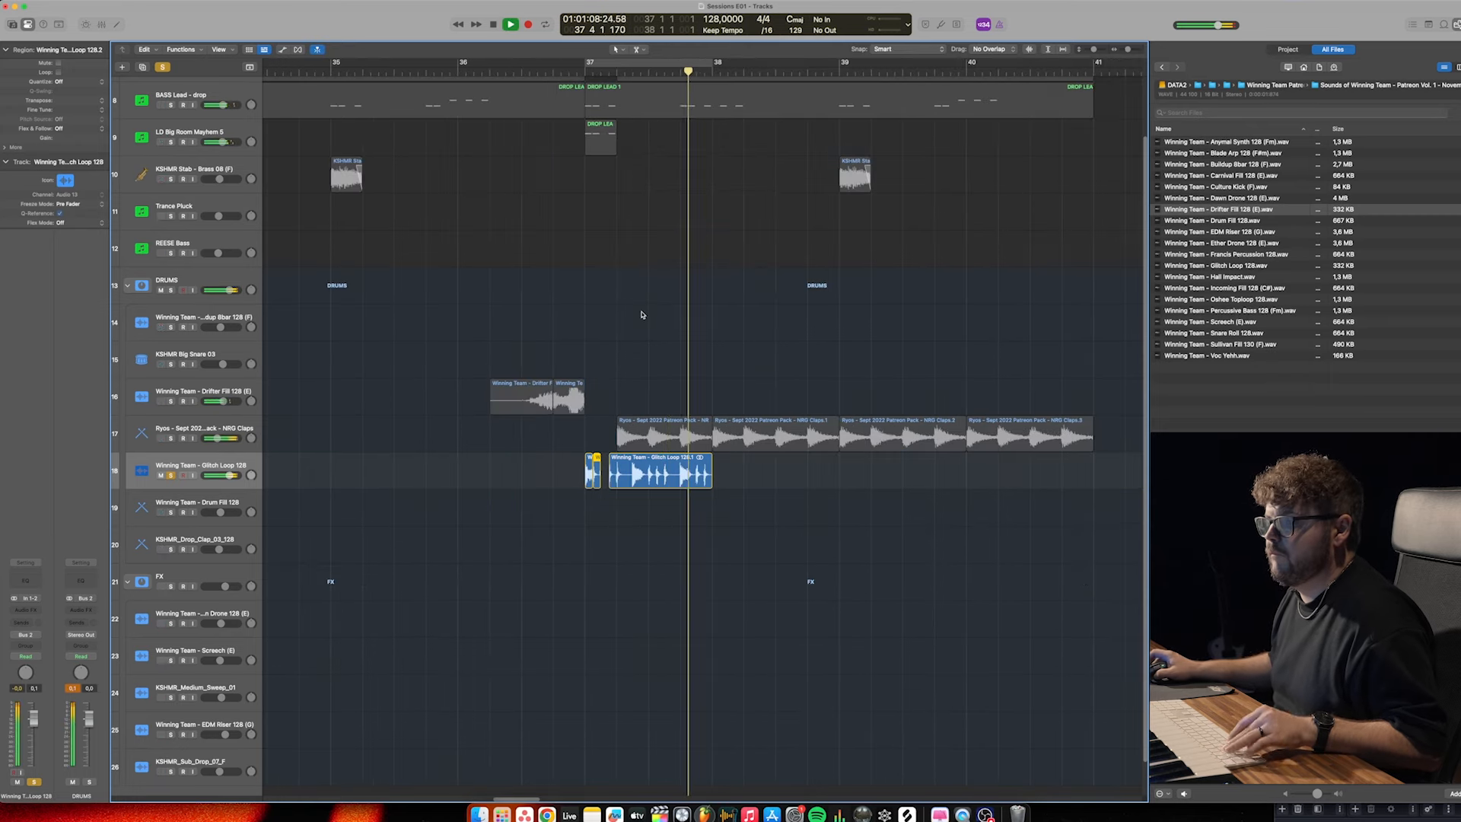
key("s")
key("space")
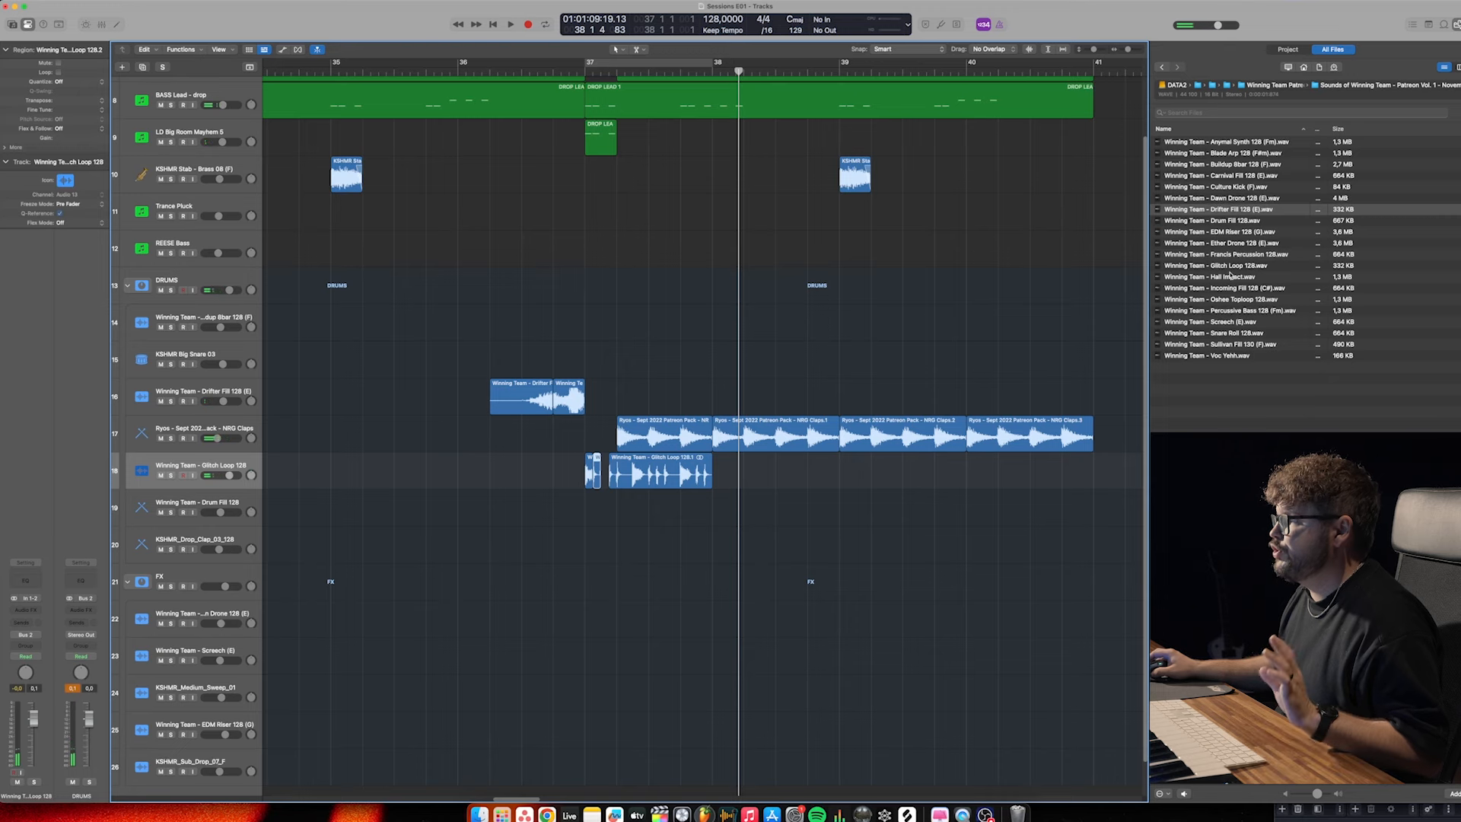
Place another Glitch Loop 128 region at bar 38 and repeat it twice to fill up to bar 41
left_click_drag(1223, 268, 746, 464)
left_click_drag(815, 525, 789, 477)
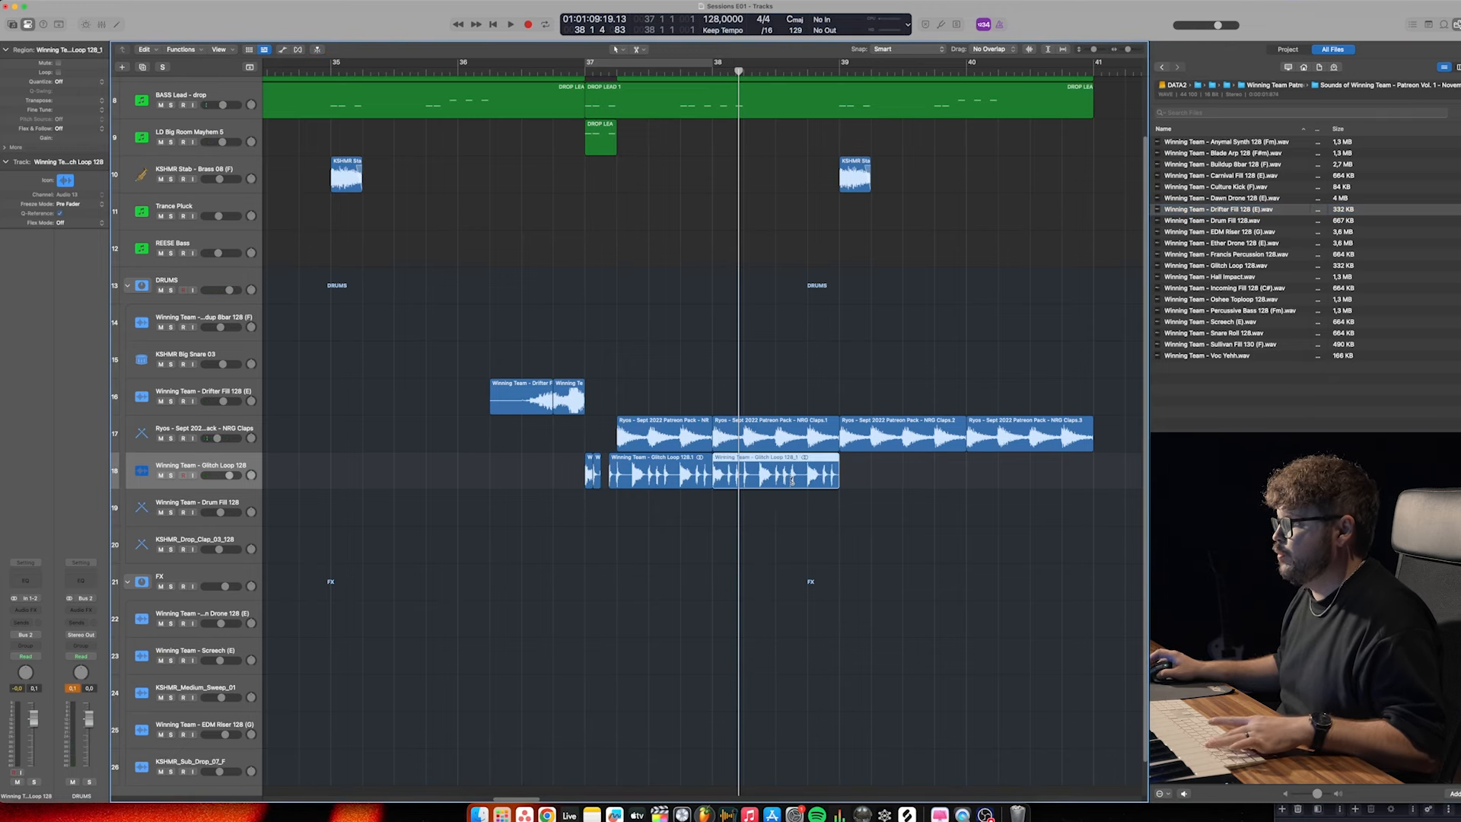
key("super+r")
key("super+r")
Lower the Glitch Loop 128 track's volume and play the full mix from just before bar 37 into bar 38
left_click(559, 76)
key("space")
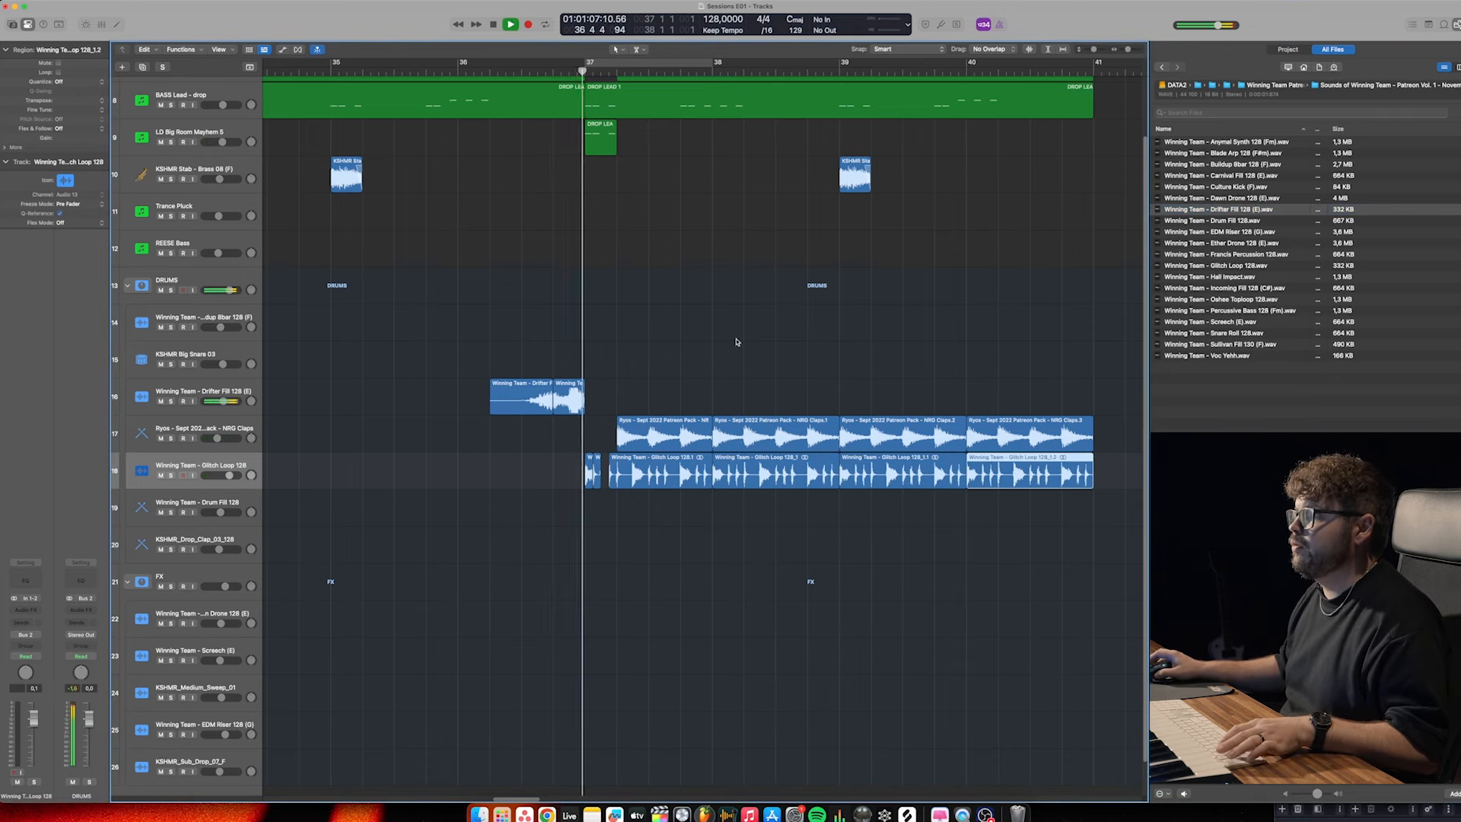
left_click_drag(231, 475, 220, 476)
left_click(561, 70)
key("space")
key("super+Right")
key("super+Right")
scroll(609, 475, "left", 3)
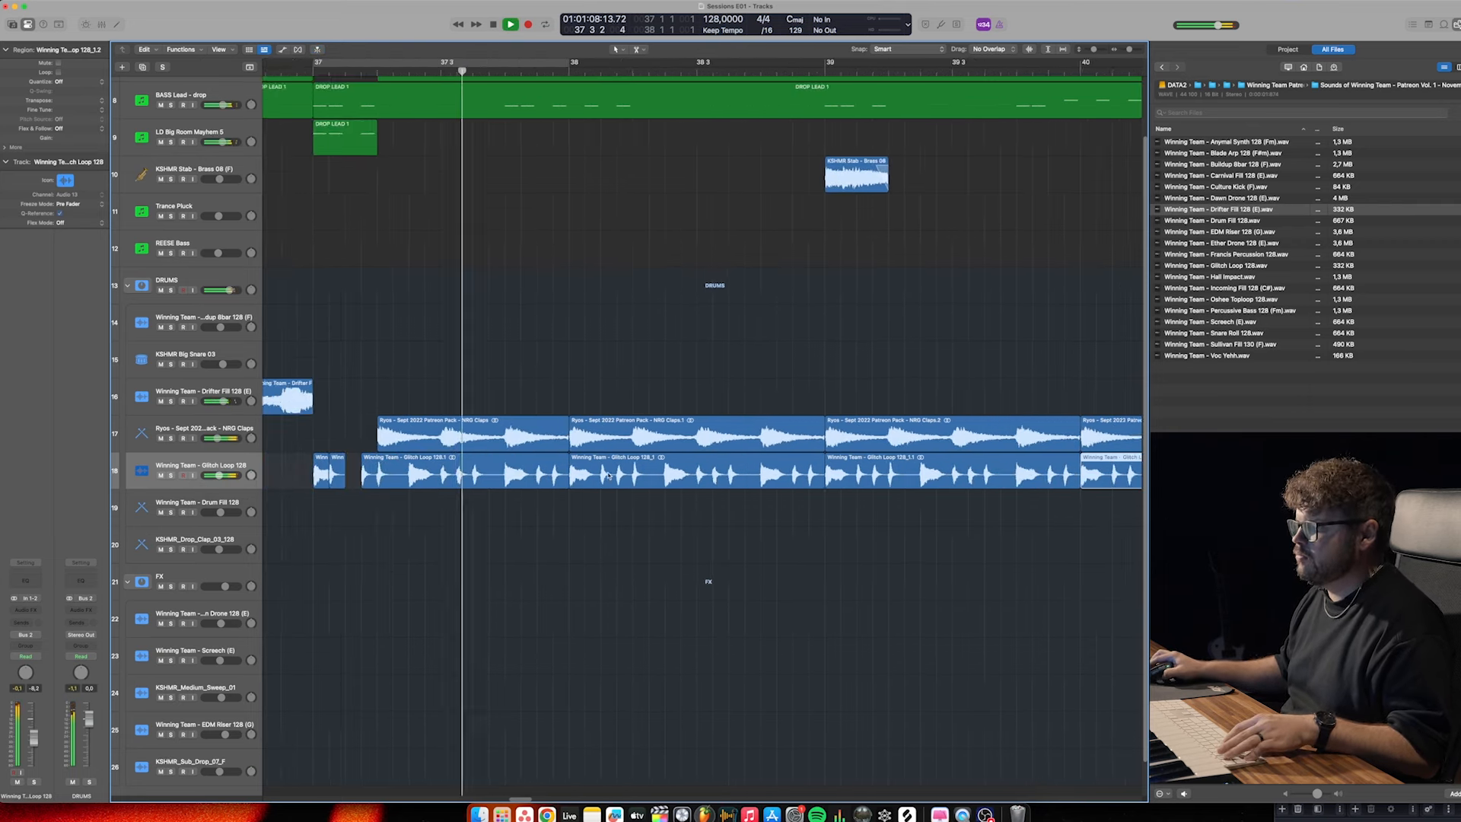
scroll(608, 475, "left", 2)
key("space")
Split the Glitch Loop region at 37 4 3 and 37 4 4, and move the slice one sixteenth earlier to 37 4 2
key("super+Right")
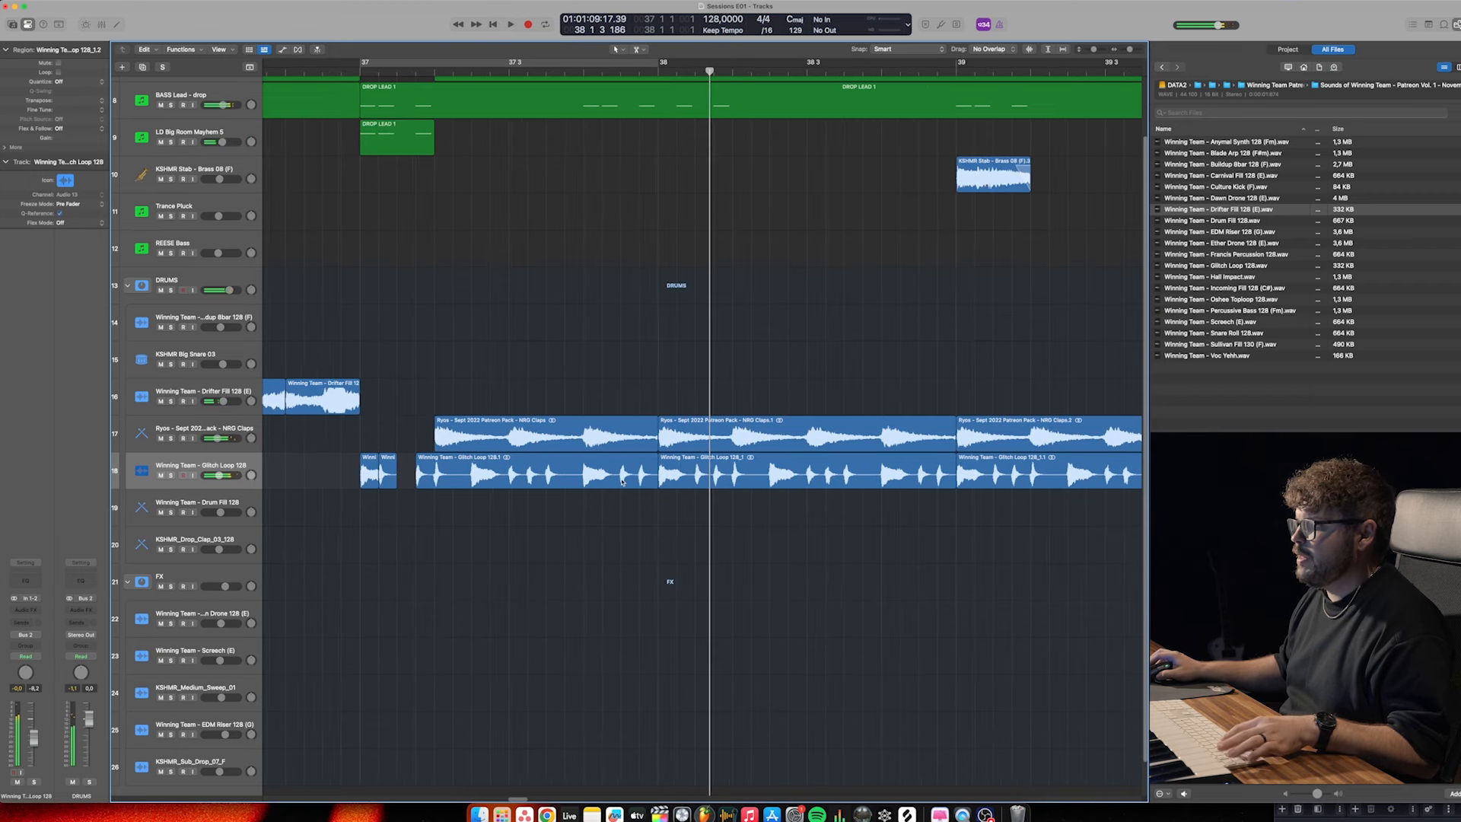
left_click(639, 480, "super")
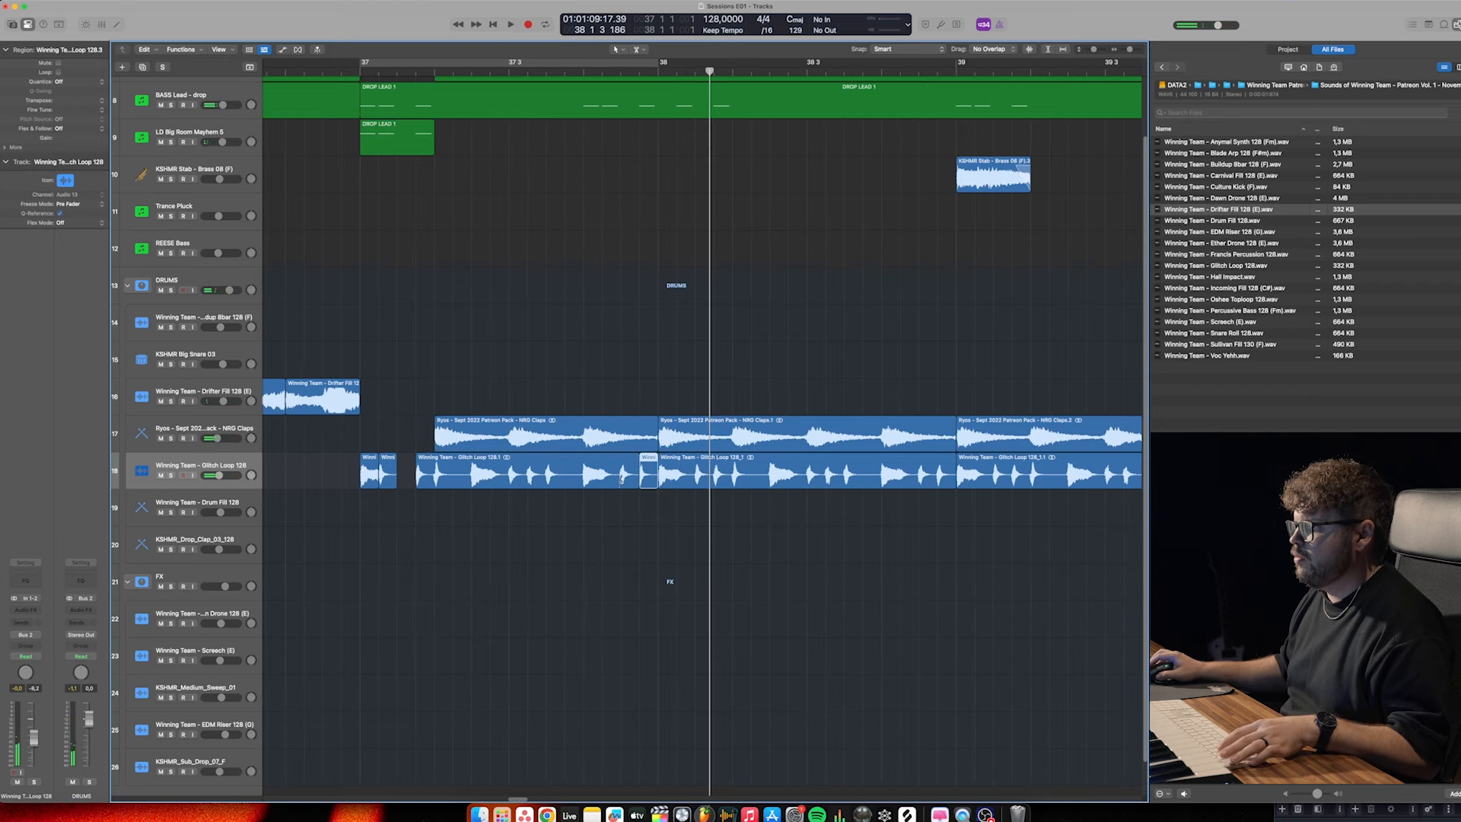
left_click(621, 480, "super")
left_click_drag(629, 480, 610, 480)
Play the full mix from bar 37 into bar 38 to check the end-of-bar glitch edit
left_click(363, 68)
key("space")
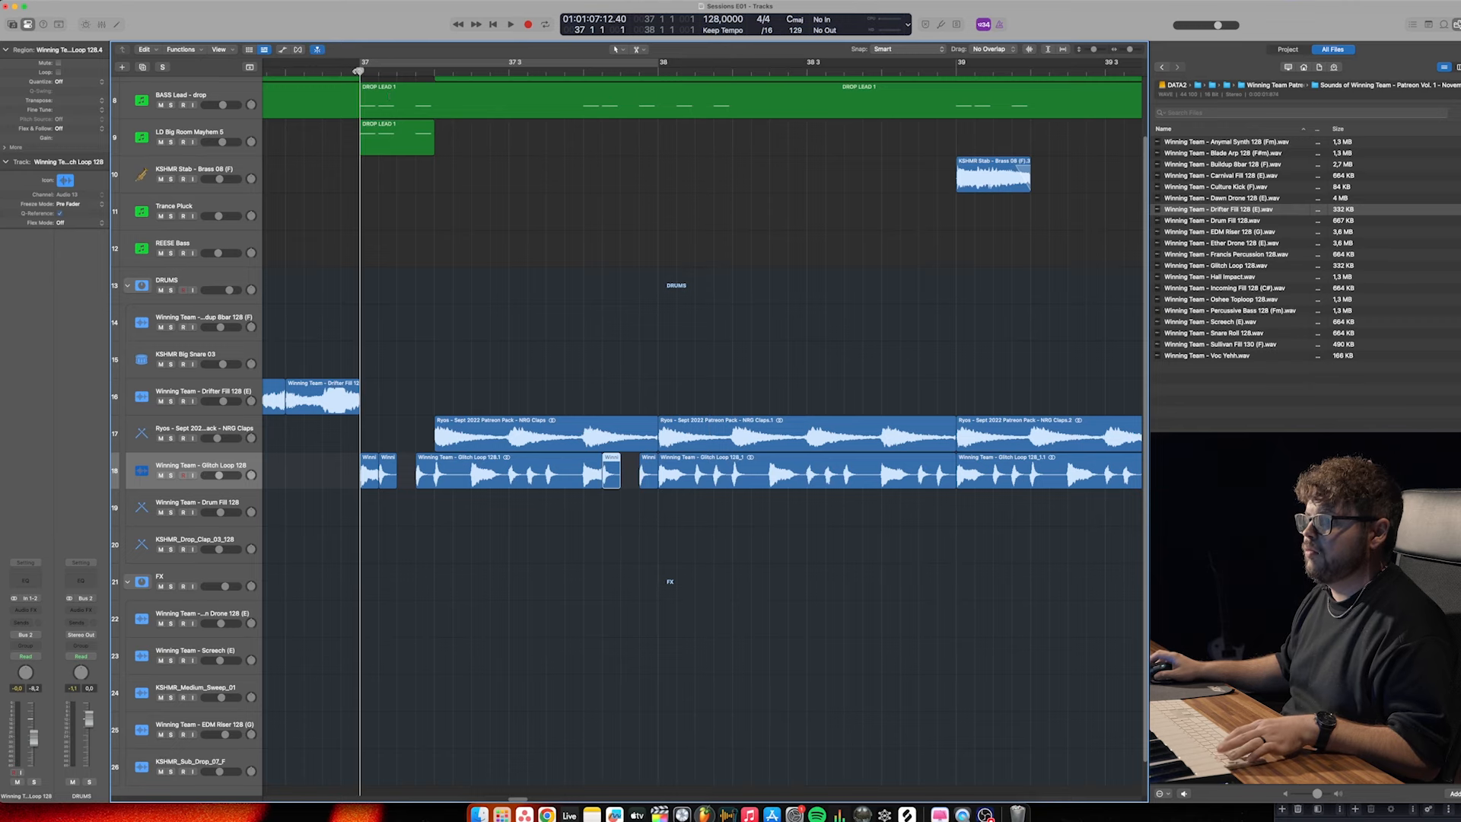
scroll(533, 426, "left", 1)
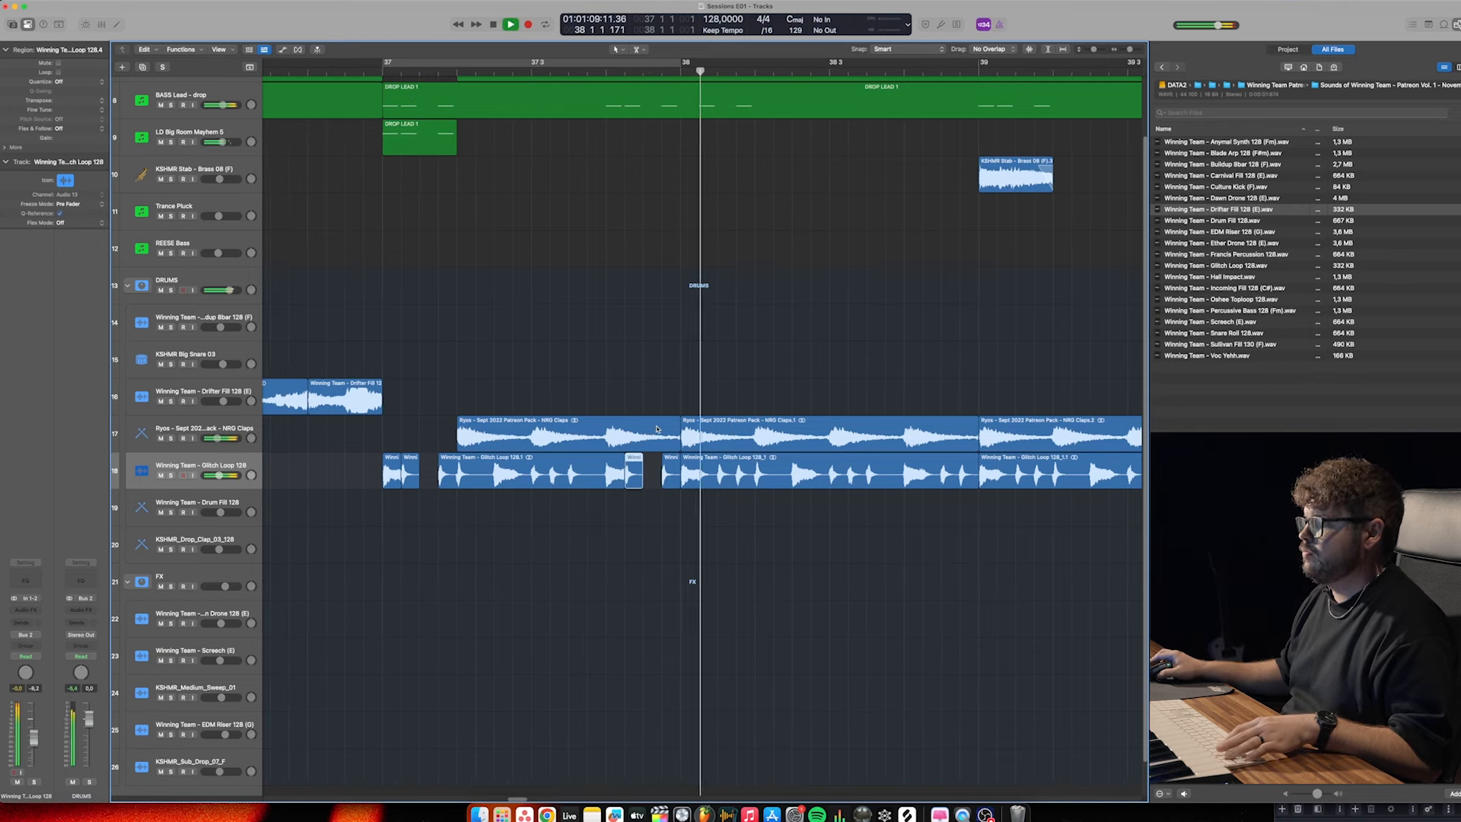
key("space")
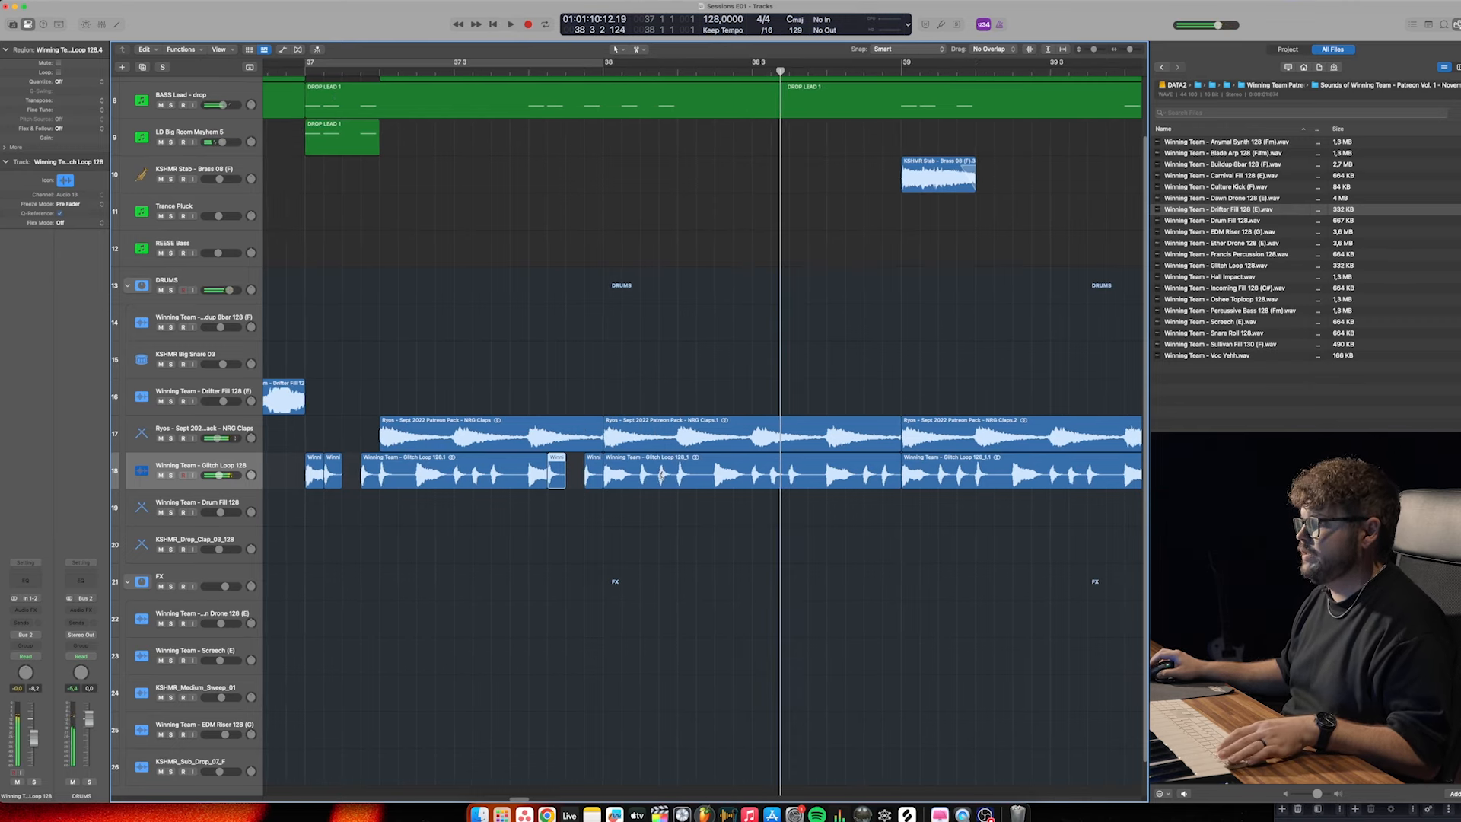
Split the bar 38 Glitch Loop region at 38 1 3 and 38 1 4, and move the slice one sixteenth earlier
left_click(661, 475, "super")
left_click(641, 475, "super")
left_click_drag(648, 474, 627, 473)
Delete all Glitch Loop regions from bar 38 onwards, keeping only the edited slices in bar 37
key("super+Left")
key("super+Left")
left_click_drag(1040, 538, 614, 463)
key("Delete")
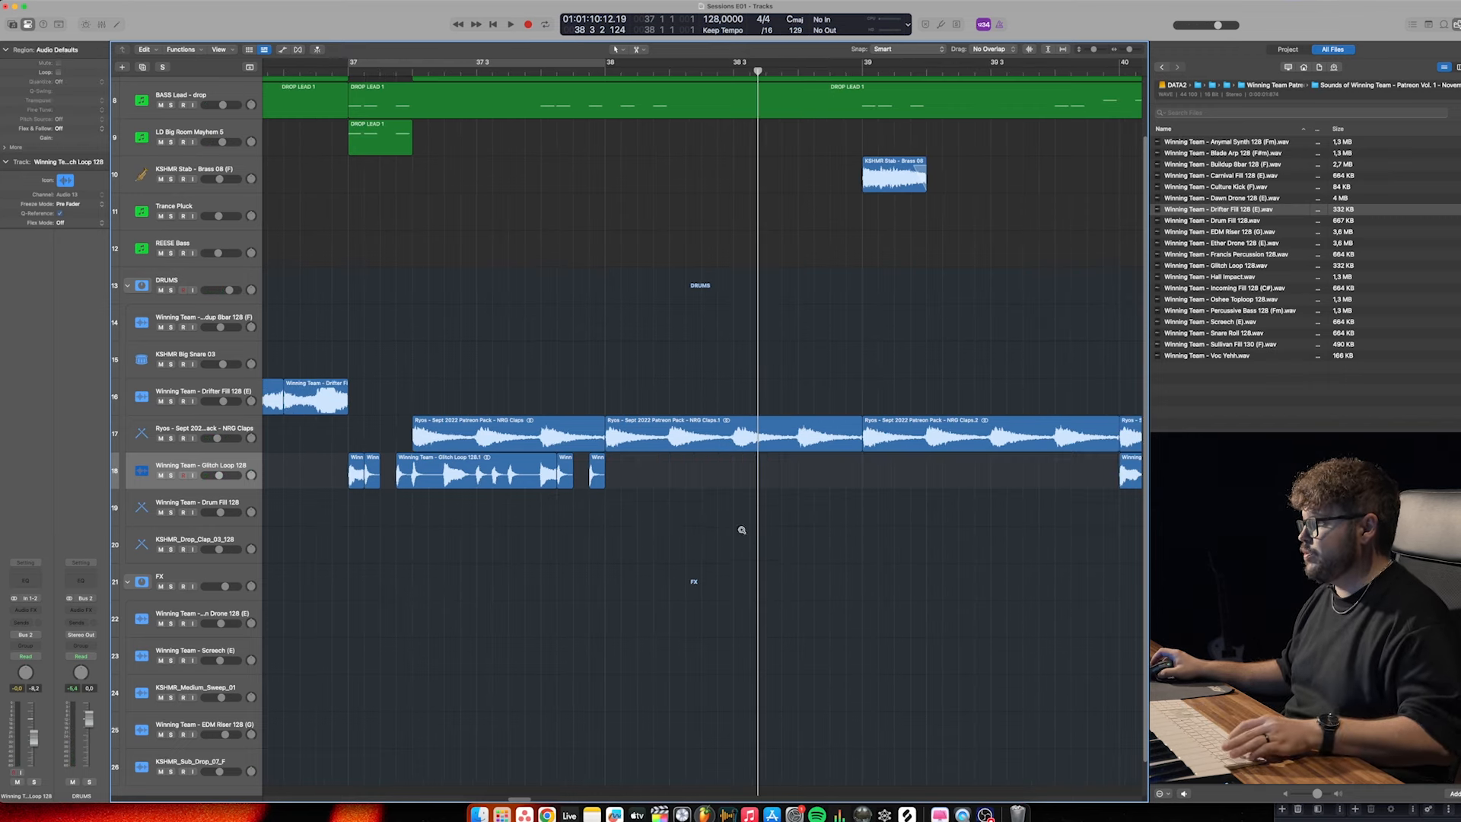
key("super+Left")
key("super+Left")
left_click_drag(1075, 541, 994, 478)
key("Delete")
Copy all the edited Glitch Loop slices from bar 37 to bar 38
left_click_drag(726, 522, 460, 465)
key("super+Right")
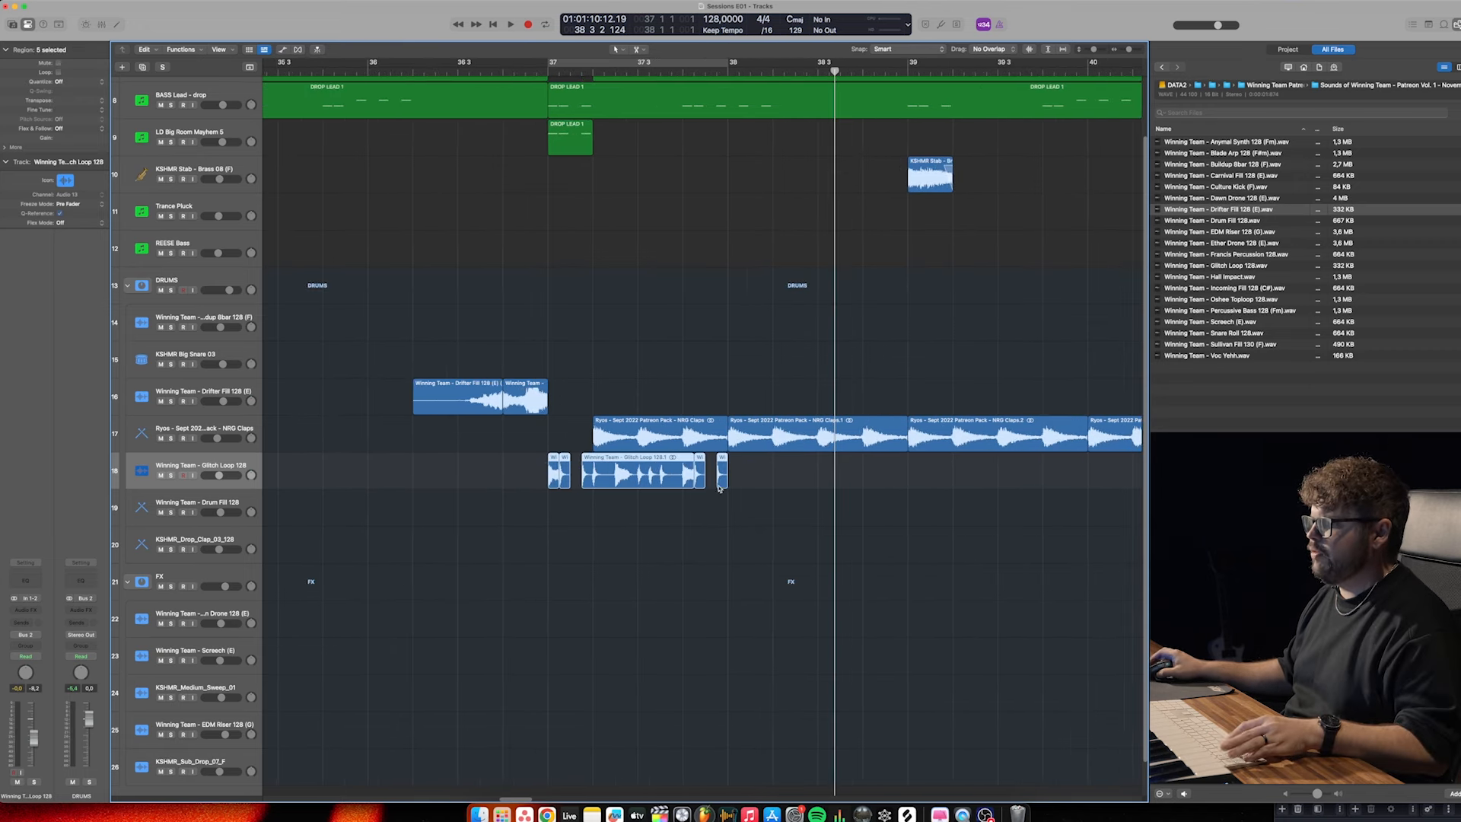
left_click_drag(593, 475, 773, 478)
scroll(715, 491, "right", 2)
scroll(716, 491, "left", 1)
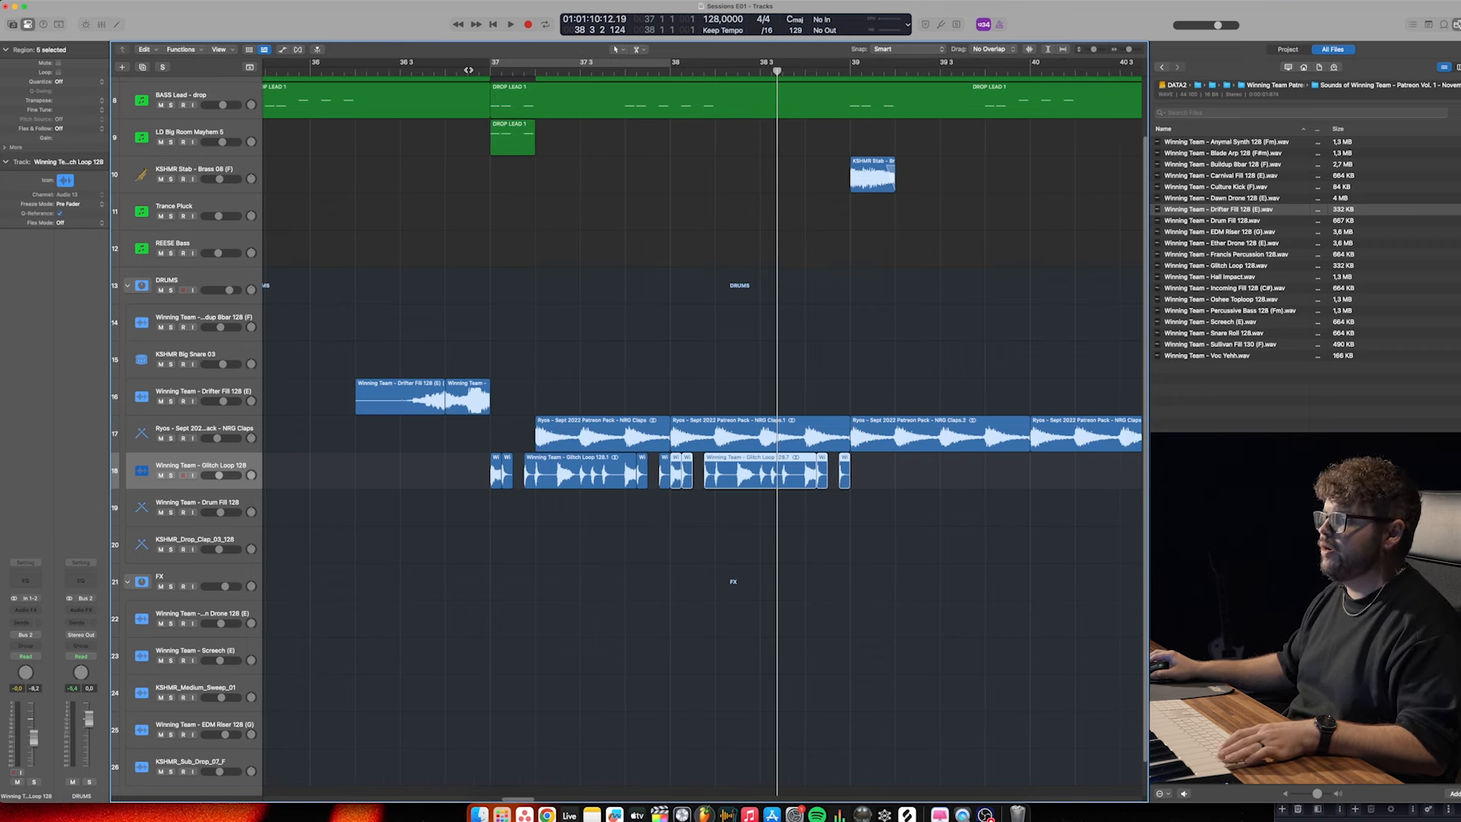
Play back from just before bar 37, then copy the selected Glitch Loop 128 regions two bars later, filling the pattern up to bar 41
left_click(469, 70)
key("space")
scroll(615, 469, "right", 2)
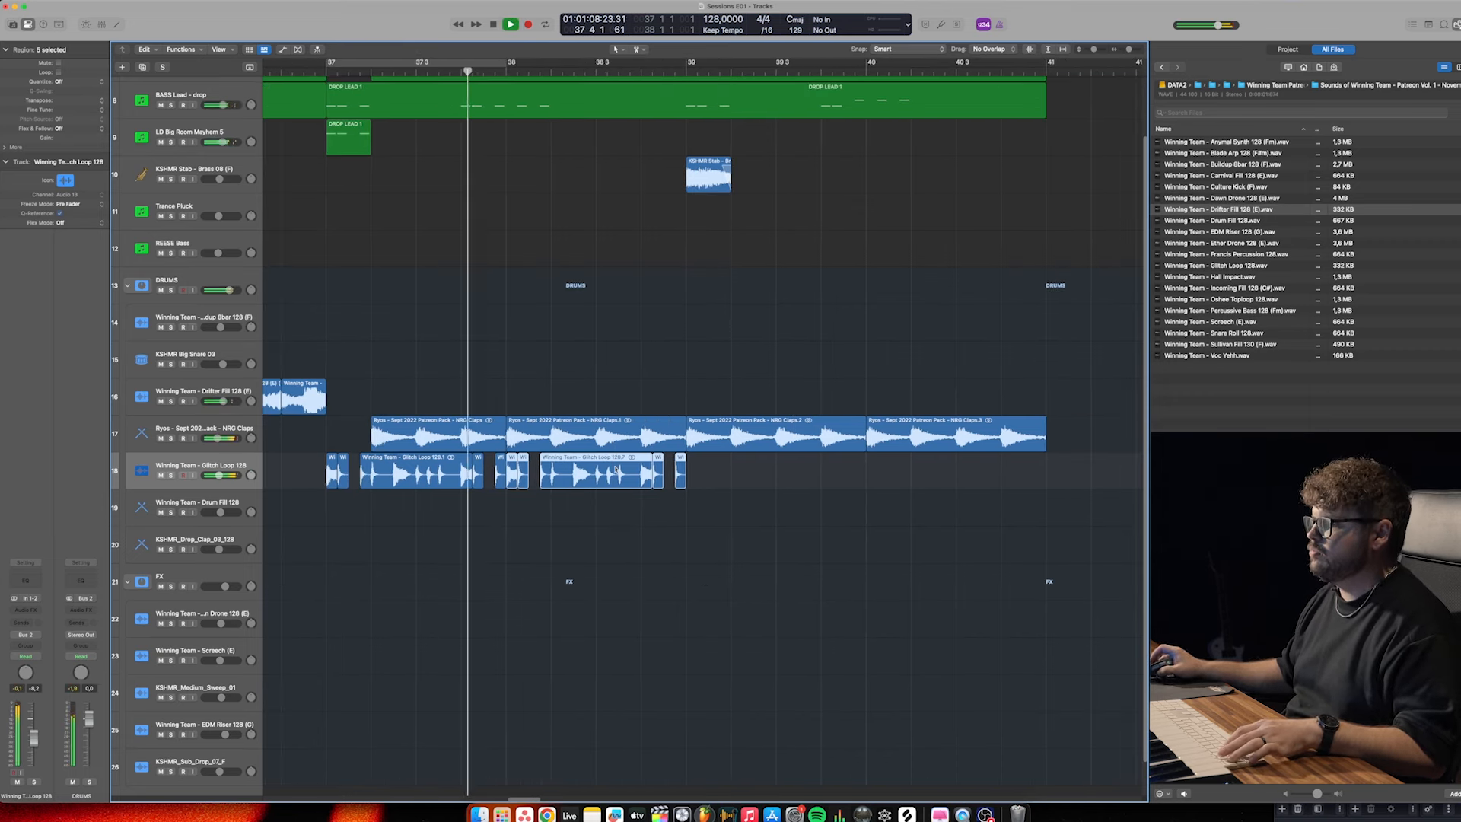
key("space")
left_click_drag(599, 476, 959, 483)
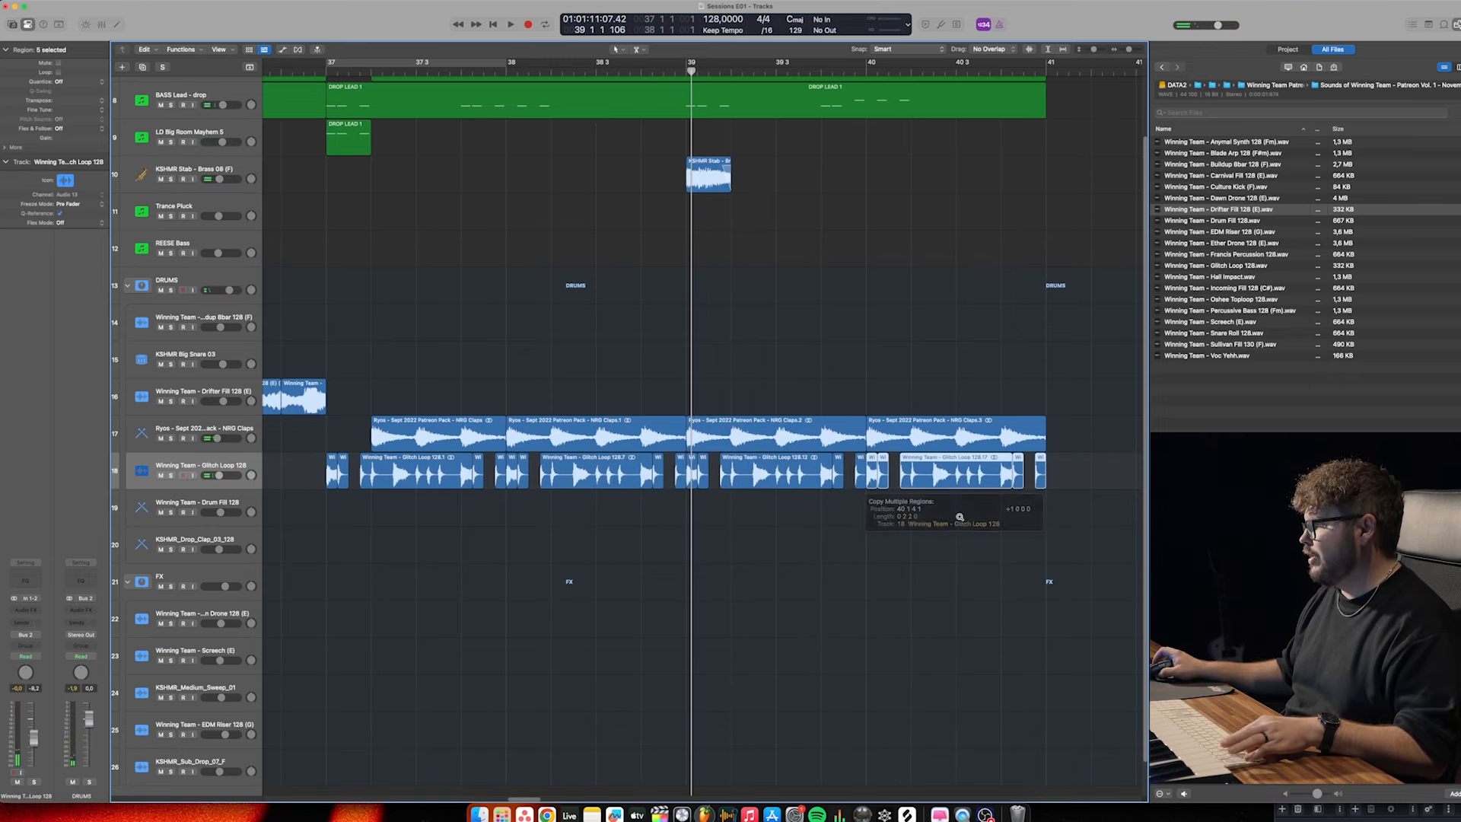
Loop playback over bars 37 to 41 and slightly lower the volume of the Glitch Loop 128 track
key("super+Left")
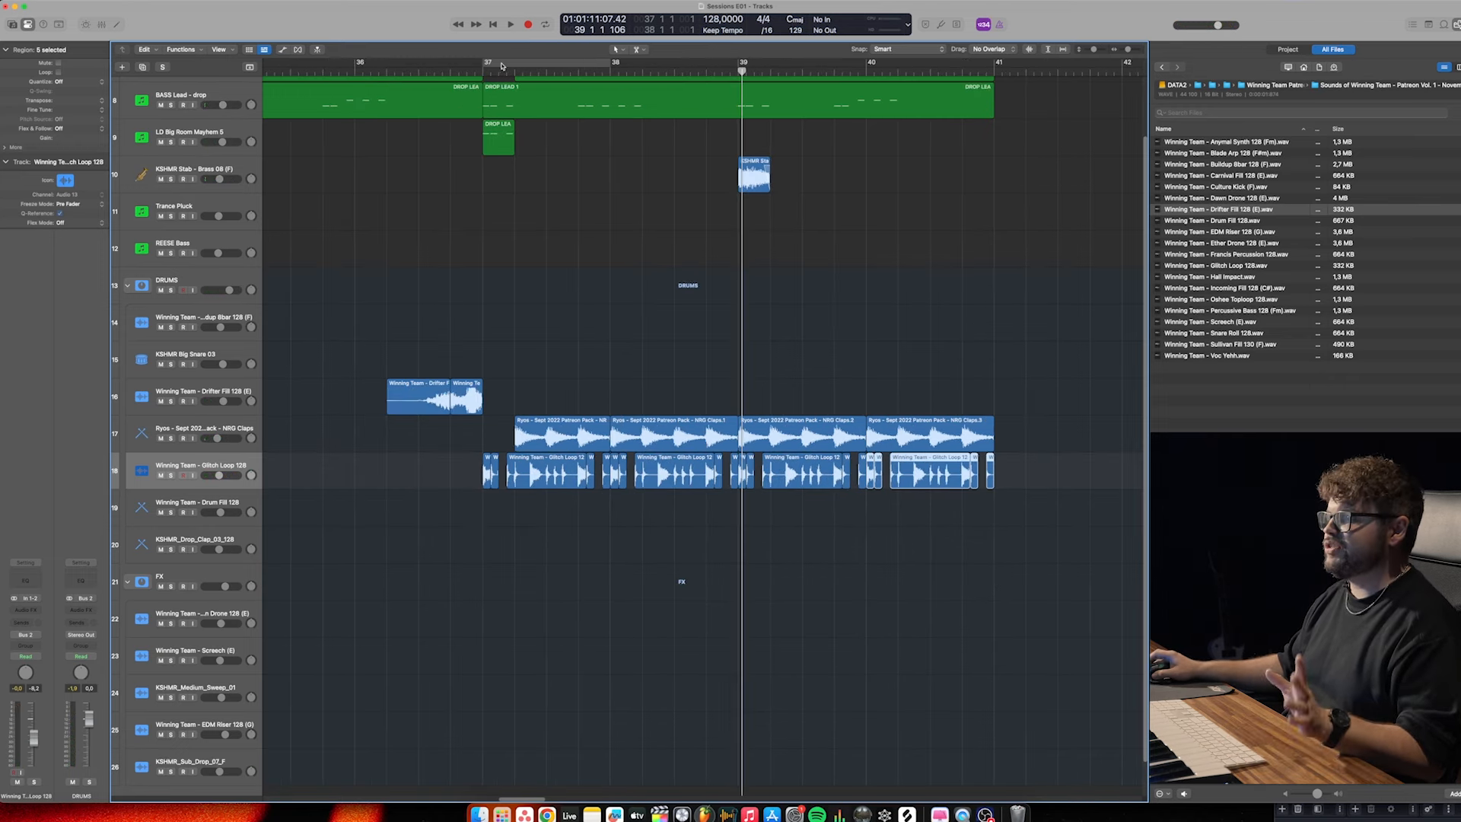
left_click_drag(608, 64, 994, 66)
key("space")
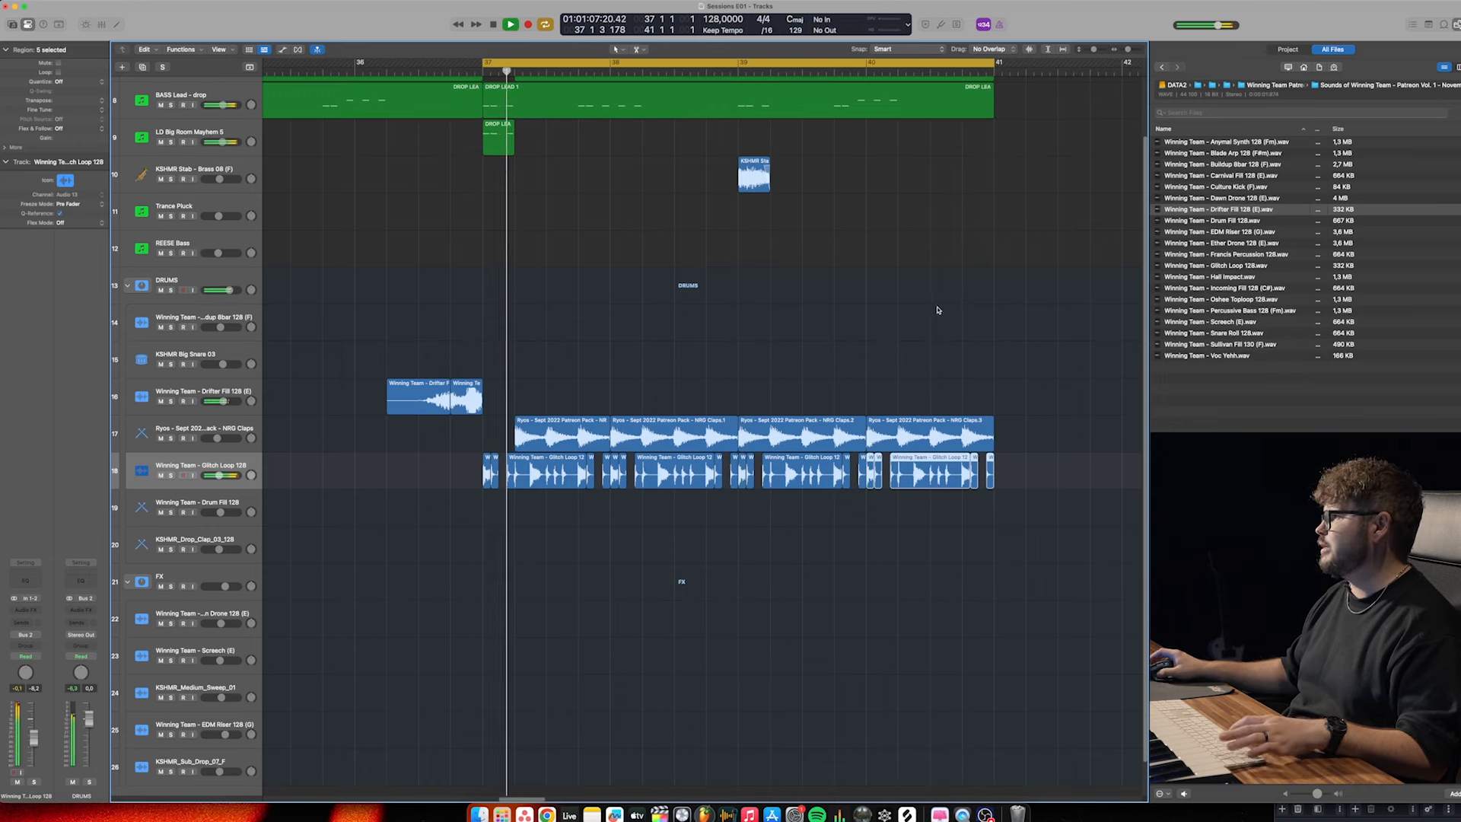
left_click_drag(220, 476, 217, 476)
Add Winning Team - Sullivan Fill 130 (F).wav on its own track leading into bar 41 and set its Flex mode to Rhythmic
scroll(547, 618, "down", 5)
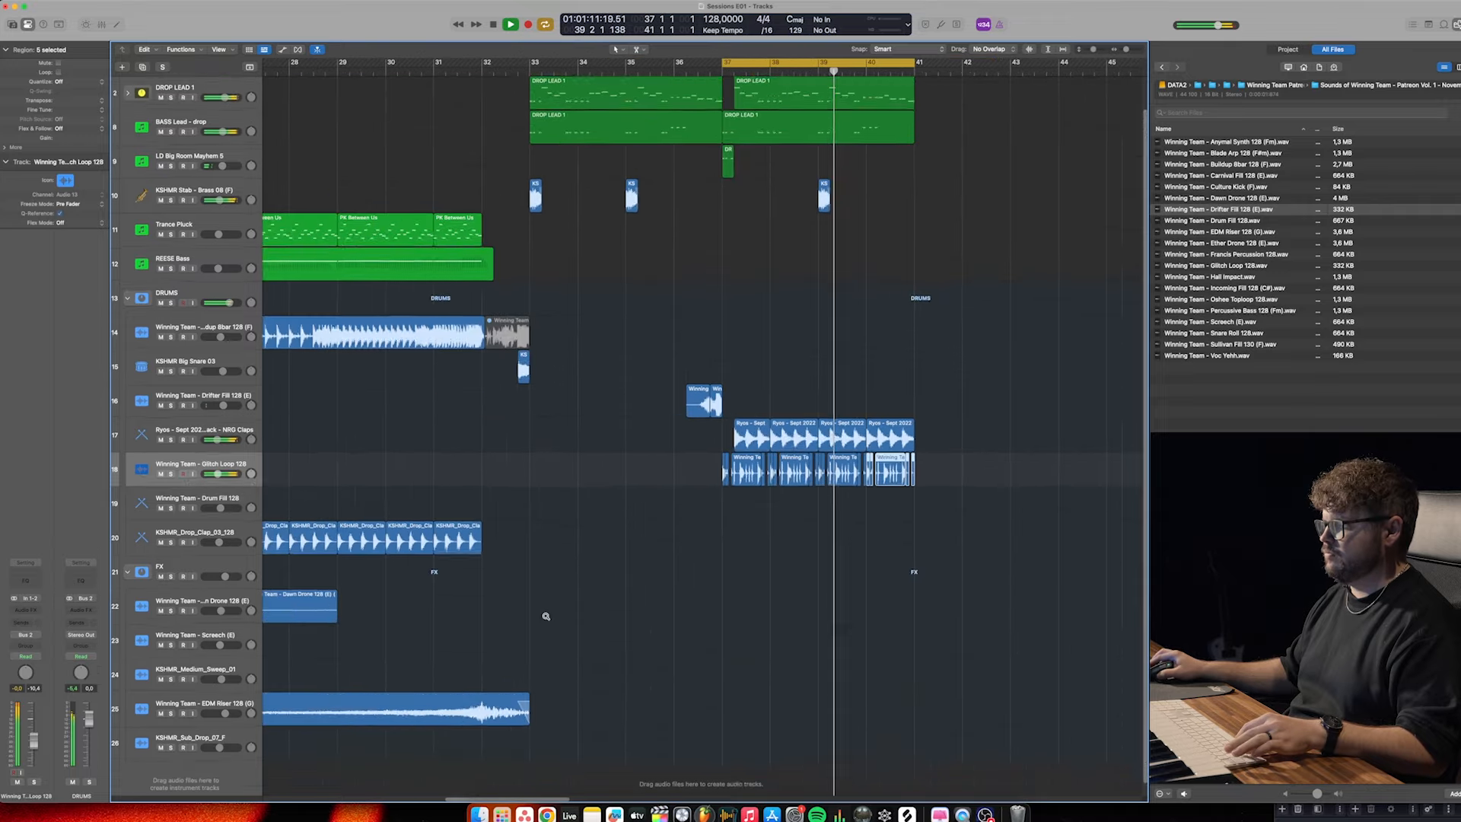
scroll(546, 616, "down", 3)
scroll(669, 578, "up", 1)
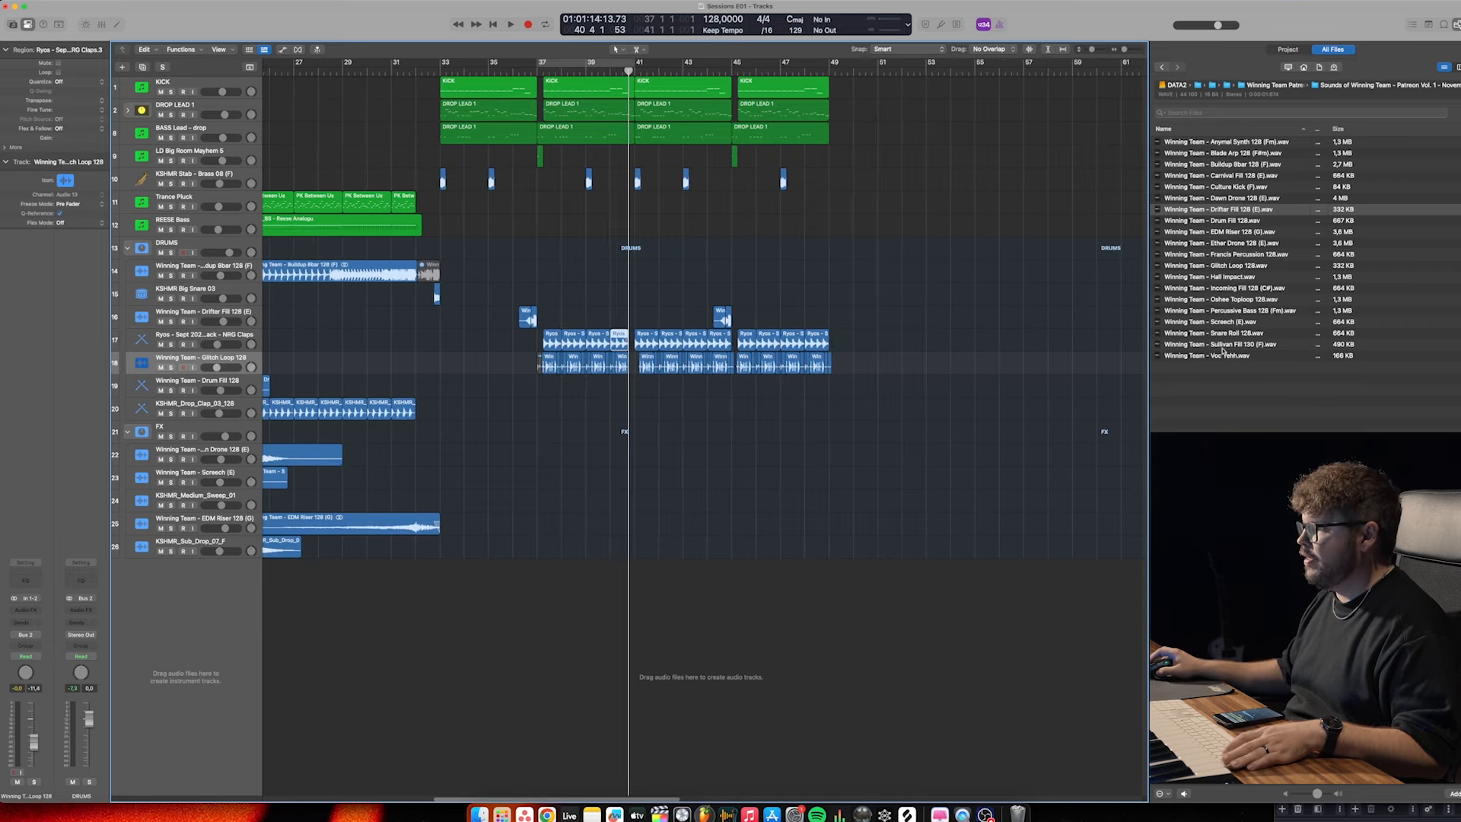
scroll(601, 283, "up", 3)
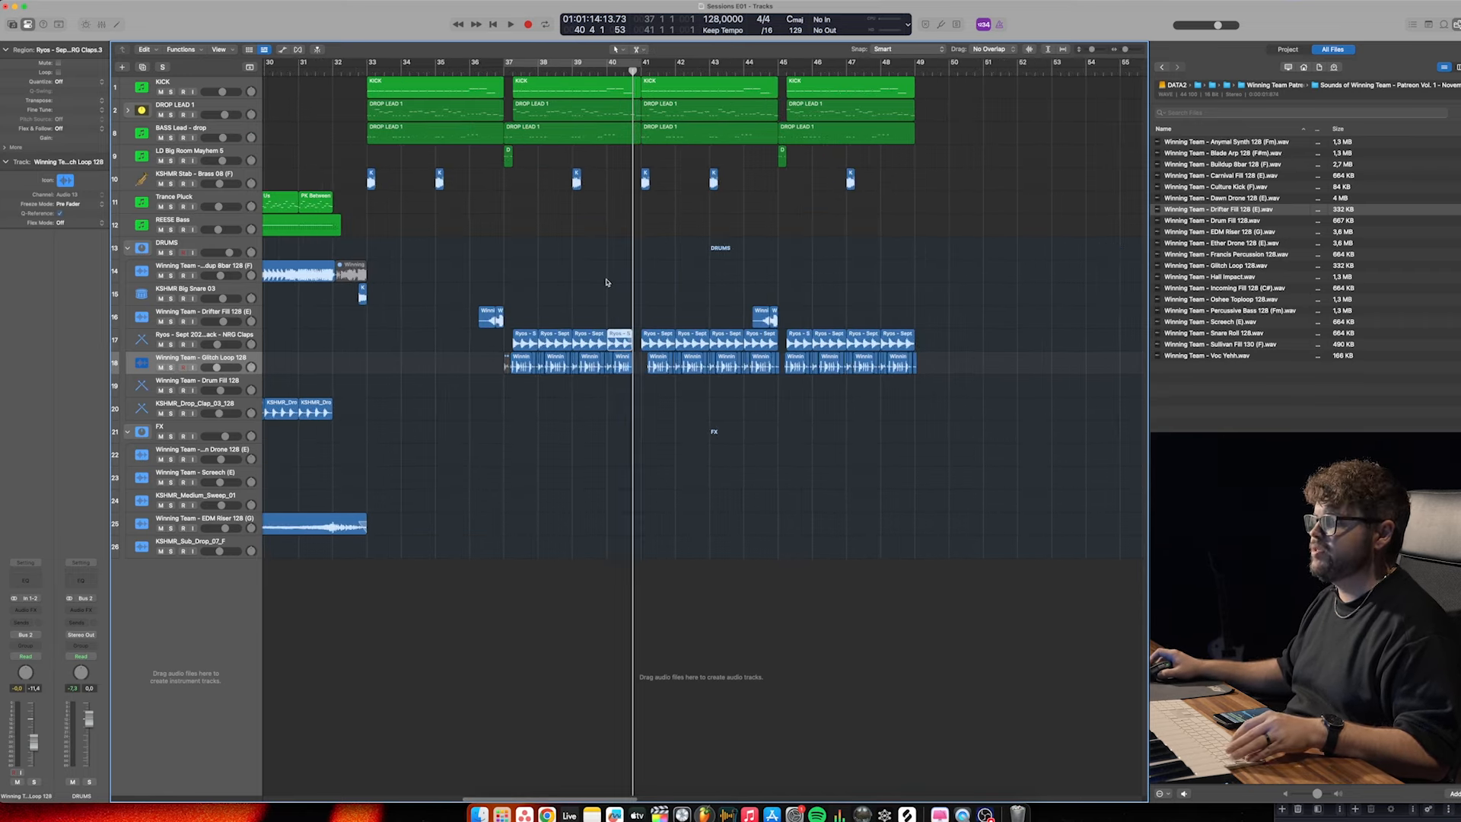
scroll(891, 288, "left", 3)
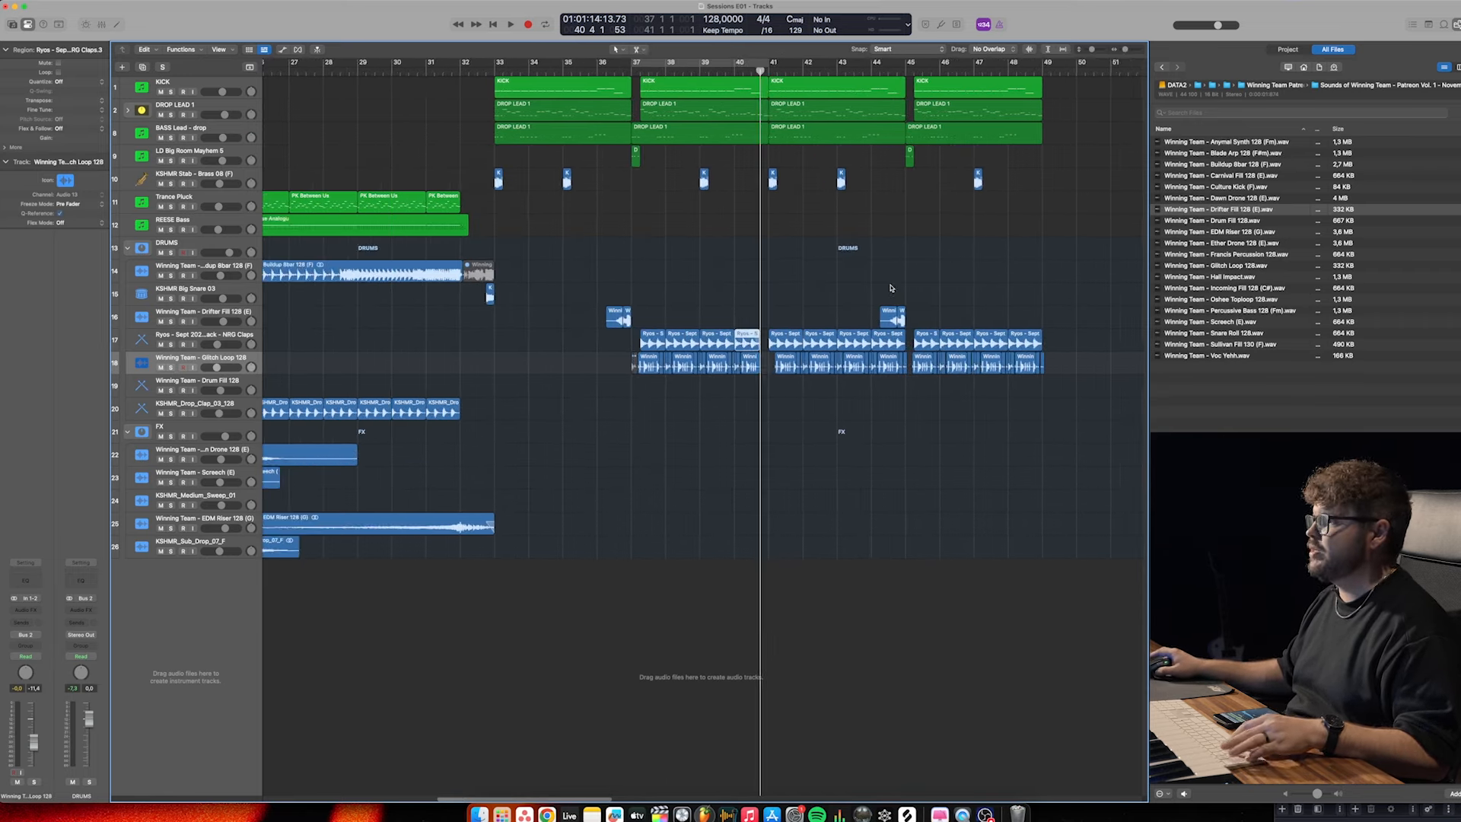
left_click(1234, 344)
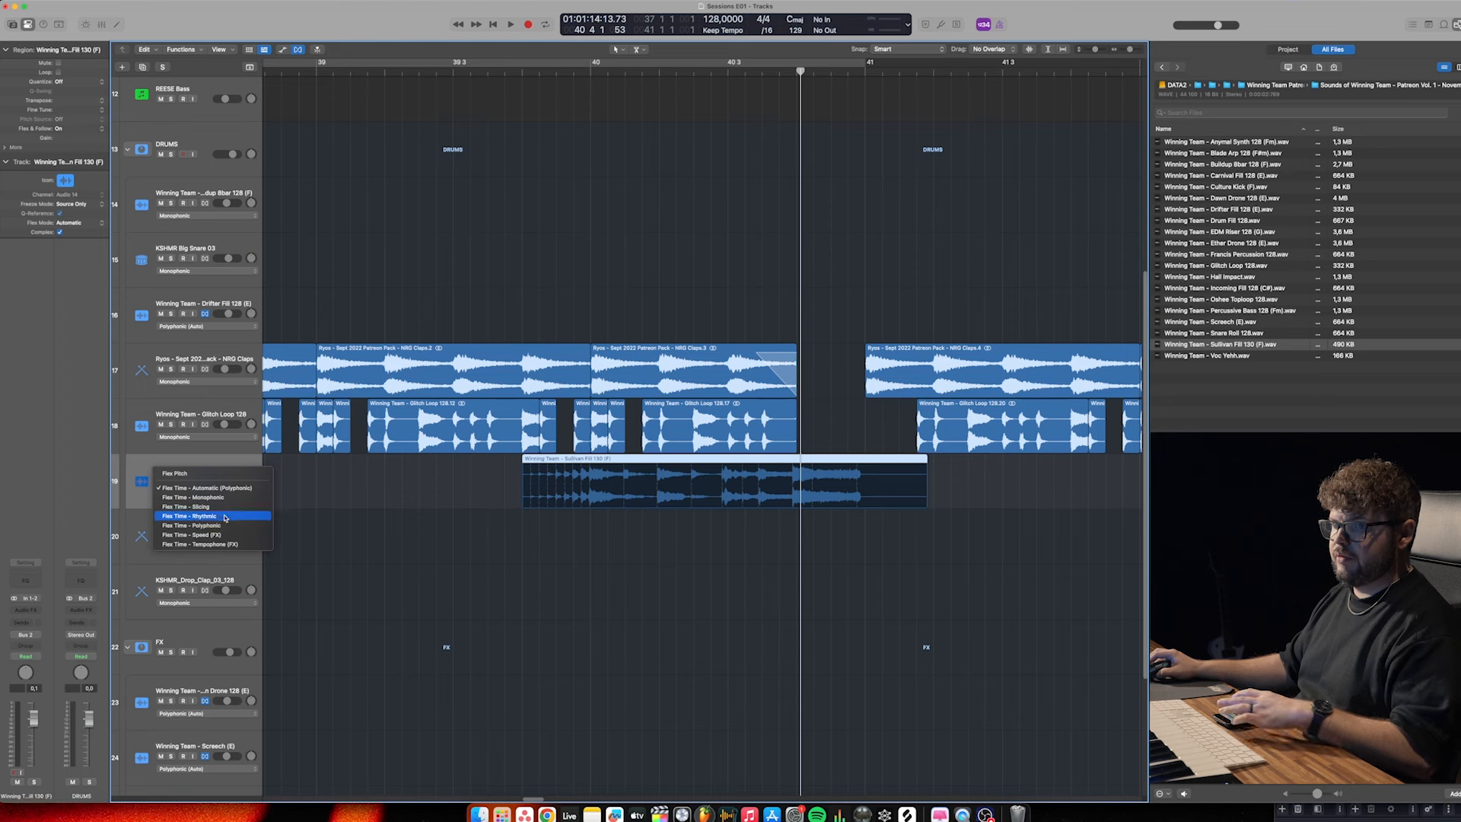
left_click(225, 517)
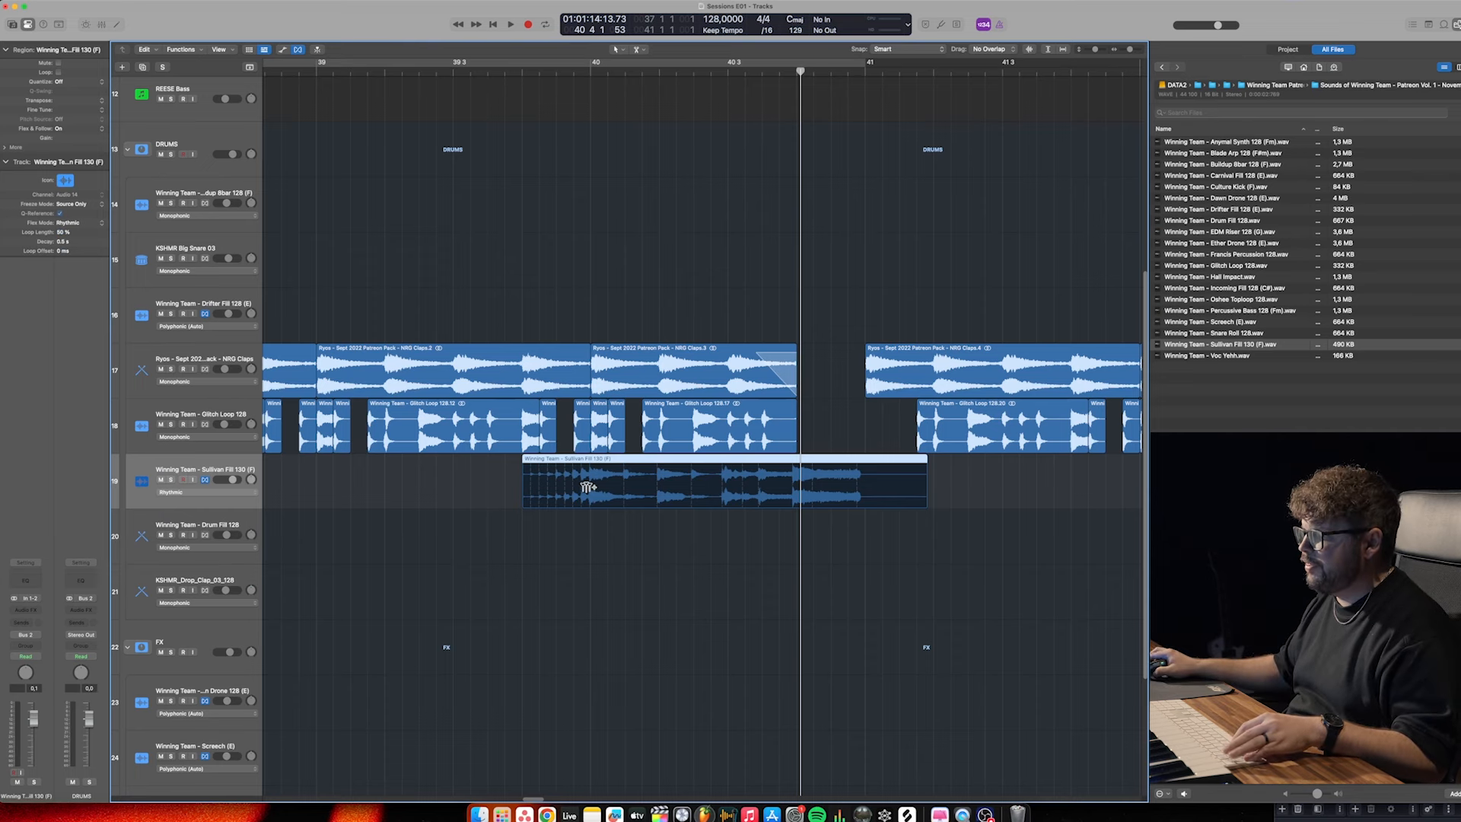
Warp the Sullivan fill with flex markers, aligning its hits with bar 40 and beat 40.4 and its tail's end with bar 41
key("super+Right")
key("super+Right")
scroll(588, 486, "left", 3)
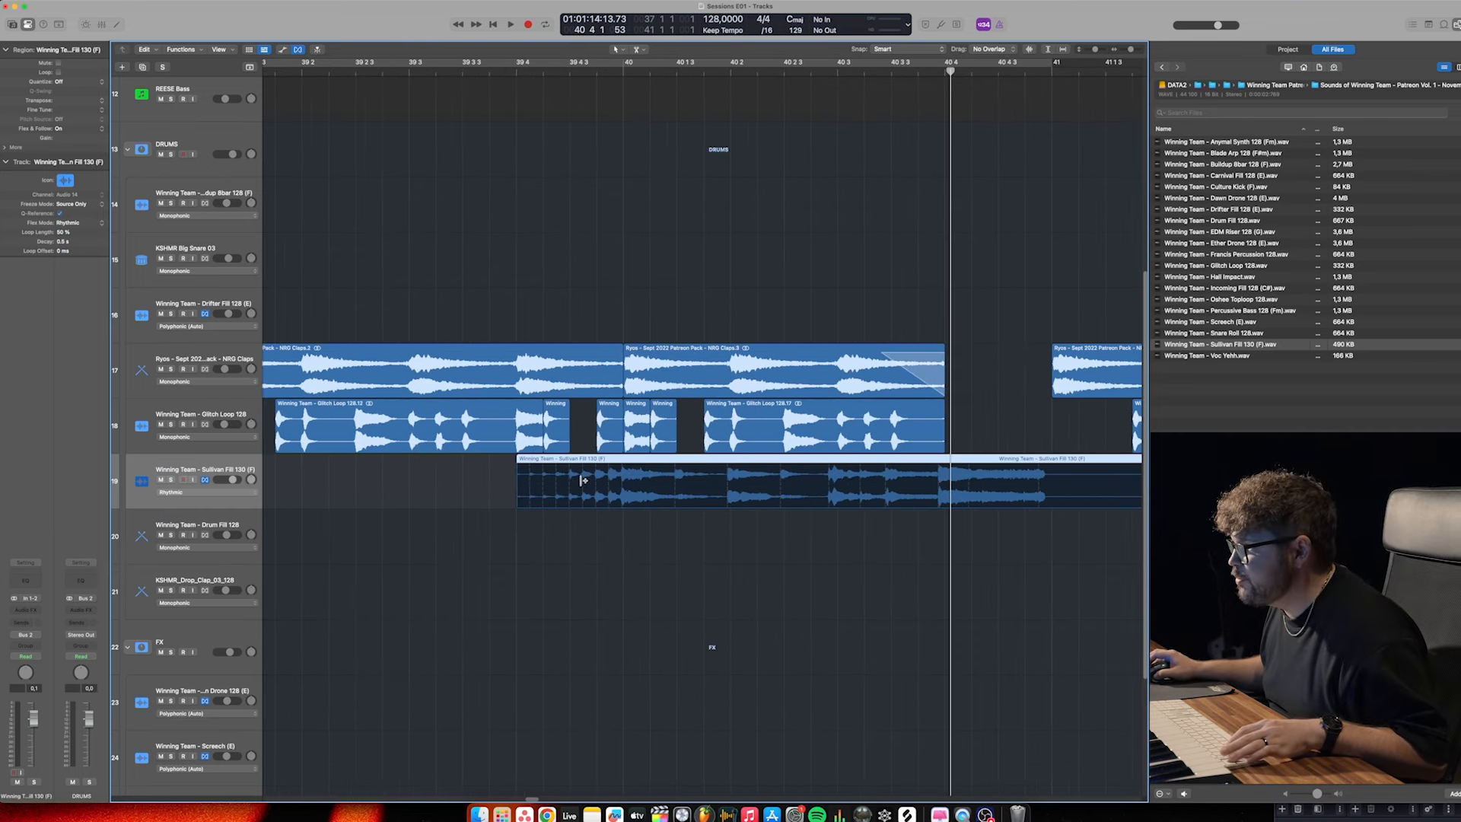
left_click_drag(620, 468, 621, 469)
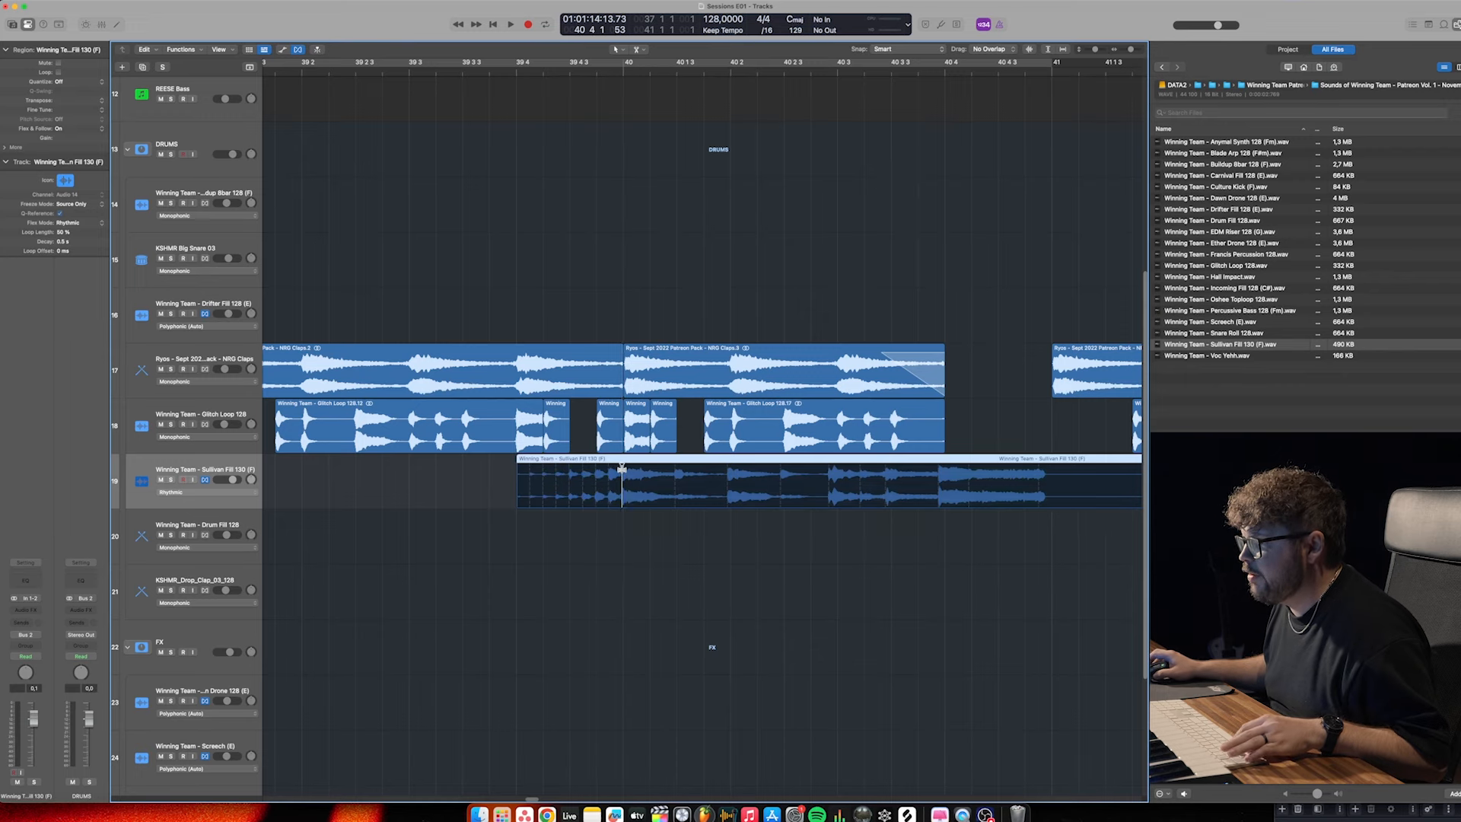
key("super+Right")
key("super+Right")
scroll(533, 508, "left", 2)
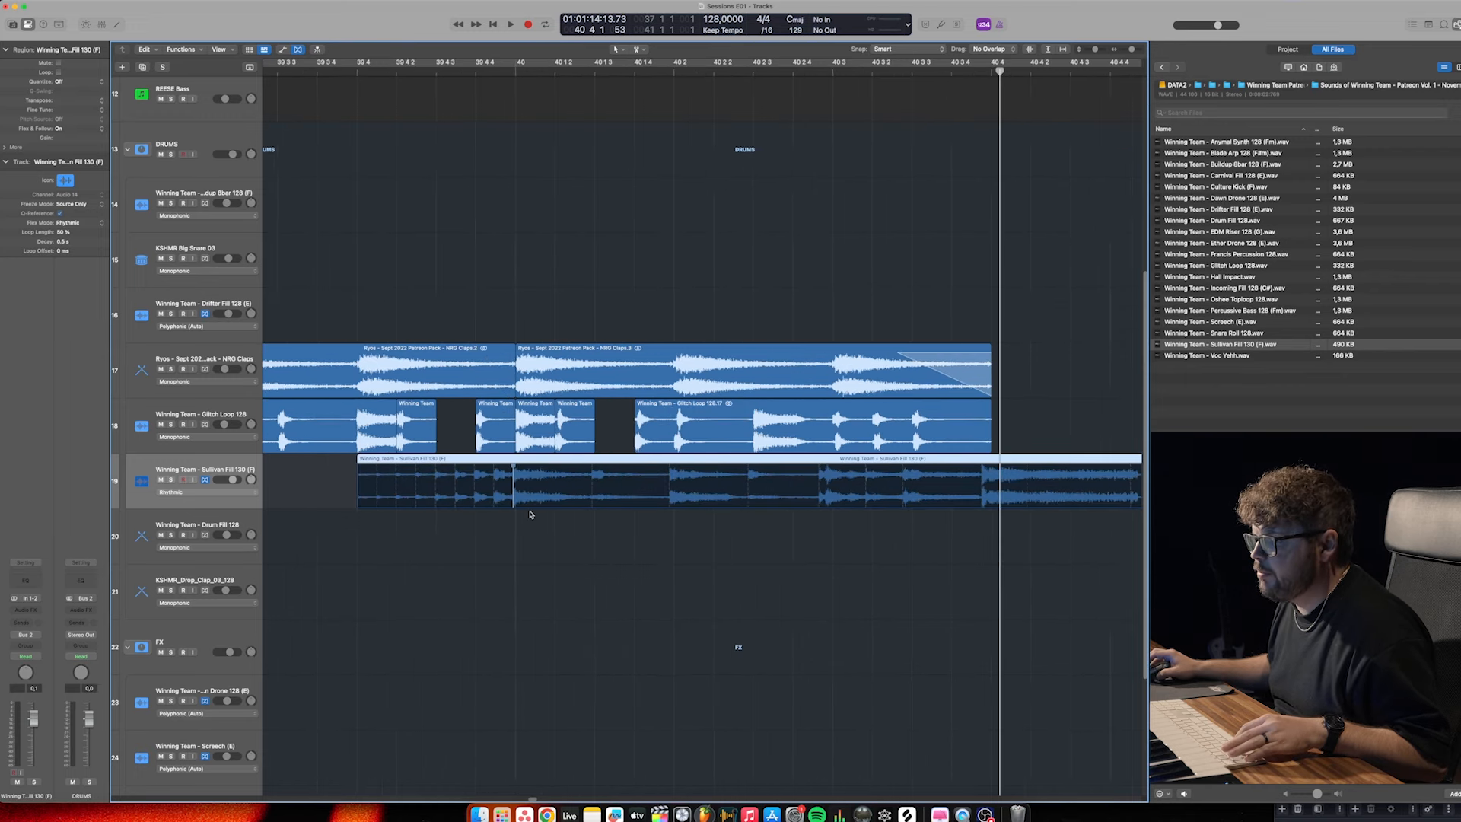
left_click(563, 468)
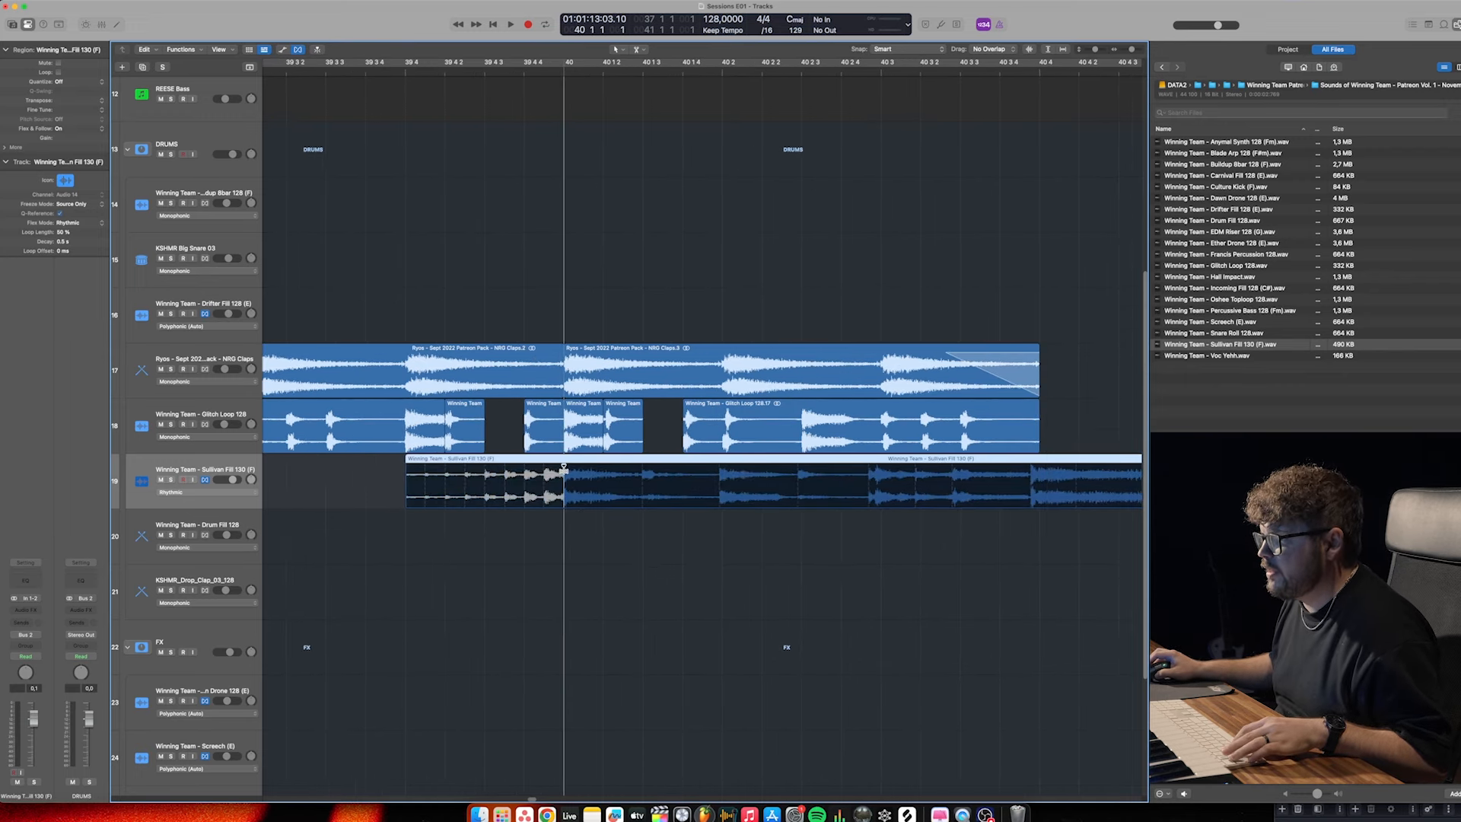
scroll(877, 498, "right", 2)
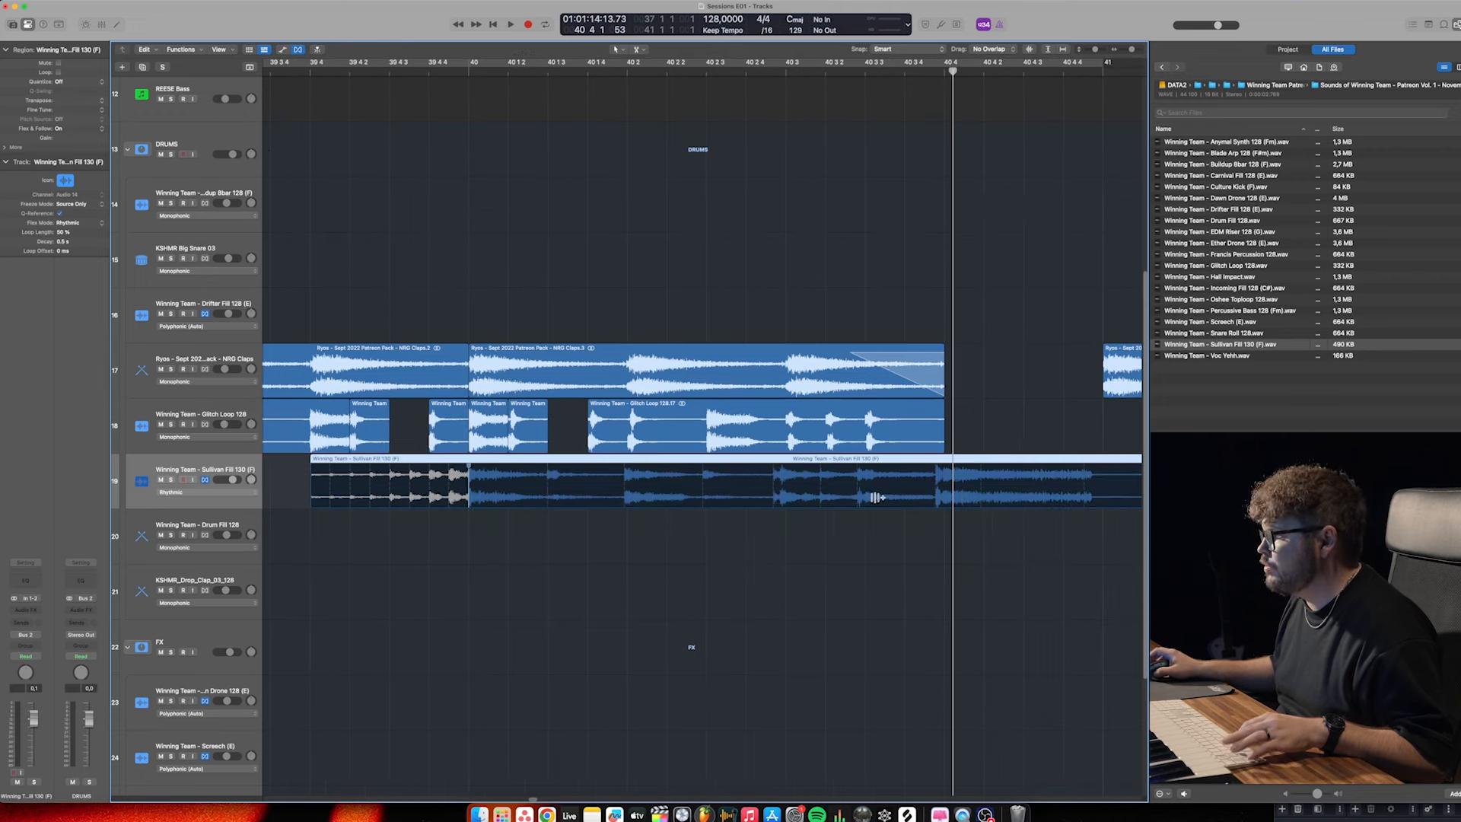
left_click(938, 469)
scroll(982, 483, "right", 3)
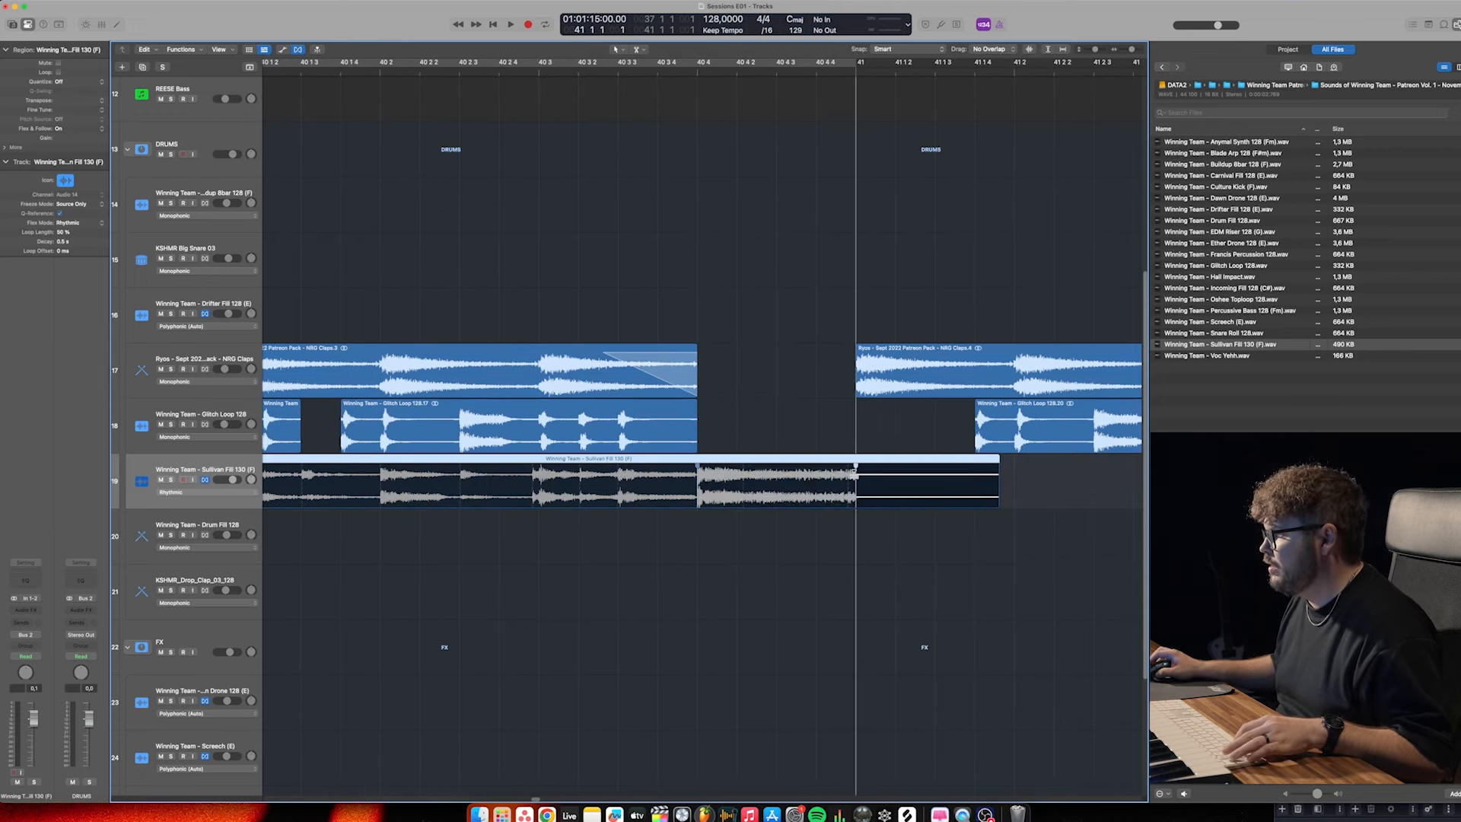
Play back the warped Sullivan fill in the arrangement and lower its track volume to about -3.1 dB
key("super+Left")
key("super+Left")
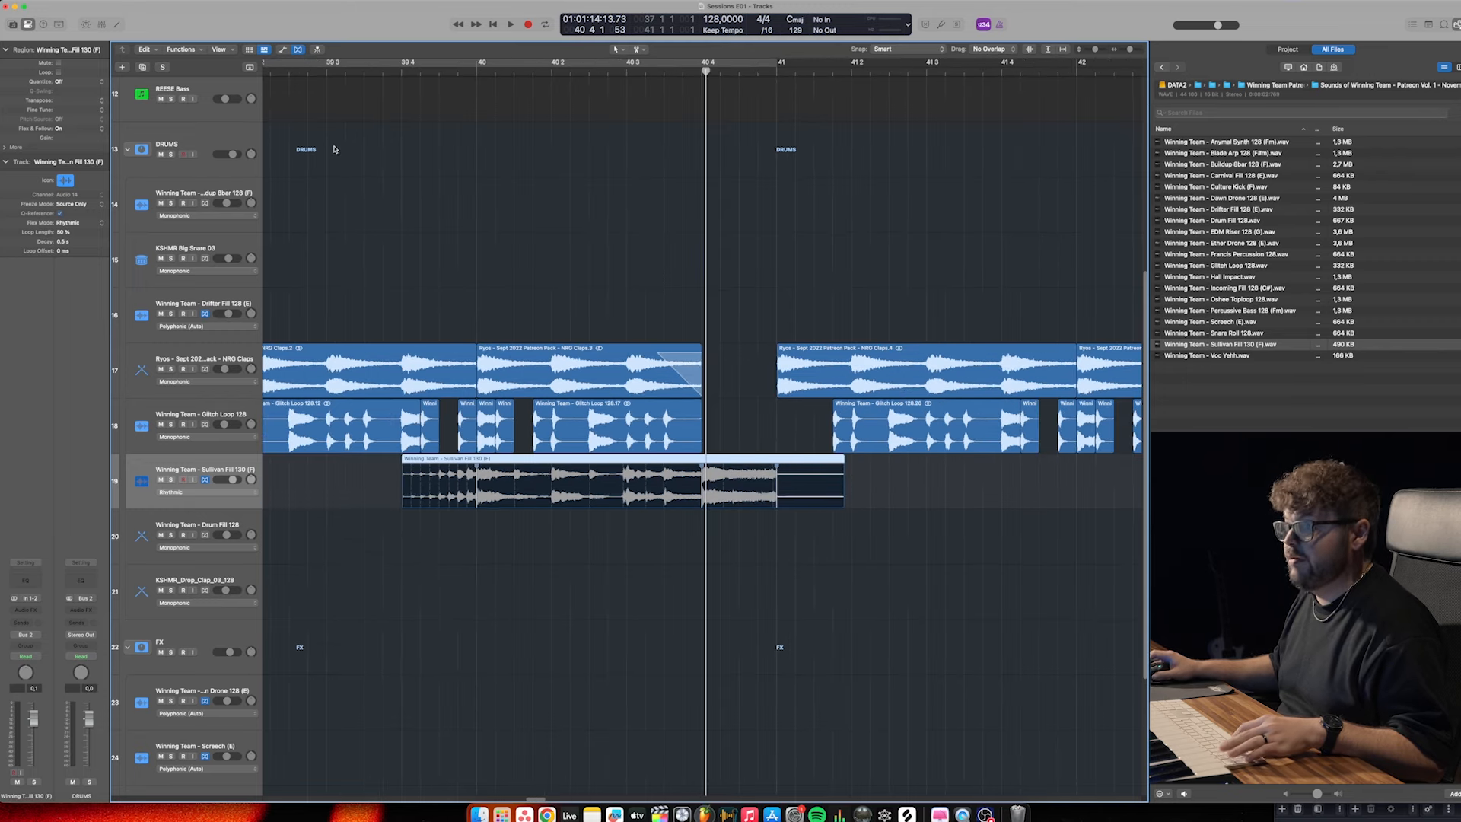
double_click(365, 74)
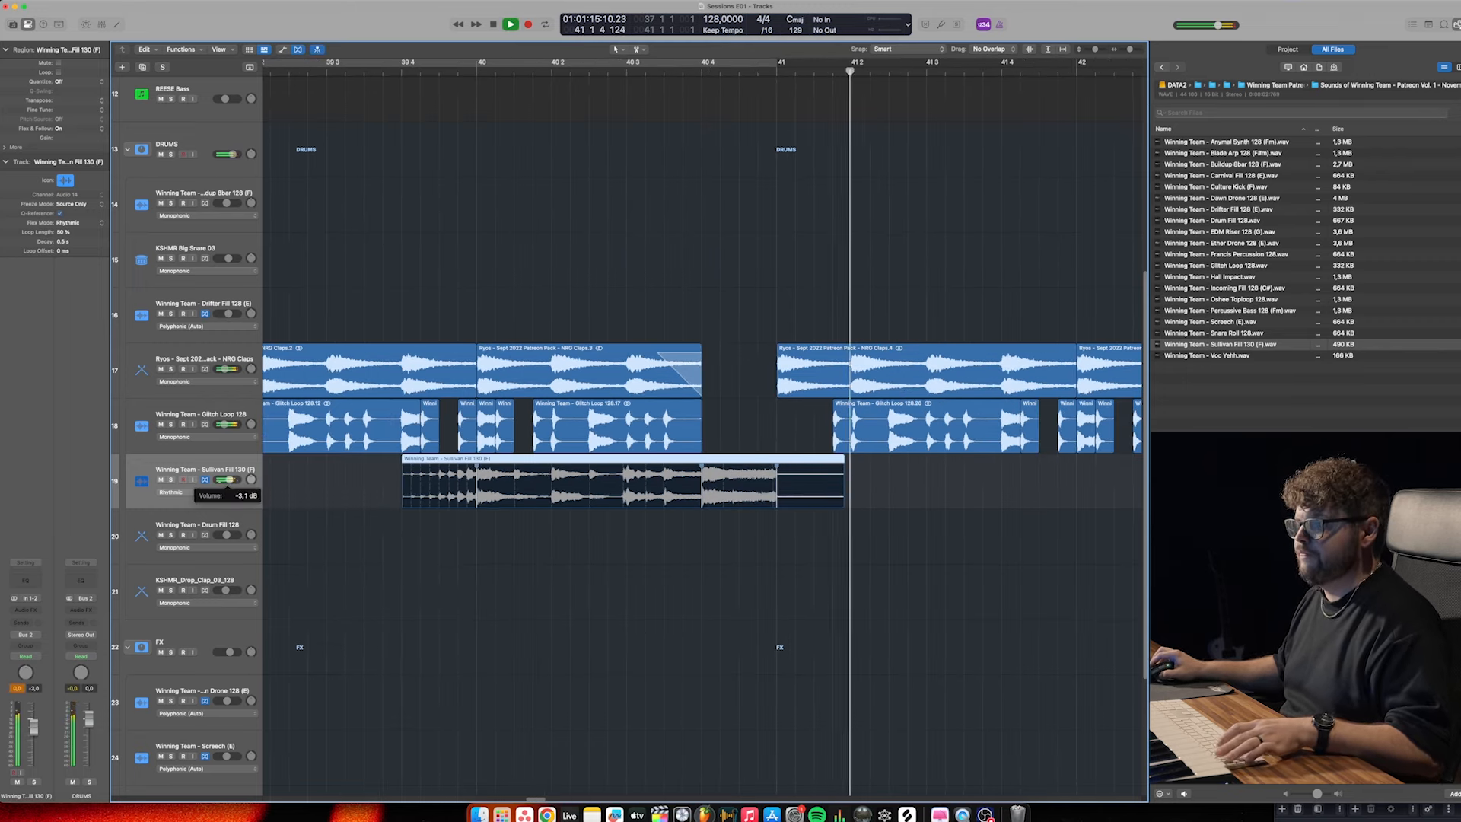
key("space")
Shorten the KICK region before bar 41 so it ends at beat 40.3, and turn off the Flex view
key("super+Left")
key("super+Left")
scroll(638, 381, "up", 5)
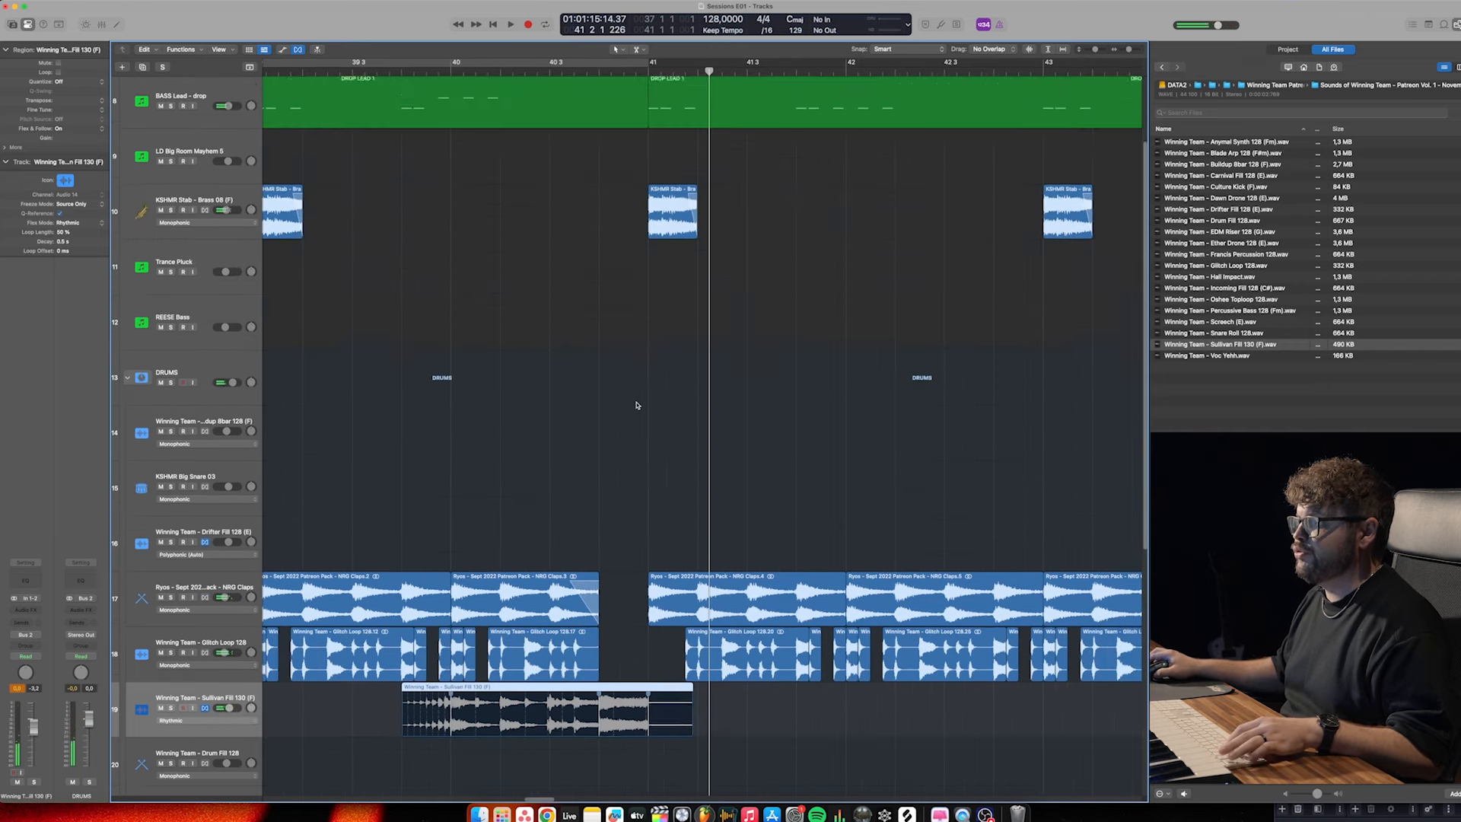
scroll(638, 381, "up", 1)
left_click_drag(643, 128, 549, 129)
scroll(636, 300, "left", 5)
key("super+Up")
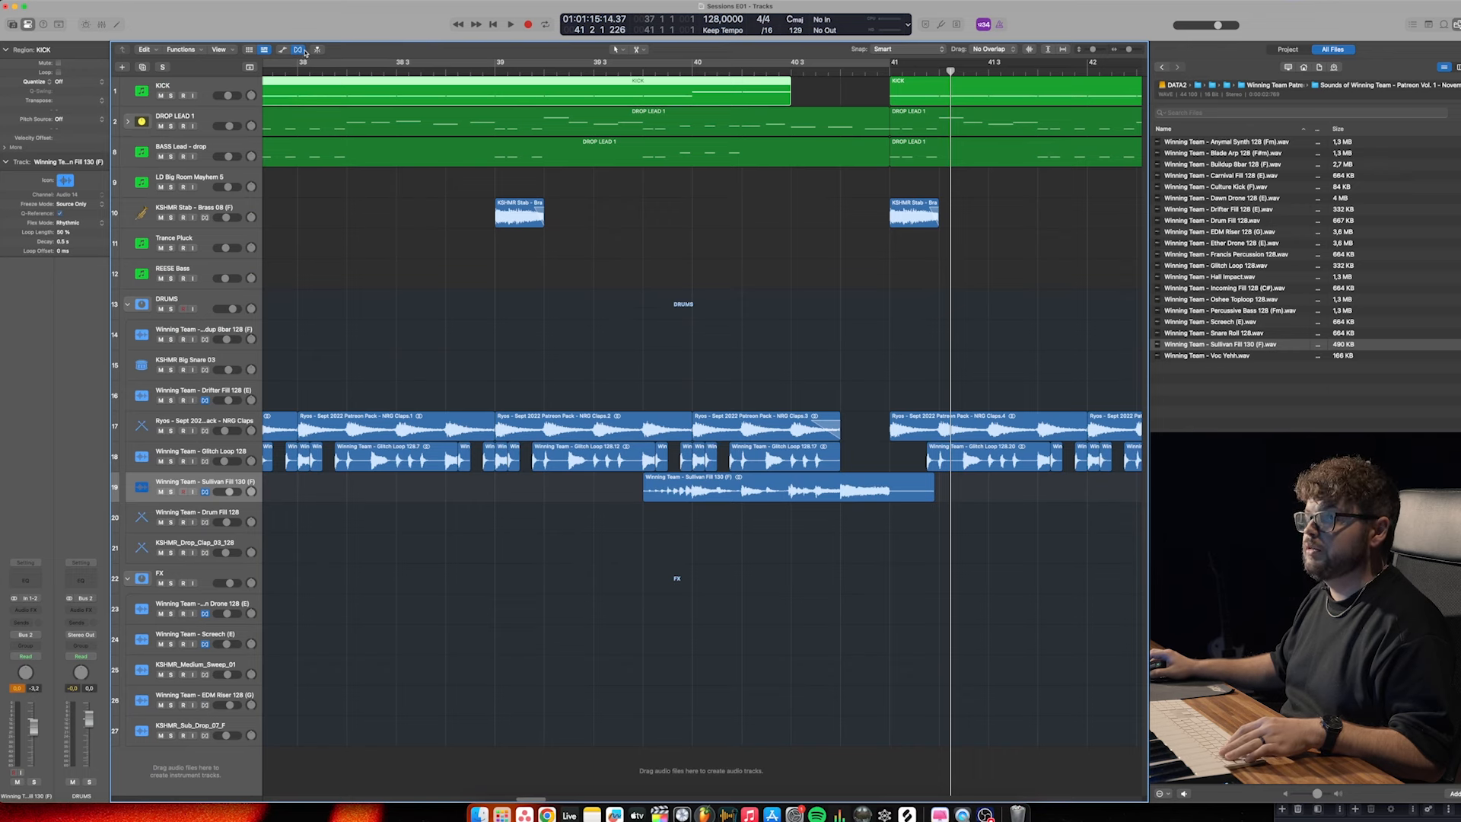
scroll(668, 349, "down", 1)
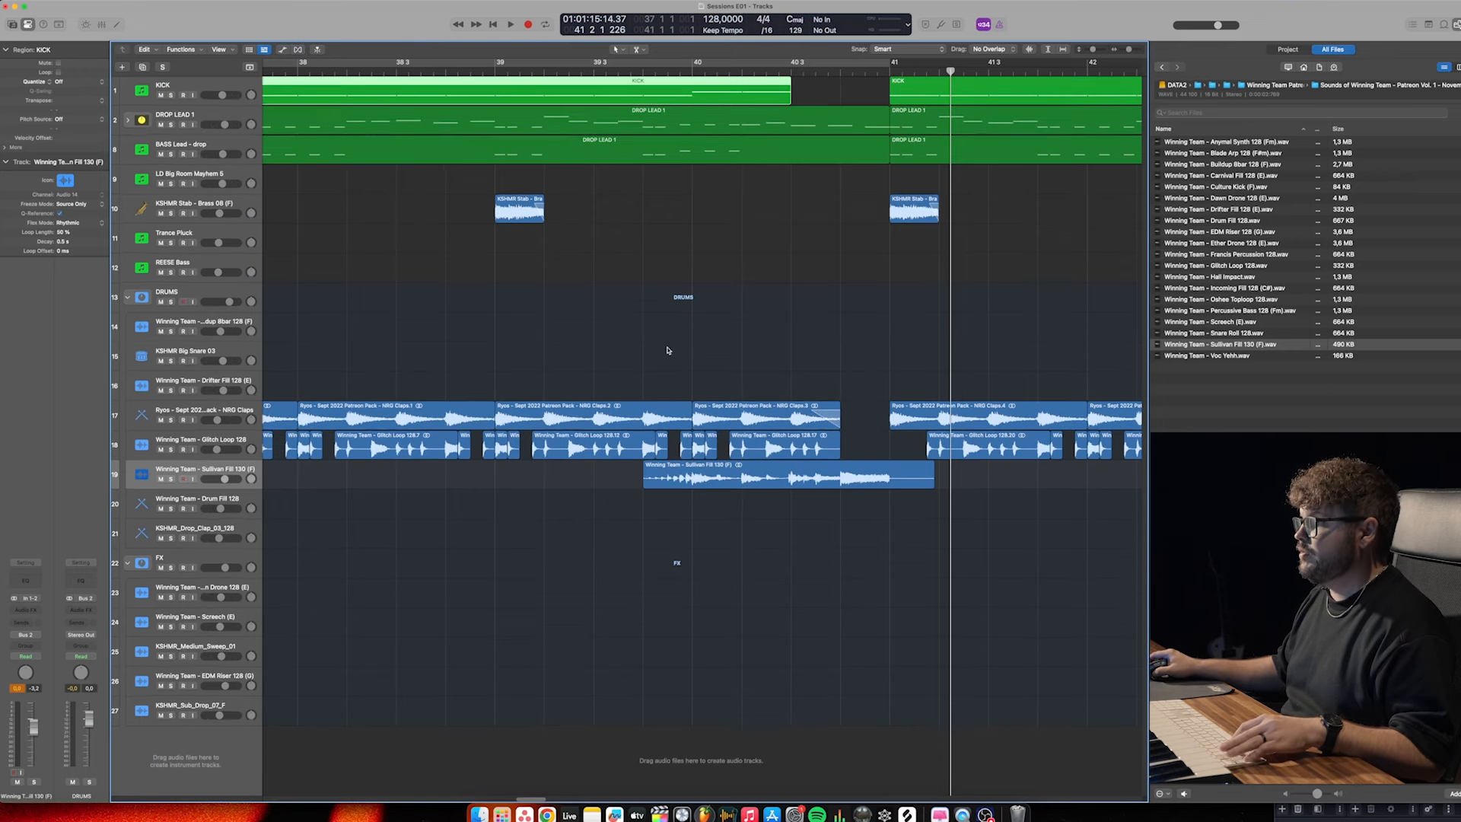
scroll(668, 349, "right", 1)
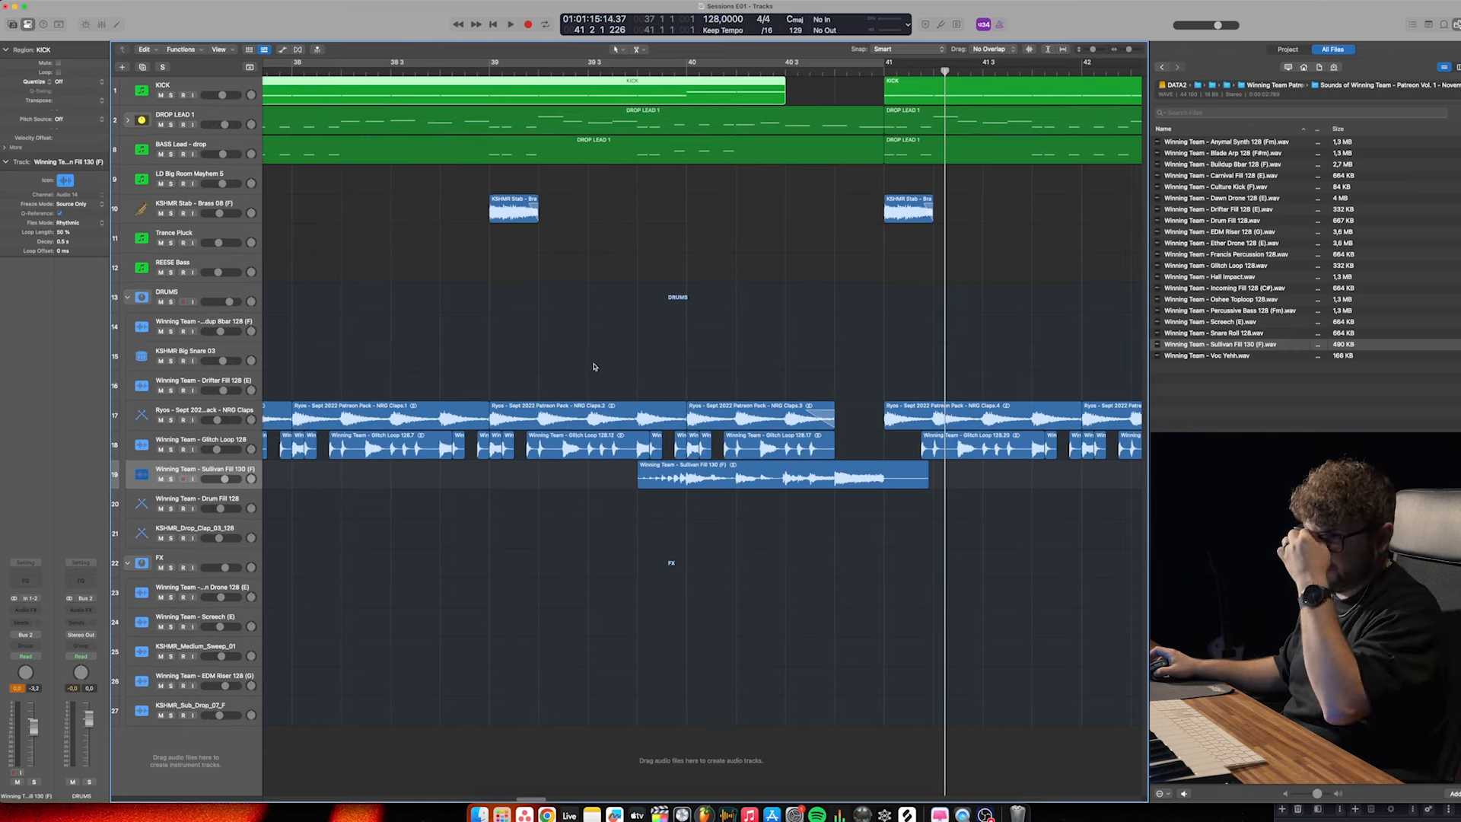
Create one empty software instrument track below LD Big Room Mayhem 5 and show the sound Library
left_click(223, 174)
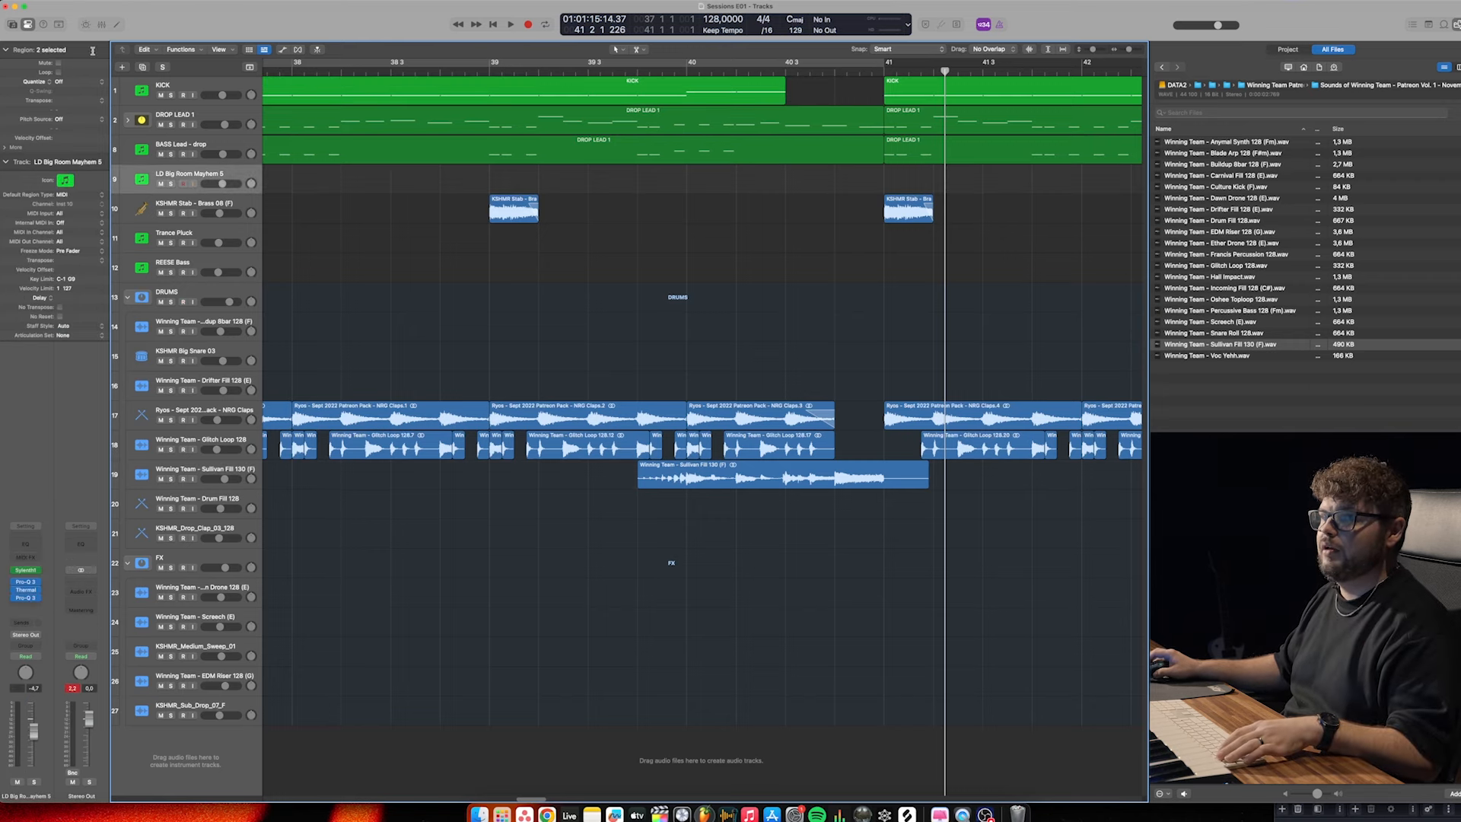
left_click(124, 68)
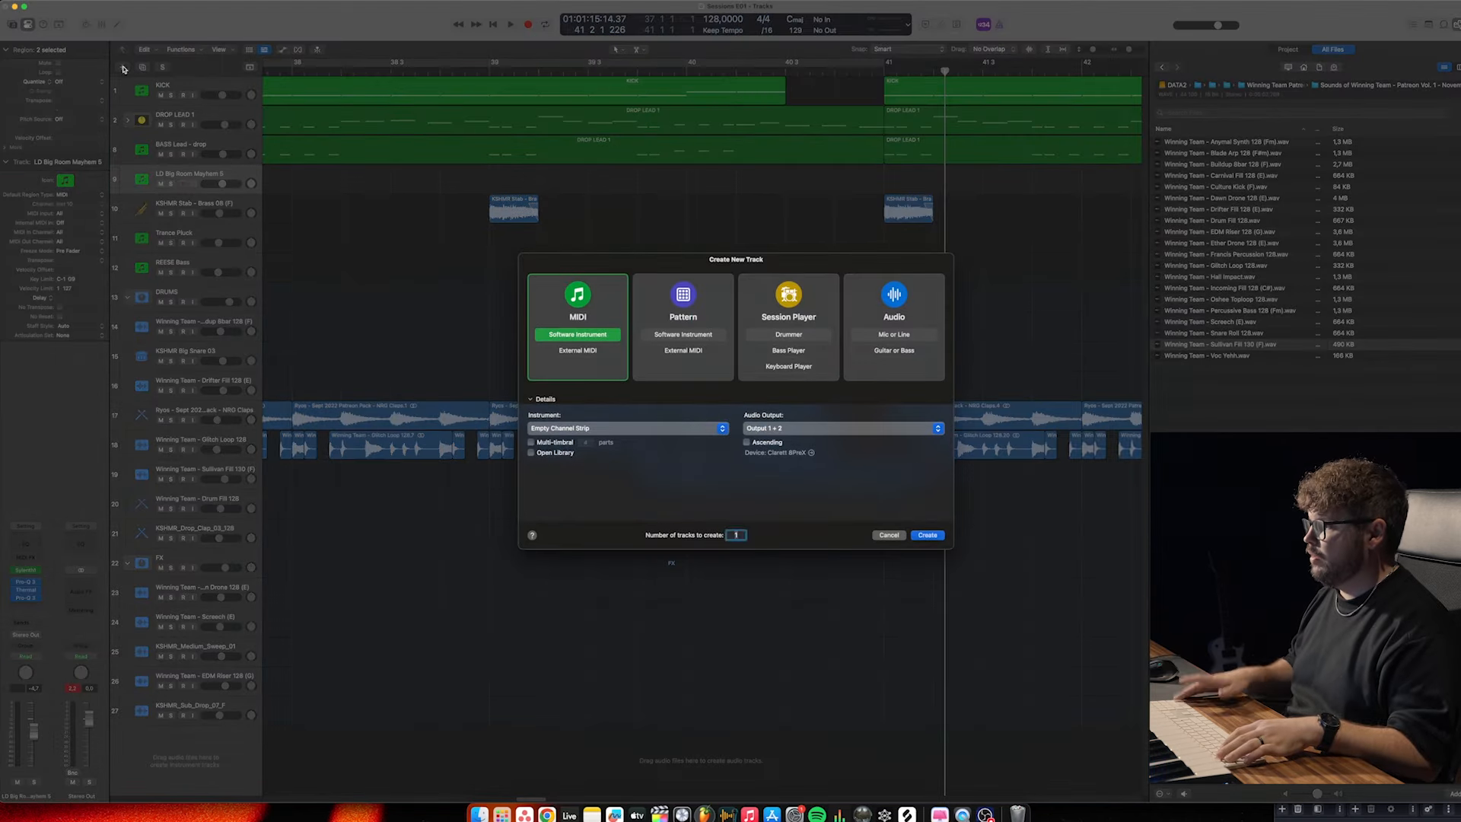
key("Return")
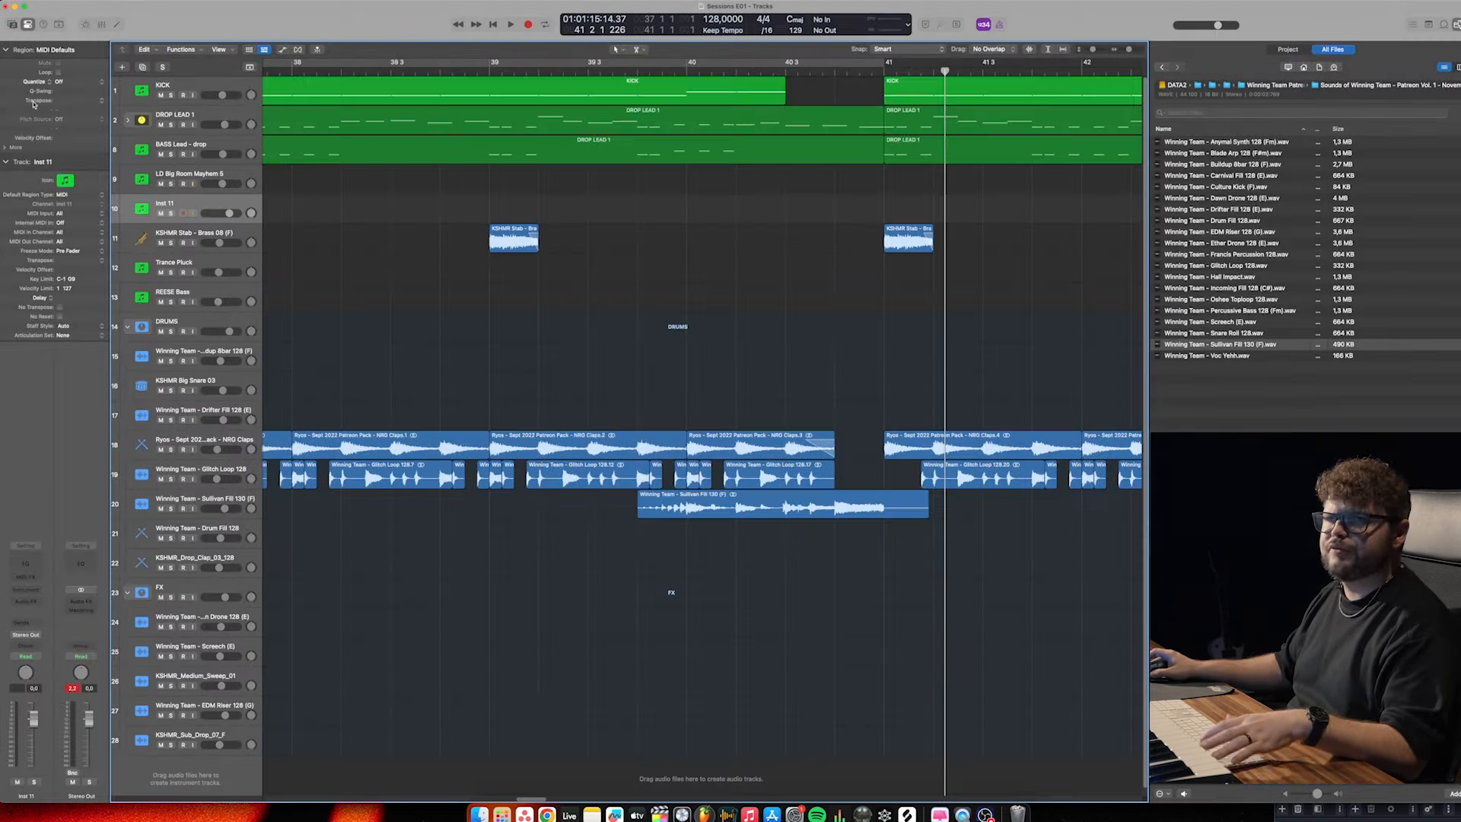
left_click(12, 25)
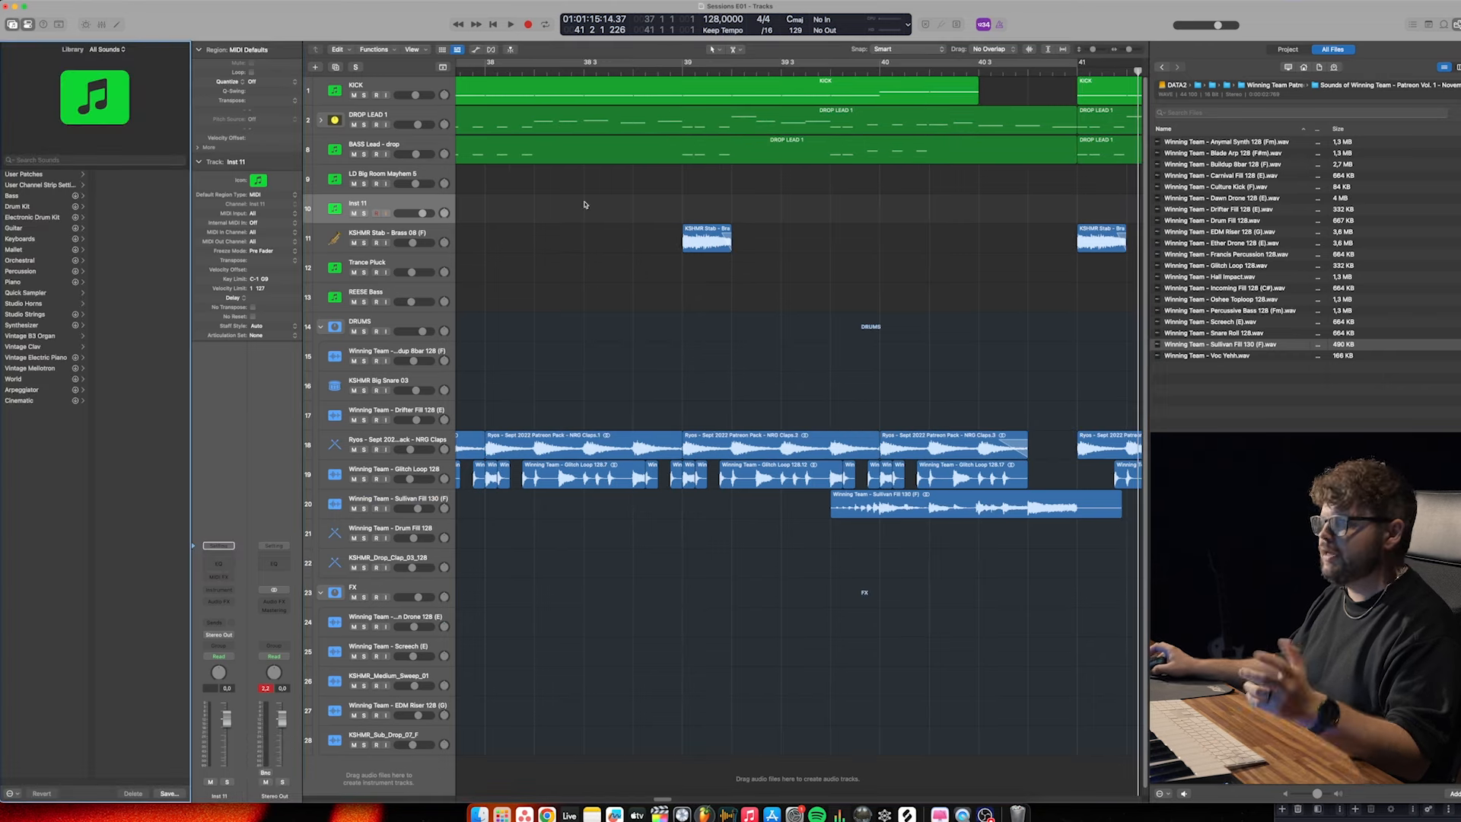
Play back the transition from just before bar 40 into bar 41 to check the gap and fill
scroll(971, 242, "down", 2)
scroll(971, 242, "right", 4)
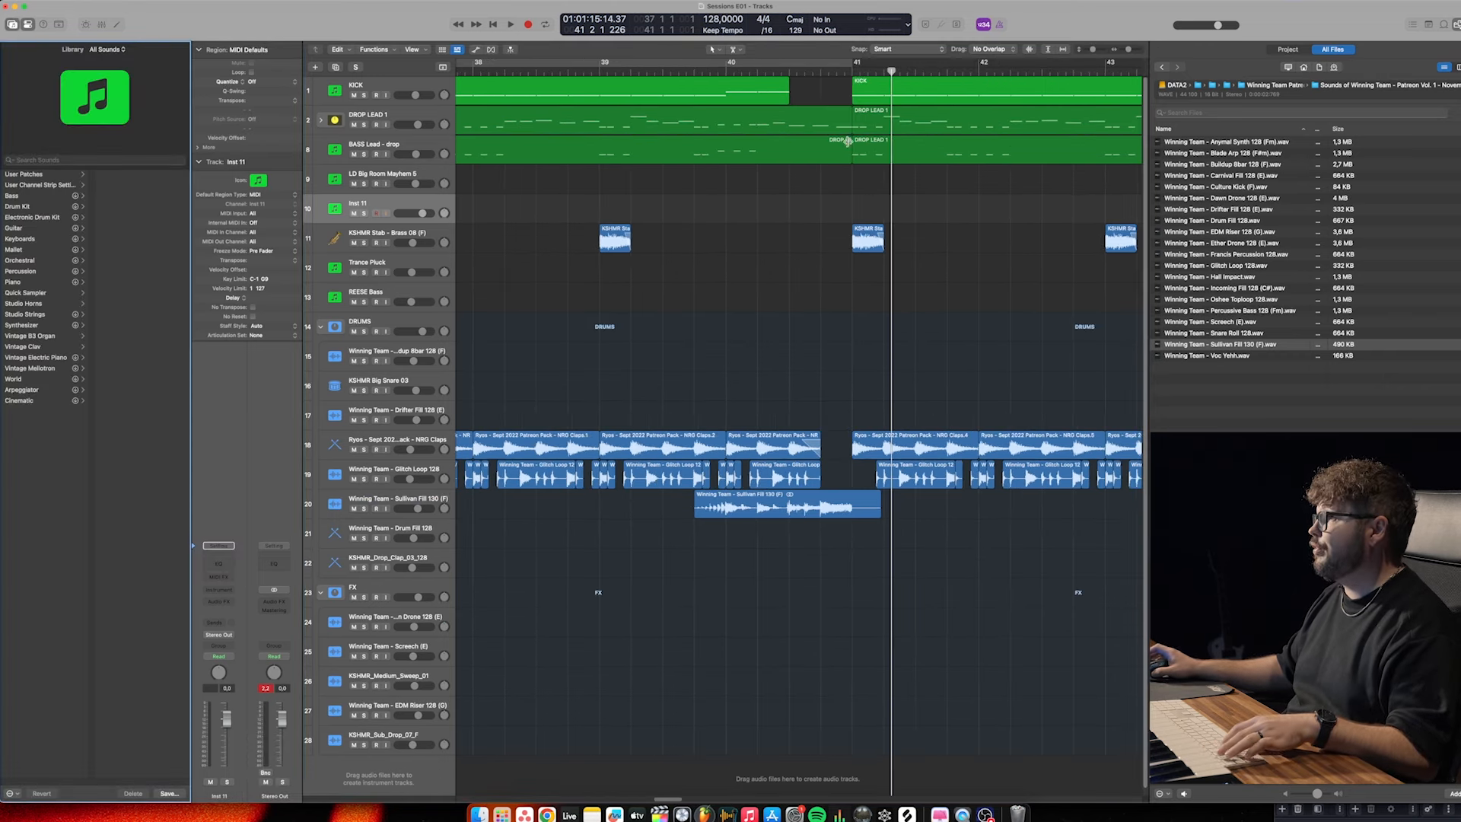
left_click(710, 71)
key("space")
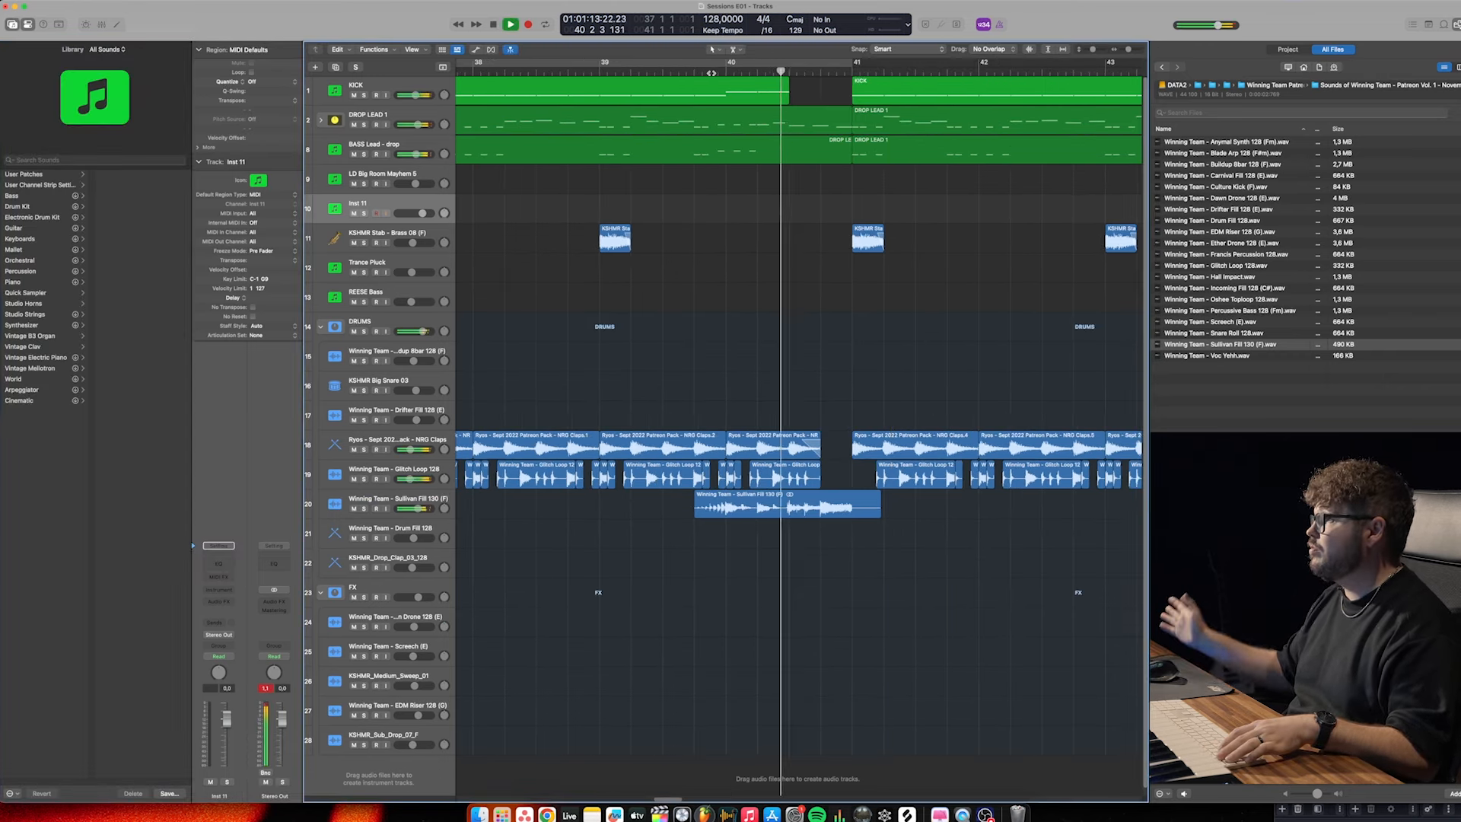
key("space")
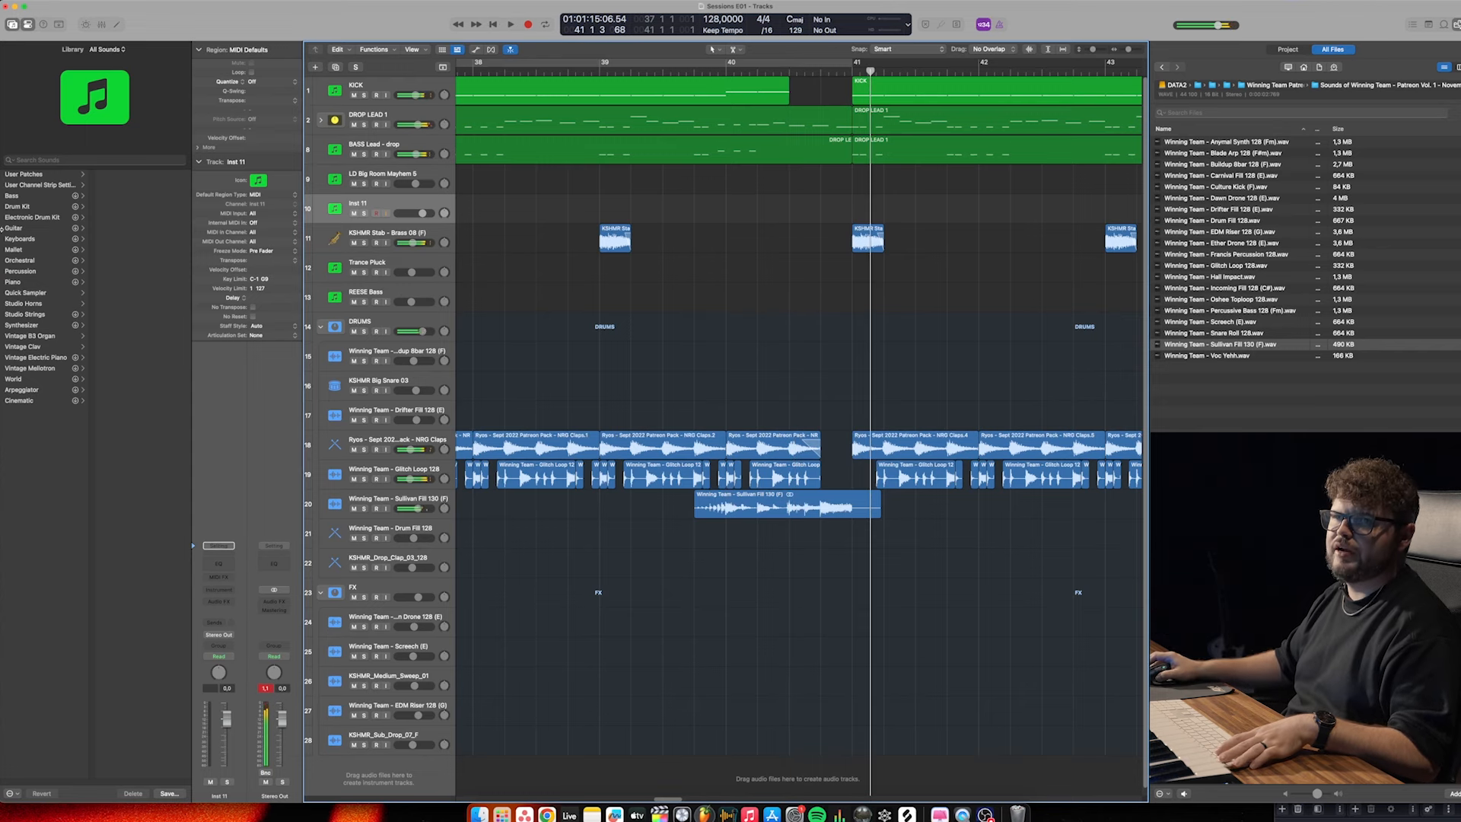
Load the Night chords patch from the user patches' Chords category onto the new instrument track and hide the Library
left_click(56, 176)
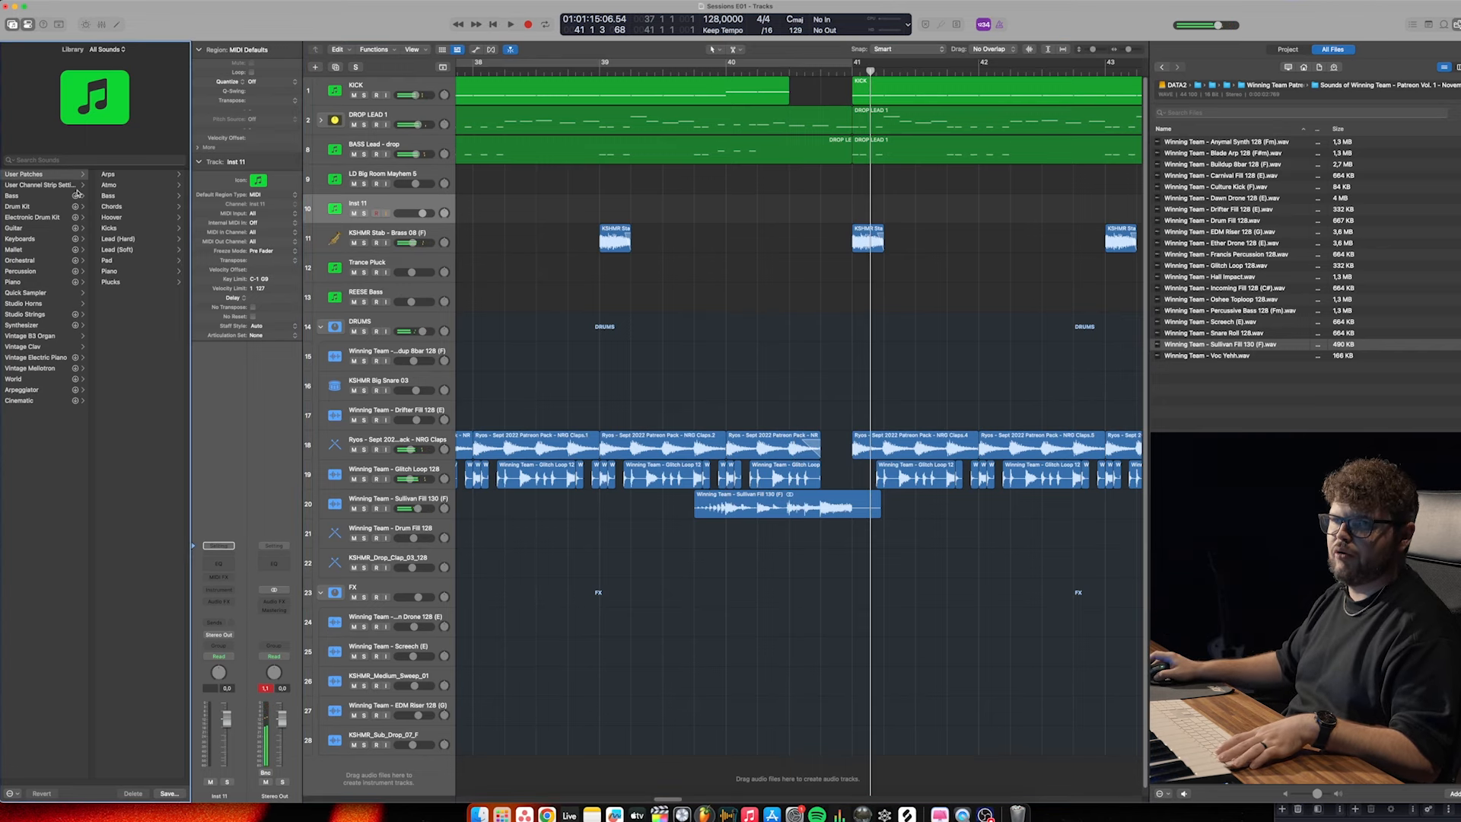
left_click(124, 208)
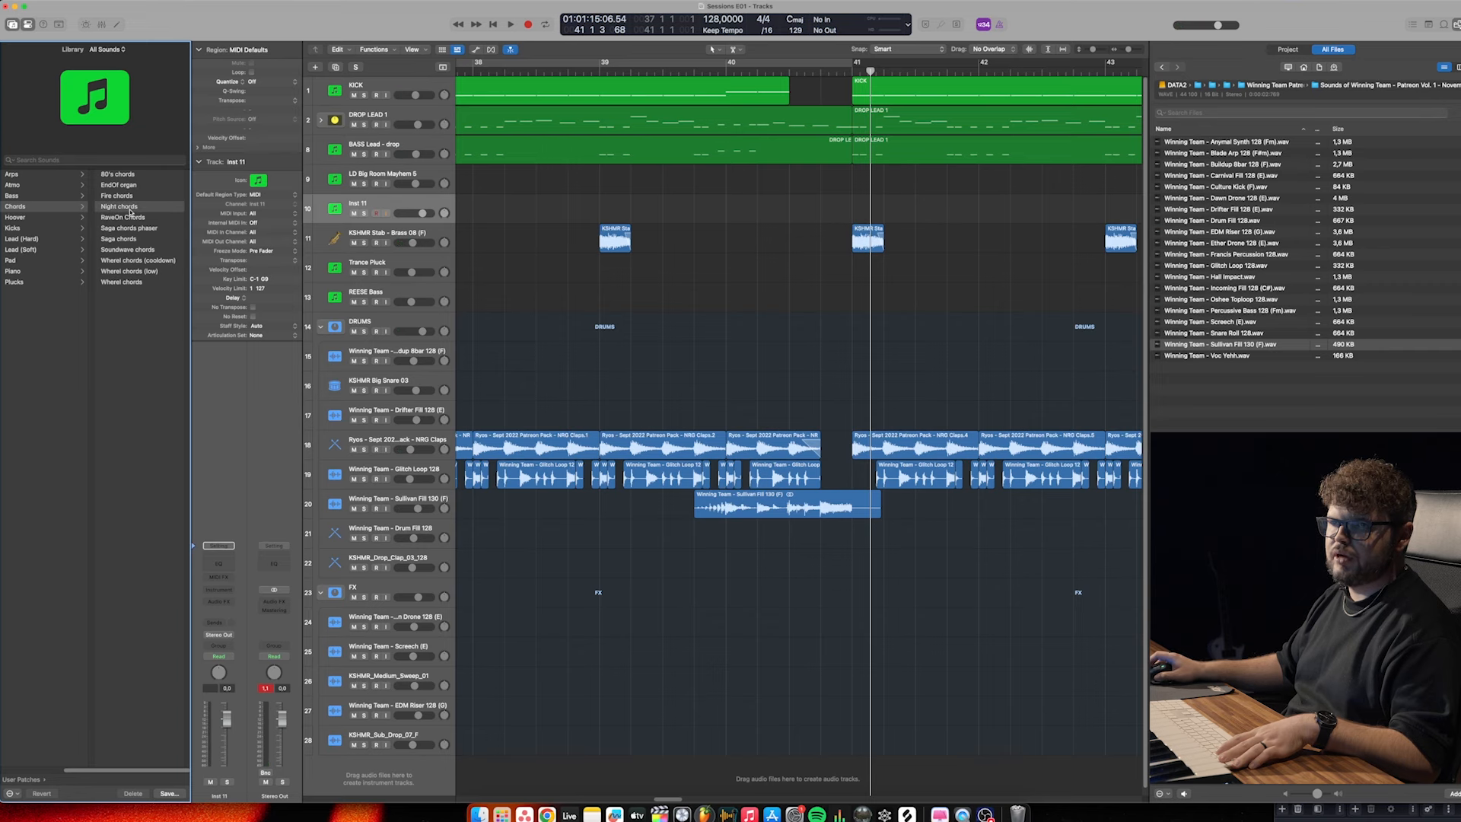
left_click(129, 208)
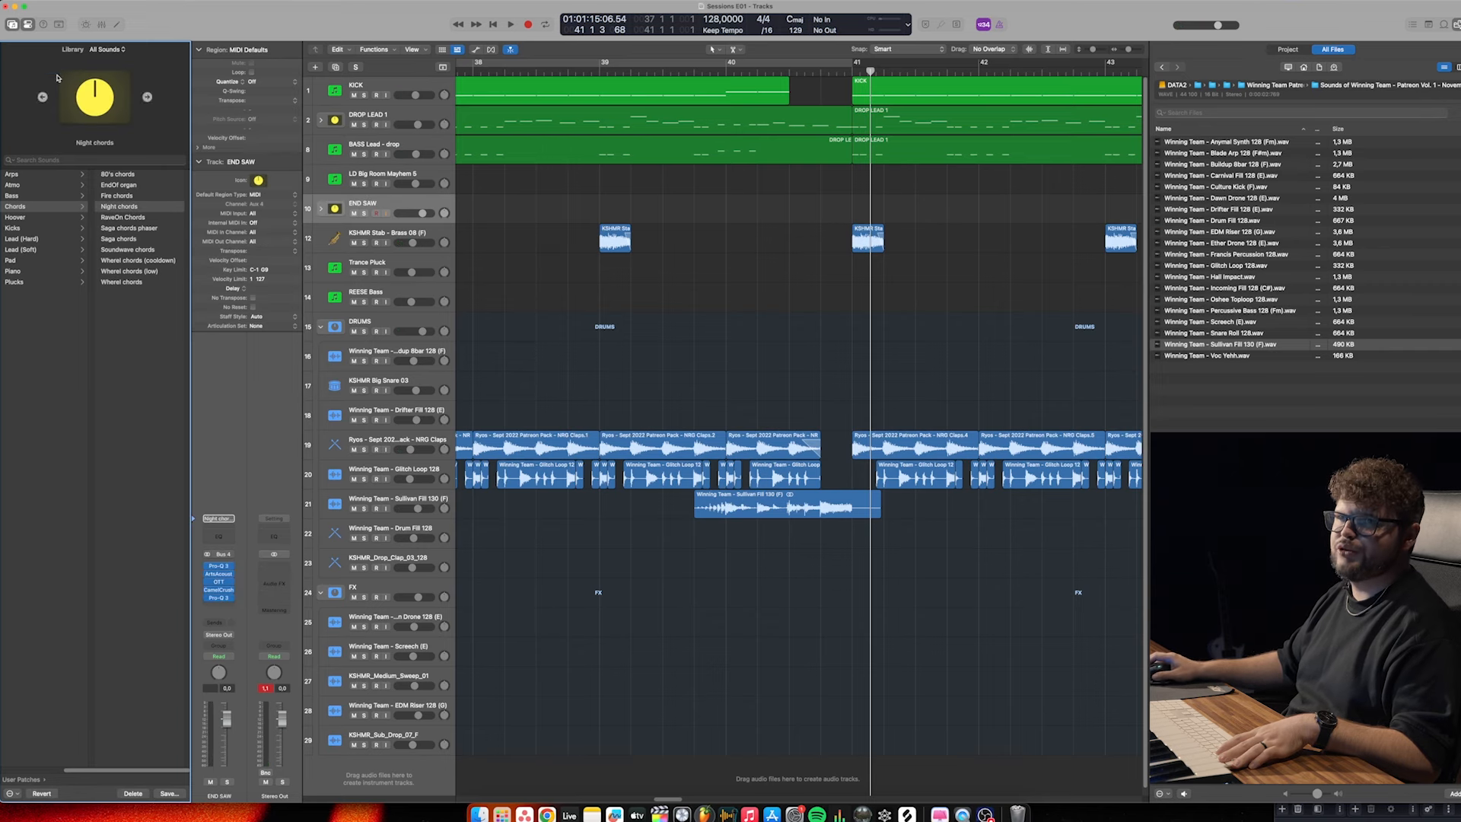
left_click(13, 24)
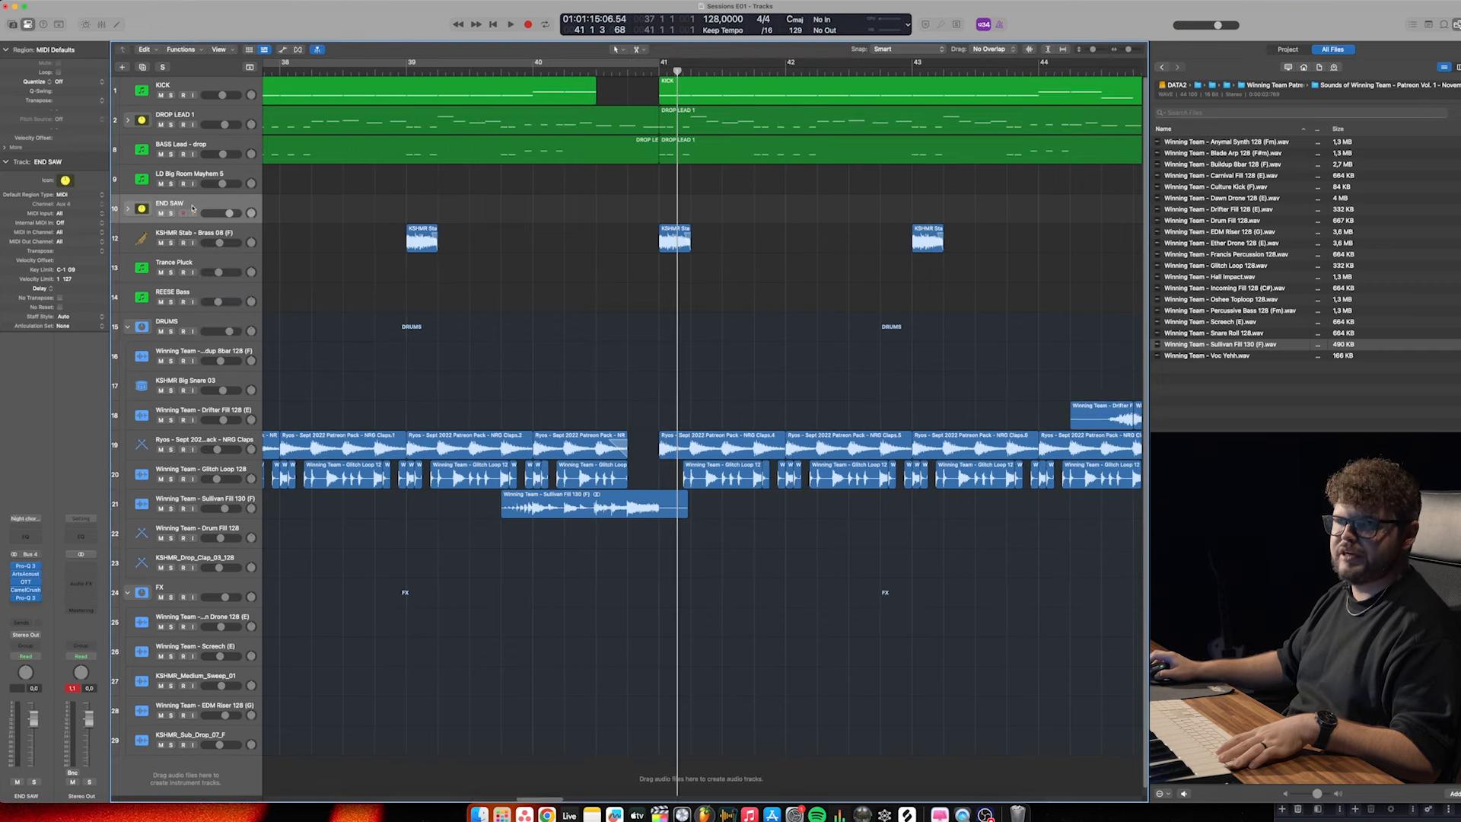
Record a three-chord part over bar 40 on the END SAW track, starting from the beginning of the bar
key("super+Left")
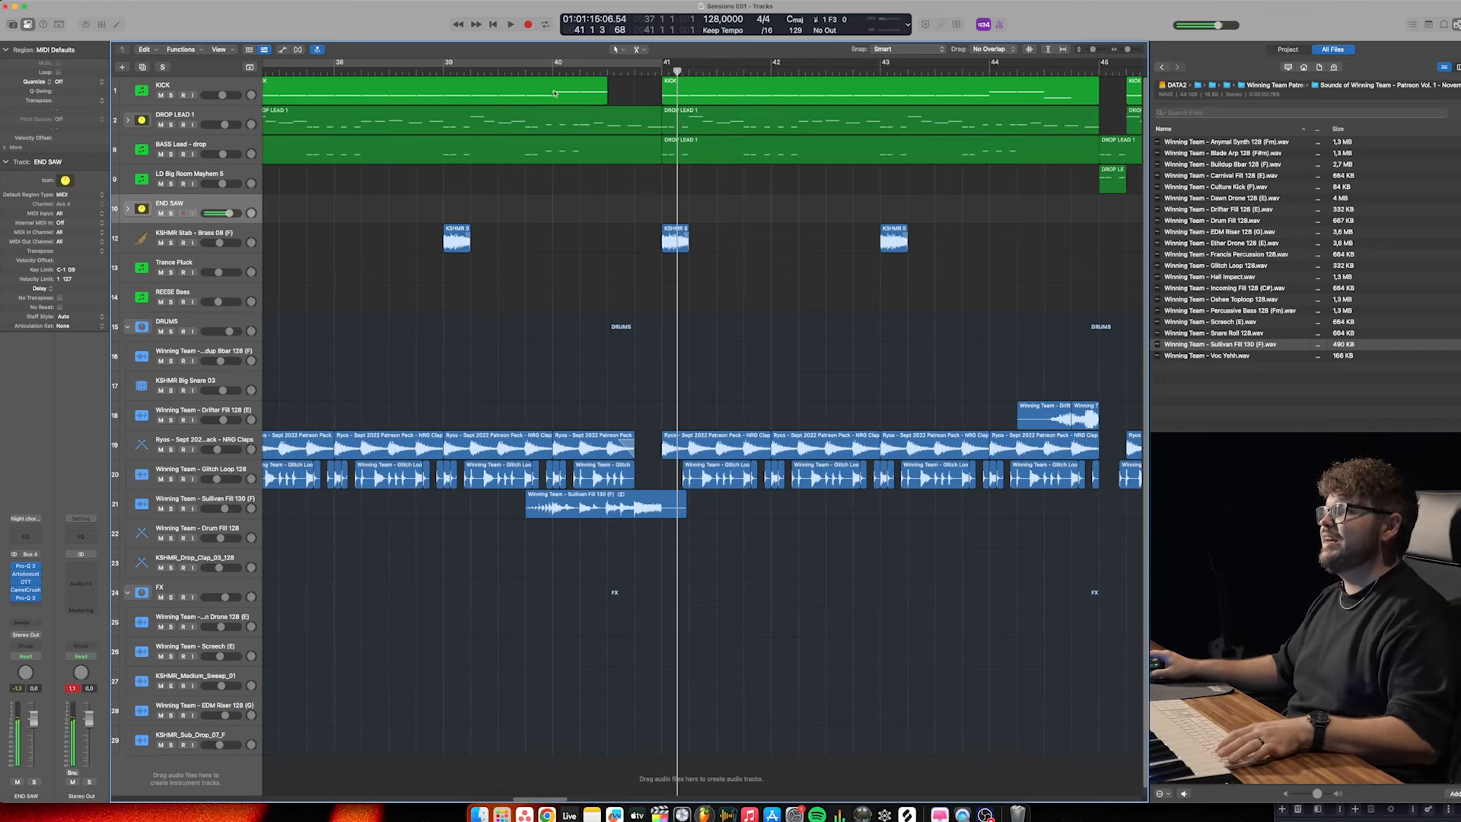
key("comma")
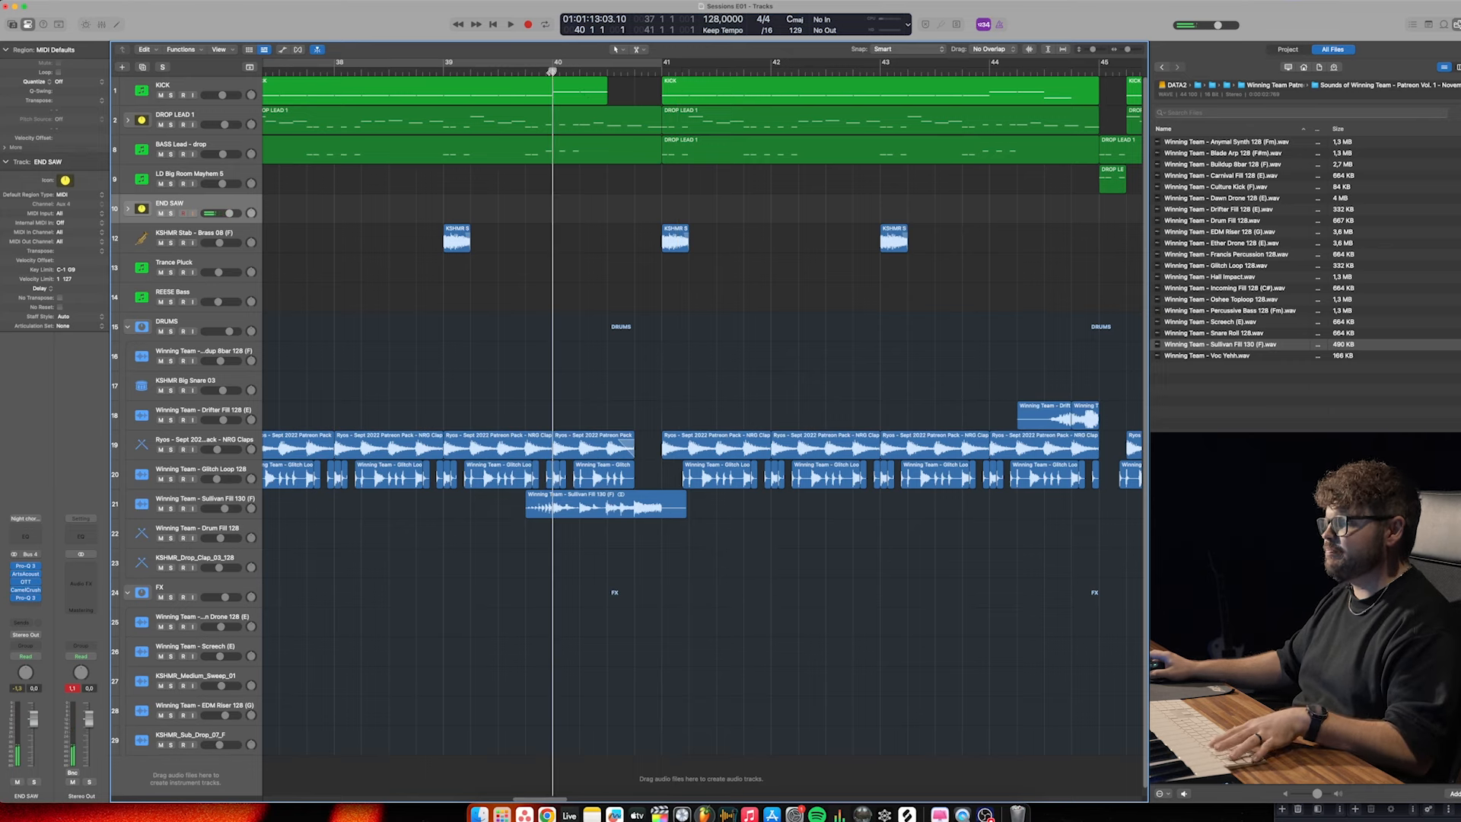
key("r")
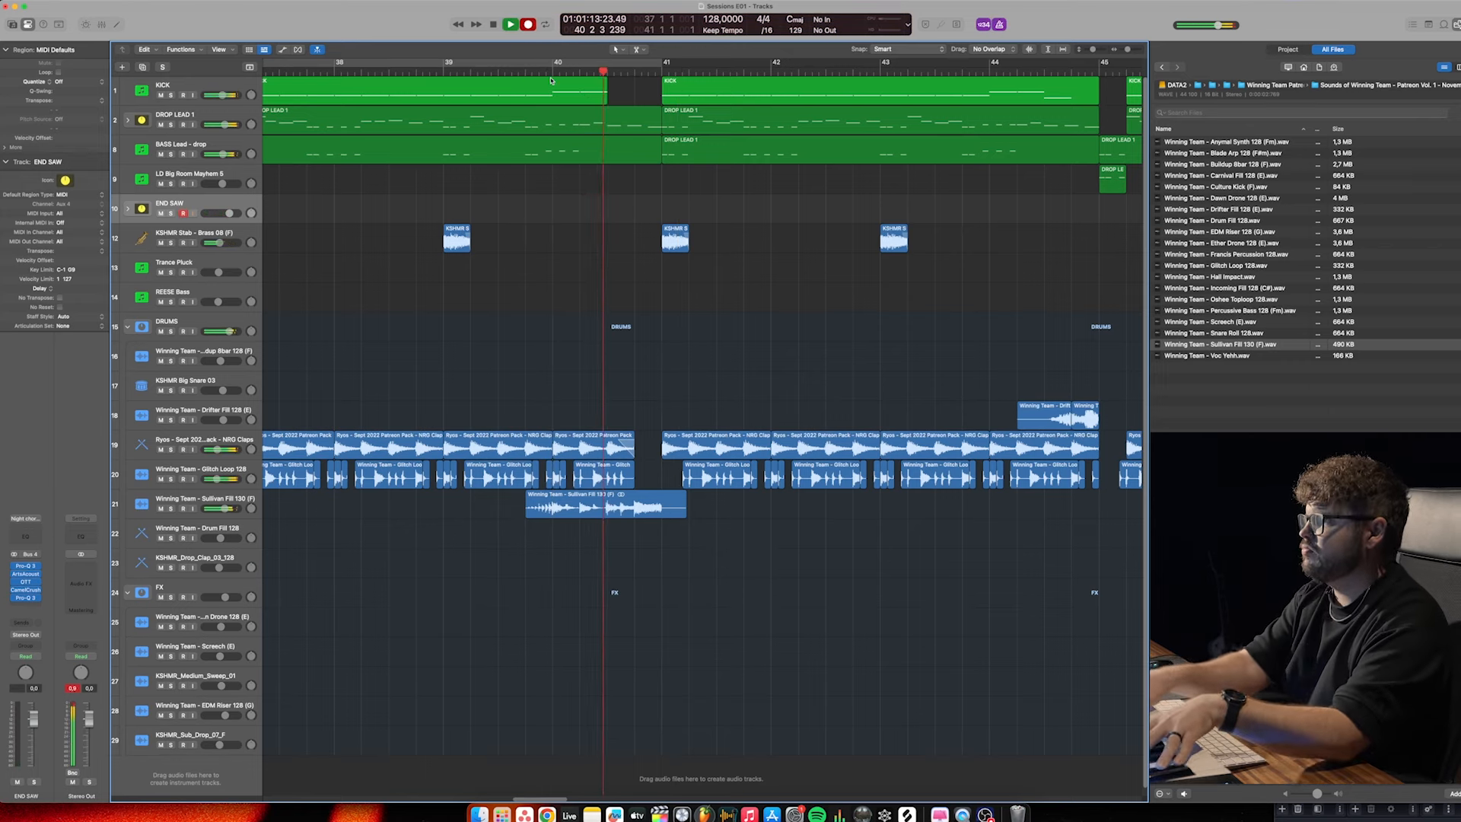
key("space")
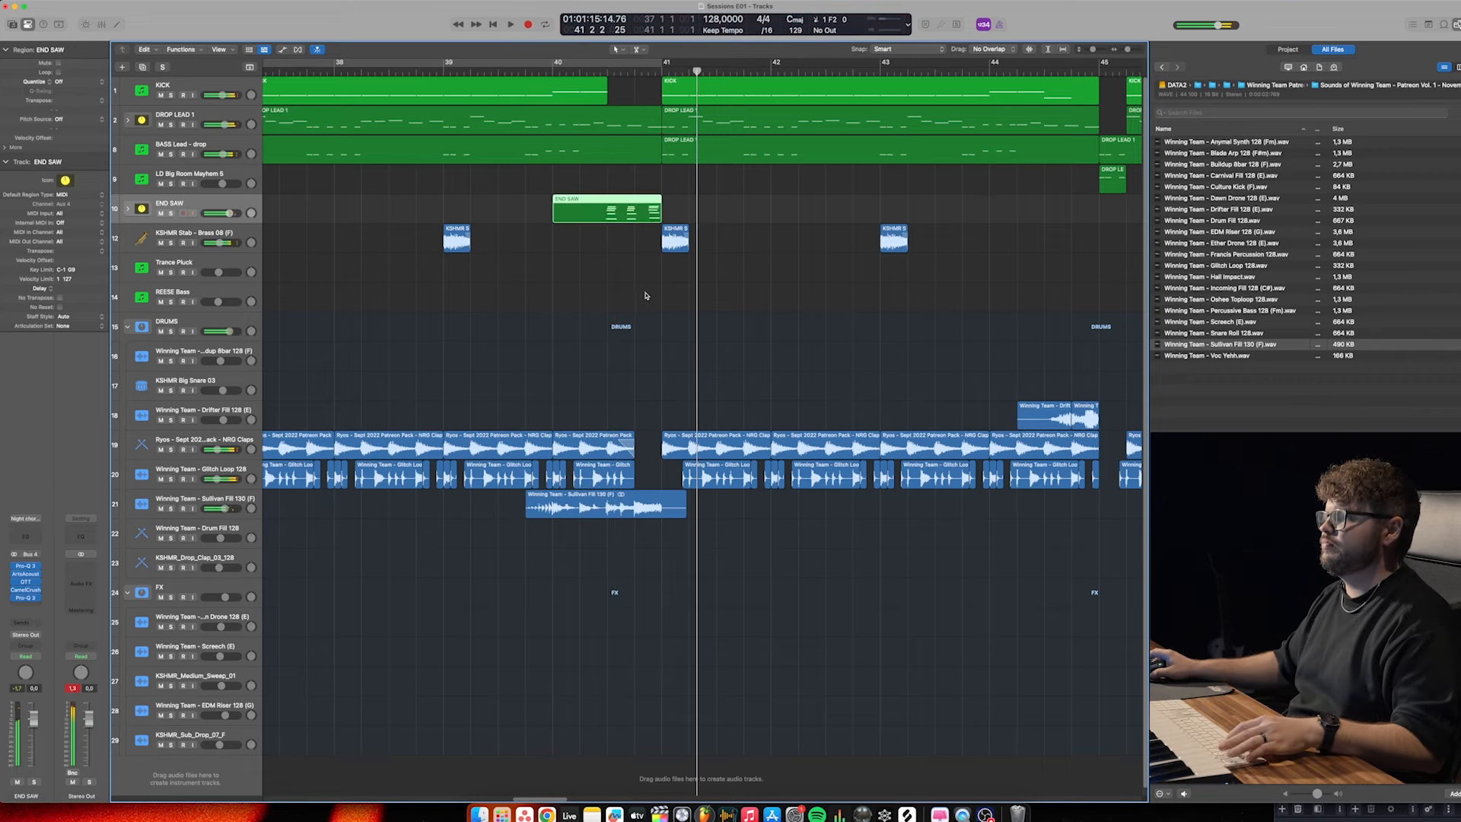
Open the newly recorded END SAW region in the Piano Roll
double_click(623, 219)
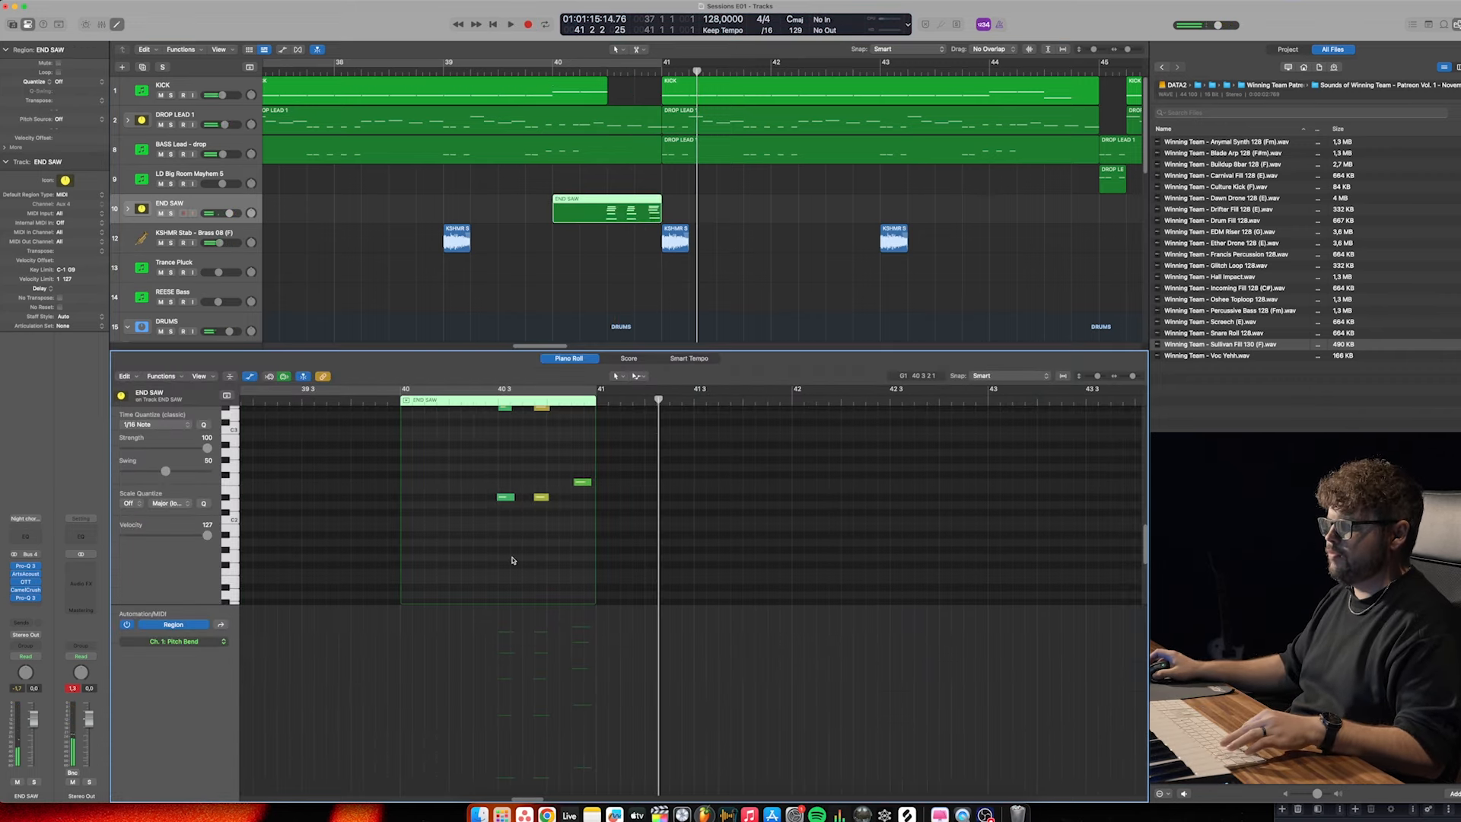
key("x")
left_click(616, 261)
double_click(611, 213)
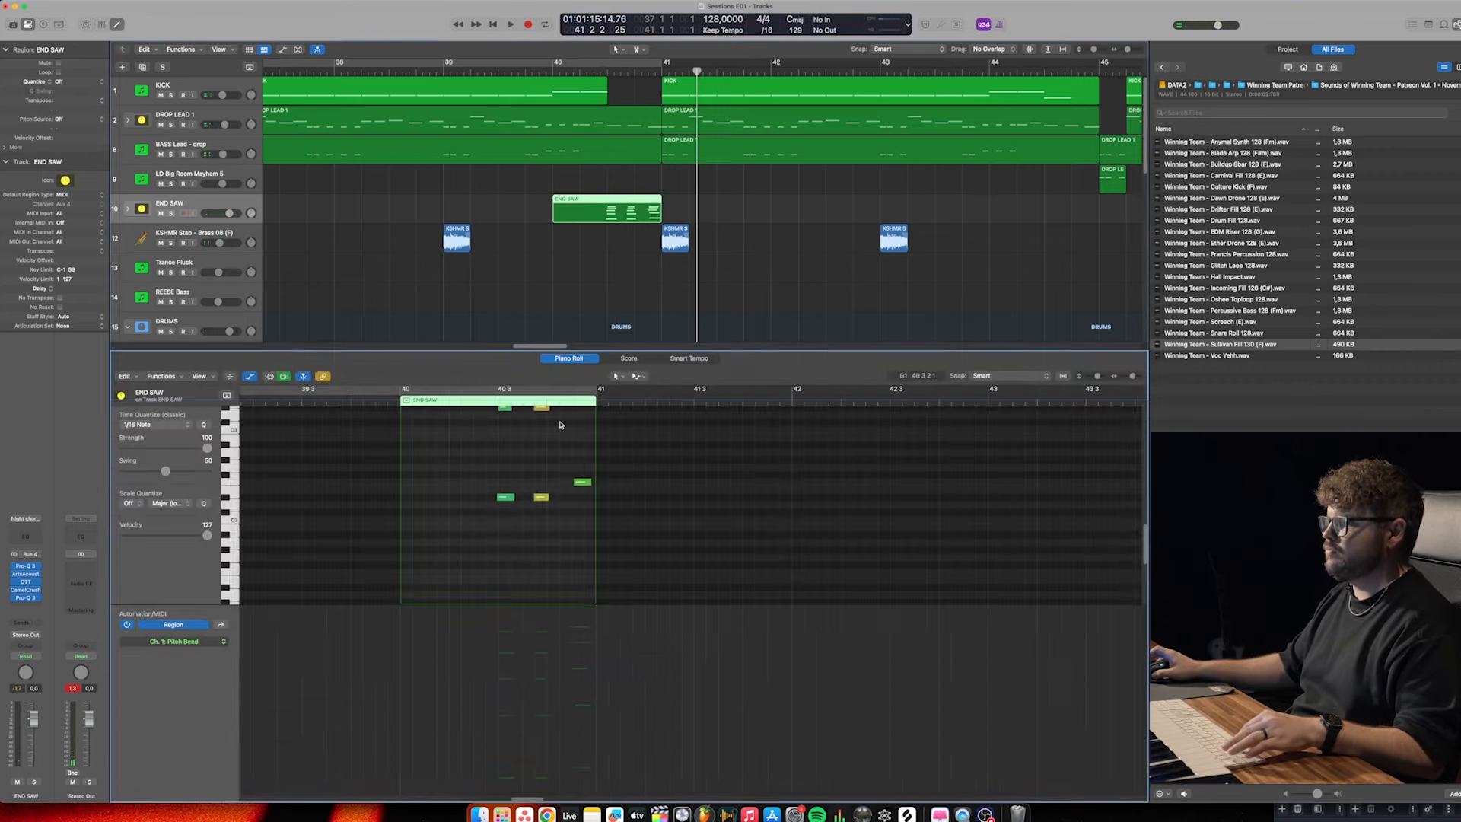
key("x")
key("x")
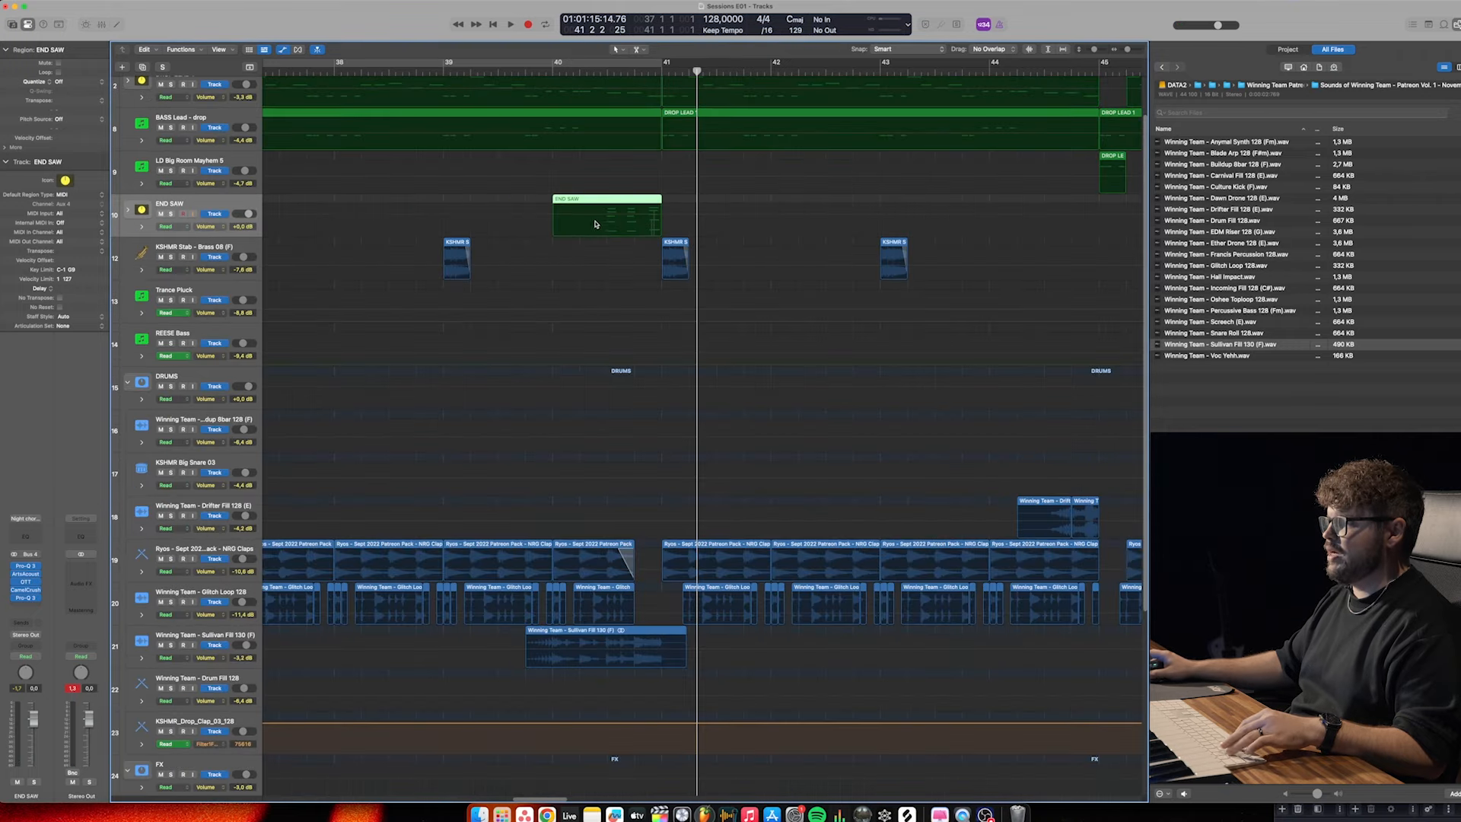
key("e")
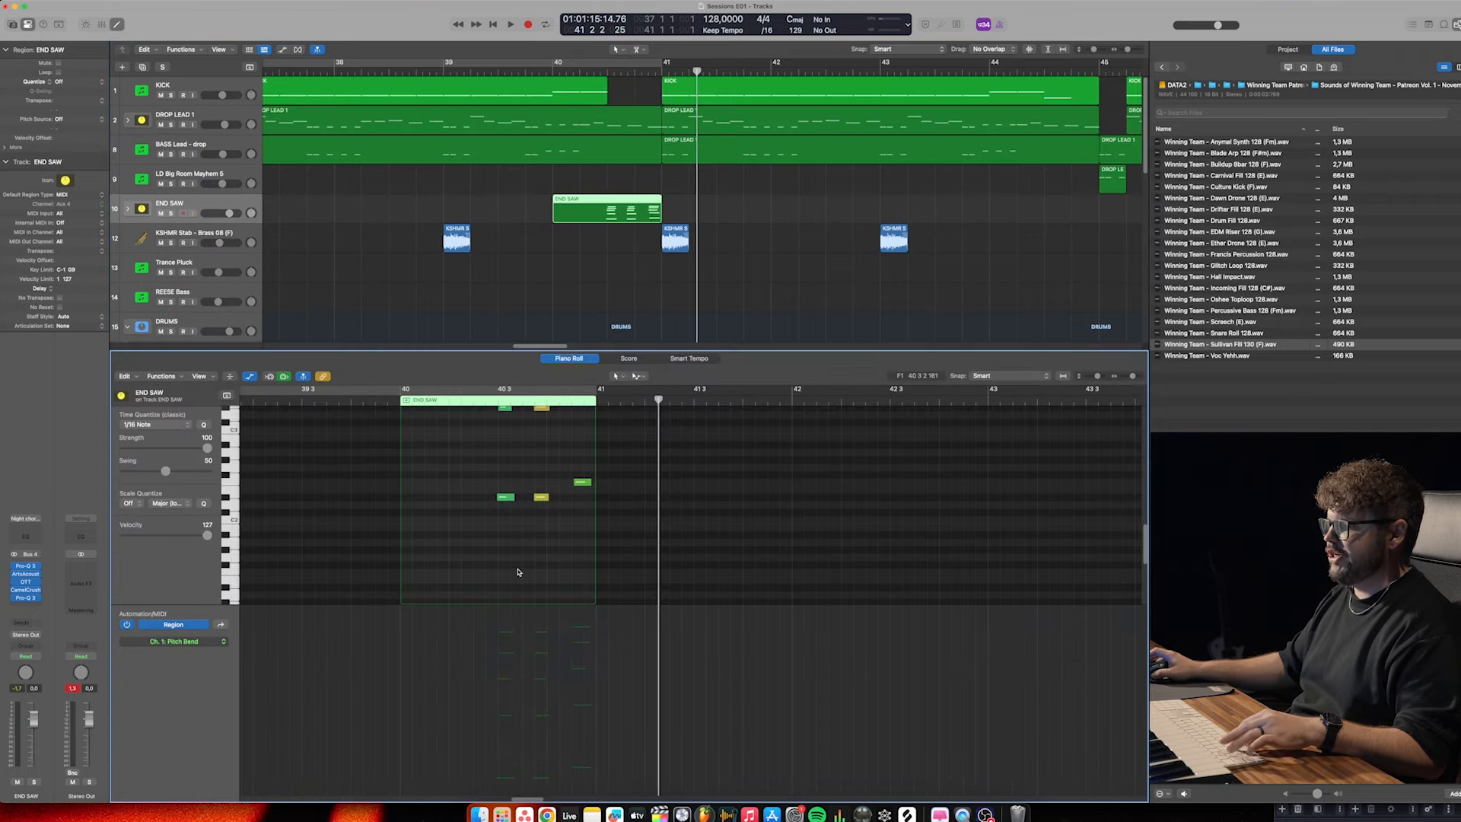
Hide the automation lane and raise all the recorded END SAW notes to velocity 127
scroll(518, 571, "up", 3)
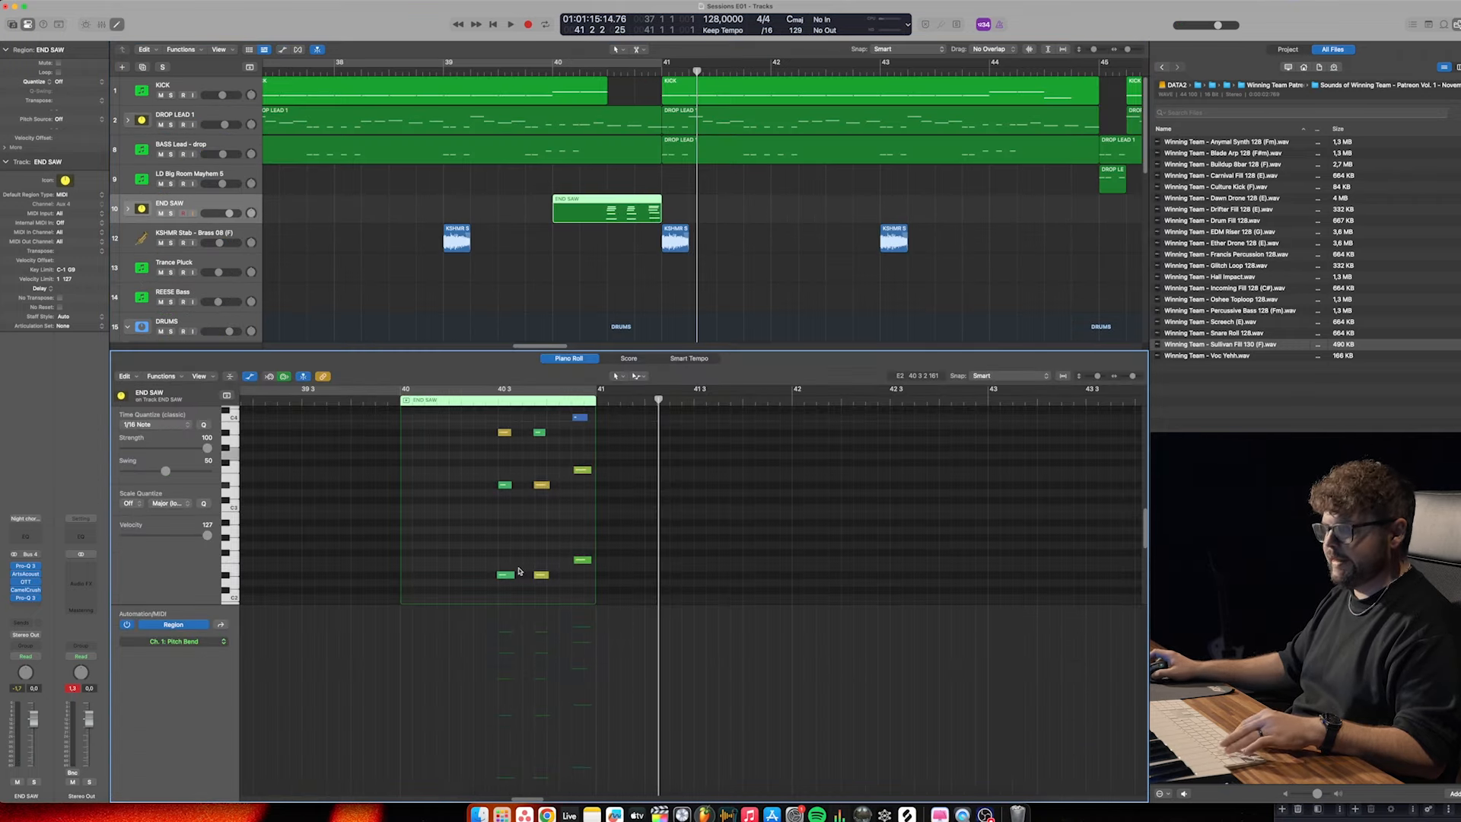
left_click(252, 378)
scroll(497, 588, "up", 6)
left_click_drag(470, 465, 629, 677)
scroll(574, 642, "up", 5)
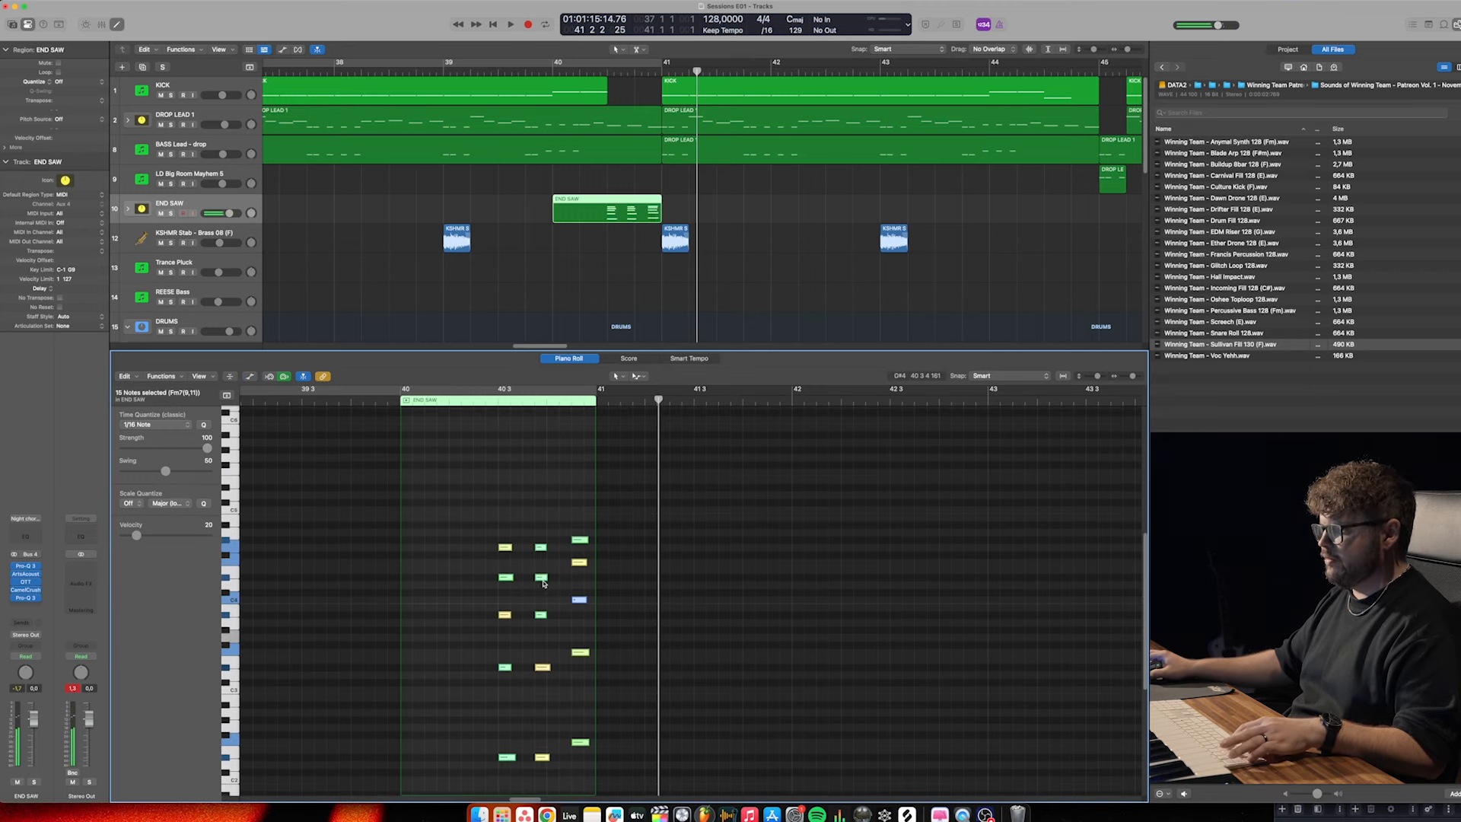
left_click_drag(189, 535, 213, 535)
Align the three chords to the 1/16 grid with even note lengths, extend the last chord to bar 41, and play them back
scroll(503, 578, "up", 4)
left_click_drag(477, 486, 578, 749)
left_click_drag(628, 482, 664, 591)
scroll(608, 586, "up", 5)
double_click(317, 400)
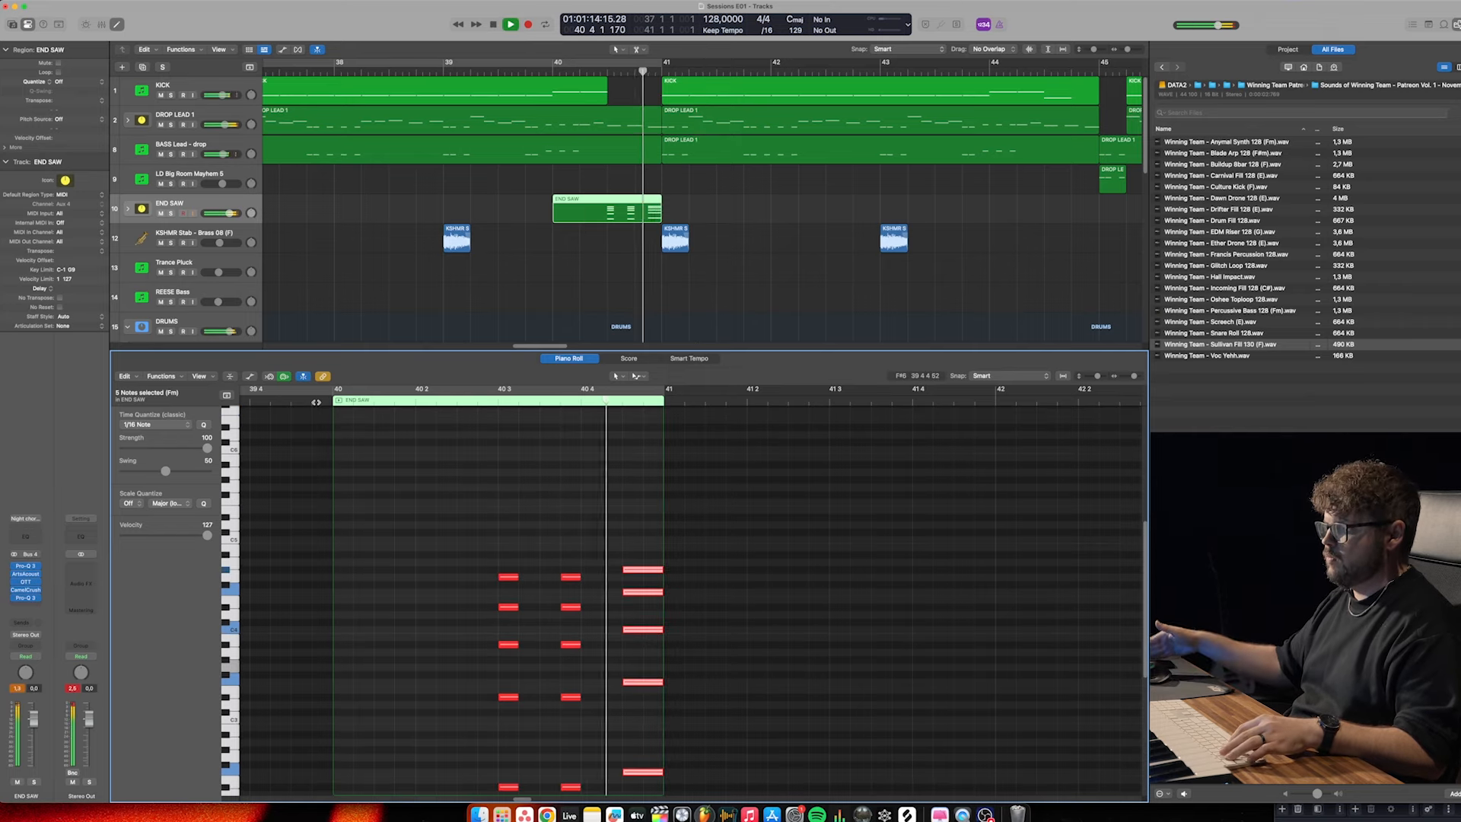
key("space")
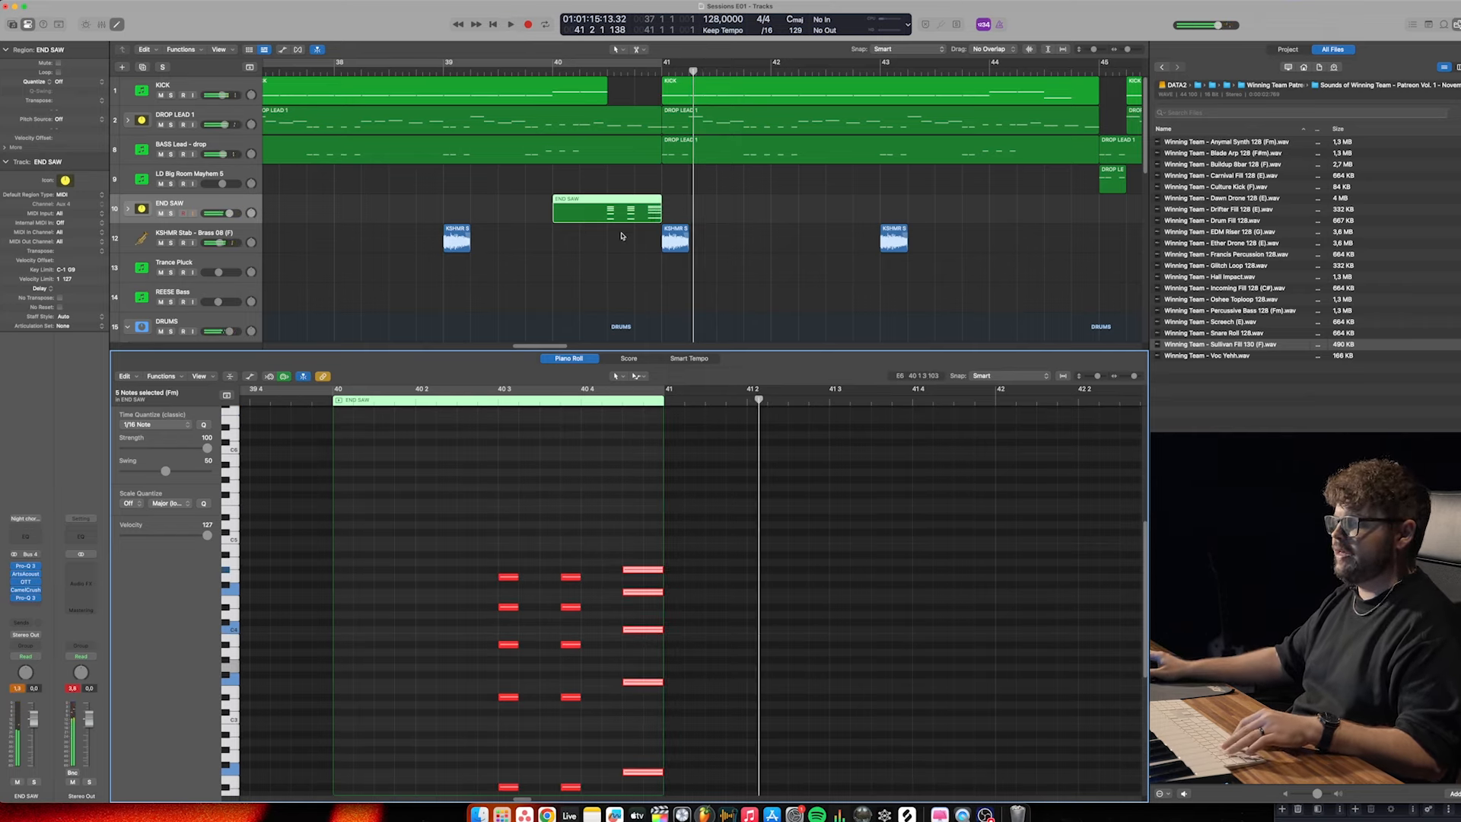
Show the automation lane below the END SAW notes with channel 1 Aftertouch as its parameter
left_click(253, 376)
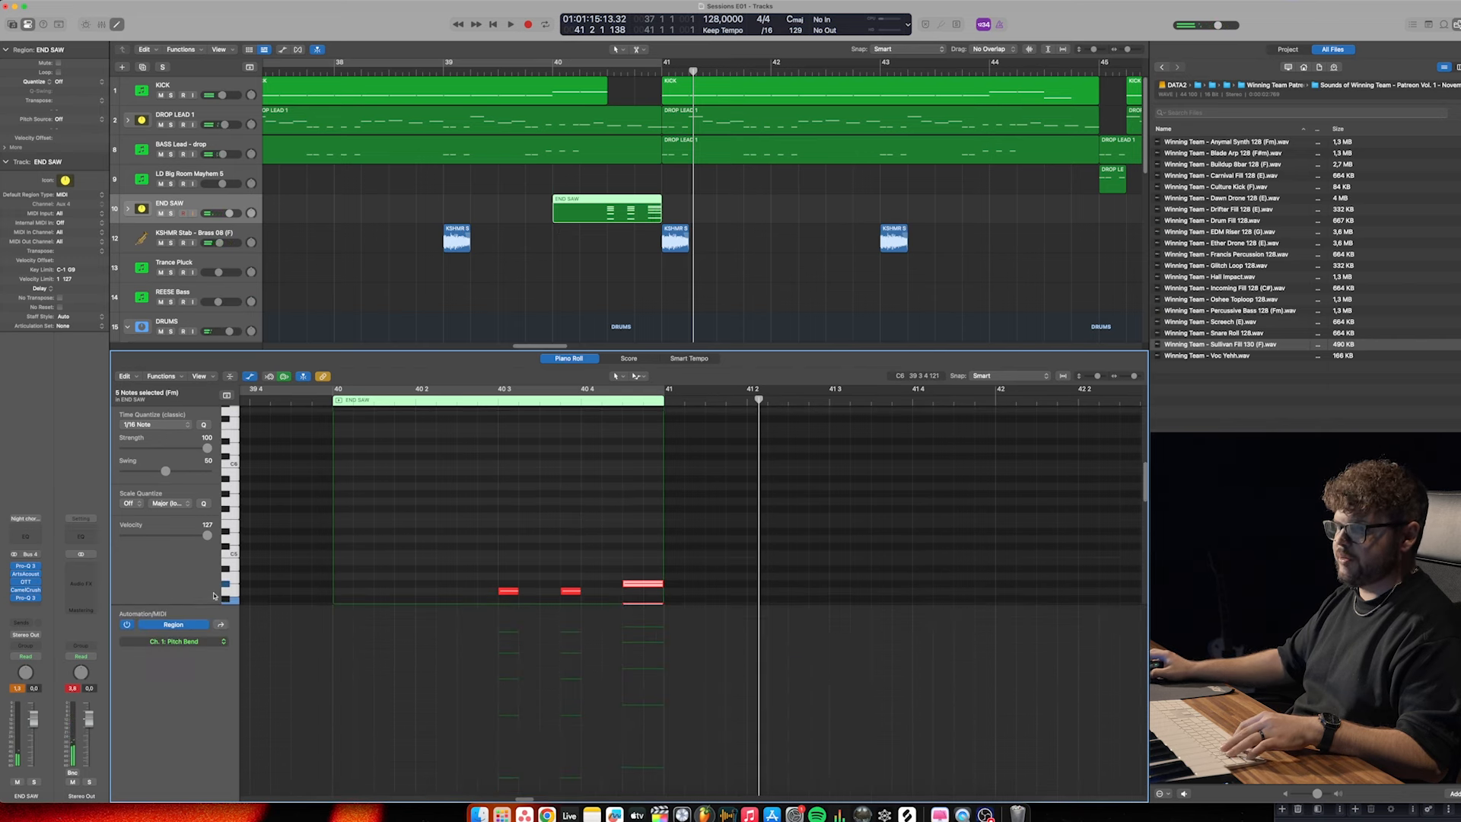
left_click(223, 624)
left_click_drag(412, 652, 850, 743)
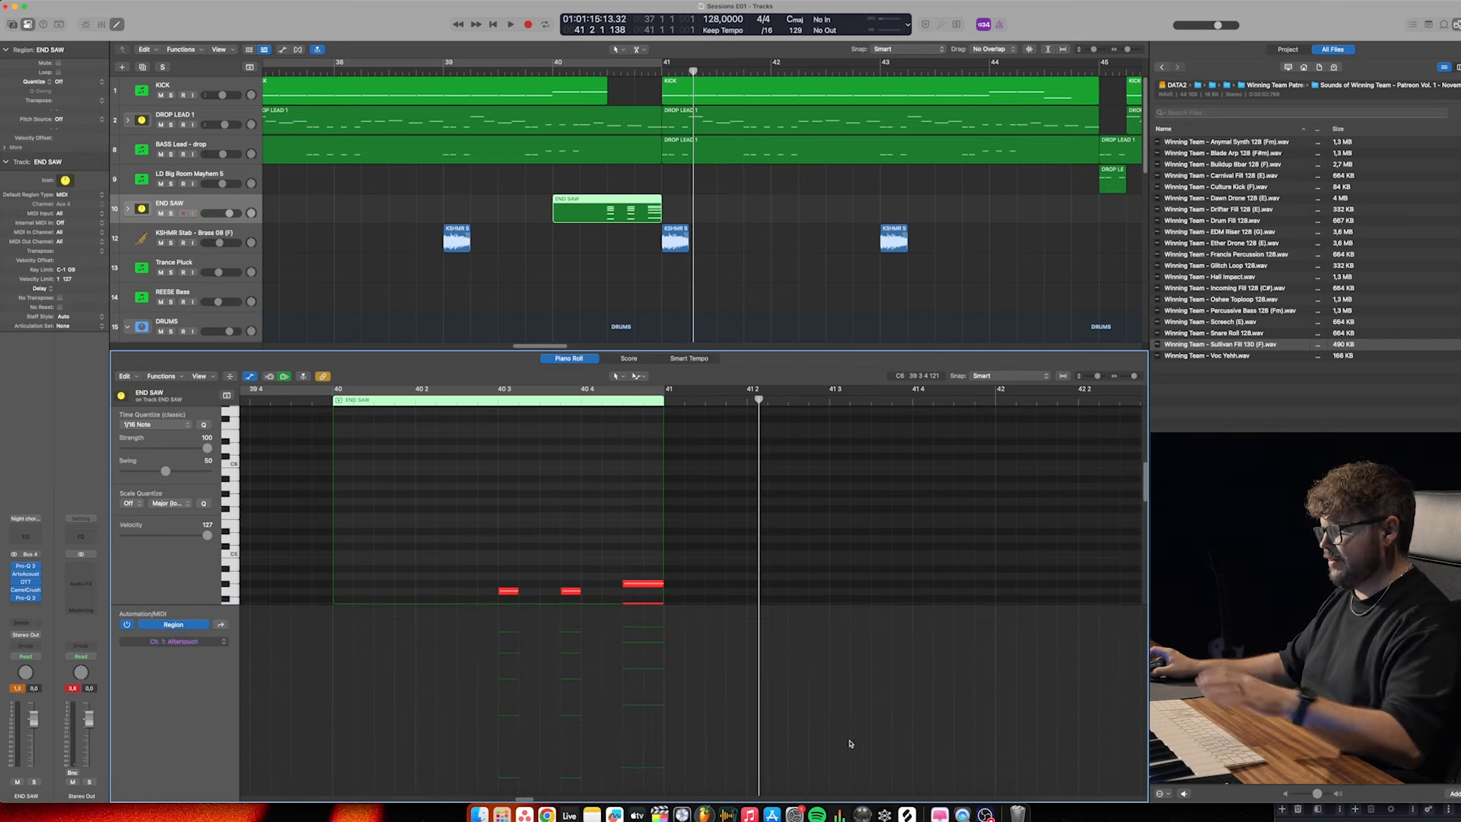
left_click(249, 376)
key("a")
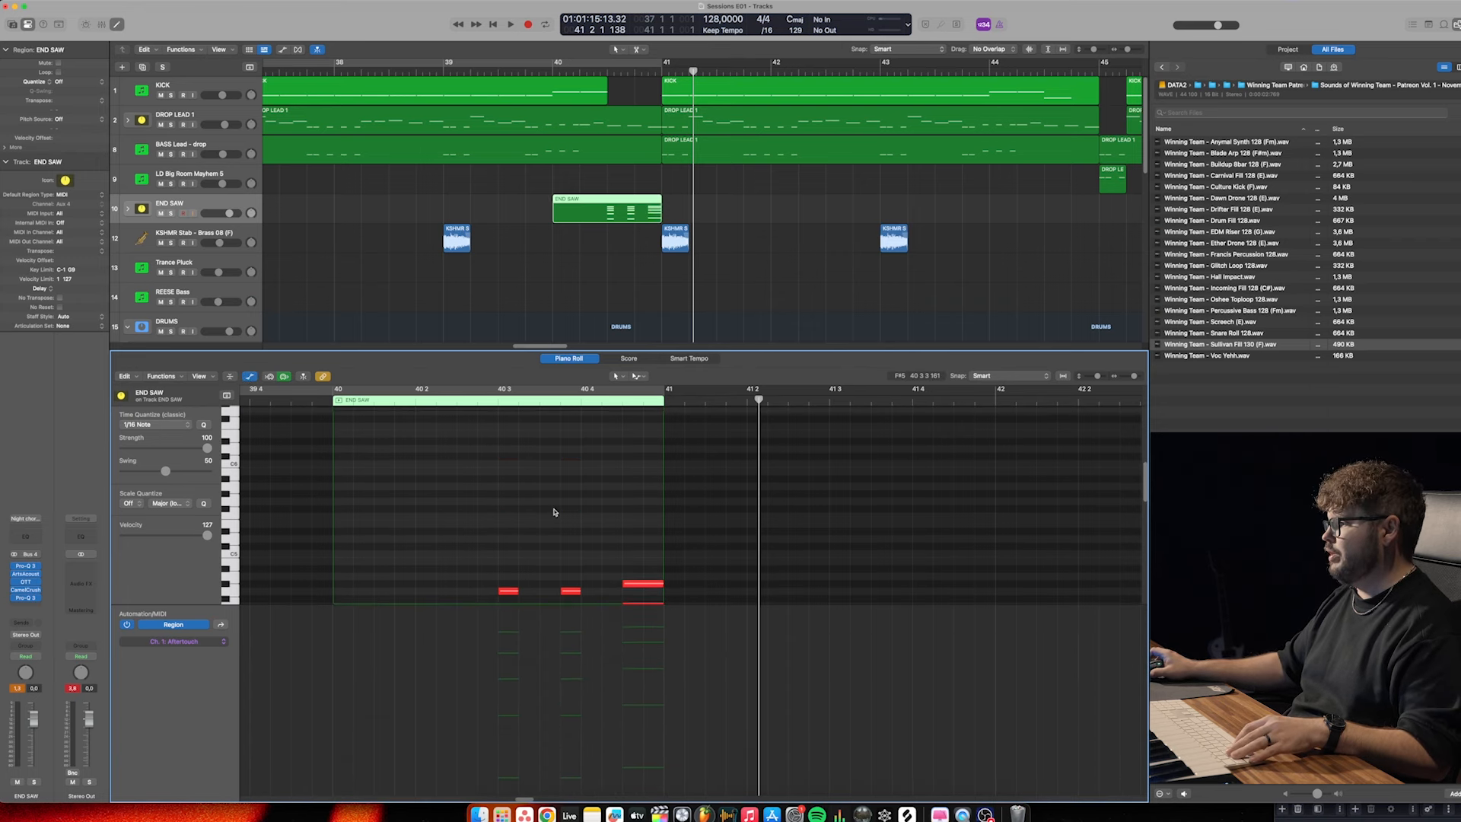
Solo the END SAW track and play back its chord region into bar 41
left_click(578, 289)
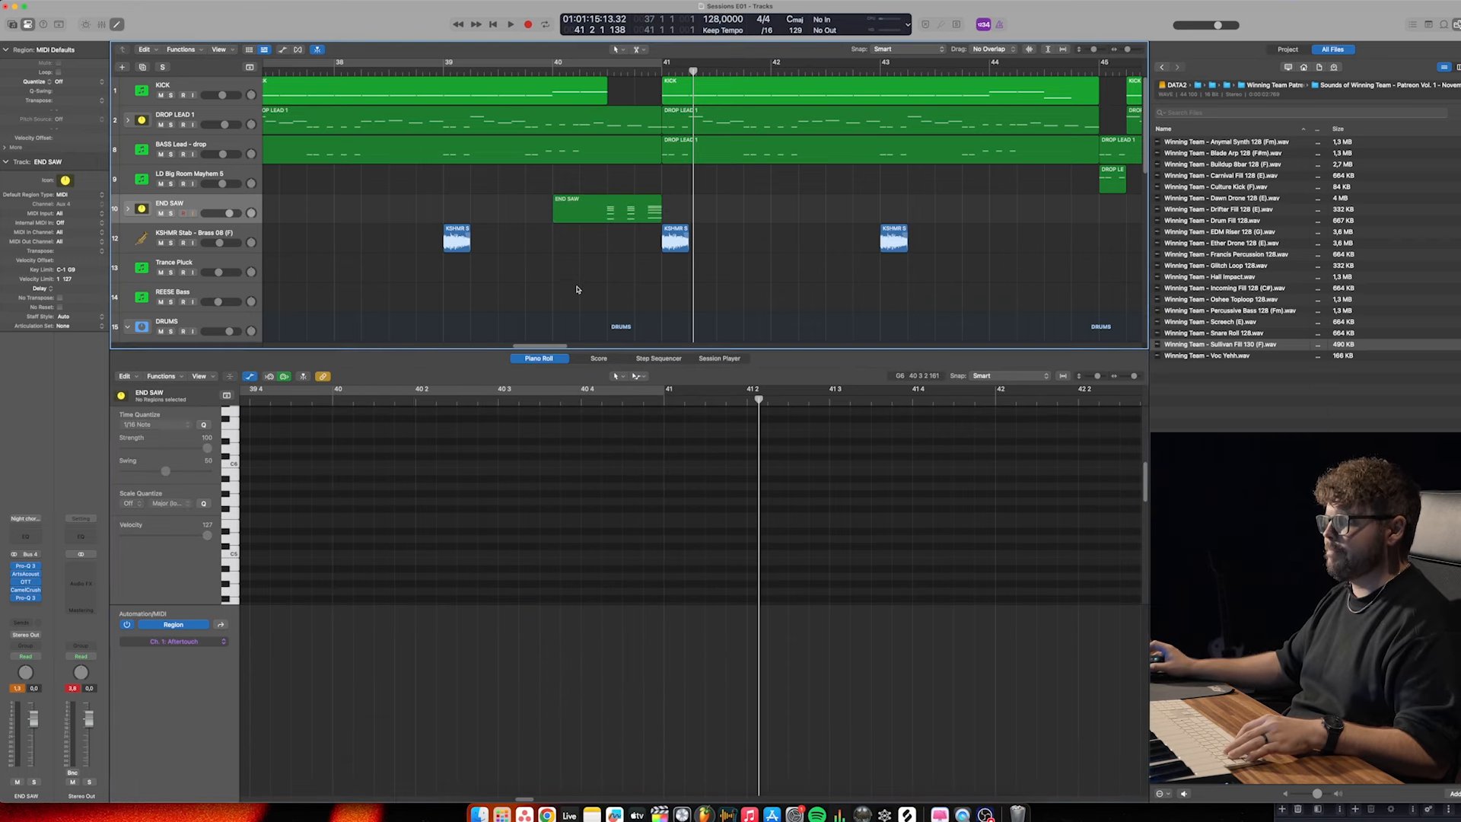
left_click(612, 210)
key("ctrl+s")
key("shift+Return")
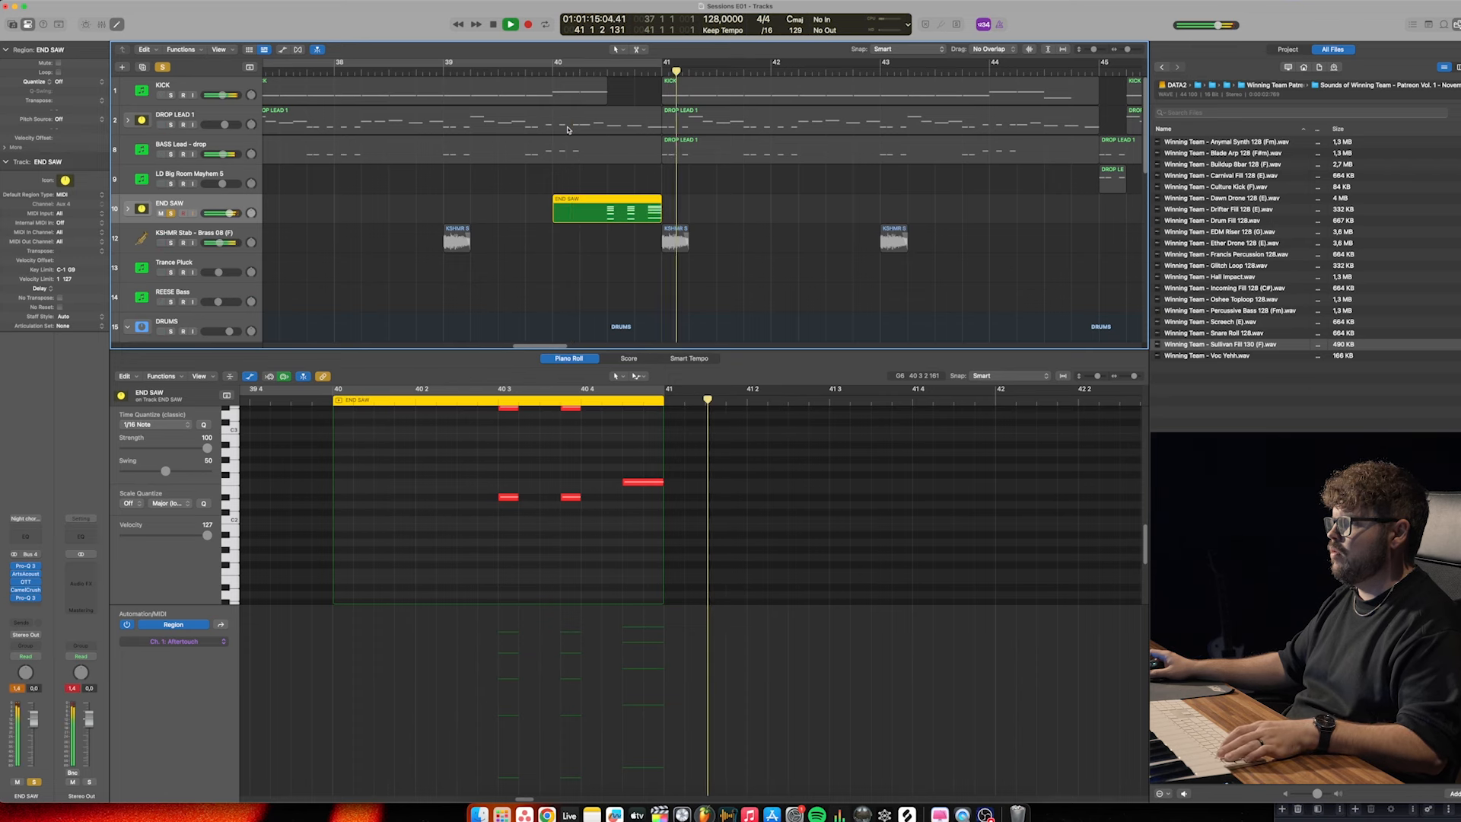
key("space")
Copy the END SAW region to bar 42 and trim the copy down to its first chord at beat 42.3
left_click_drag(593, 211, 814, 213)
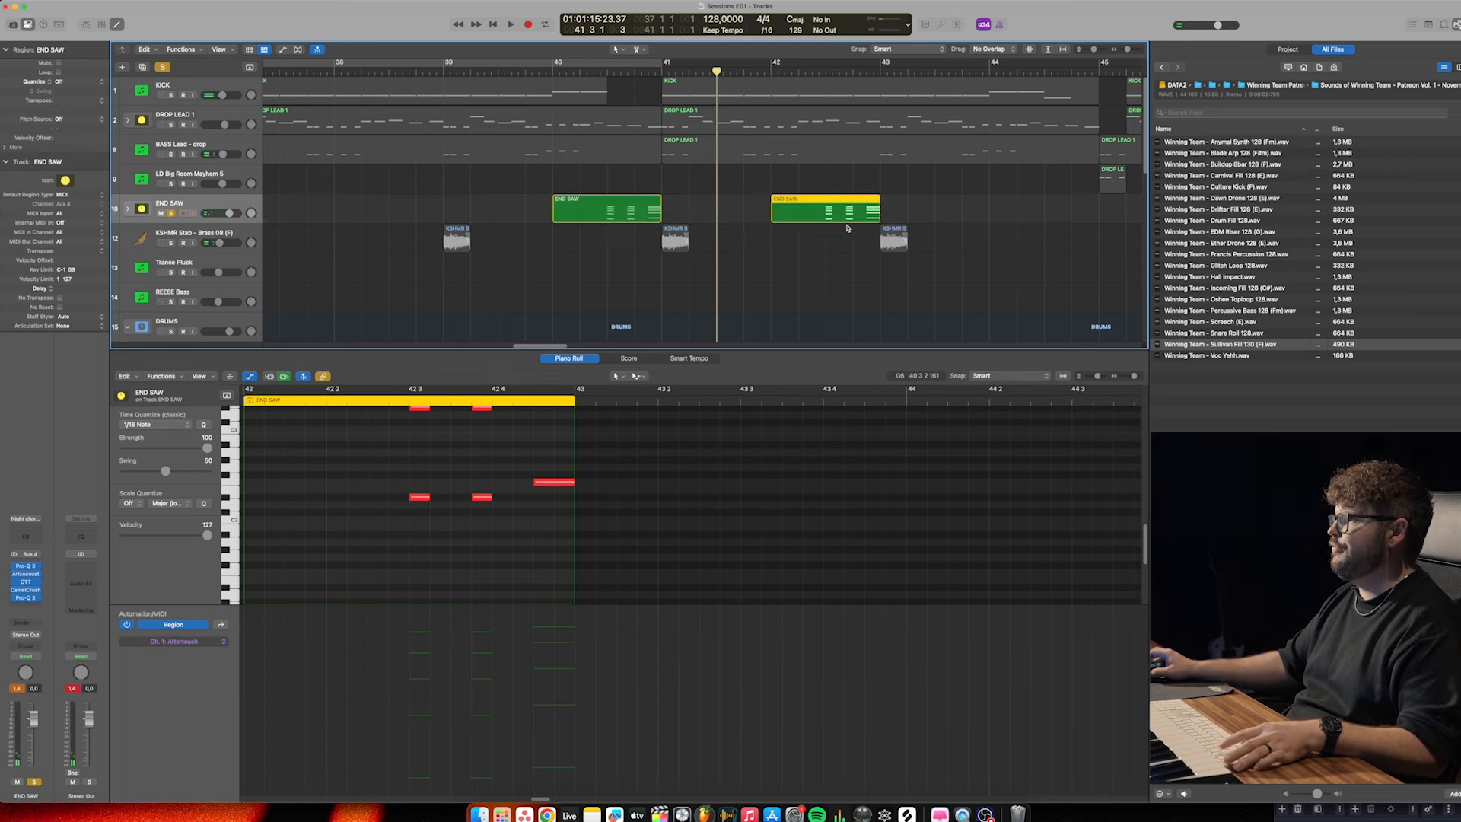
left_click(835, 216, "super")
key("BackSpace")
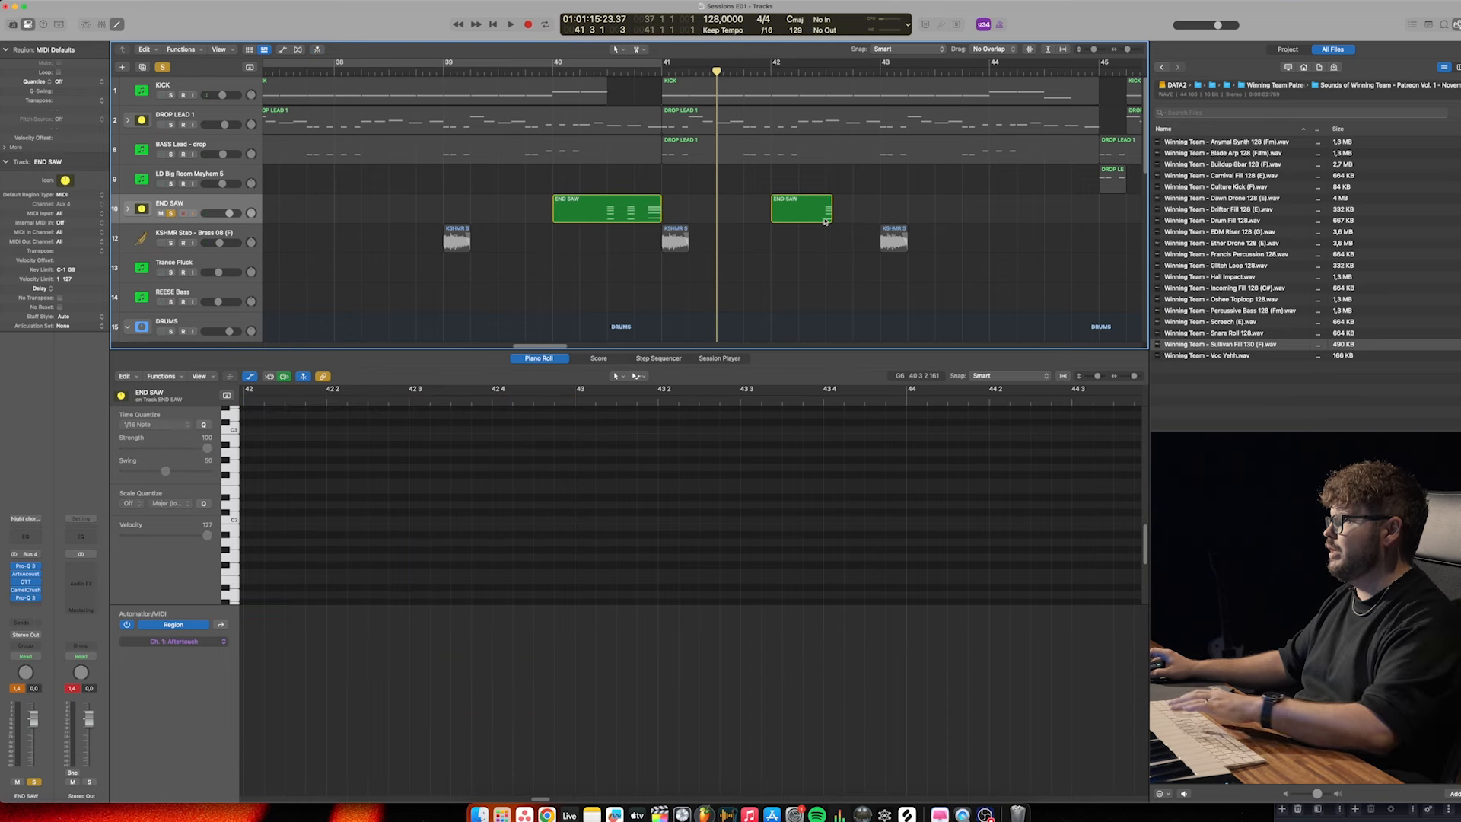
left_click_drag(770, 220, 828, 215)
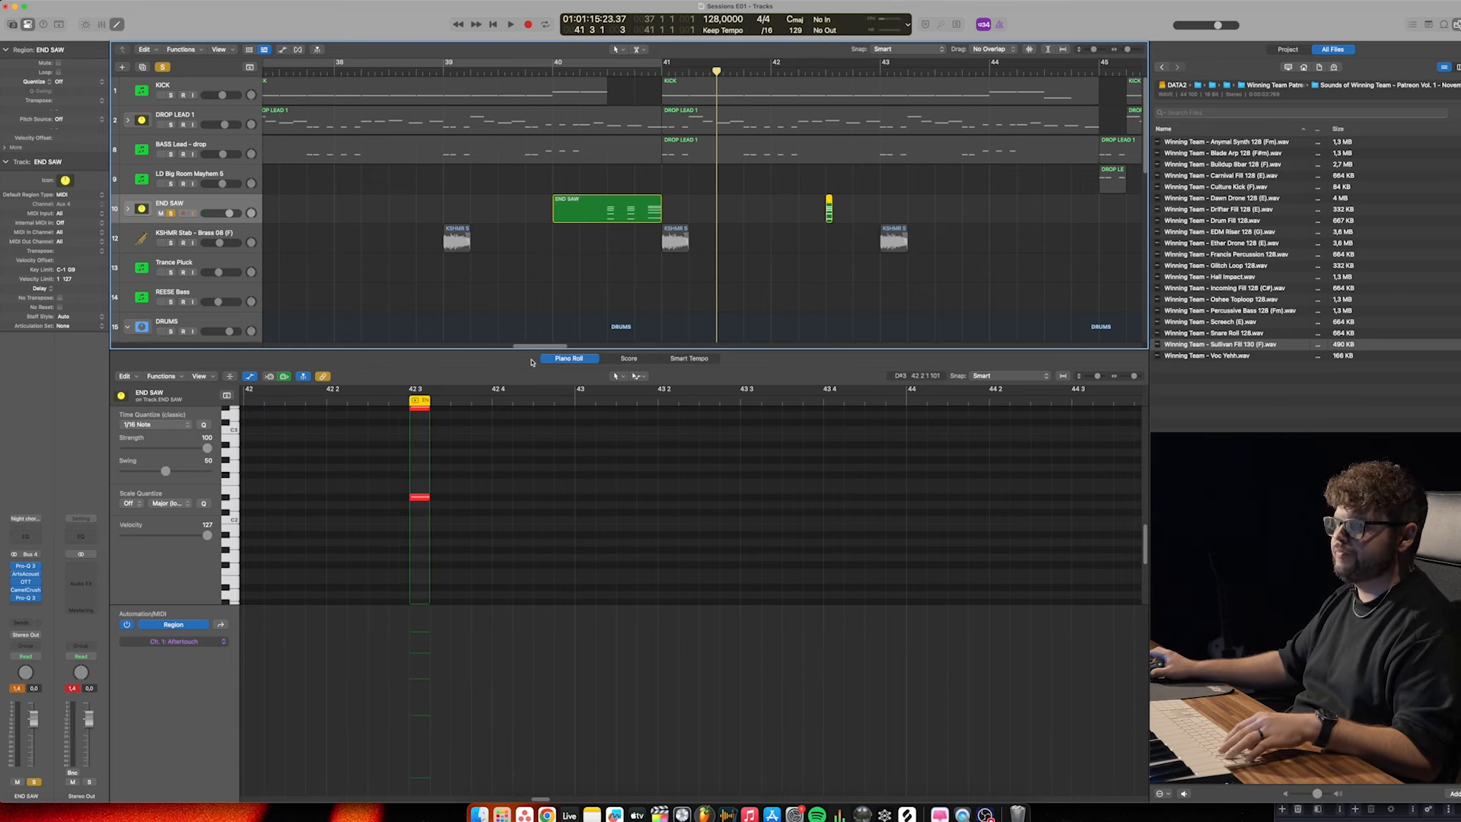
Close the Piano Roll and bounce the one-chord region in place to a new track, leaving the source, including the audio tail, with Normalize off
scroll(933, 173, "up", 3)
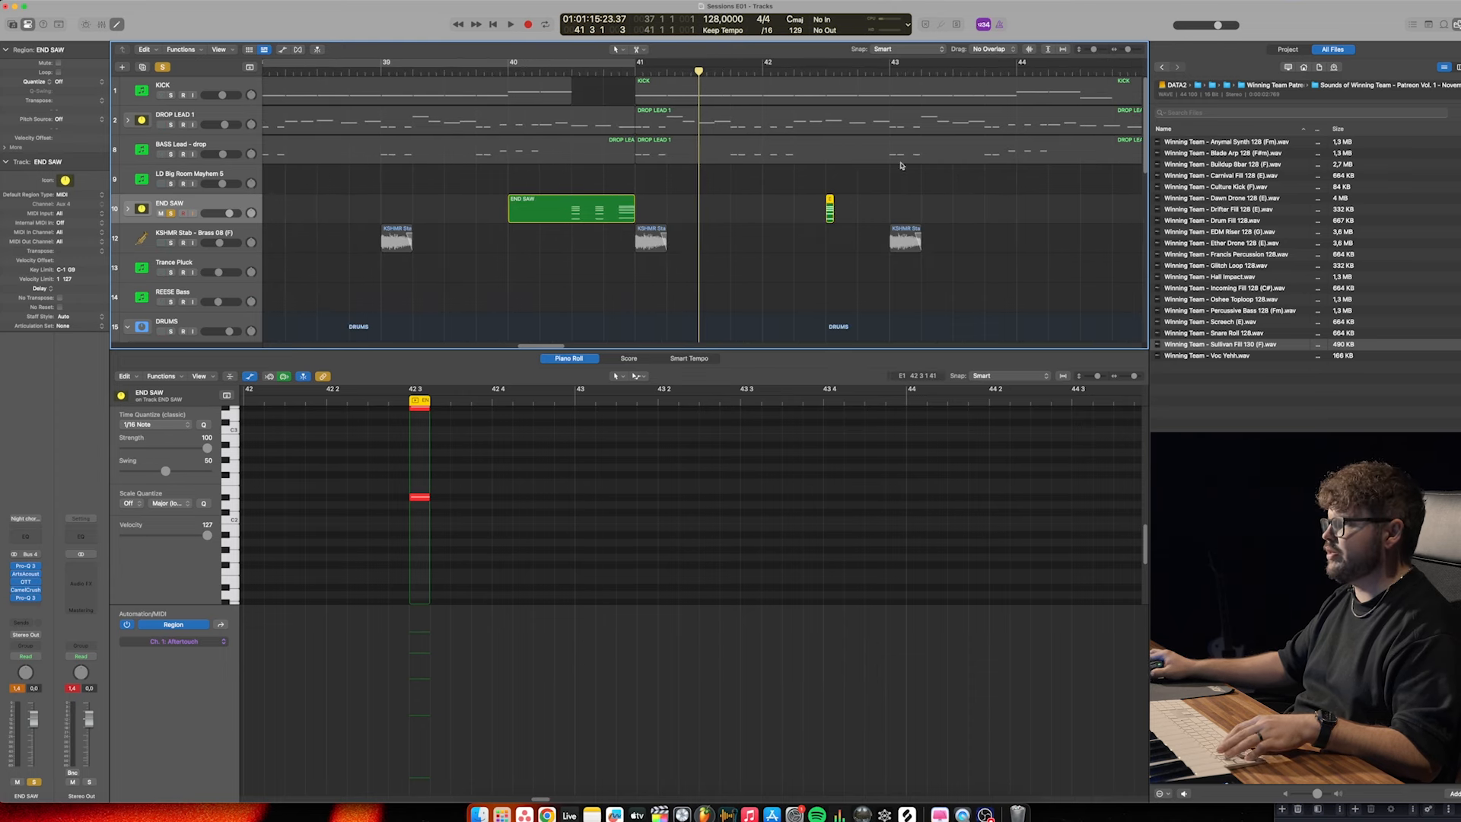
scroll(901, 165, "right", 2)
left_click(798, 70)
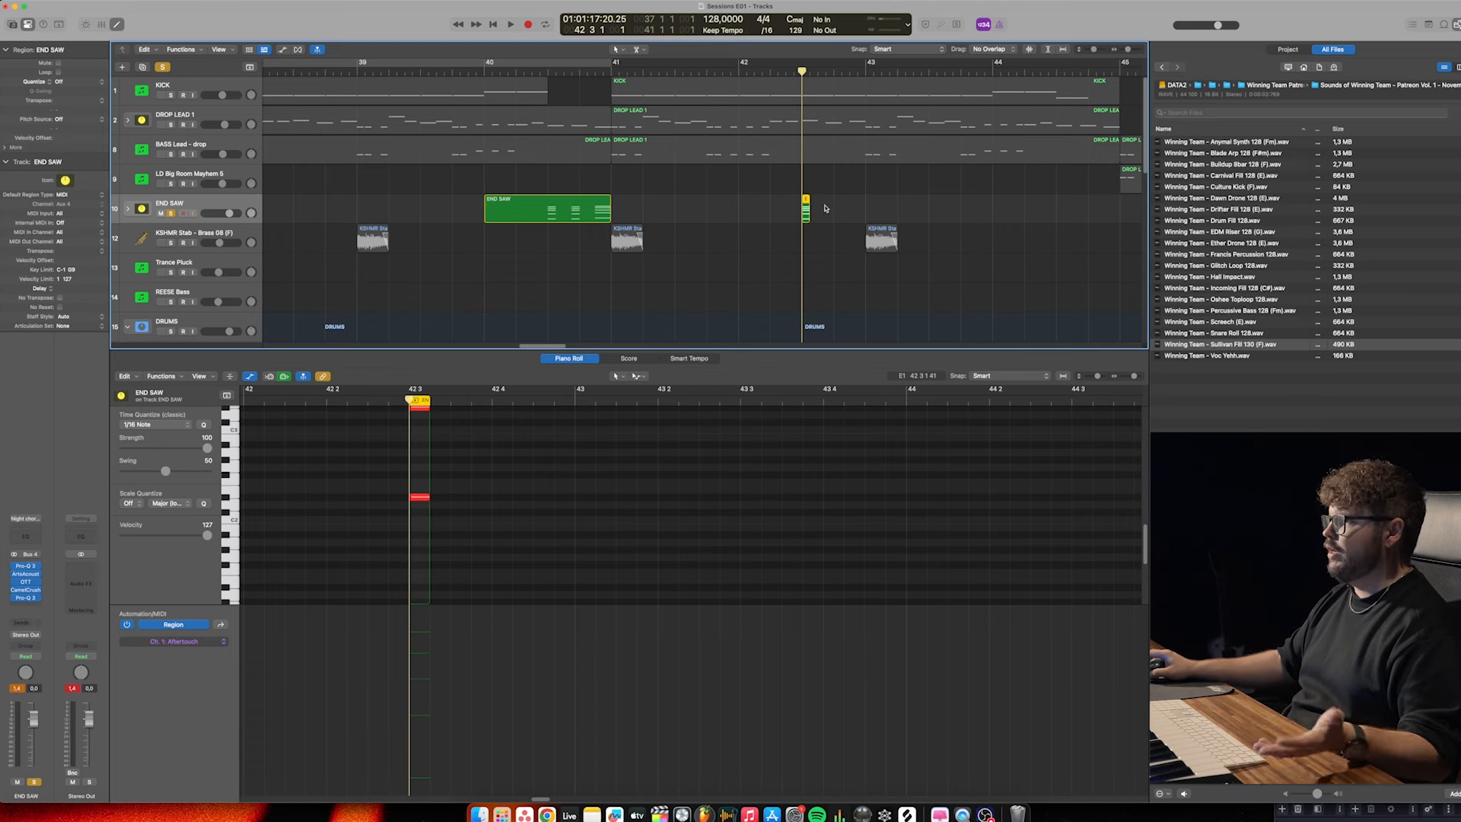
key("super+Down")
left_click(847, 204)
key("super+Right")
key("super+Right")
key("super+Right")
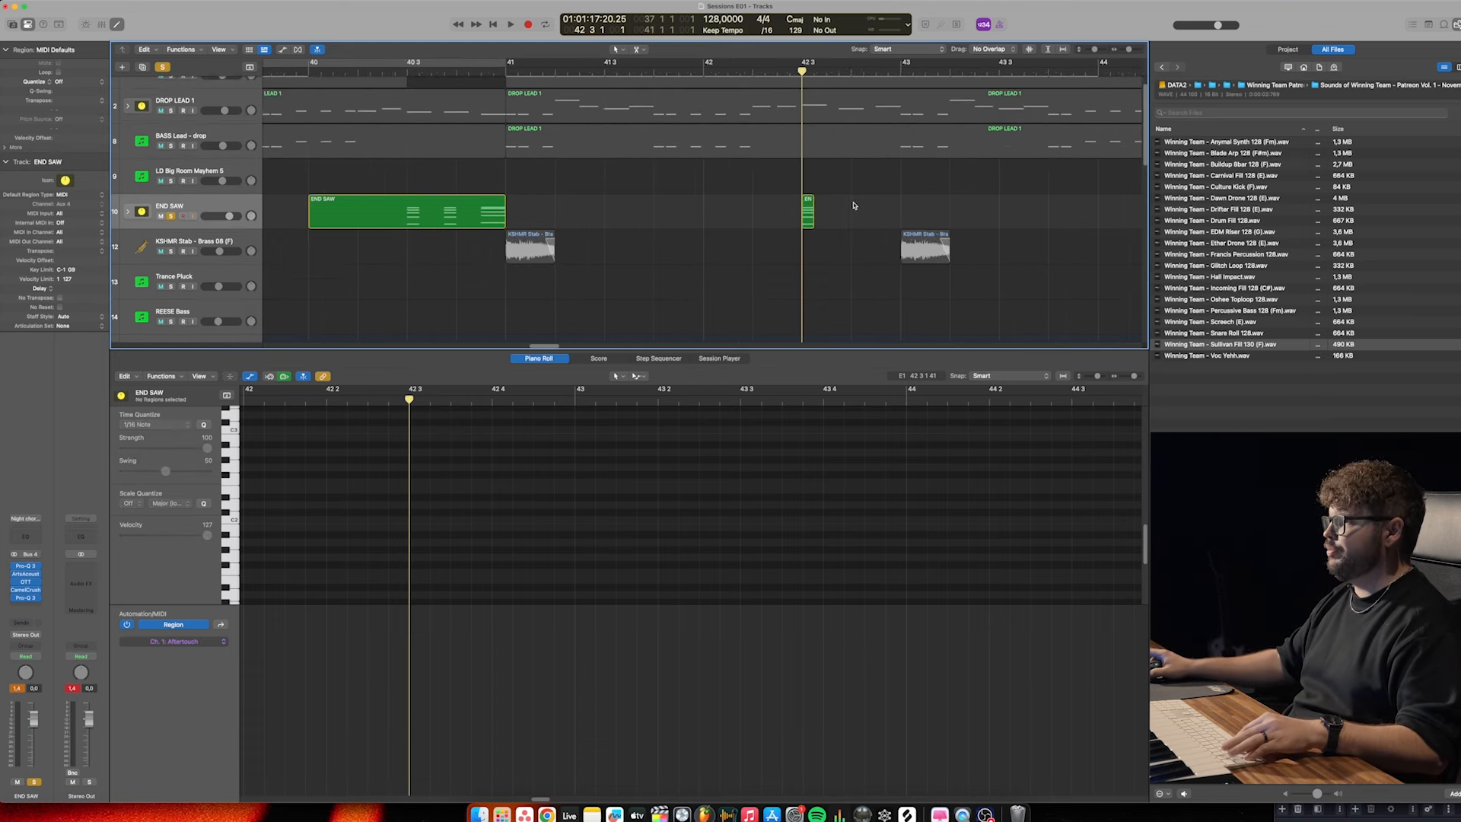
scroll(851, 227, "right", 3)
key("x")
key("x")
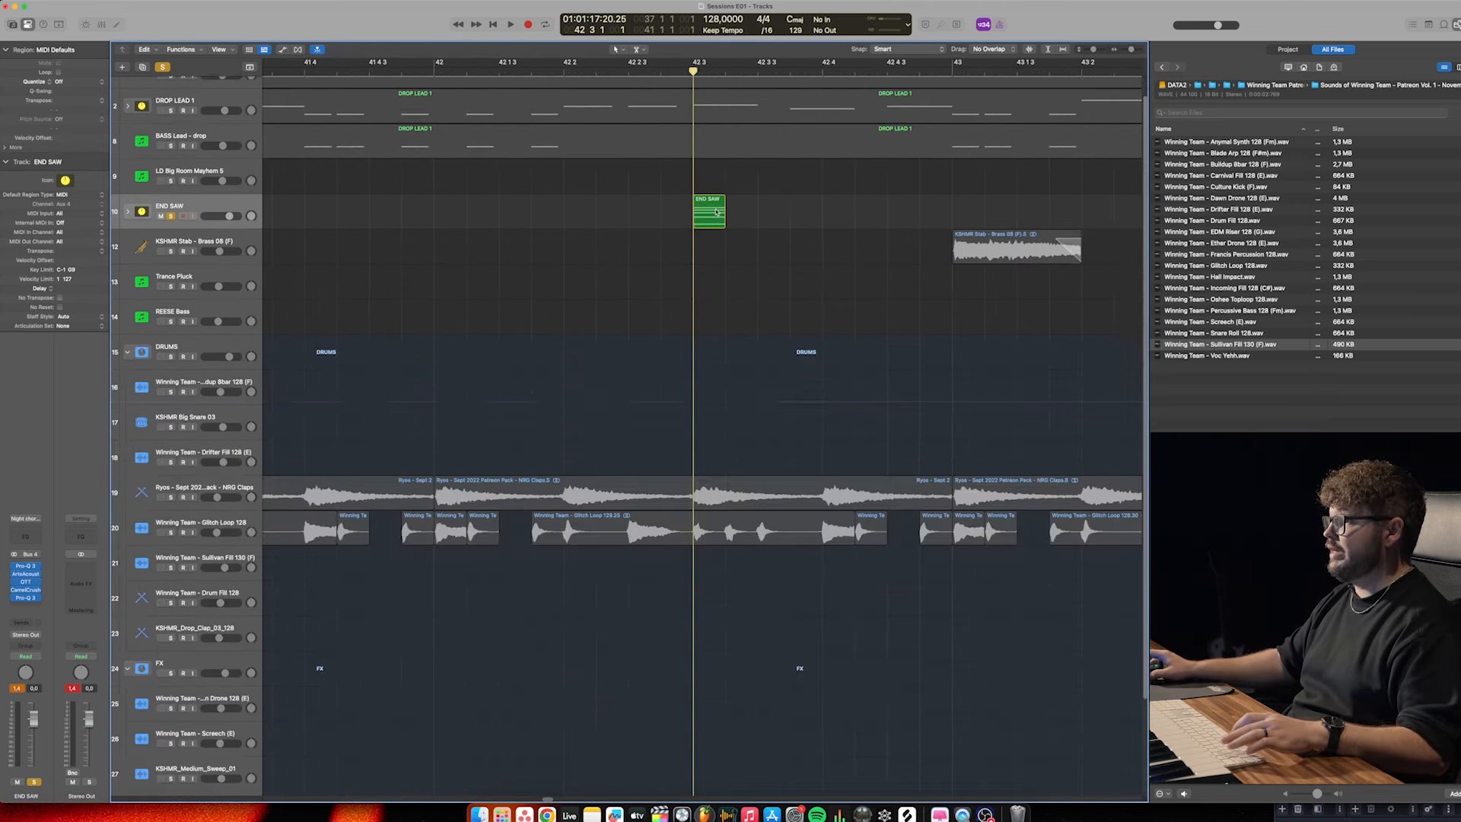
right_click(699, 210)
left_click(779, 213)
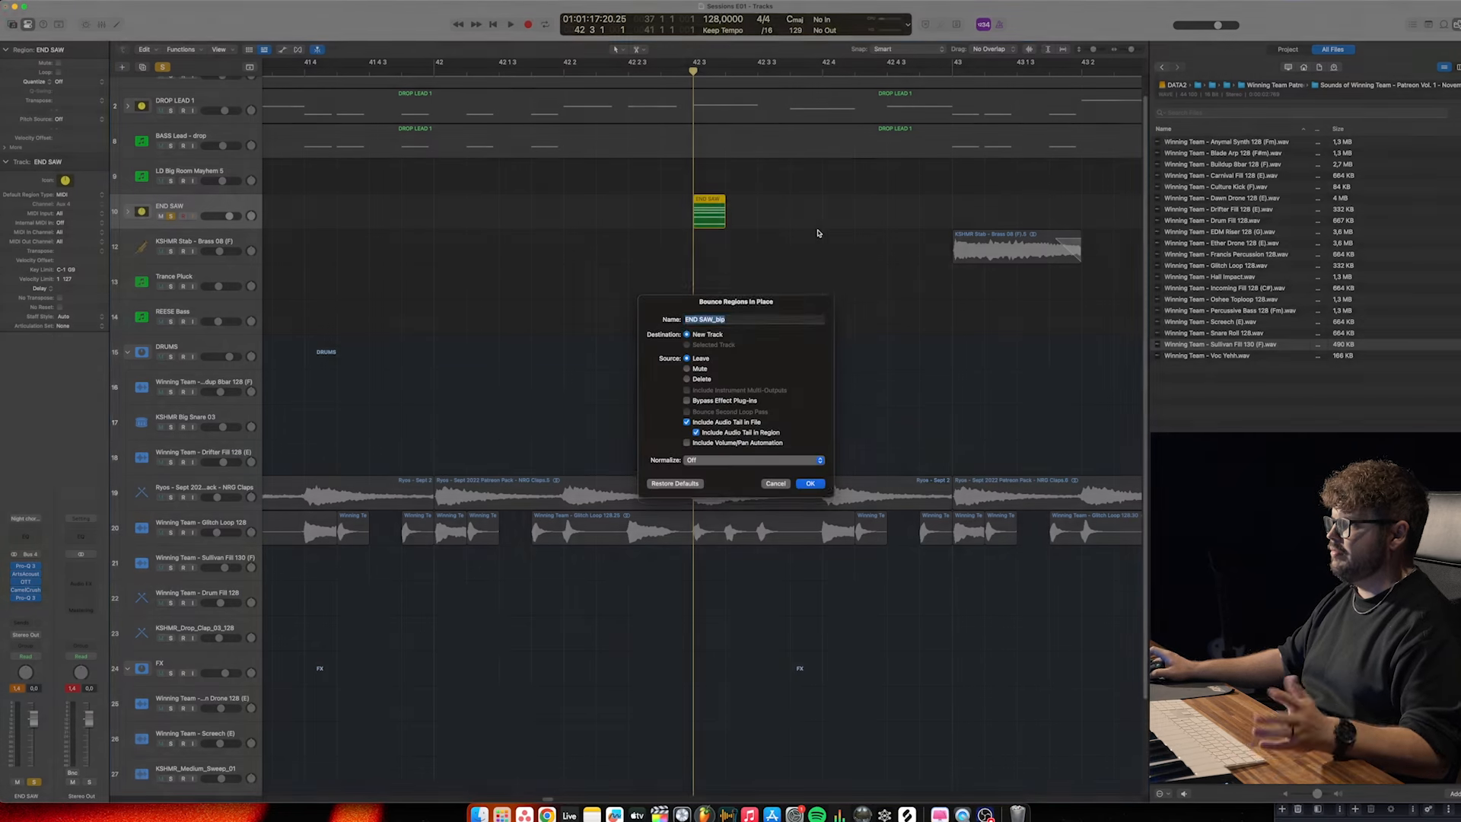
key("Return")
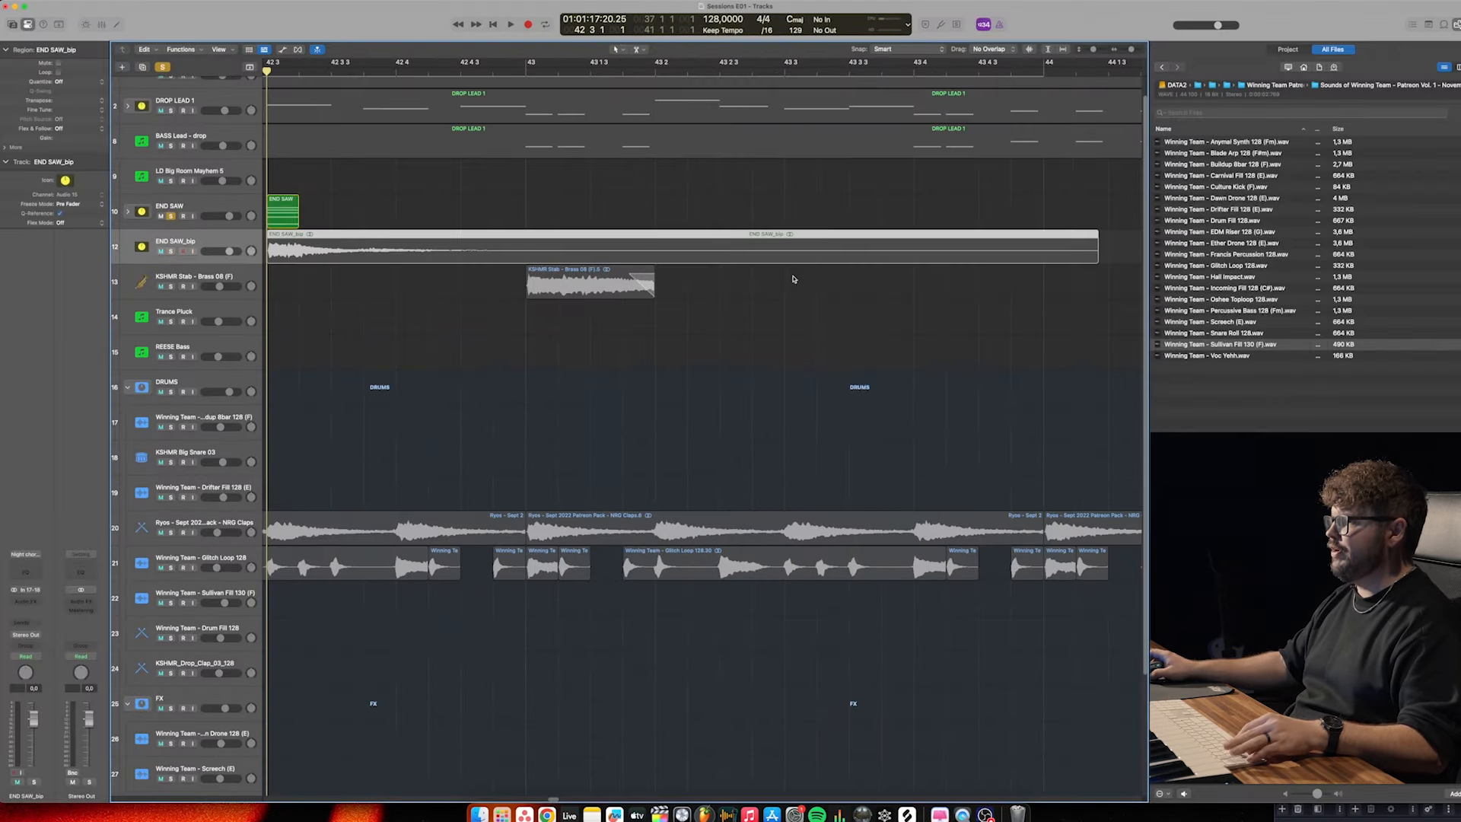
Trim the start of the bounced END SAW_bip region by a sixteenth note so only the chord's tail remains
scroll(395, 255, "left", 5)
scroll(614, 234, "up", 5)
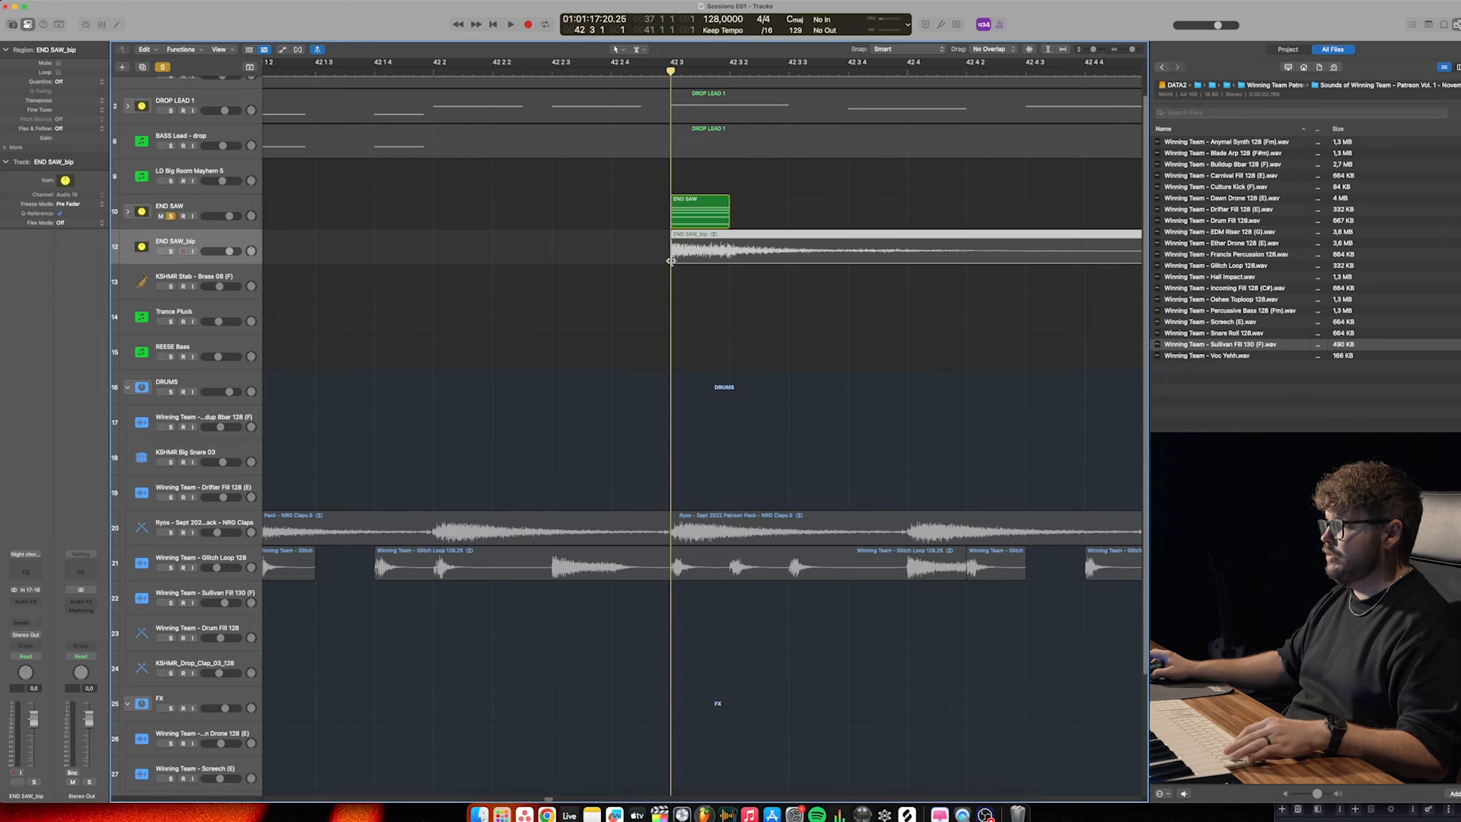
scroll(677, 259, "down", 3)
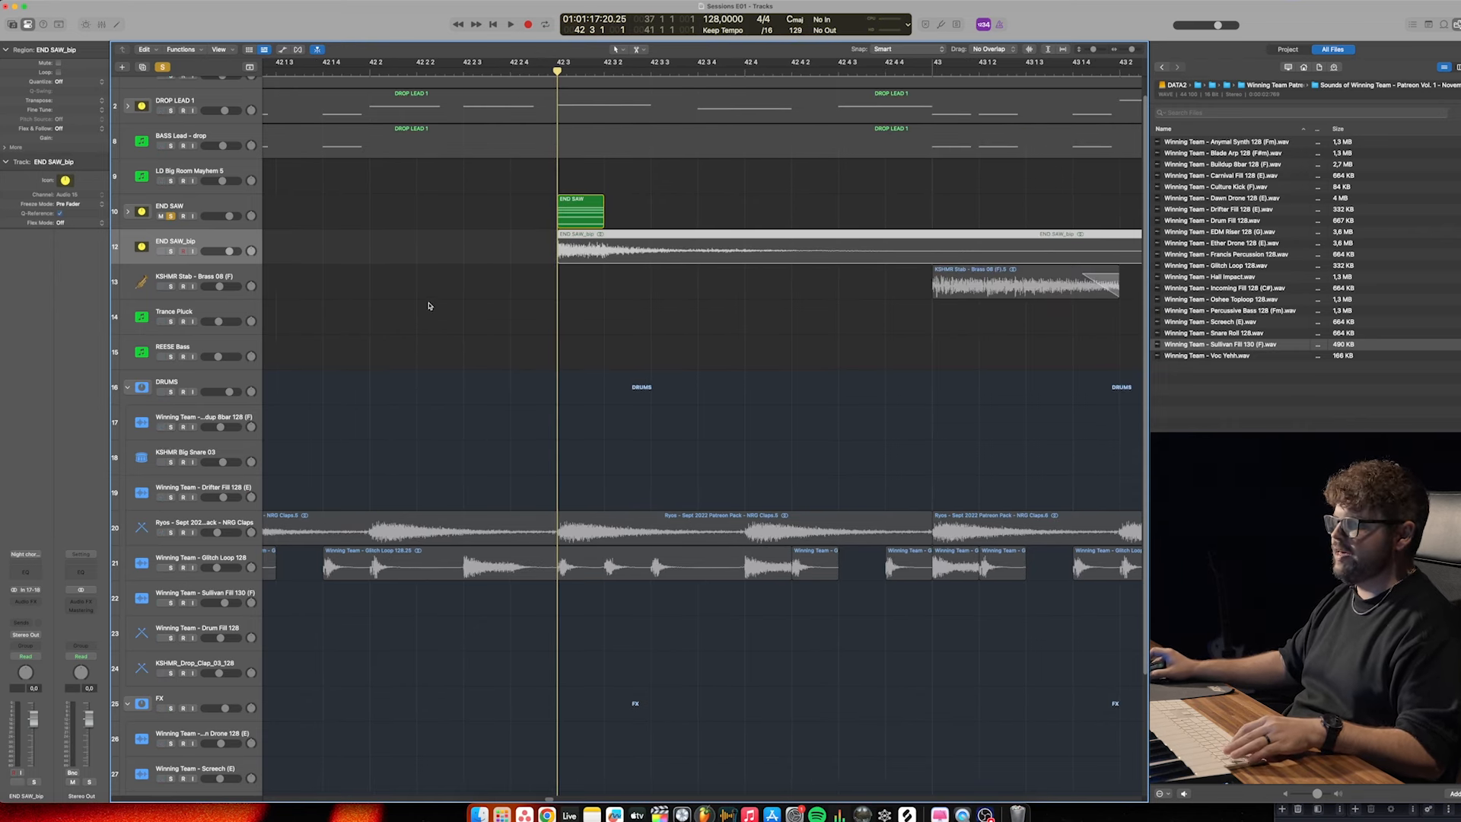
left_click_drag(560, 260, 605, 260)
Delete the one-chord END SAW region at beat 42.3 and unsolo the END SAW track
left_click_drag(645, 206, 541, 216)
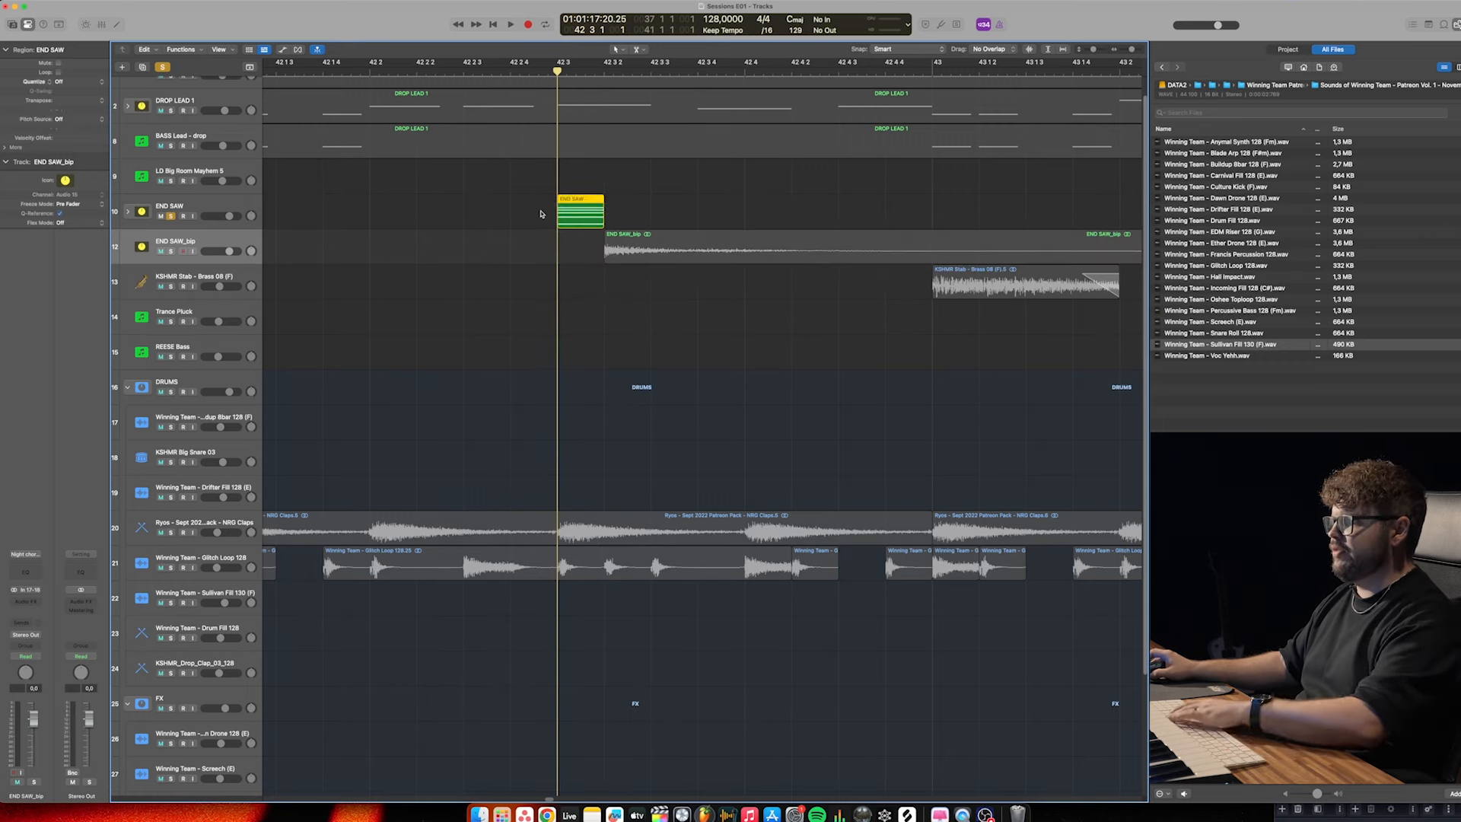
key("Delete")
key("super+Left")
key("super+Left")
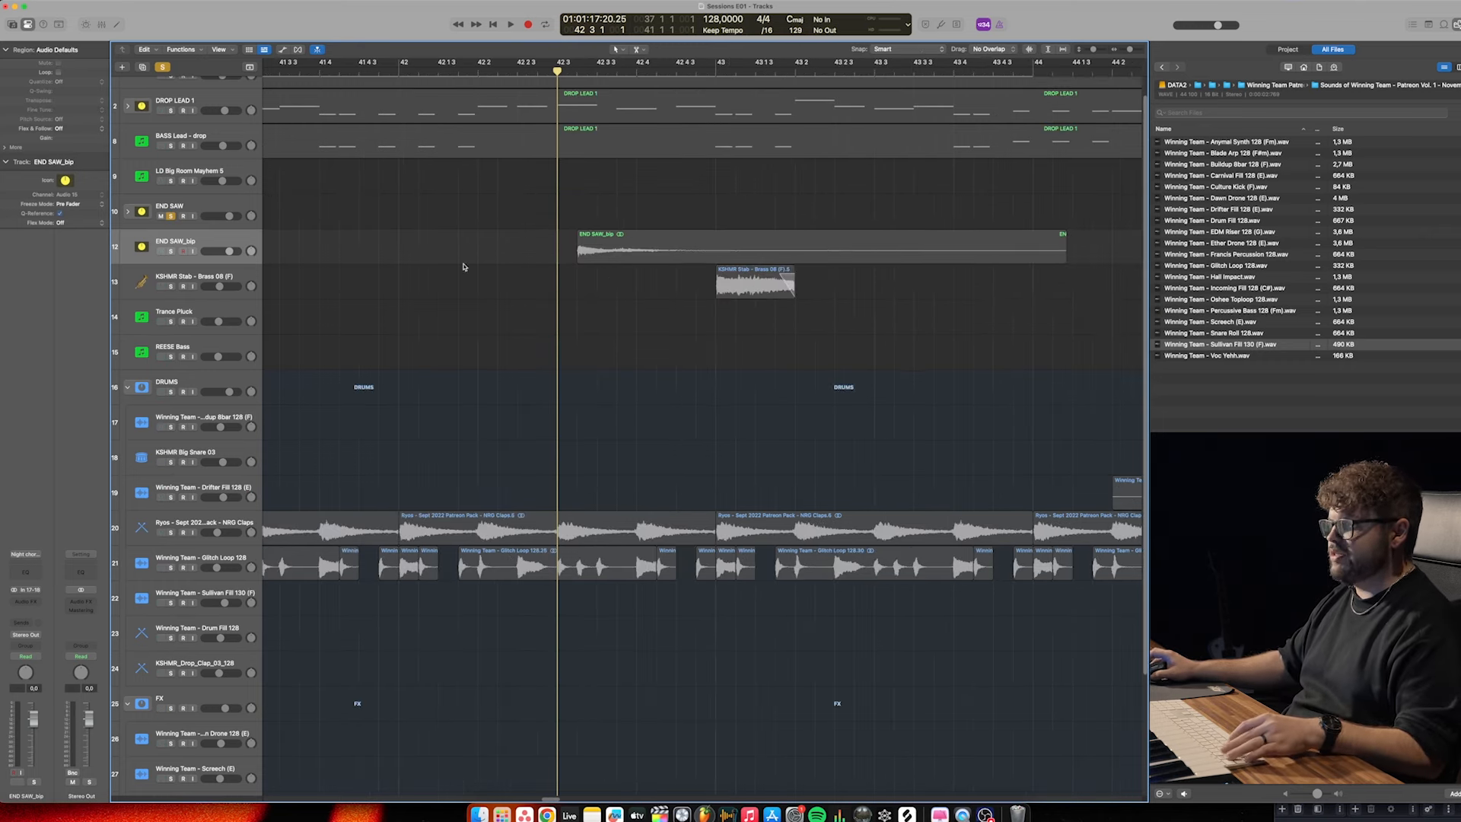
left_click(171, 217)
Reverse the END SAW_bip audio in the Audio File Editor, then switch the lower area to the Mixer
double_click(670, 249)
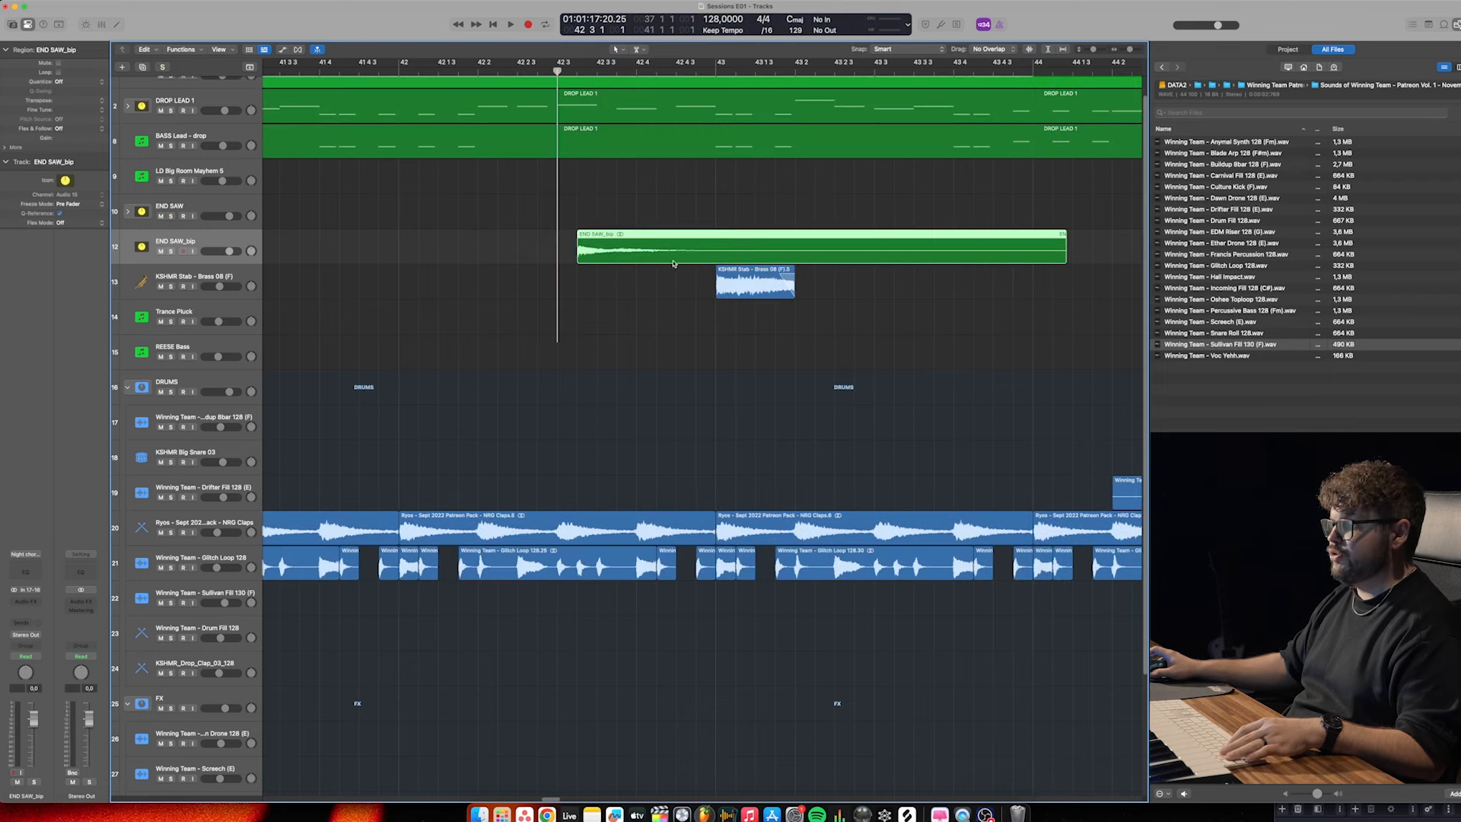
left_click(629, 358)
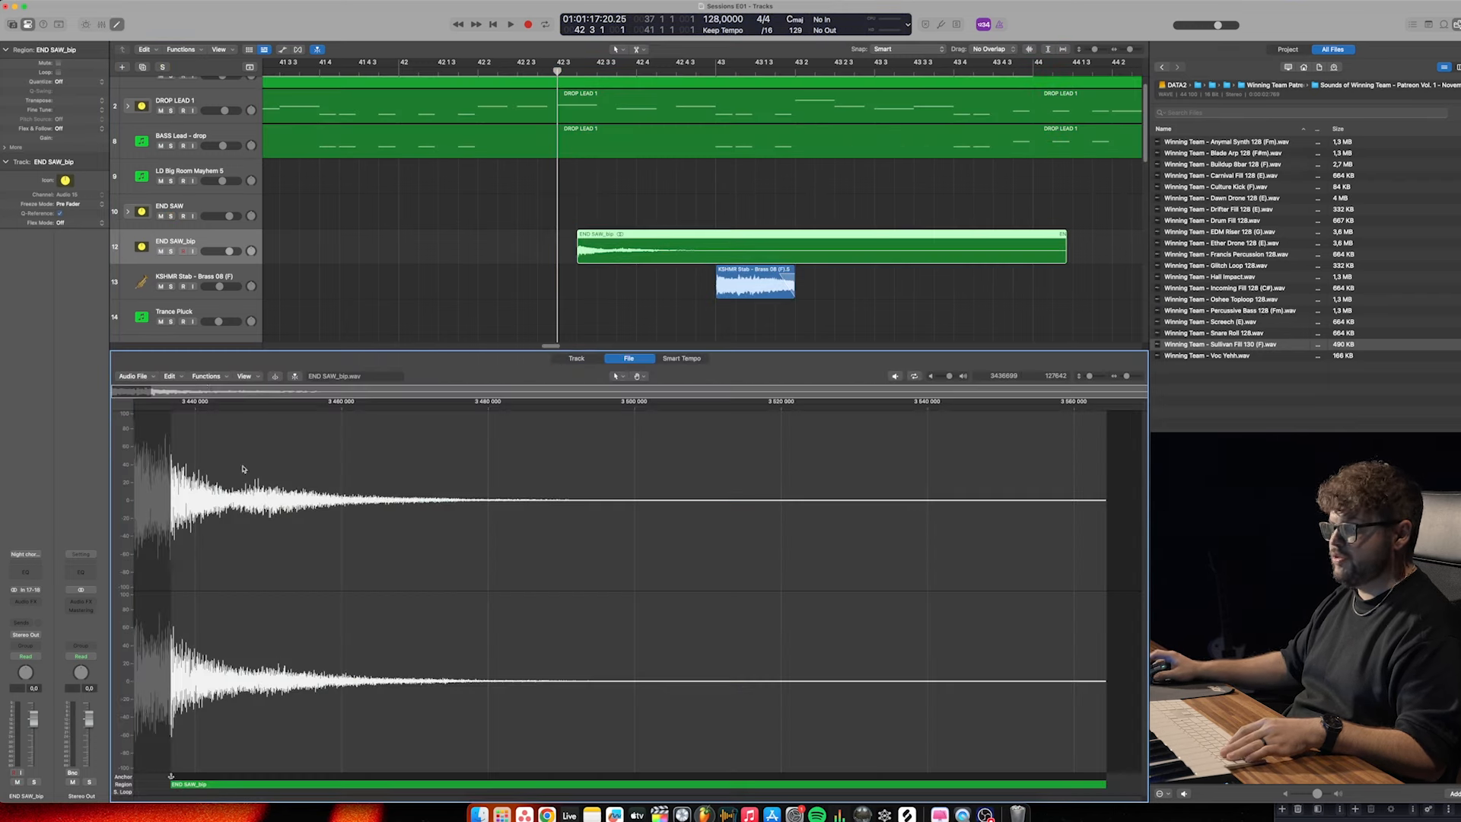
left_click(206, 379)
left_click(289, 449)
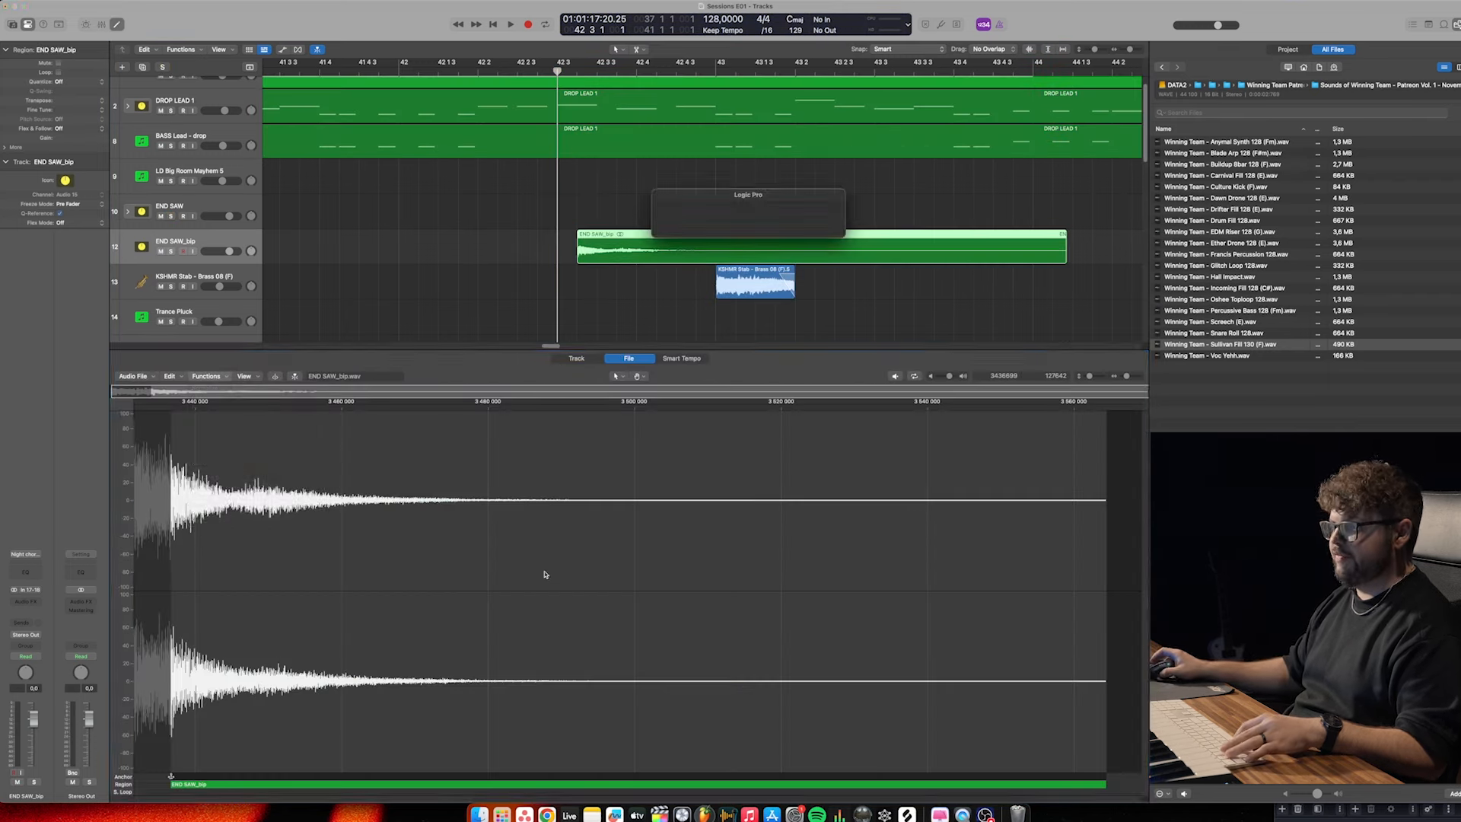
key("x")
Place the reversed END SAW_bip region to end on the first END SAW chord at beat 40.3, trimmed to start at 39.4 with a fade-in
key("super+Left")
key("super+Left")
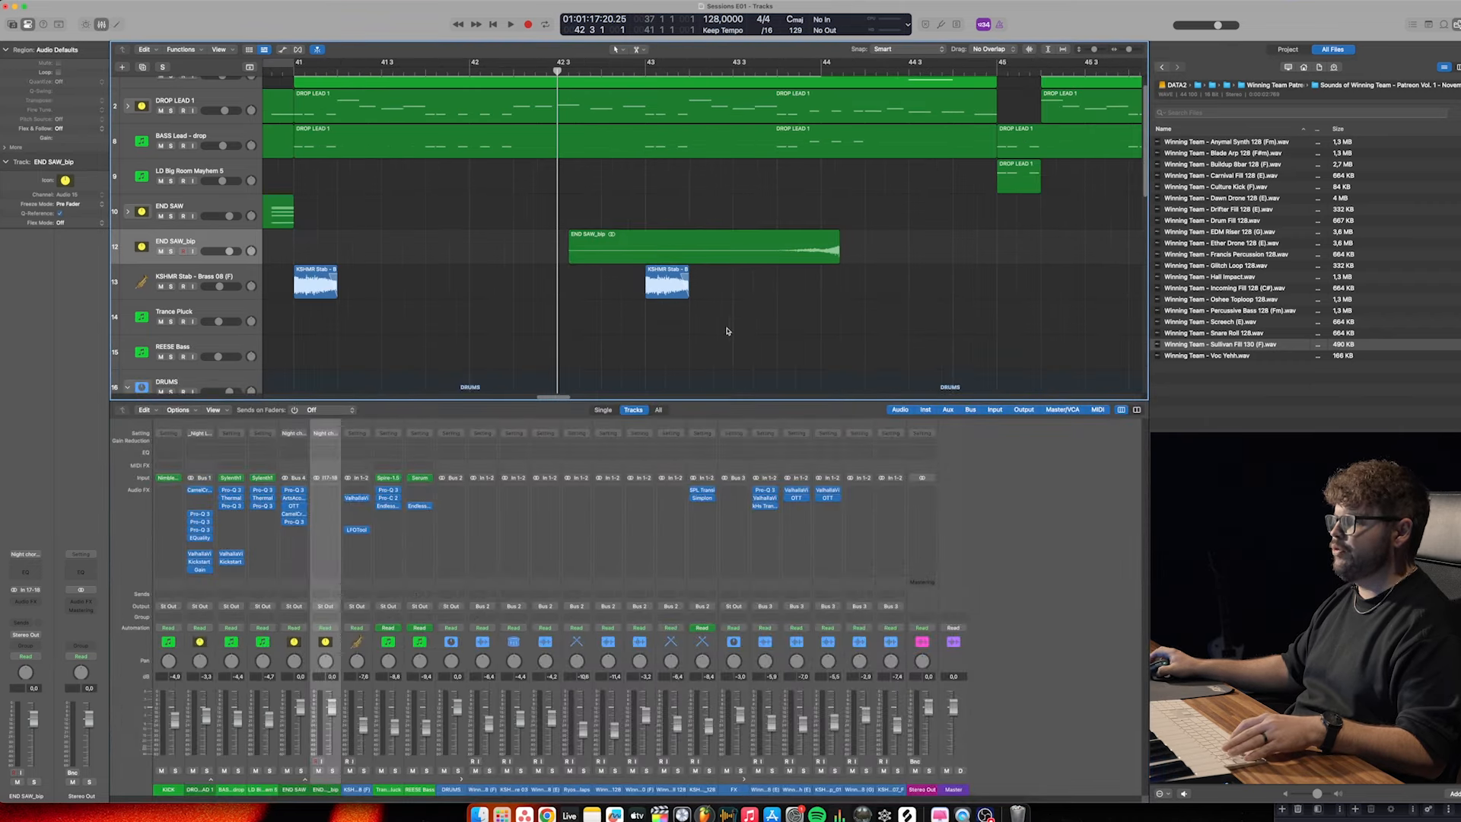
scroll(727, 331, "left", 5)
left_click_drag(954, 247, 654, 234)
scroll(380, 243, "left", 4)
key("super+Right")
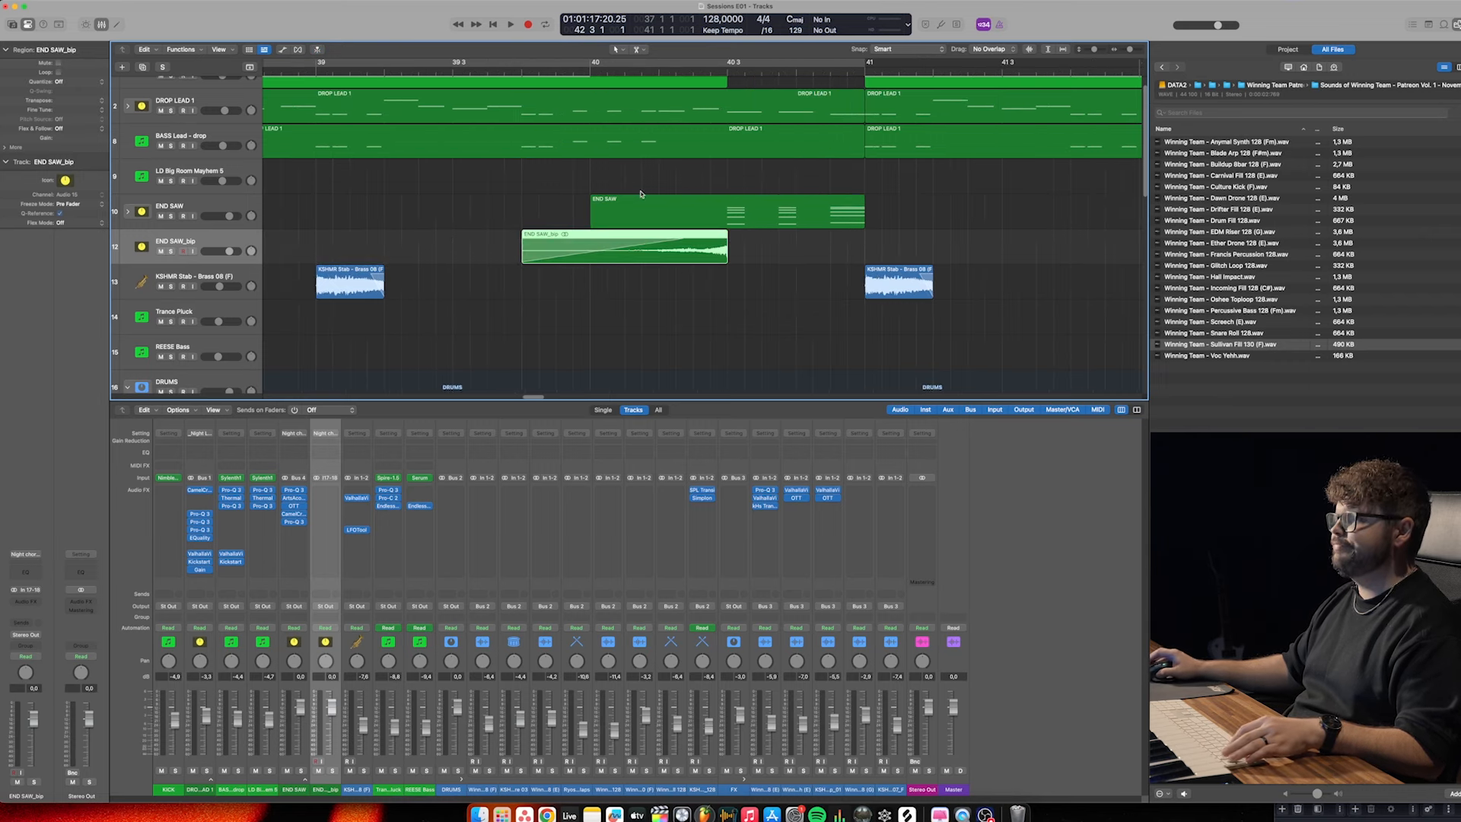
Play the END SAW_bip swell and trim the region's end closer to the first END SAW chord at beat 40.3
left_click(547, 69)
key("space")
key("super+Right")
key("super+Right")
key("super+Right")
key("super+Right")
key("super+Right")
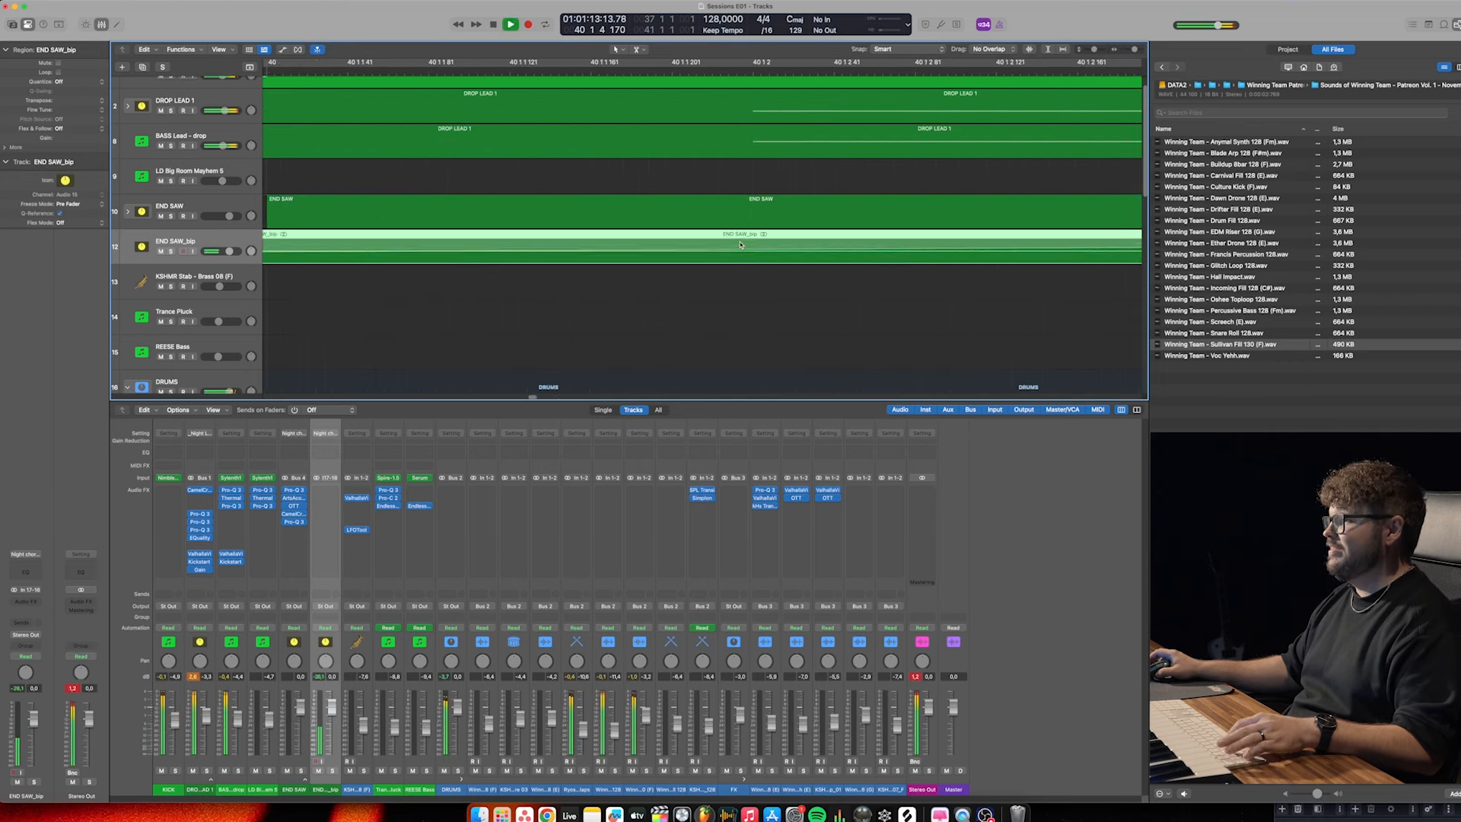
scroll(736, 245, "left", 2)
key("space")
scroll(494, 258, "left", 4)
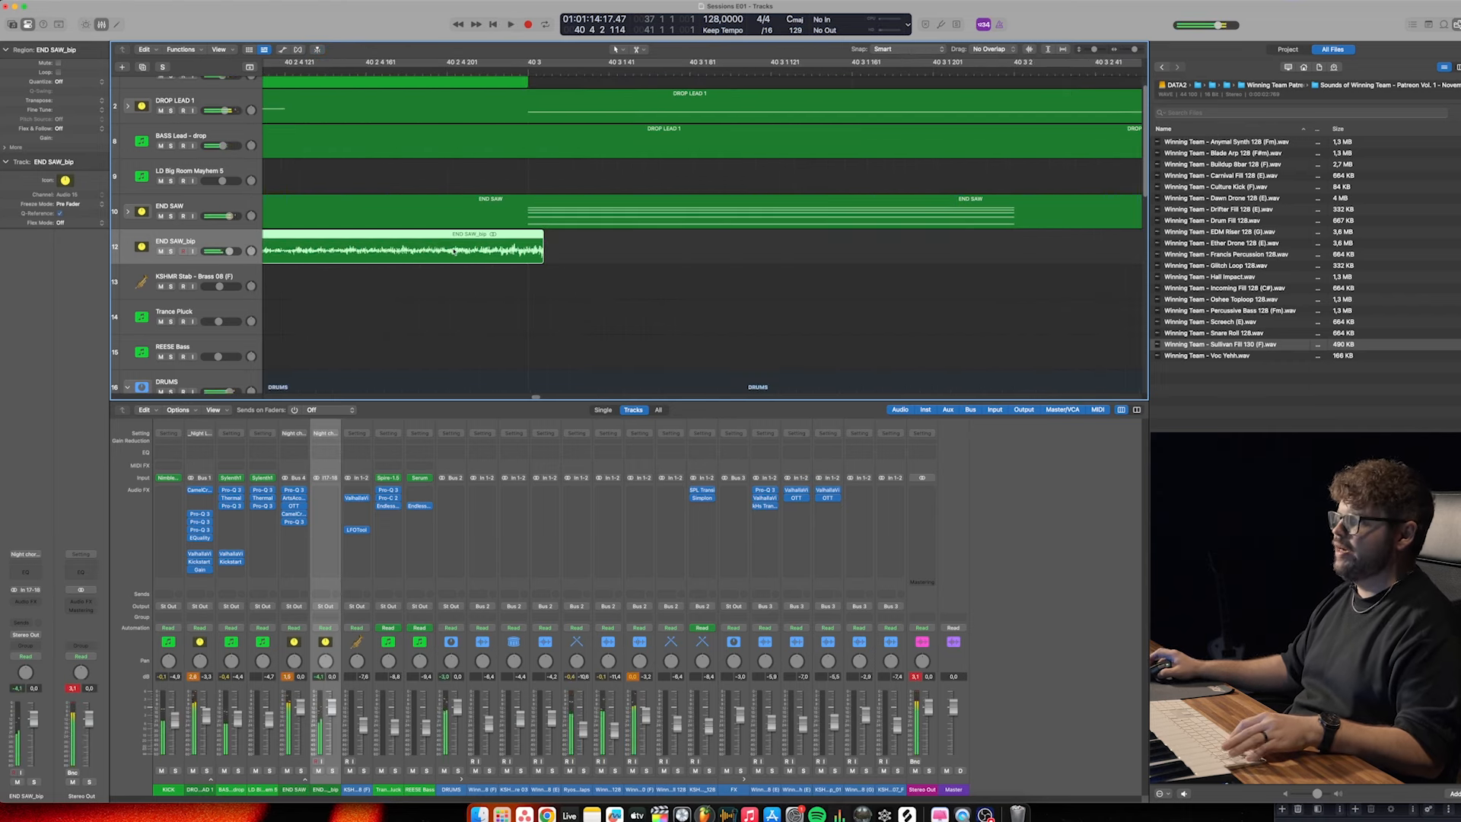
left_click_drag(535, 261, 537, 258)
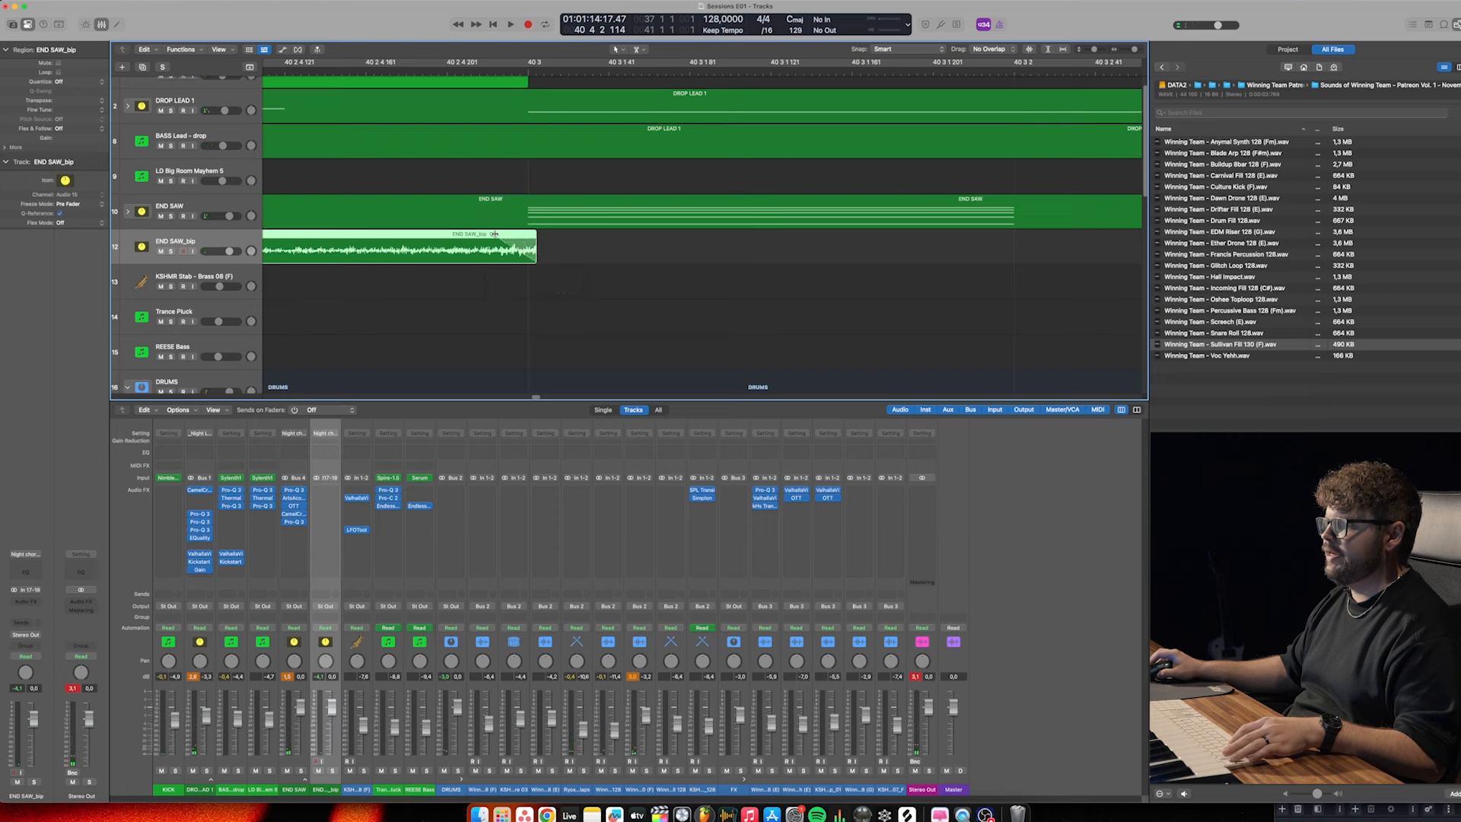
Play the passage from about bar 40 to check the trimmed reversed swell leading into the END SAW chord stabs
key("super+Left")
key("super+Left")
scroll(526, 260, "left", 5)
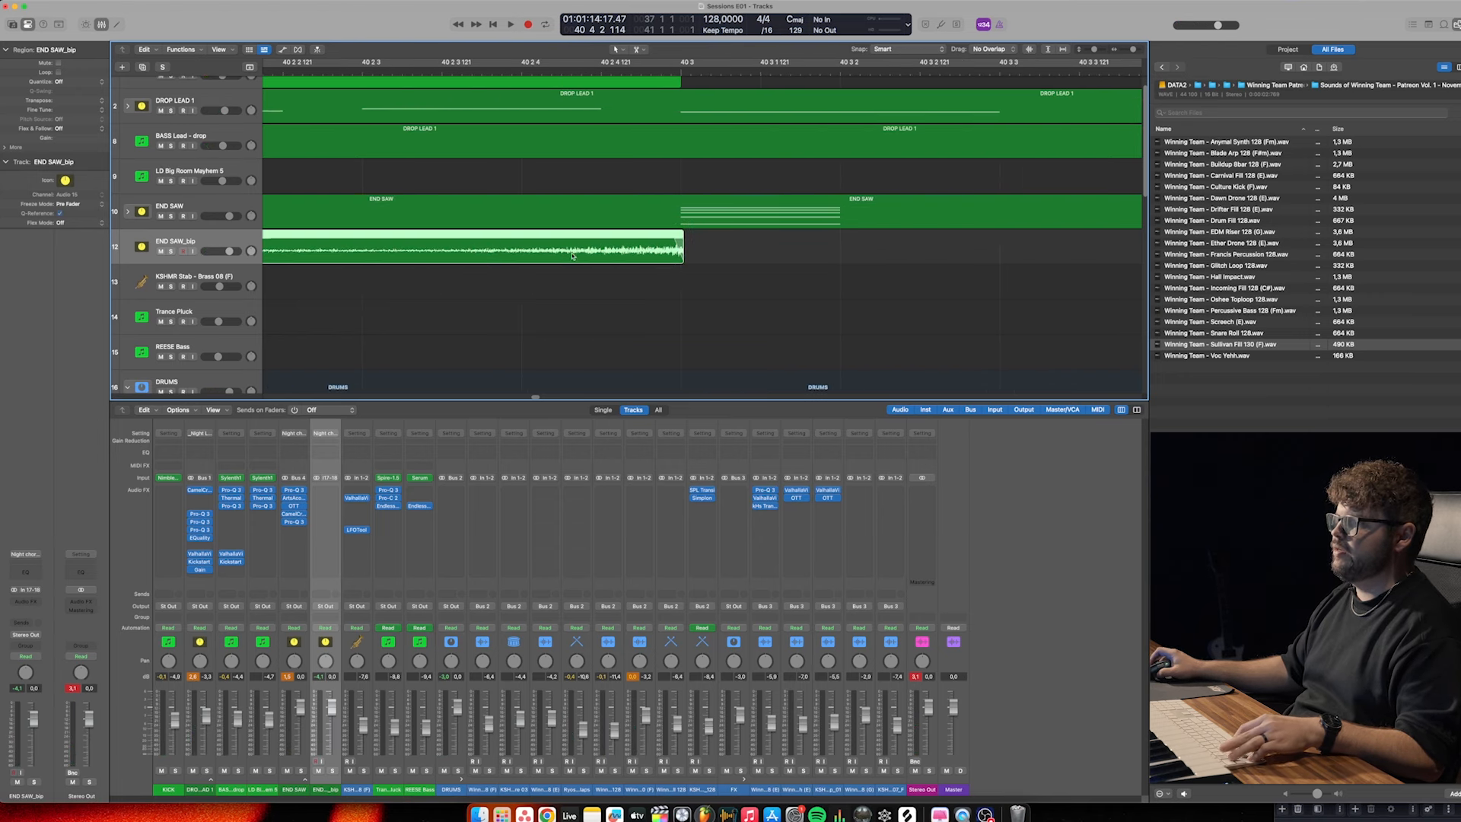
key("super+Left")
key("super+Left")
key("super+Left")
scroll(485, 107, "left", 2)
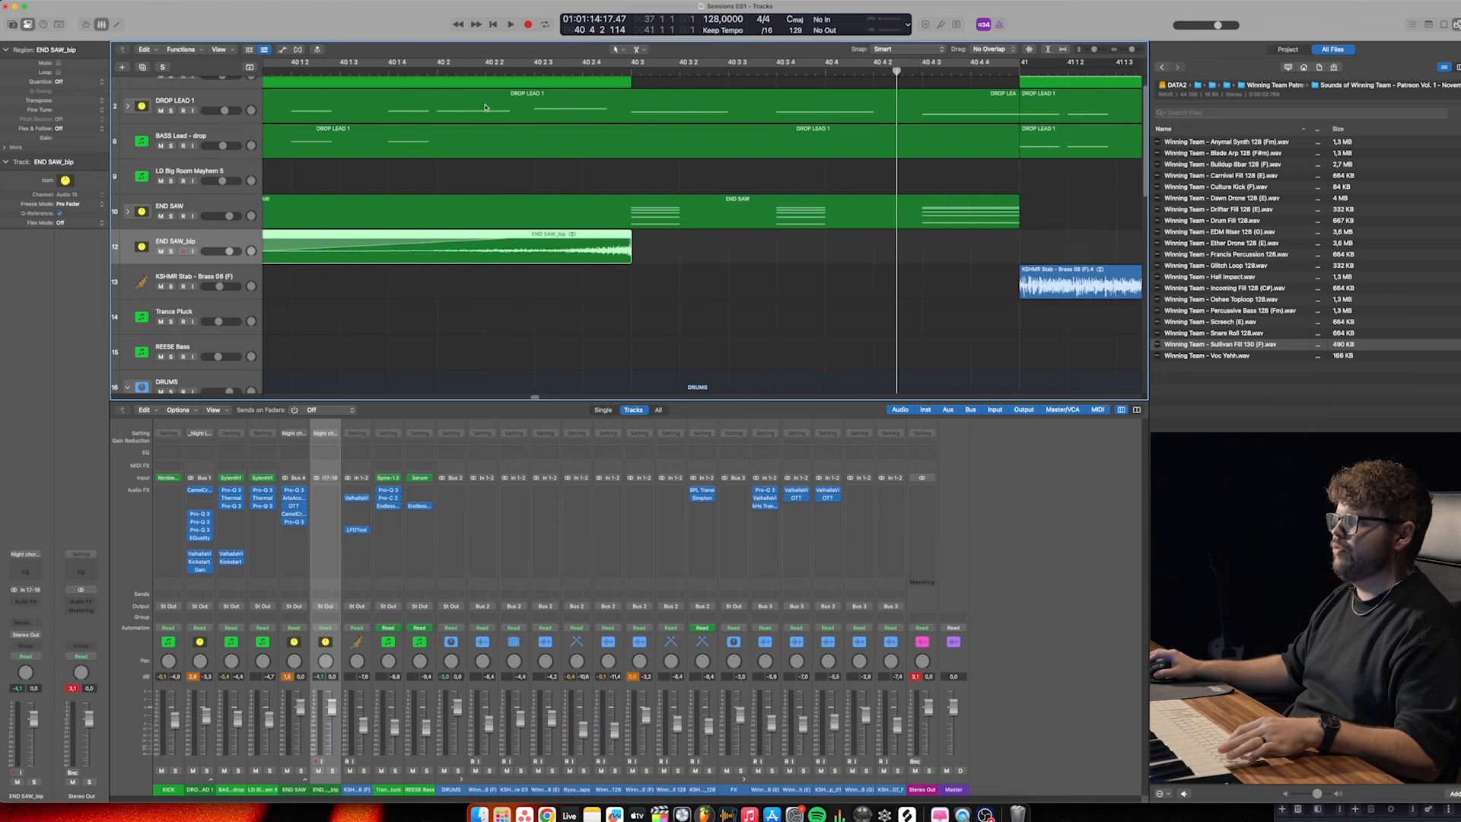
left_click(430, 71)
key("space")
key("super+Left")
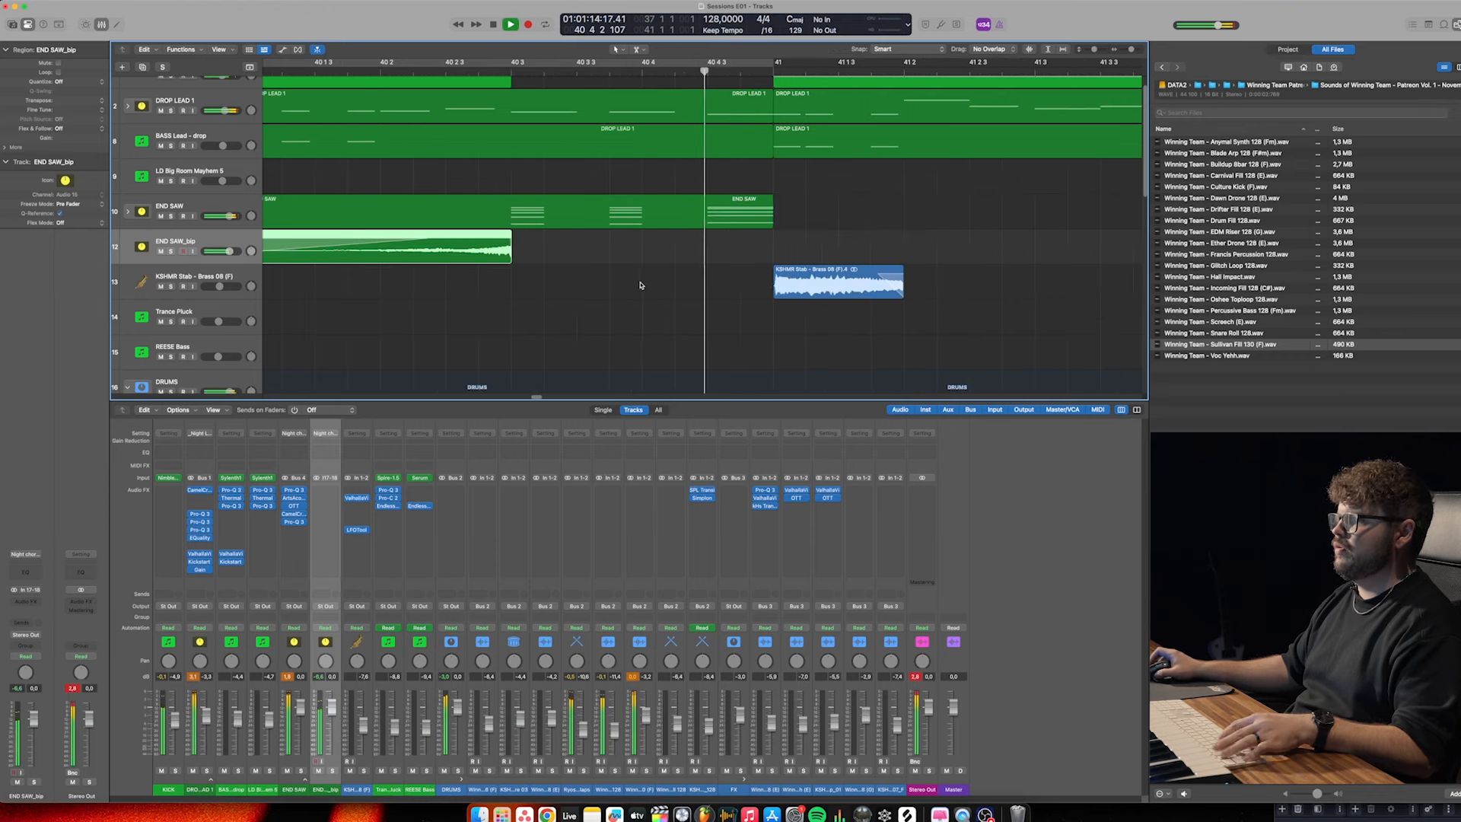
key("space")
key("super+Left")
key("super+Left")
key("super+Left")
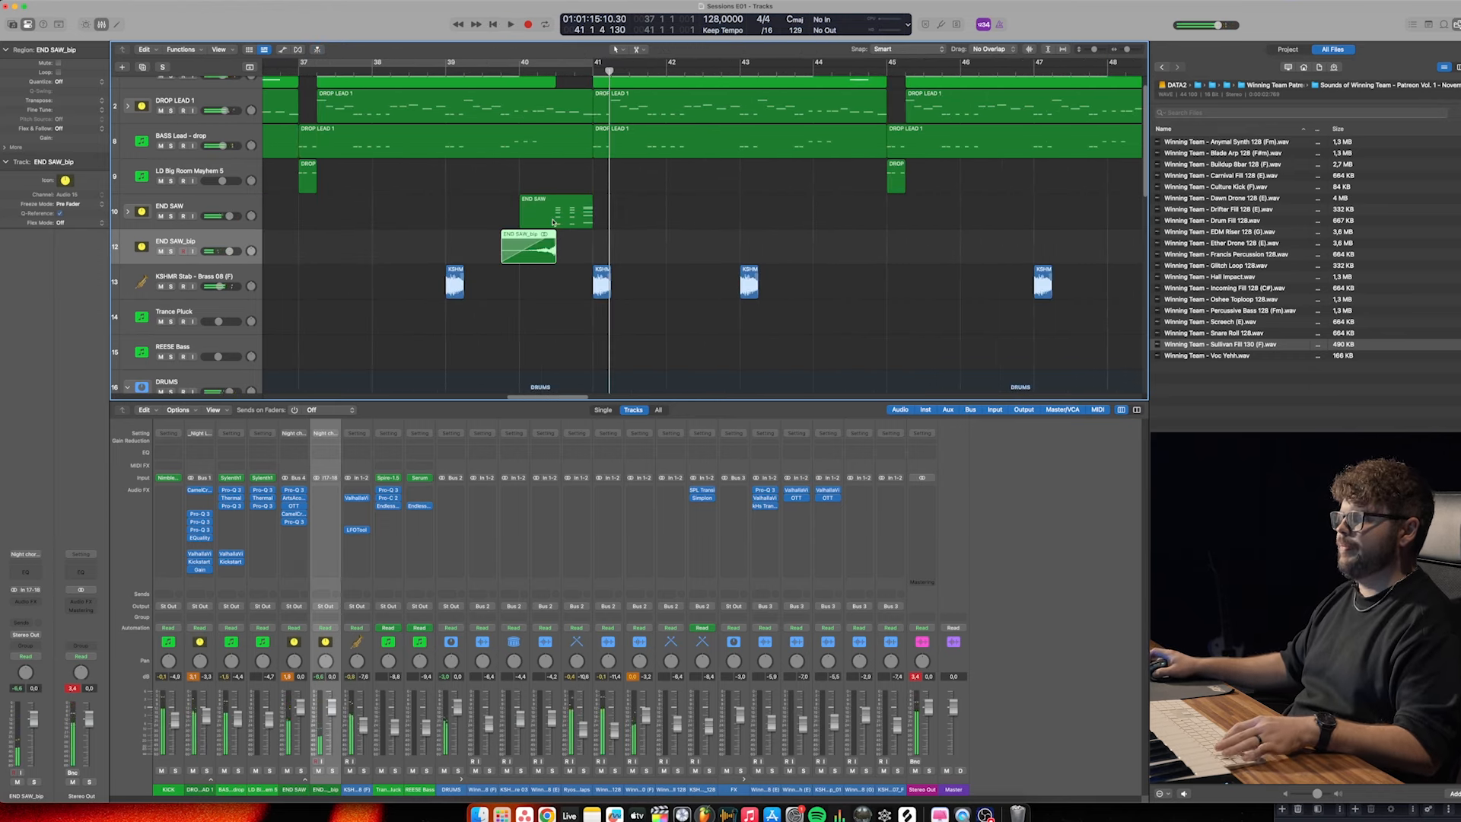
Insert the kHs Phaser effect on the DROP LEAD 1 track, in the free slot between EQuality and the Valhalla reverb
scroll(450, 210, "up", 1)
left_click(230, 154)
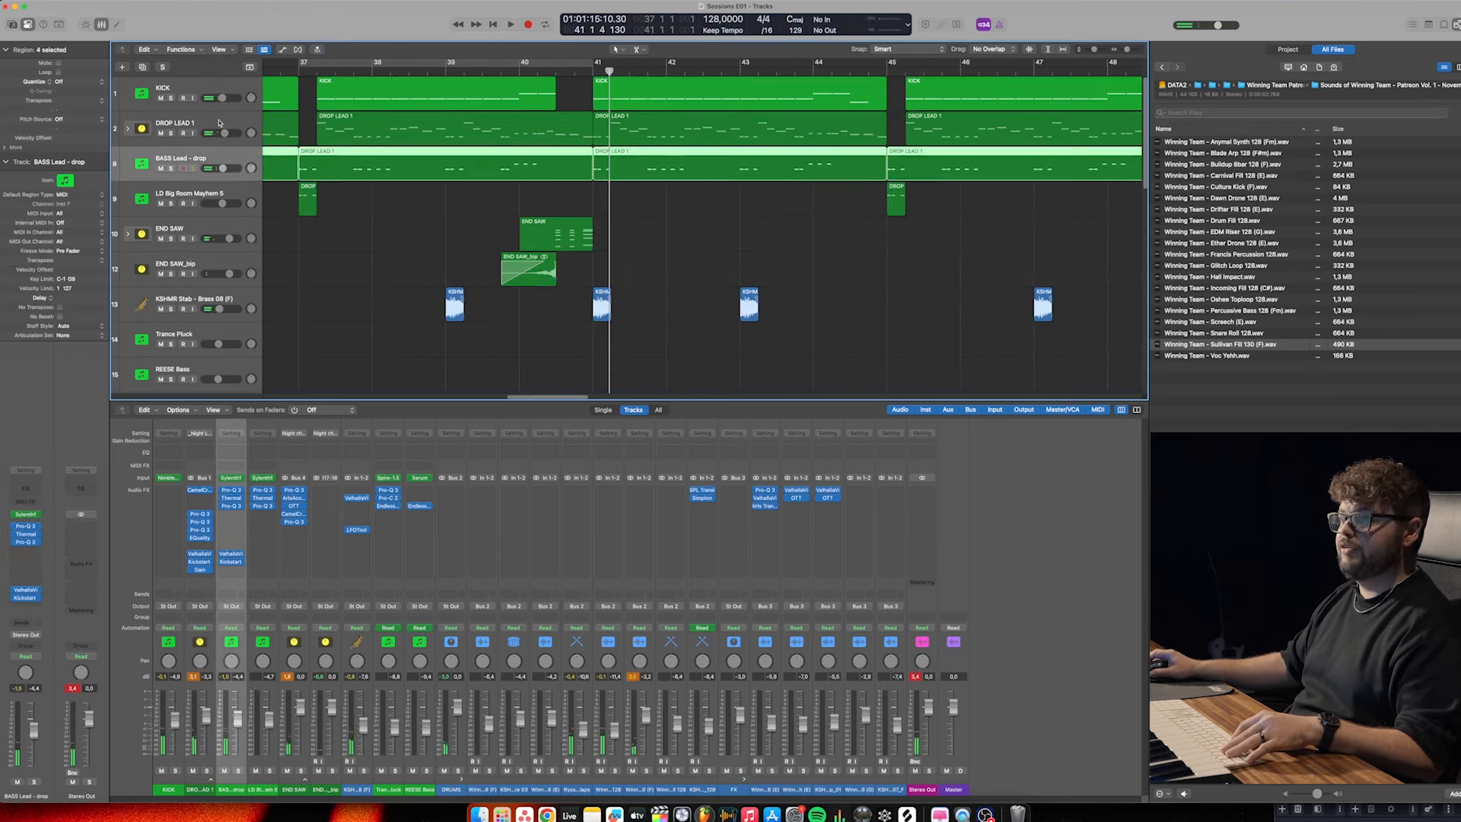
left_click(214, 123)
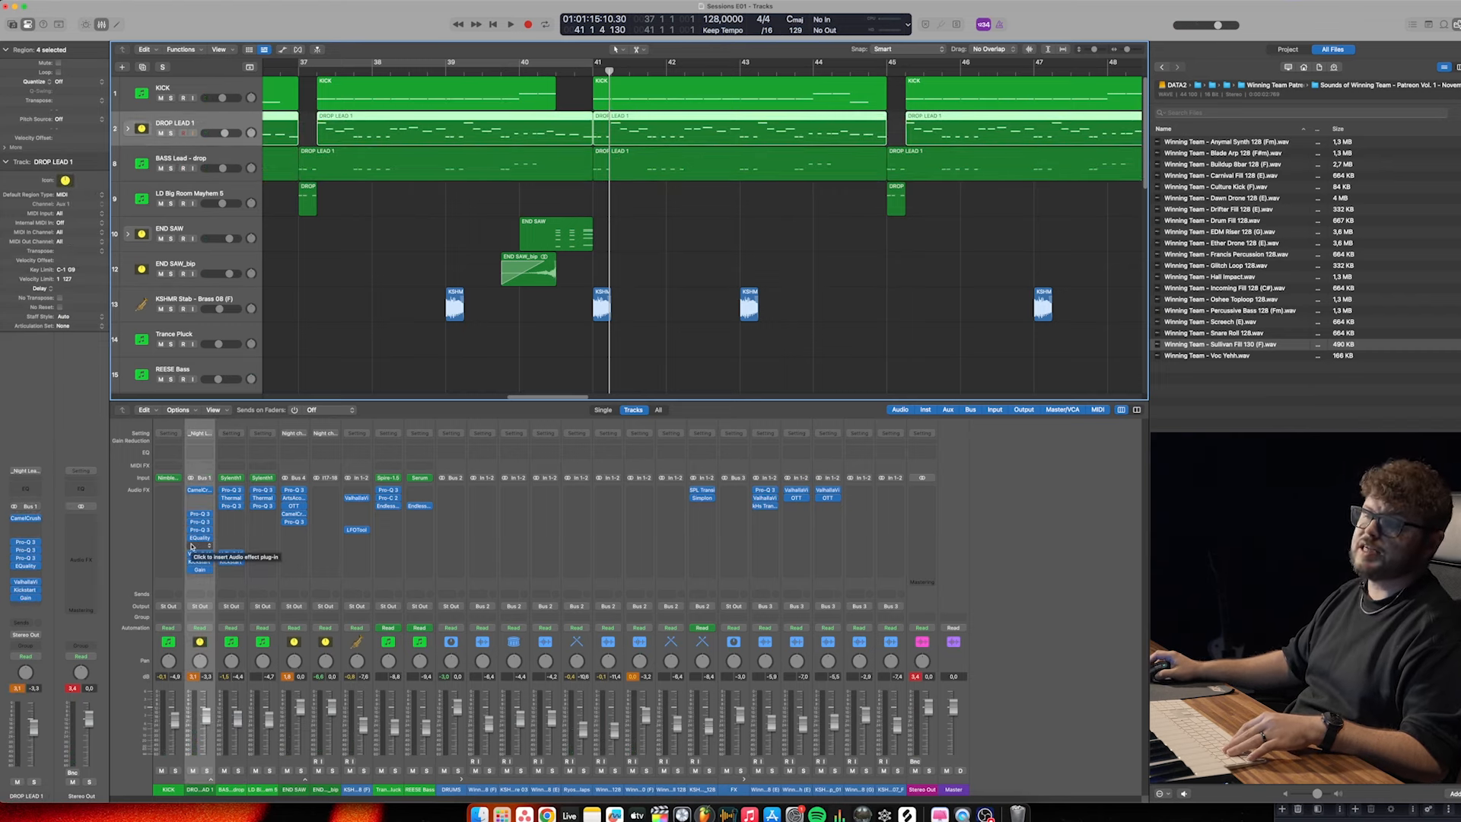
left_click(197, 546)
left_click(182, 515)
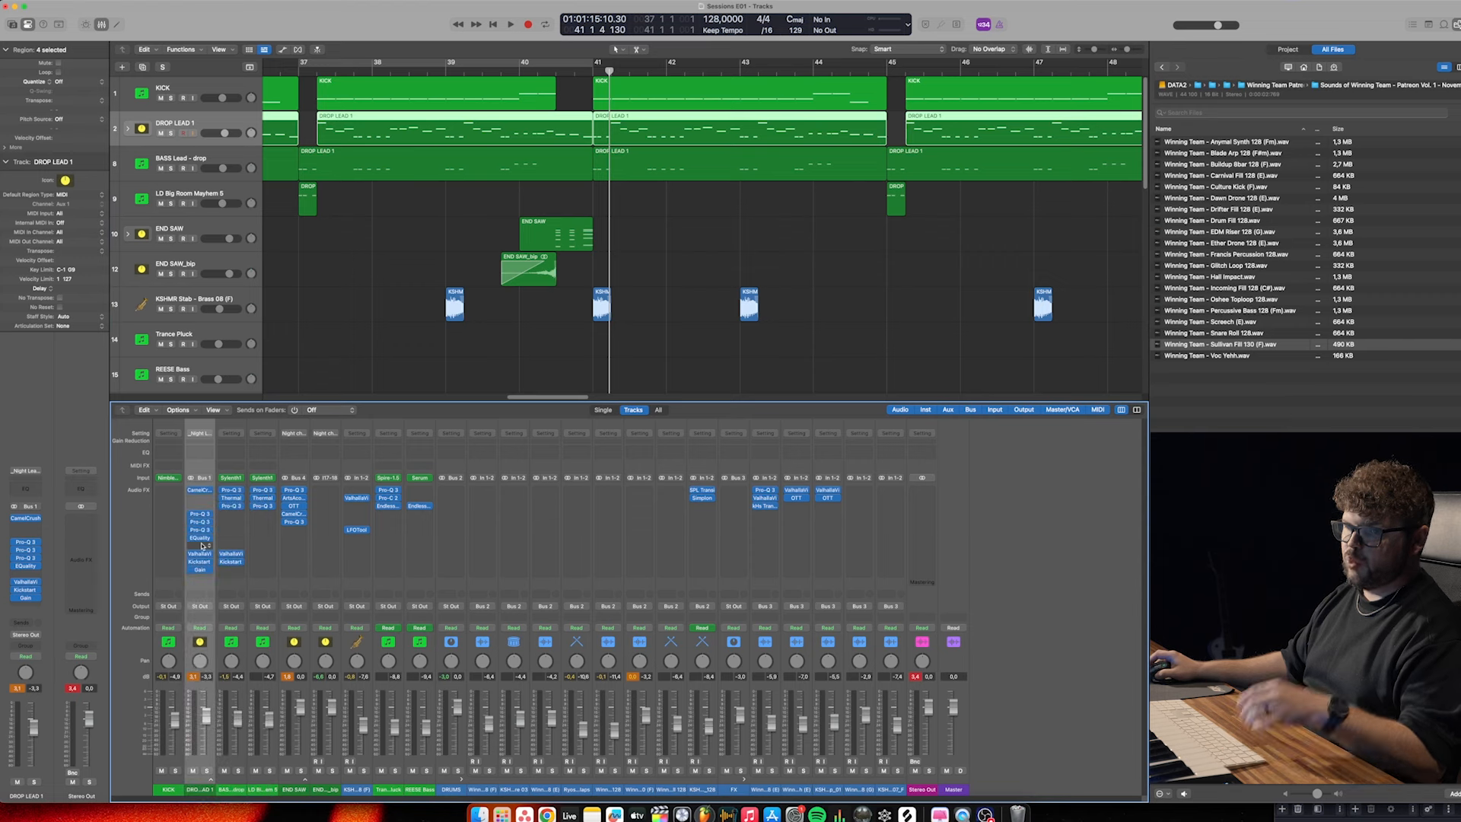
left_click(202, 545)
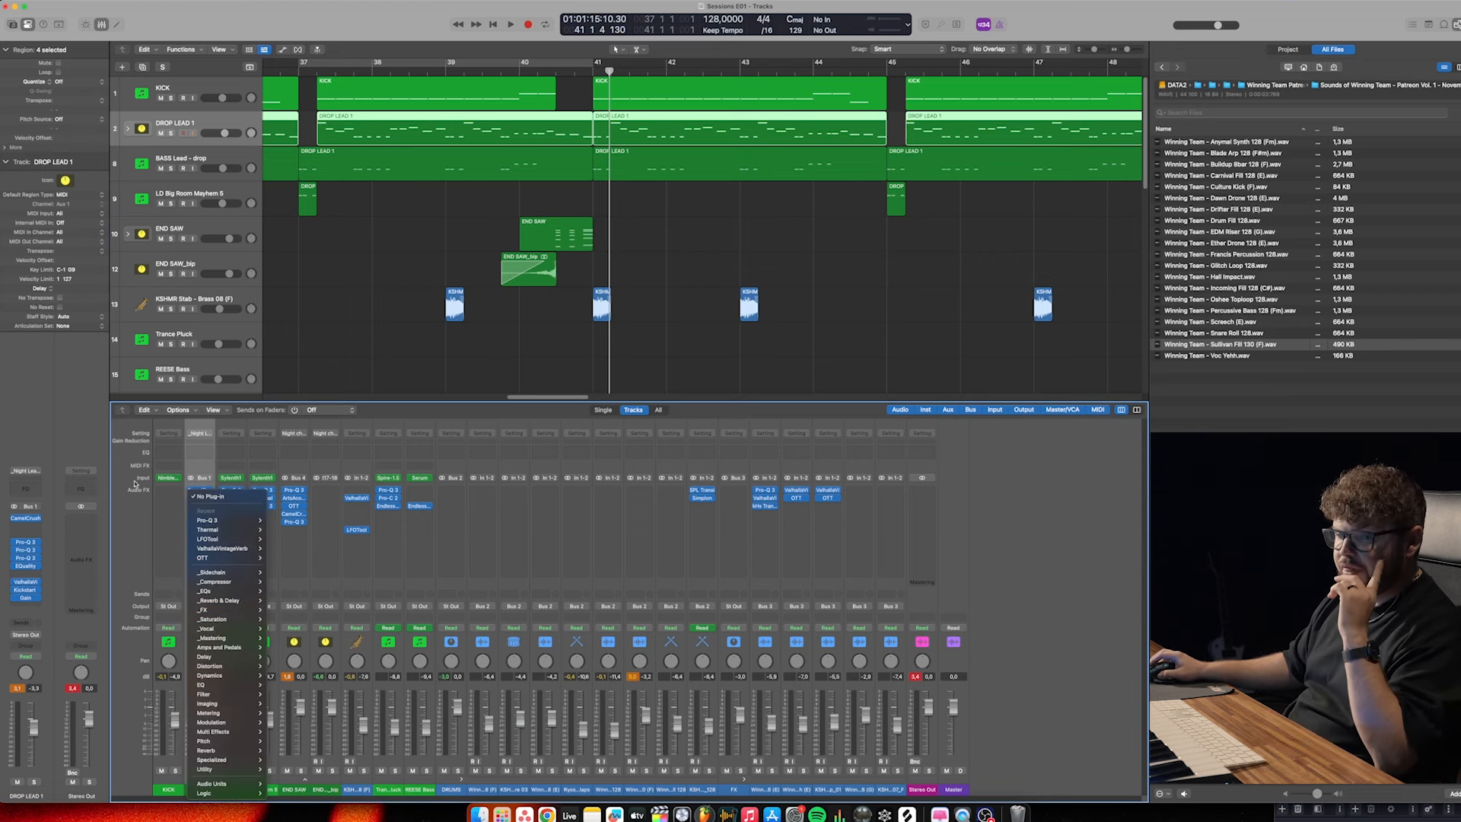
mouse_move(238, 784)
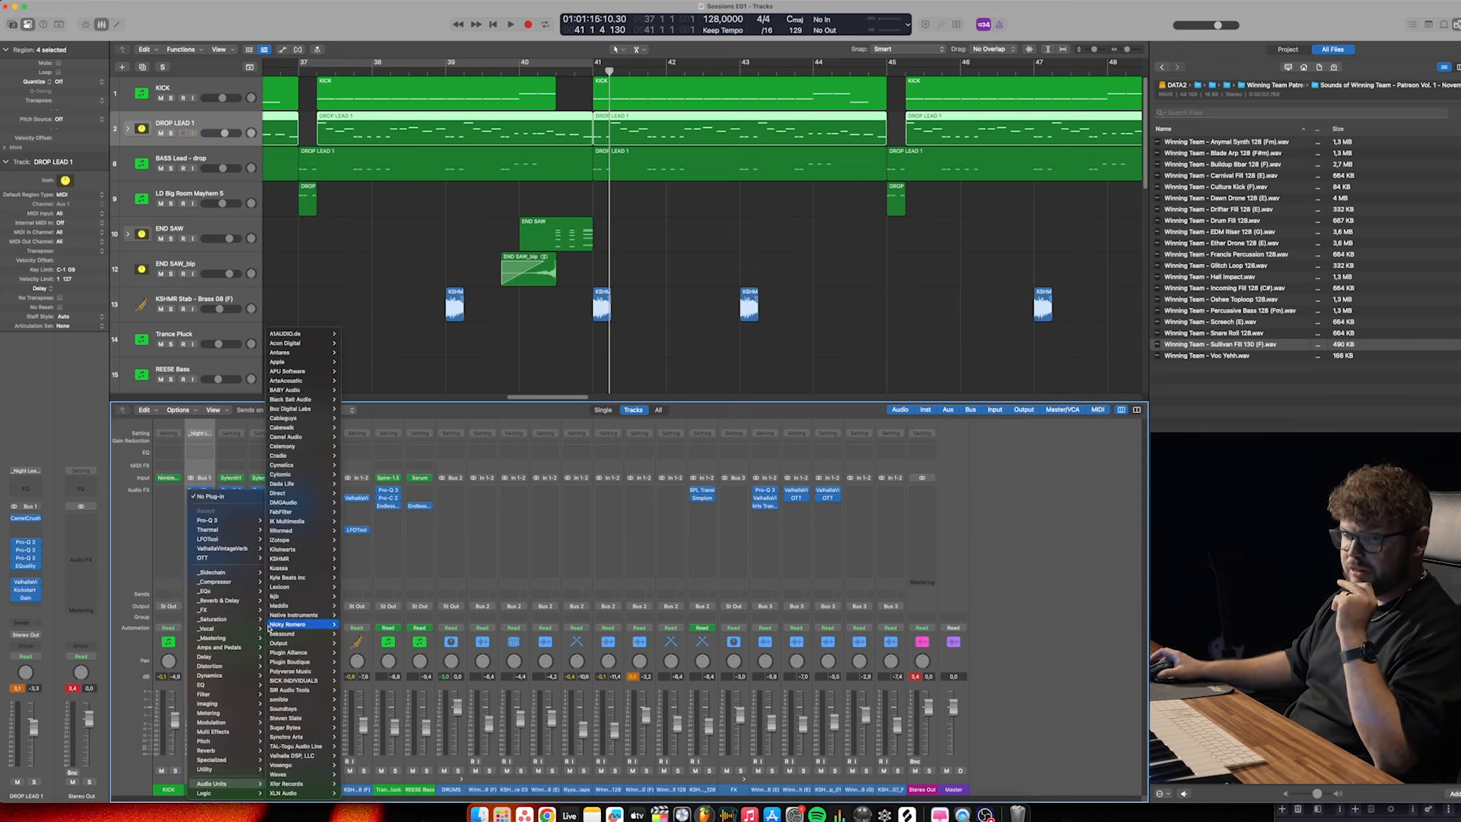
mouse_move(287, 514)
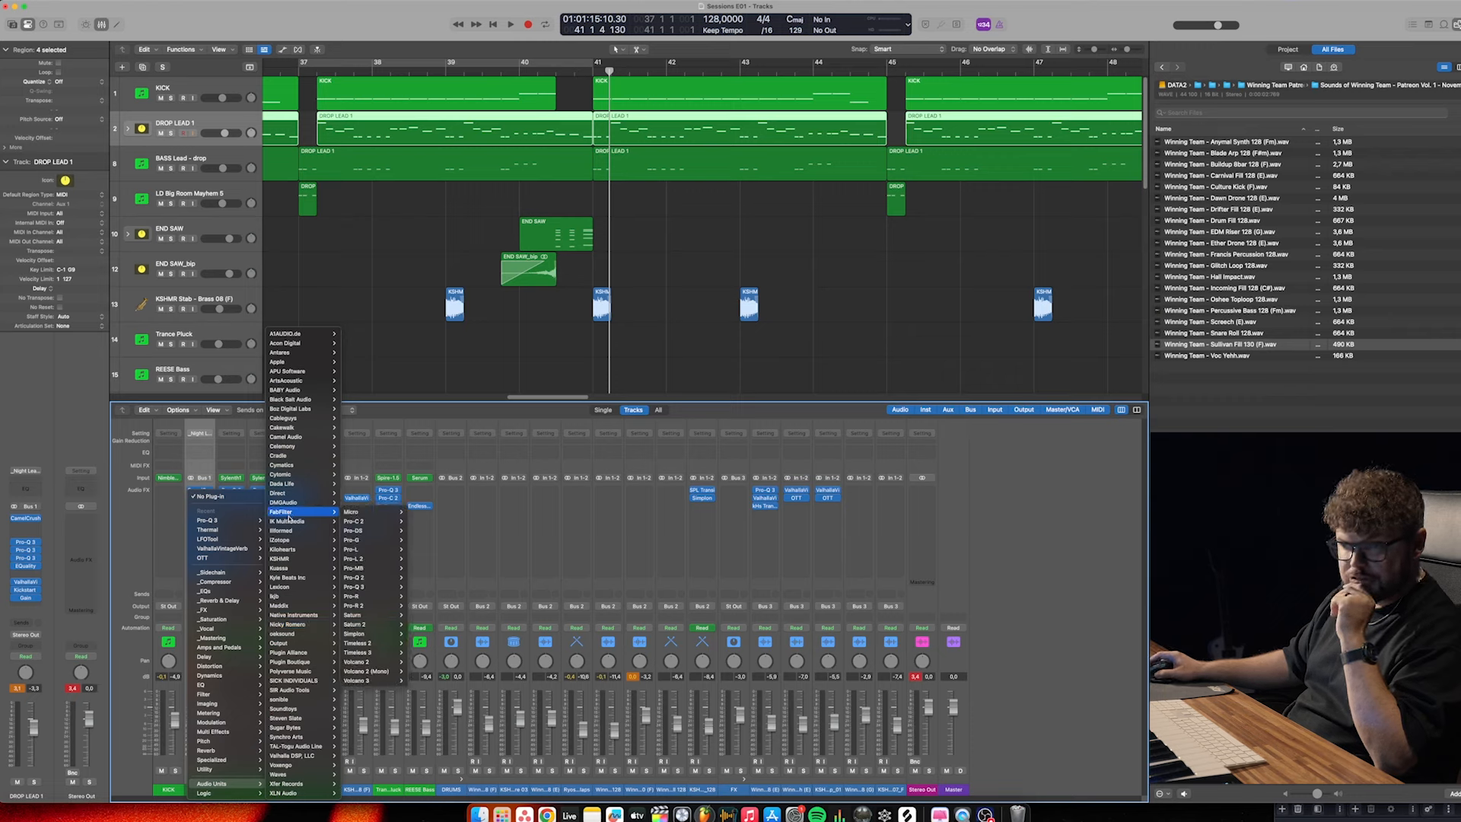
mouse_move(300, 484)
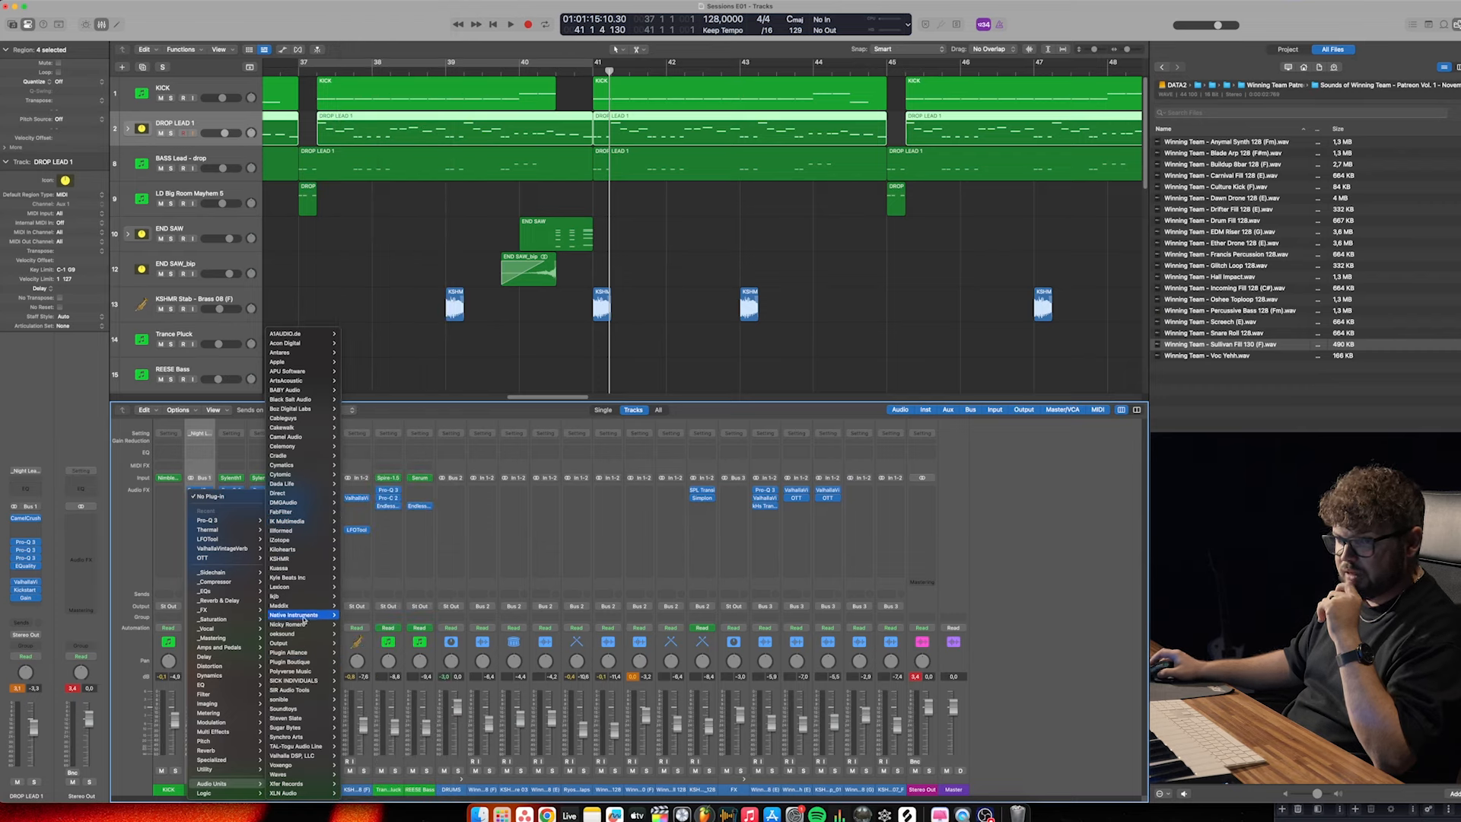
mouse_move(304, 549)
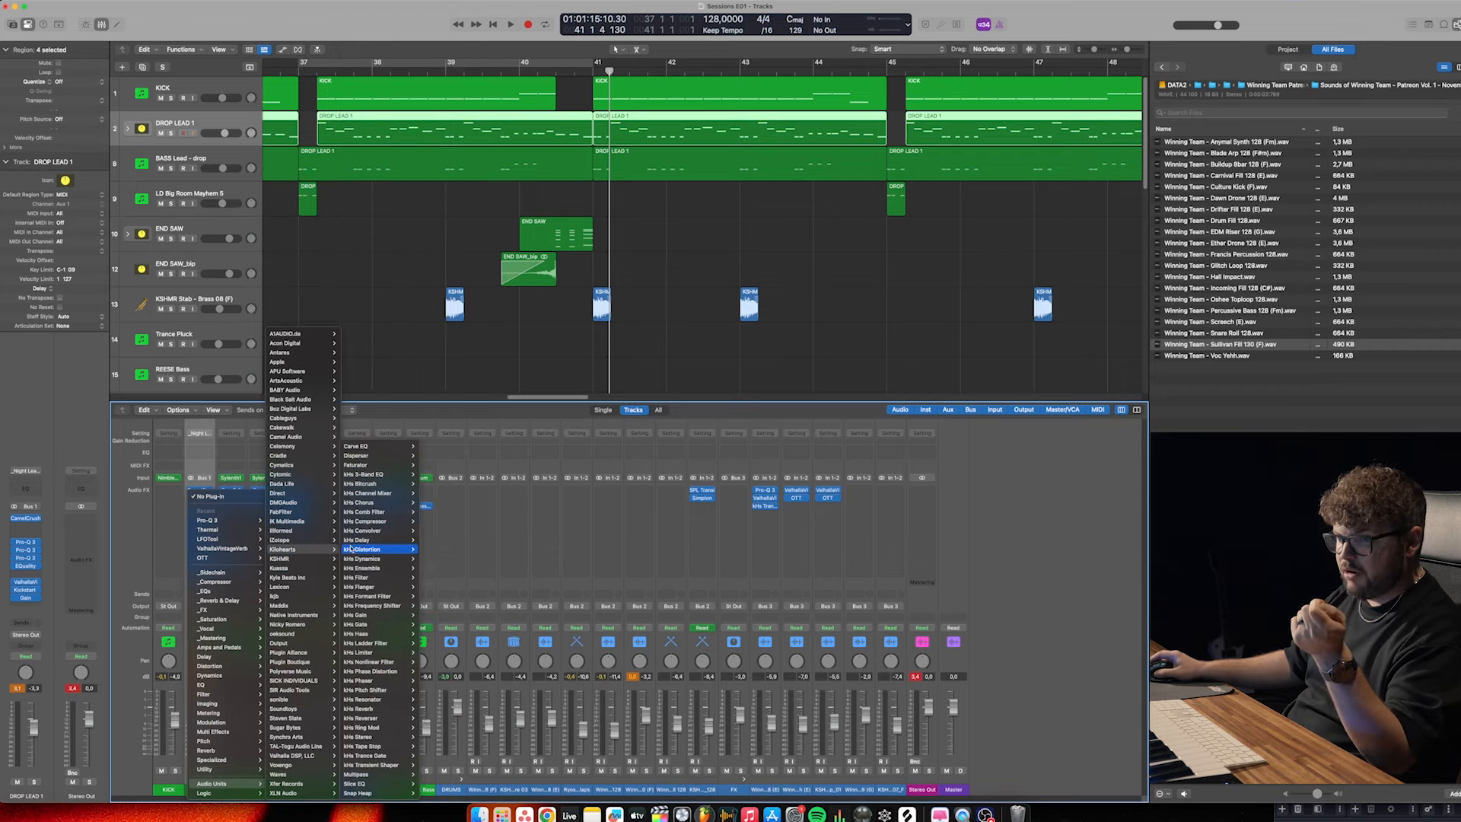
key("Escape")
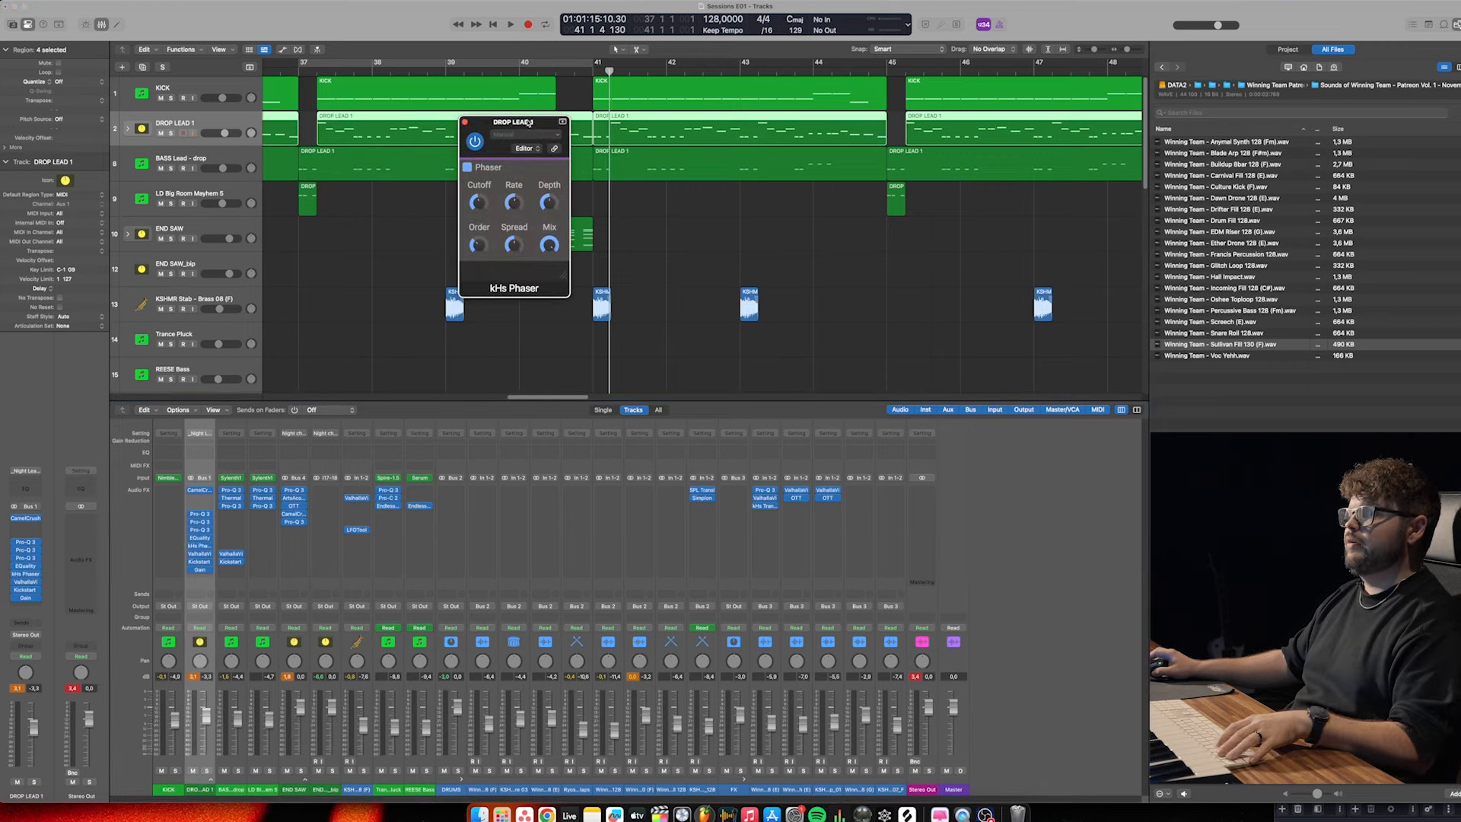
left_click_drag(513, 121, 746, 199)
Solo the DROP LEAD 1 track and play it from just before bar 40 to hear the phaser
key("super+Down")
key("super+Right")
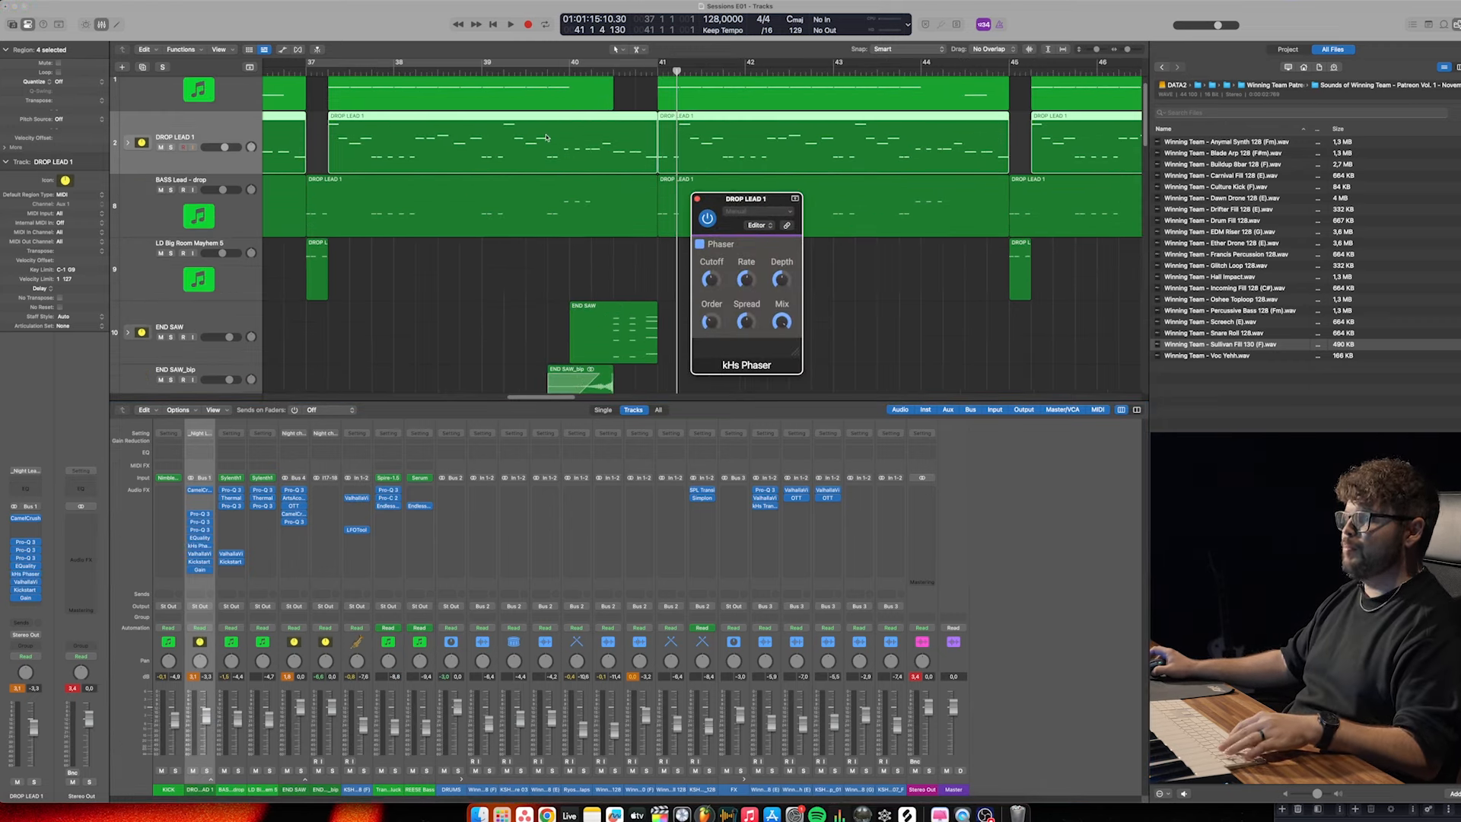
key("s")
double_click(565, 74)
key("space")
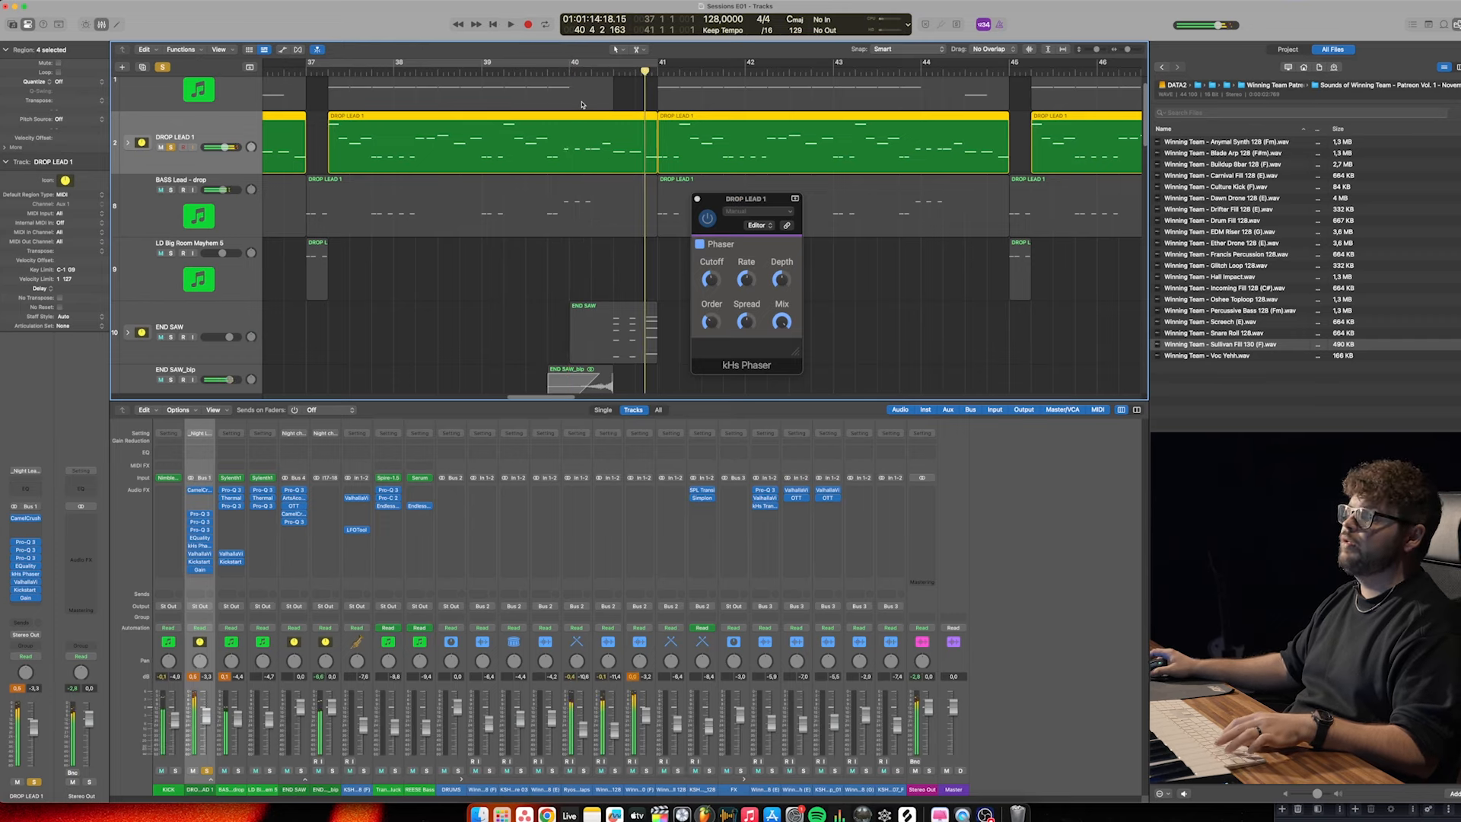
Show track automation and make the phaser's Mix the automated parameter on DROP LEAD 1
key("a")
left_click(781, 322)
scroll(616, 131, "left", 5)
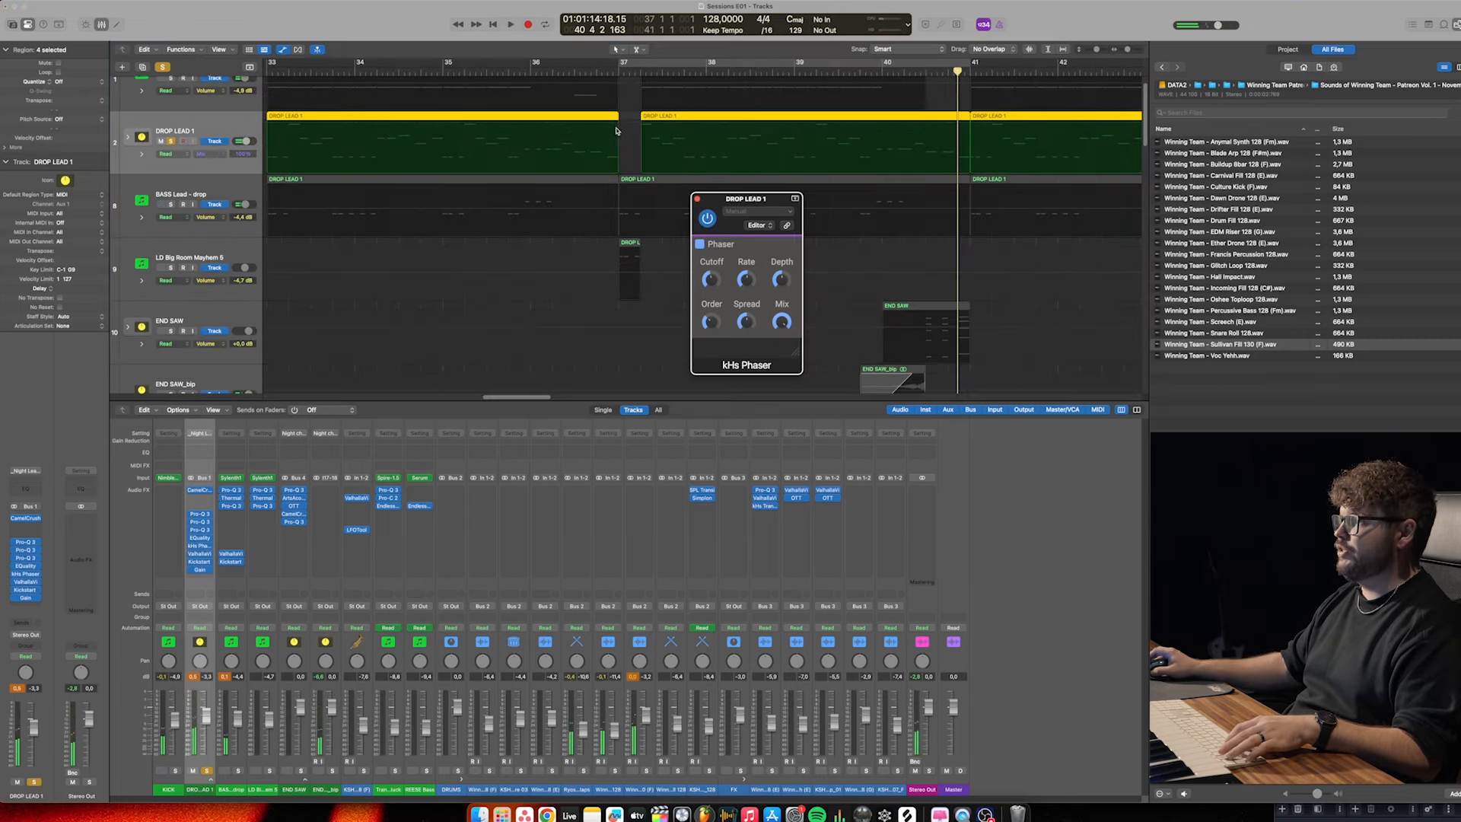
scroll(818, 140, "right", 5)
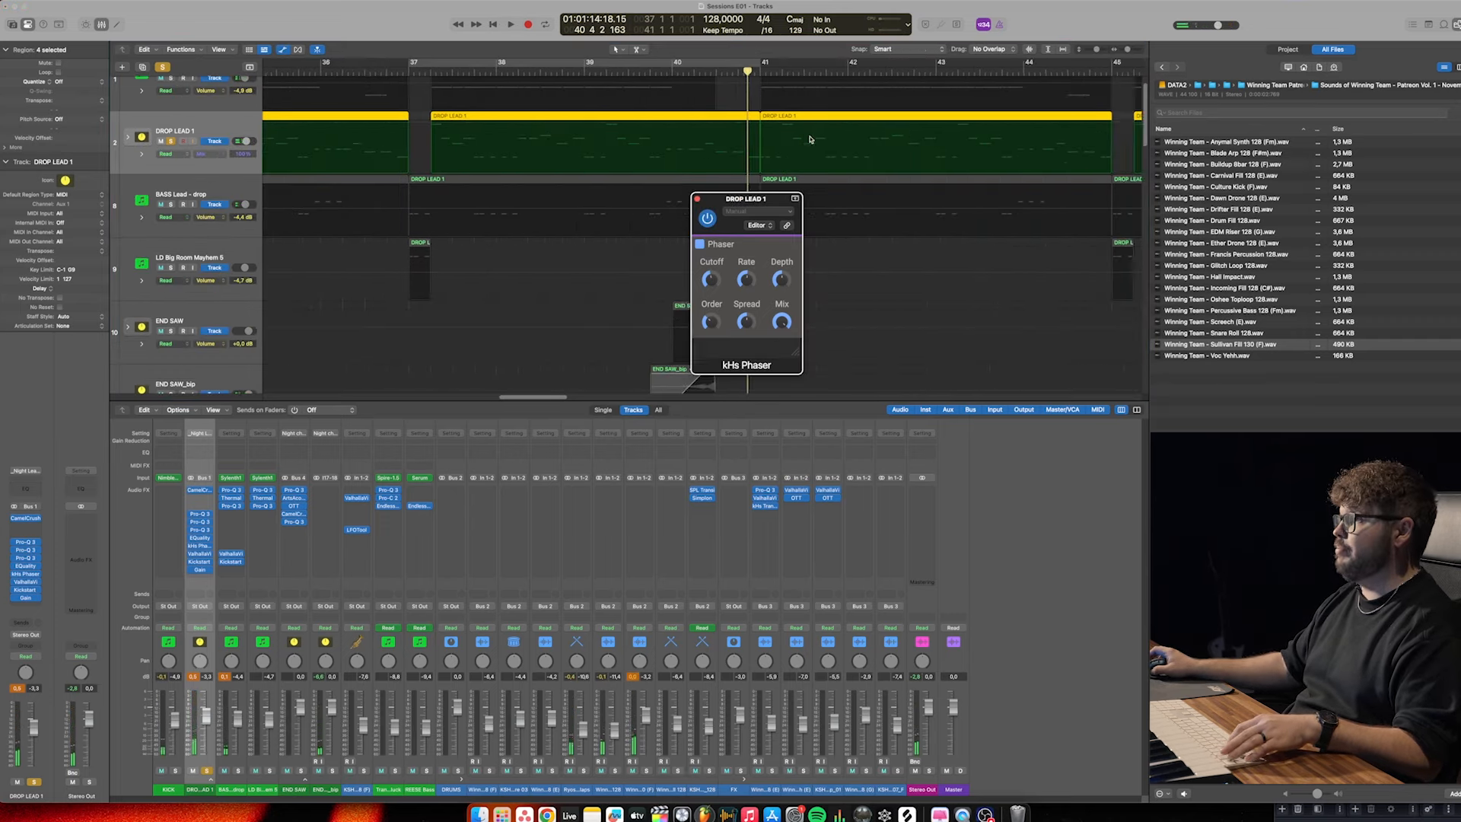
Draw a phaser Mix ramp on DROP LEAD 1 from 0% at bar 40 to 100% at bar 41, dropping back to 0% there
left_click(659, 128)
left_click(663, 124)
key("super+Right")
key("super+Right")
key("super+Right")
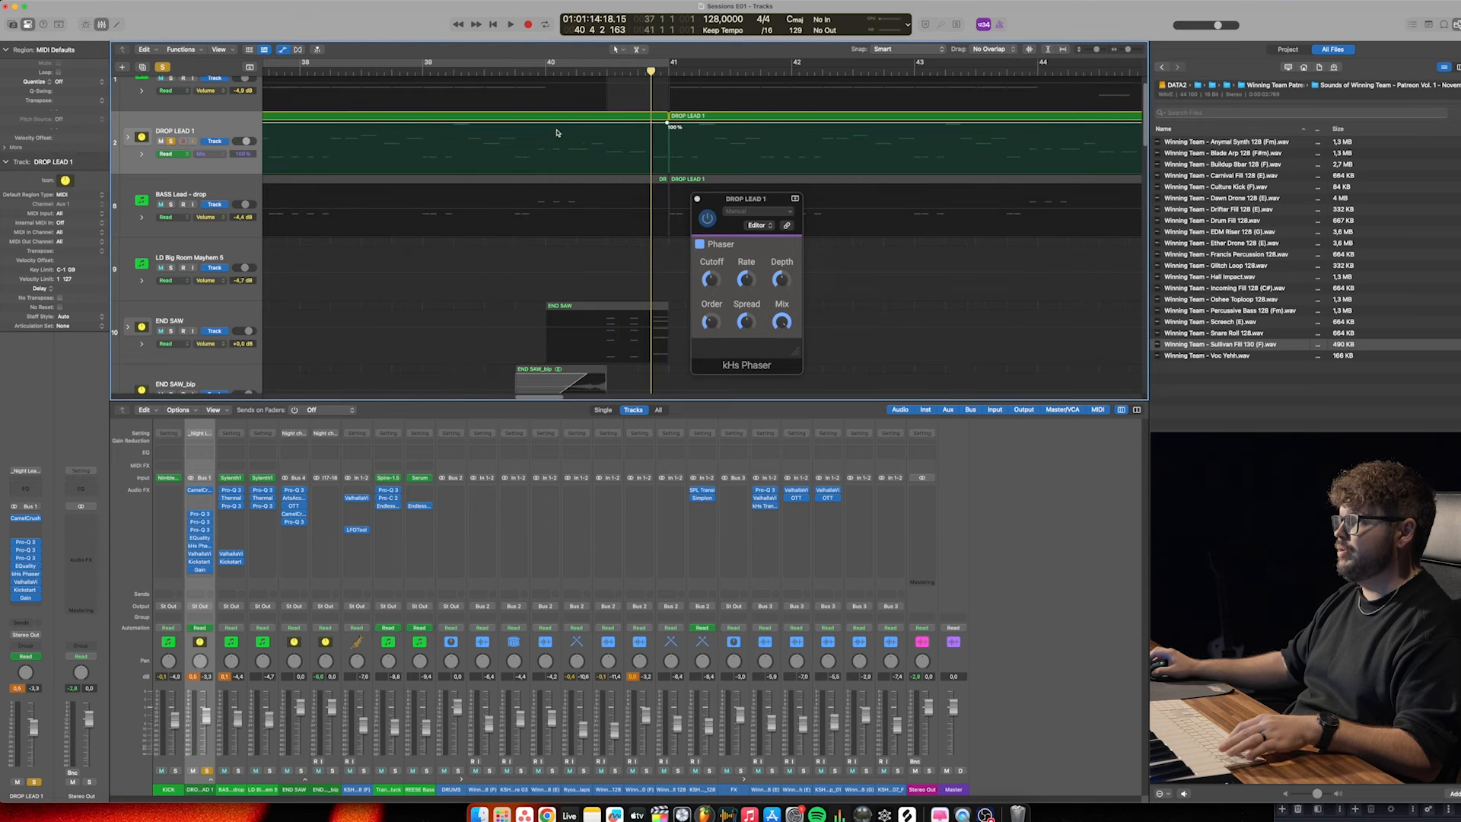
left_click_drag(541, 123, 542, 171)
left_click(670, 124)
left_click_drag(669, 124, 676, 255)
Add a raised midpoint to the phaser Mix ramp between beats 40.2 and 40.3 and play the result from bar 39
key("super+Right")
key("super+Right")
key("super+Right")
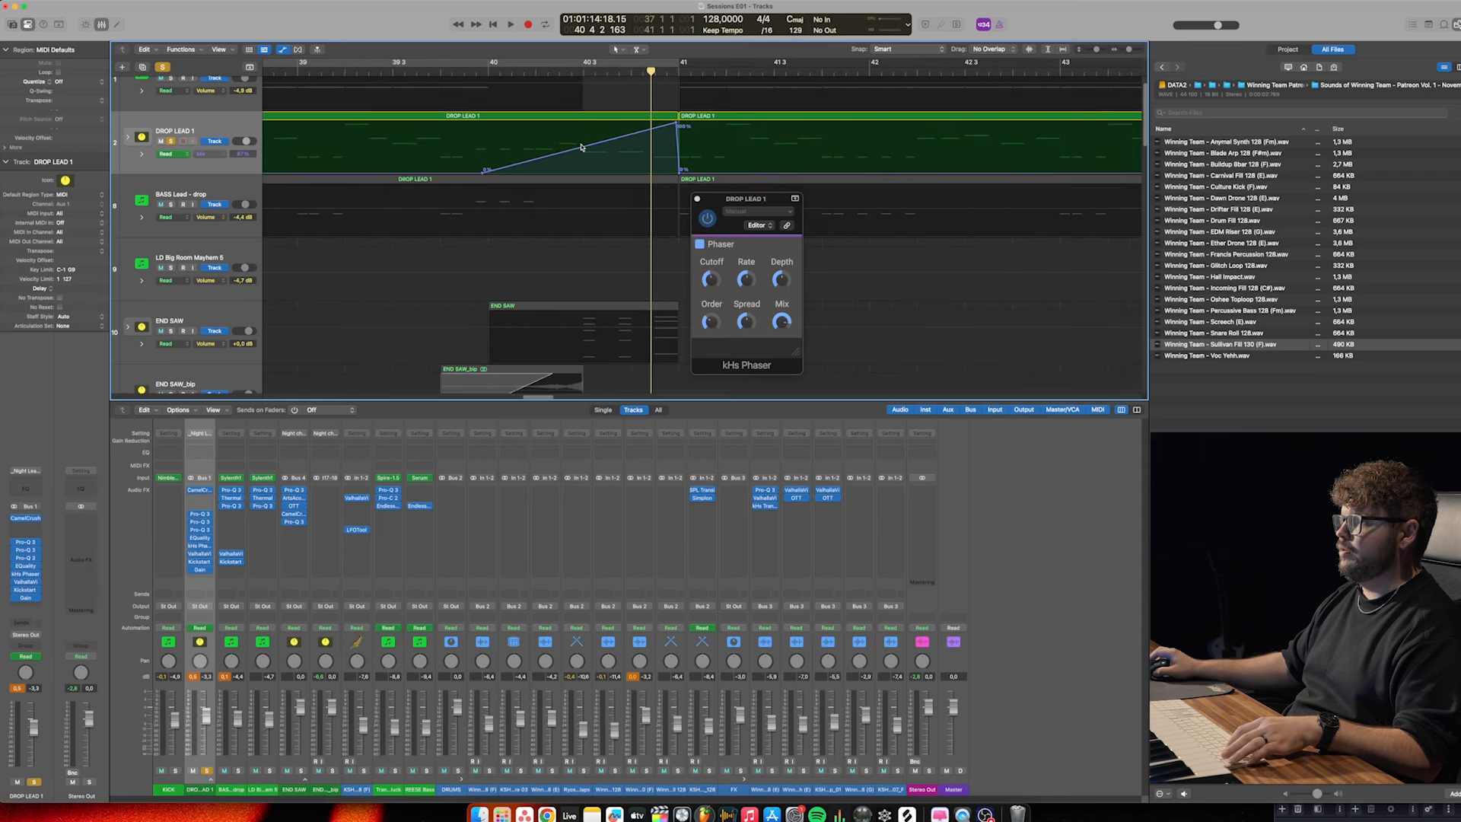
left_click_drag(579, 150, 558, 141)
left_click(423, 73)
key("space")
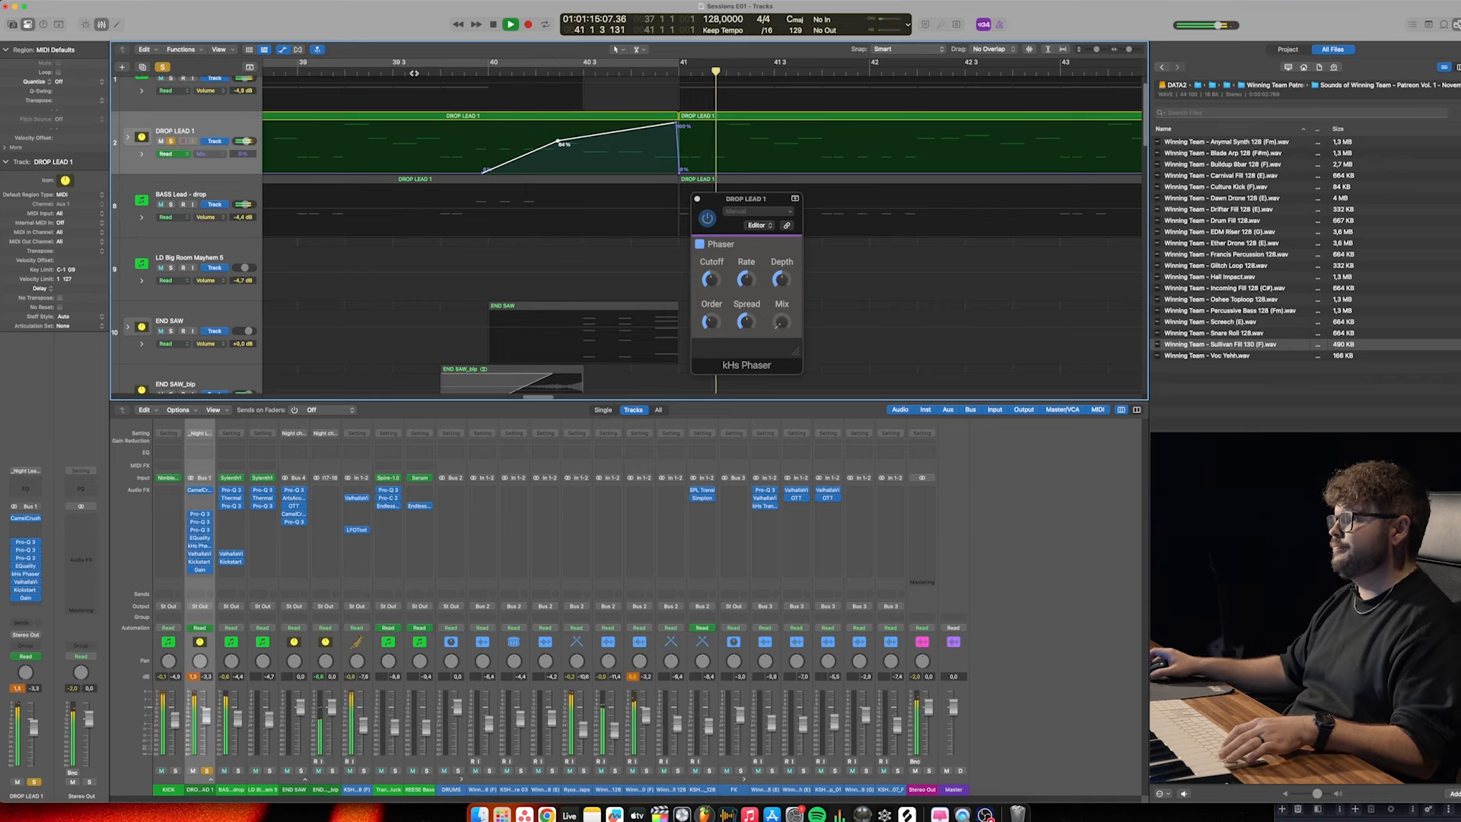
Hide the track automation and clear the solo so the phaser build plays with the full drop
key("space")
key("a")
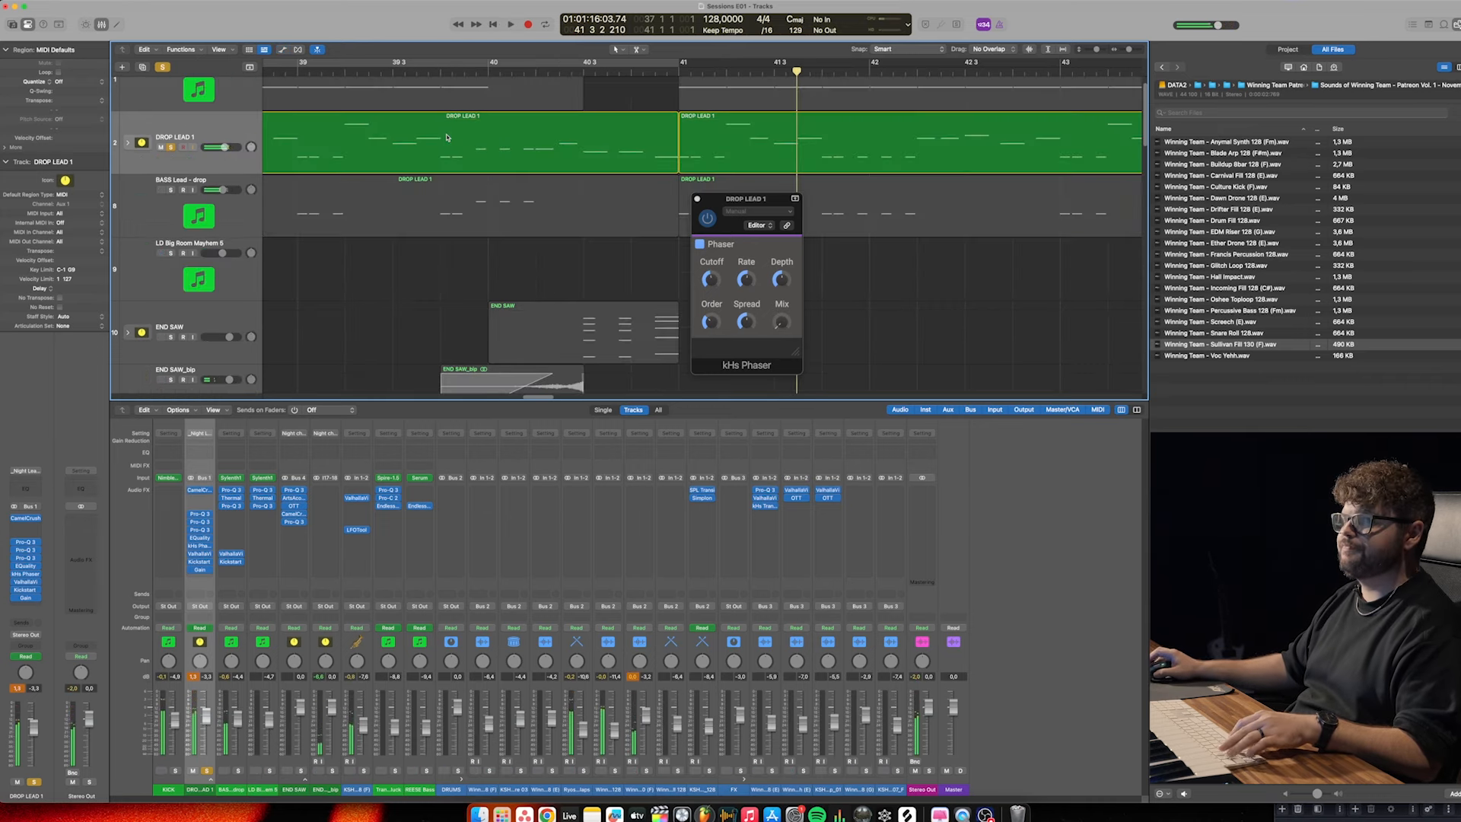
left_click(162, 69)
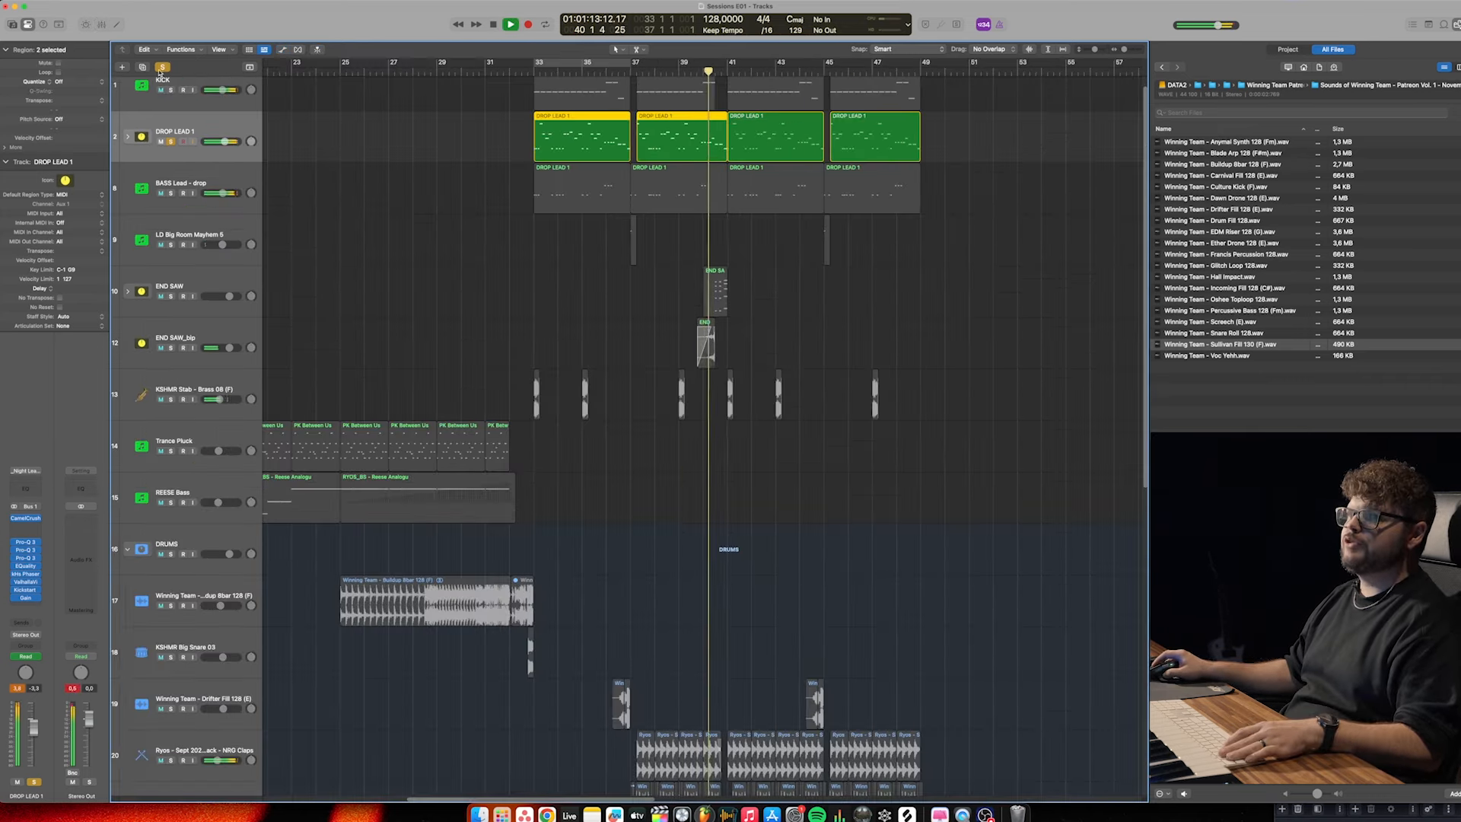
left_click(162, 67)
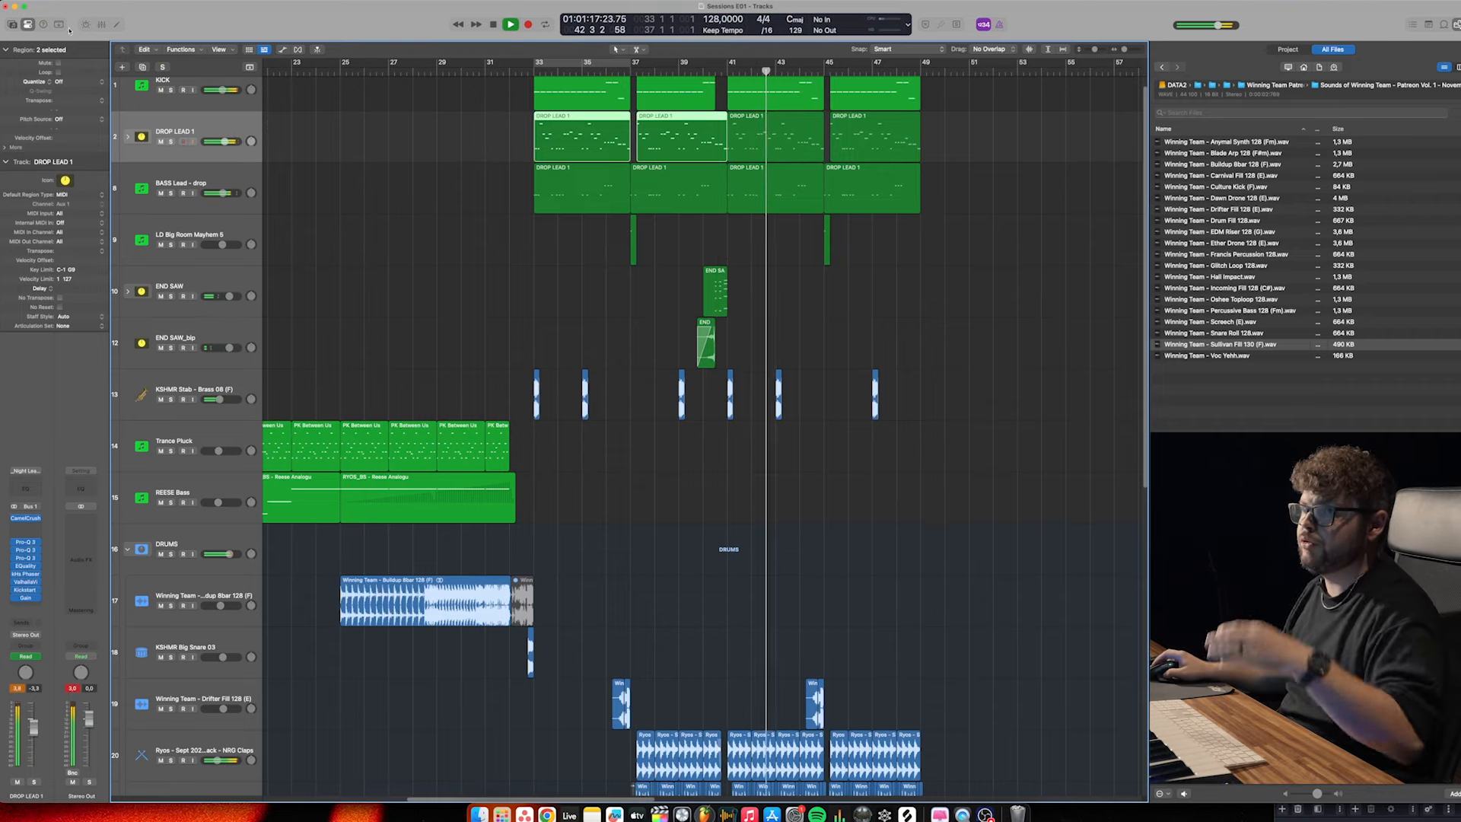
Create a new software instrument track and place it directly below the END SAW_bip track
left_click(120, 69)
key("Return")
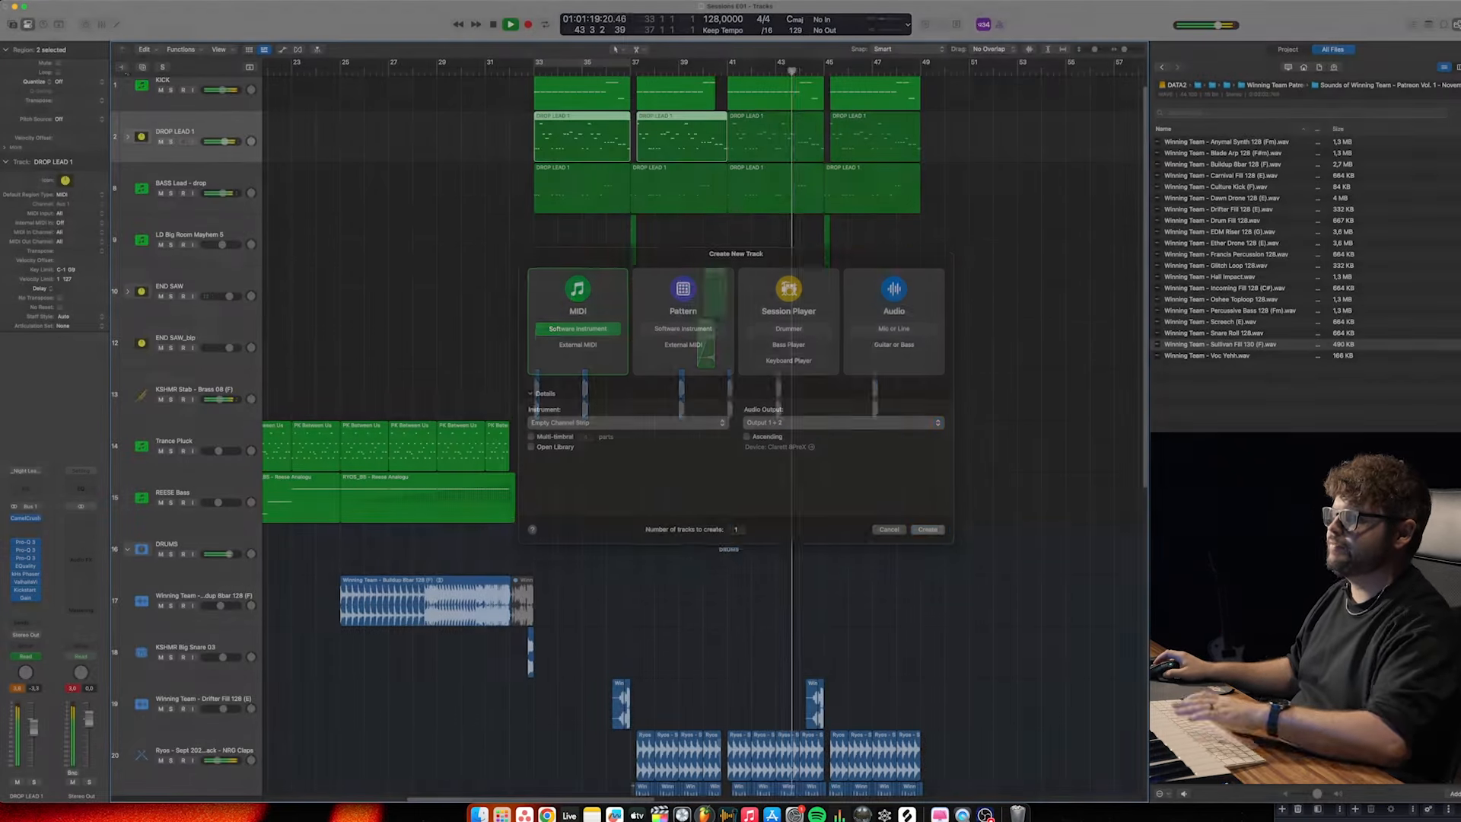
key("space")
left_click_drag(216, 174, 243, 402)
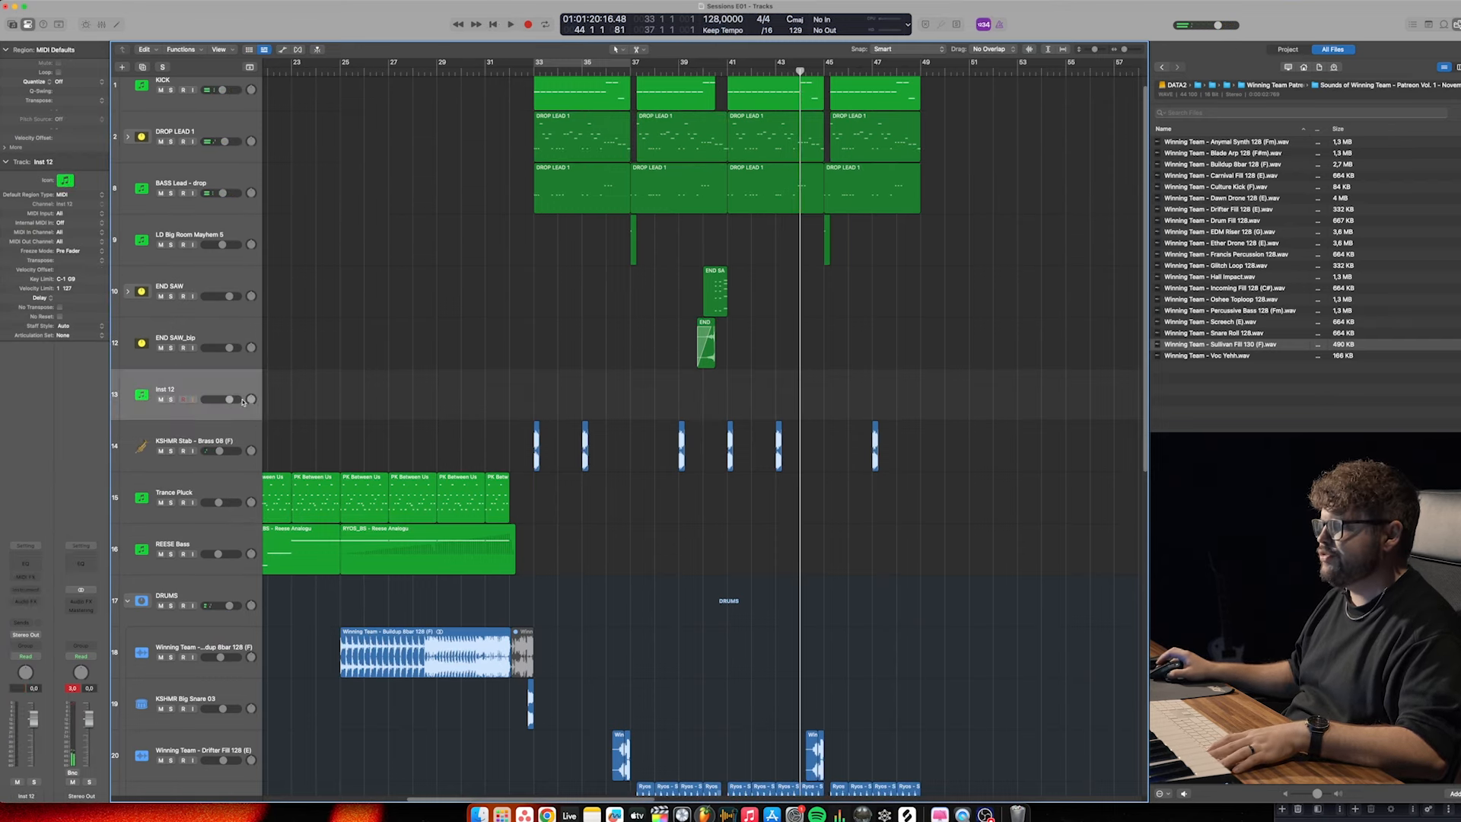
Load the Sylenth1 synth on the new instrument track and open its plug-in window
left_click(23, 591)
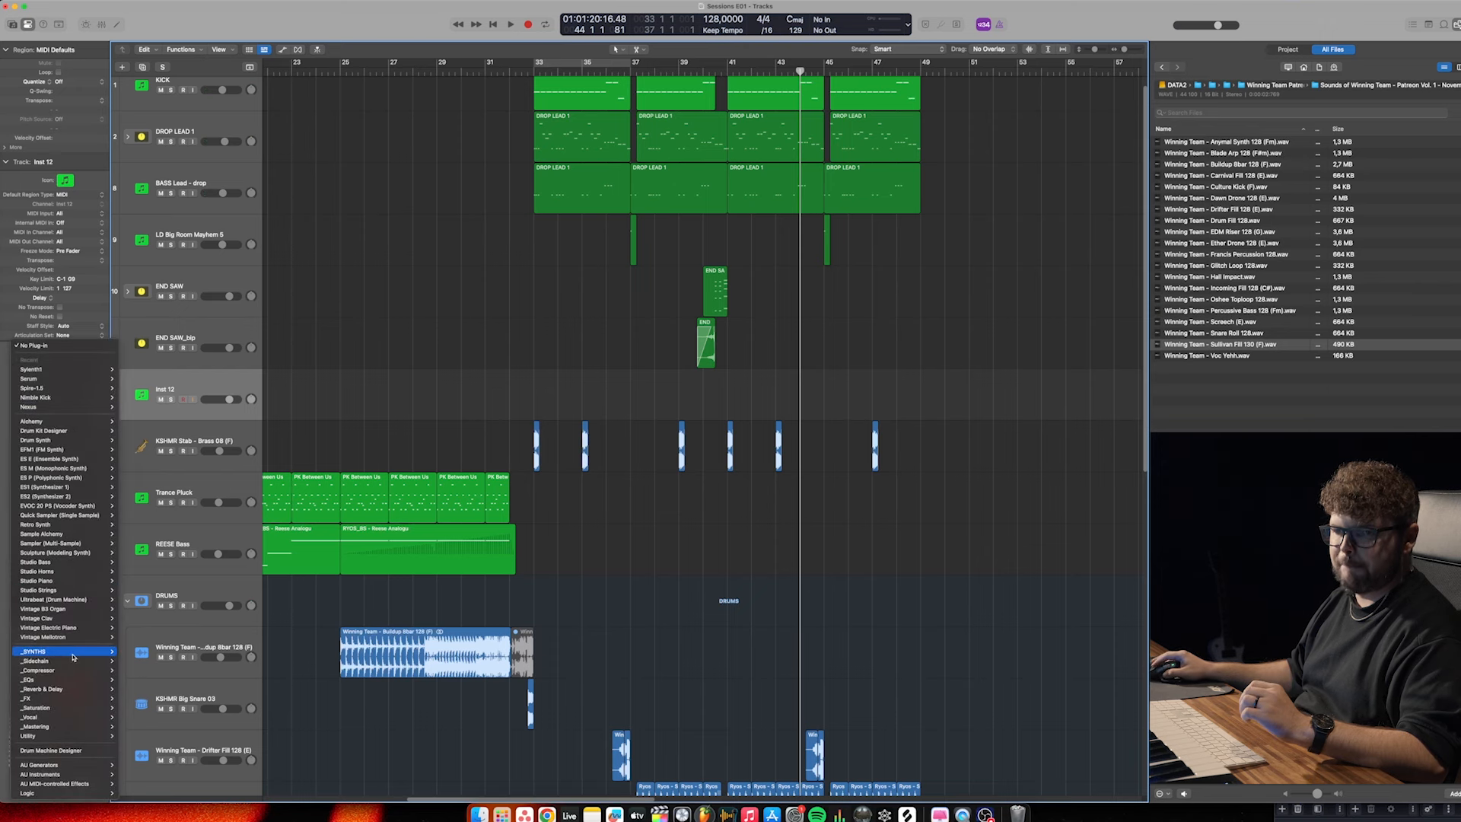
mouse_move(75, 654)
mouse_move(164, 685)
left_click(223, 675)
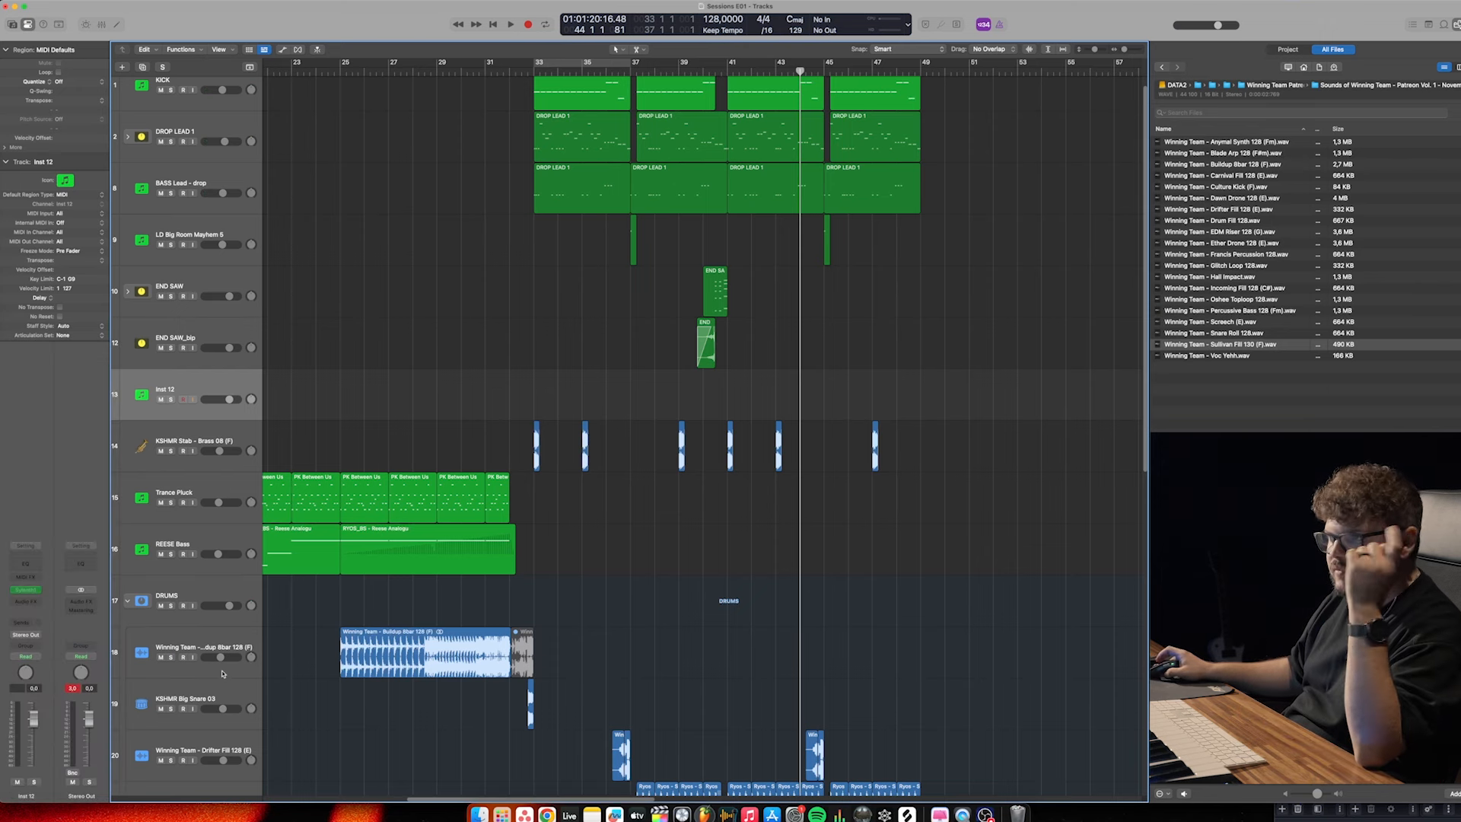
left_click(26, 591)
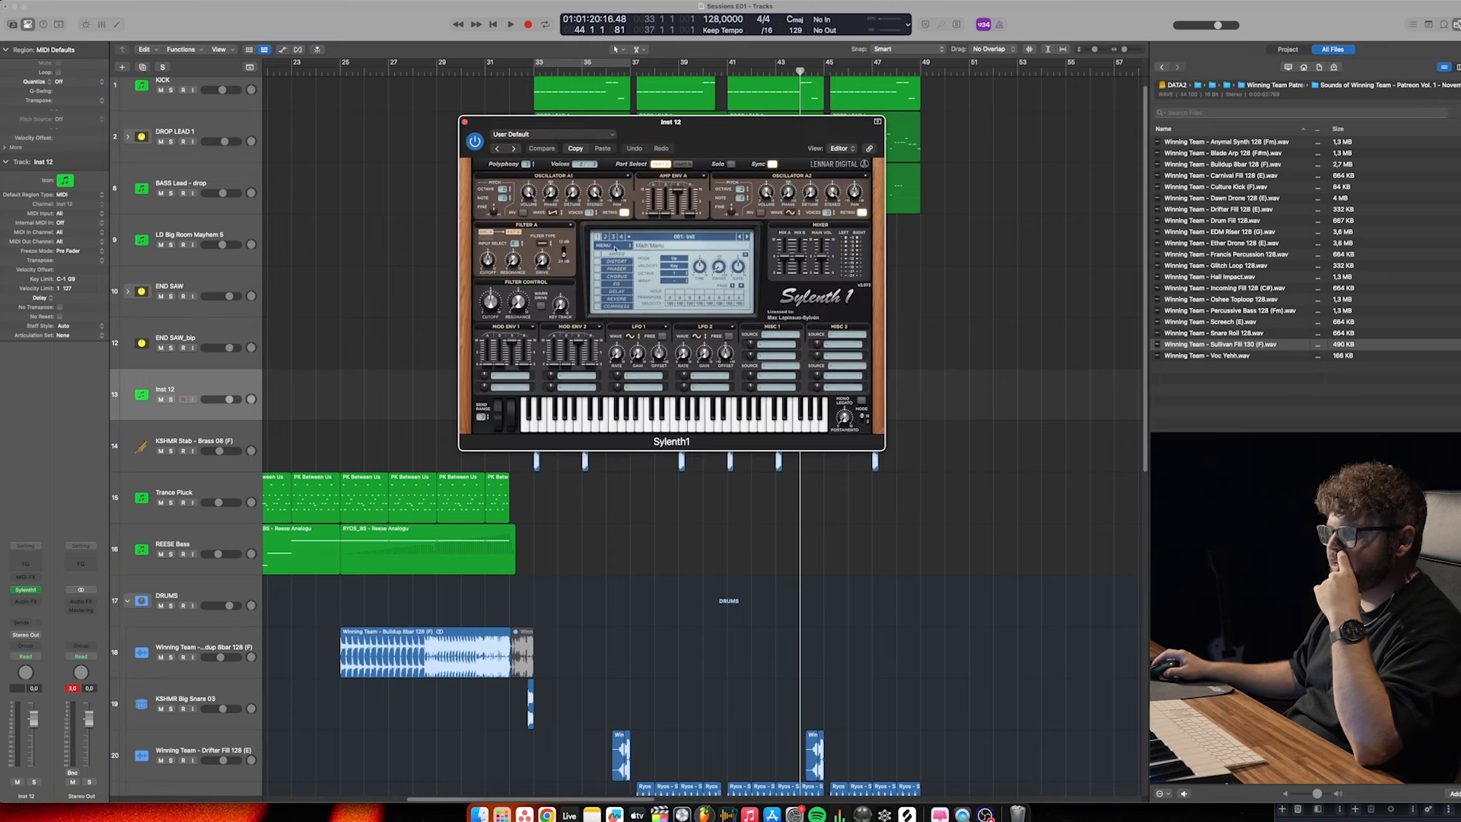
Load a soundset from Sylenth1's factory bank collection and choose the preset PLUCK - Hardwell Signature
left_click(615, 248)
mouse_move(647, 263)
mouse_move(739, 272)
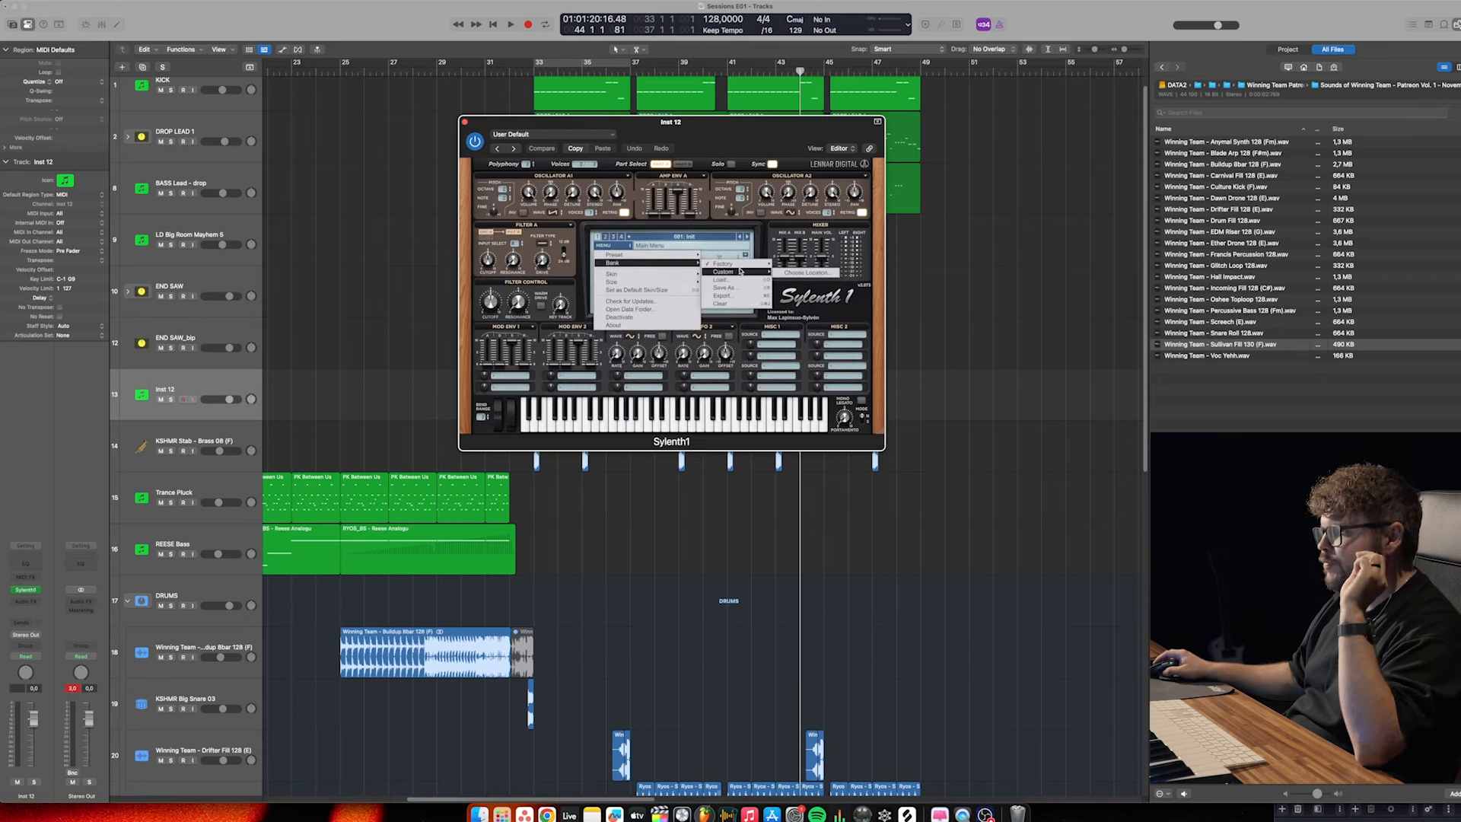
mouse_move(805, 264)
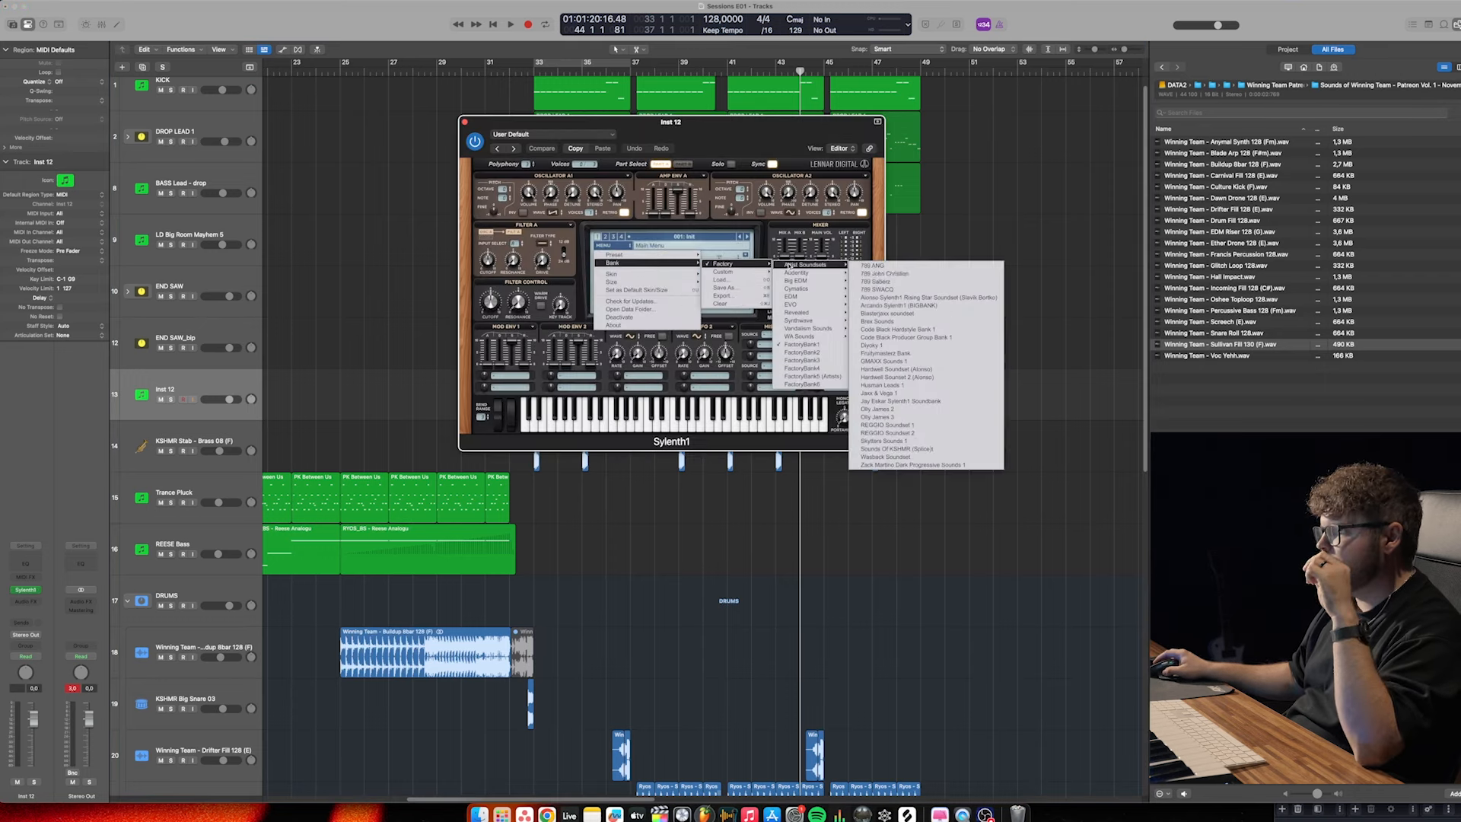
left_click(907, 385)
left_click(692, 237)
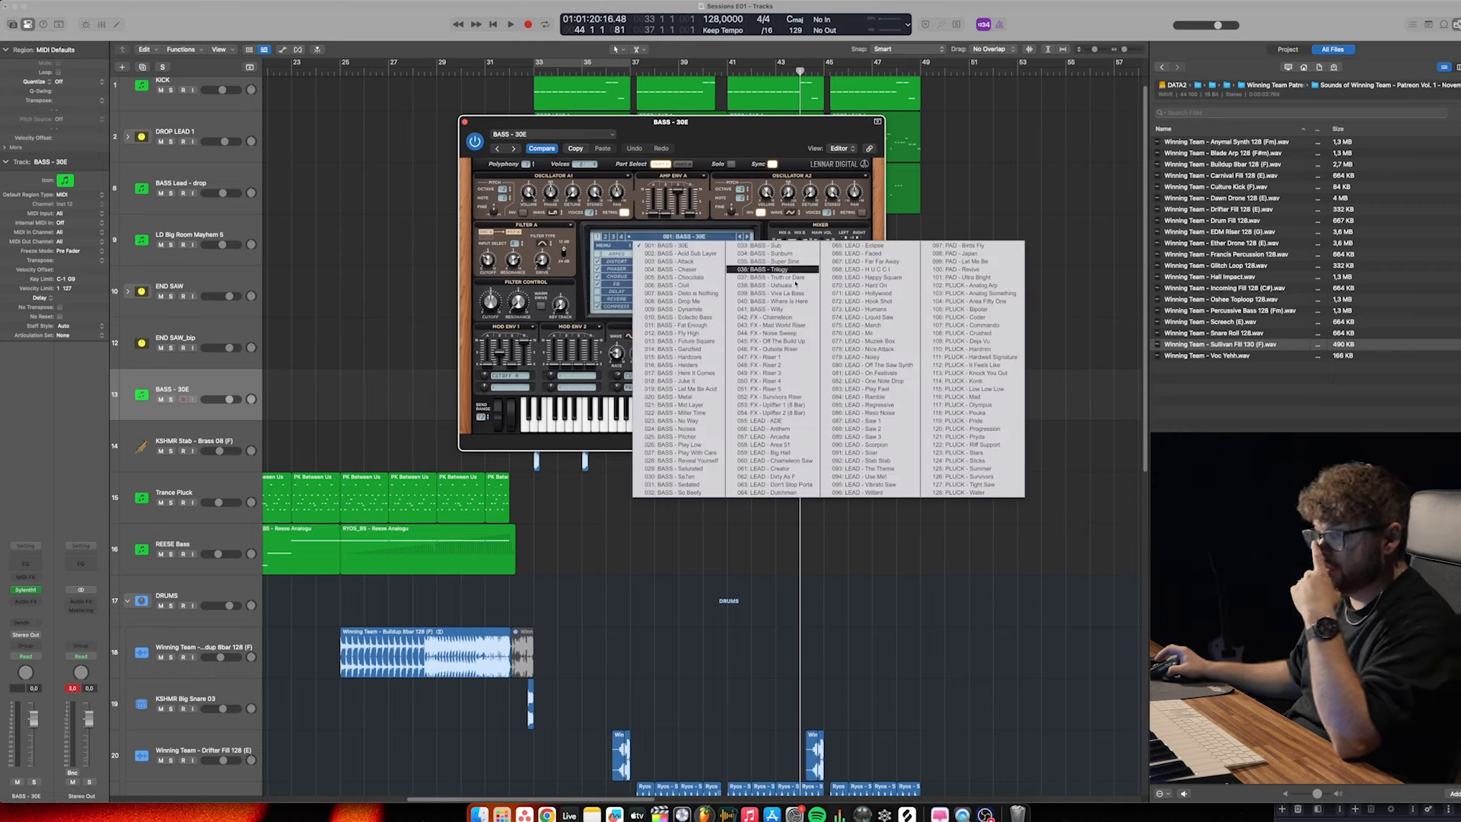
left_click(995, 359)
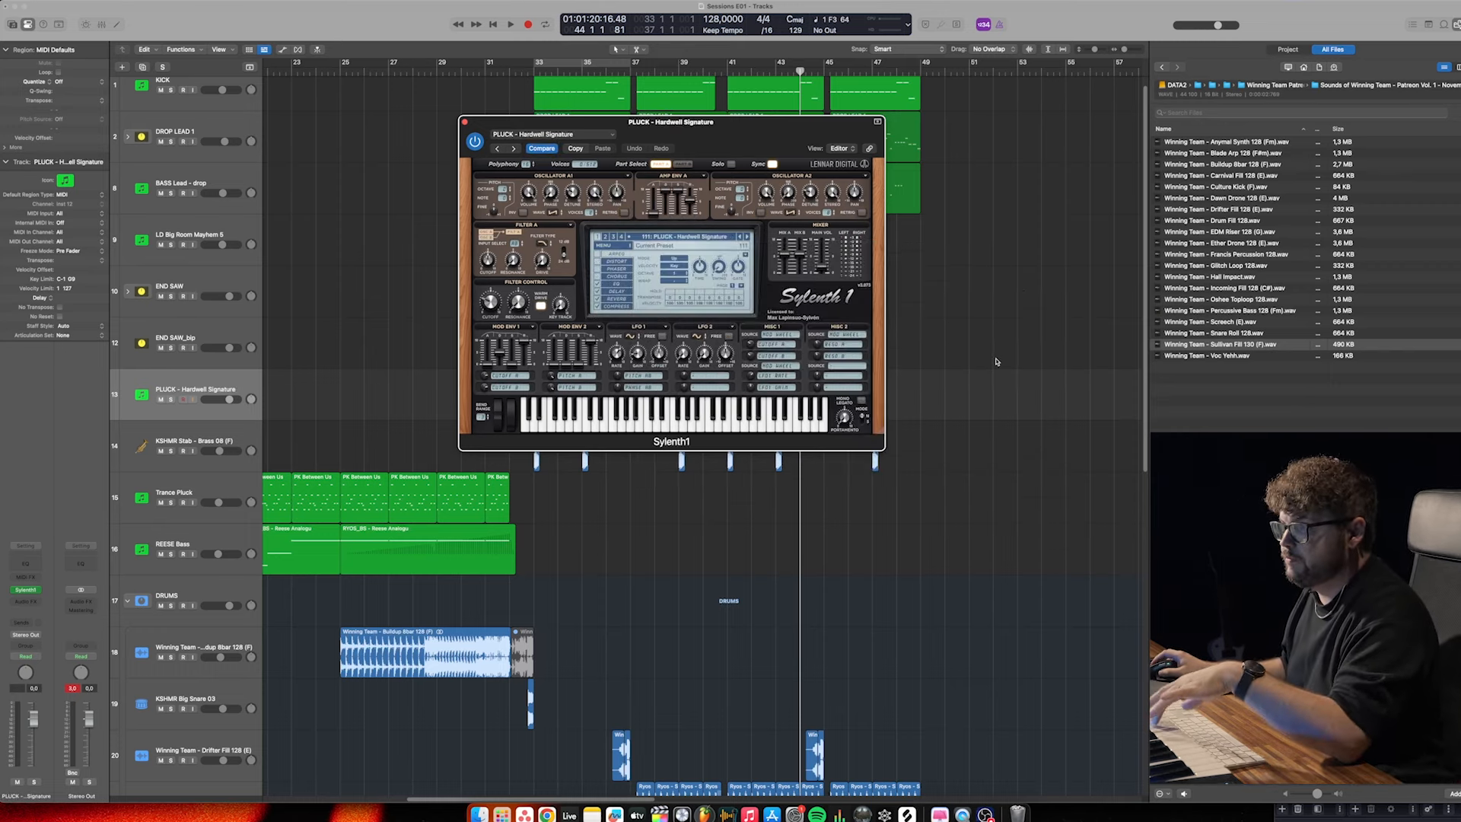
Switch the Sylenth1 preset to PLUCK - It Feels Like and move the plug-in window aside from the arrangement
left_click(746, 237)
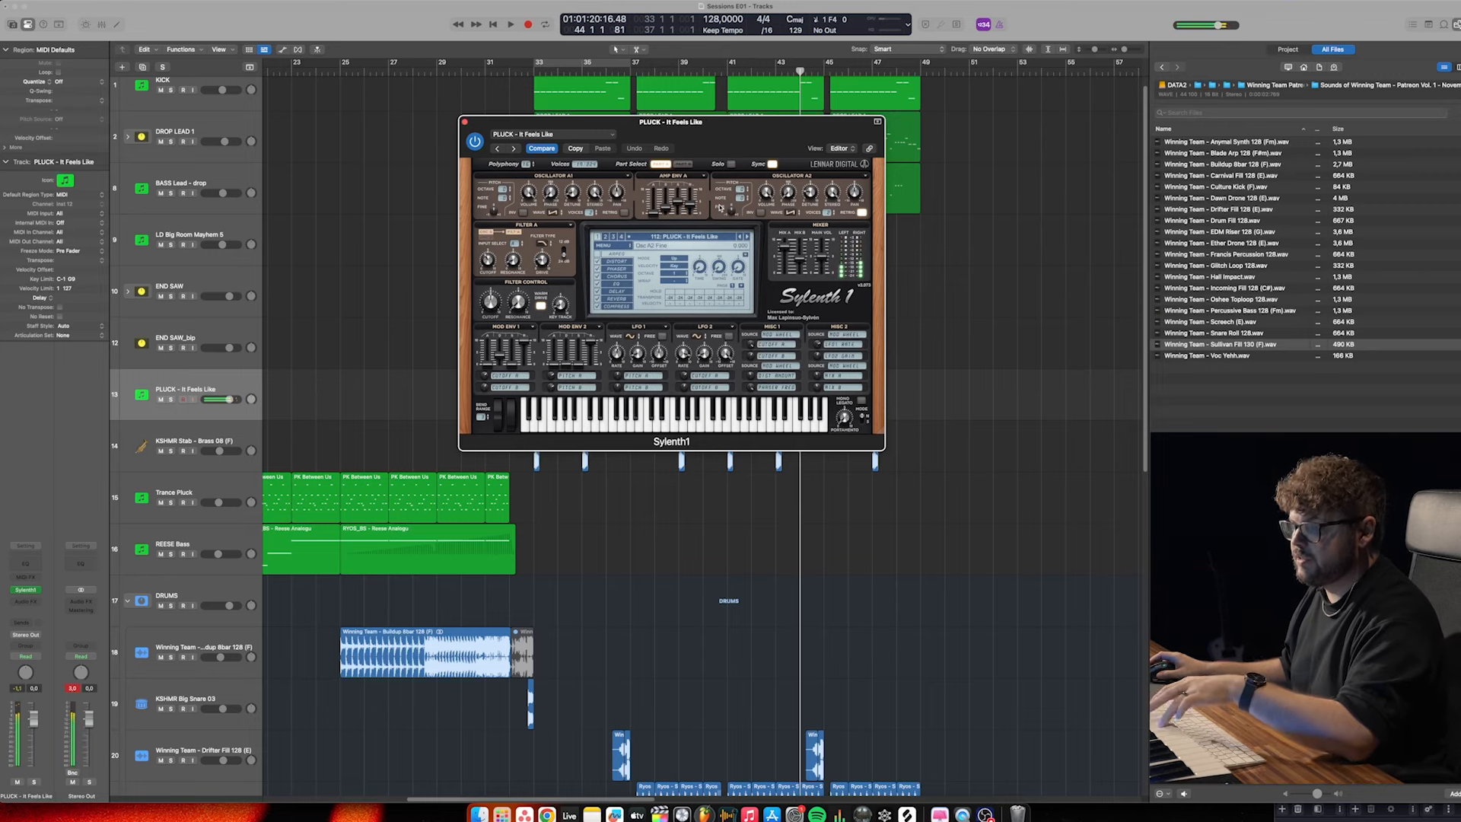
left_click_drag(541, 120, 948, 203)
Create an empty four-bar MIDI region on the pluck track from bar 41 to bar 45 and open it in the Piano Roll
key("super+Right")
key("super+Right")
key("super+Right")
key("super+Right")
key("super+Right")
key("super+Right")
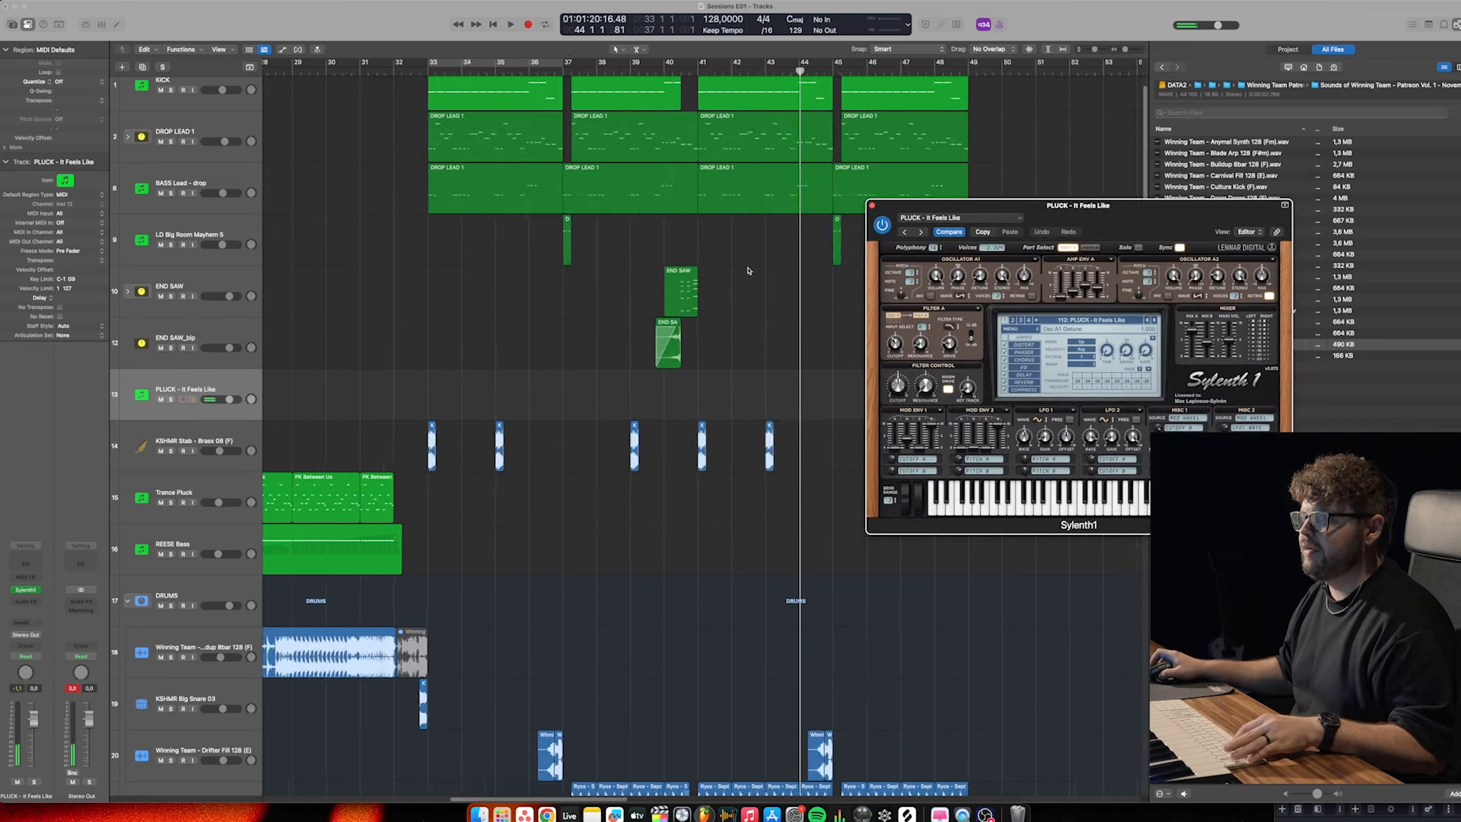
scroll(747, 271, "right", 5)
scroll(747, 271, "left", 5)
key("super+Left")
key("super+Left")
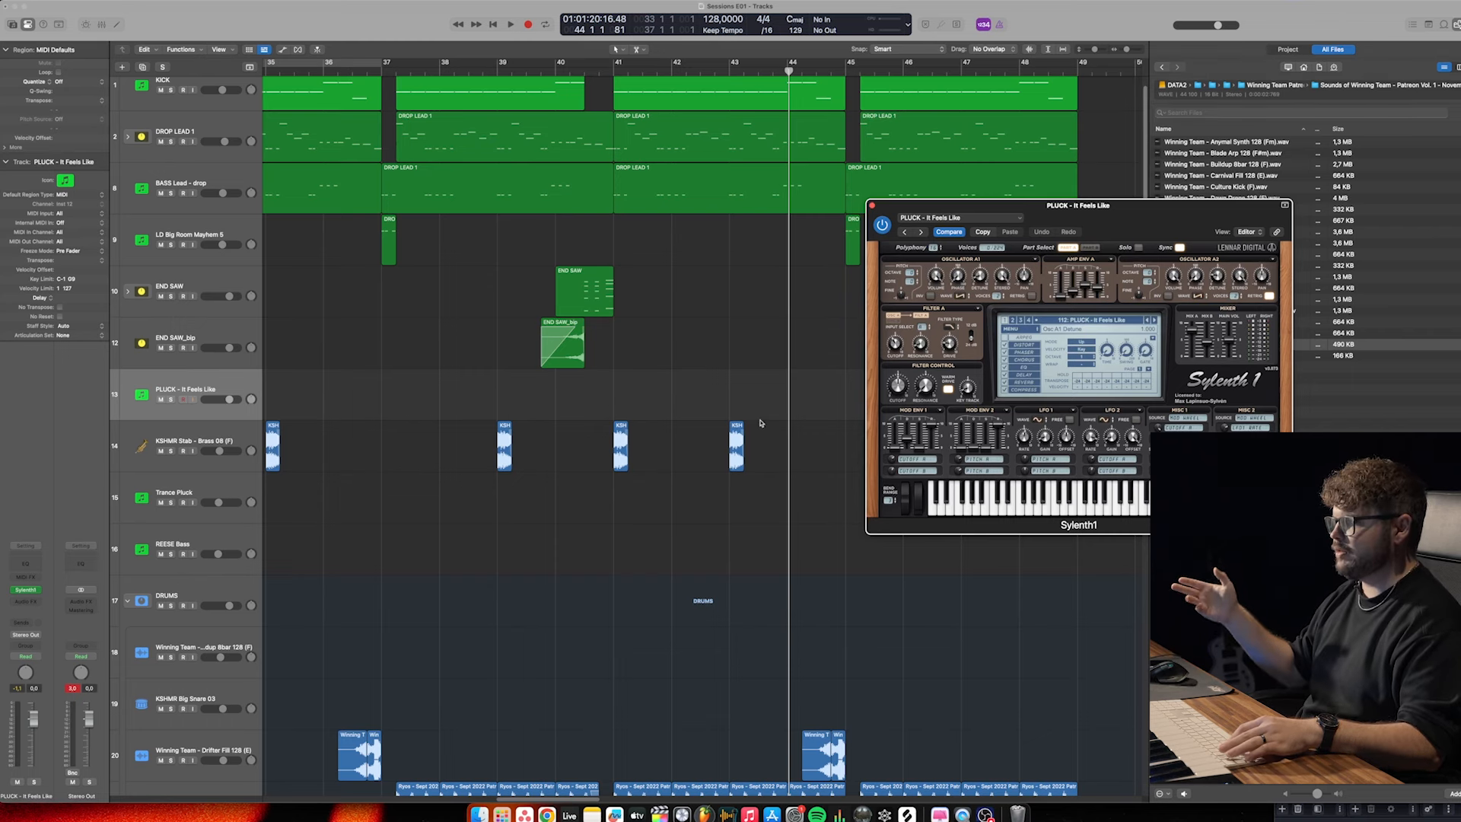
right_click(640, 405)
left_click(652, 411)
left_click_drag(641, 415, 813, 417)
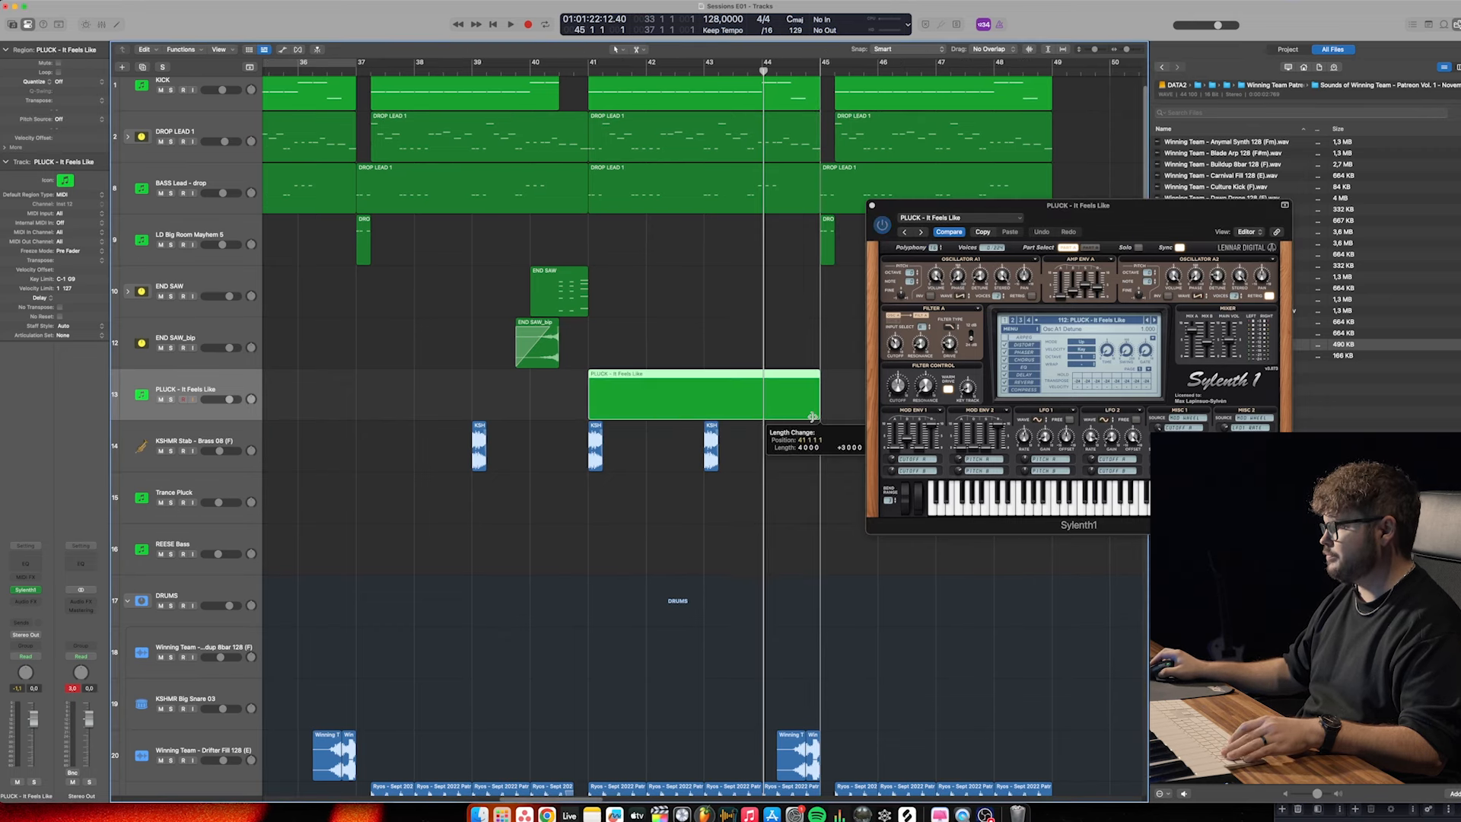
double_click(676, 413)
scroll(357, 516, "up", 3)
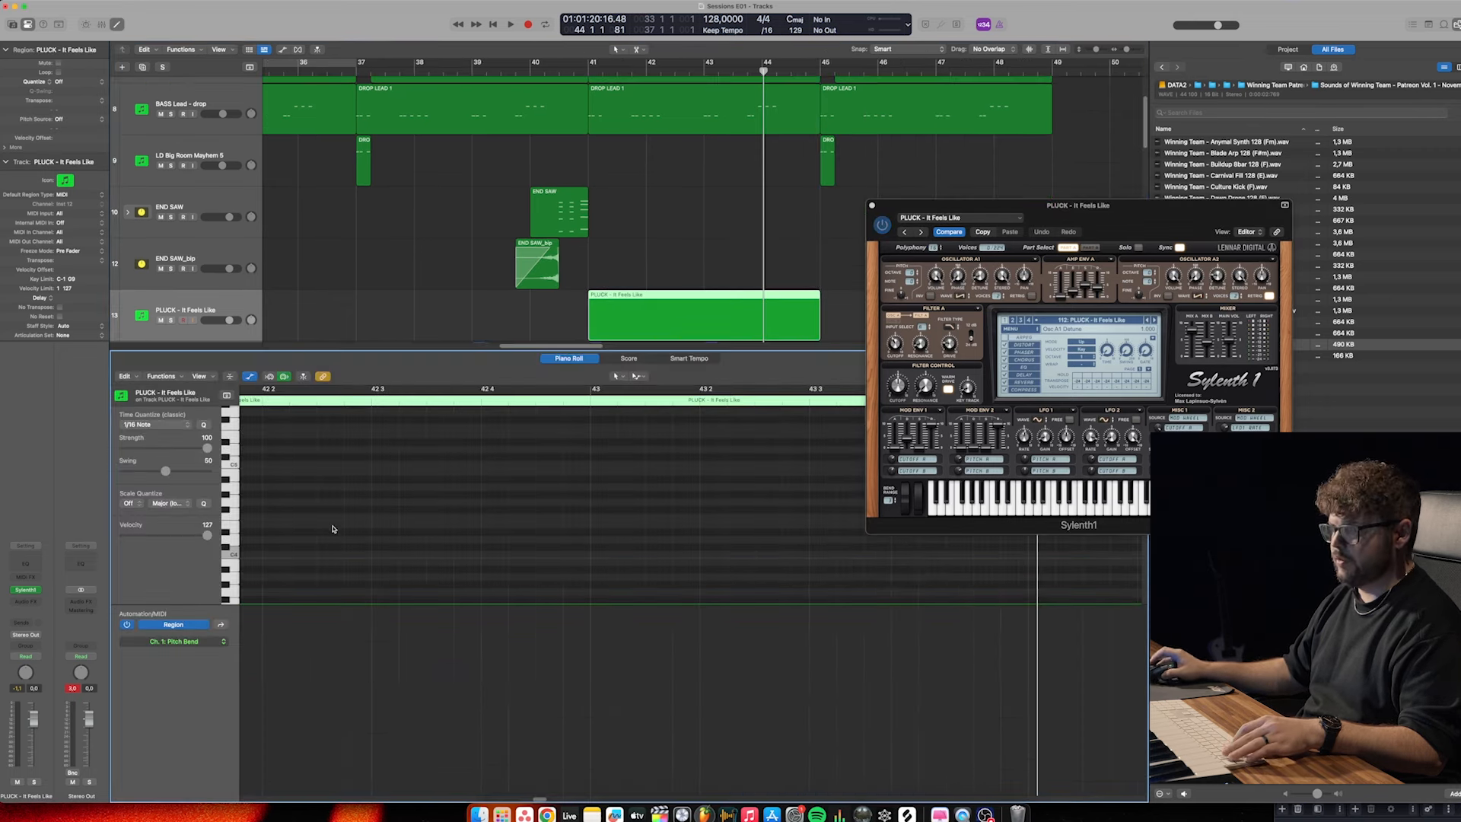
Play the drop from around bar 41 and shorten the pluck region to two bars, ending at bar 43
left_click(582, 74)
key("space")
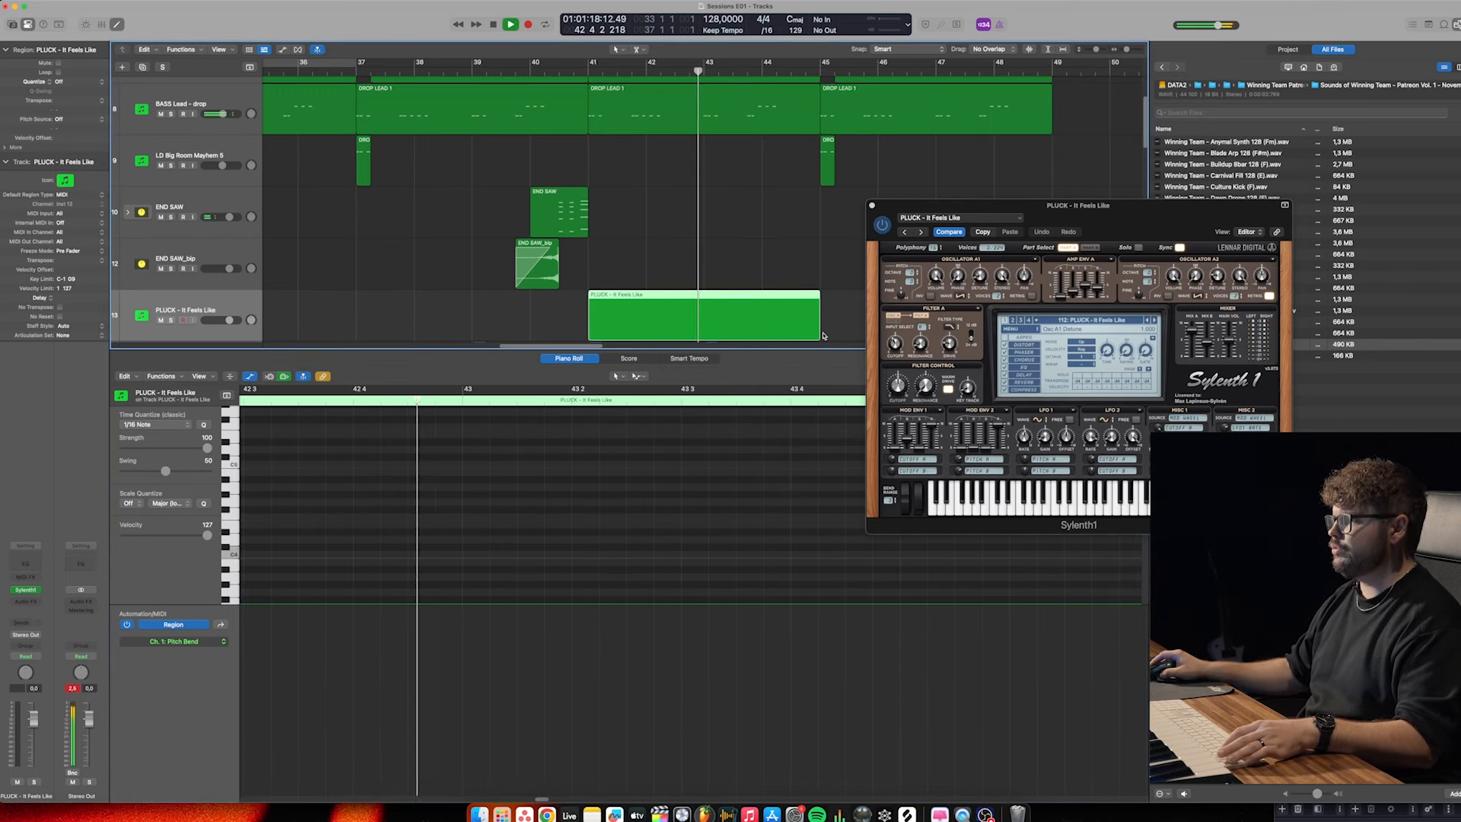
key("space")
left_click_drag(819, 330, 704, 329)
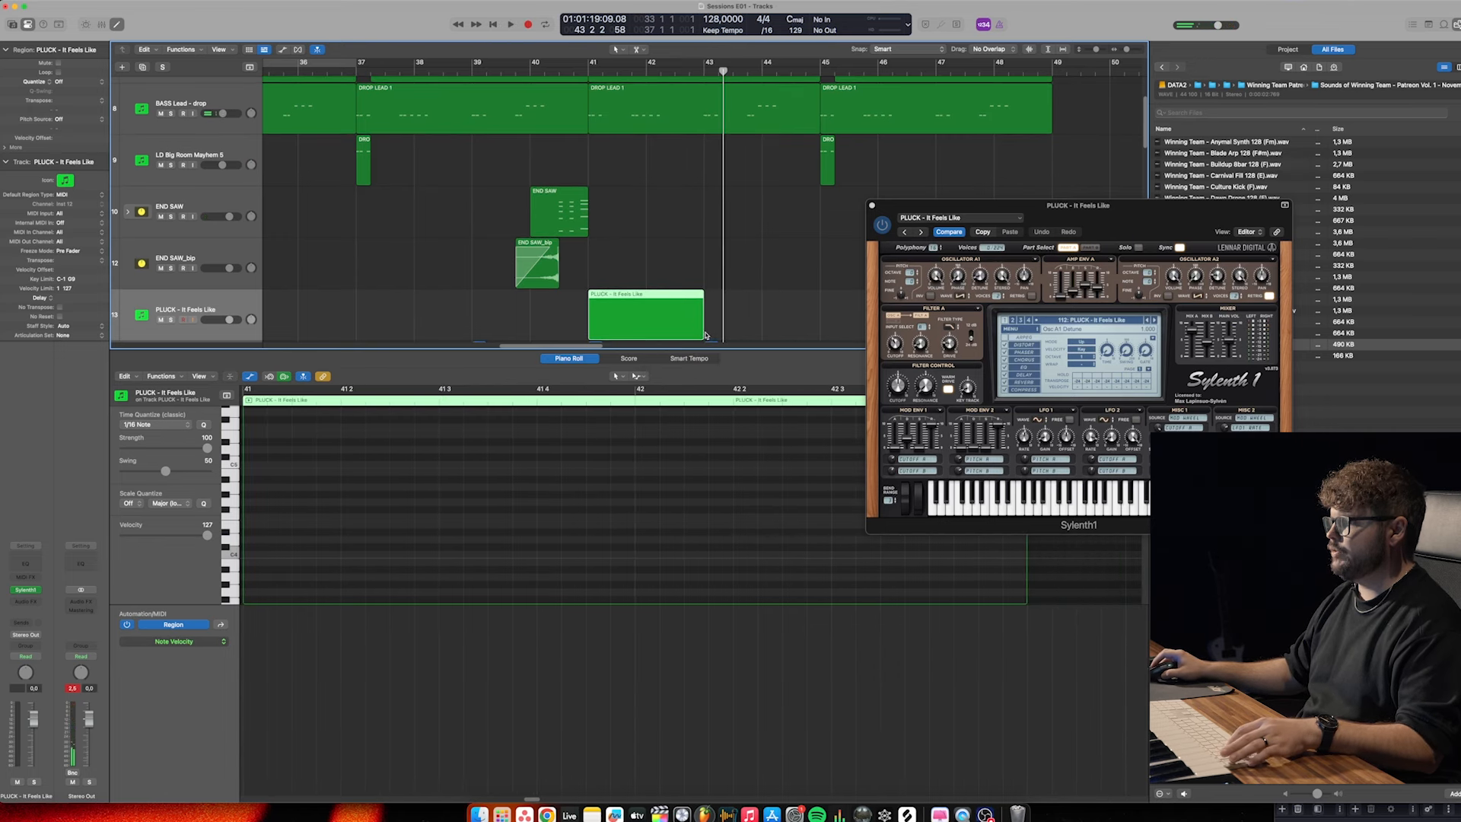
Reopen the two-bar pluck region in the Piano Roll and close the Sylenth1 window
key("x")
key("x")
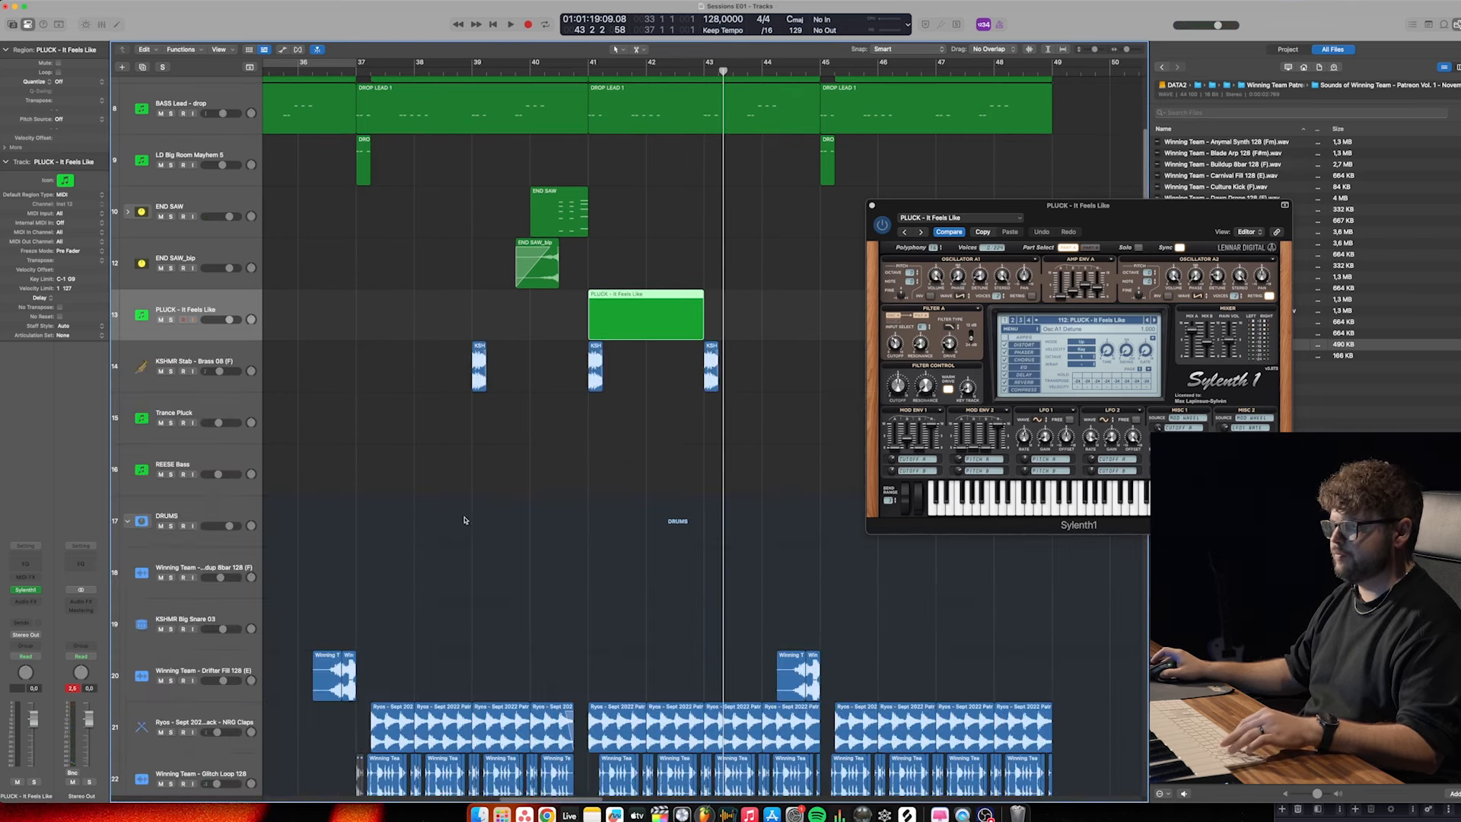
double_click(670, 307)
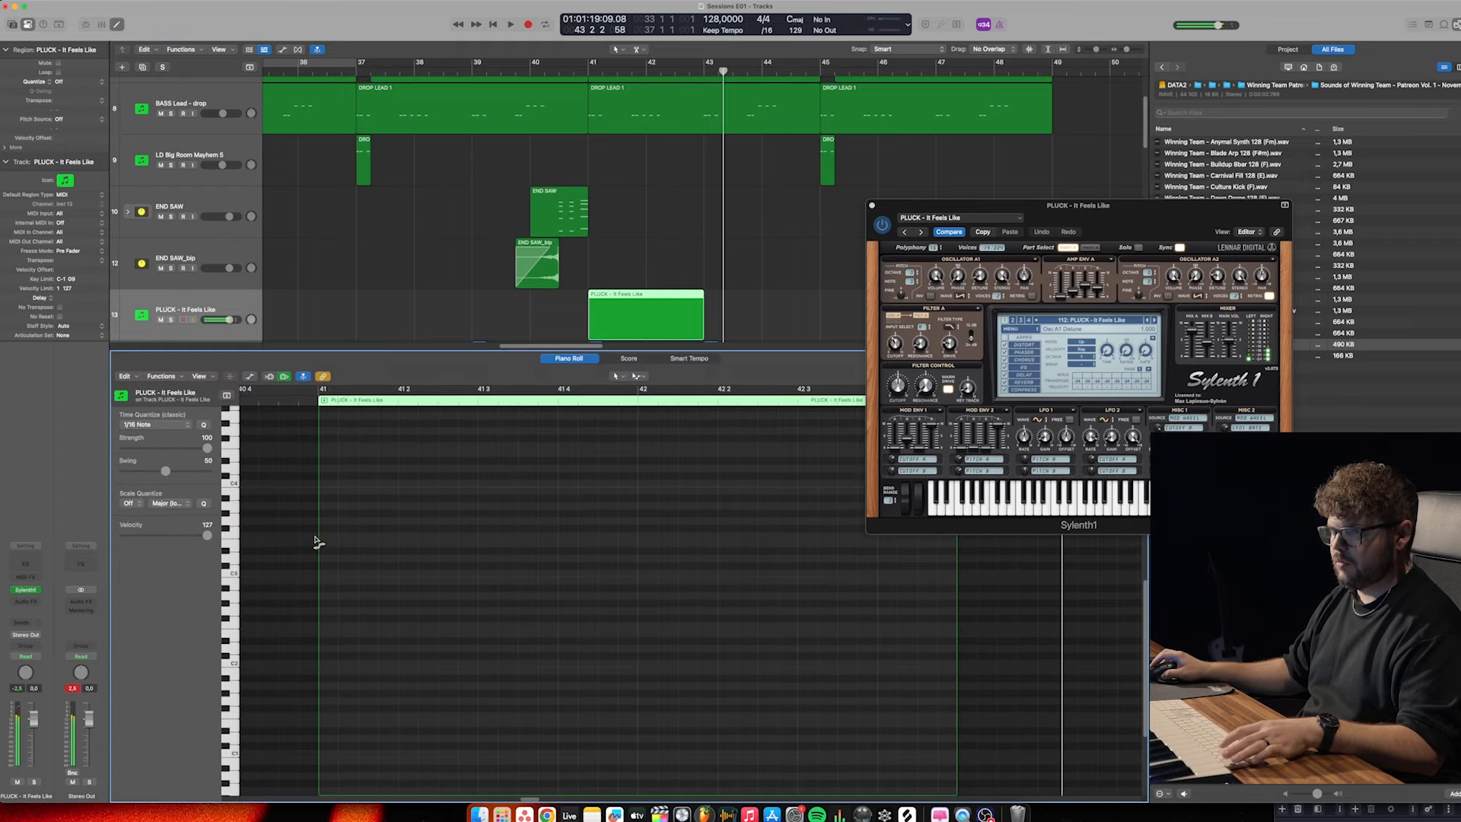
left_click(872, 205)
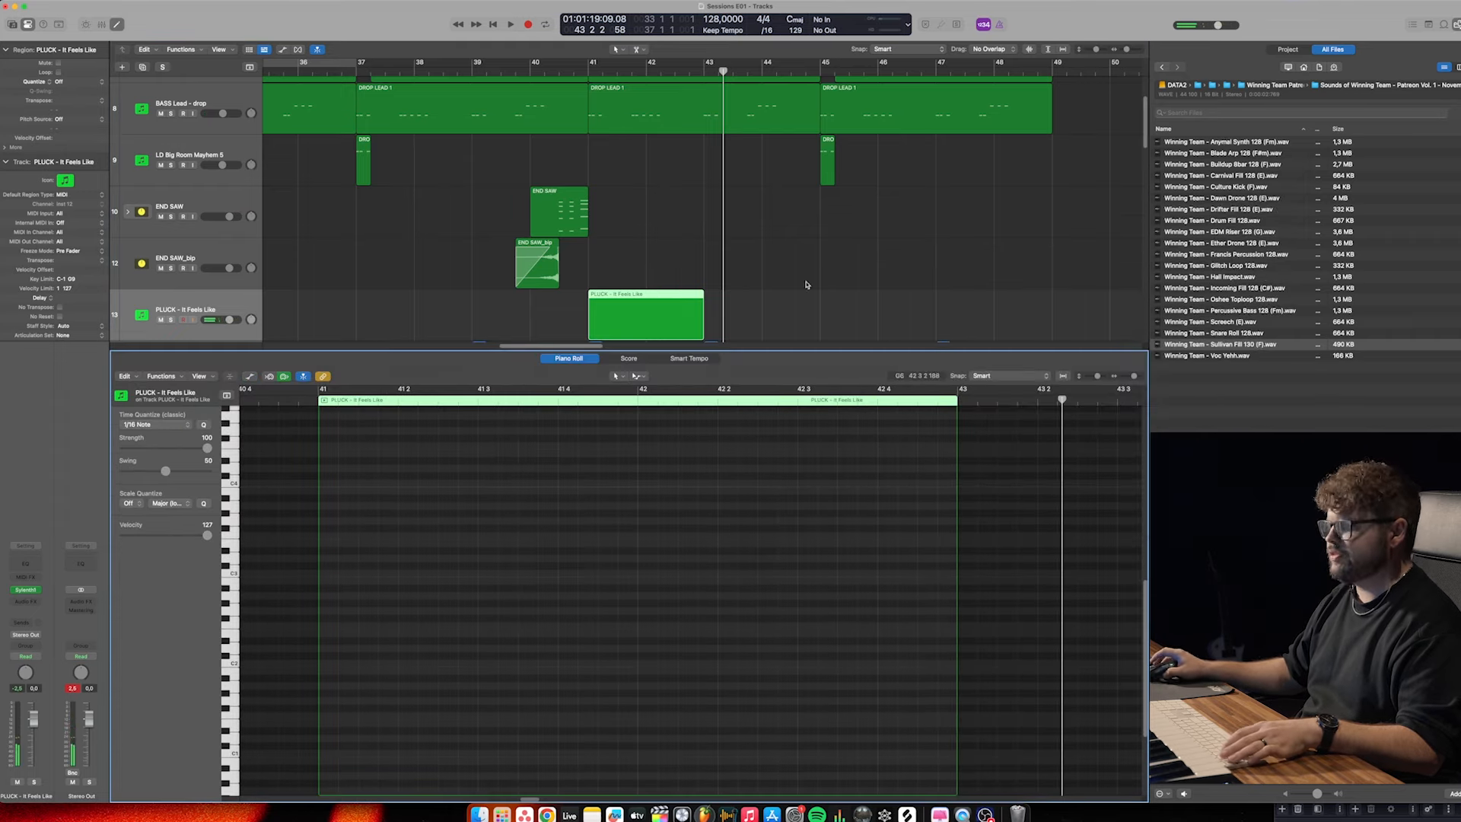
Assign the Pencil as the Piano Roll's secondary tool and draw an F3 note spanning the full two bars
key("t")
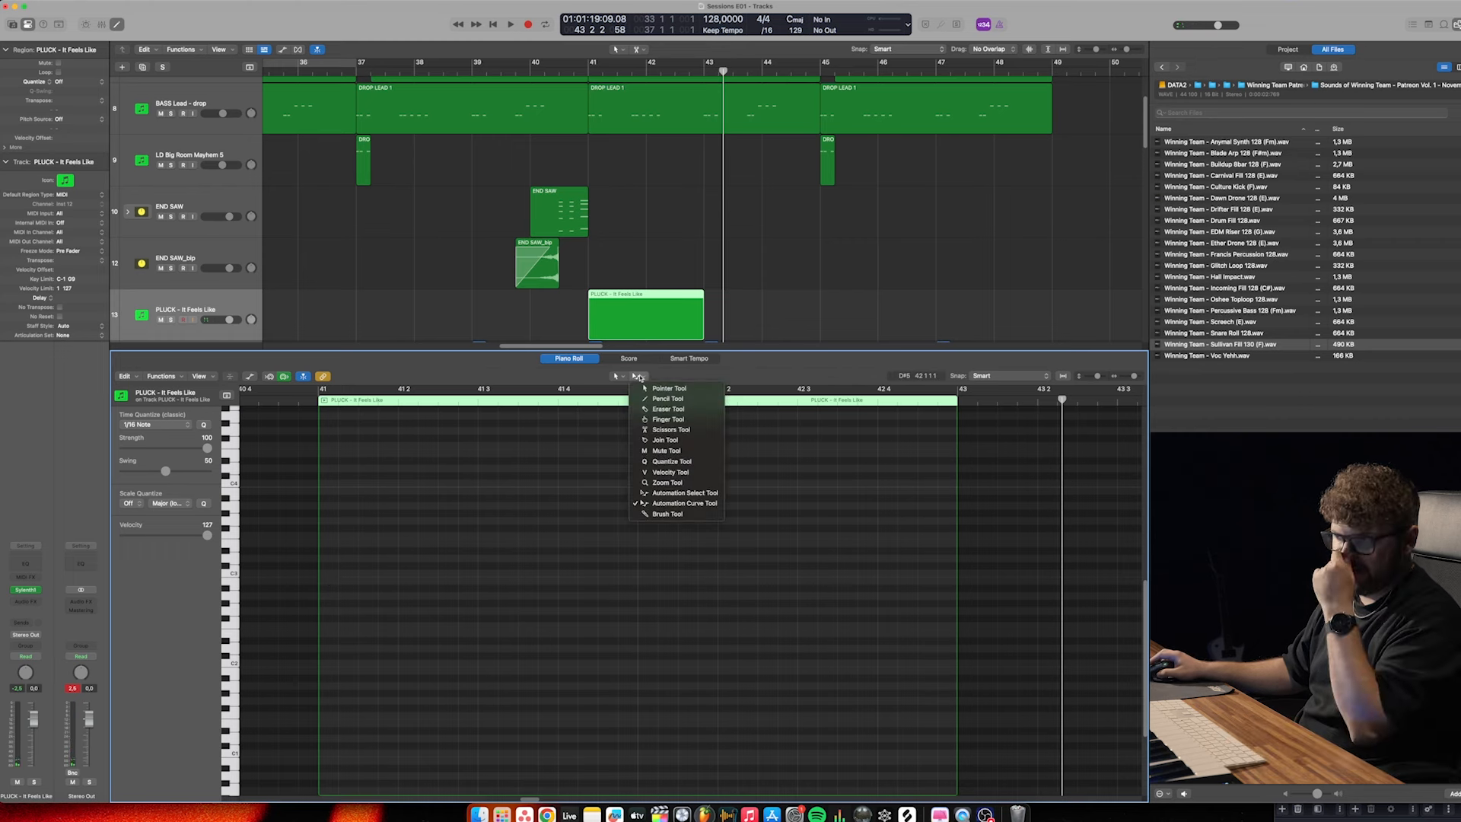
left_click(666, 389)
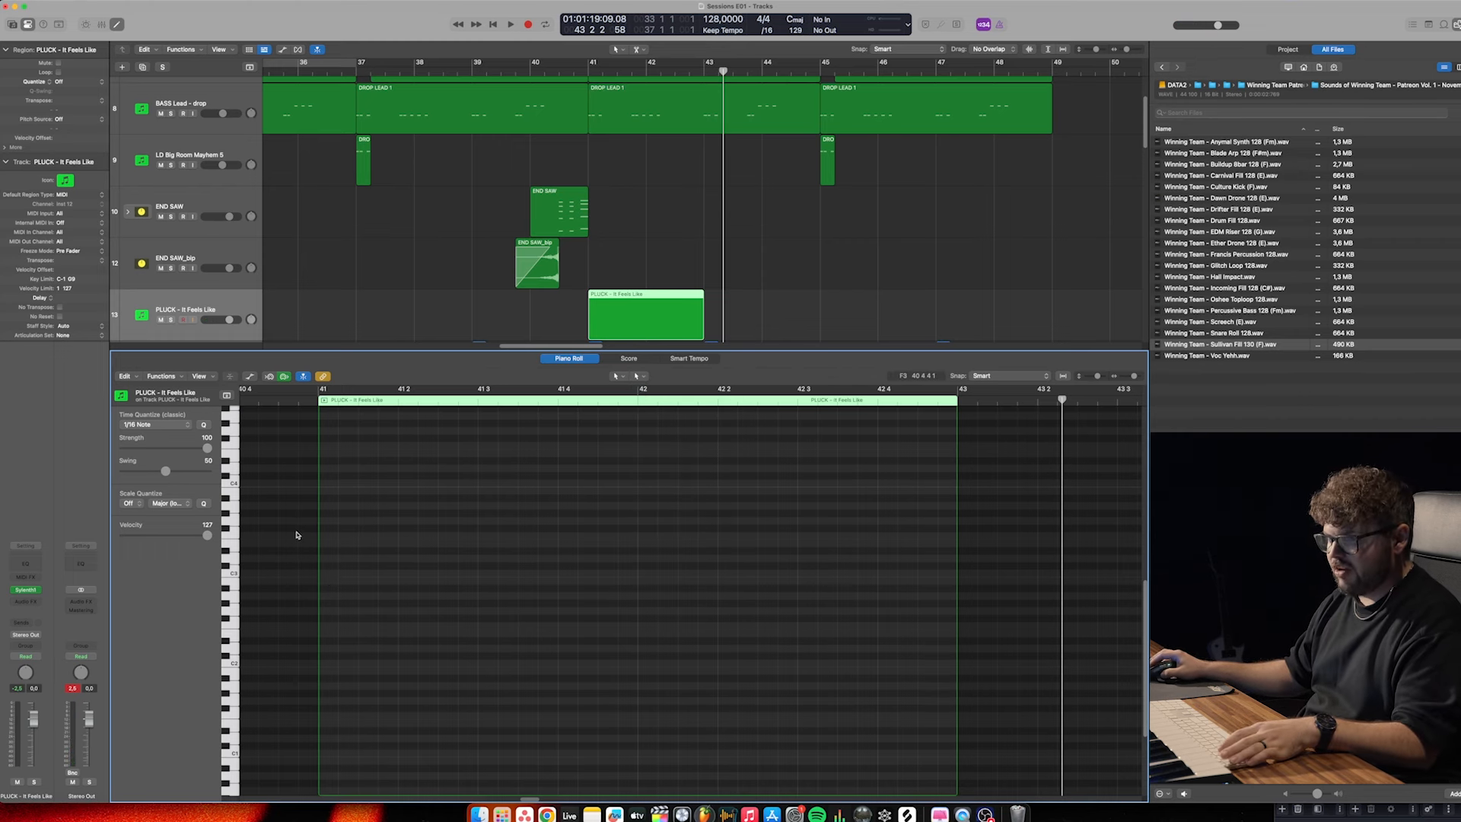
left_click(635, 377)
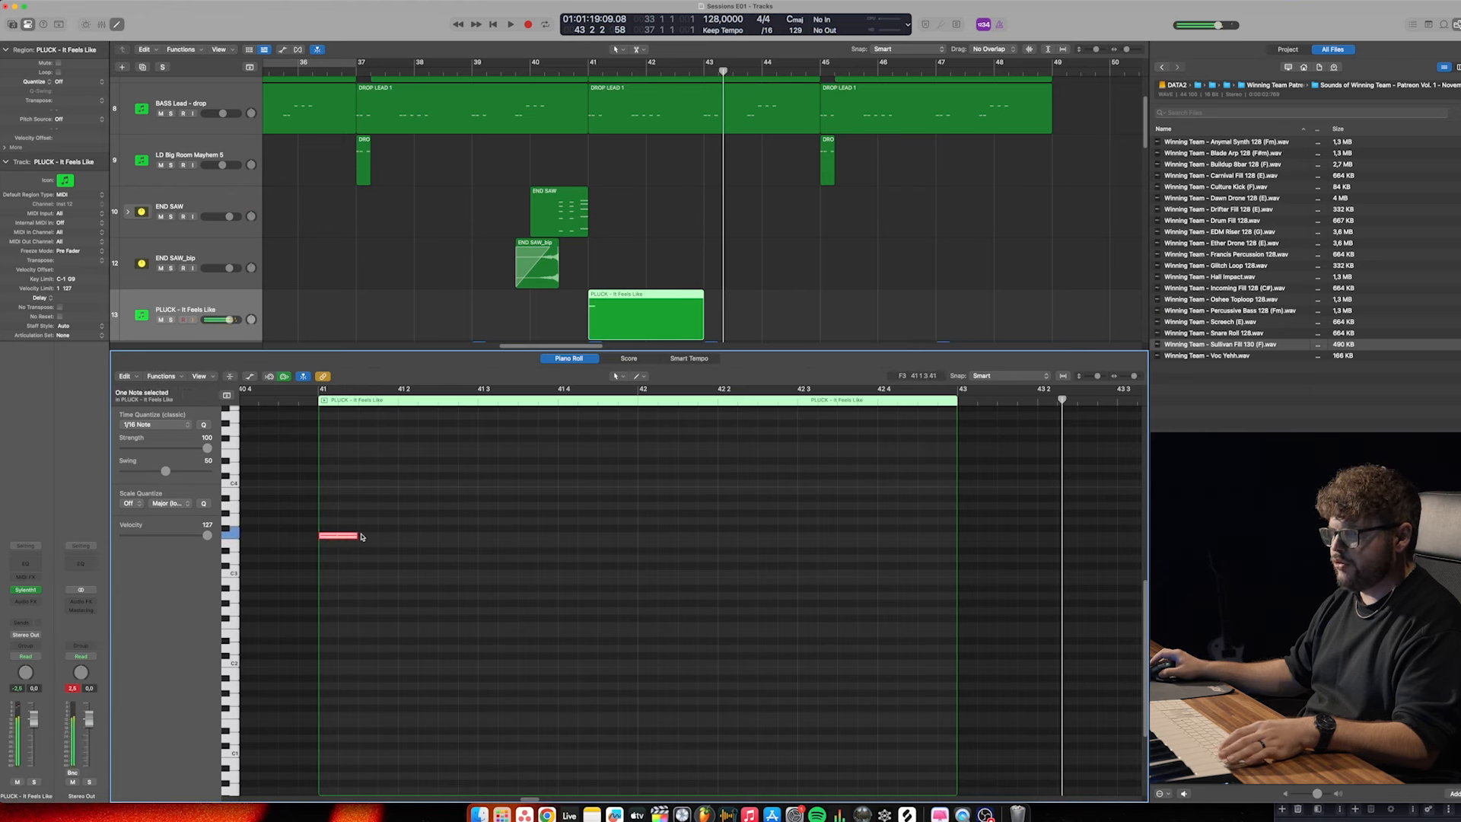
left_click_drag(356, 536, 954, 545)
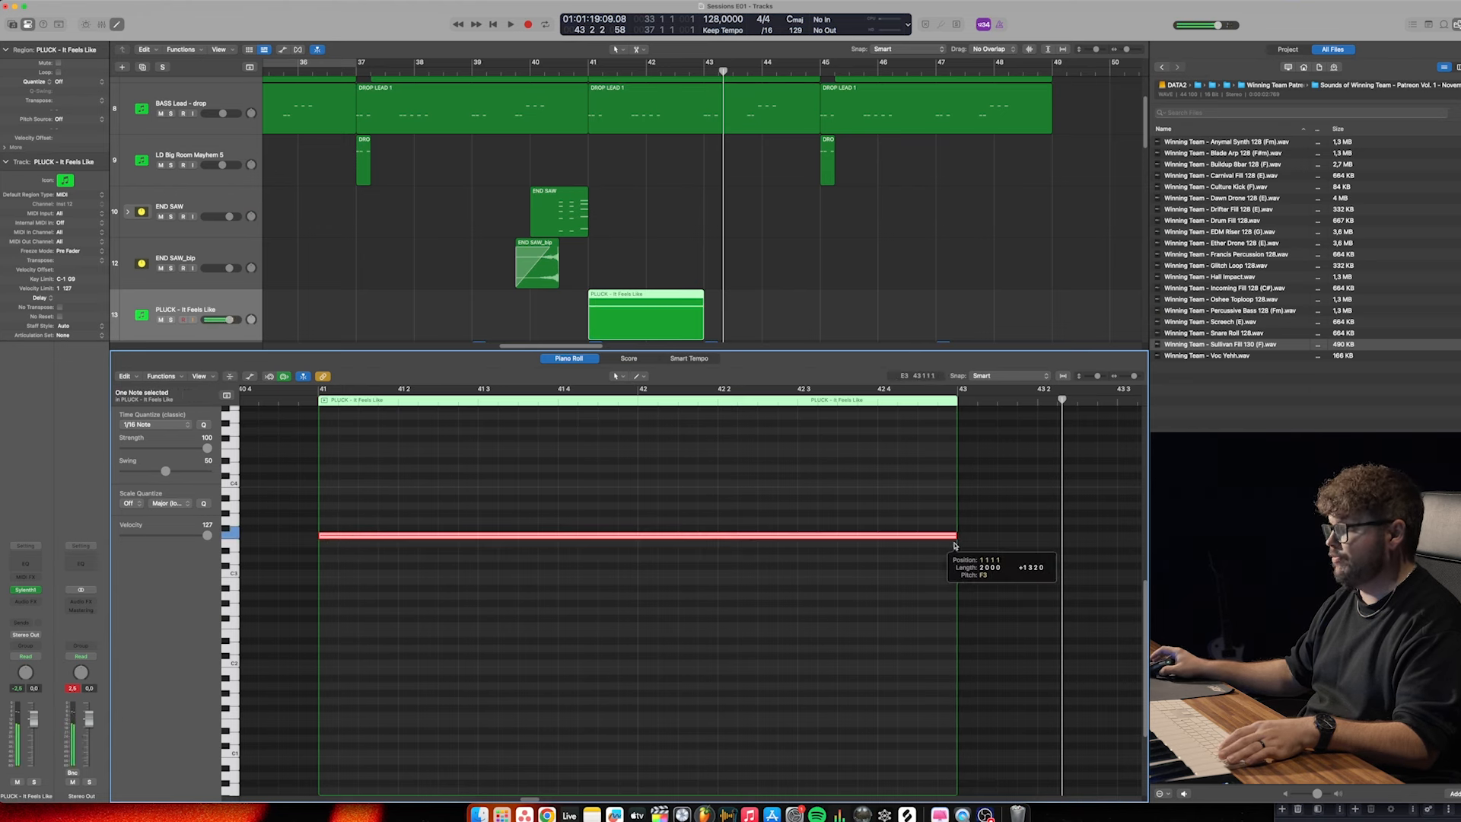
Solo the pluck track and listen to the sustained F3 note
key("s")
key("shift+space")
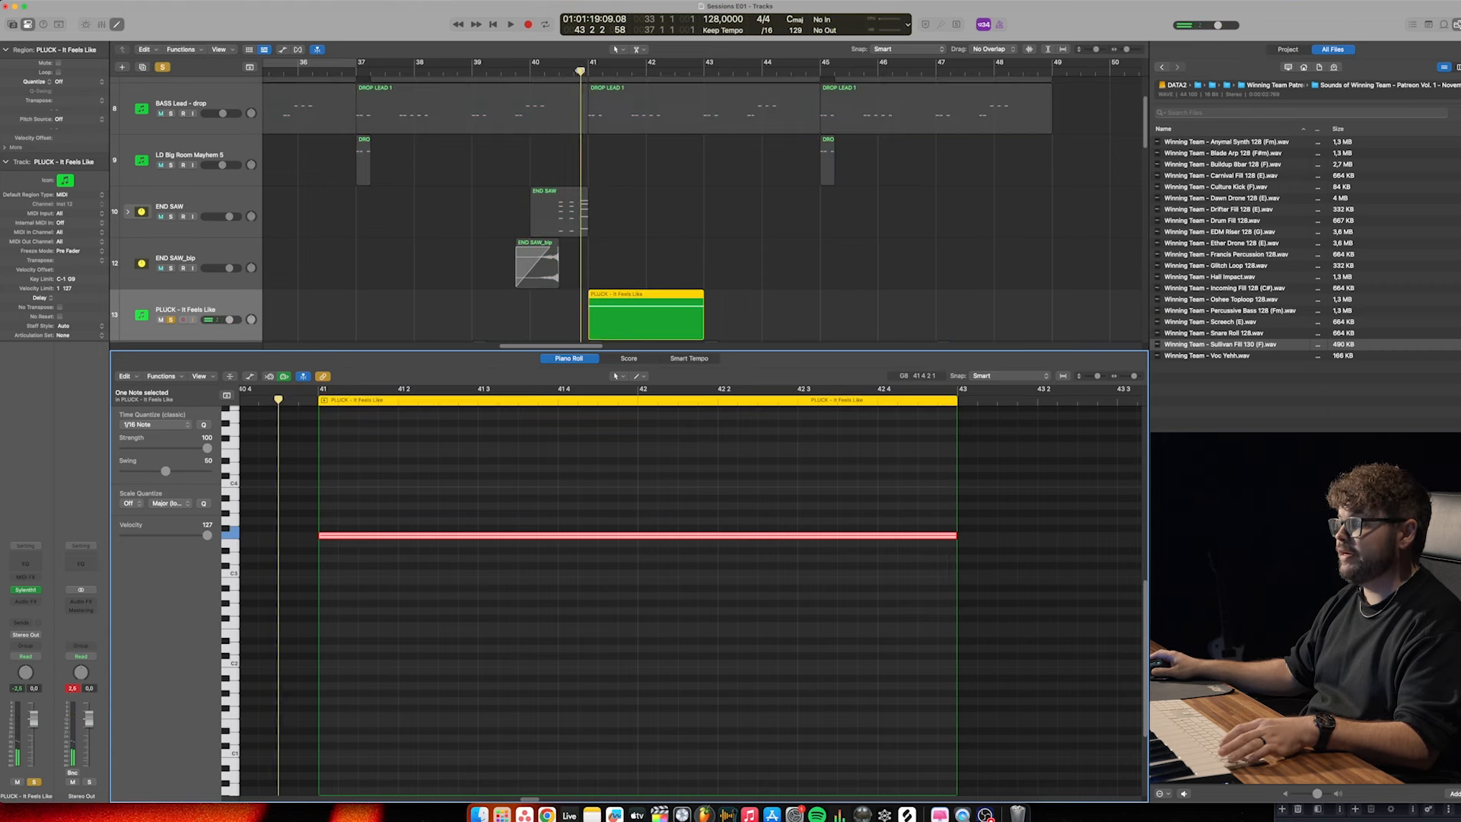
key("space")
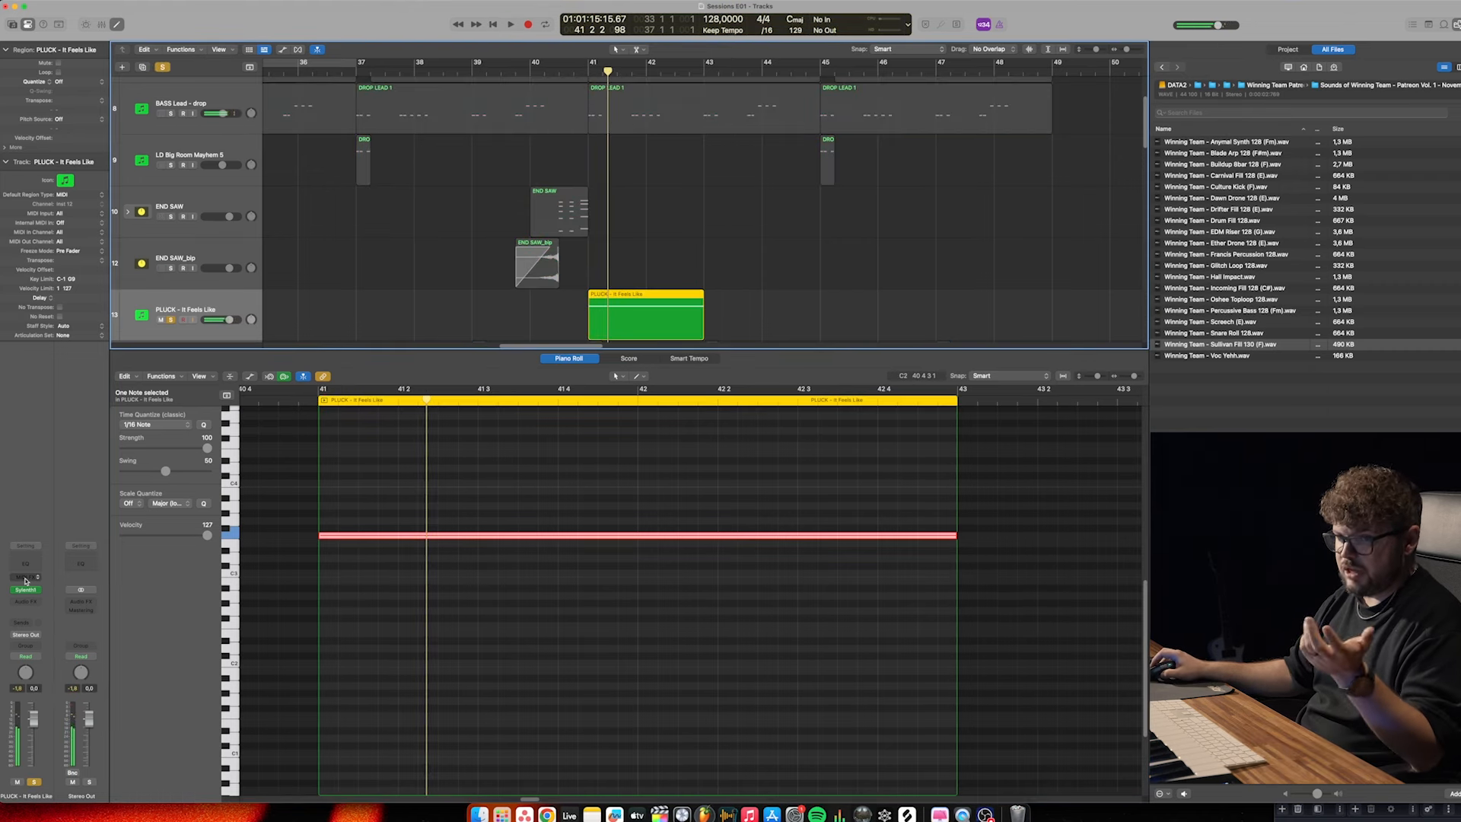
Insert the Arpeggiator MIDI effect on the pluck track and move its window aside
left_click(25, 579)
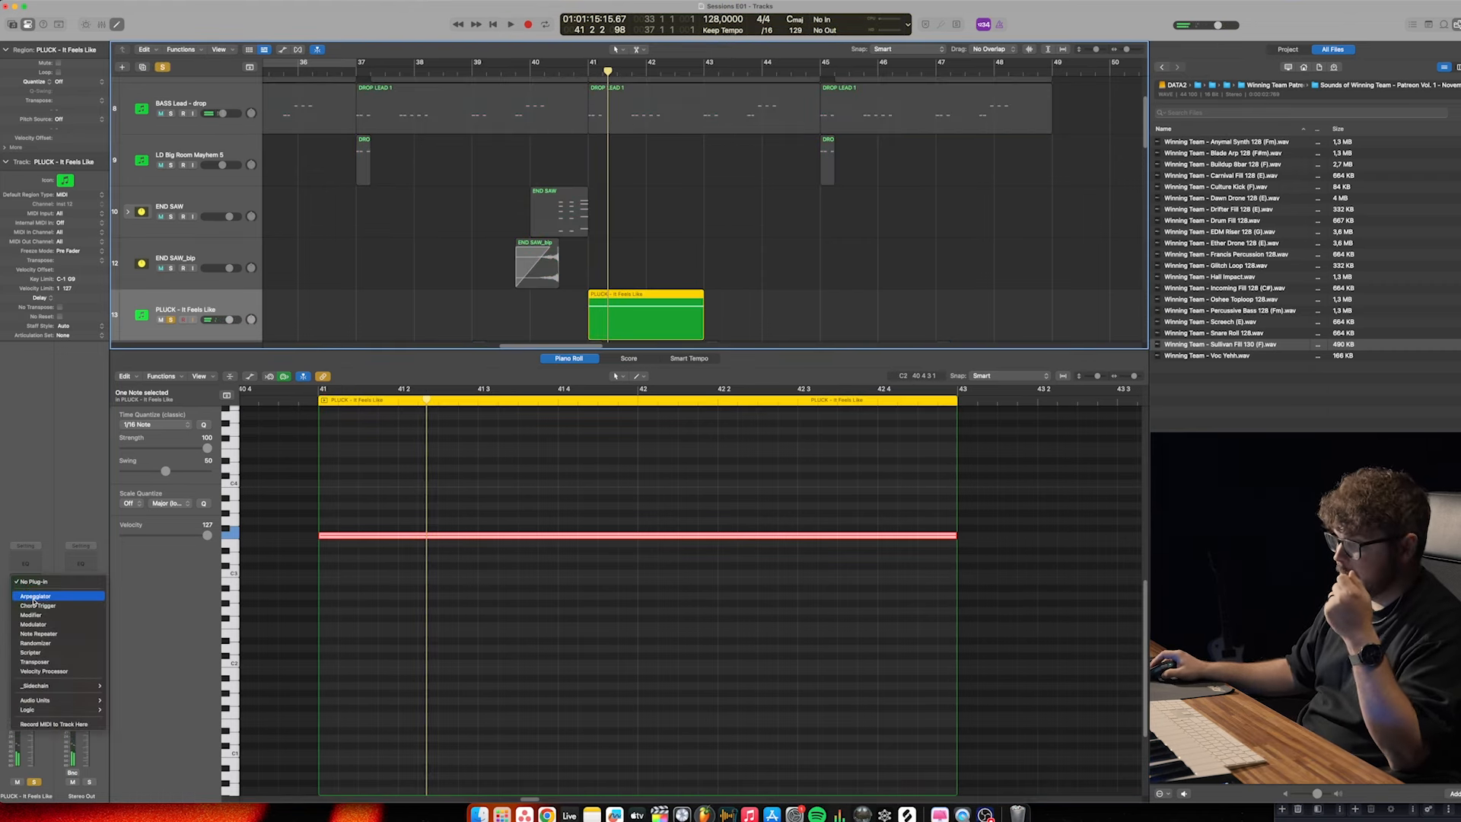
left_click(33, 598)
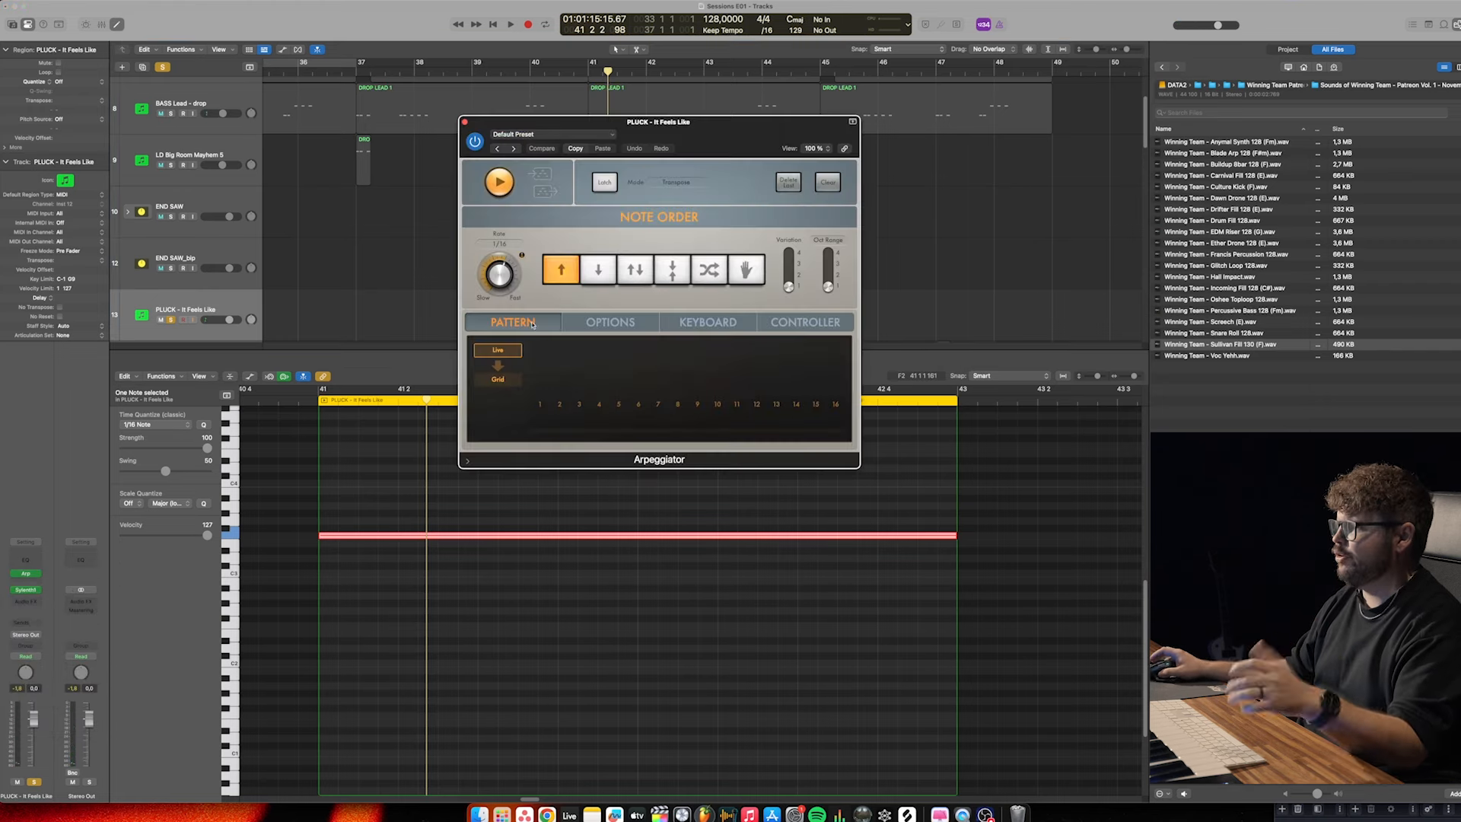
left_click_drag(655, 123, 592, 139)
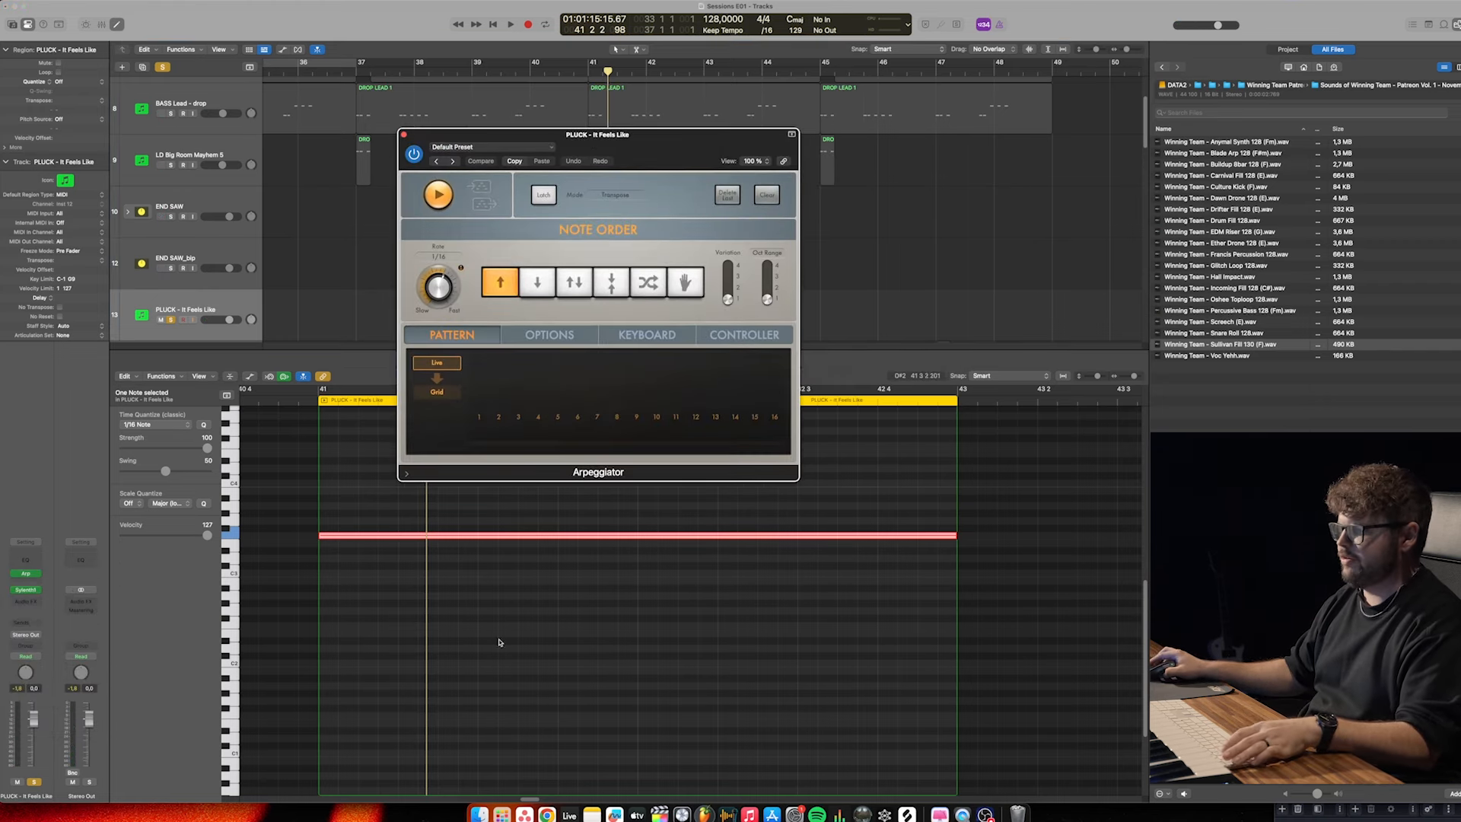
Set a cycle range from bar 41 to bar 45 and loop the arpeggiated pluck
scroll(469, 580, "up", 3)
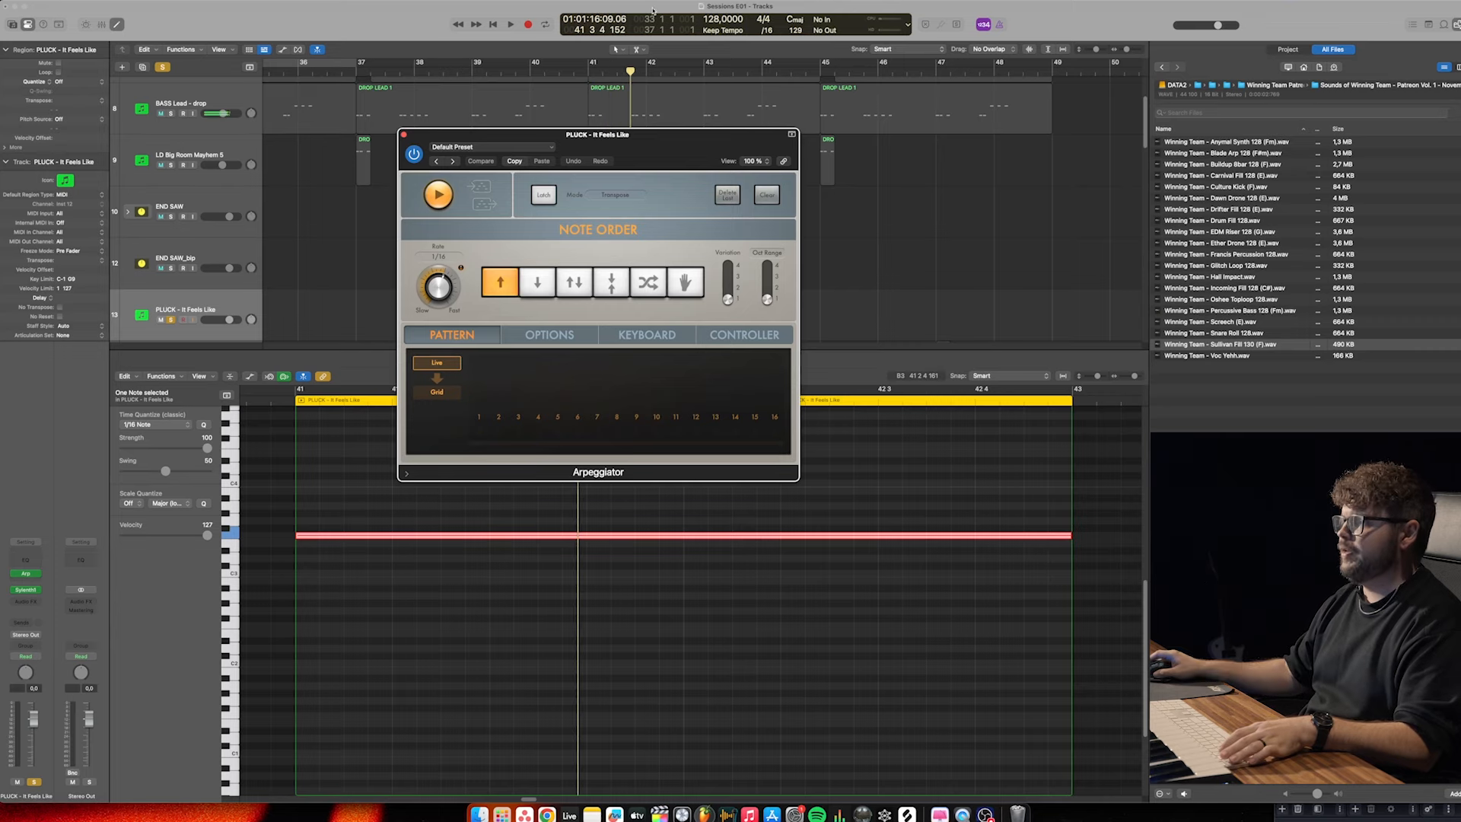
left_click_drag(589, 65, 820, 65)
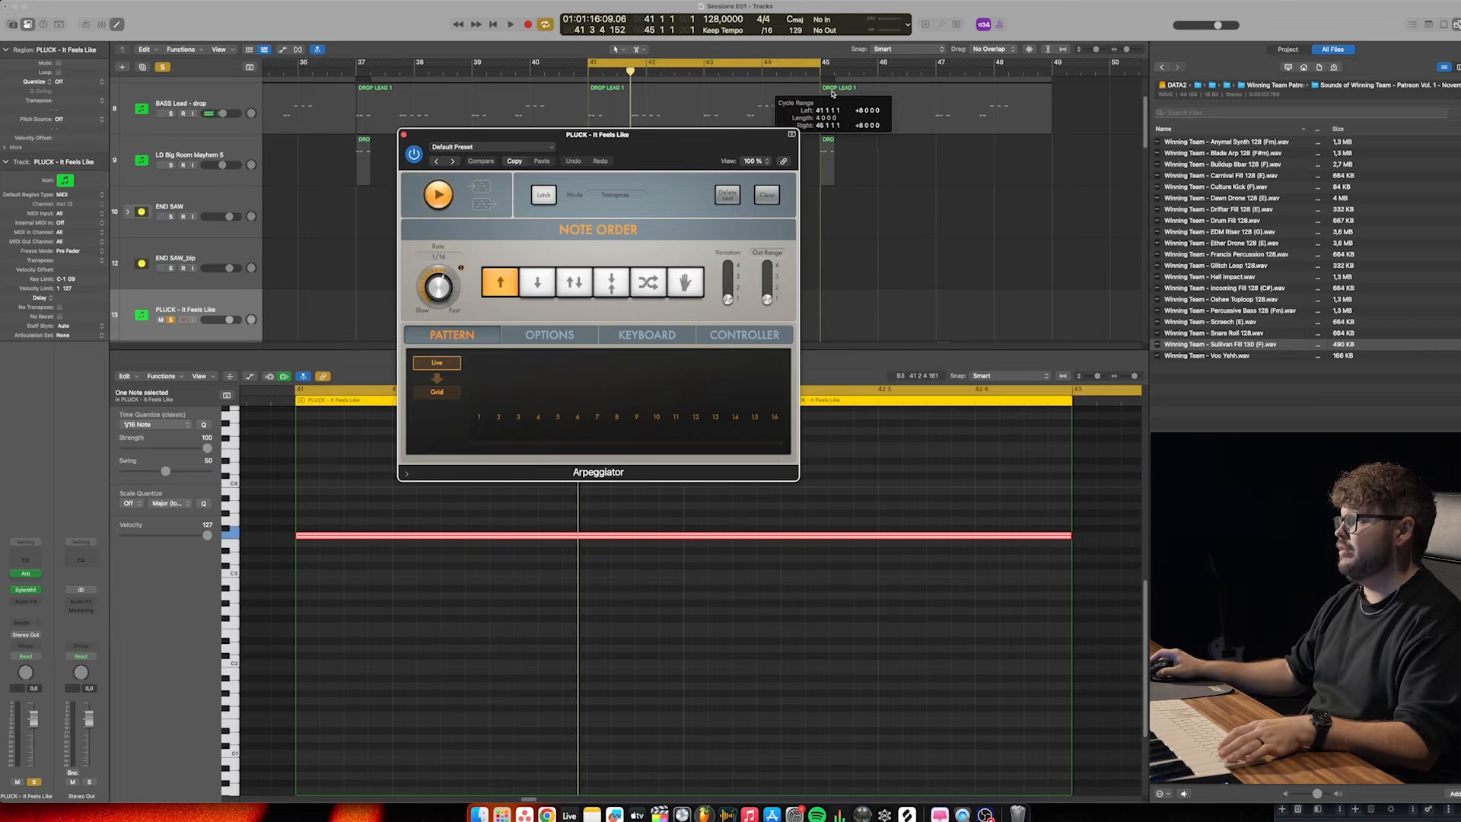
key("space")
left_click_drag(692, 161, 1062, 125)
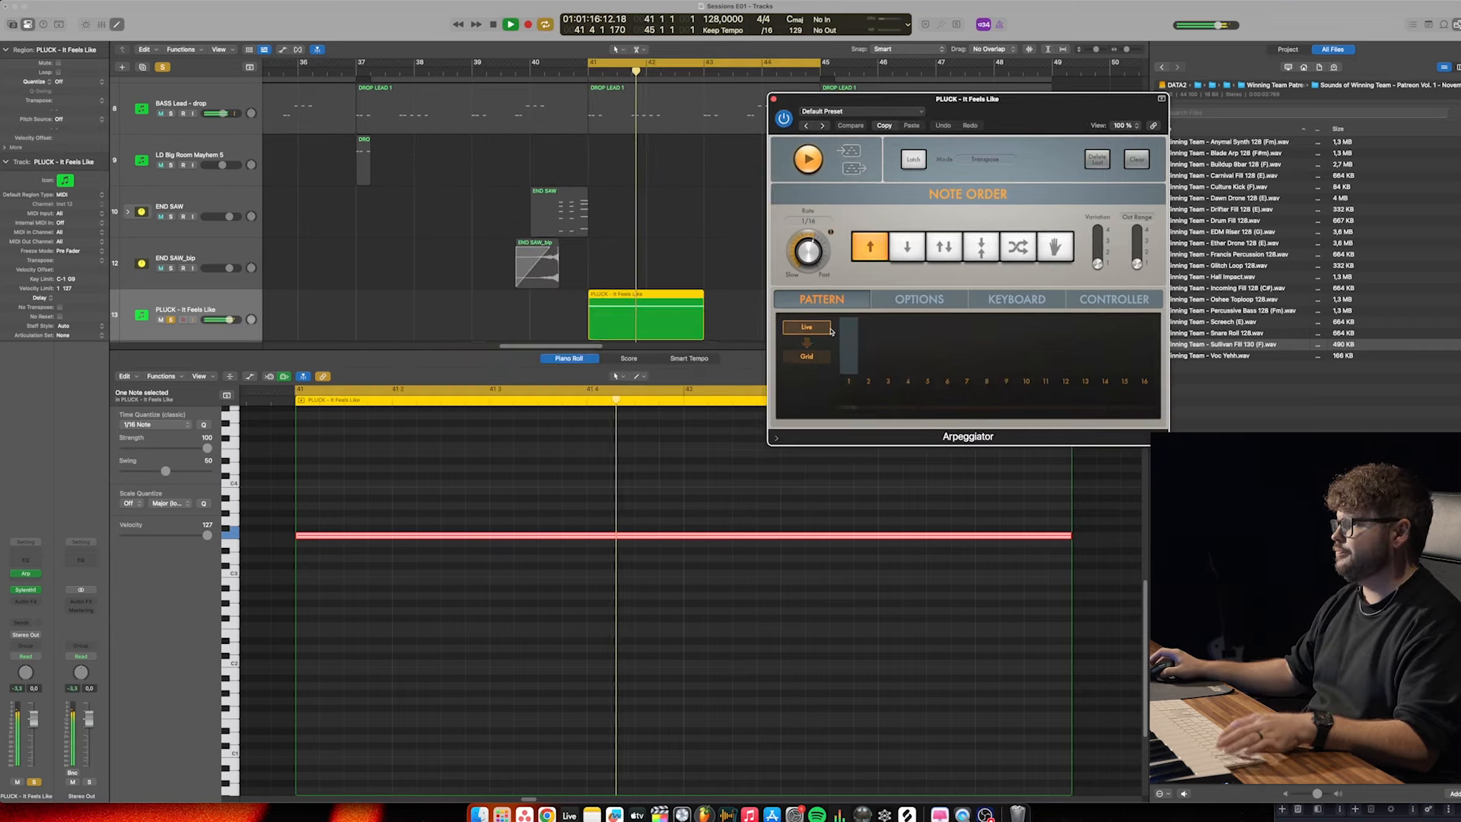
Shorten the Arpeggiator's note length in its options and reduce the cycle range to end at bar 43
left_click(919, 299)
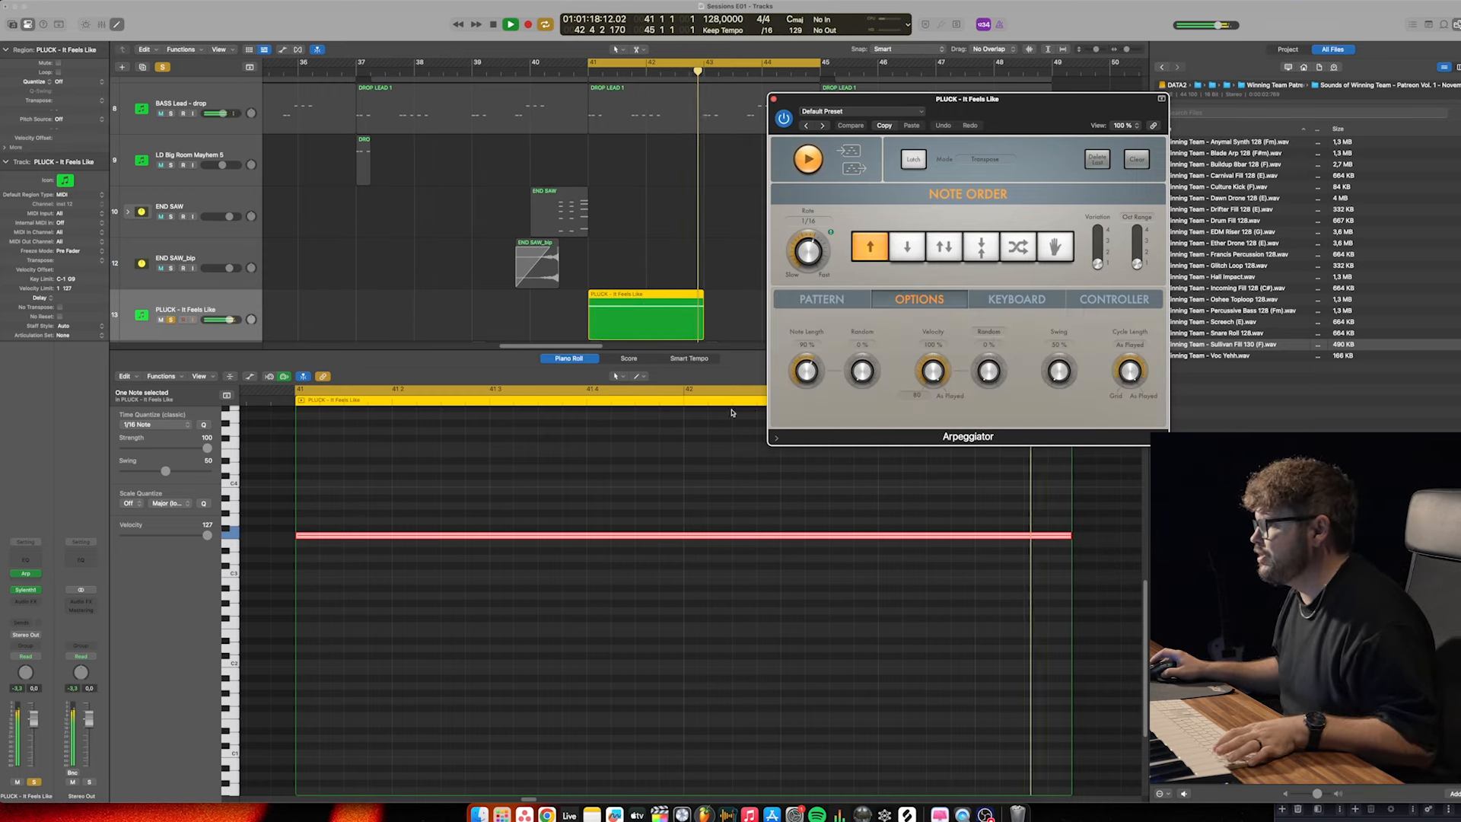
key("space")
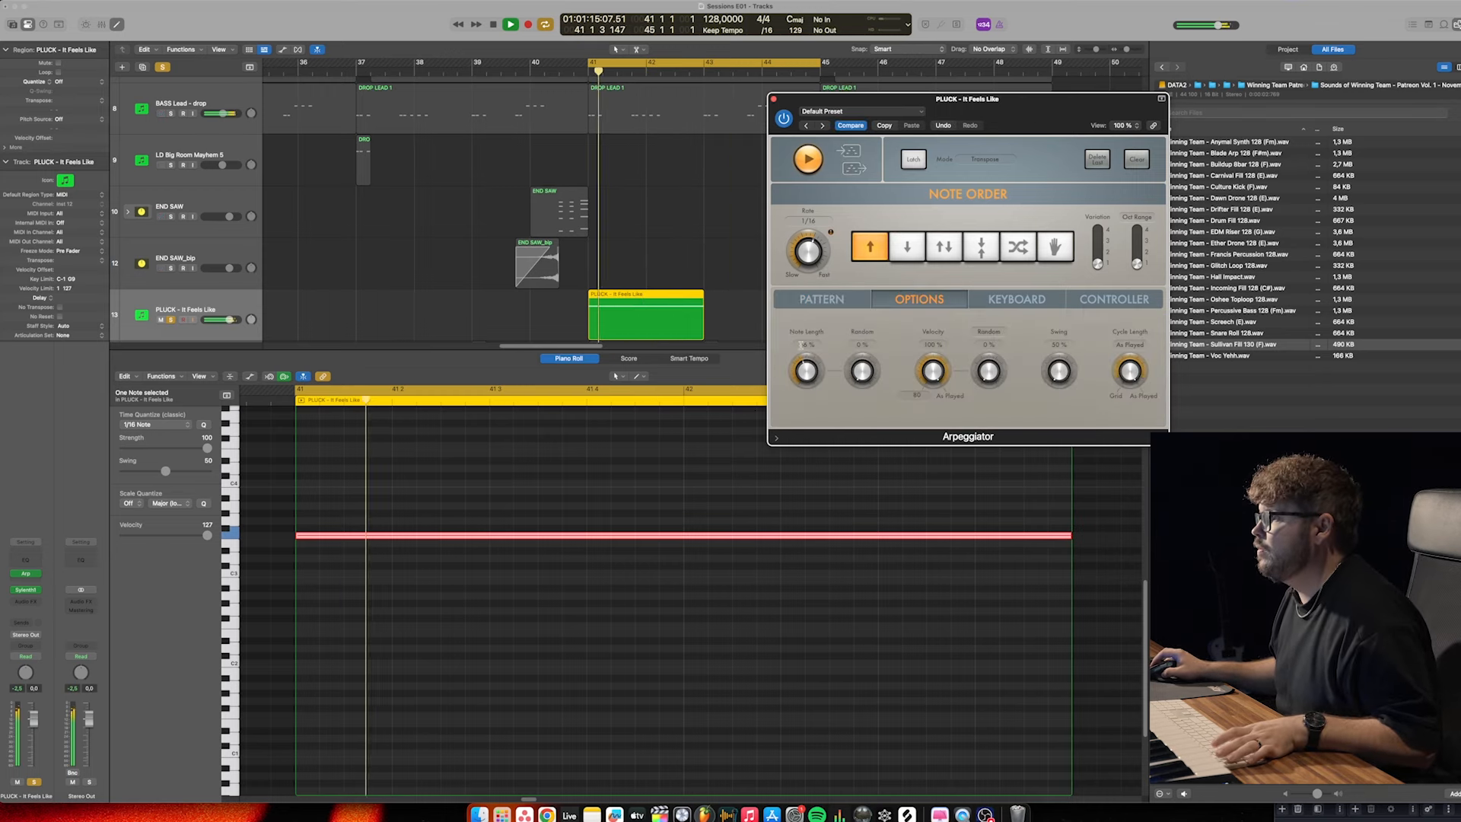
left_click_drag(825, 63, 703, 62)
mouse_move(808, 262)
left_mouse_down()
mouse_move(806, 249)
mouse_move(808, 285)
mouse_move(800, 264)
left_mouse_up()
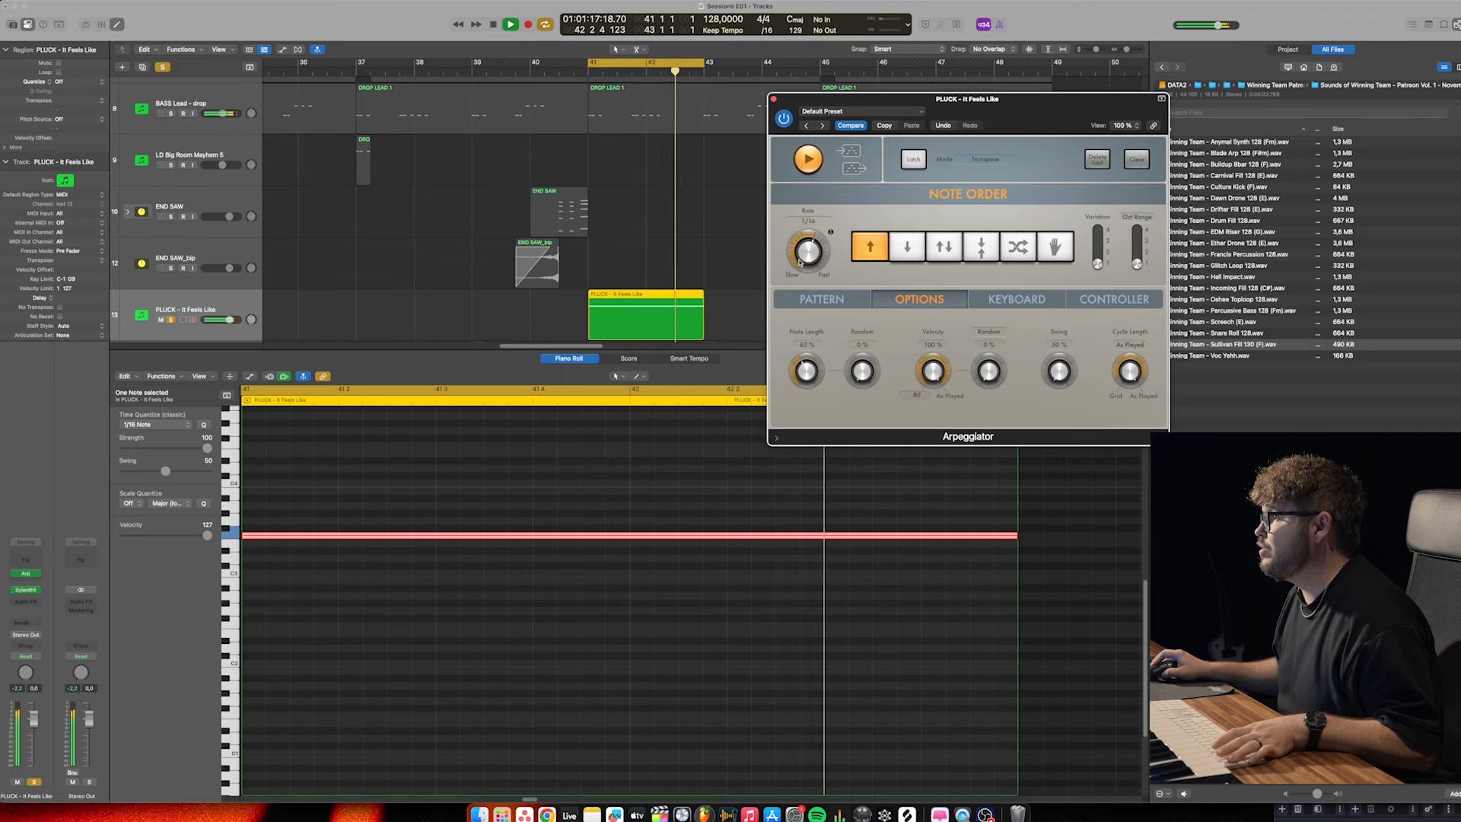
Adjust the amp envelope release in Sylenth1, switch the synth to part B, and audition the looping pluck
left_click(773, 100)
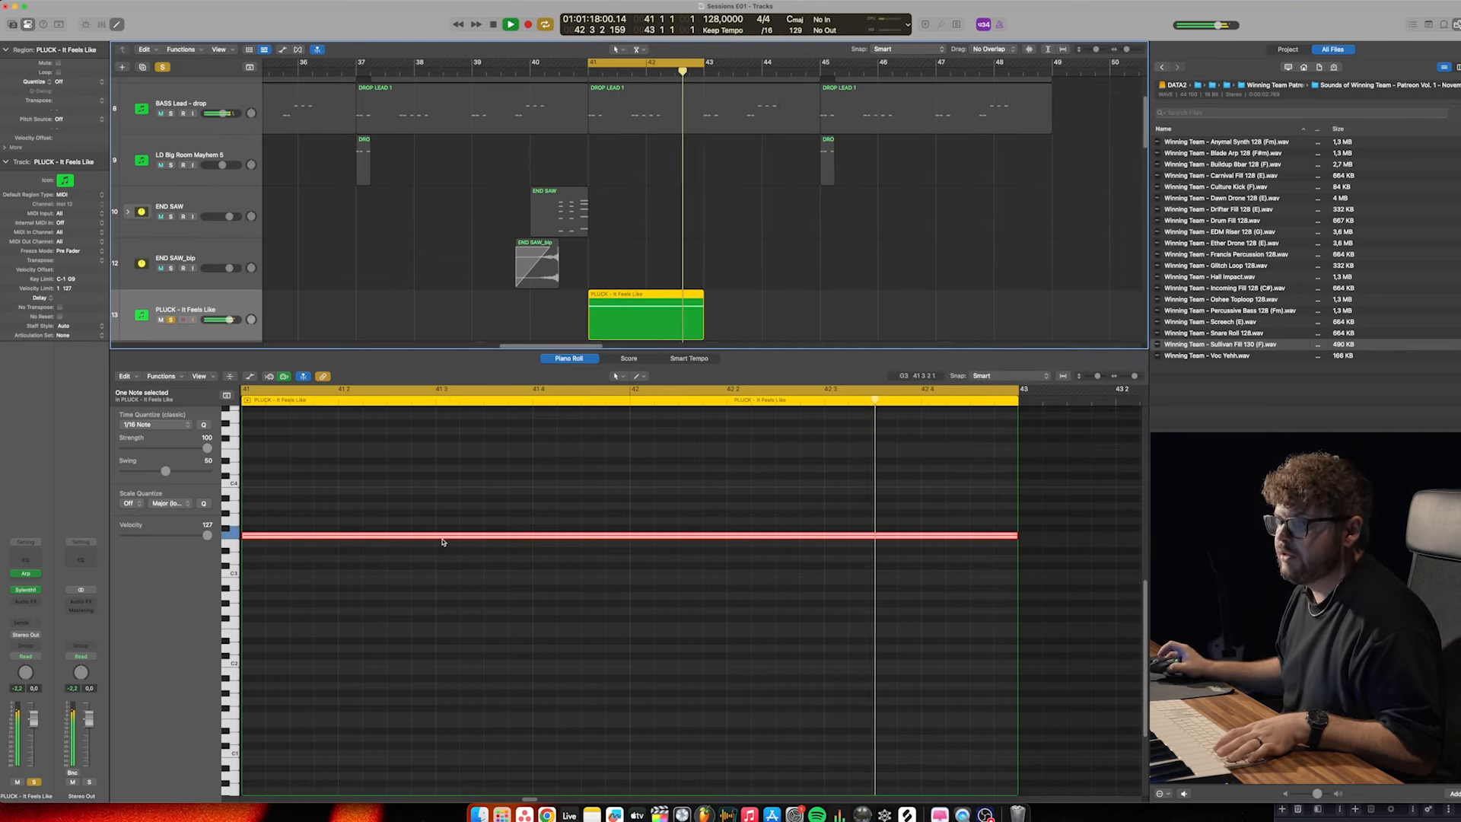
left_click(30, 590)
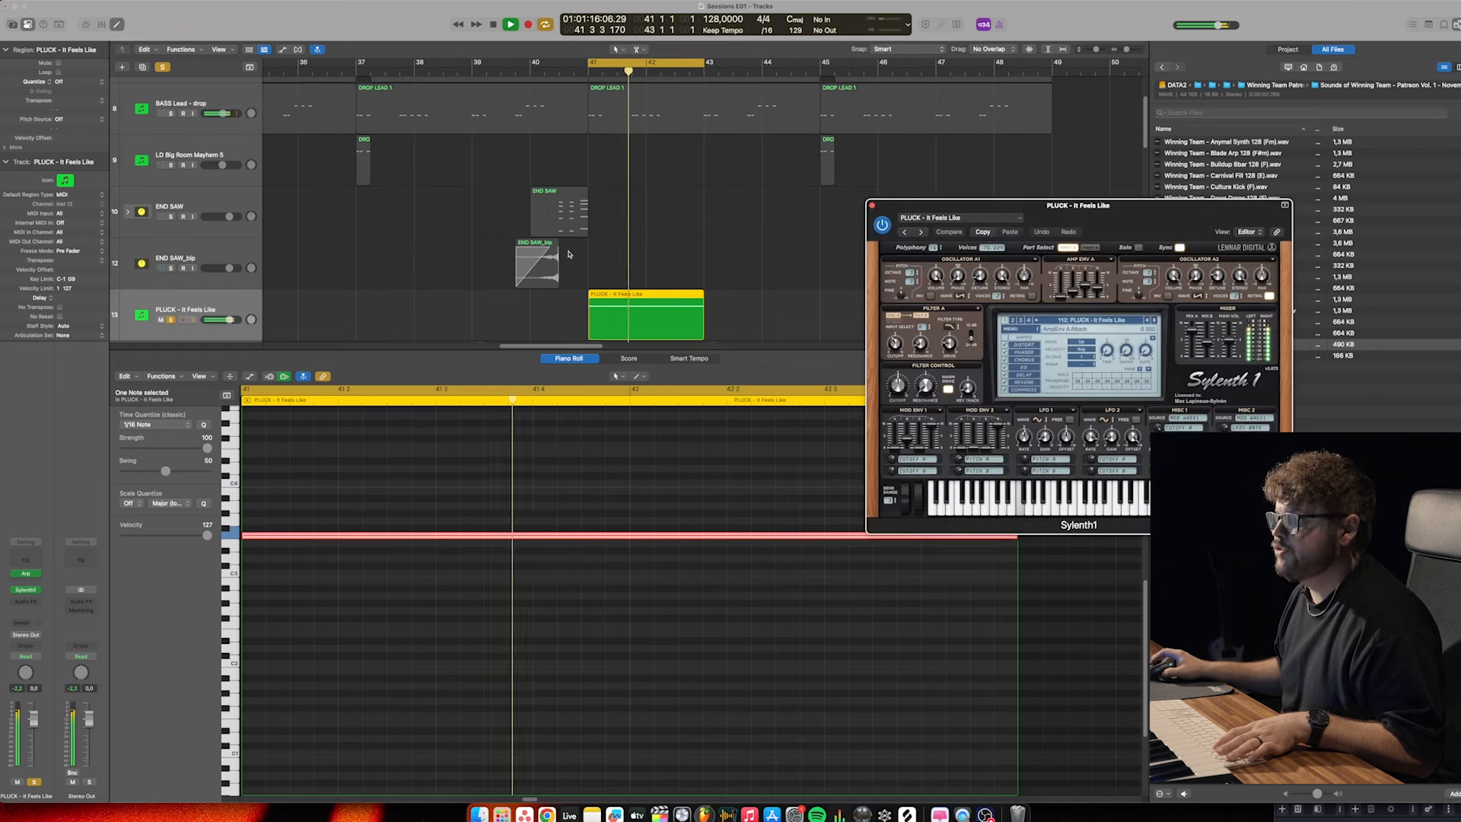
left_click_drag(905, 254, 744, 296)
left_click(678, 366)
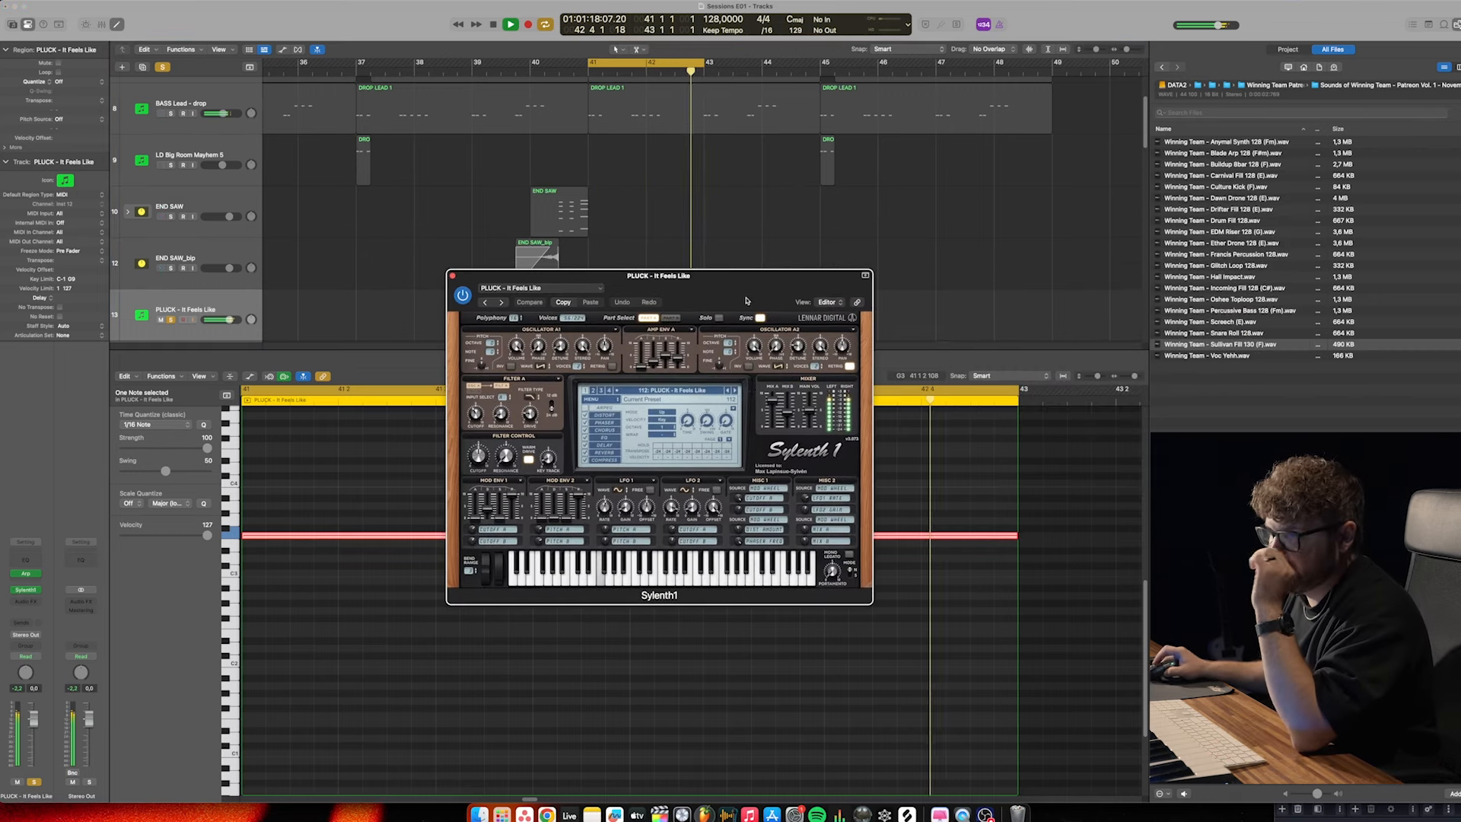
mouse_move(679, 366)
left_mouse_down()
mouse_move(677, 381)
mouse_move(675, 313)
mouse_move(673, 365)
left_mouse_up()
left_click(671, 317)
key("space")
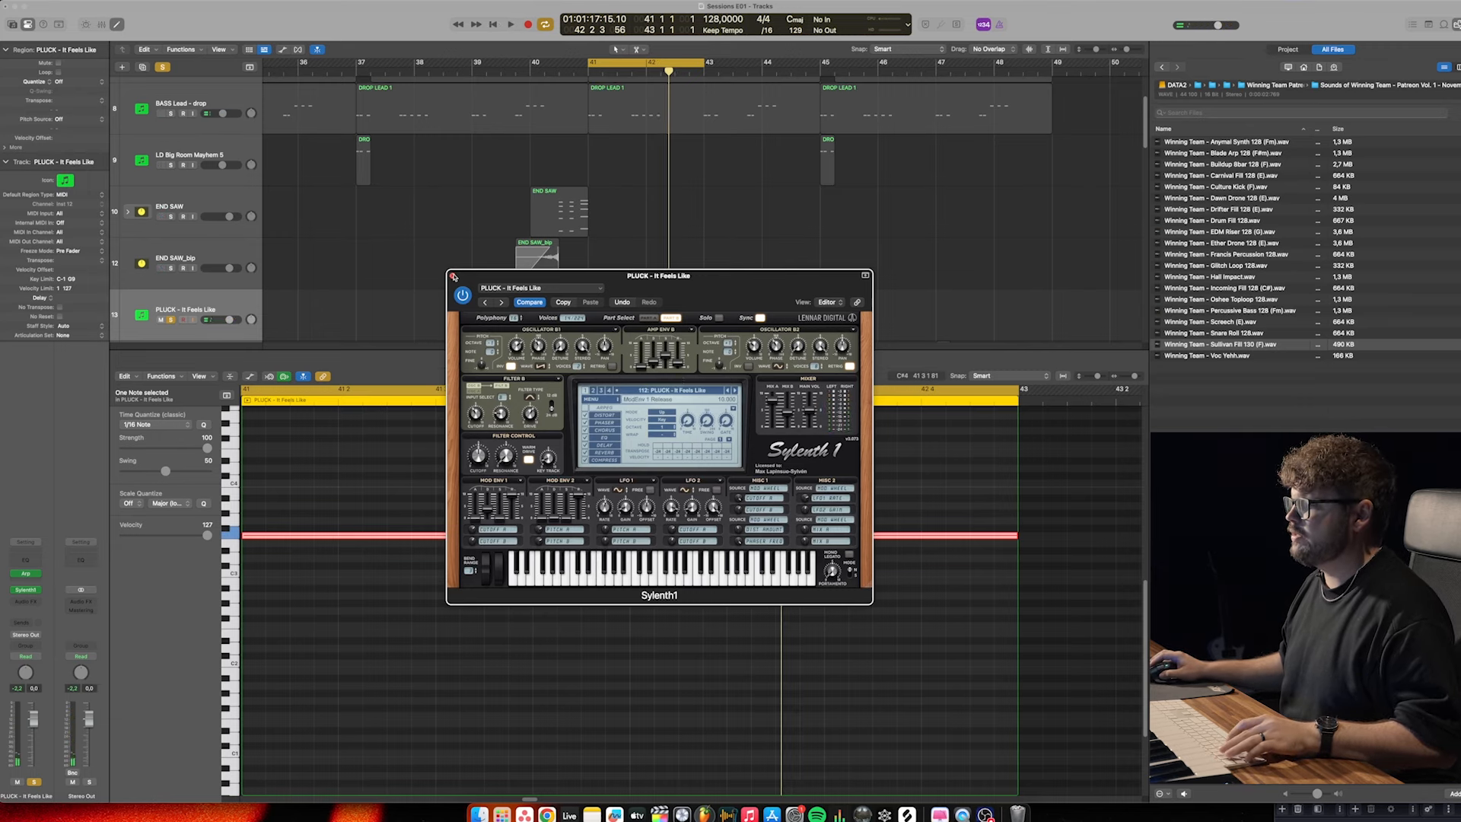
left_click(454, 276)
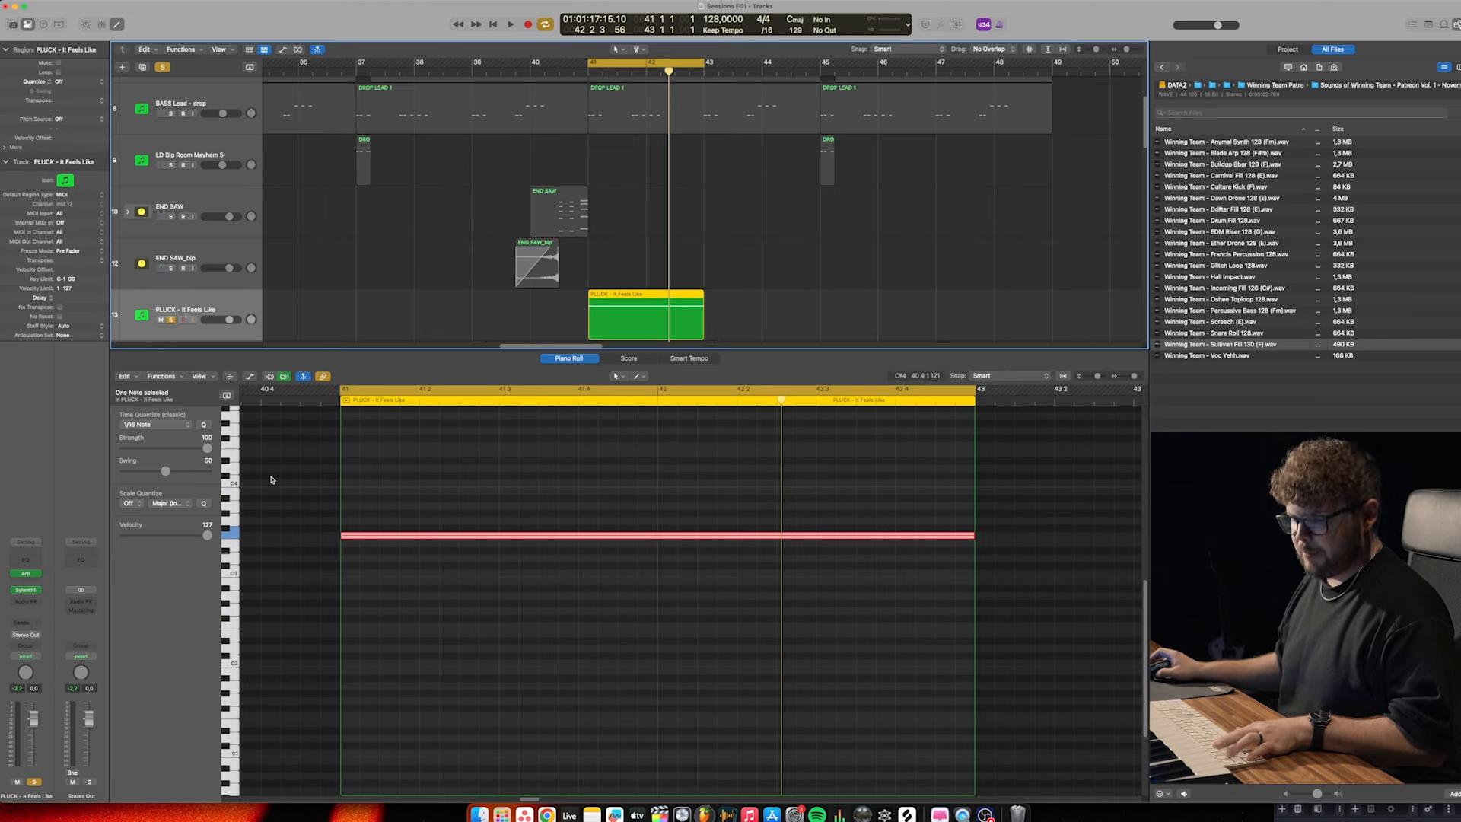
key("space")
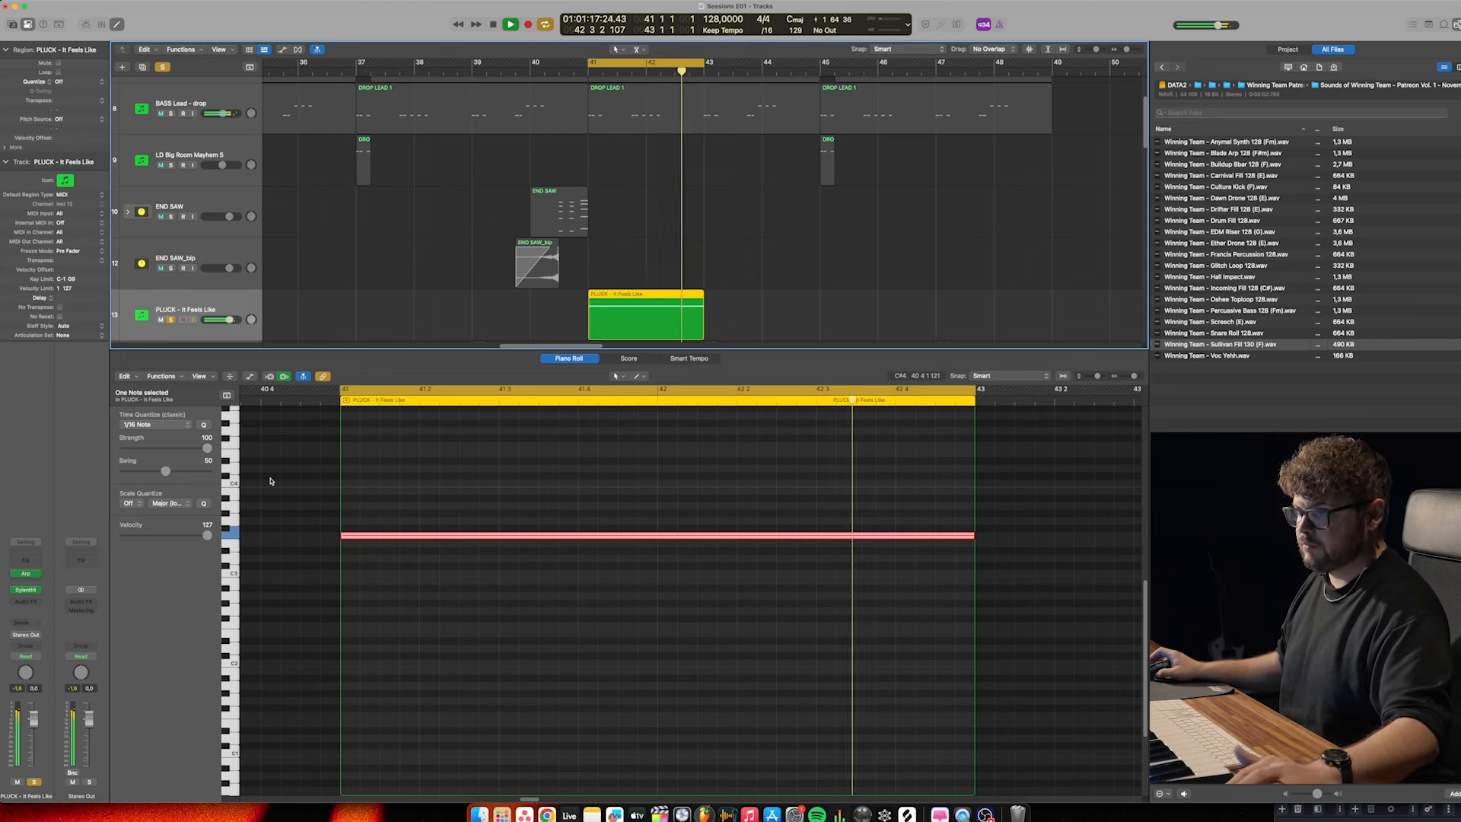
key("space")
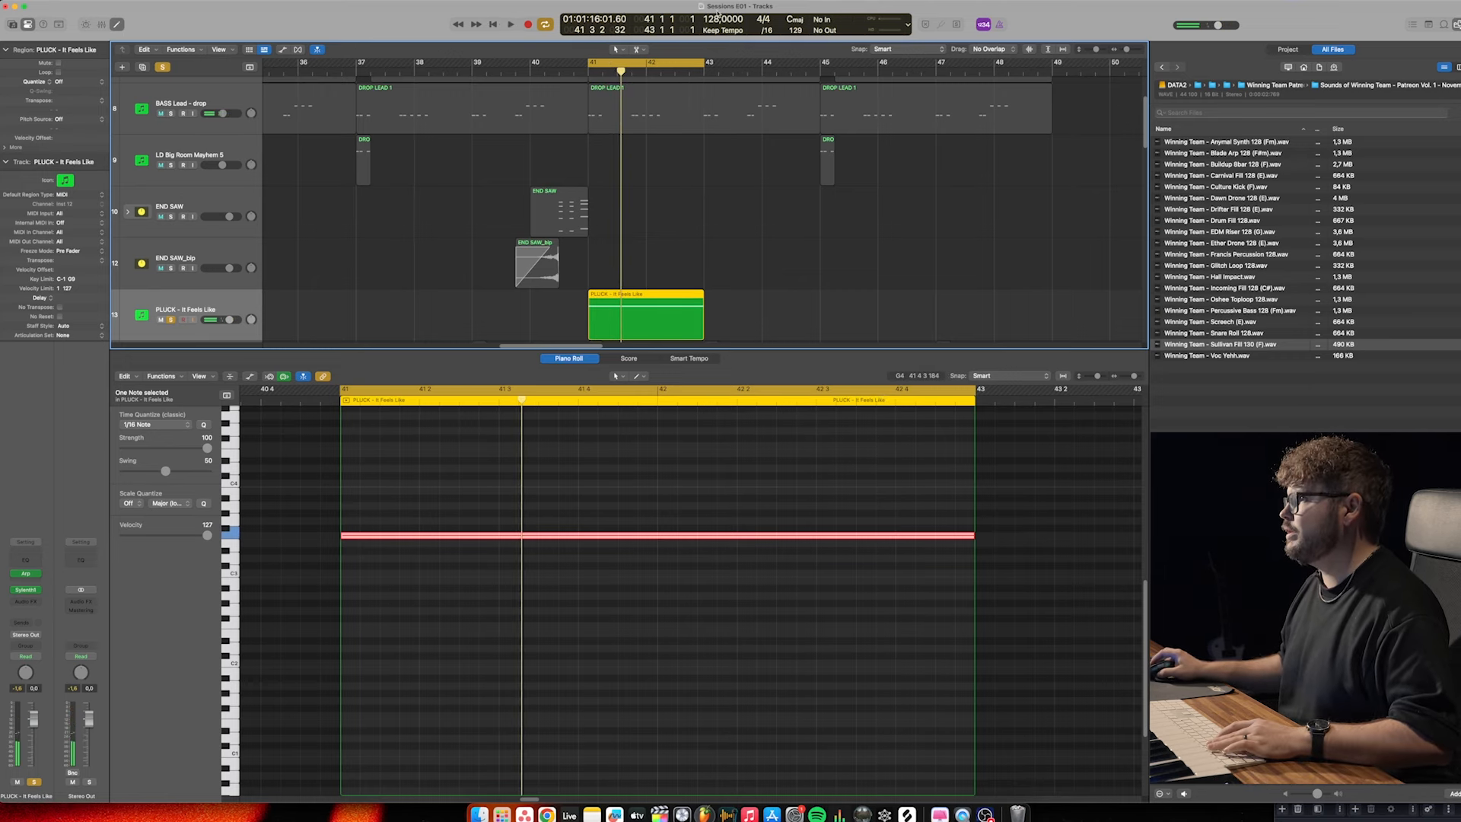
Extend the cycle range to bar 45, repeat the pluck region at bar 43, and play the loop
left_click_drag(702, 65, 824, 68)
left_click(671, 305)
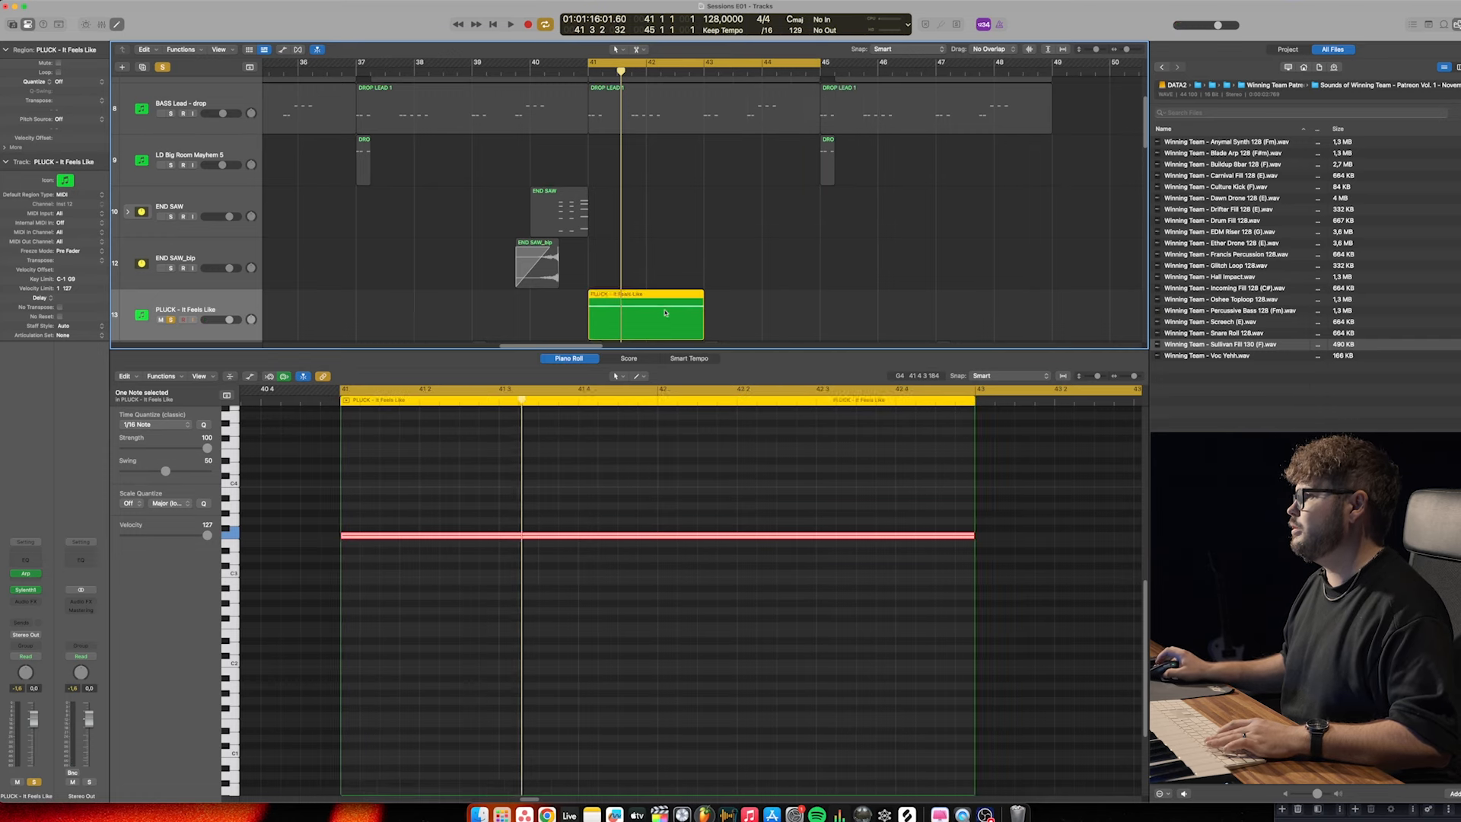
key("super+r")
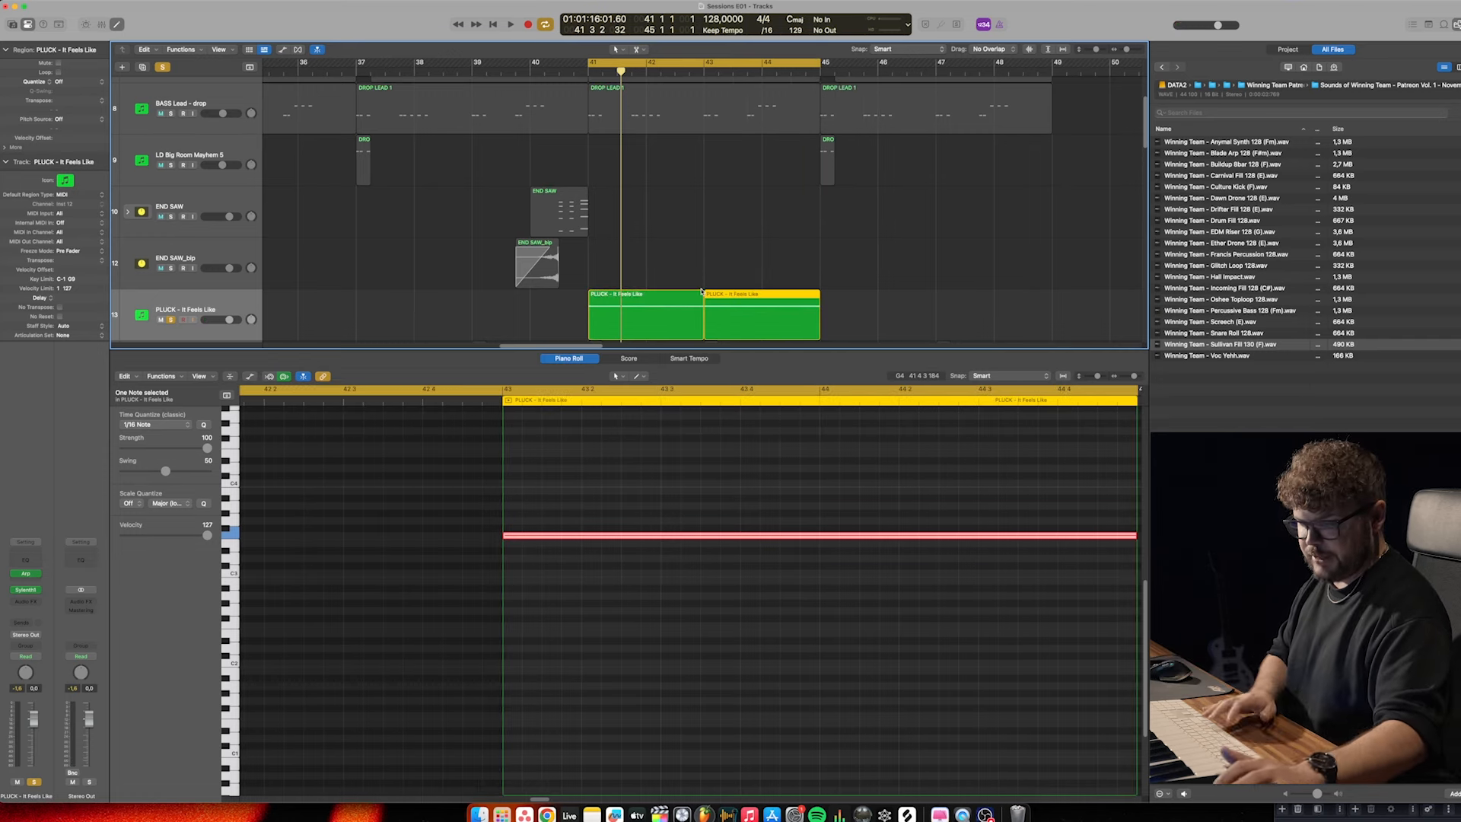
key("space")
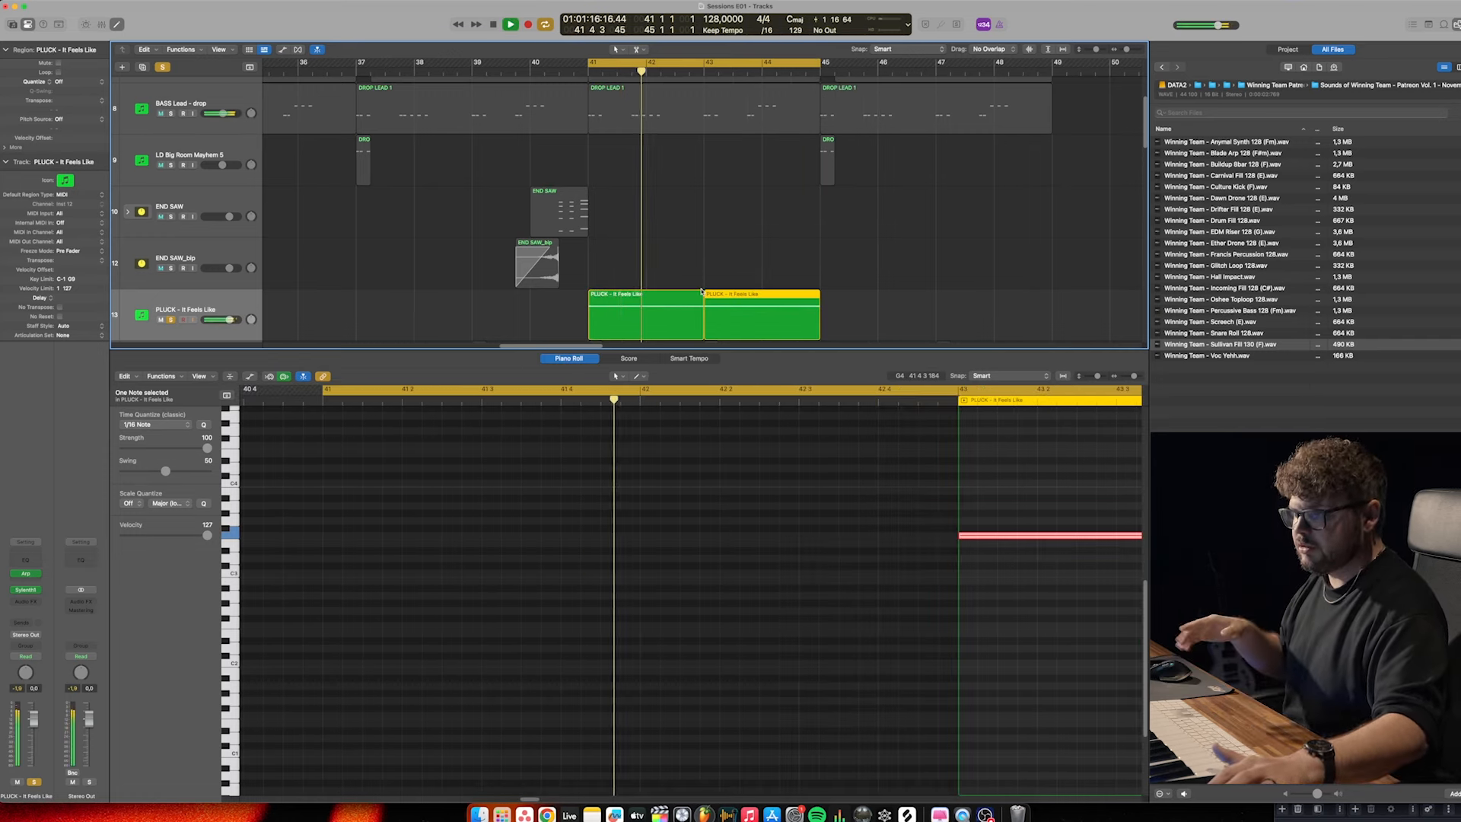
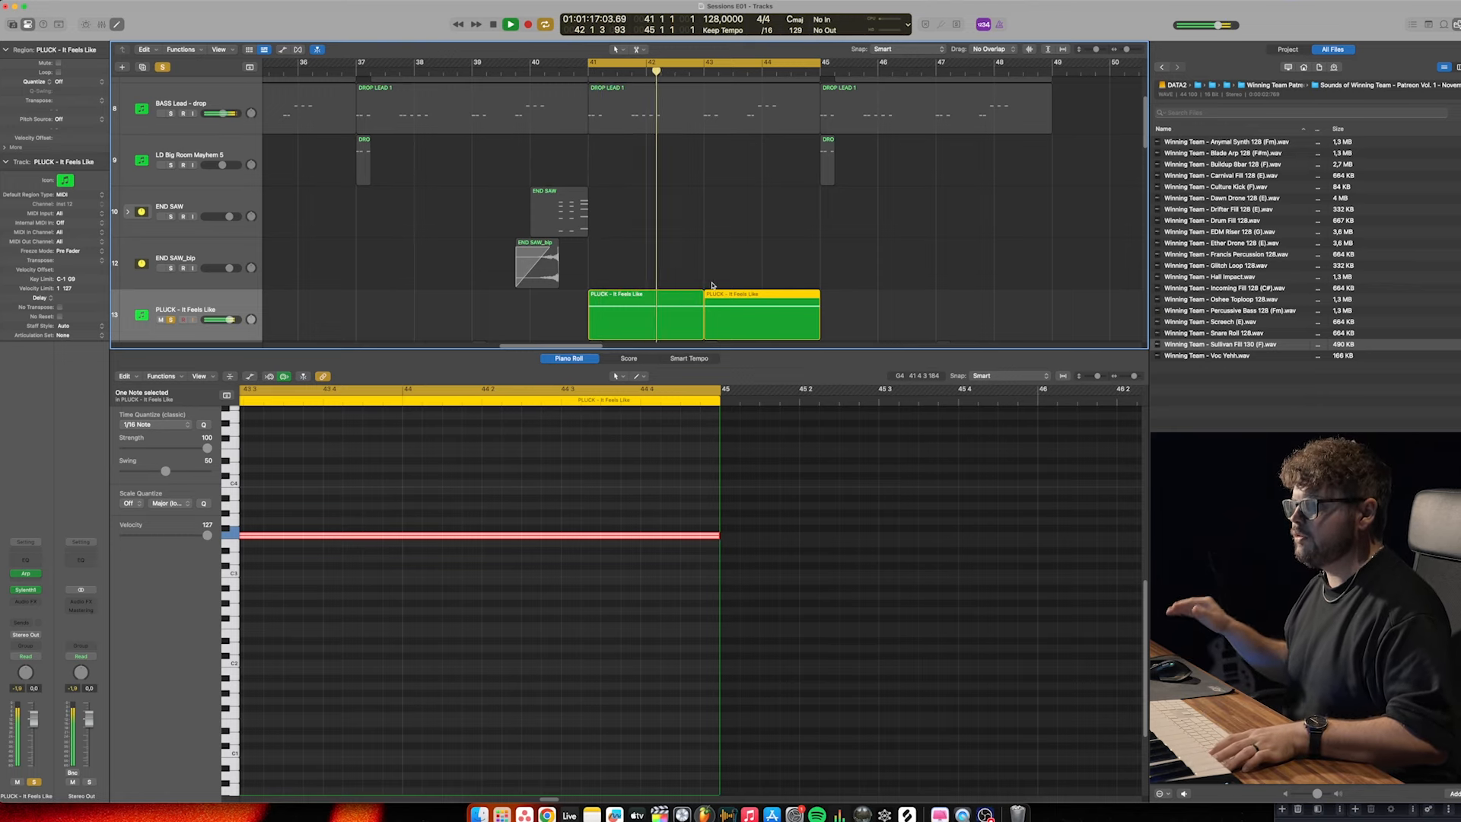
Show the automation lane for the first pluck region in the Piano Roll and set it to Pitch Bend
left_click(659, 289)
key("space")
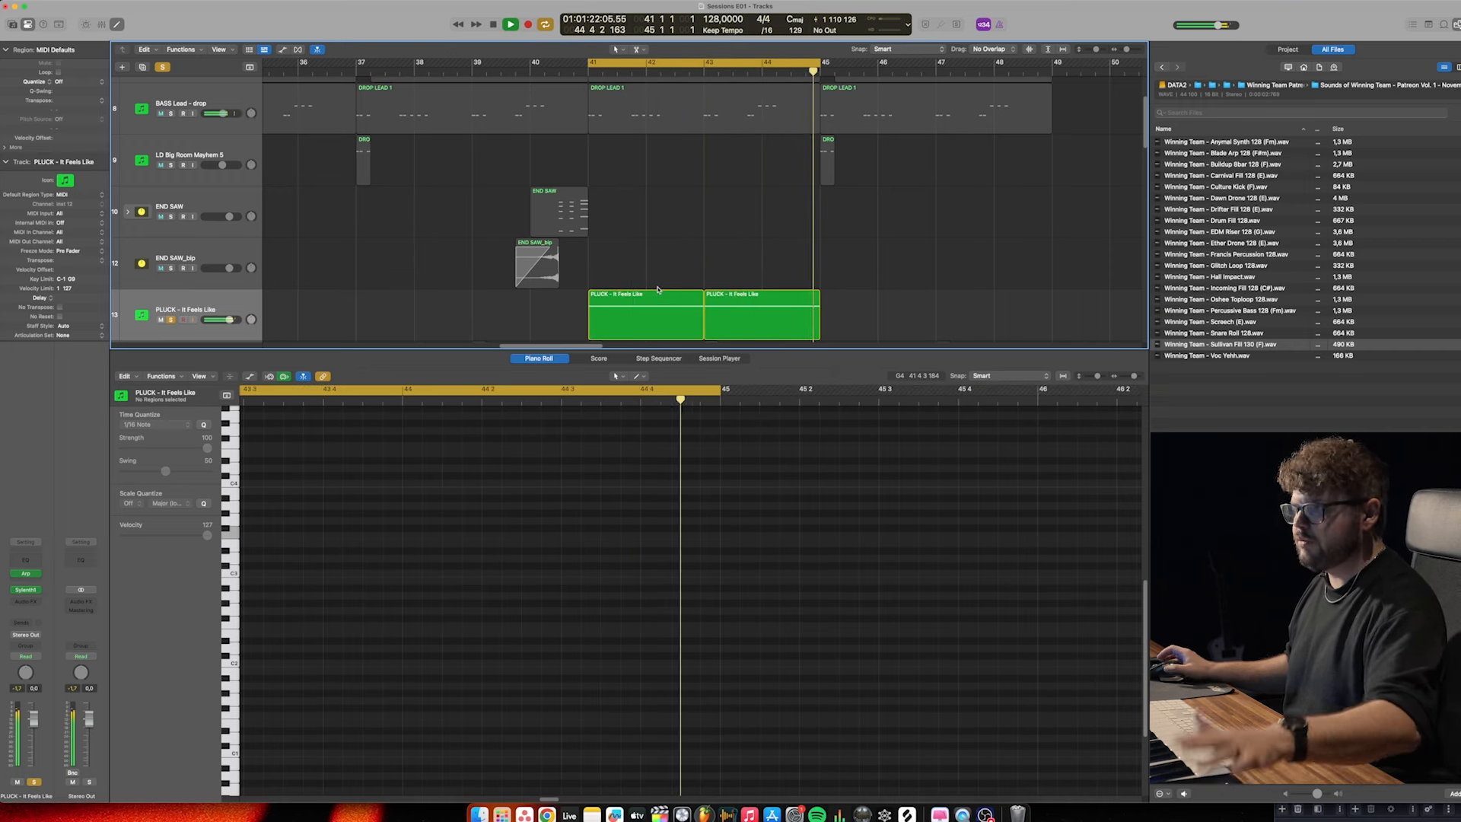
key("space")
left_click(651, 324)
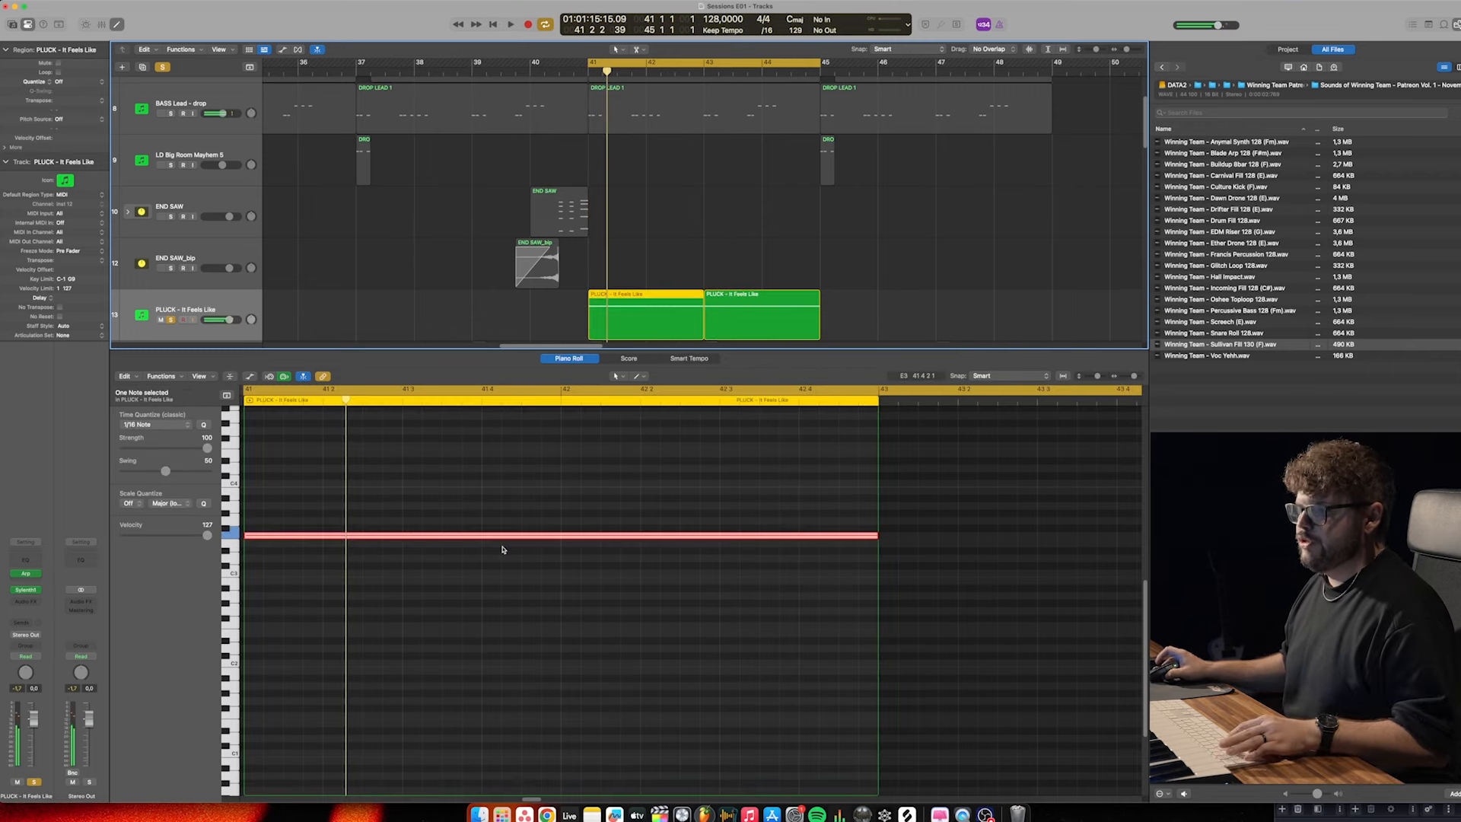
left_click(249, 376)
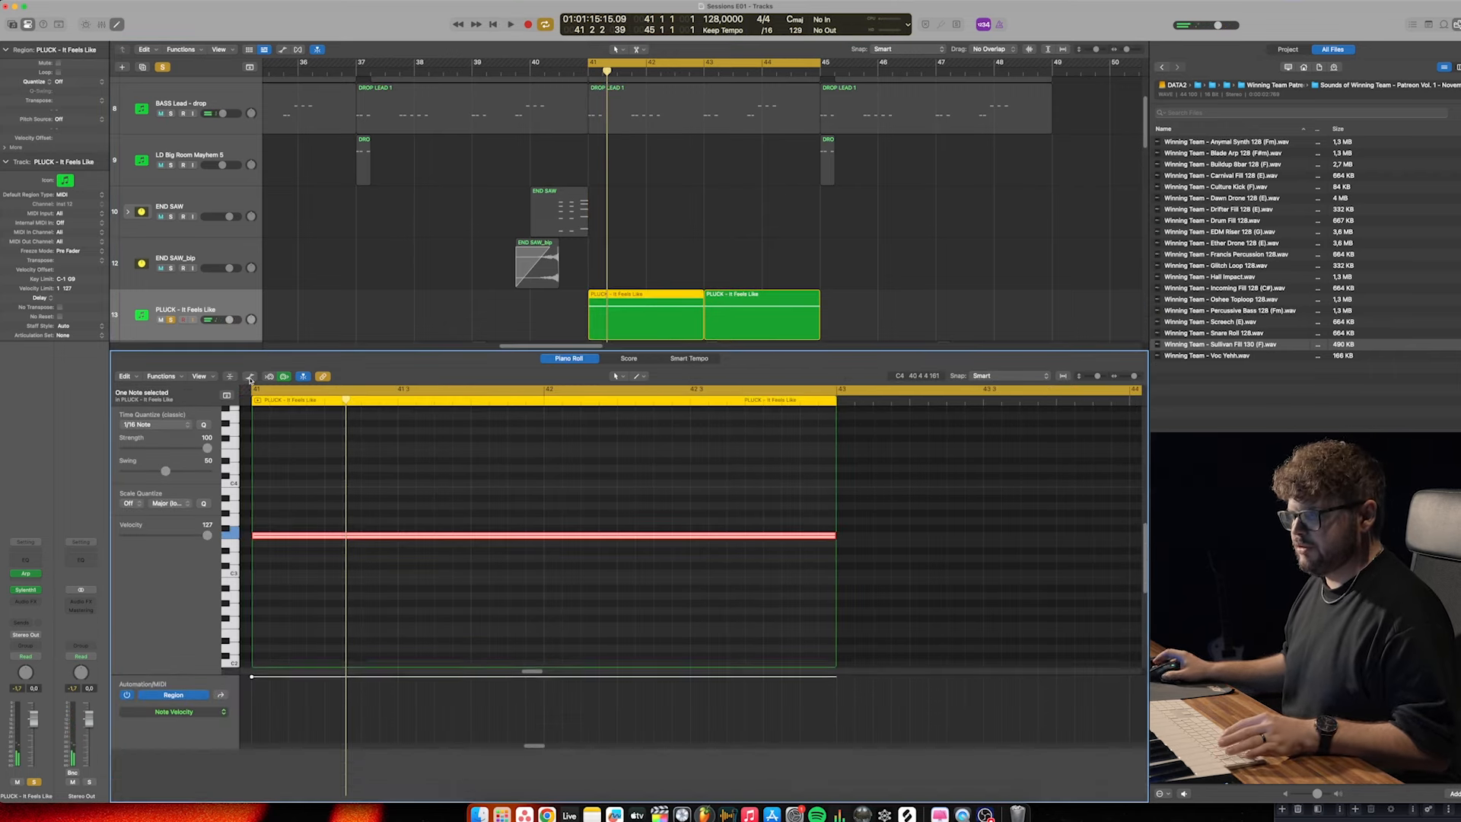
left_click(193, 643)
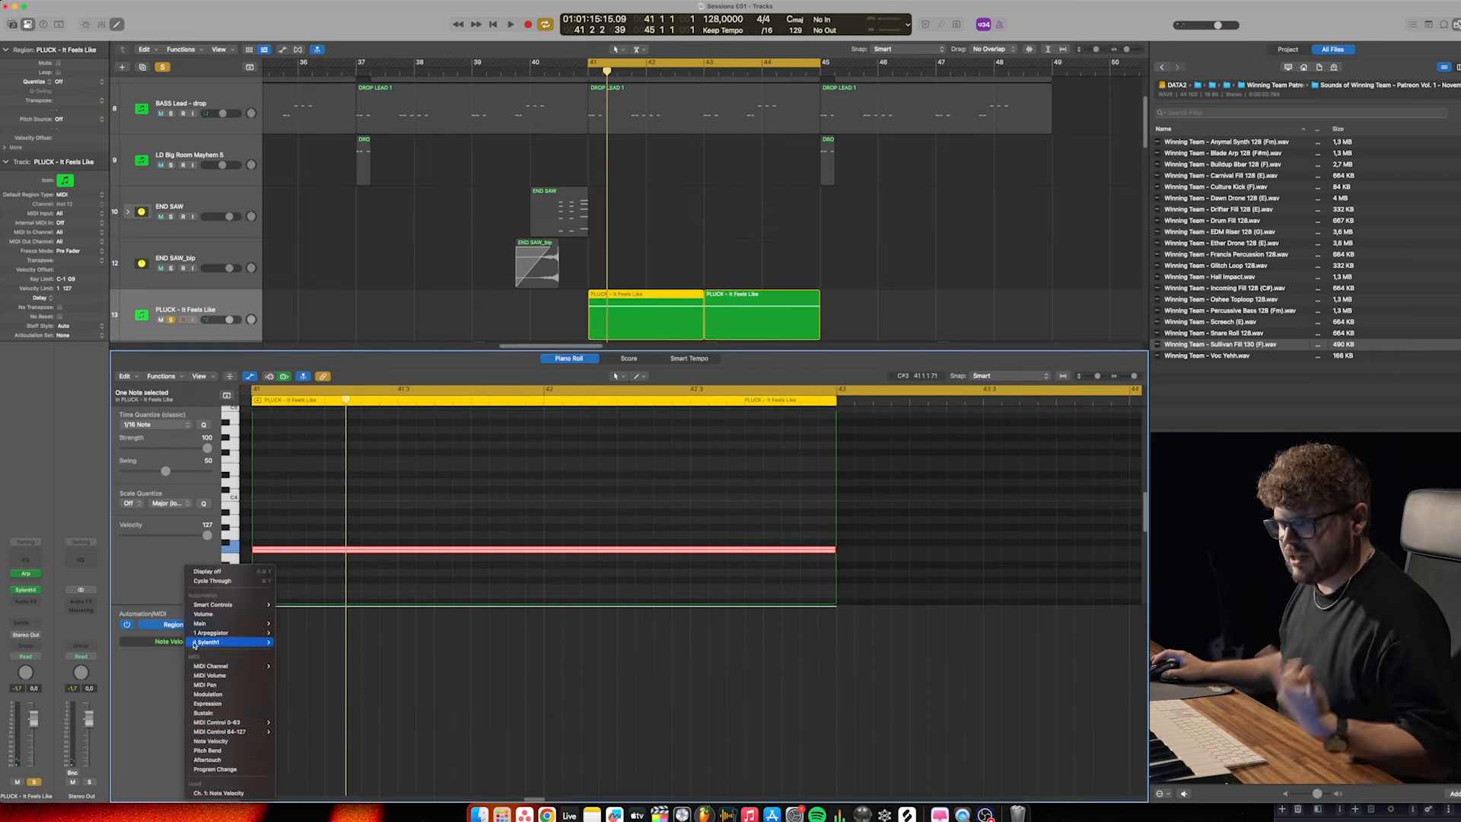
left_click(230, 751)
Draw a pitch bend dip in the first pluck region, falling from 0 to about -36 just before bar 42
scroll(263, 706, "left", 1)
left_click(274, 707)
left_click_drag(295, 698, 295, 702)
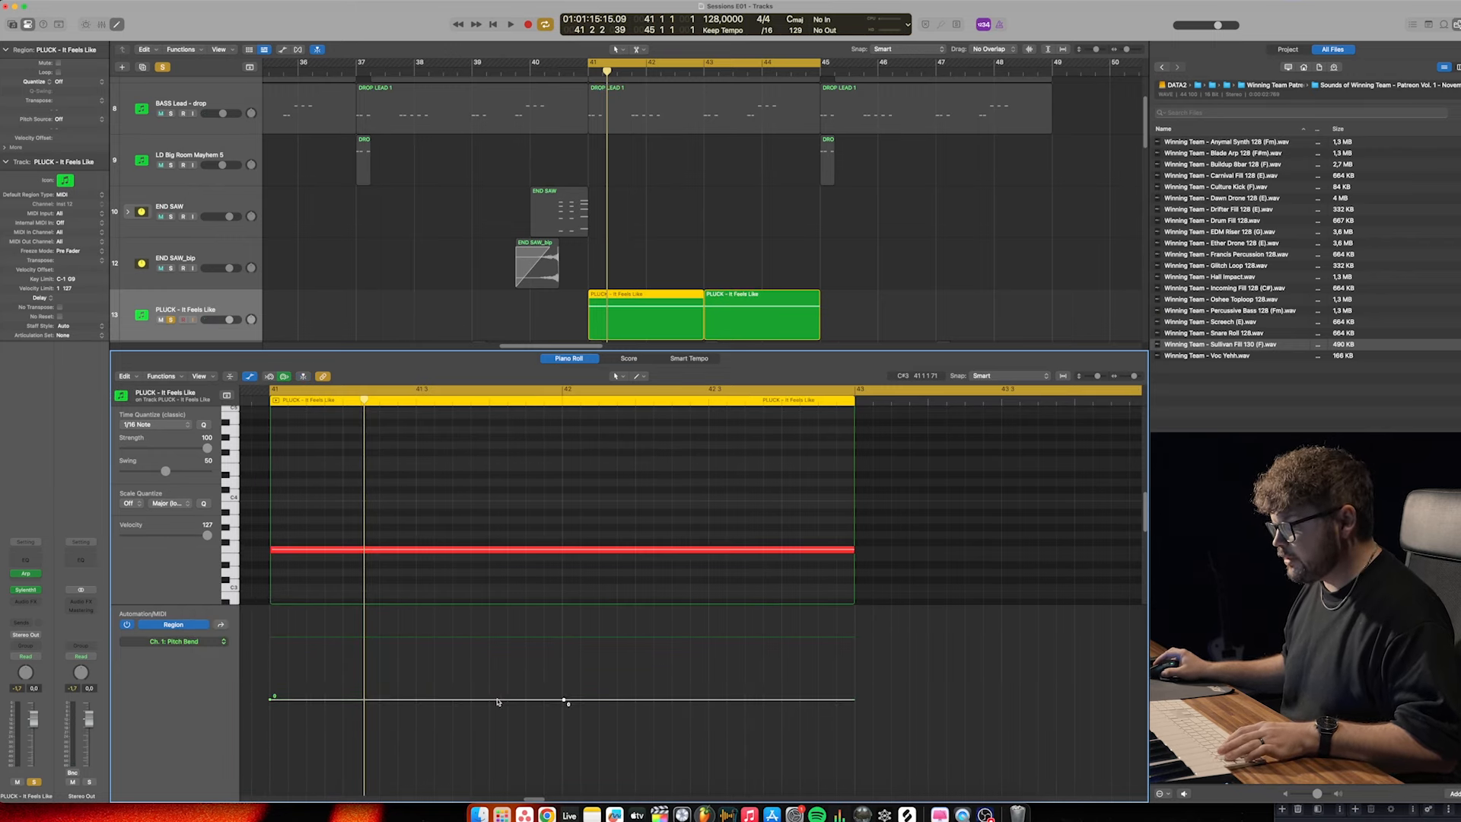
left_click_drag(563, 700, 565, 725)
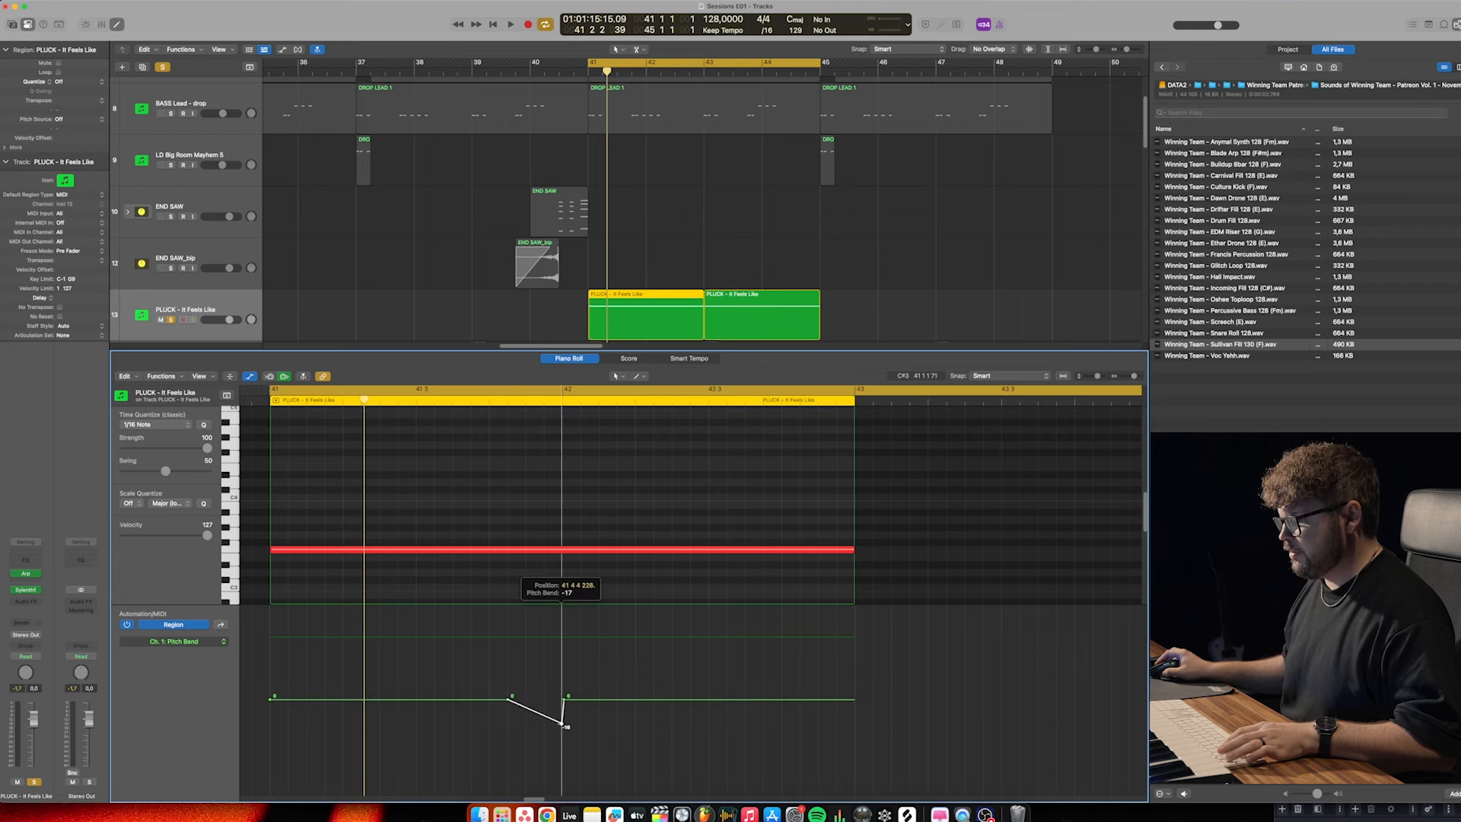
key("super+Left")
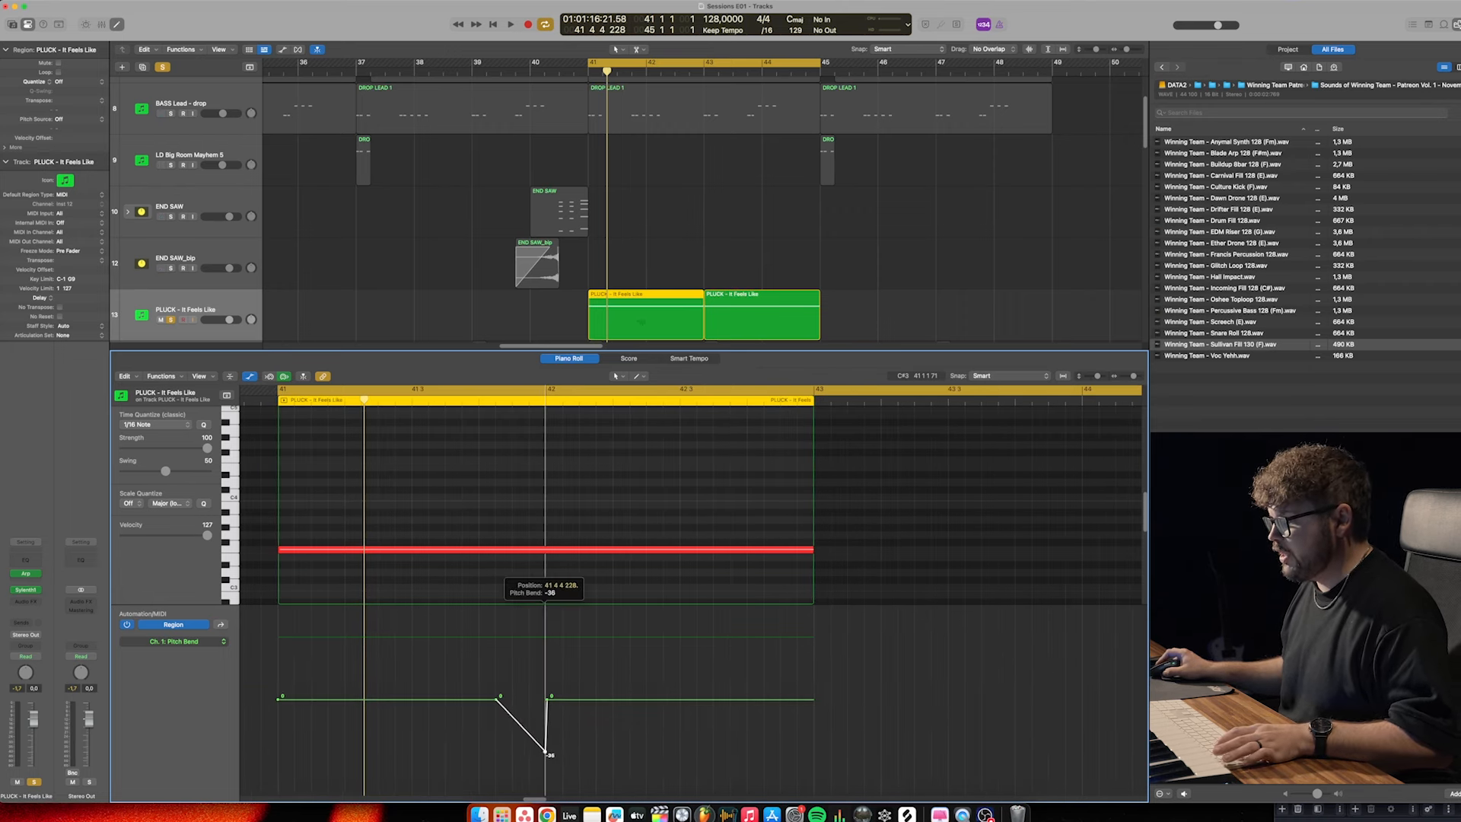
left_click_drag(495, 701, 493, 701)
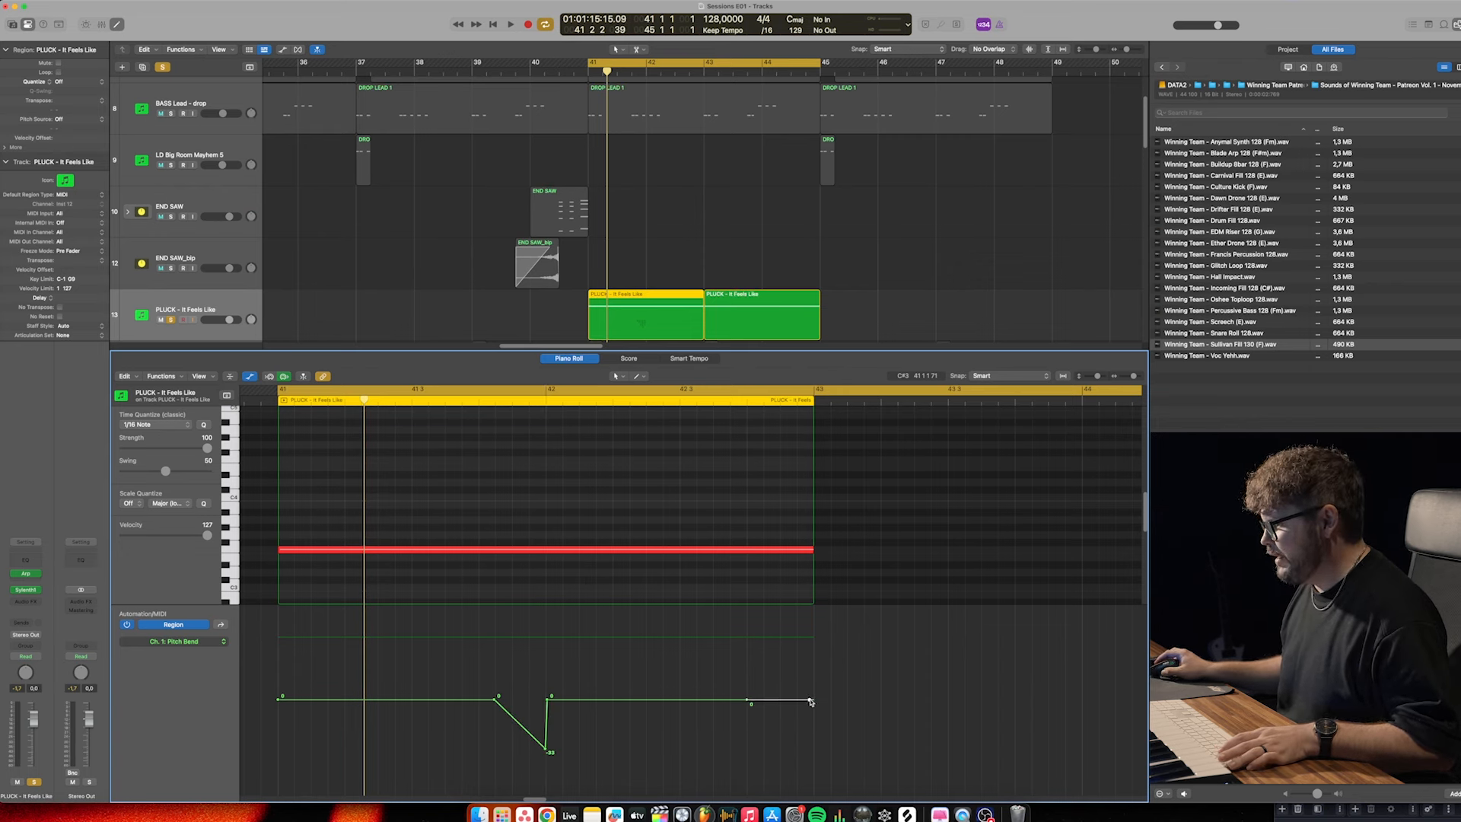
Add a rising pitch bend ramp from beat 42 3 to the region's end, and curve the dip before bar 42
left_click_drag(750, 700, 674, 700)
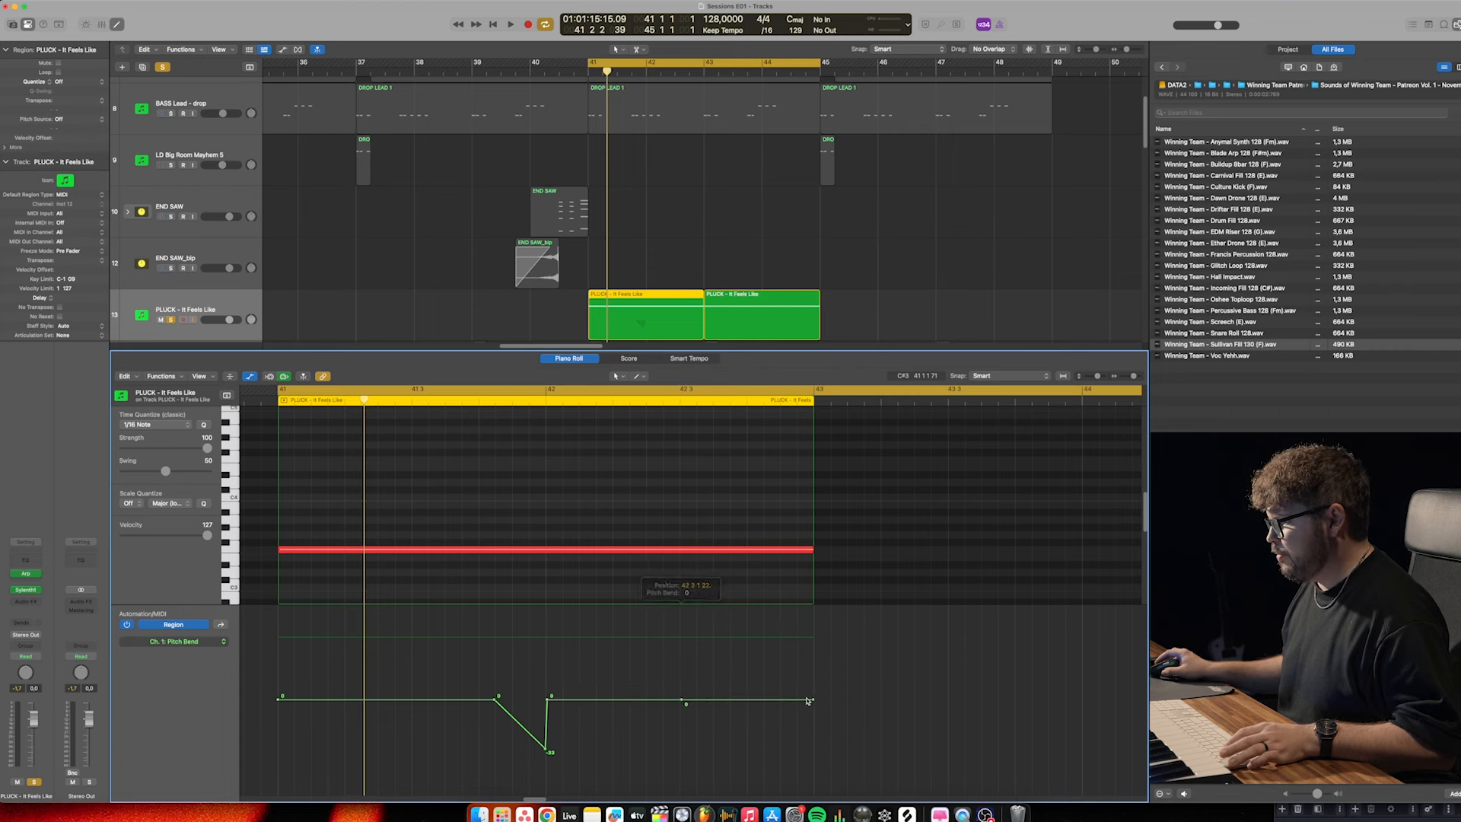
left_click_drag(812, 606, 813, 606)
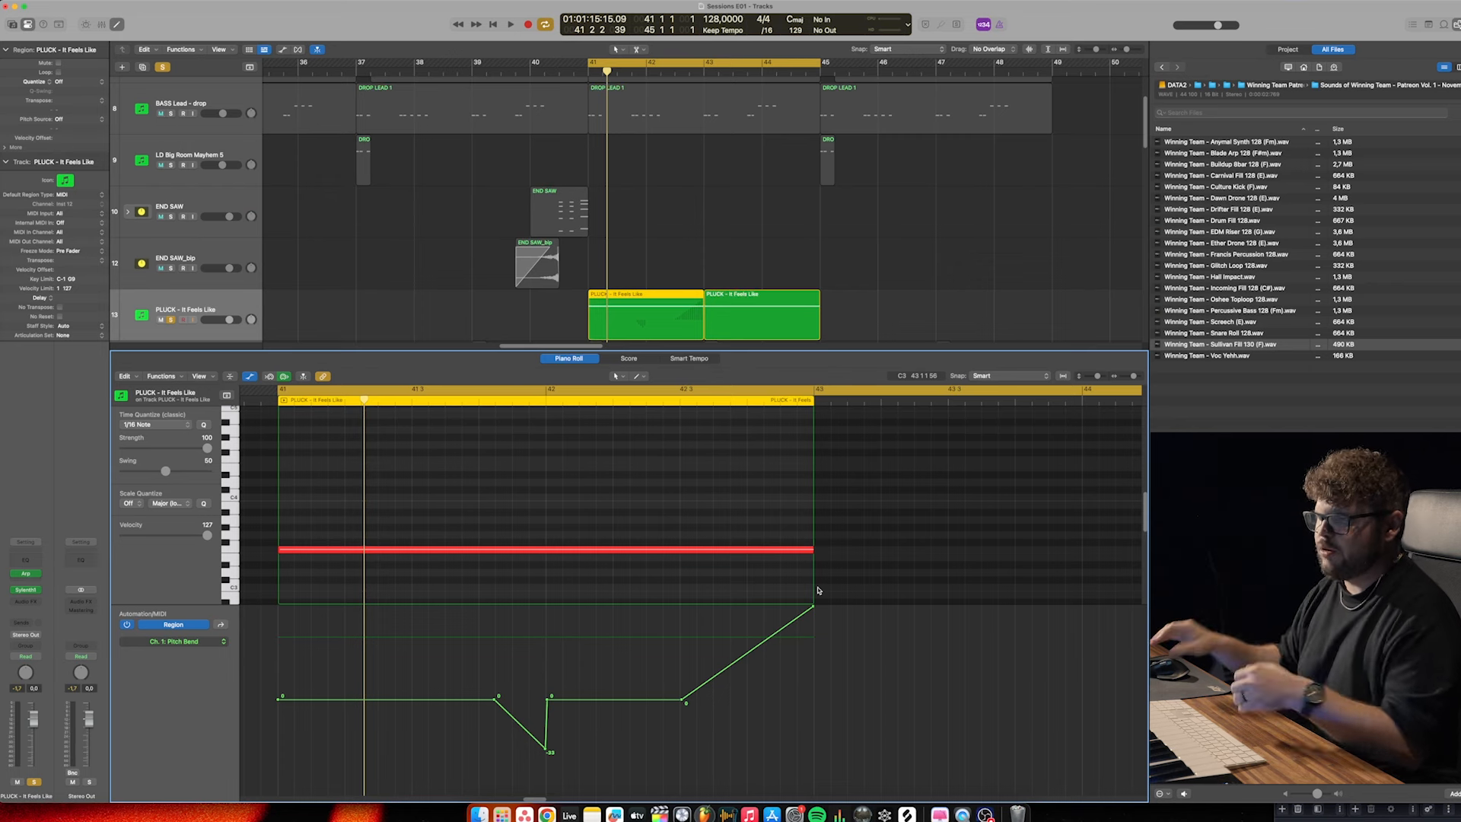
left_click(639, 376)
left_click(682, 504)
key("space")
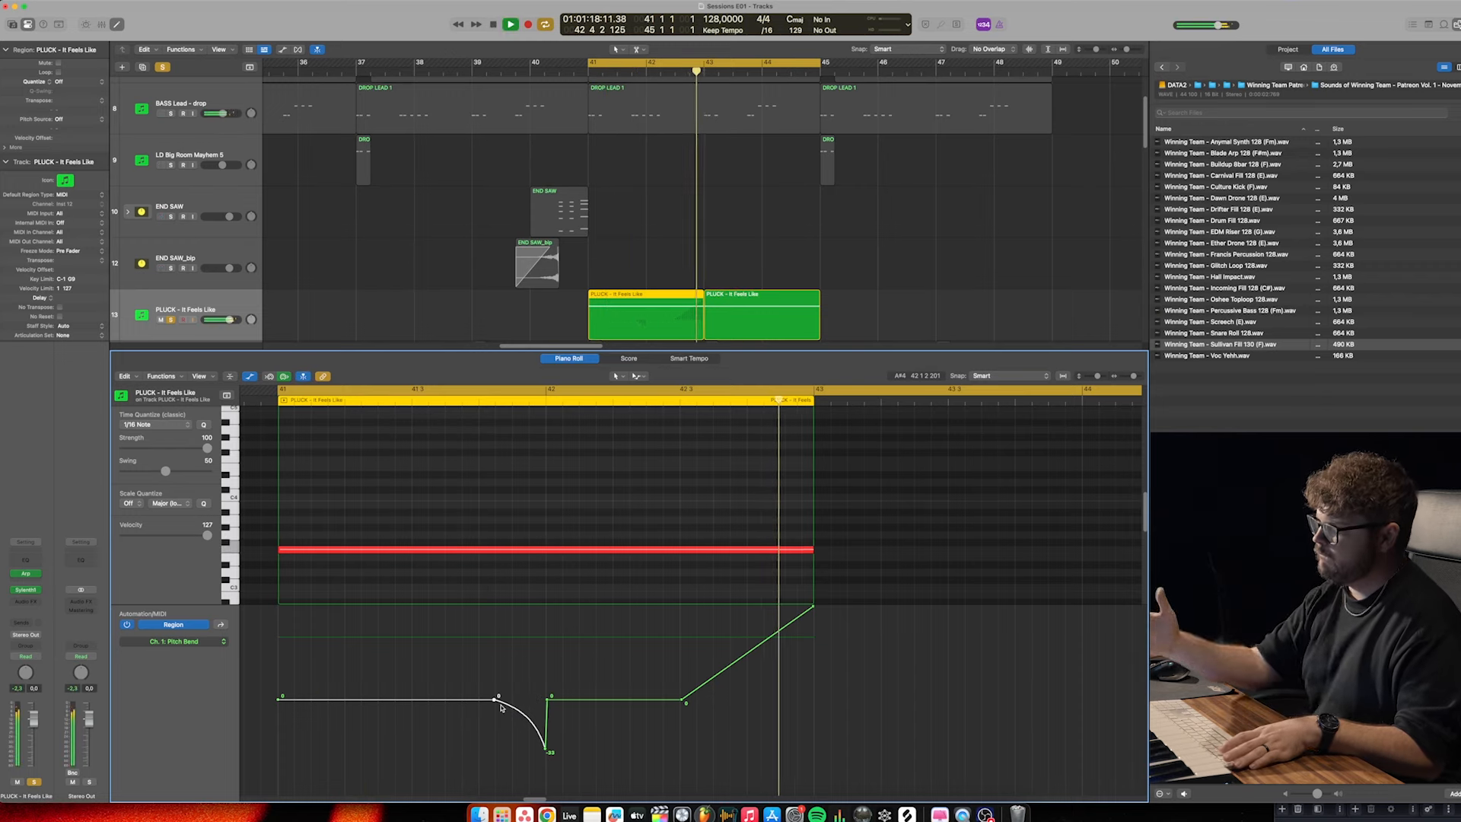
Repeat the first pluck region with its pitch bend over the region at bar 43
key("space")
left_click(786, 257)
left_click(629, 317)
key("super+r")
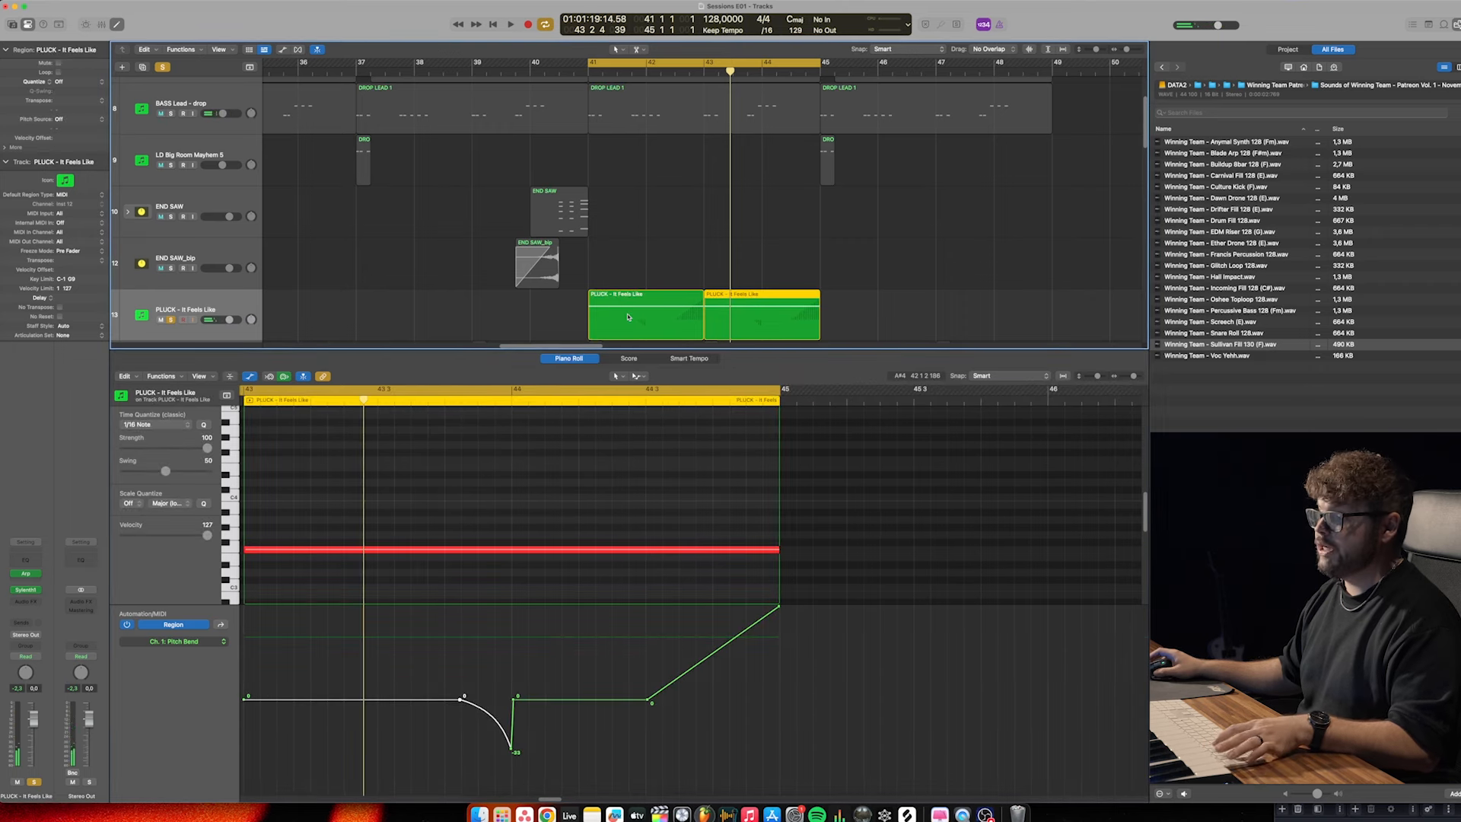
Move the start of the second pluck region's pitch bend ramp to 44 2 and curve the rise while looping
key("space")
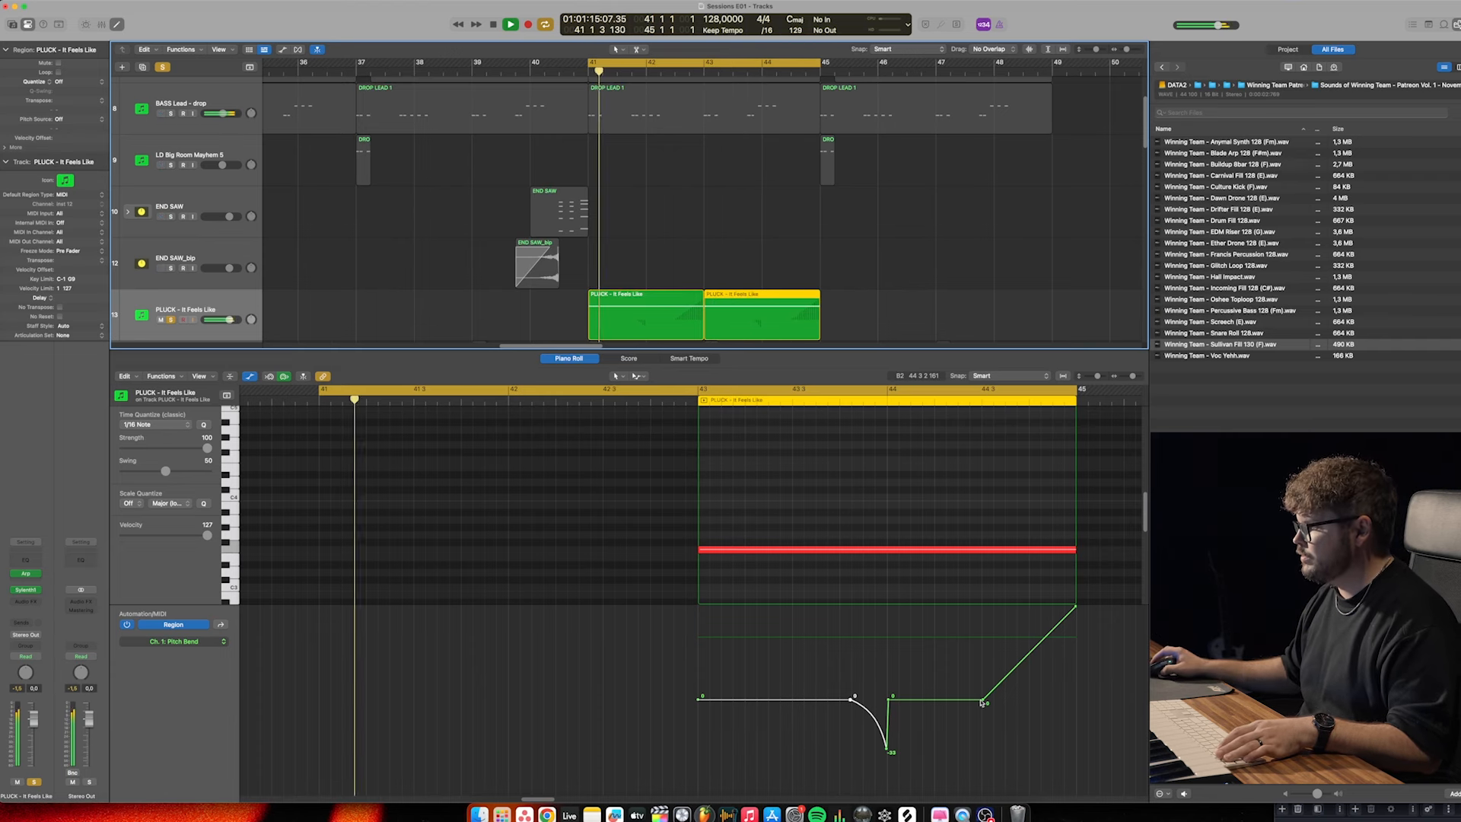
left_click_drag(982, 701, 939, 702)
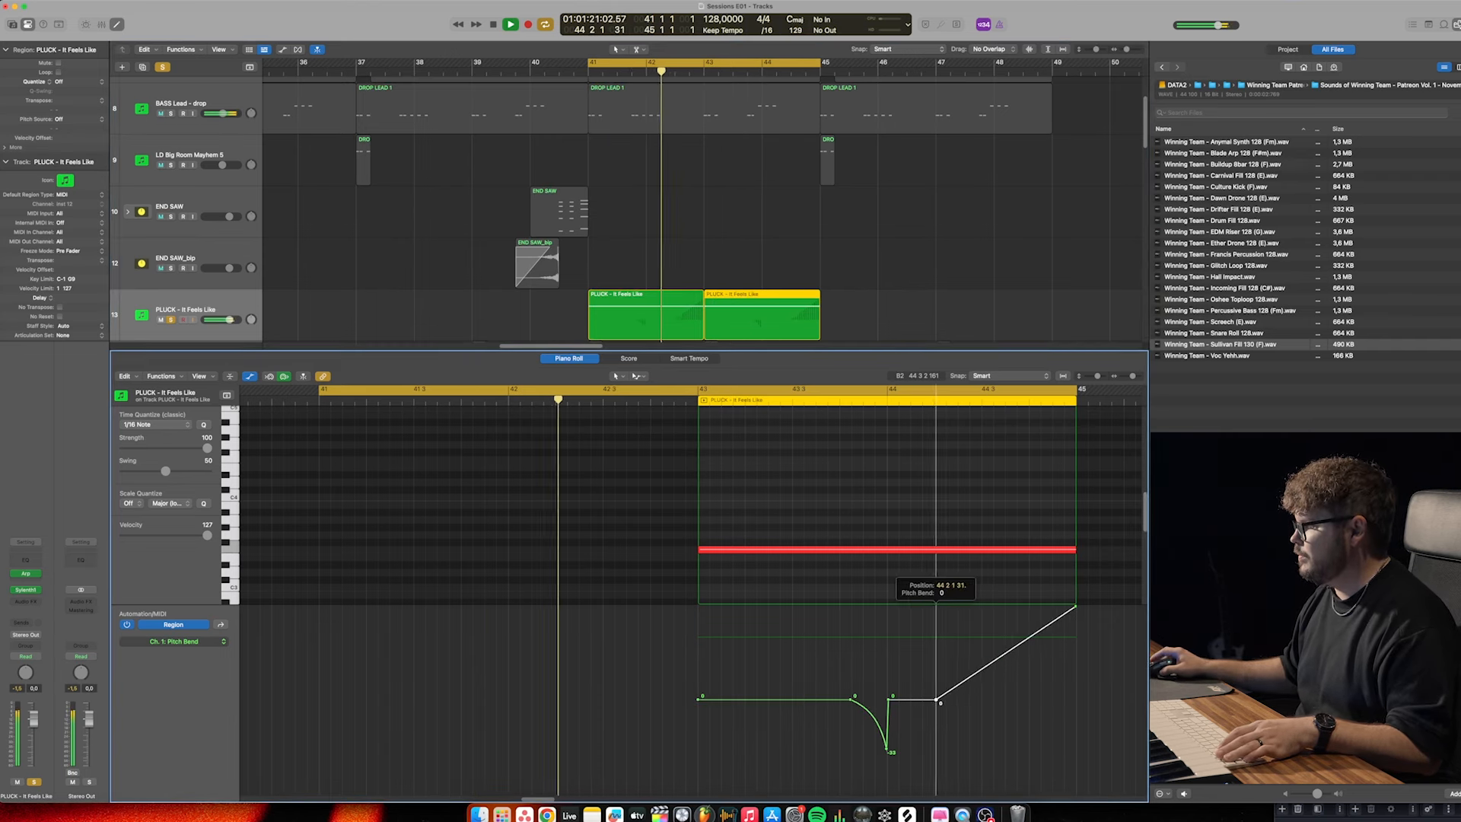
left_click_drag(1004, 659, 1017, 699)
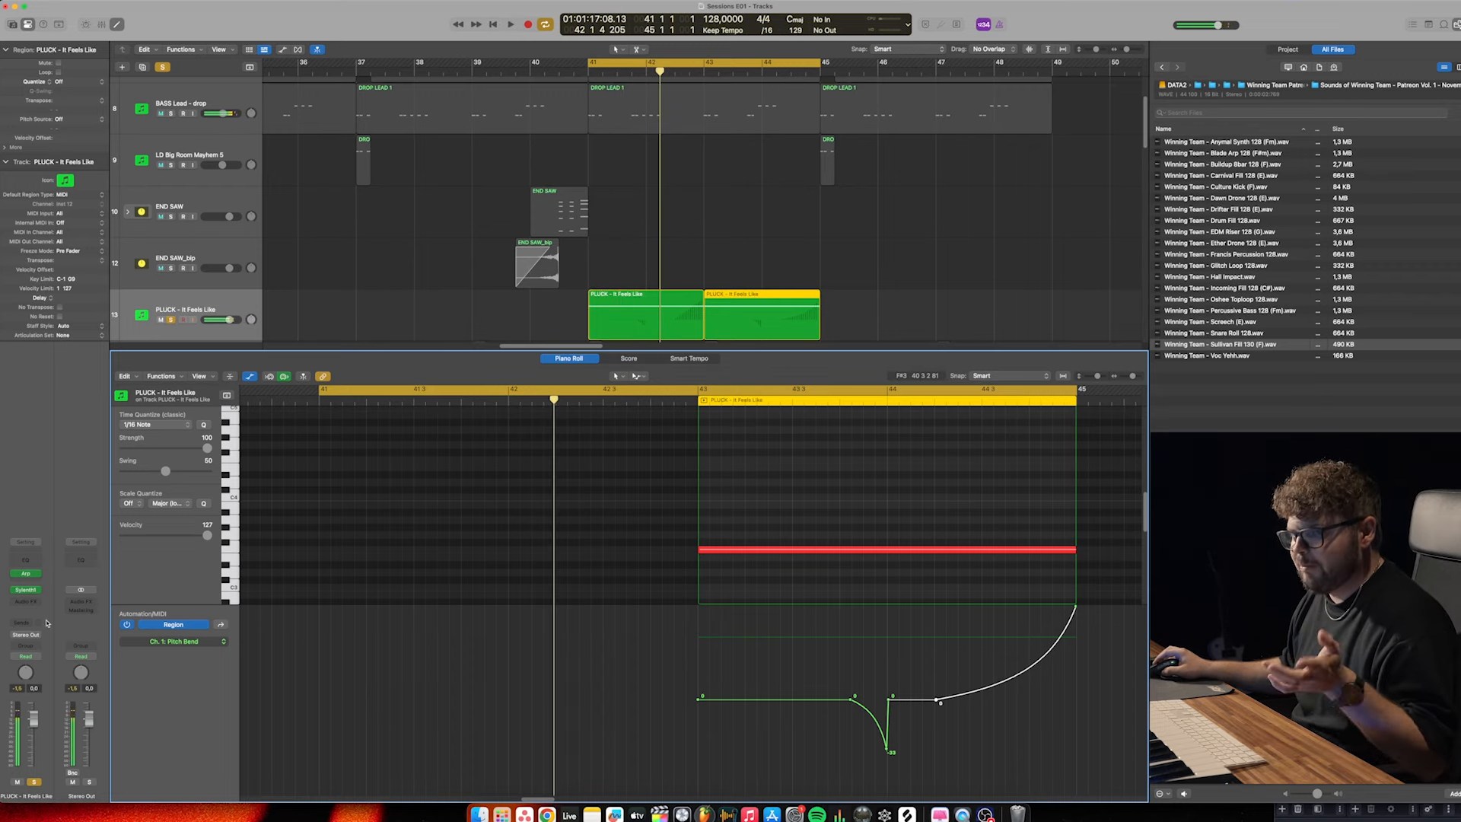
Loop the pluck in Sylenth1 and compare parts A and B by switching parts and toggling Solo
left_click(27, 591)
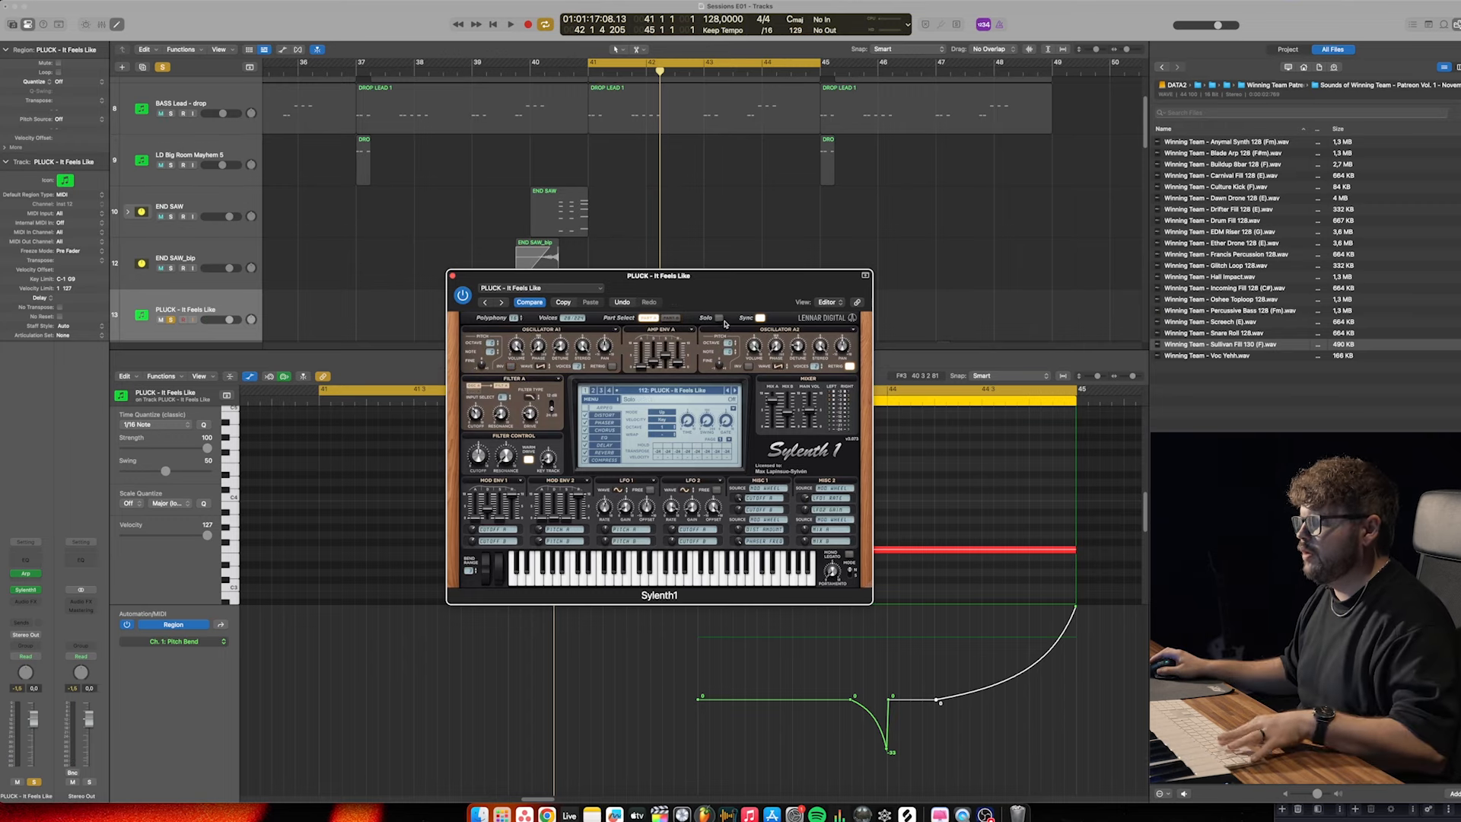
key("space")
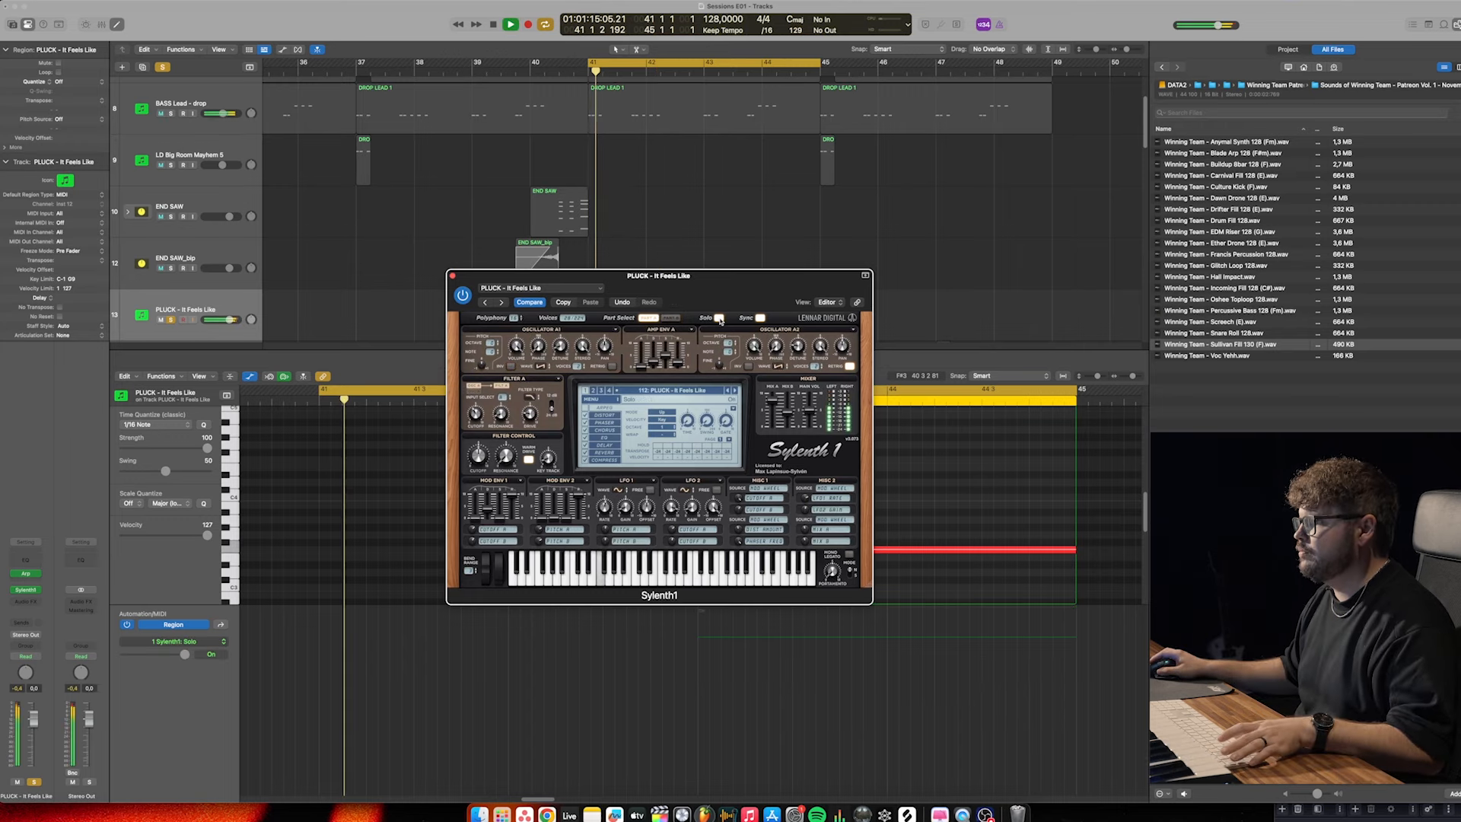
left_click(672, 319)
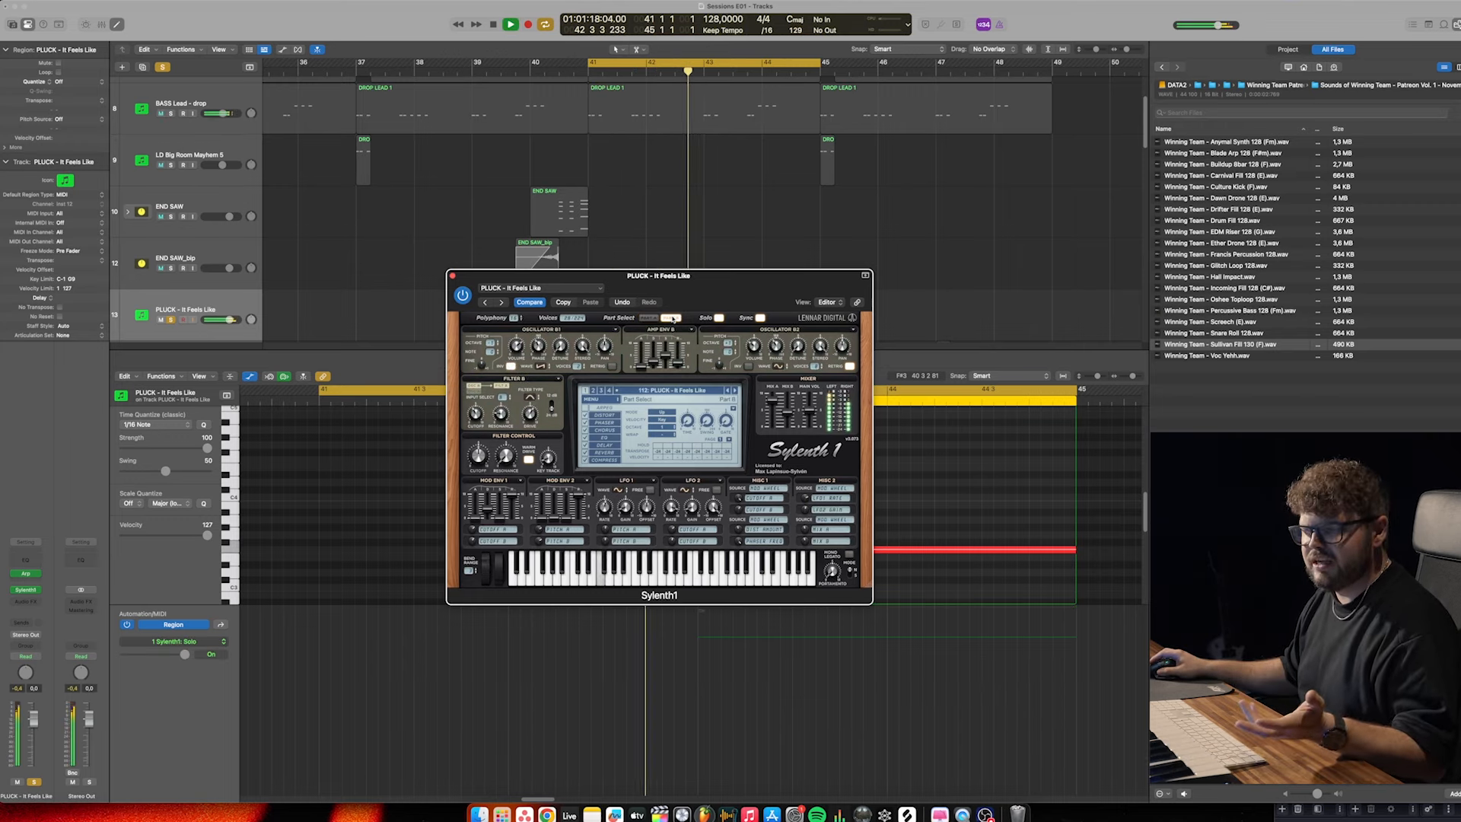
left_click_drag(674, 284, 638, 426)
left_click(685, 460)
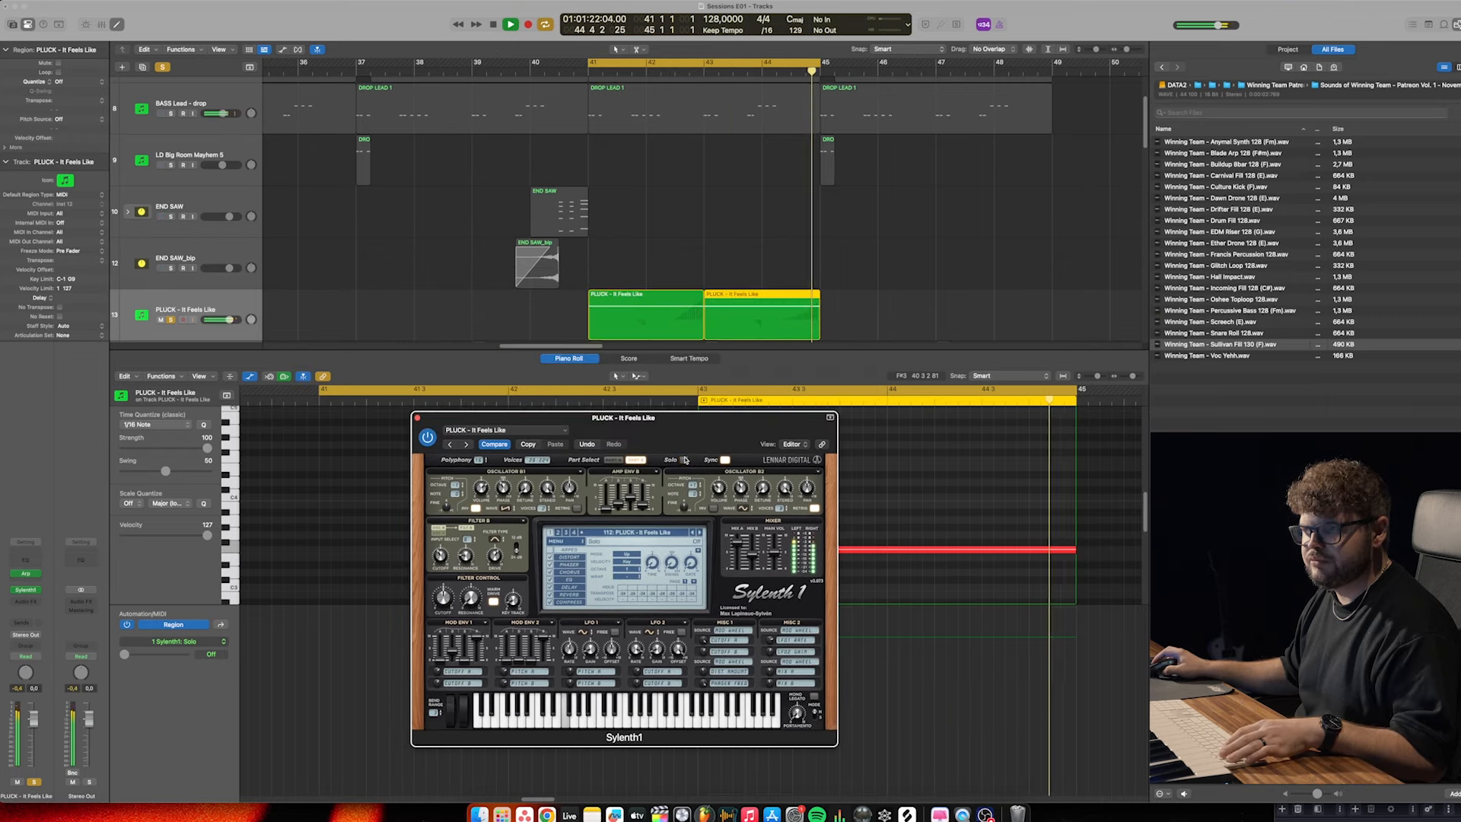
left_click(685, 459)
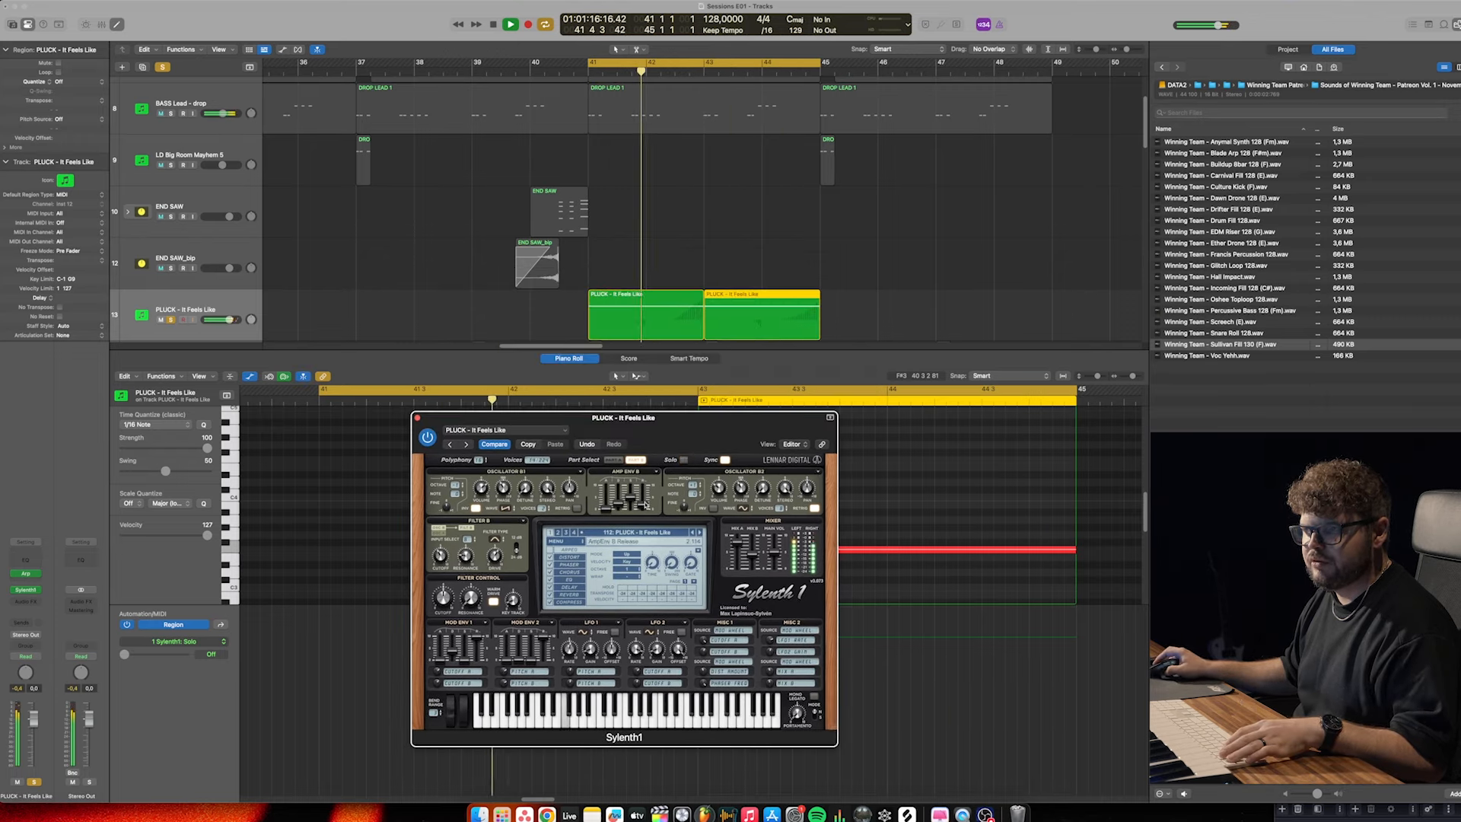
left_click(613, 459)
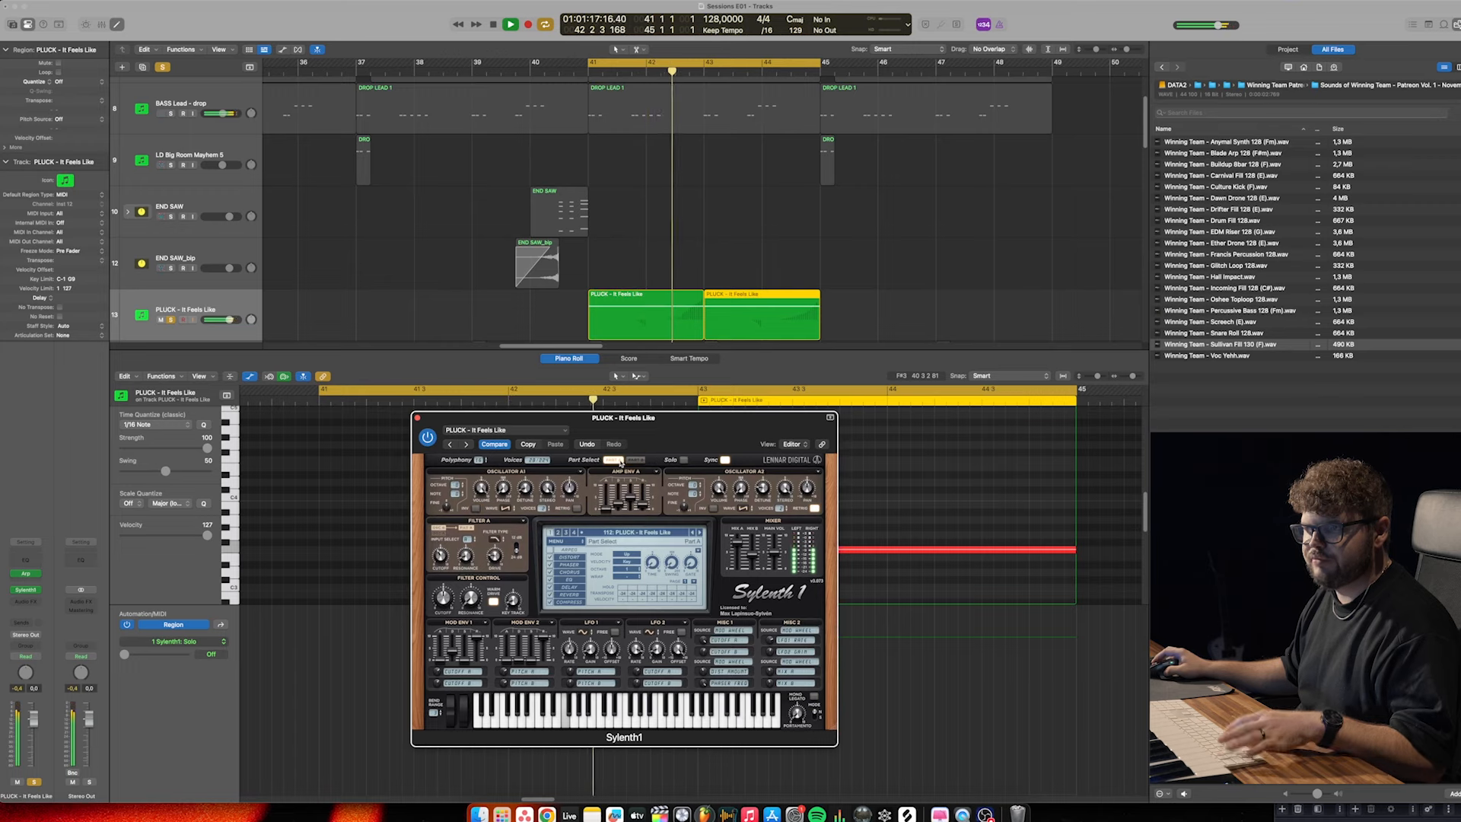
left_click(684, 460)
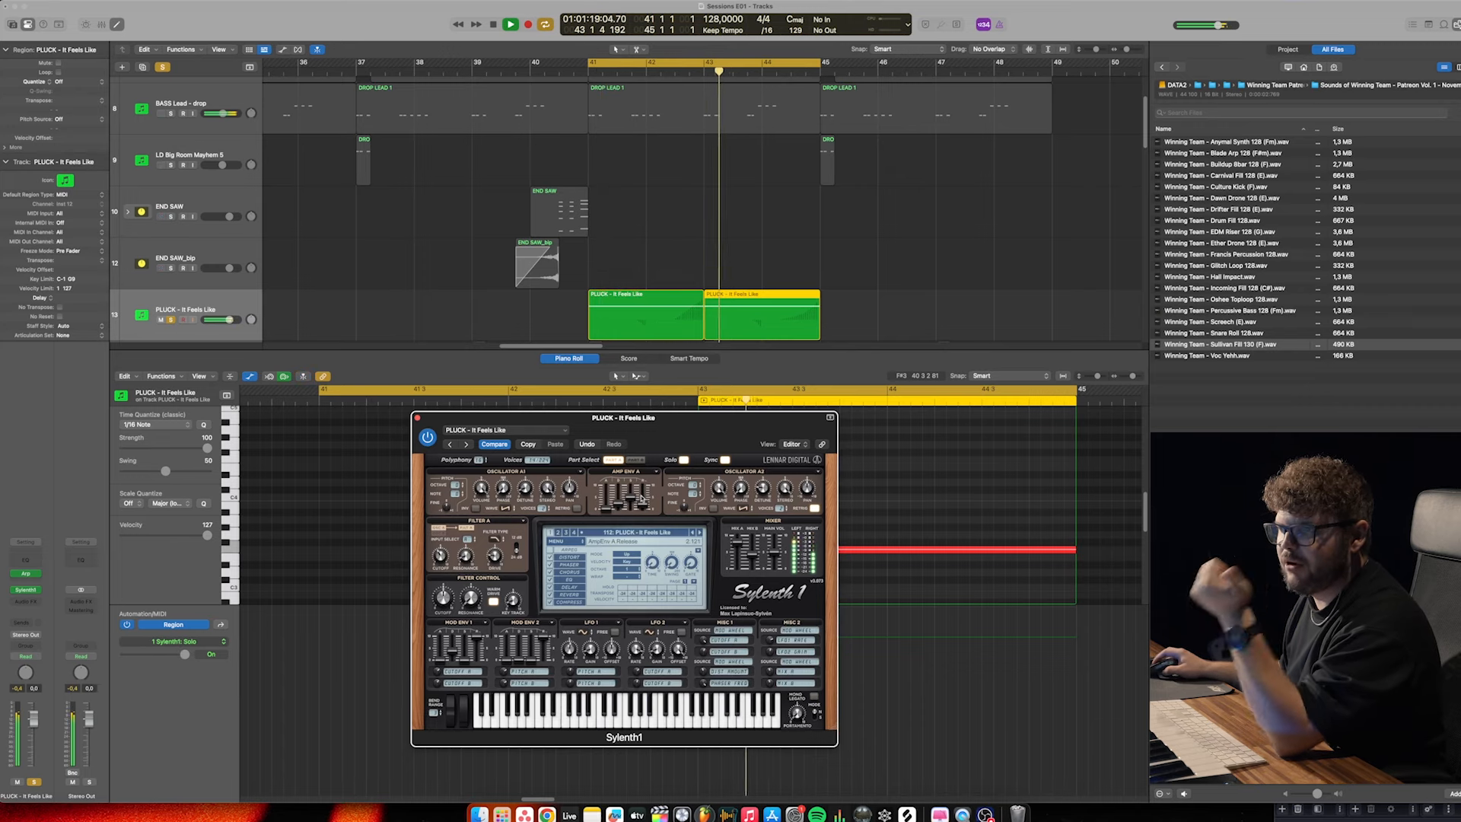
left_click(636, 460)
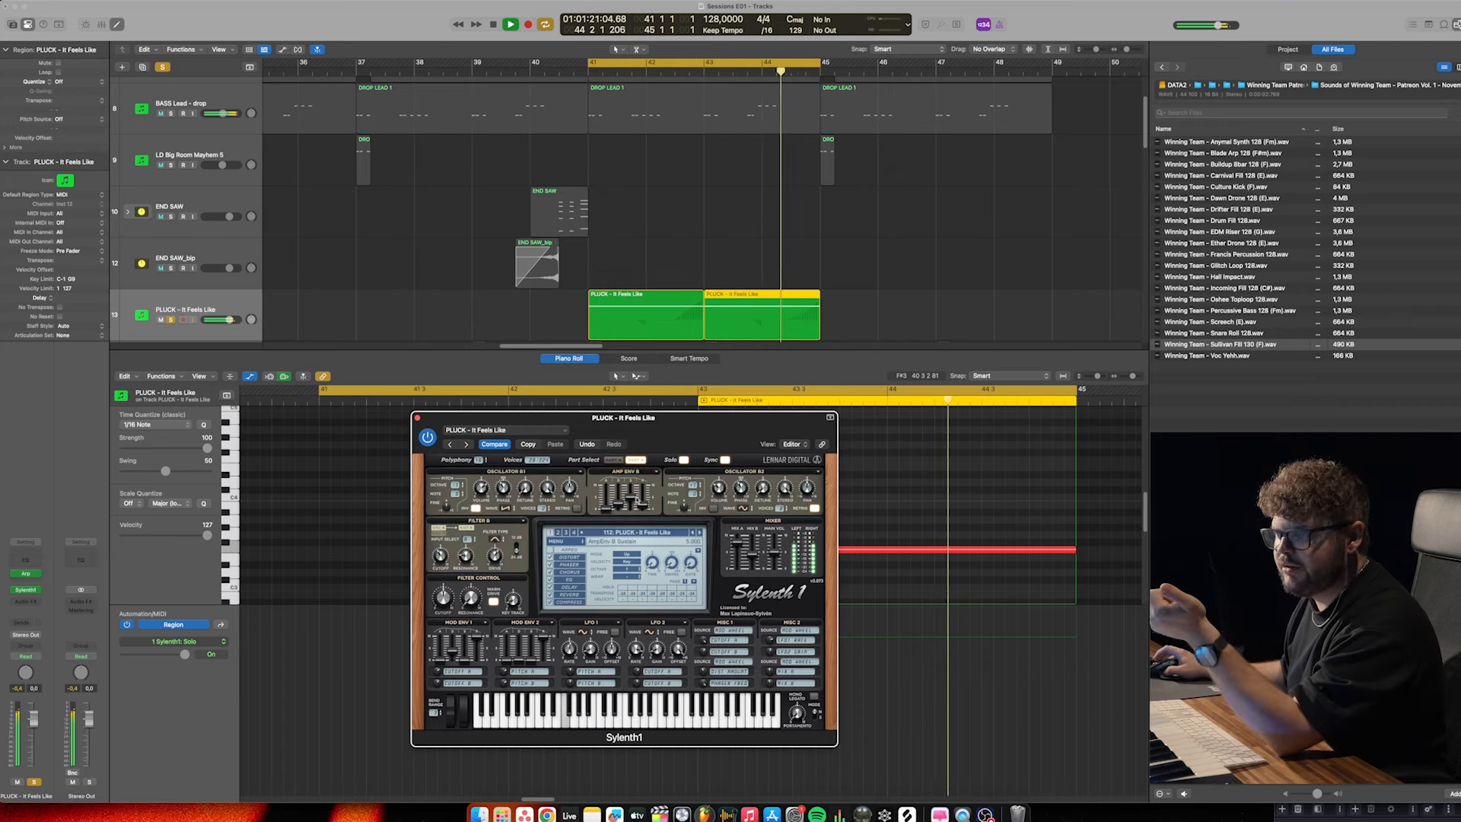
Adjust the amp envelope release of Sylenth1 part B while the pluck loops
left_click_drag(644, 509, 645, 502)
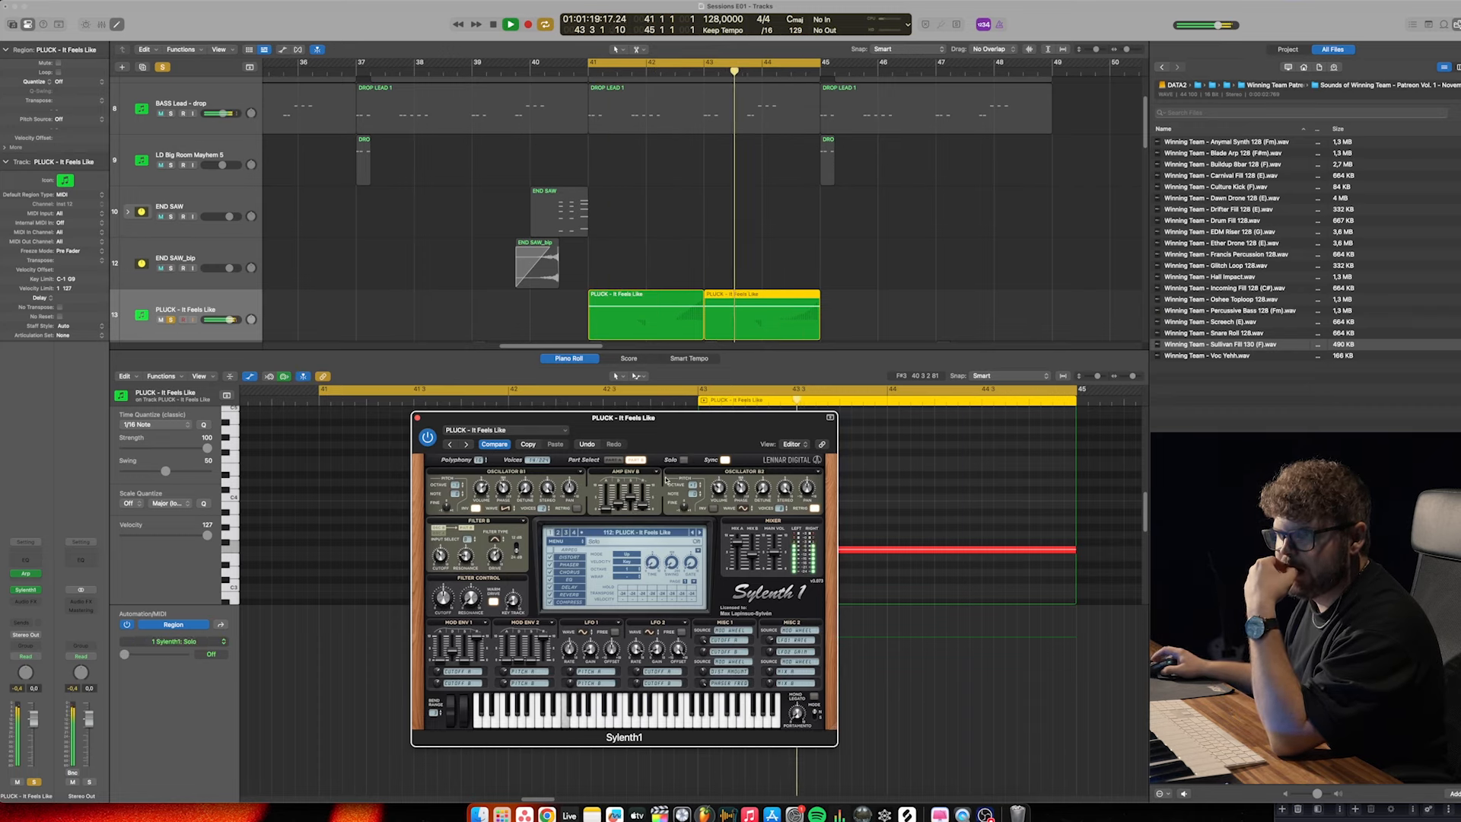
mouse_move(644, 507)
left_mouse_down()
mouse_move(646, 476)
mouse_move(640, 492)
left_mouse_up()
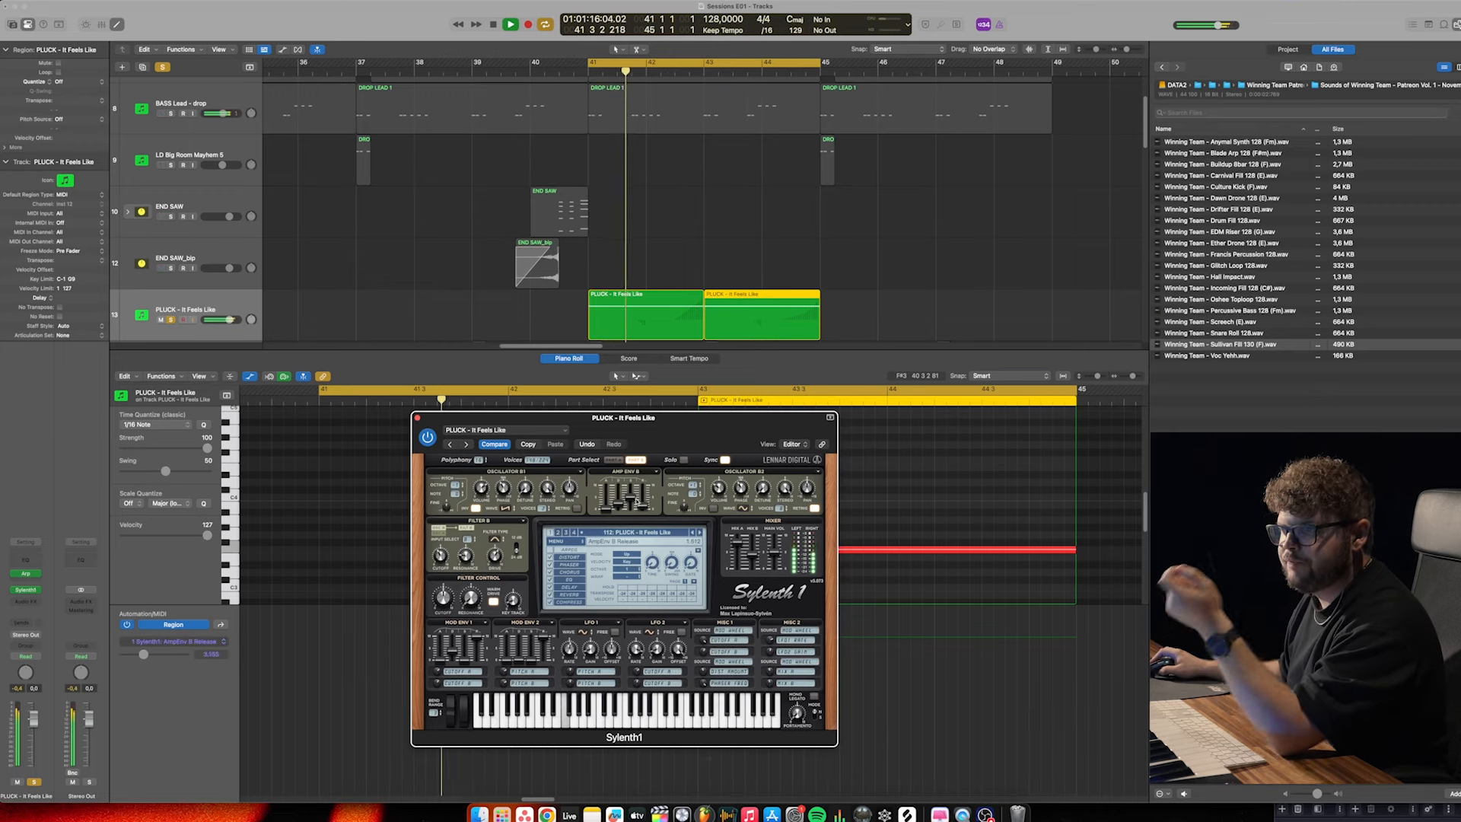
key("space")
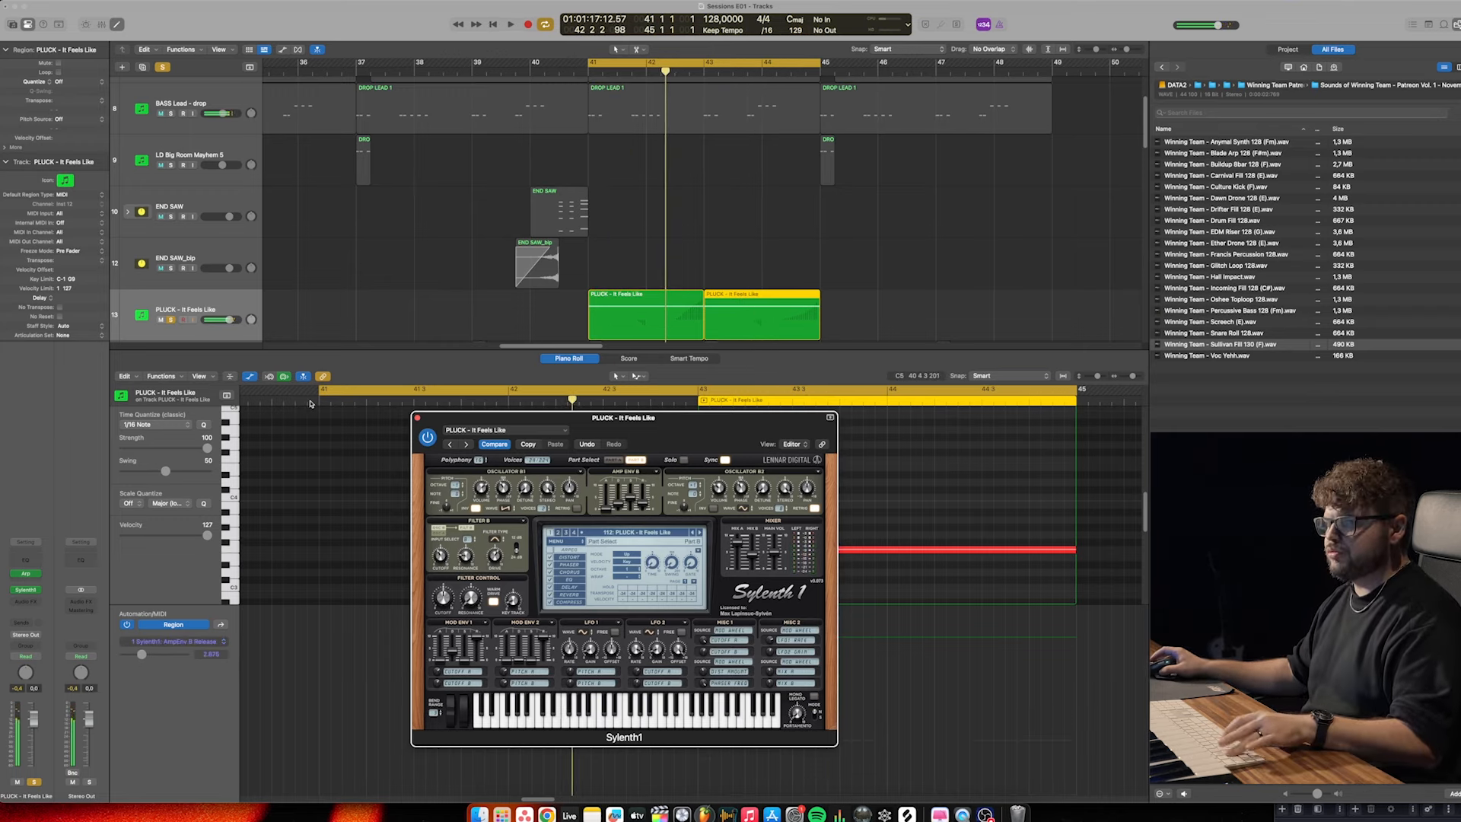
Show track automation and bring up Sylenth1's AmpEnv B Release as the pluck track's automation parameter
key("a")
left_click(243, 309)
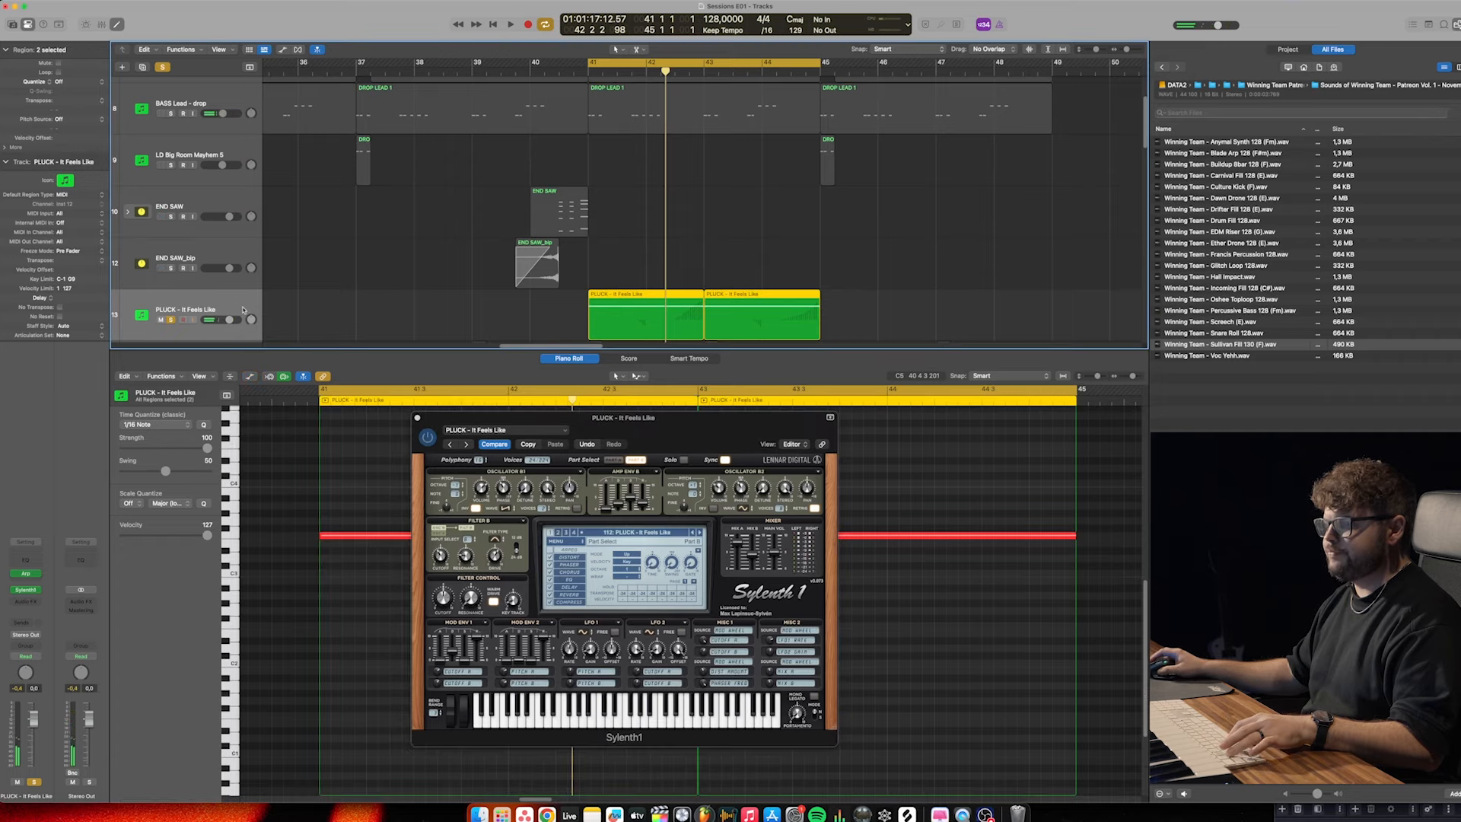
left_click_drag(679, 447, 811, 438)
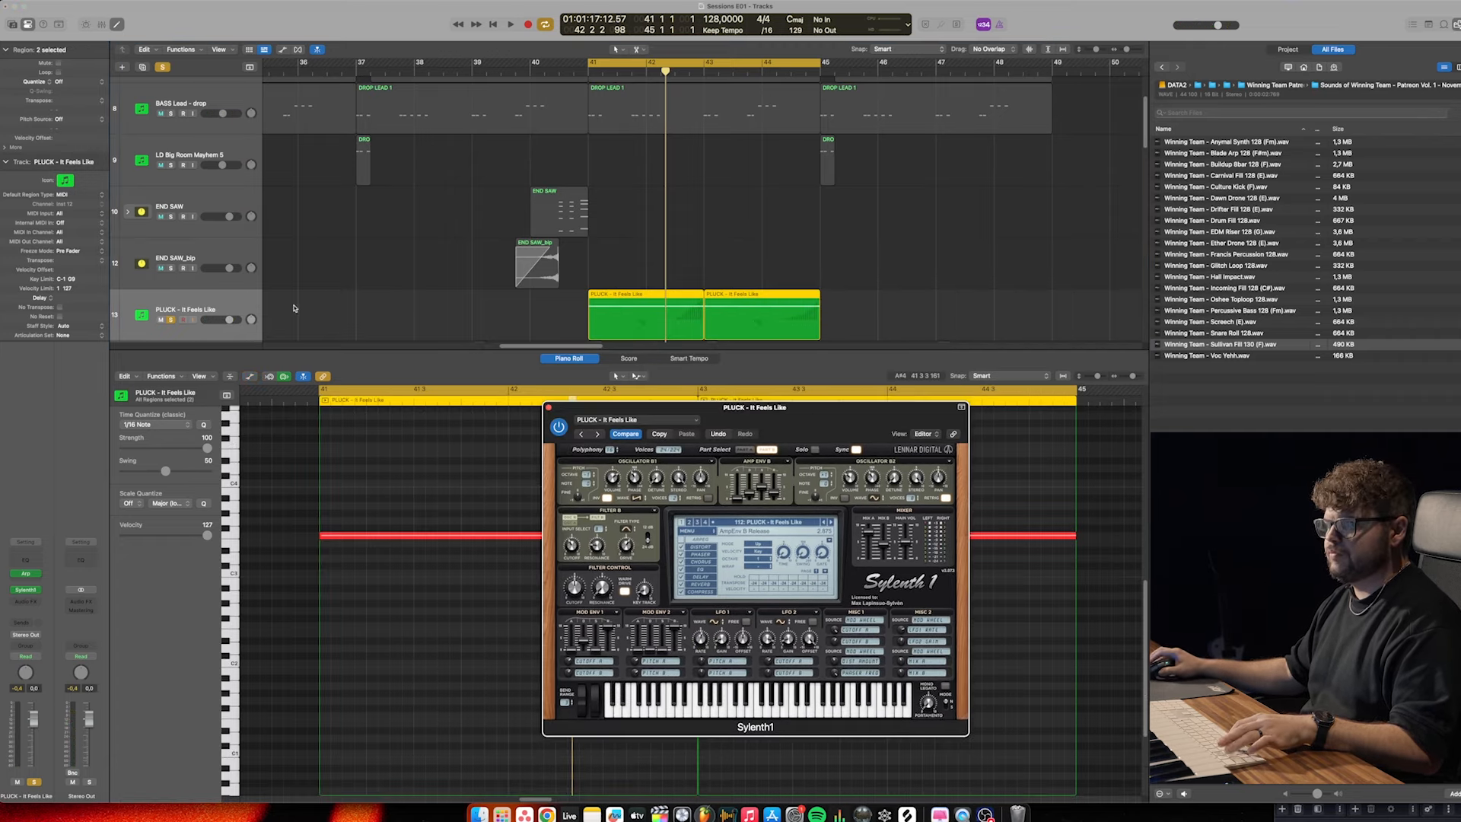
left_click(232, 300)
key("a")
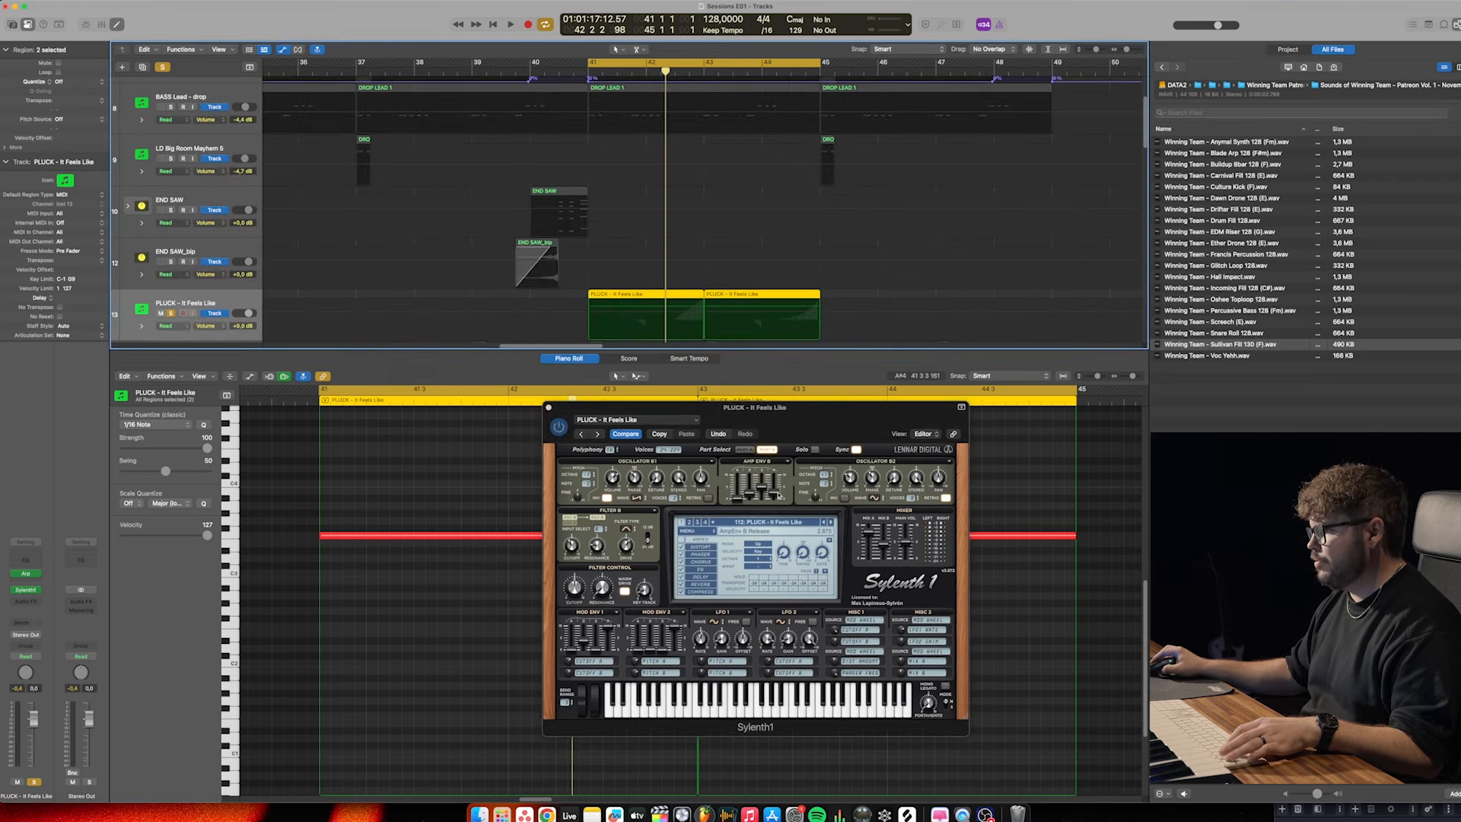
left_click_drag(777, 494, 777, 499)
scroll(598, 289, "up", 4)
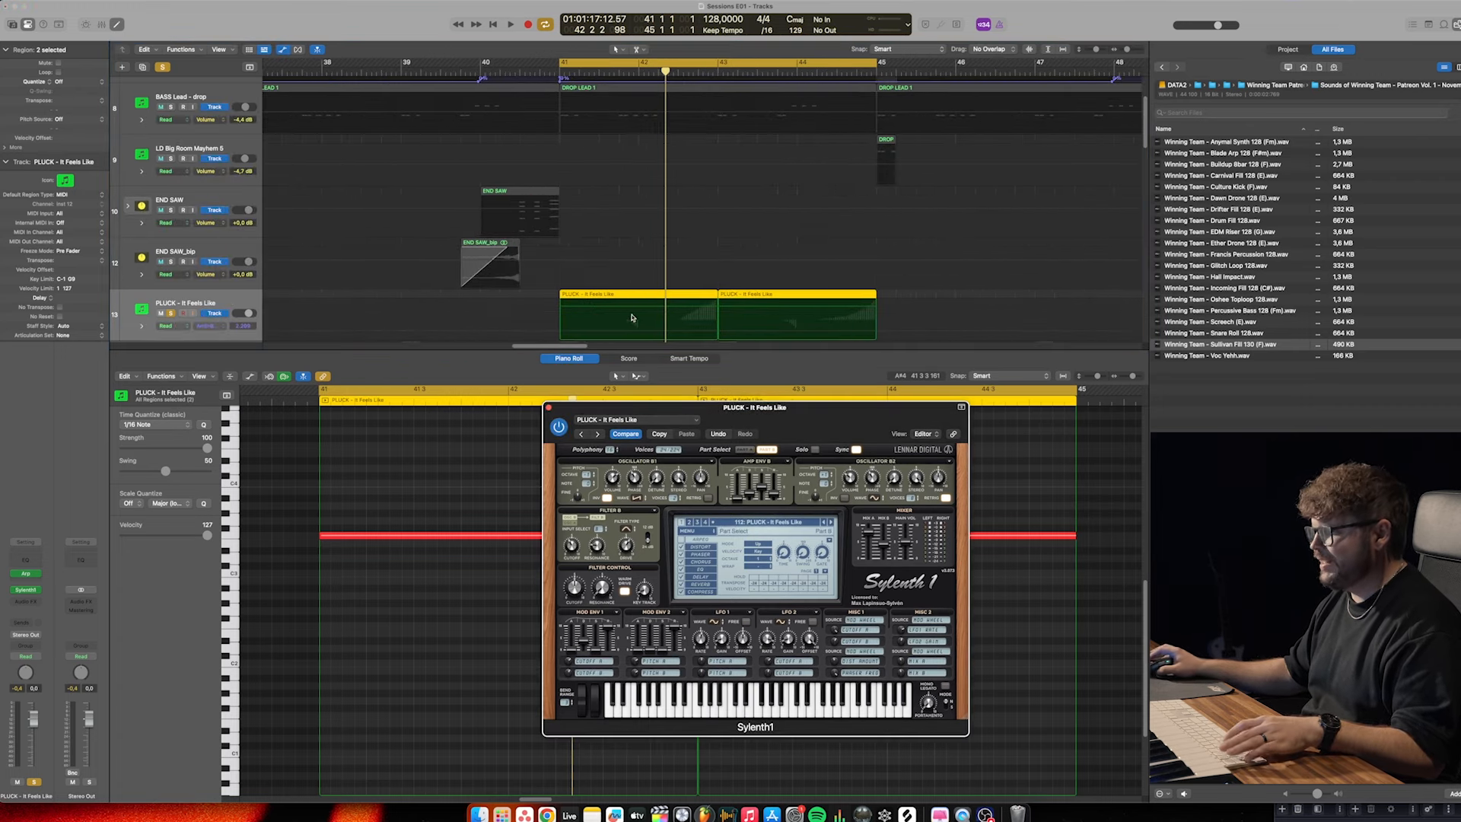
Automate AmpEnv B Release on the pluck track, holding it level from bar 41 and ramping it up from about bar 43 towards bar 45
left_click(567, 341)
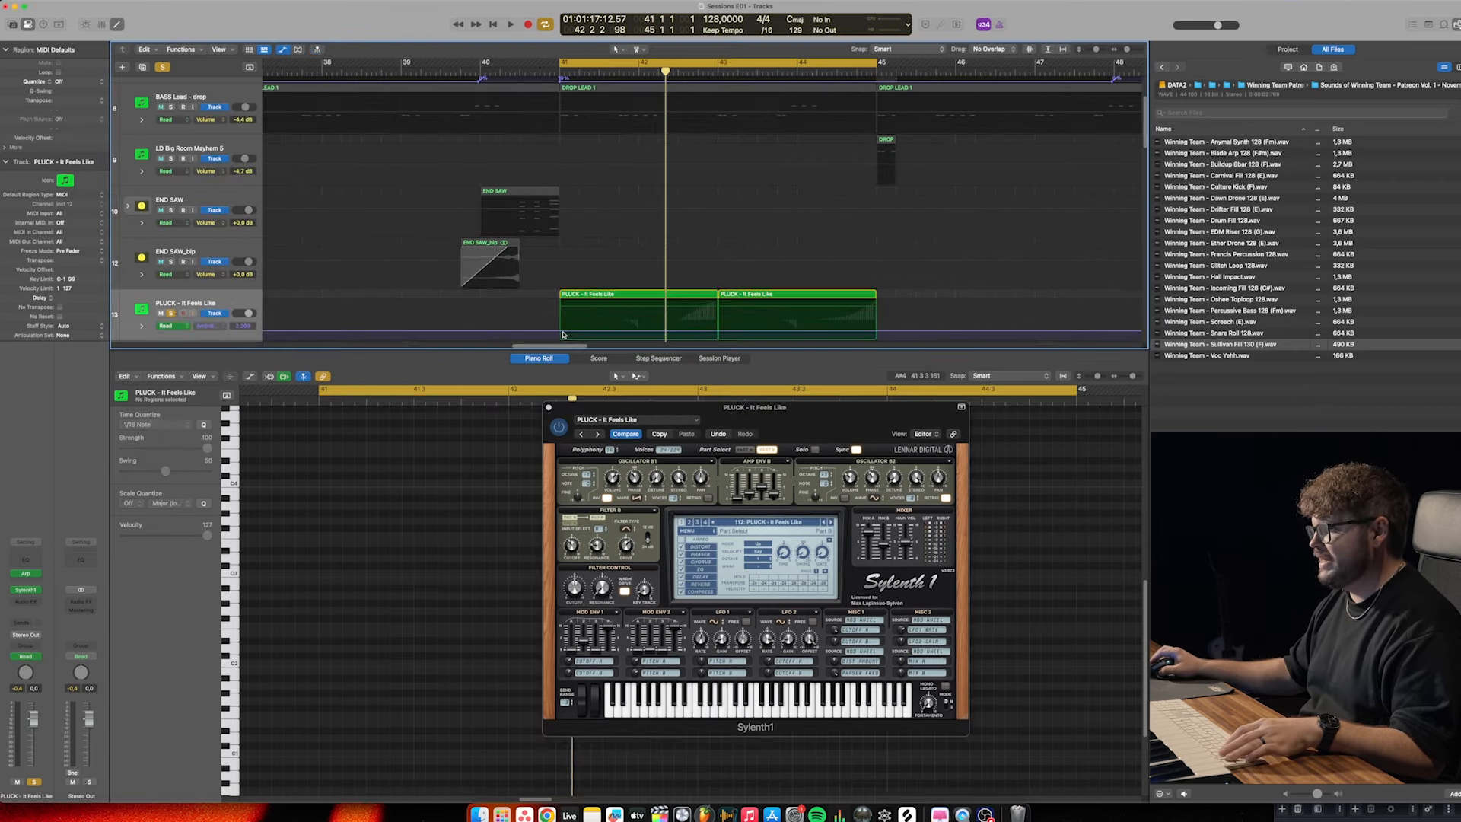
left_click_drag(562, 332, 563, 335)
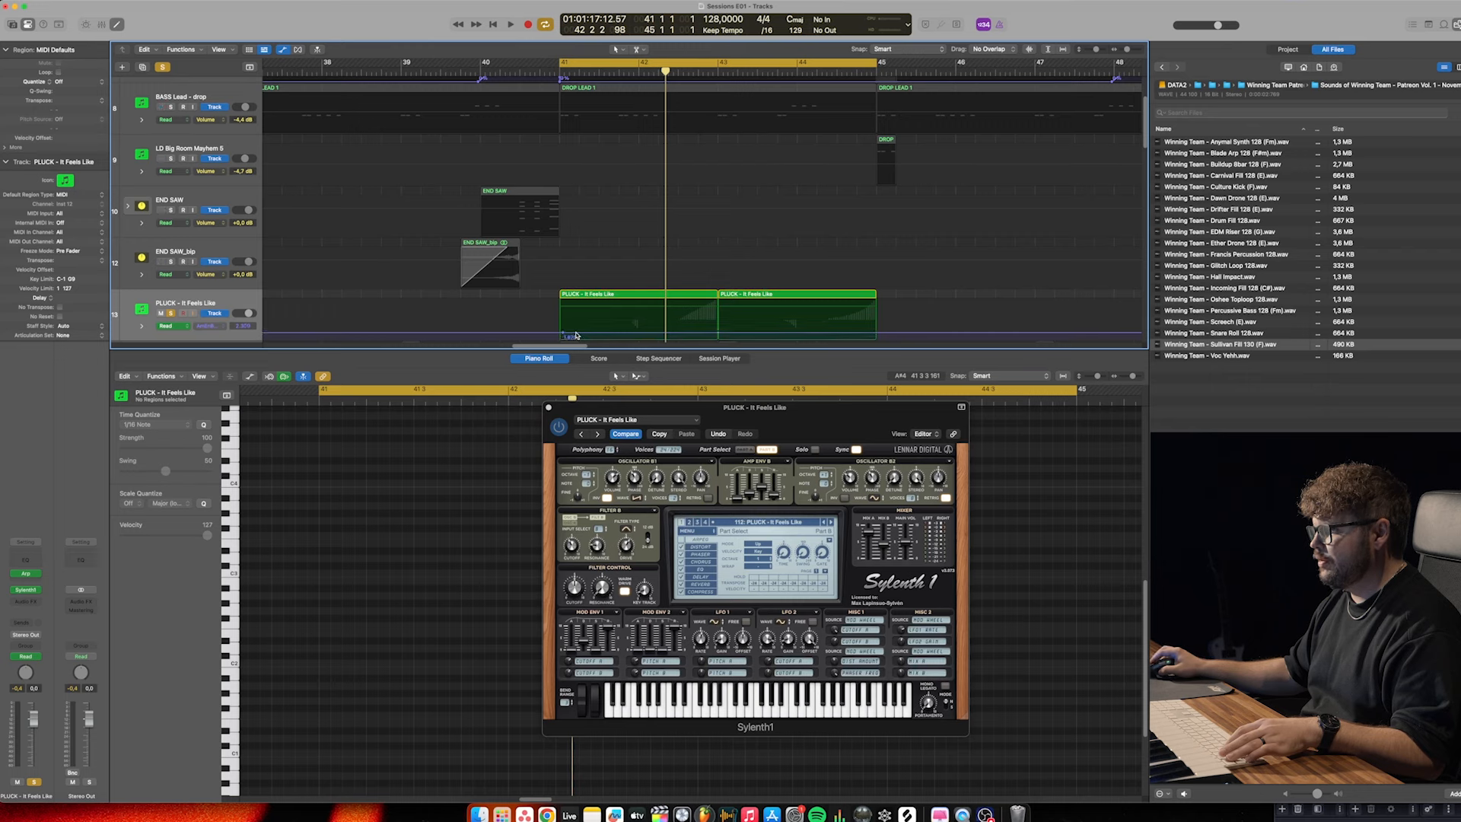
key("space")
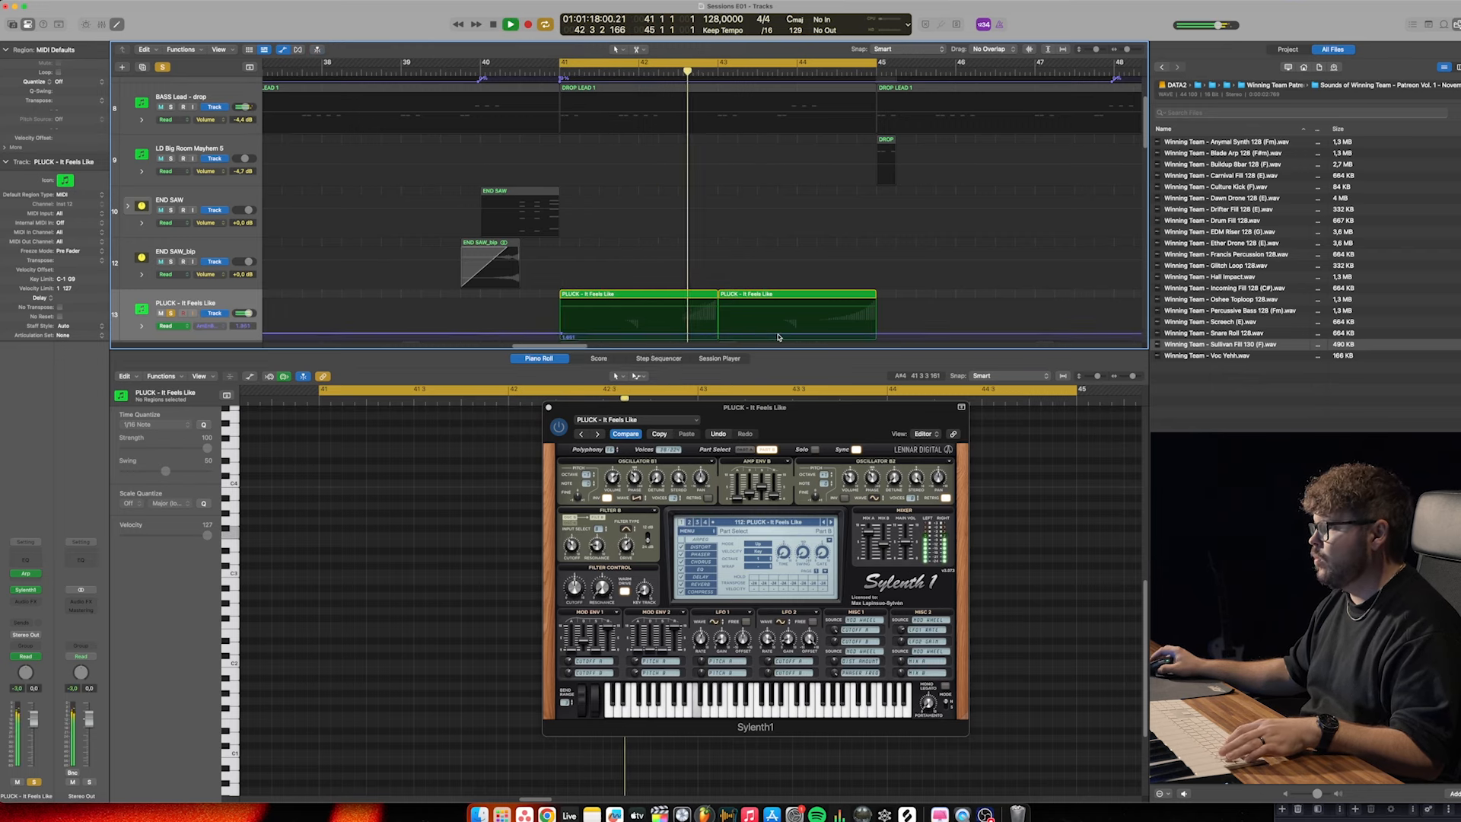
left_click(735, 334)
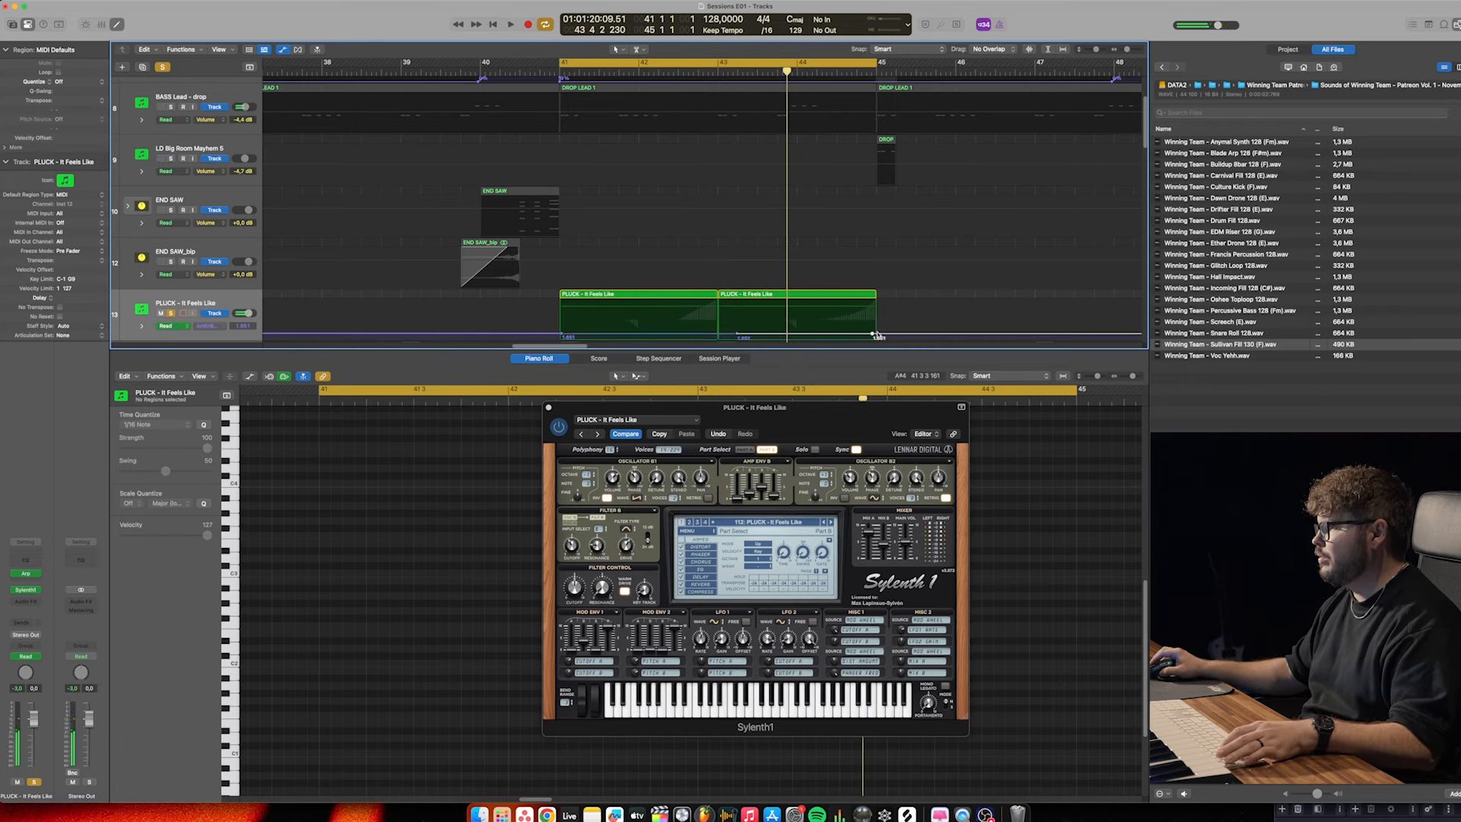
left_click_drag(871, 312, 870, 315)
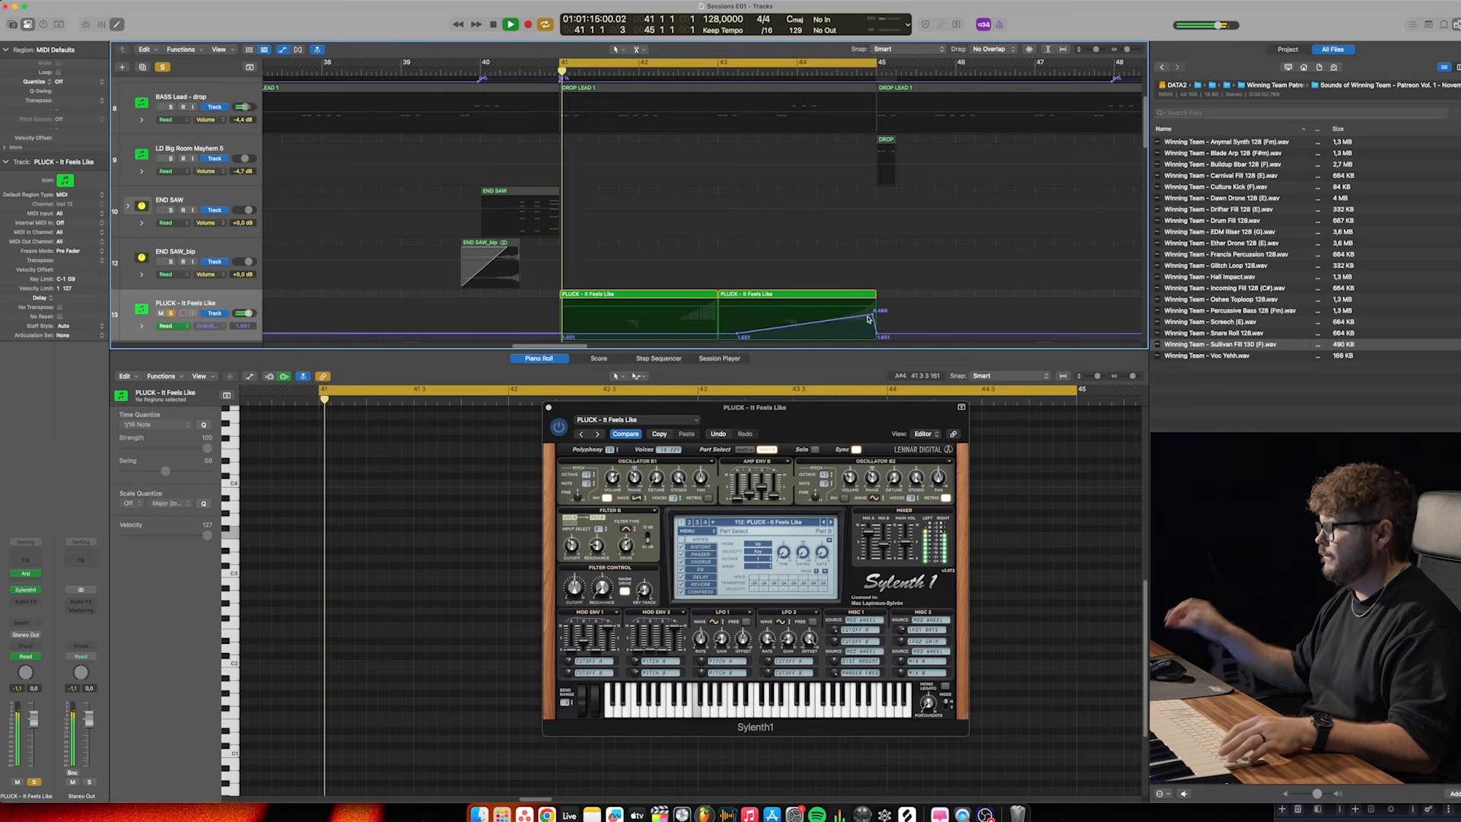
Insert FabFilter Pro-Q 3 on the pluck track and set a low cut at about 134 Hz while listening
left_click(26, 602)
mouse_move(49, 591)
left_click(105, 628)
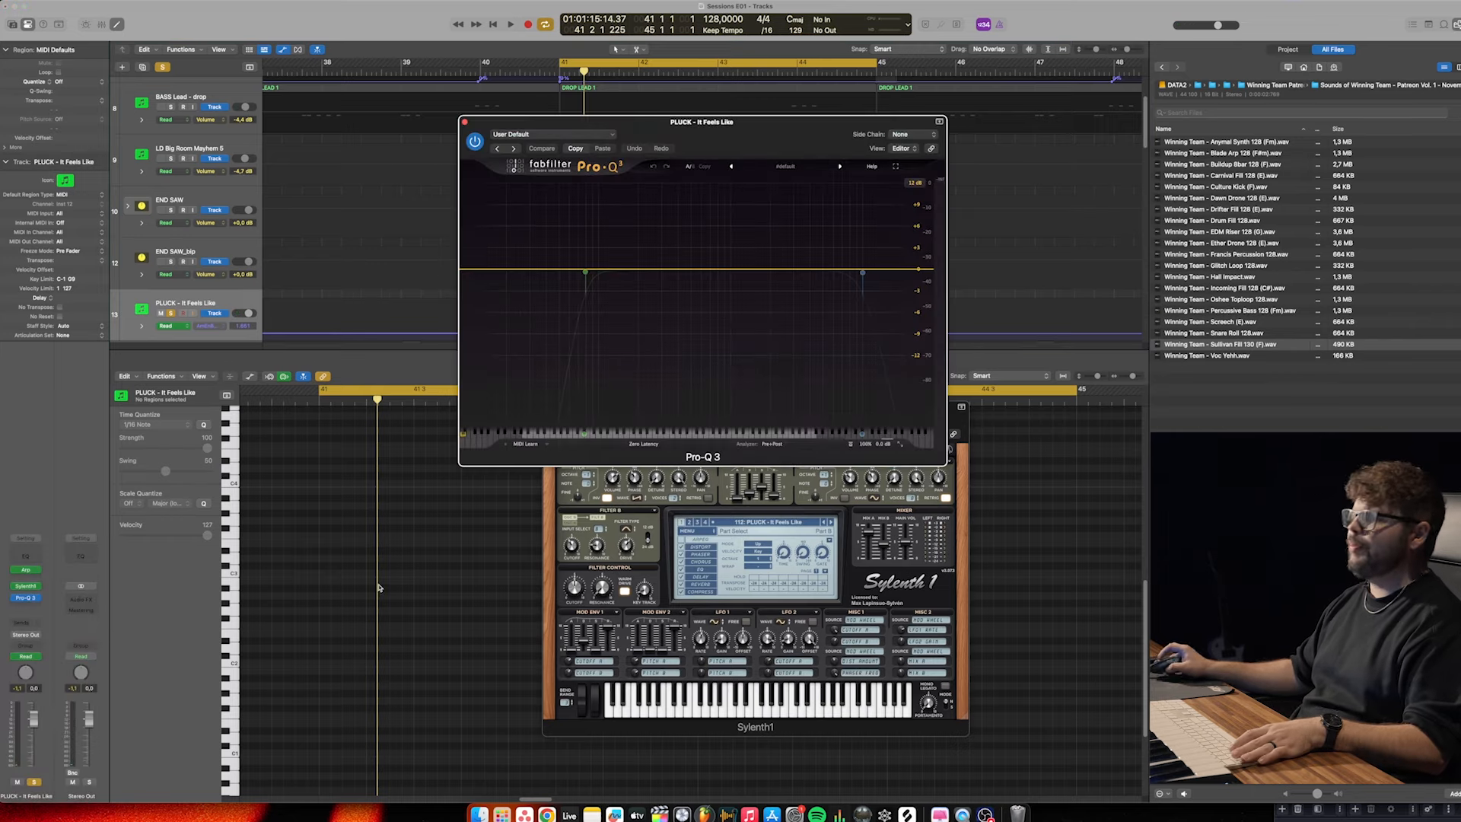
left_click_drag(585, 274, 617, 290)
key("space")
key("space")
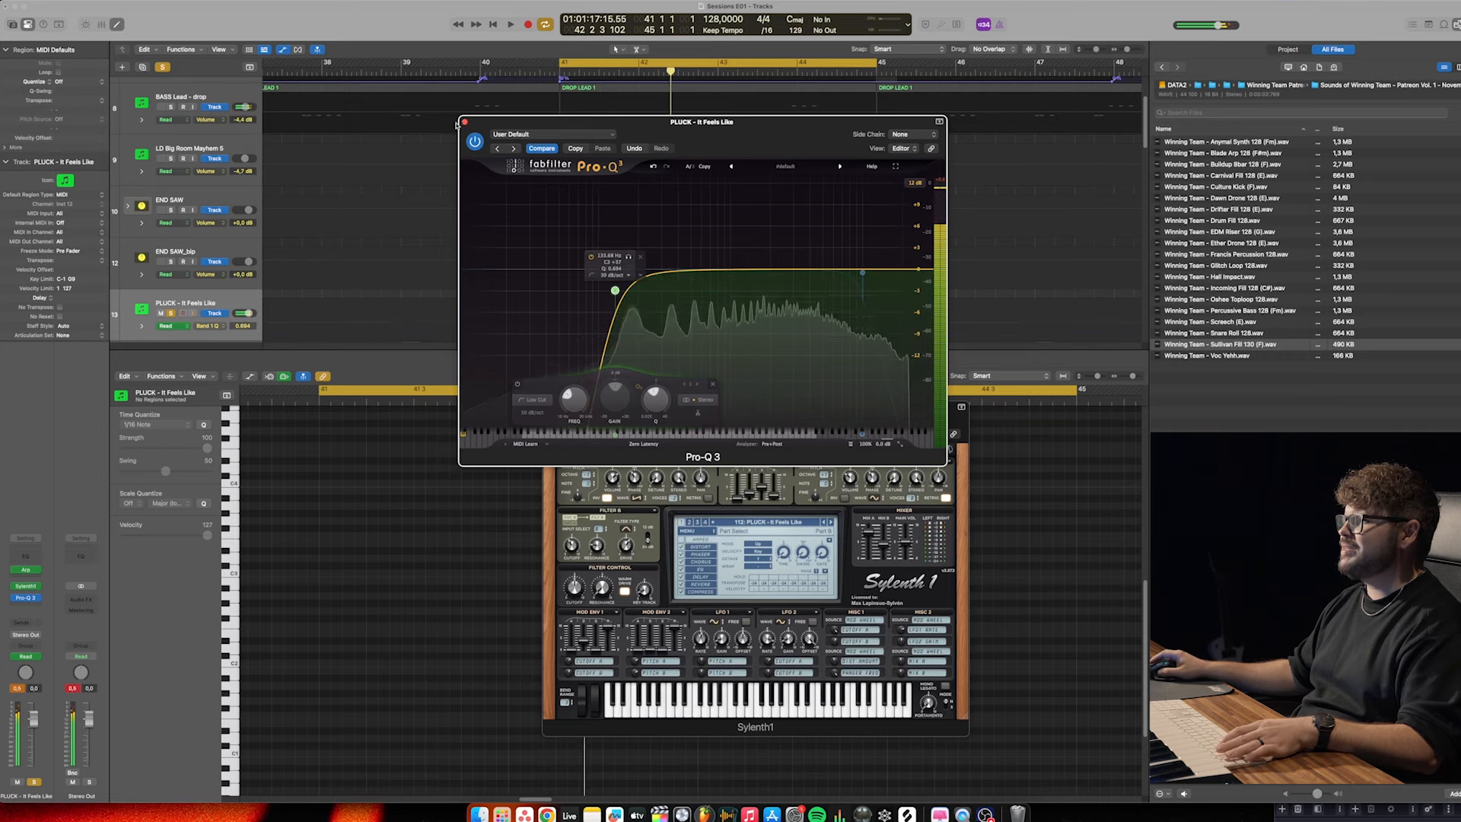
left_click(466, 122)
key("x")
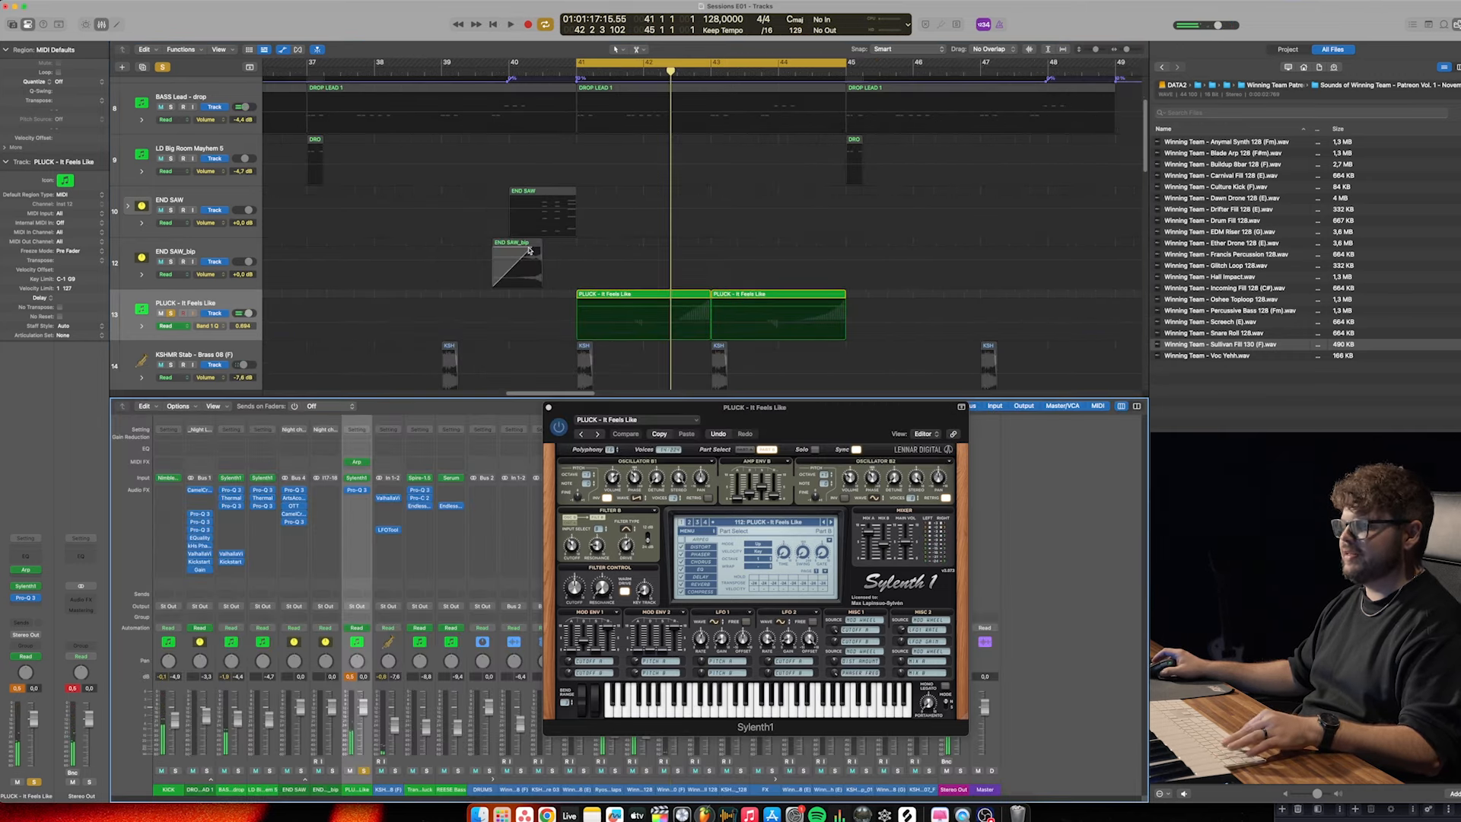
key("x")
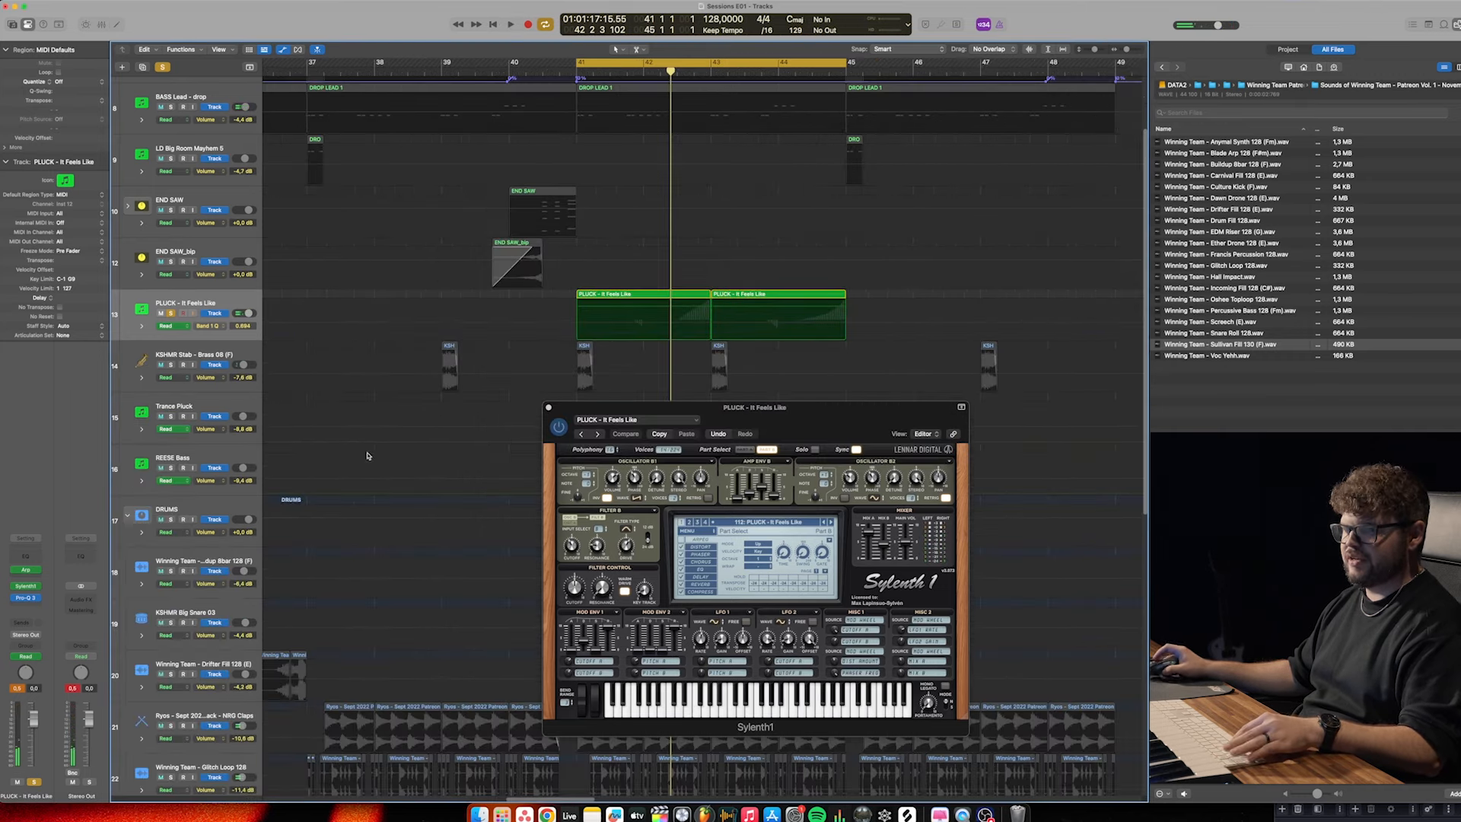
Insert FabFilter Pro-C 2 on the pluck track and adjust its threshold during playback to compress the sound
left_click(26, 605)
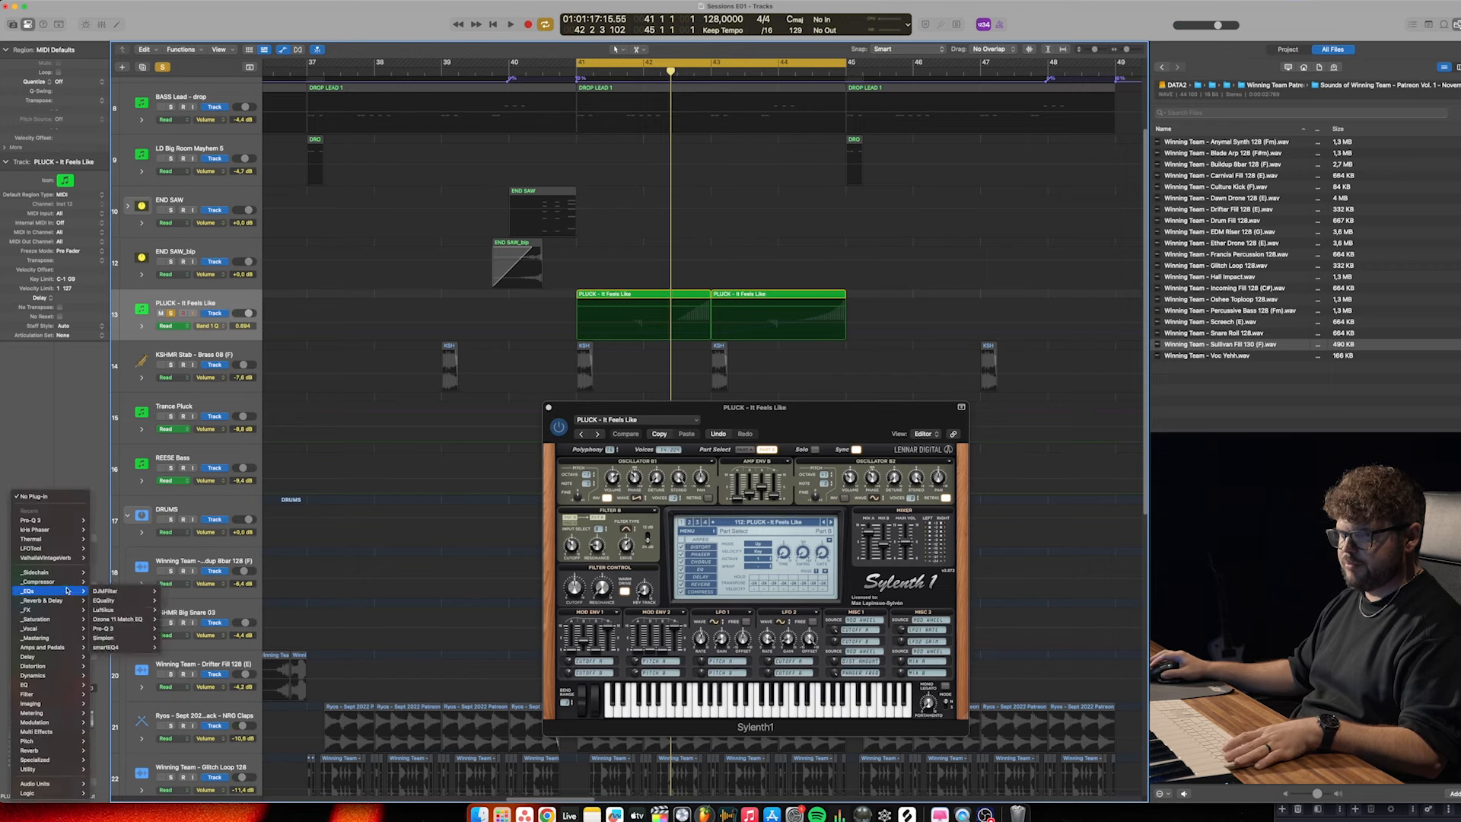
mouse_move(73, 582)
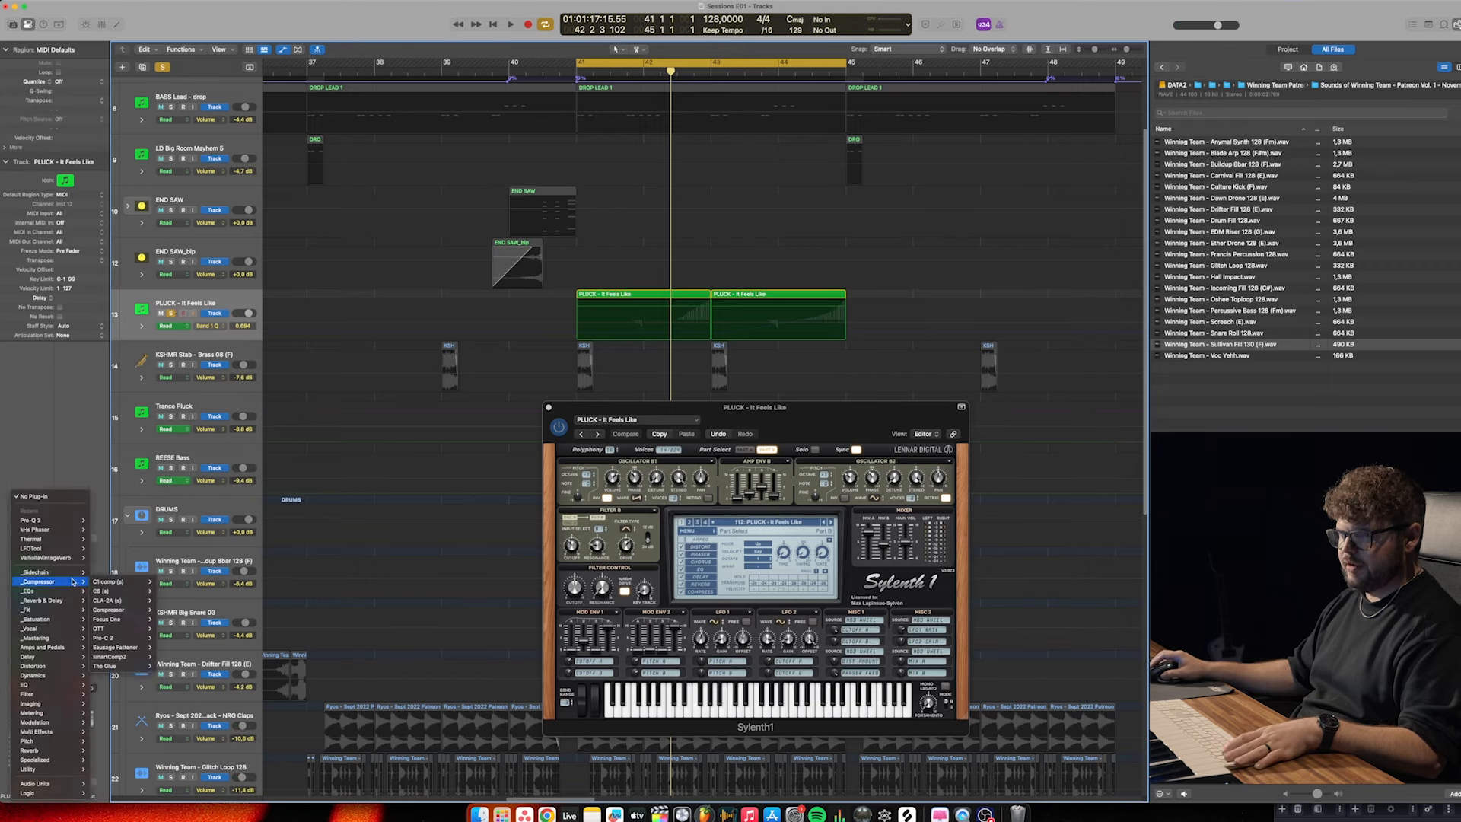
left_click(123, 639)
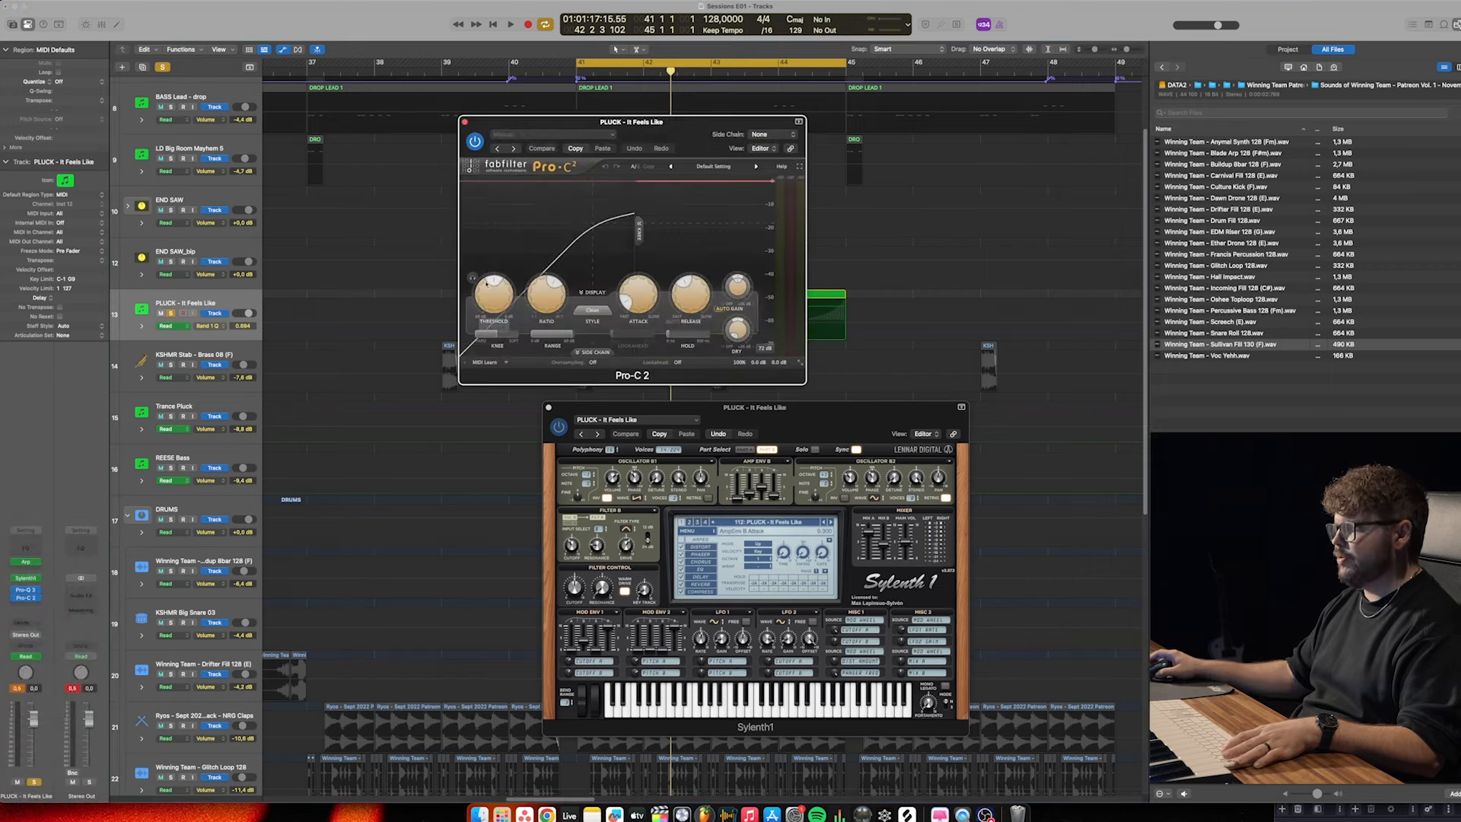
key("space")
left_click_drag(491, 301, 491, 340)
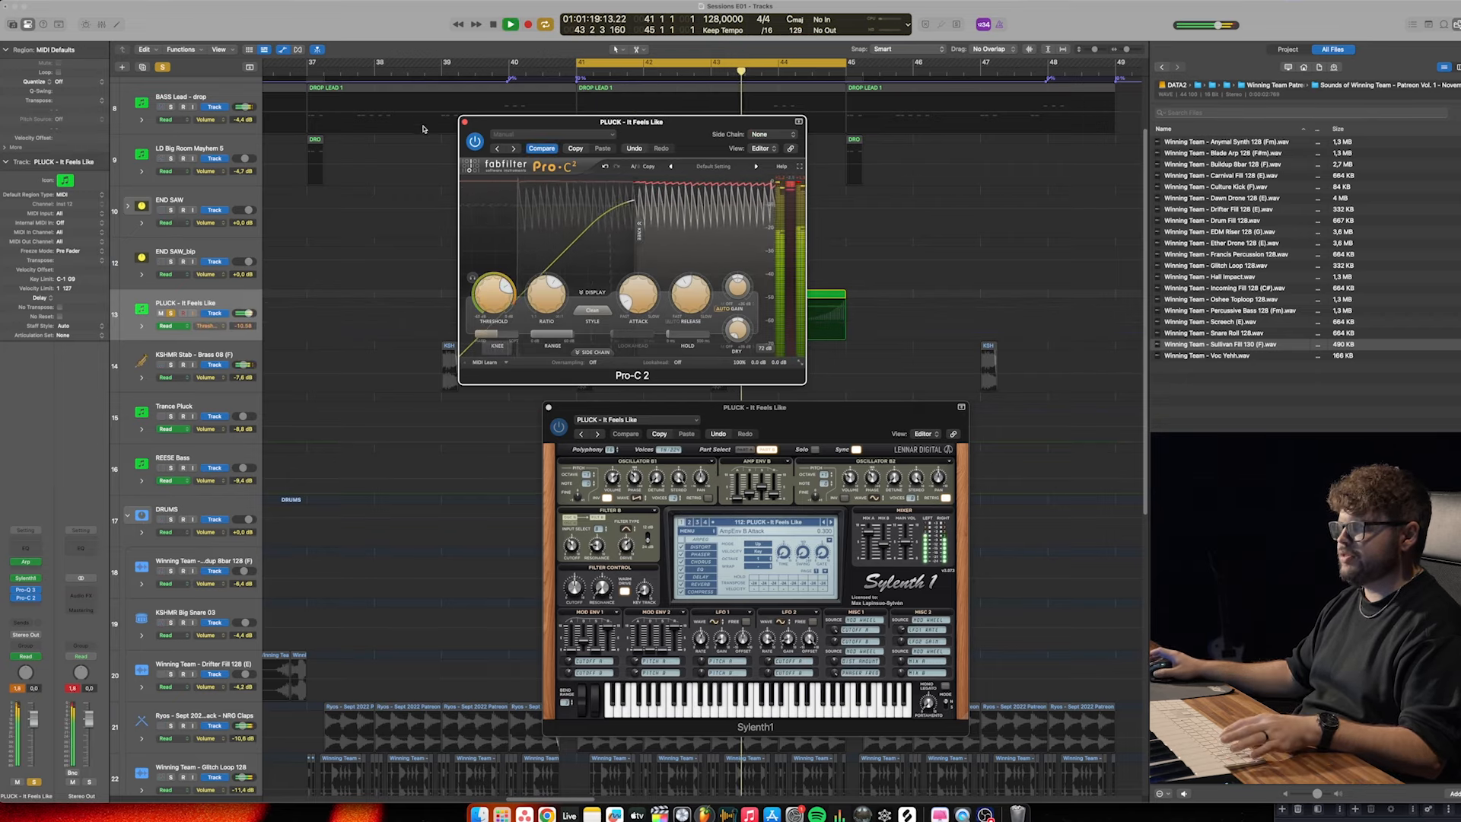
left_click(465, 123)
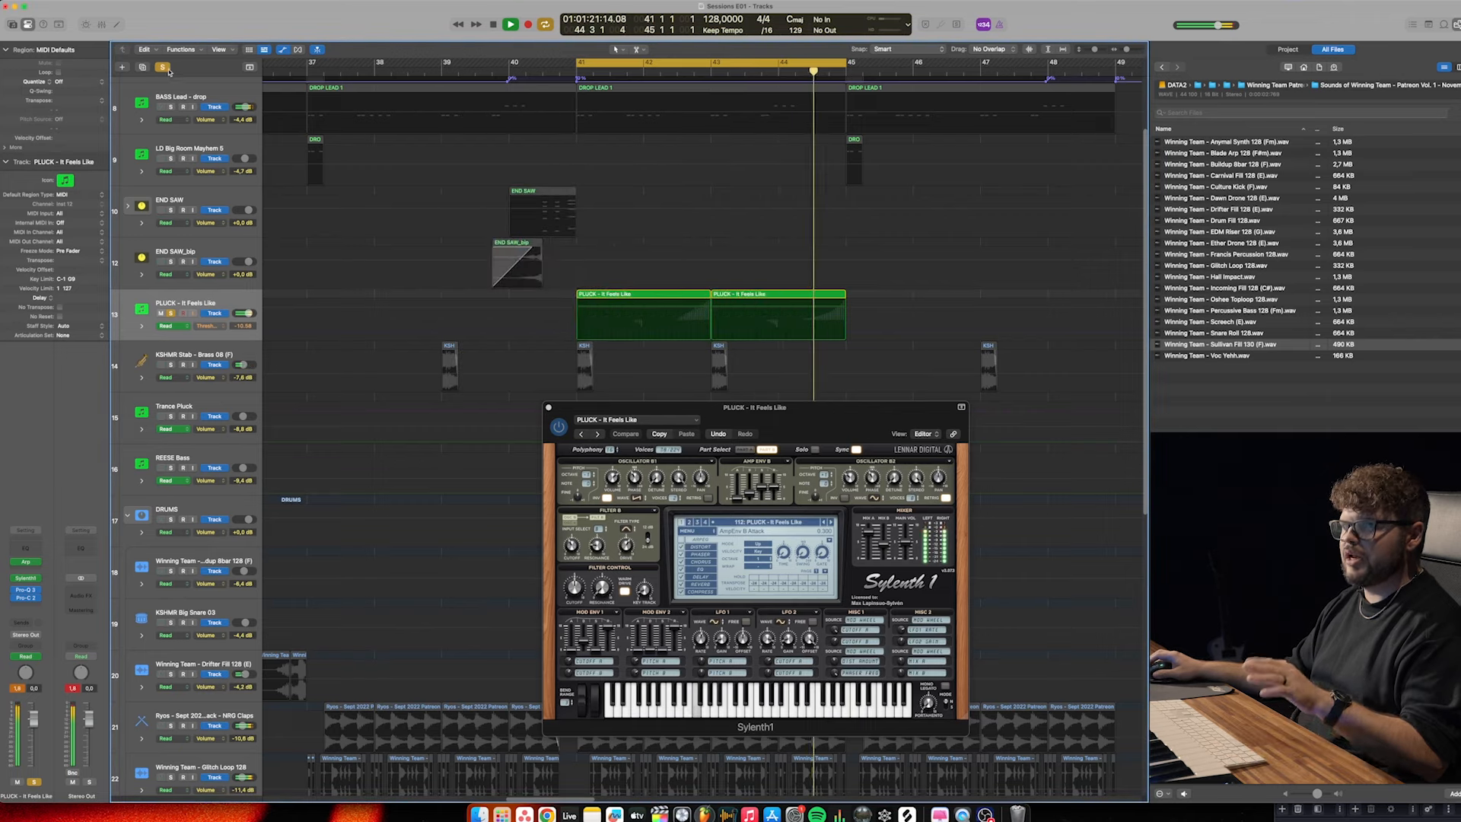
Clear the solo, hide the track automation and Sylenth1, and lower the pluck's level in the full mix
left_click(165, 69)
key("super+Left")
key("a")
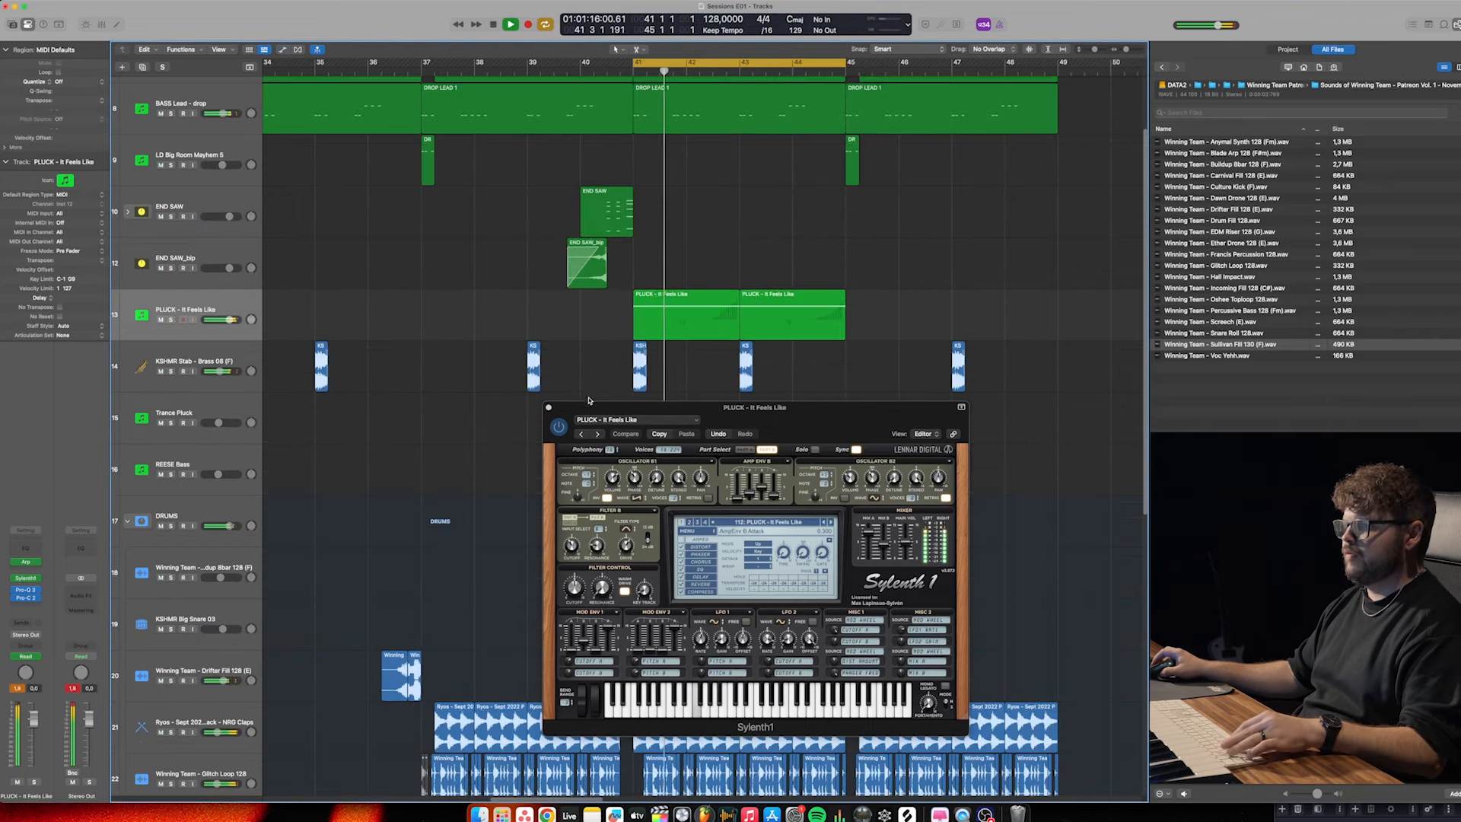
left_click(548, 407)
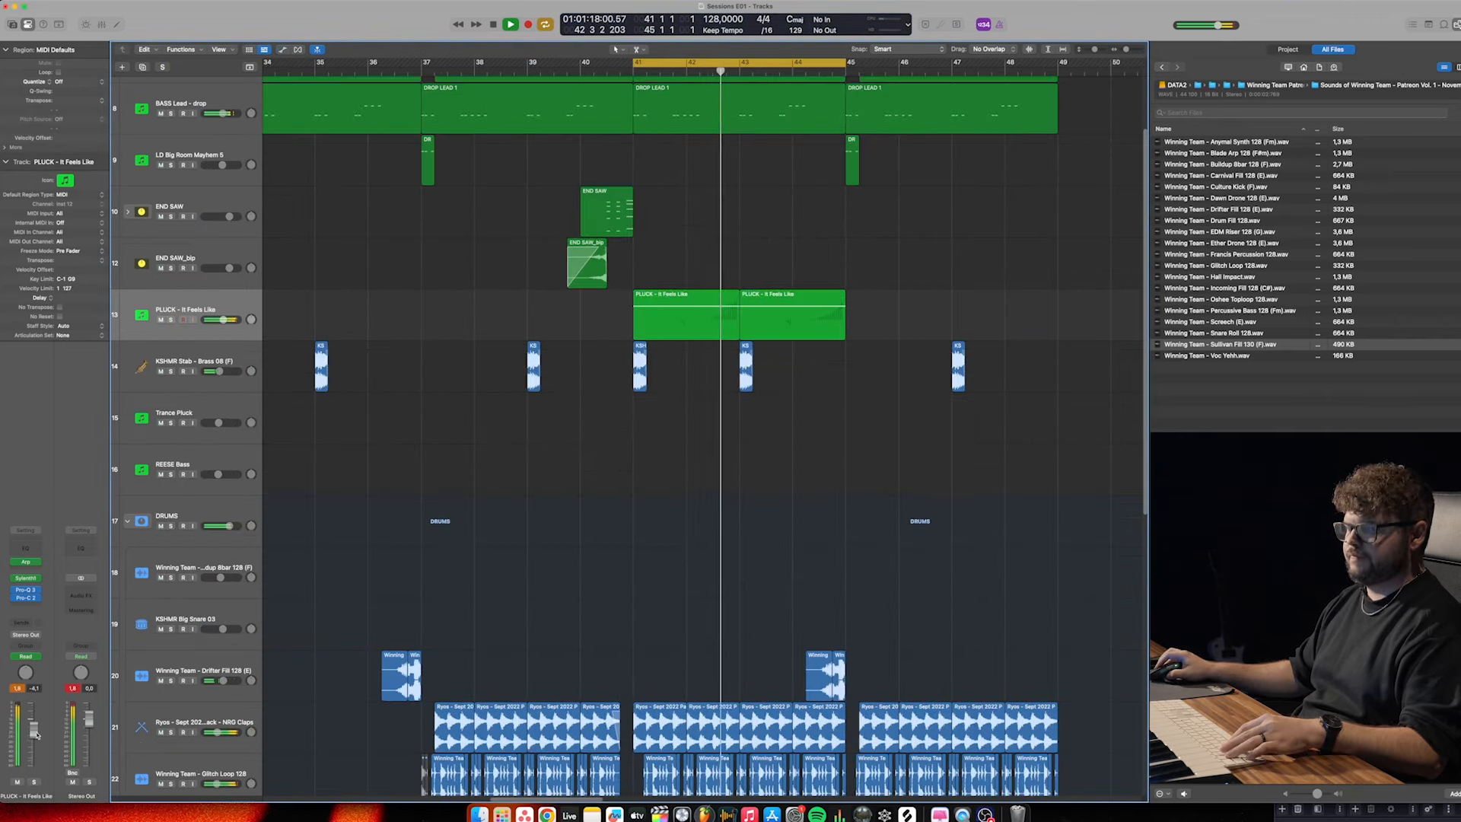
scroll(544, 462, "left", 3)
Repeat both pluck regions from bar 45 to 49 with their automation copied, and play from before bar 39 with looping off
key("super+Up")
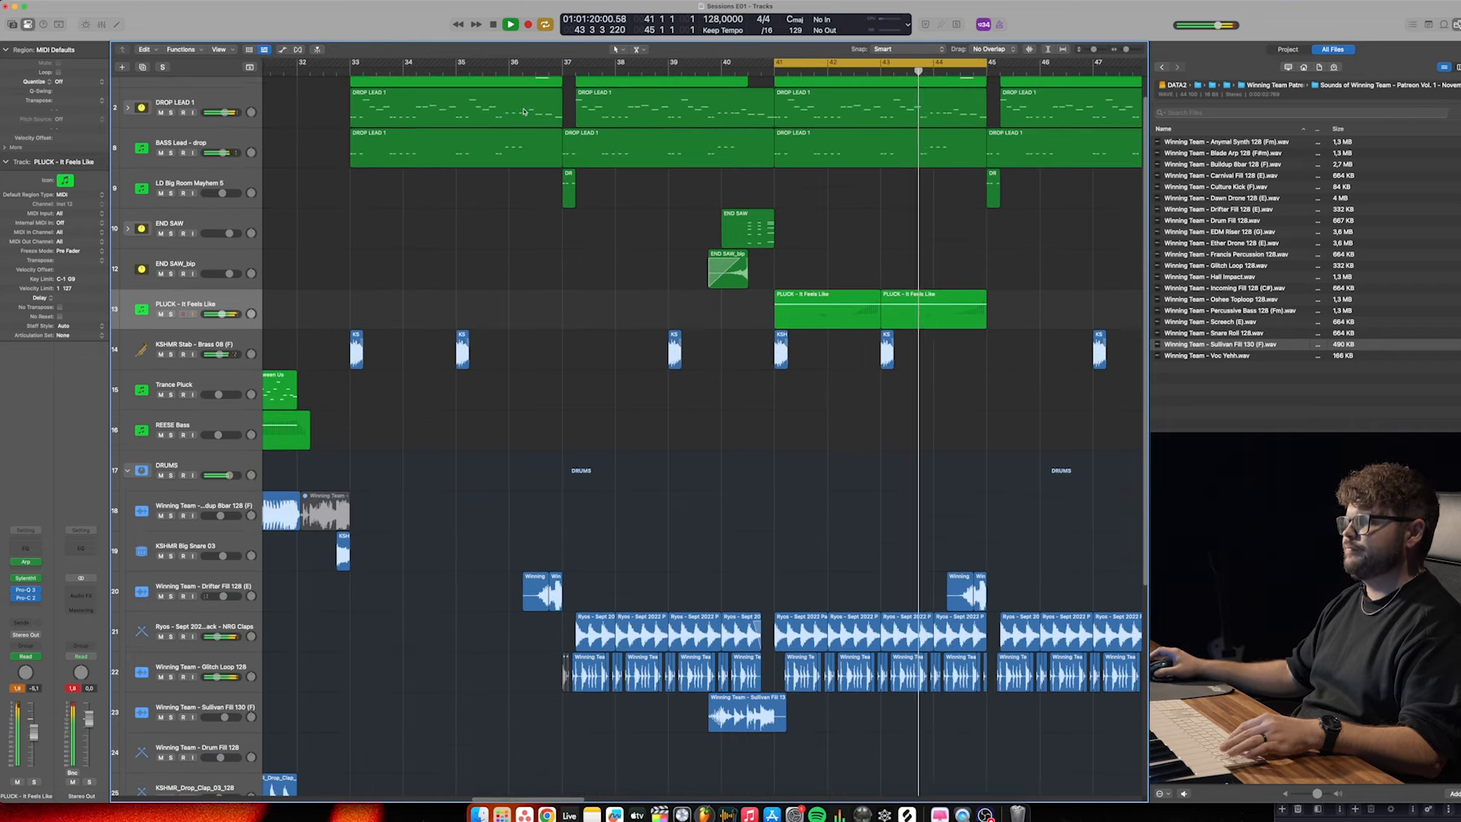
key("super+Right")
scroll(814, 349, "right", 3)
left_click_drag(851, 291, 555, 326)
key("ctrl+b")
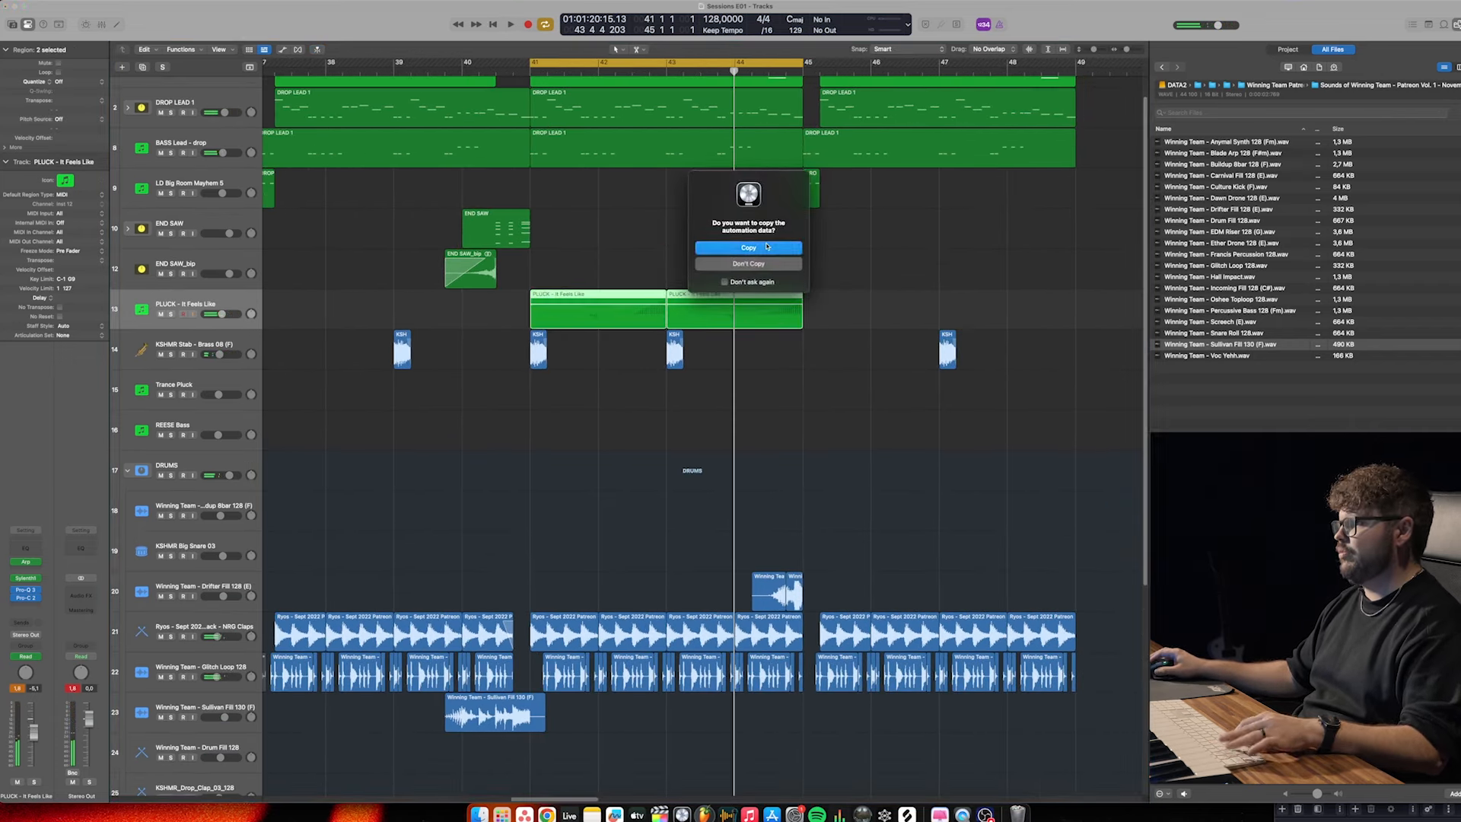
left_click(767, 246)
left_click(376, 73)
key("space")
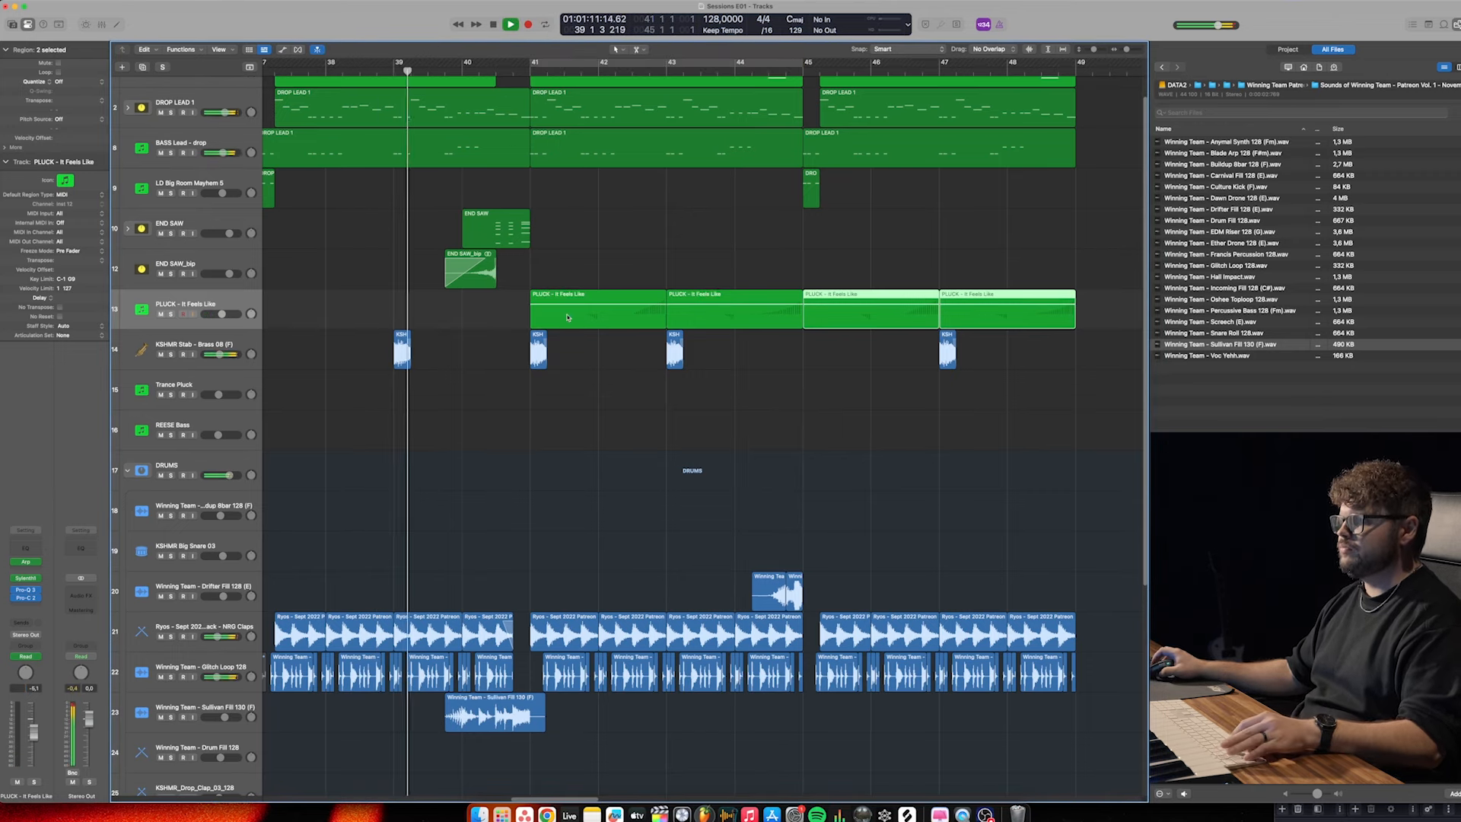
Fine-tune the volume levels of the DROP LEAD 1 and END SAW tracks during playback
key("super+Left")
scroll(303, 293, "up", 1)
left_click_drag(225, 124, 228, 124)
left_click_drag(230, 245, 227, 246)
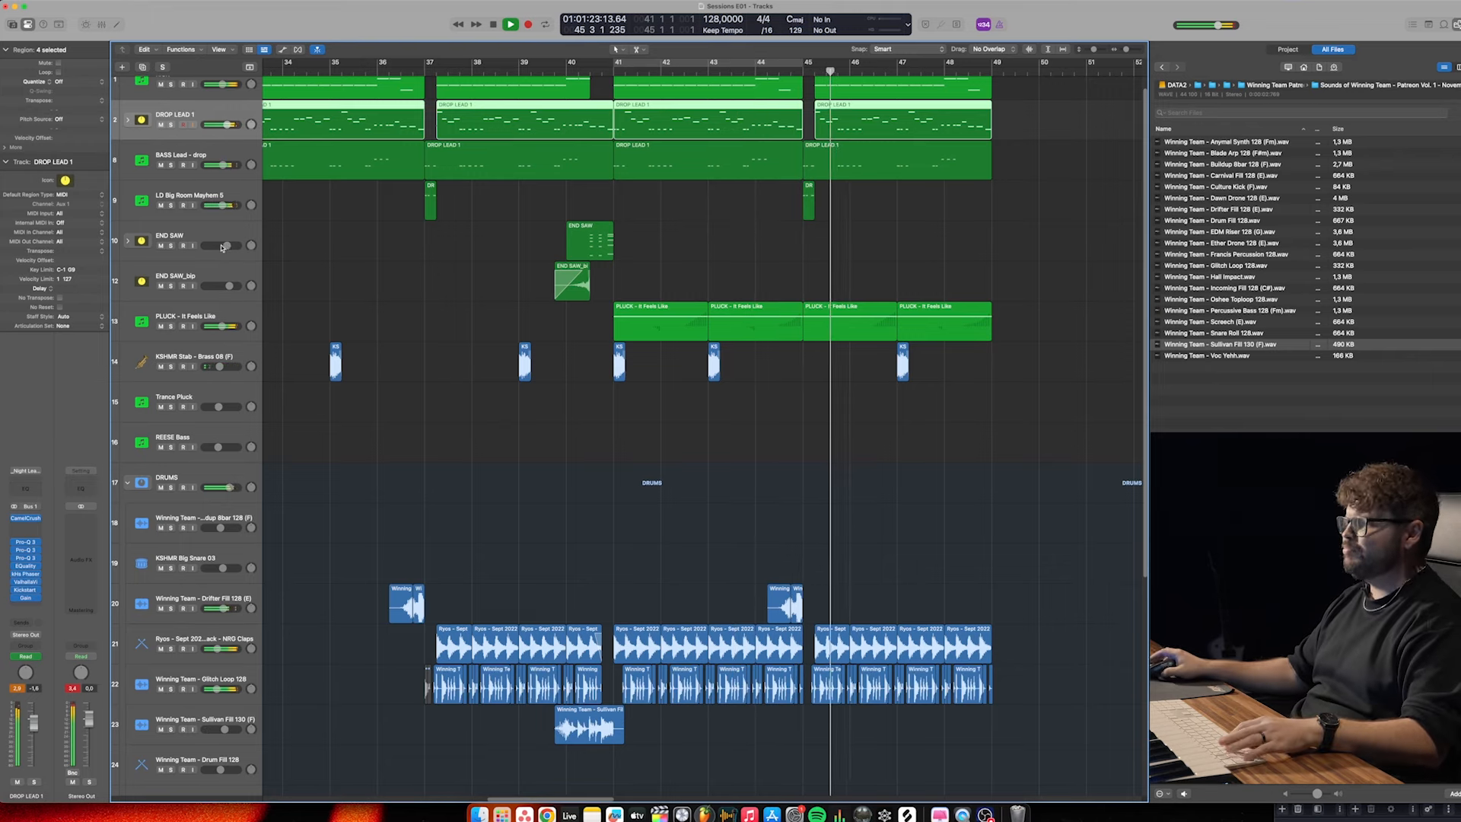
Place the Winning Team - Snare Roll 128 sample at bar 47 and move its track into DRUMS above the claps
scroll(310, 309, "right", 1)
key("super+Left")
scroll(532, 395, "left", 2)
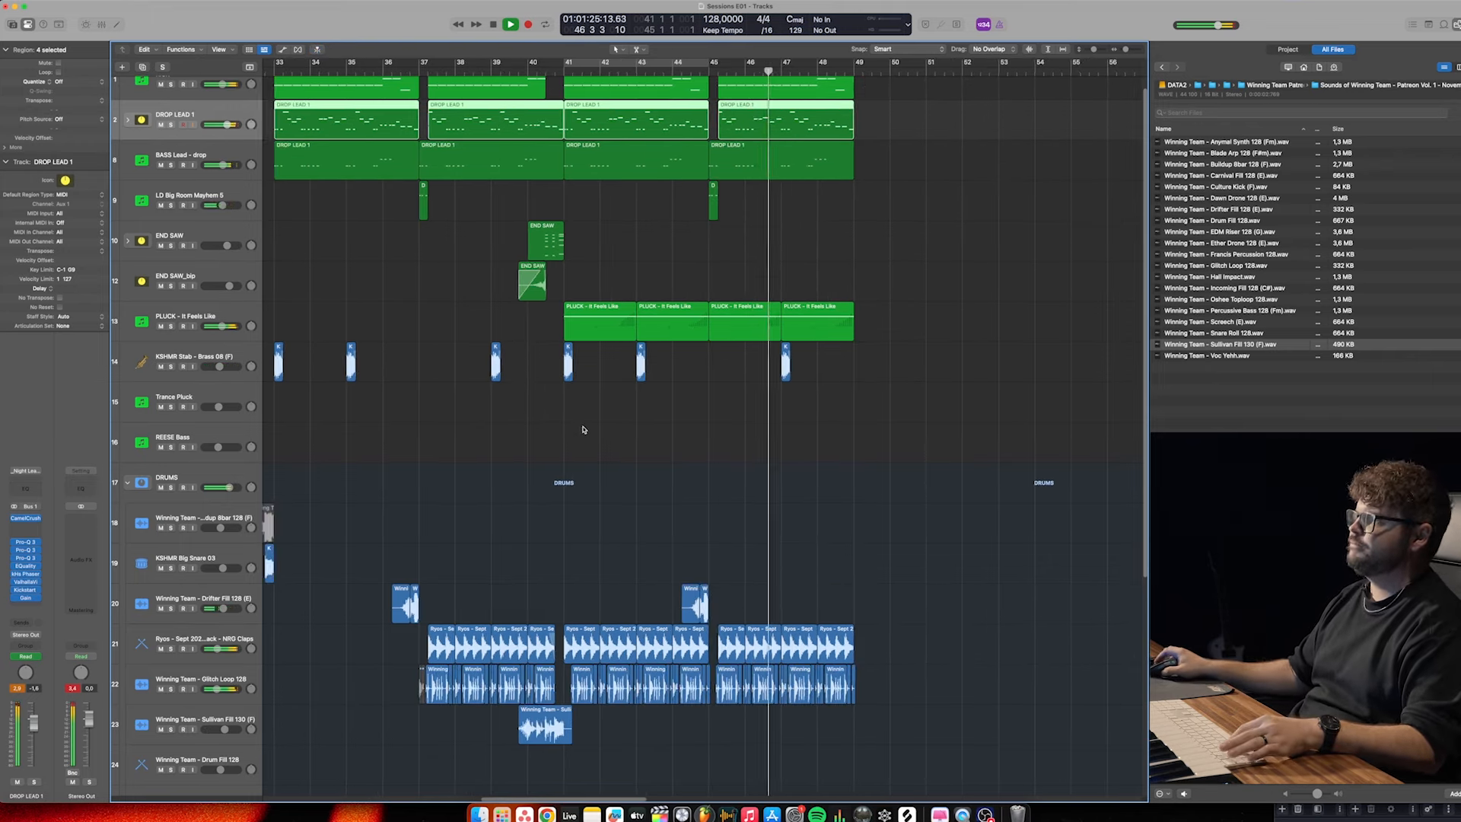
scroll(582, 429, "down", 4)
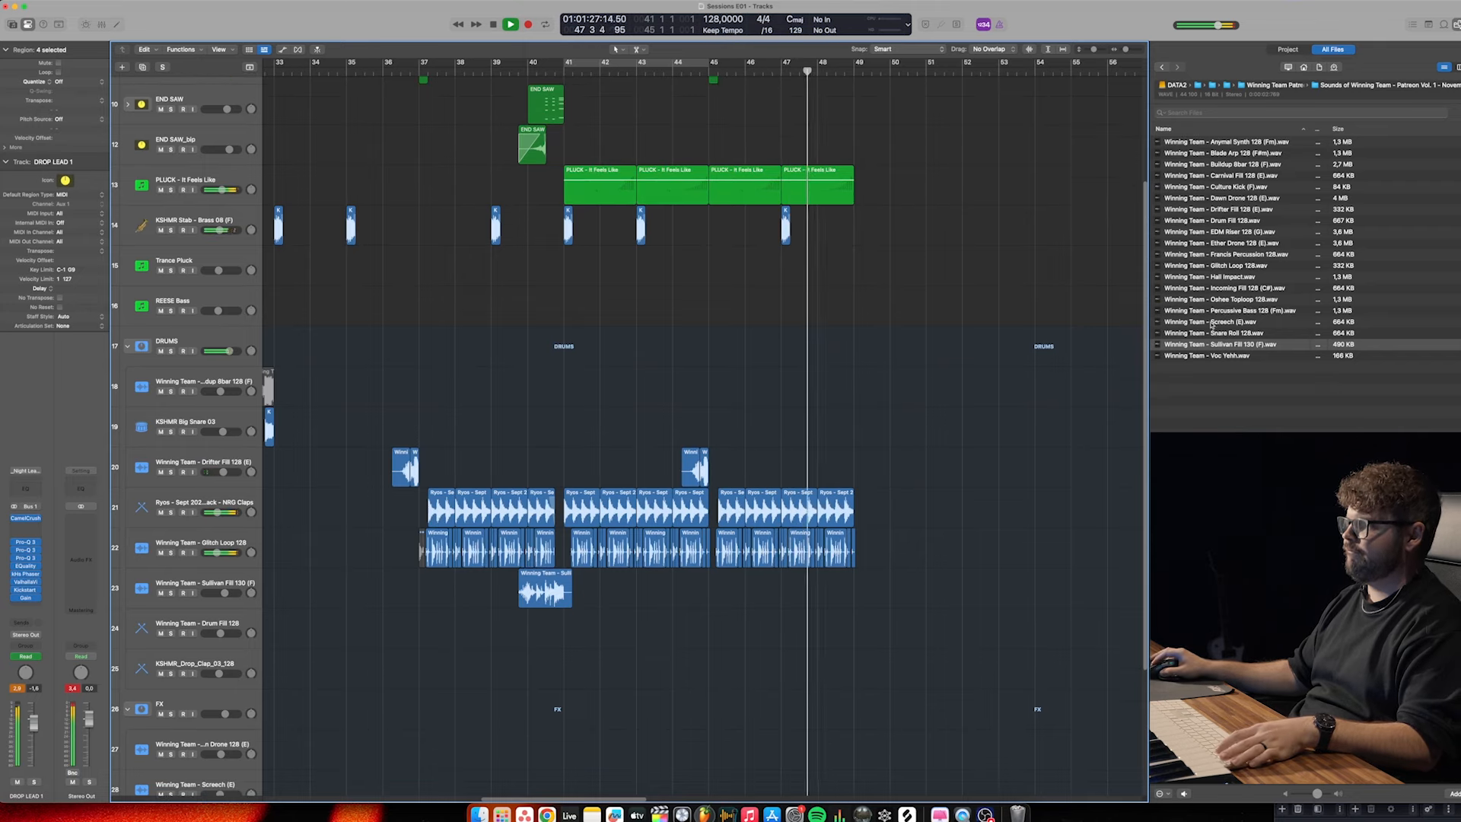
left_click_drag(1220, 332, 783, 754)
key("space")
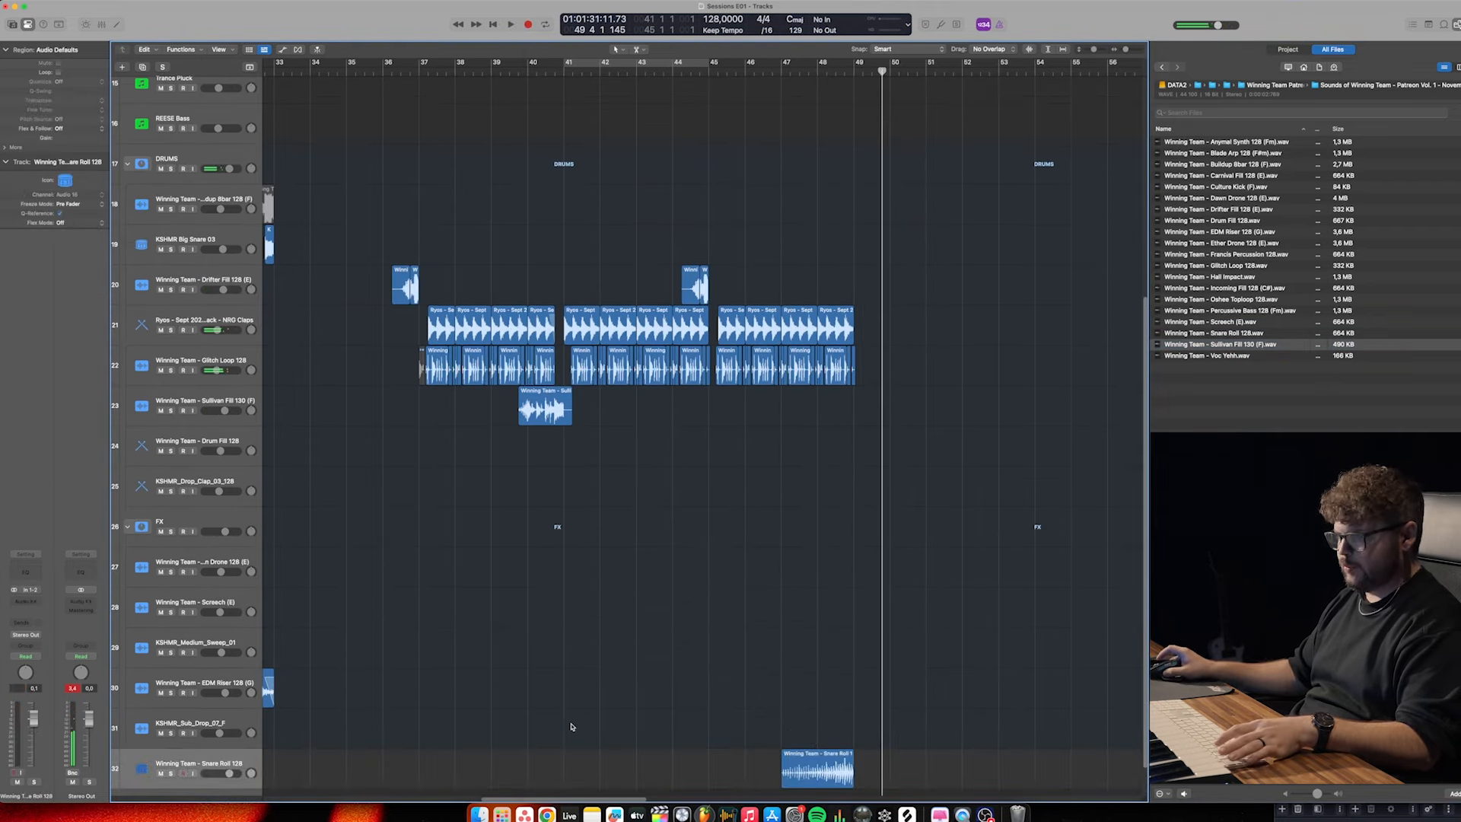
left_click_drag(188, 736, 190, 324)
Play the drop's ending with the snare roll and shorten the last NRG Claps region at bar 48 to three beats
left_click(776, 71)
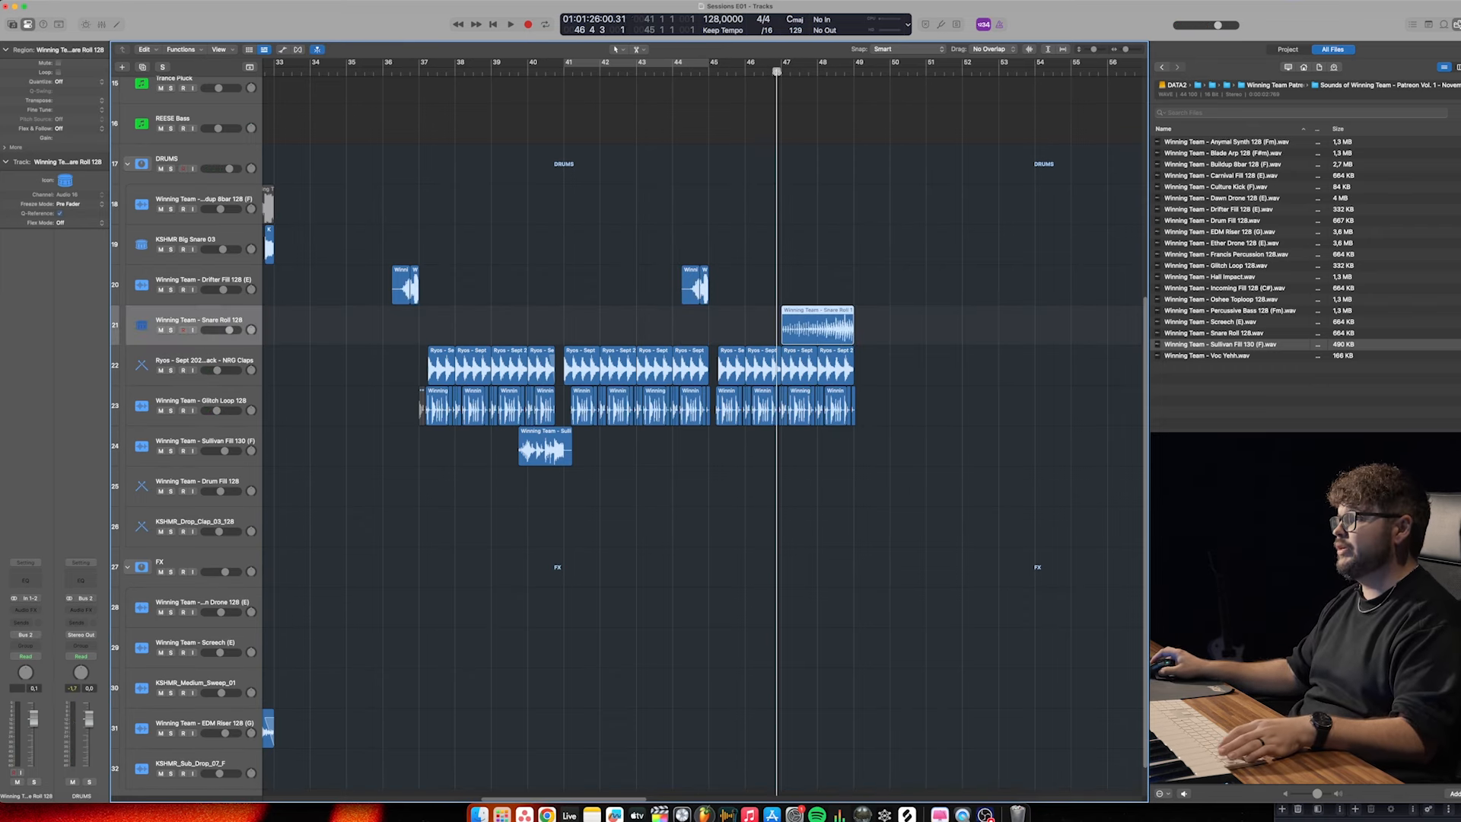
key("space")
key("super+Right")
key("super+Right")
key("super+Right")
key("super+Right")
key("super+Right")
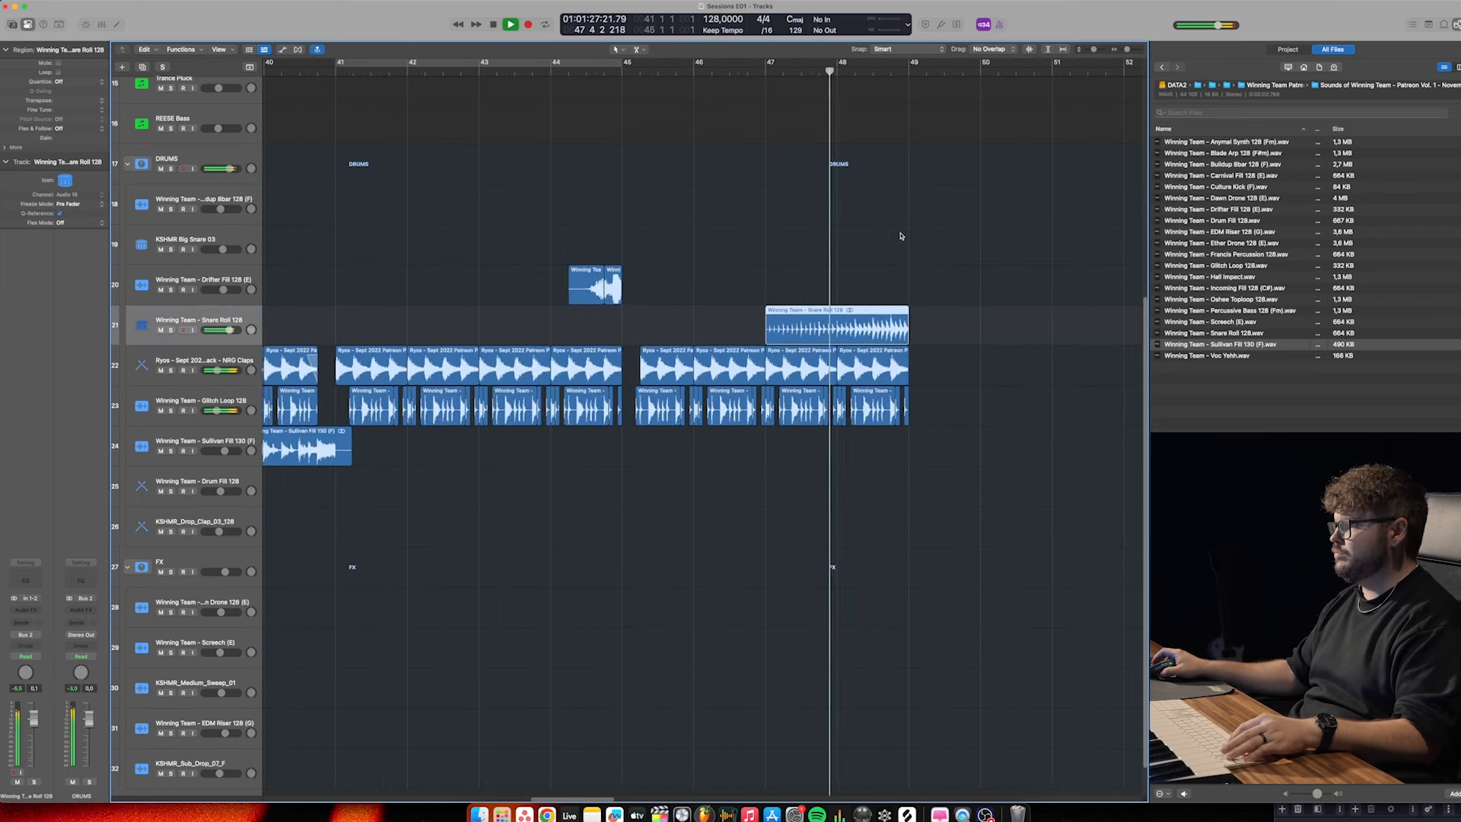
scroll(900, 235, "right", 2)
scroll(899, 235, "down", 1)
key("space")
left_click_drag(827, 340, 811, 344)
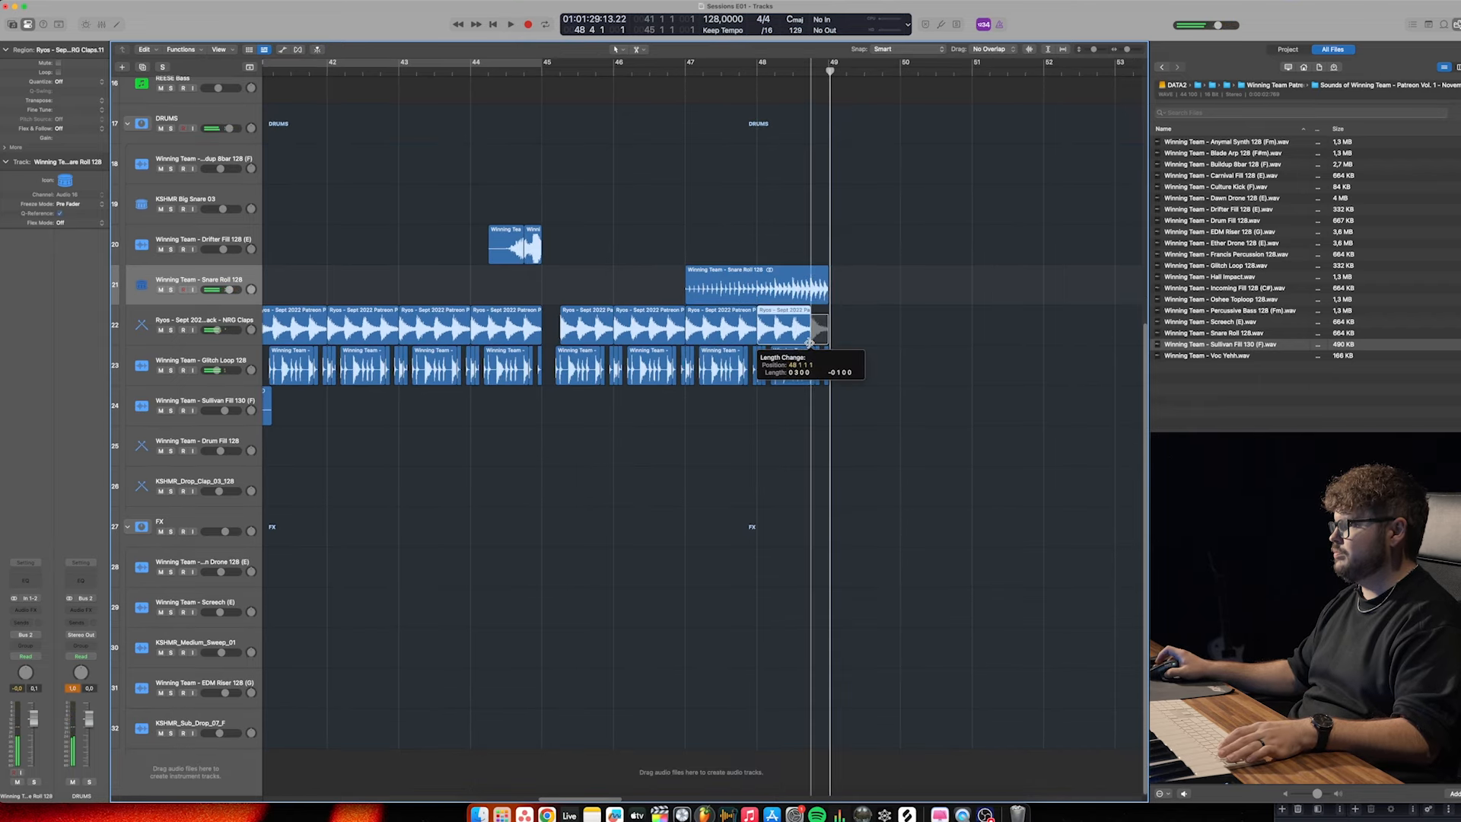
Set the final pitch bend point of the pluck region at bar 47 to -64 so the closing curve falls
scroll(813, 343, "up", 10)
double_click(817, 347)
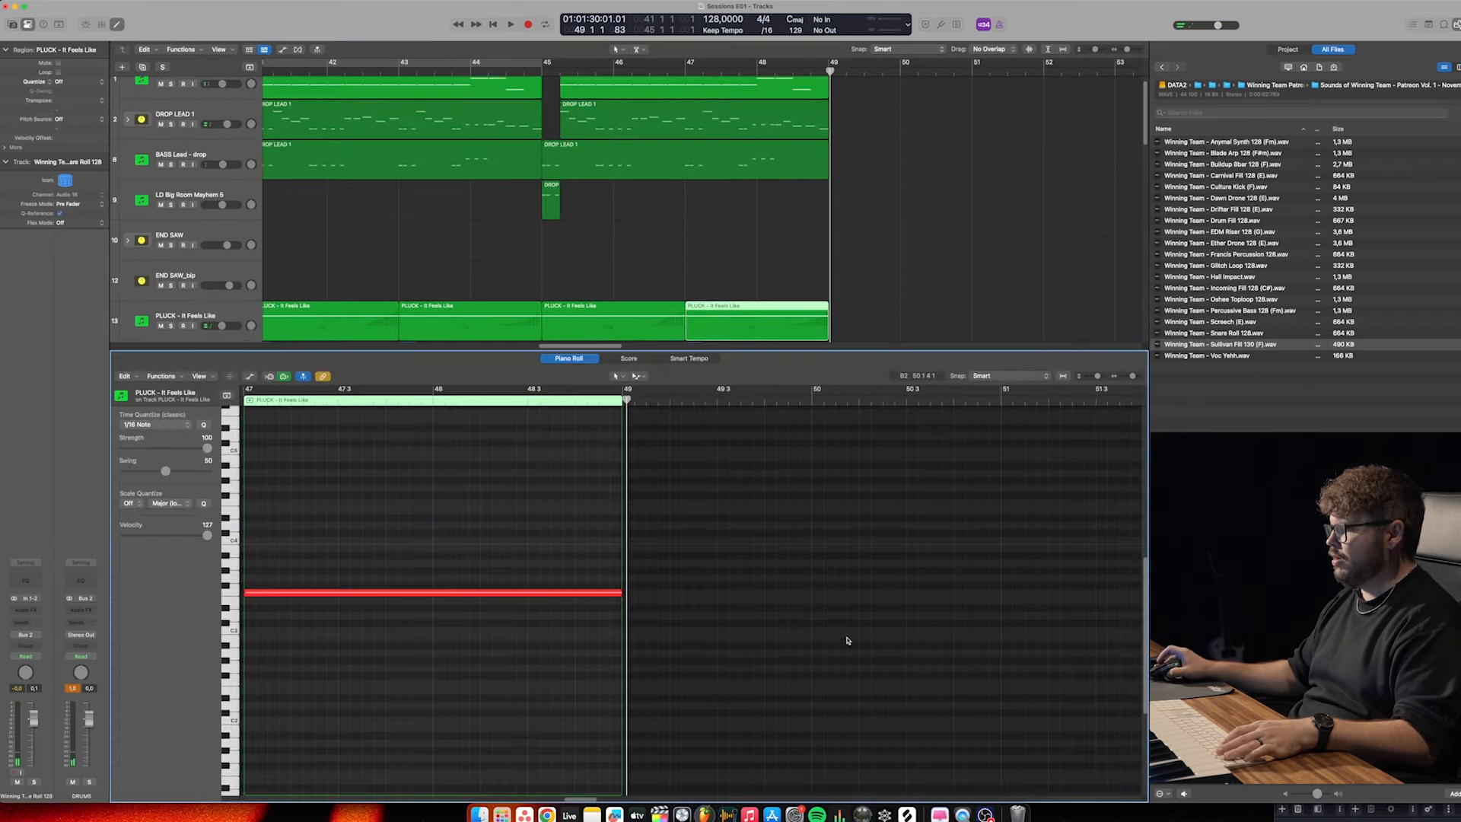
key("a")
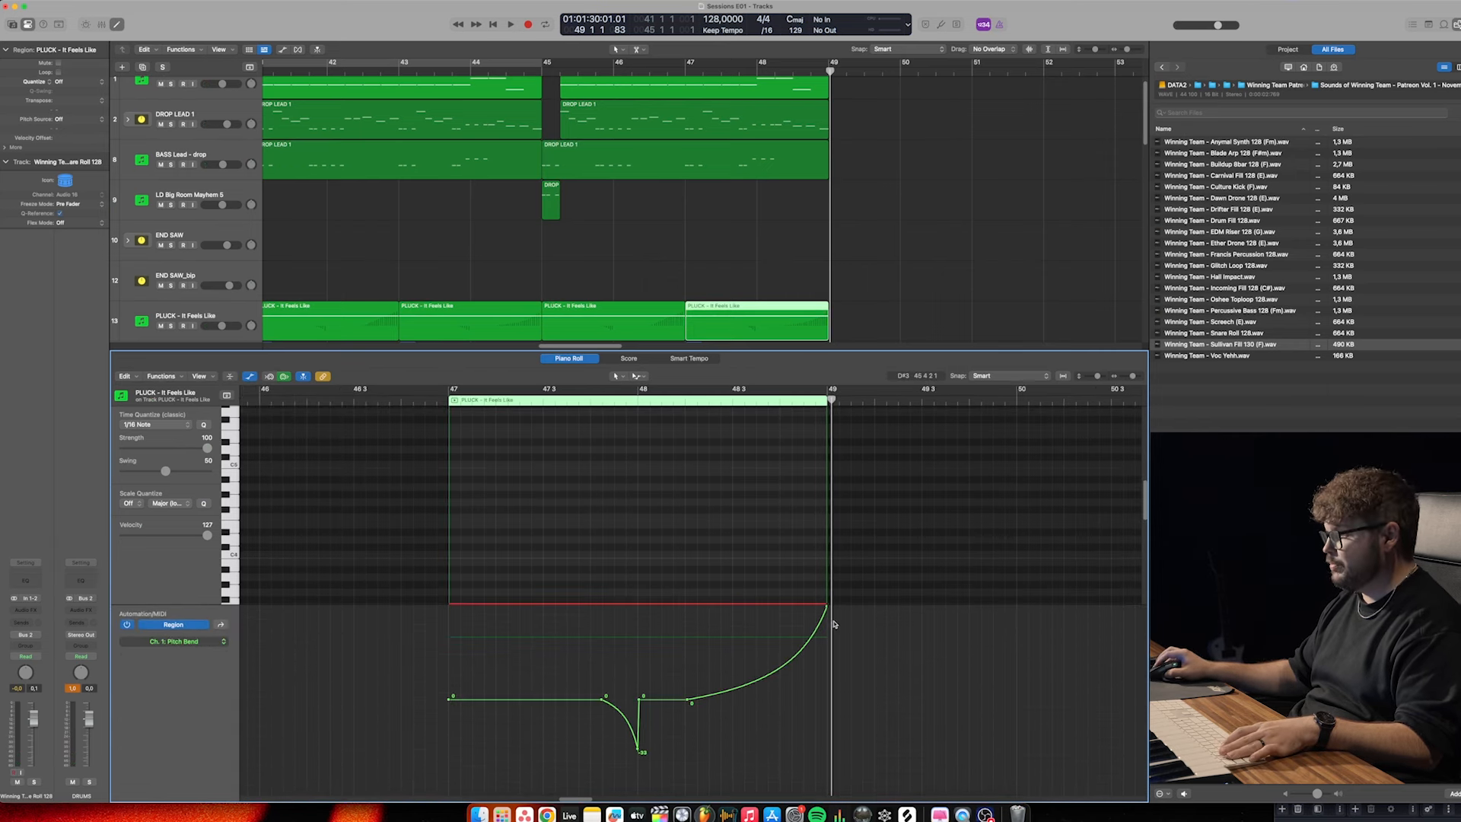
left_click_drag(827, 608, 871, 814)
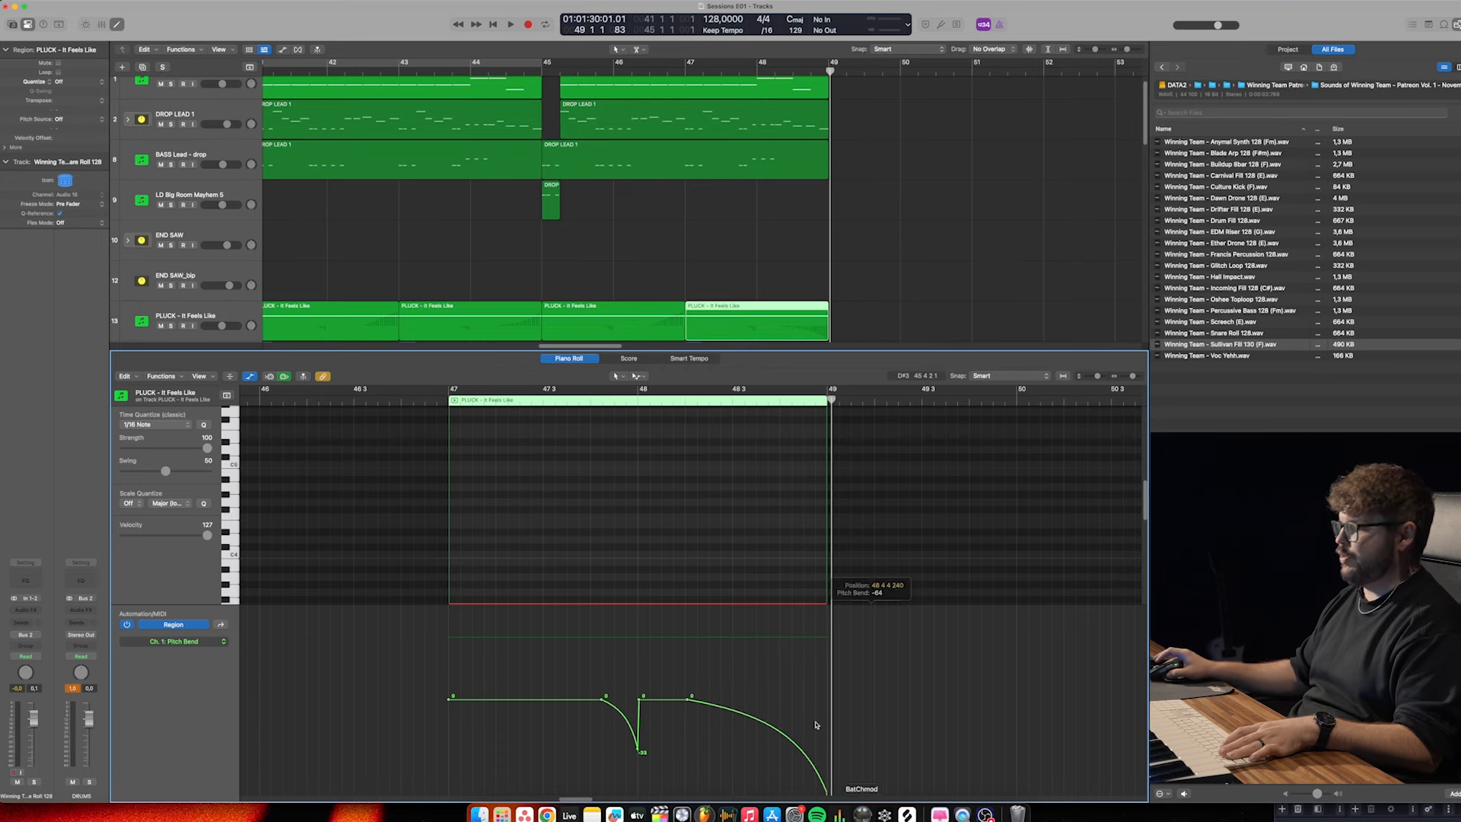
Play the last pluck region around bar 48 and again from bar 47 to check the downward pitch bend
left_click(681, 402)
key("space")
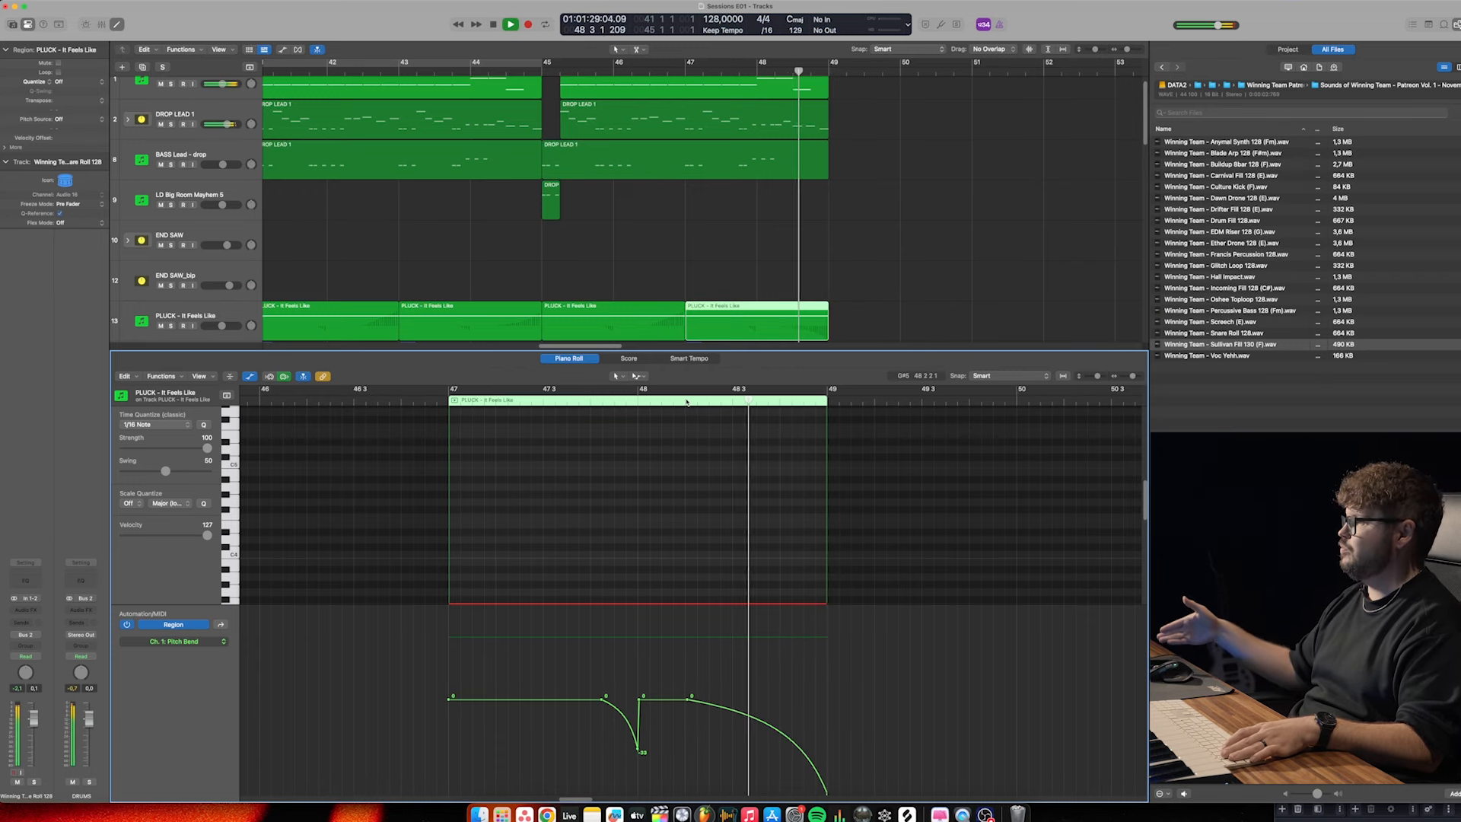
key("space")
left_click(453, 407)
key("space")
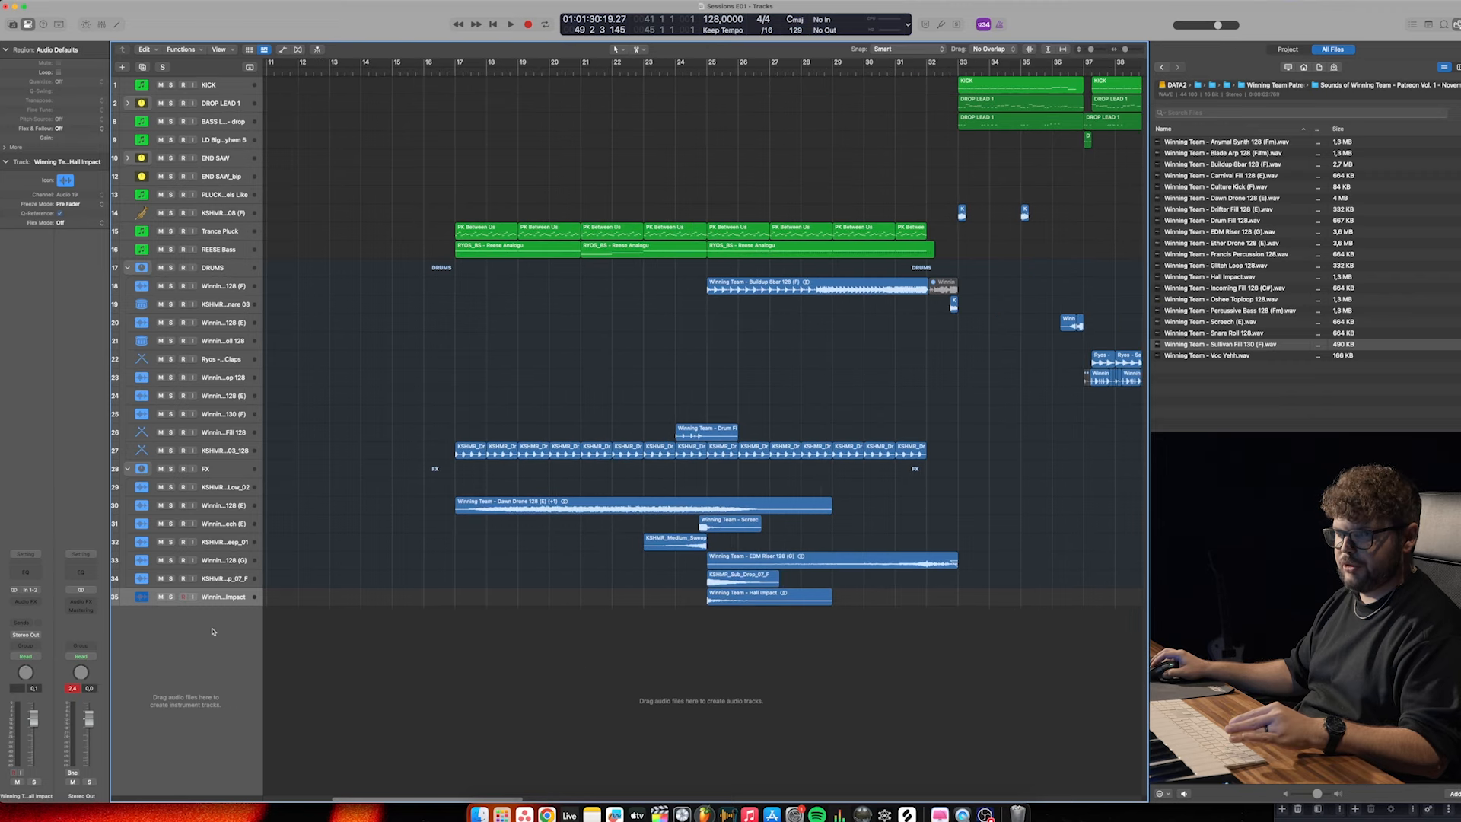
Move the Hall Impact track into the FX group above the sub drop and shift its region to start slightly before bar 25
mouse_move(227, 596)
left_mouse_down()
mouse_move(232, 580)
mouse_move(245, 603)
left_mouse_up()
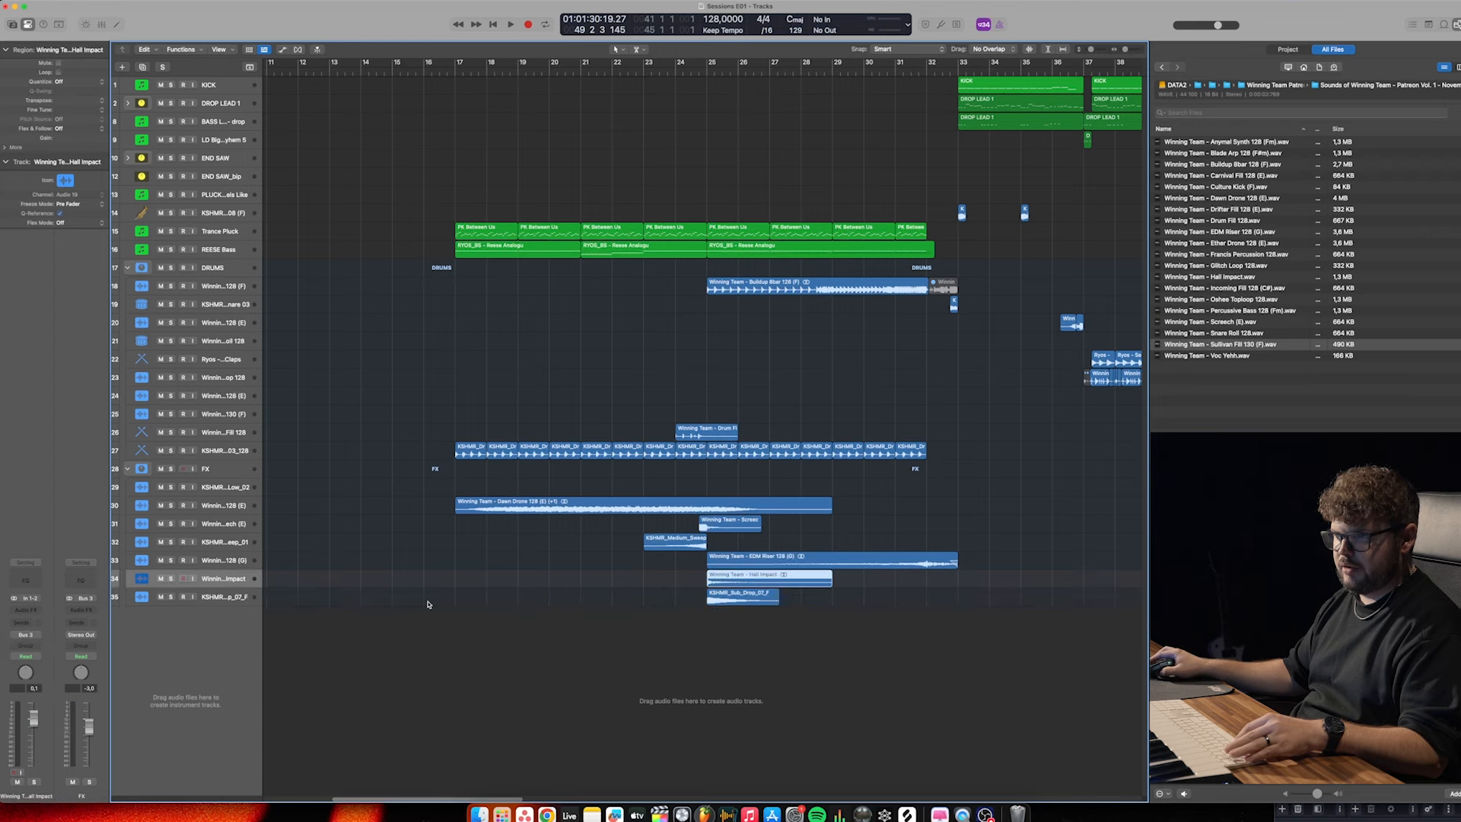
key("super+Right")
key("super+Right")
key("super+Right")
key("super+Right")
key("super+Right")
key("super+Right")
key("super+Right")
key("super+Right")
key("super+Right")
key("super+Right")
key("super+Right")
key("super+Right")
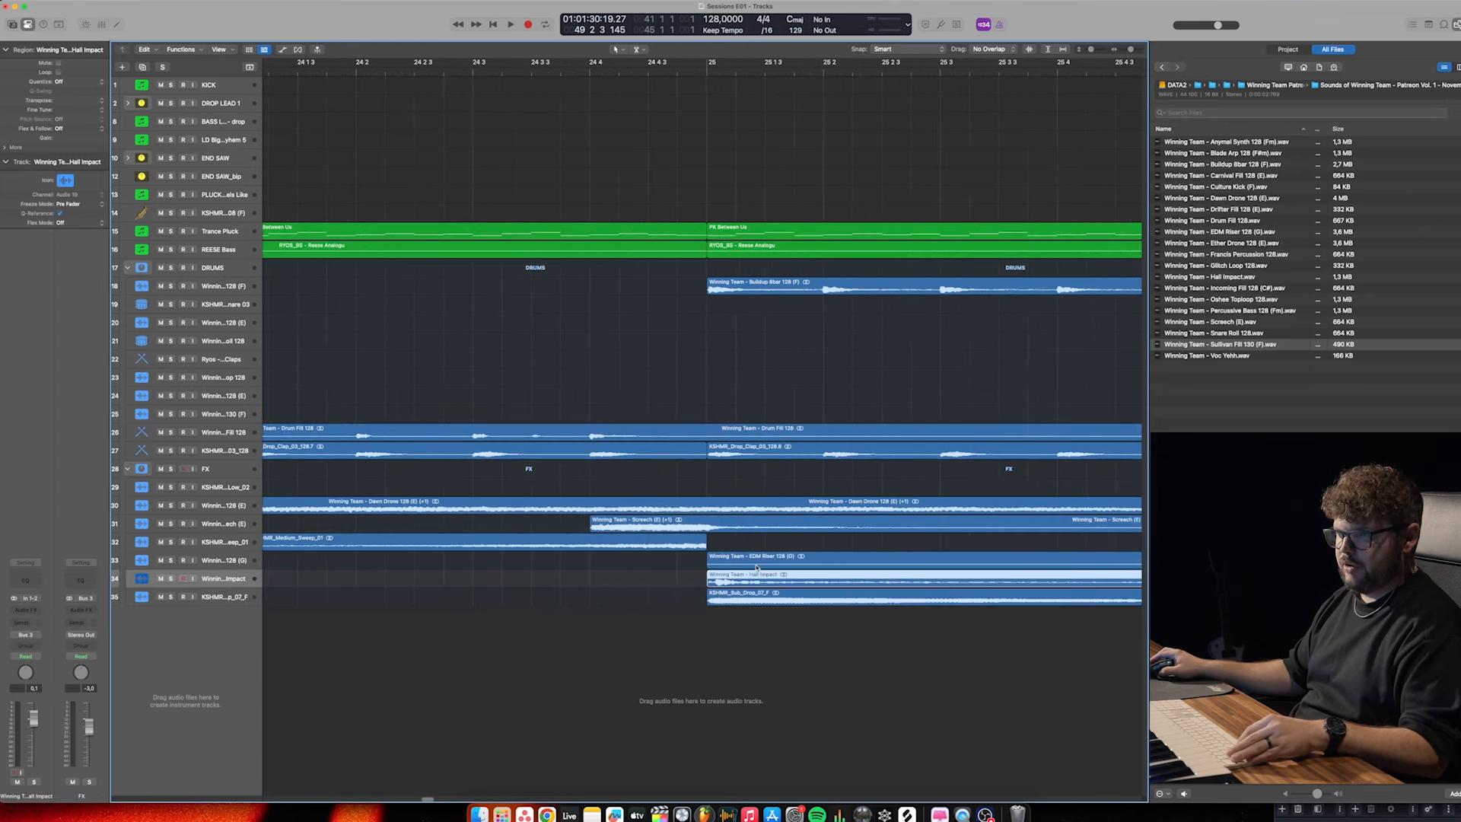
key("super+Right")
key("super+Right")
left_click_drag(775, 589, 720, 588)
key("super+Left")
key("super+Left")
key("super+Left")
key("super+Left")
key("super+Left")
key("super+Left")
key("super+Left")
key("super+Left")
key("super+Left")
key("super+Left")
key("super+Left")
key("super+Left")
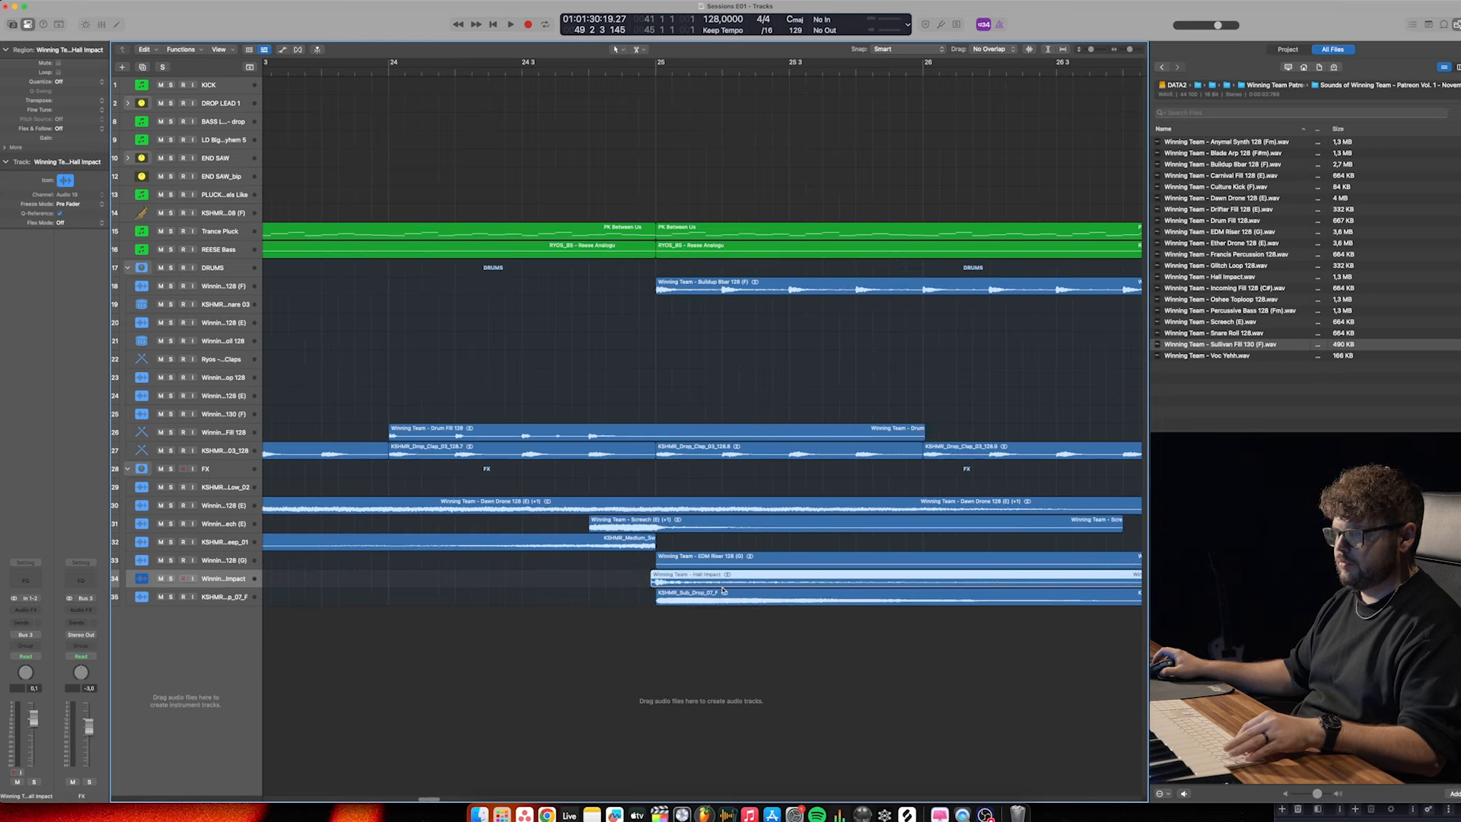
key("super+Left")
key("super+Left")
key("super+Left")
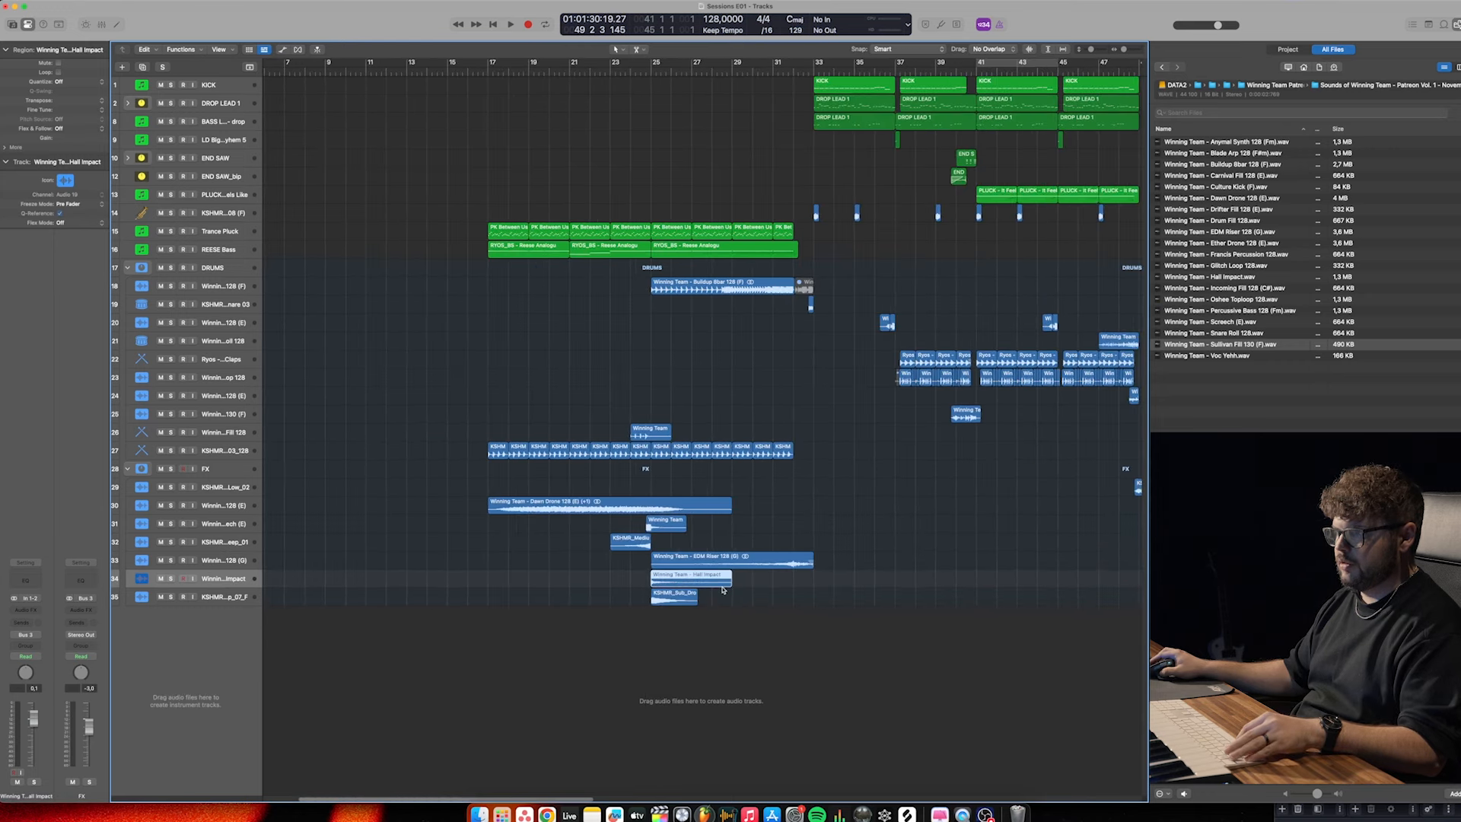
Copy the KSHMR_Impact_Low_02 region from bar 49 to slightly before bar 17 and play that section
left_click_drag(1106, 488, 527, 485)
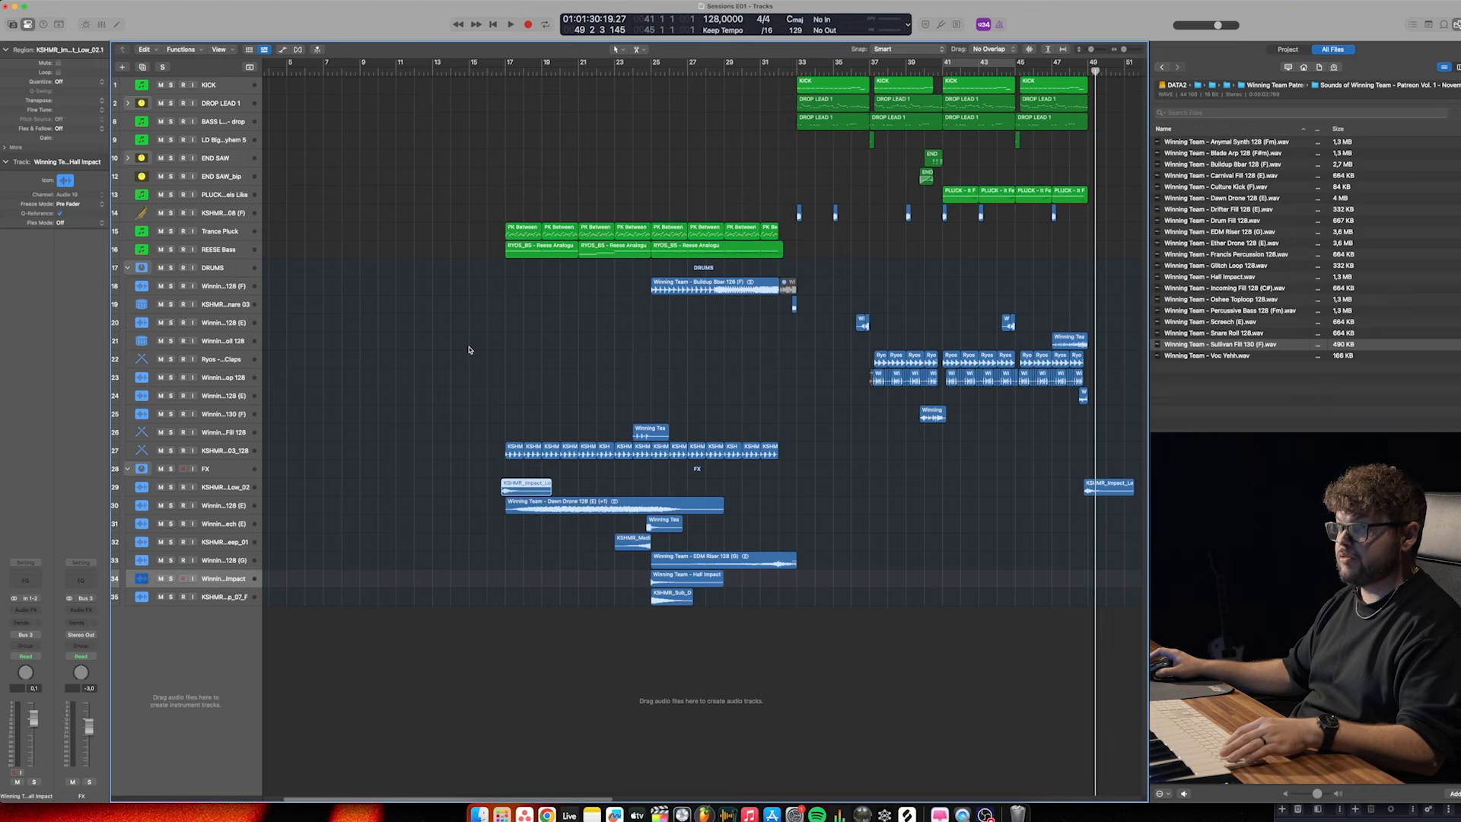
left_click(497, 72)
key("space")
key("super+Right")
key("super+Right")
key("super+Right")
key("super+Right")
key("super+Right")
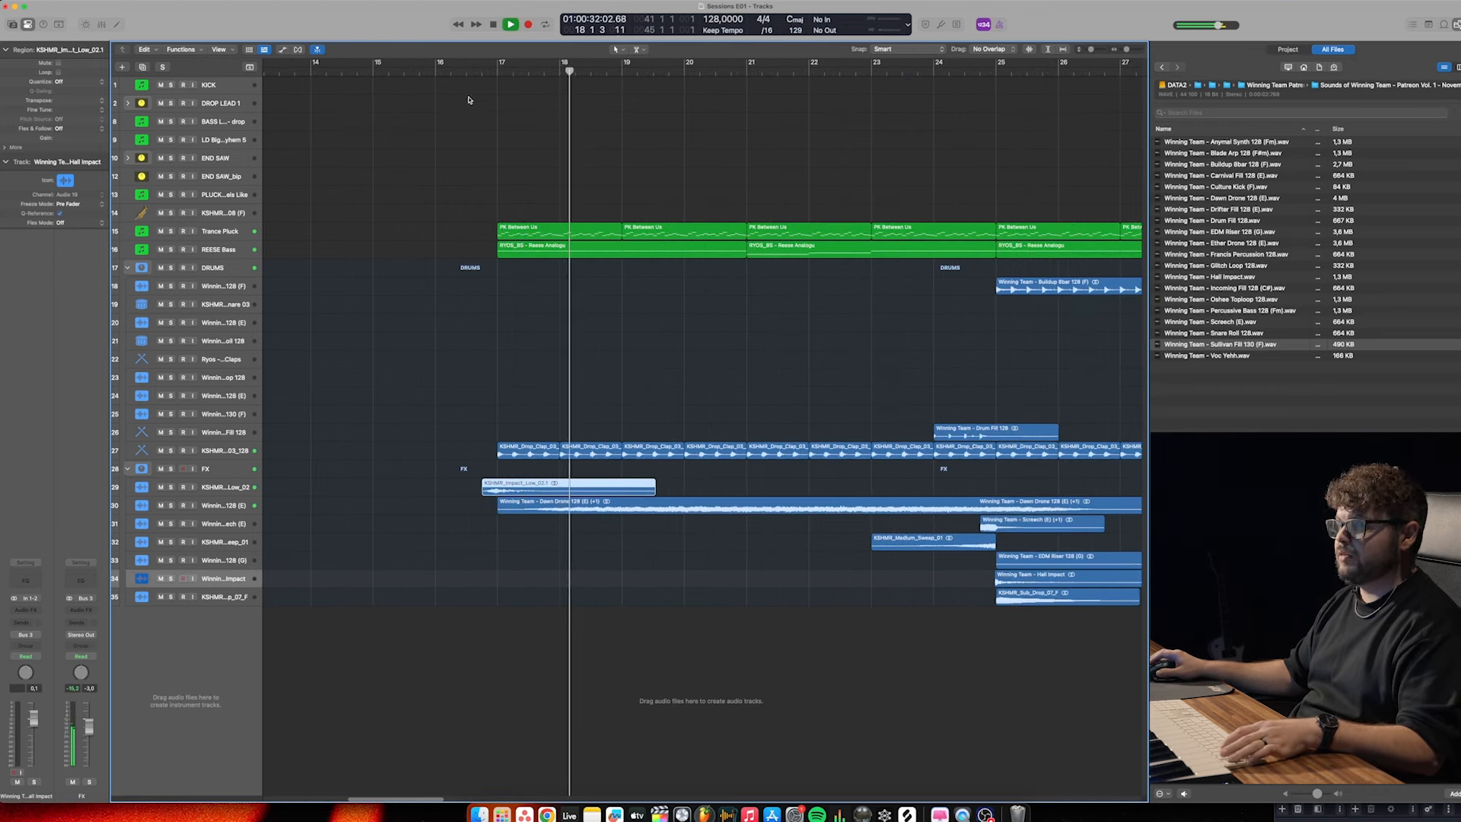
left_click(471, 71)
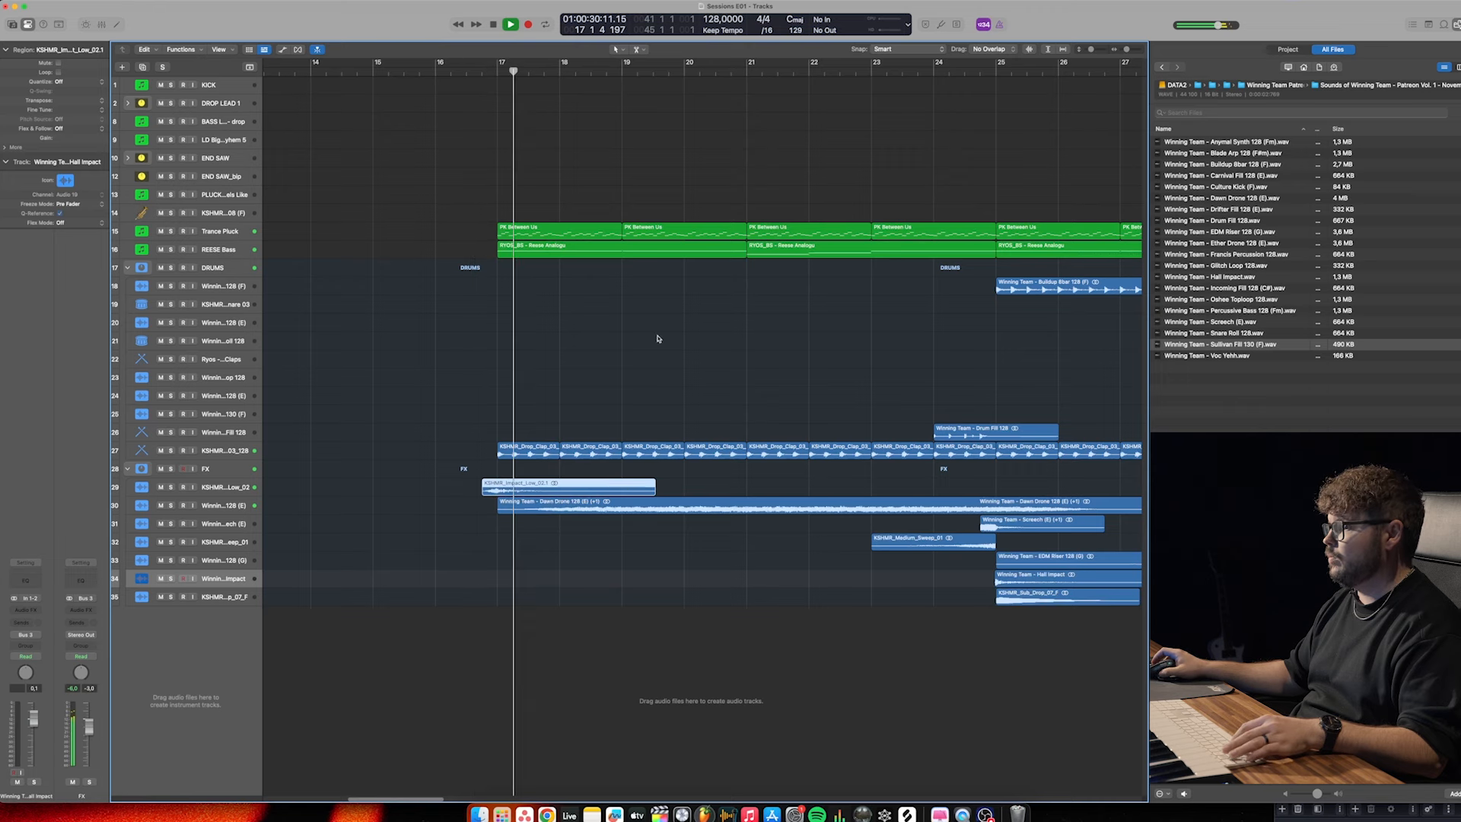
Switch to Finder, preview KSHMR_Impact_Low_04.wav, and add it at bar 17 on a new track below KSHMR_Impact_Low_02 in the FX group
left_click(480, 814)
key("space")
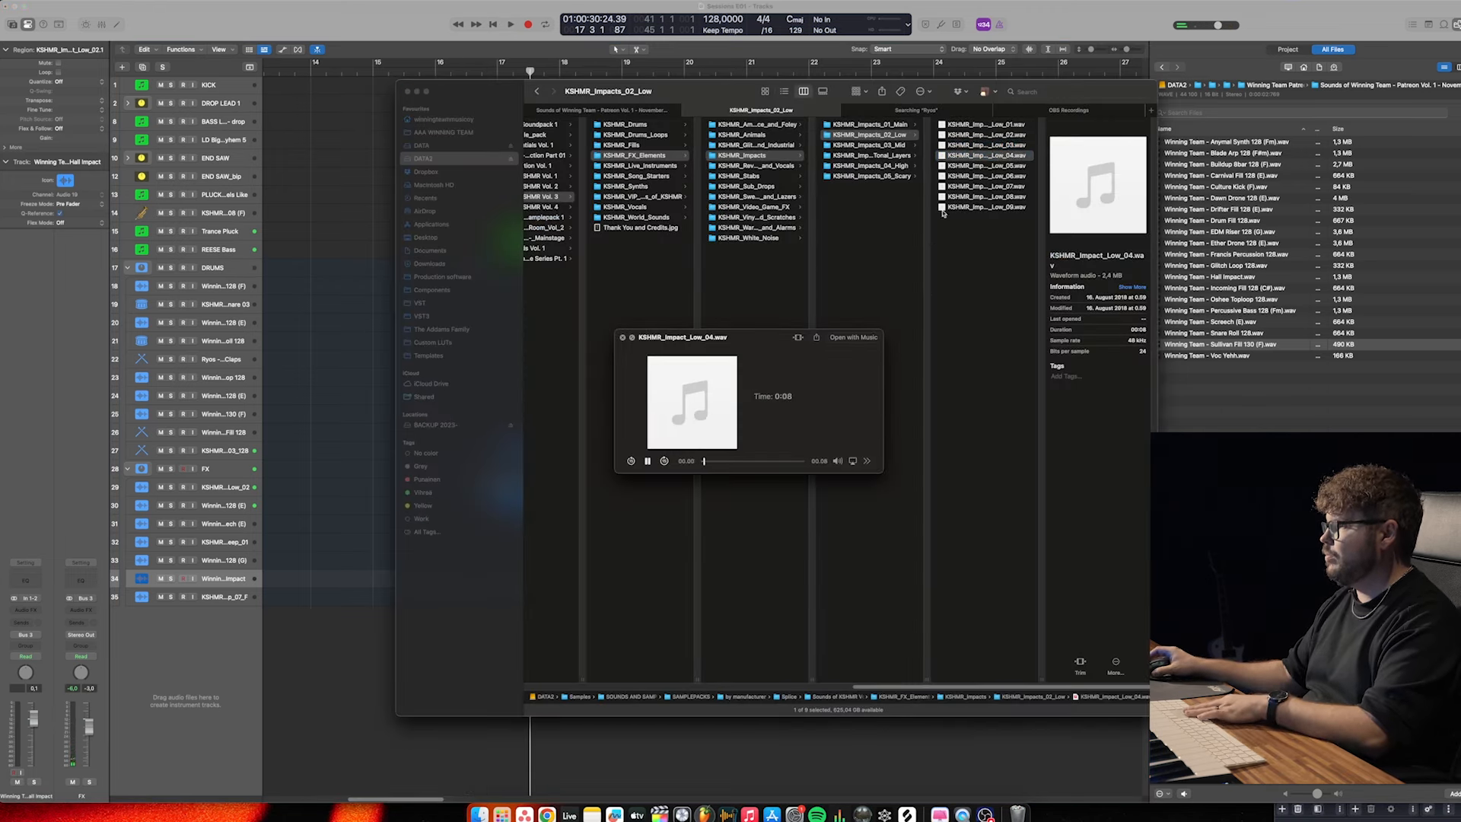
key("space")
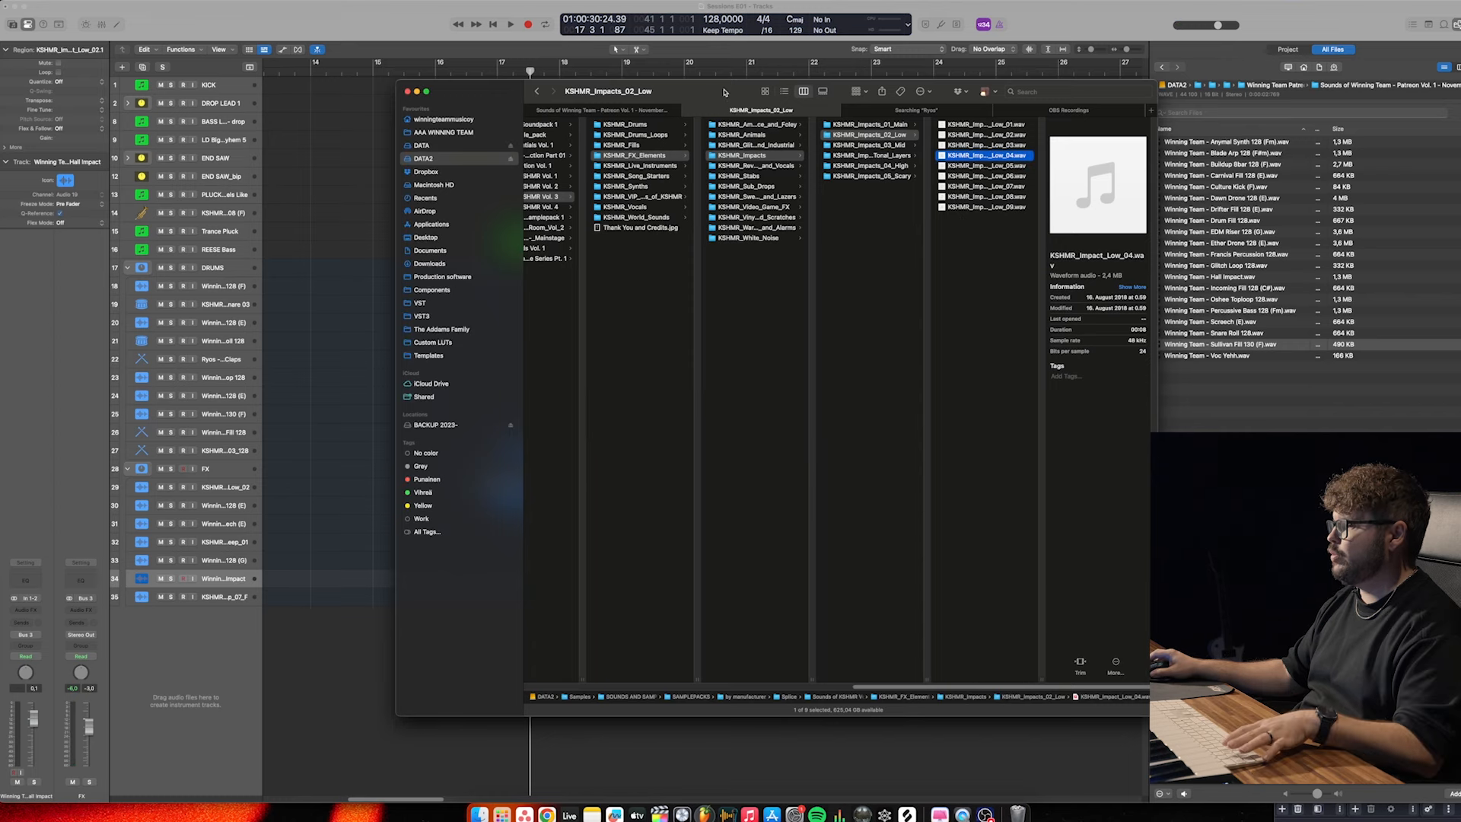
left_click_drag(725, 93, 1035, 81)
left_click_drag(1263, 144, 456, 616)
left_click_drag(217, 616, 236, 491)
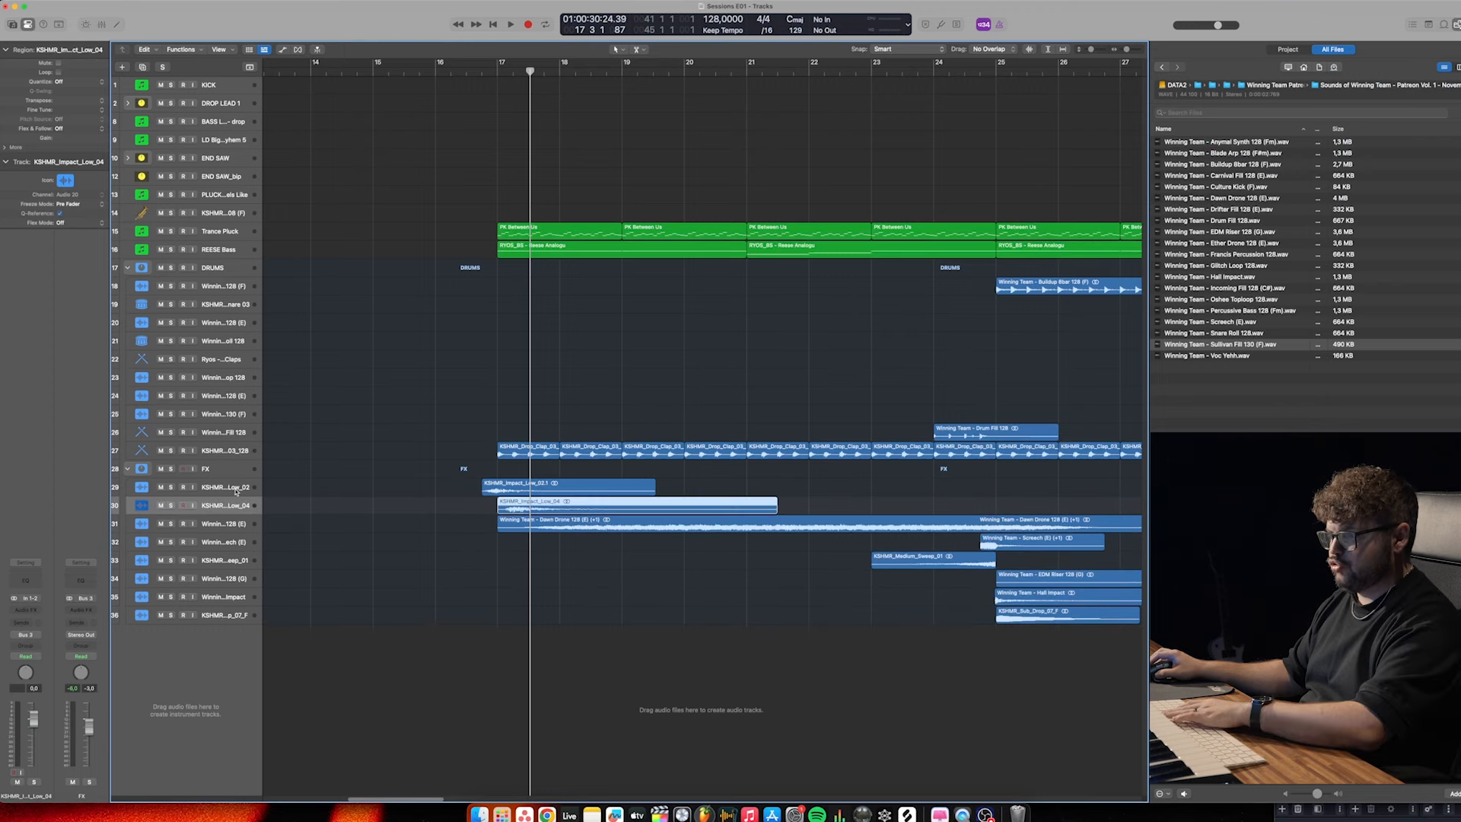
Delete the KSHMR_Impact_Low_02 track's region and shift the KSHMR_Impact_Low_04 region to start slightly before bar 17
left_click(236, 491)
key("Delete")
left_click_drag(501, 504, 482, 501)
scroll(483, 502, "up", 3)
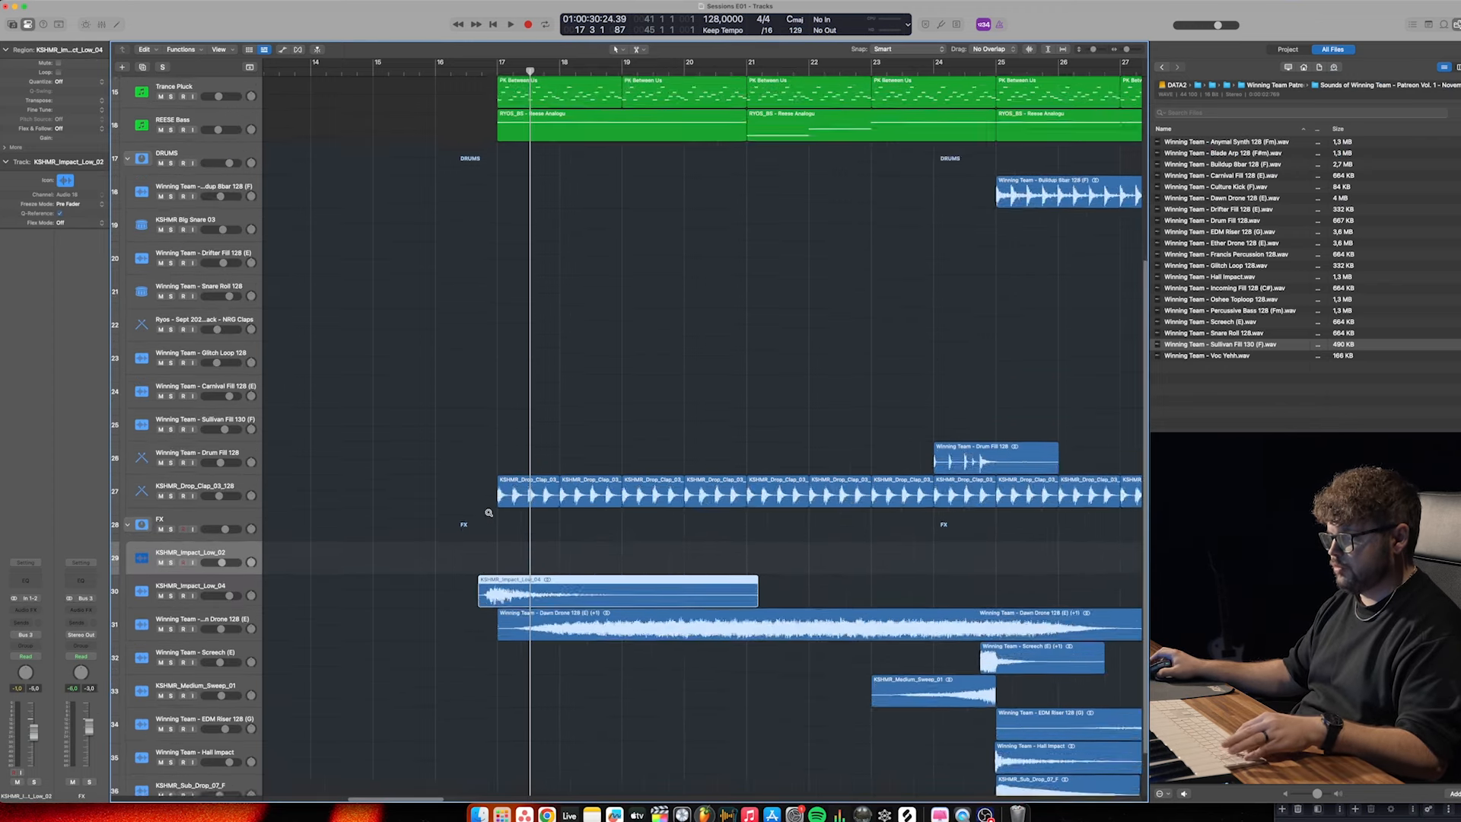
Fine-tune the KSHMR_Impact_Low_04 region's start around bar 16.4 so its hit lands on bar 17, checking with playback
scroll(489, 512, "up", 5)
left_click_drag(653, 588, 699, 588)
left_click(478, 79)
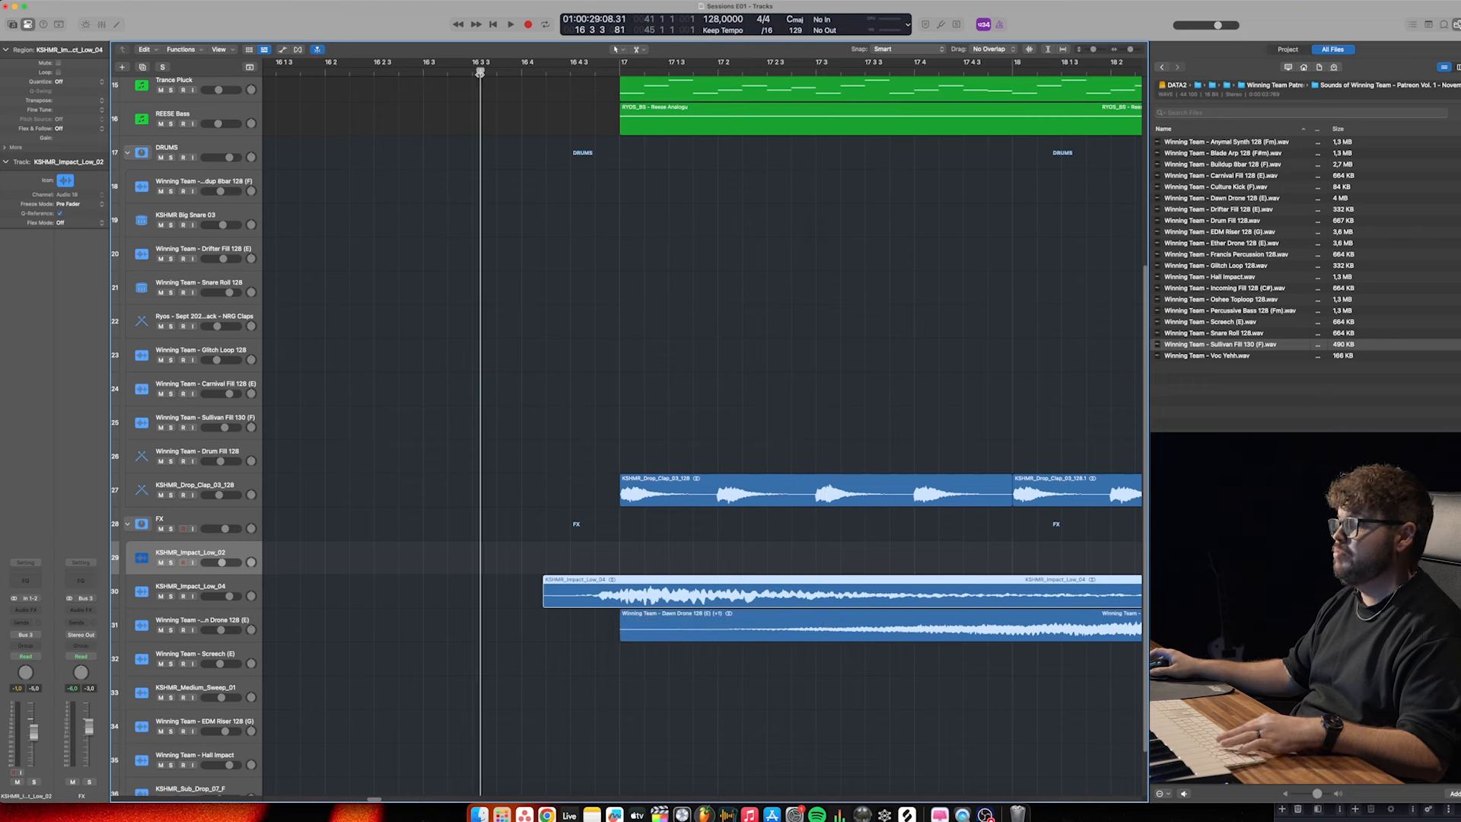
key("space")
left_click_drag(679, 591, 651, 591)
left_click(426, 78)
key("space")
key("space")
left_click_drag(590, 593, 605, 594)
left_click(447, 73)
key("space")
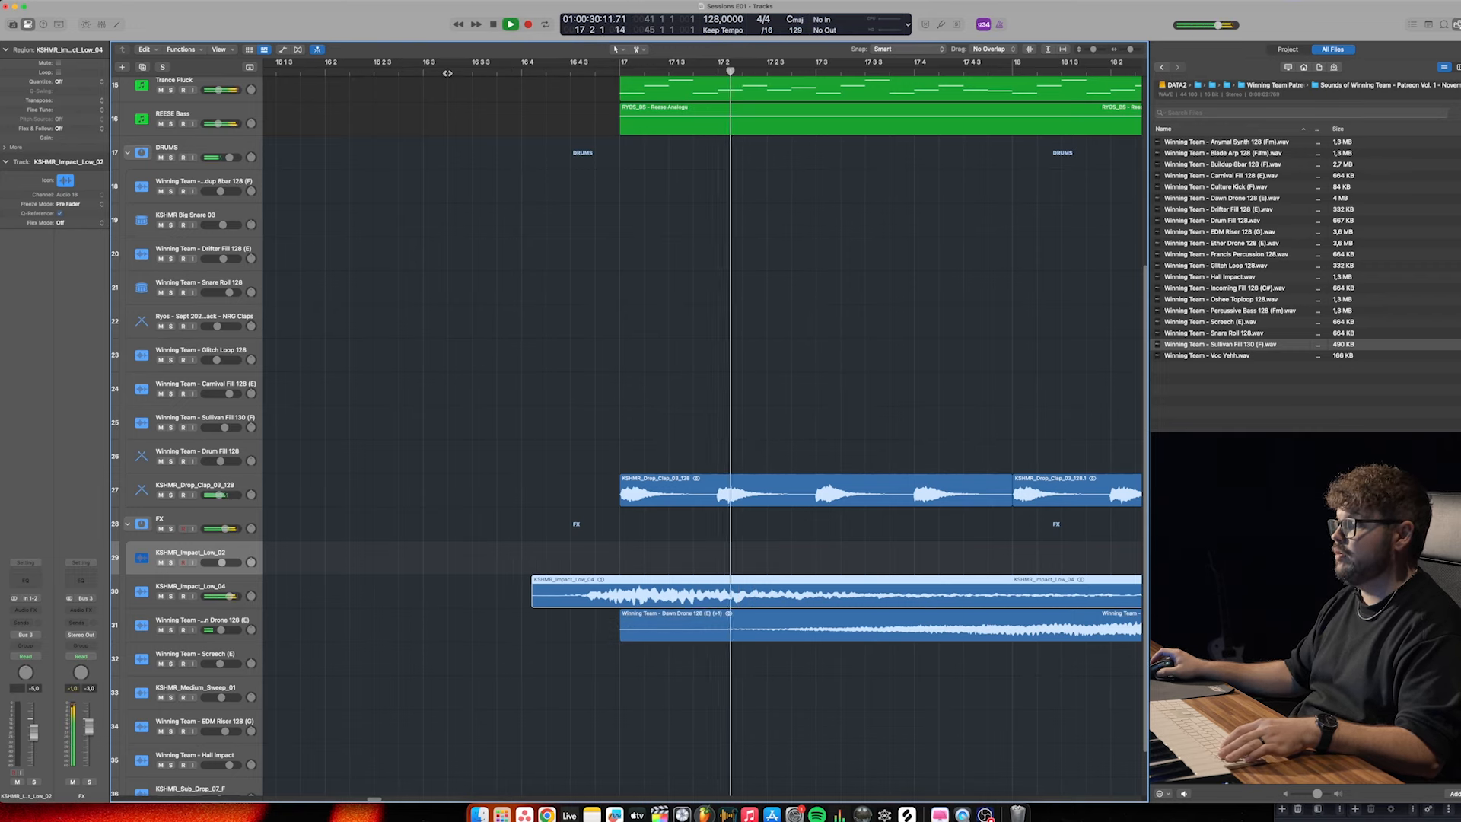
Play the breakdown from bar 17 into the buildup past bar 25, selecting the REESE Bass track
scroll(610, 320, "down", 5)
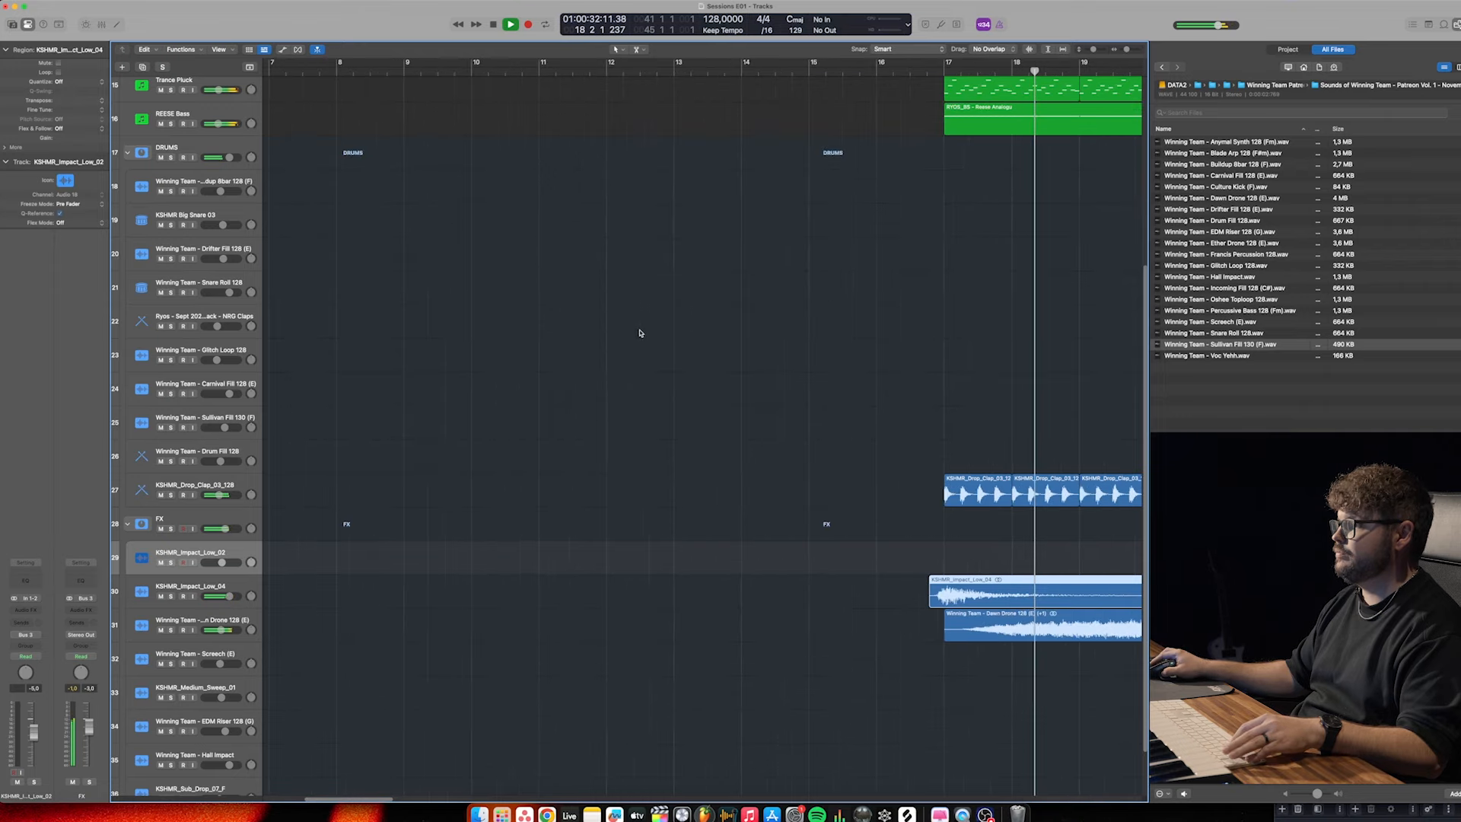
scroll(639, 333, "right", 10)
scroll(638, 360, "up", 3)
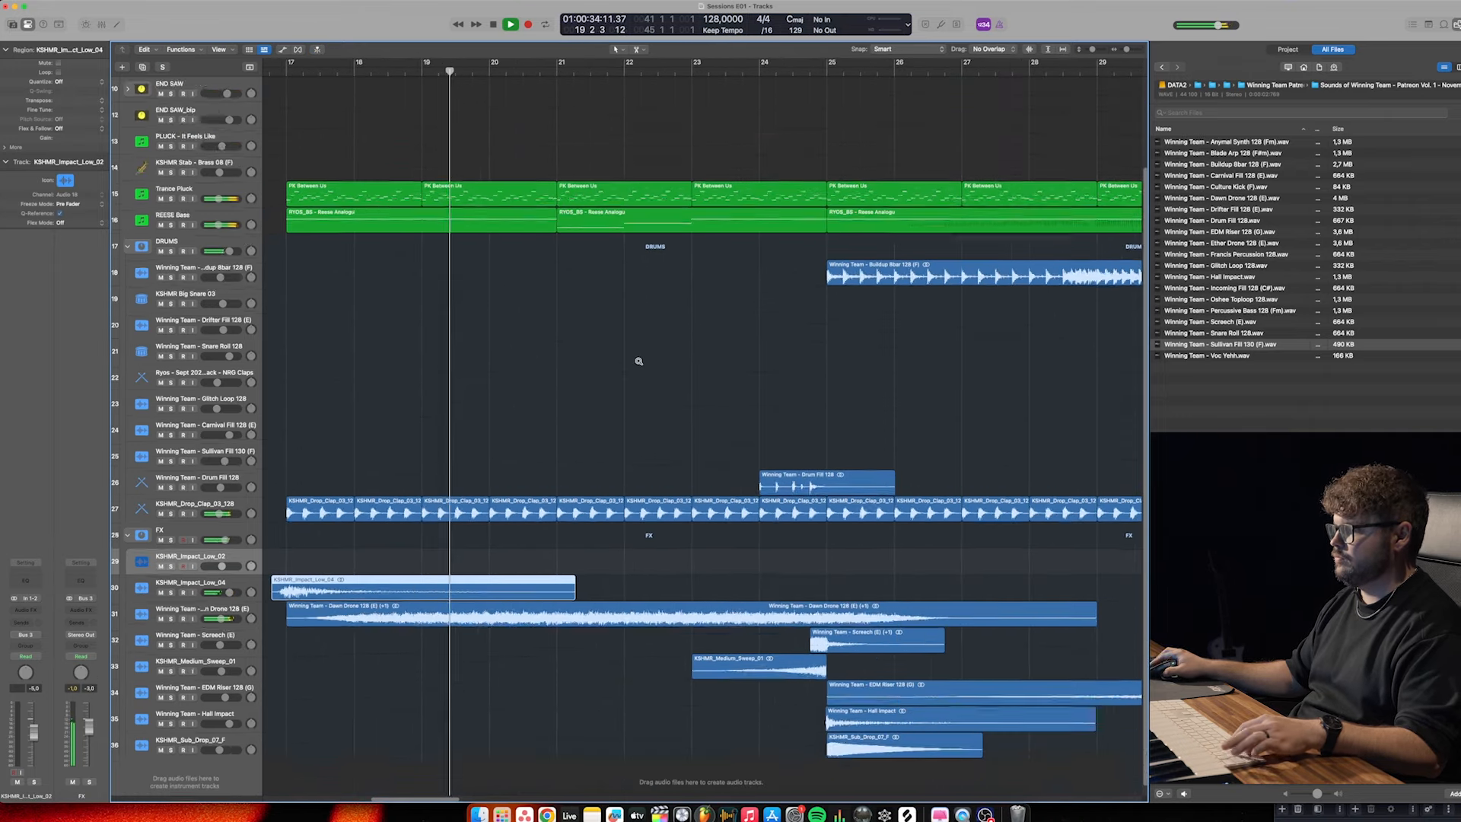
scroll(639, 361, "down", 2)
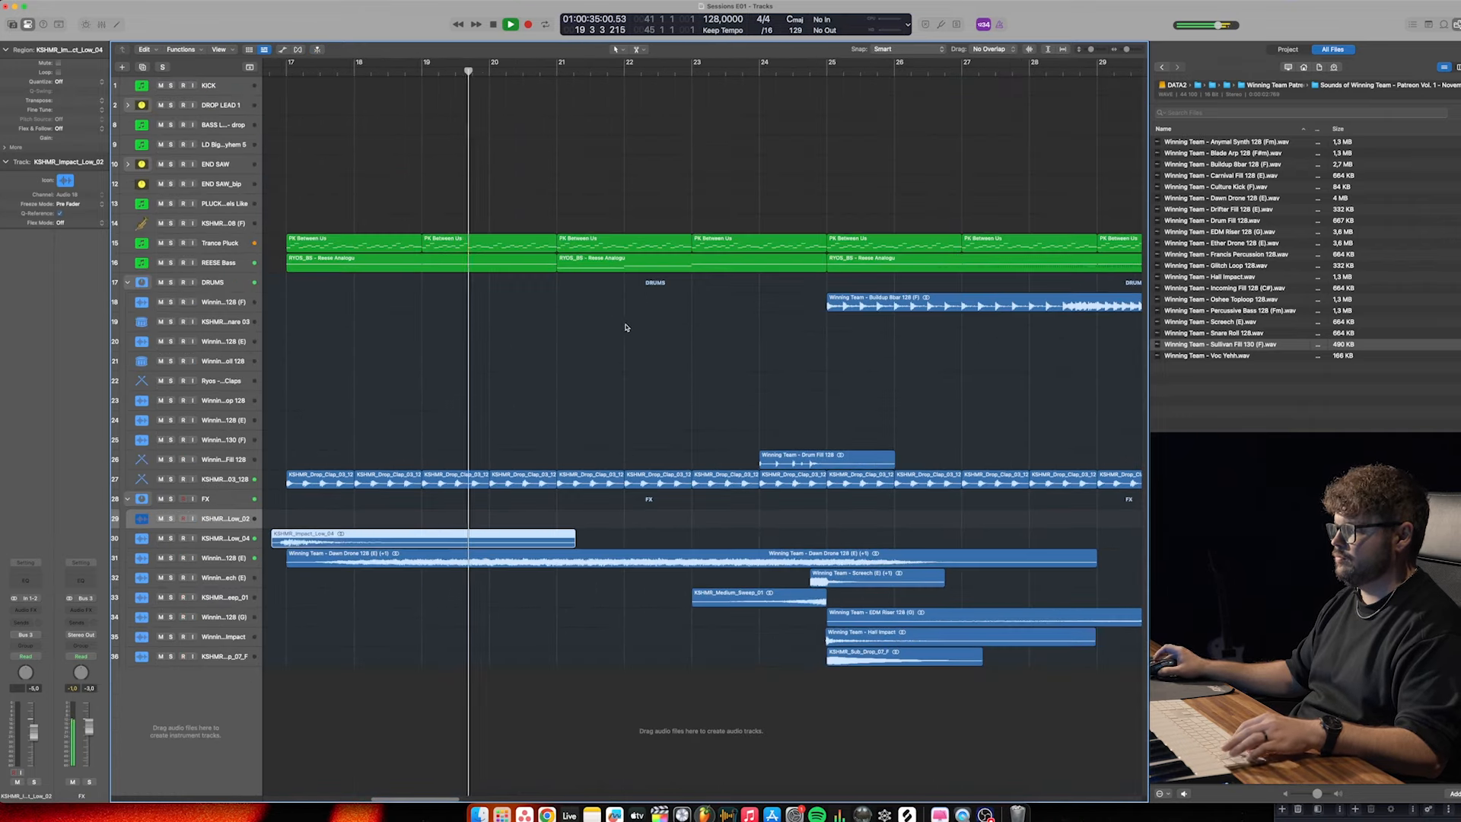
left_click(222, 263)
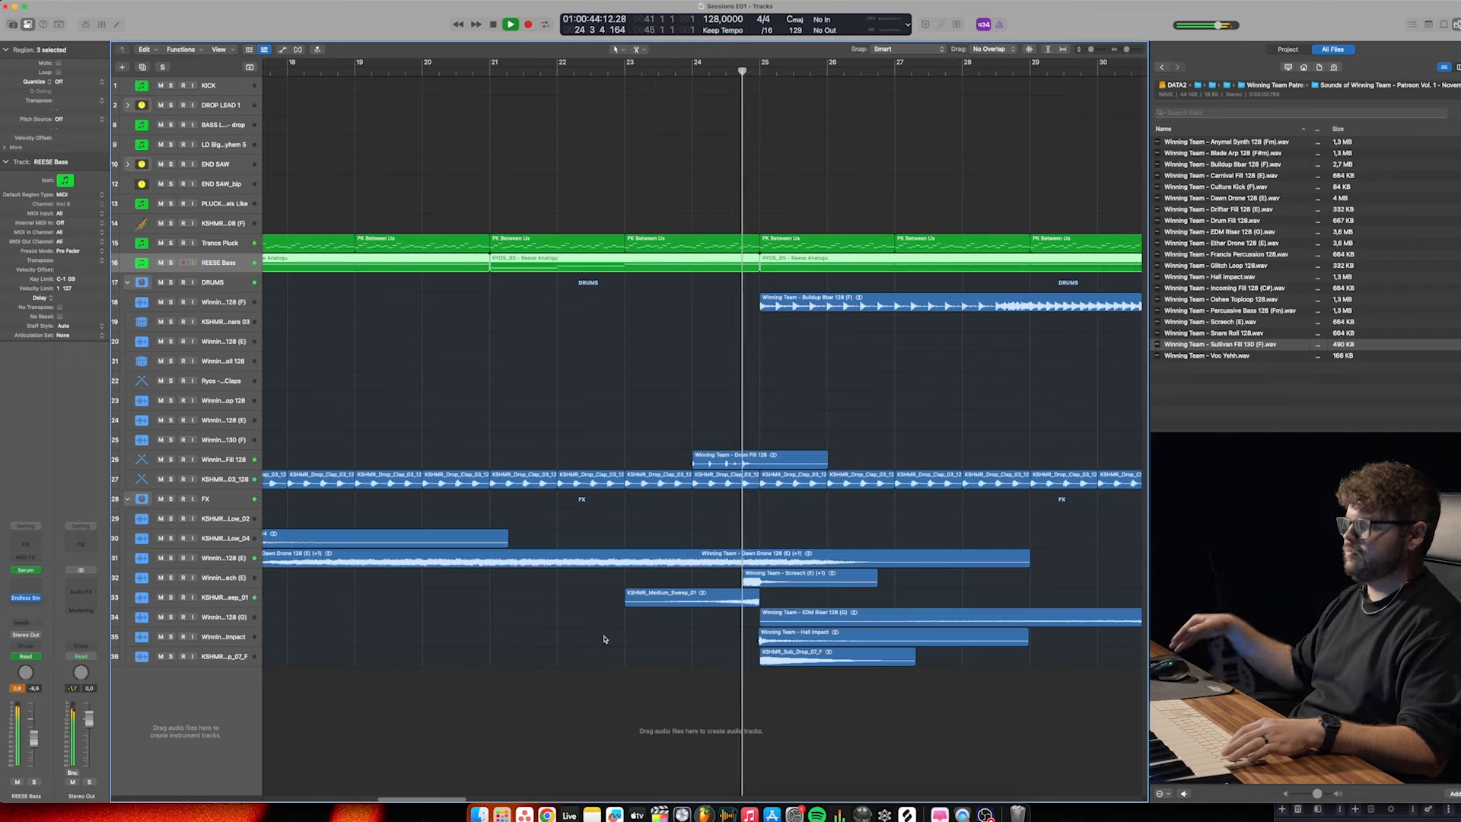
scroll(664, 602, "up", 2)
scroll(664, 601, "down", 5)
key("space")
scroll(548, 164, "up", 3)
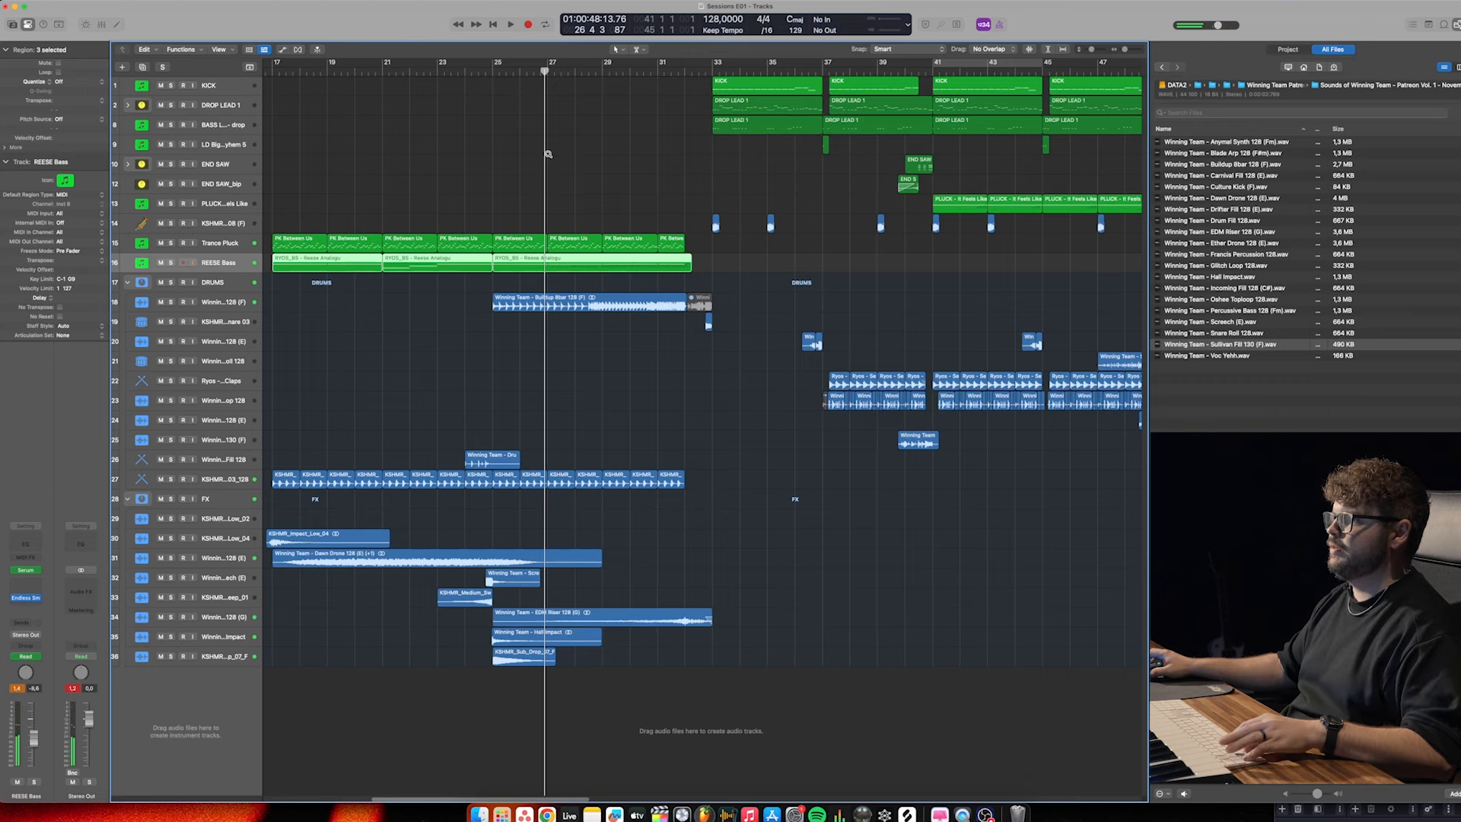
Copy the DROP LEAD 1 region from bar 33 to bar 25 and play it in the buildup
left_click_drag(827, 98, 581, 107)
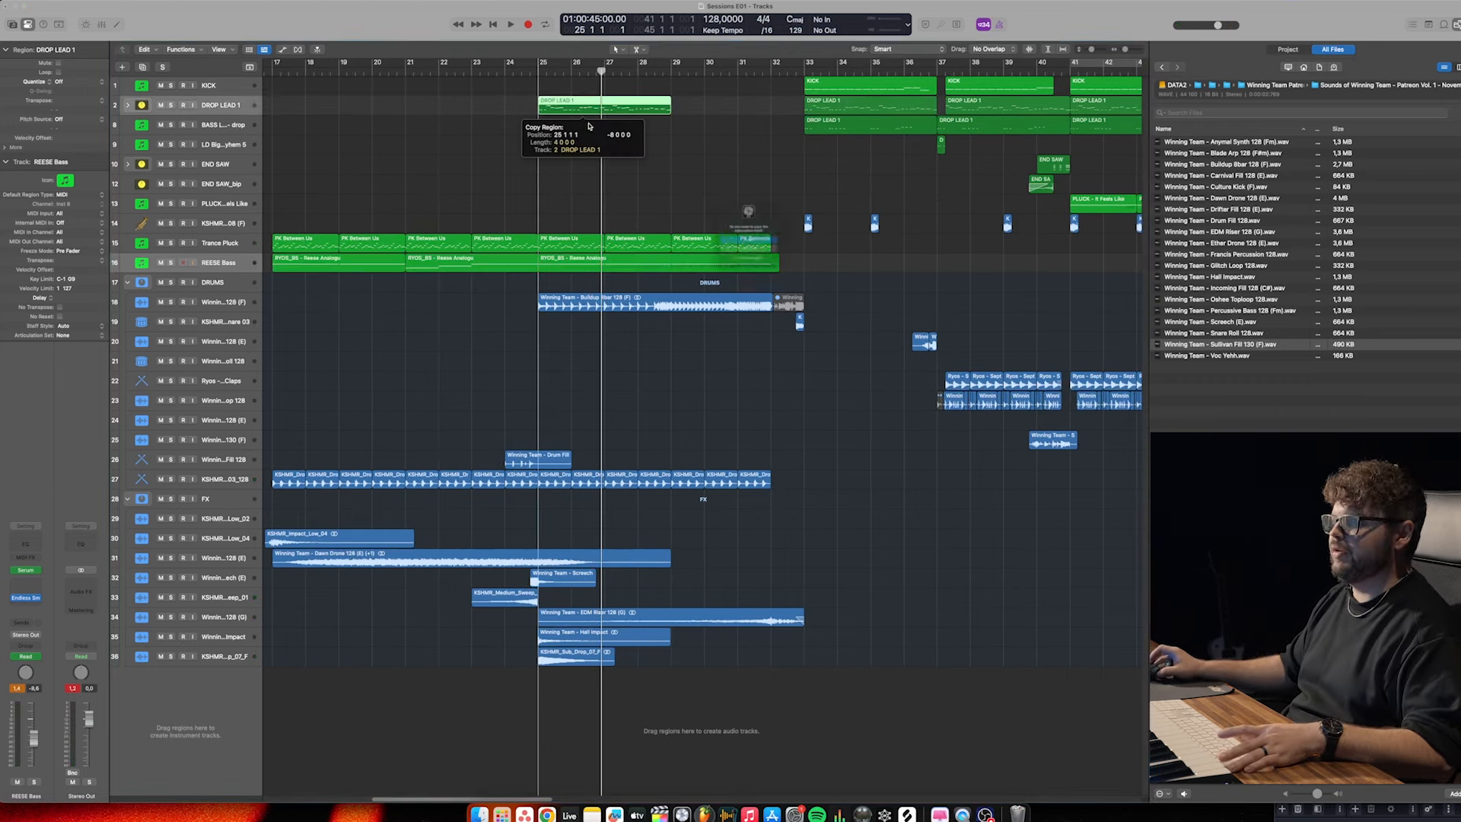
left_click(744, 249)
left_click(532, 71)
key("space")
key("a")
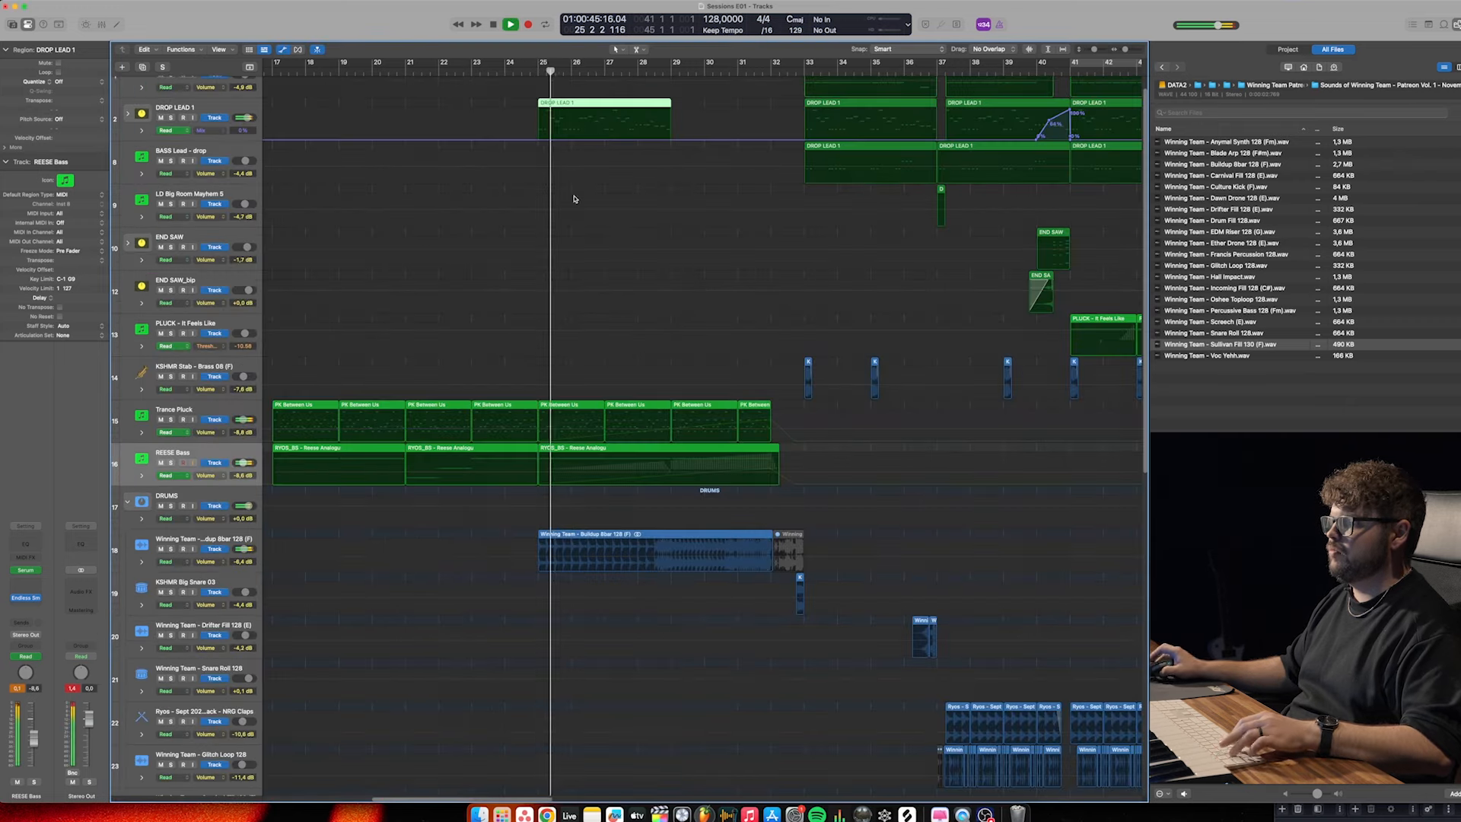
key("a")
key("space")
scroll(529, 141, "up", 8)
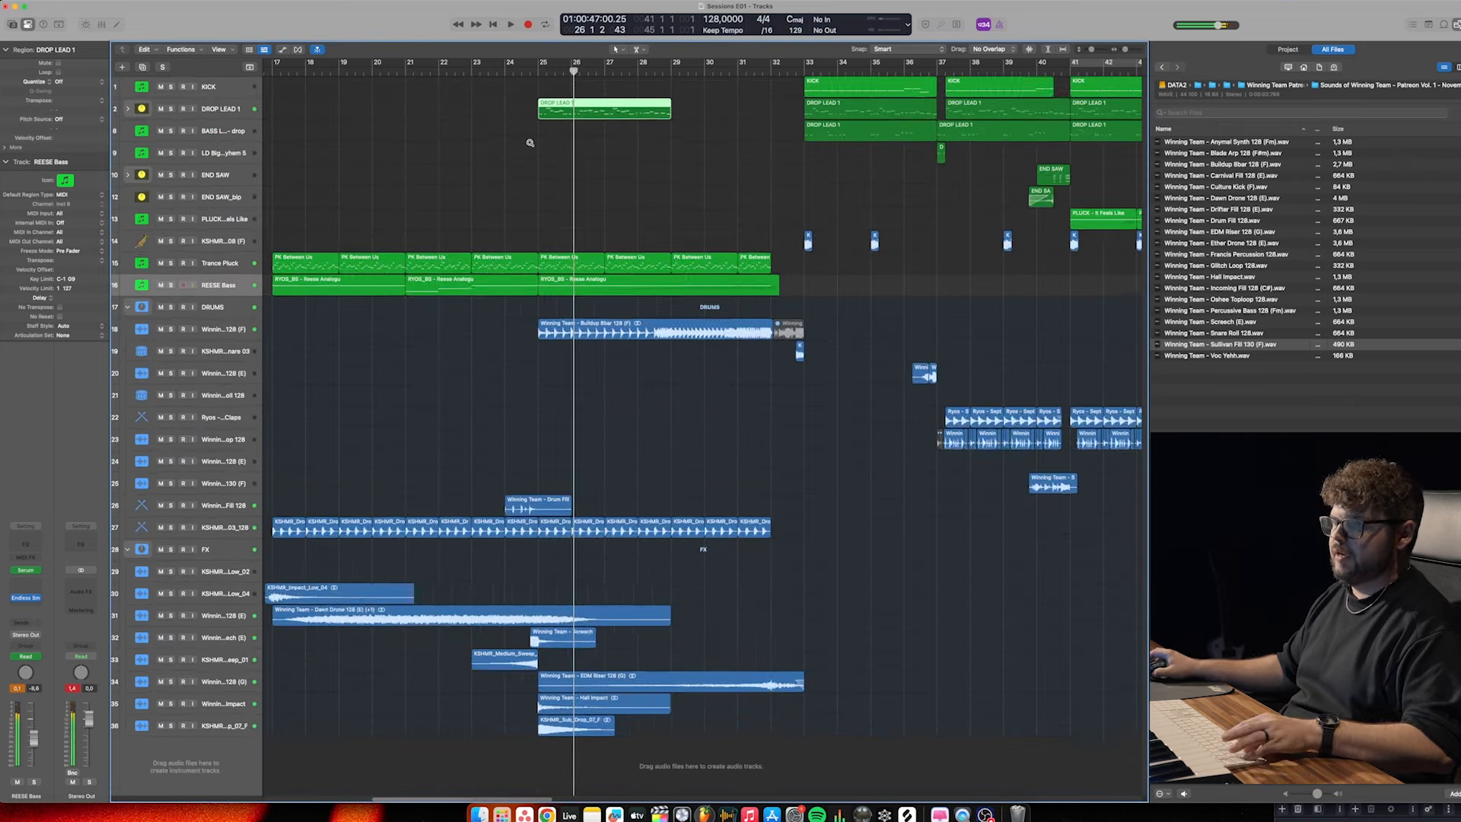
Insert FabFilter Simplon on the DROP LEAD 1 track and close the other plug-in windows
left_click(206, 111)
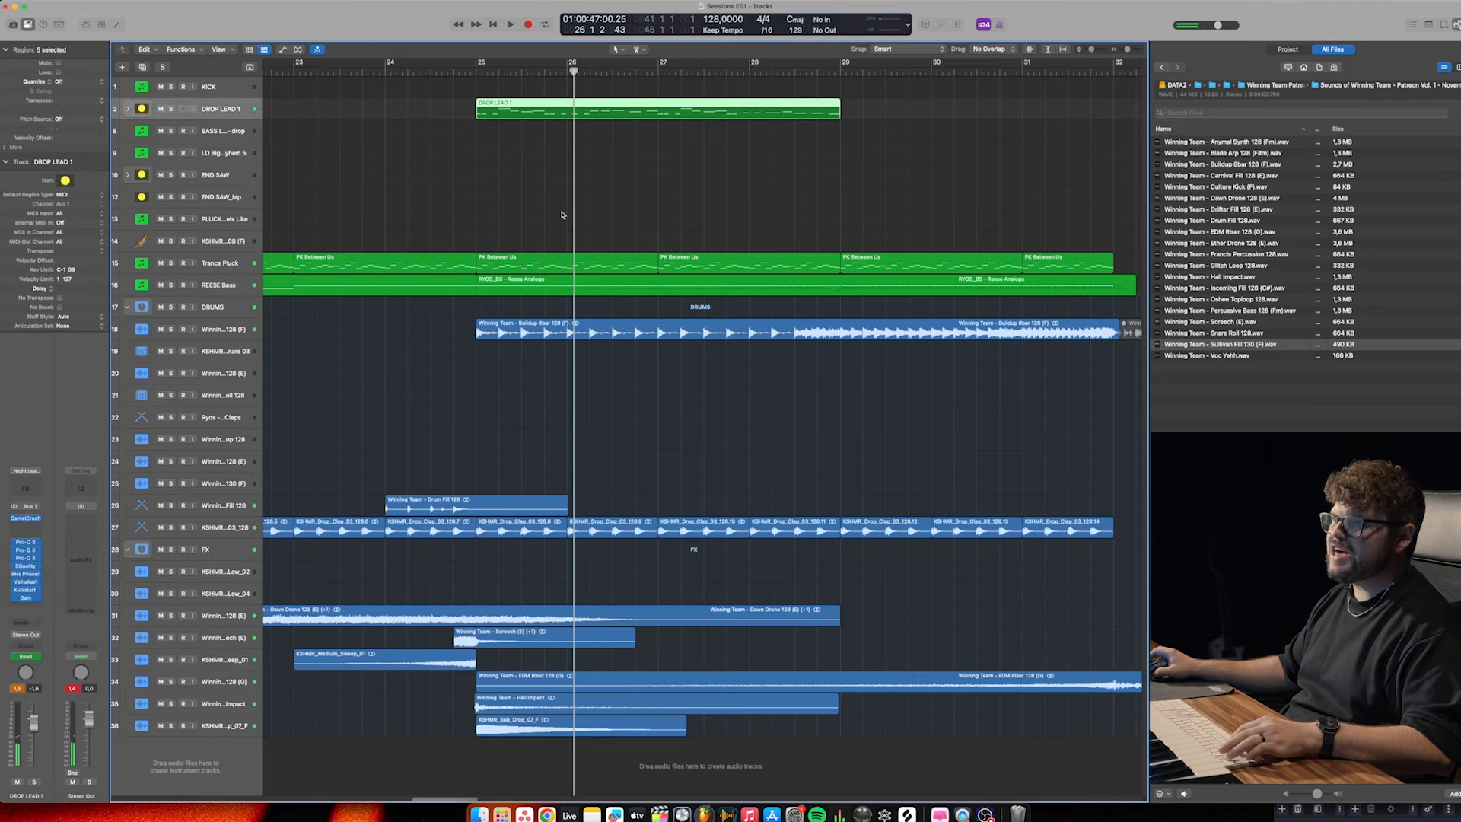
scroll(560, 210, "up", 6)
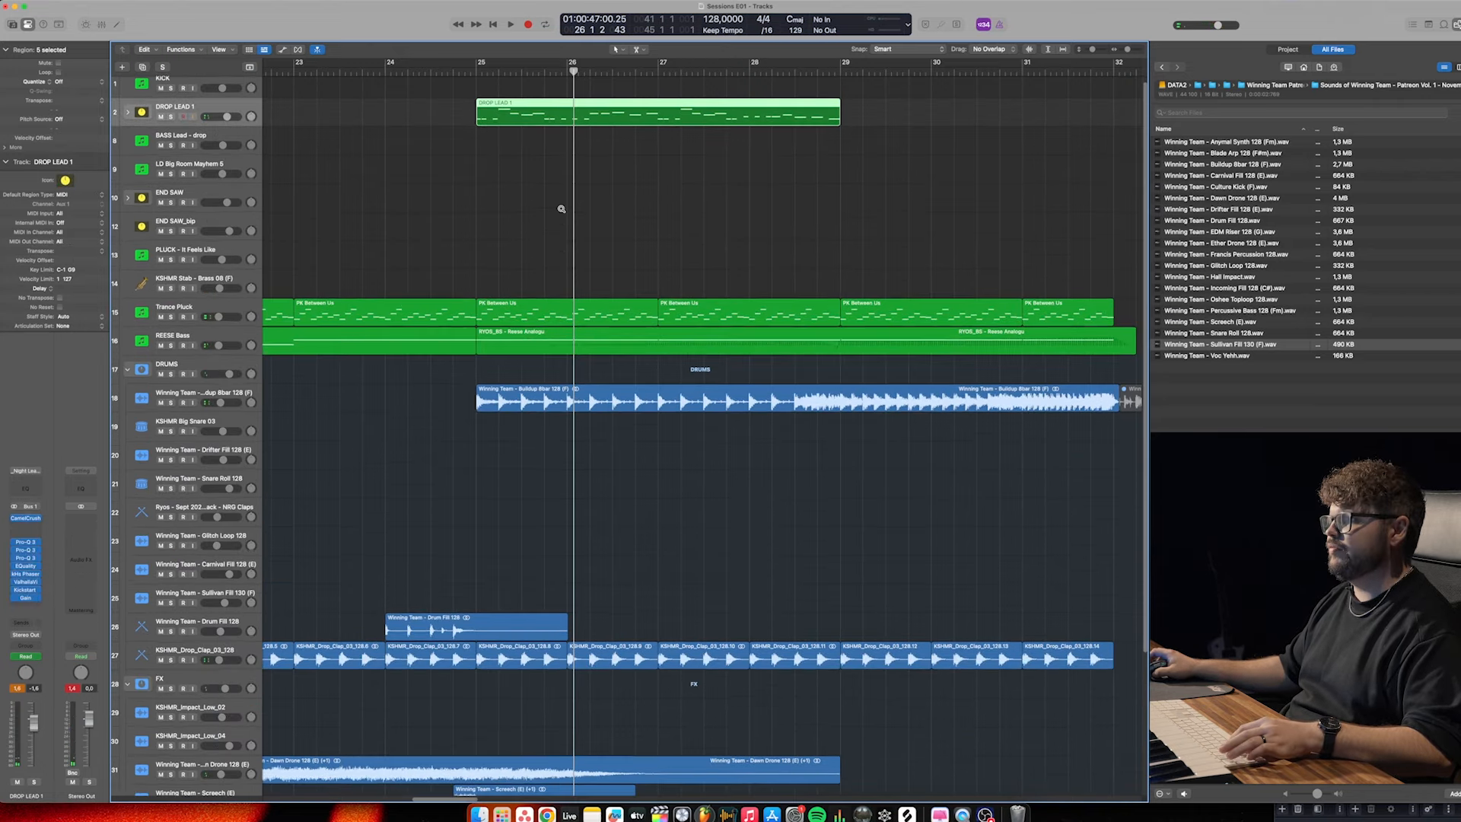
left_click(38, 580)
mouse_move(86, 783)
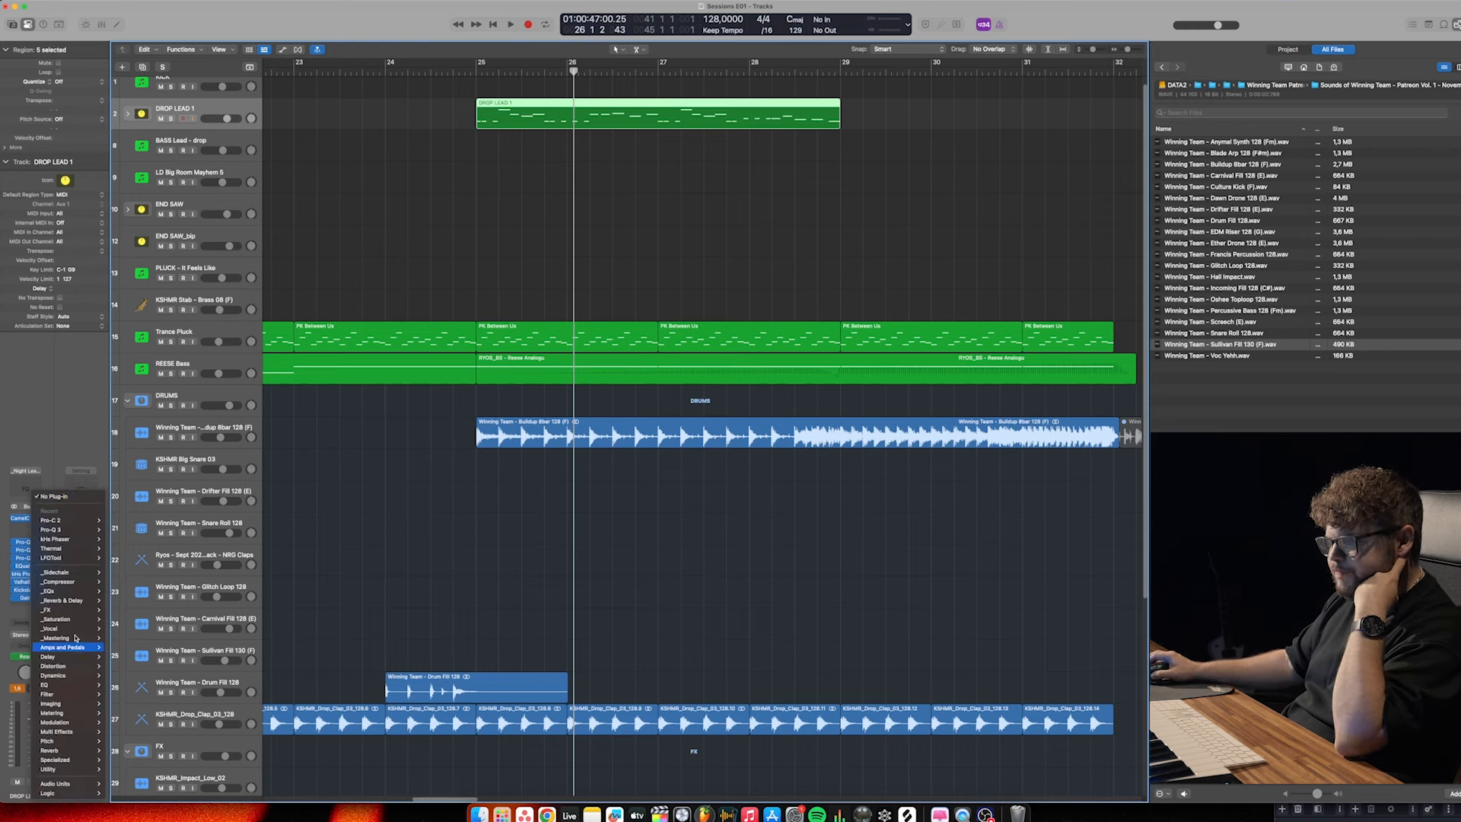
mouse_move(76, 593)
left_click(125, 639)
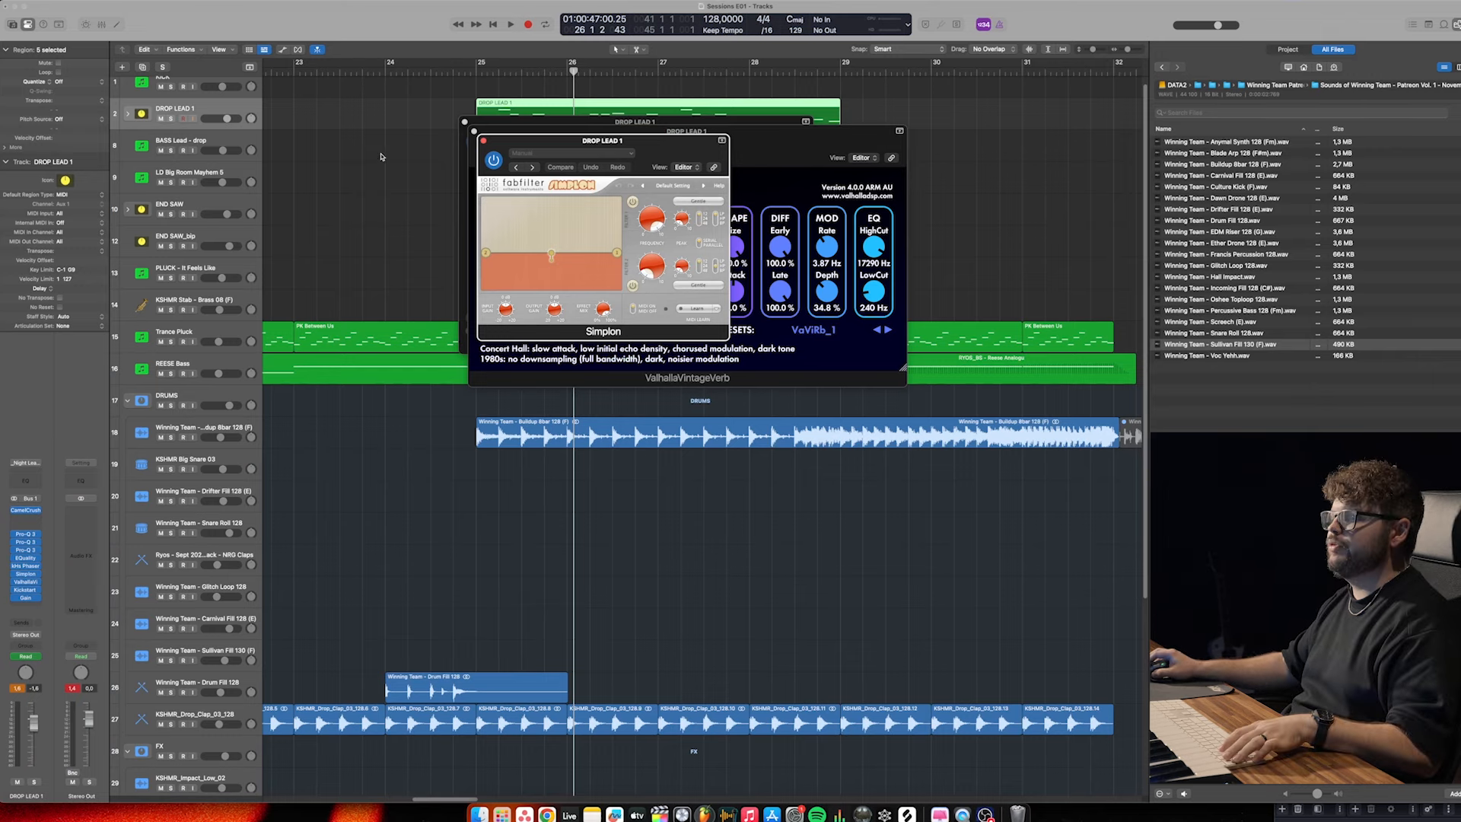
left_click(474, 131)
left_click(465, 122)
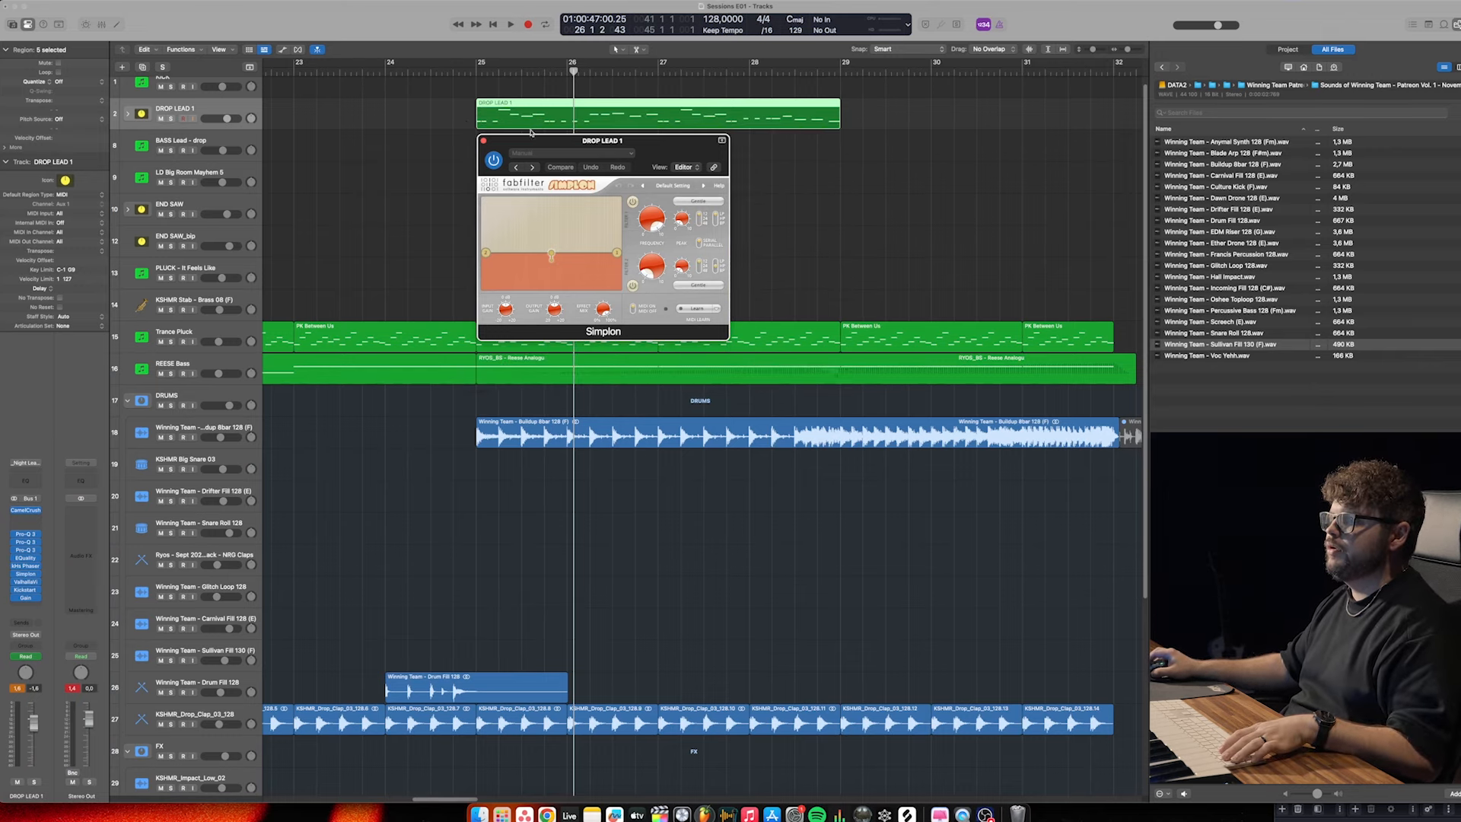
left_click_drag(521, 145, 534, 191)
Automate Simplon's Filter 1 Freq on DROP LEAD 1, rising from about 485 Hz at bar 25 to fully open just before bar 33
key("super+Right")
key("super+Right")
key("super+Right")
key("super+Right")
key("super+Right")
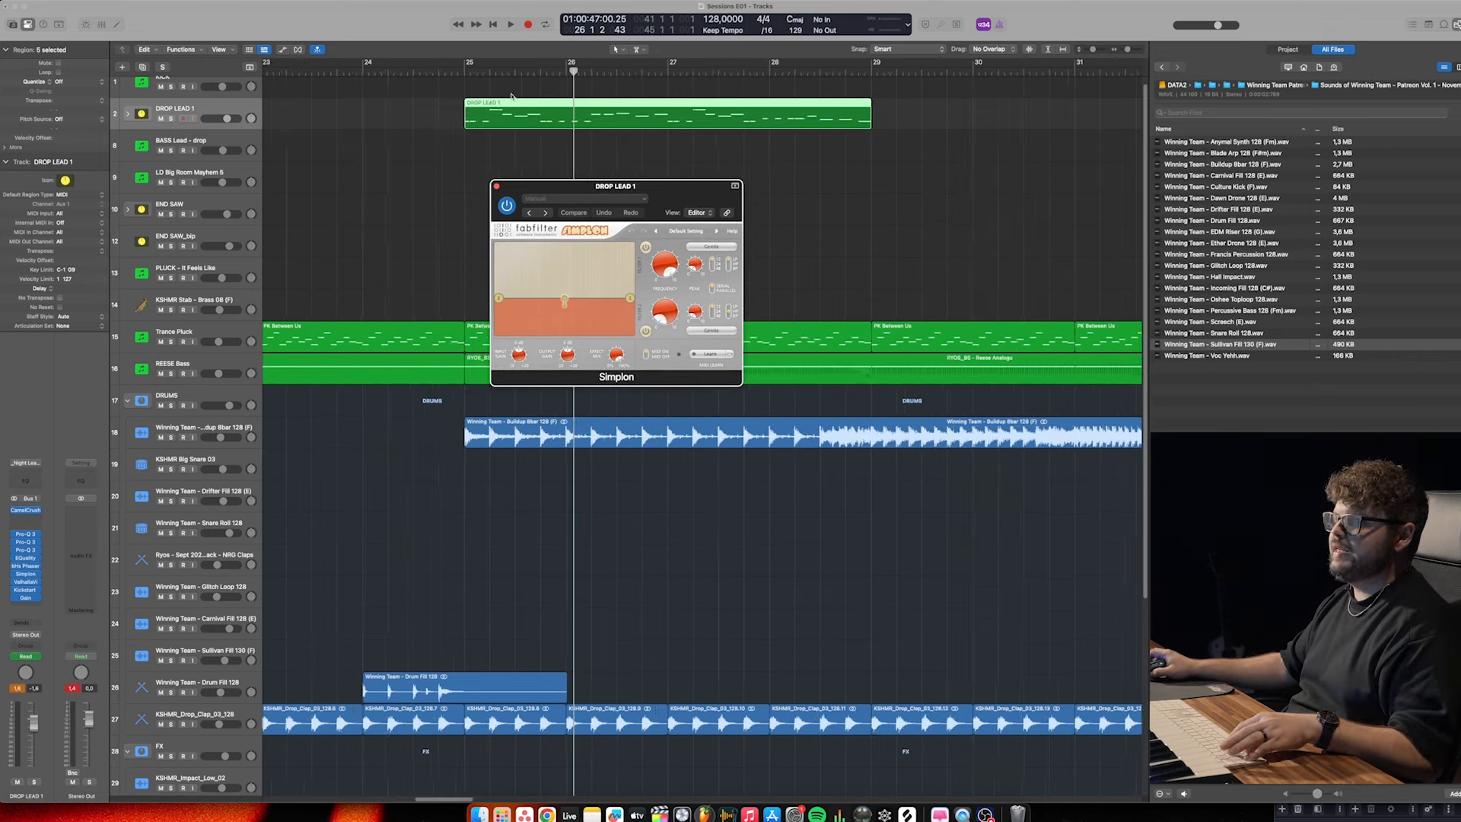
key("a")
key("super+Down")
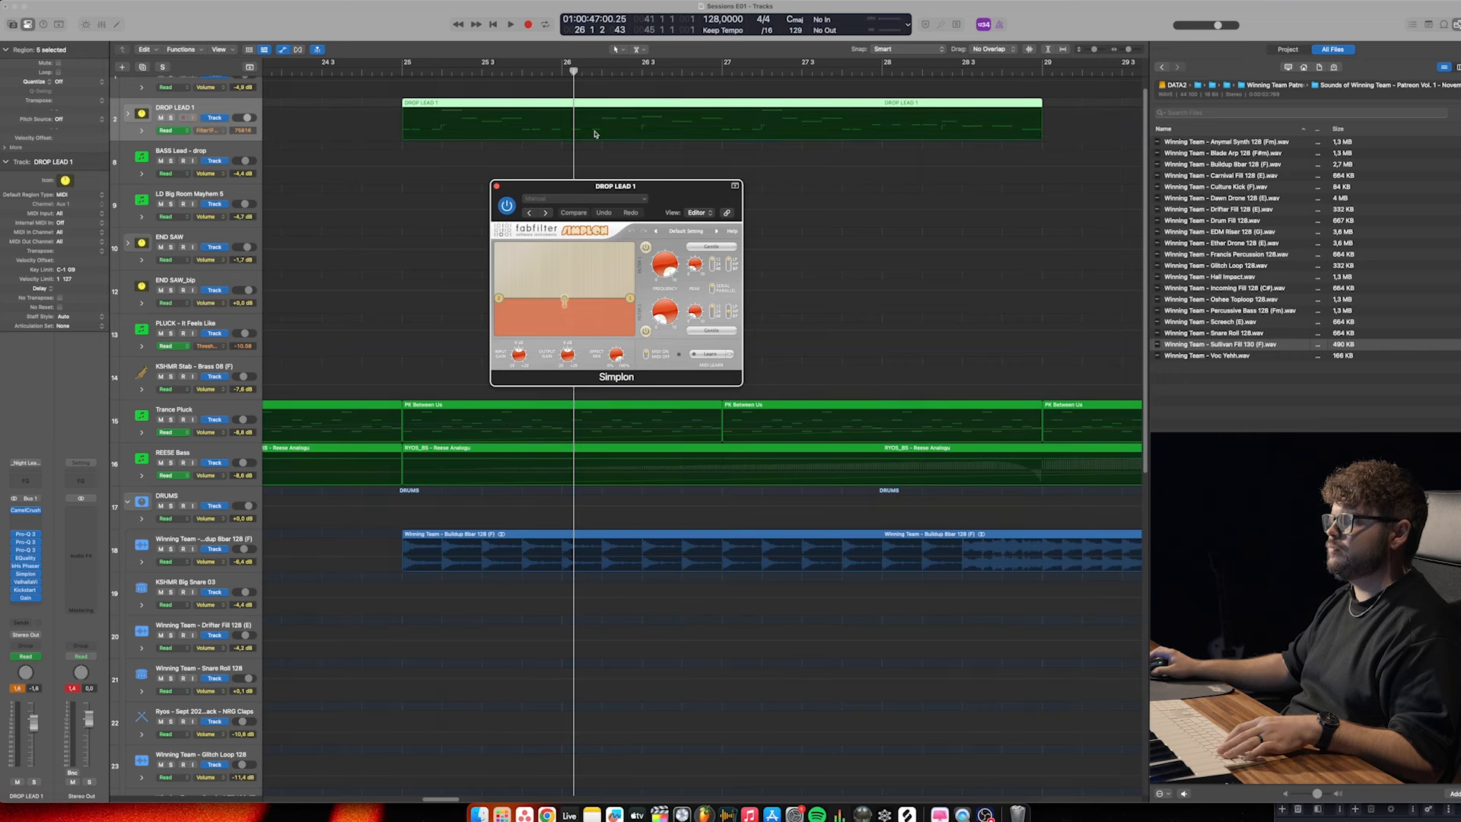
left_click(812, 167)
key("super+Left")
key("super+Left")
key("super+Left")
key("super+Left")
key("super+Left")
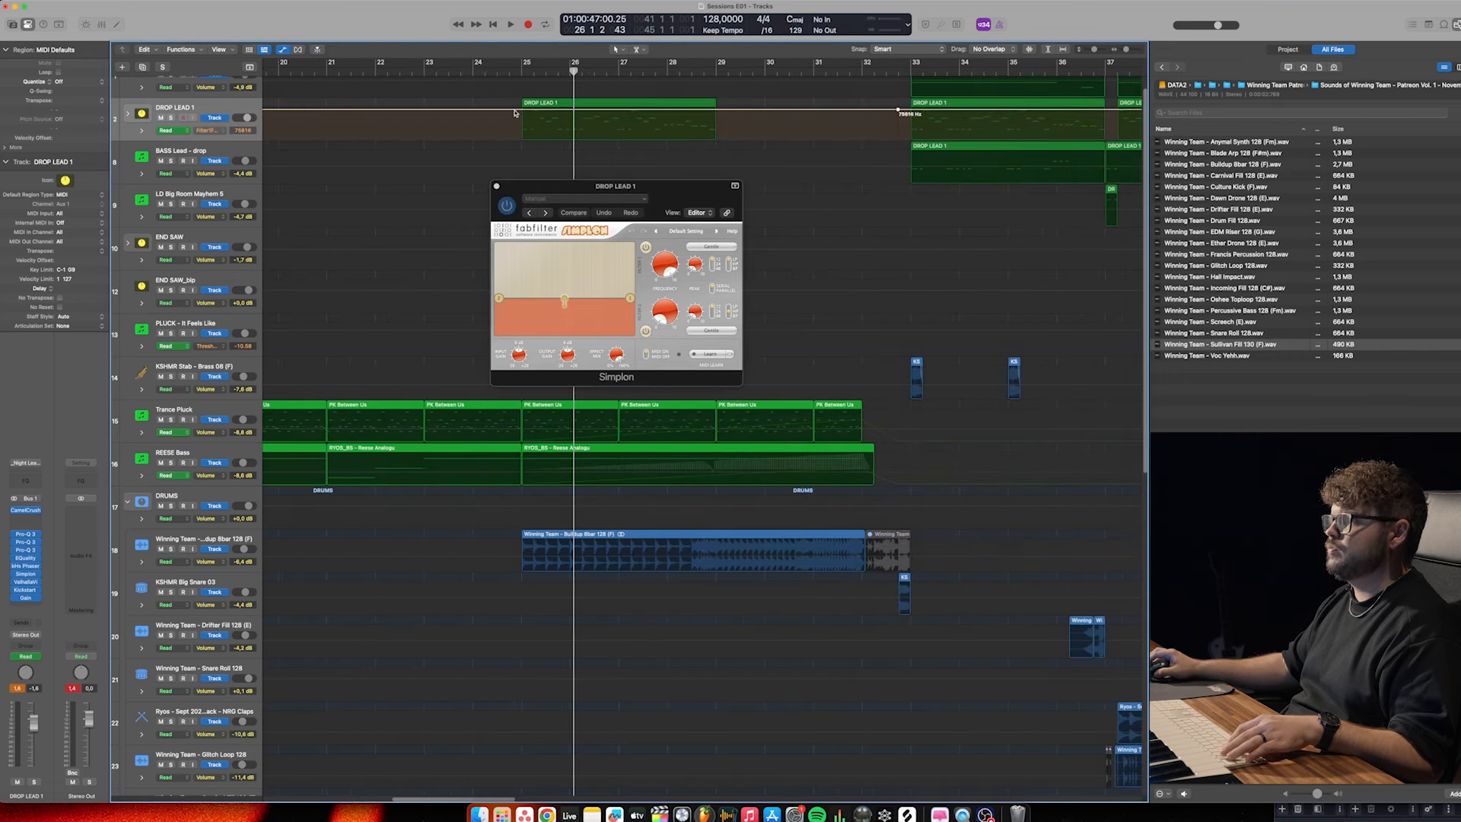
left_click_drag(483, 113, 484, 129)
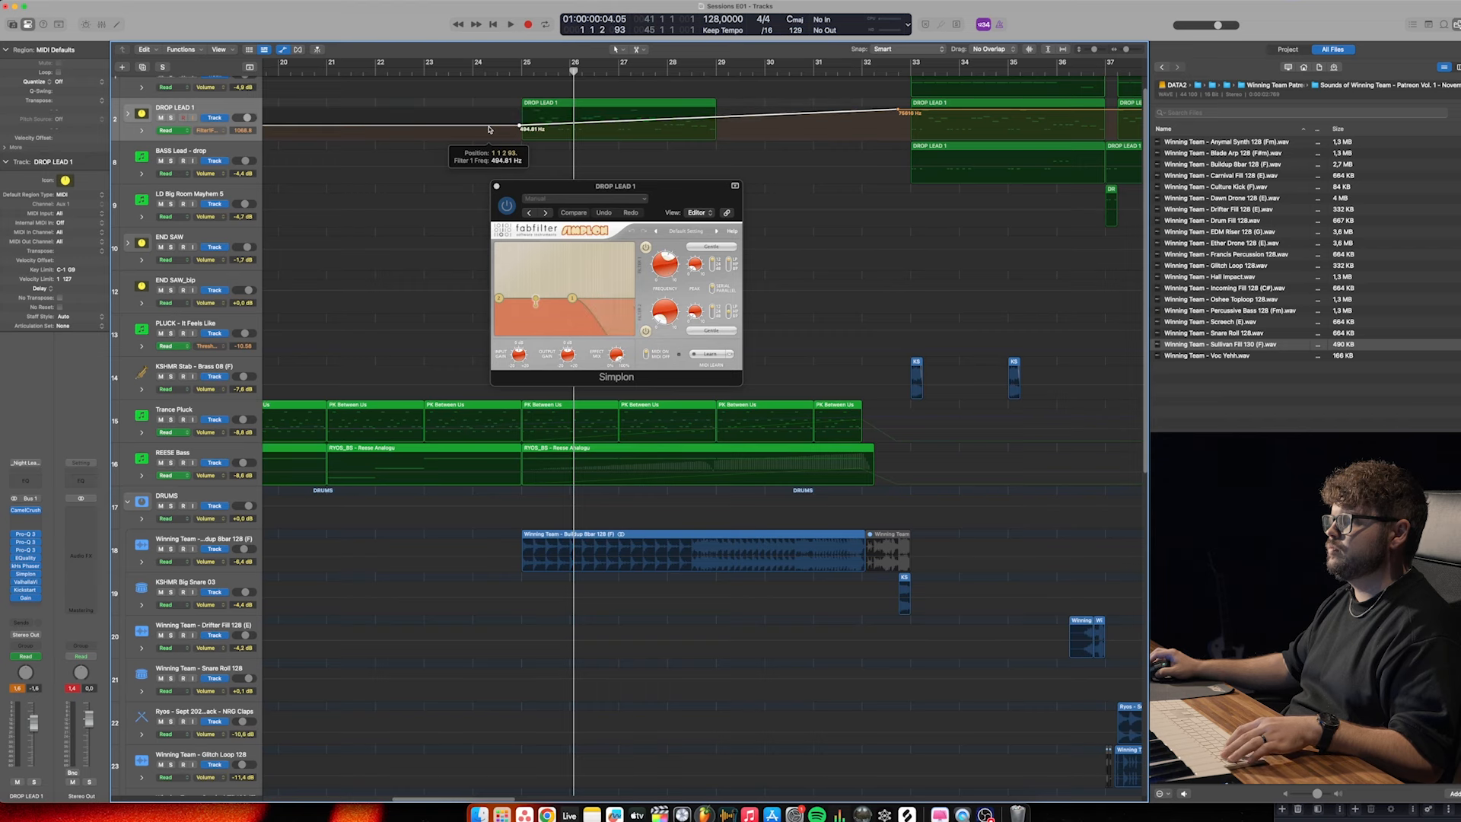
Play the filtered lead from bar 25 while adjusting the opening filter point, and close the Simplon and automation views
double_click(514, 69)
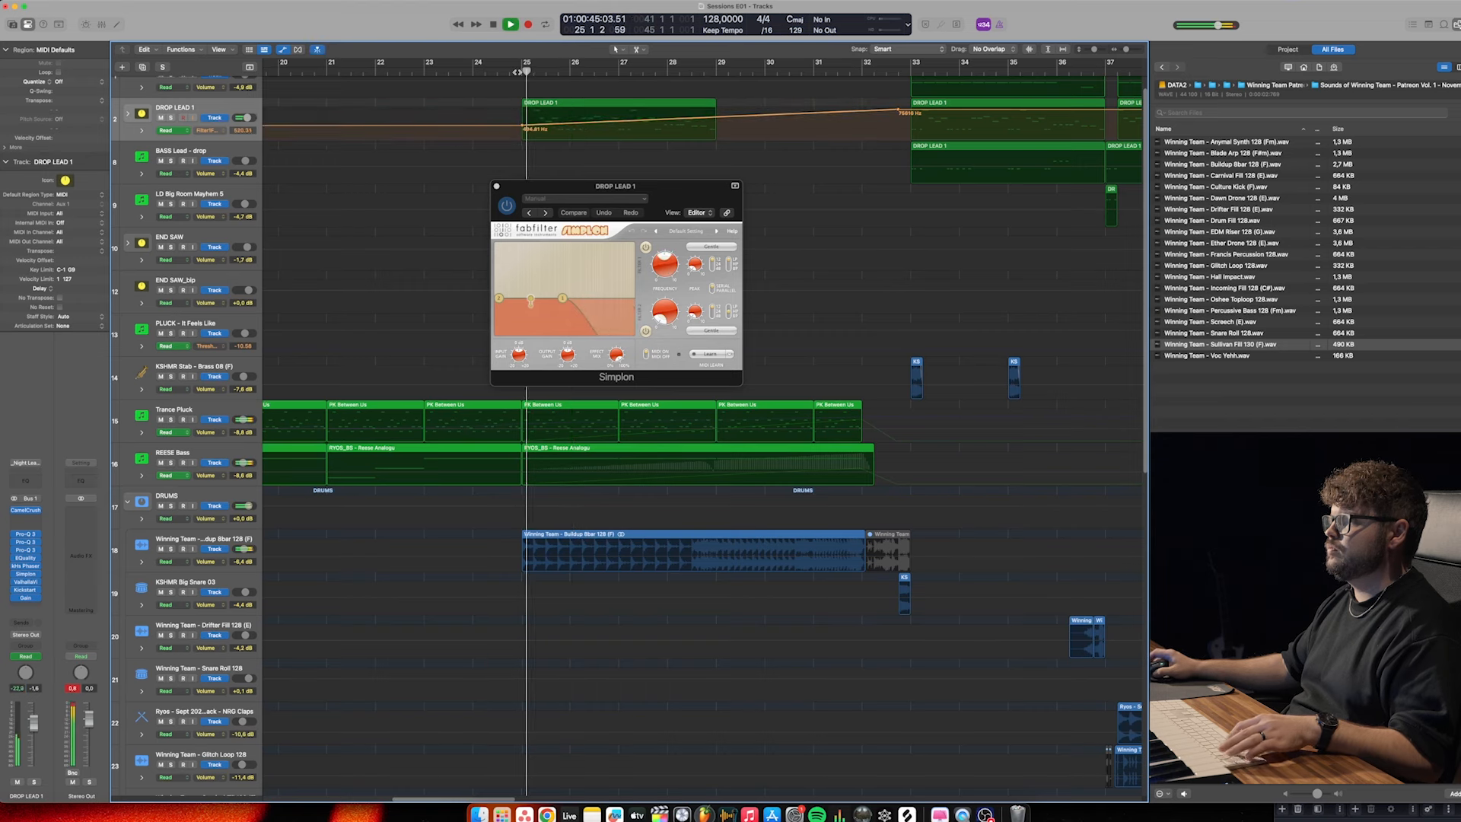
left_click_drag(513, 128, 522, 123)
key("space")
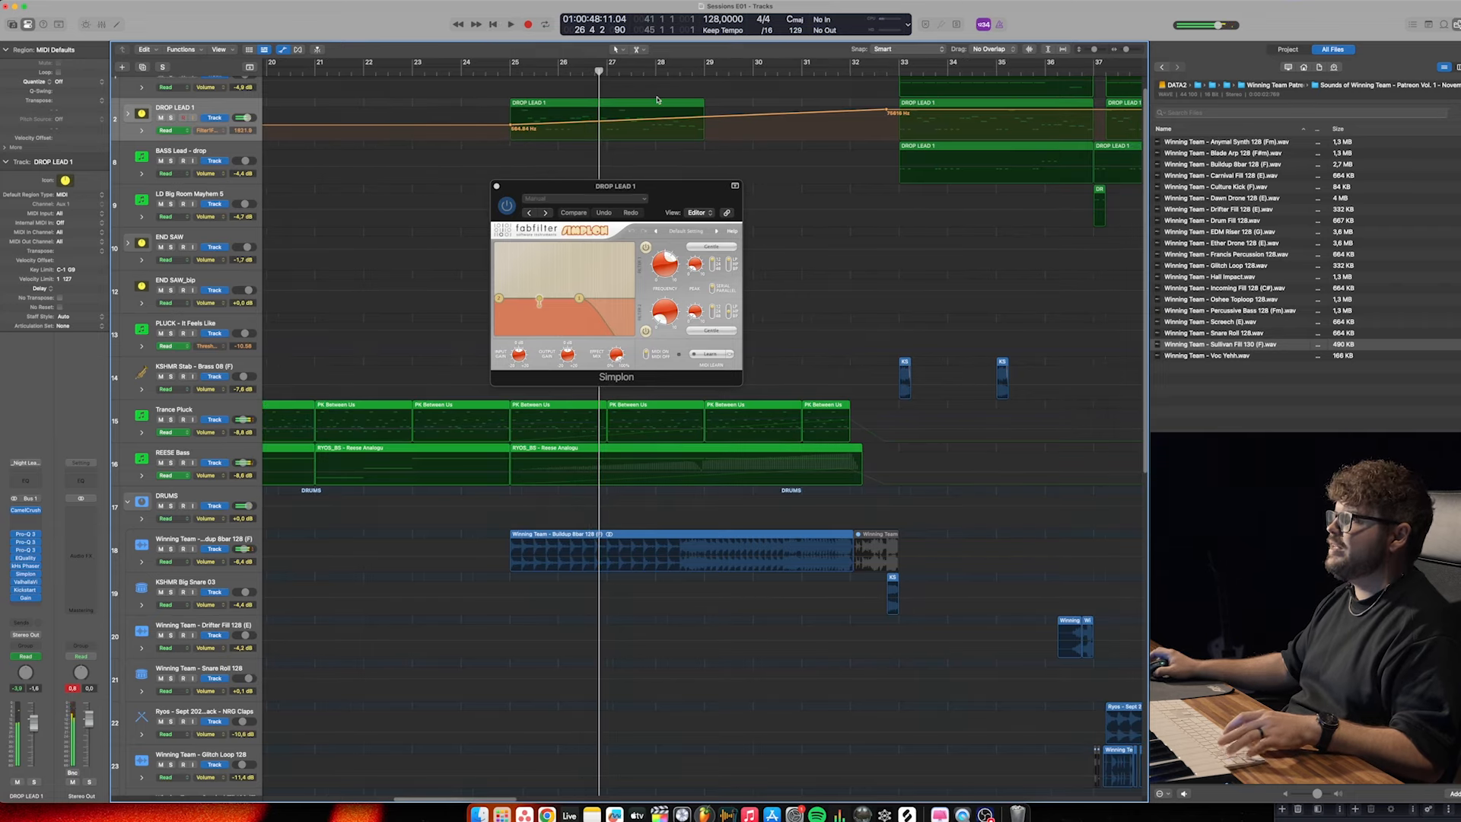
key("a")
left_click(496, 186)
scroll(593, 155, "up", 3)
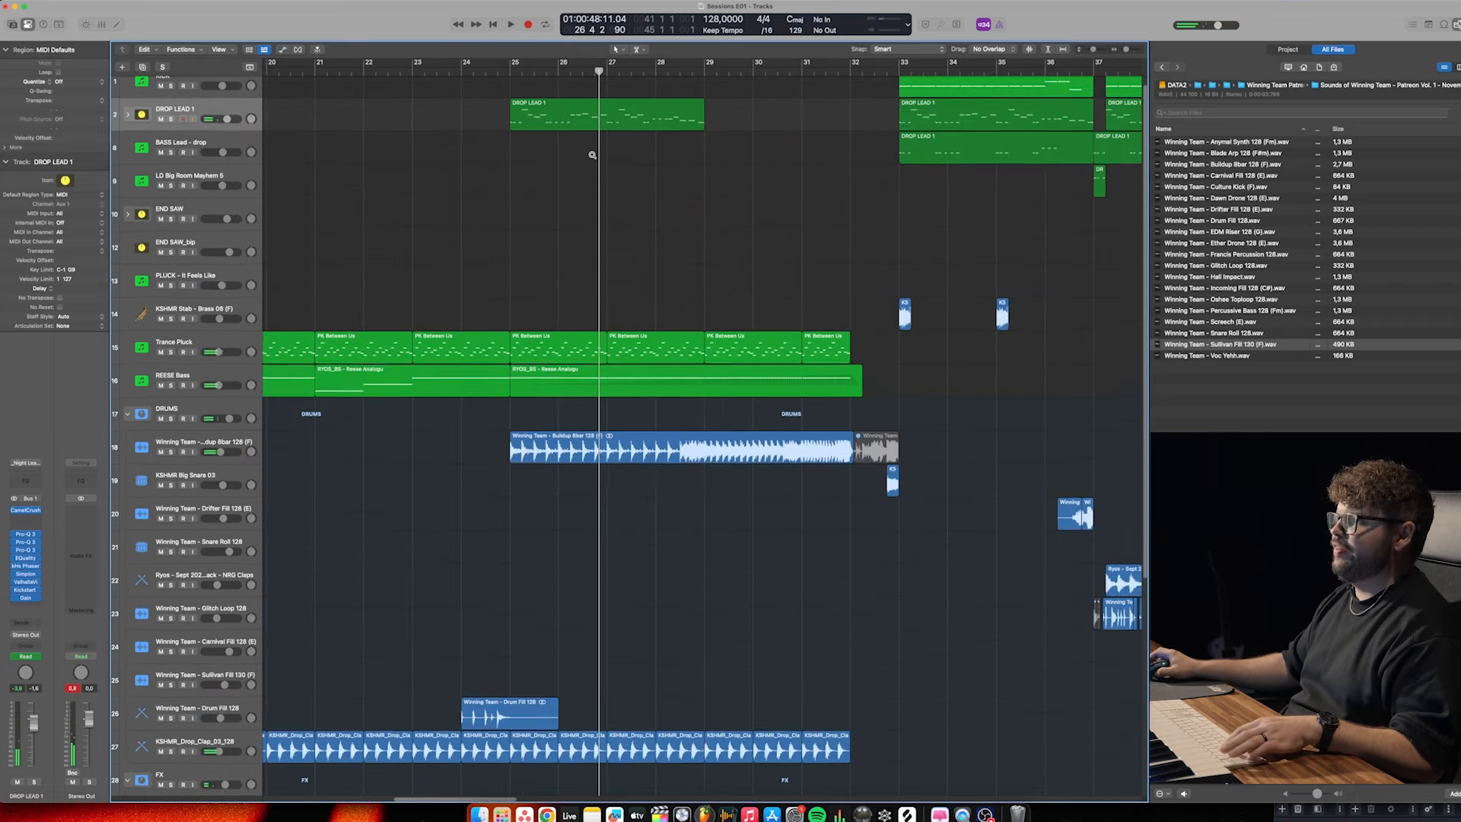
Copy the DROP LEAD 1 region from bar 25 to bar 29 together with its automation, and play the buildup
left_click(587, 131)
scroll(595, 156, "right", 1)
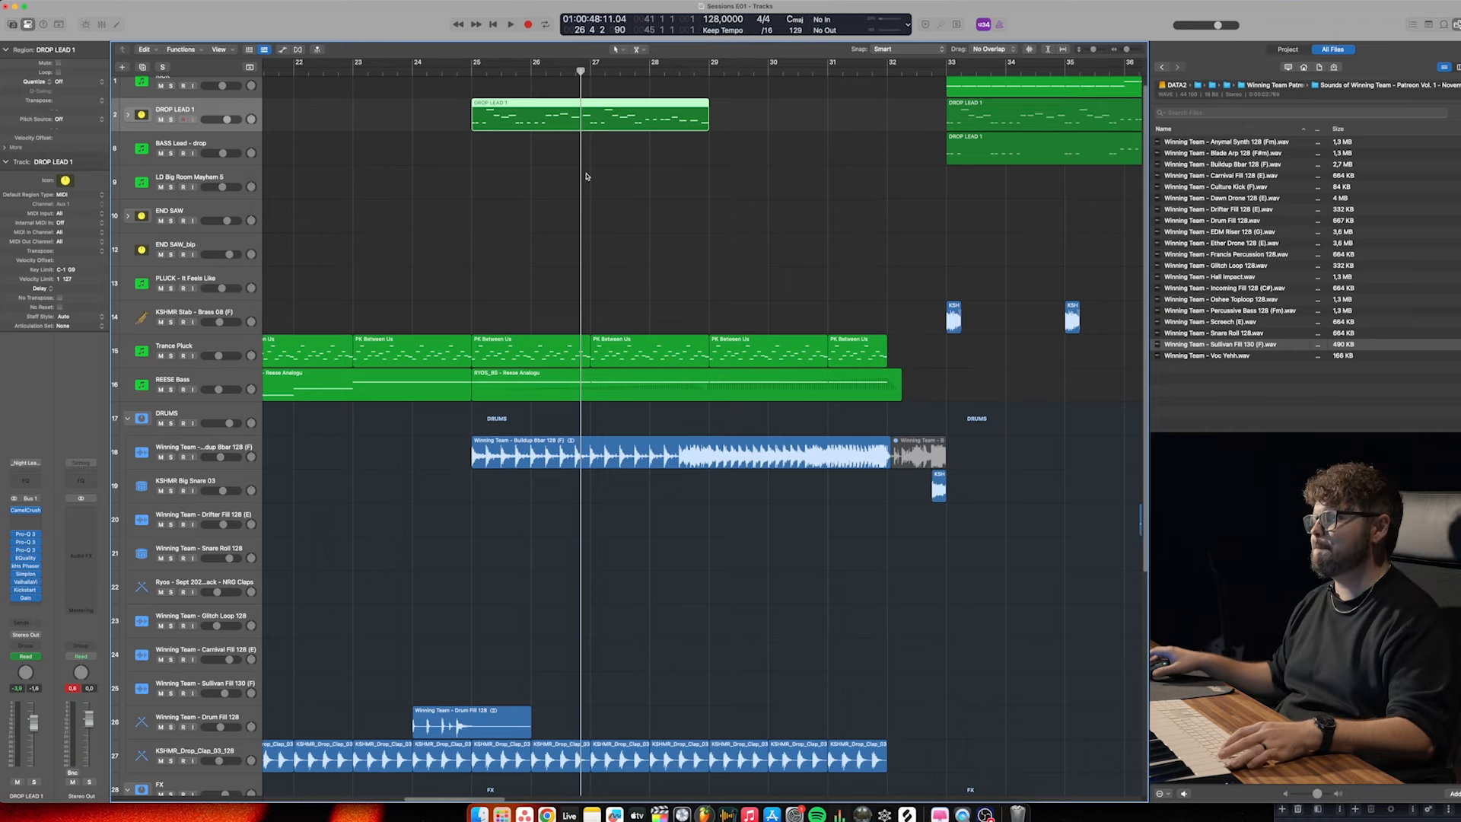
scroll(676, 148, "up", 4)
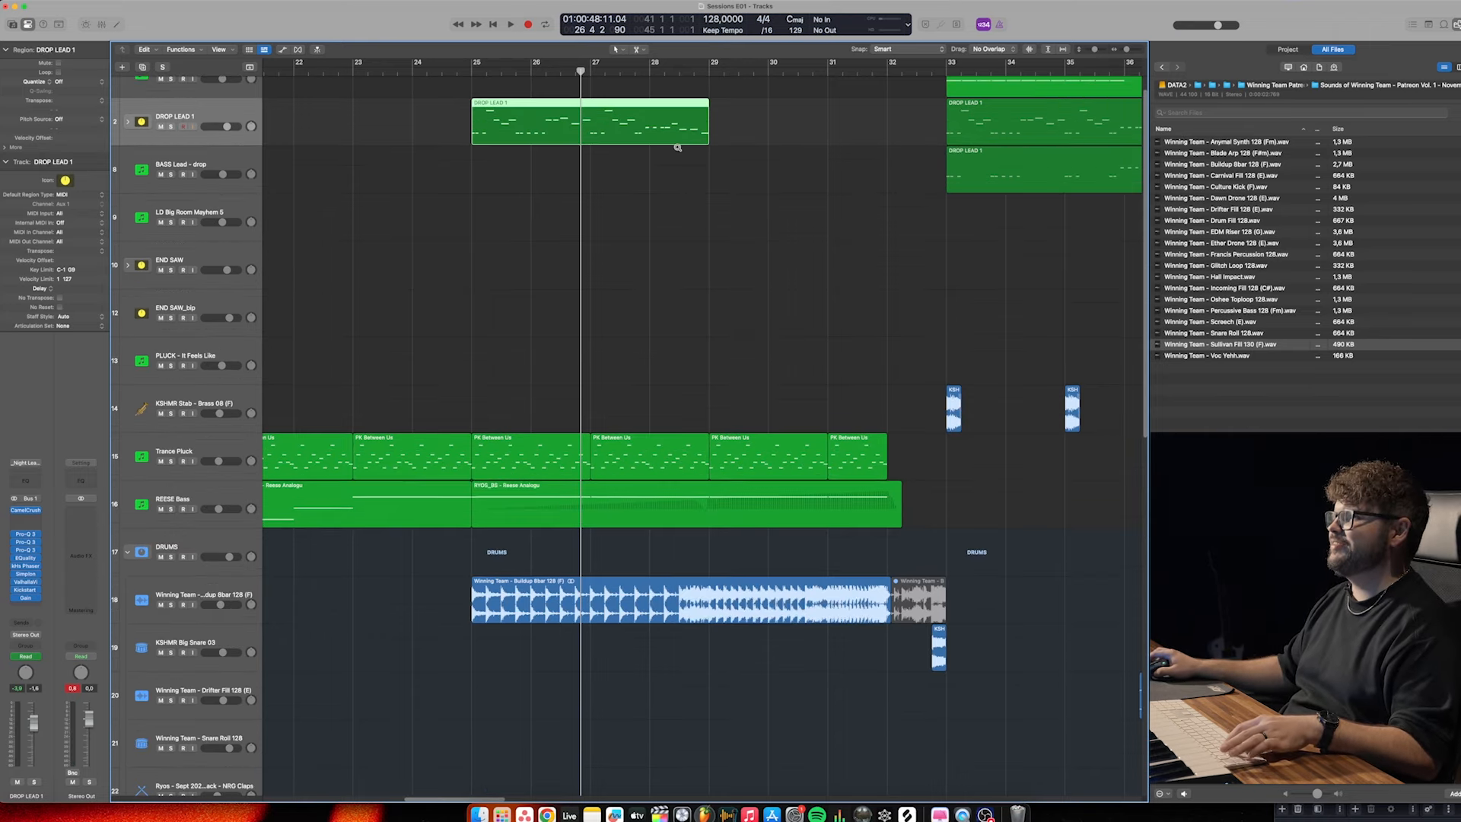
left_click_drag(568, 137, 841, 130)
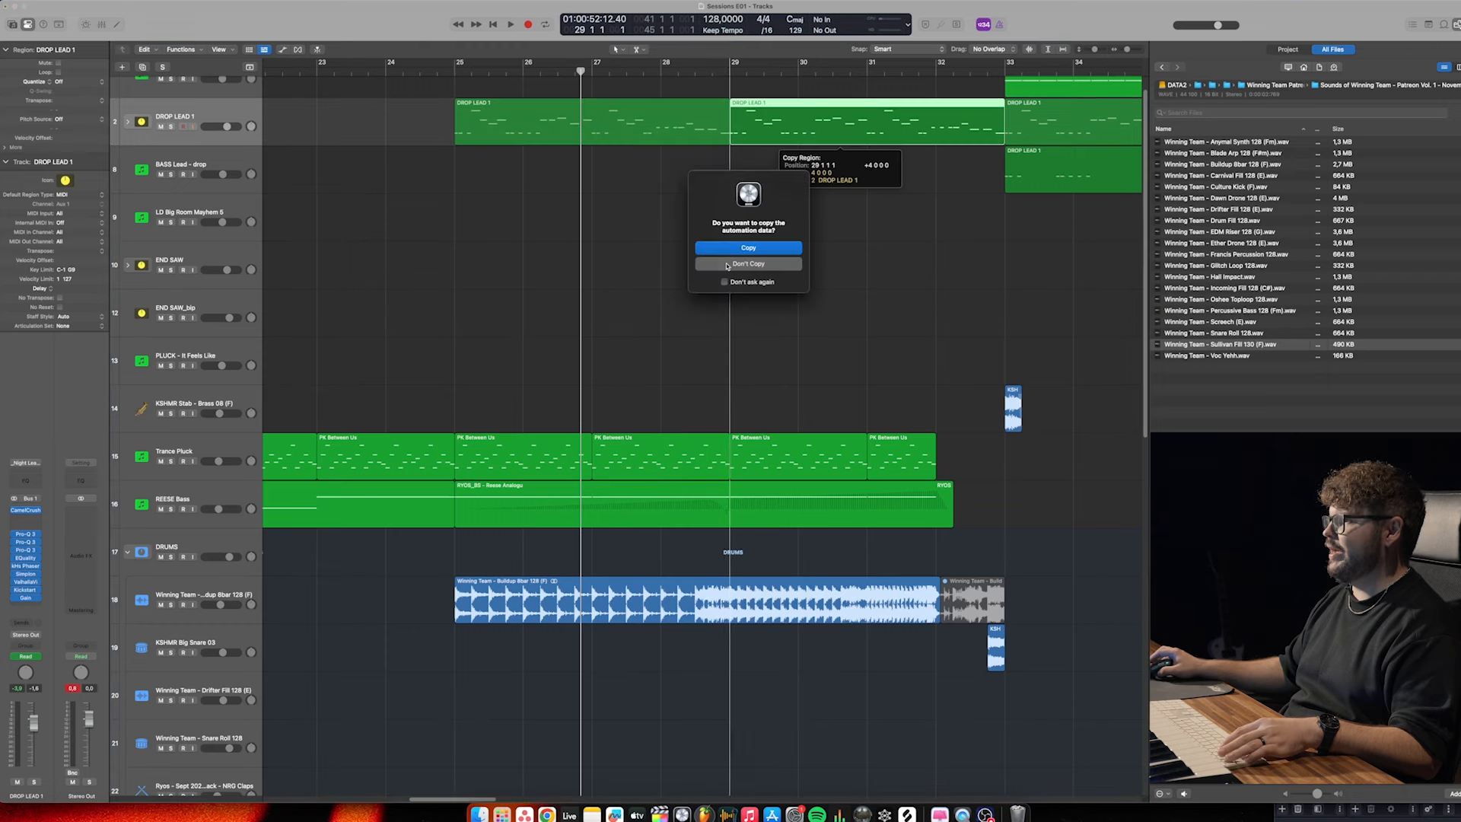
left_click(762, 248)
key("space")
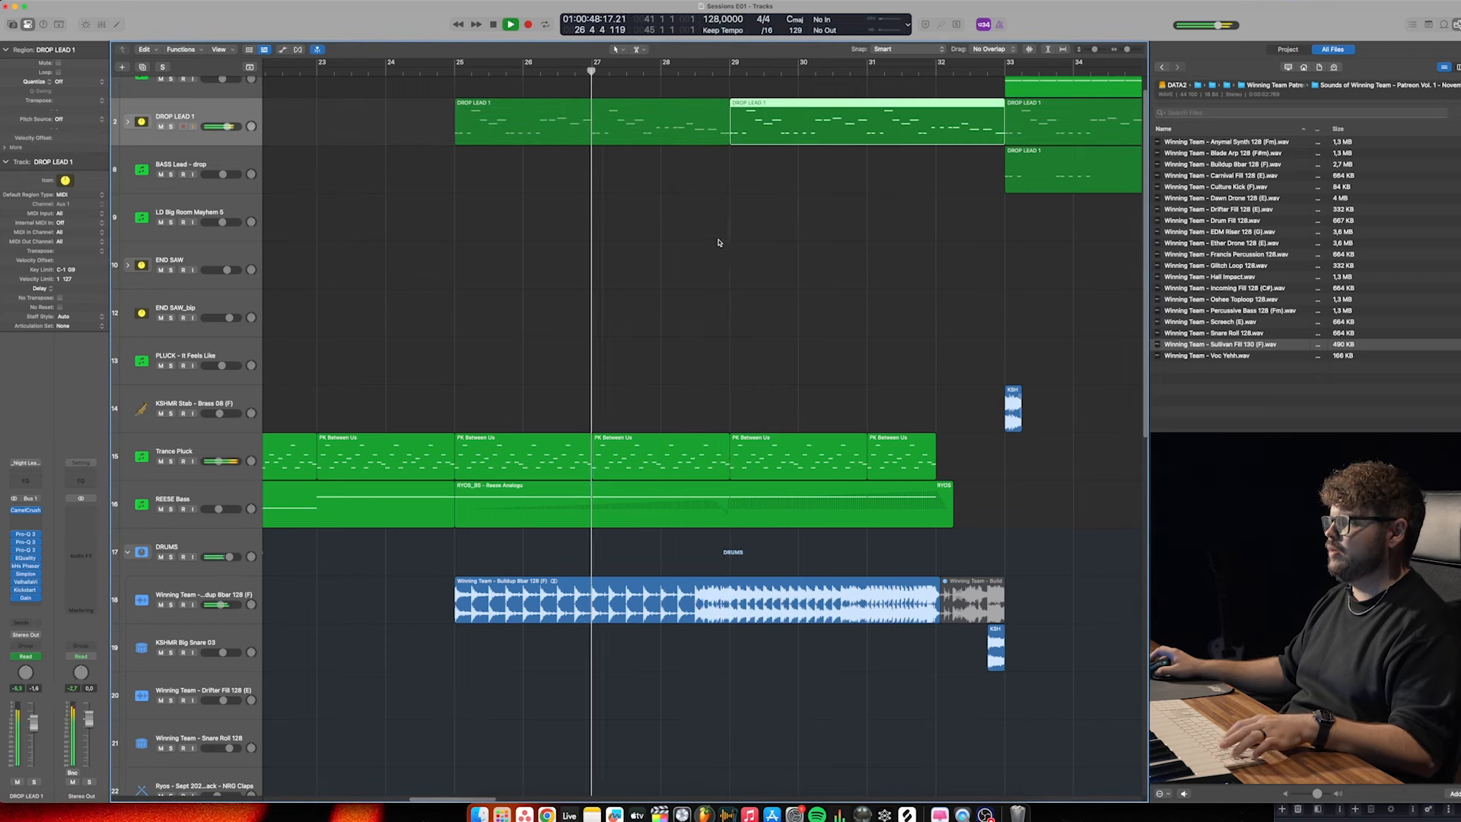
Join the two DROP LEAD 1 regions between bars 25 and 33 and open the result in the Piano Roll around bar 29
left_click_drag(818, 186, 639, 125)
key("super+j")
left_click(754, 175)
double_click(737, 128)
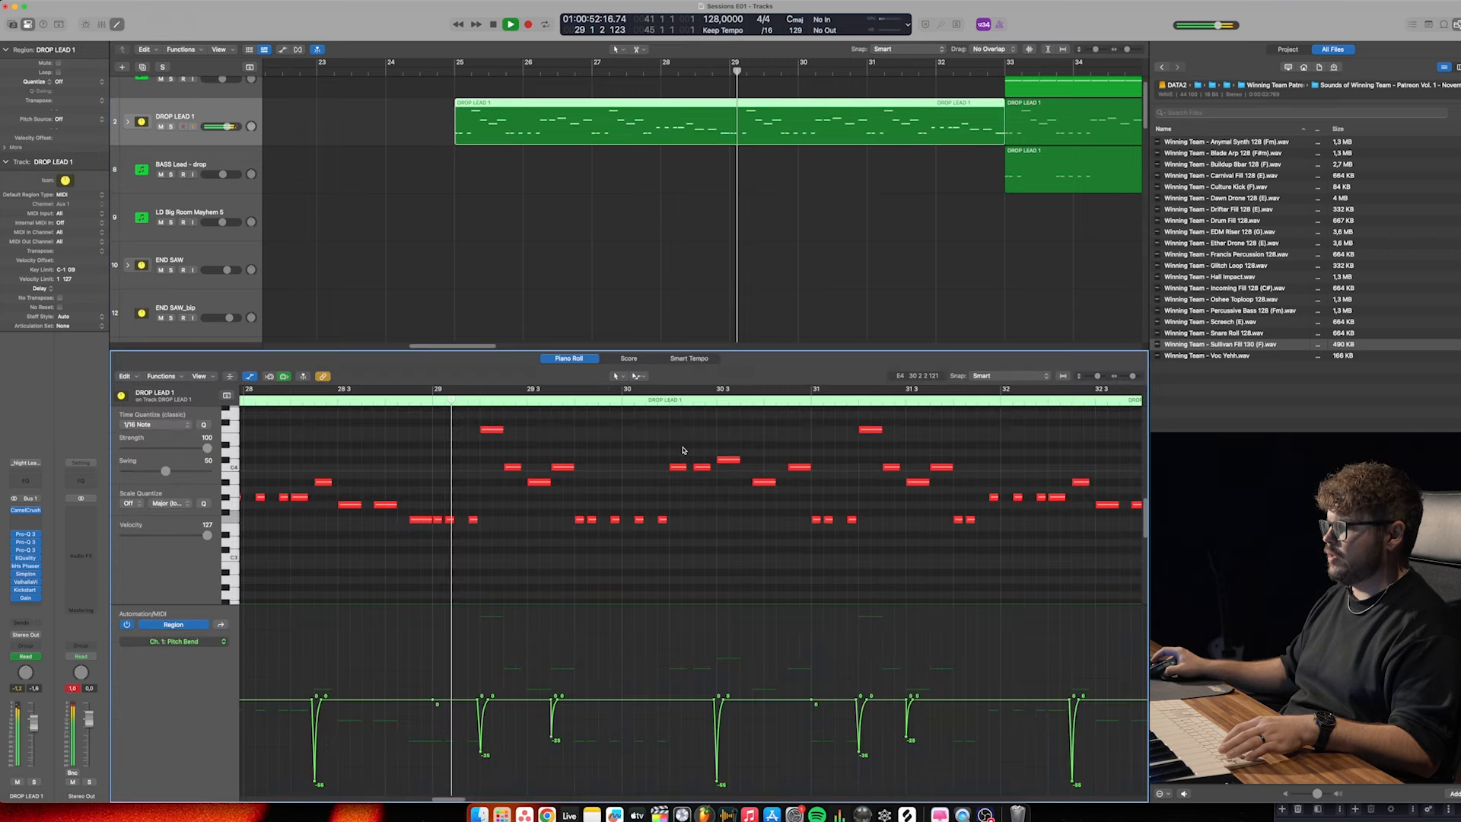
scroll(630, 485, "right", 2)
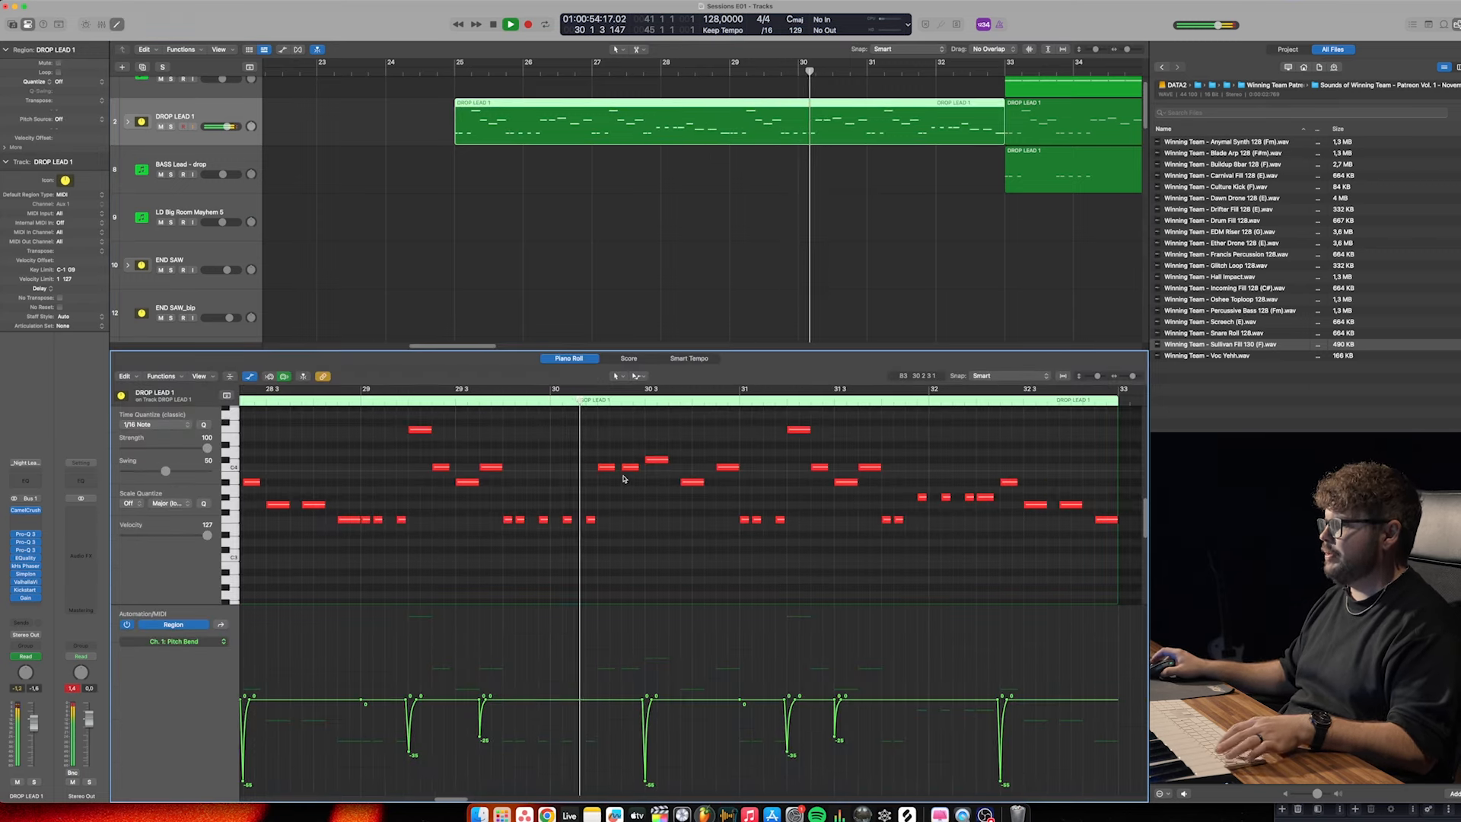
Replace the DROP LEAD 1 notes after bar 30.2 with a copy of the four-note figure from bar 29, and play the result
key("space")
left_click_drag(584, 427, 724, 499)
key("Delete")
left_click_drag(508, 497, 615, 432)
left_click(339, 391)
key("space")
scroll(729, 488, "right", 1)
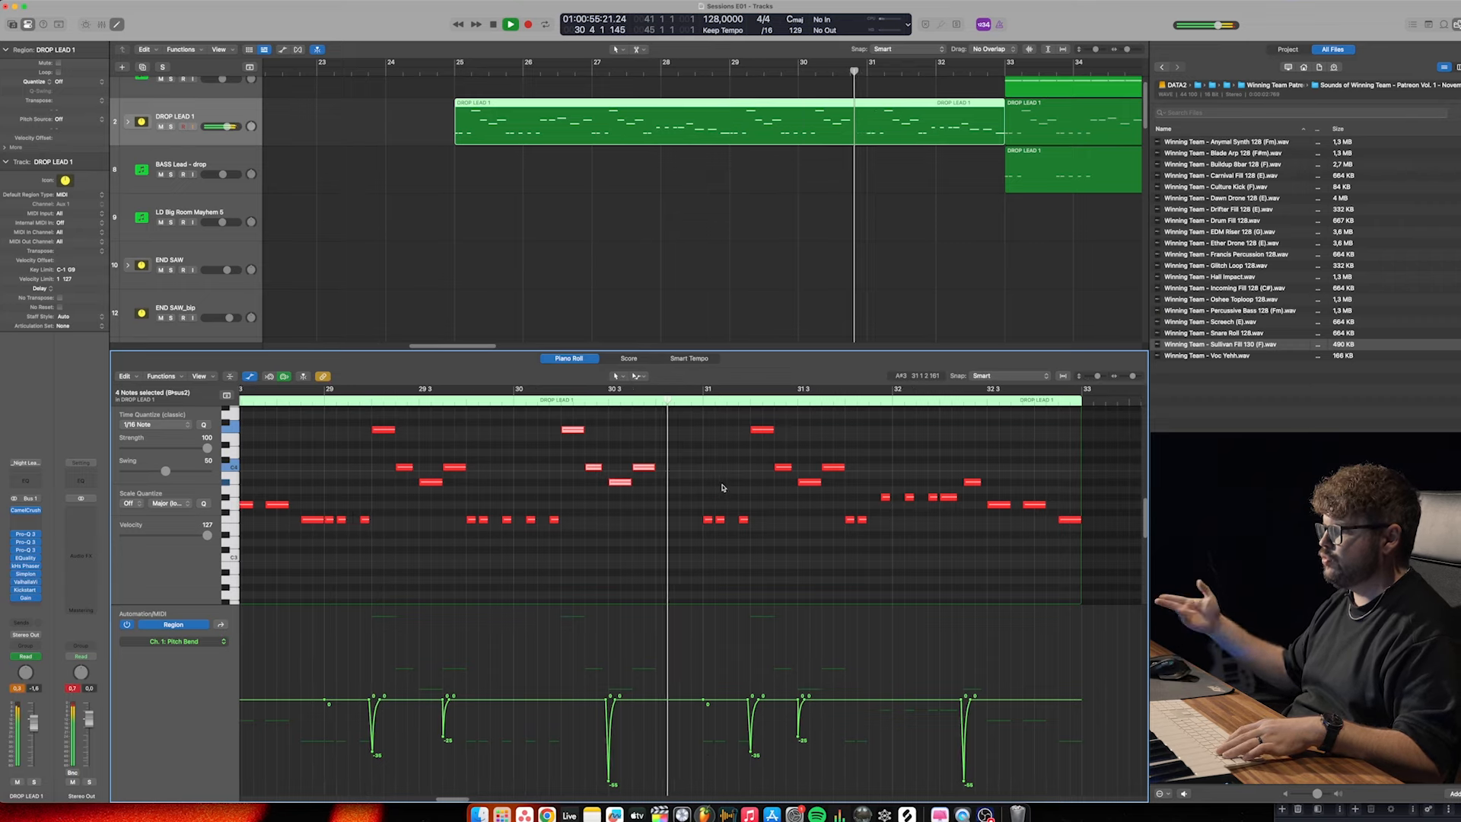
scroll(820, 497, "right", 2)
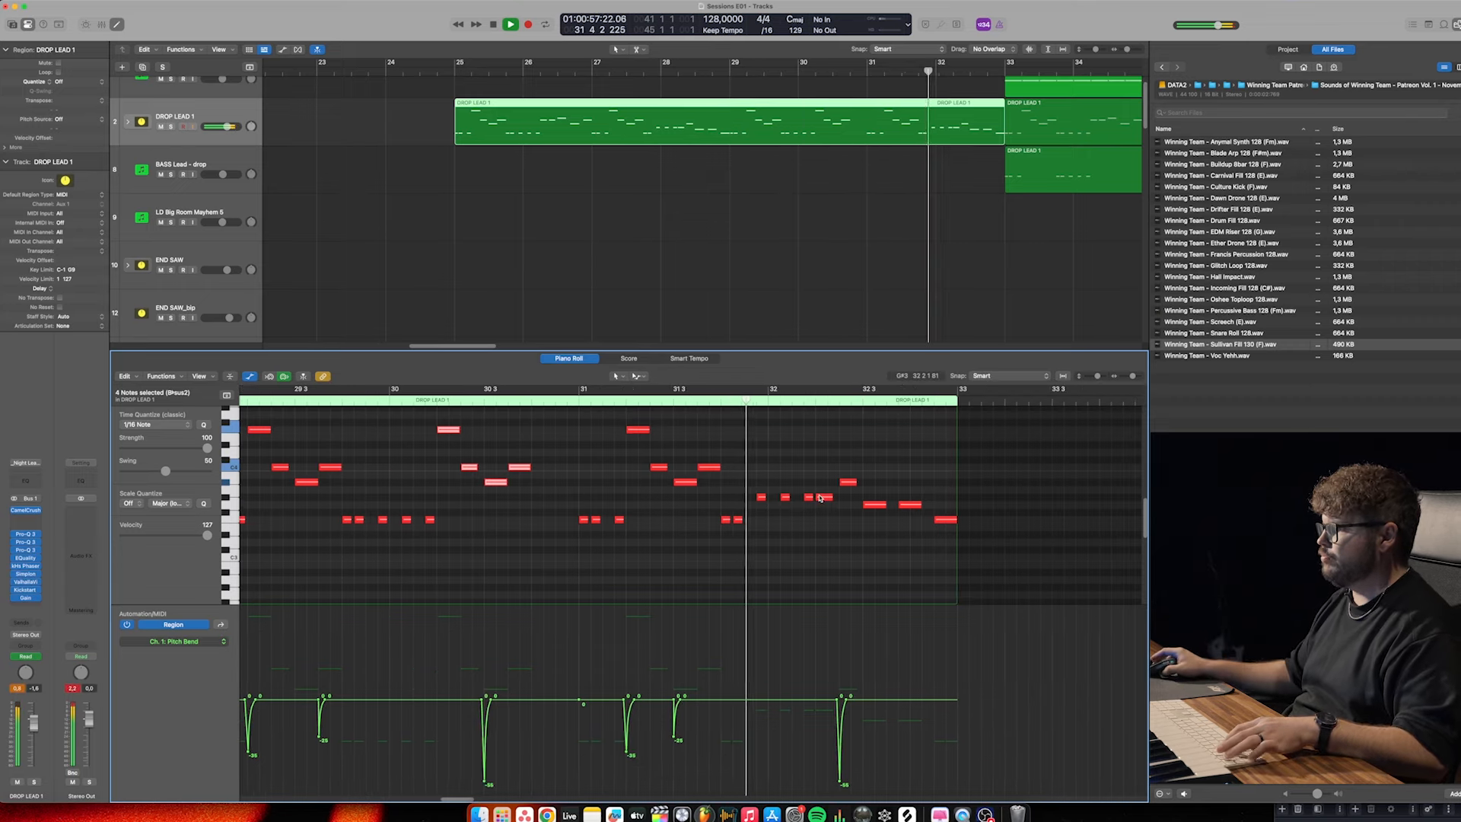
Delete the closing DROP LEAD 1 notes from bar 32 onward and lower the last remaining note to the pitch of those before it
left_click_drag(1001, 554, 761, 522)
key("Delete")
key("space")
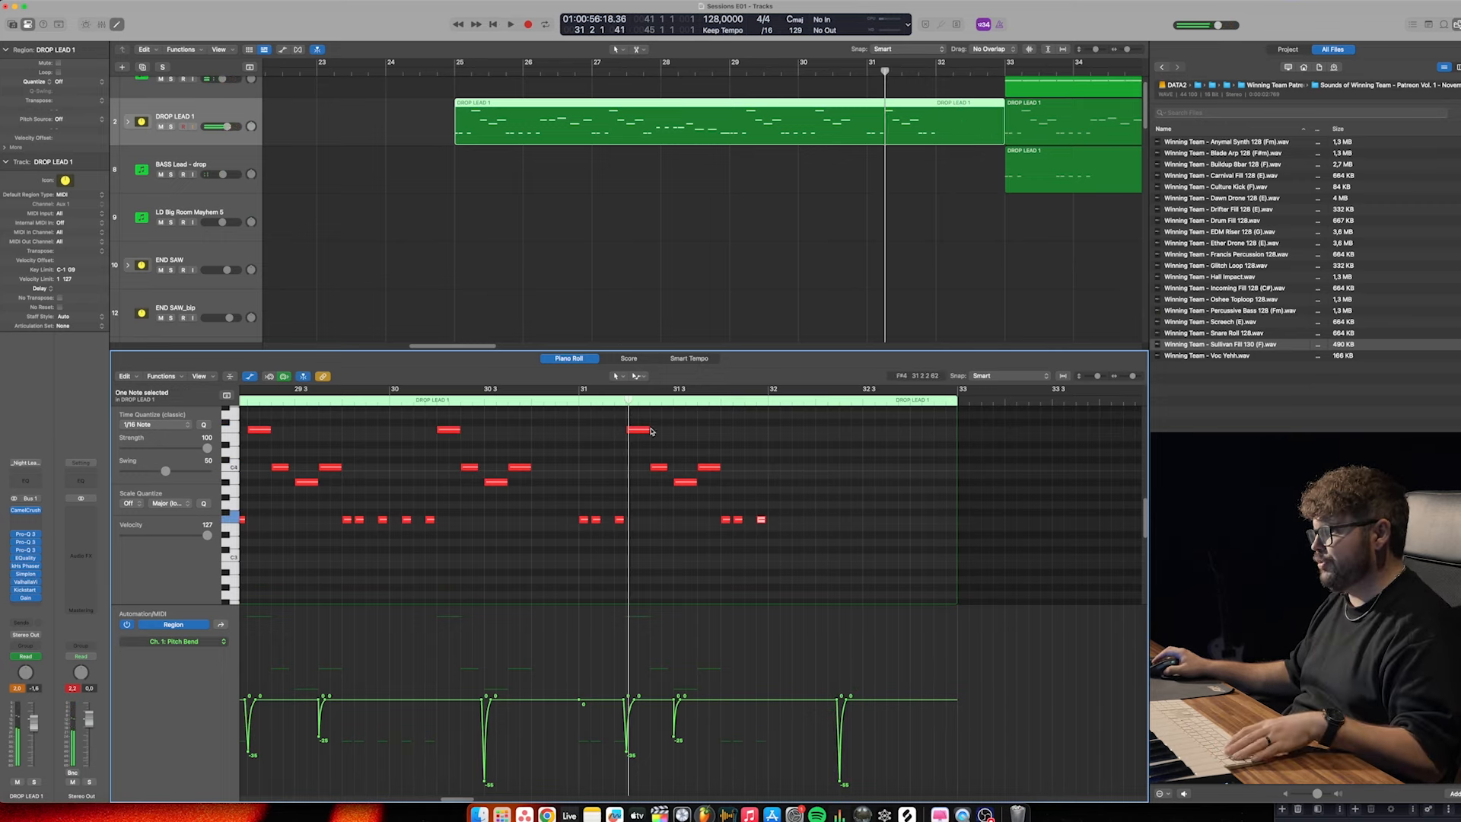
Shorten the buildup's DROP LEAD 1 region to end at bar 32.3 and play the transition into the drop
left_click(1002, 149)
left_click_drag(1000, 140, 970, 142)
key("space")
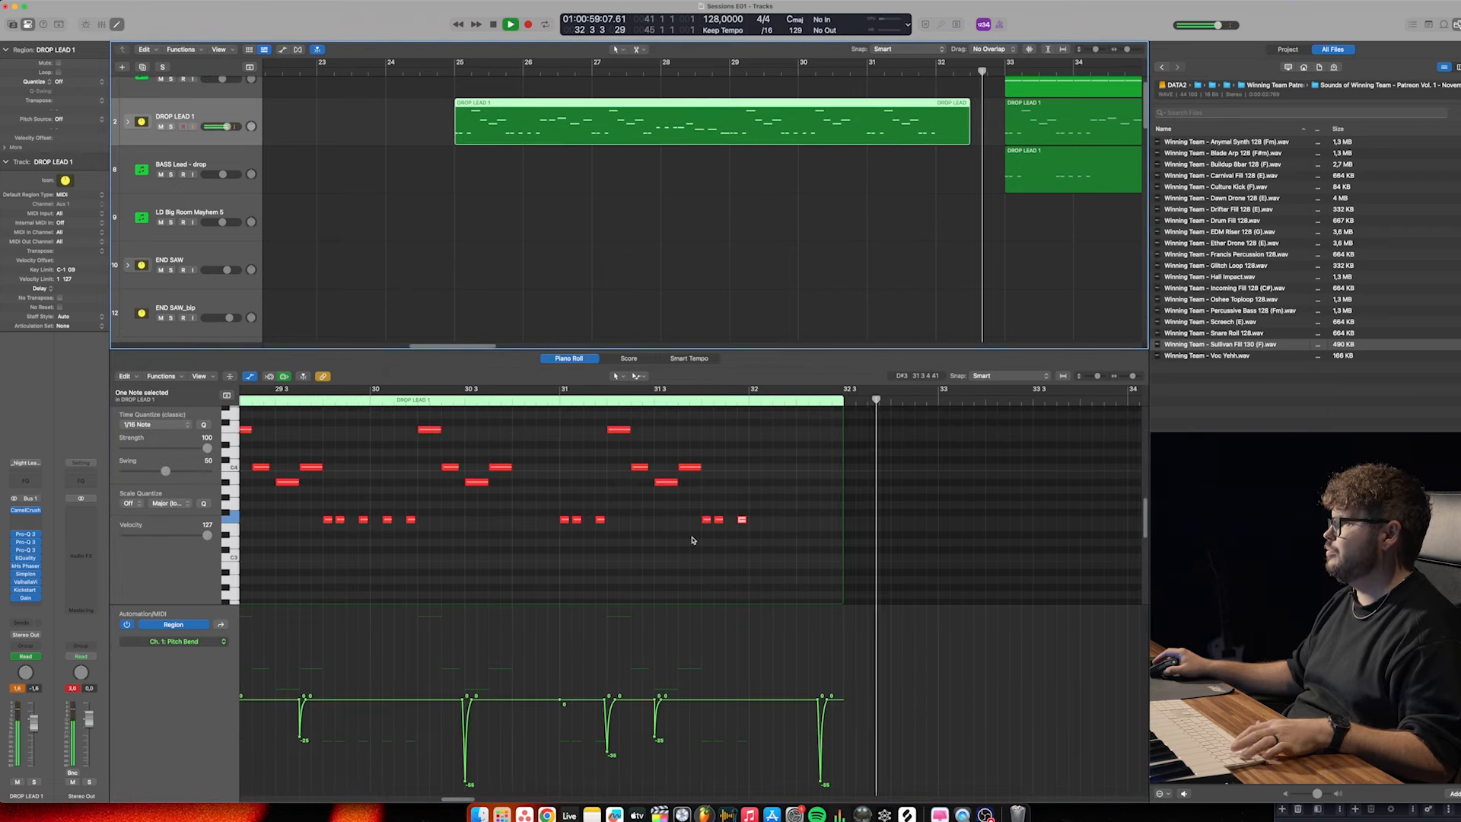
key("space")
Show automation and set the Filter 1 Freq point at the end of the shortened DROP LEAD 1 region to 10037 Hz
key("a")
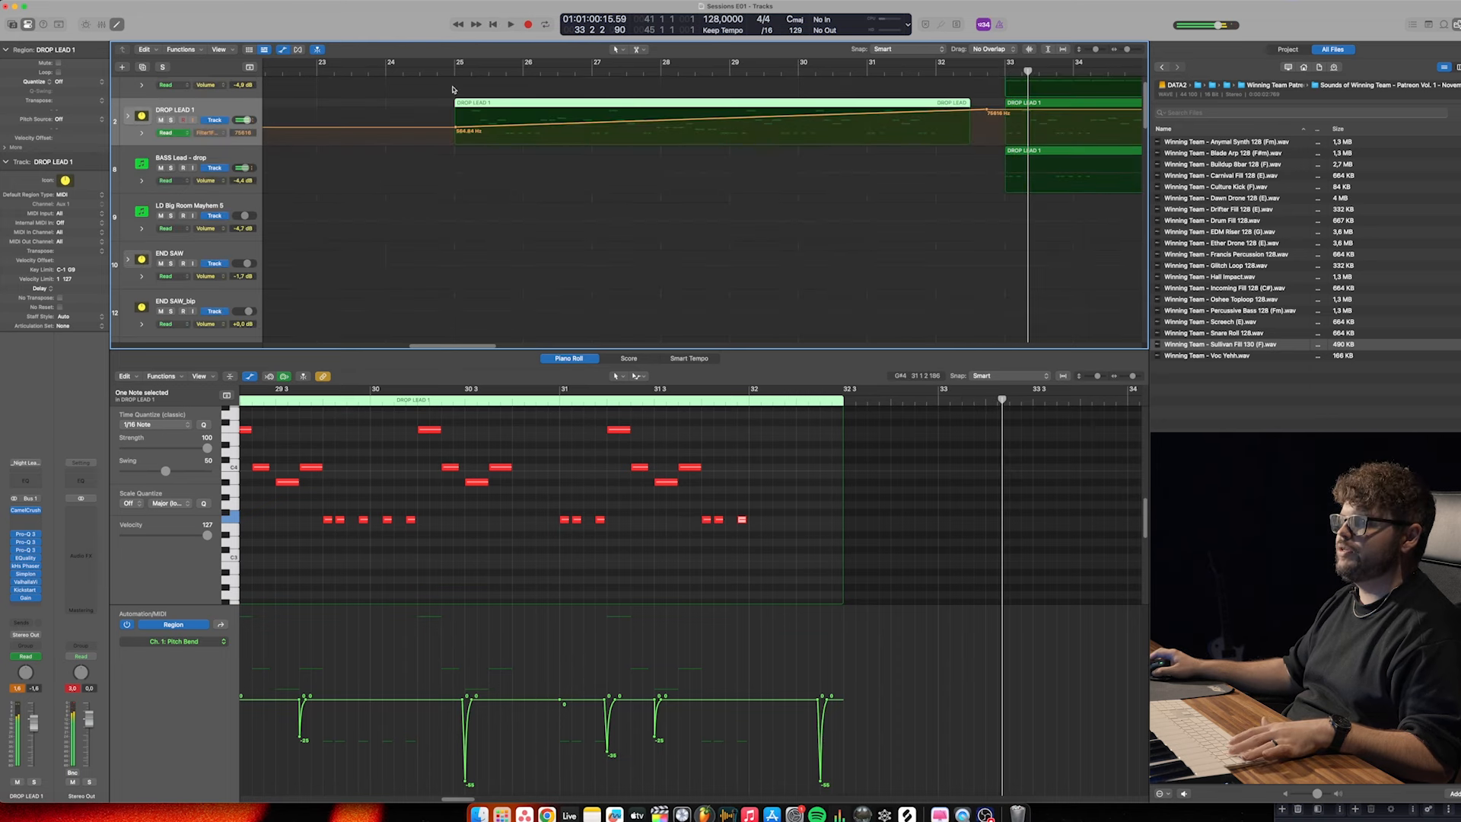
left_click(989, 112)
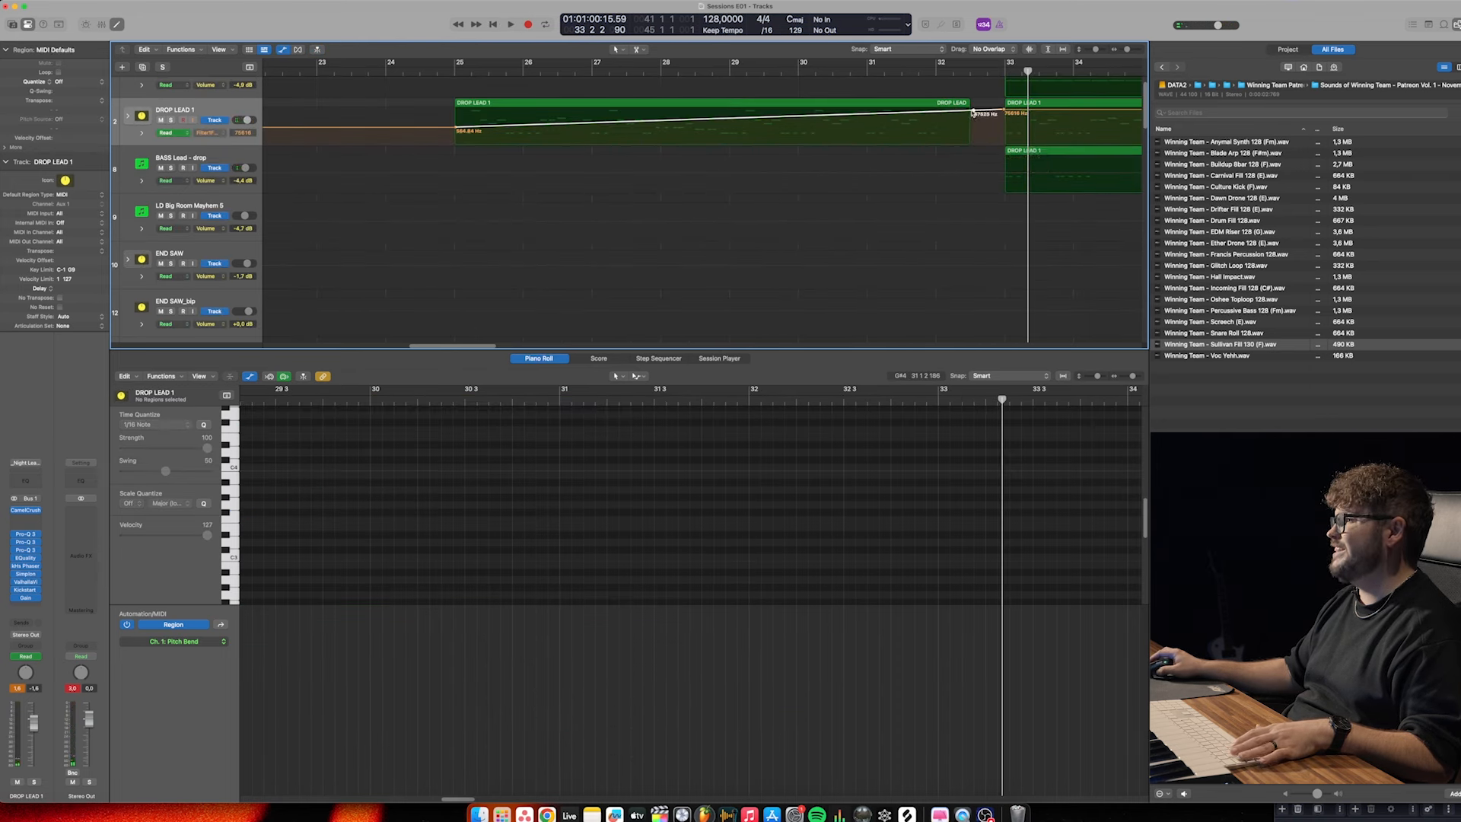
left_click_drag(970, 112, 970, 119)
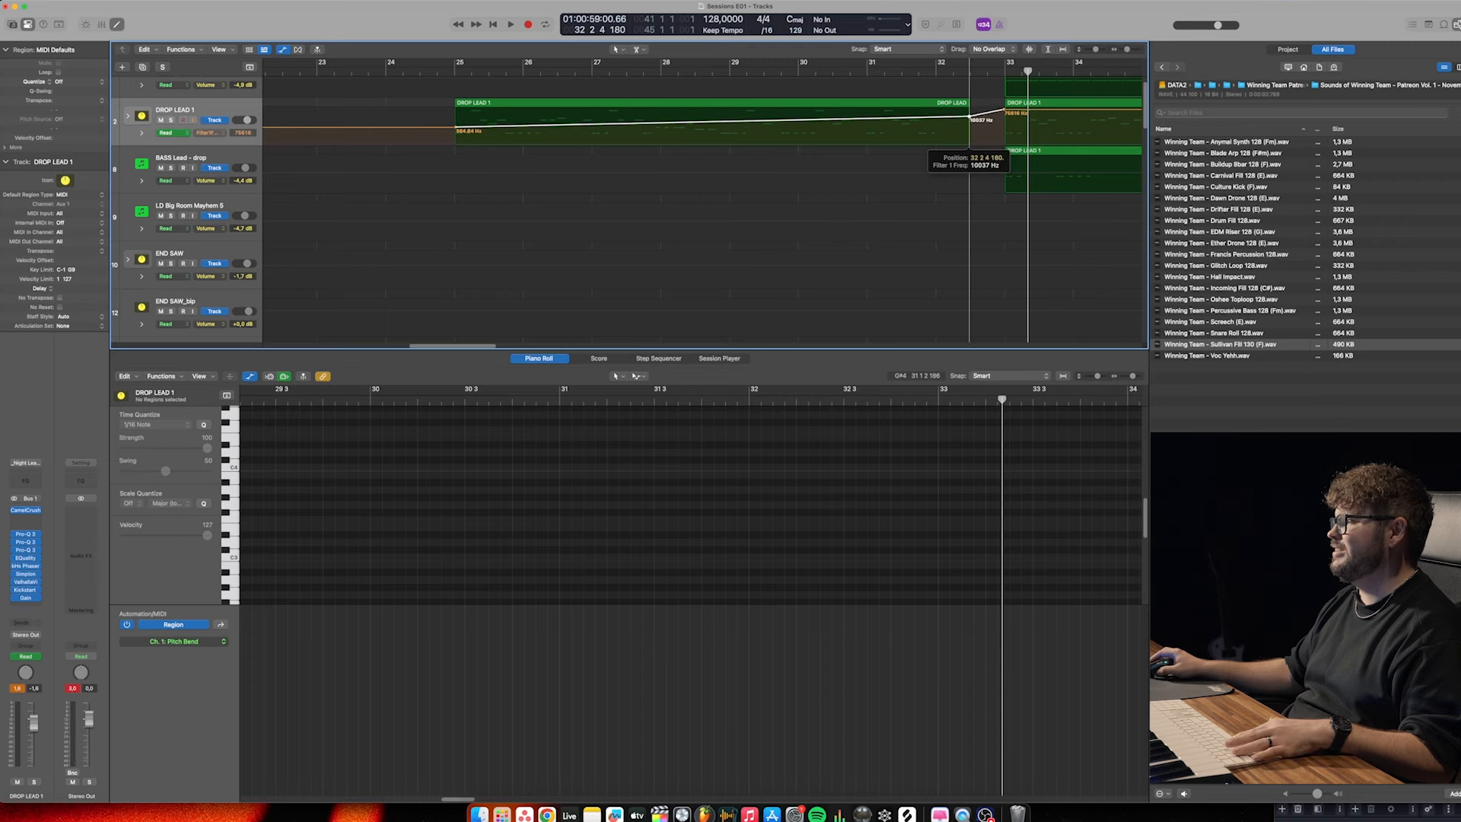
Play the buildup from just before bar 25 with the mixer open, switching the alternate tool, and hide the automation at the end
left_click(447, 71)
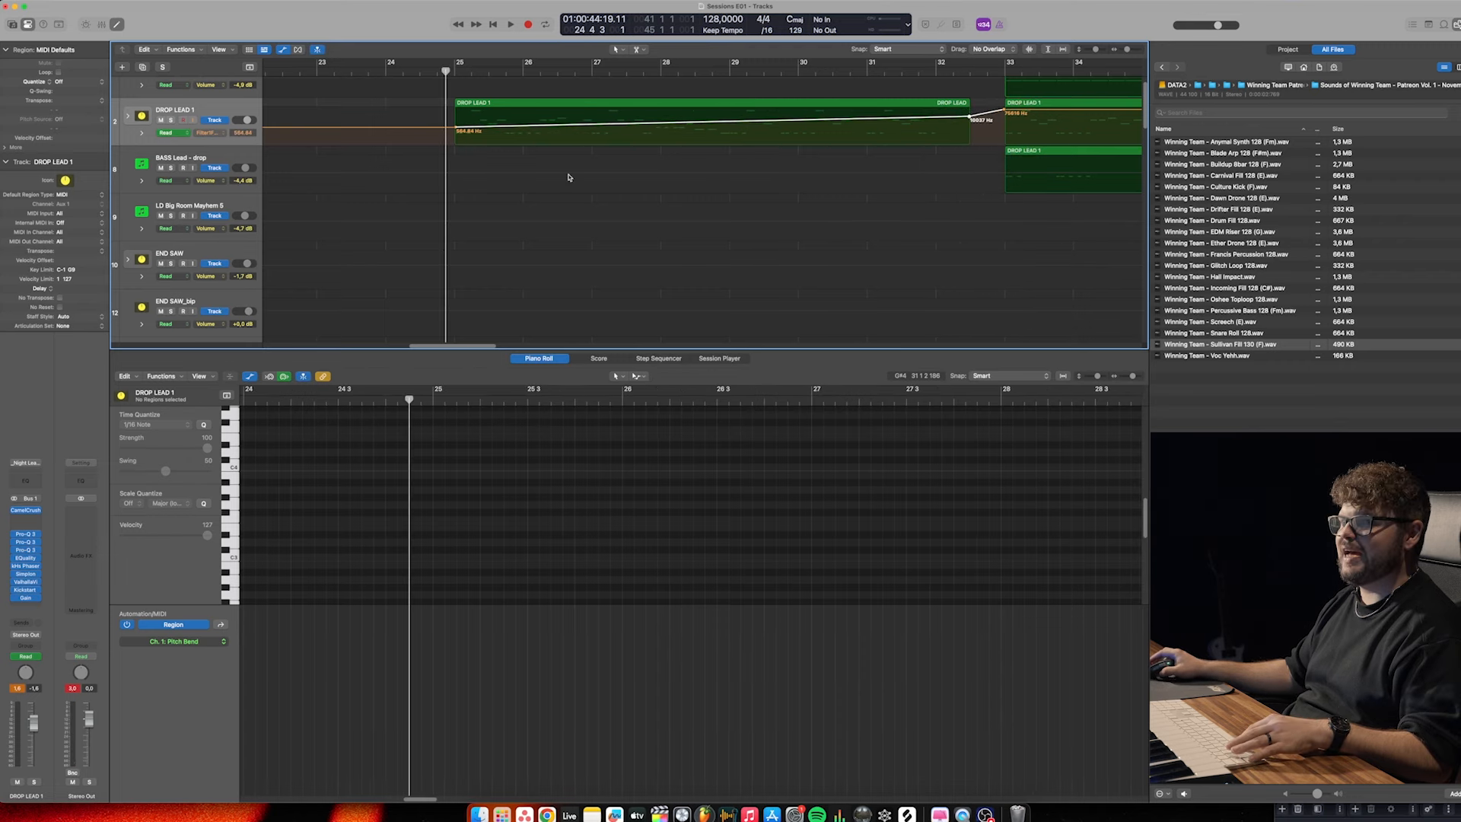
key("x")
key("space")
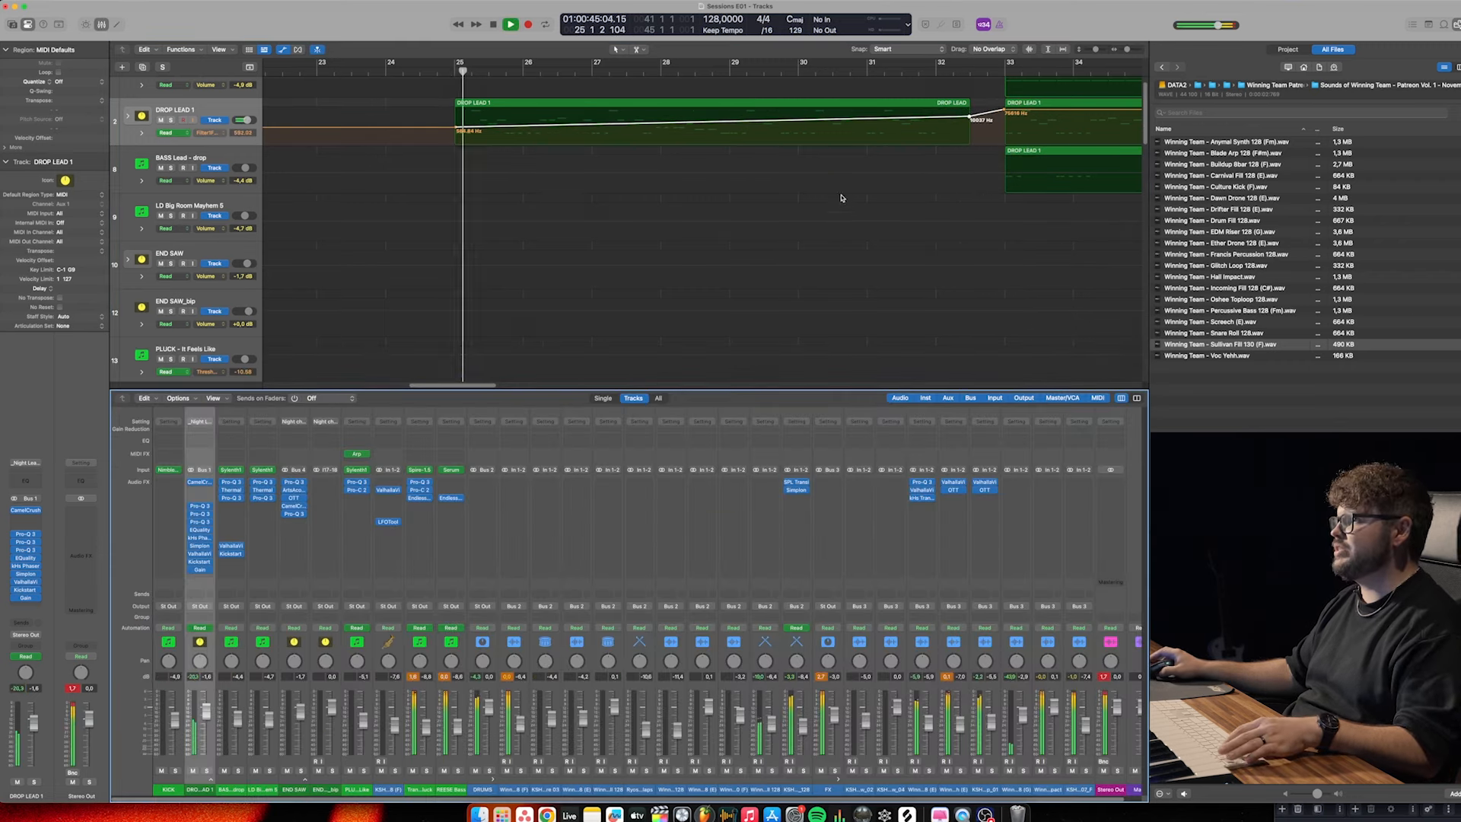
left_click(646, 52)
left_click(677, 181)
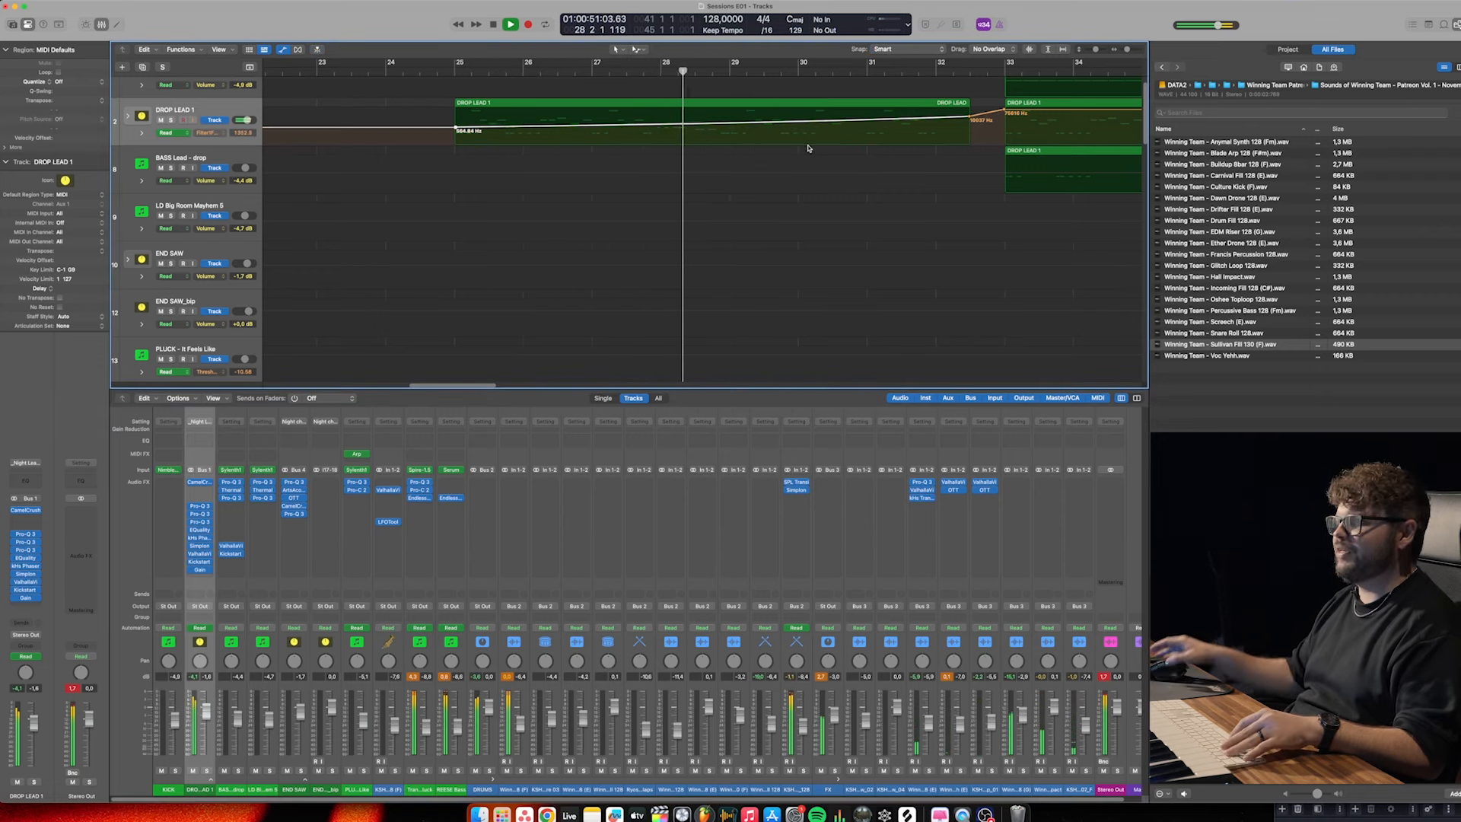
left_click(72, 688)
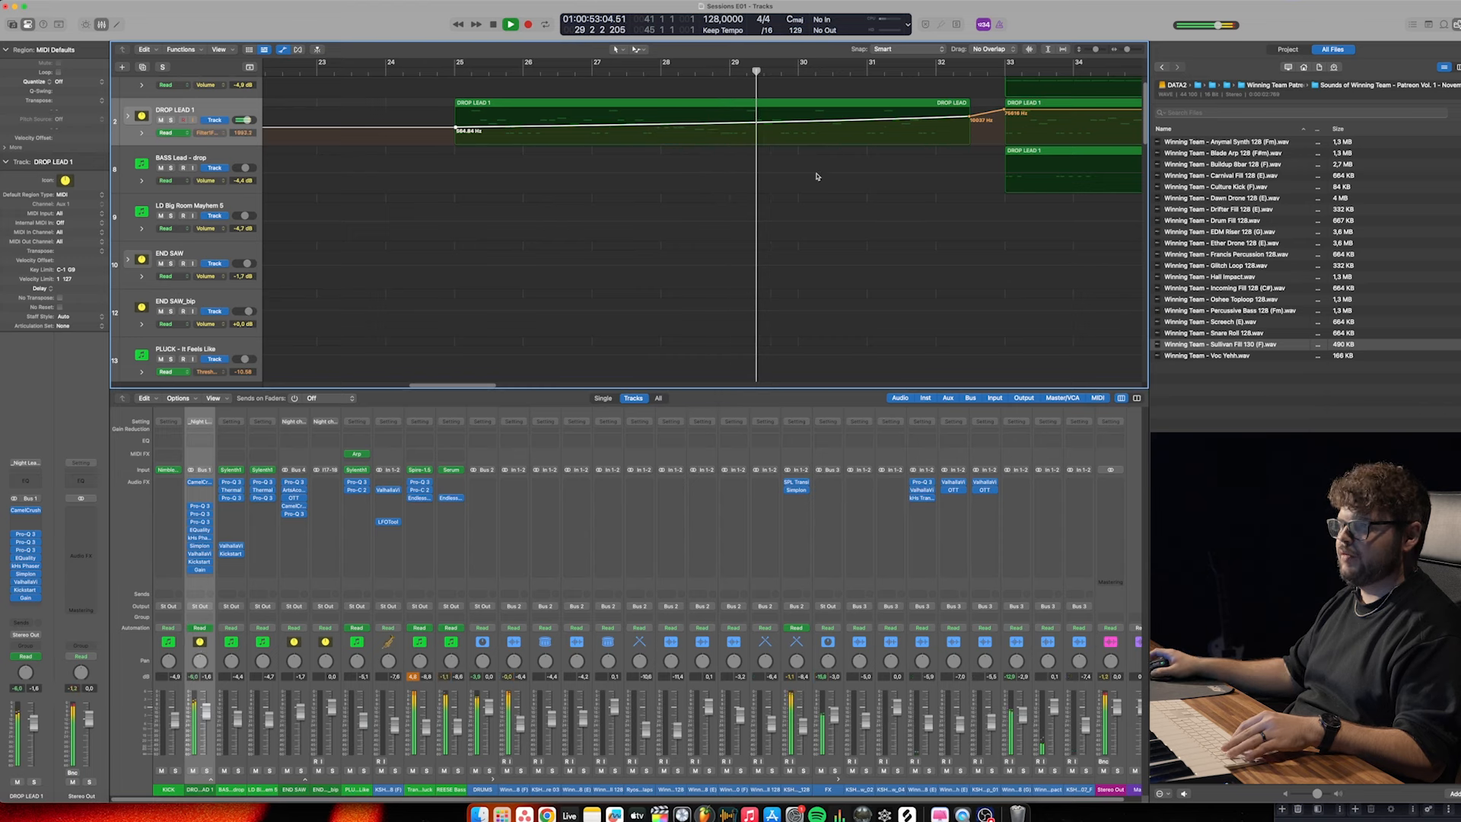
key("a")
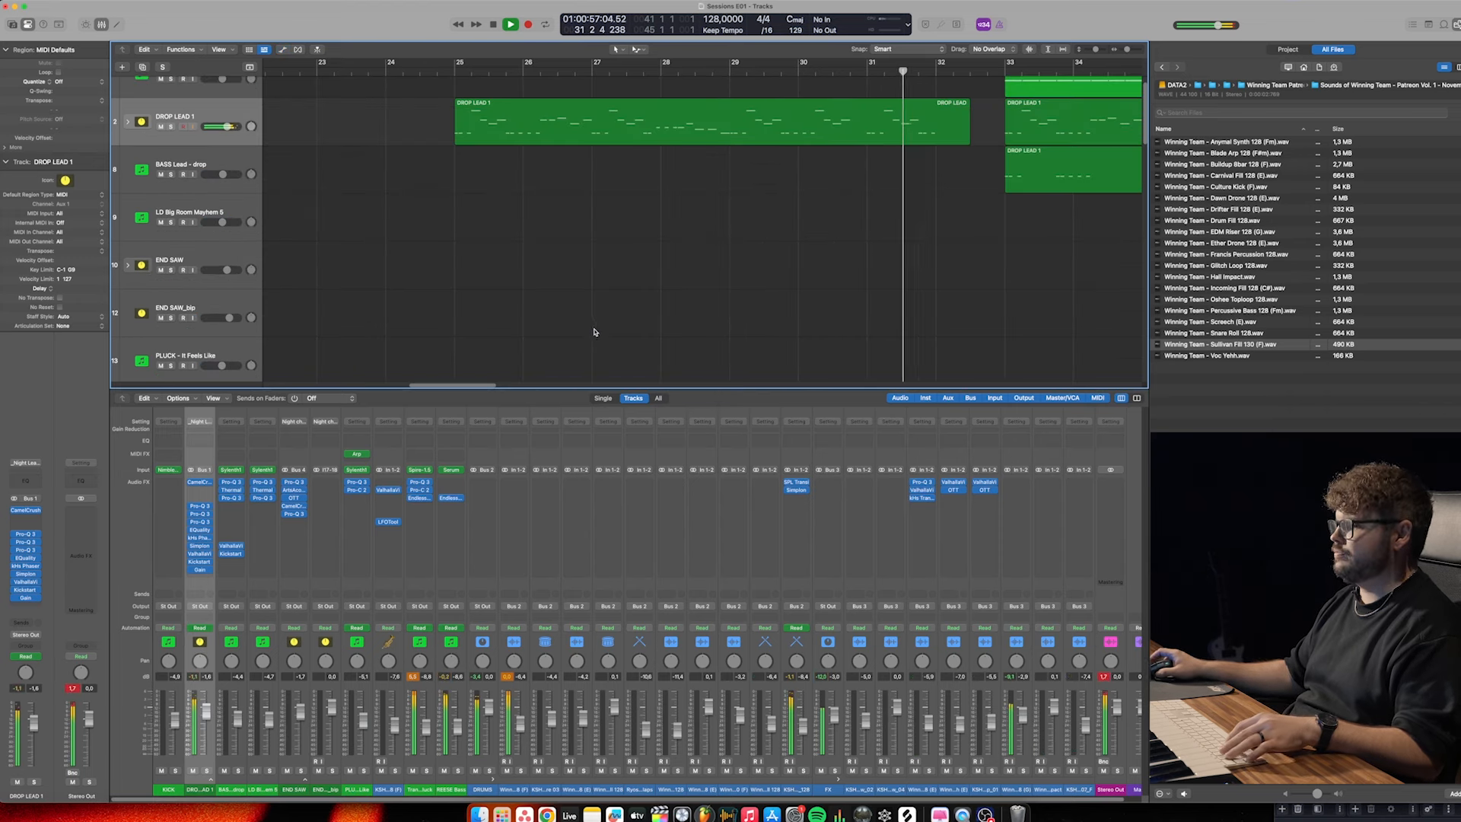
Collapse the DRUMS and FX stacks in the mixer, select all channels from KICK to FX, and lower their levels together during playback
key("super+Left")
key("super+Left")
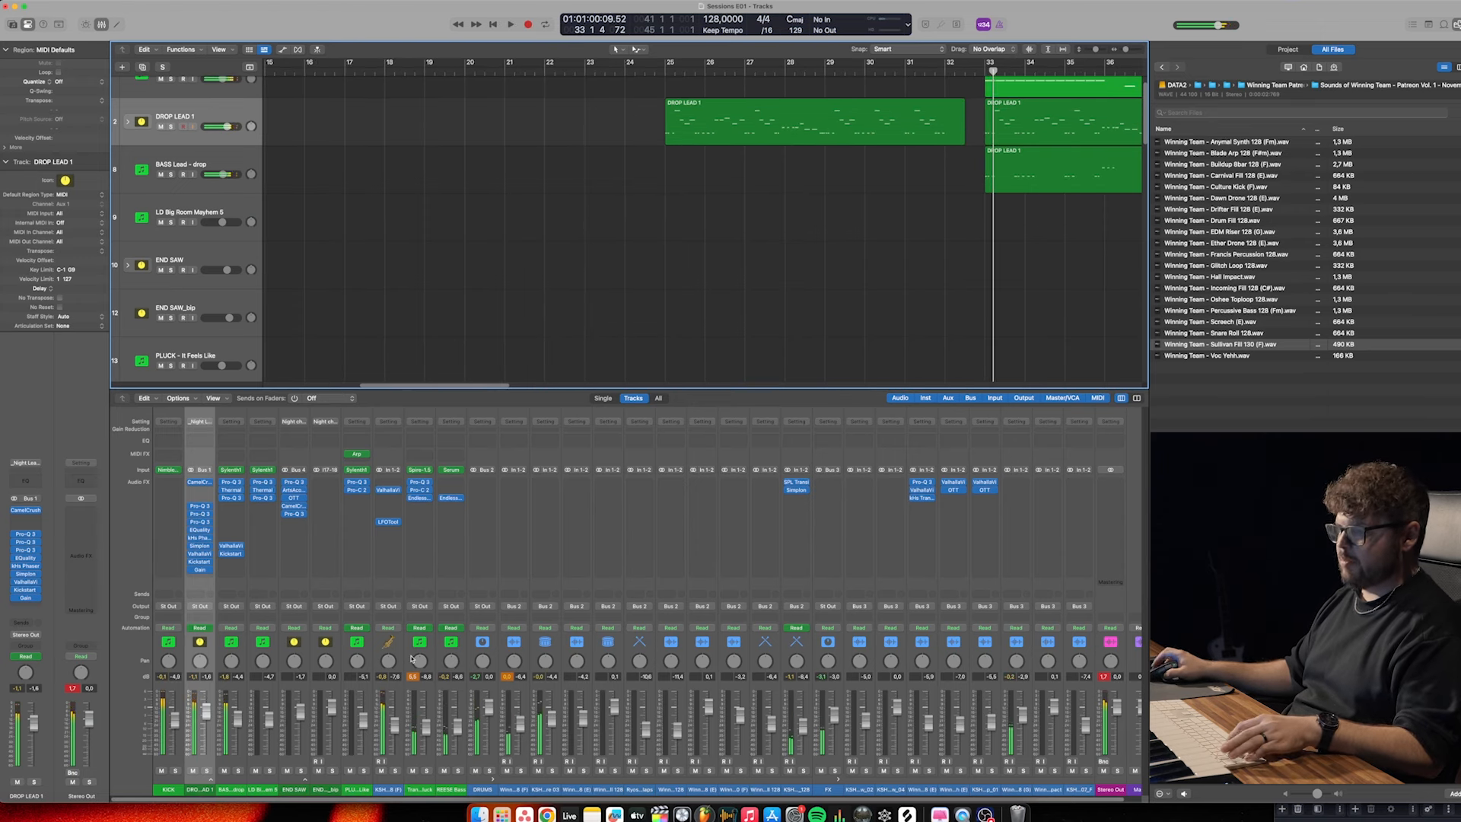
left_click(493, 780)
left_click(523, 780)
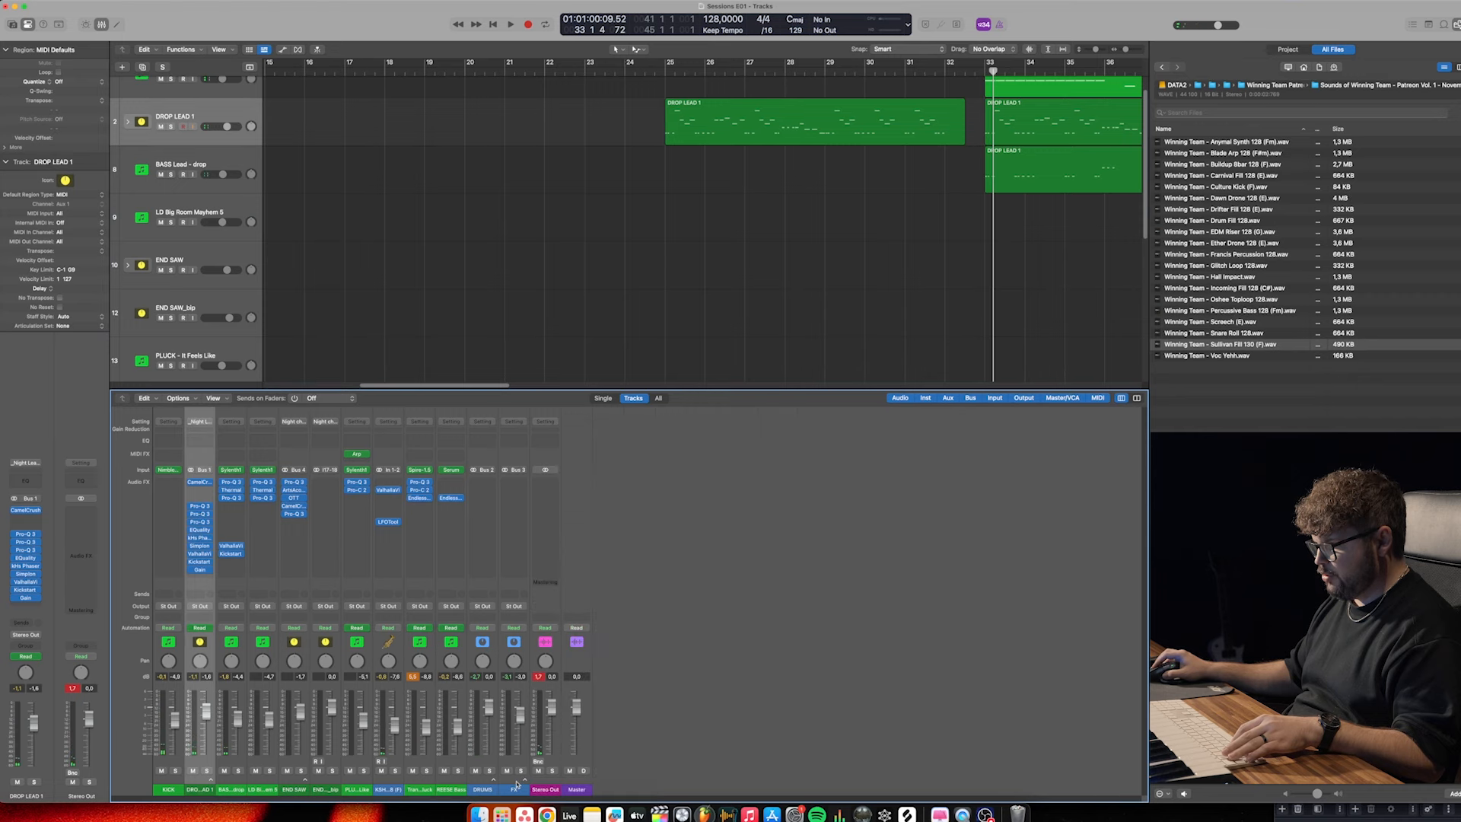
left_click(169, 788, "shift")
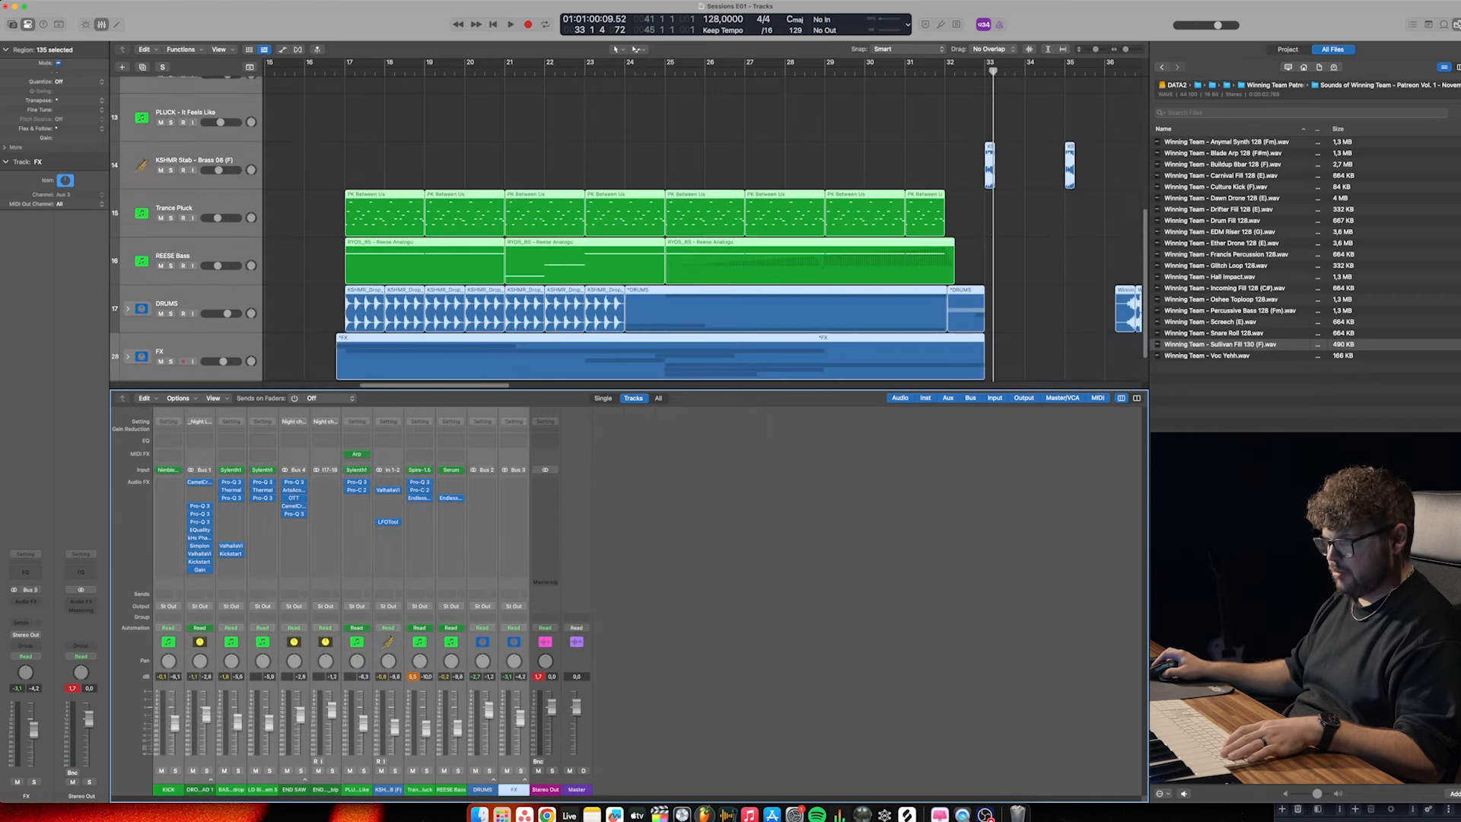
key("space")
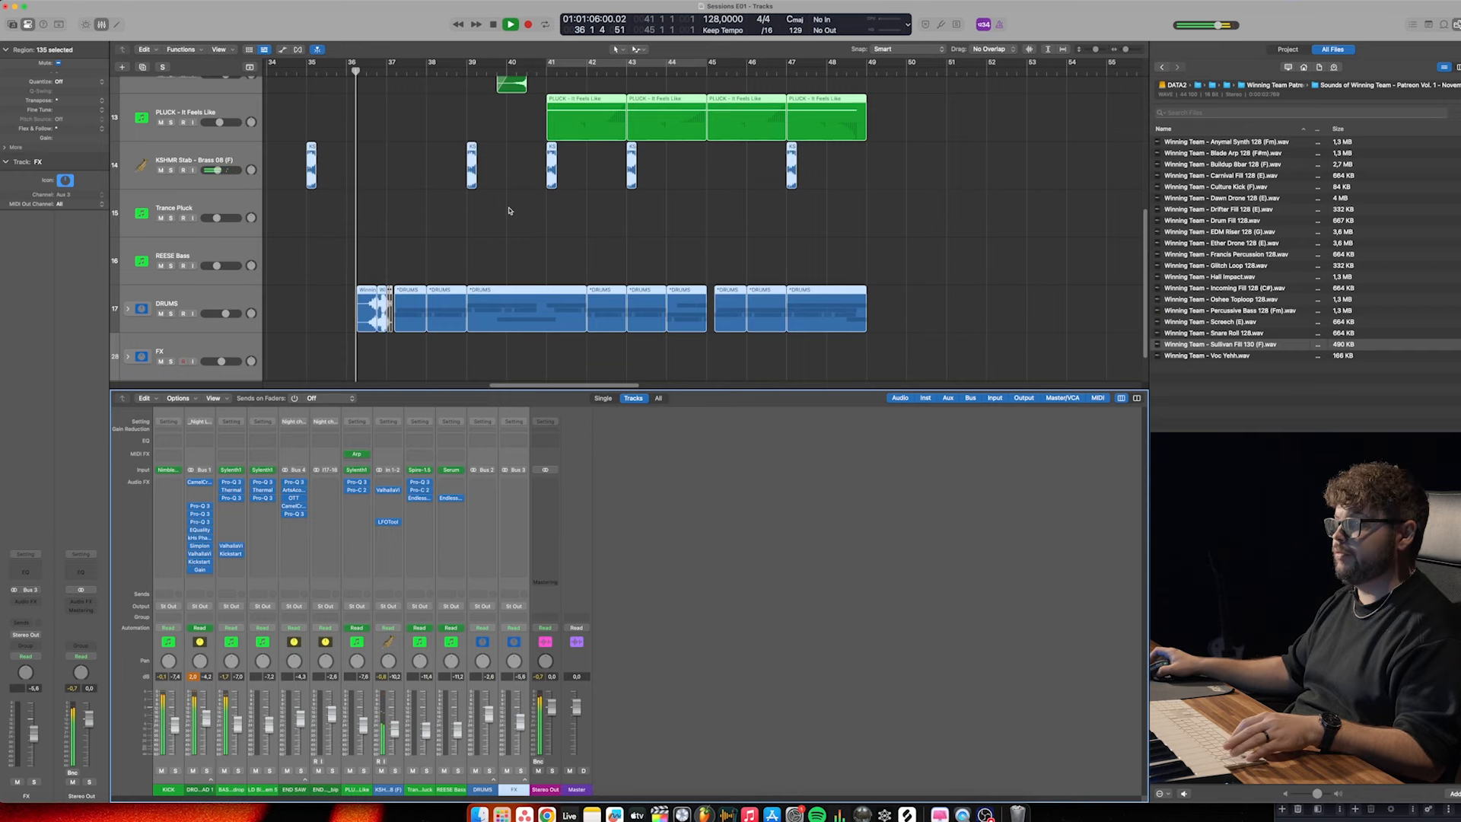
Close the mixer and clear the region selection
scroll(525, 213, "left", 5)
key("x")
left_click(638, 332)
scroll(642, 350, "left", 5)
scroll(641, 350, "left", 3)
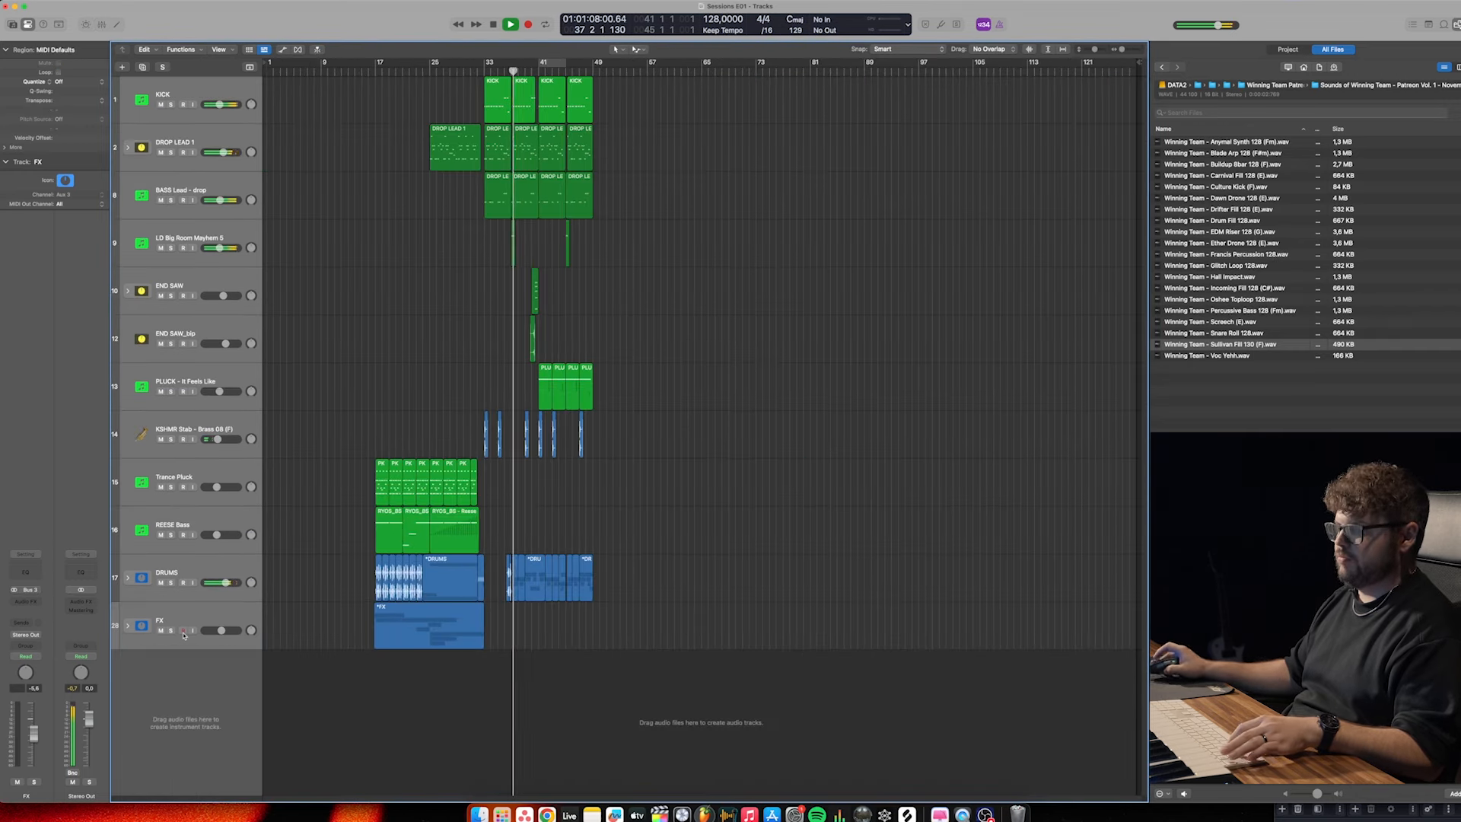
Expand the DRUMS and FX track stacks and reduce the track heights to fit the whole arrangement in view
left_click(114, 594)
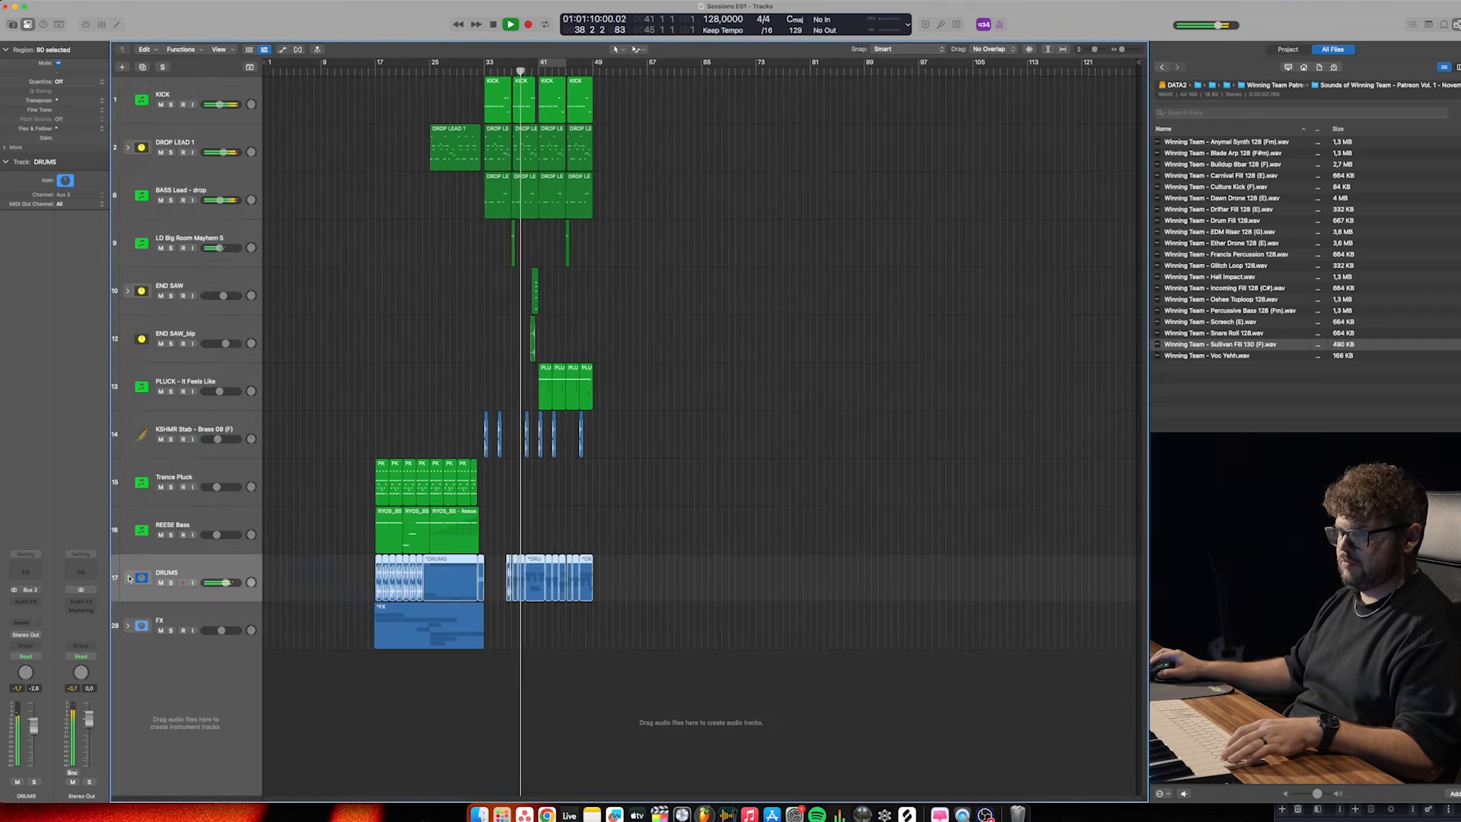
left_click(127, 578)
scroll(146, 736, "down", 5)
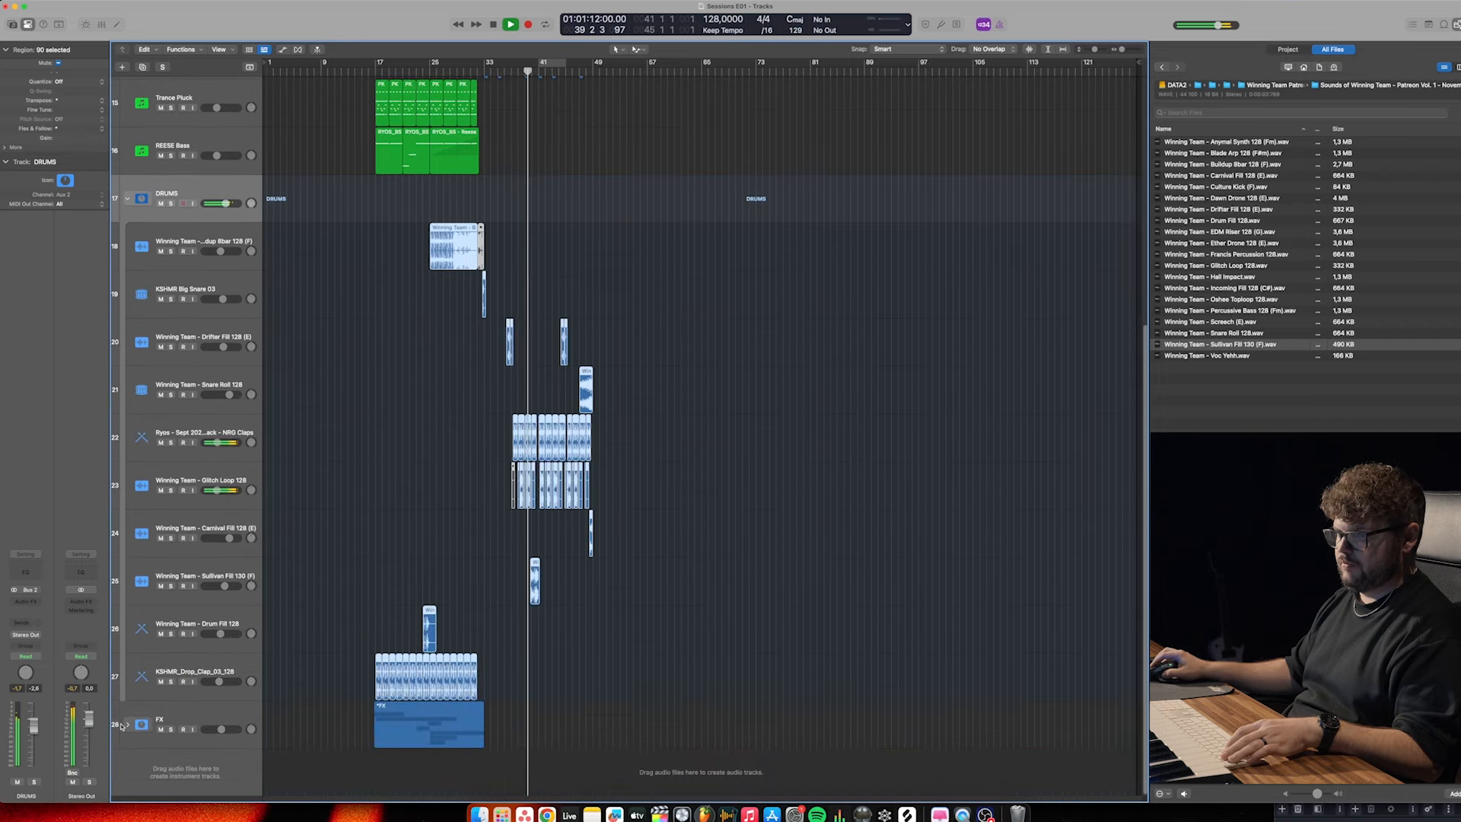
left_click(127, 725)
scroll(629, 585, "up", 4)
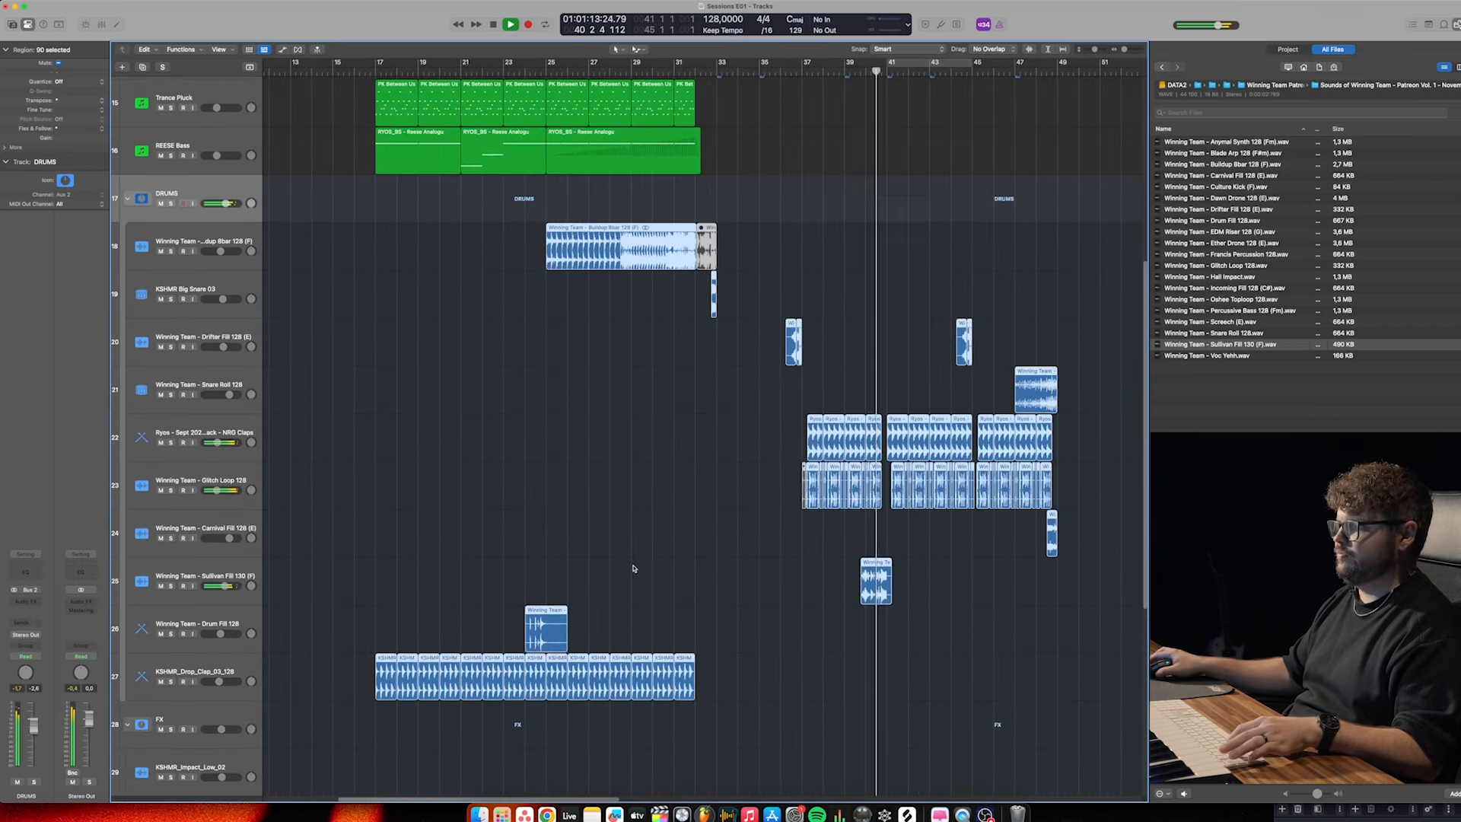
scroll(635, 564, "up", 5)
scroll(681, 463, "down", 5)
key("space")
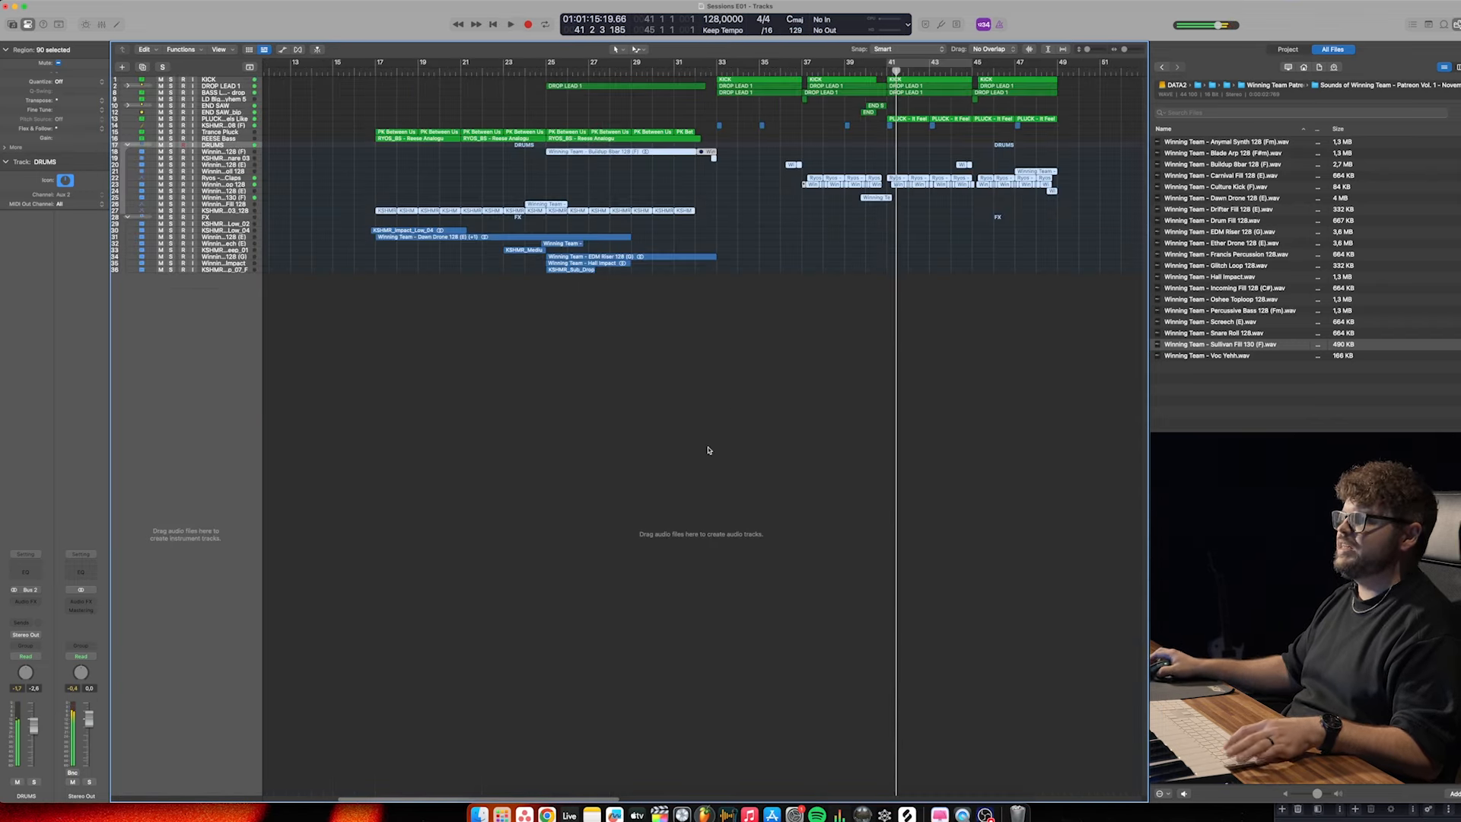
scroll(543, 138, "up", 4)
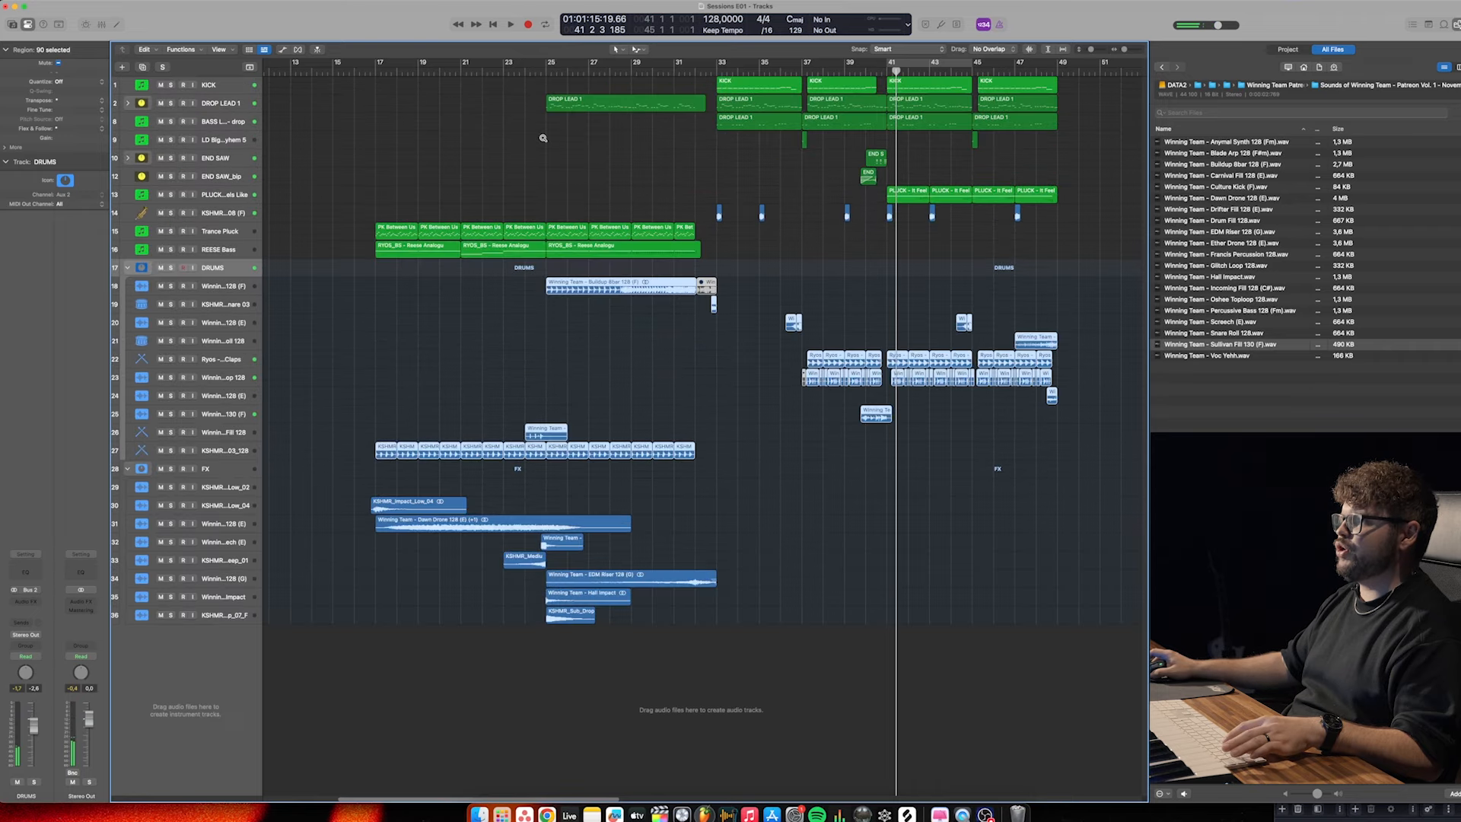
Play the drop from just before bar 33 and lower the DROP LEAD 1 channel volume to -3.4 dB
left_click(227, 102)
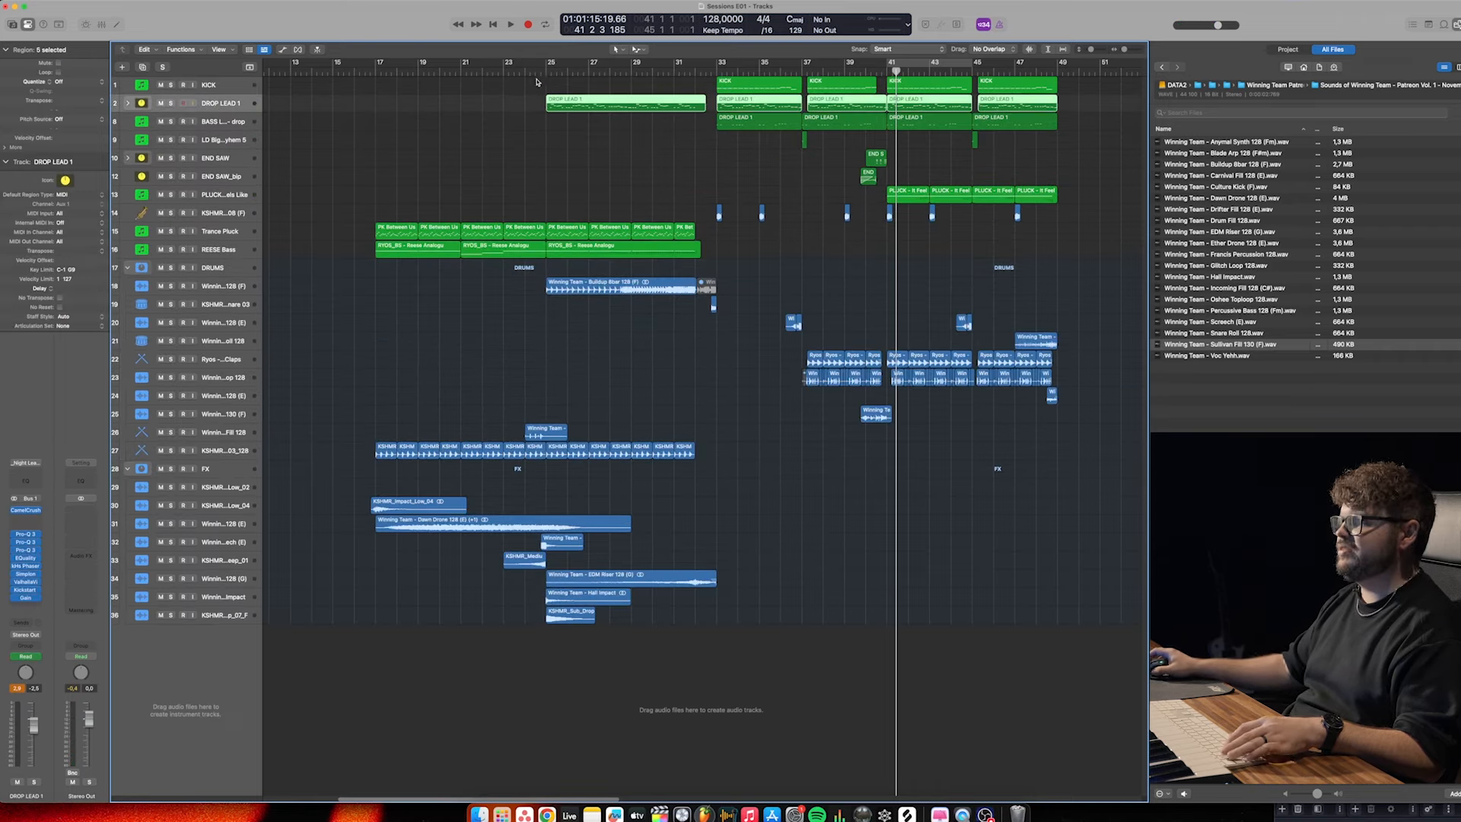
key("super+Right")
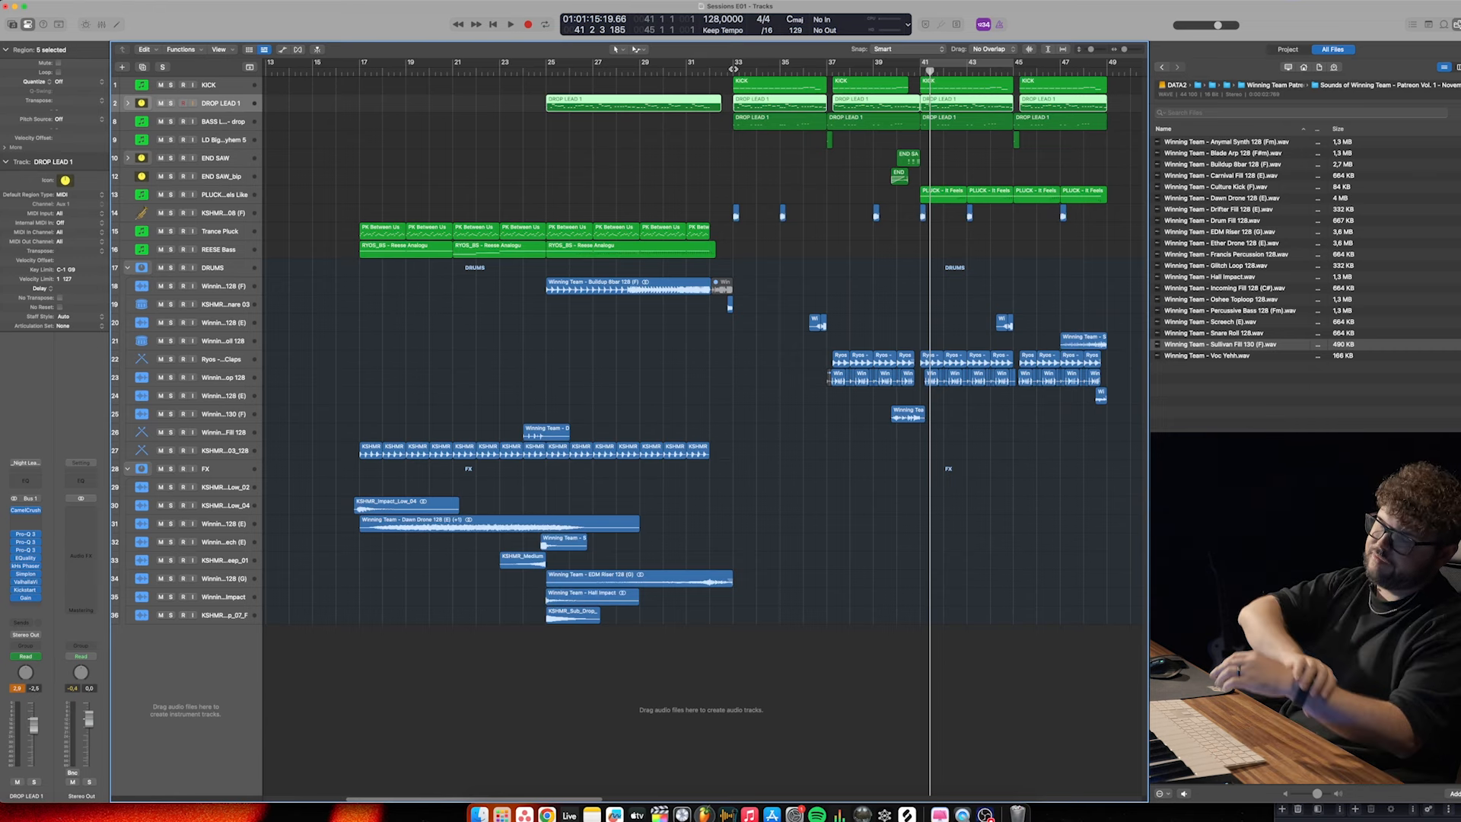
left_click(727, 72)
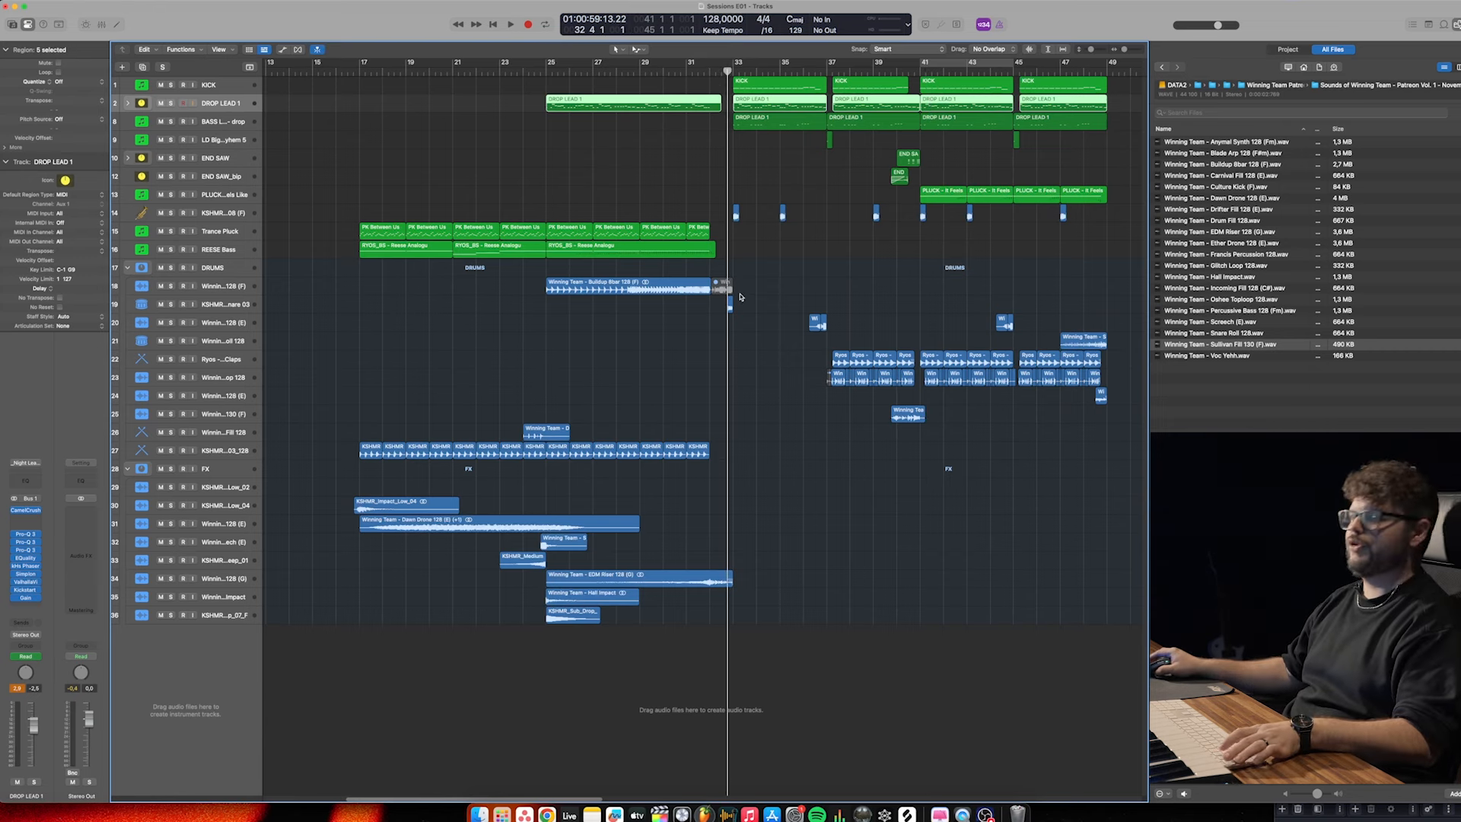
key("space")
scroll(731, 295, "right", 1)
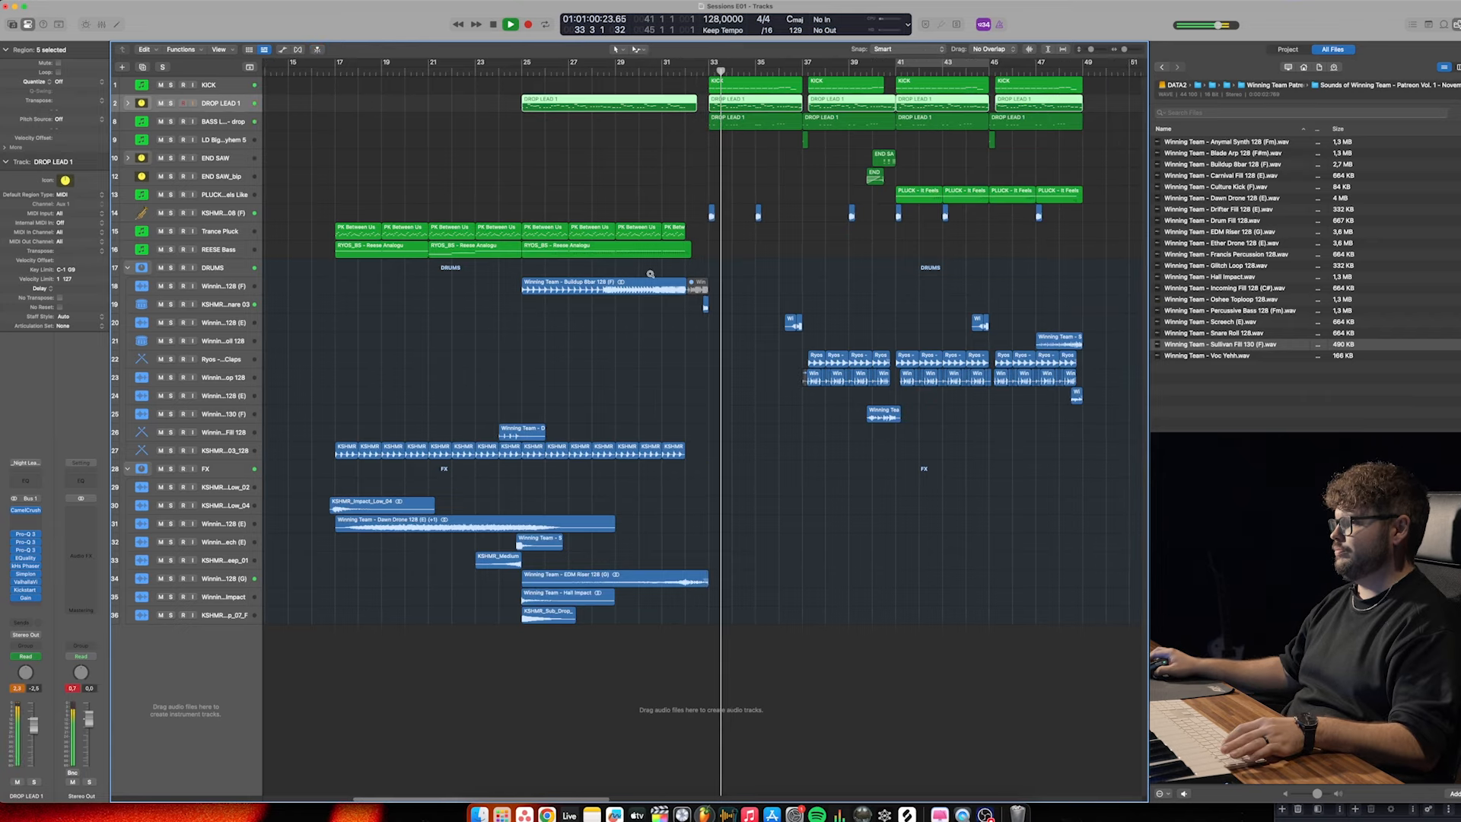
scroll(650, 275, "up", 1)
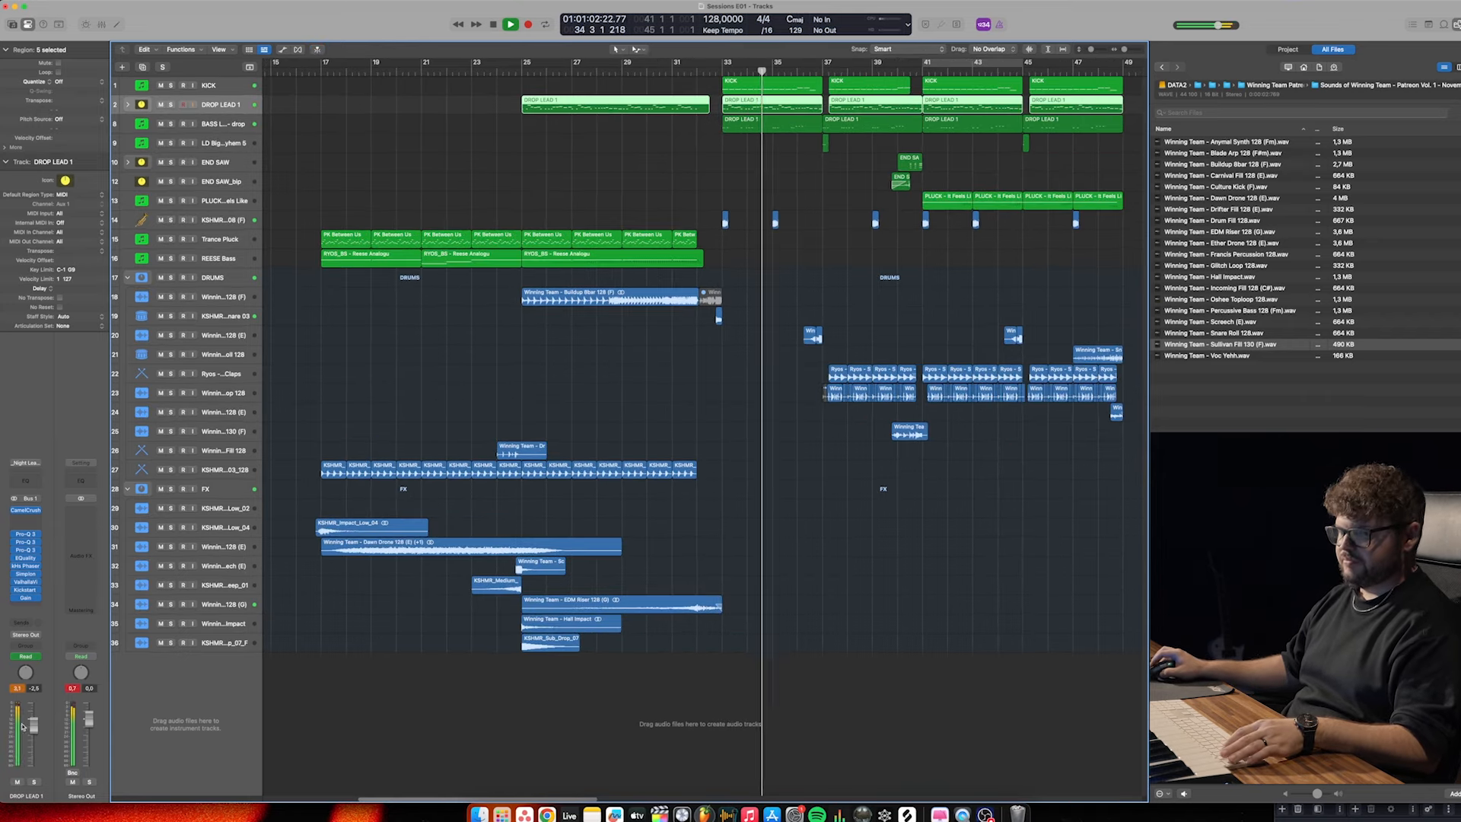
left_click_drag(33, 724, 33, 728)
key("space")
View the Kickstart 2 plug-in on DROP LEAD 1, close it, and clear the region selection
left_click(25, 590)
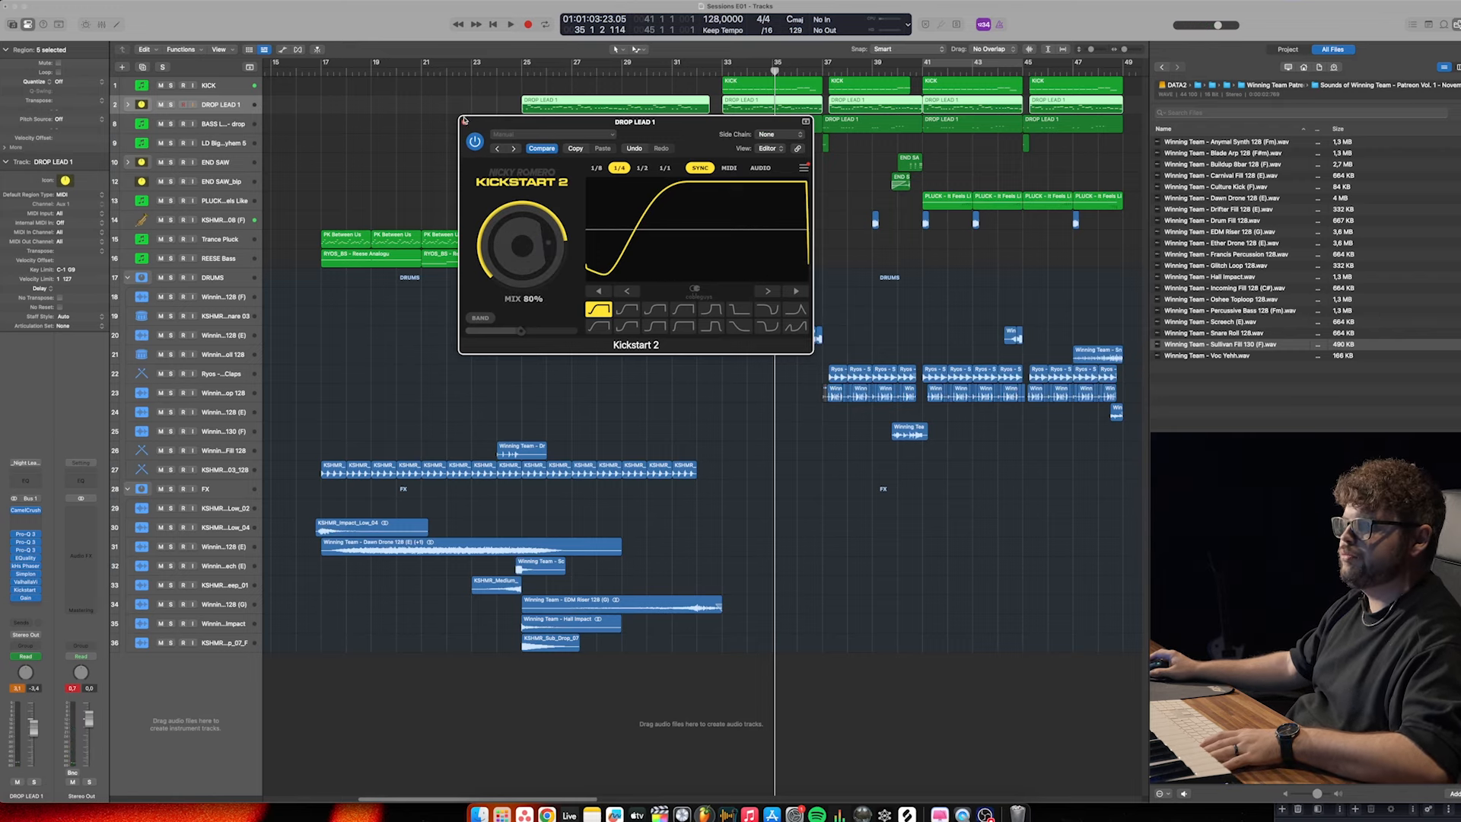
left_click(465, 122)
scroll(758, 275, "right", 1)
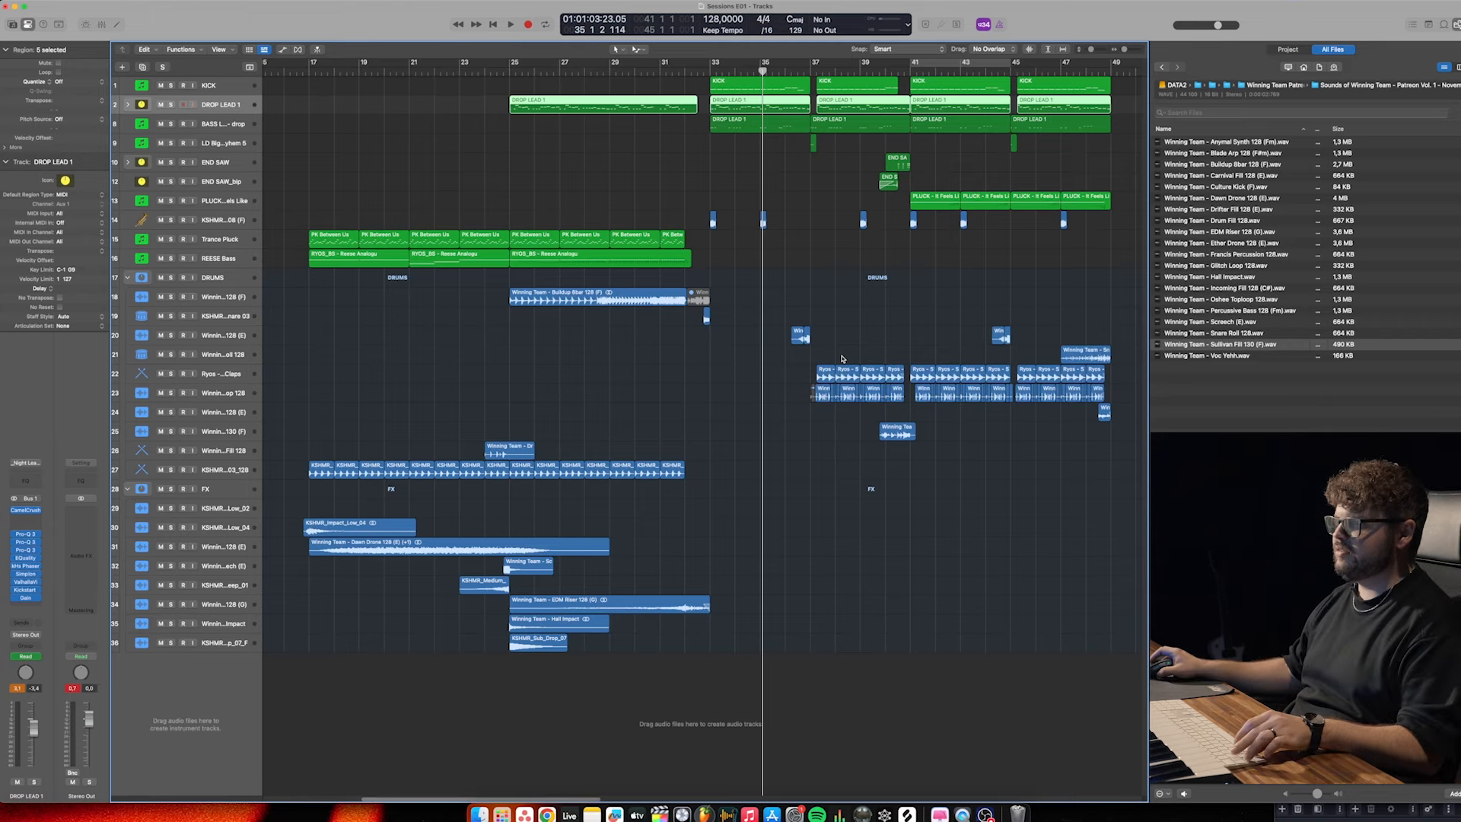
left_click(813, 307)
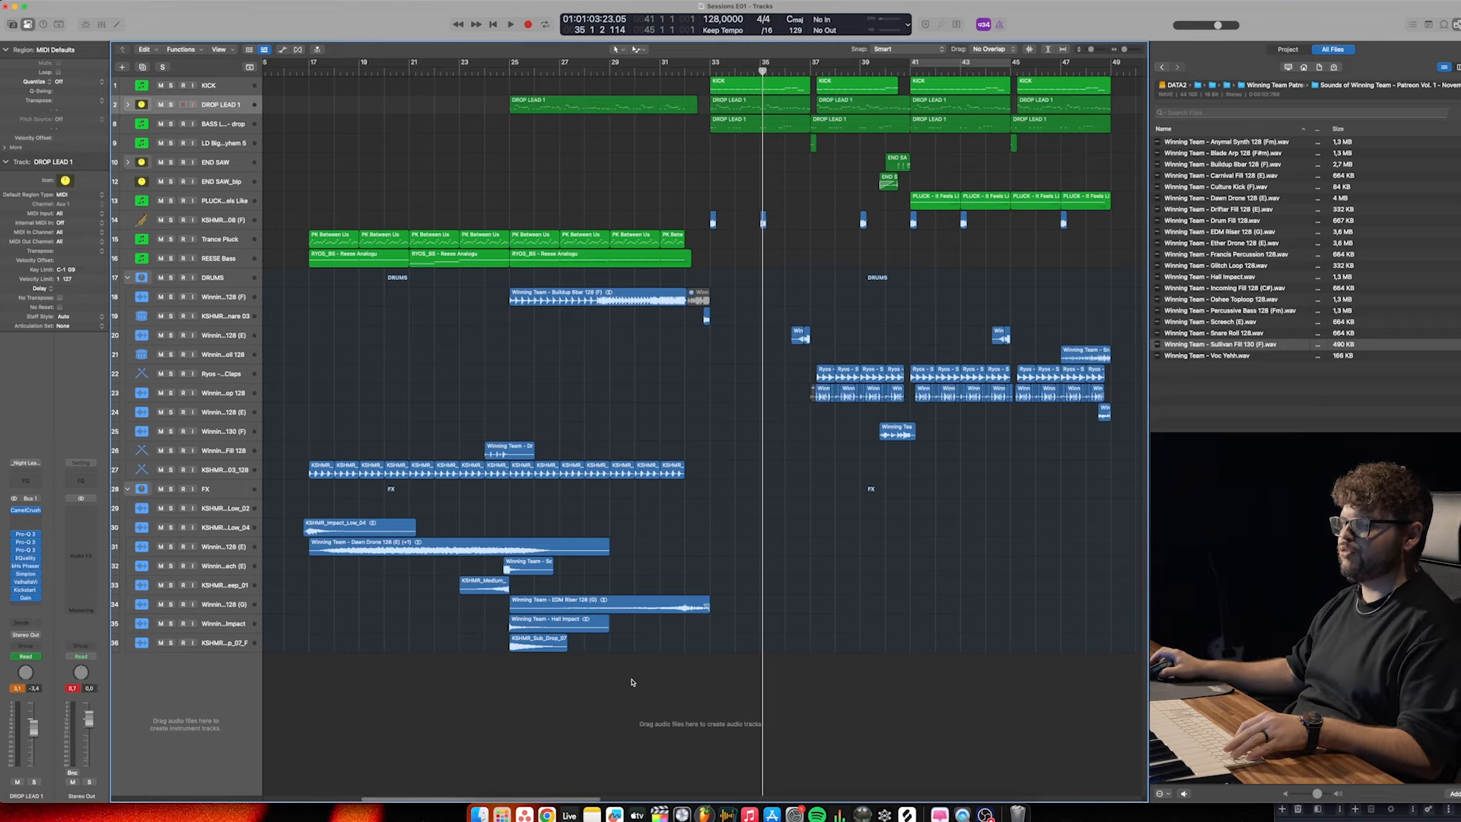
scroll(631, 683, "left", 2)
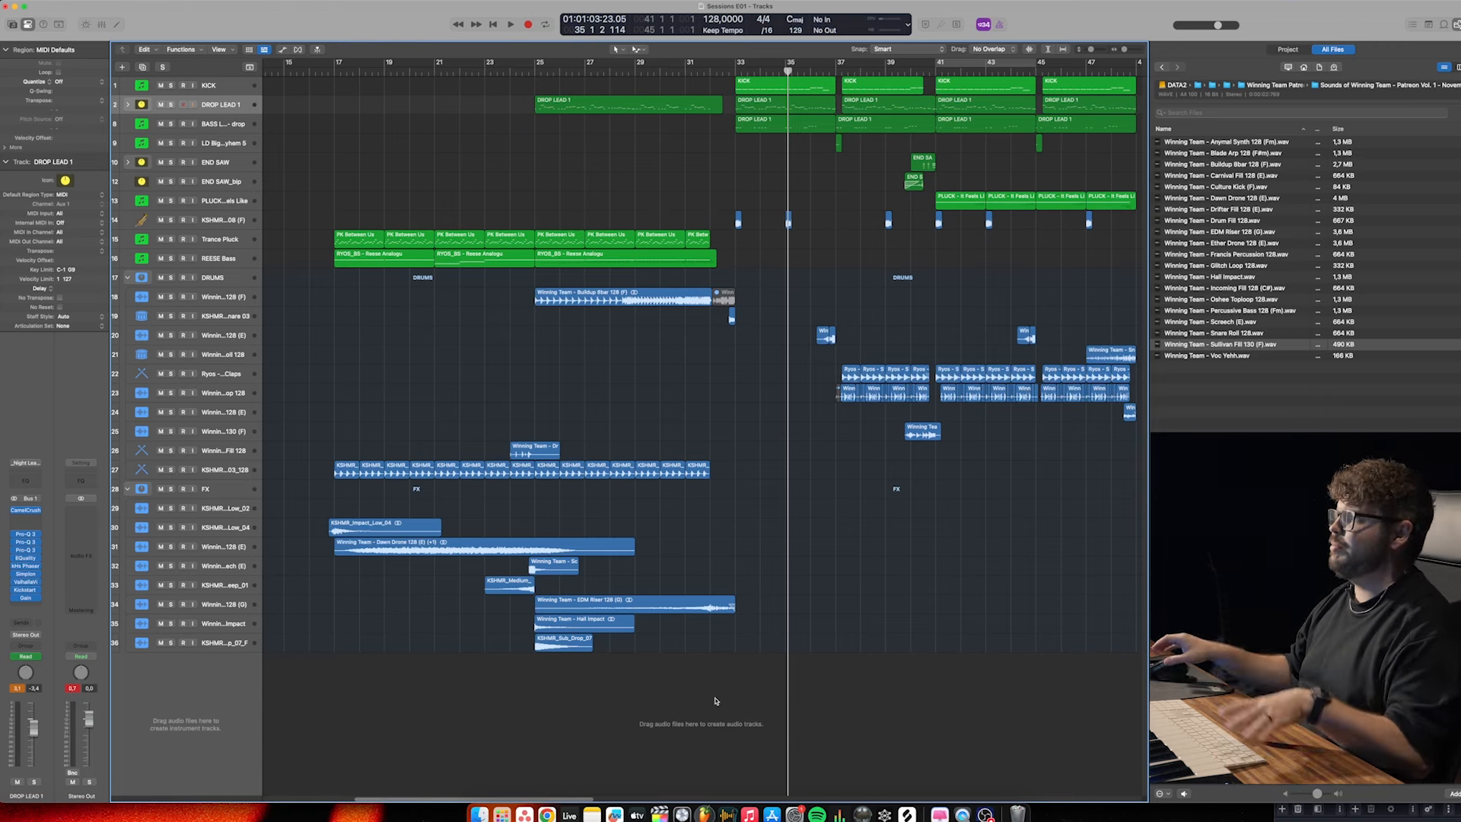
scroll(732, 681, "right", 3)
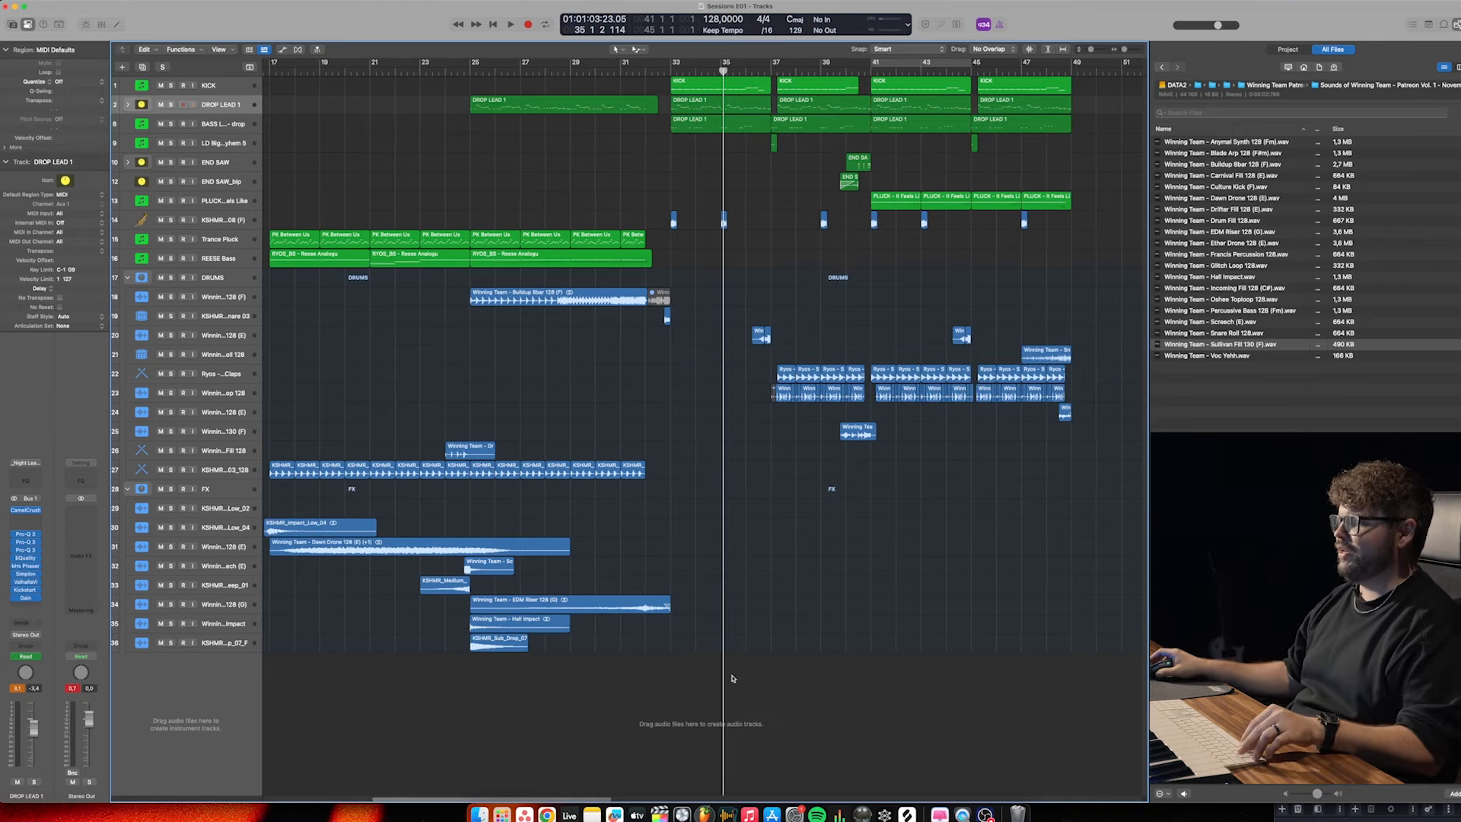
scroll(733, 679, "left", 2)
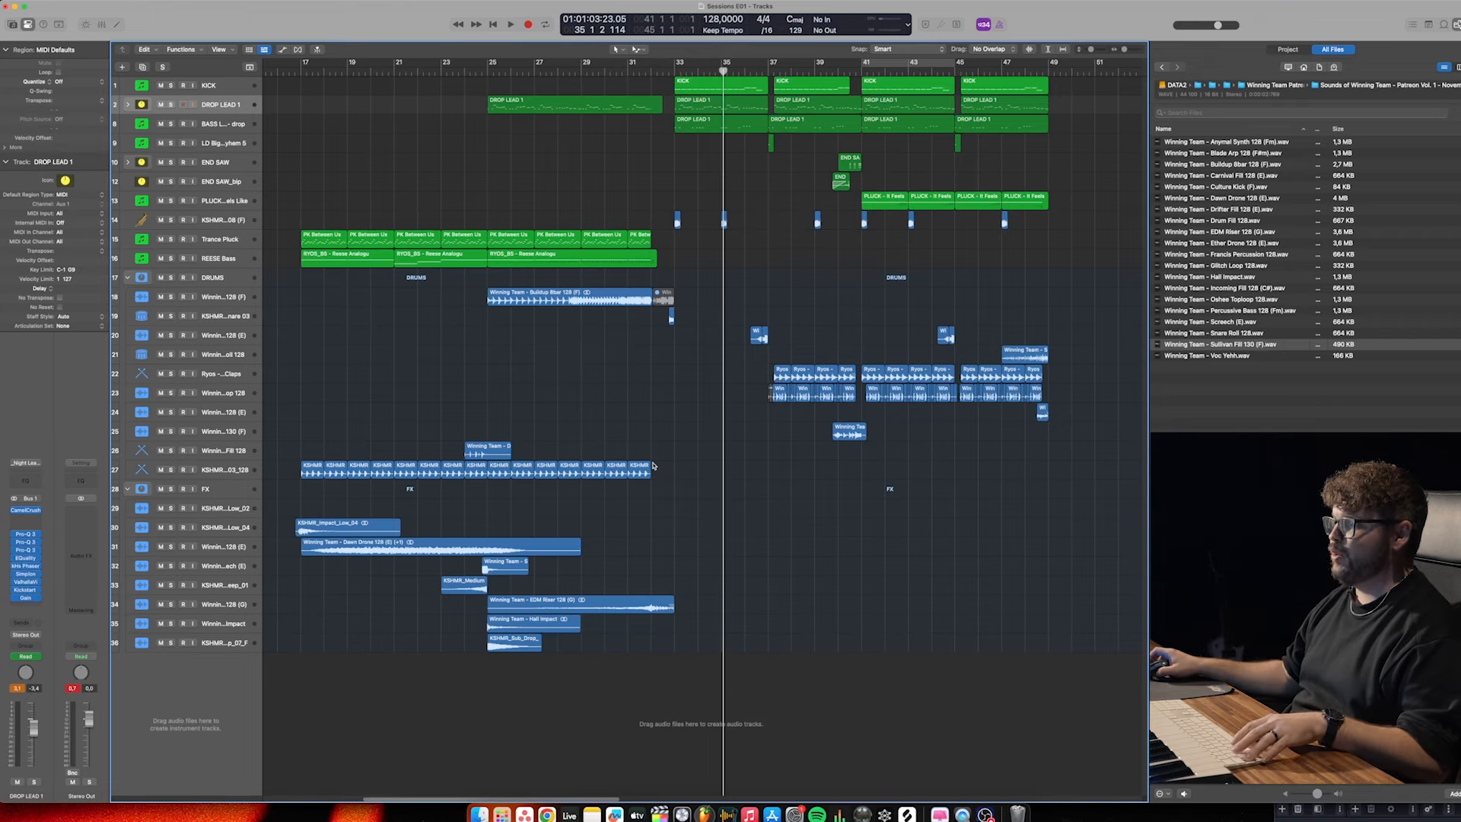
scroll(653, 466, "left", 3)
scroll(652, 469, "right", 1)
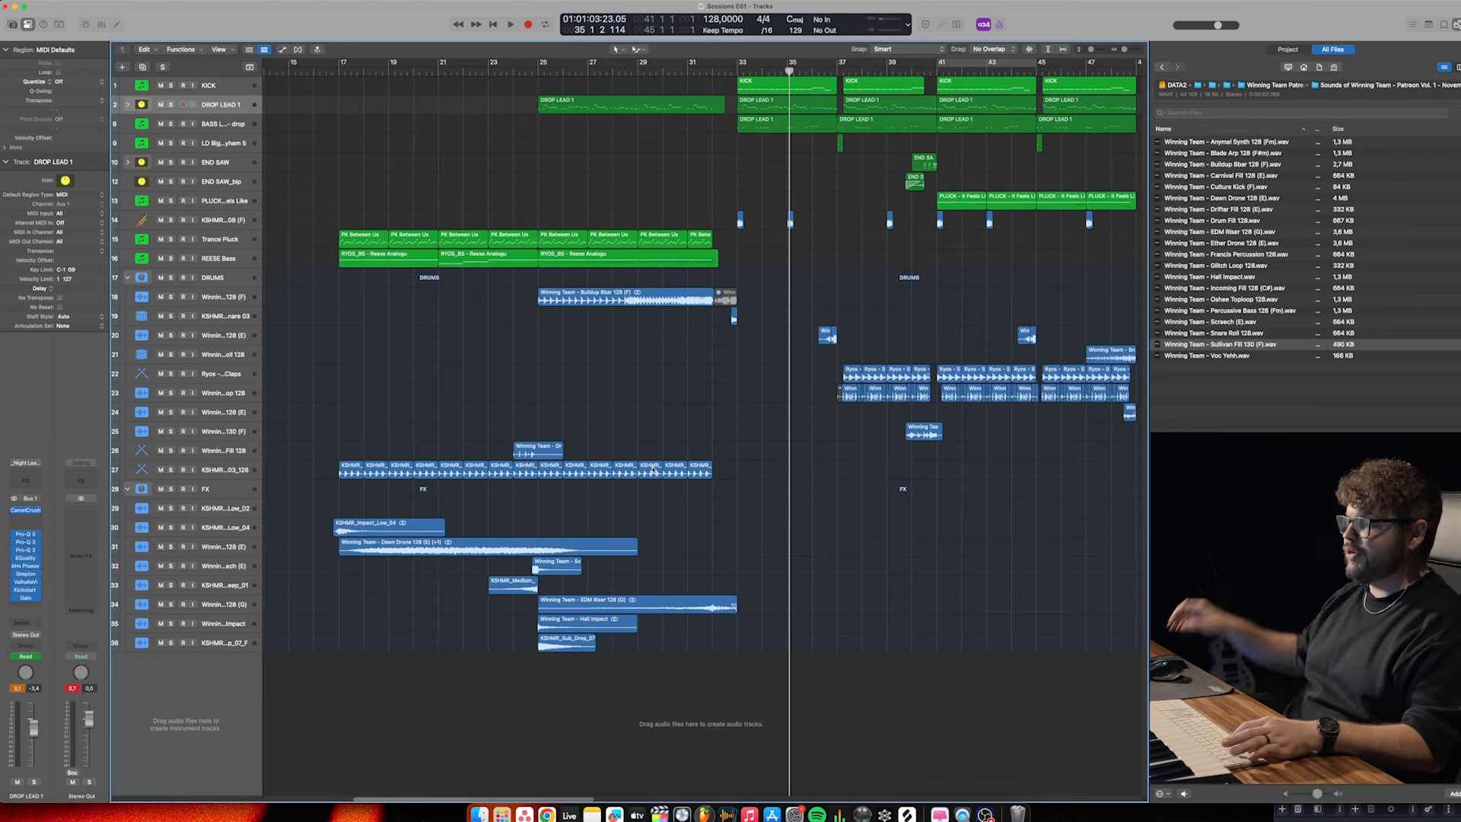
scroll(671, 442, "right", 1)
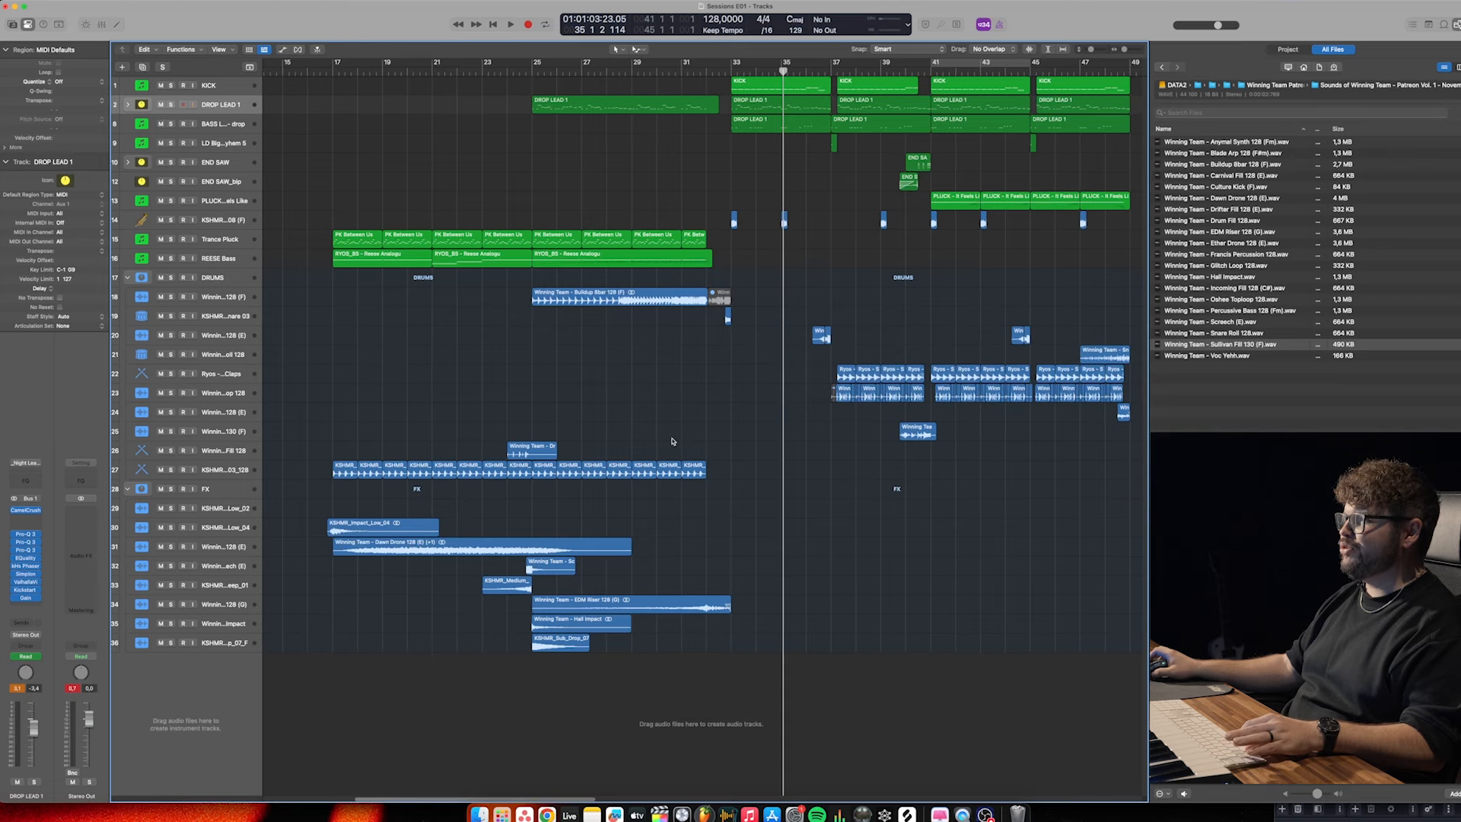
Place the playhead just before bar 17, at the start of the buildup
scroll(671, 441, "right", 1)
scroll(671, 439, "down", 1)
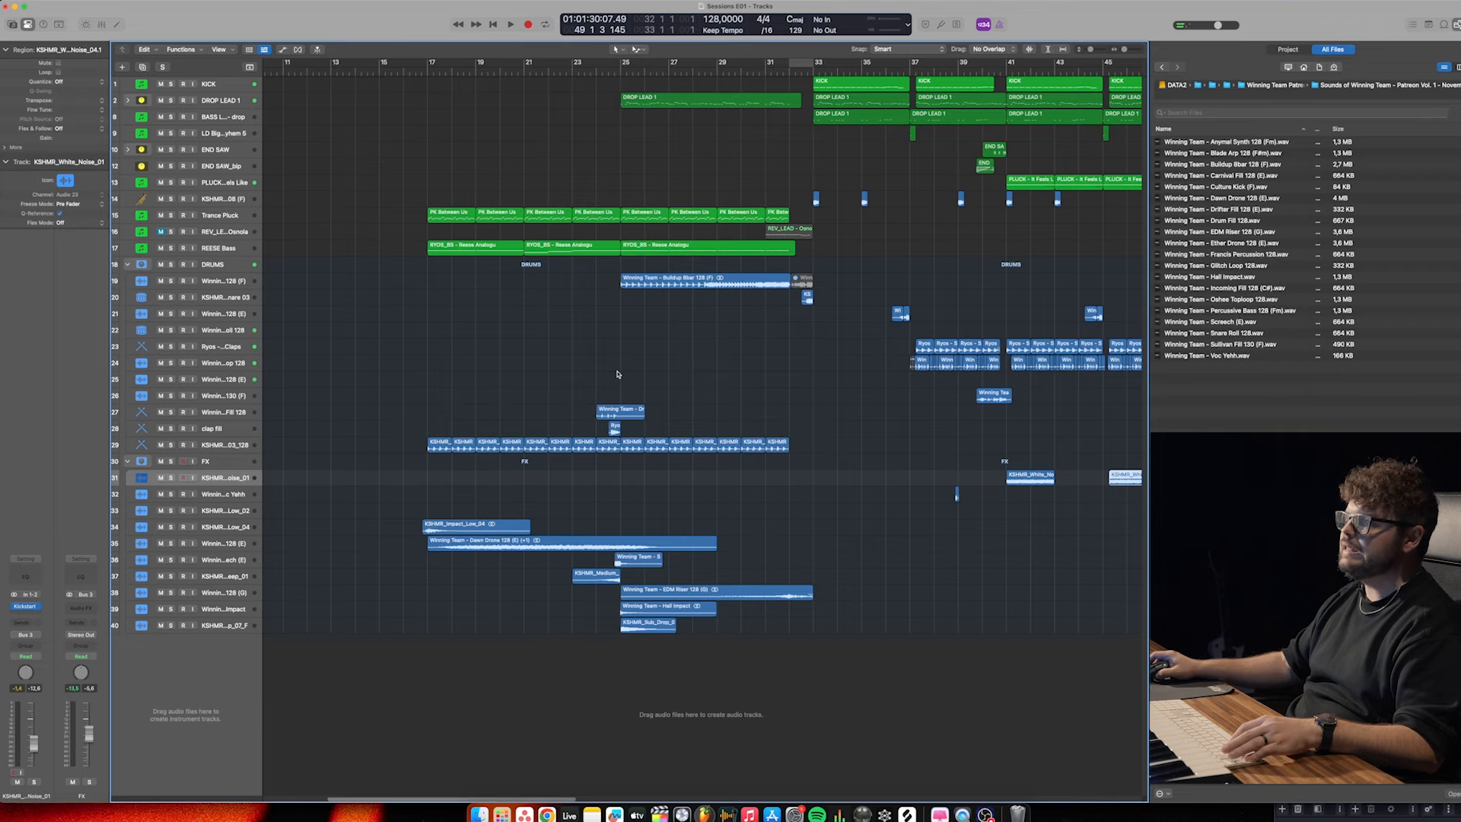
scroll(380, 315, "right", 3)
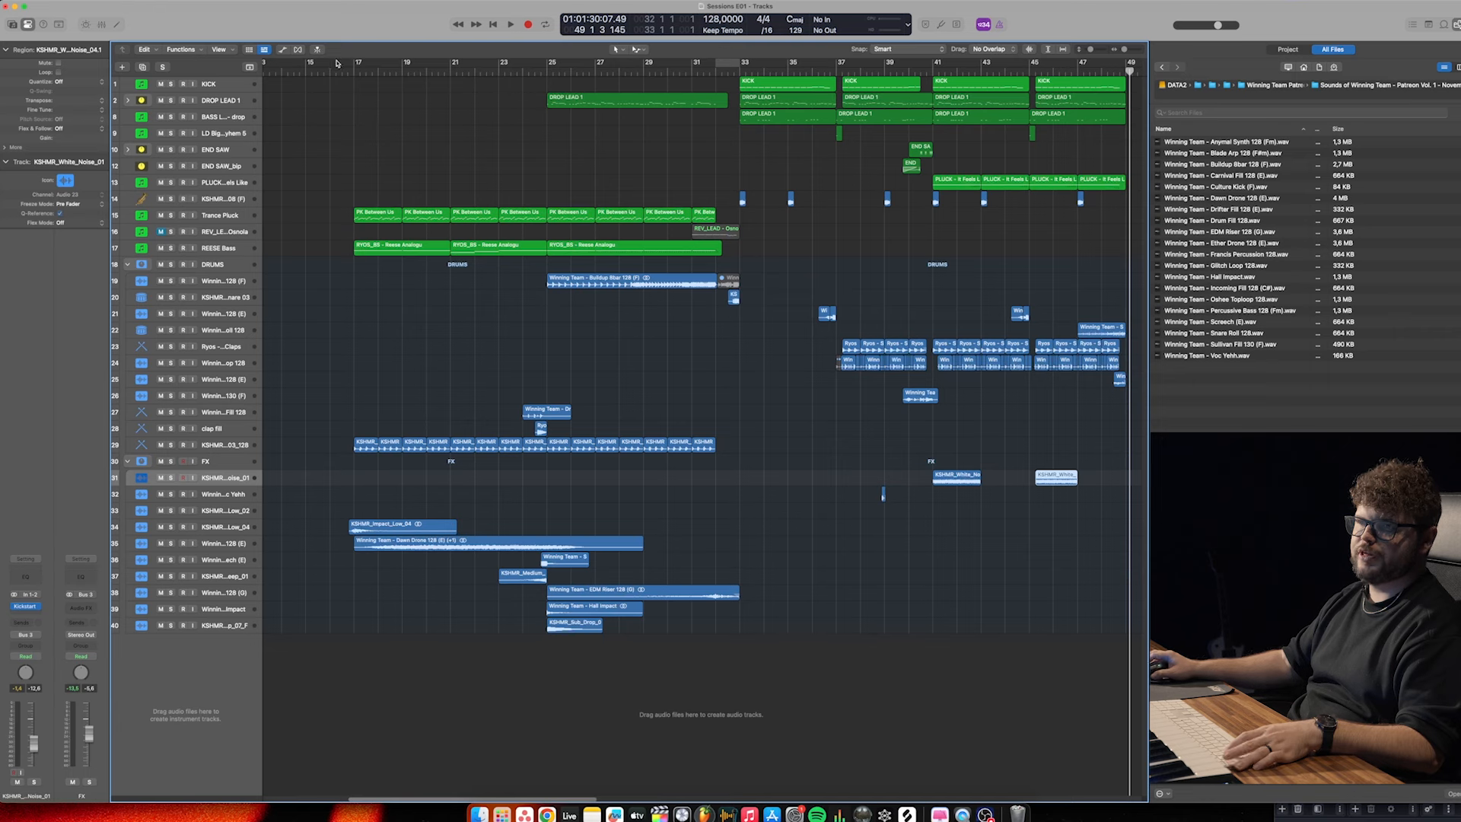
left_click(345, 73)
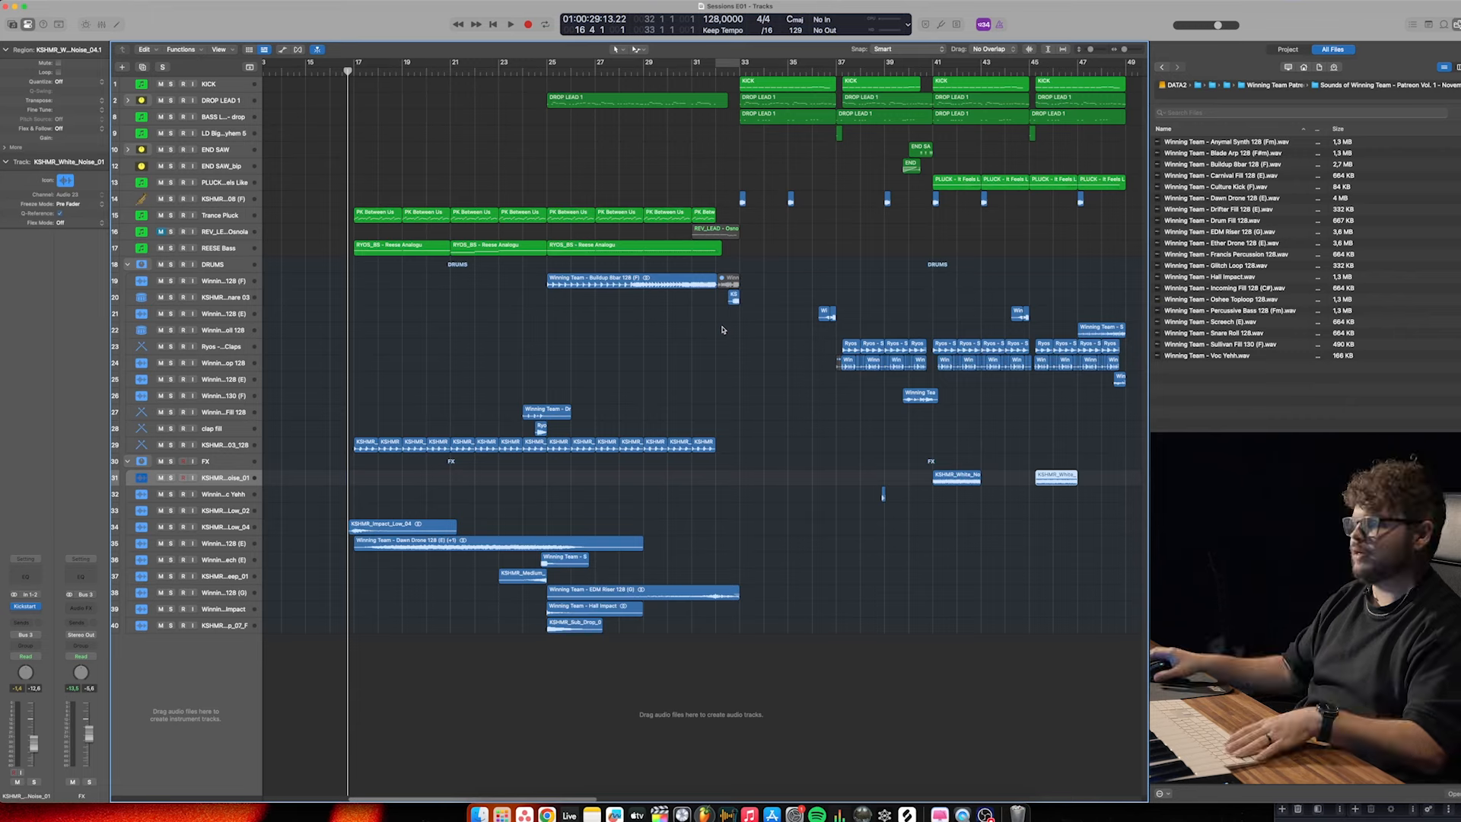
Look over the arrangement from the buildup at bar 17 to the end of the drop at bar 49
scroll(715, 349, "down", 3)
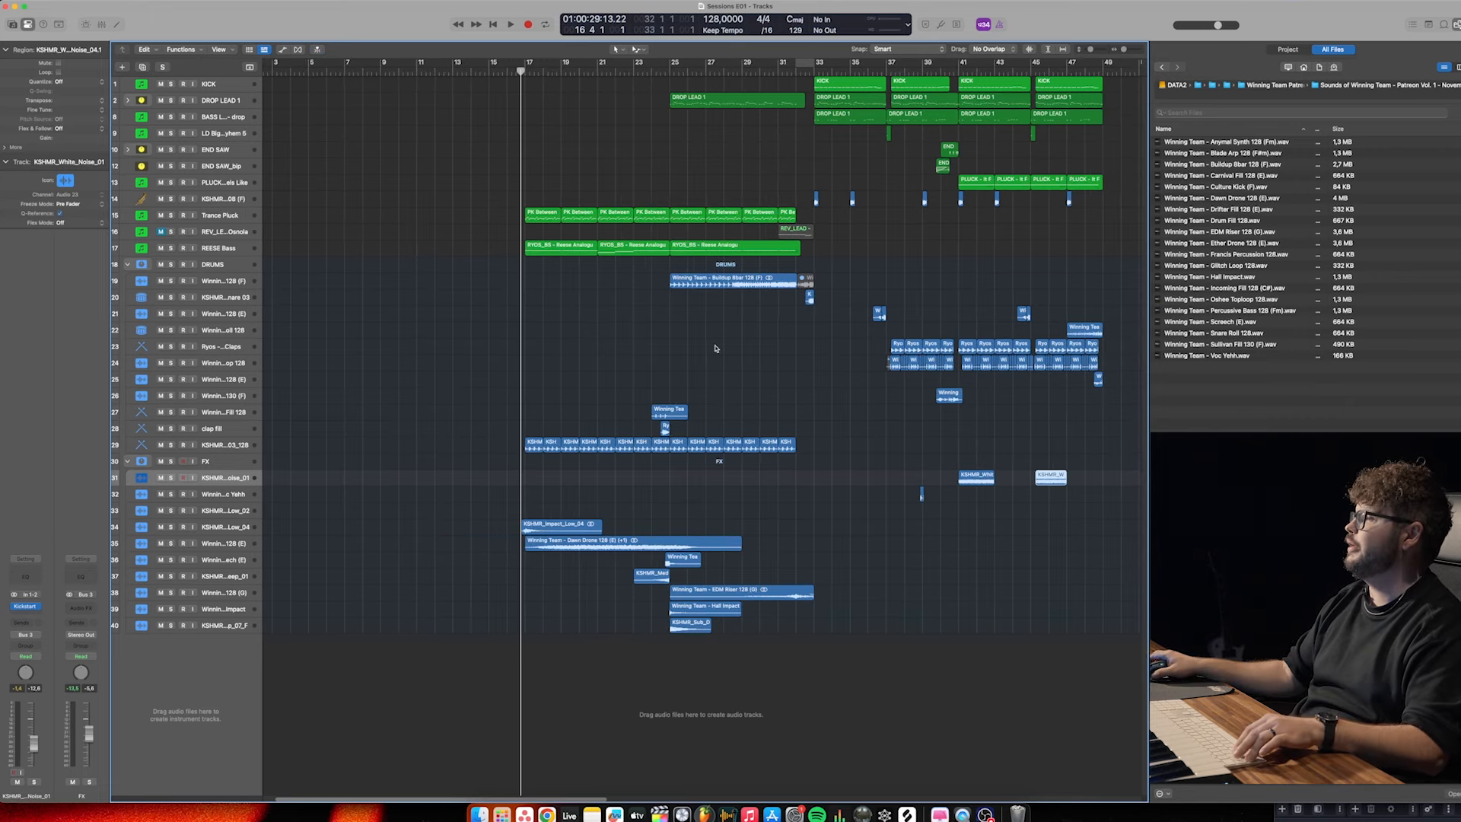
scroll(715, 348, "right", 3)
scroll(715, 348, "up", 1)
scroll(716, 348, "right", 5)
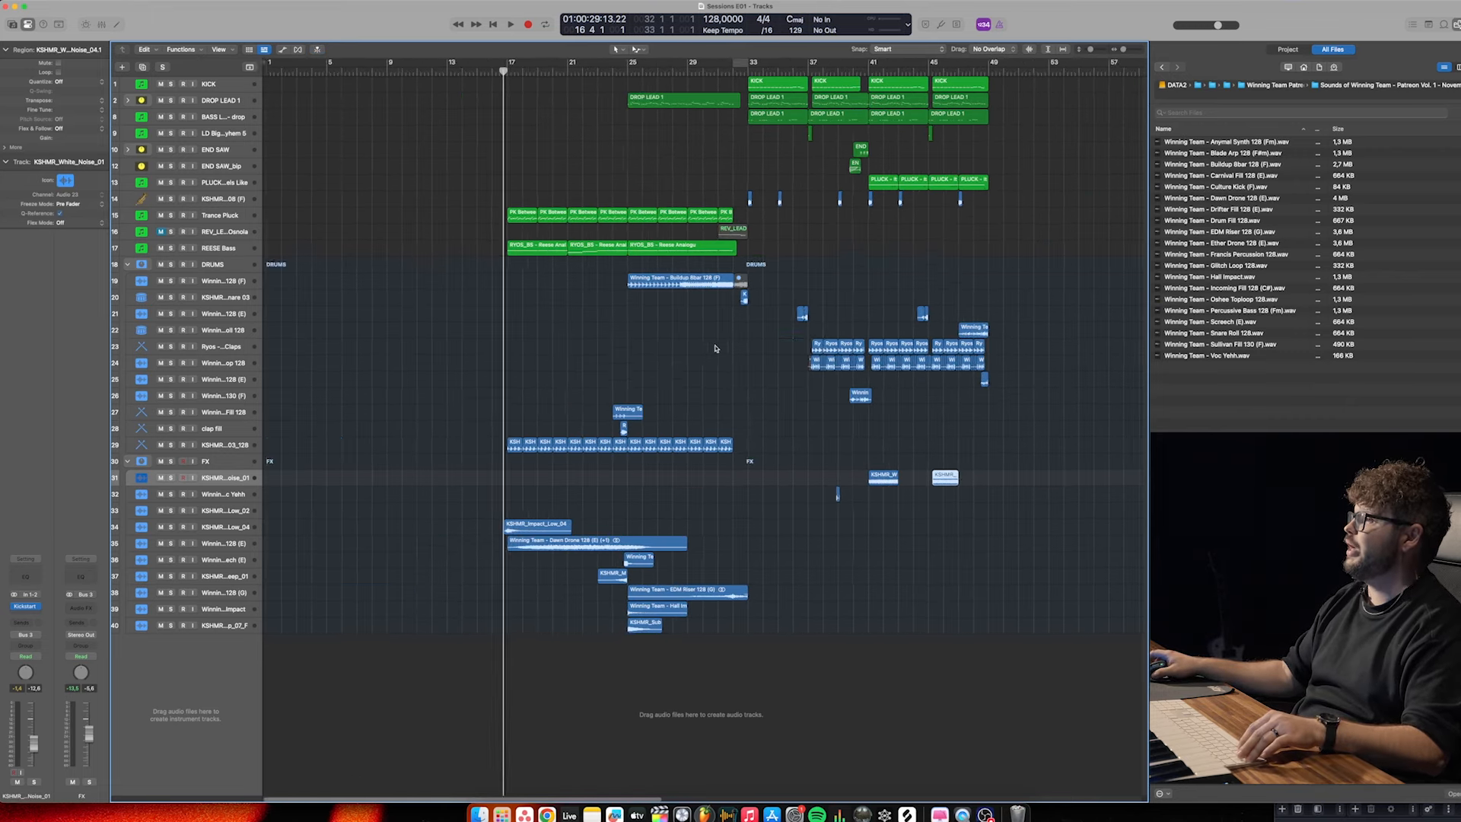
scroll(767, 370, "left", 5)
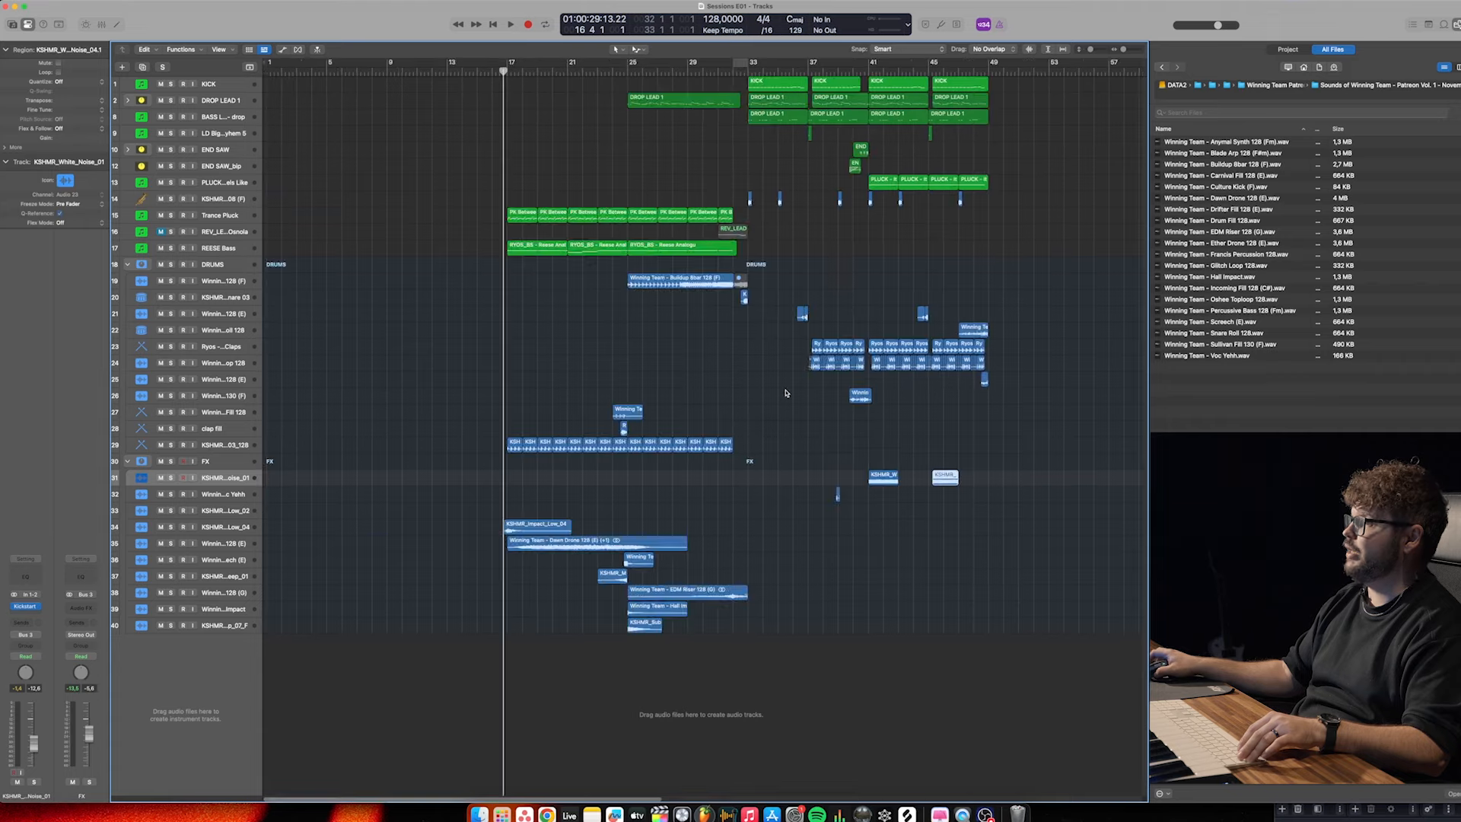
scroll(785, 393, "up", 3)
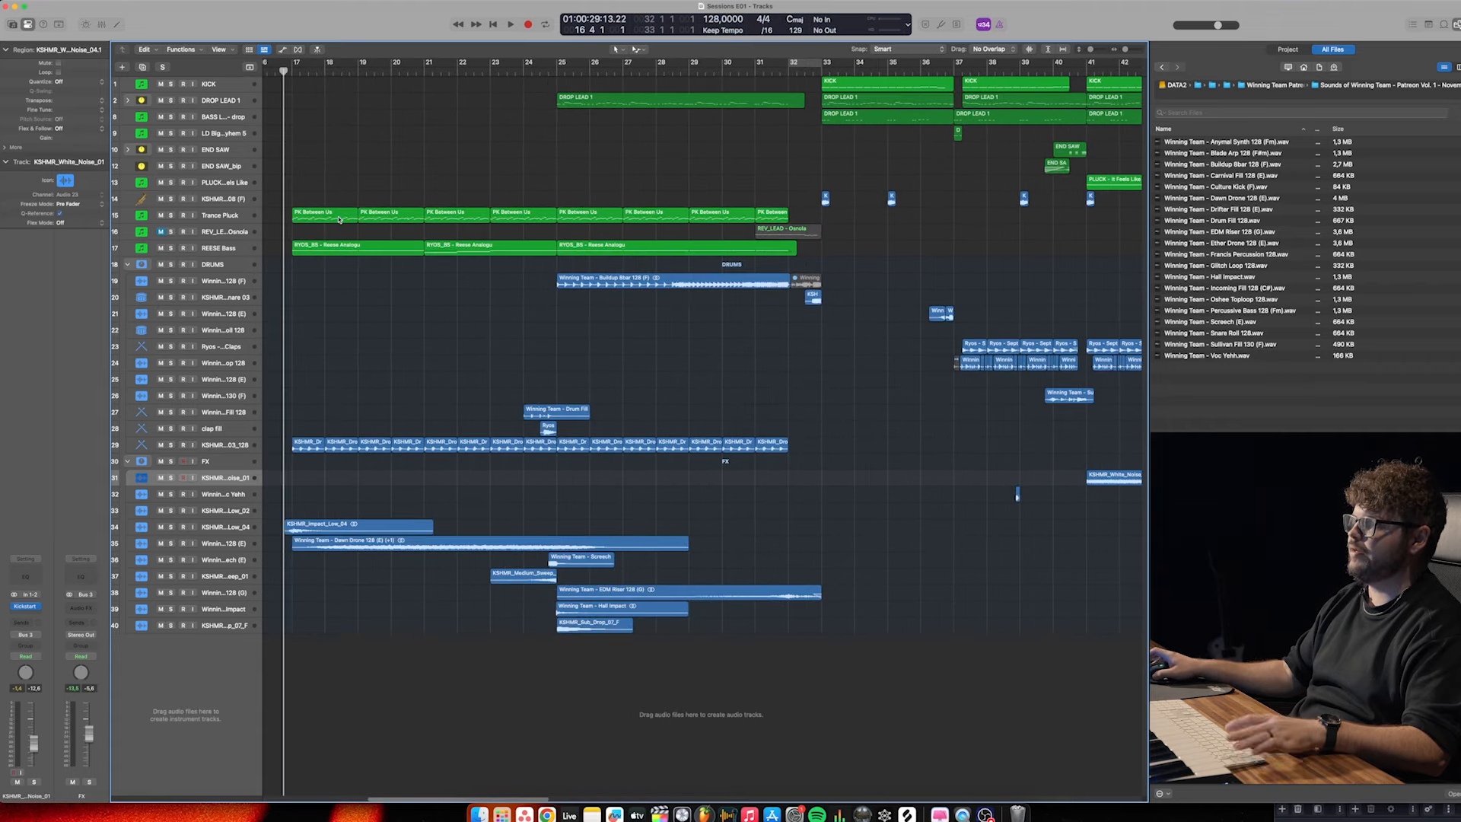
left_click(320, 221)
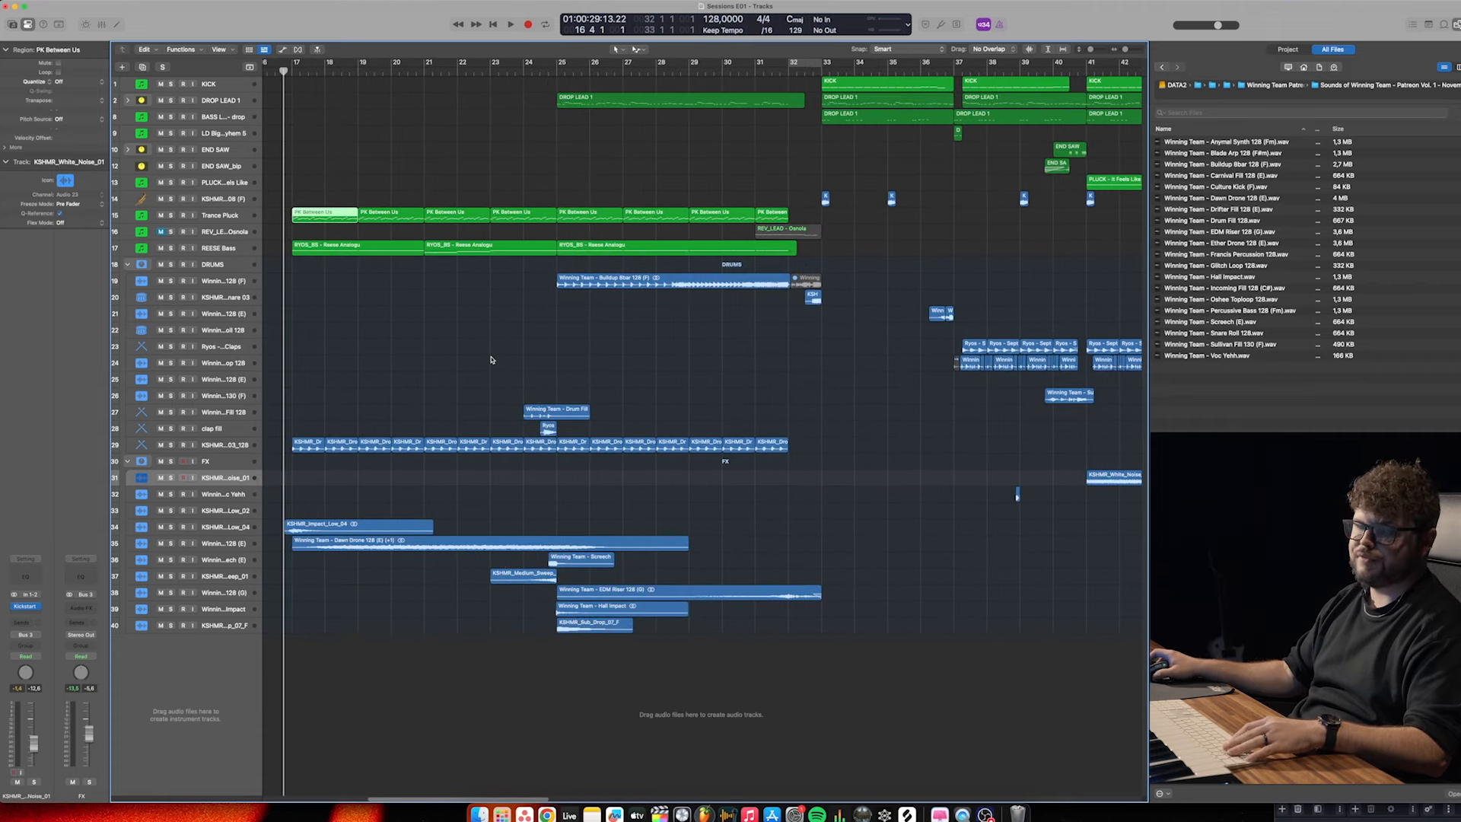
scroll(521, 367, "down", 4)
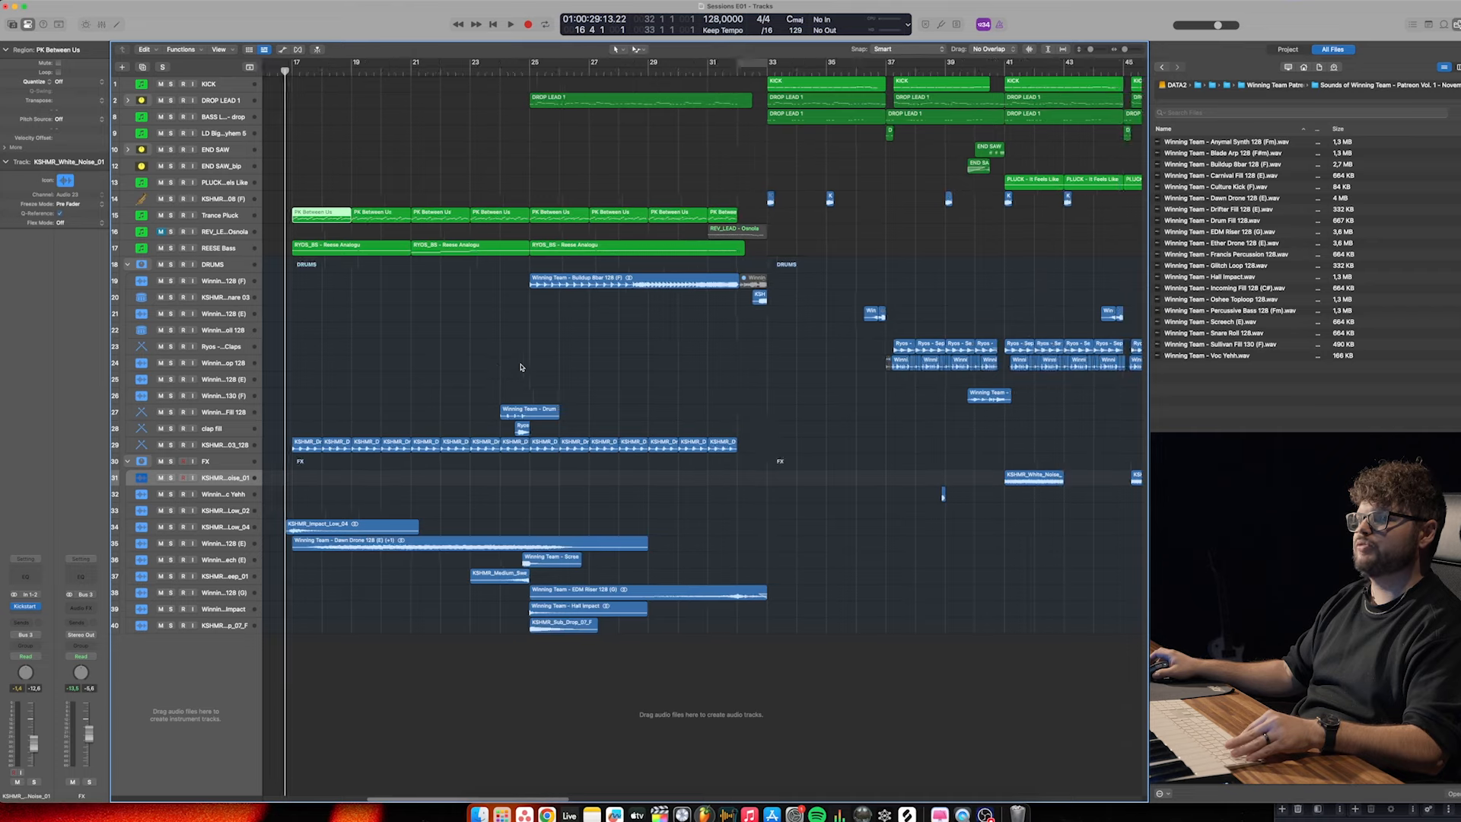
scroll(522, 367, "left", 2)
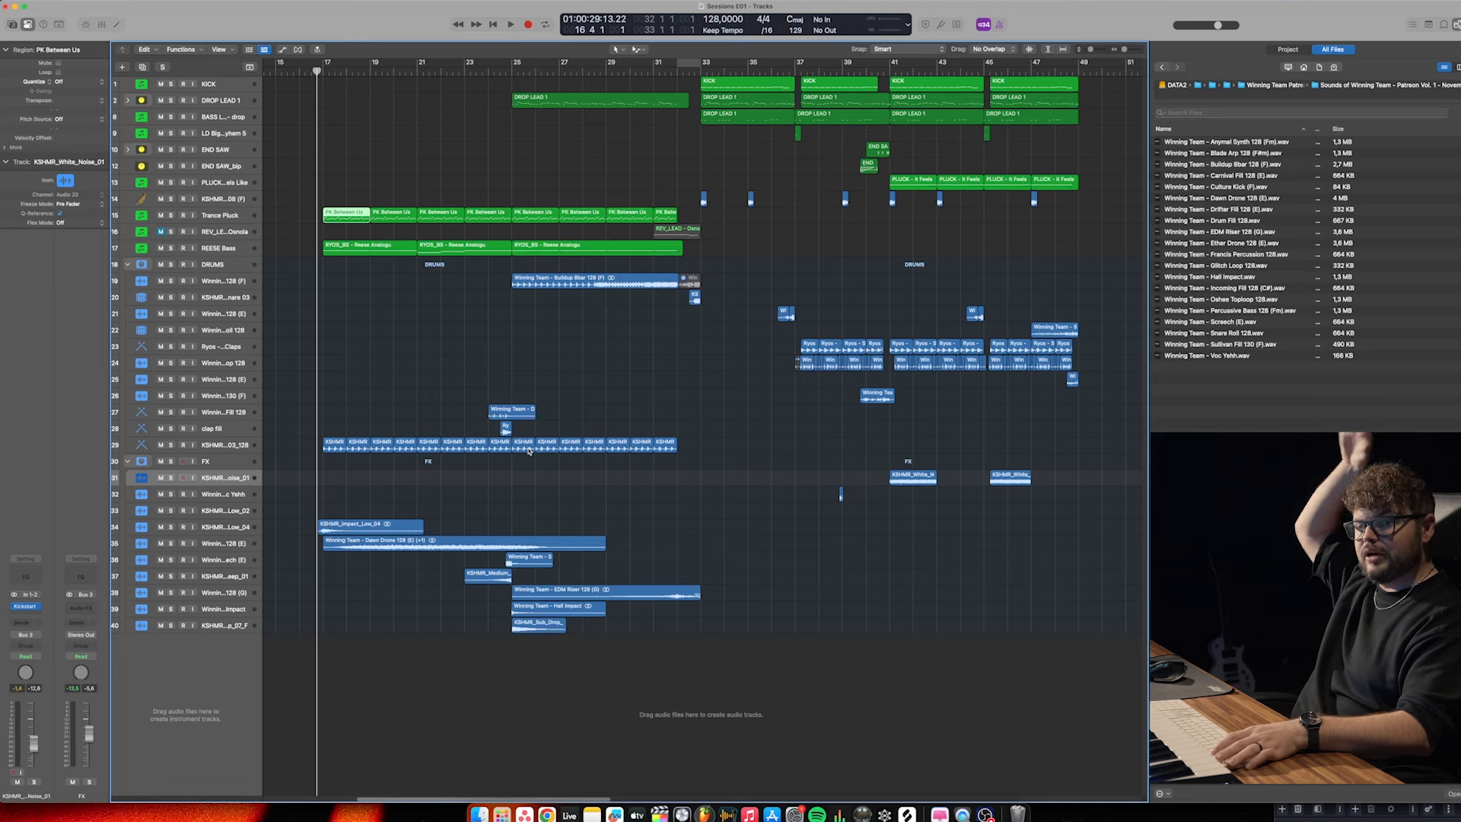
Play the buildup from just before bar 17 and select the Trance Pluck track, briefly showing the track automation
key("space")
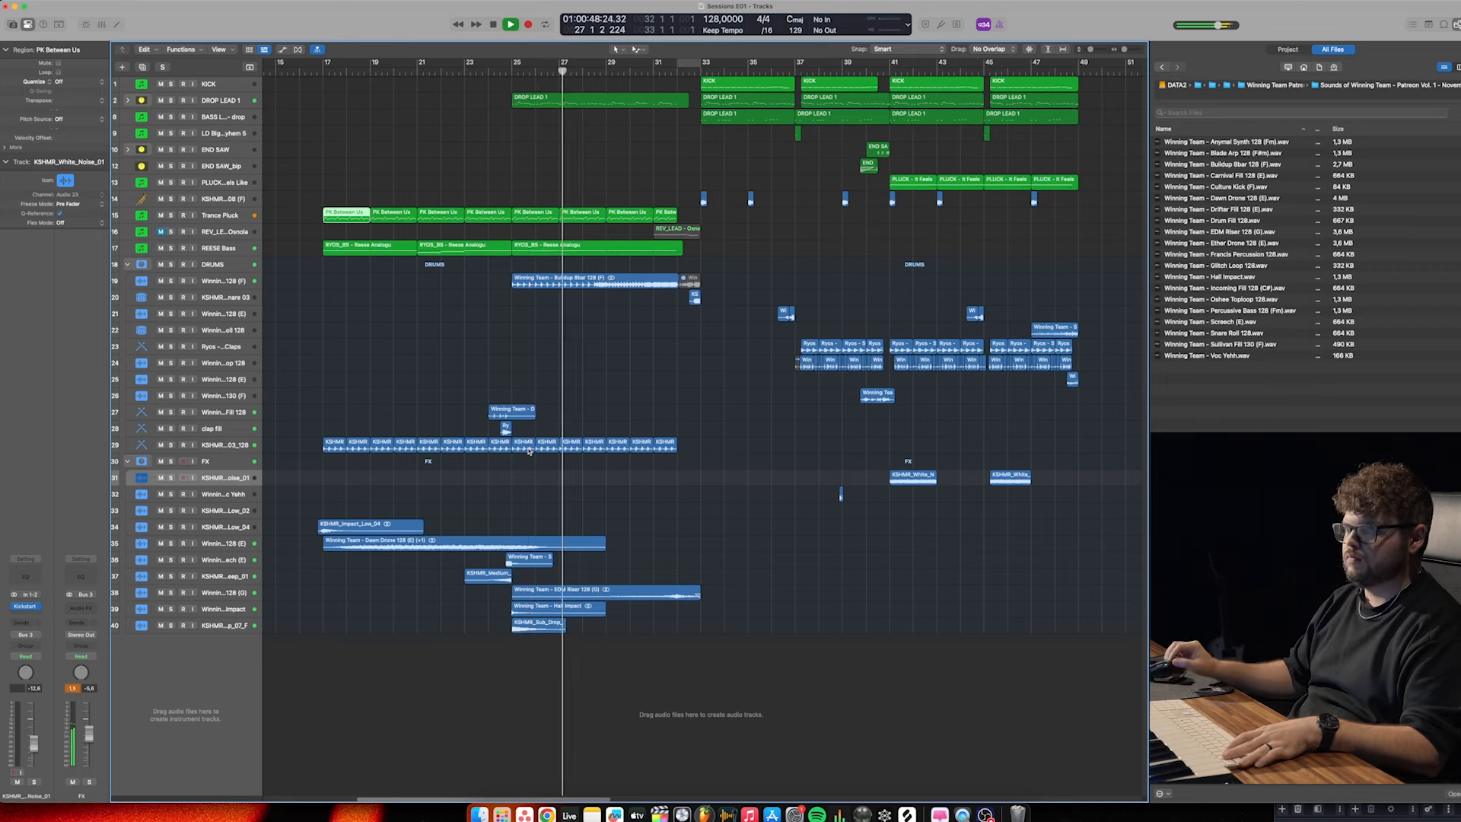
left_click(227, 215)
key("a")
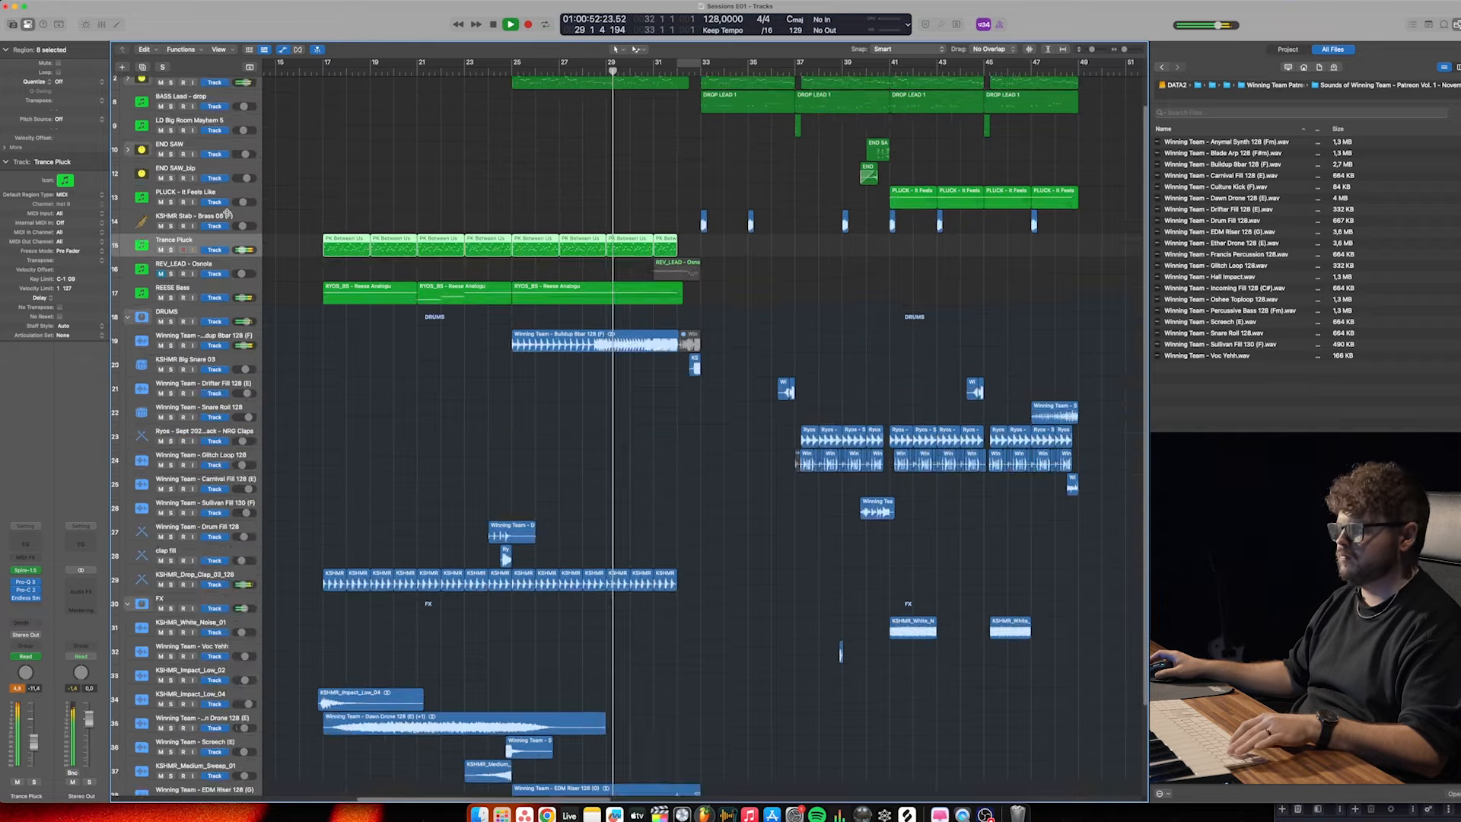
key("a")
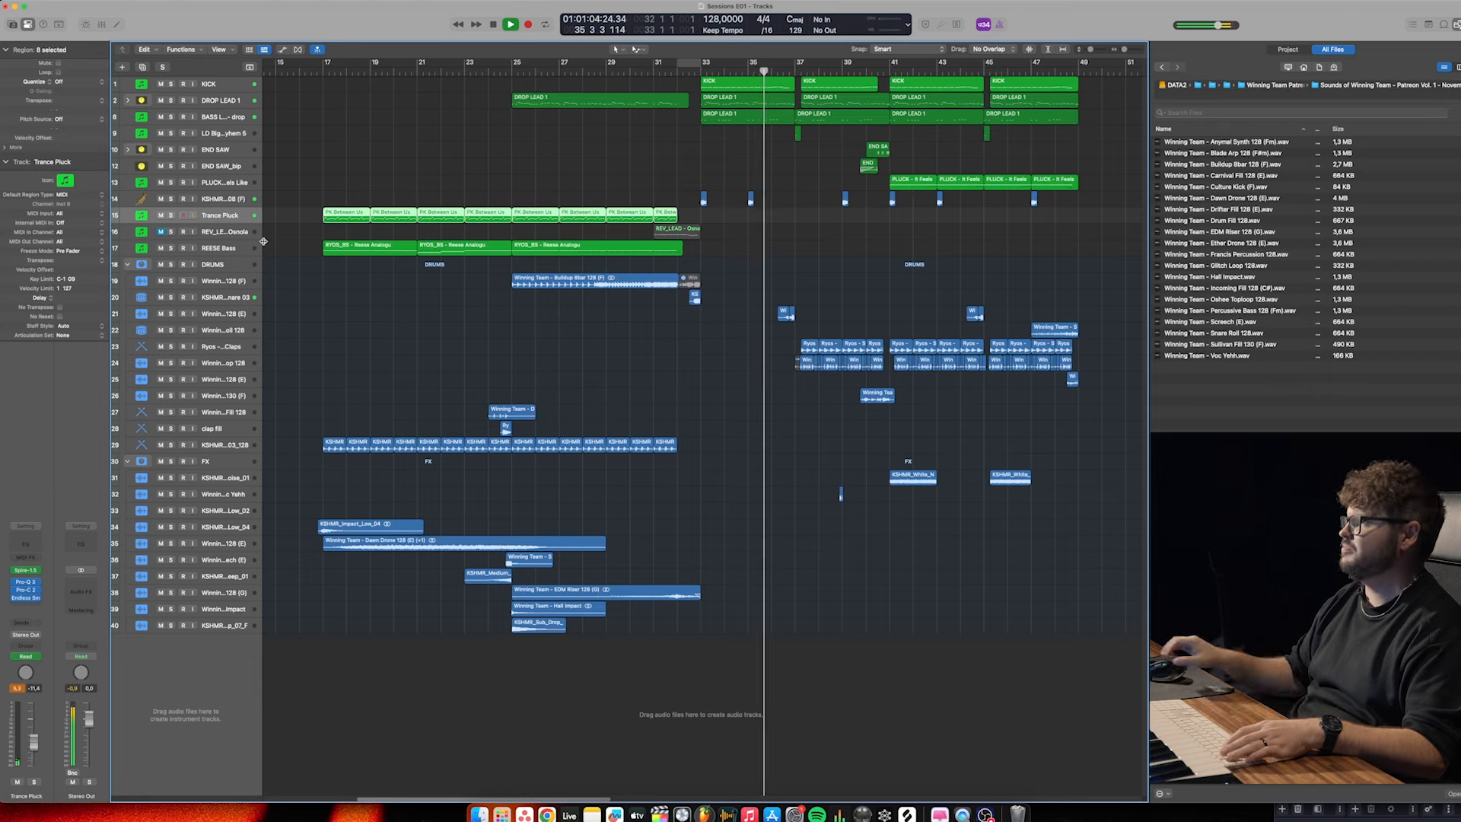
Select the BASS Lead - drop track during playback, reset the Stereo Out peak level display, and clear the region selection
left_click(219, 118)
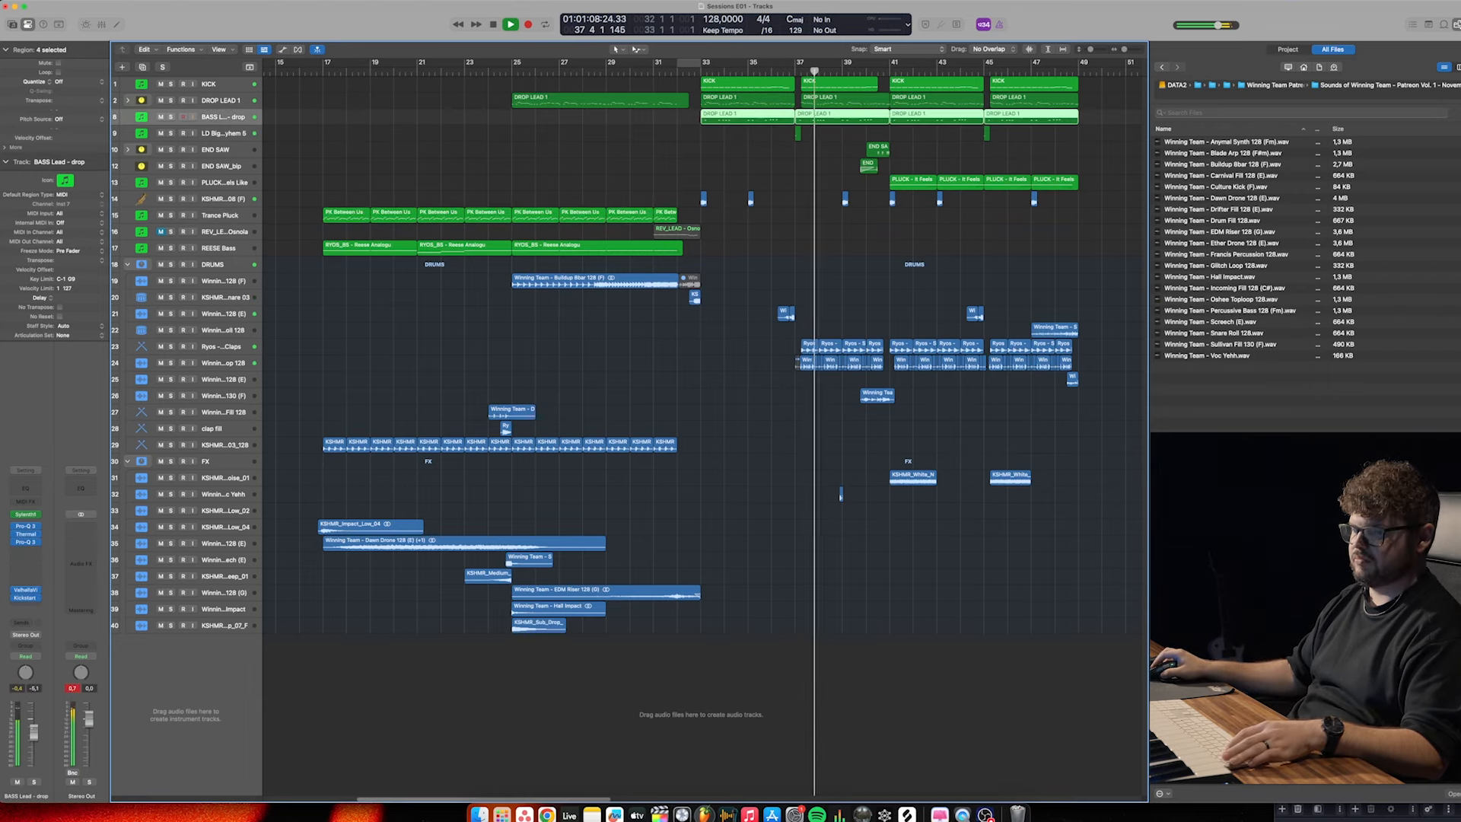
left_click(72, 689)
left_click(558, 675)
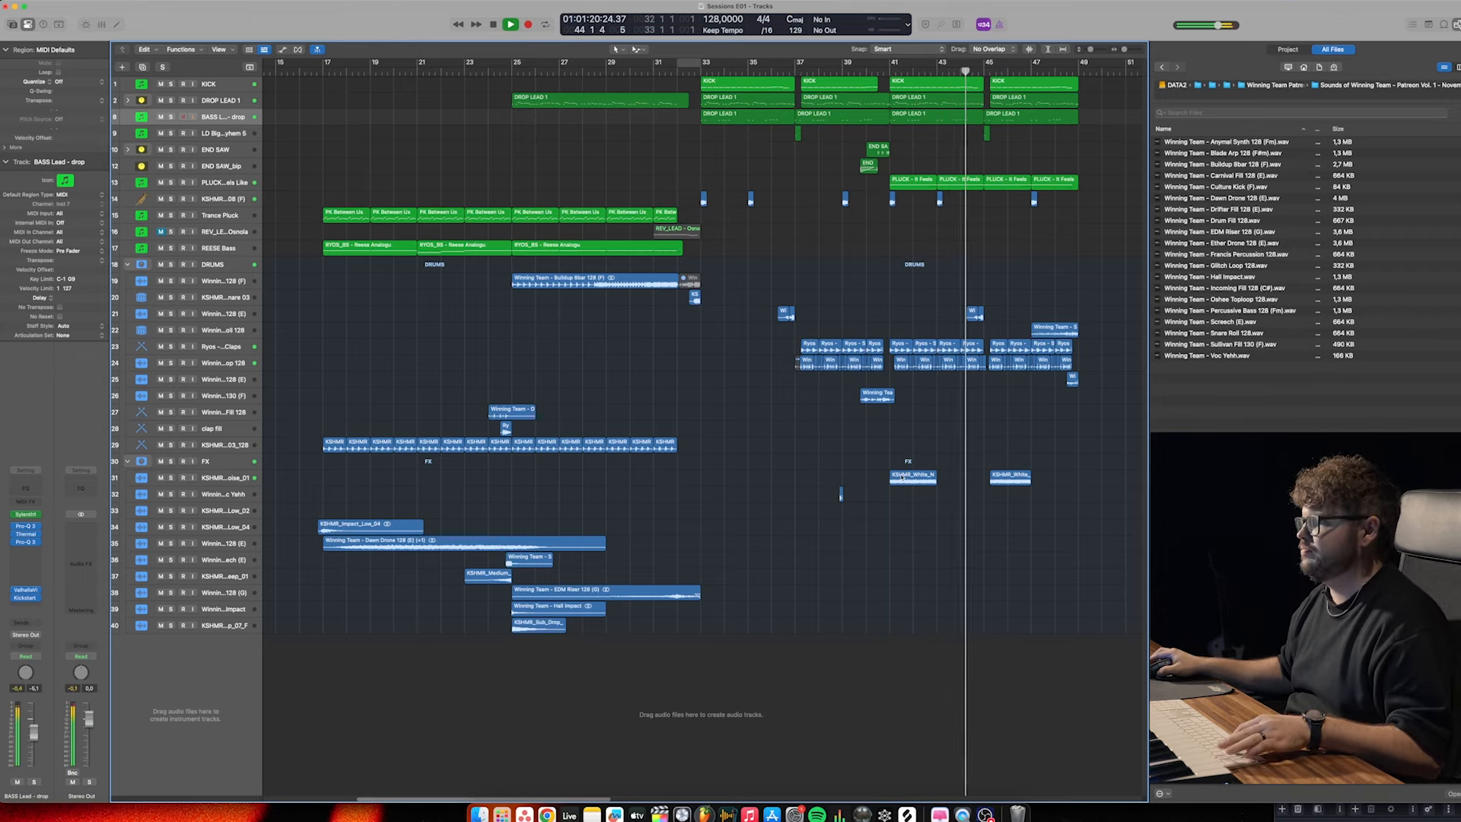
Copy the END SAW region from bar 40 to bar 48 and play the end of the drop
key("super+Right")
key("super+Right")
scroll(905, 455, "right", 3)
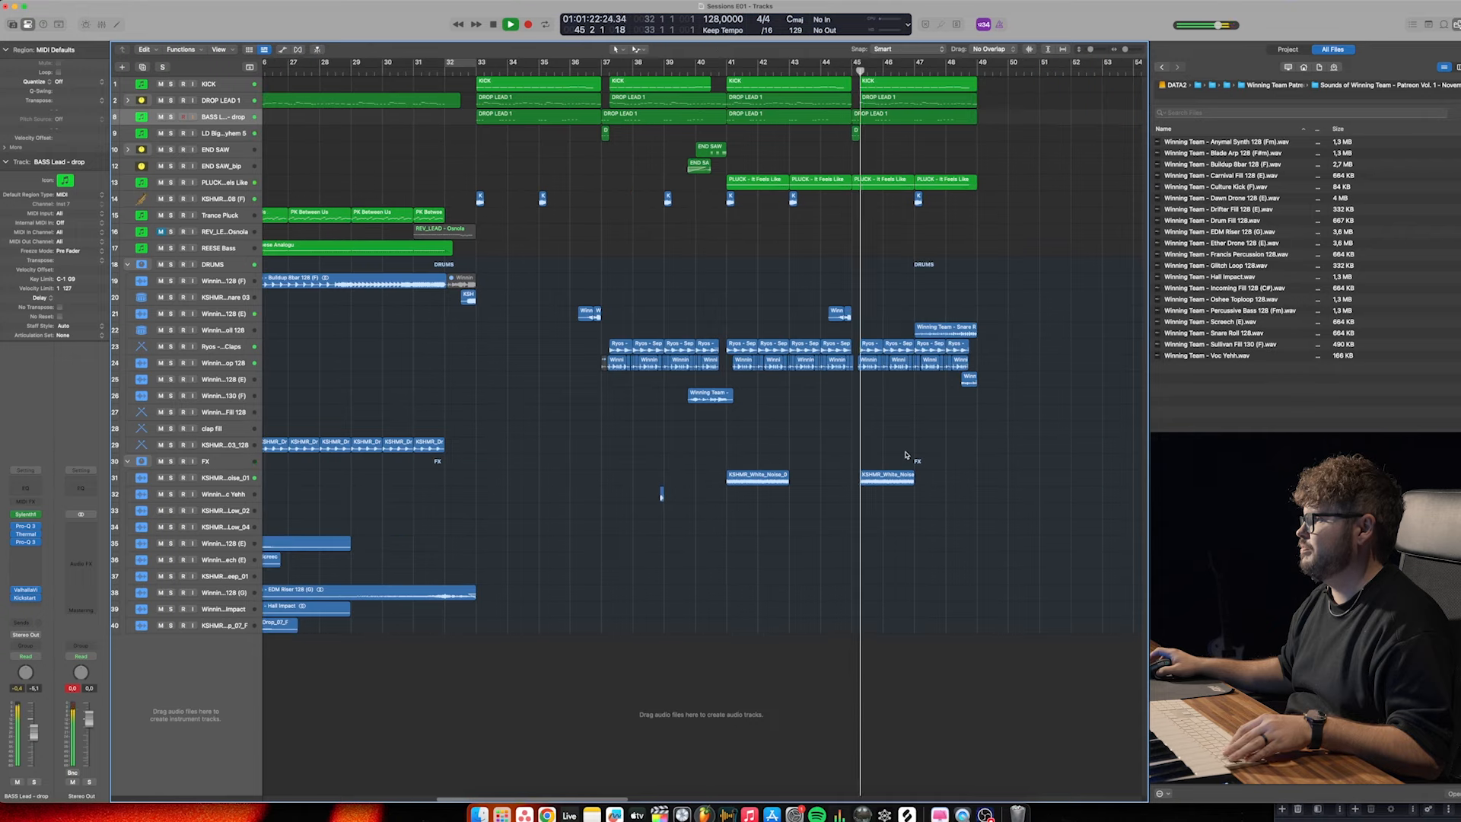
key("super+Down")
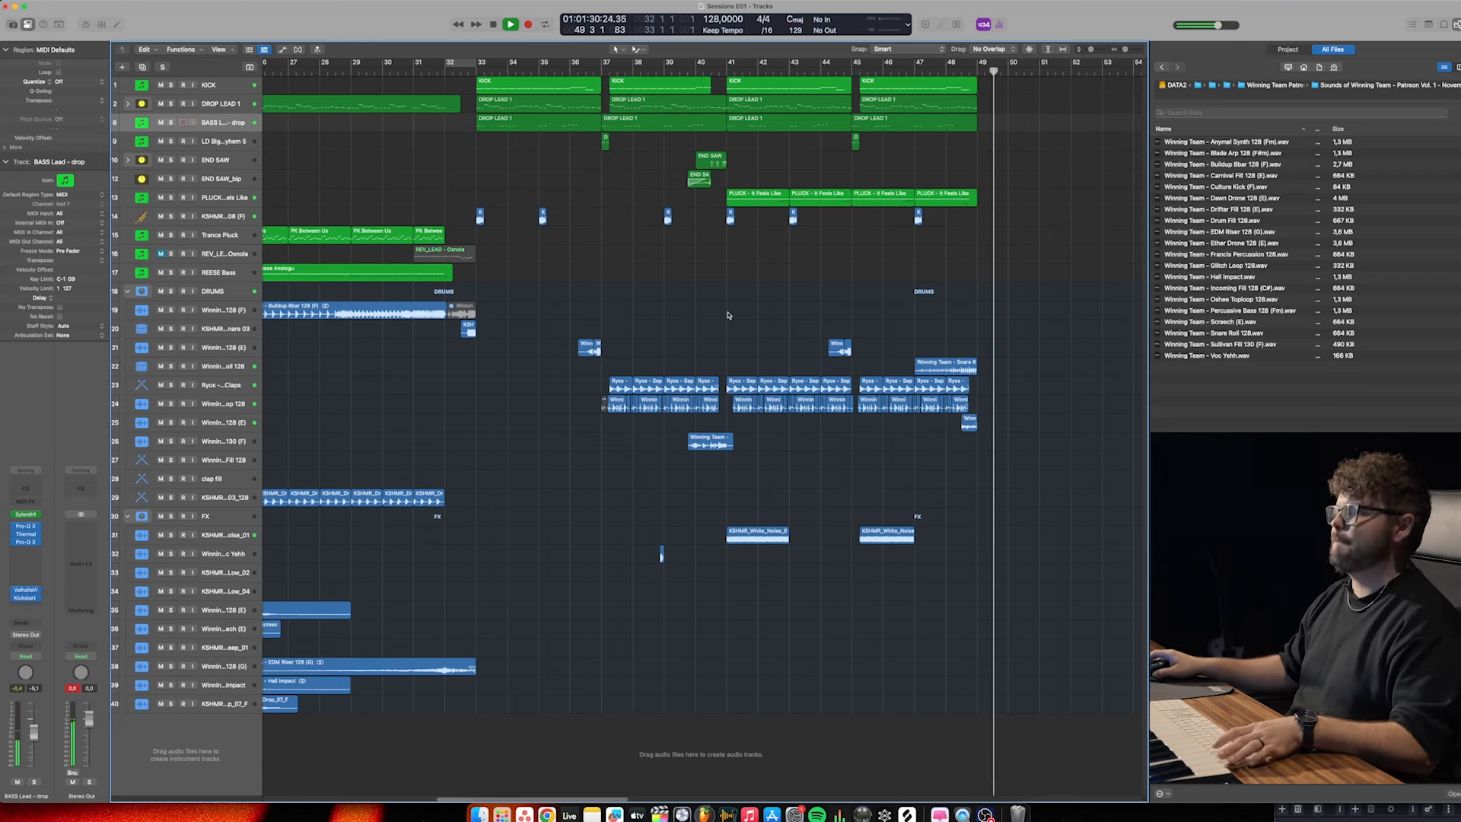
left_click_drag(713, 156, 959, 163)
left_click(941, 71)
key("space")
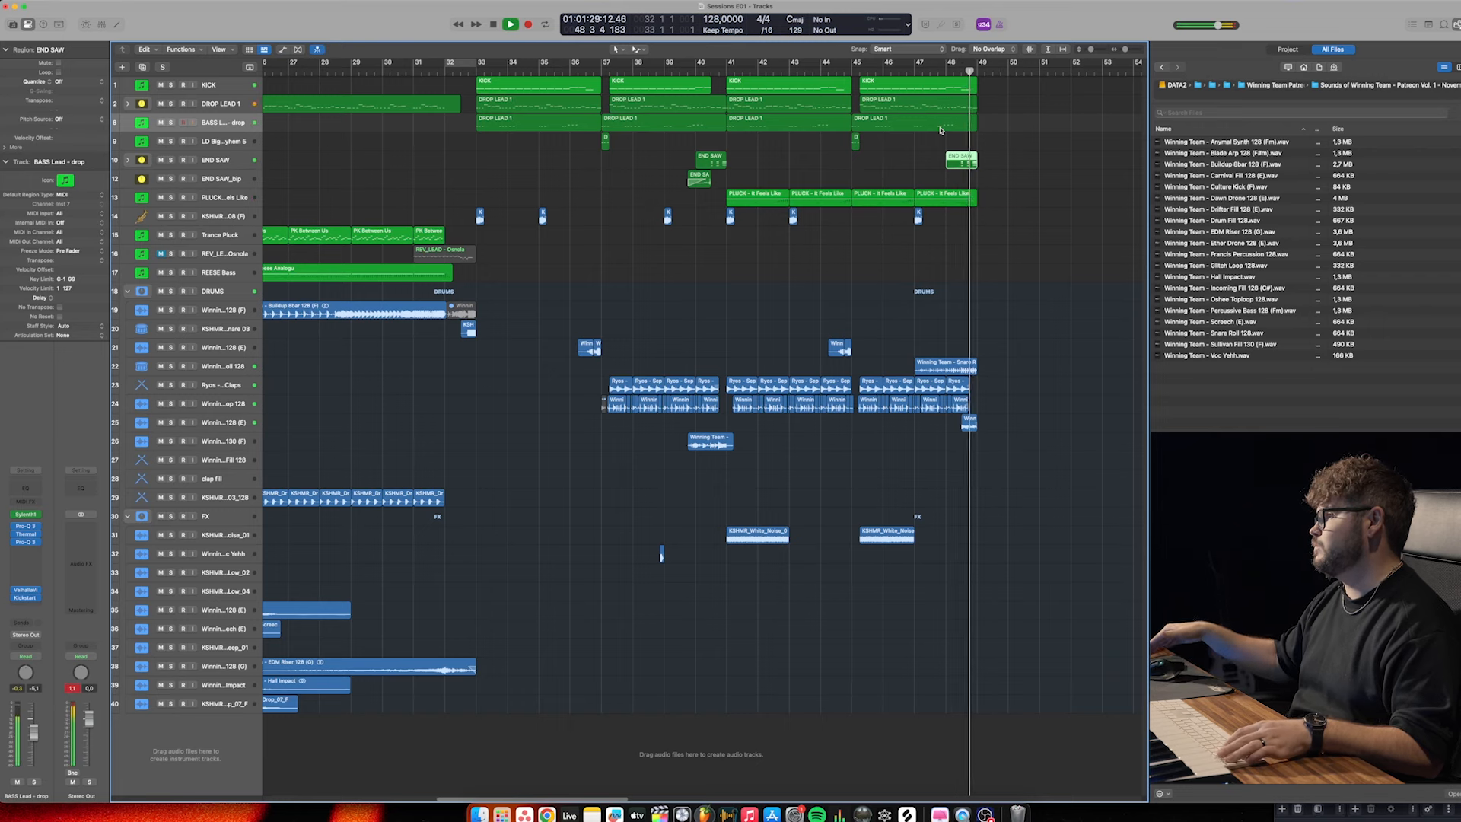
key("space")
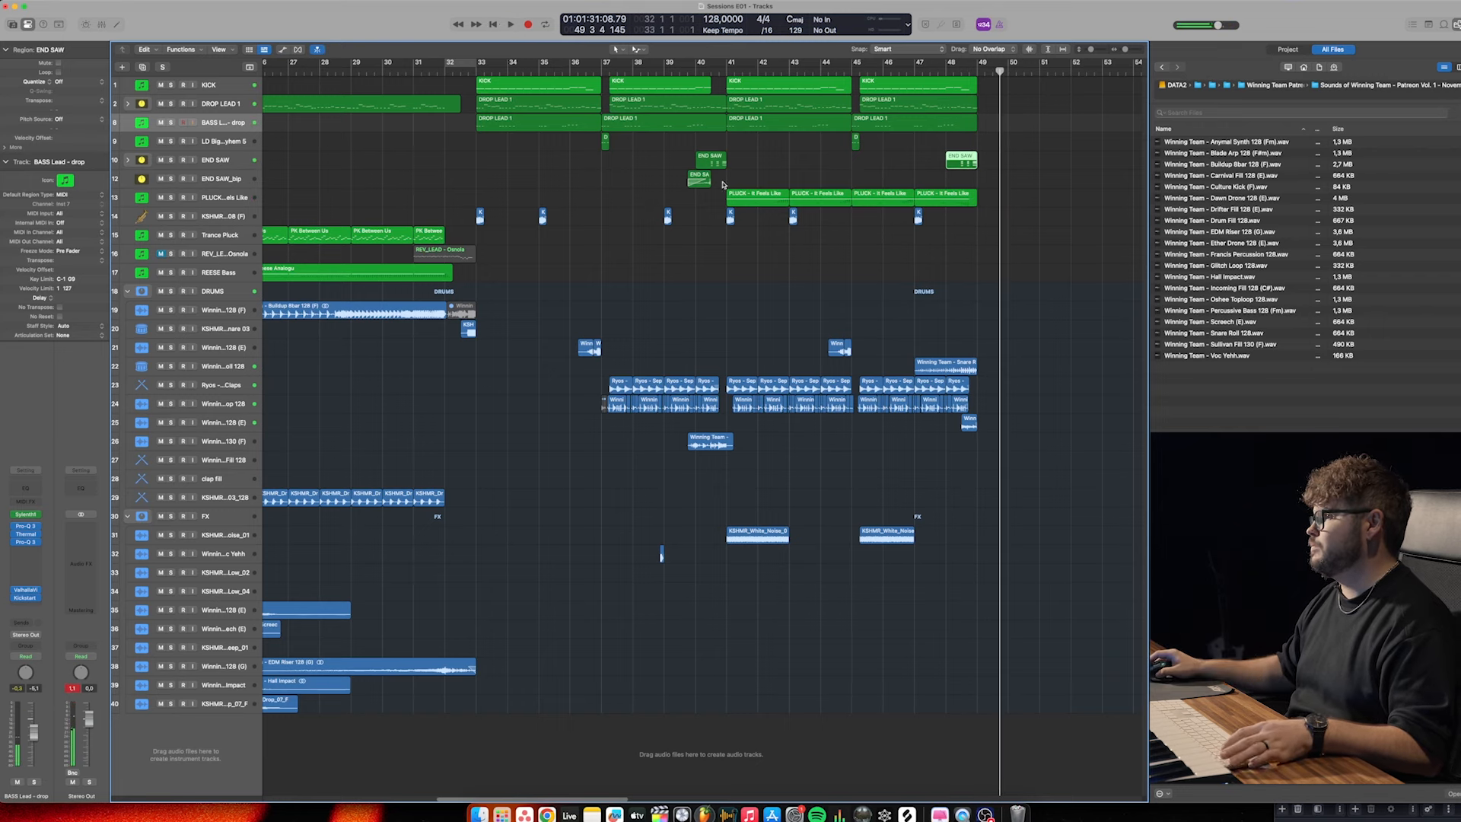
Copy the END SAW_bip region from just before bar 40 to just before bar 48
left_click_drag(705, 188, 957, 184)
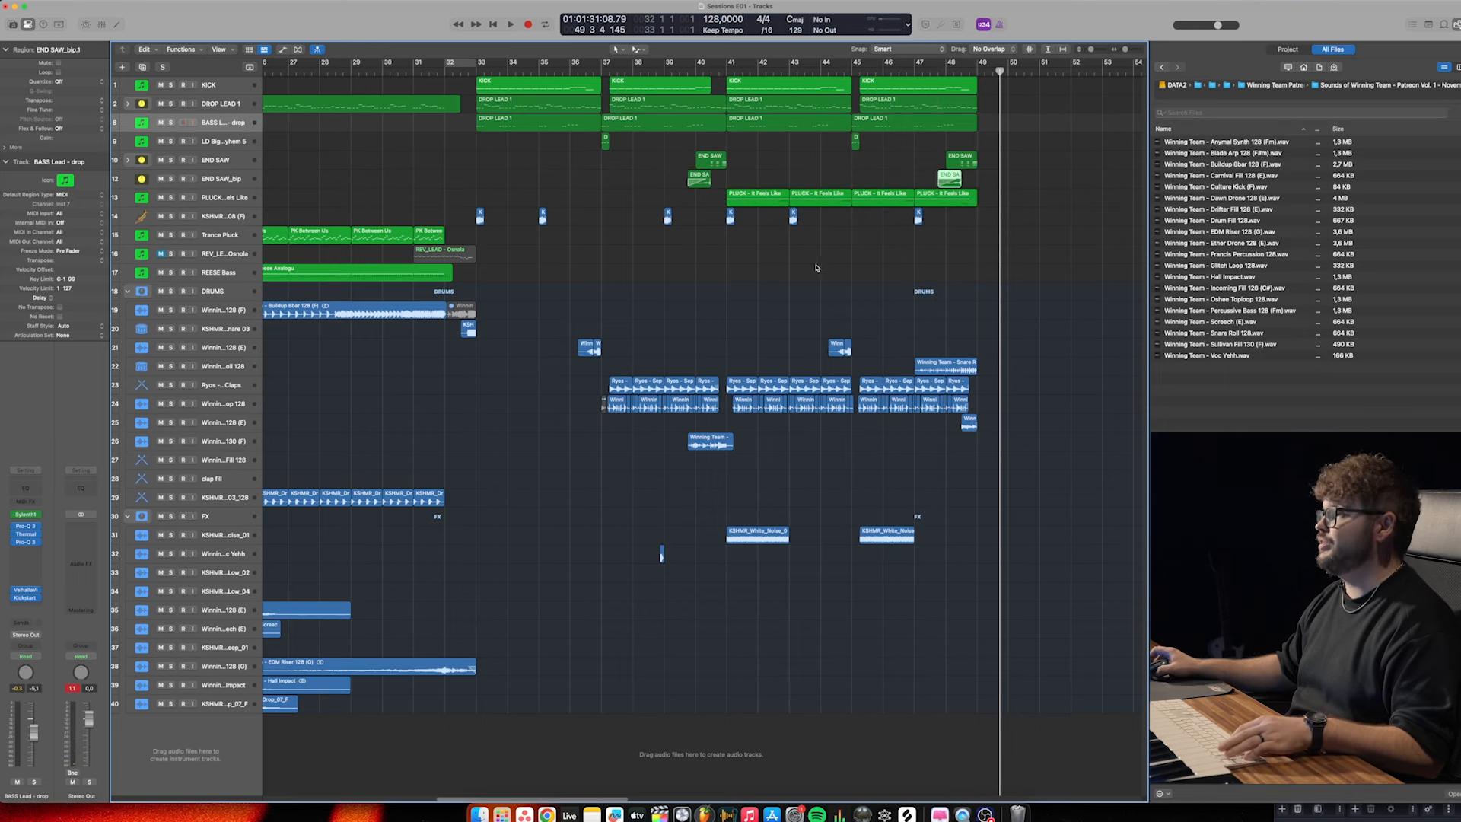
scroll(816, 268, "left", 1)
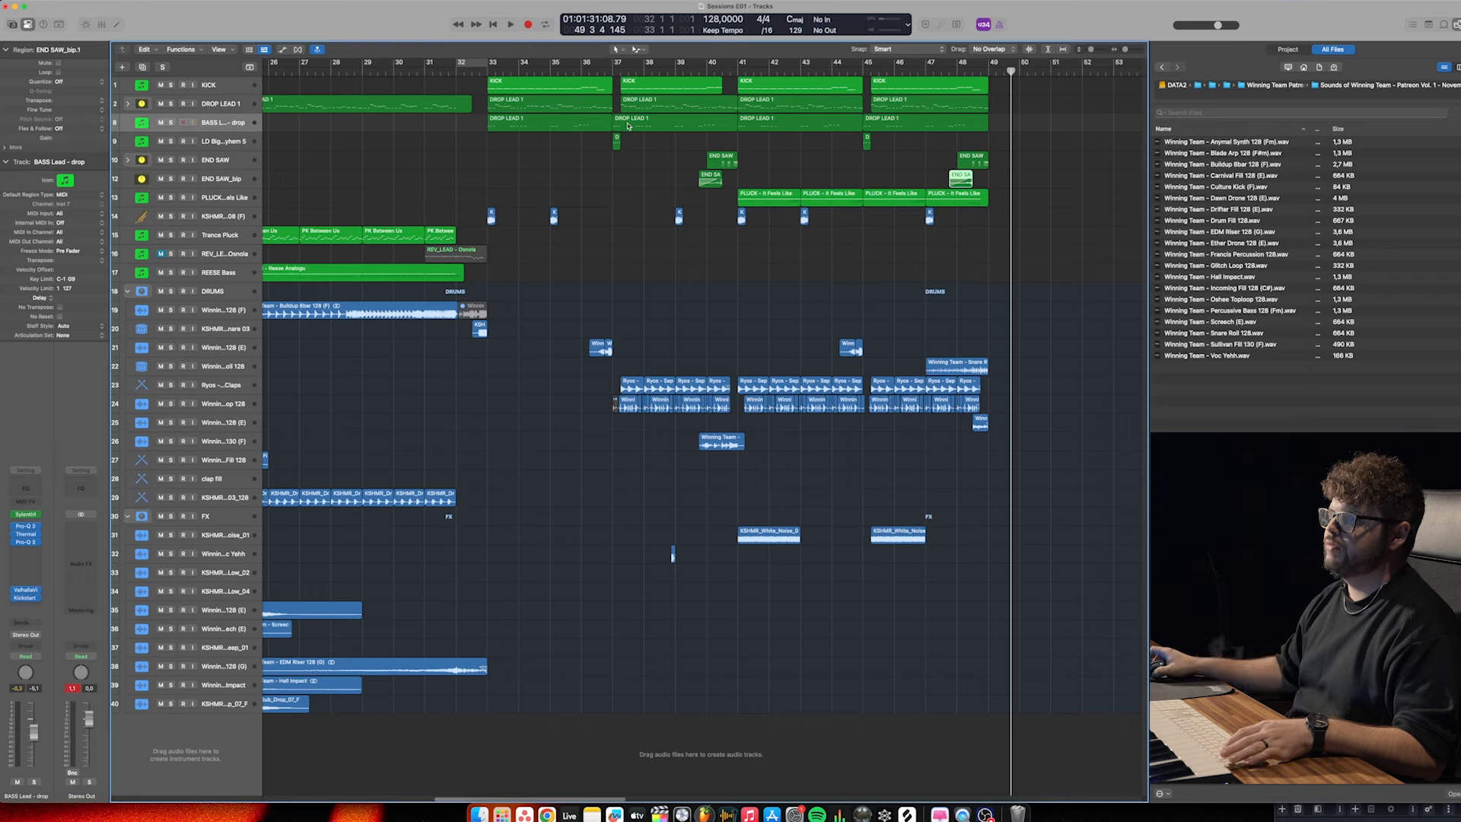
key("super+Left")
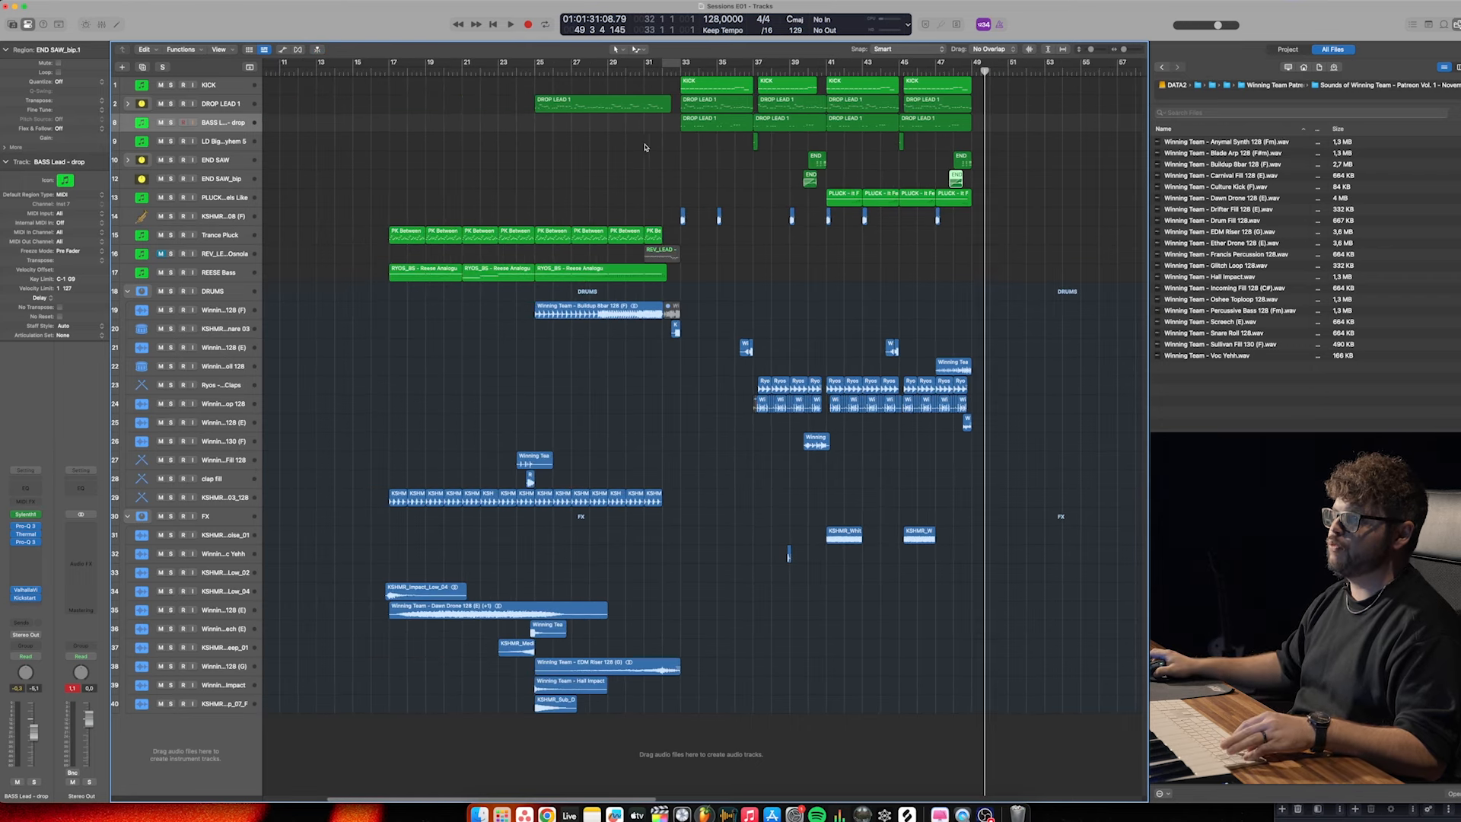
key("super+Up")
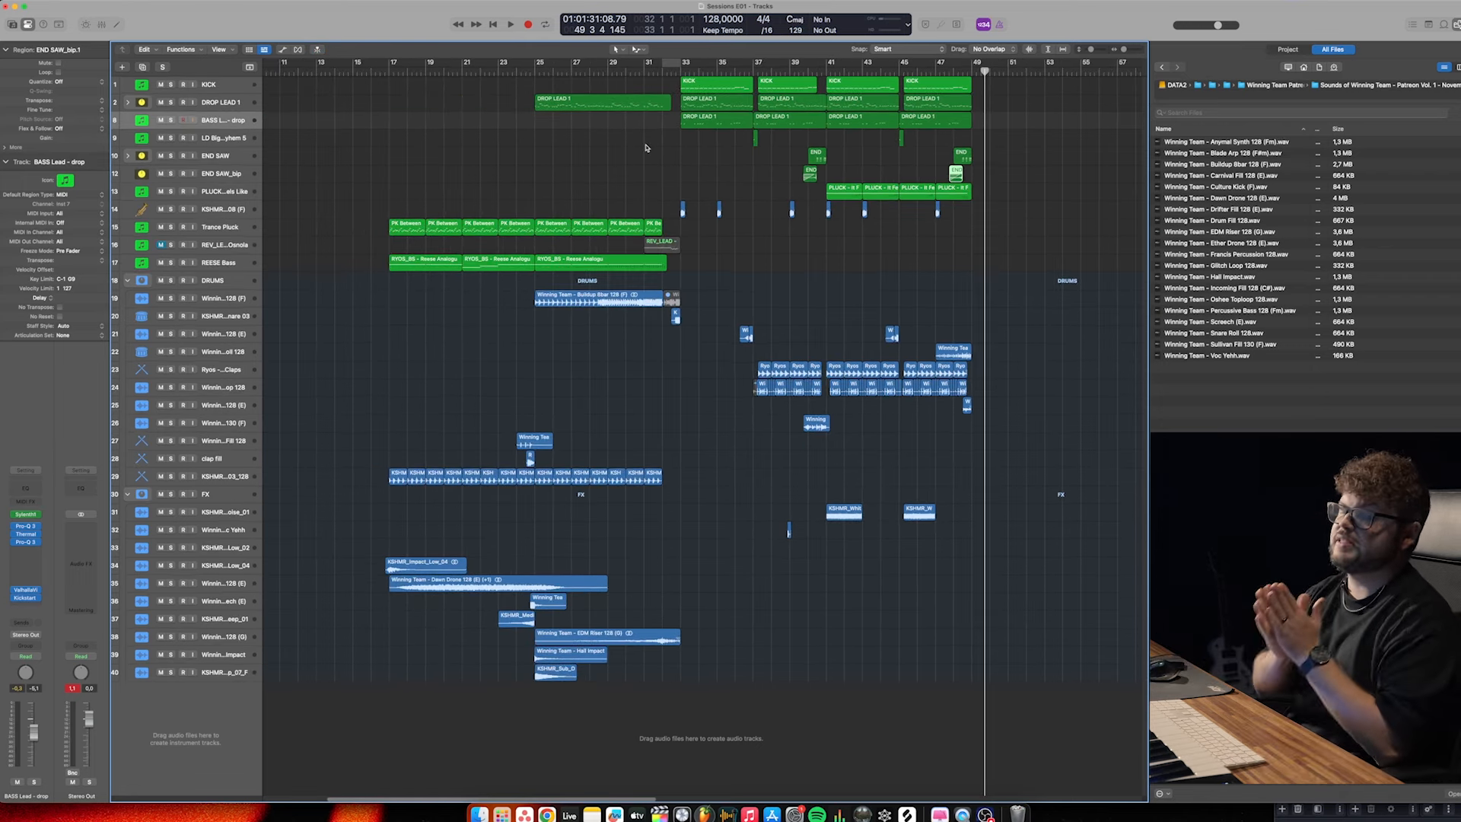